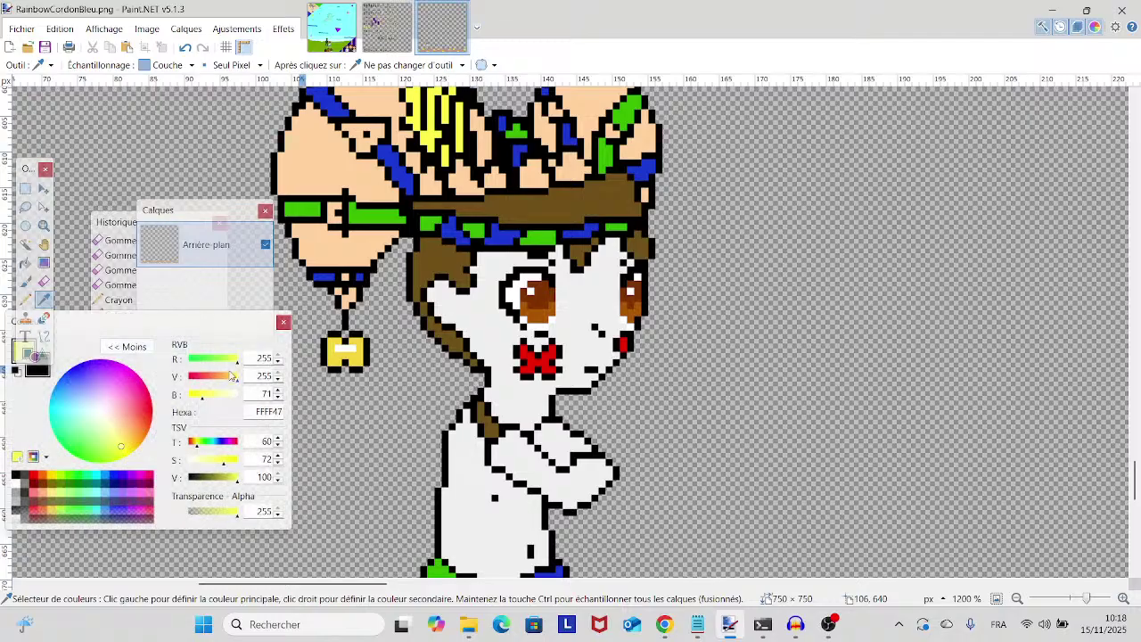
# - Sample the black outline colour and pencil the finger outlines on the character's crossed arms
pyautogui.click(538, 425)
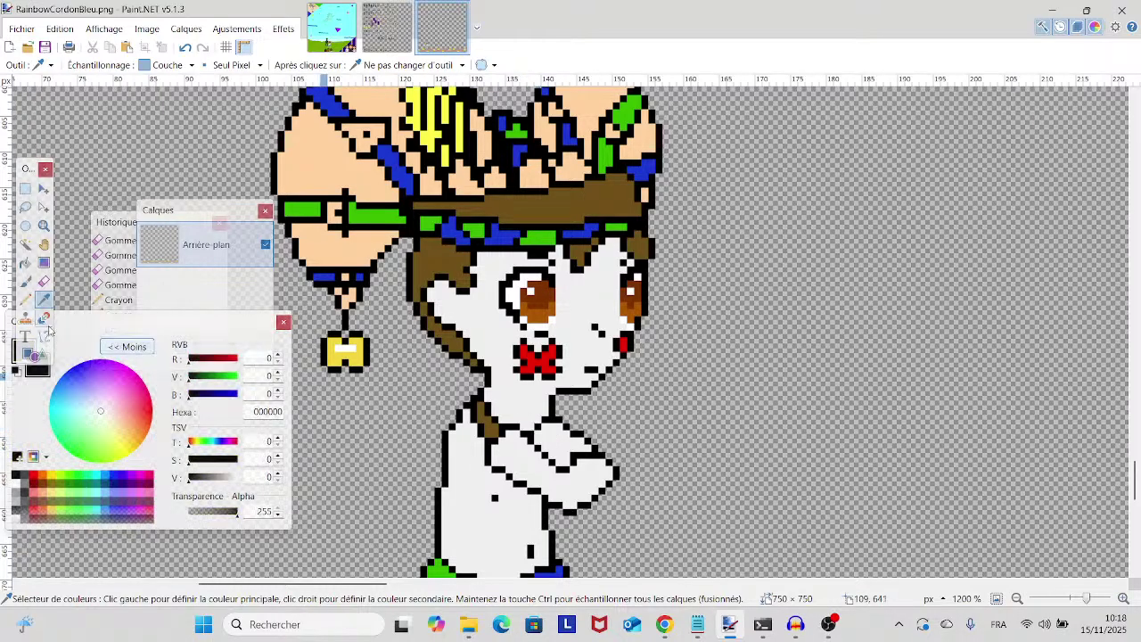
pyautogui.press('p')
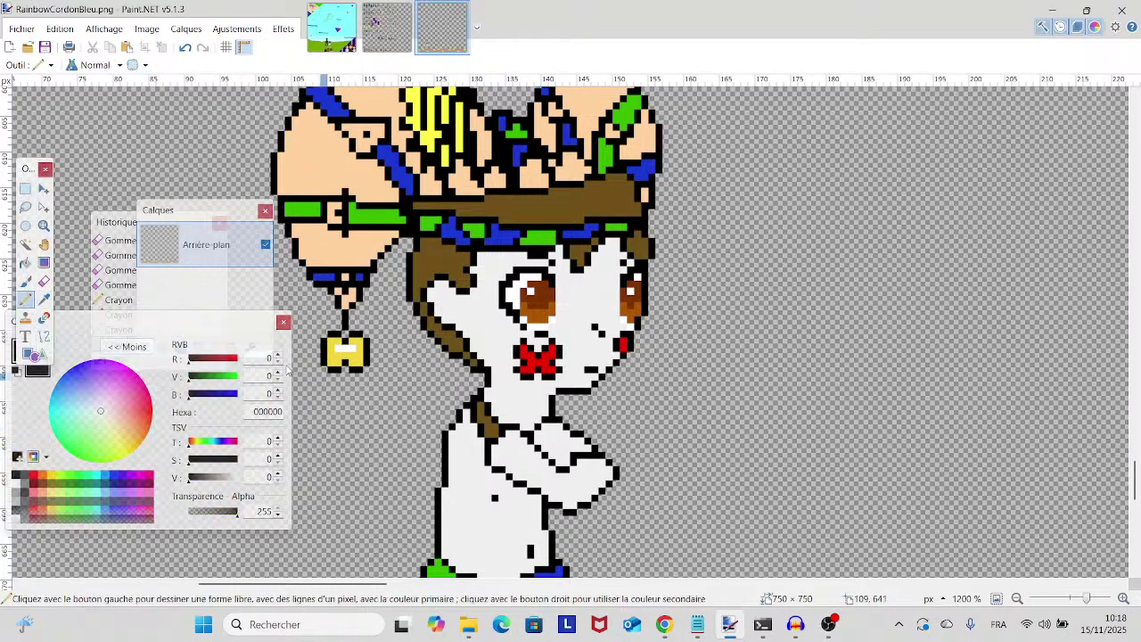
pyautogui.click(547, 433)
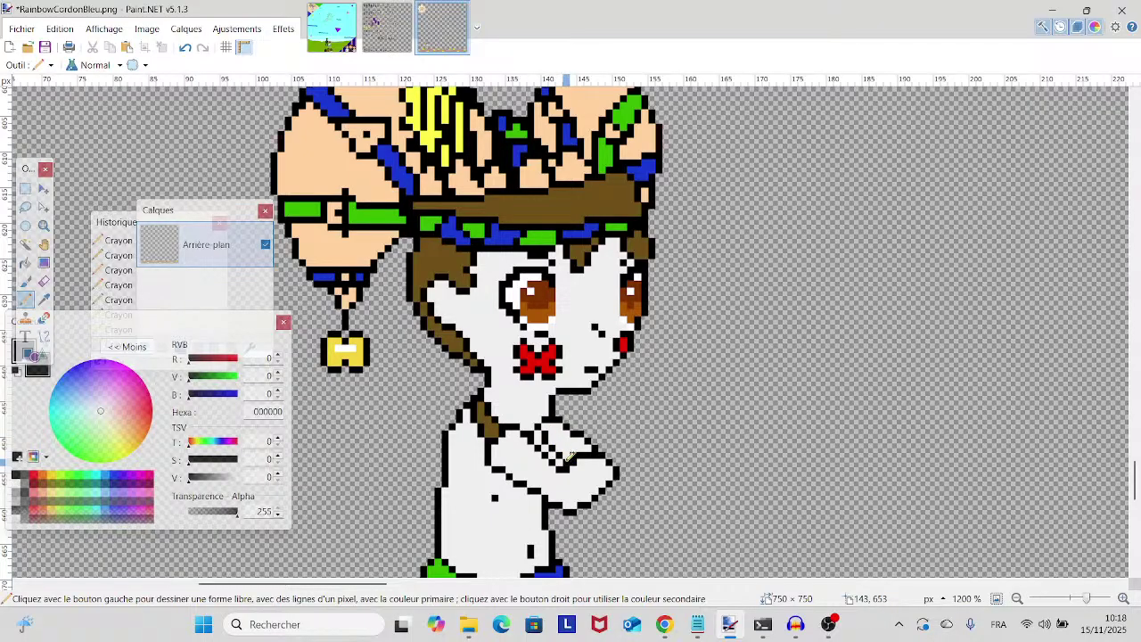
# - Sample the skin colour #EFEFEF and redraw the hand on the crossed arms with light and black pencil pixels
pyautogui.click(43, 299)
pyautogui.click(567, 436)
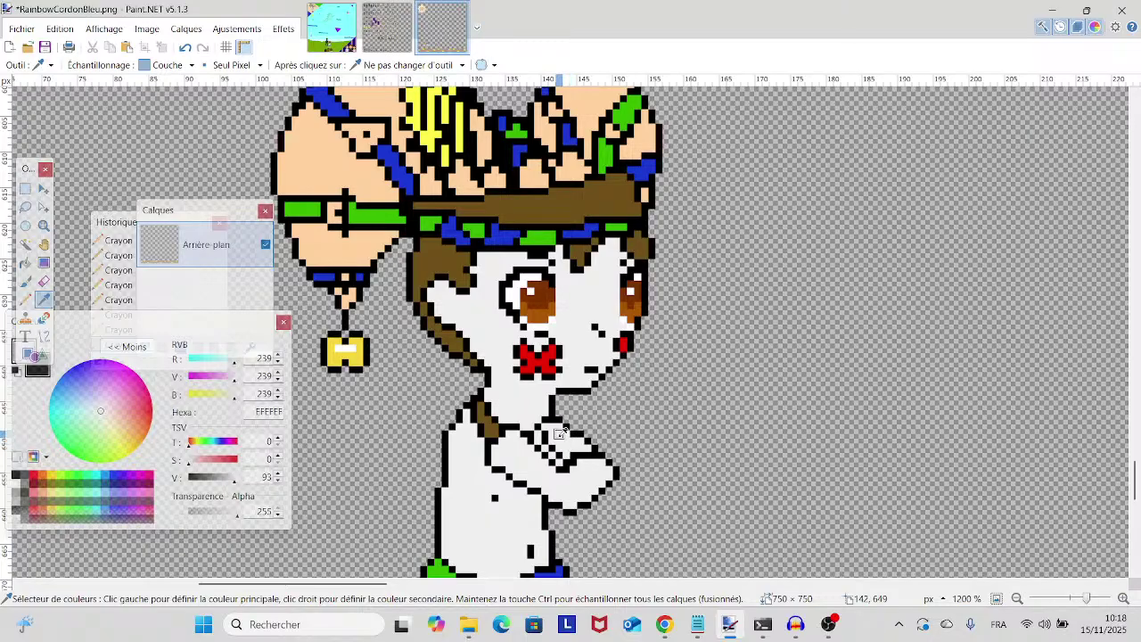
pyautogui.click(25, 298)
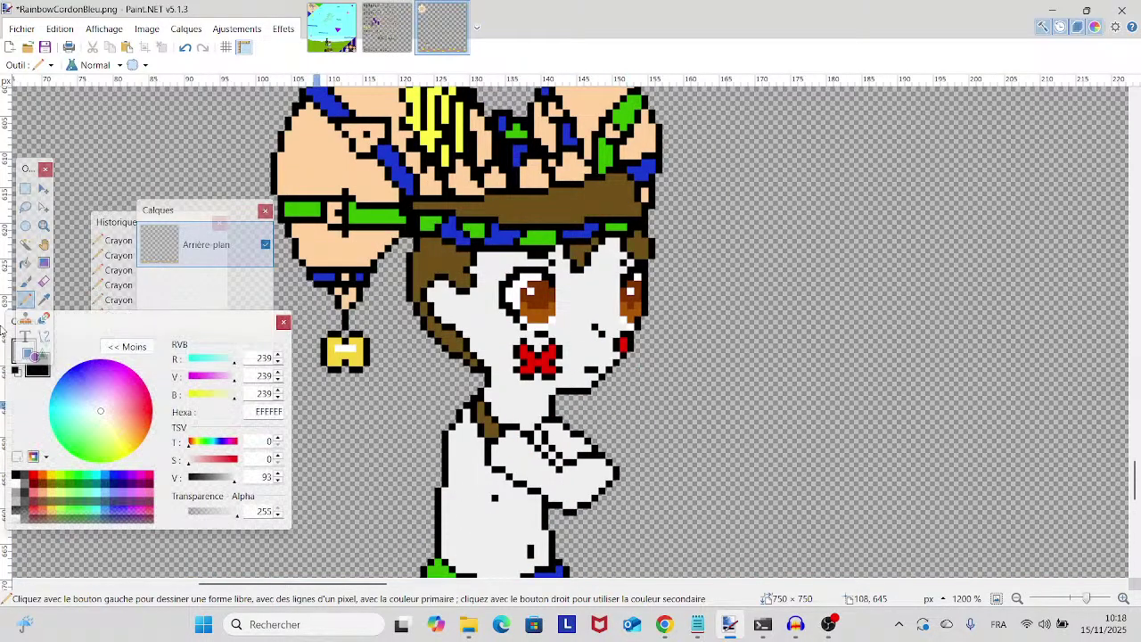
pyautogui.click(29, 300)
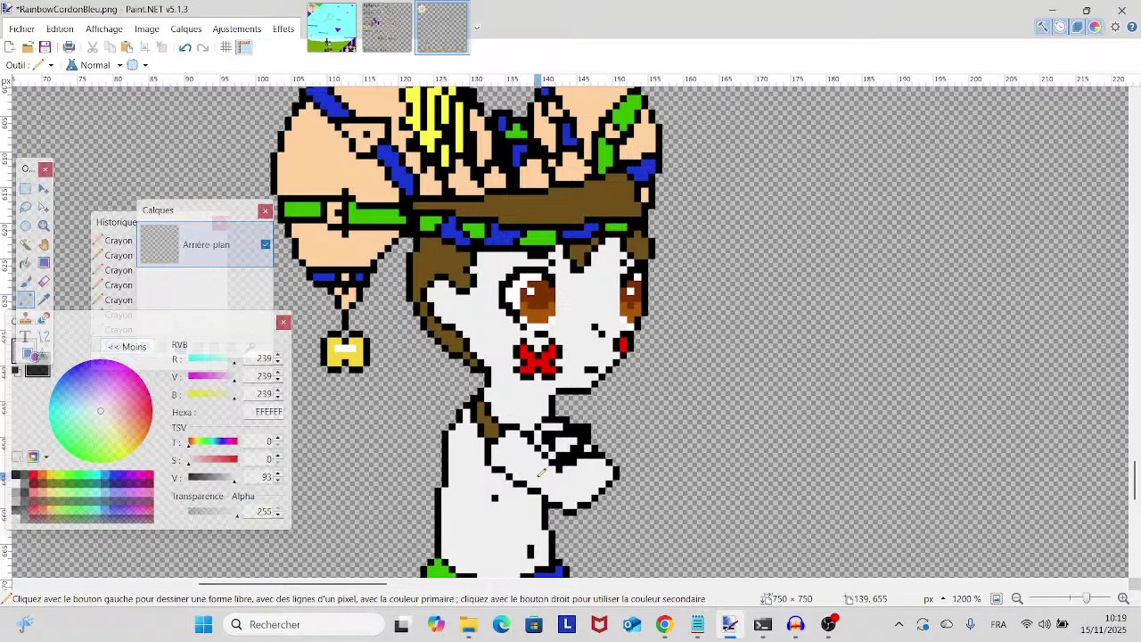
# - Sample the hat's peach #FFD19E and fill the lower green strip on the hat's right lobe with it
pyautogui.moveTo(1086, 598)
pyautogui.mouseDown()
pyautogui.moveTo(1076, 602)
pyautogui.moveTo(1088, 604)
pyautogui.mouseUp()
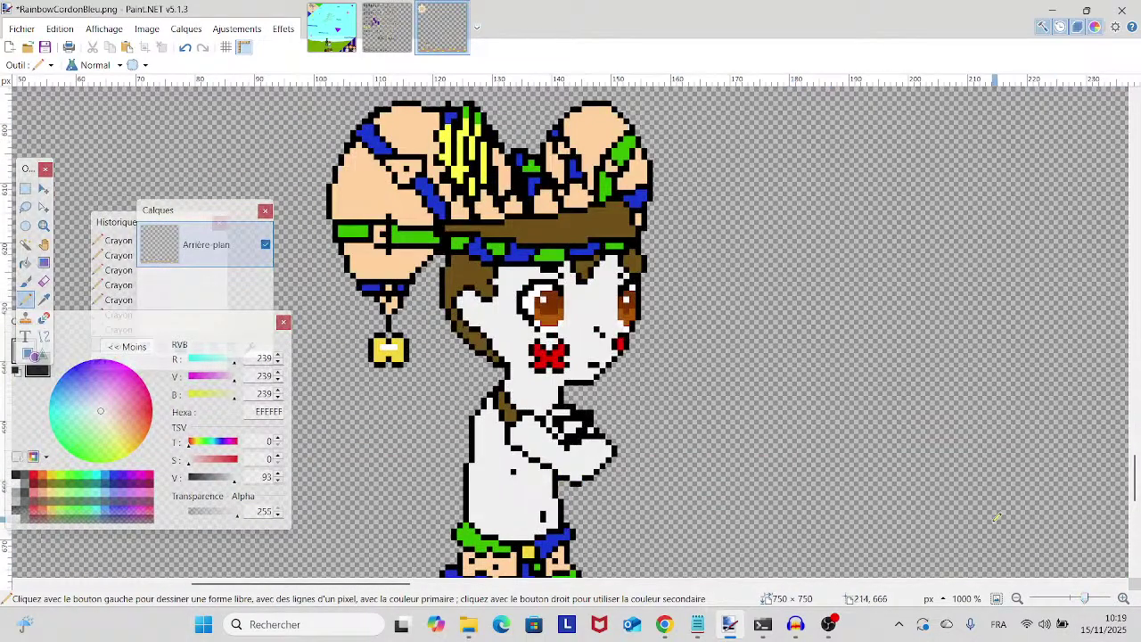
pyautogui.scroll(3, 996, 518)
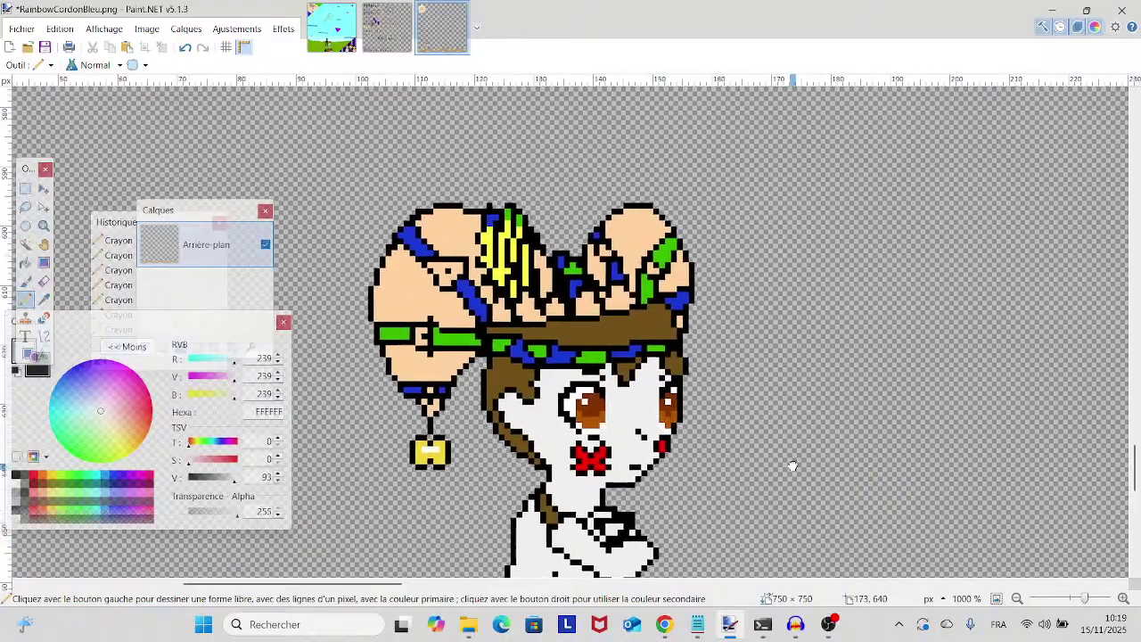
pyautogui.moveTo(793, 465); pyautogui.dragTo(884, 431)
pyautogui.click(1096, 599)
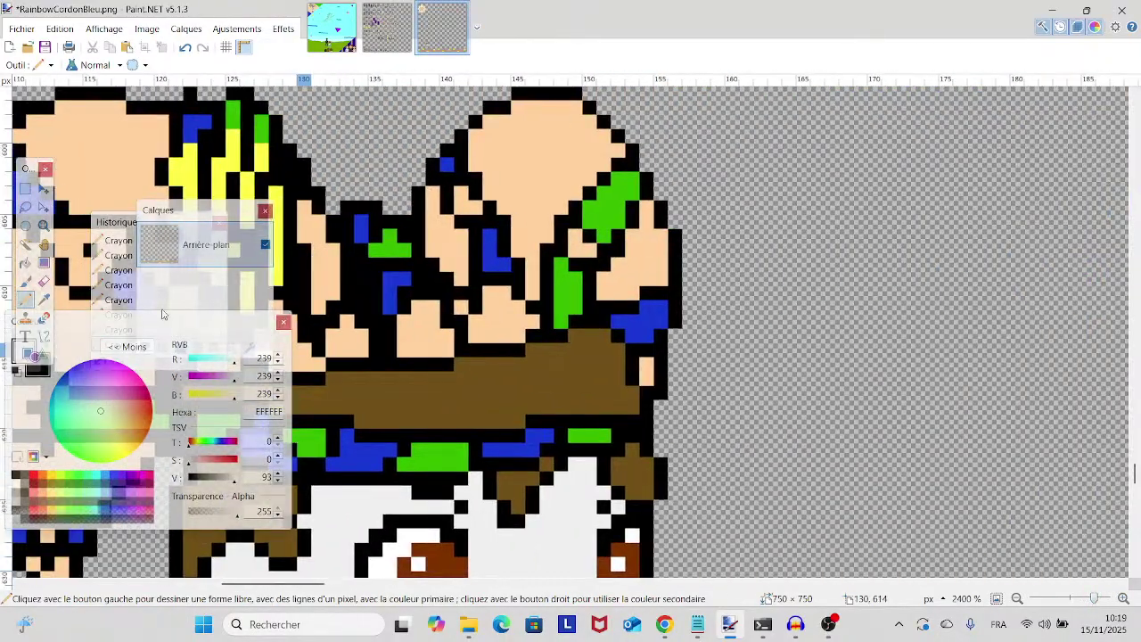
pyautogui.click(43, 298)
pyautogui.click(520, 305)
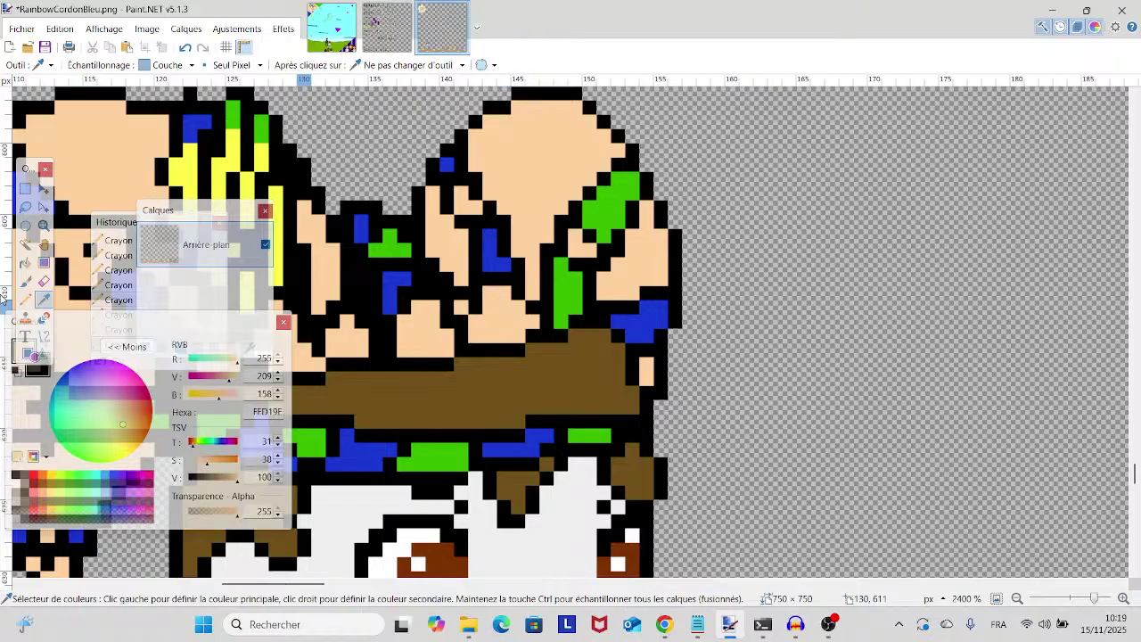
pyautogui.click(25, 262)
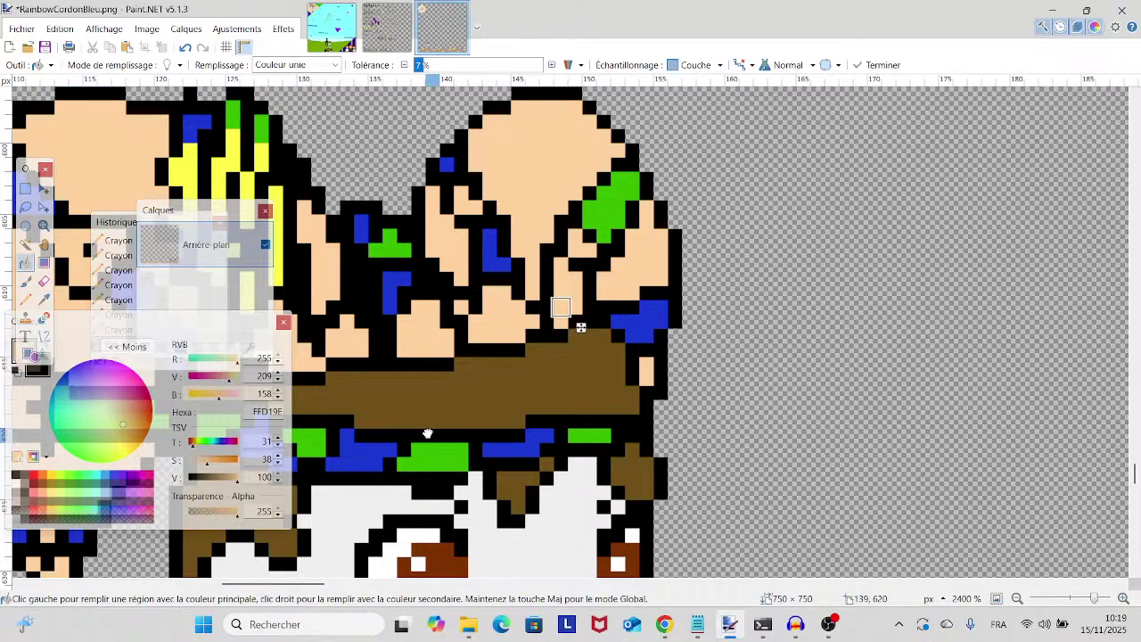
pyautogui.moveTo(560, 306); pyautogui.dragTo(872, 357)
# - Examine the jester character in IntoTheAdventureofANonPlanet-LikeEarth.png as a reference, and return to RainbowCordonBleu.png
pyautogui.press('k')
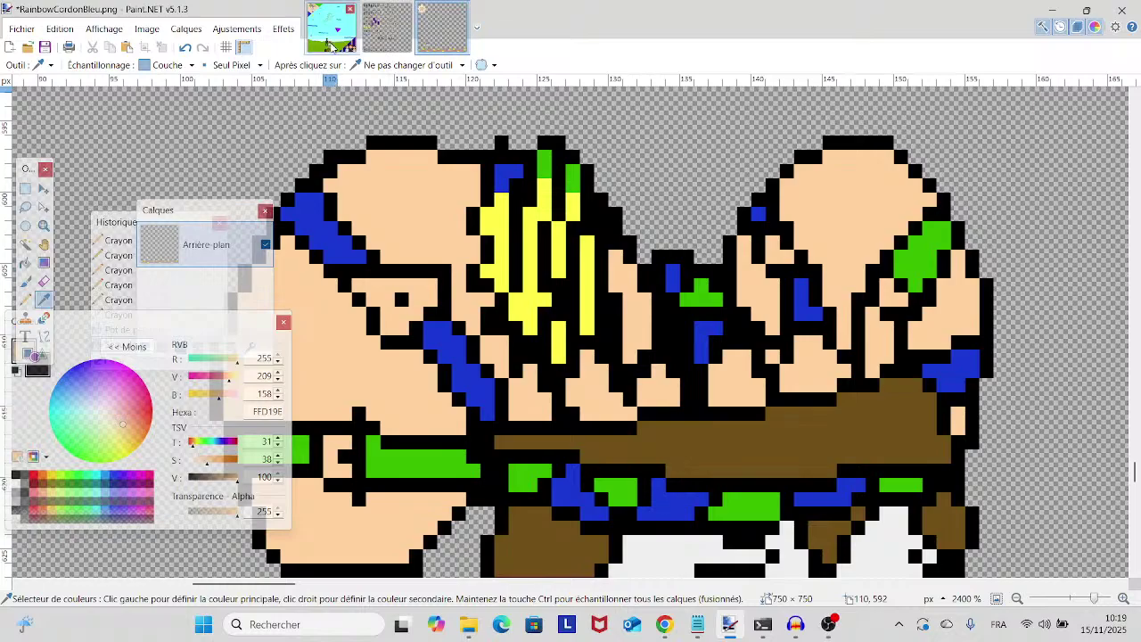
pyautogui.click(332, 45)
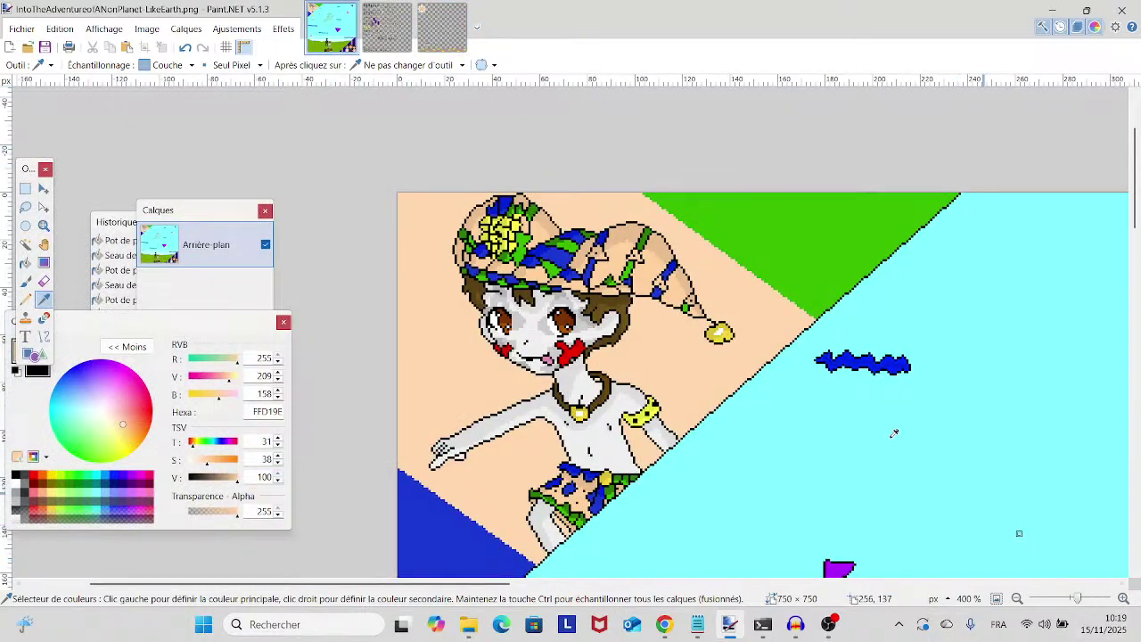
pyautogui.click(1064, 599)
pyautogui.moveTo(1066, 606); pyautogui.dragTo(1070, 605)
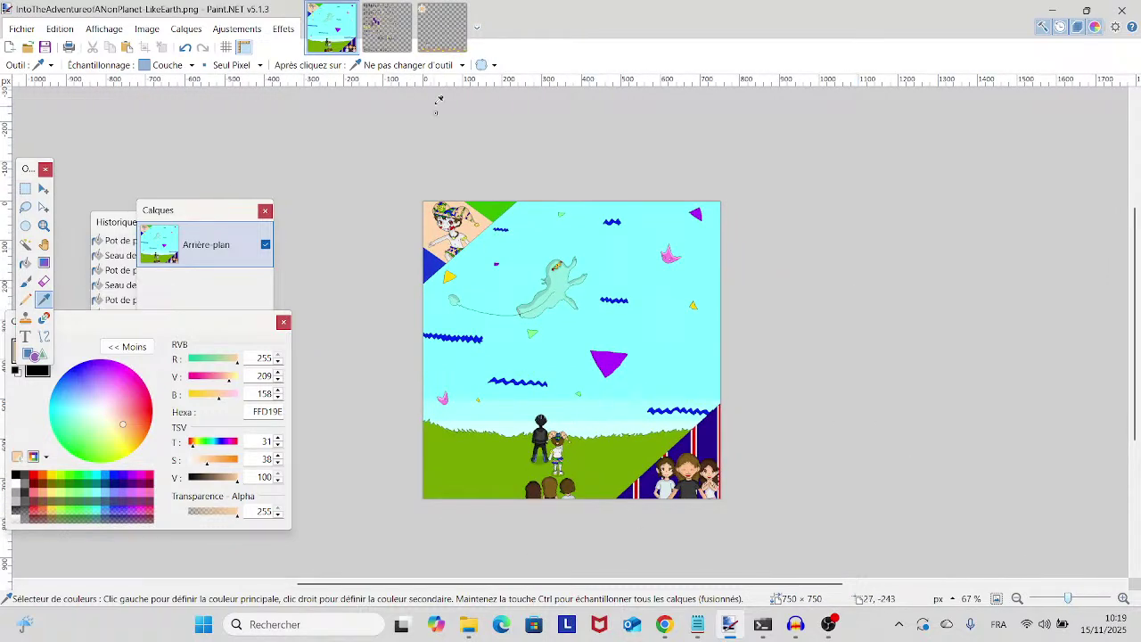
pyautogui.click(420, 20)
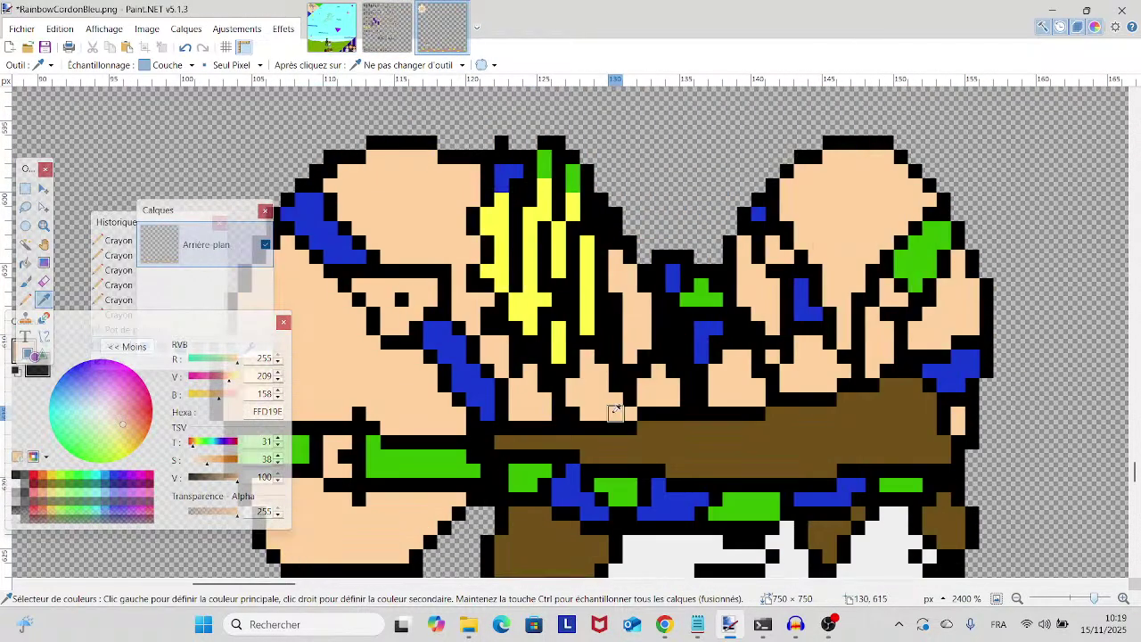
# - Extend the blue patch at the hat's top with #1938D3 and pencil #FFD19E peach at the edge beside the left lobe's blue stripe
pyautogui.click(504, 175)
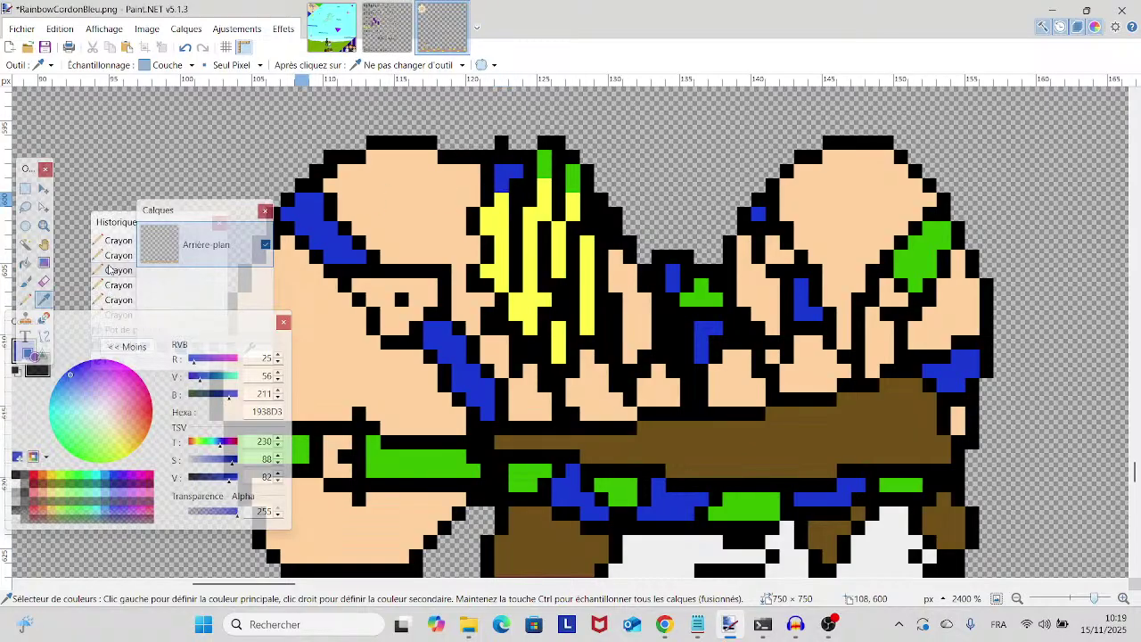
pyautogui.click(25, 300)
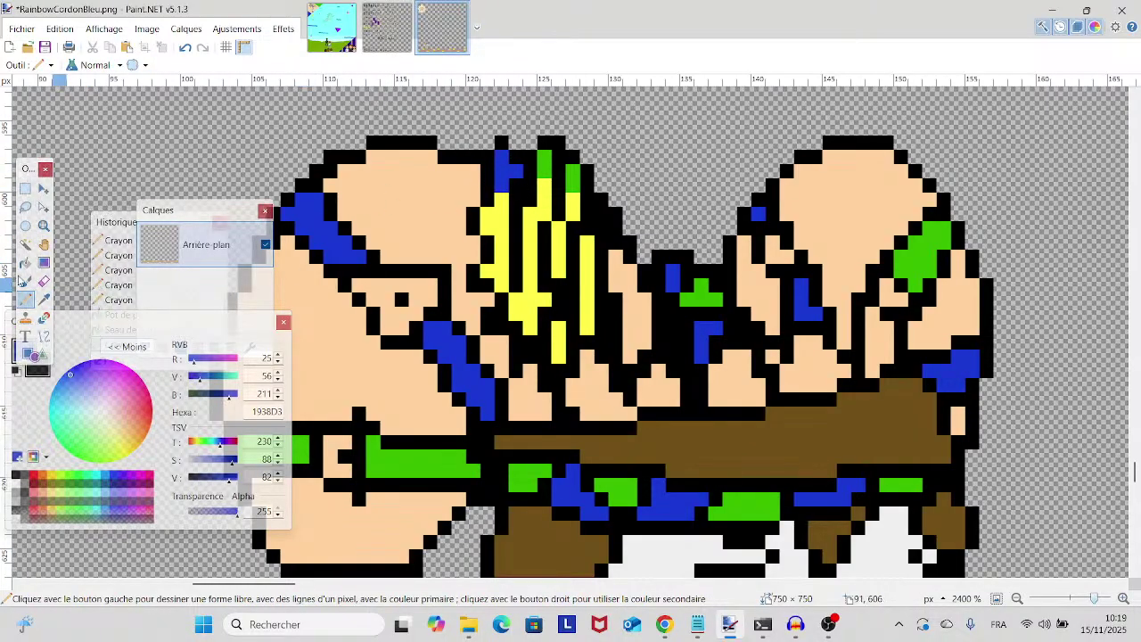
pyautogui.click(43, 299)
pyautogui.scroll(1, 599, 240)
pyautogui.hscroll(-3, 599, 241)
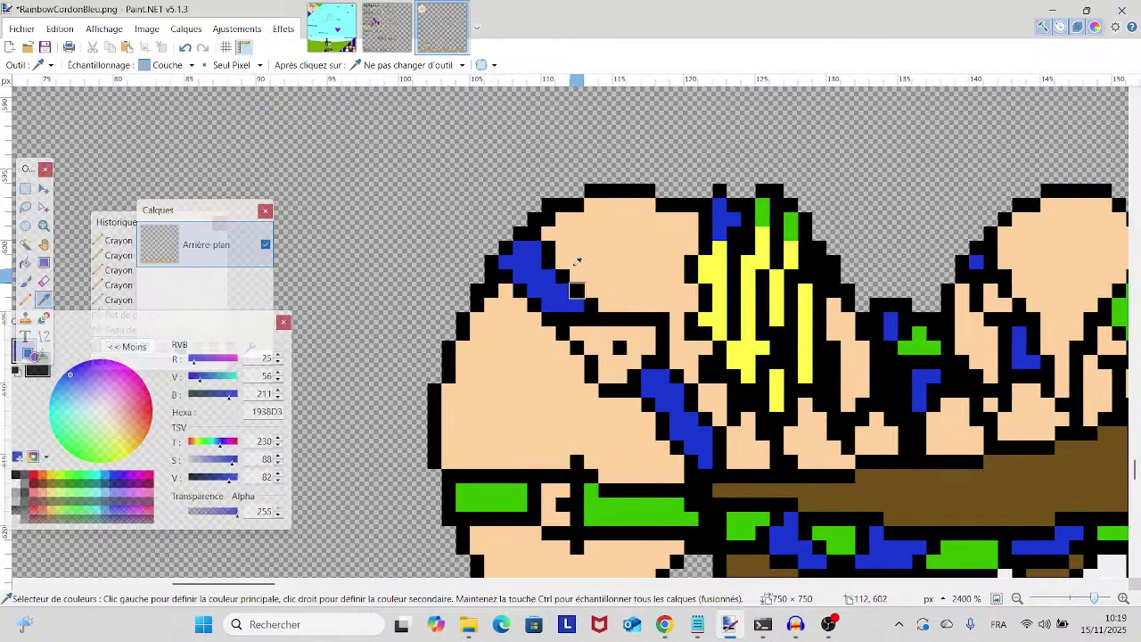
pyautogui.click(599, 241)
pyautogui.click(25, 301)
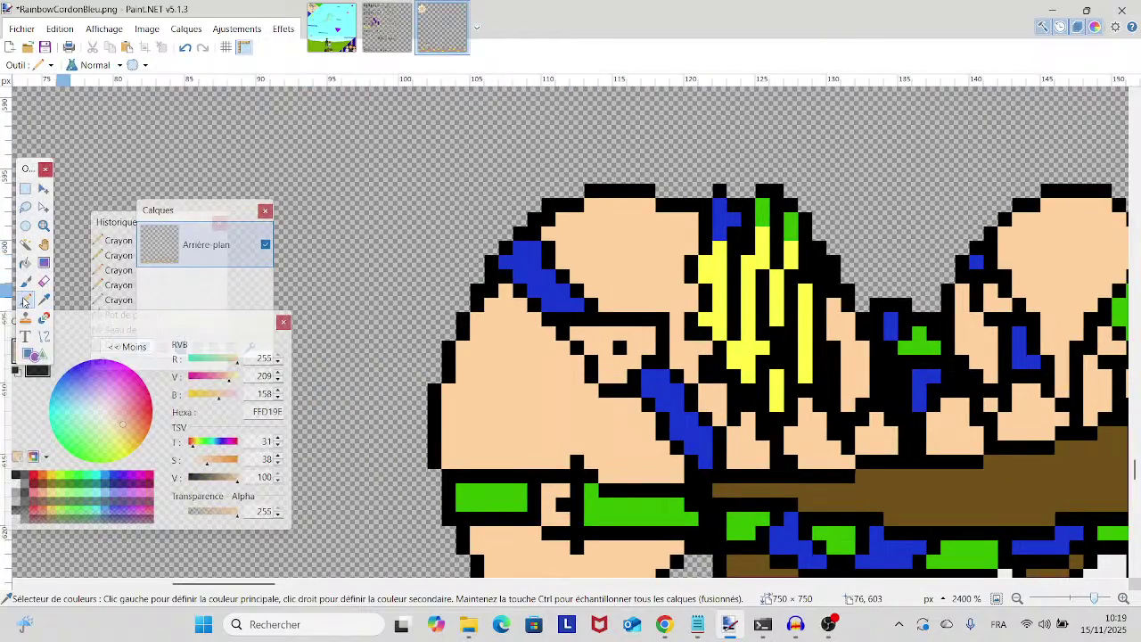
pyautogui.click(494, 291)
# - Sample the skin colour #EFEFEF and clean up the black outline pixels at the jaw and beside the hair fringe
pyautogui.scroll(-2, 677, 303)
pyautogui.scroll(1, 678, 304)
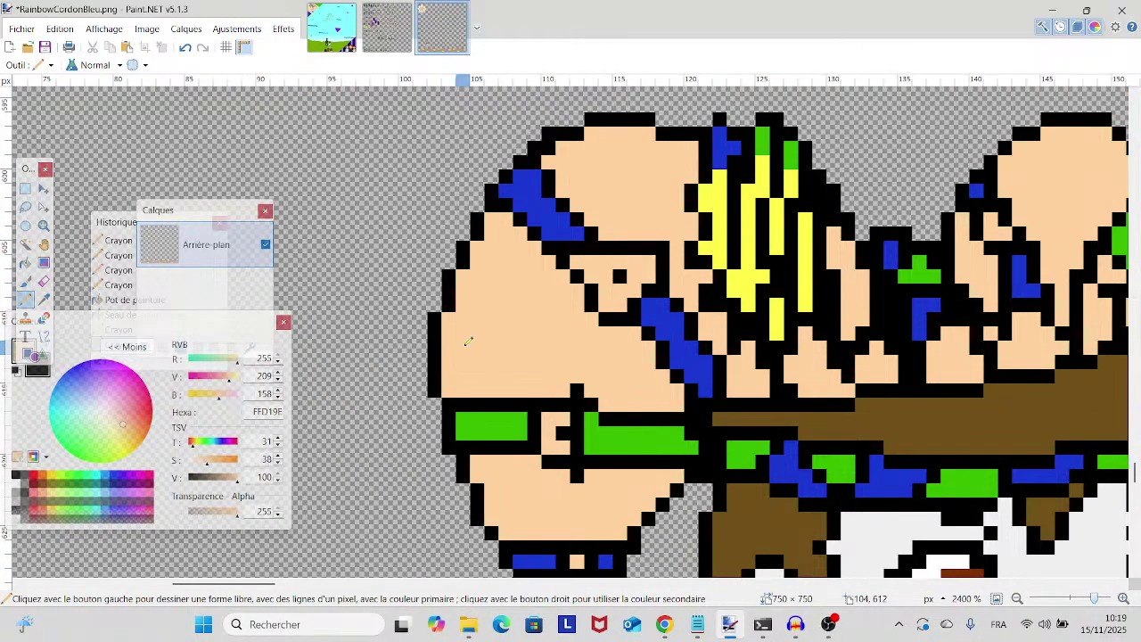
pyautogui.scroll(-3, 870, 319)
pyautogui.scroll(-1, 870, 318)
pyautogui.hscroll(5, 870, 318)
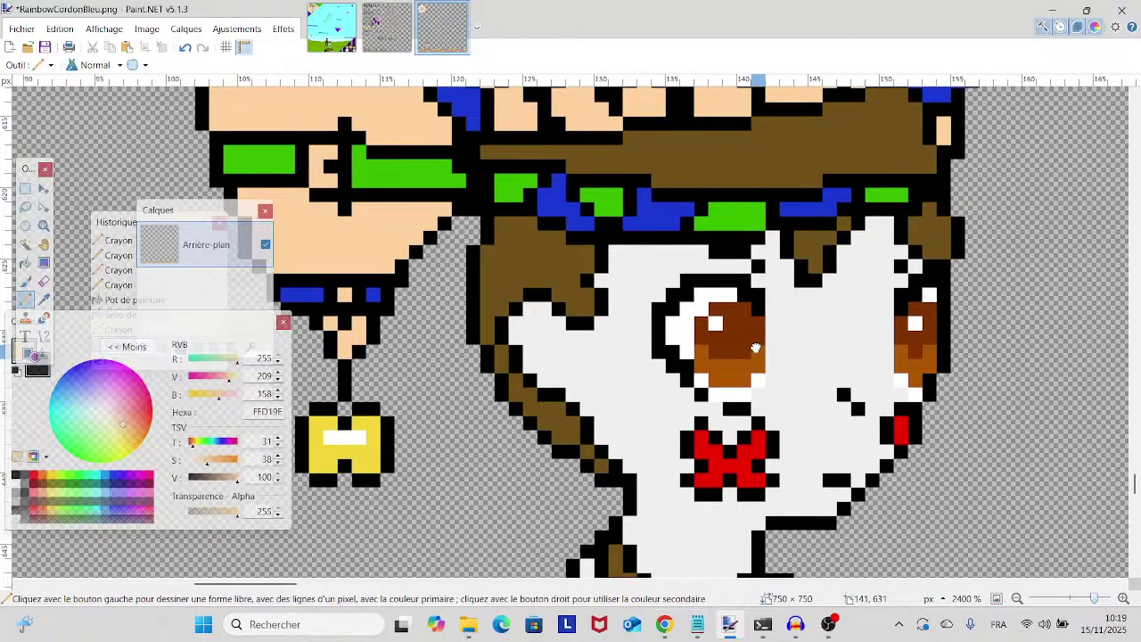
pyautogui.scroll(-5, 723, 354)
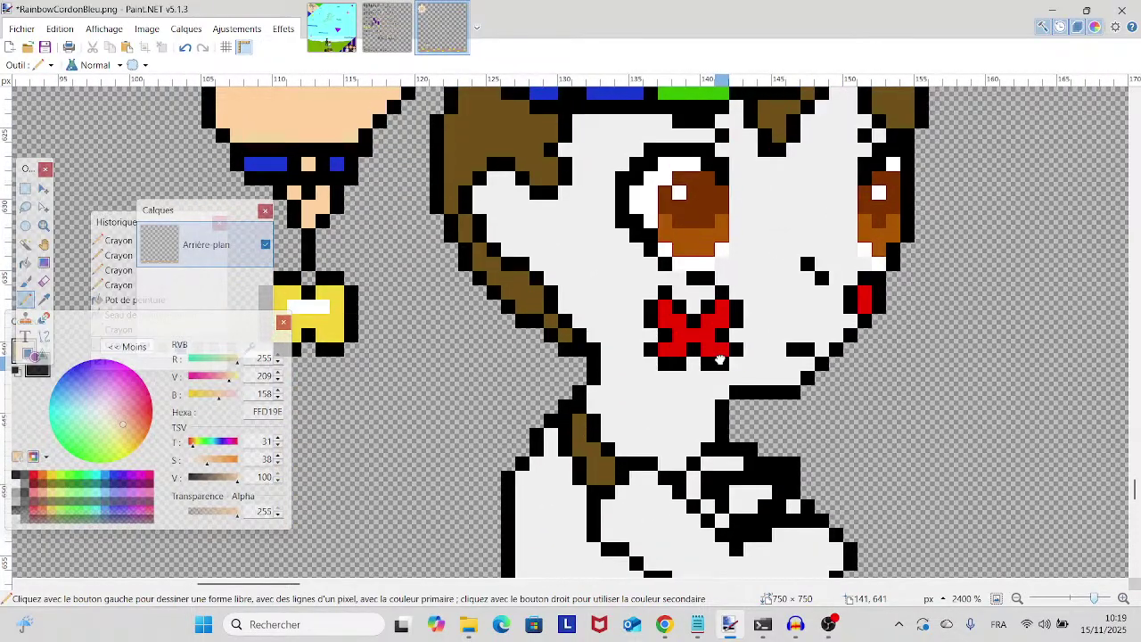
pyautogui.scroll(5, 723, 353)
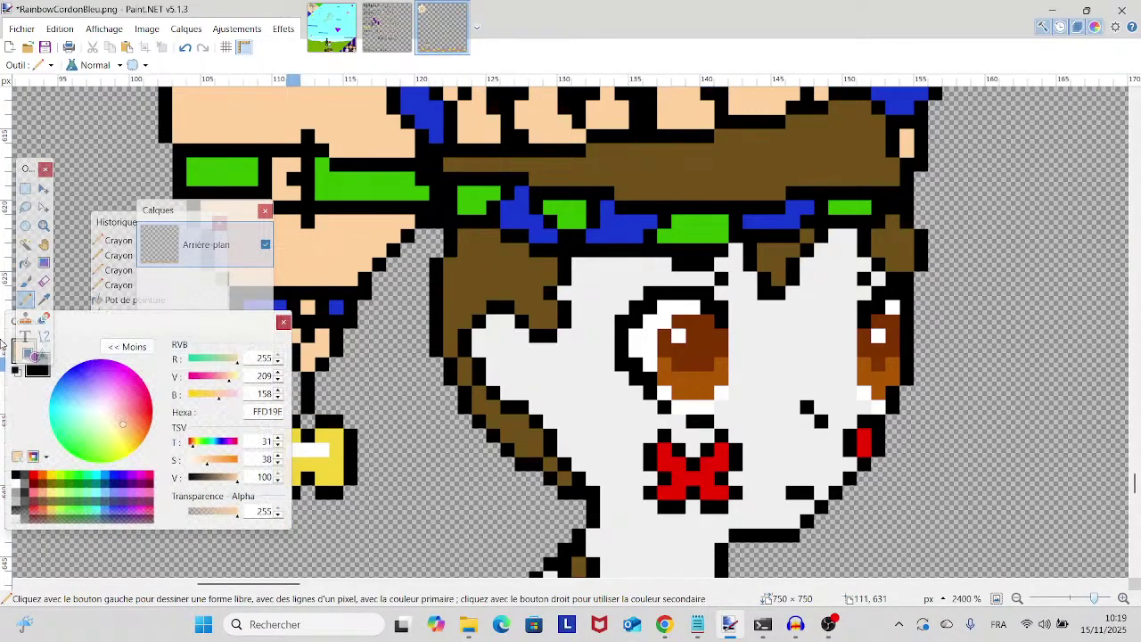
pyautogui.click(44, 298)
pyautogui.click(565, 400)
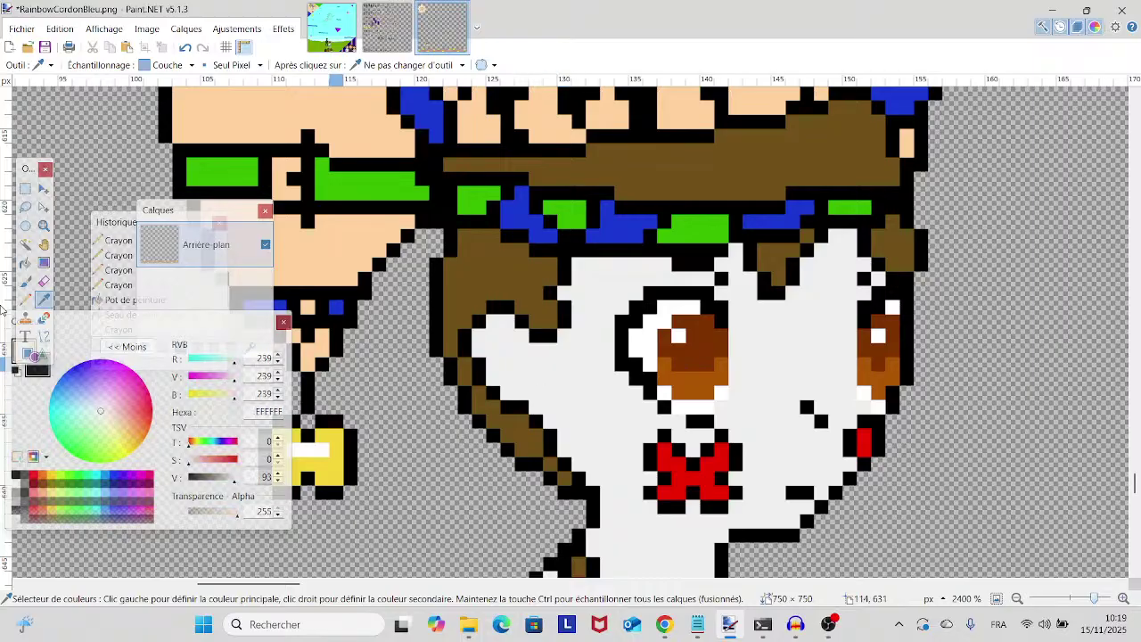
pyautogui.click(25, 301)
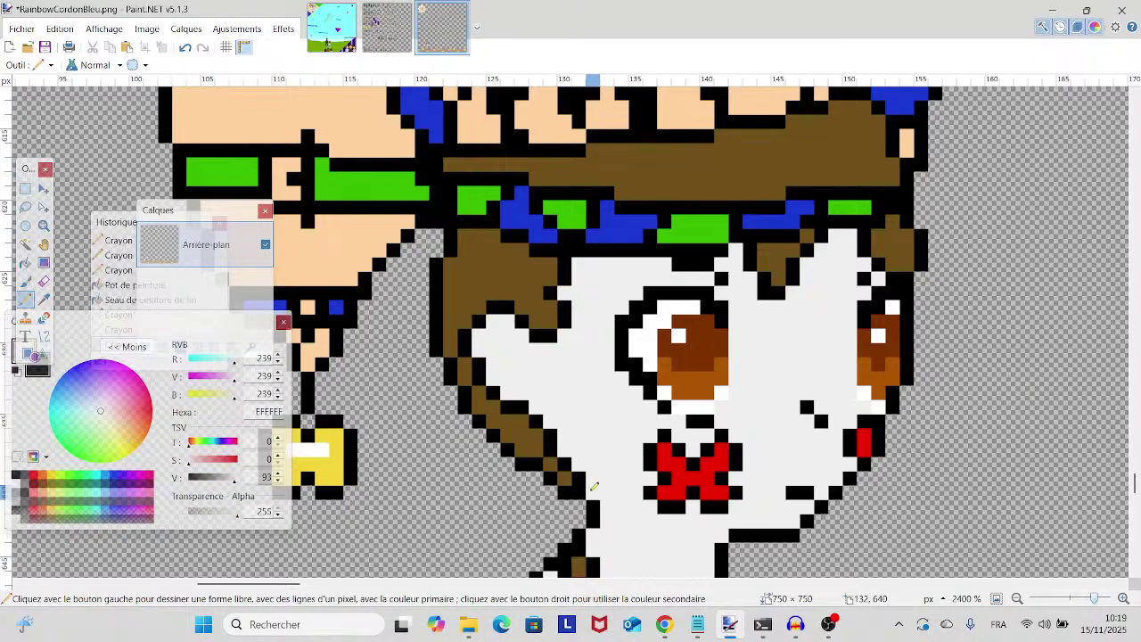
pyautogui.hscroll(5, 565, 464)
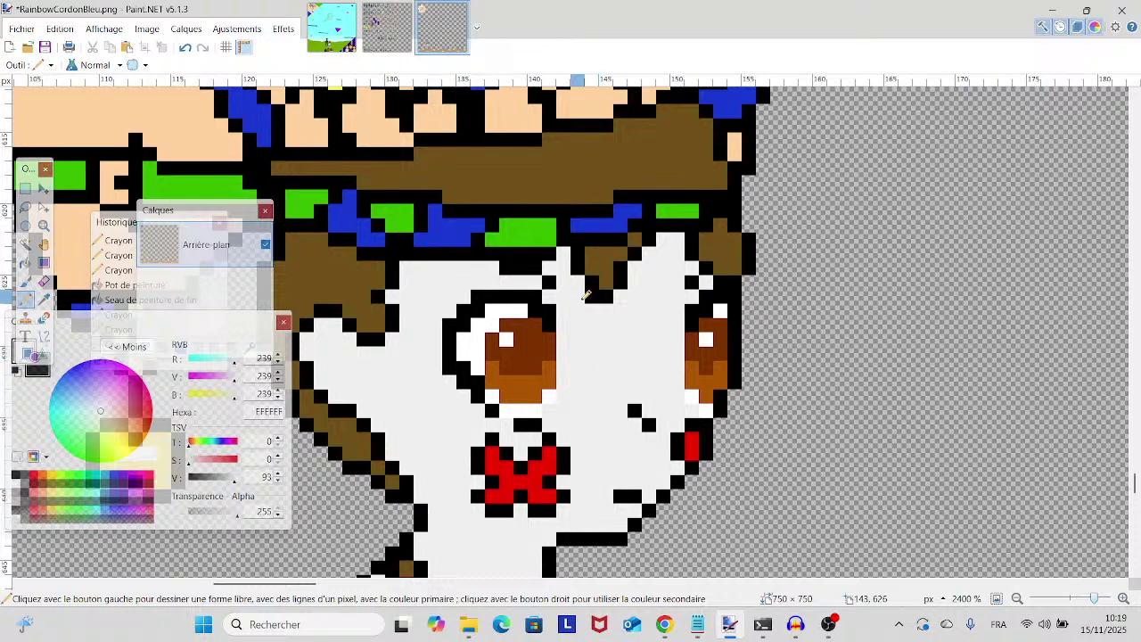
pyautogui.click(588, 295)
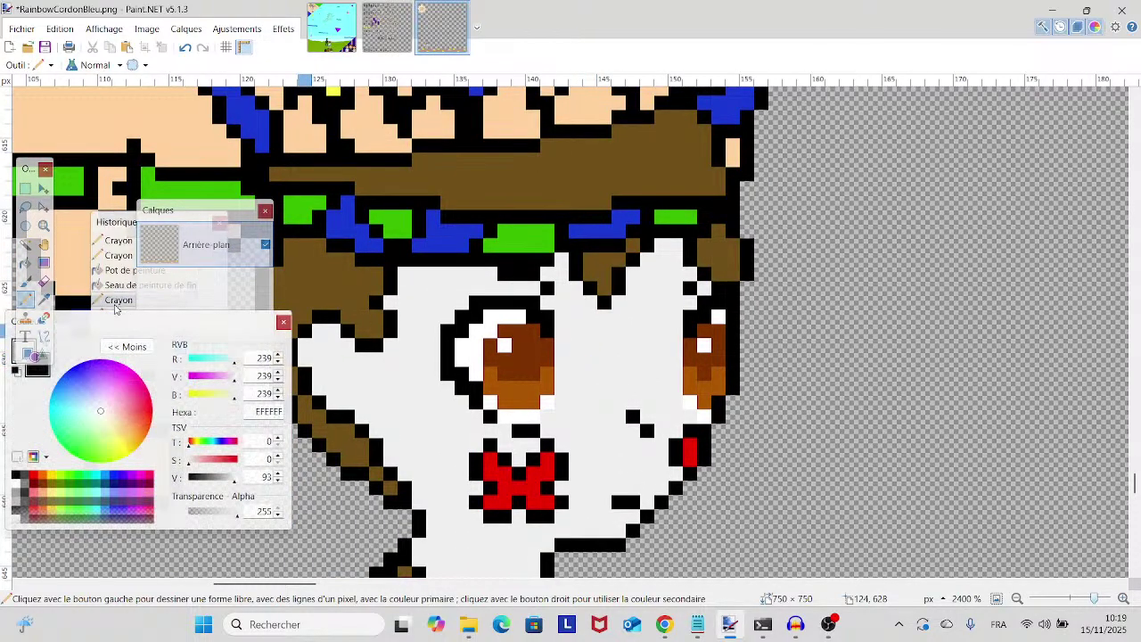
# - Sample the green #37B700 and pencil the leftmost green patch of the hat band wider
pyautogui.click(42, 296)
pyautogui.moveTo(453, 307); pyautogui.dragTo(559, 428)
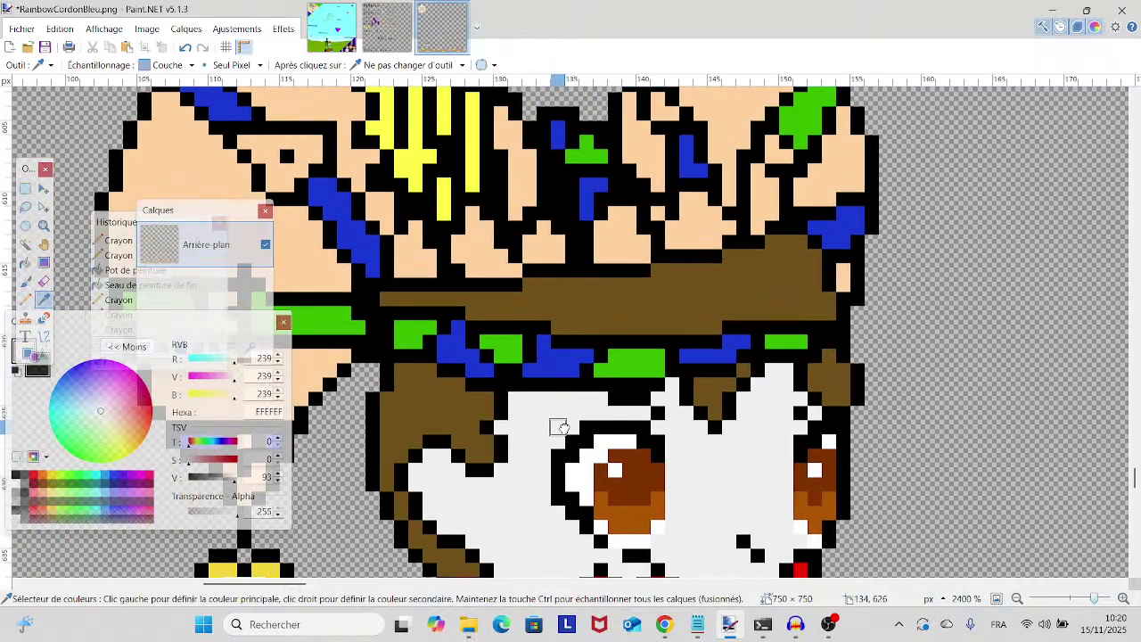
pyautogui.click(403, 326)
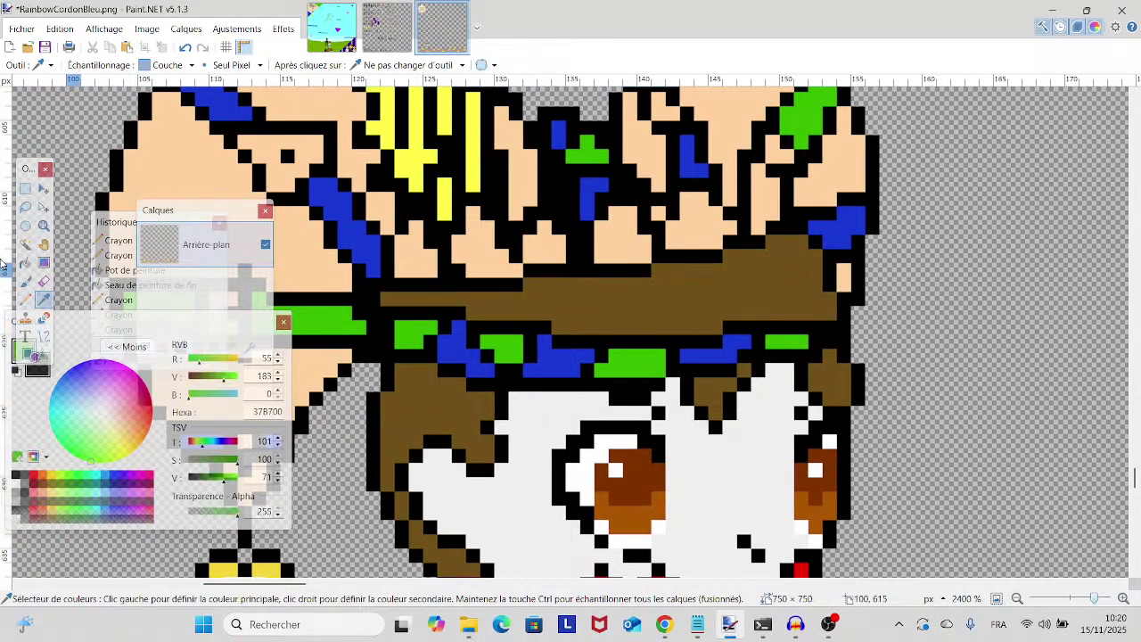
pyautogui.press('p')
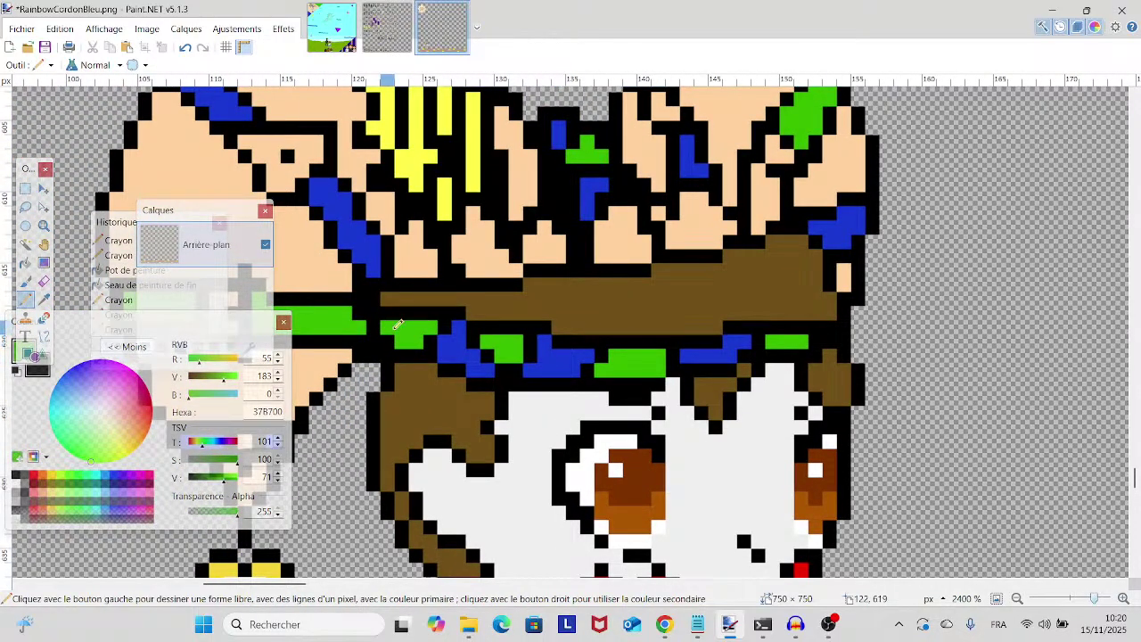
pyautogui.click(396, 335)
# - Erase the stray black outline pixels at the hat's right edge above the hair
pyautogui.moveTo(512, 360)
pyautogui.mouseDown()
pyautogui.moveTo(387, 419)
pyautogui.moveTo(336, 376)
pyautogui.moveTo(311, 267)
pyautogui.moveTo(560, 323)
pyautogui.moveTo(496, 314)
pyautogui.mouseUp()
pyautogui.press('e')
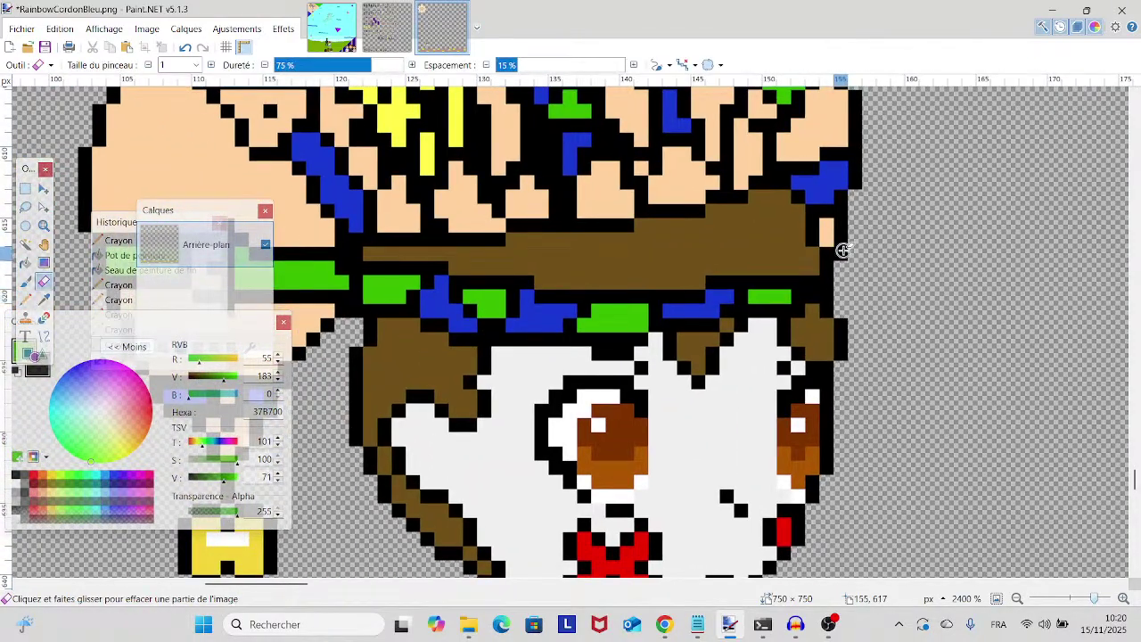
pyautogui.scroll(3, 842, 251)
pyautogui.scroll(-10, 847, 267)
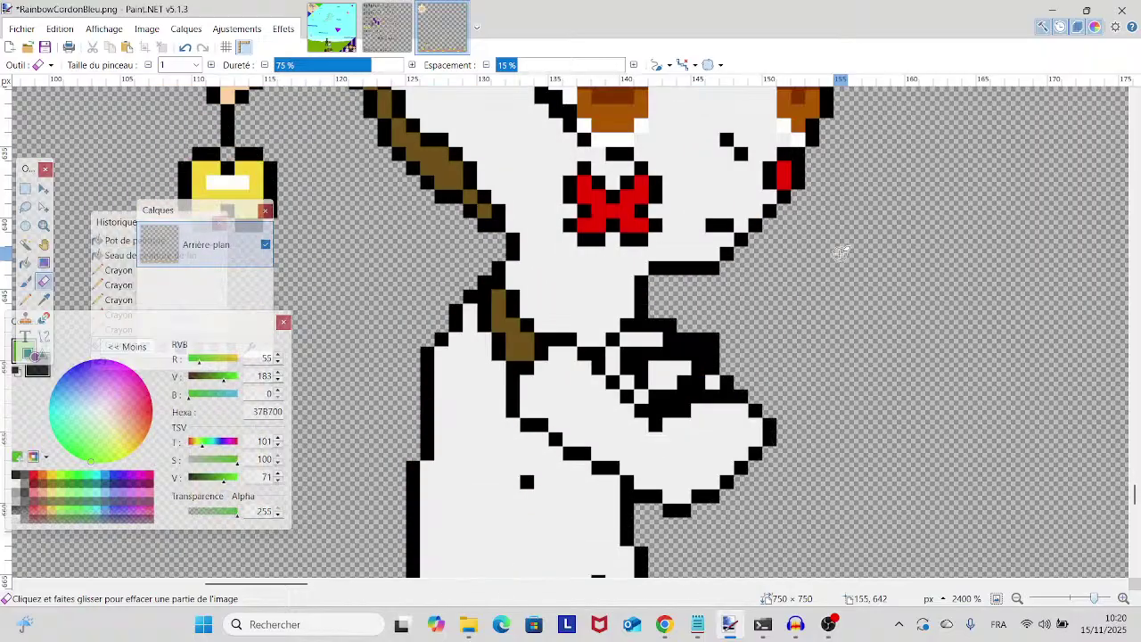
# - Sample the skin colour #EFEFEF and pencil over the black outline pixels at the top of the character's right-hand leg
pyautogui.moveTo(1094, 598)
pyautogui.mouseDown()
pyautogui.moveTo(1070, 599)
pyautogui.moveTo(1086, 604)
pyautogui.mouseUp()
pyautogui.scroll(2, 945, 426)
pyautogui.moveTo(955, 471); pyautogui.dragTo(962, 504)
pyautogui.moveTo(1084, 606); pyautogui.dragTo(1102, 600)
pyautogui.scroll(-5, 1008, 530)
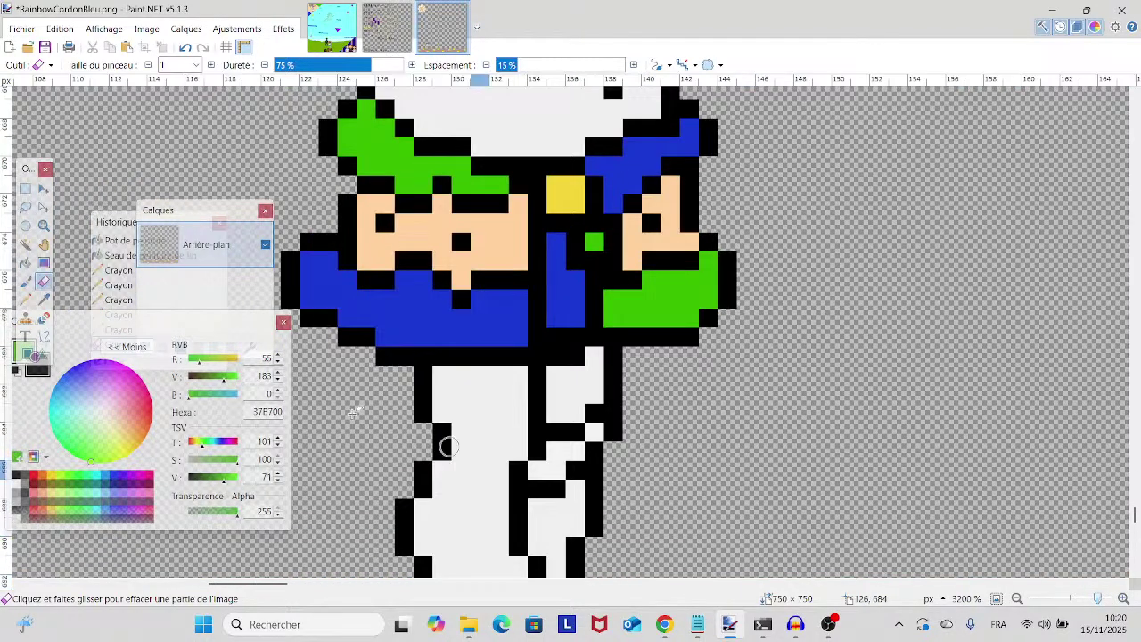
pyautogui.click(44, 298)
pyautogui.click(522, 375)
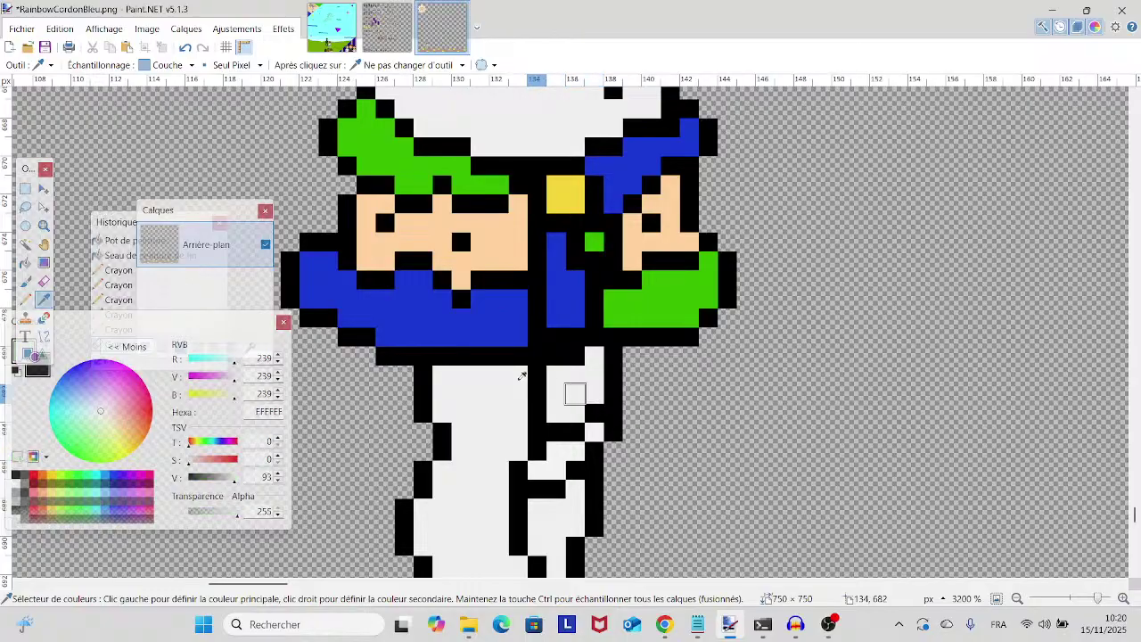
pyautogui.click(26, 299)
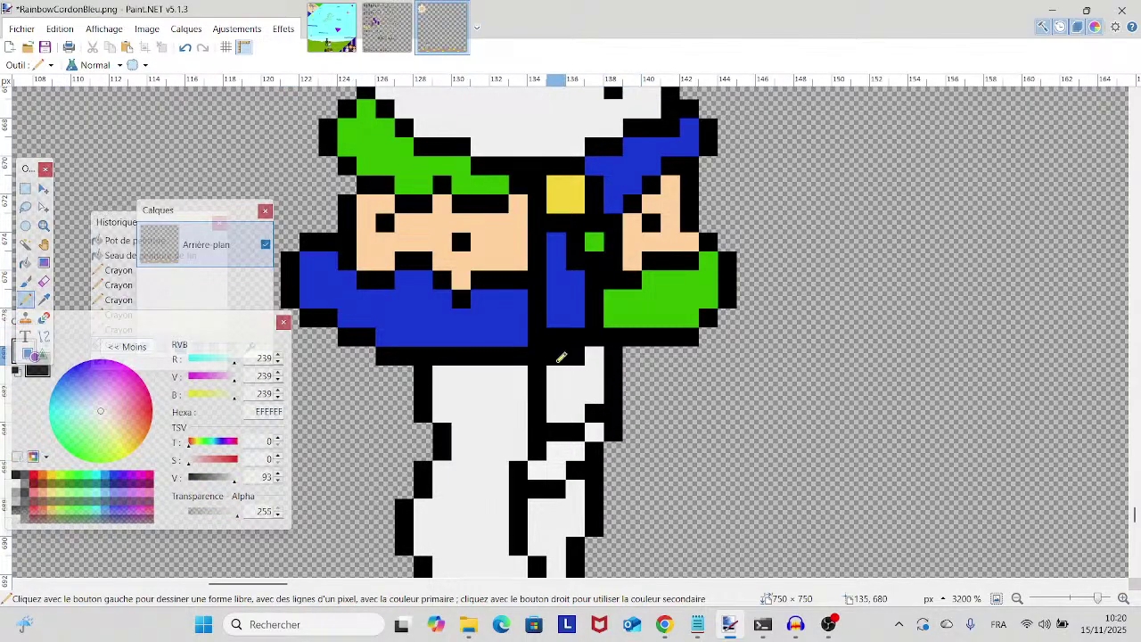
pyautogui.moveTo(583, 354)
pyautogui.mouseDown()
pyautogui.moveTo(570, 393)
pyautogui.moveTo(580, 436)
pyautogui.moveTo(618, 471)
pyautogui.moveTo(604, 441)
pyautogui.mouseUp()
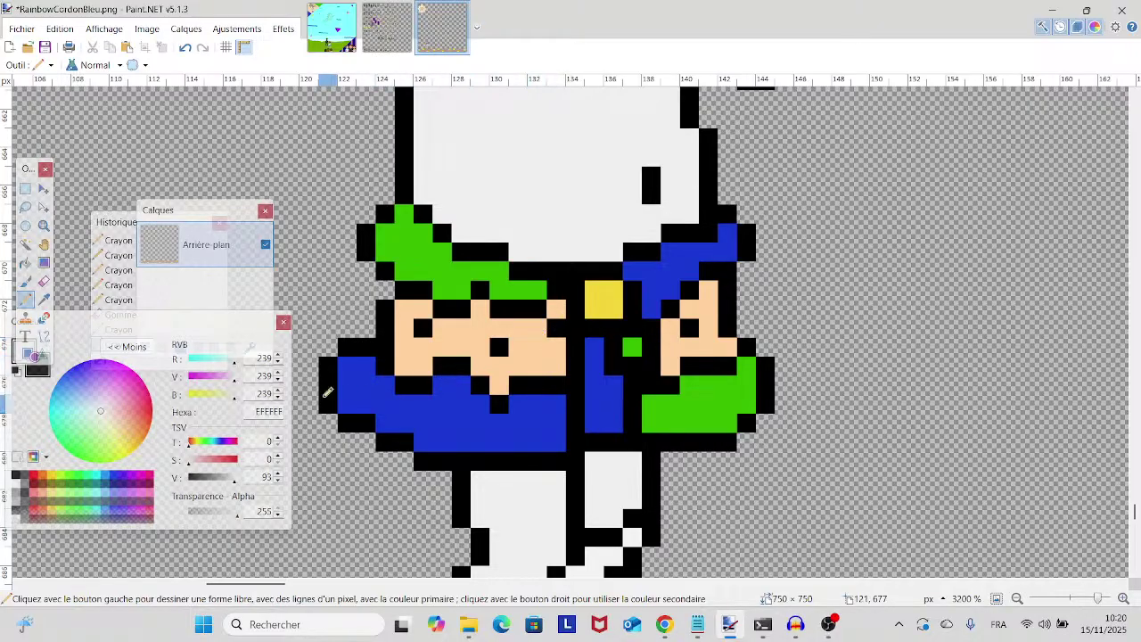
# - Sample the green #37B700 and pencil the inner end of the upper green waist strip, replacing the peach pixel beside the yellow buckle
pyautogui.press('k')
pyautogui.click(481, 268)
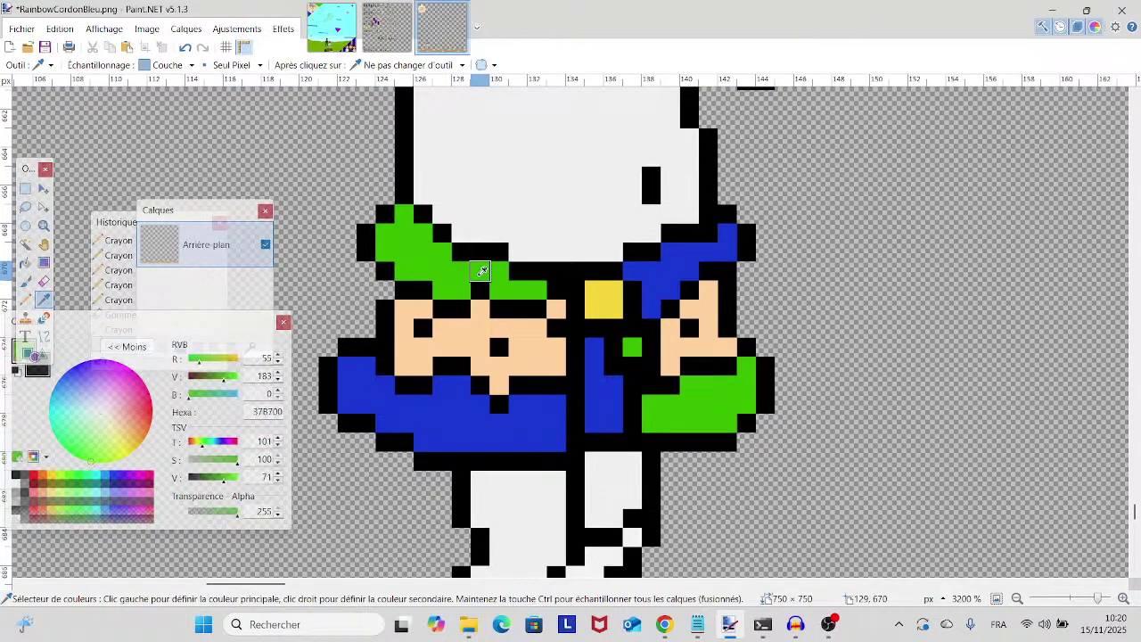
pyautogui.press('p')
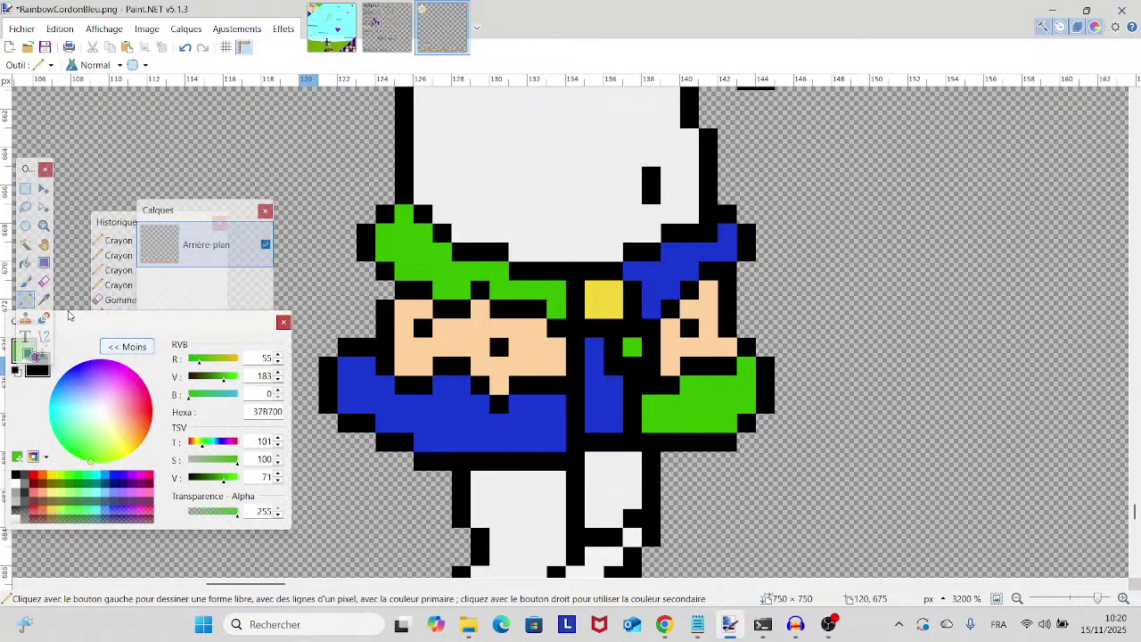
# - Sample the blue #1938D3 and fill in the upper right corner of the narrow blue panel below the yellow buckle
pyautogui.click(43, 298)
pyautogui.click(613, 401)
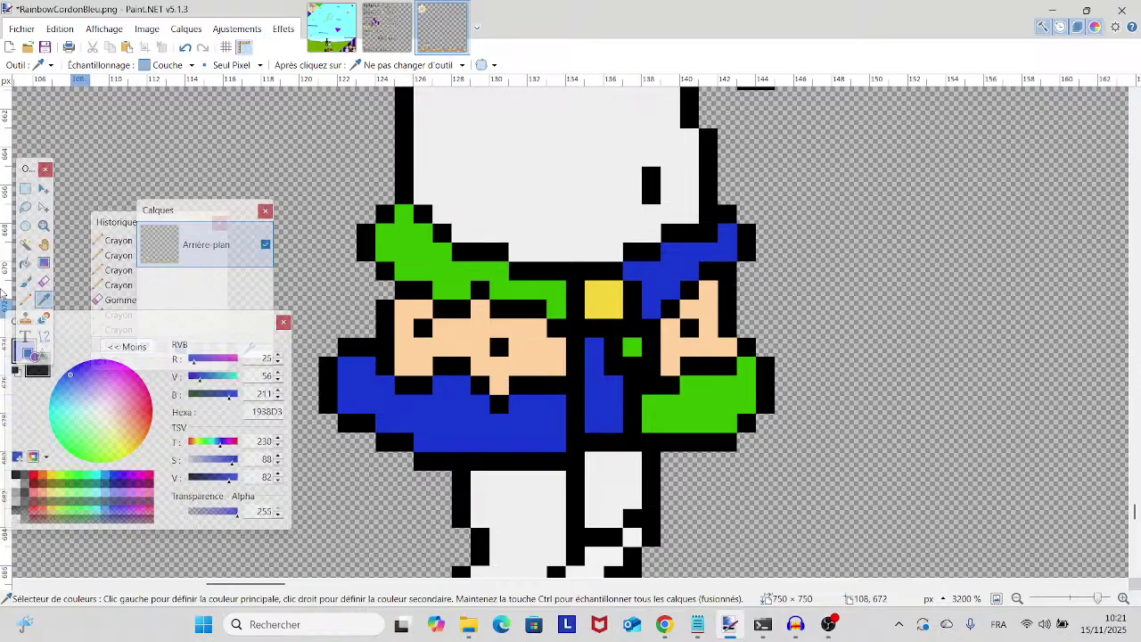
pyautogui.click(25, 299)
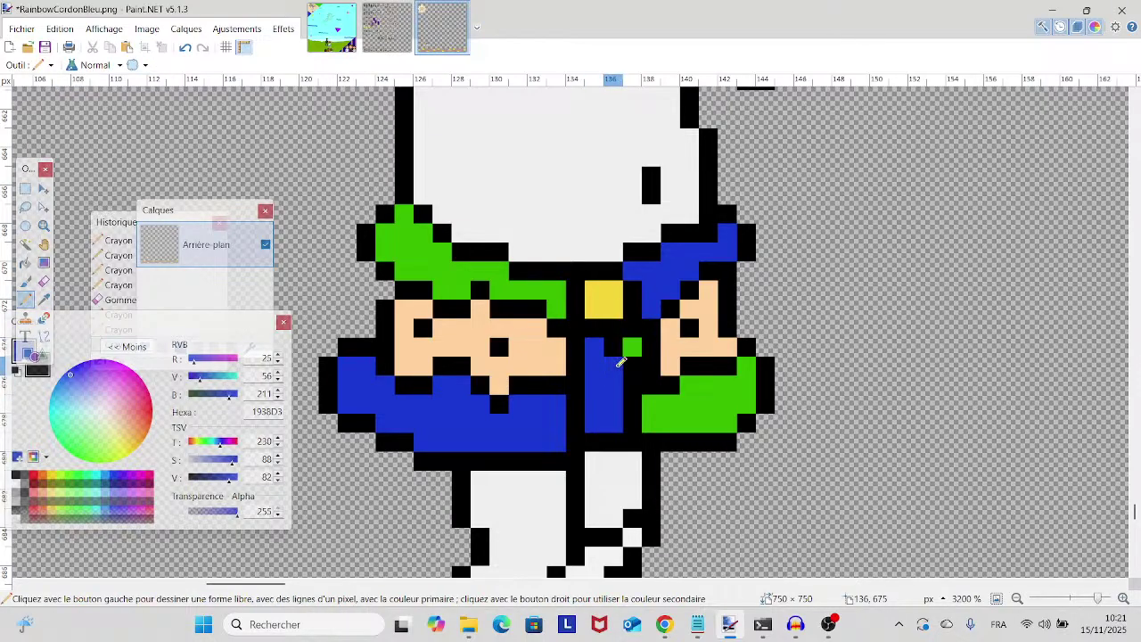
pyautogui.click(678, 367)
pyautogui.moveTo(678, 367)
pyautogui.mouseDown()
pyautogui.moveTo(544, 428)
pyautogui.moveTo(938, 283)
pyautogui.moveTo(815, 363)
pyautogui.moveTo(708, 390)
pyautogui.moveTo(1039, 322)
pyautogui.moveTo(1045, 332)
pyautogui.moveTo(671, 274)
pyautogui.mouseUp()
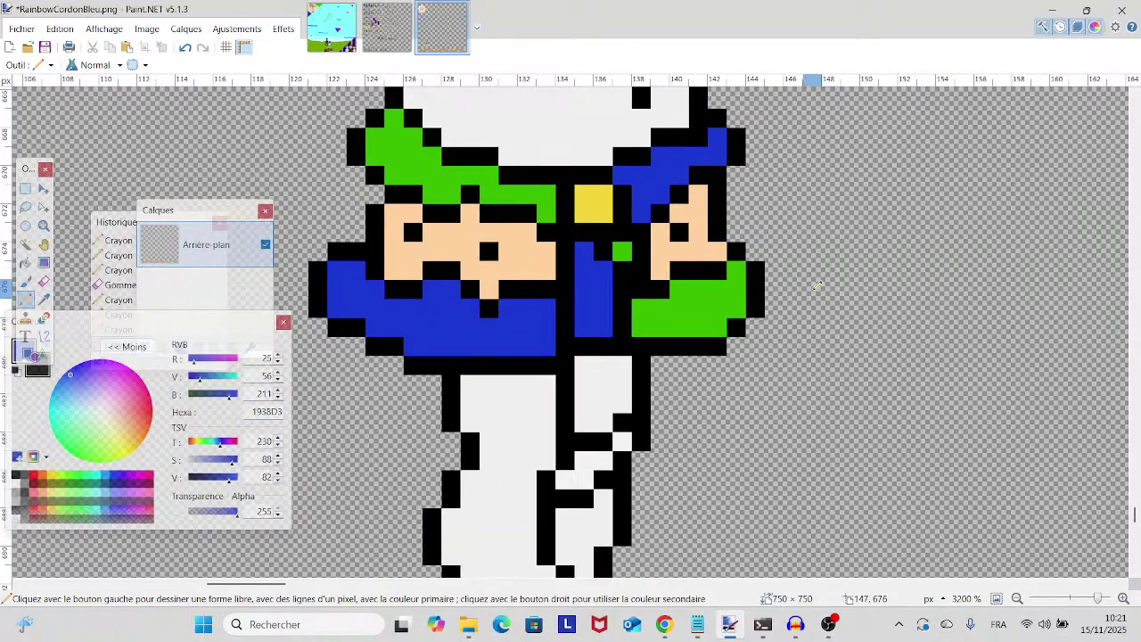
# - Sample the blue #1938D3 again and pencil the outer tip of the upper blue waist strip one pixel wider
pyautogui.scroll(3, 807, 291)
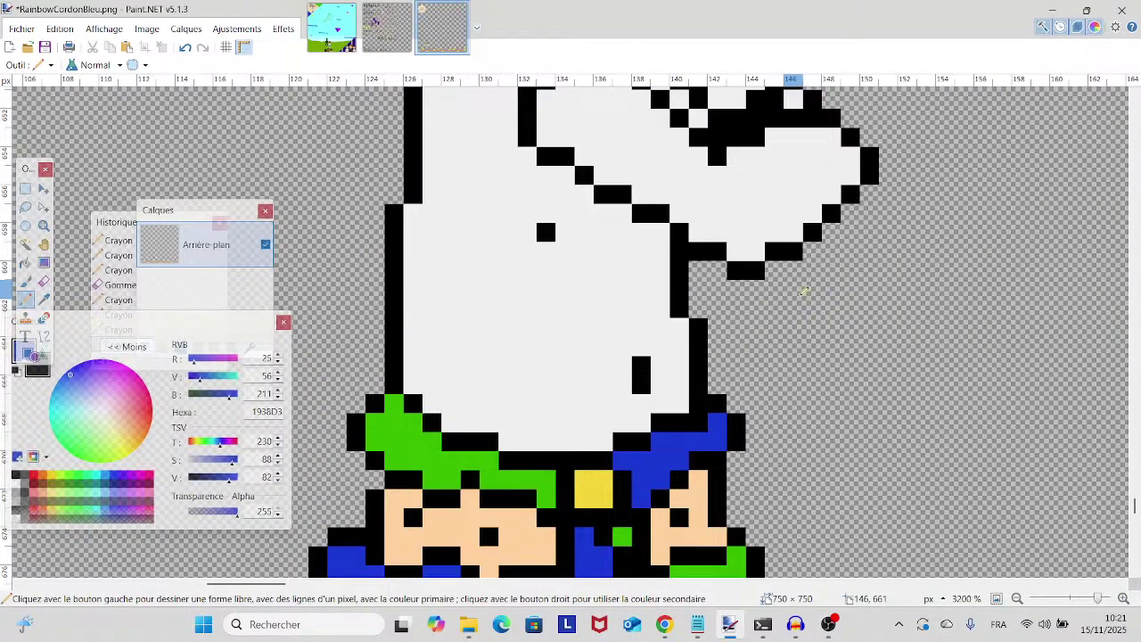
pyautogui.scroll(-2, 803, 294)
pyautogui.hscroll(1, 797, 297)
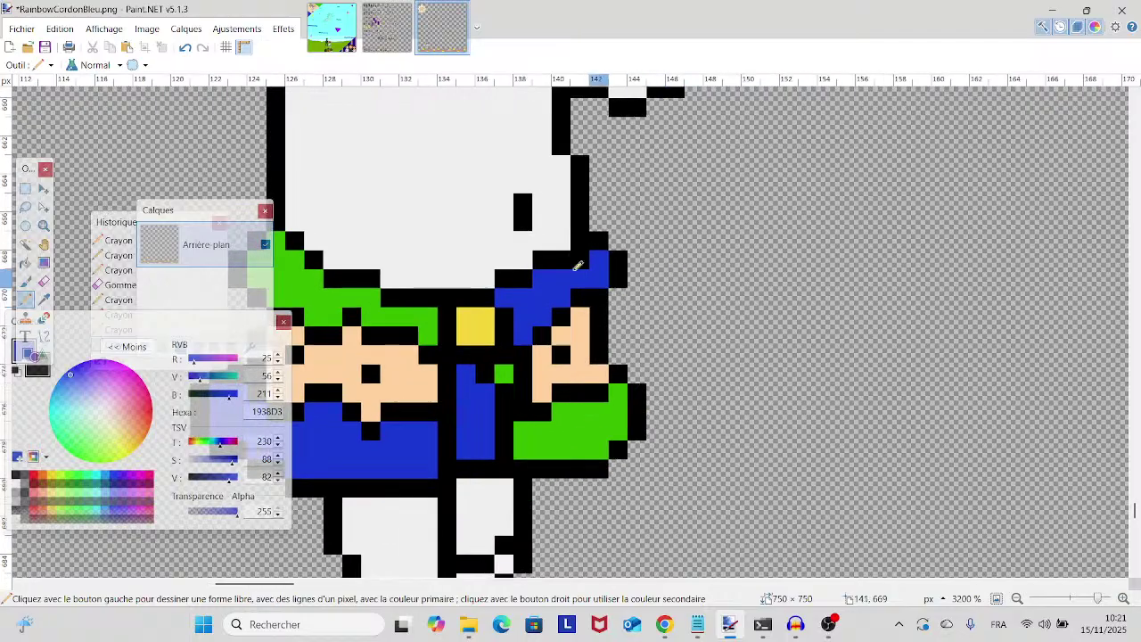
pyautogui.click(42, 303)
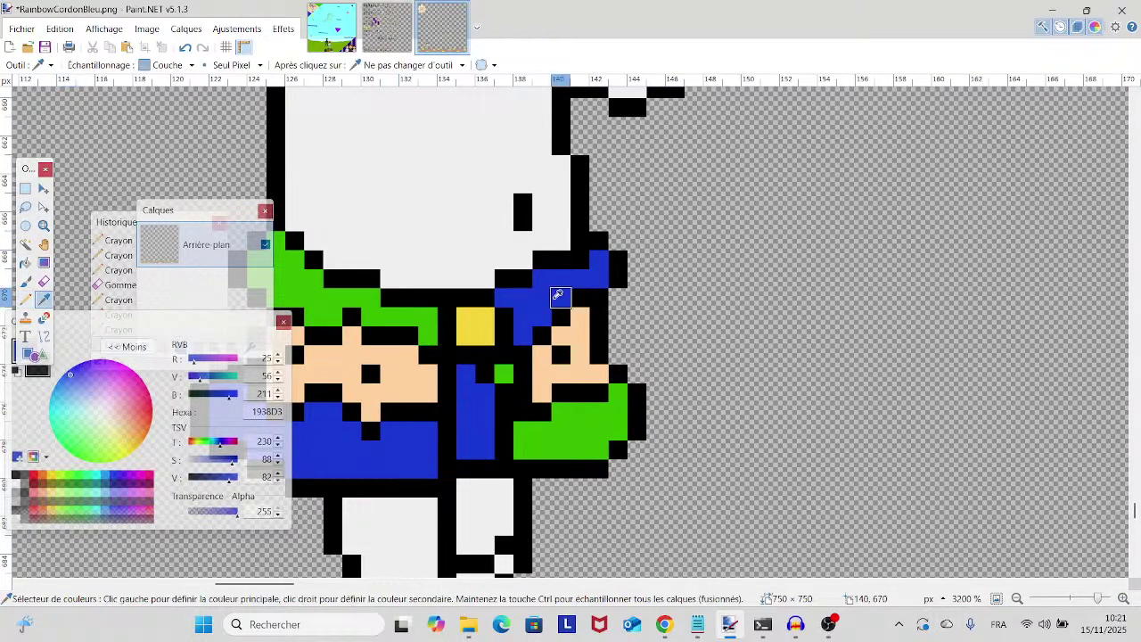
pyautogui.click(29, 300)
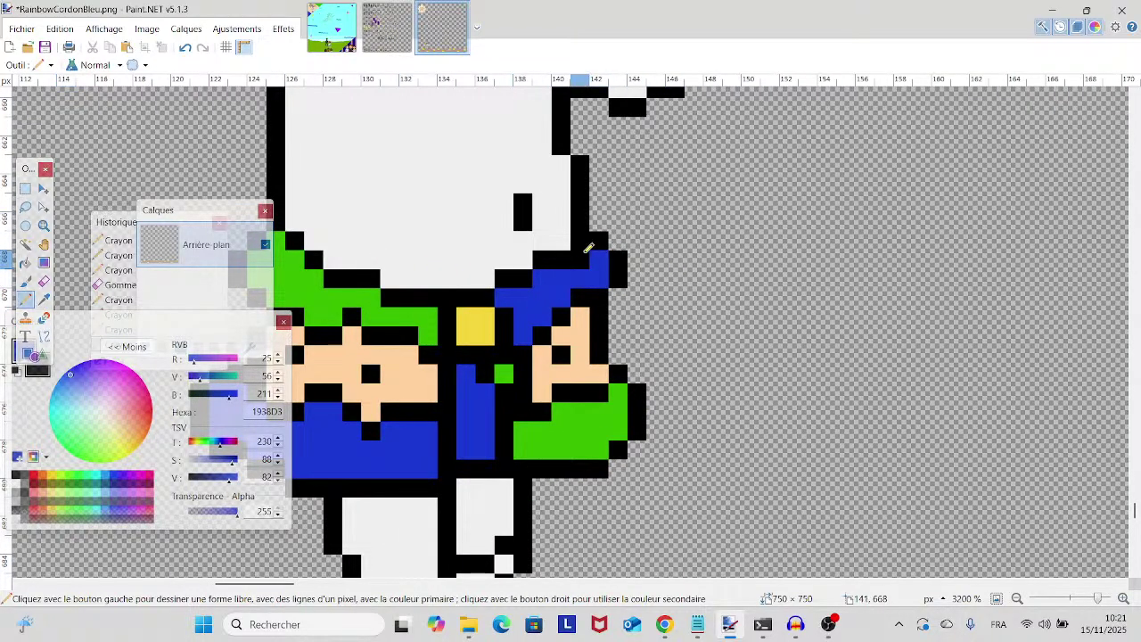
pyautogui.scroll(-3, 585, 254)
pyautogui.scroll(3, 588, 256)
pyautogui.moveTo(591, 258); pyautogui.dragTo(640, 277)
pyautogui.scroll(1, 639, 275)
pyautogui.scroll(-1, 638, 275)
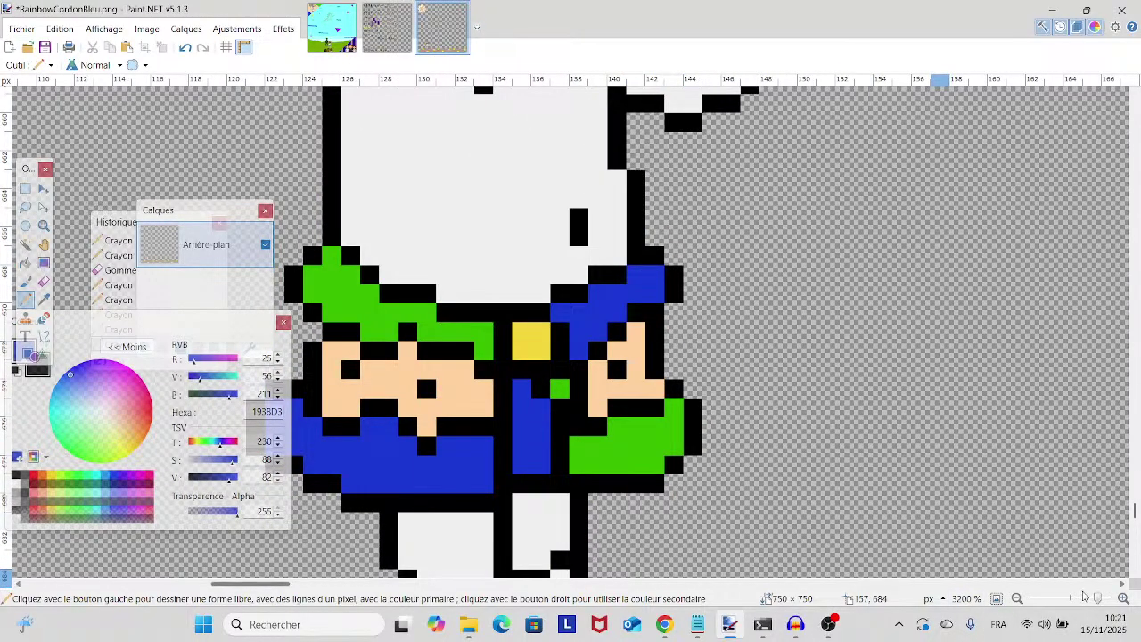
# - Sample the green #37B700 and extend the upper inner corner of the lower green garment panel over the black outline
pyautogui.hscroll(1, 879, 500)
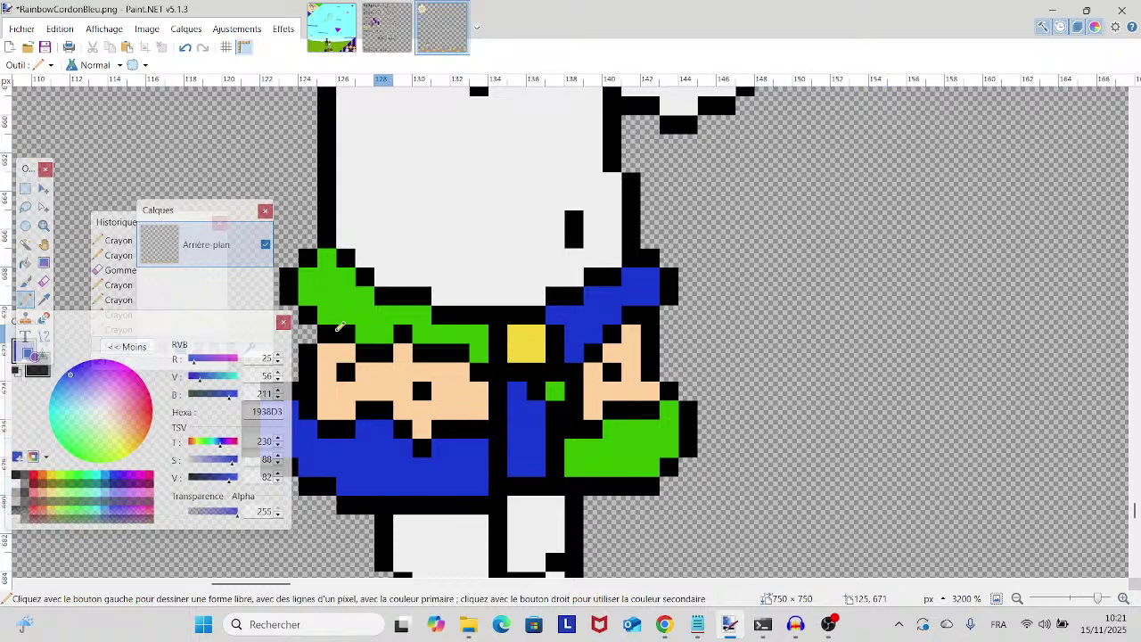
pyautogui.click(40, 303)
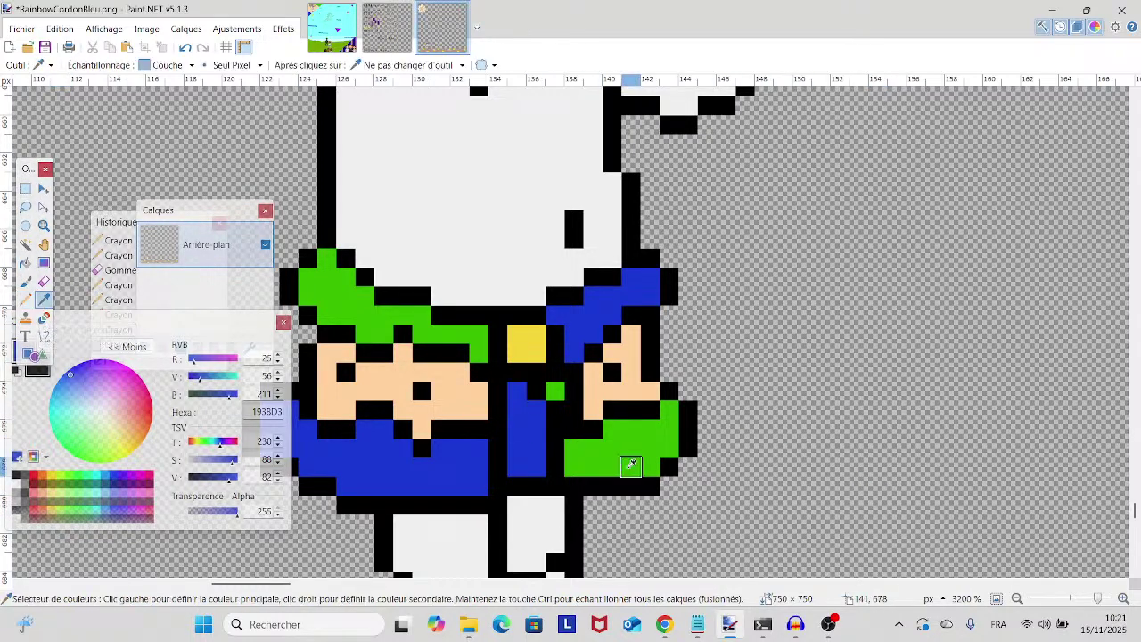
pyautogui.click(630, 462)
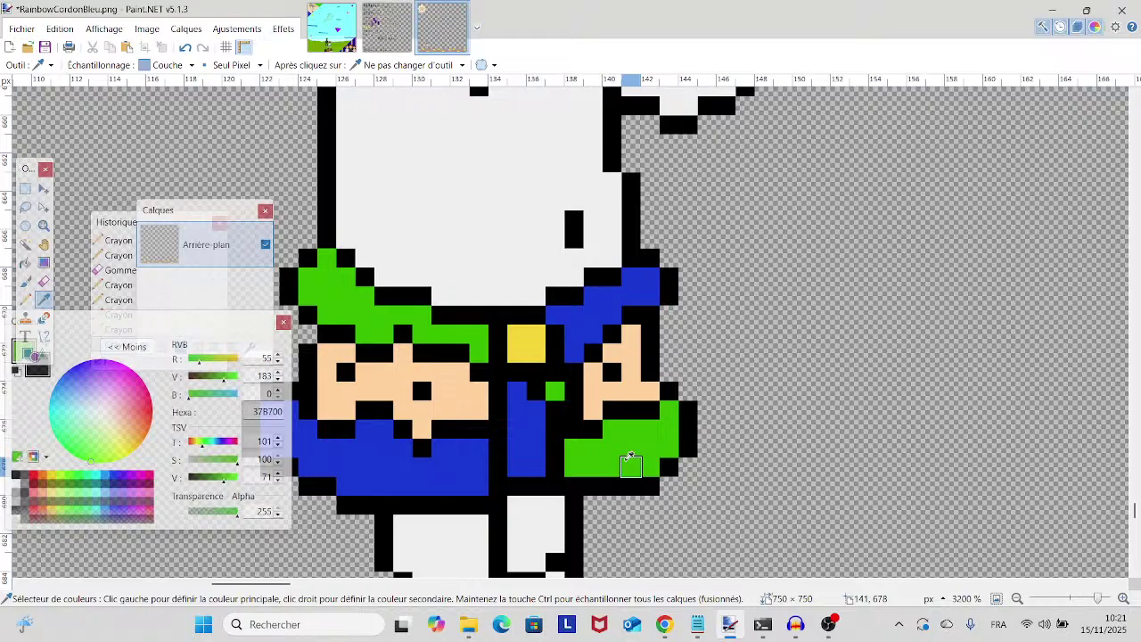
pyautogui.click(25, 300)
pyautogui.hscroll(1, 656, 487)
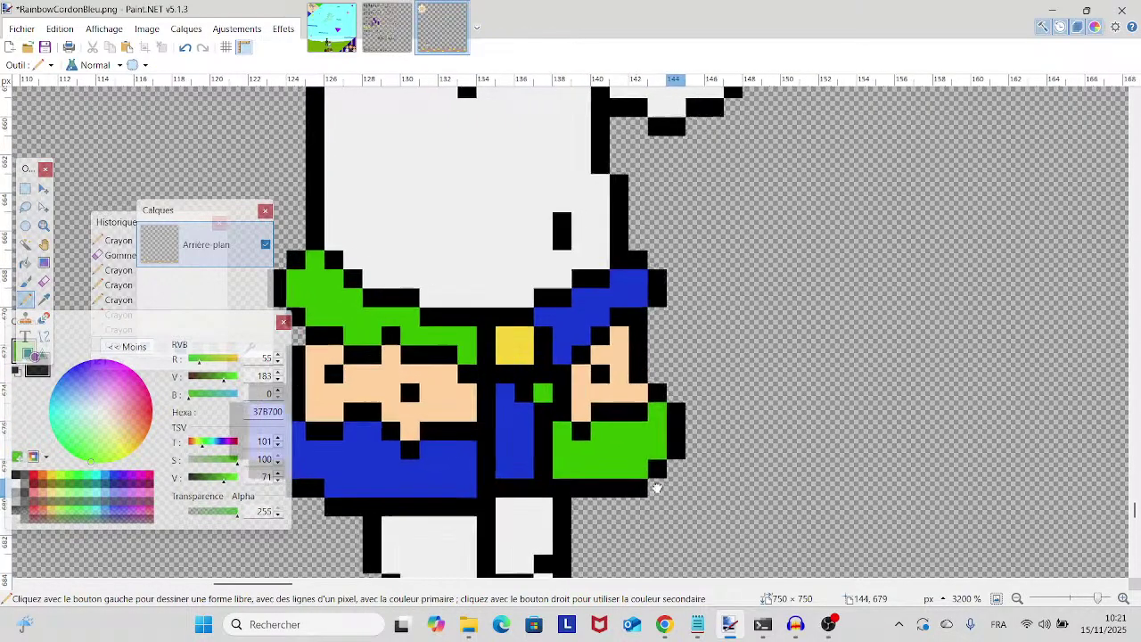
# - Examine the character's legs, shoes and face, and look at IntoTheAdventureofANonPlanet-LikeEarth.png before returning to RainbowCordonBleu.png
pyautogui.moveTo(656, 487); pyautogui.dragTo(978, 426)
pyautogui.scroll(-2, 978, 426)
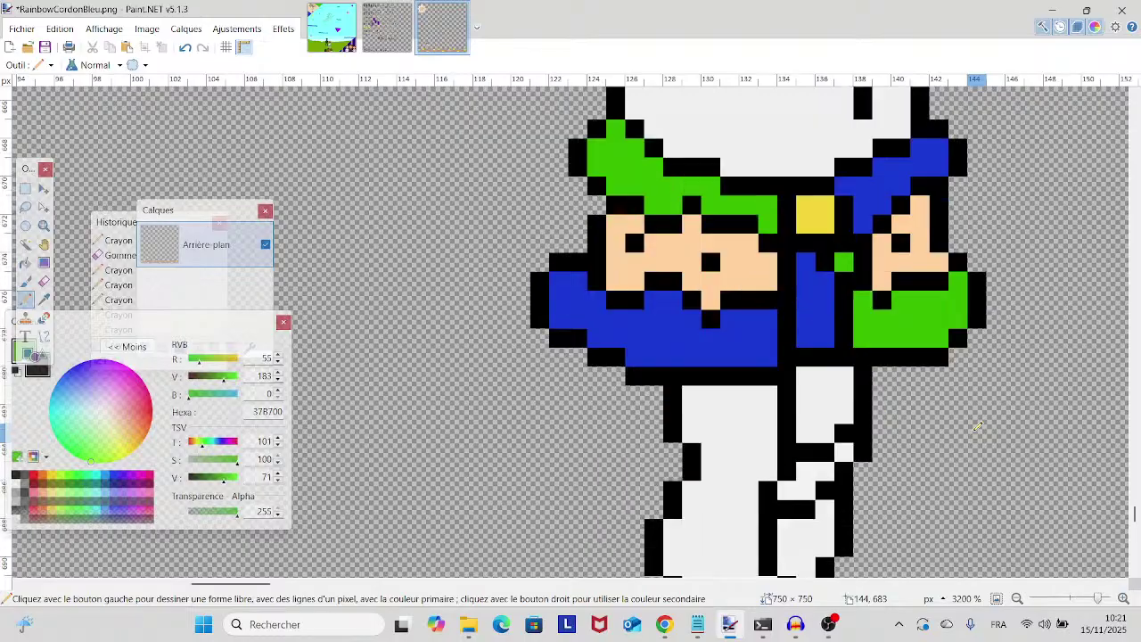
pyautogui.scroll(-2, 978, 426)
pyautogui.scroll(3, 978, 426)
pyautogui.scroll(-3, 978, 426)
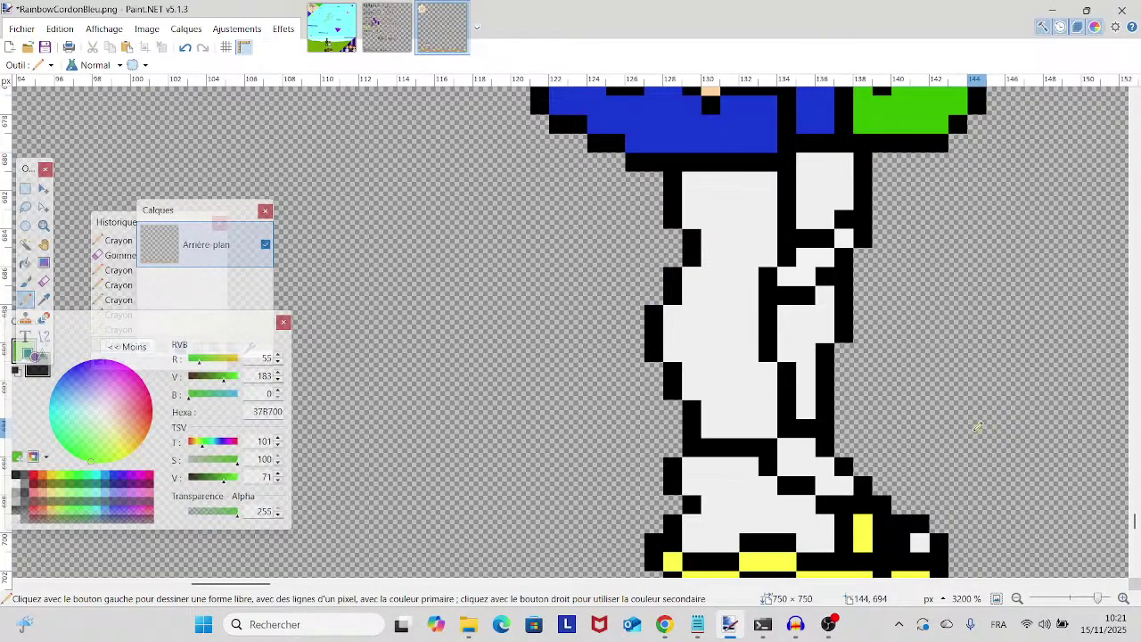
pyautogui.moveTo(975, 433); pyautogui.dragTo(727, 365)
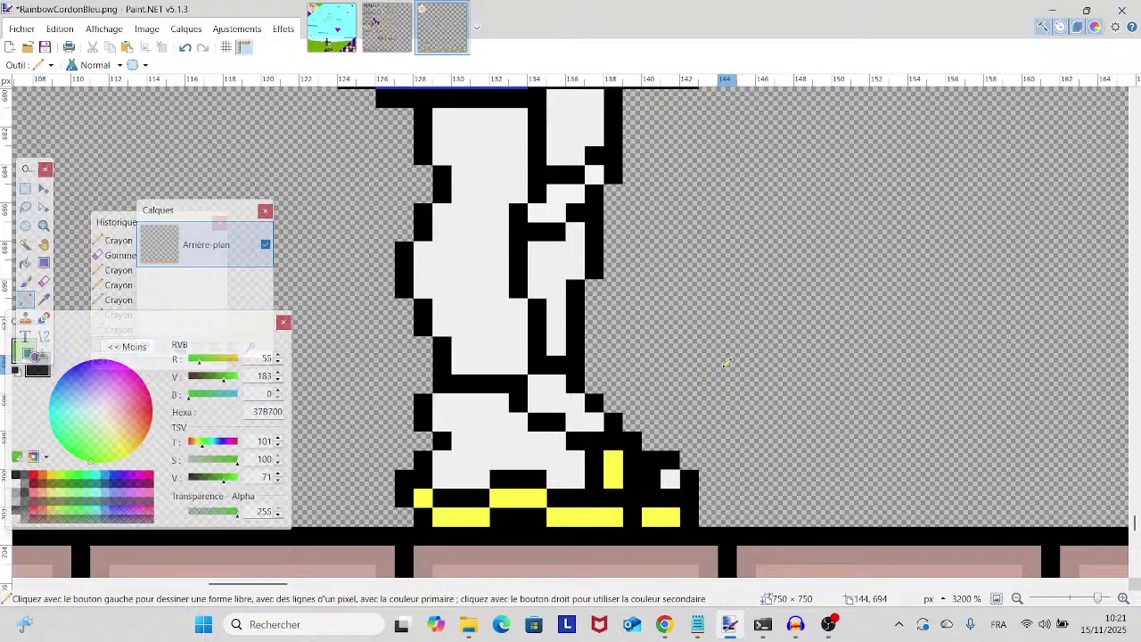
pyautogui.scroll(3, 710, 363)
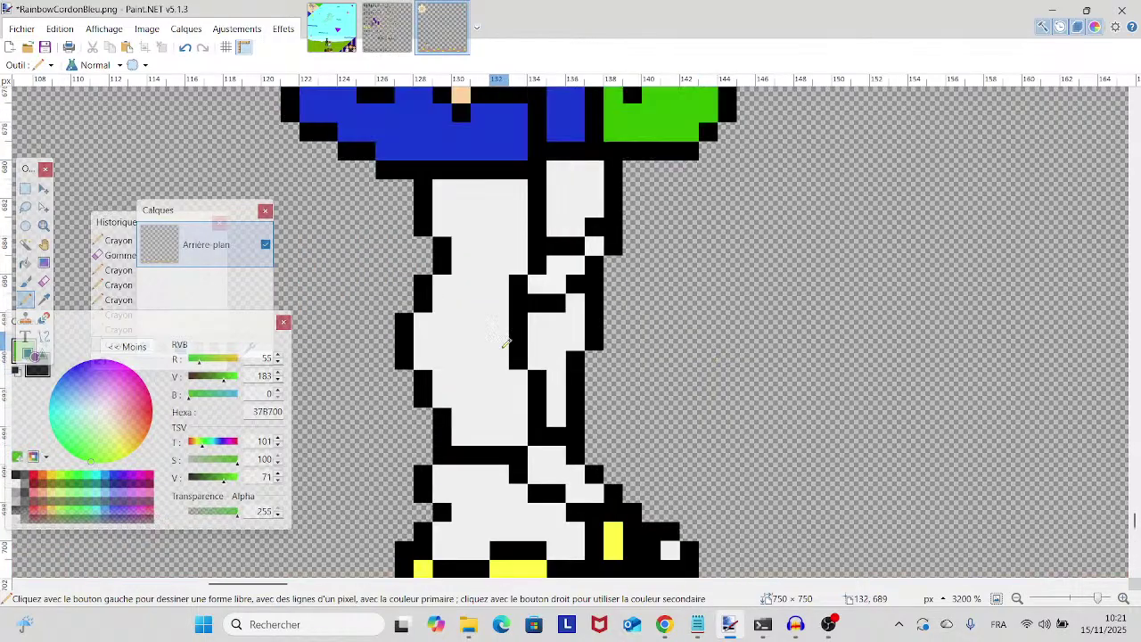
pyautogui.click(44, 298)
pyautogui.scroll(2, 535, 446)
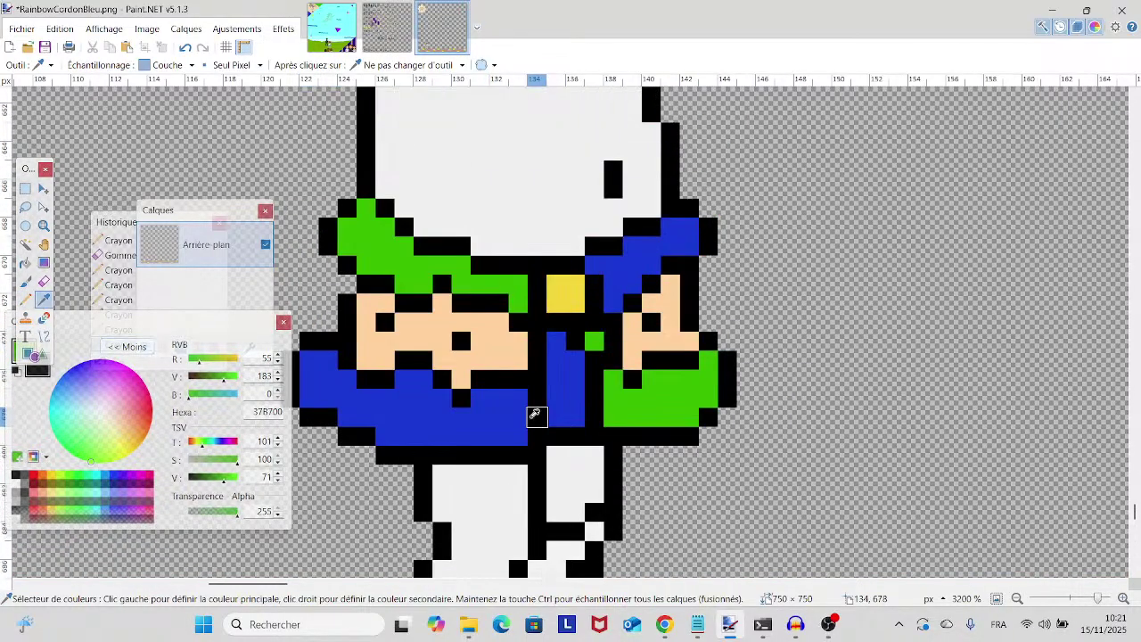
pyautogui.scroll(-3, 535, 446)
pyautogui.scroll(3, 534, 419)
pyautogui.scroll(5, 535, 413)
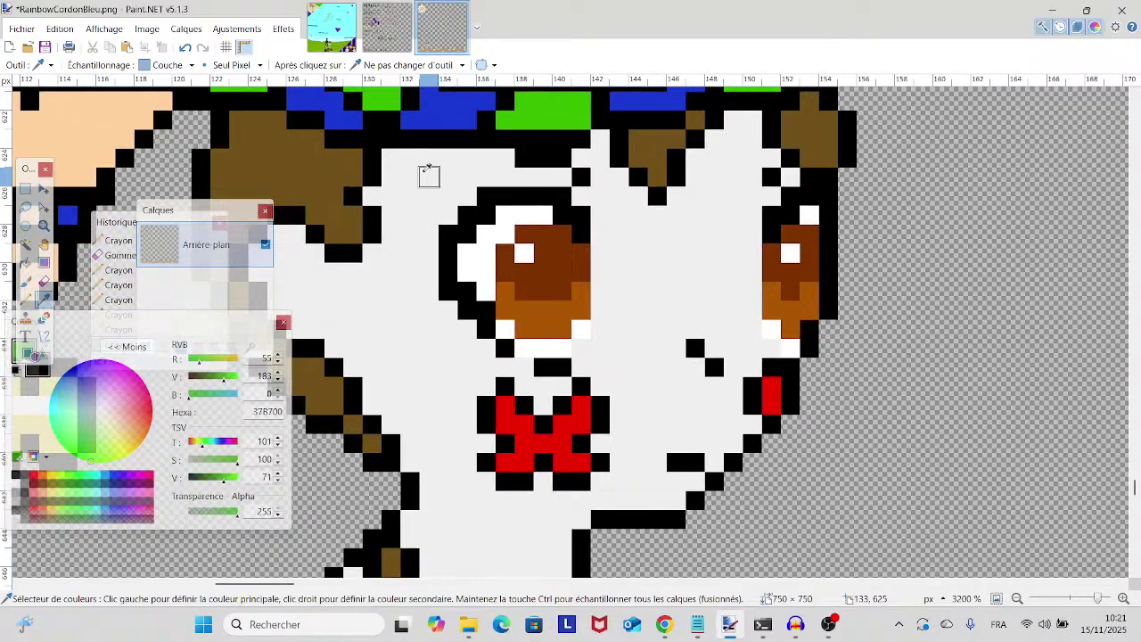
pyautogui.click(386, 32)
pyautogui.click(455, 50)
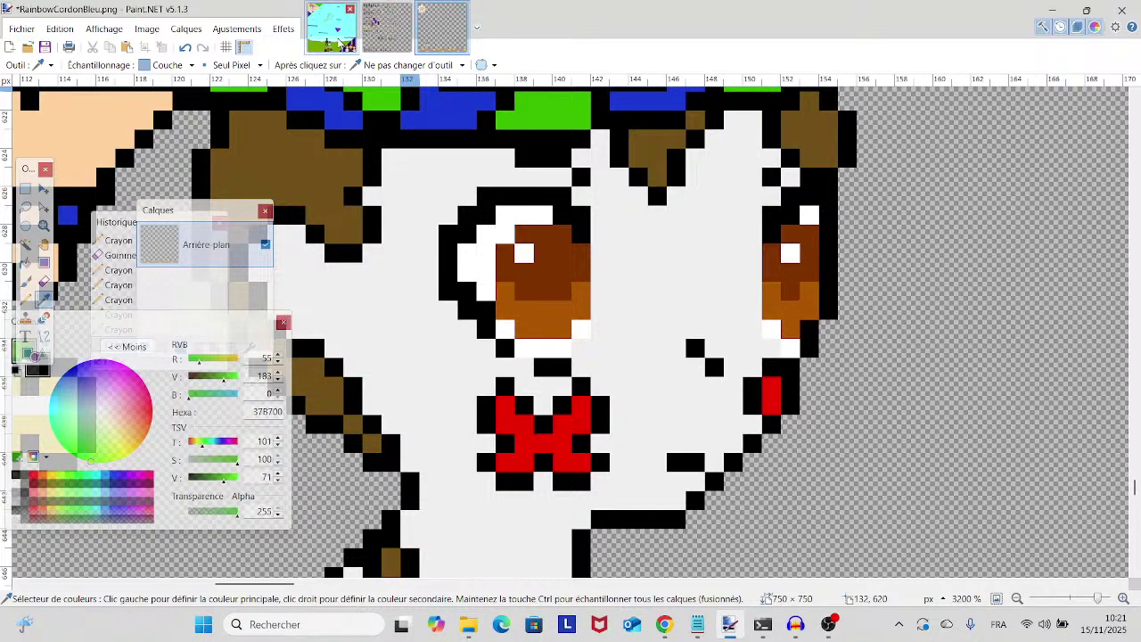
pyautogui.click(340, 41)
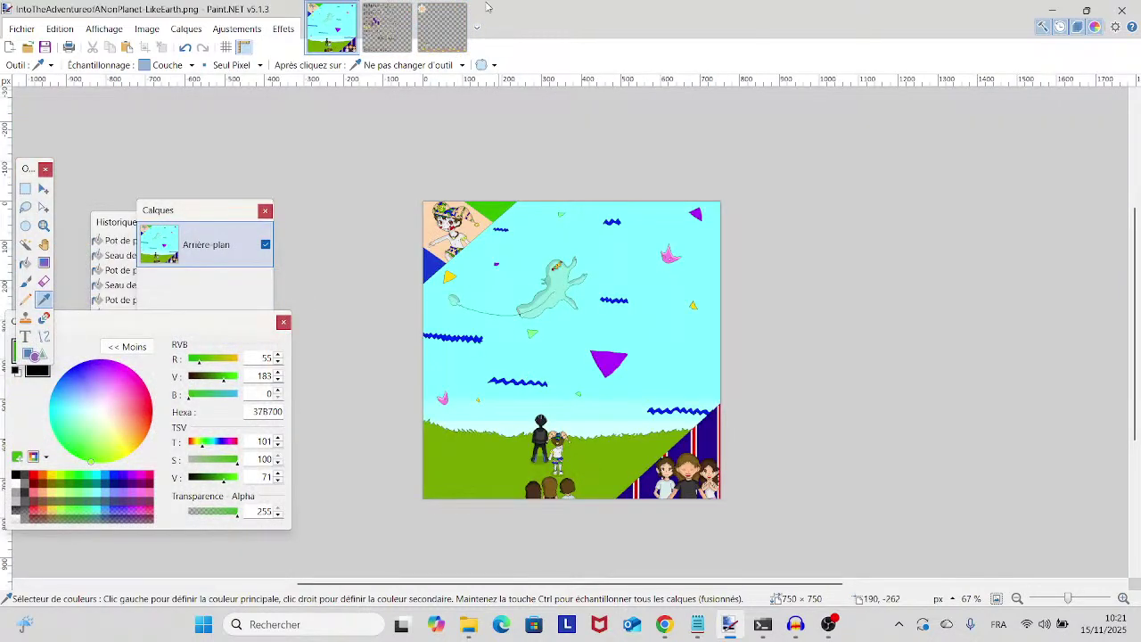
pyautogui.click(454, 20)
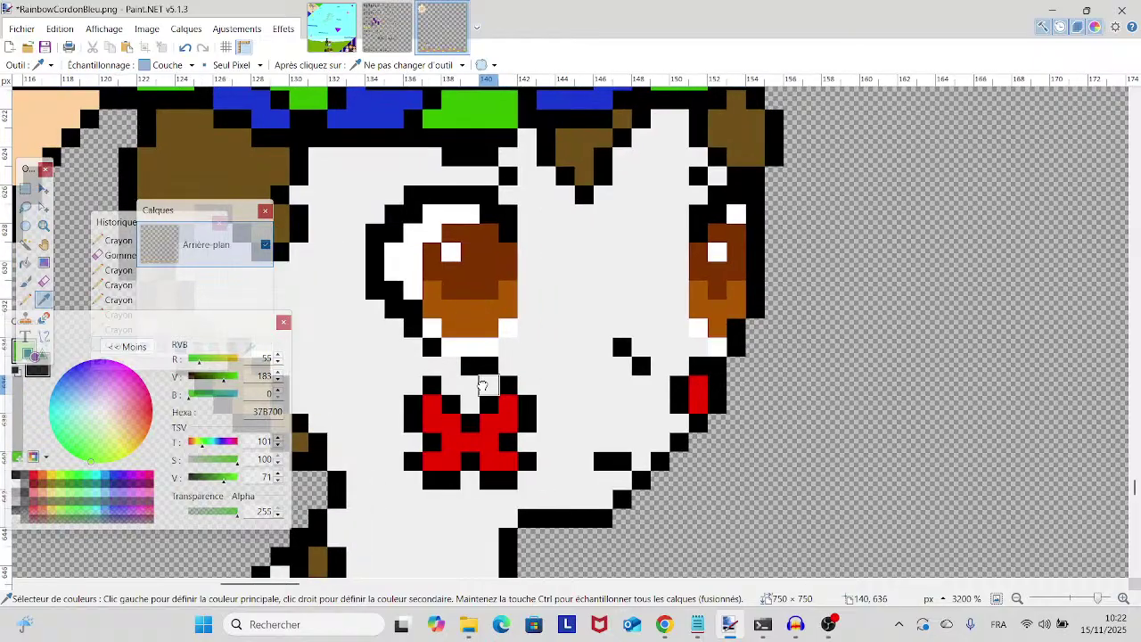
# - Erase the stray black outline pixel where the neck meets the shoulder, left of the brown hair strand
pyautogui.scroll(-3, 481, 385)
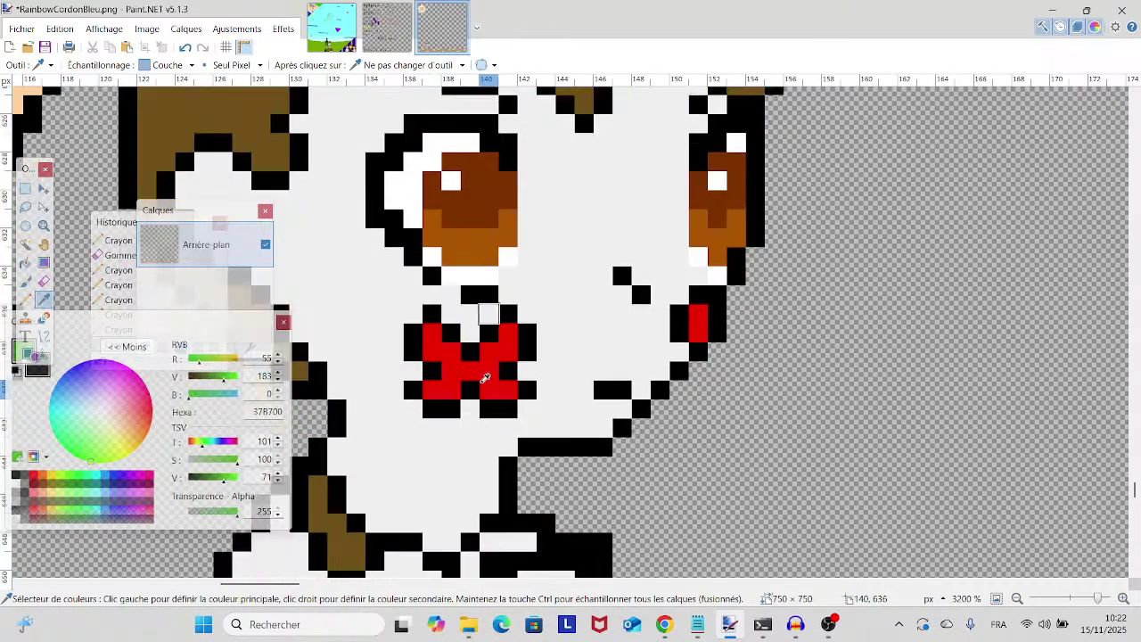
pyautogui.scroll(2, 491, 413)
pyautogui.hscroll(-2, 517, 446)
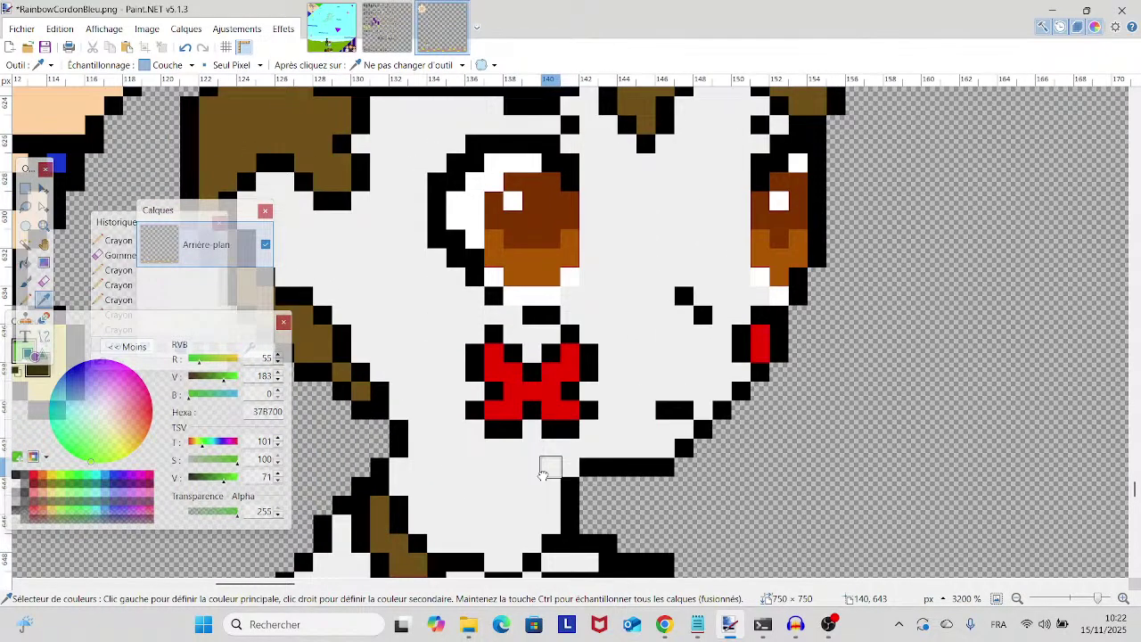
pyautogui.moveTo(550, 466); pyautogui.dragTo(682, 419)
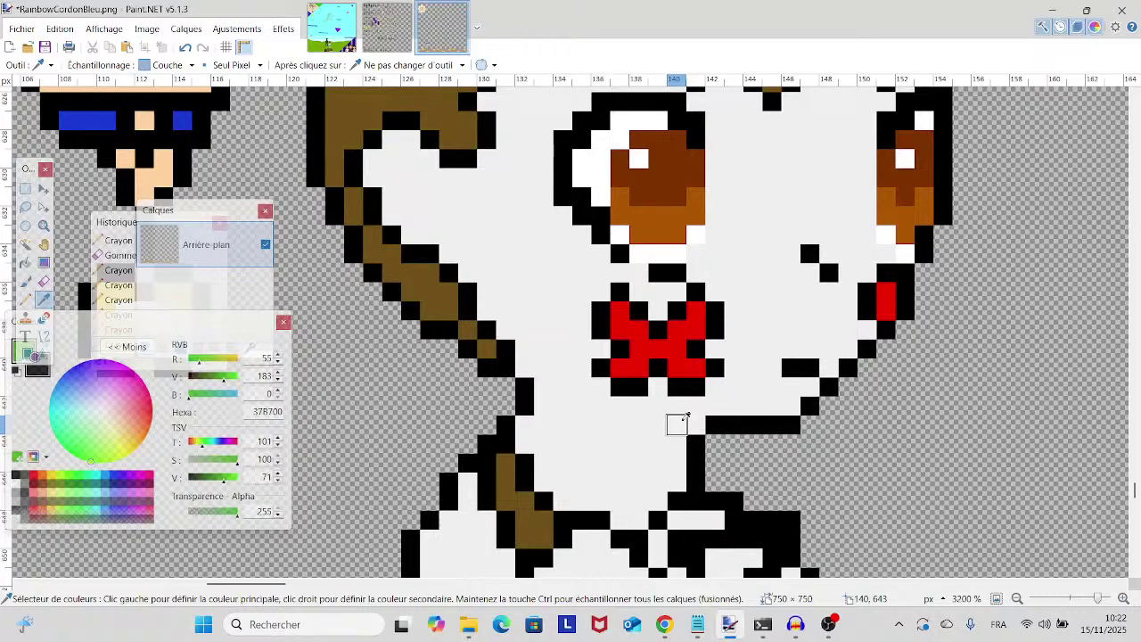
pyautogui.click(43, 281)
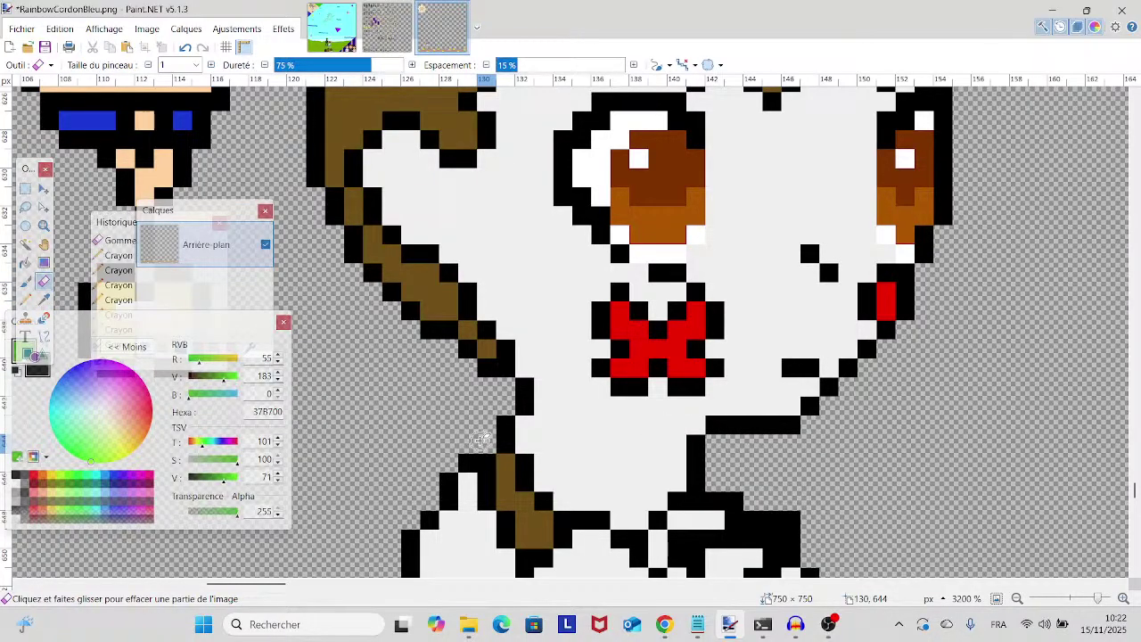
# - Erase the surplus black outline pixels along the outer upper edge of the hand to leave a stepped diagonal contour
pyautogui.scroll(-5, 479, 440)
pyautogui.hscroll(2, 479, 439)
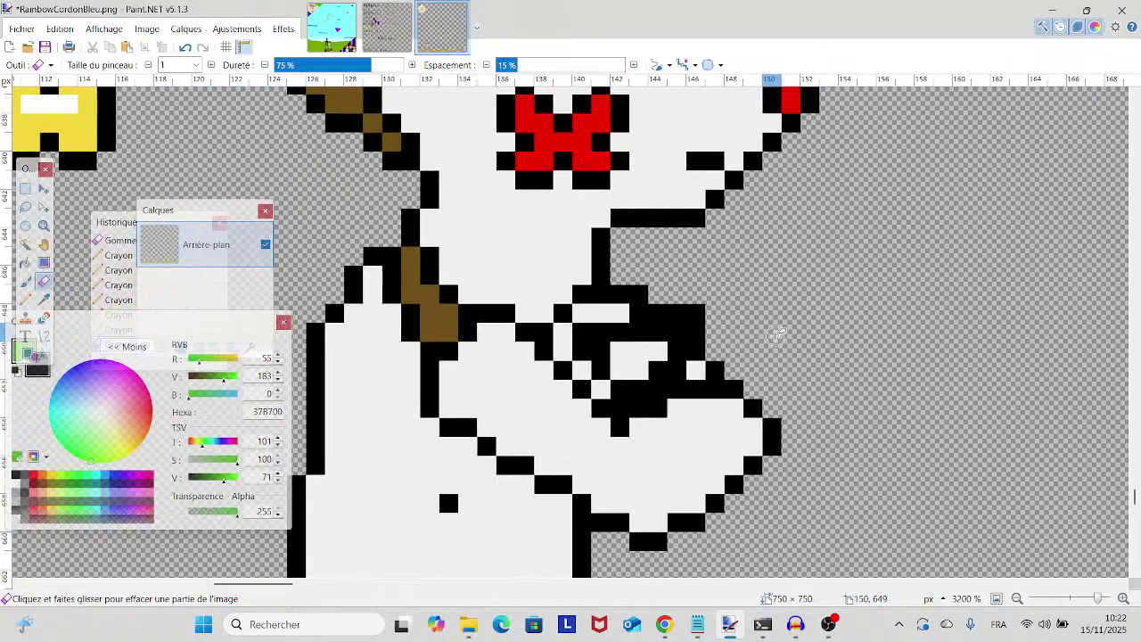
pyautogui.moveTo(668, 314)
pyautogui.mouseDown()
pyautogui.moveTo(697, 336)
pyautogui.moveTo(697, 314)
pyautogui.moveTo(644, 289)
pyautogui.moveTo(682, 314)
pyautogui.moveTo(705, 353)
pyautogui.moveTo(678, 328)
pyautogui.mouseUp()
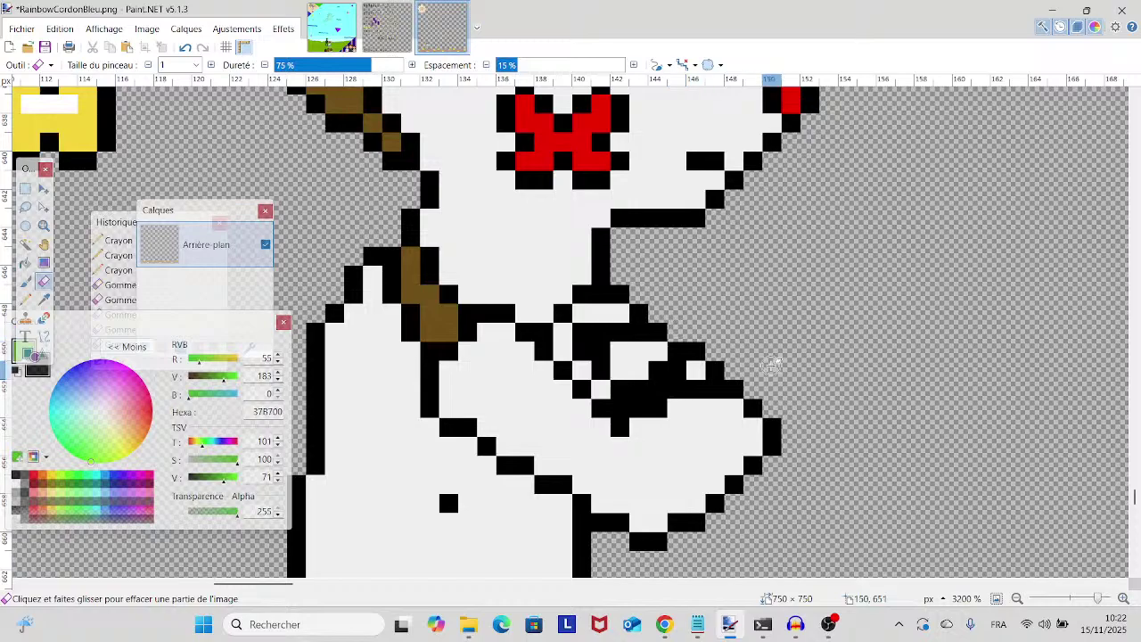
pyautogui.hscroll(3, 776, 364)
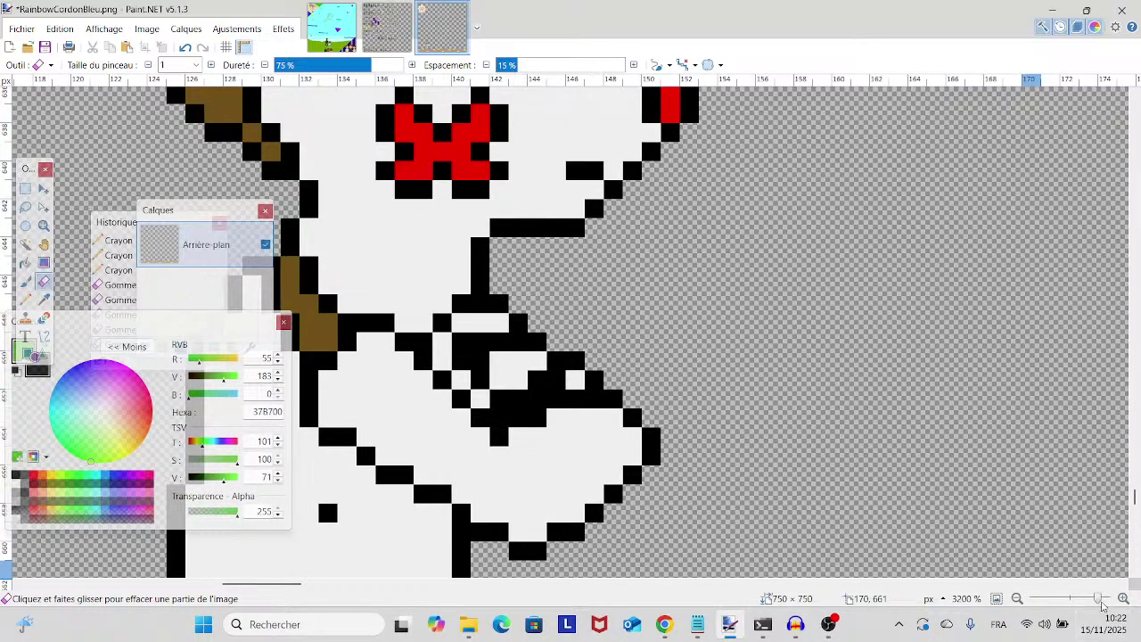
pyautogui.moveTo(1098, 598)
pyautogui.mouseDown()
pyautogui.moveTo(1077, 598)
pyautogui.moveTo(1089, 585)
pyautogui.mouseUp()
pyautogui.scroll(-5, 981, 508)
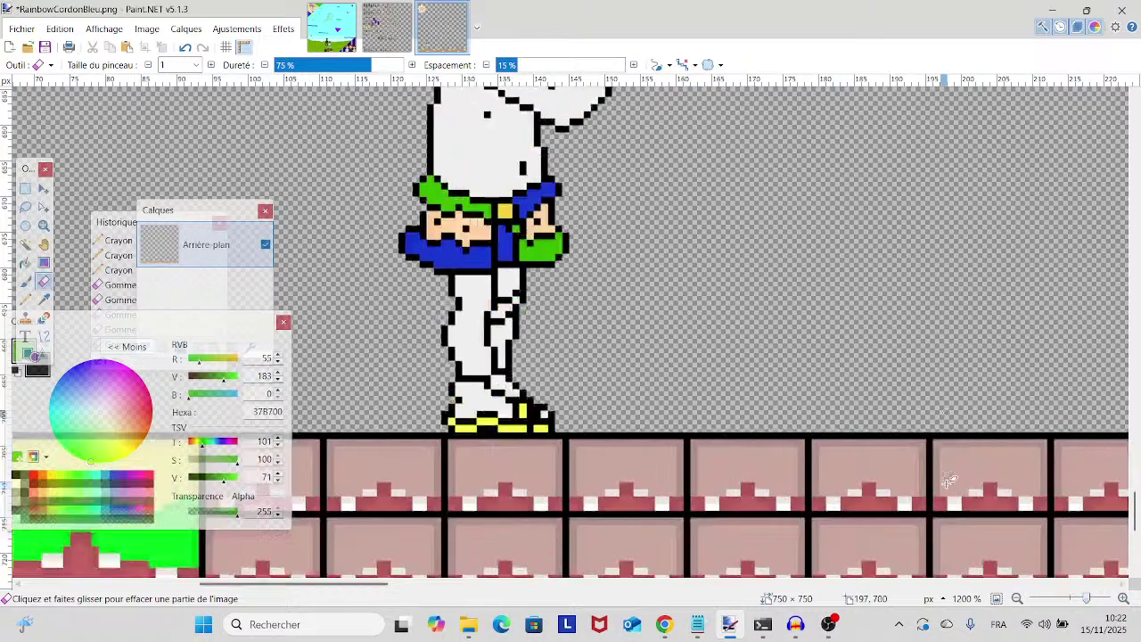
# - Examine the character's legs, shoes, torso and face against the brick floor
pyautogui.scroll(3, 947, 482)
pyautogui.scroll(-5, 945, 481)
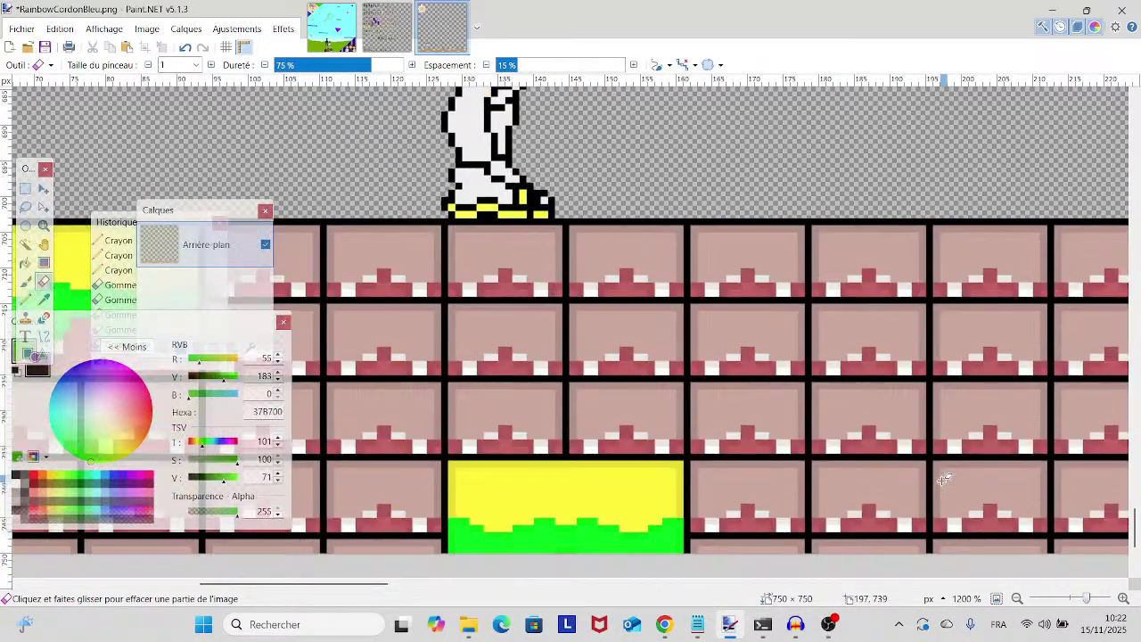
pyautogui.scroll(3, 943, 479)
pyautogui.hscroll(-2, 944, 517)
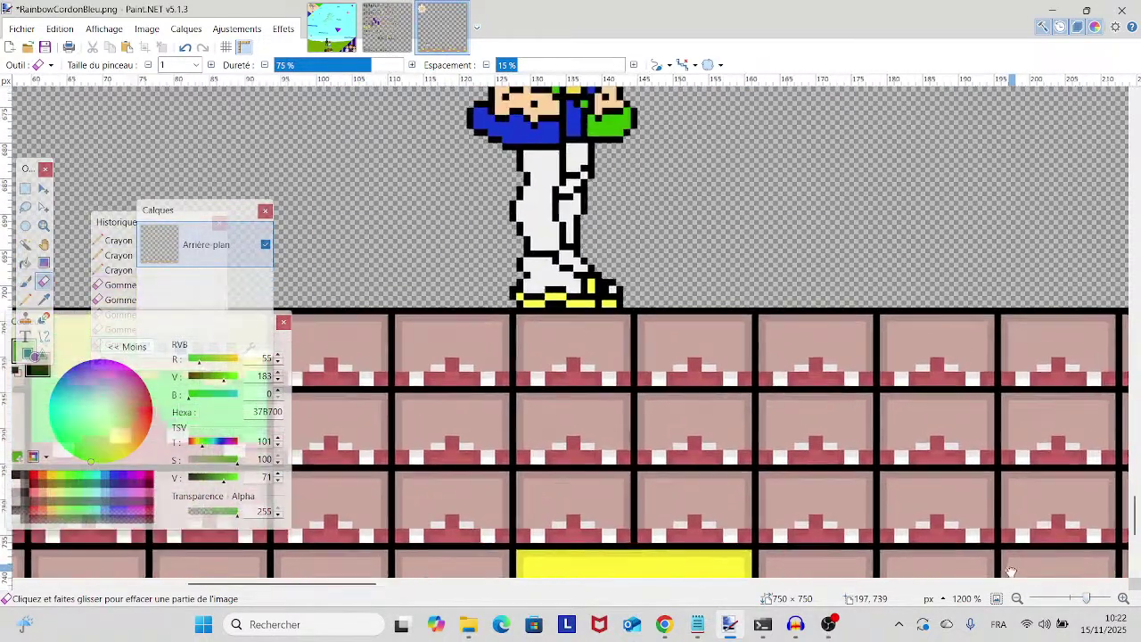
pyautogui.scroll(3, 945, 504)
pyautogui.scroll(-3, 947, 504)
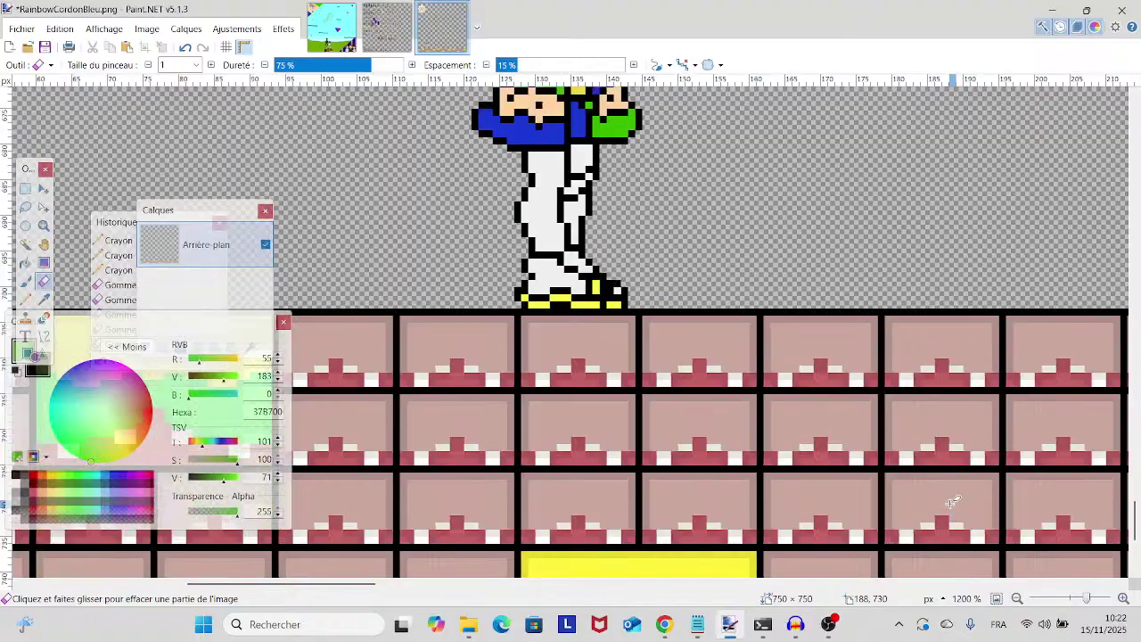
pyautogui.scroll(3, 953, 502)
pyautogui.scroll(-4, 952, 501)
pyautogui.scroll(1, 952, 502)
pyautogui.scroll(7, 950, 506)
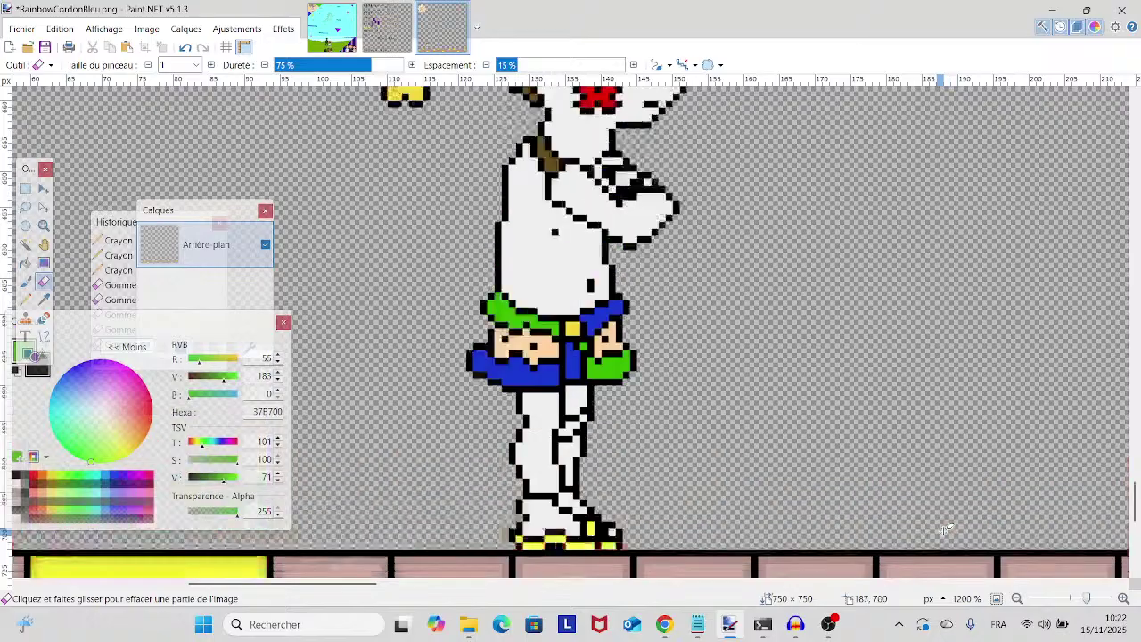
pyautogui.scroll(2, 947, 528)
pyautogui.scroll(2, 938, 524)
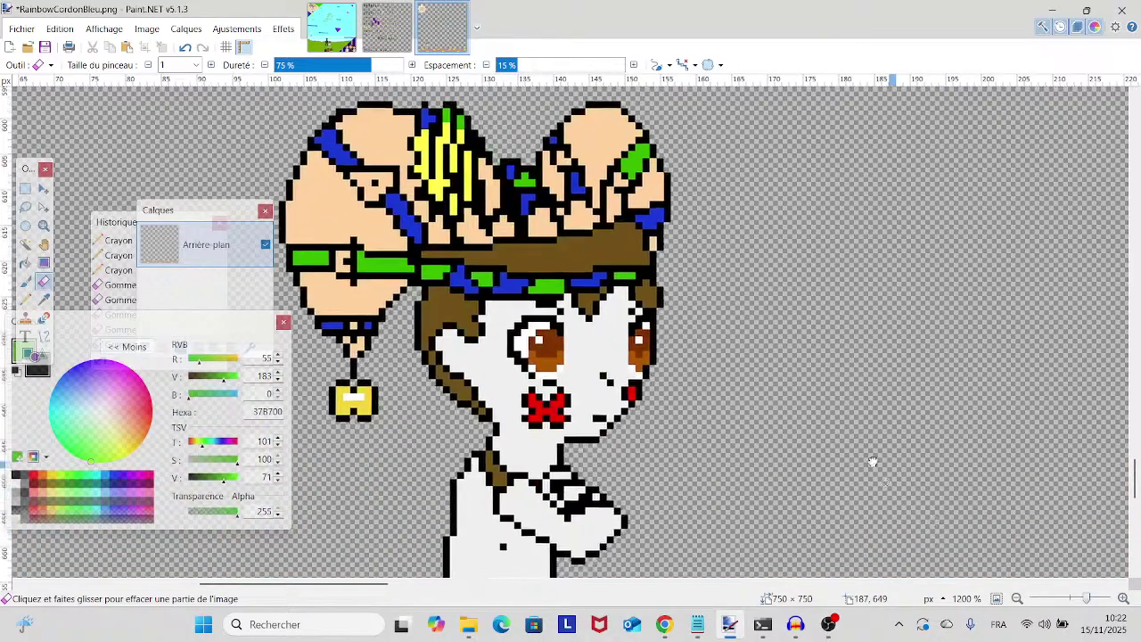
pyautogui.scroll(3, 1093, 597)
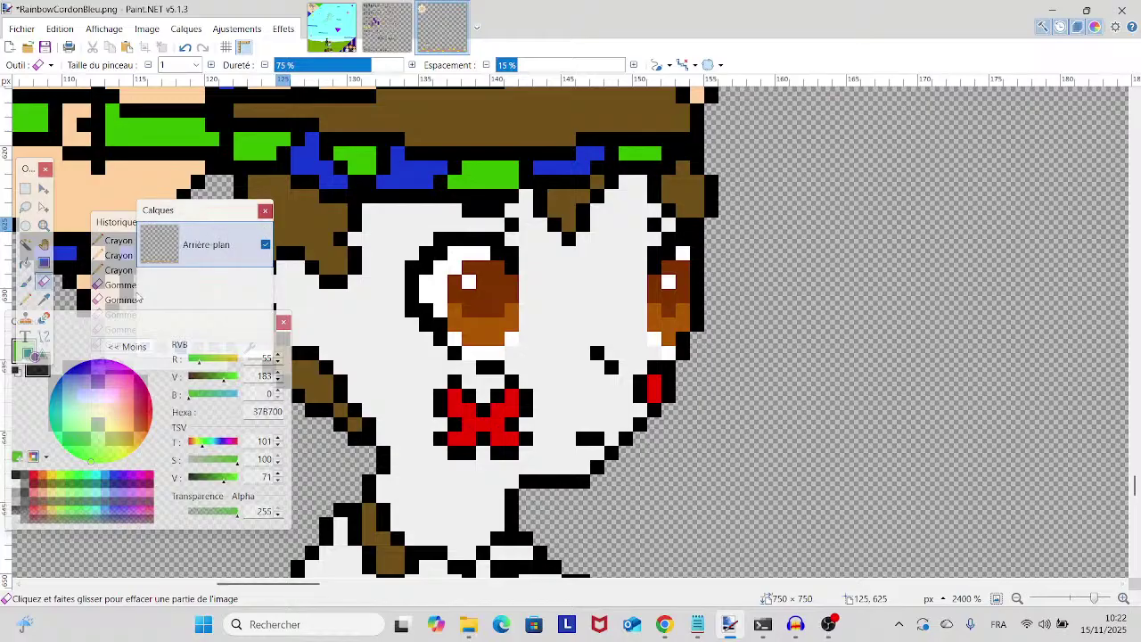
# - Sample black from the outline and add one pixel below the inner end of the eyebrow over the larger eye
pyautogui.click(26, 299)
pyautogui.click(43, 299)
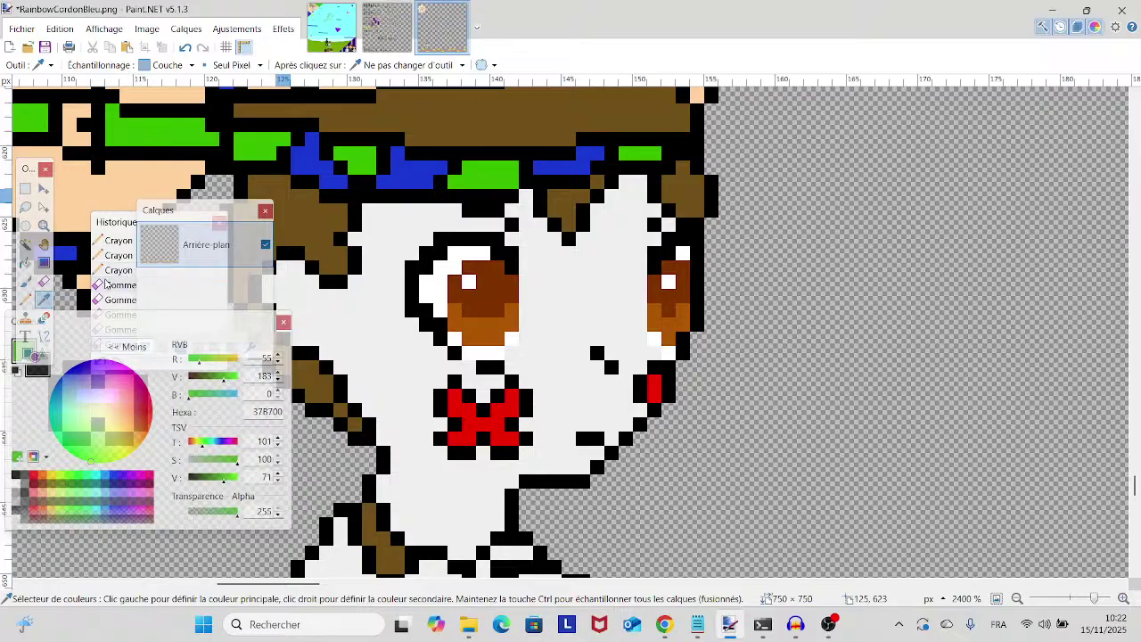
pyautogui.click(25, 300)
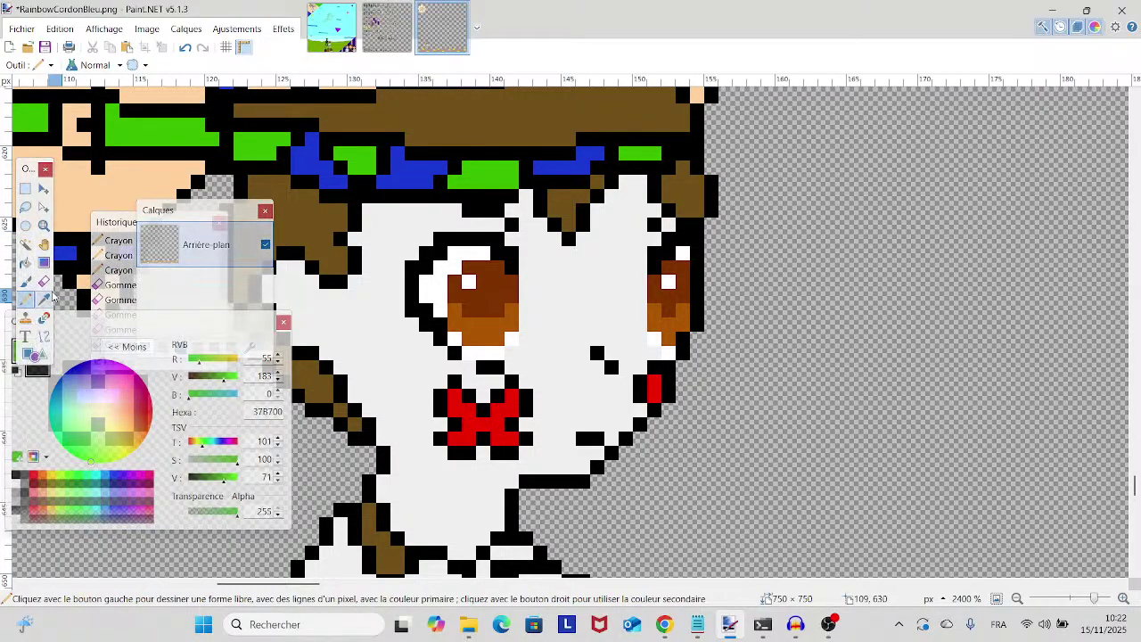
pyautogui.press('k')
pyautogui.click(515, 221)
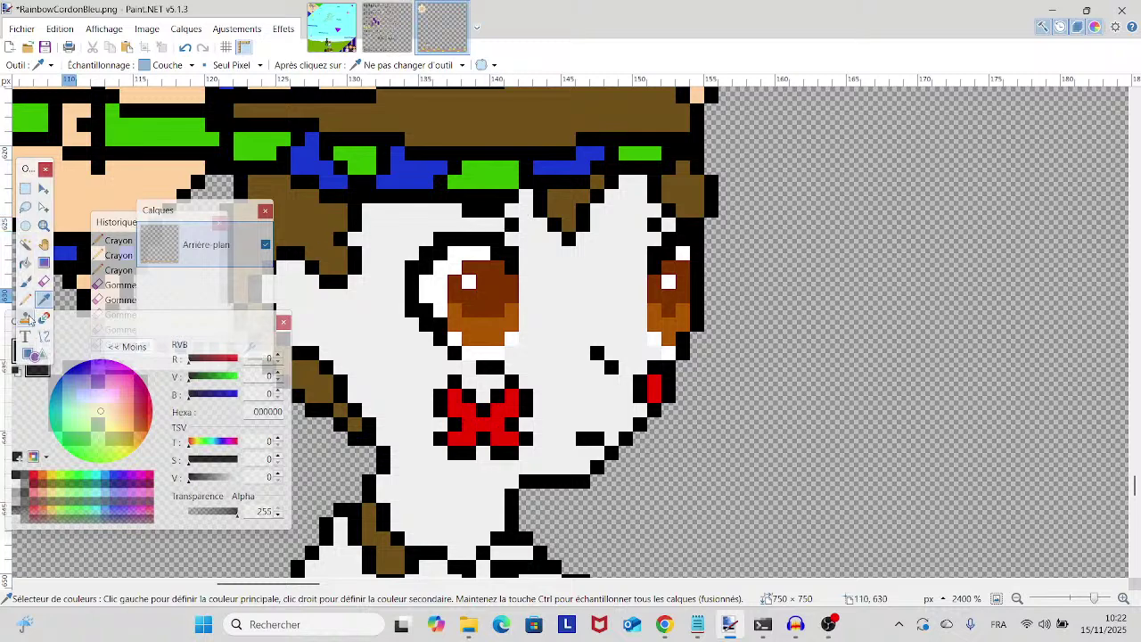
pyautogui.click(26, 299)
pyautogui.hscroll(-3, 272, 323)
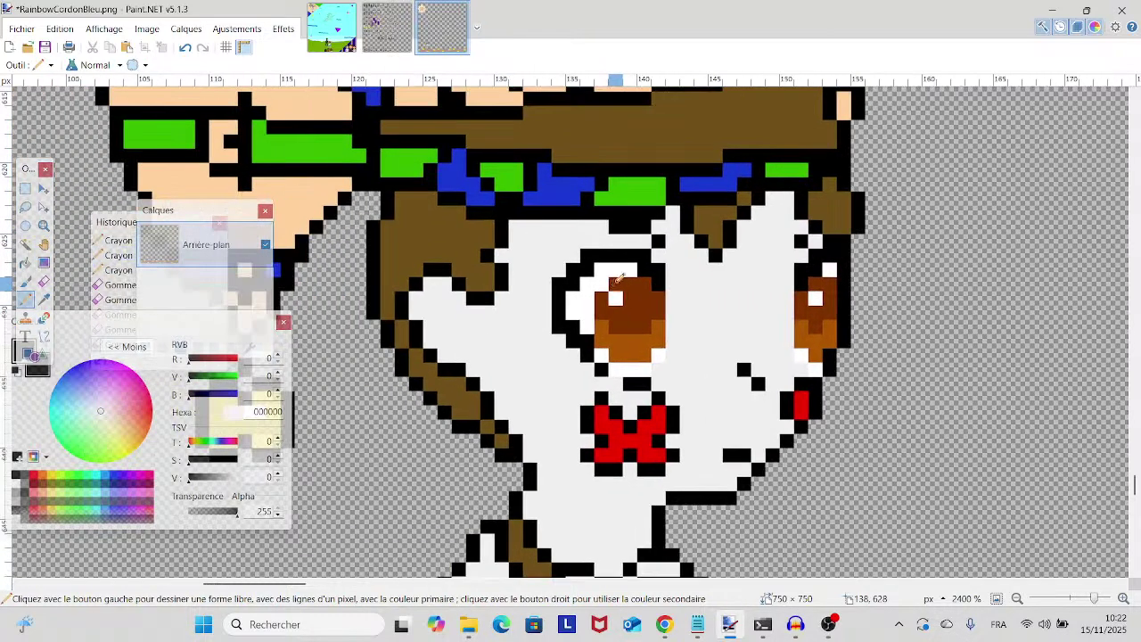
# - Sample the face-shading grey #CCCCCC in Character Sprite Test.png and pencil shading outlines on the temple and beside both eyes in RainbowCordonBleu.png
pyautogui.press('k')
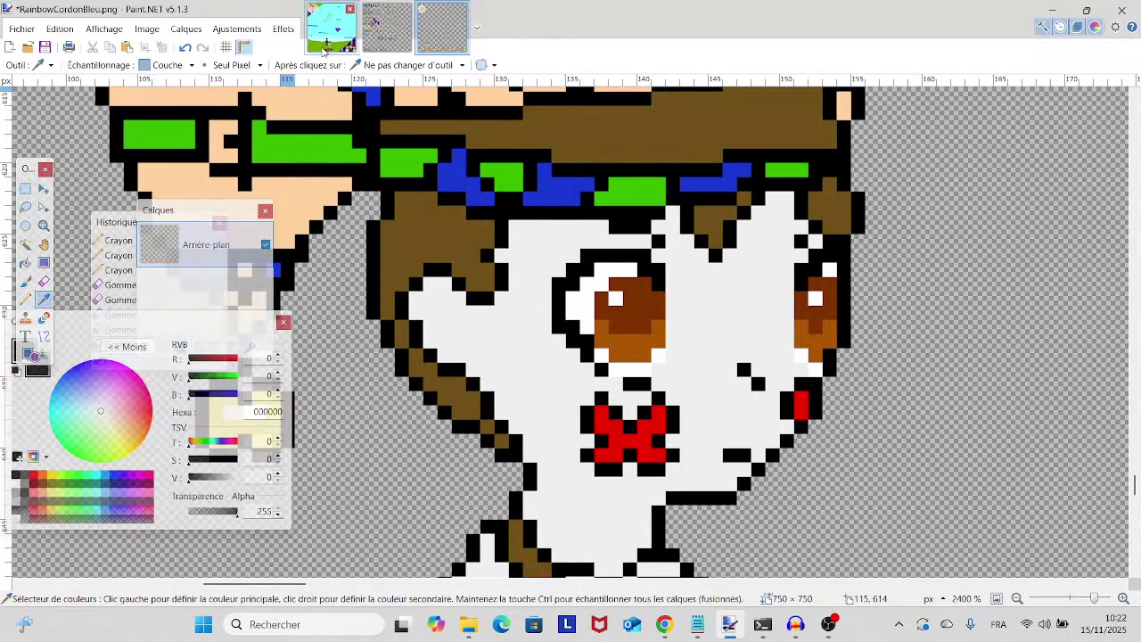
pyautogui.click(384, 44)
pyautogui.scroll(3, 410, 245)
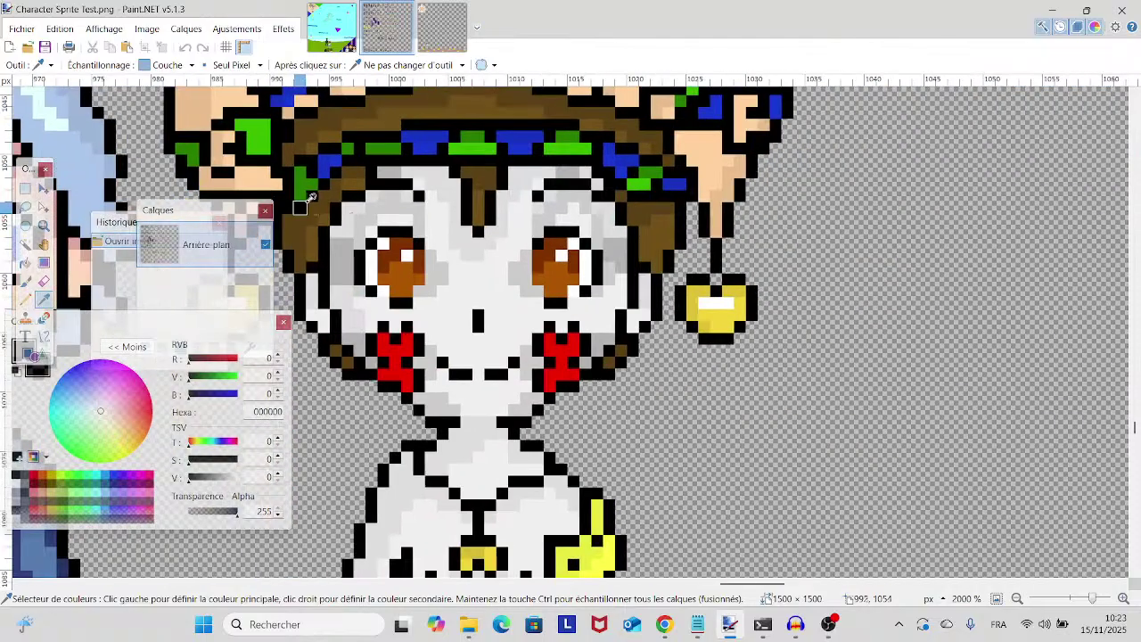
pyautogui.click(431, 265)
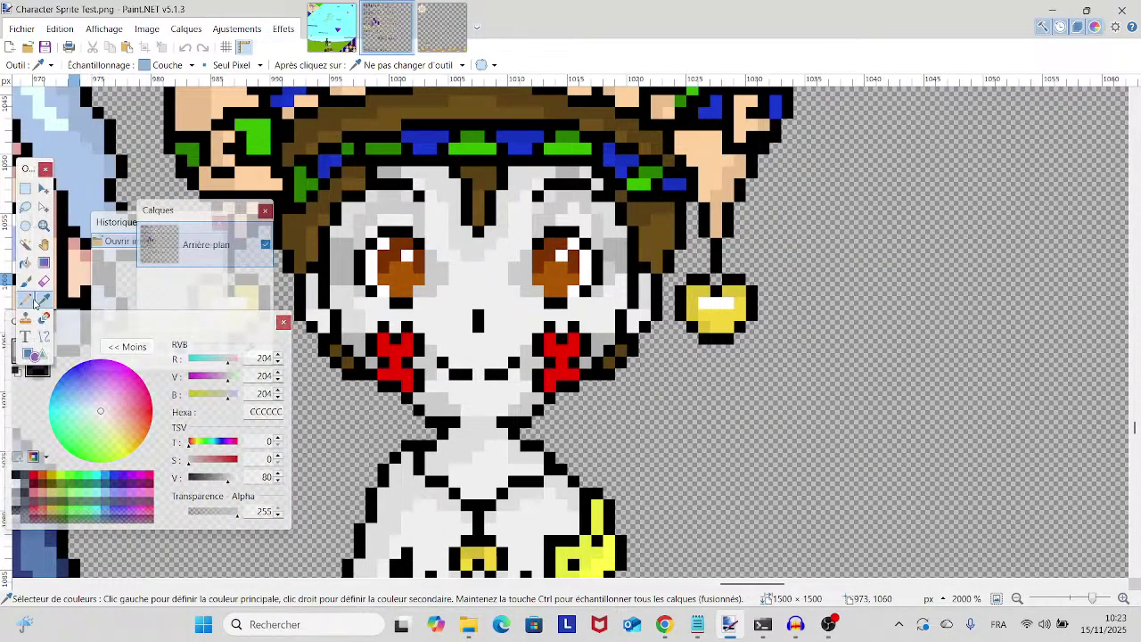
pyautogui.press('p')
pyautogui.click(436, 36)
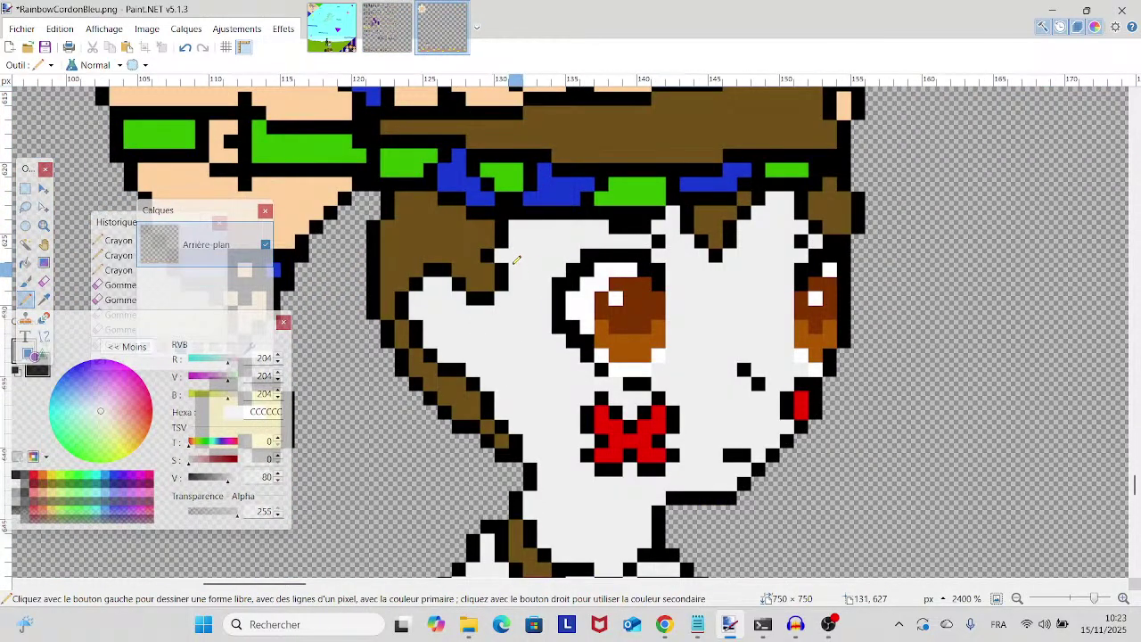
pyautogui.moveTo(512, 252); pyautogui.dragTo(556, 266)
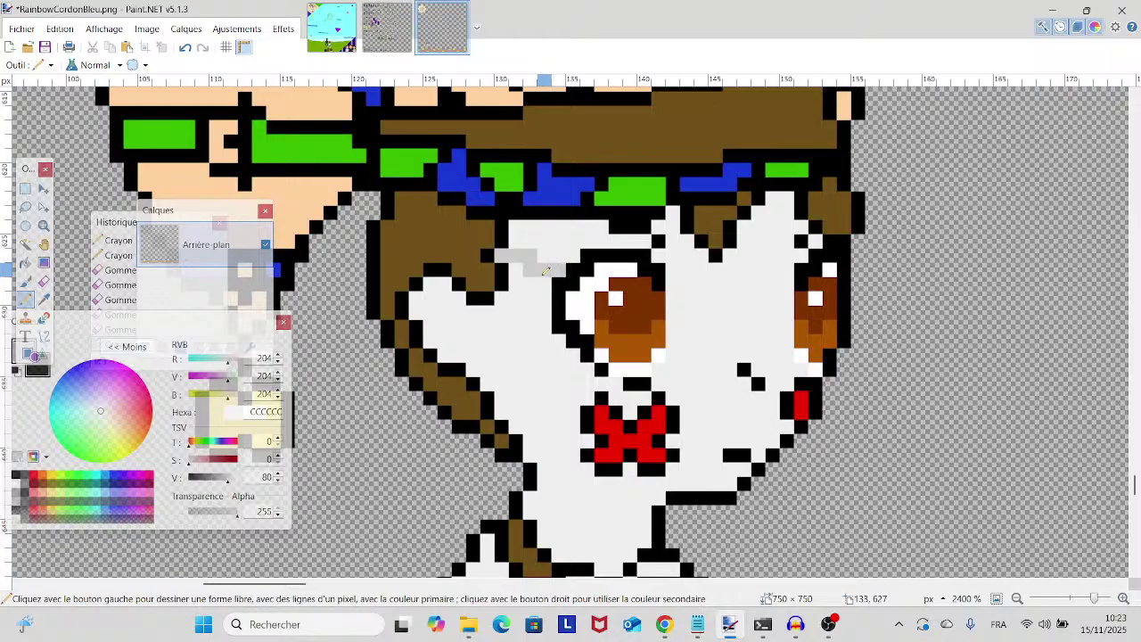
pyautogui.moveTo(504, 311); pyautogui.dragTo(526, 323)
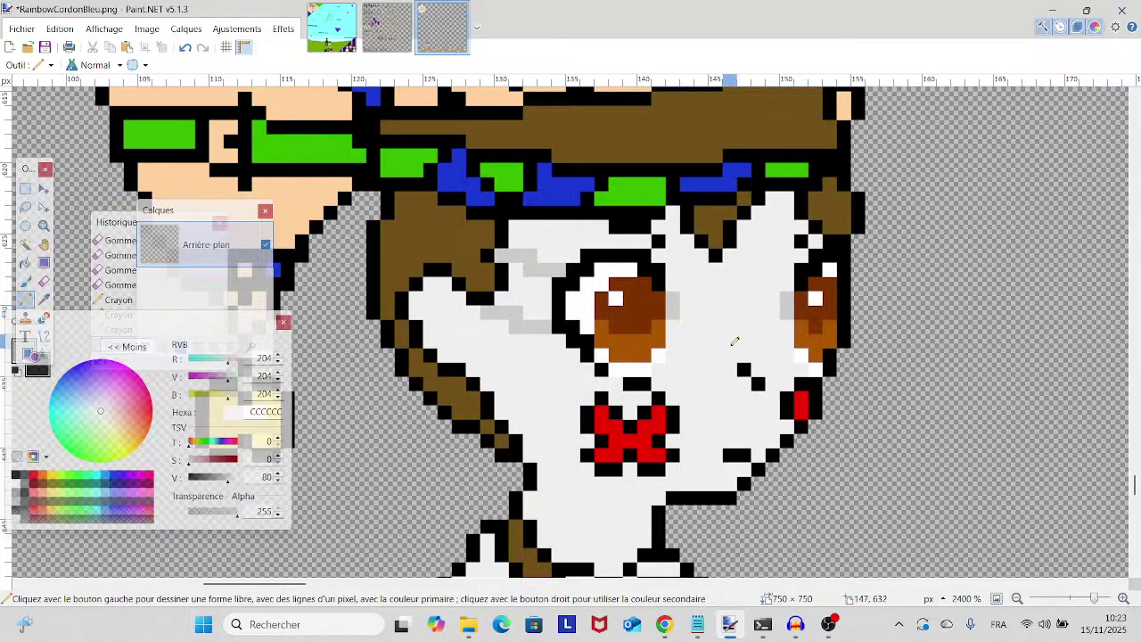
# - Pencil grey shading outlines across the cheek from the ear and jaw to the red cheek mark, and undo the last pencil mark
pyautogui.scroll(-2, 642, 330)
pyautogui.scroll(1, 529, 324)
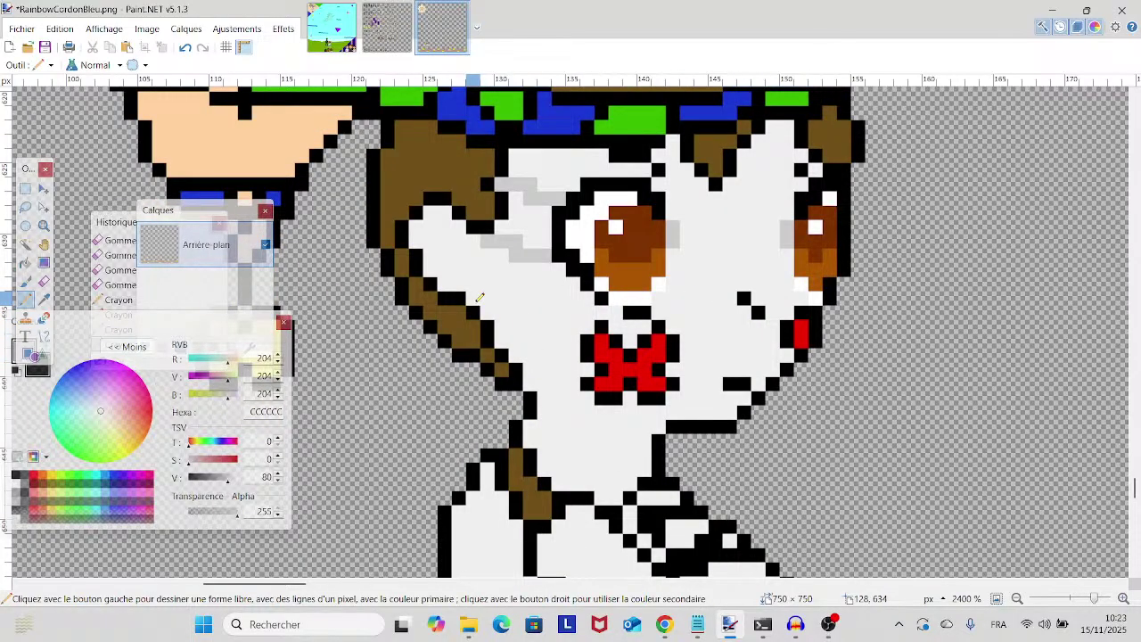
pyautogui.moveTo(480, 296); pyautogui.dragTo(540, 319)
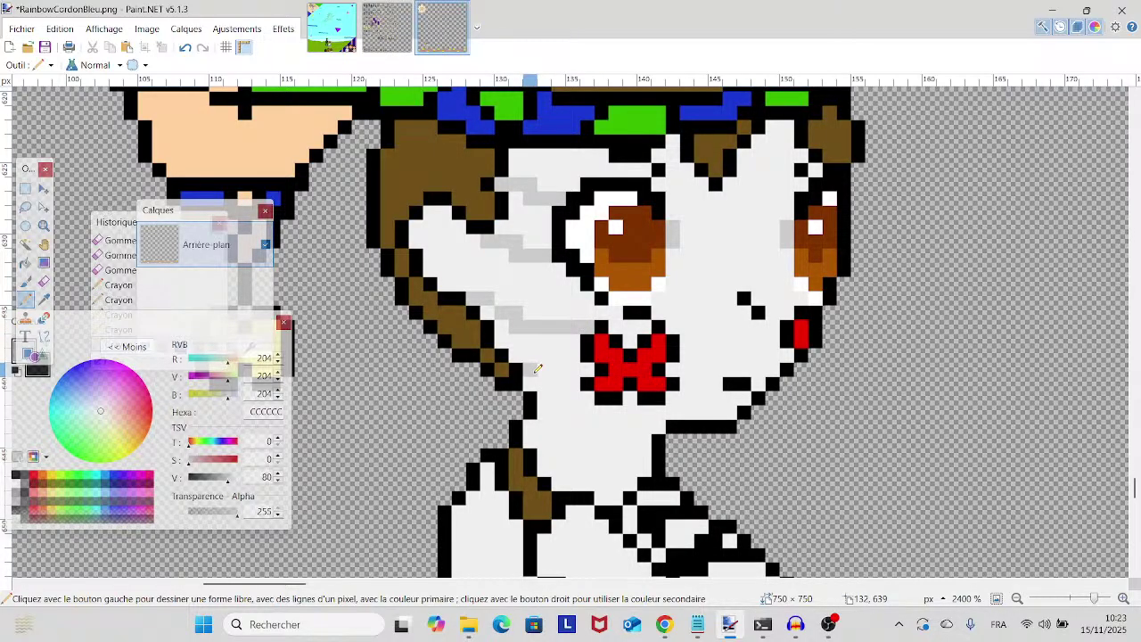
pyautogui.click(534, 378)
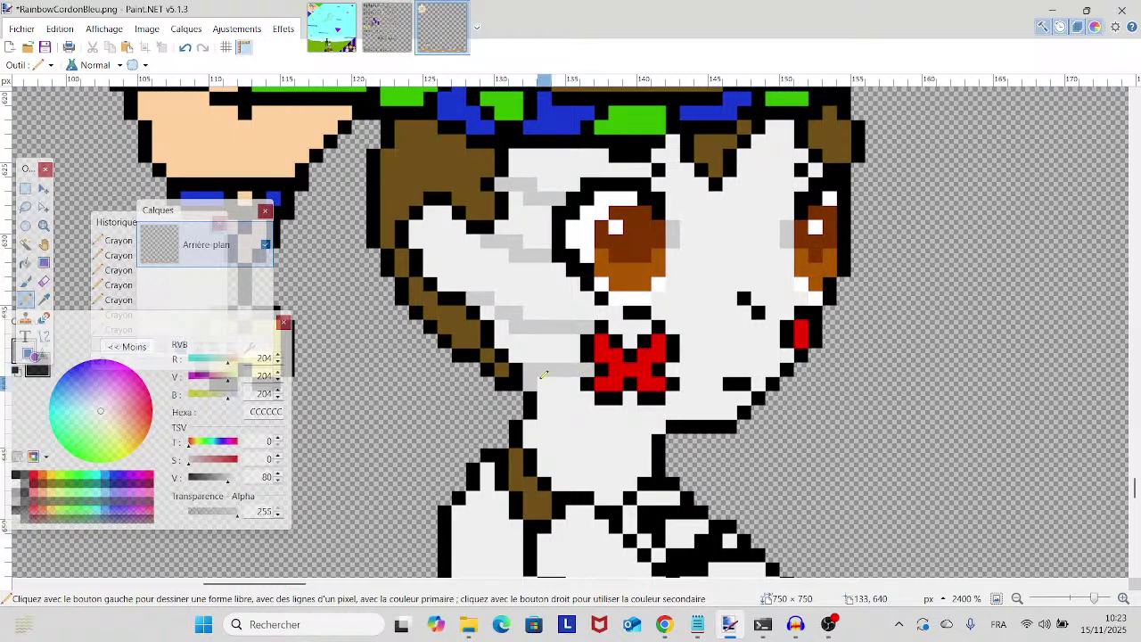
pyautogui.hscroll(2, 534, 375)
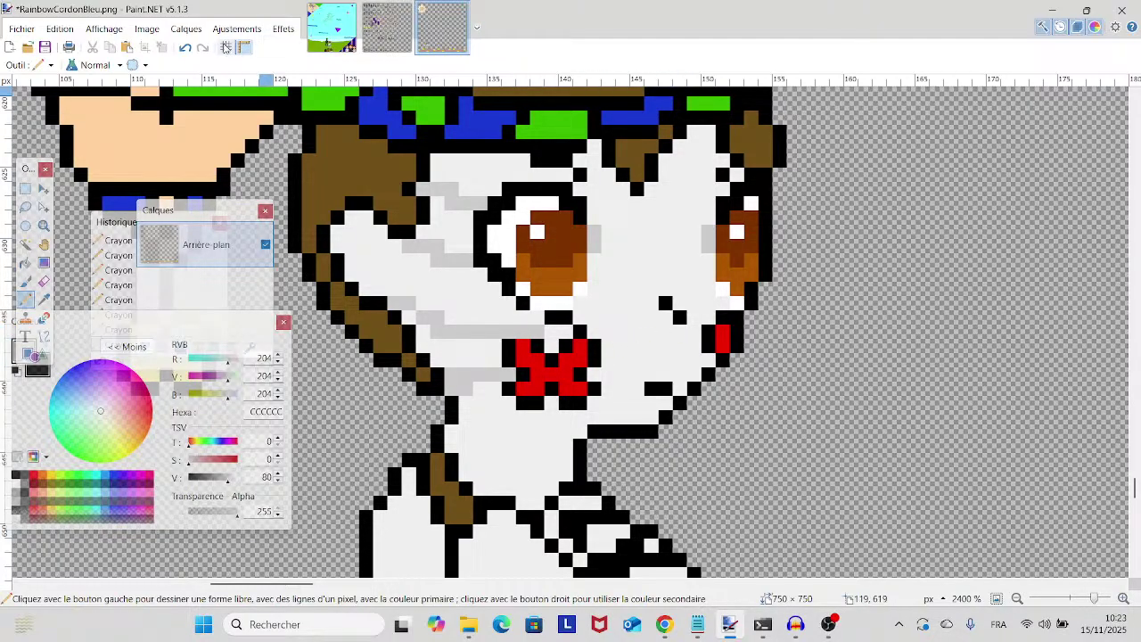
pyautogui.click(185, 48)
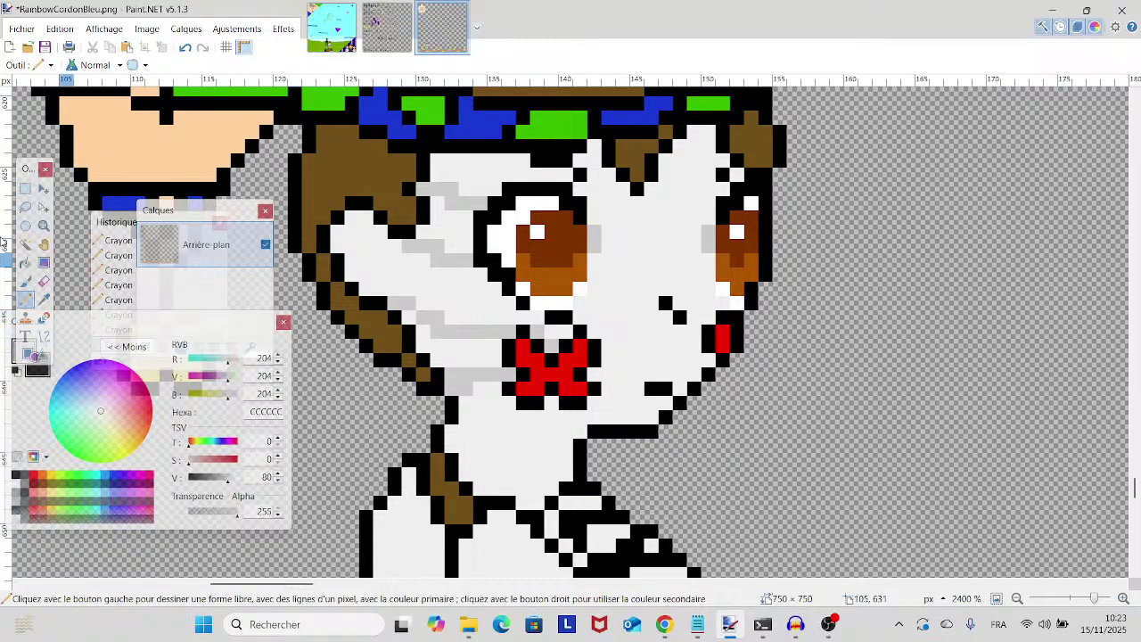
# - Fill the outlined shading areas on the cheek and on the temple beside the larger eye with grey #CCCCCC
pyautogui.press('f')
pyautogui.moveTo(486, 352); pyautogui.dragTo(407, 317)
pyautogui.click(464, 234)
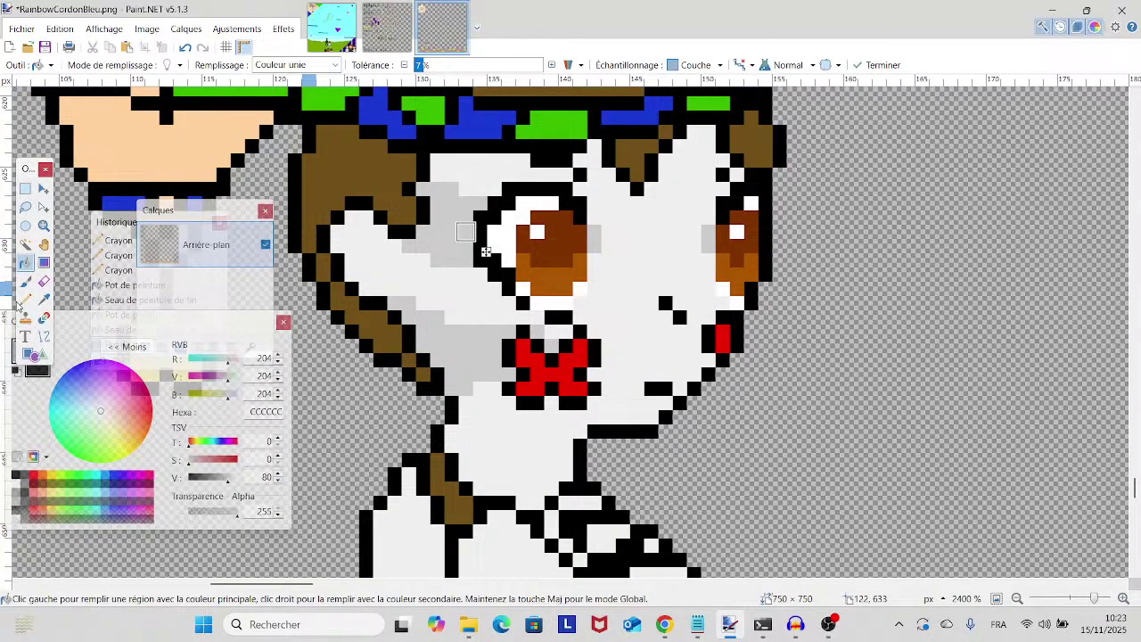
# - Pencil grey #CCCCCC shading along the inner edge of the face outline just below the far red cheek mark
pyautogui.click(25, 301)
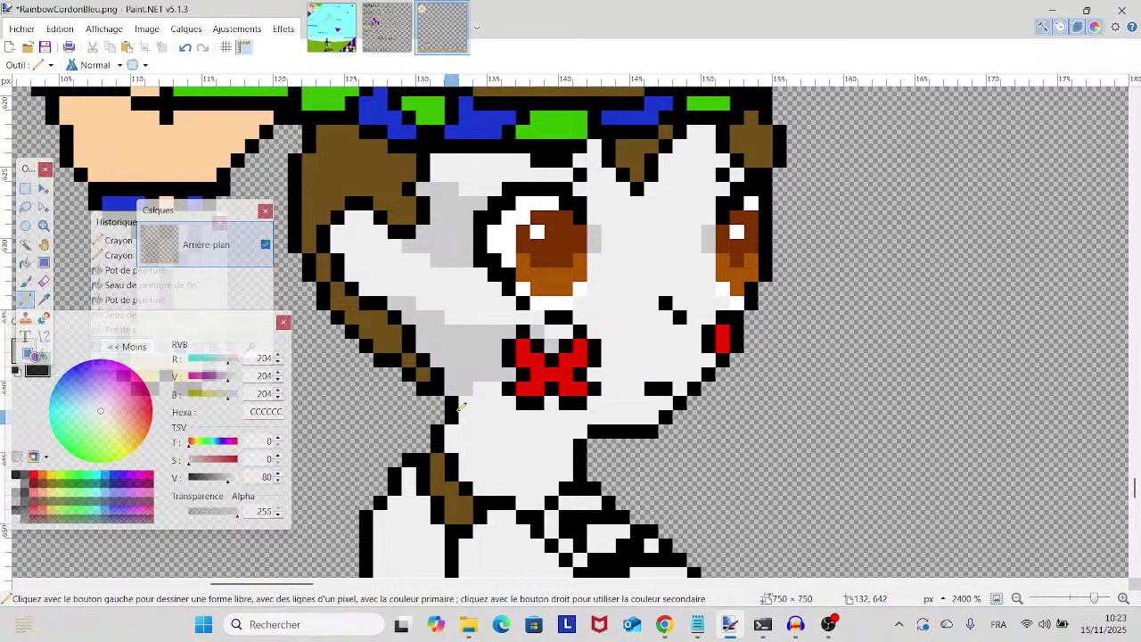
pyautogui.click(710, 359)
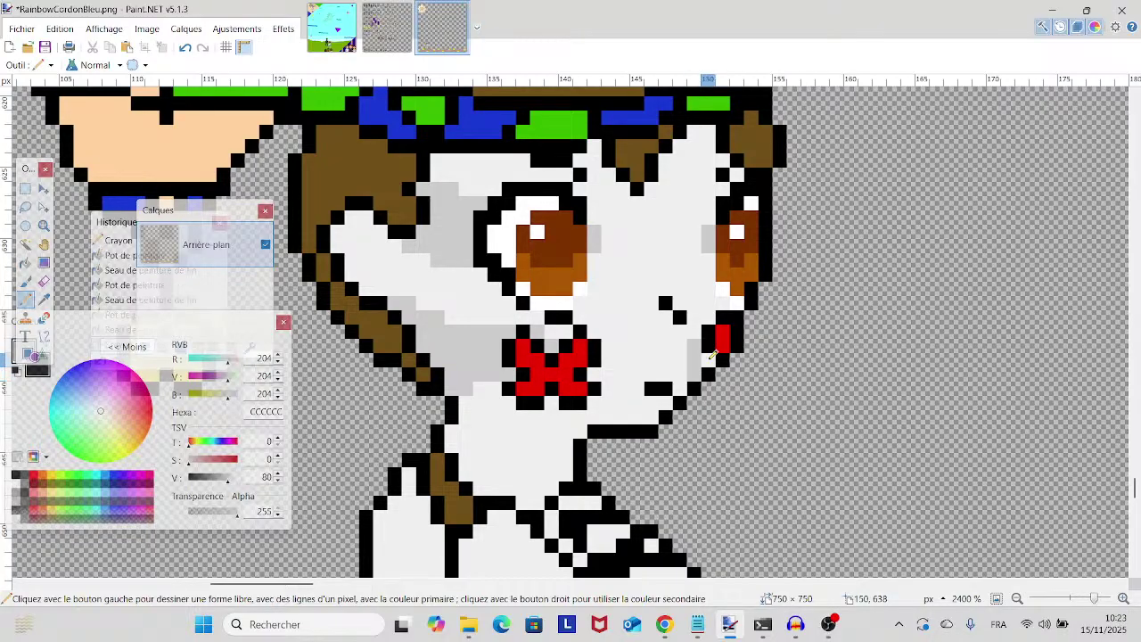
pyautogui.scroll(-3, 711, 356)
pyautogui.scroll(3, 711, 357)
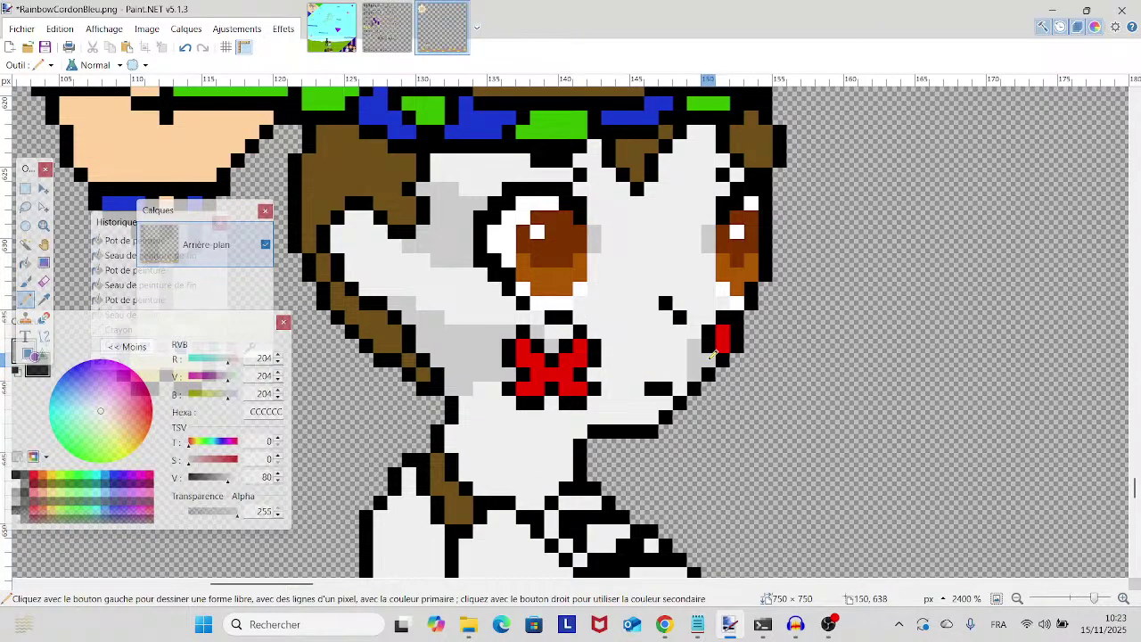
# - Pencil grey #CCCCCC shading around the eyebrow of the larger eye and beside the eyebrow of the far eye
pyautogui.scroll(2, 705, 352)
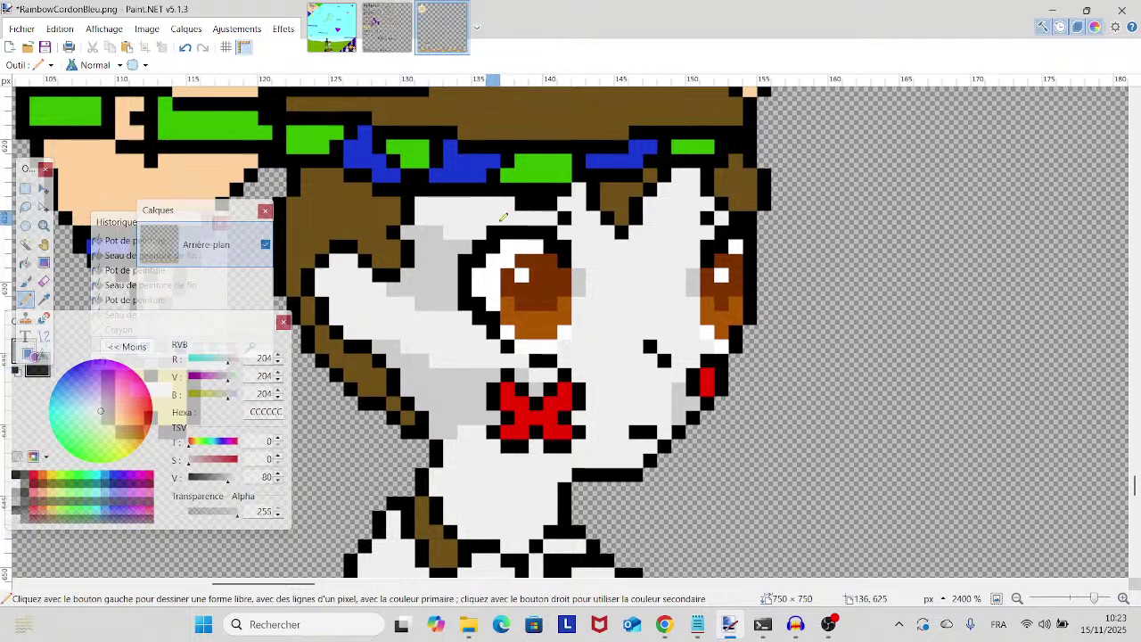
pyautogui.moveTo(496, 215); pyautogui.dragTo(560, 217)
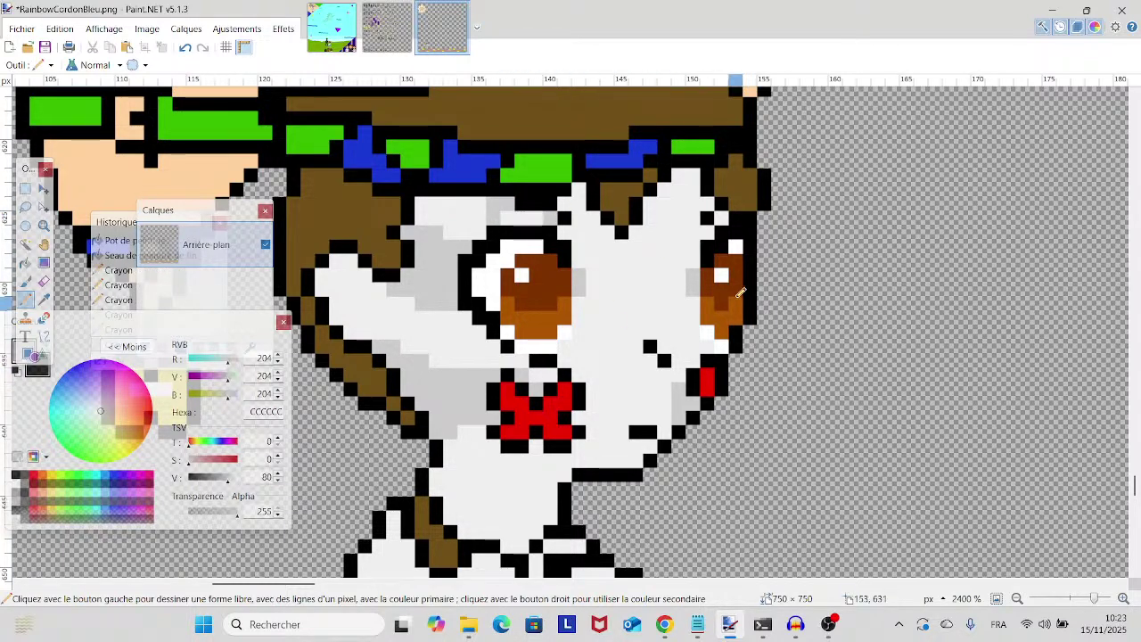
pyautogui.scroll(2, 624, 268)
pyautogui.hscroll(2, 624, 268)
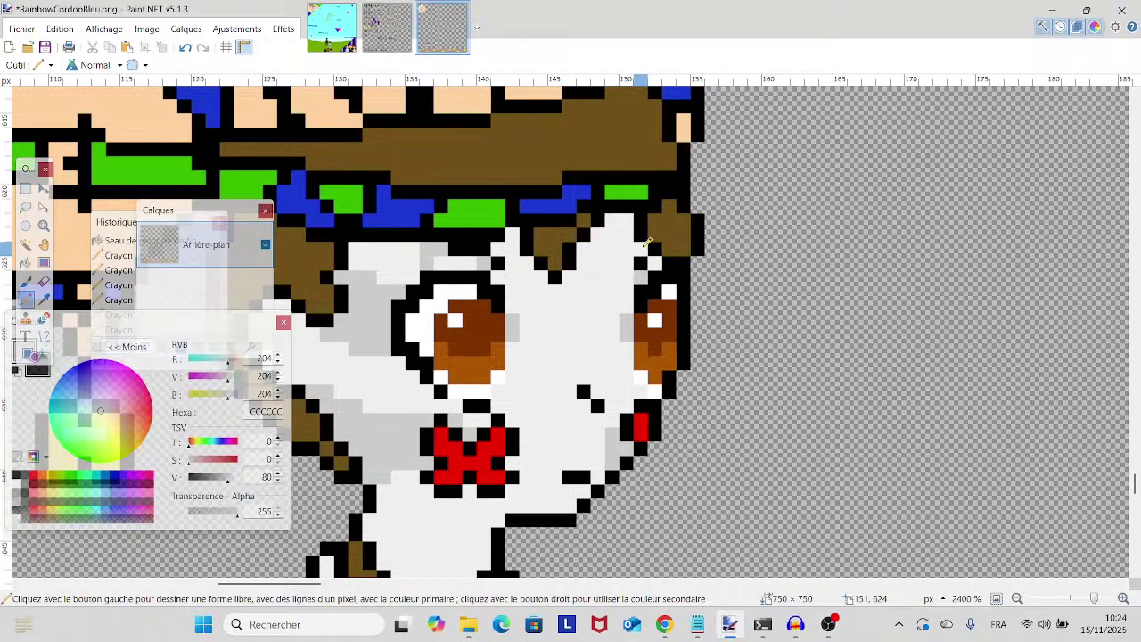
pyautogui.click(646, 244)
# - Examine the shaded face, torso, belt, legs and shoes for further areas that need shading
pyautogui.scroll(-3, 533, 331)
pyautogui.scroll(2, 533, 332)
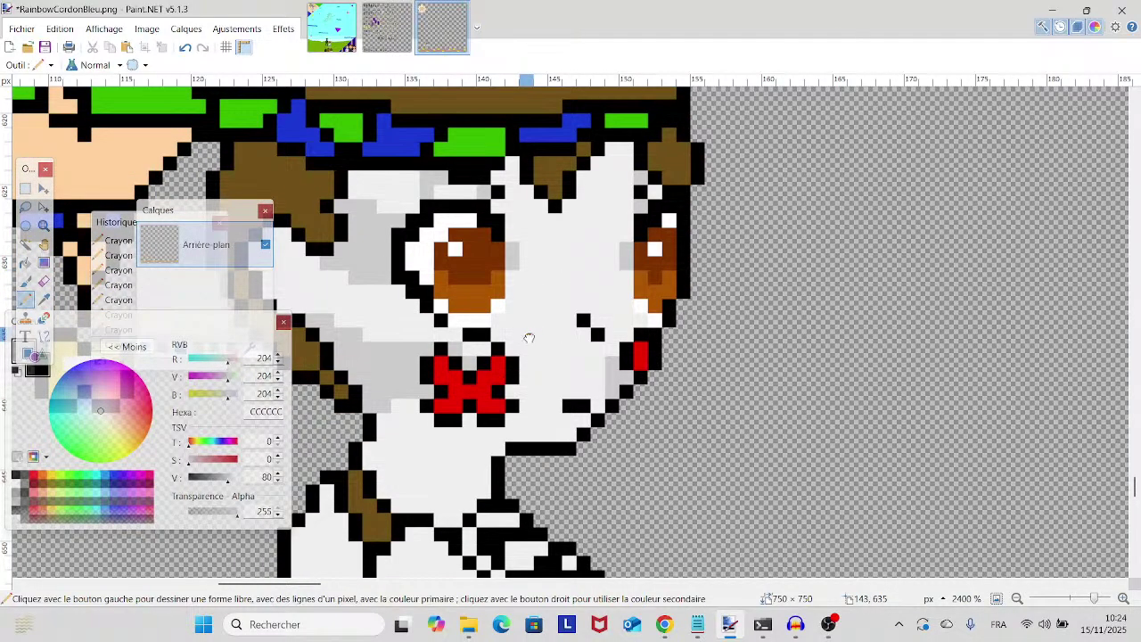
pyautogui.hscroll(-2, 530, 332)
pyautogui.scroll(-6, 578, 352)
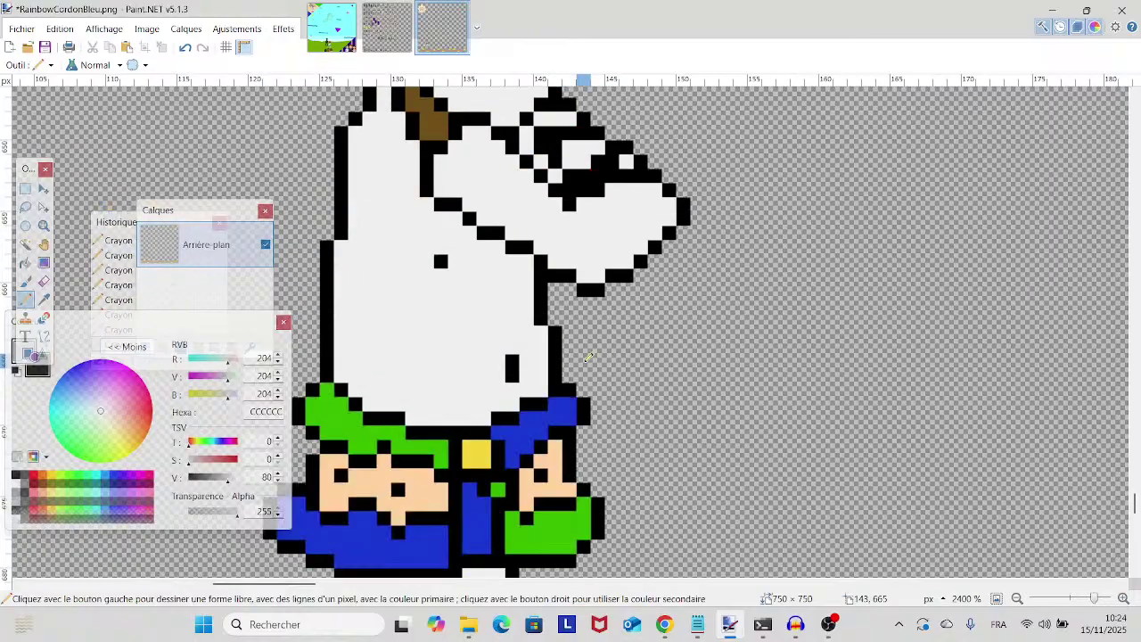
pyautogui.scroll(-9, 588, 356)
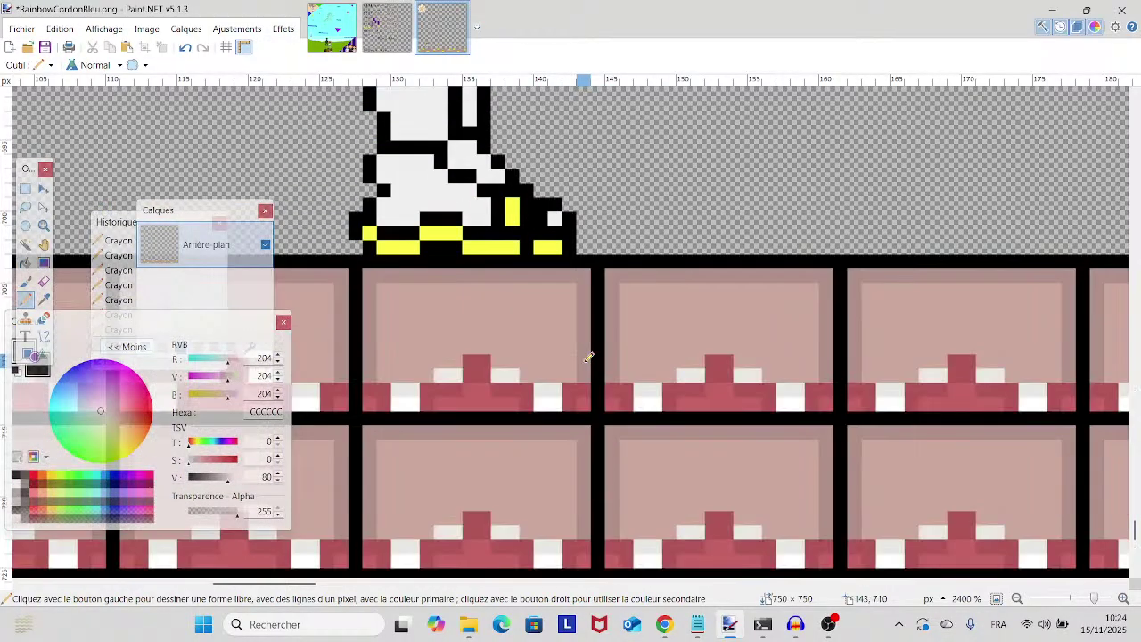
pyautogui.scroll(-2, 588, 357)
pyautogui.scroll(8, 588, 356)
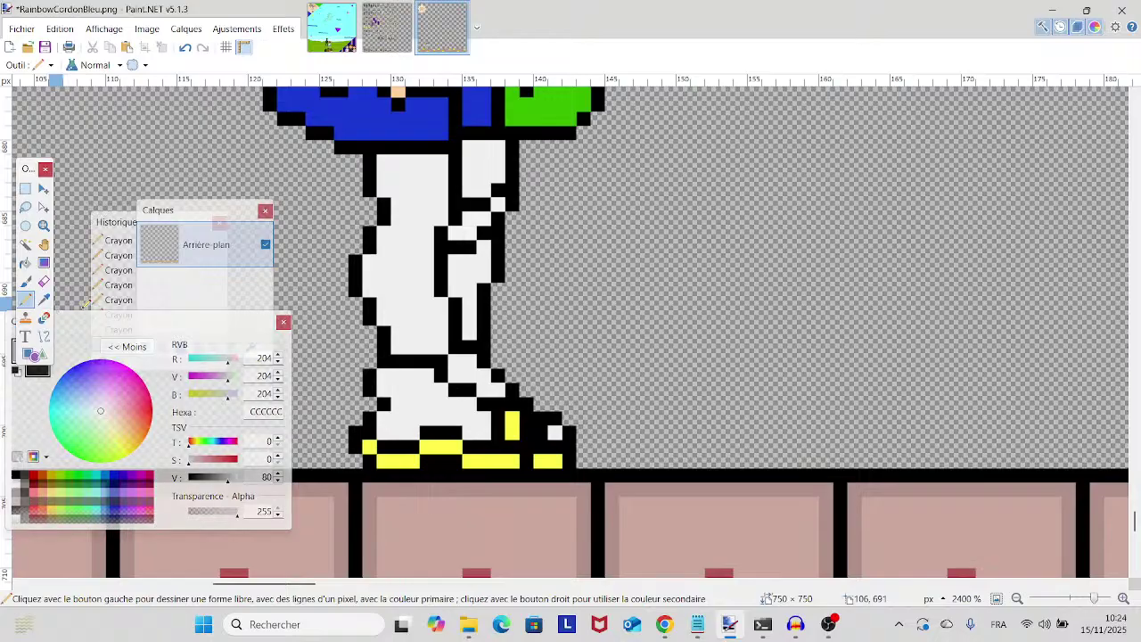
pyautogui.scroll(6, 440, 244)
pyautogui.moveTo(439, 245); pyautogui.dragTo(575, 499)
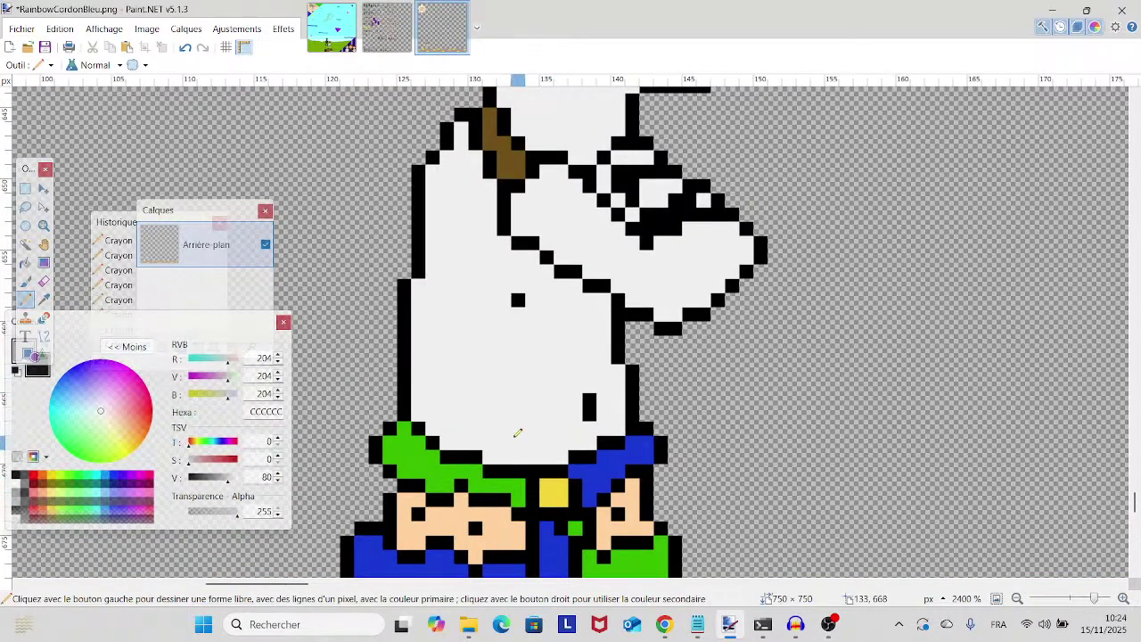
pyautogui.scroll(6, 513, 430)
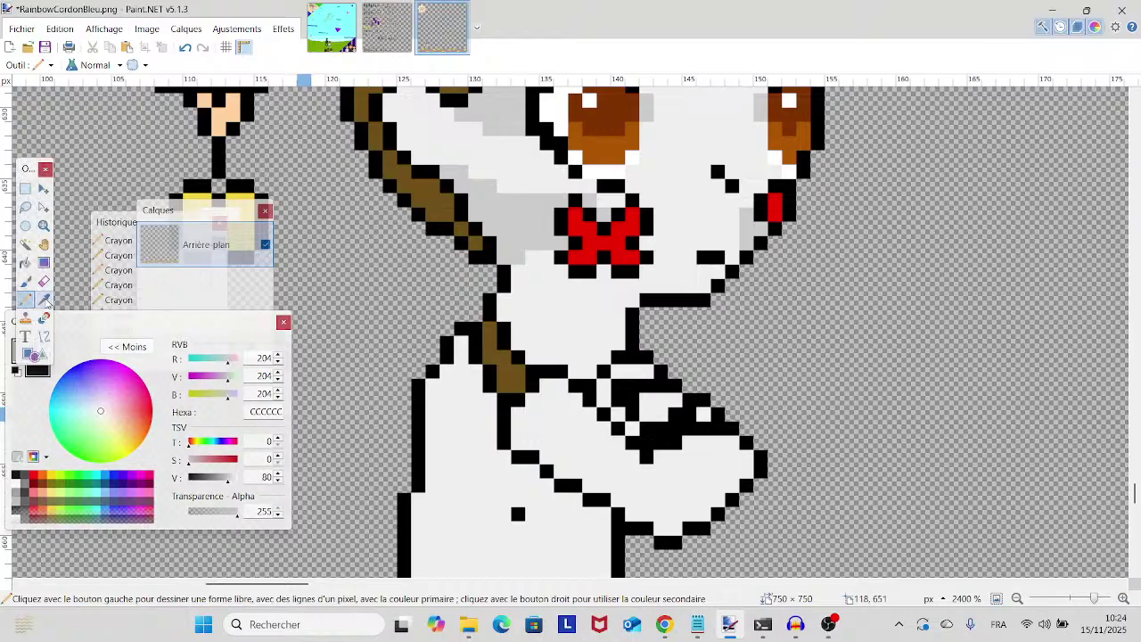
# - Sample the neck's light grey #EFEFEF as the drawing colour
pyautogui.press('k')
pyautogui.click(542, 341)
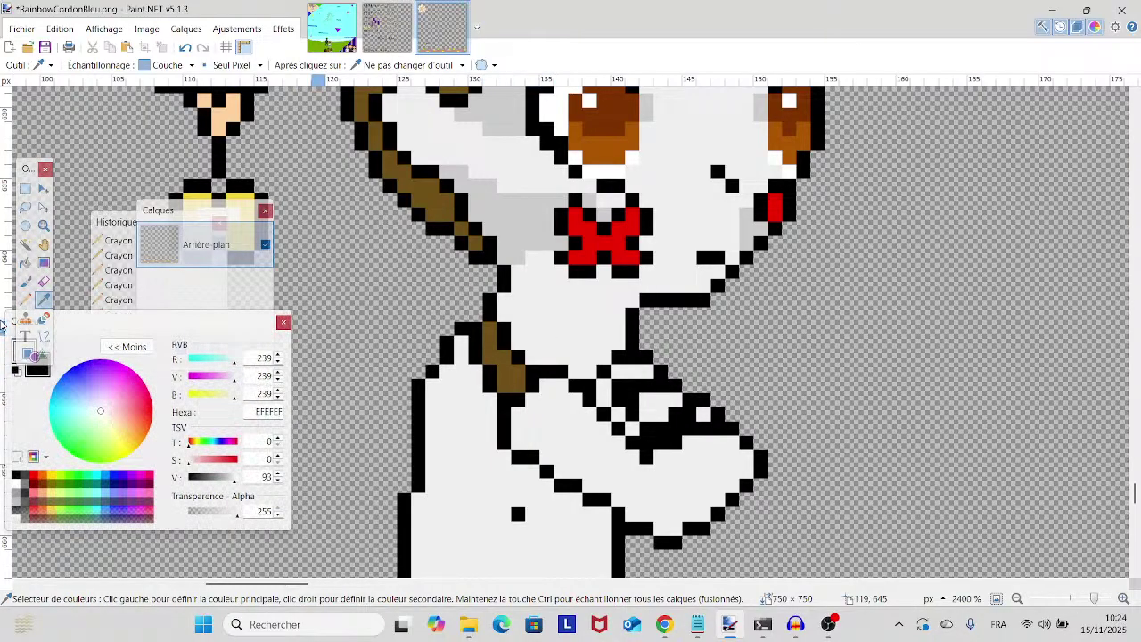
pyautogui.click(24, 301)
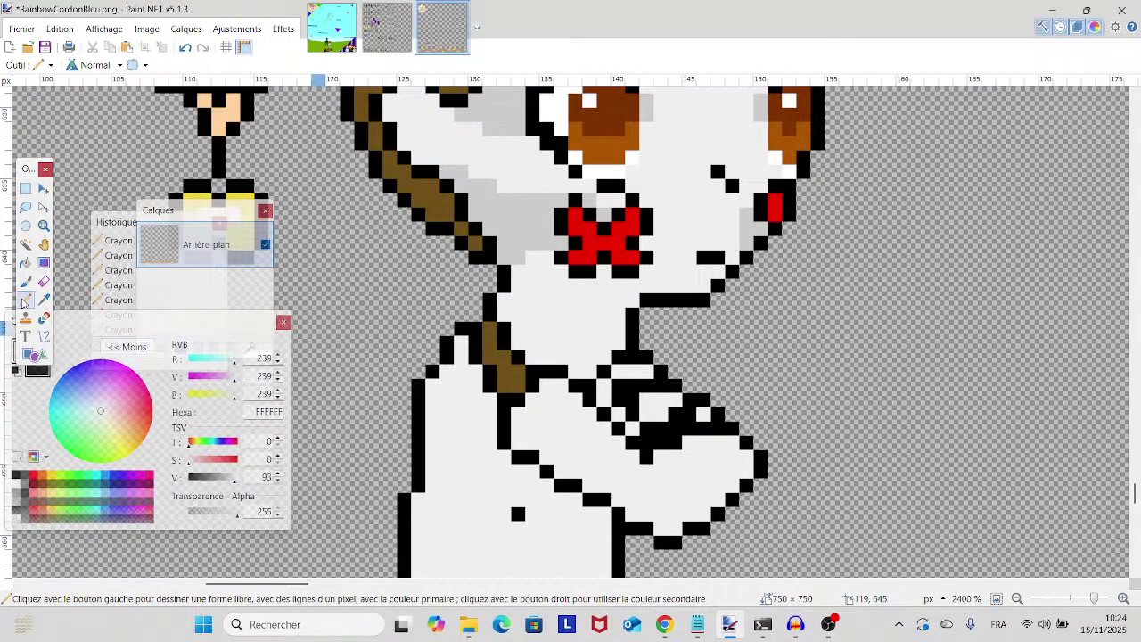
pyautogui.click(43, 298)
pyautogui.scroll(3, 387, 369)
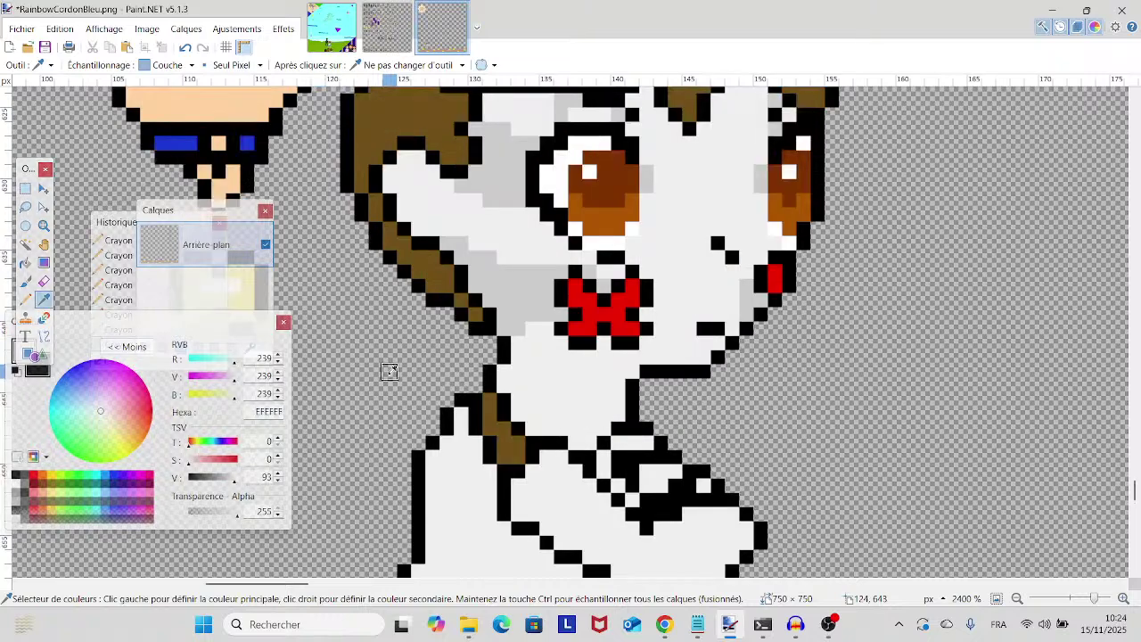
pyautogui.scroll(-3, 387, 369)
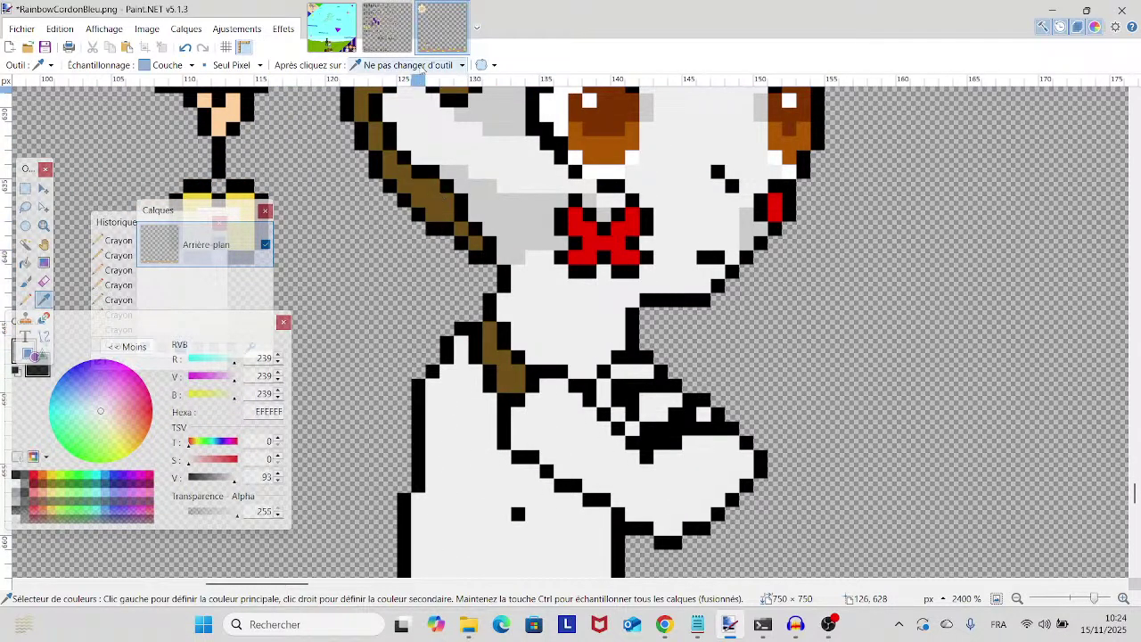
# - Examine how the jester's face, neck and torso are shaded in Character Sprite Test.png
pyautogui.click(386, 27)
pyautogui.scroll(-2, 681, 383)
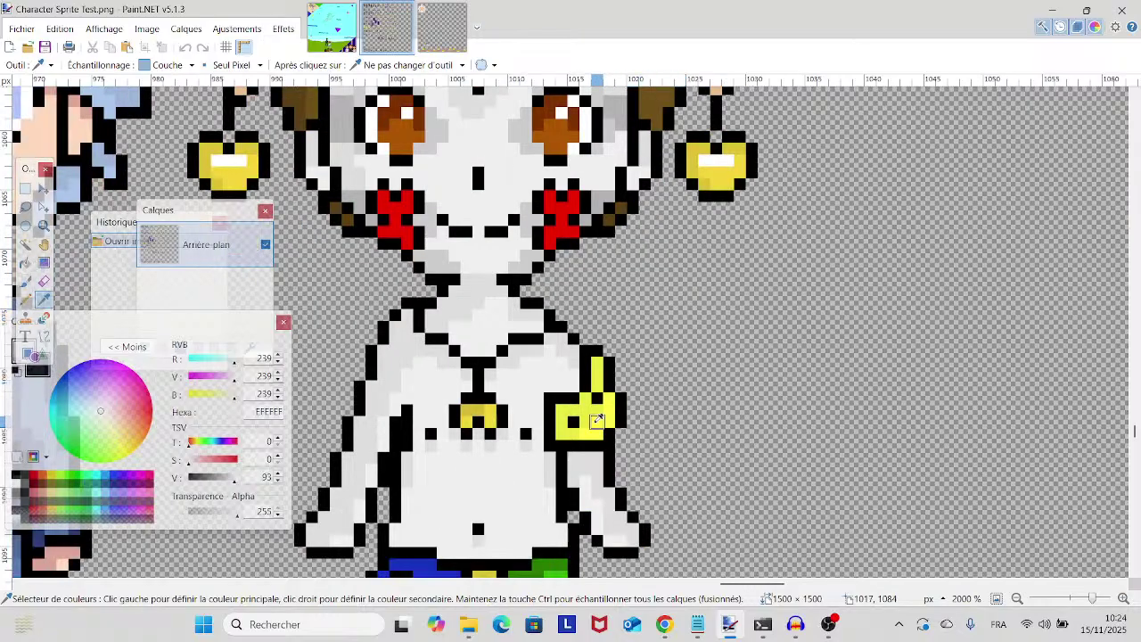
pyautogui.click(596, 397)
pyautogui.scroll(2, 535, 387)
pyautogui.moveTo(737, 443); pyautogui.dragTo(623, 480)
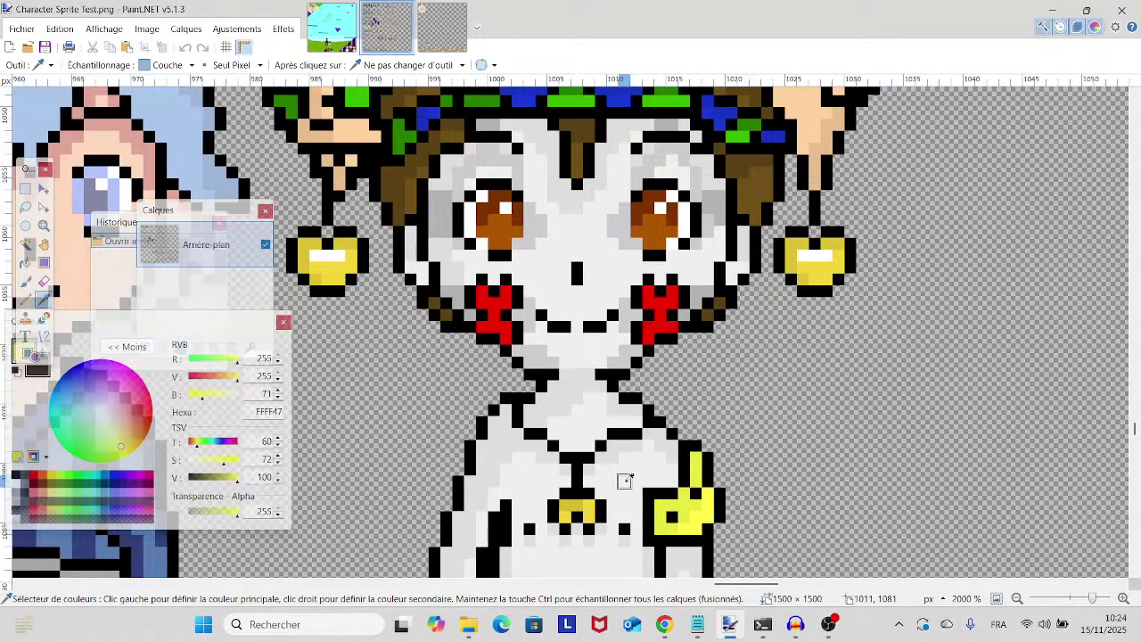
pyautogui.click(26, 300)
pyautogui.scroll(-3, 551, 297)
pyautogui.scroll(3, 550, 297)
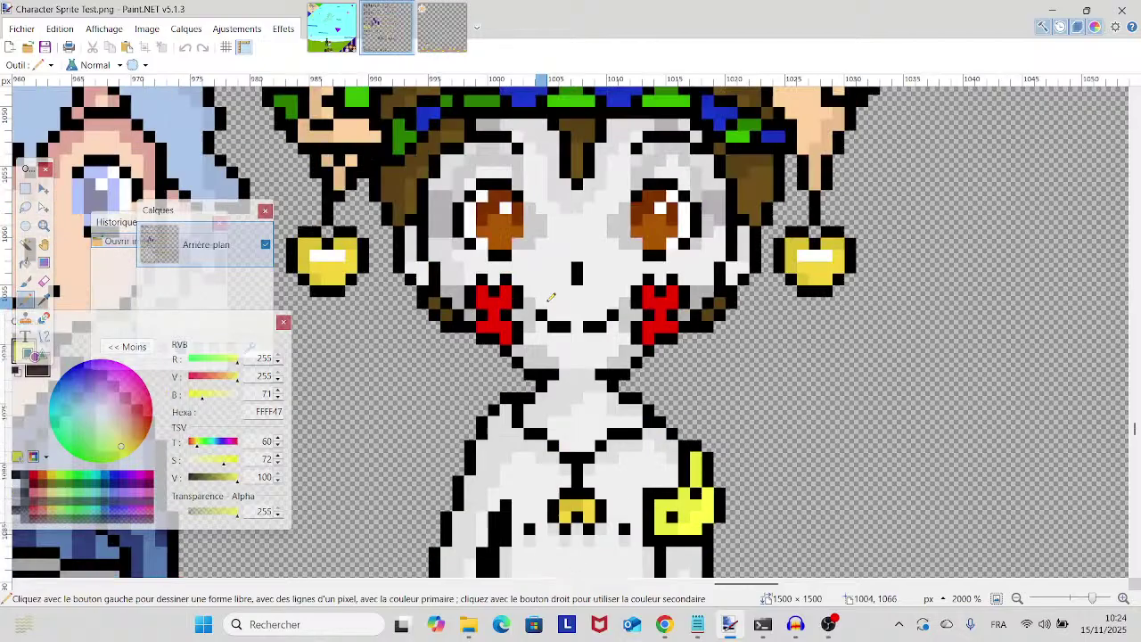
pyautogui.scroll(-2, 551, 297)
pyautogui.scroll(2, 268, 272)
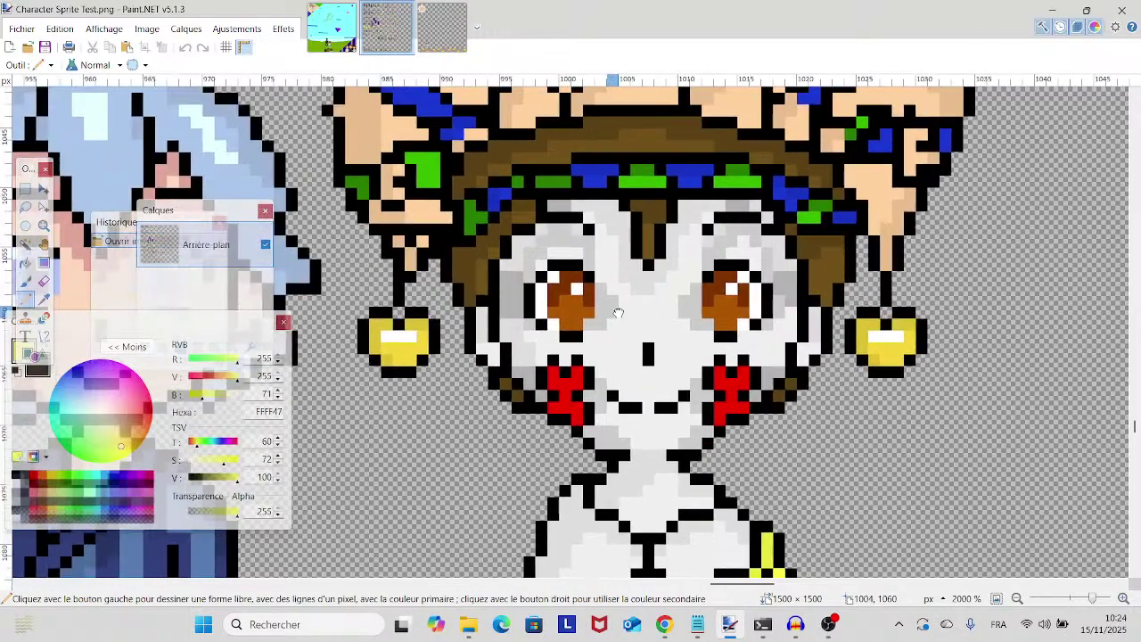
pyautogui.moveTo(105, 228); pyautogui.dragTo(60, 208)
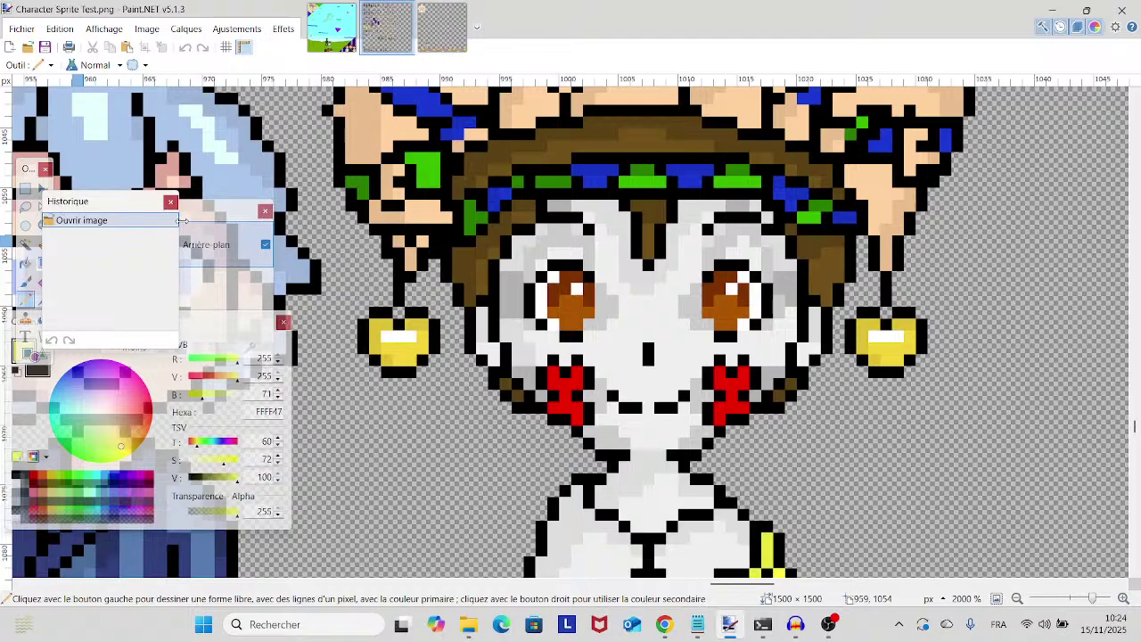
# - Examine the unshaded torso, belt and legs of the jester in RainbowCordonBleu.png
pyautogui.hotkey('ctrl', 'Tab')
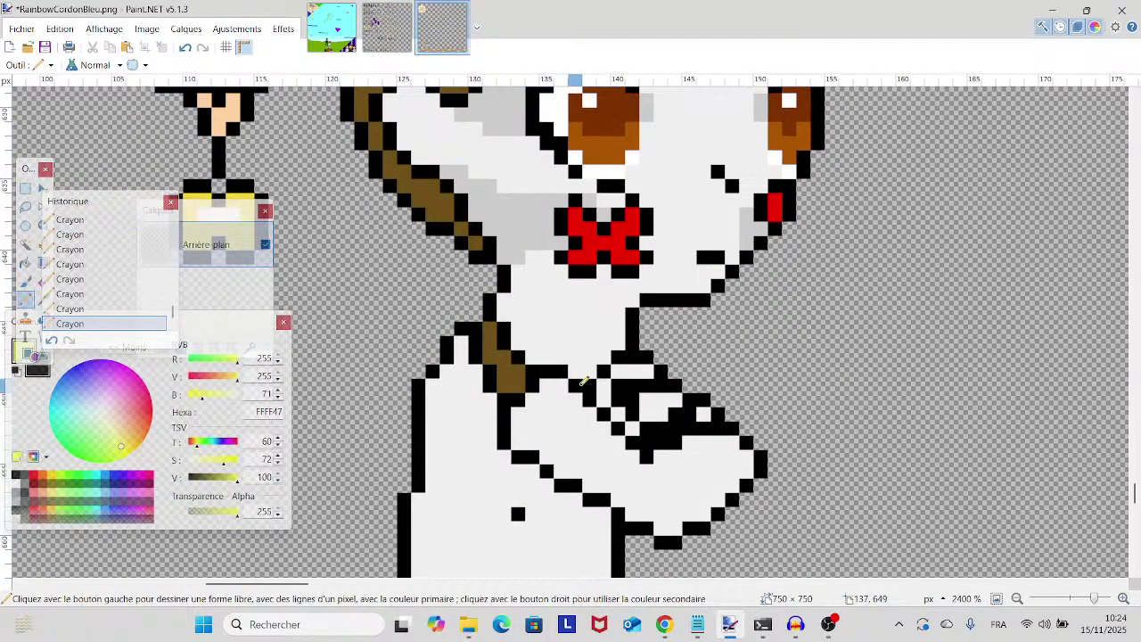
pyautogui.scroll(-1, 575, 374)
pyautogui.scroll(1, 570, 373)
pyautogui.scroll(-3, 566, 370)
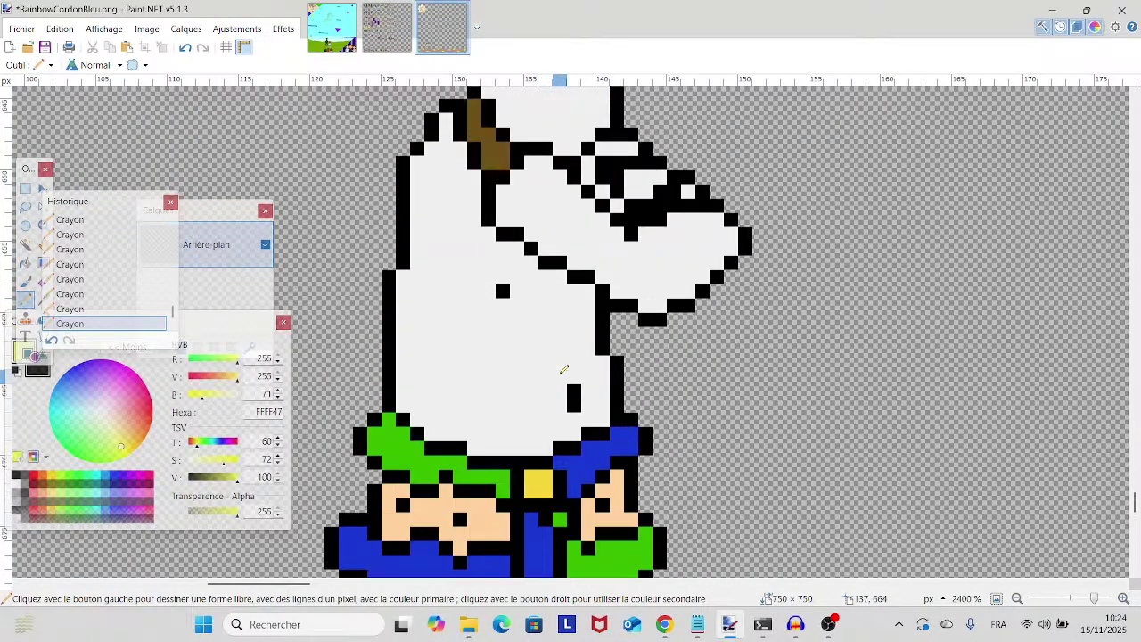
pyautogui.scroll(-5, 565, 368)
pyautogui.scroll(1, 504, 365)
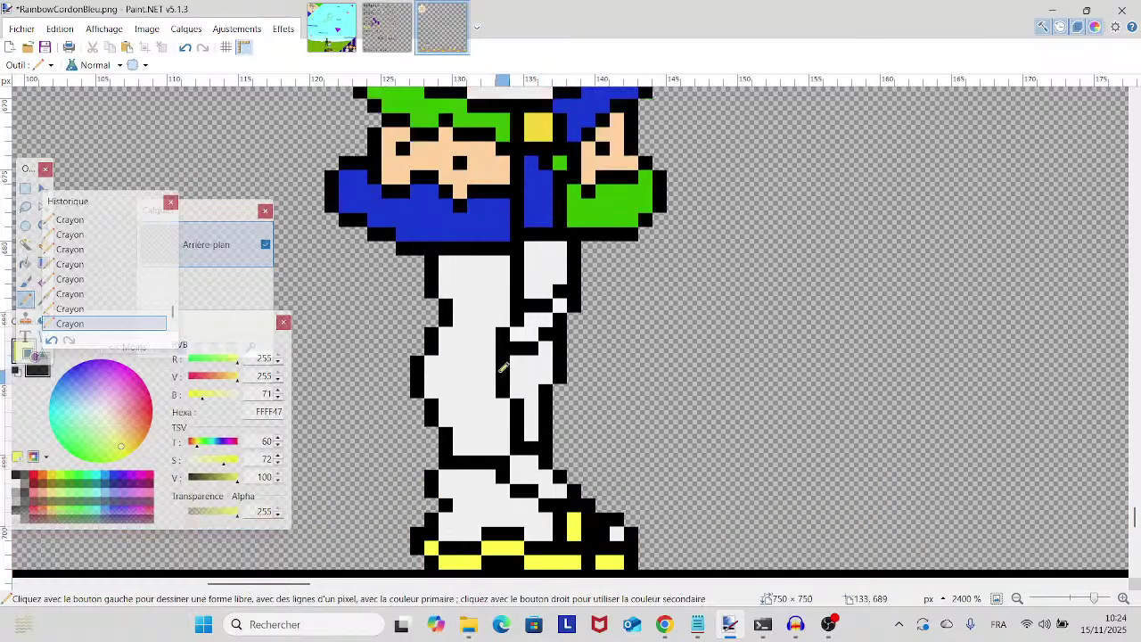
pyautogui.scroll(8, 504, 366)
# - Sample grey #DDDDDD from the face in Character Sprite Test.png and pencil it beneath the folded arm on the RainbowCordonBleu.png torso
pyautogui.click(385, 42)
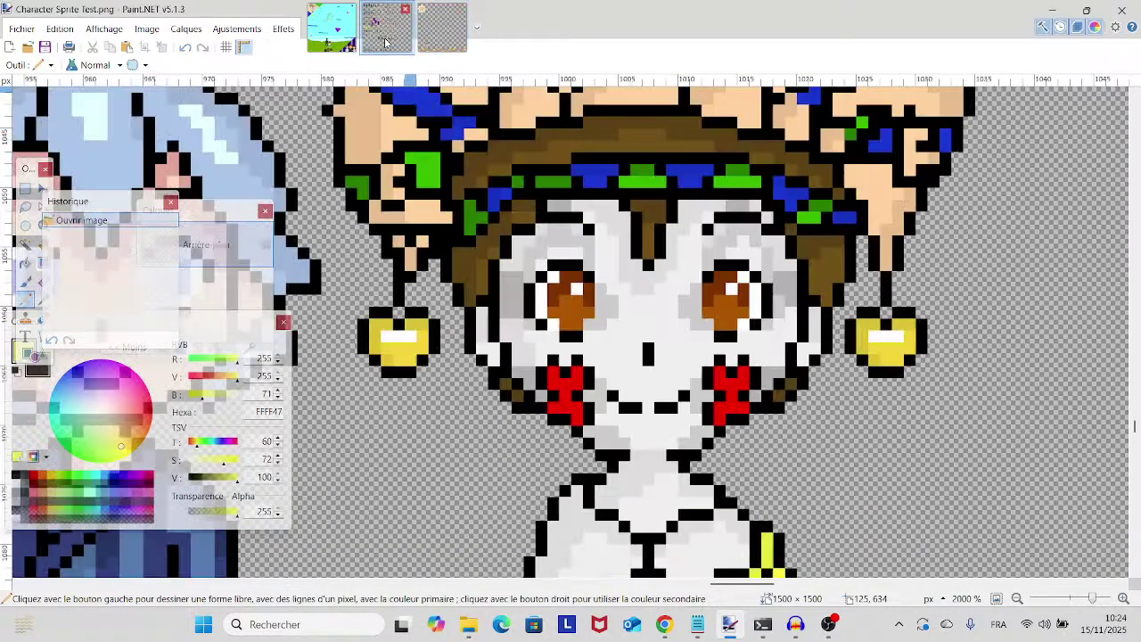
pyautogui.click(42, 299)
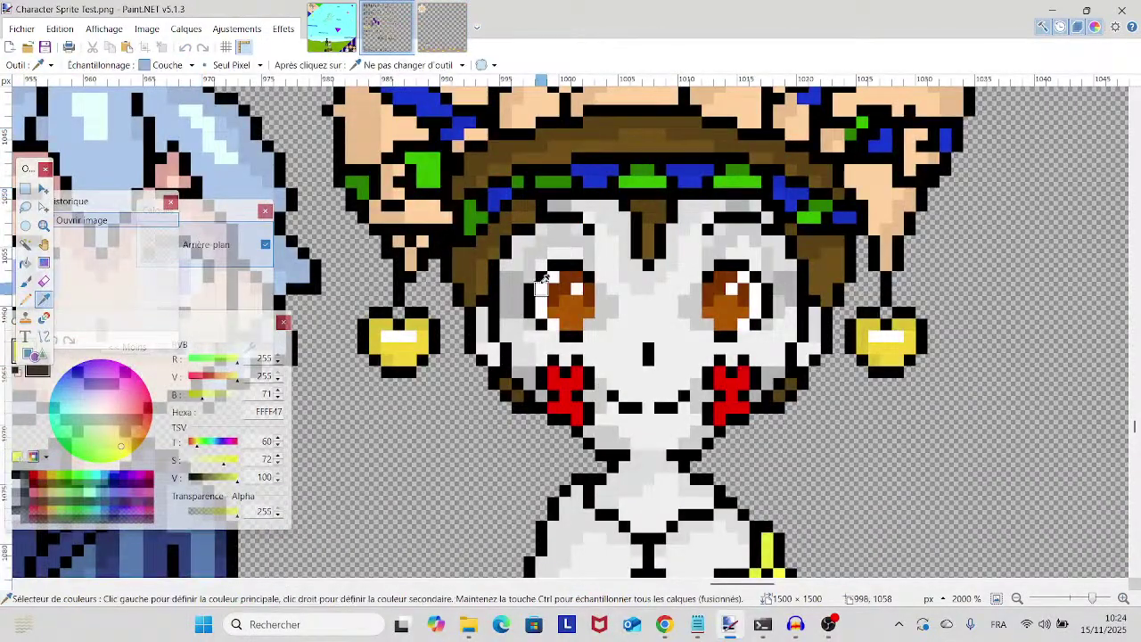
pyautogui.click(621, 263)
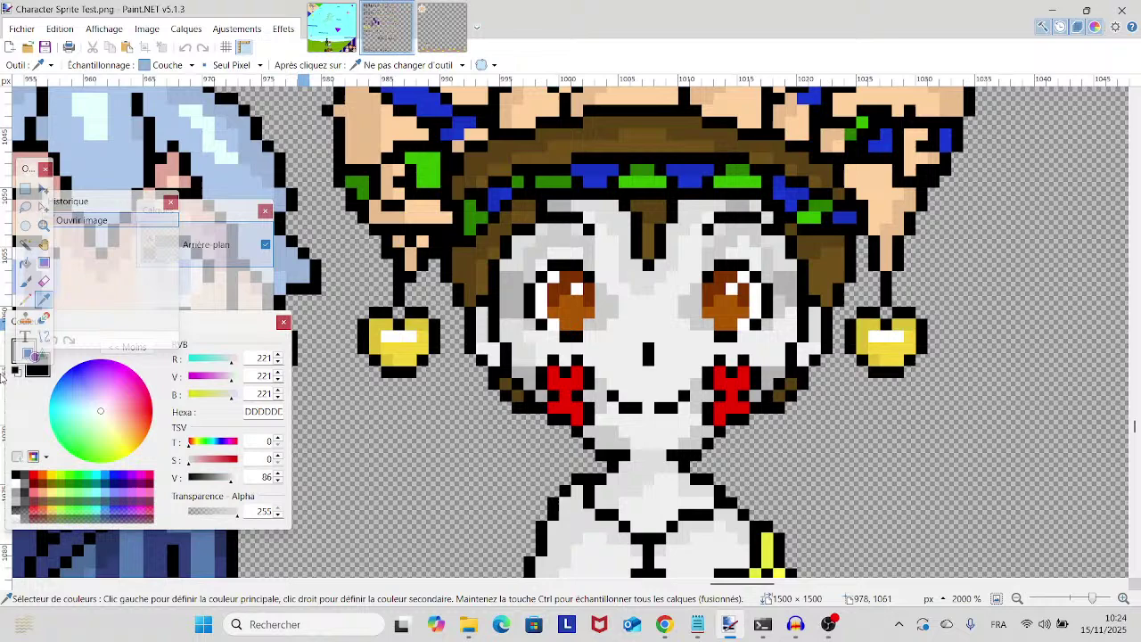
pyautogui.click(24, 299)
pyautogui.click(441, 27)
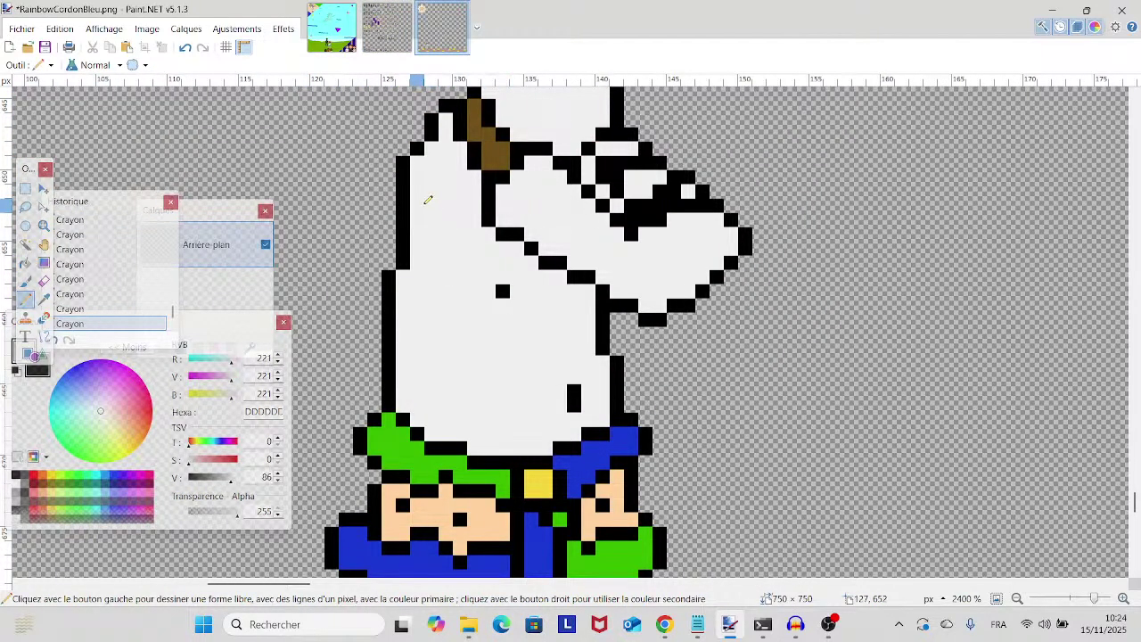
pyautogui.moveTo(491, 235); pyautogui.dragTo(585, 315)
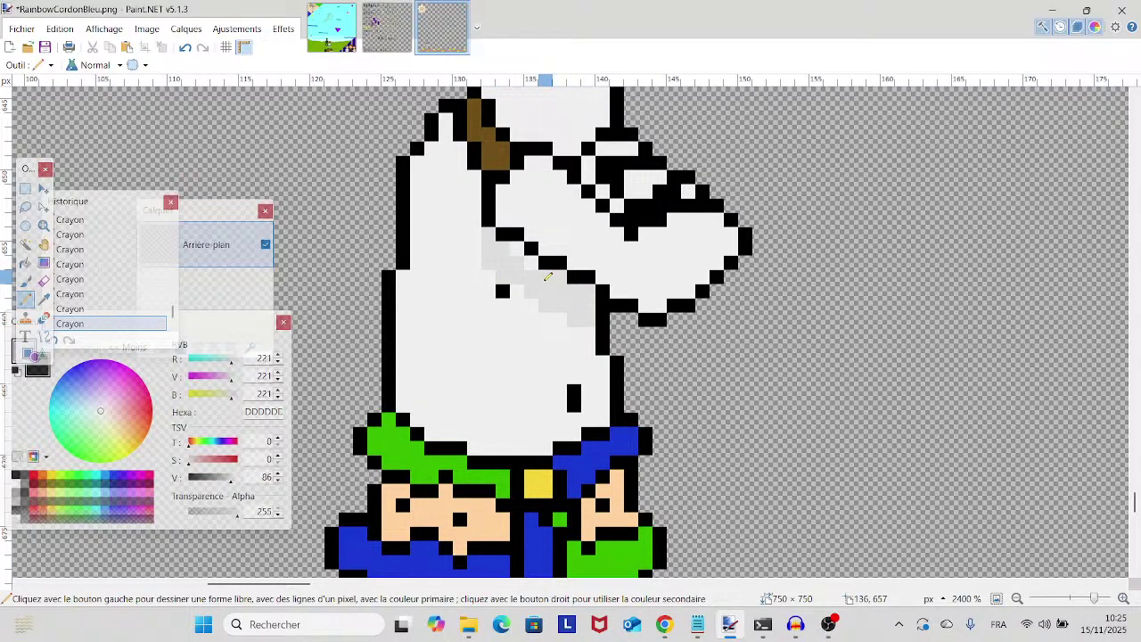
# - Pencil #DDDDDD shading beside the arm and down from the shoulder to the waist, and fill the area enclosed against the back outline
pyautogui.scroll(2, 526, 268)
pyautogui.hscroll(-1, 517, 277)
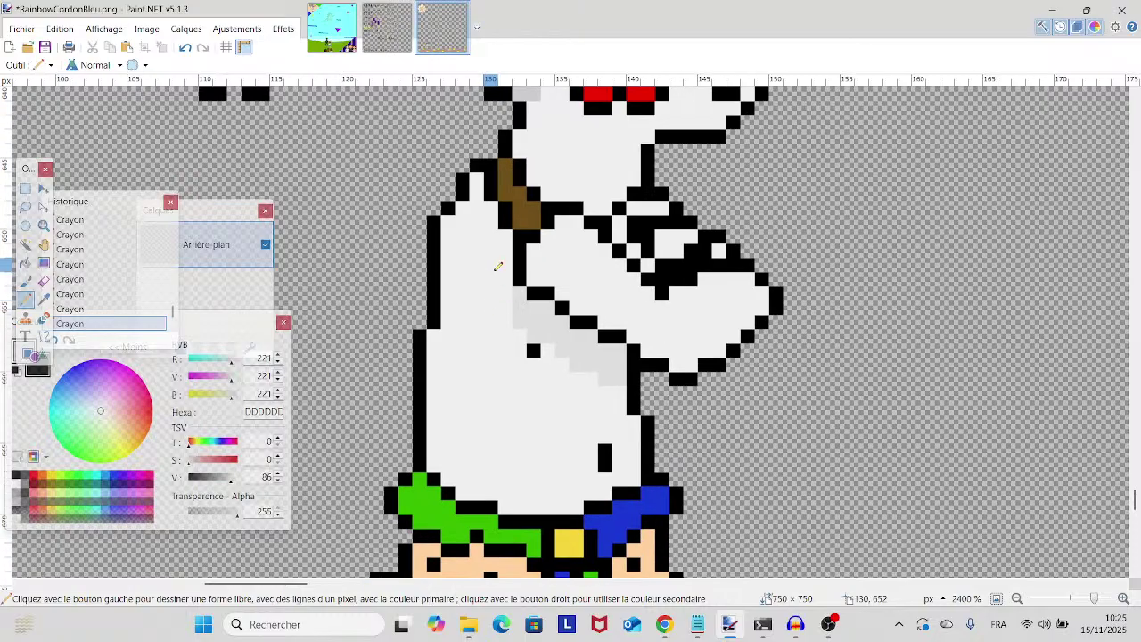
pyautogui.moveTo(510, 283); pyautogui.dragTo(509, 251)
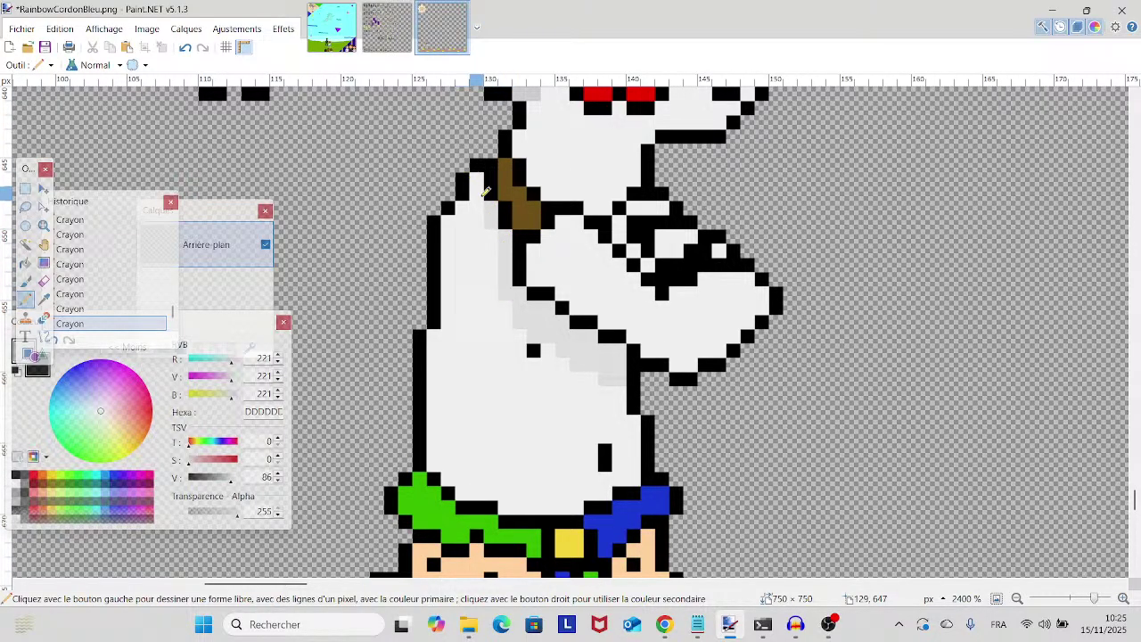
pyautogui.moveTo(484, 234); pyautogui.dragTo(471, 306)
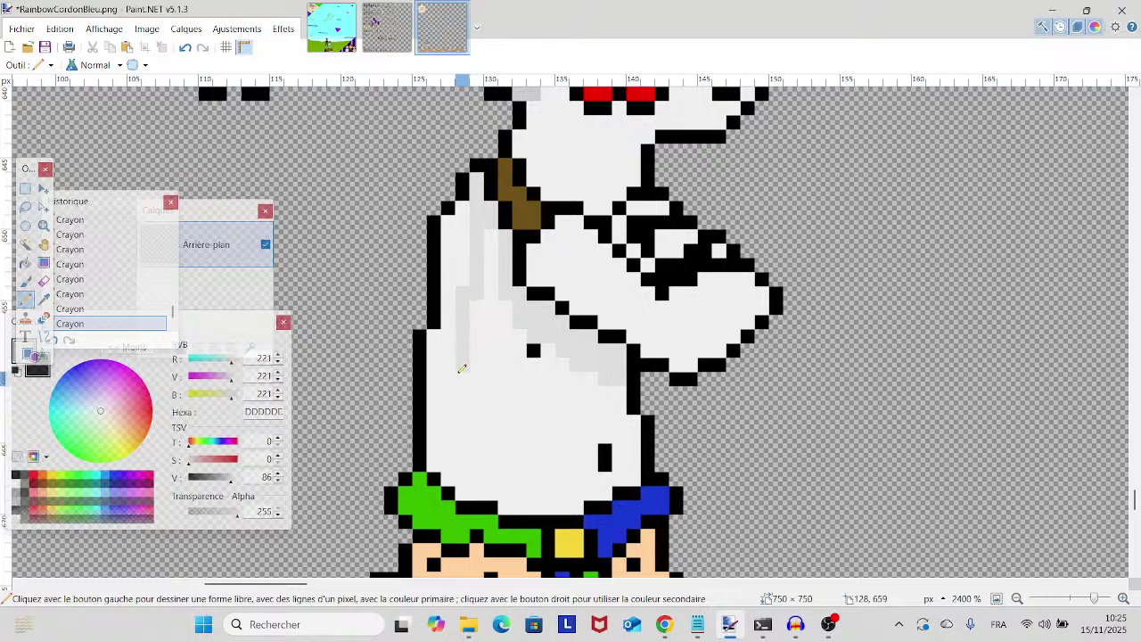
pyautogui.moveTo(461, 367); pyautogui.dragTo(449, 425)
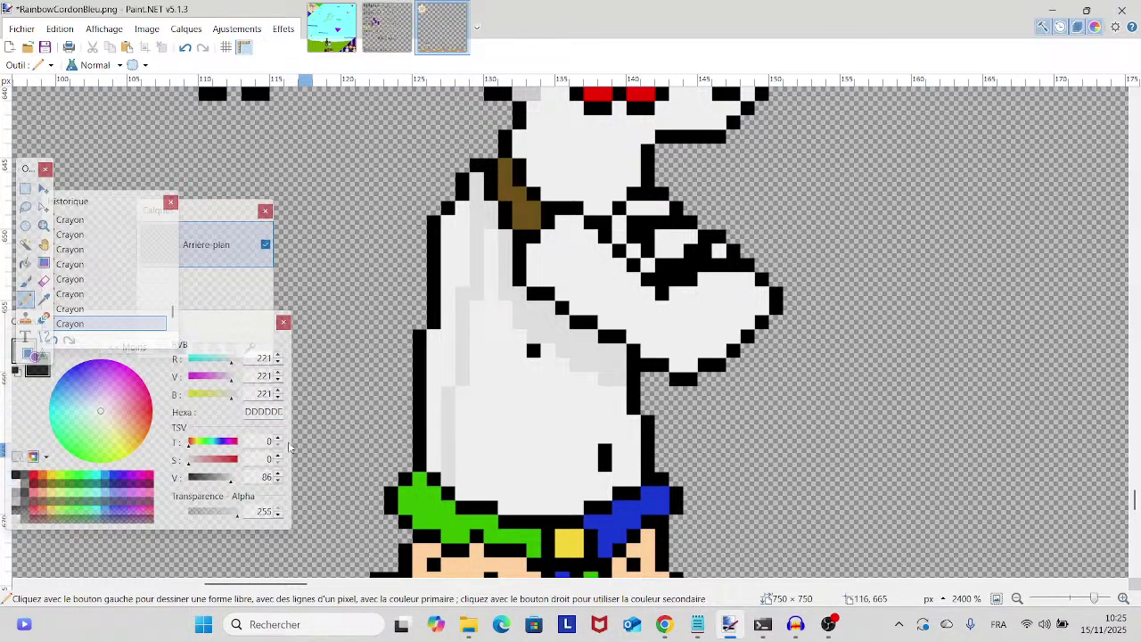
pyautogui.press('f')
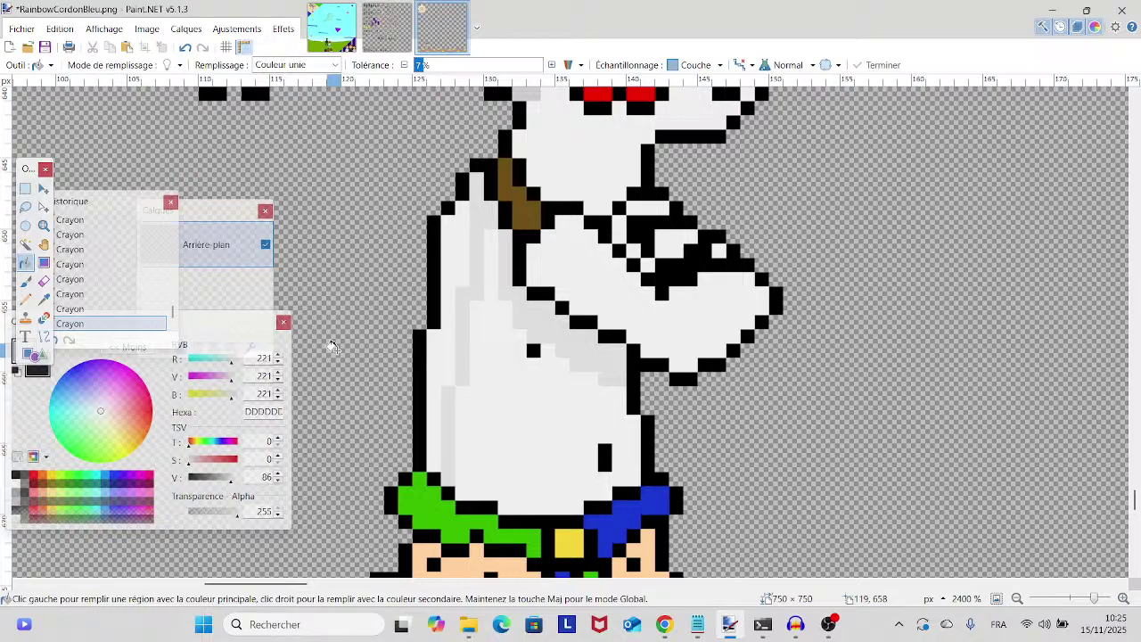
pyautogui.click(433, 361)
pyautogui.scroll(2, 433, 374)
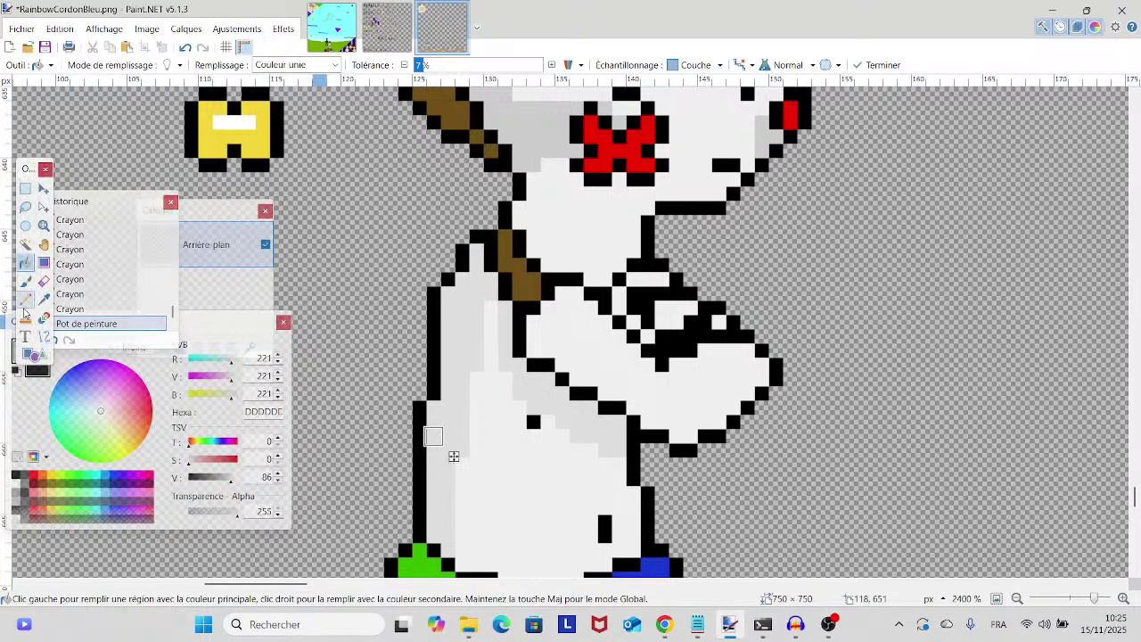
pyautogui.press('p')
# - Sample grey #CCCCCC from the cheek shading and pencil it on the jaw below the larger cheek mark and under the mouth corner
pyautogui.scroll(3, 455, 321)
pyautogui.scroll(4, 455, 321)
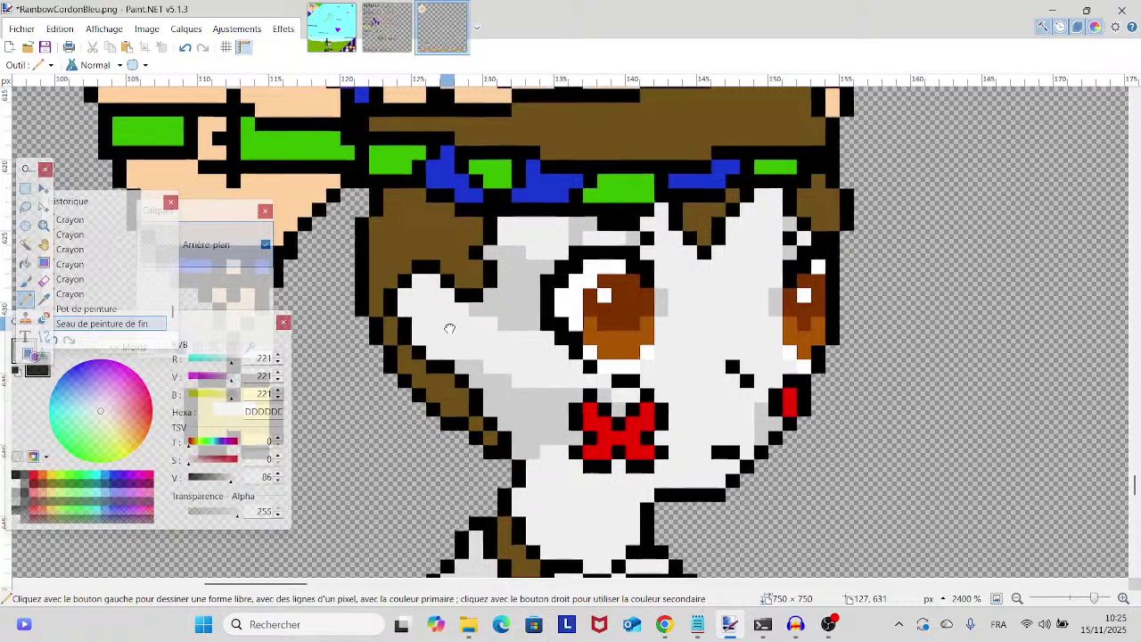
pyautogui.moveTo(449, 327); pyautogui.dragTo(342, 326)
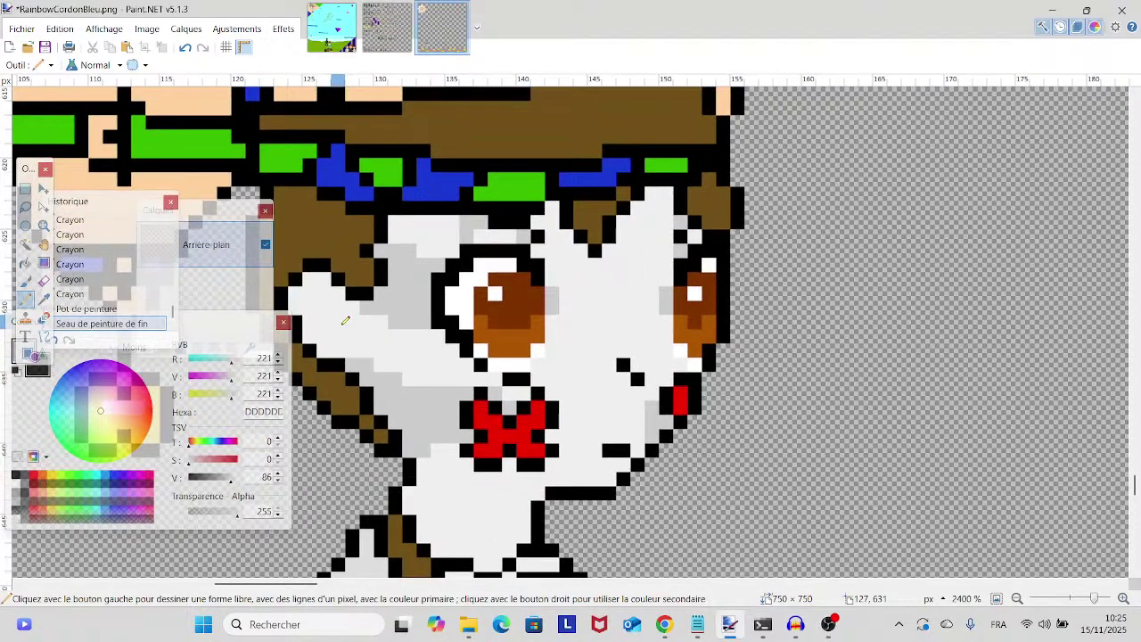
pyautogui.scroll(-3, 345, 321)
pyautogui.scroll(3, 339, 321)
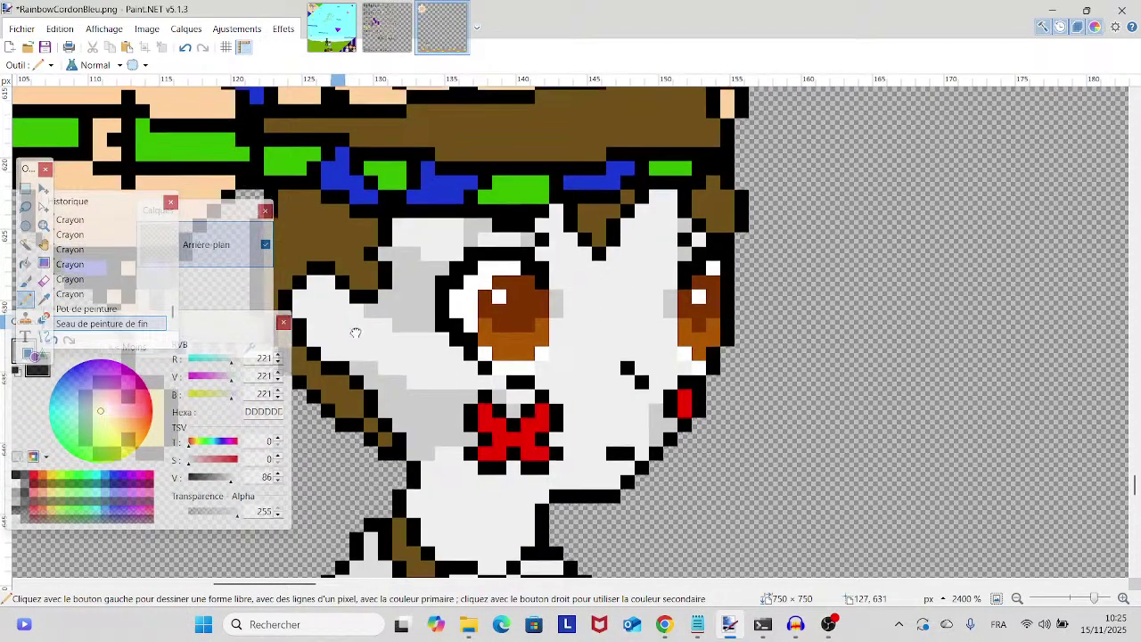
pyautogui.moveTo(336, 323); pyautogui.dragTo(397, 343)
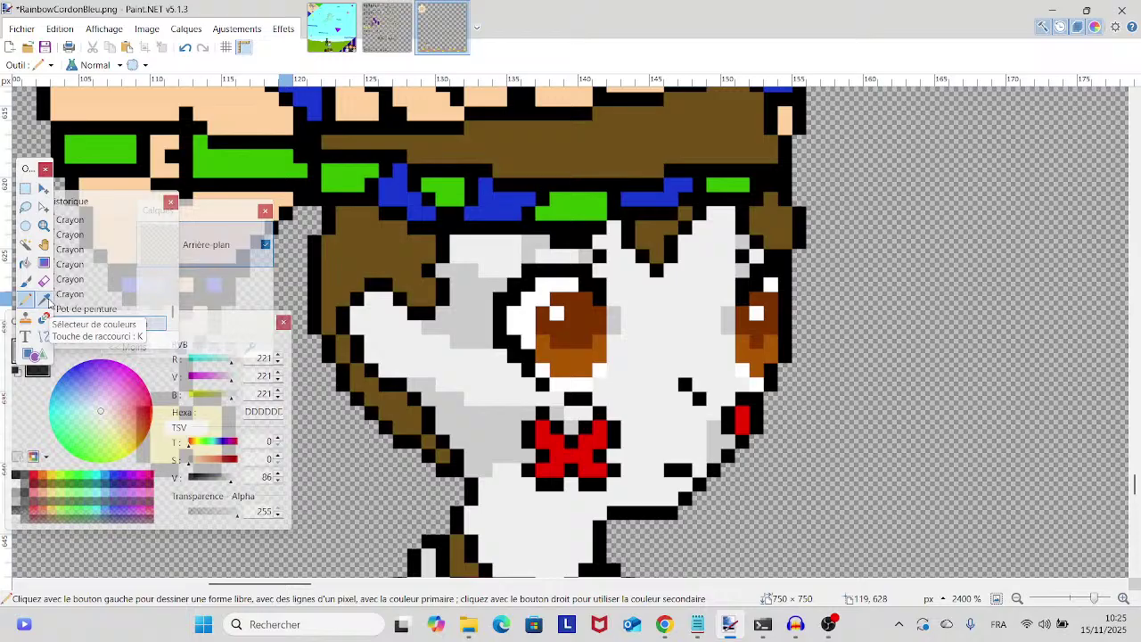
pyautogui.click(43, 300)
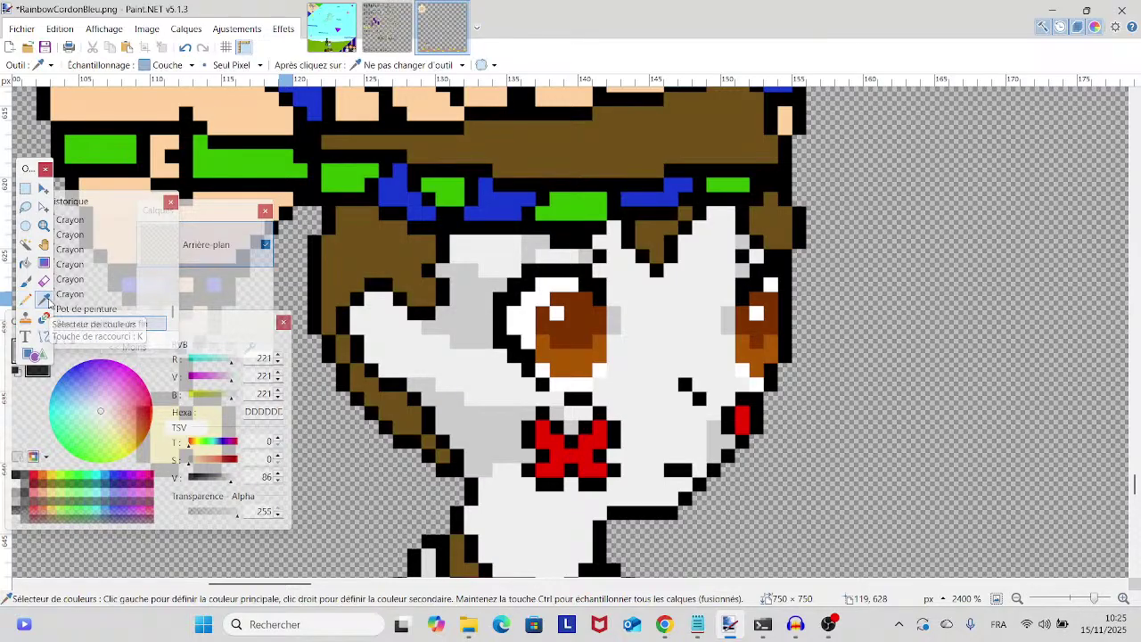
pyautogui.scroll(-2, 659, 339)
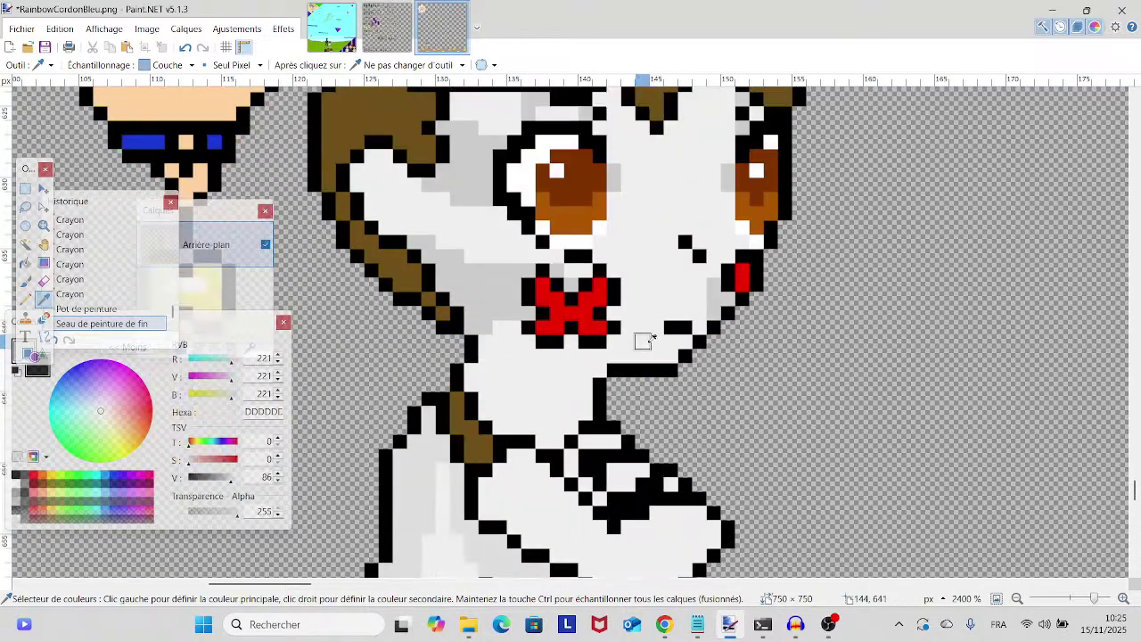
pyautogui.scroll(2, 646, 357)
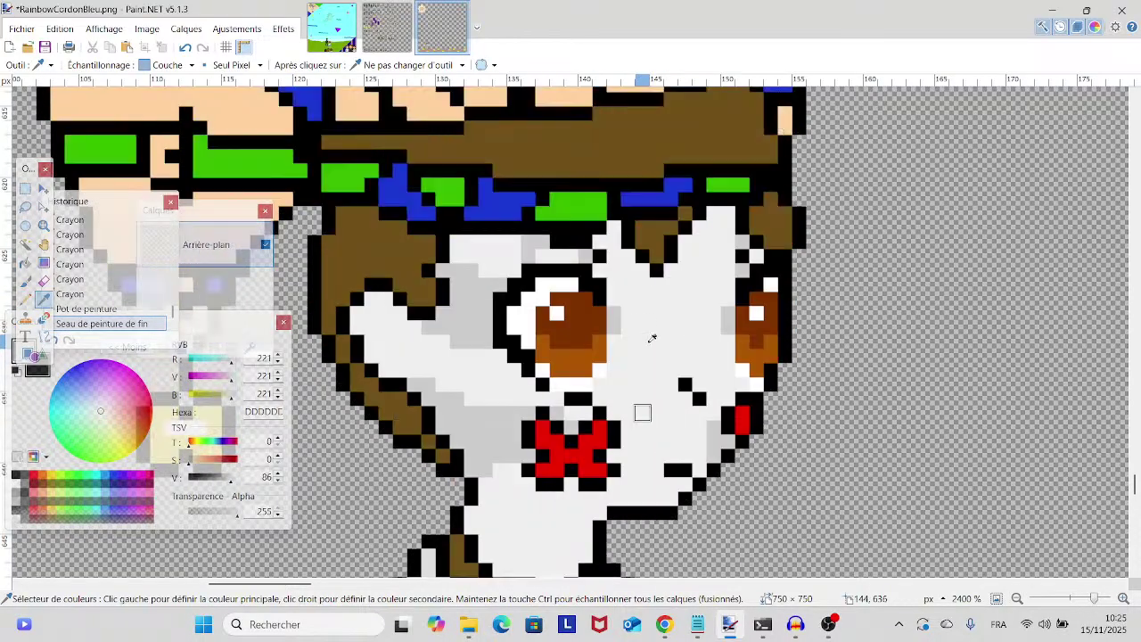
pyautogui.click(499, 421)
pyautogui.click(25, 297)
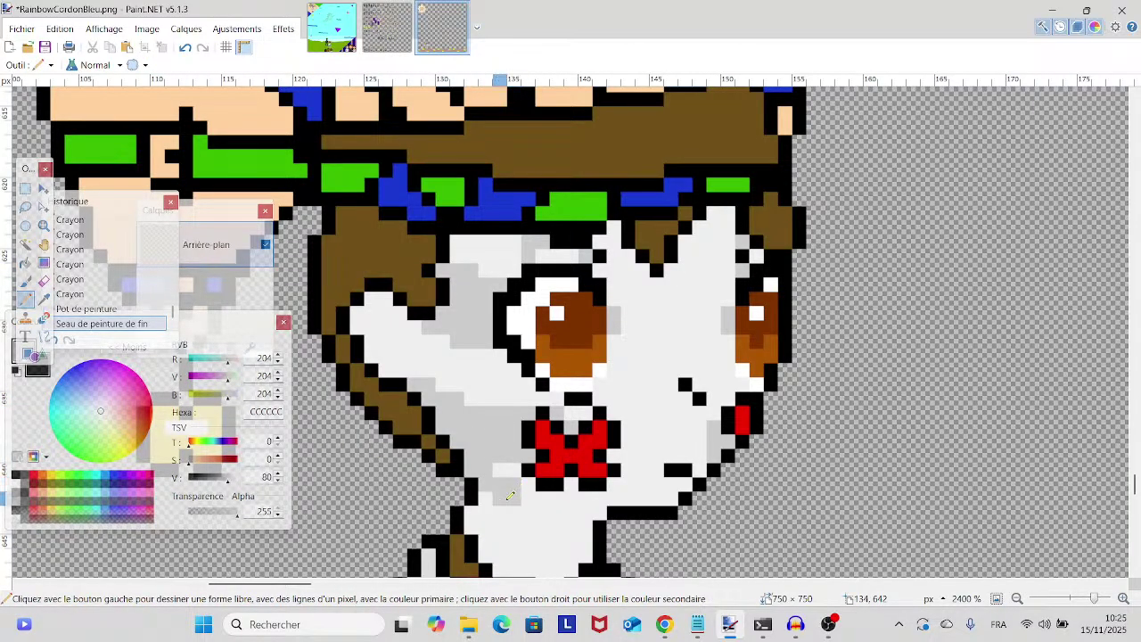
pyautogui.click(504, 497)
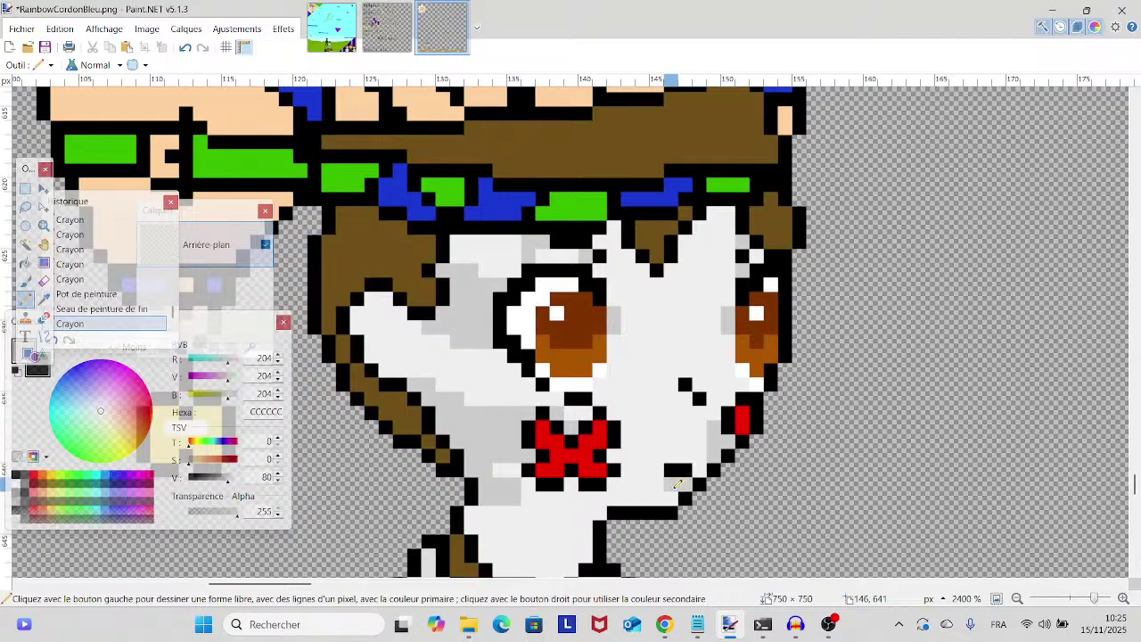
pyautogui.click(677, 482)
# - Examine the neck, folded arm and torso for further areas that need shading
pyautogui.scroll(-3, 660, 477)
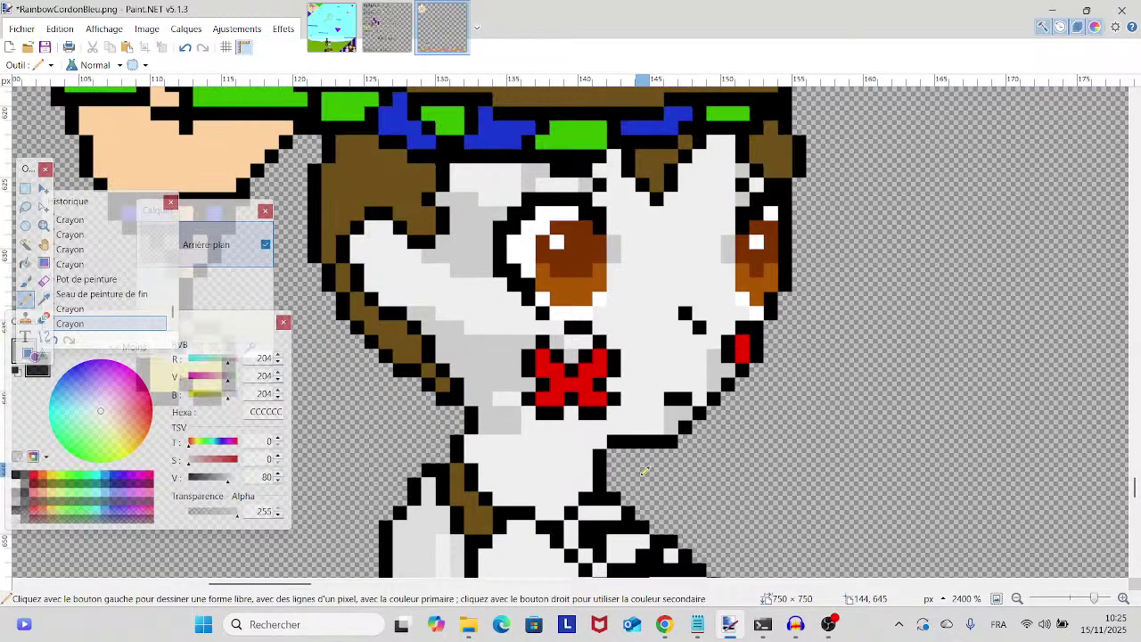
pyautogui.hscroll(3, 579, 445)
pyautogui.scroll(-10, 474, 435)
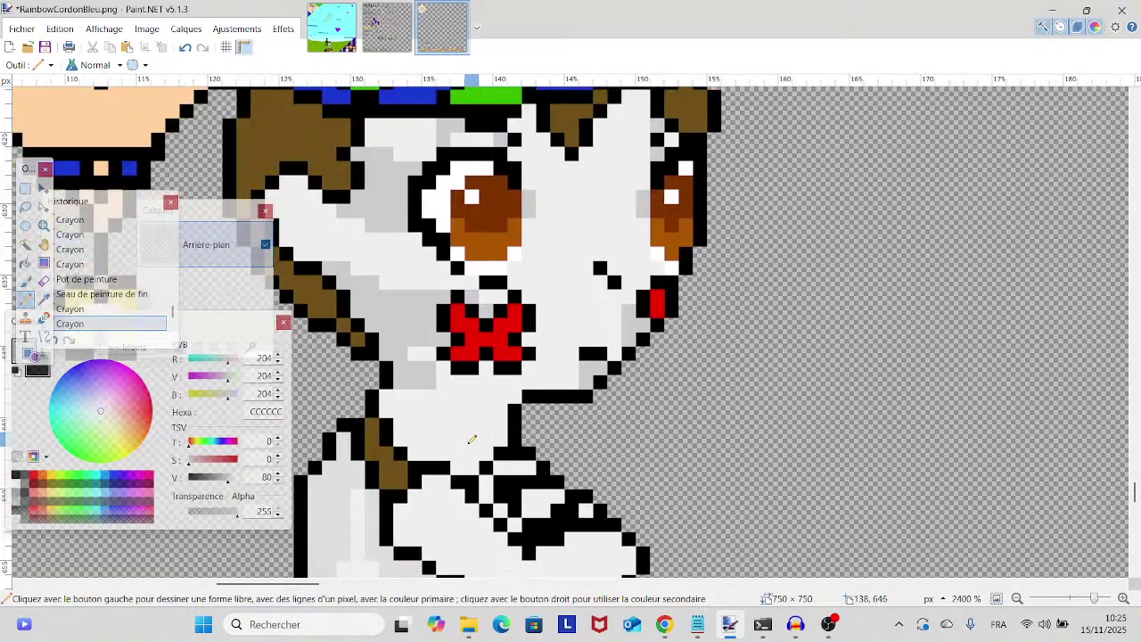
pyautogui.scroll(4, 472, 439)
pyautogui.scroll(-4, 473, 439)
pyautogui.scroll(2, 473, 439)
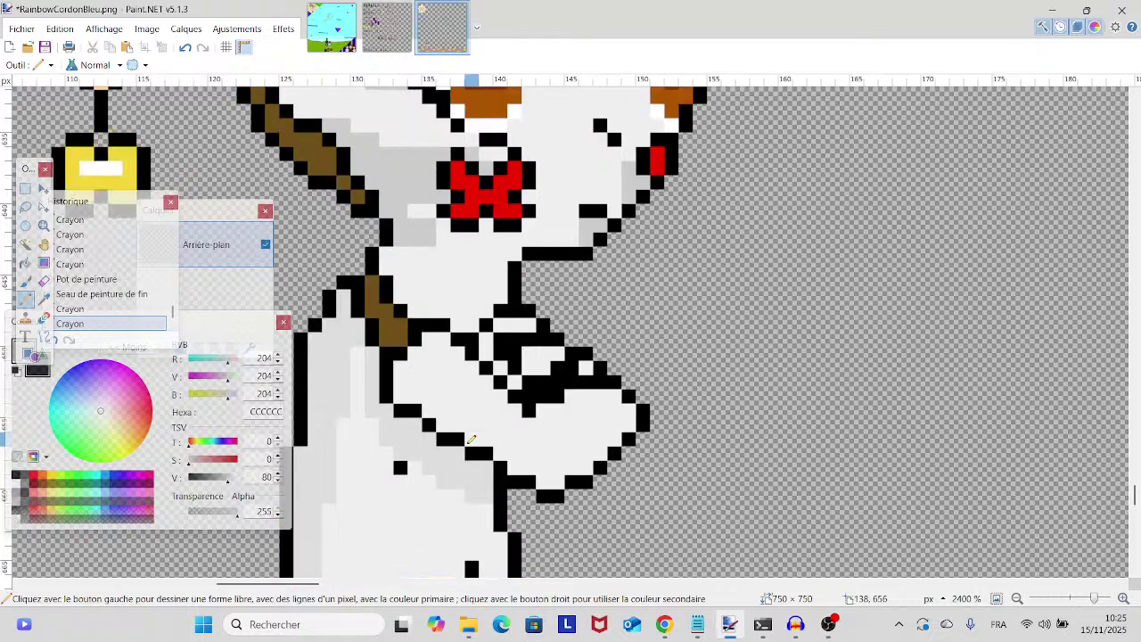
# - Sample yellow #FFFF47 from the armband in Character Sprite Test.png and return to RainbowCordonBleu.png with the Pencil
pyautogui.click(42, 298)
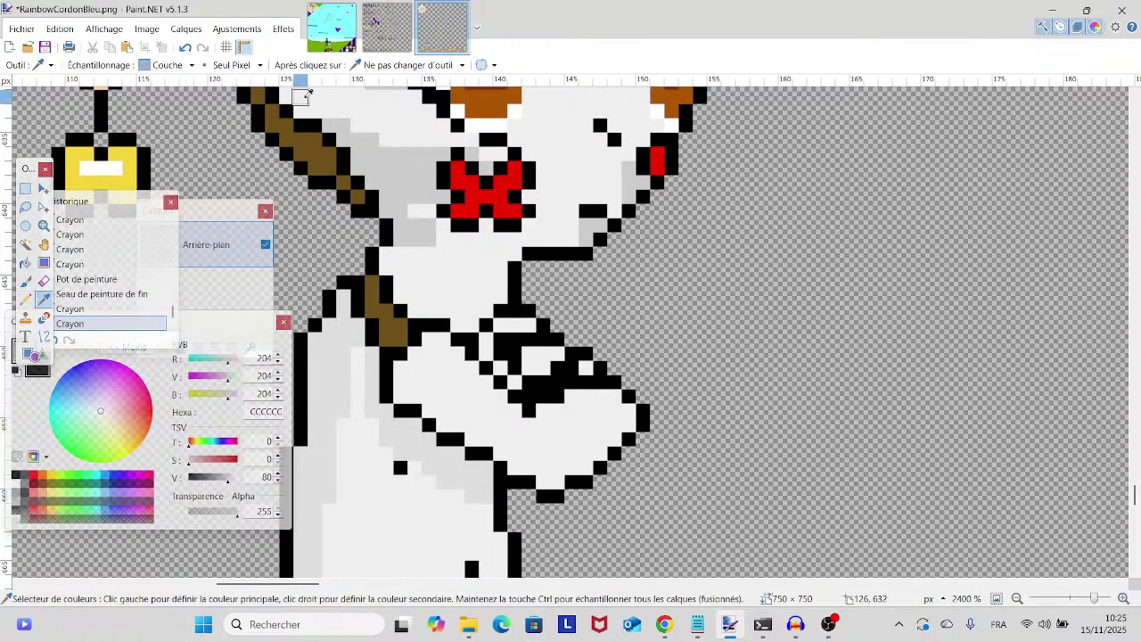
pyautogui.click(387, 27)
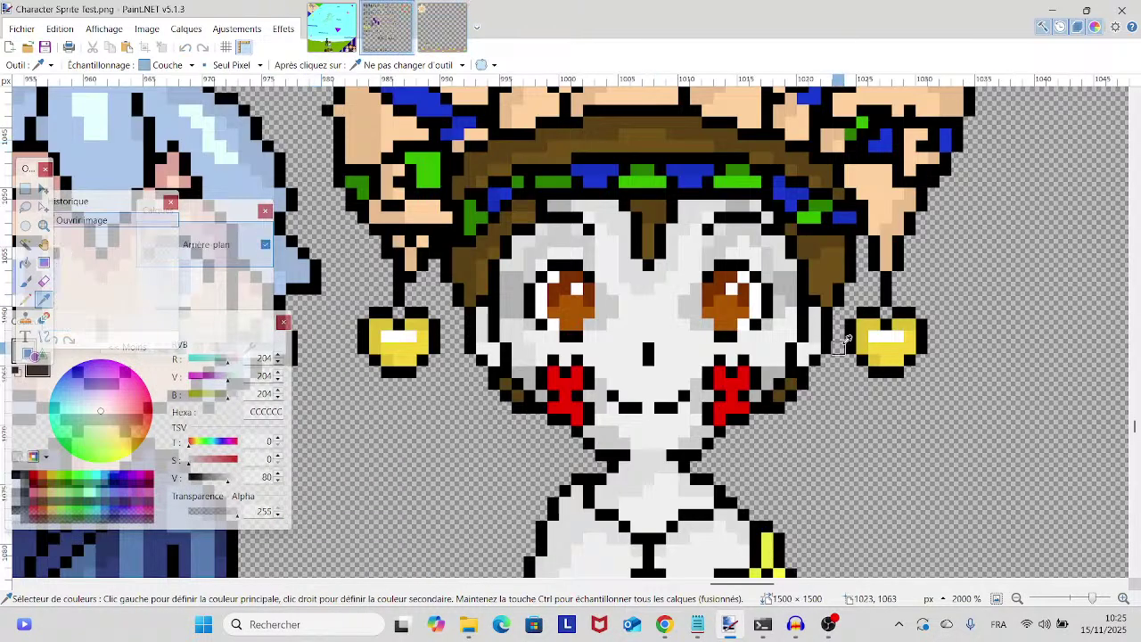
pyautogui.scroll(-5, 847, 341)
pyautogui.click(779, 441)
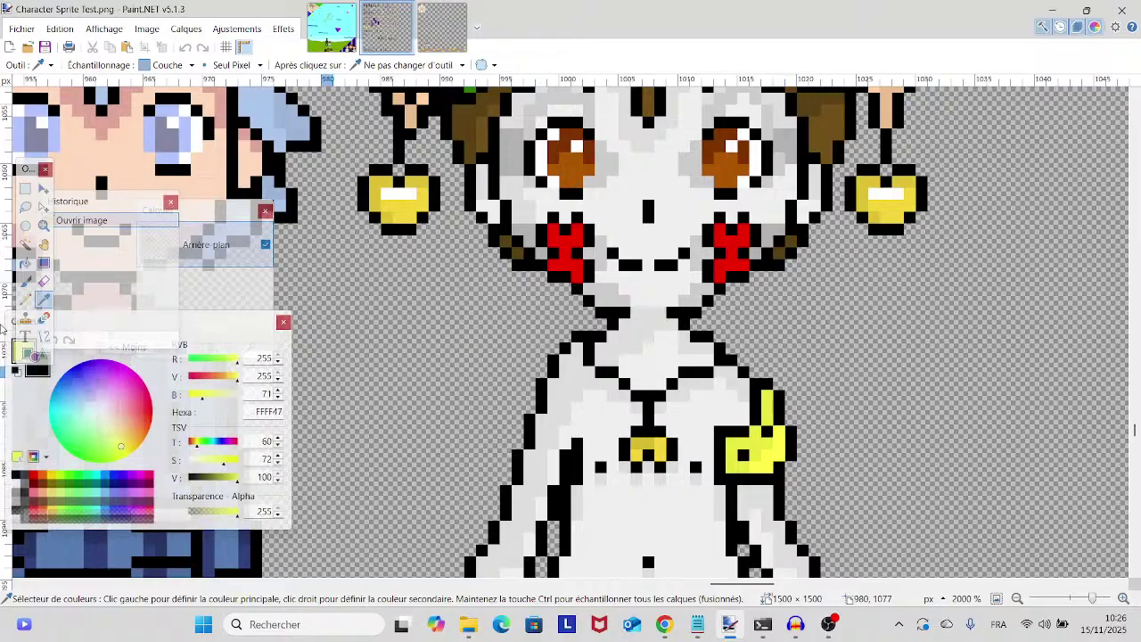
pyautogui.click(25, 300)
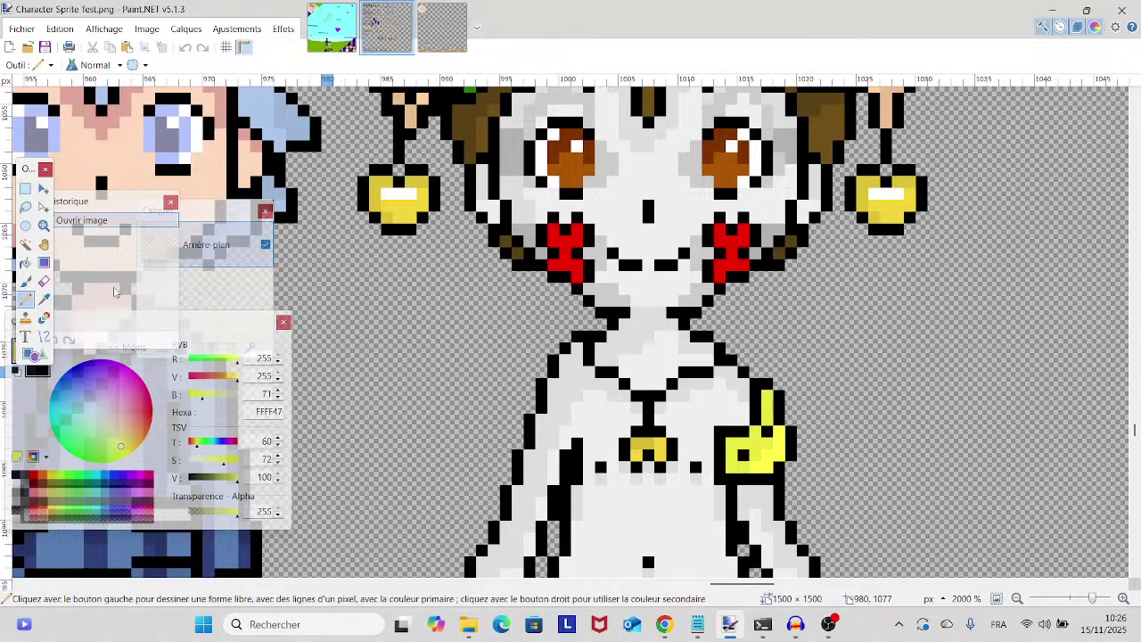
pyautogui.scroll(2, 482, 292)
pyautogui.scroll(-3, 483, 293)
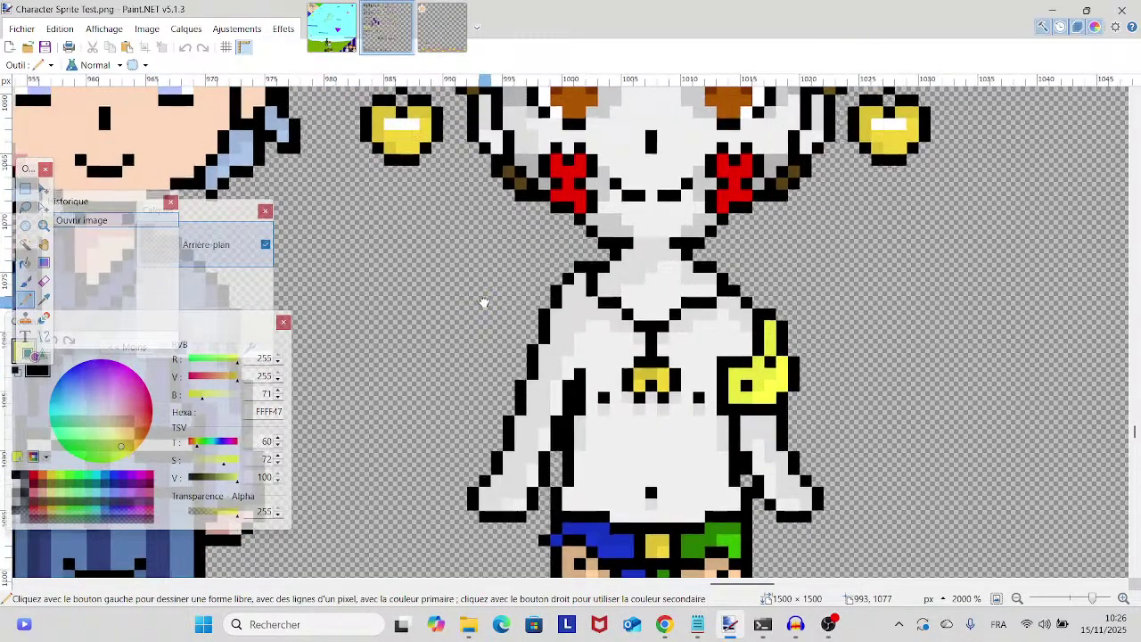
pyautogui.scroll(2, 485, 307)
pyautogui.click(439, 35)
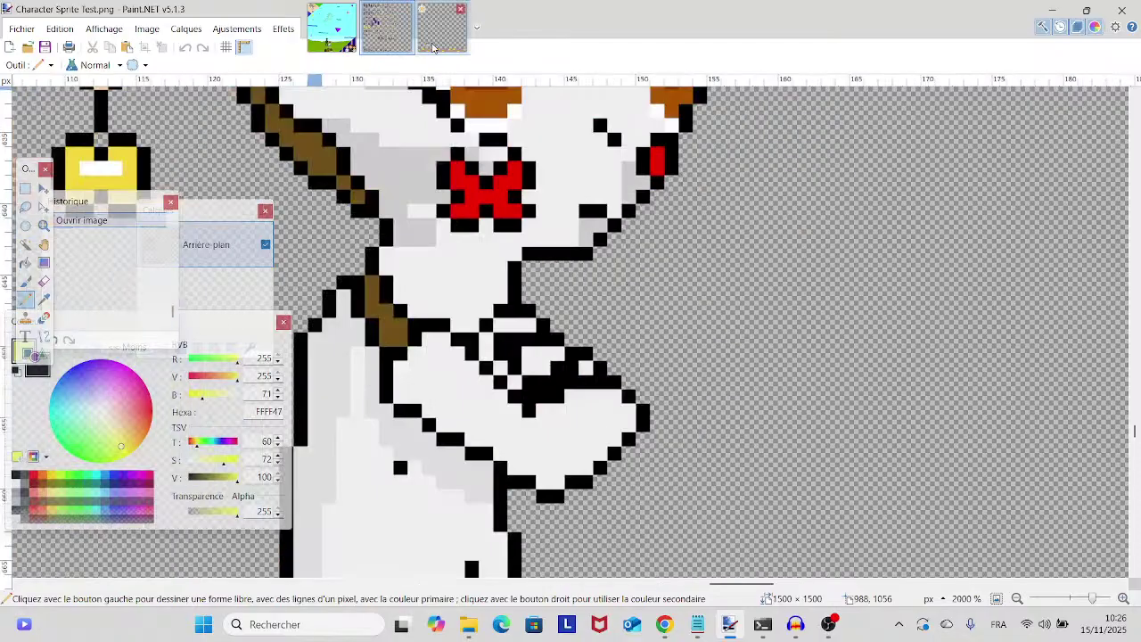
# - Pencil the armband above the folded arm in yellow #FFFF47 and add a black pixel near its lower edge
pyautogui.click(529, 355)
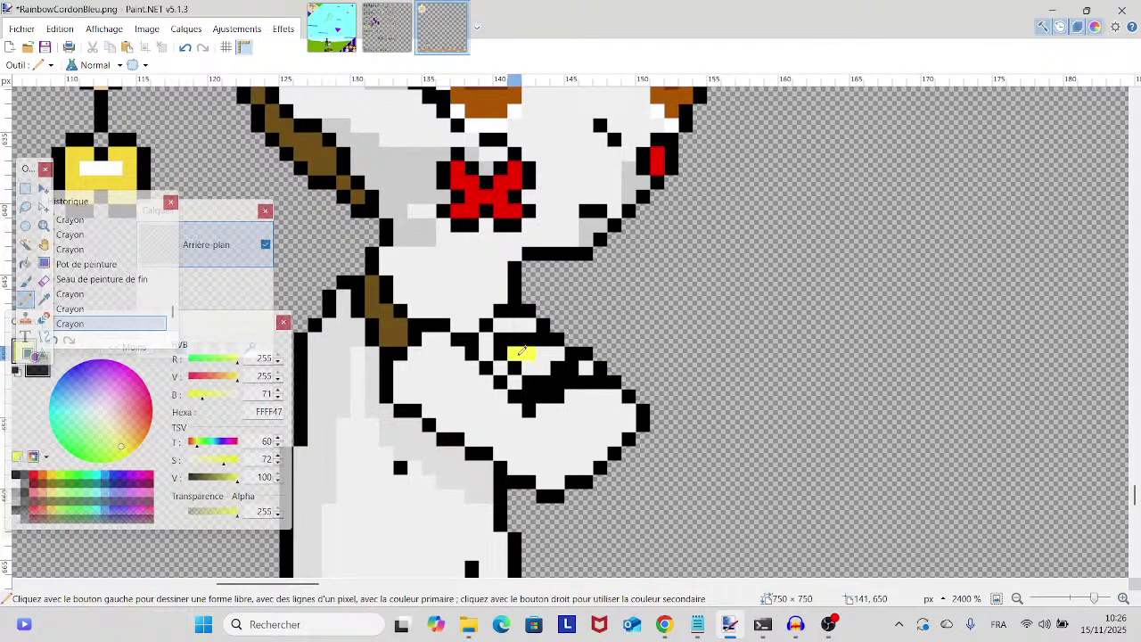
pyautogui.click(515, 355)
pyautogui.click(515, 369)
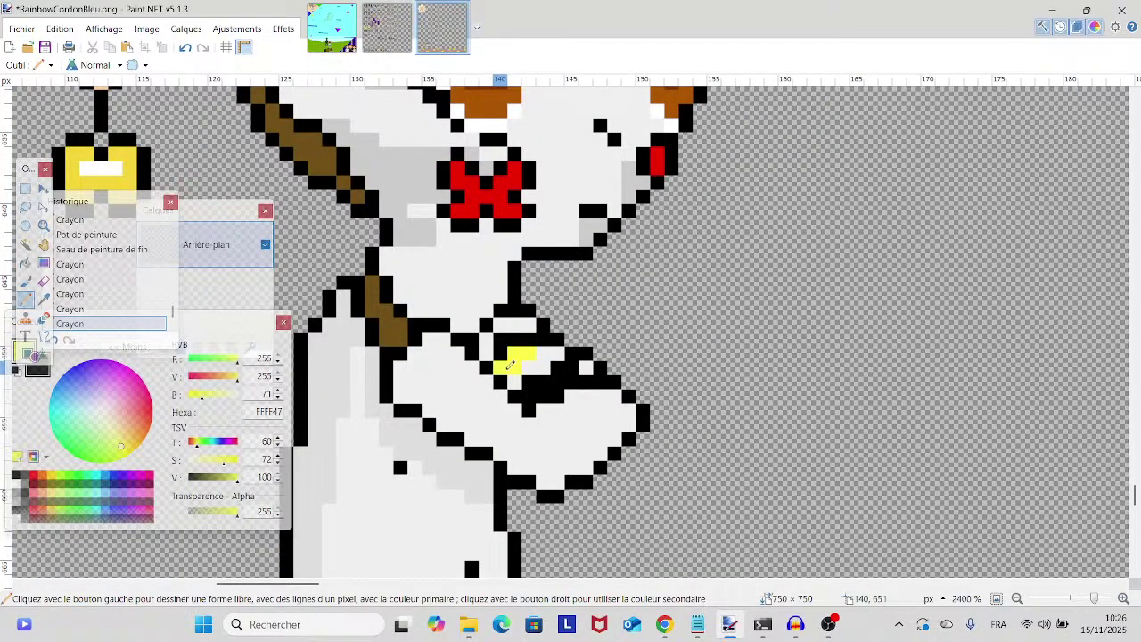
pyautogui.click(512, 362)
pyautogui.click(556, 348)
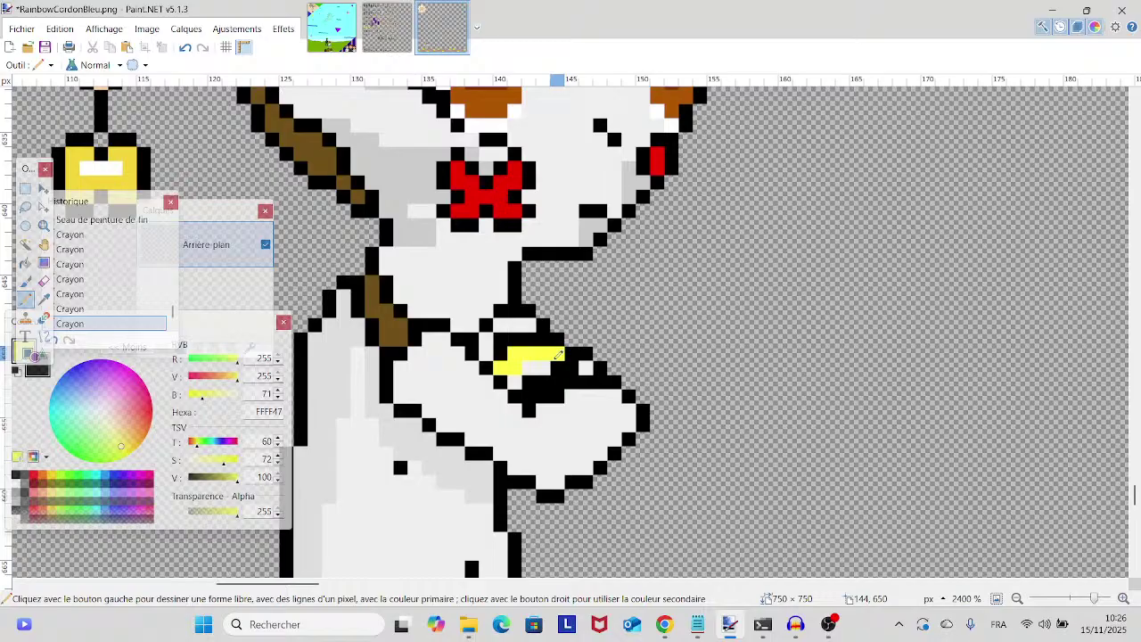
pyautogui.click(517, 375)
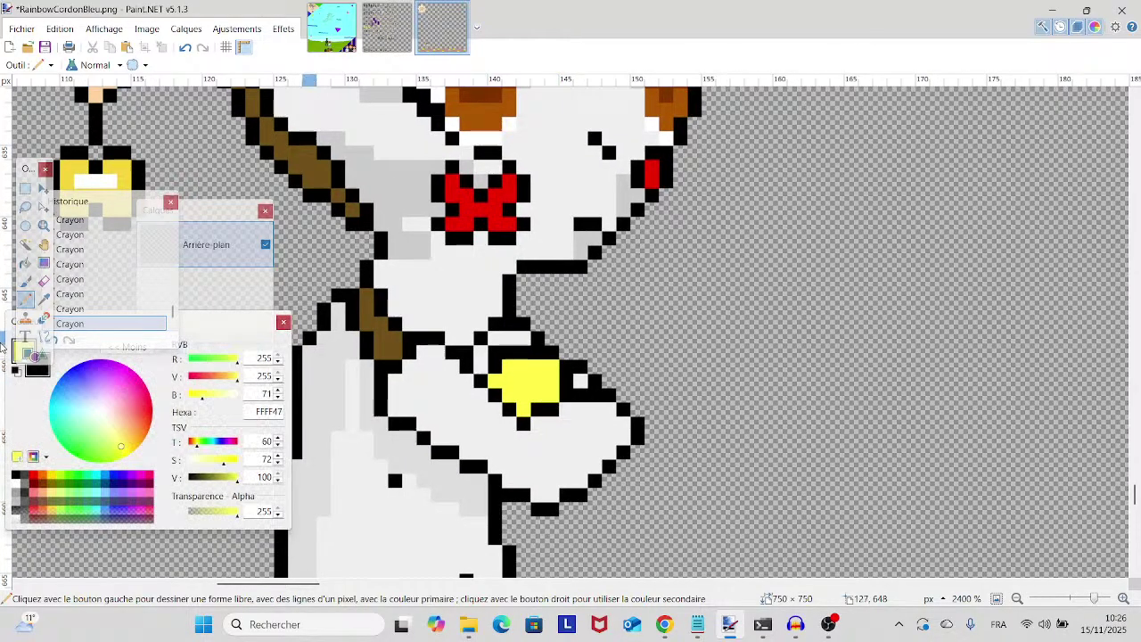
pyautogui.rightClick(521, 388)
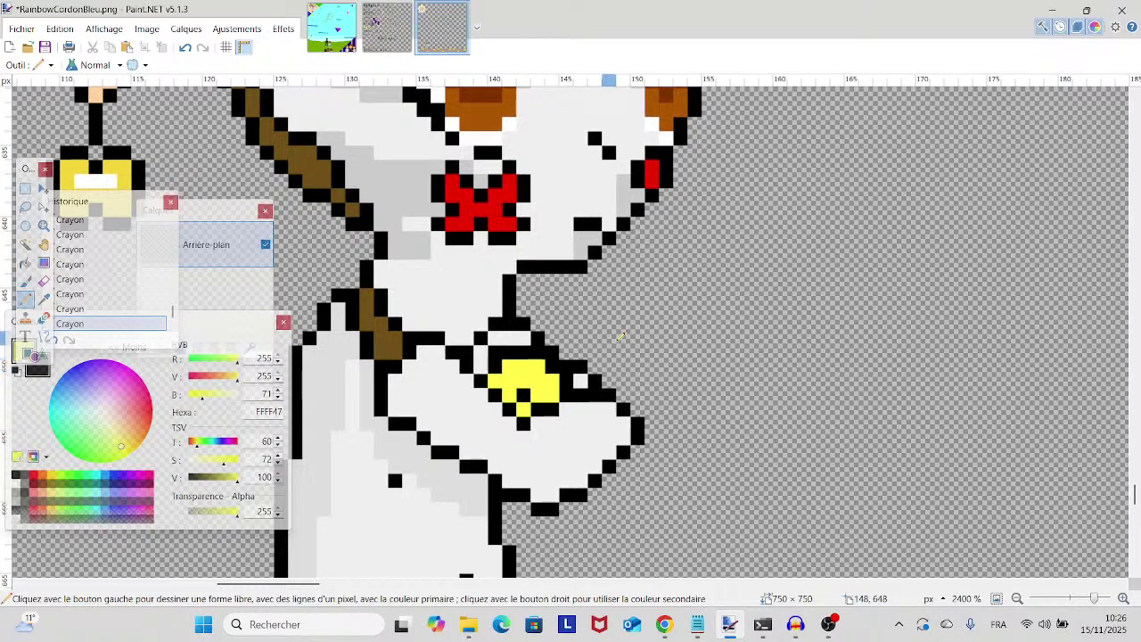
# - Sample #DDDDDD from the torso shading and pencil the boundary of a shaded area along the folded arm
pyautogui.moveTo(540, 346)
pyautogui.mouseDown()
pyautogui.moveTo(541, 356)
pyautogui.moveTo(630, 290)
pyautogui.mouseUp()
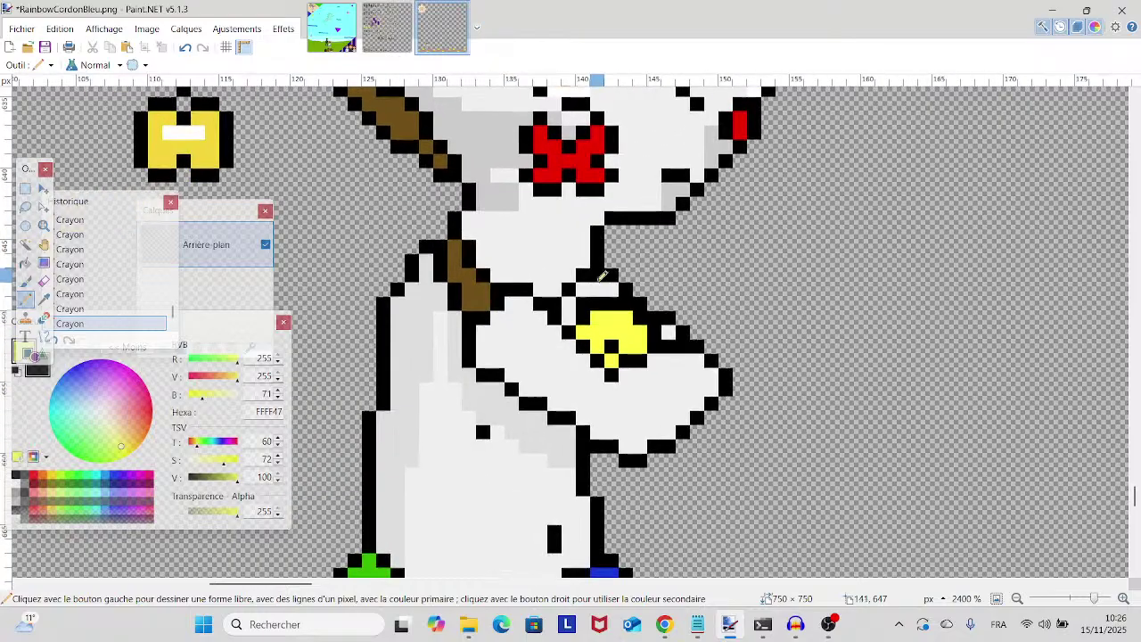
pyautogui.click(43, 298)
pyautogui.click(497, 401)
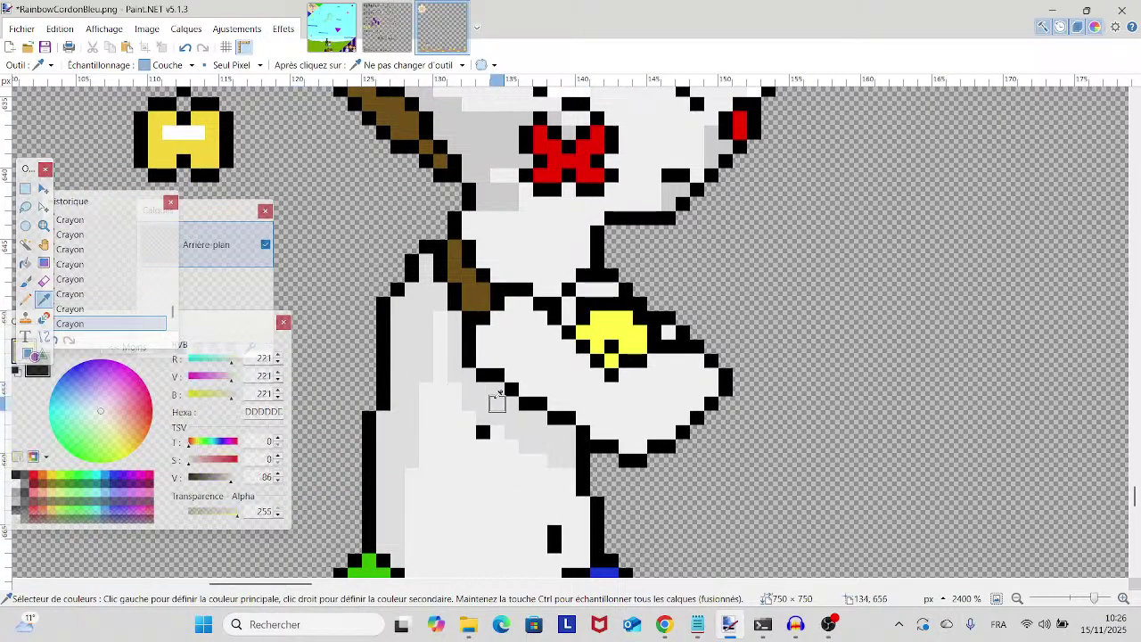
pyautogui.click(24, 301)
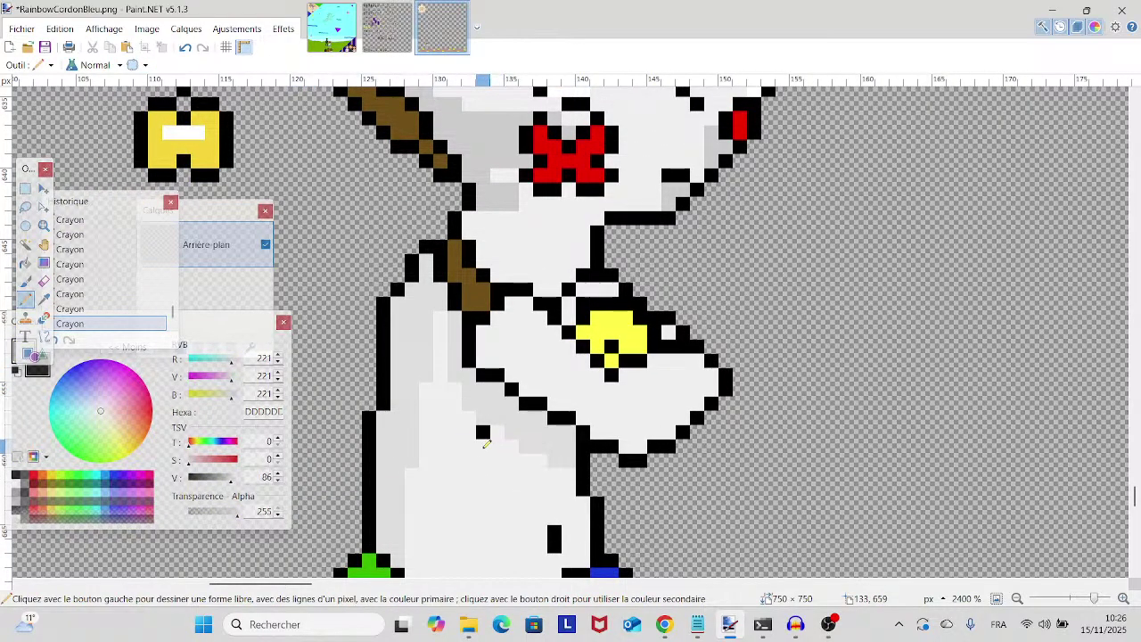
pyautogui.scroll(-2, 485, 443)
pyautogui.scroll(1, 562, 274)
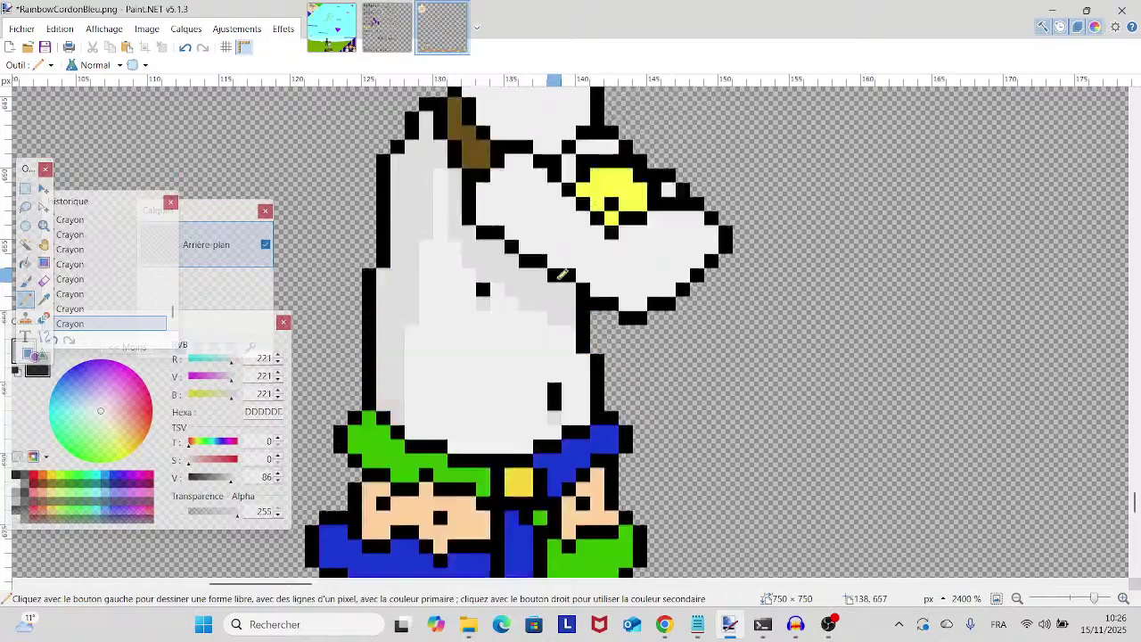
pyautogui.scroll(1, 562, 274)
pyautogui.moveTo(511, 253)
pyautogui.mouseDown()
pyautogui.moveTo(616, 338)
pyautogui.moveTo(697, 293)
pyautogui.mouseUp()
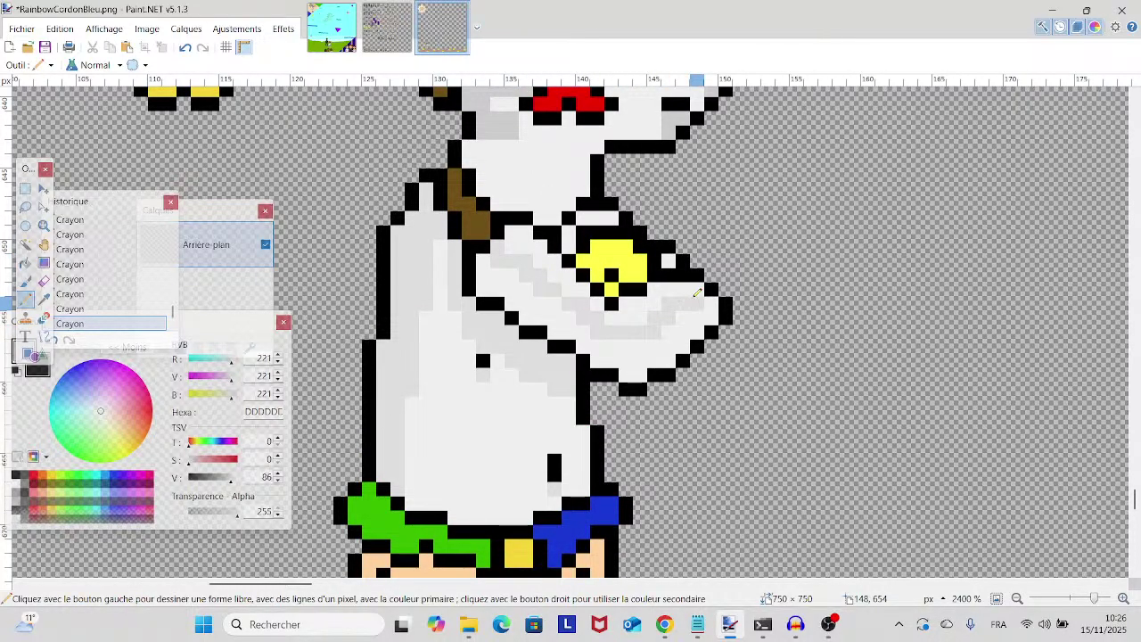
# - Fill the areas between the new shading line and the upper outline of the folded arm with #DDDDDD
pyautogui.click(26, 262)
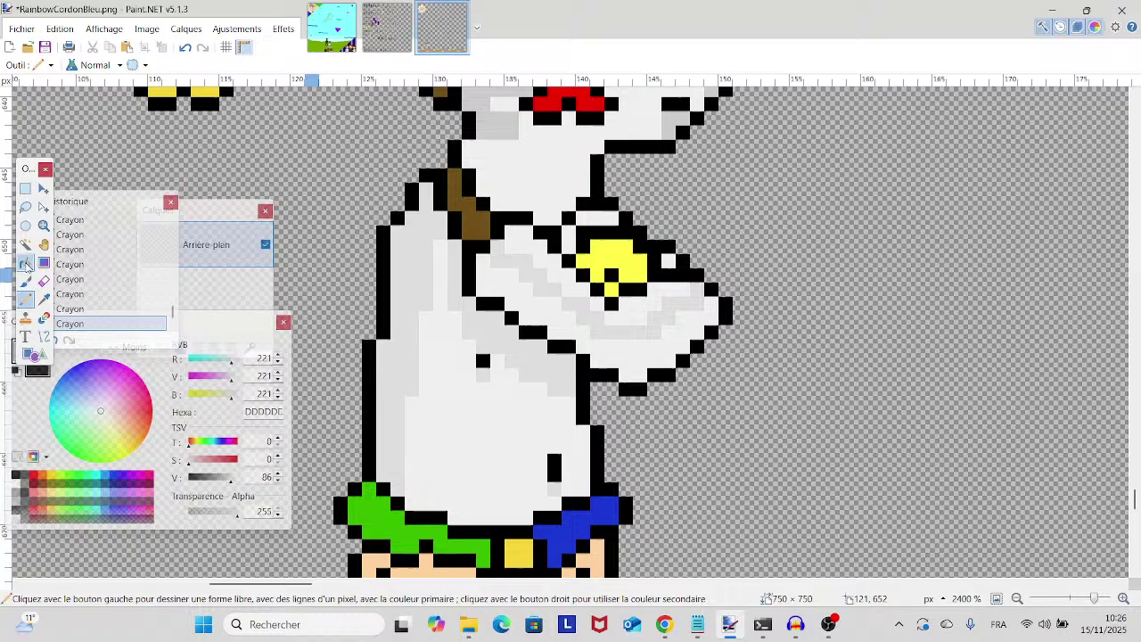
pyautogui.click(653, 305)
pyautogui.click(616, 319)
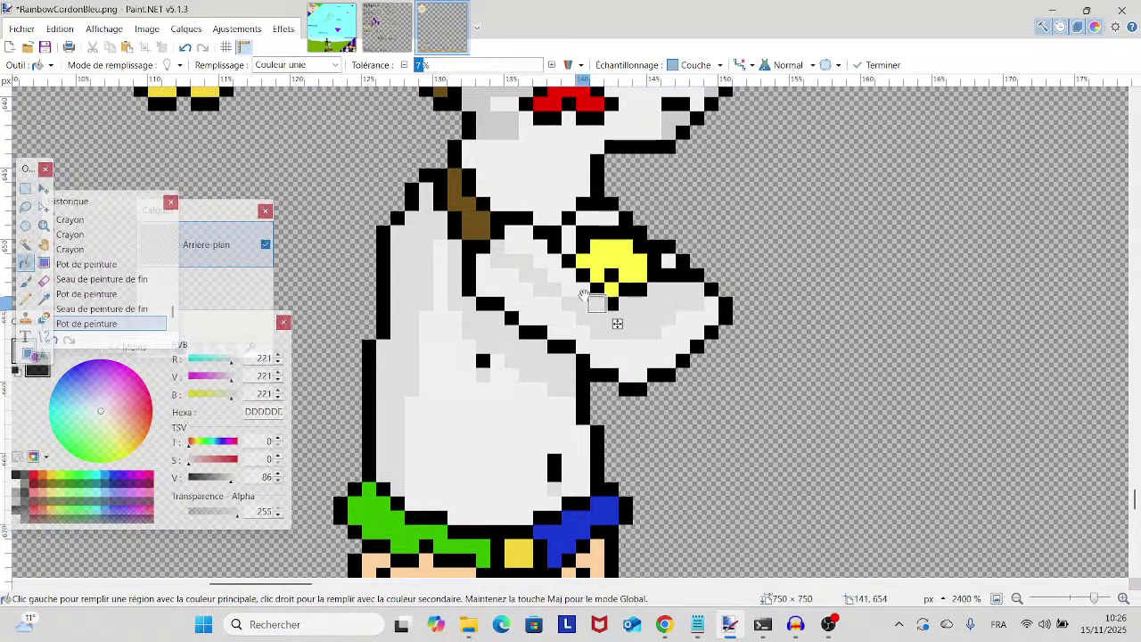
pyautogui.click(568, 288)
# - Pencil a #DDDDDD boundary on the inner side of the ear and fill the ear area it encloses
pyautogui.scroll(2, 535, 303)
pyautogui.scroll(-3, 499, 312)
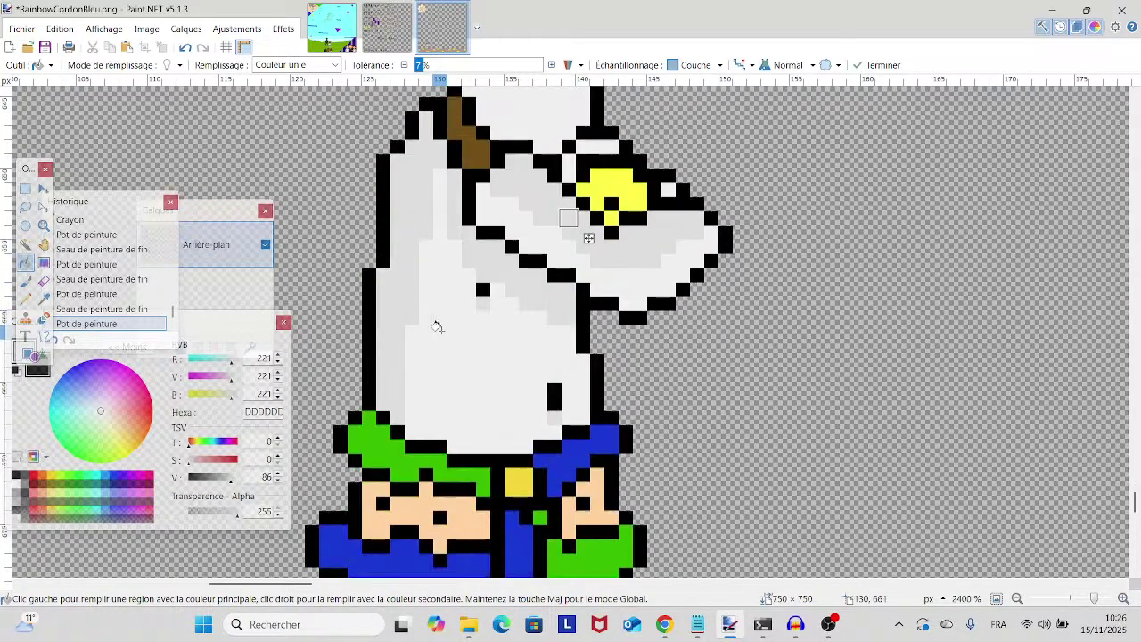
pyautogui.scroll(3, 436, 326)
pyautogui.scroll(3, 437, 326)
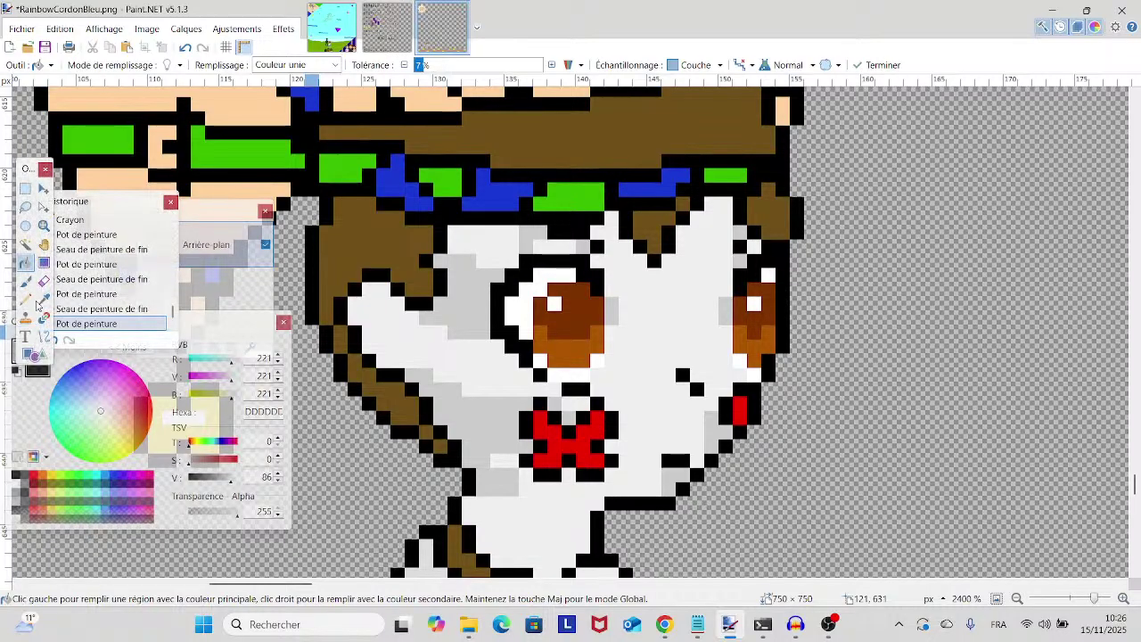
pyautogui.click(26, 299)
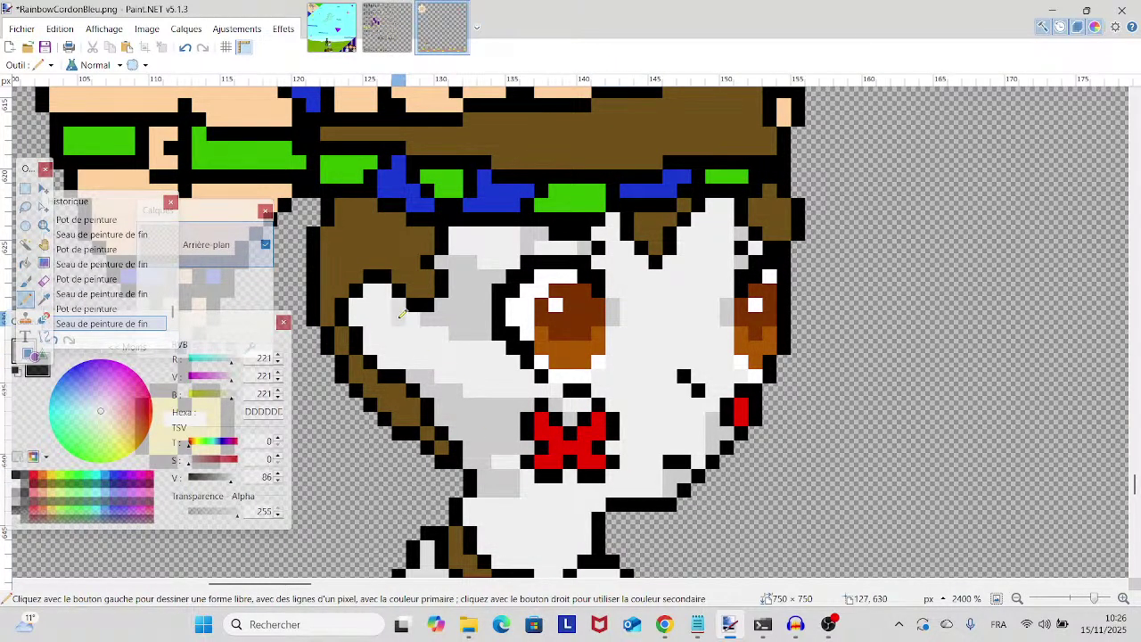
pyautogui.moveTo(401, 314); pyautogui.dragTo(430, 365)
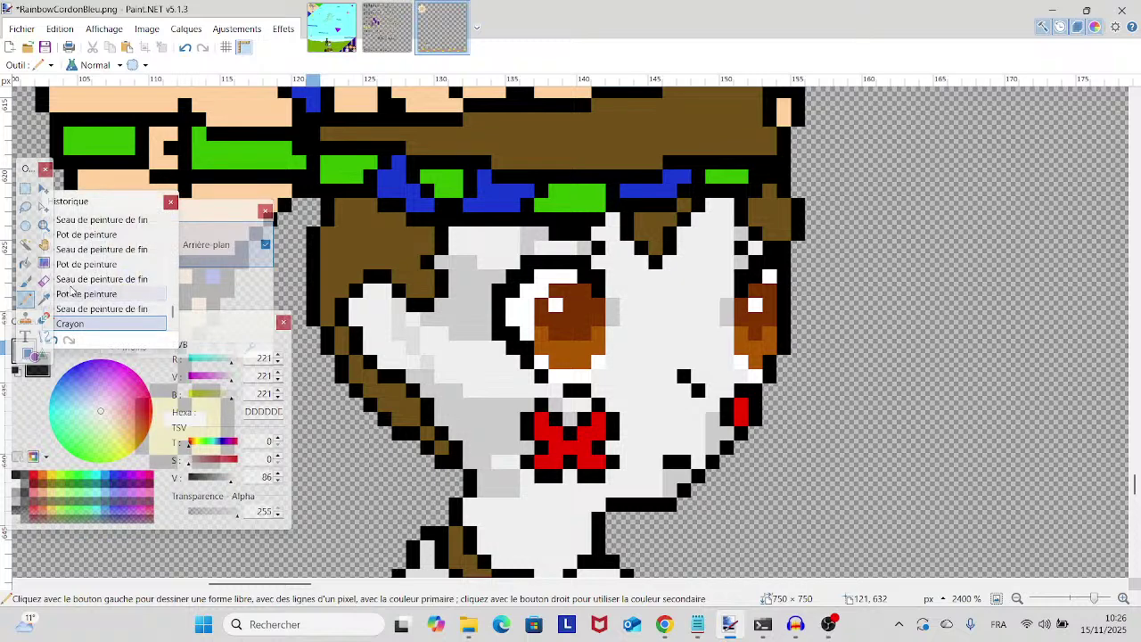
pyautogui.click(26, 262)
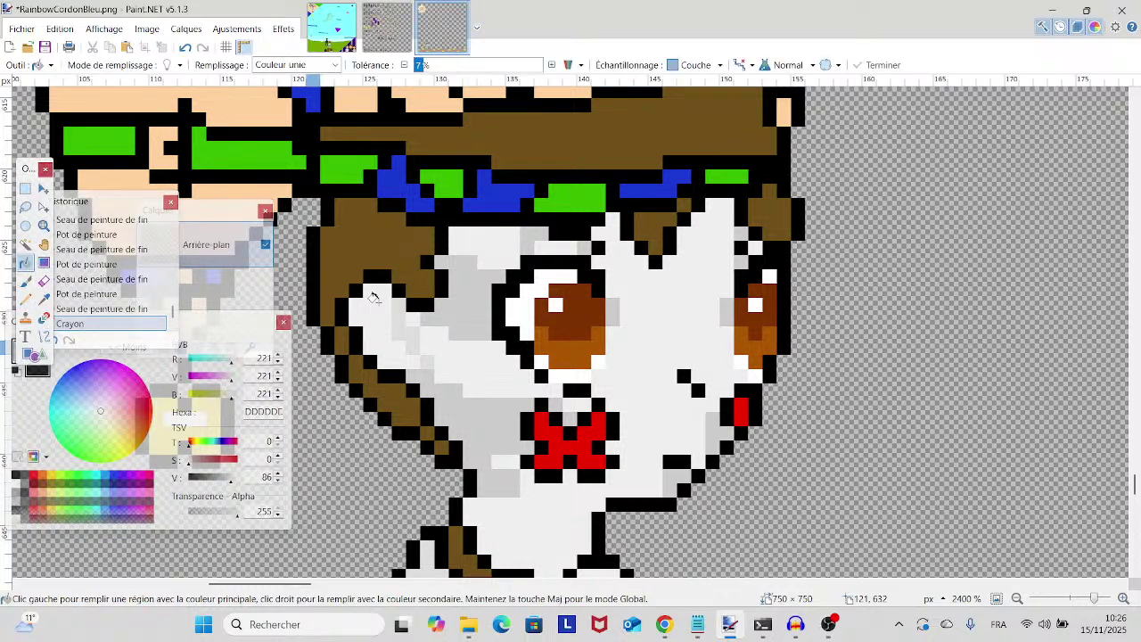
pyautogui.click(395, 349)
pyautogui.scroll(1, 371, 411)
pyautogui.hscroll(2, 371, 411)
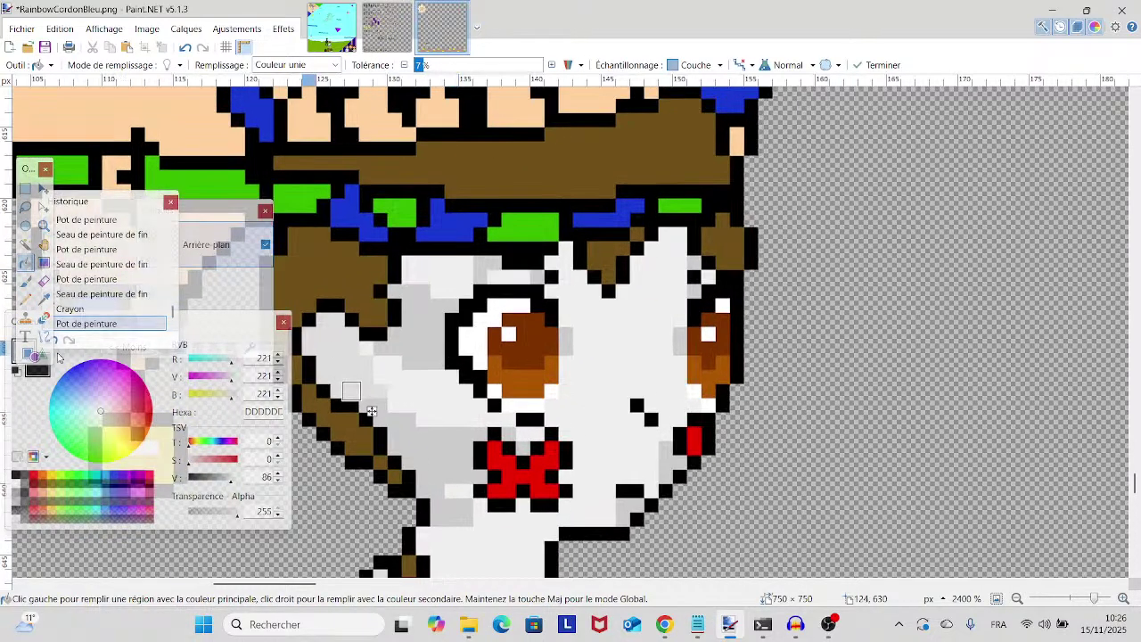
pyautogui.press('Return')
# - Pencil #DDDDDD shading on the temple and forehead above the larger eye, below the hairline
pyautogui.press('p')
pyautogui.click(413, 296)
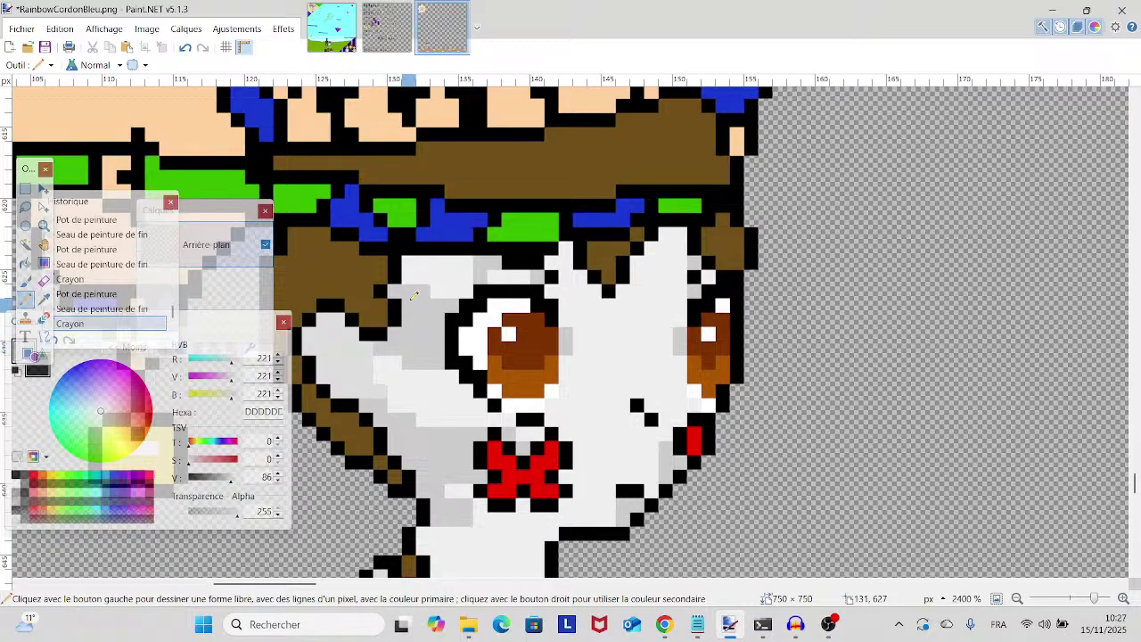
pyautogui.click(435, 269)
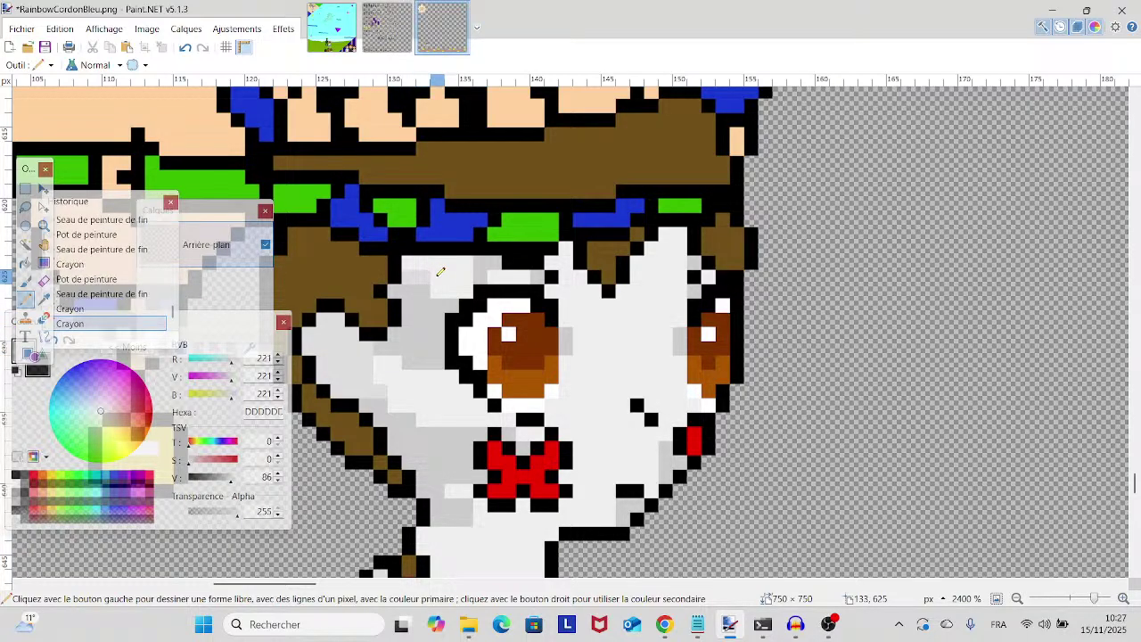
pyautogui.click(460, 278)
pyautogui.click(466, 293)
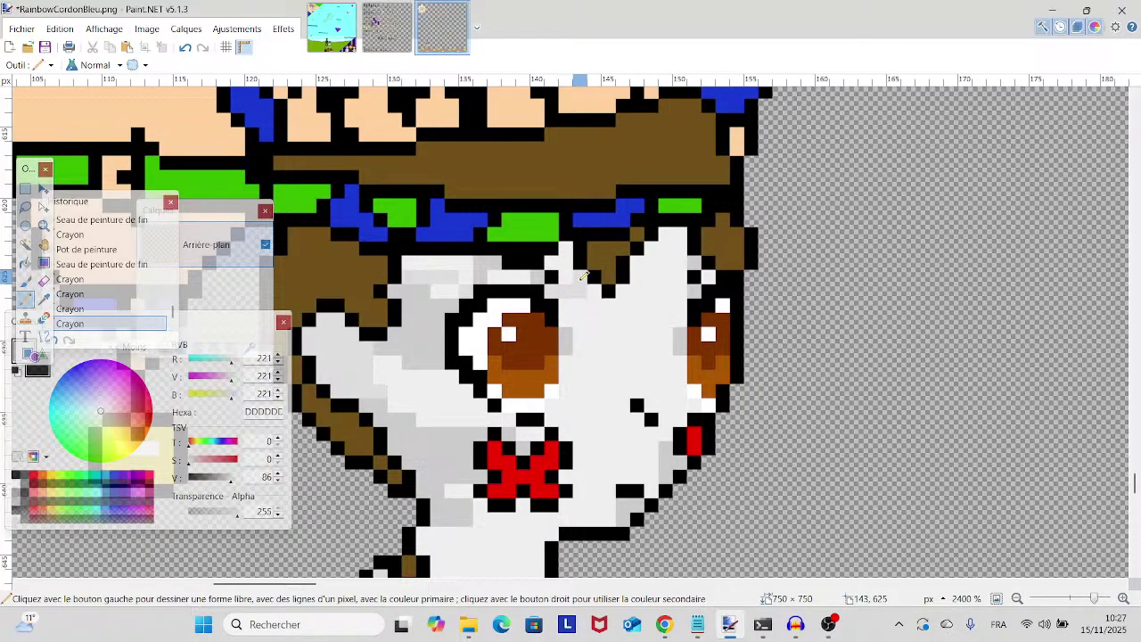
# - Pencil a #DDDDDD shading boundary on the forehead around the central hair lock, reaching up to the hairline
pyautogui.click(578, 276)
pyautogui.click(573, 241)
pyautogui.click(564, 260)
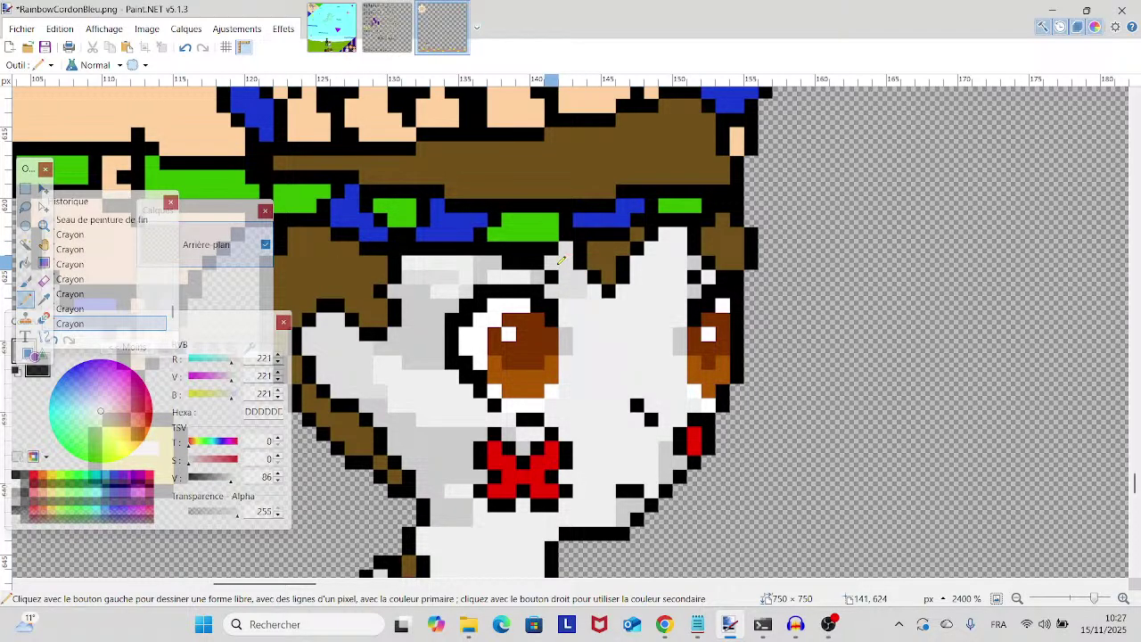
pyautogui.moveTo(615, 323); pyautogui.dragTo(684, 246)
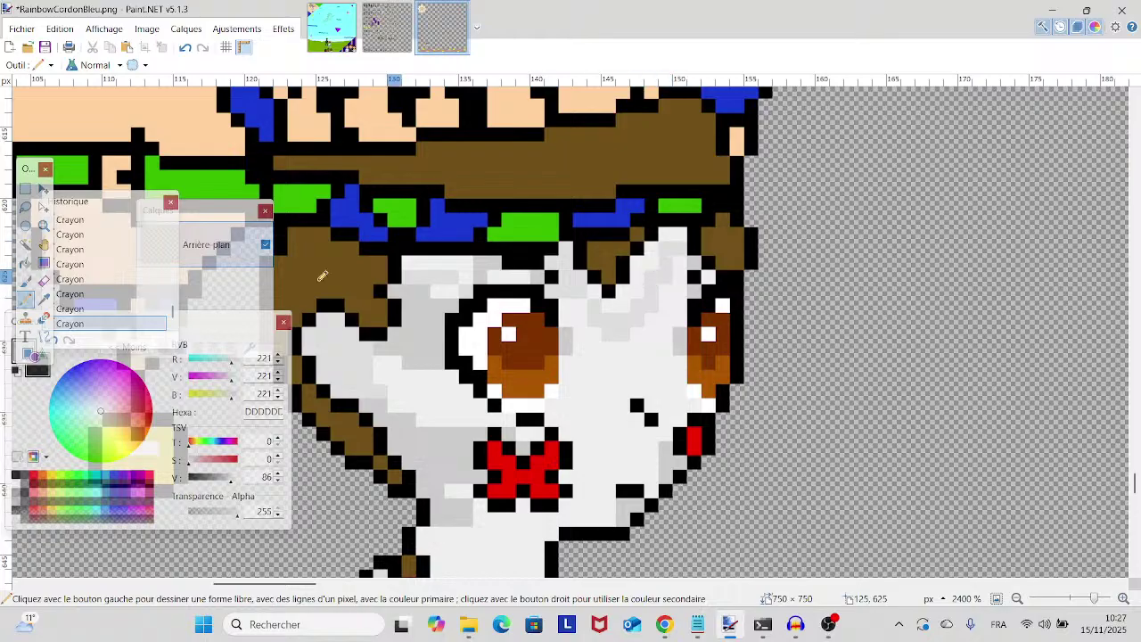
# - Fill the enclosed forehead areas around the central hair lock and above the larger eye with #DDDDDD
pyautogui.click(25, 261)
pyautogui.click(631, 295)
pyautogui.click(591, 298)
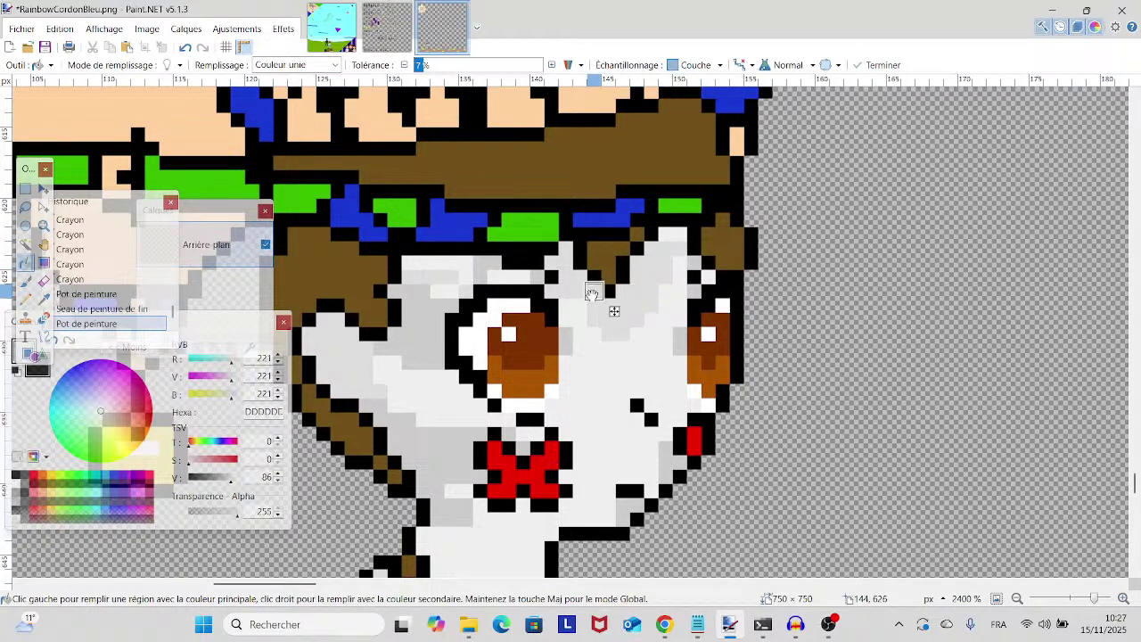
pyautogui.click(612, 309)
pyautogui.click(451, 263)
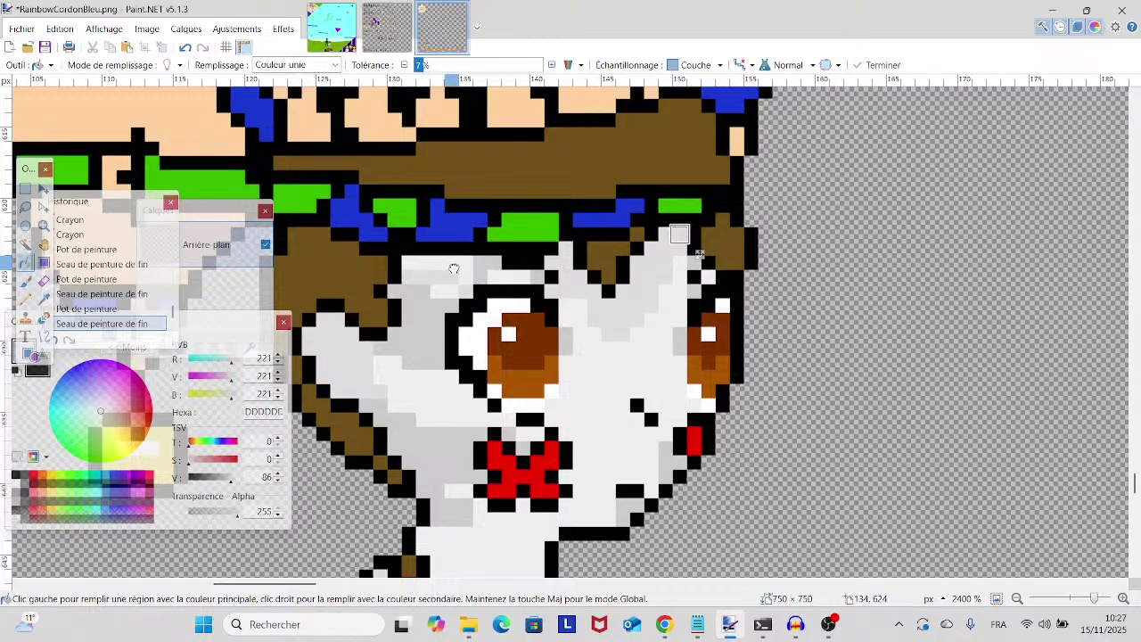
# - Pencil #DDDDDD shading across the tops of both legs, just below the skirt
pyautogui.scroll(-8, 461, 362)
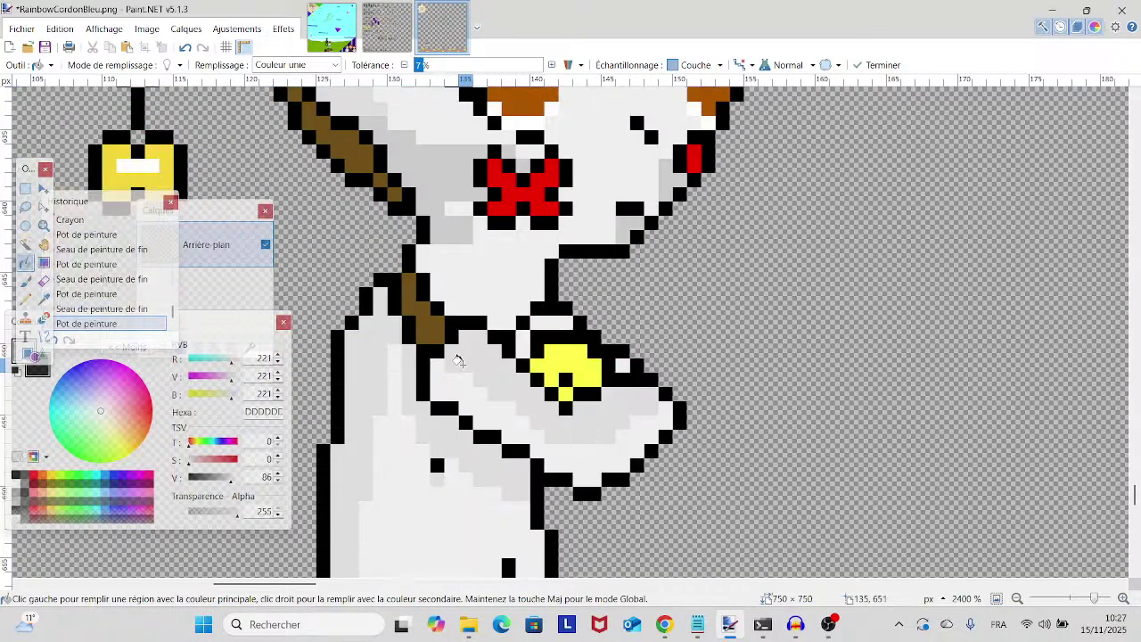
pyautogui.scroll(1, 458, 360)
pyautogui.scroll(-4, 458, 360)
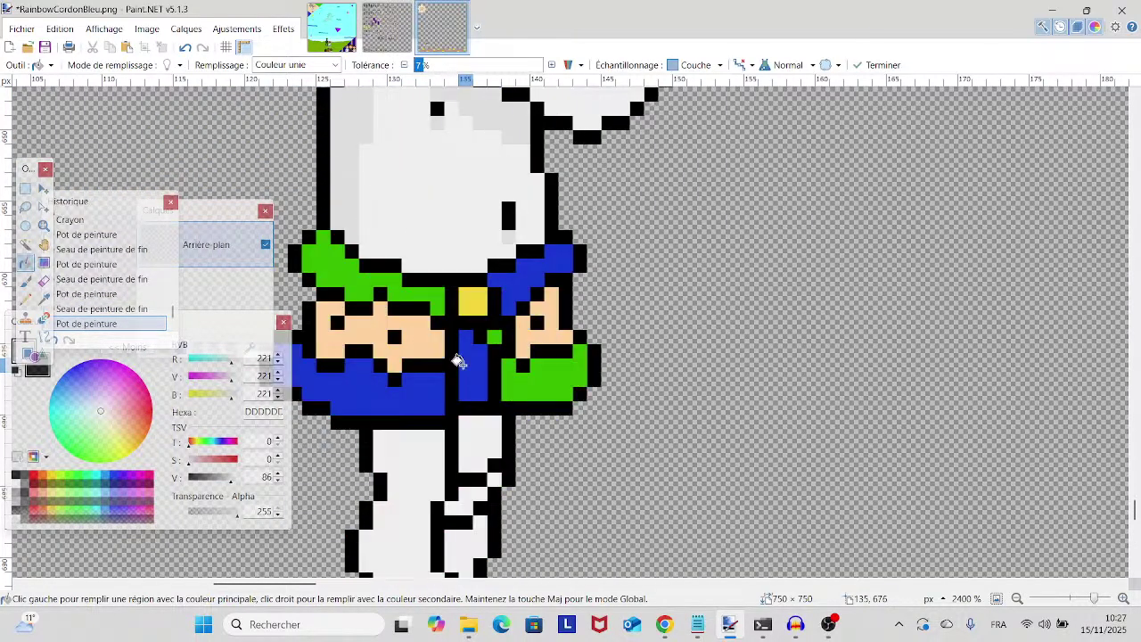
pyautogui.scroll(2, 458, 361)
pyautogui.hscroll(-2, 459, 361)
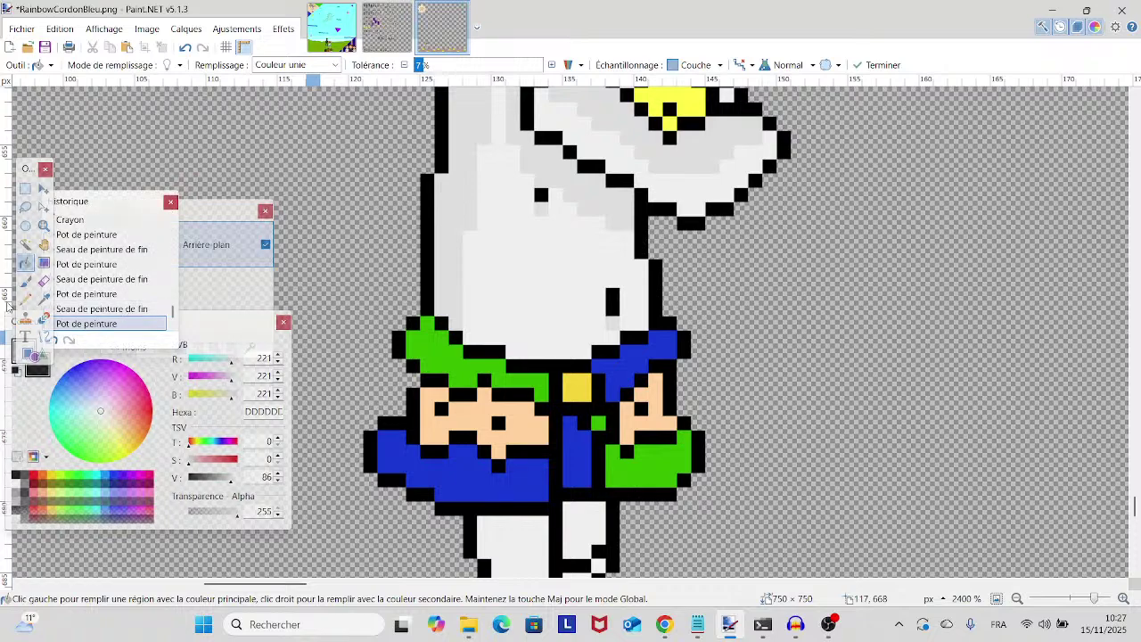
pyautogui.click(26, 302)
pyautogui.scroll(-3, 499, 348)
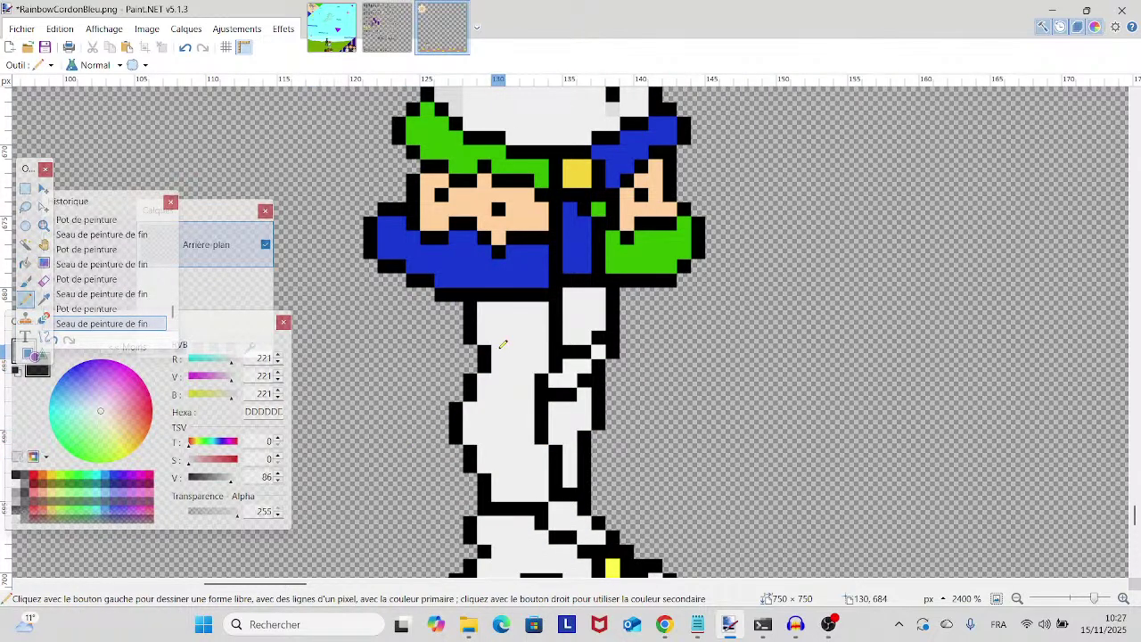
pyautogui.moveTo(500, 347); pyautogui.dragTo(605, 306)
pyautogui.click(596, 318)
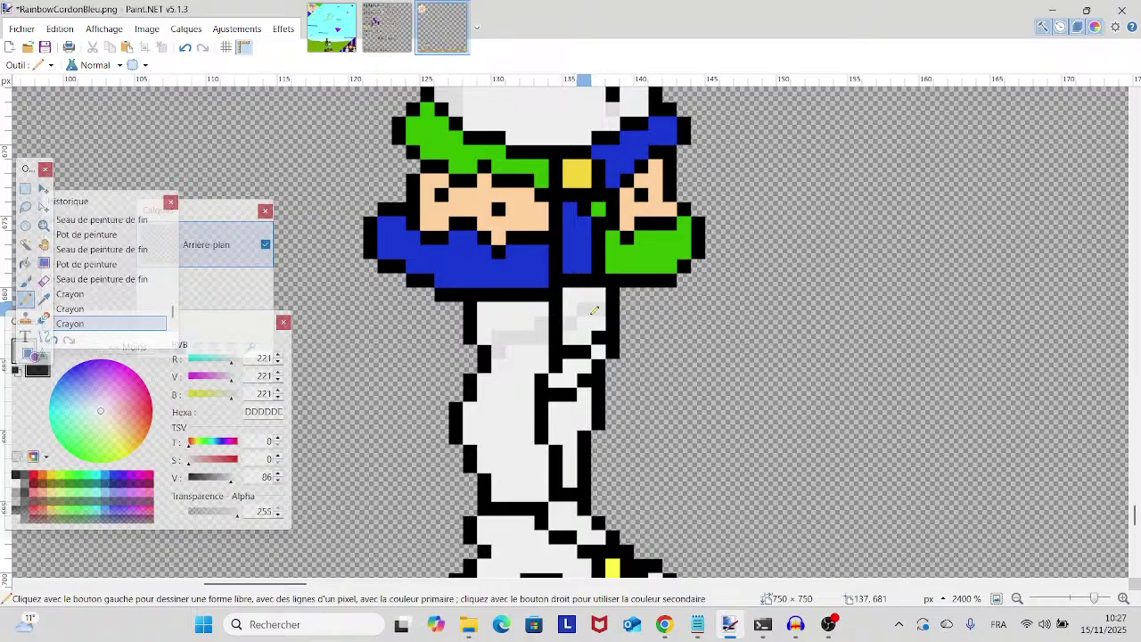
# - Pencil a #DDDDDD shading boundary down the length of the wider leg and add matching shading on the boot
pyautogui.scroll(-3, 510, 223)
pyautogui.moveTo(508, 205)
pyautogui.mouseDown()
pyautogui.moveTo(495, 282)
pyautogui.moveTo(515, 349)
pyautogui.moveTo(484, 384)
pyautogui.moveTo(528, 384)
pyautogui.moveTo(570, 409)
pyautogui.mouseUp()
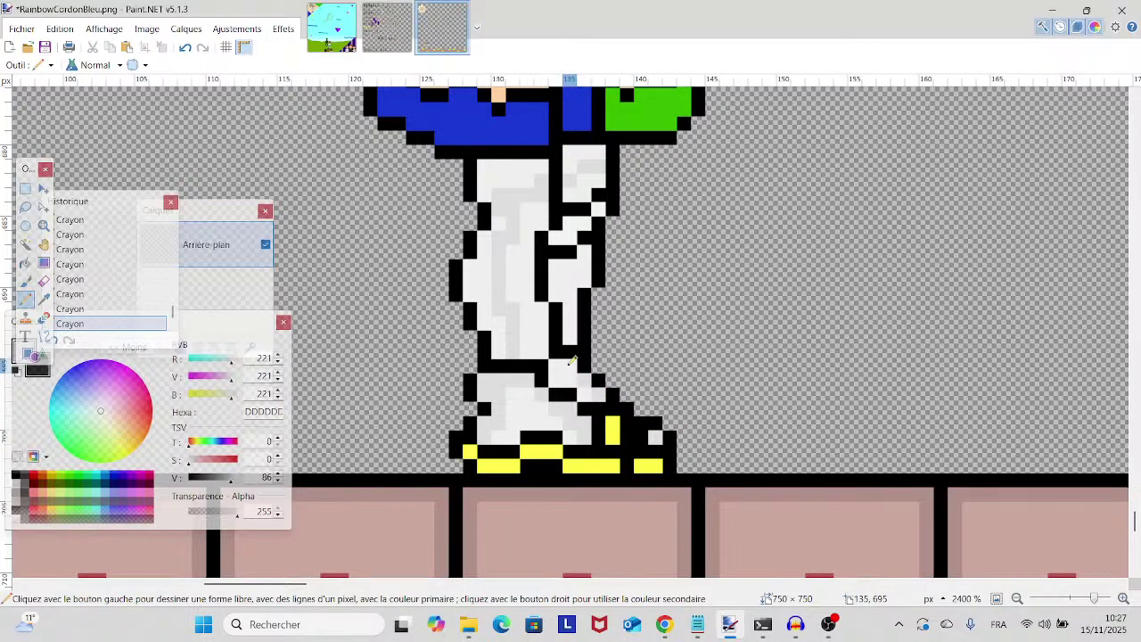
pyautogui.scroll(2, 562, 417)
pyautogui.scroll(-2, 563, 417)
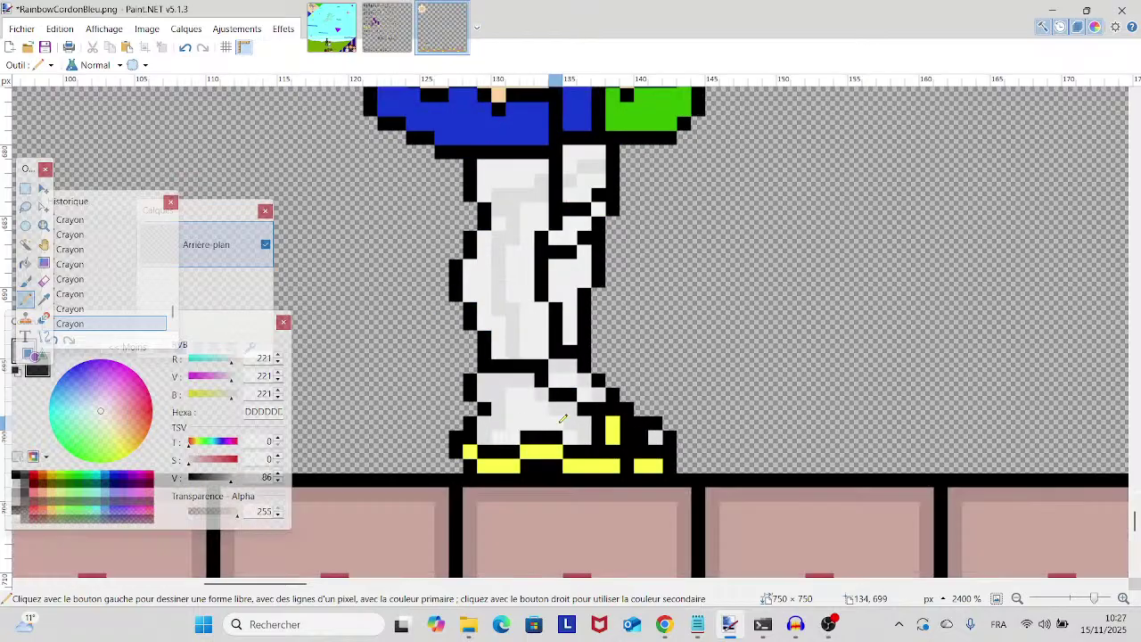
# - Fill the enclosed areas along the outer side of the wider leg with #DDDDDD, from the skirt to the ankle
pyautogui.scroll(2, 563, 417)
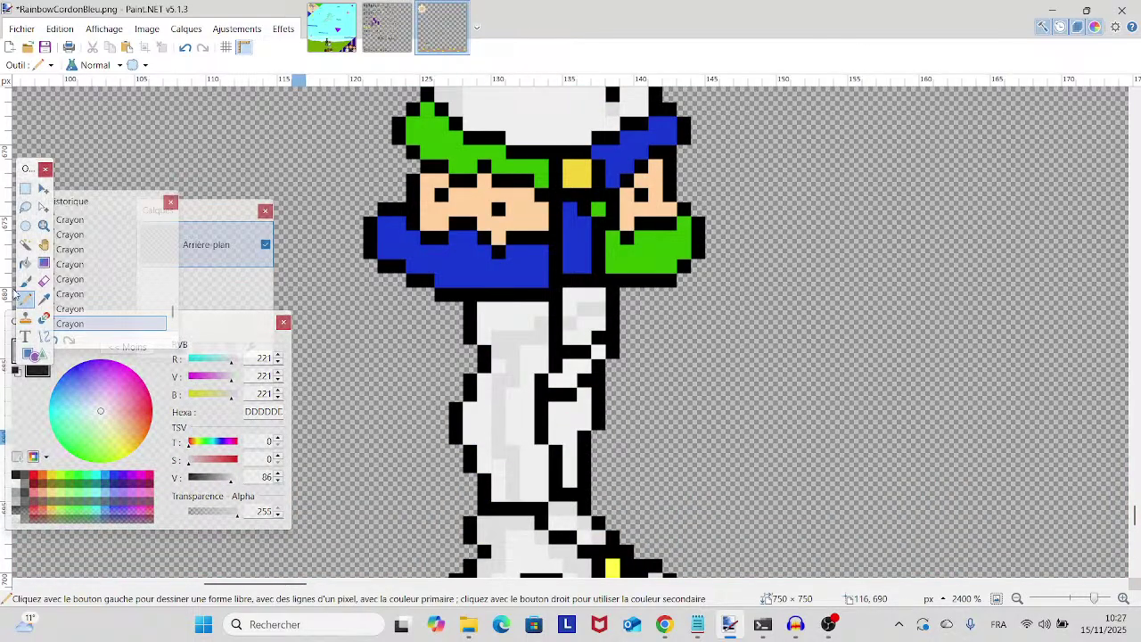
pyautogui.click(25, 319)
pyautogui.click(484, 437)
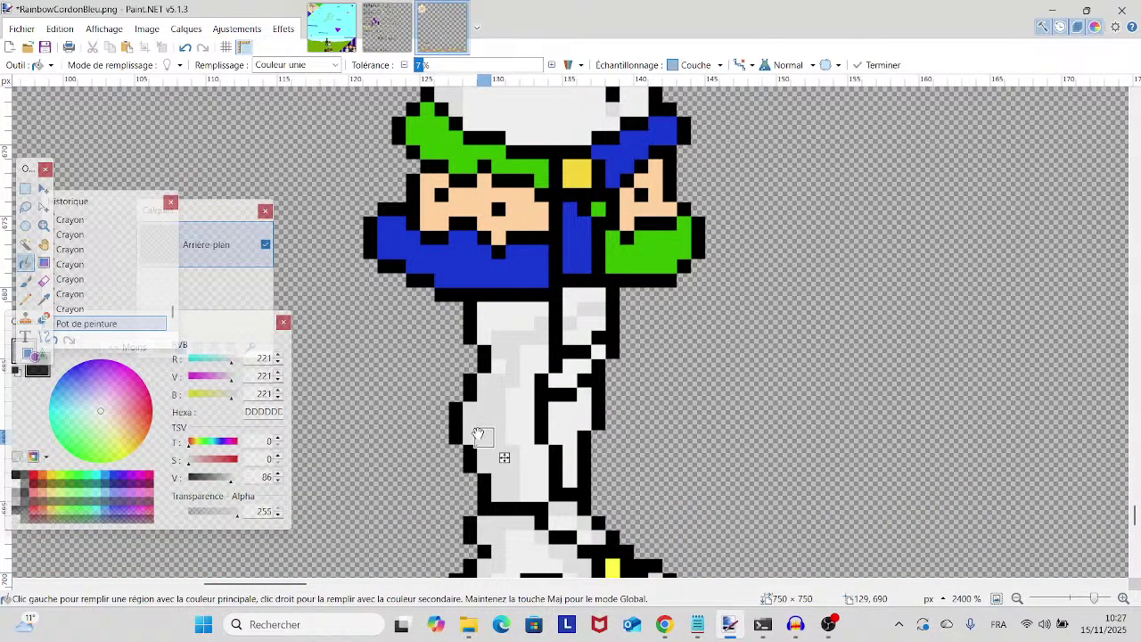
pyautogui.click(484, 358)
pyautogui.click(499, 325)
pyautogui.click(486, 325)
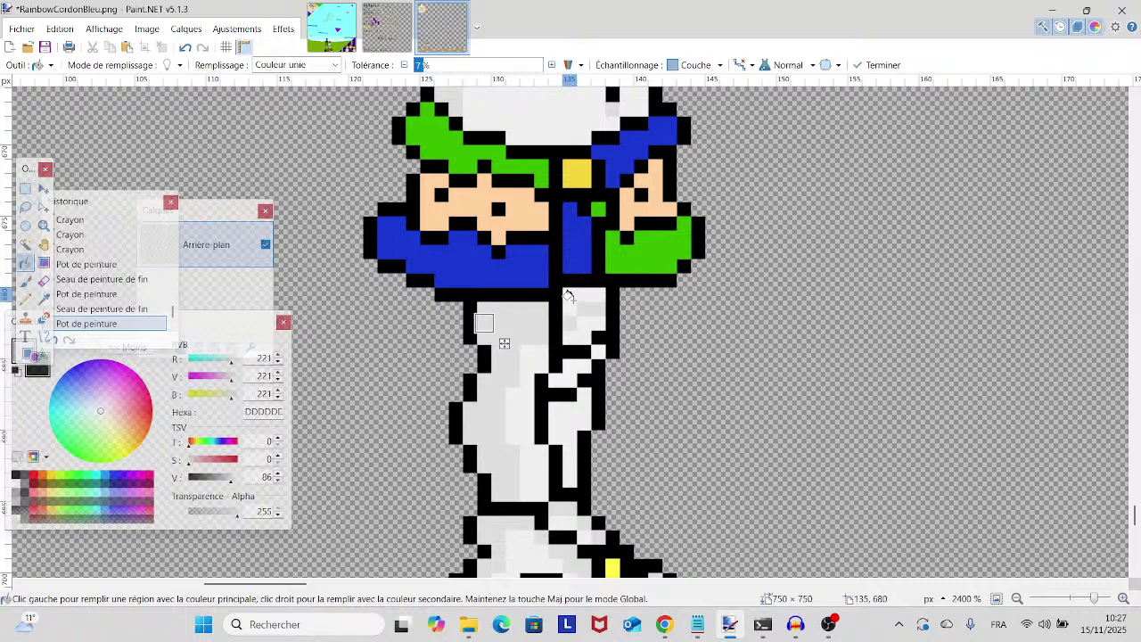
# - Fill the top of the narrower leg with #DDDDDD and pencil the same shading just below its knee
pyautogui.scroll(-2, 539, 319)
pyautogui.scroll(1, 540, 319)
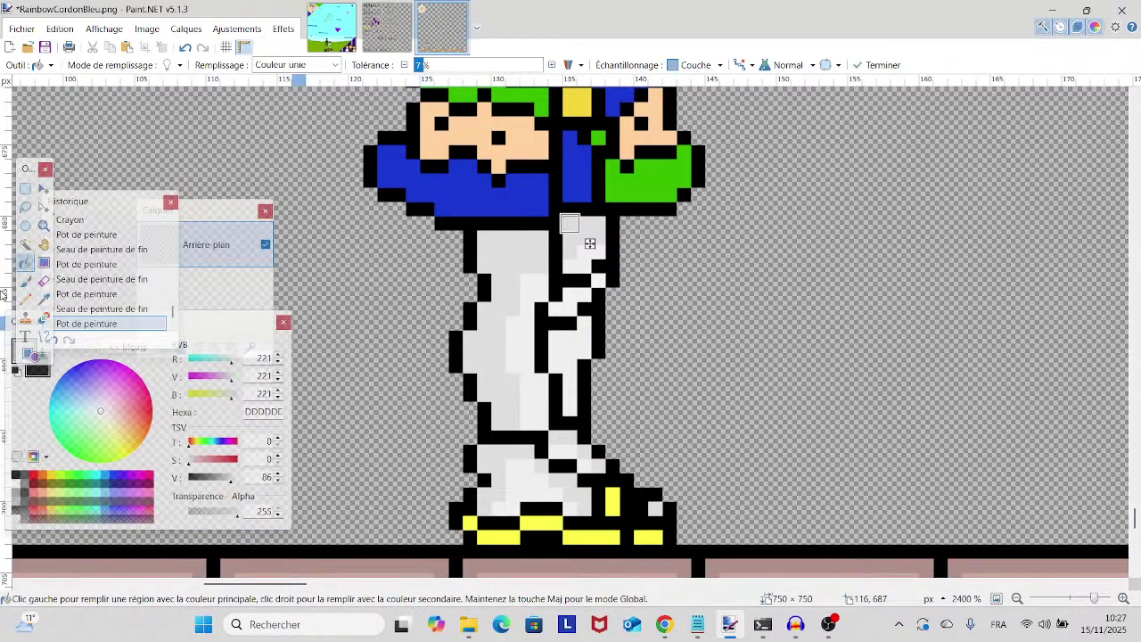
pyautogui.click(21, 301)
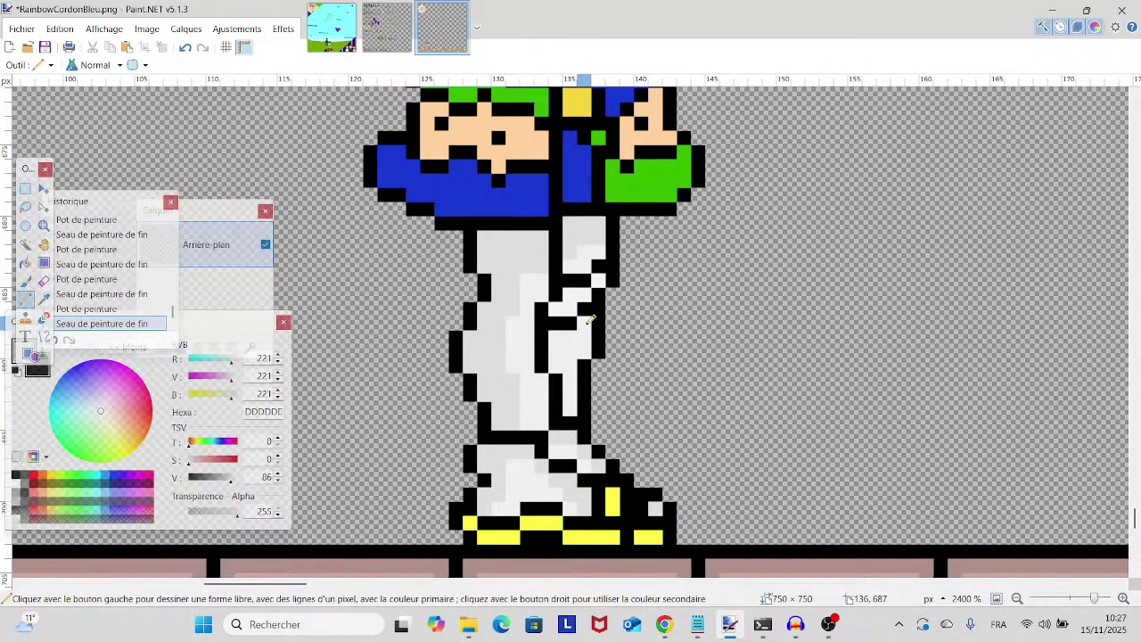
pyautogui.click(563, 337)
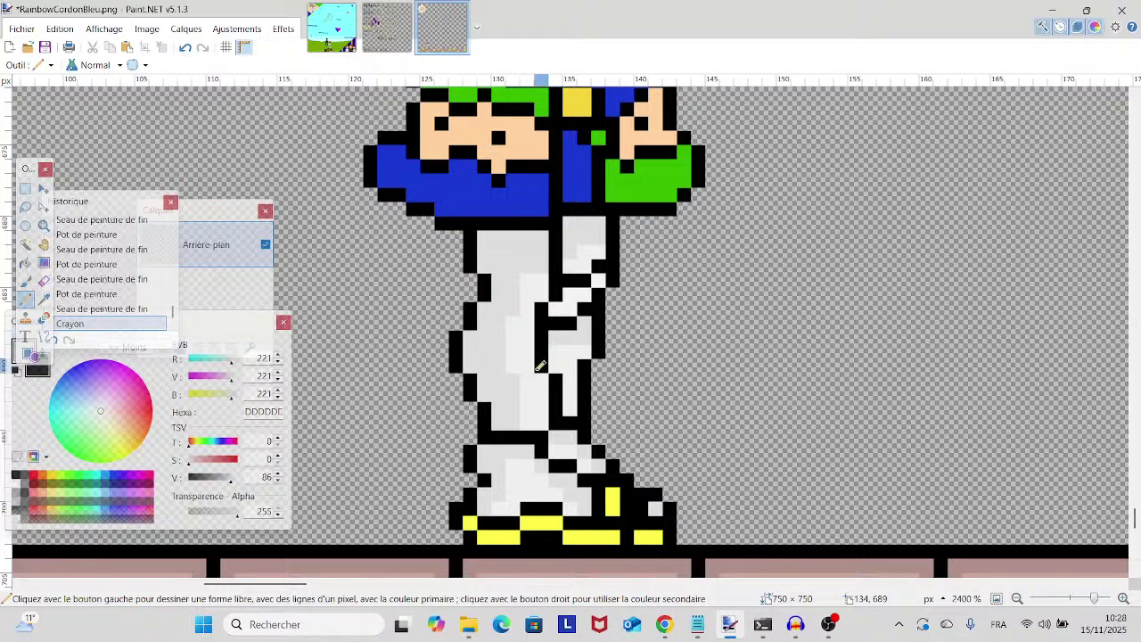
# - Review the jester's shading from the boots up to the hat to find areas still unshaded
pyautogui.scroll(-2, 504, 443)
pyautogui.scroll(2, 503, 443)
pyautogui.scroll(-2, 504, 444)
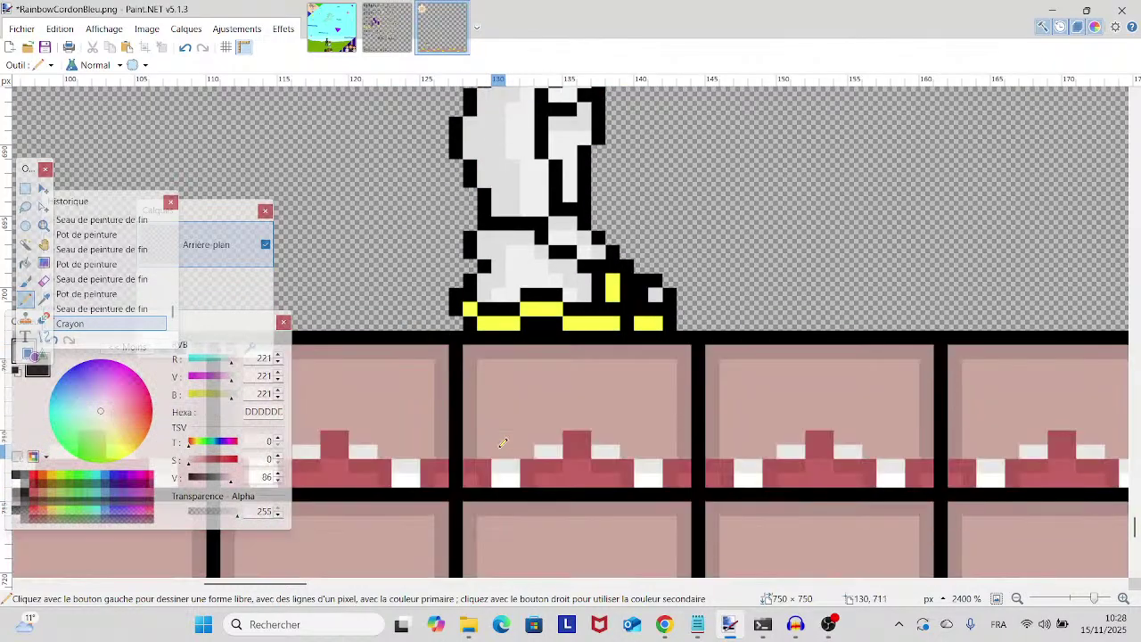
pyautogui.scroll(1, 504, 443)
pyautogui.scroll(-6, 503, 443)
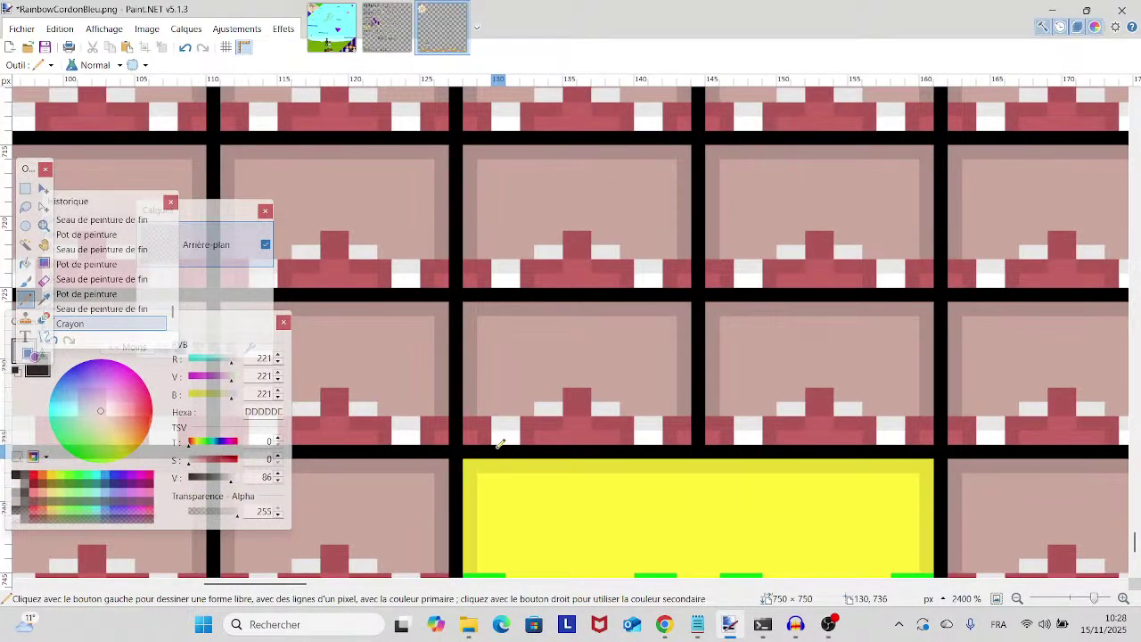
pyautogui.scroll(5, 501, 443)
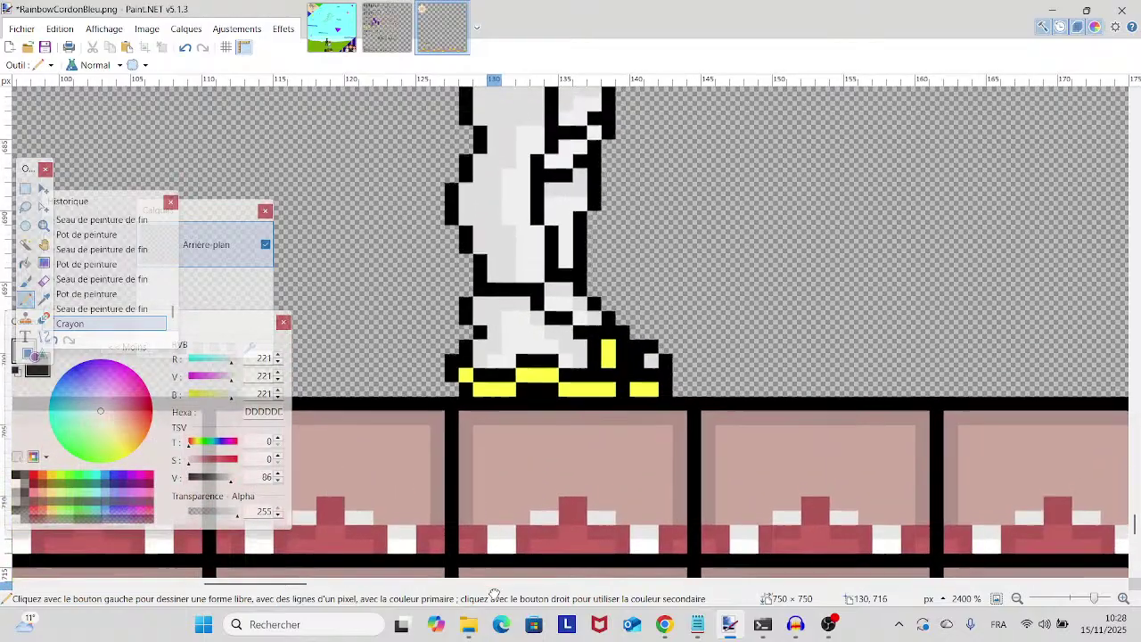
pyautogui.scroll(5, 466, 515)
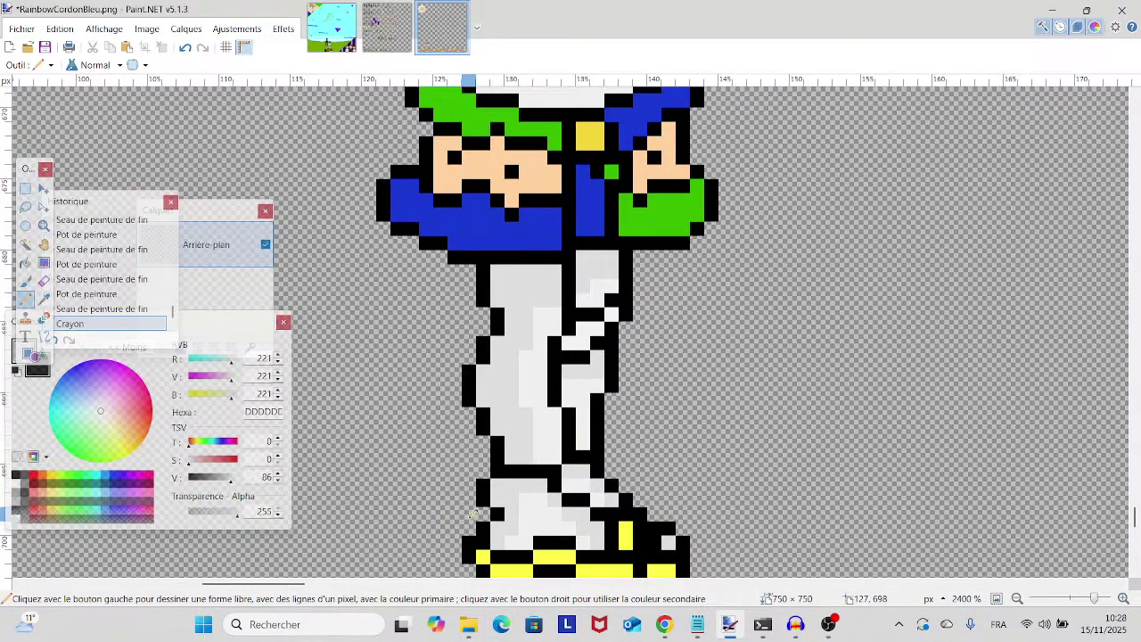
pyautogui.scroll(5, 473, 515)
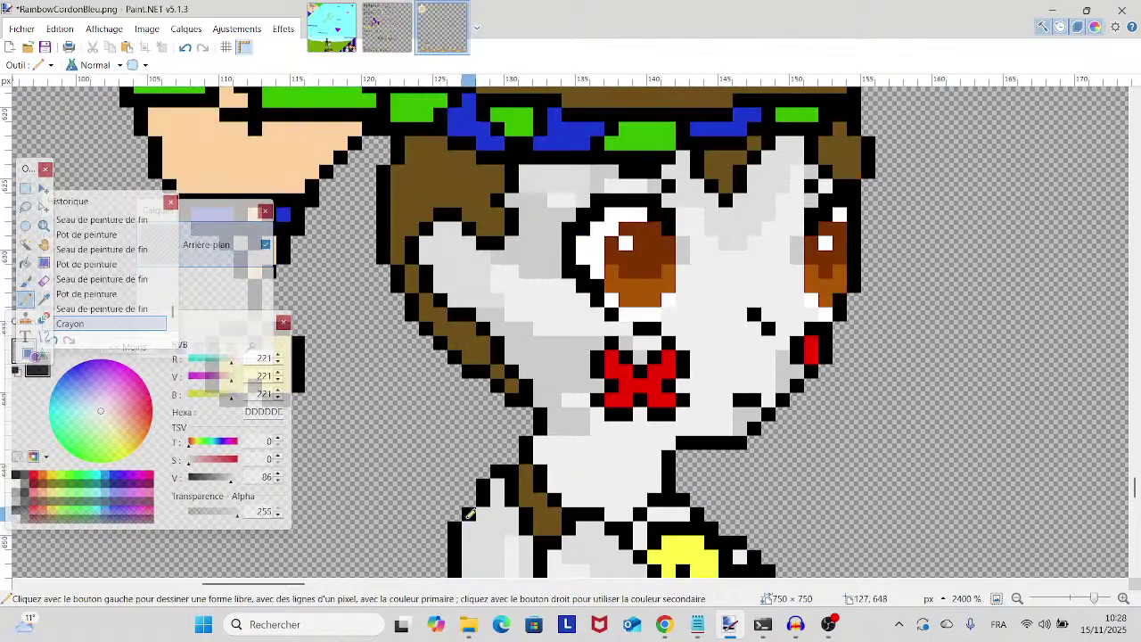
pyautogui.scroll(2, 470, 513)
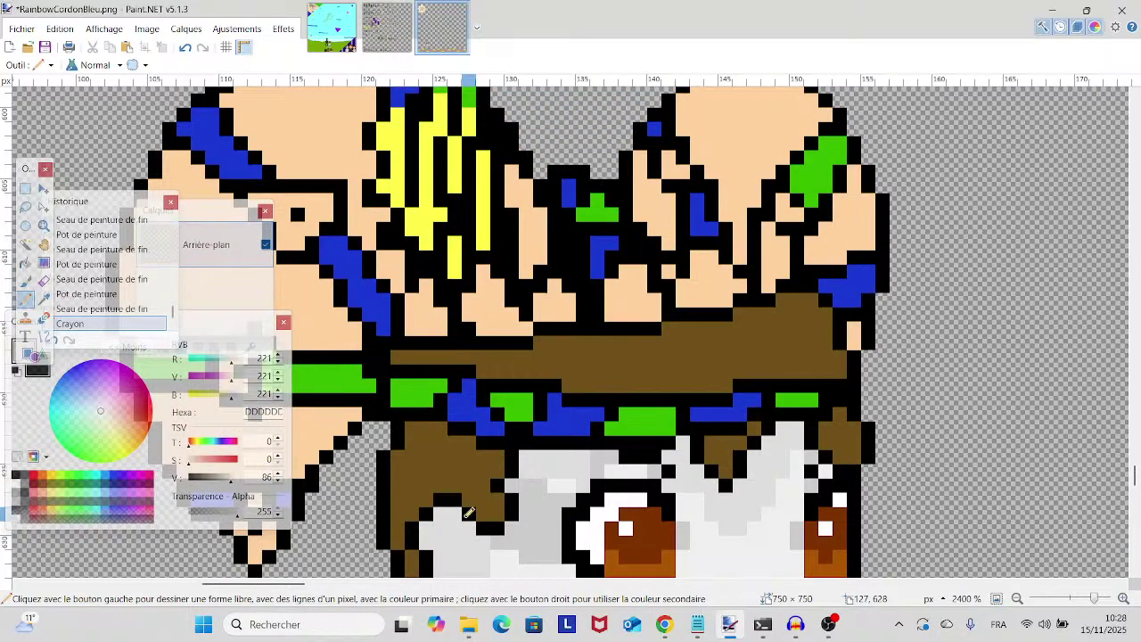
pyautogui.scroll(-4, 469, 514)
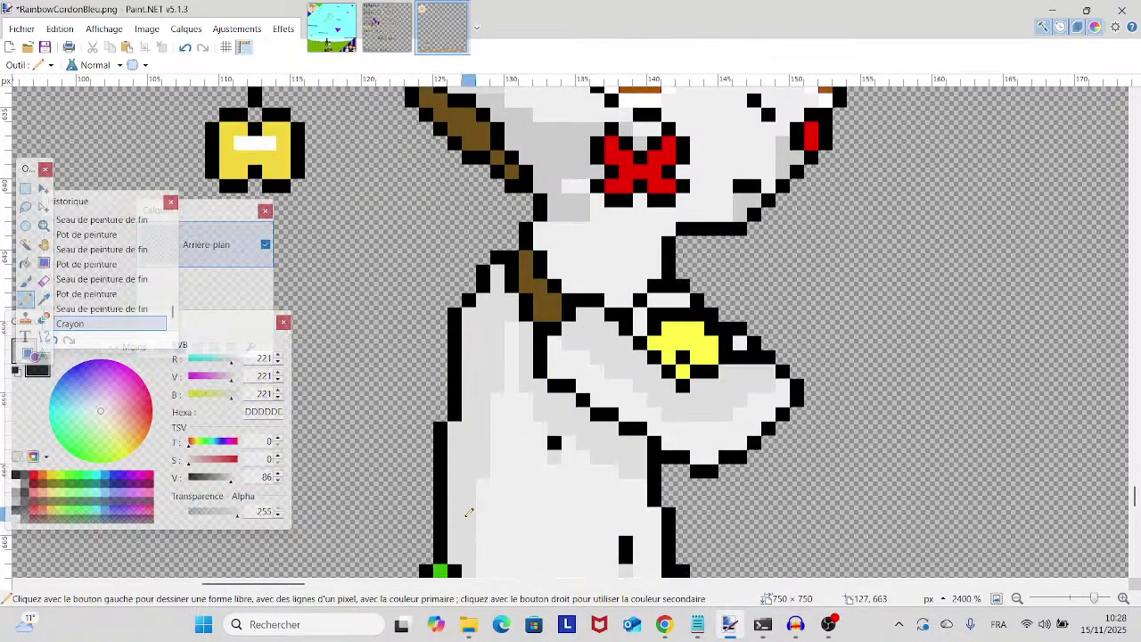
pyautogui.scroll(-2, 469, 513)
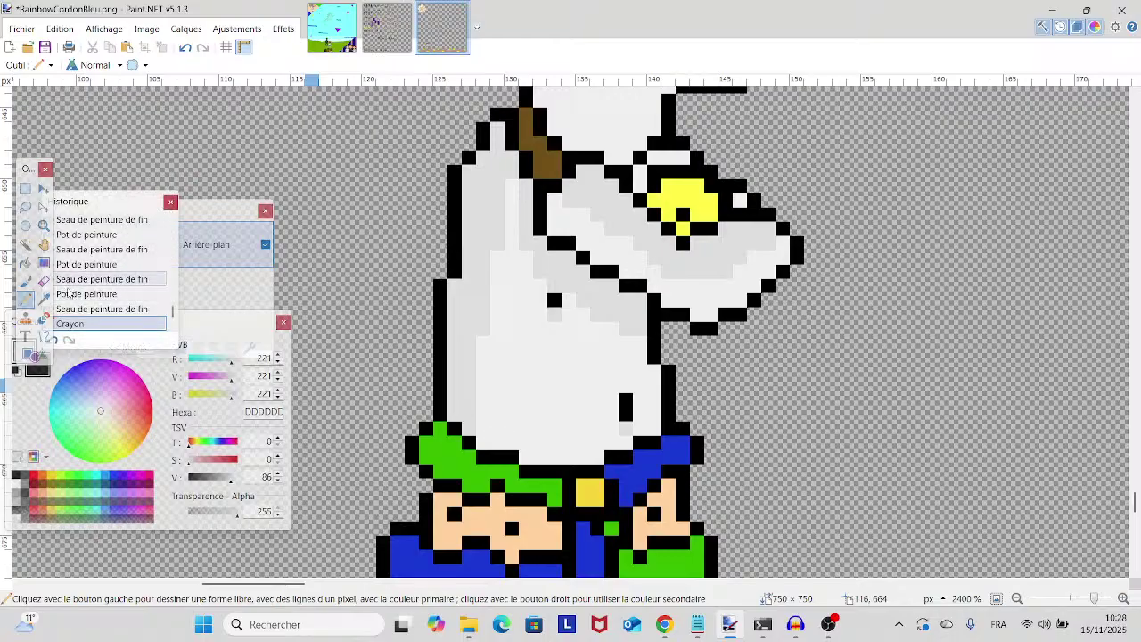
# - Sample the dark brown #5B4114 from the jester's hat brim in Character Sprite Test.png and return to RainbowCordonBleu.png with the Pencil tool
pyautogui.click(43, 298)
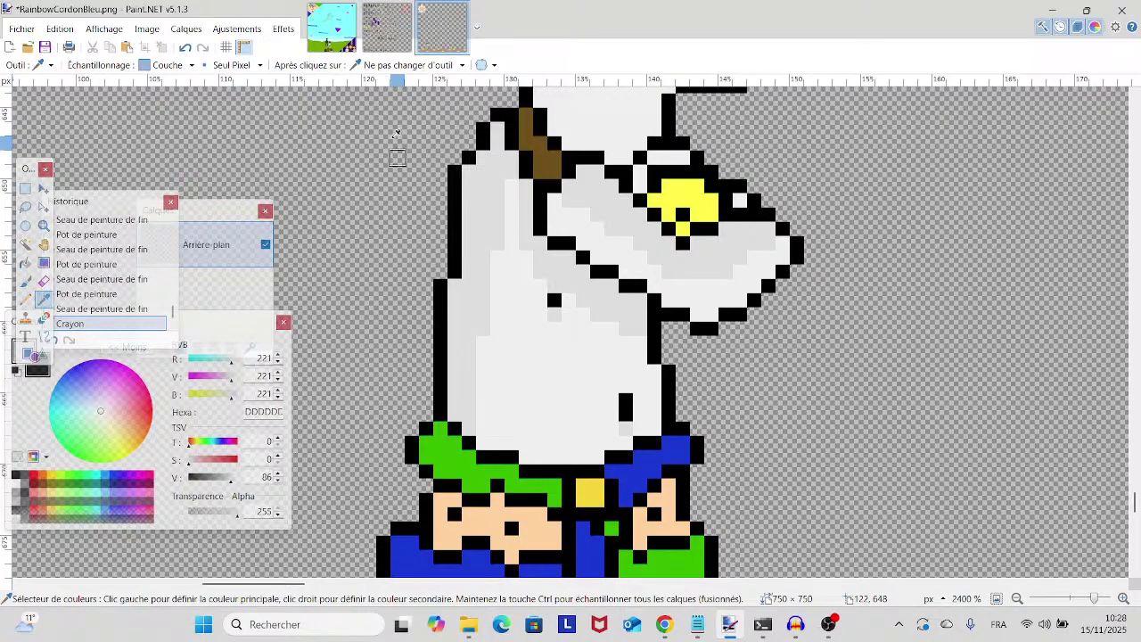
pyautogui.click(386, 27)
pyautogui.scroll(2, 389, 174)
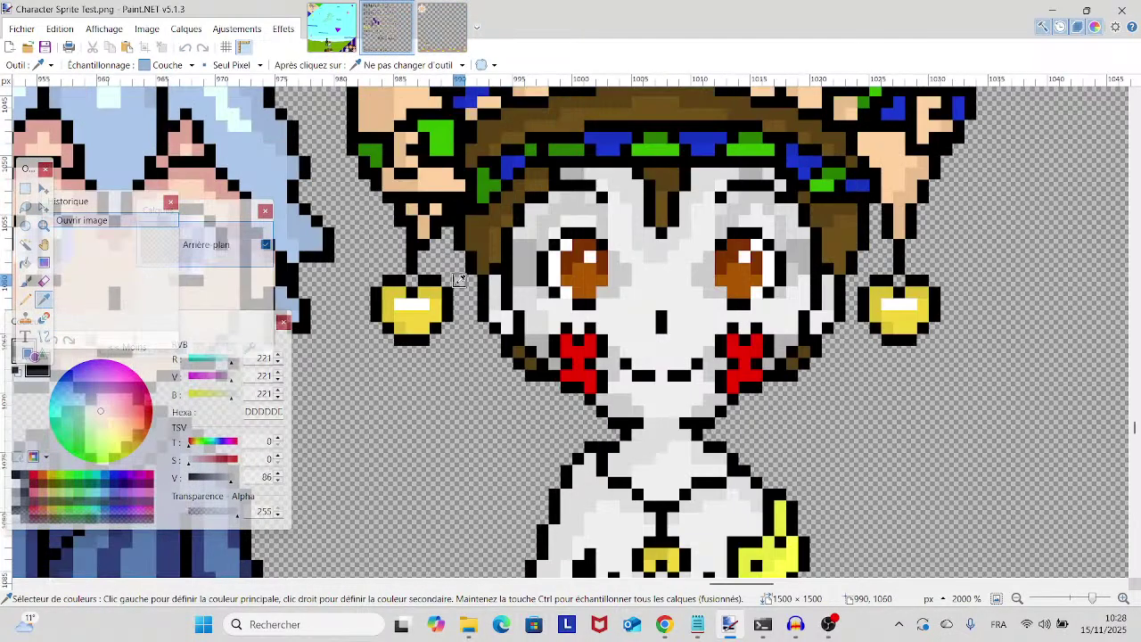
pyautogui.scroll(1, 535, 338)
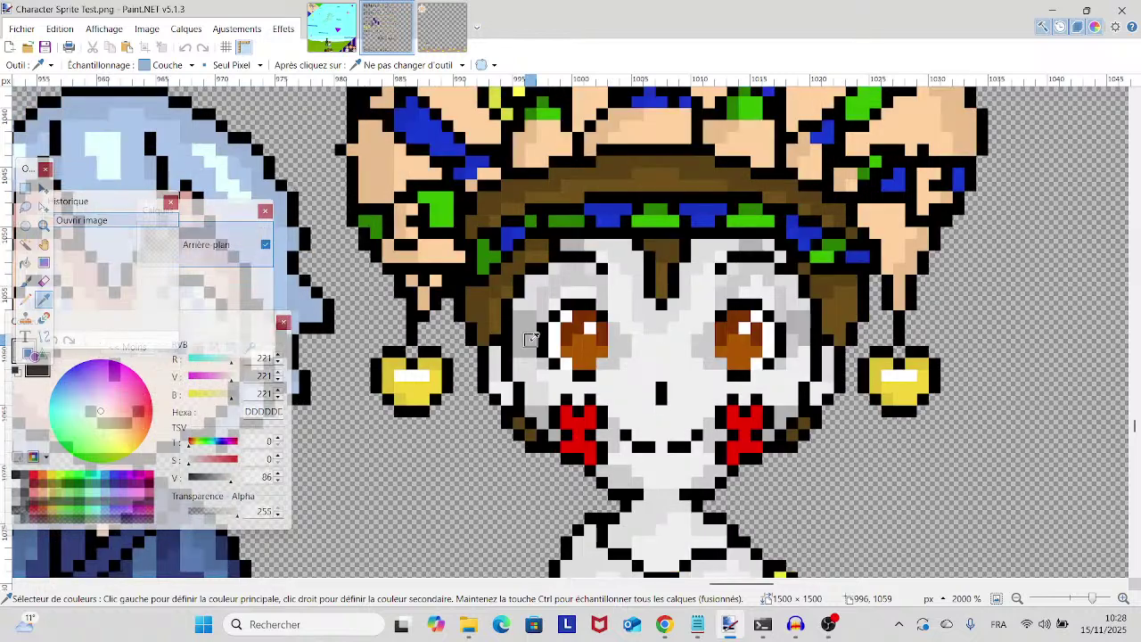
pyautogui.click(475, 194)
pyautogui.press('p')
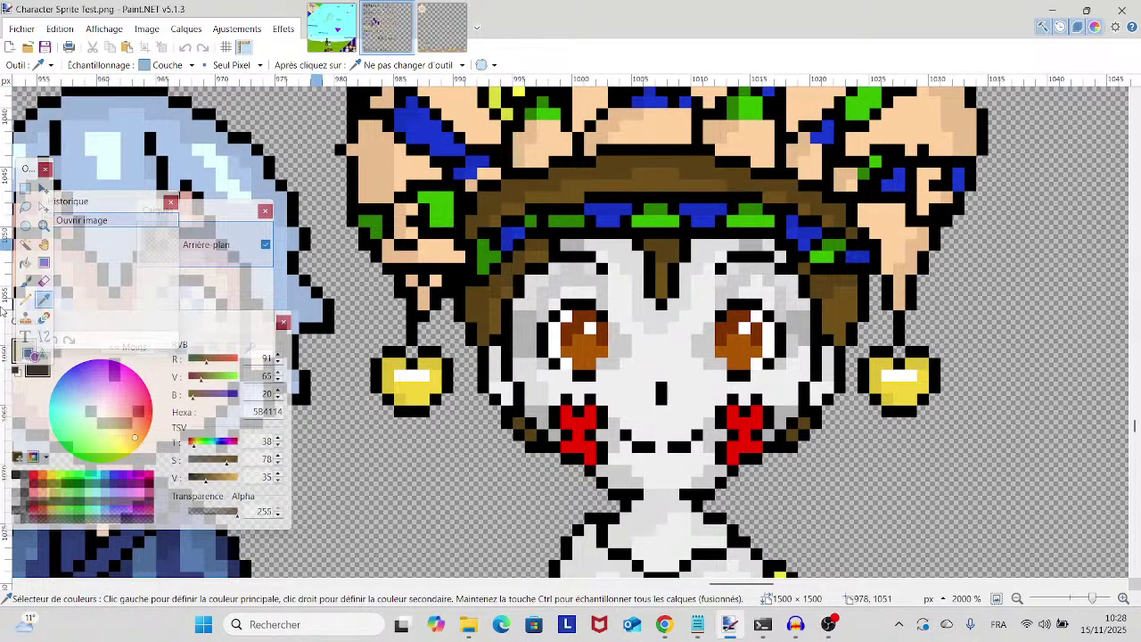
pyautogui.click(442, 27)
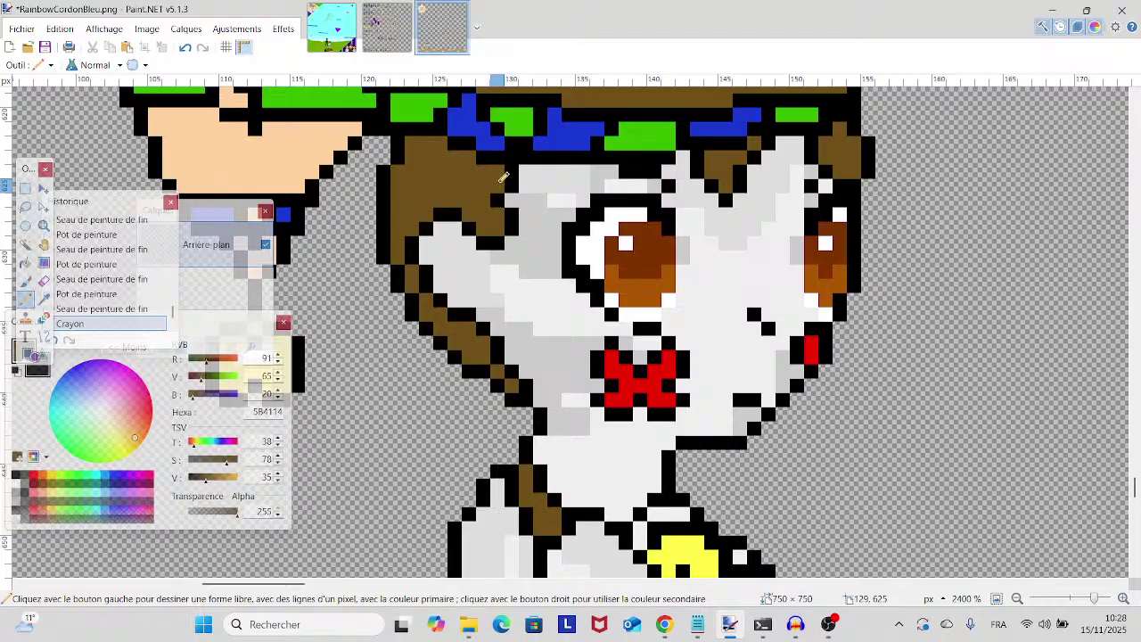
# - Pencil #5B4114 shading over the upper back part of the hair, from the headband down beside the ear
pyautogui.moveTo(504, 177)
pyautogui.mouseDown()
pyautogui.moveTo(431, 191)
pyautogui.moveTo(400, 230)
pyautogui.moveTo(447, 193)
pyautogui.moveTo(399, 259)
pyautogui.mouseUp()
pyautogui.click(406, 224)
pyautogui.click(406, 234)
pyautogui.moveTo(424, 200)
pyautogui.mouseDown()
pyautogui.moveTo(407, 172)
pyautogui.moveTo(415, 189)
pyautogui.moveTo(492, 172)
pyautogui.moveTo(436, 179)
pyautogui.moveTo(426, 138)
pyautogui.mouseUp()
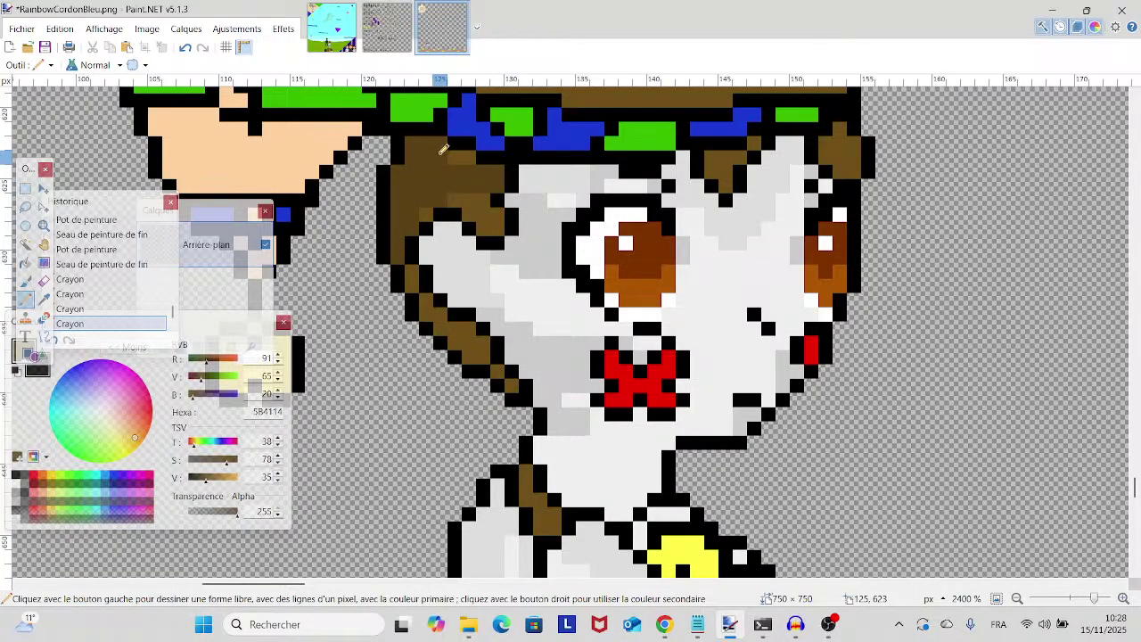
pyautogui.click(466, 153)
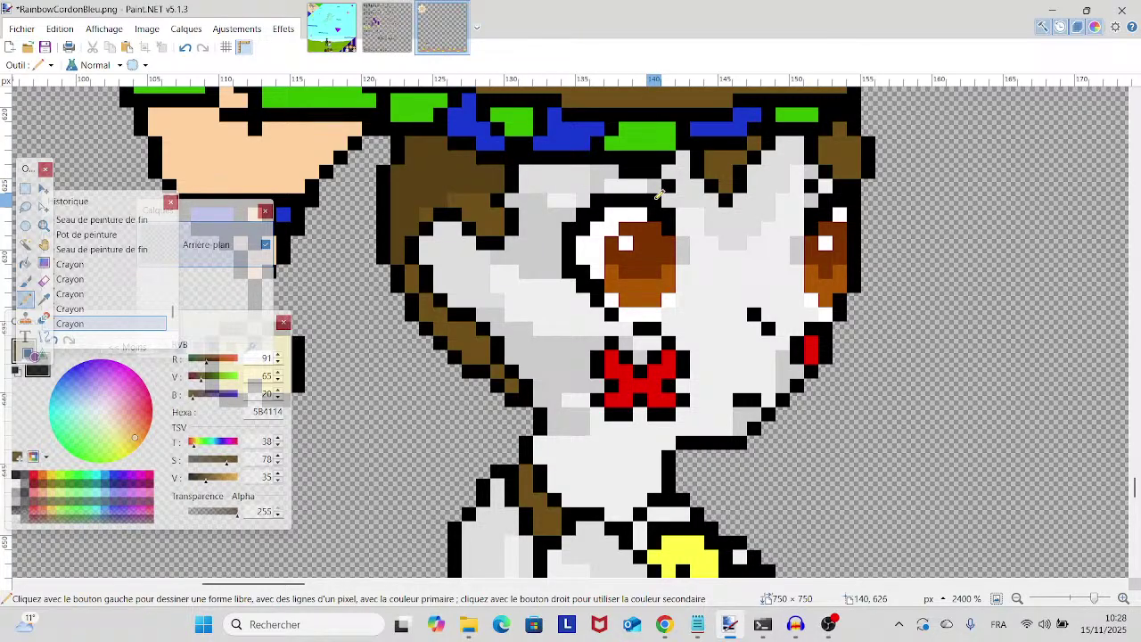
# - Pencil #5B4114 shading along the thin hair strand running from behind the ear down to the jaw
pyautogui.click(417, 272)
pyautogui.moveTo(425, 295); pyautogui.dragTo(437, 310)
pyautogui.click(442, 314)
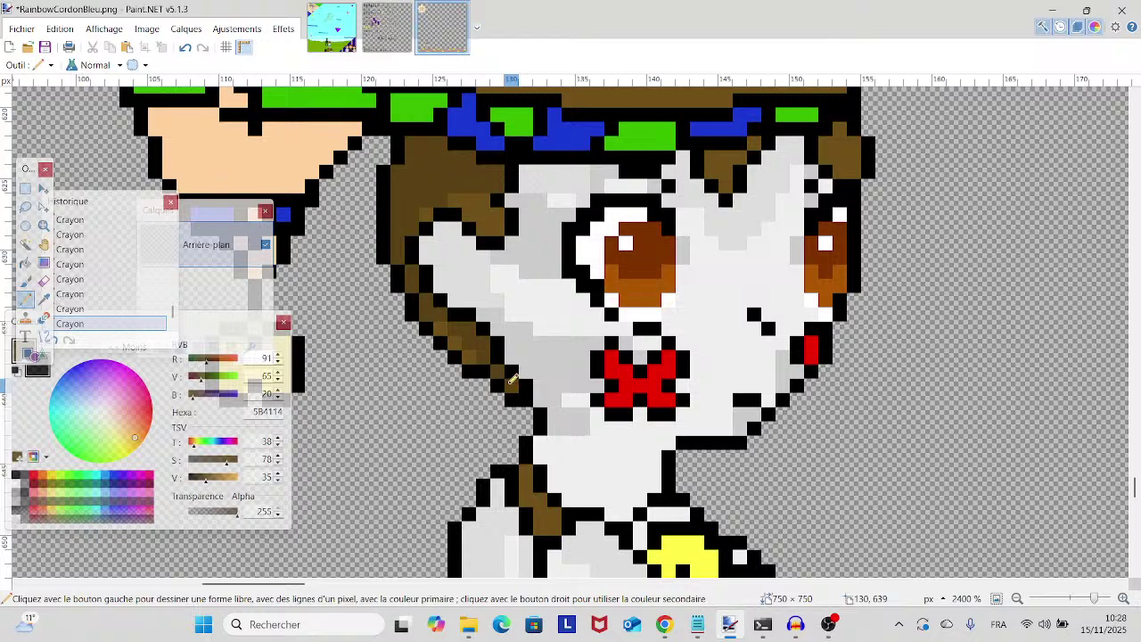
# - Pencil #5B4114 shading on the upper part of the central forehead lock and on the hair tuft at the far side of the face
pyautogui.scroll(3, 513, 379)
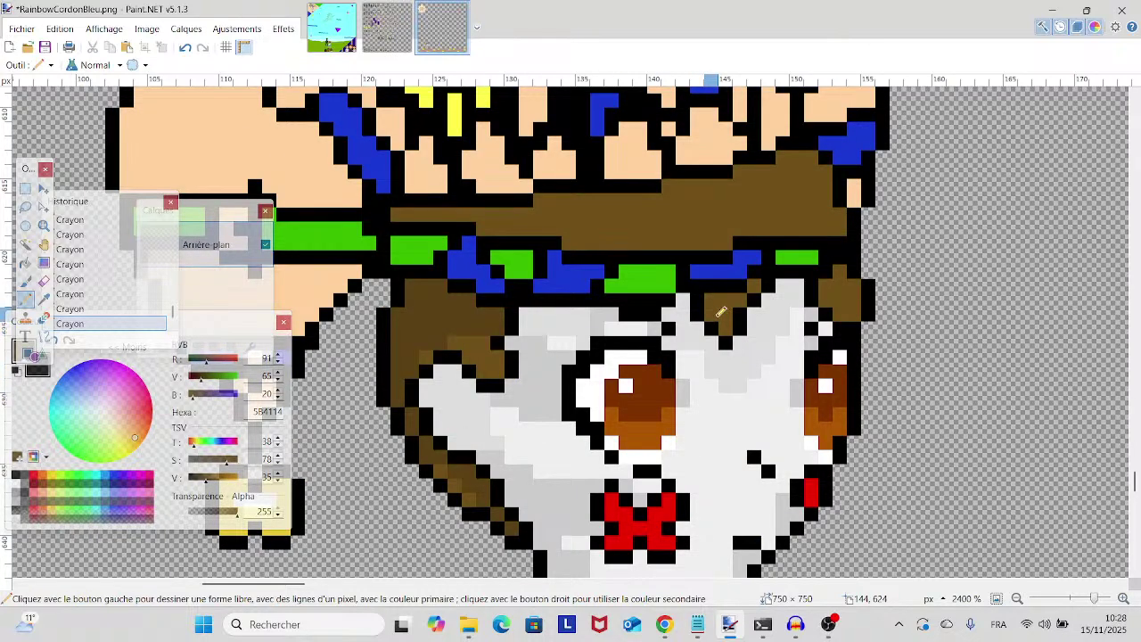
pyautogui.click(729, 310)
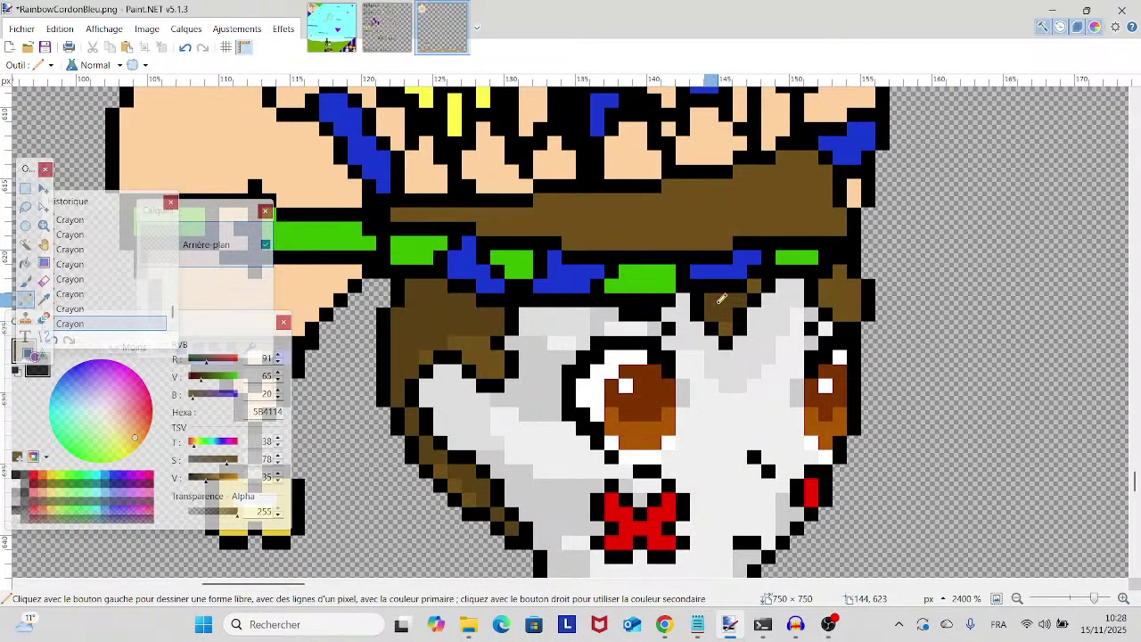
pyautogui.moveTo(826, 296); pyautogui.dragTo(843, 296)
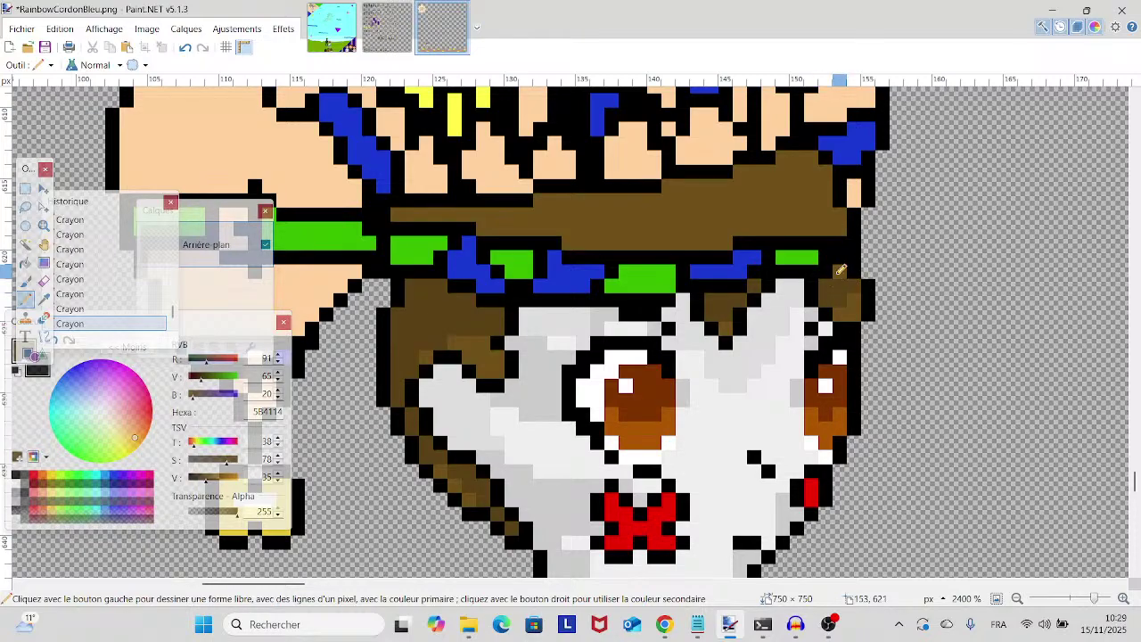
# - Pencil a #5B4114 shading boundary along the brown hat brim, from its narrow end up toward the wide end
pyautogui.moveTo(725, 343); pyautogui.dragTo(669, 396)
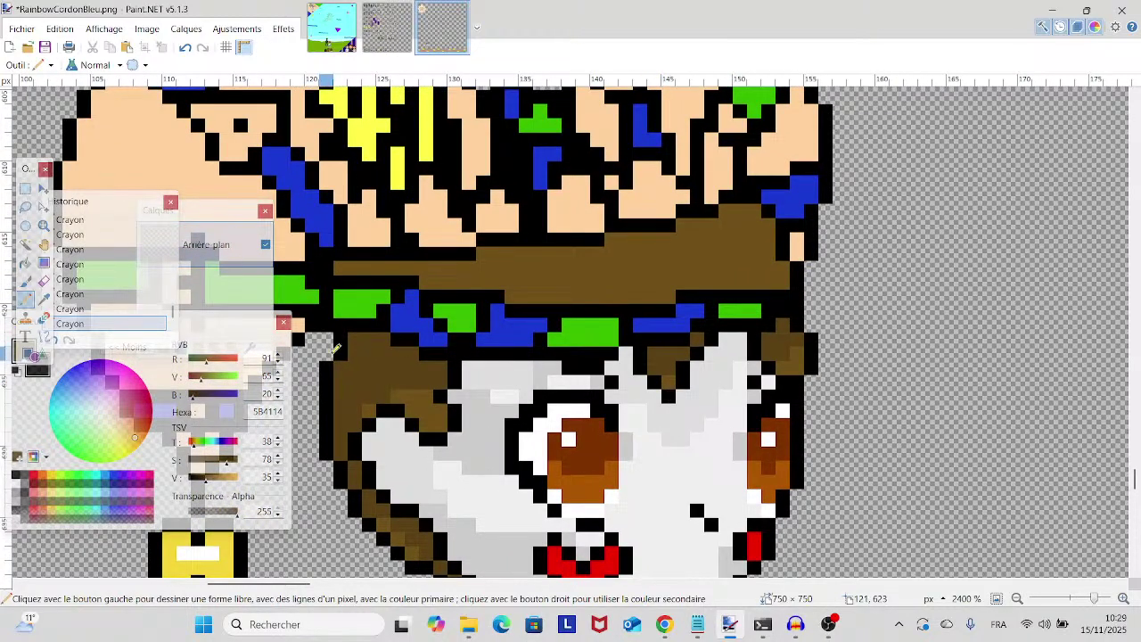
pyautogui.moveTo(363, 264); pyautogui.dragTo(415, 262)
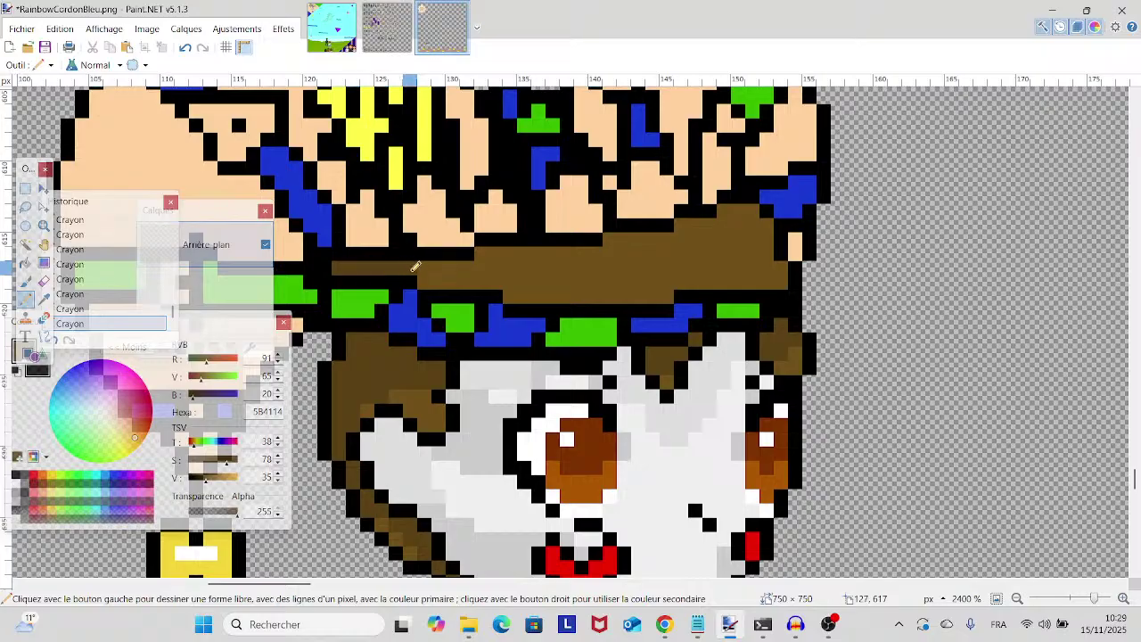
pyautogui.moveTo(523, 288); pyautogui.dragTo(770, 228)
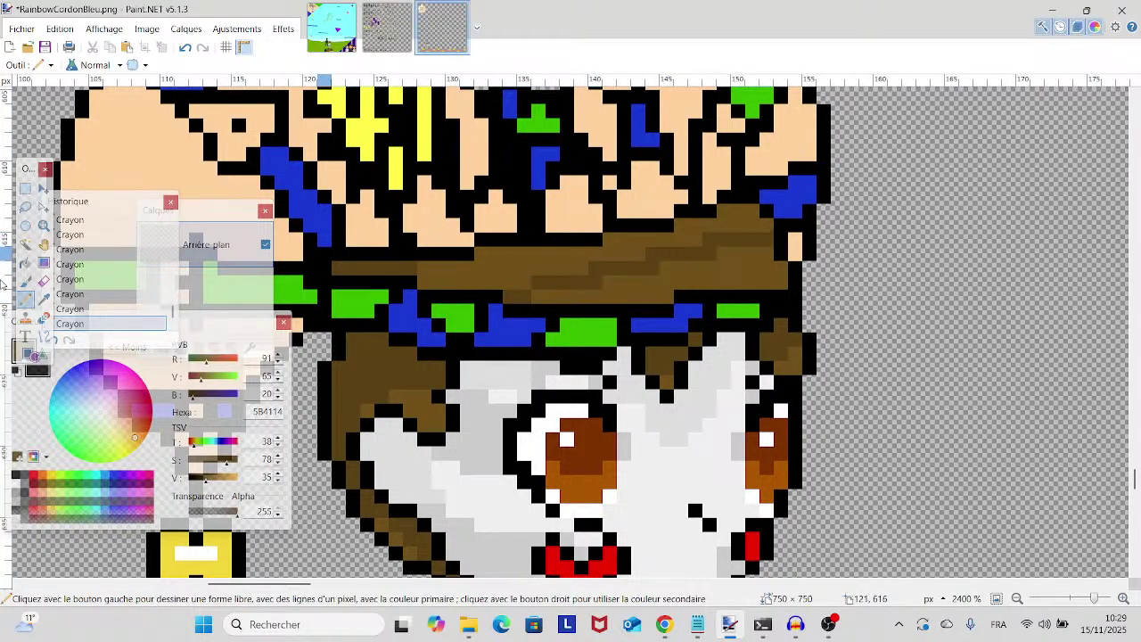
# - Bucket-fill the area marked off by the shading boundary on the brown hat brim with #5B4114
pyautogui.click(25, 262)
pyautogui.click(487, 288)
pyautogui.moveTo(467, 268)
pyautogui.mouseDown()
pyautogui.moveTo(467, 84)
pyautogui.moveTo(468, 125)
pyautogui.mouseUp()
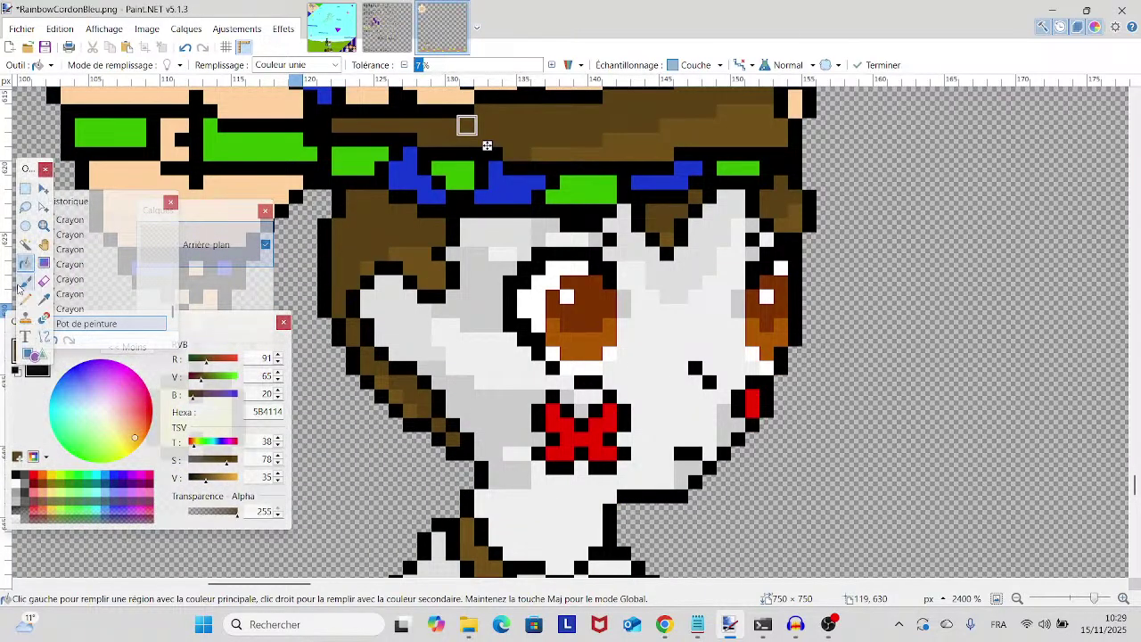
pyautogui.press('p')
pyautogui.scroll(2, 428, 241)
pyautogui.scroll(-4, 385, 362)
pyautogui.scroll(3, 384, 363)
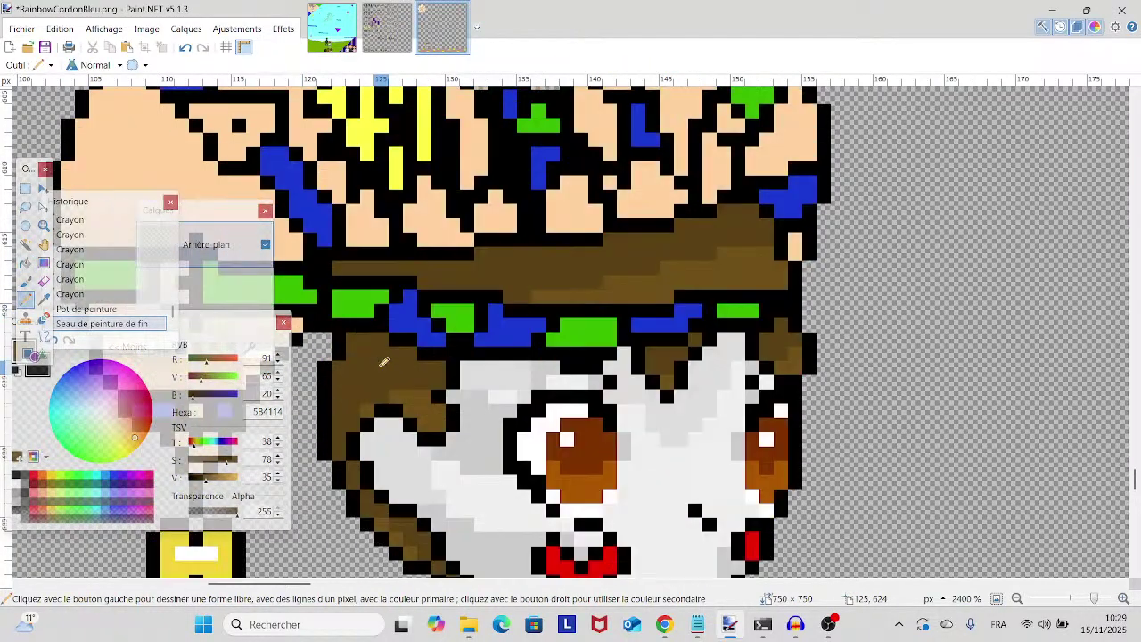
pyautogui.scroll(-4, 384, 363)
pyautogui.scroll(-5, 384, 362)
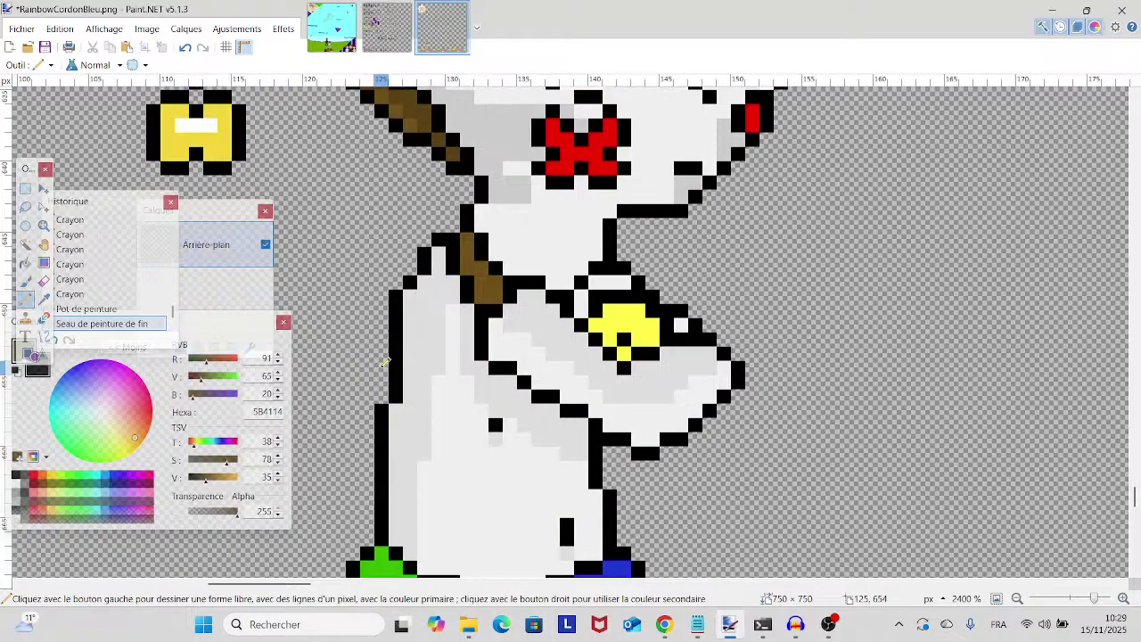
pyautogui.scroll(2, 384, 363)
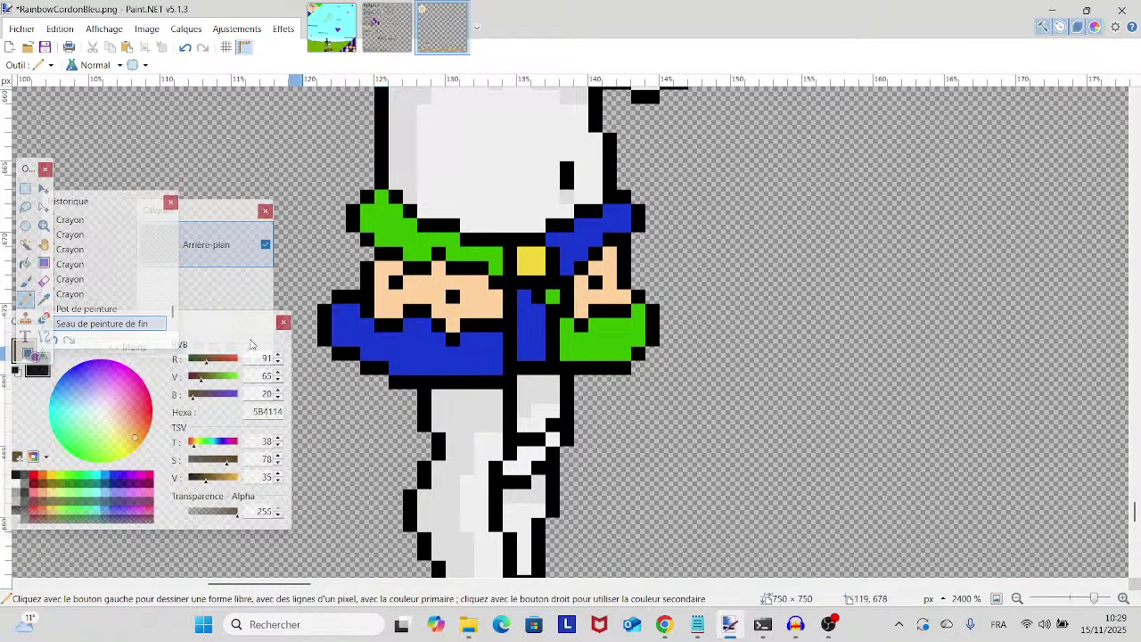
# - Sample dark green #277C00 from the headband in Character Sprite Test.png and pencil it over most of the green waistband in RainbowCordonBleu.png
pyautogui.click(43, 299)
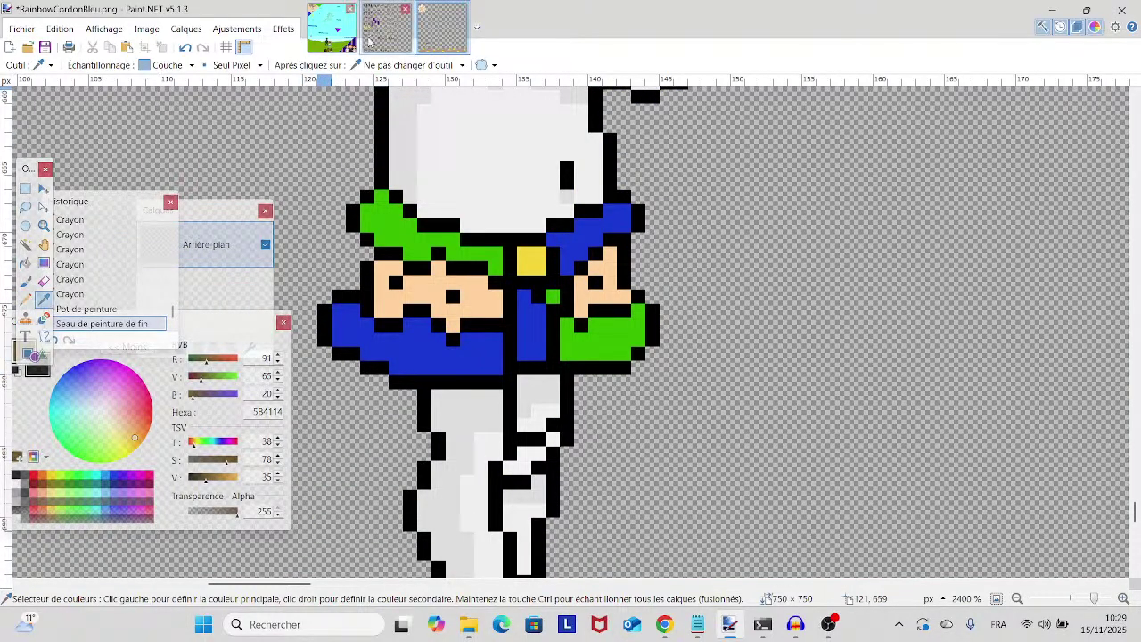
pyautogui.click(386, 27)
pyautogui.click(568, 223)
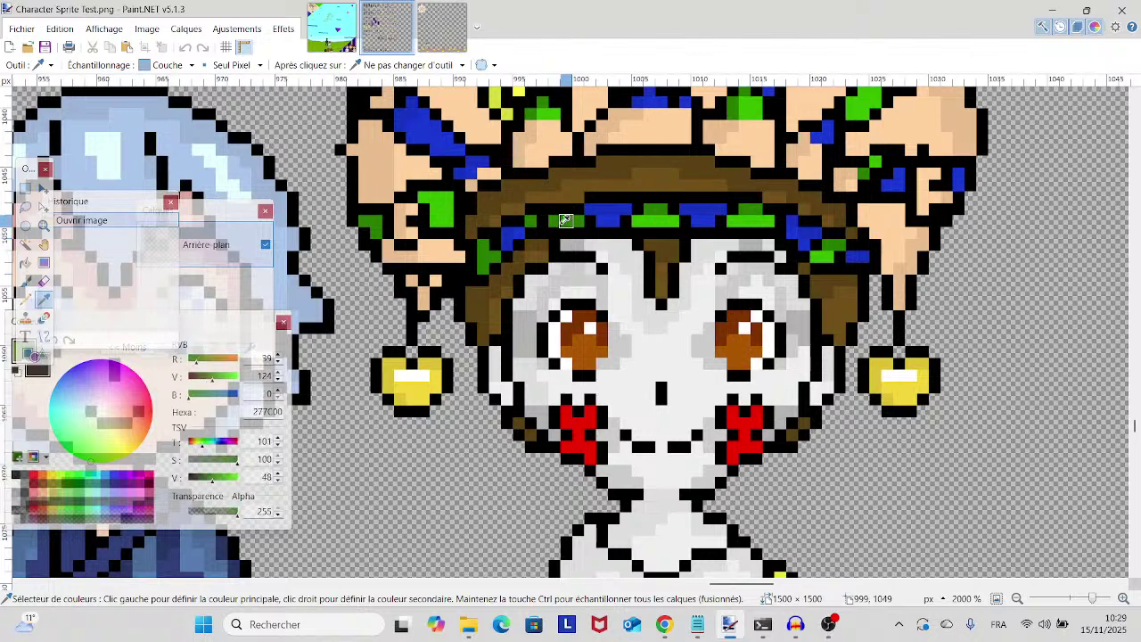
pyautogui.click(25, 299)
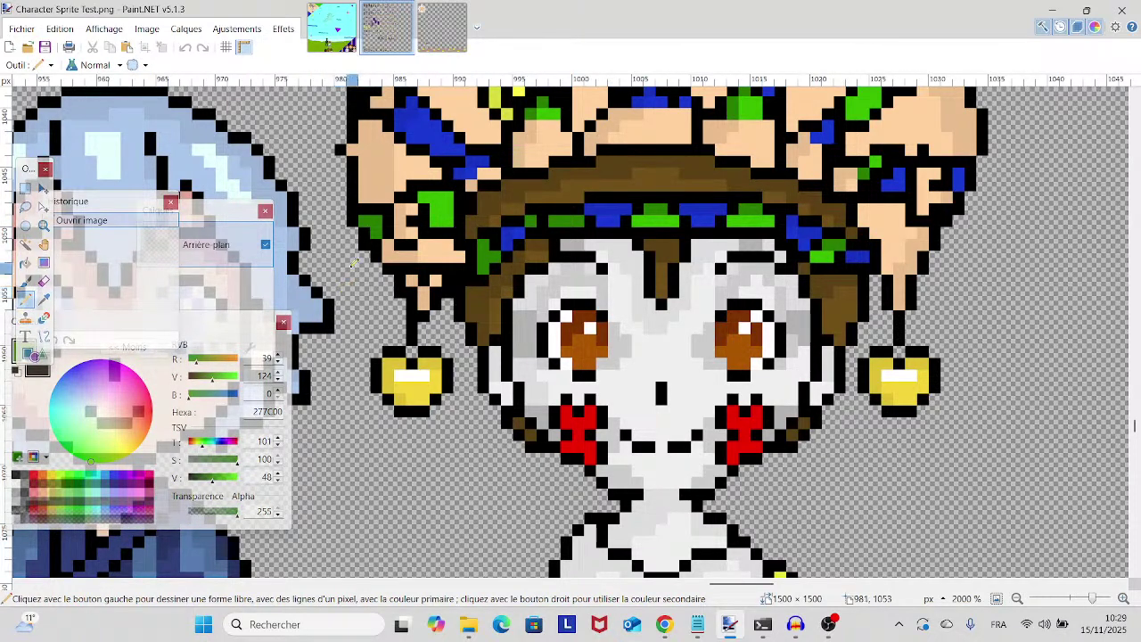
pyautogui.click(442, 27)
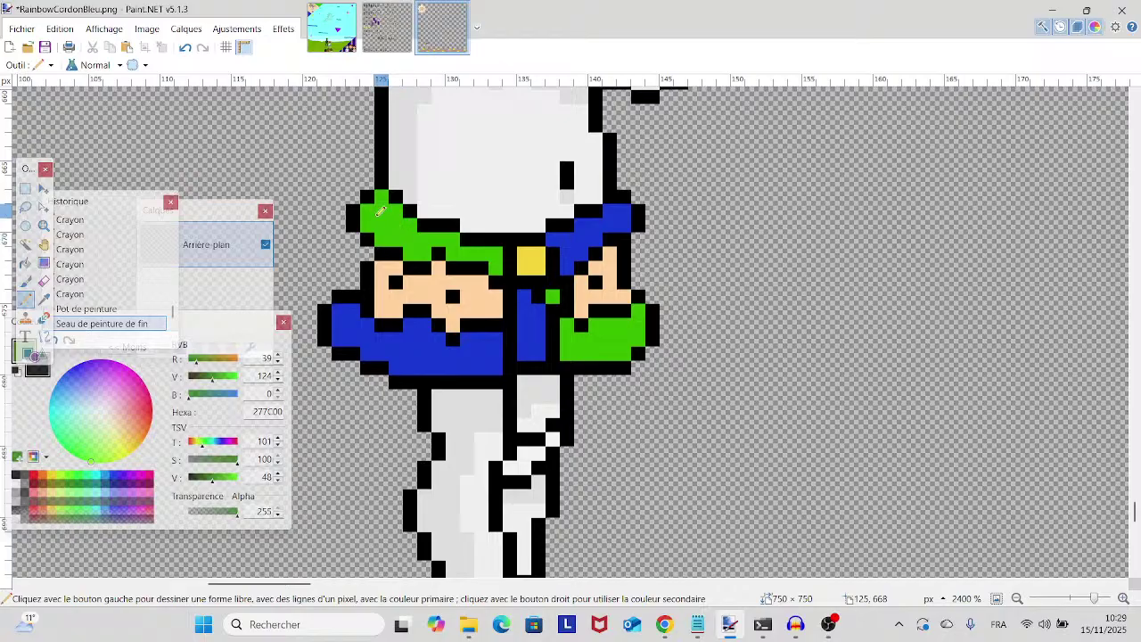
pyautogui.moveTo(374, 211); pyautogui.dragTo(498, 257)
pyautogui.click(392, 225)
pyautogui.click(380, 223)
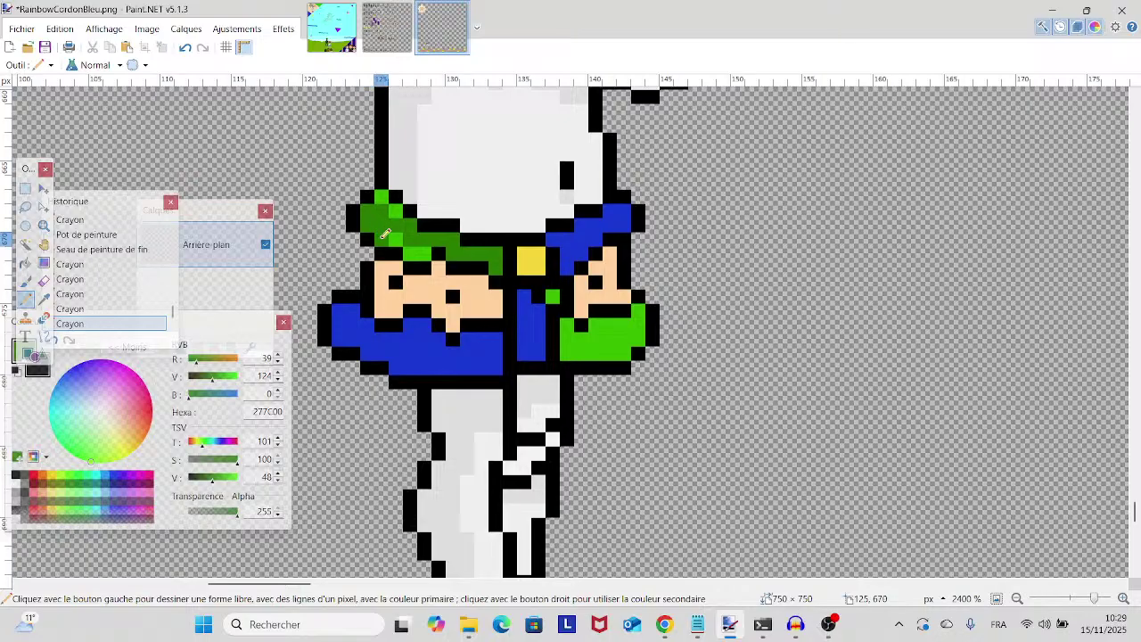
pyautogui.click(399, 210)
pyautogui.moveTo(403, 209); pyautogui.dragTo(382, 202)
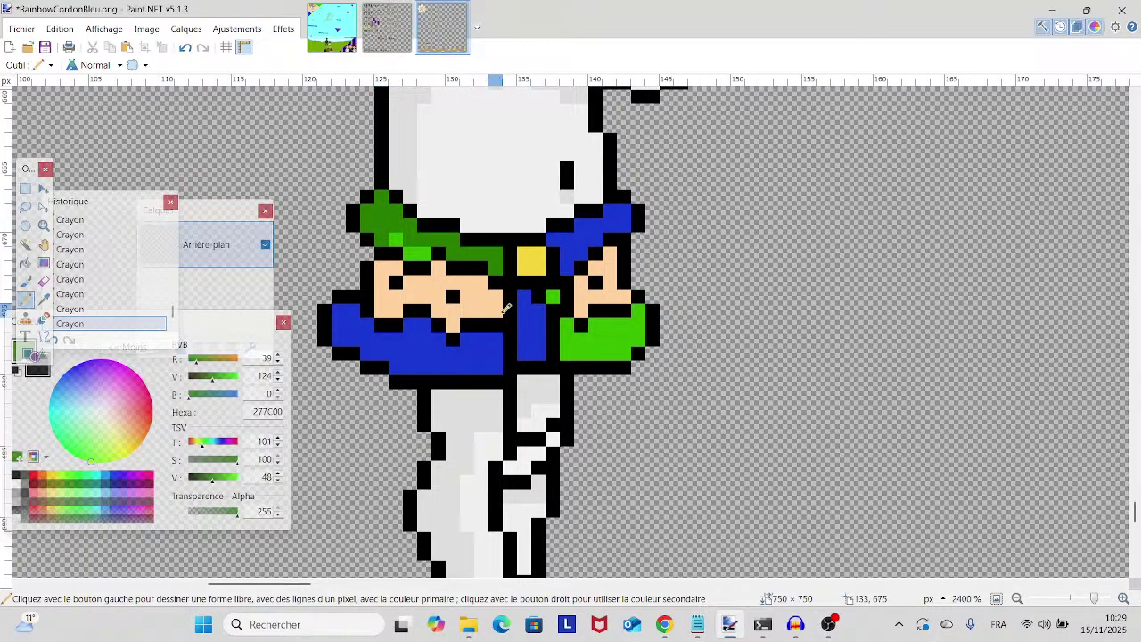
# - Pencil #277C00 shading over the green cuff and the small green pixel of the shorts, keeping light green along the cuff's outer lower edge
pyautogui.moveTo(567, 353)
pyautogui.mouseDown()
pyautogui.moveTo(592, 354)
pyautogui.moveTo(631, 325)
pyautogui.moveTo(587, 339)
pyautogui.mouseUp()
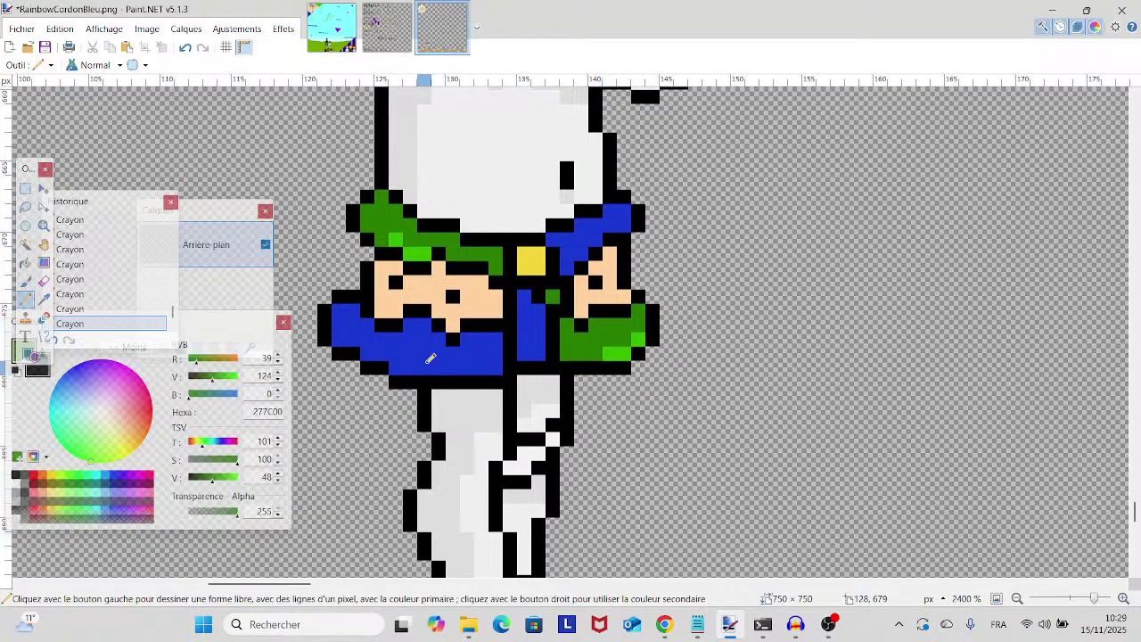
pyautogui.scroll(-3, 428, 365)
pyautogui.scroll(3, 428, 365)
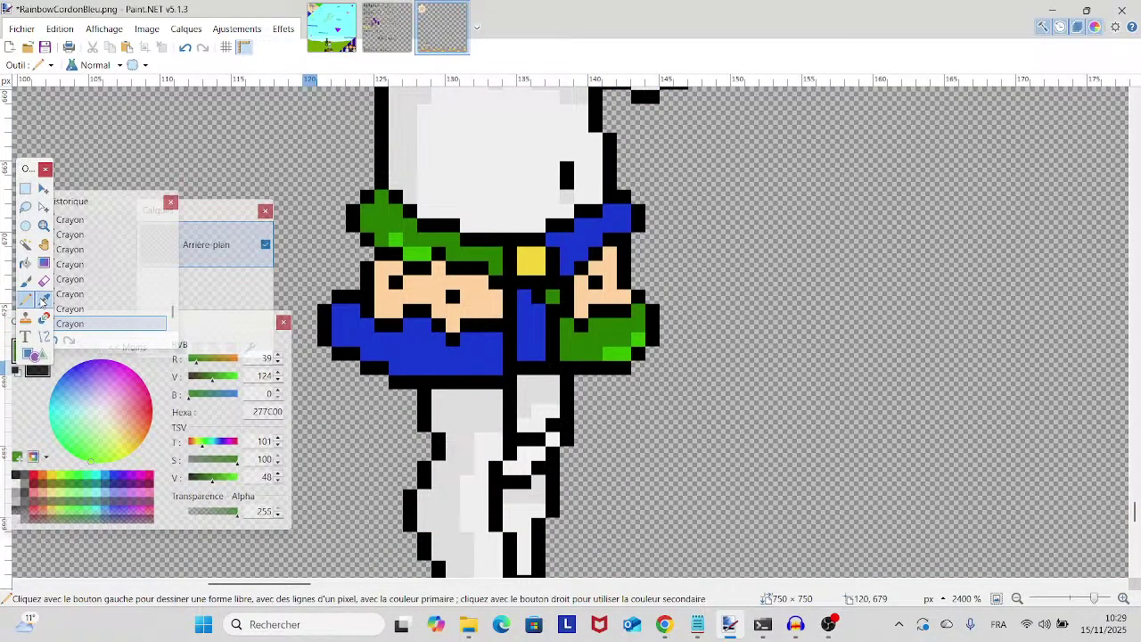
# - Sample blue #1632BF from the headband in Character Sprite Test.png and pencil it as shading on the shorts' blue parts in RainbowCordonBleu.png
pyautogui.click(44, 299)
pyautogui.click(394, 49)
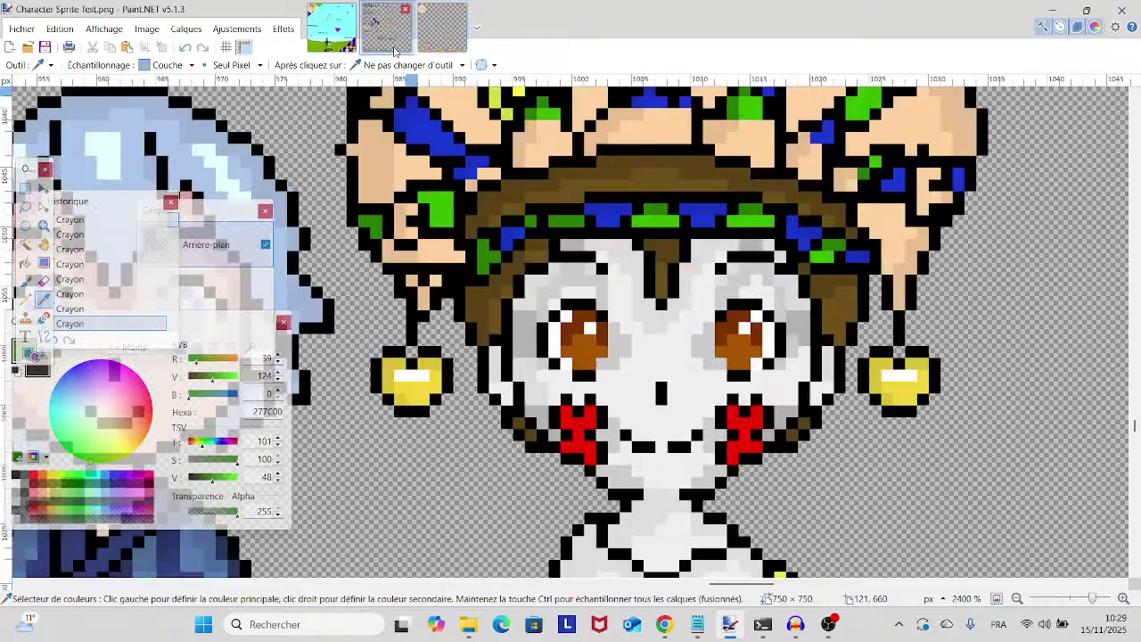
pyautogui.click(597, 210)
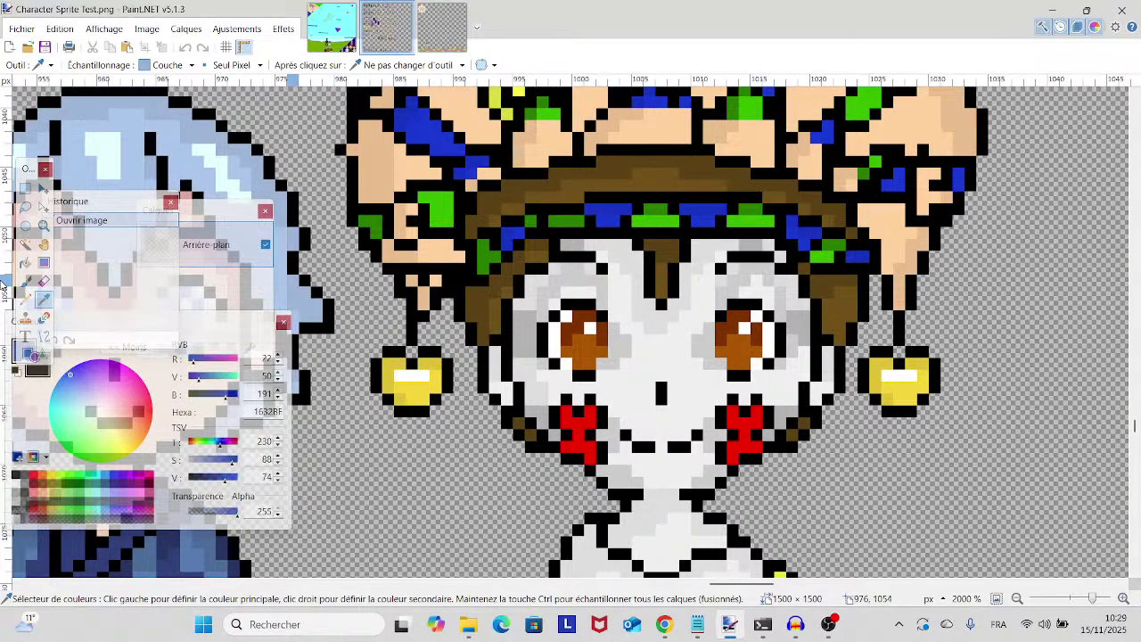
pyautogui.click(25, 299)
pyautogui.click(442, 27)
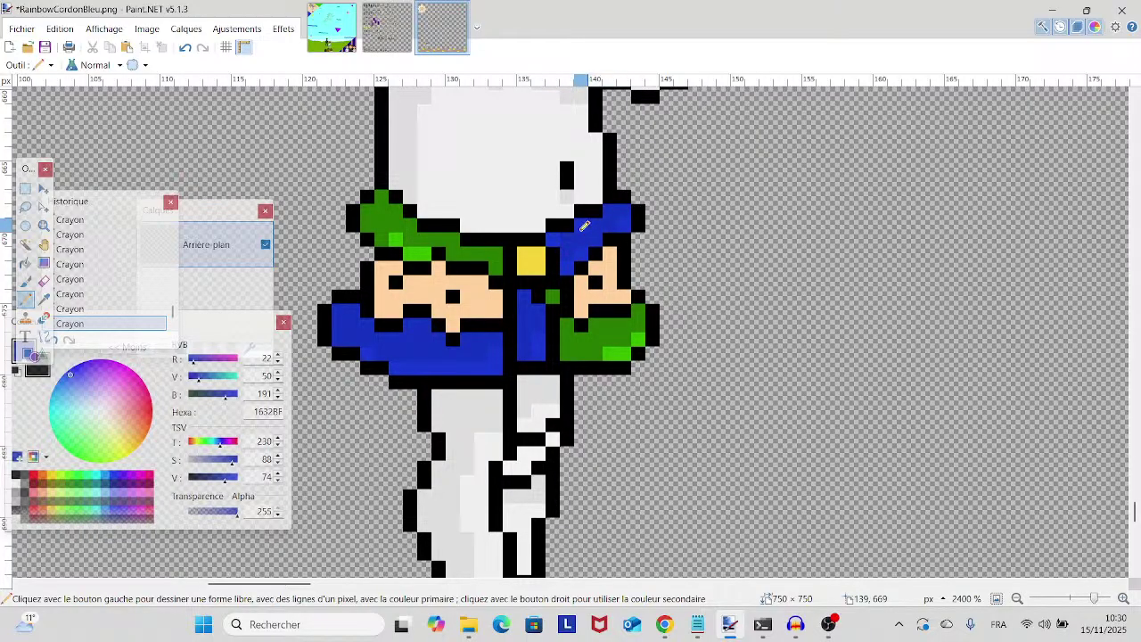
pyautogui.scroll(5, 344, 405)
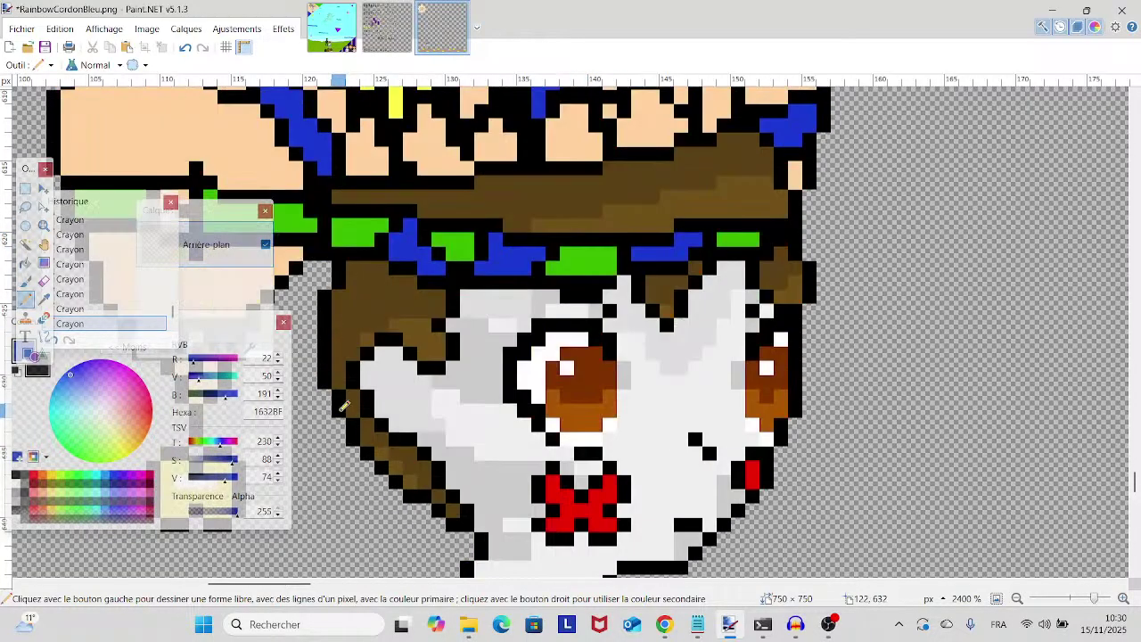
pyautogui.scroll(-10, 344, 405)
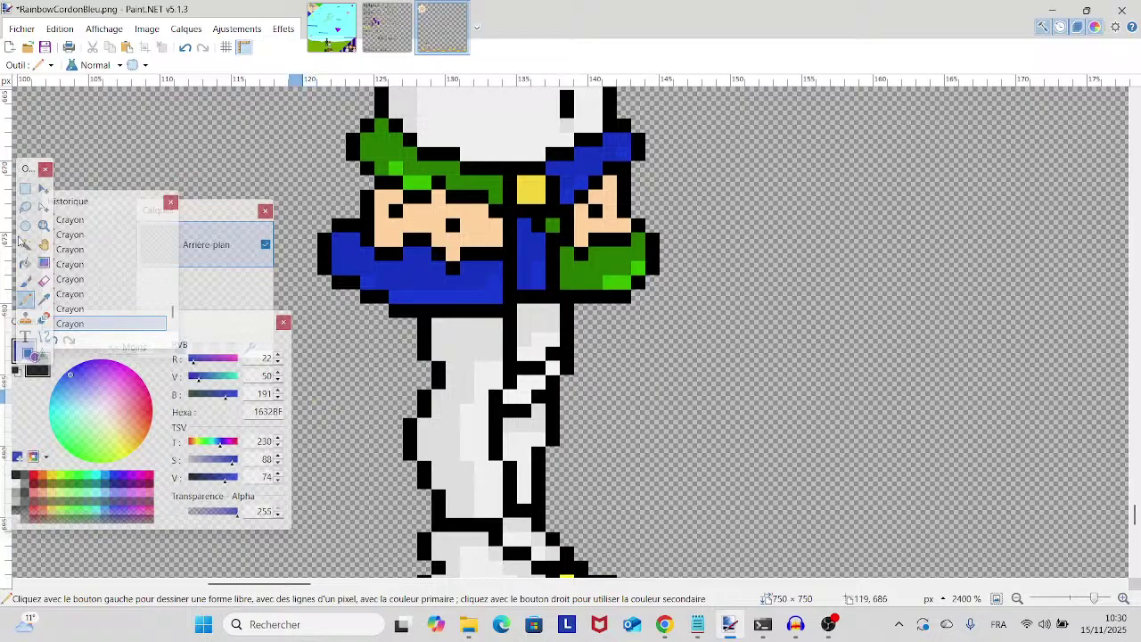
# - Sample beige #E8BD8F from the hat in Character Sprite Test.png and pencil it as shading on both peach patches of the shorts in RainbowCordonBleu.png
pyautogui.click(44, 298)
pyautogui.click(379, 45)
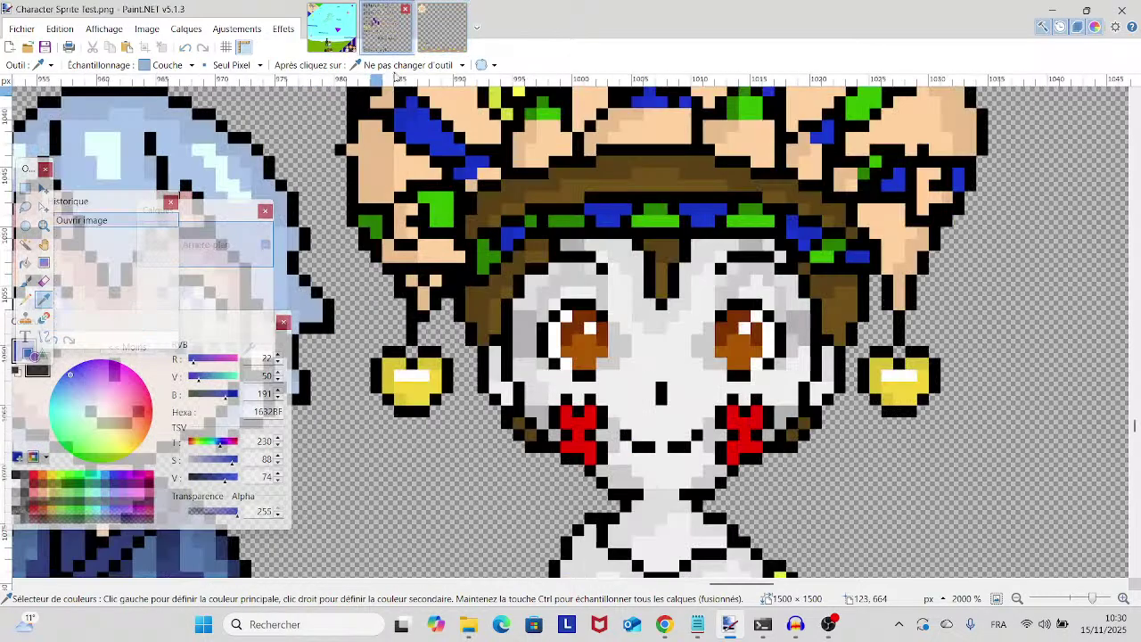
pyautogui.scroll(1, 382, 239)
pyautogui.click(381, 239)
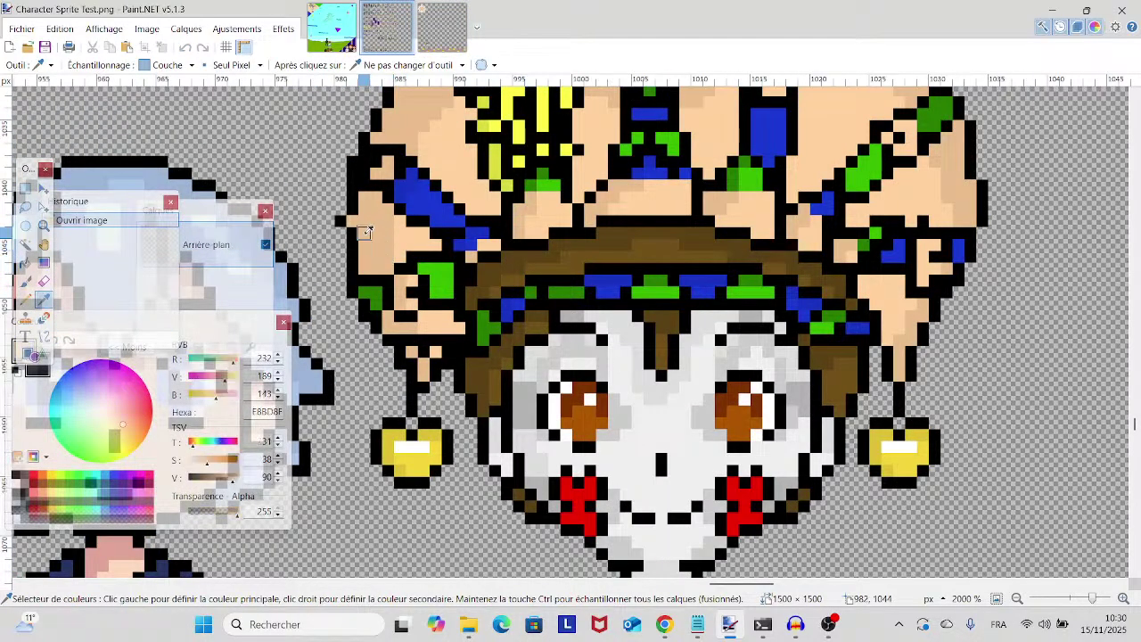
pyautogui.scroll(-5, 364, 232)
pyautogui.scroll(4, 365, 234)
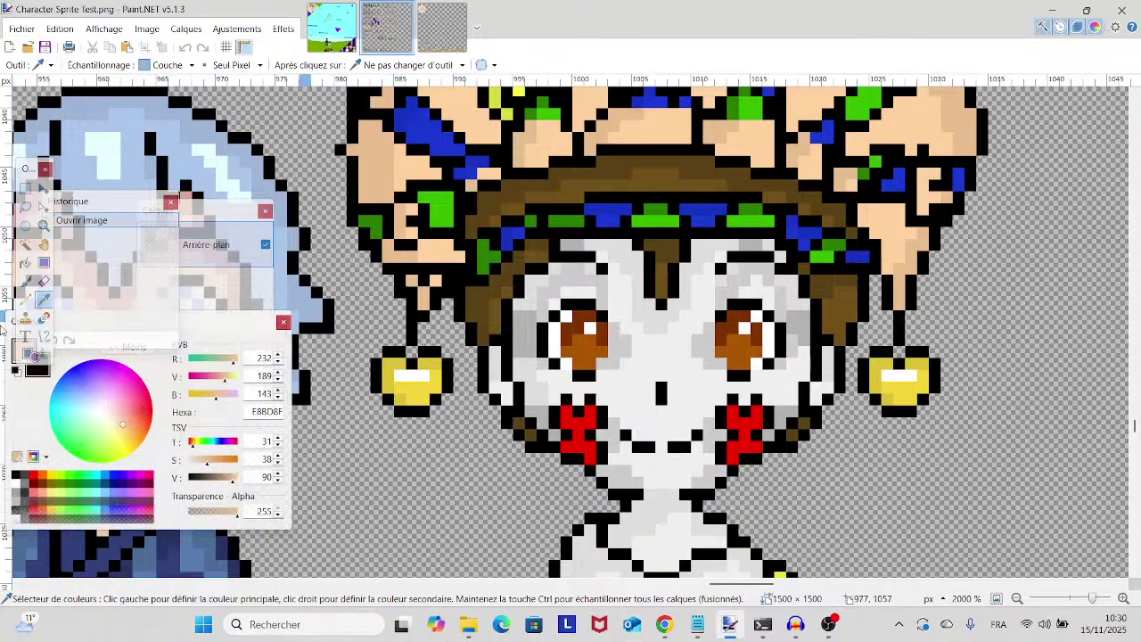
pyautogui.click(25, 299)
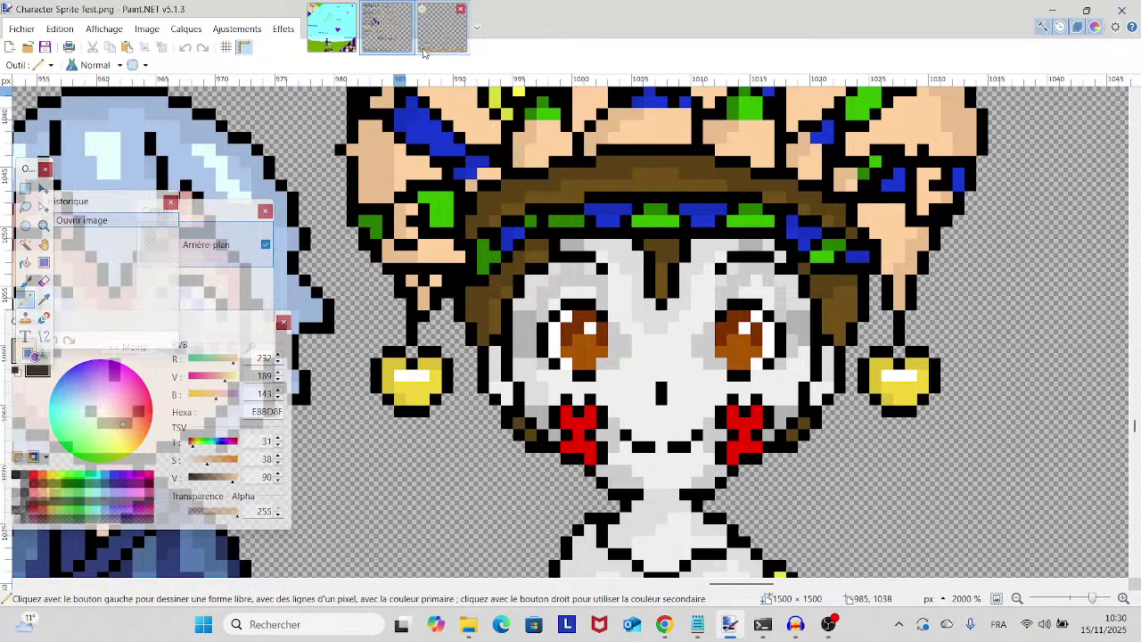
pyautogui.click(442, 27)
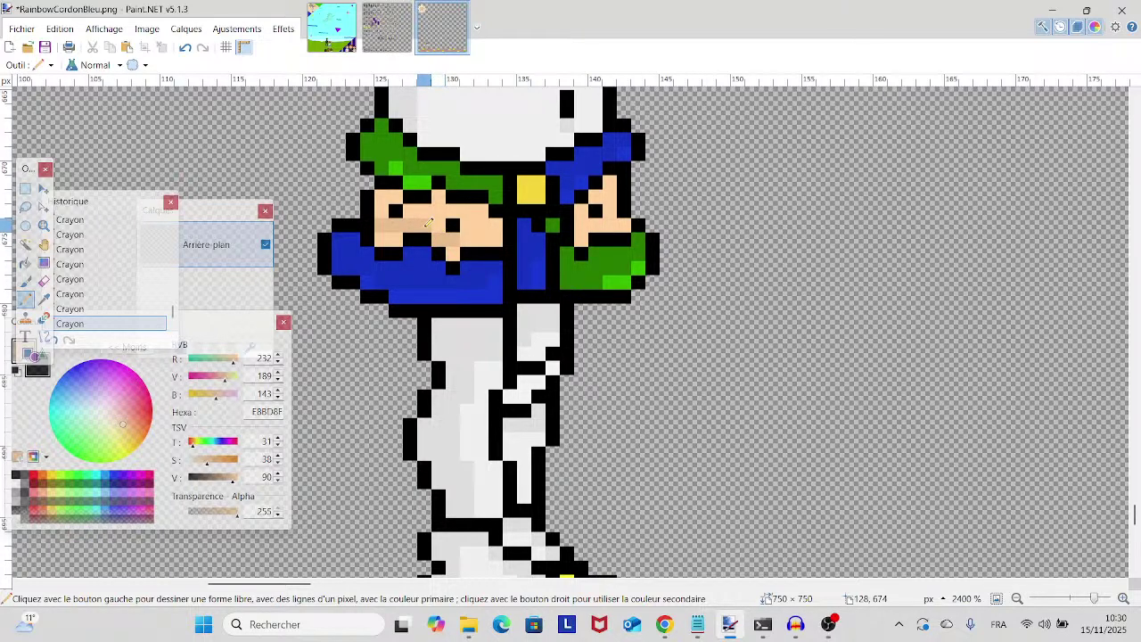
pyautogui.click(424, 211)
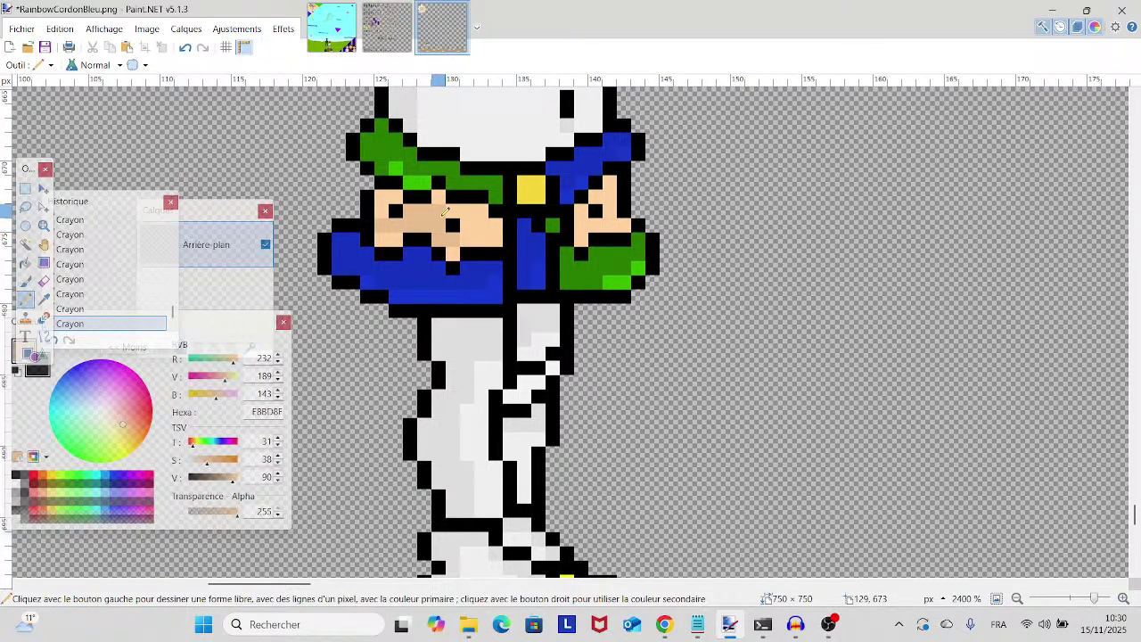
pyautogui.click(470, 221)
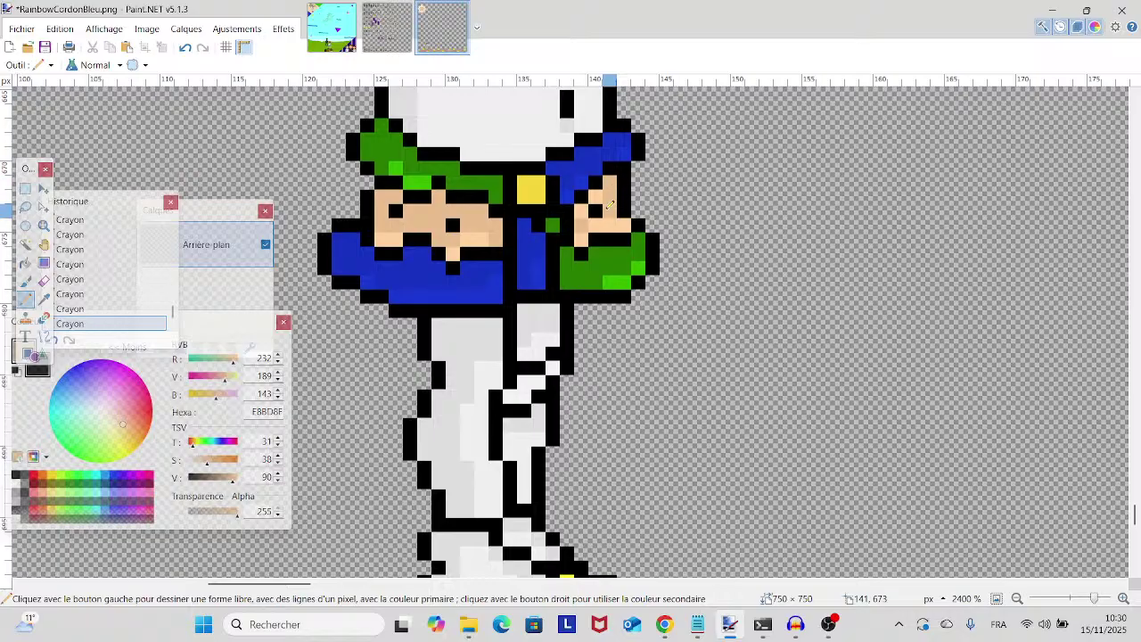
# - Sample light grey #E2E2E2 from the leg in Character Sprite Test.png and pencil shading around the front leg's knee in RainbowCordonBleu.png
pyautogui.scroll(-3, 575, 245)
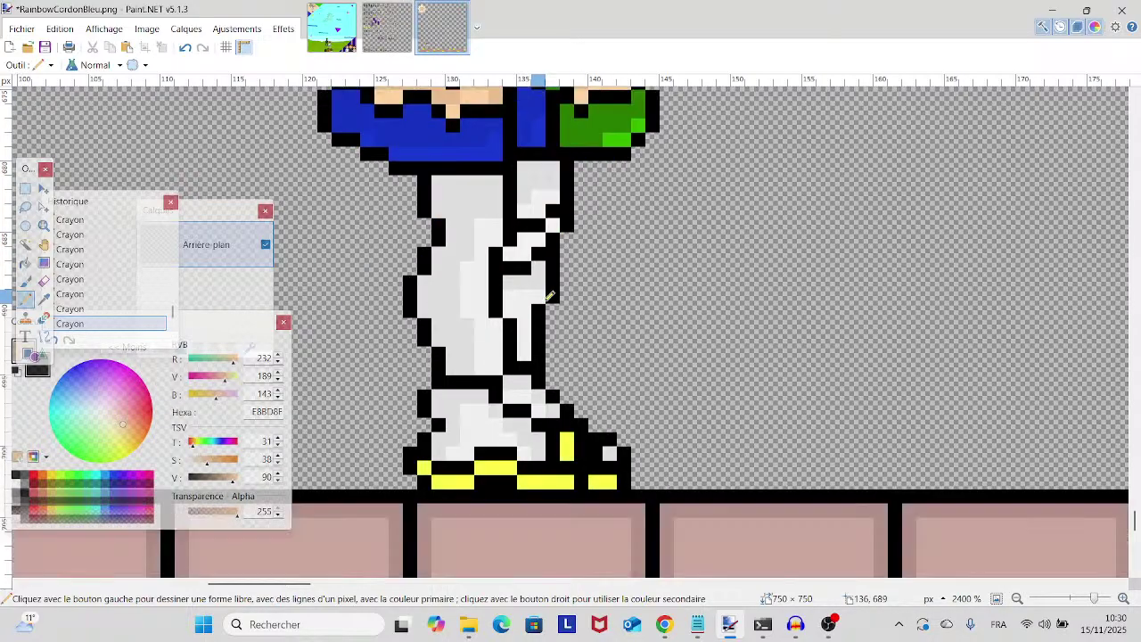
pyautogui.scroll(2, 550, 297)
pyautogui.scroll(2, 548, 297)
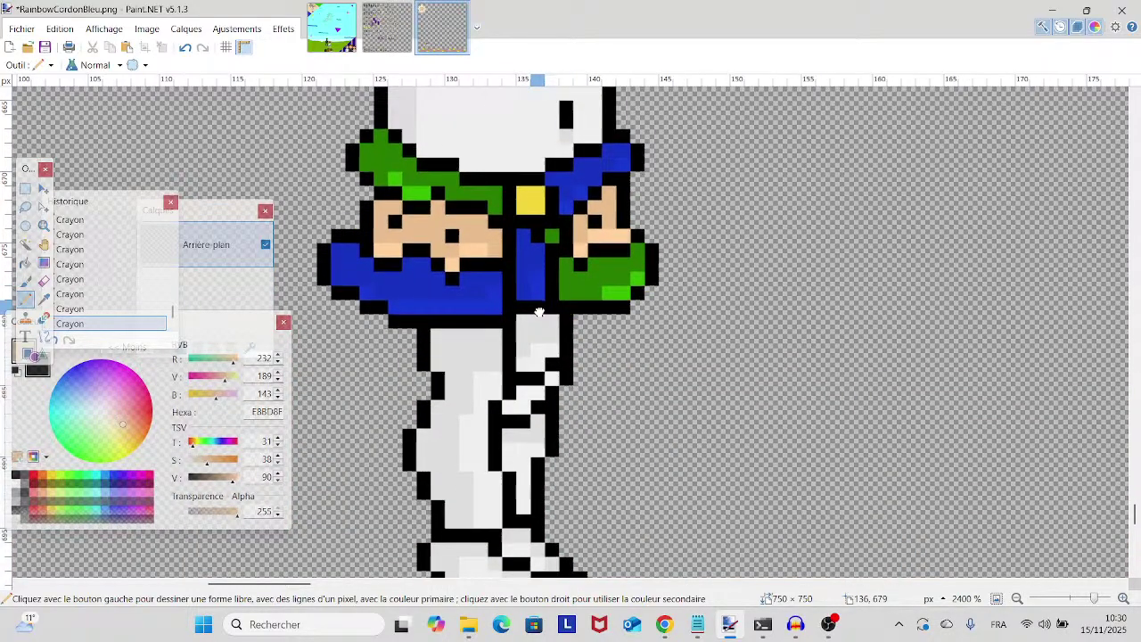
pyautogui.click(43, 296)
pyautogui.click(401, 11)
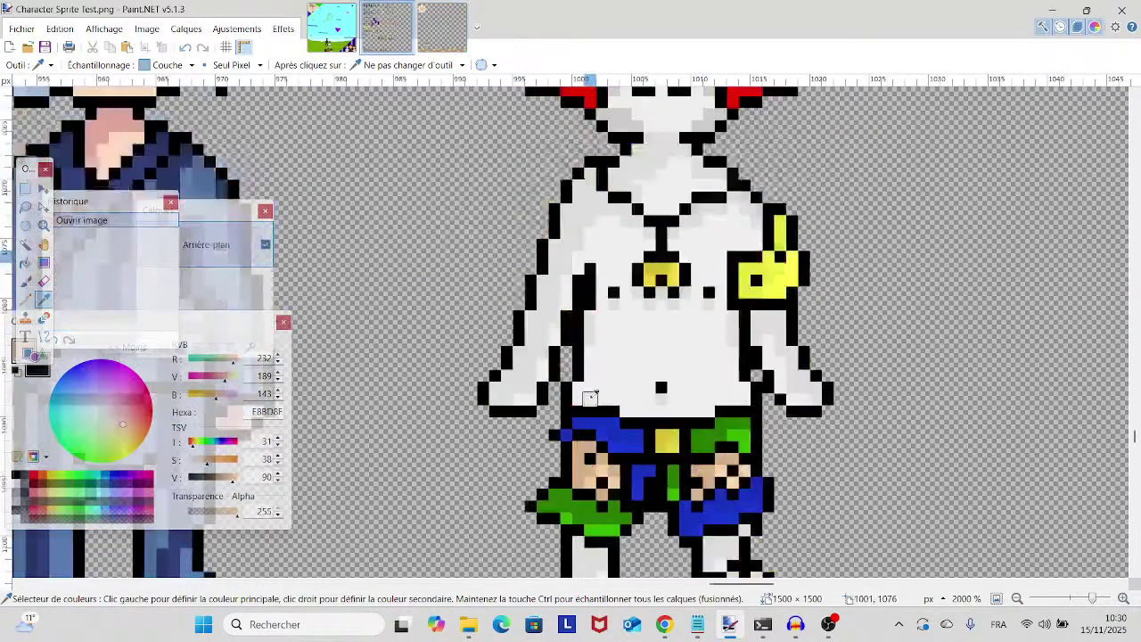
pyautogui.scroll(-3, 591, 397)
pyautogui.click(718, 301)
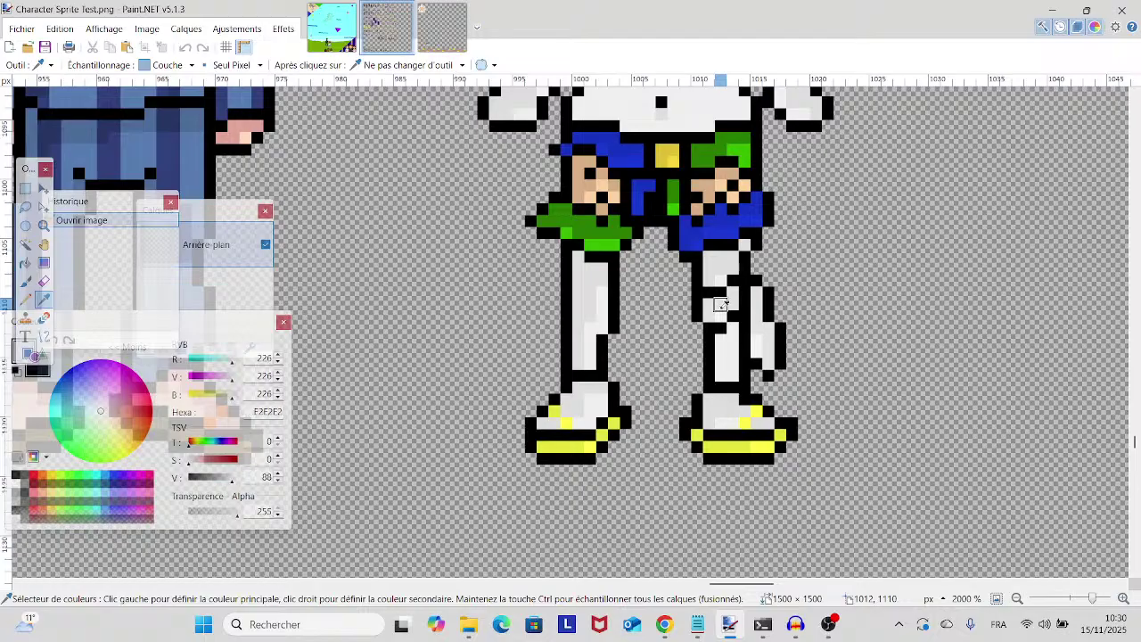
pyautogui.press('p')
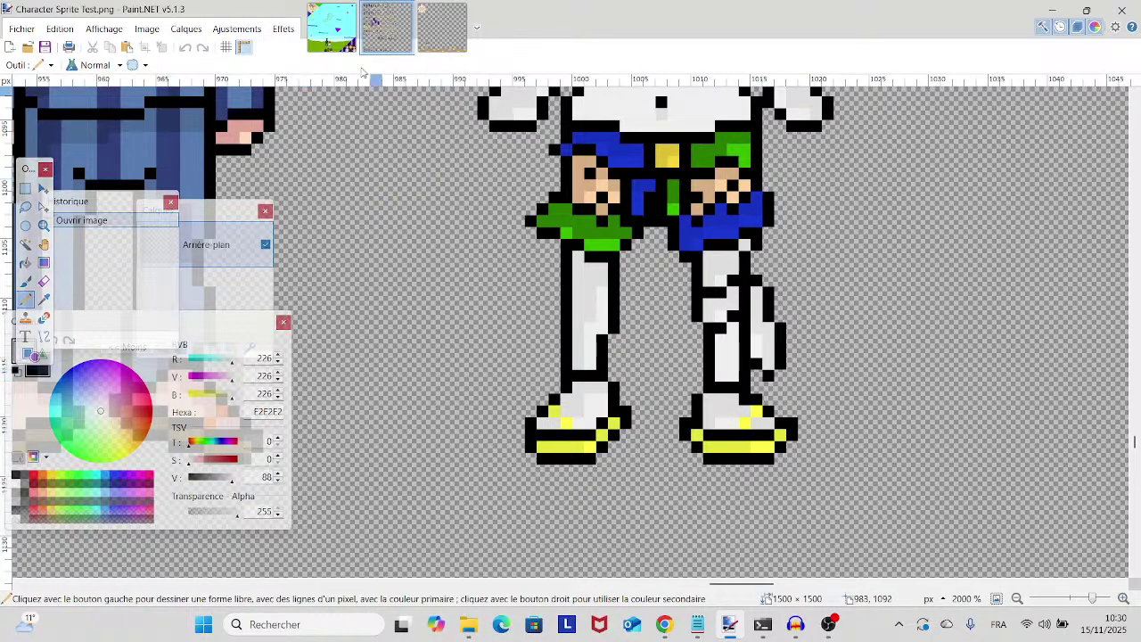
pyautogui.click(419, 44)
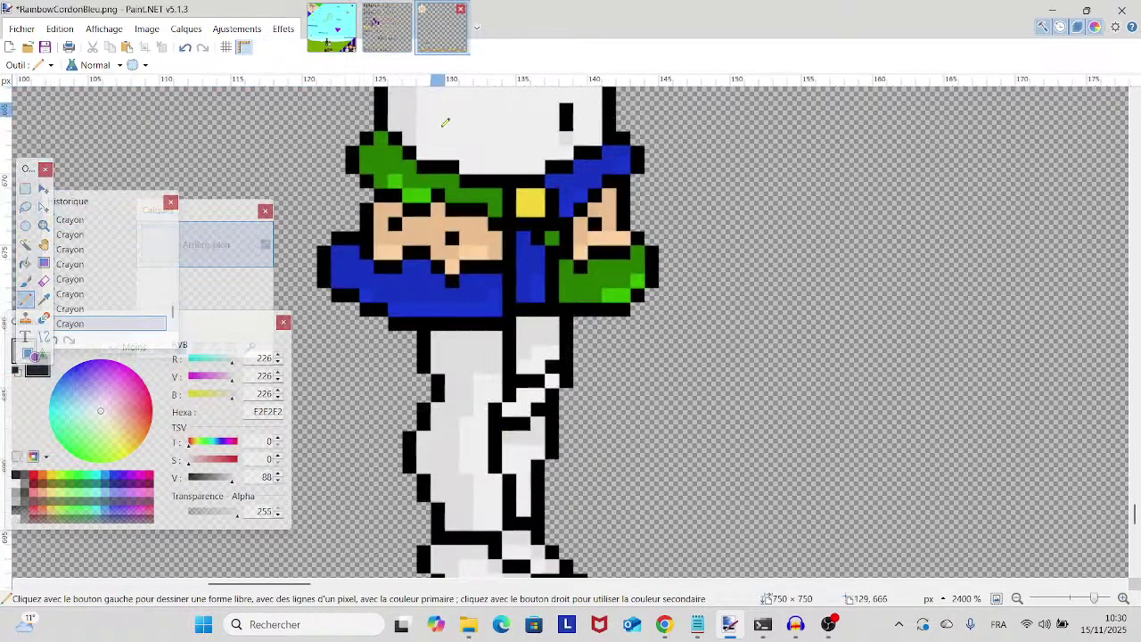
pyautogui.click(532, 386)
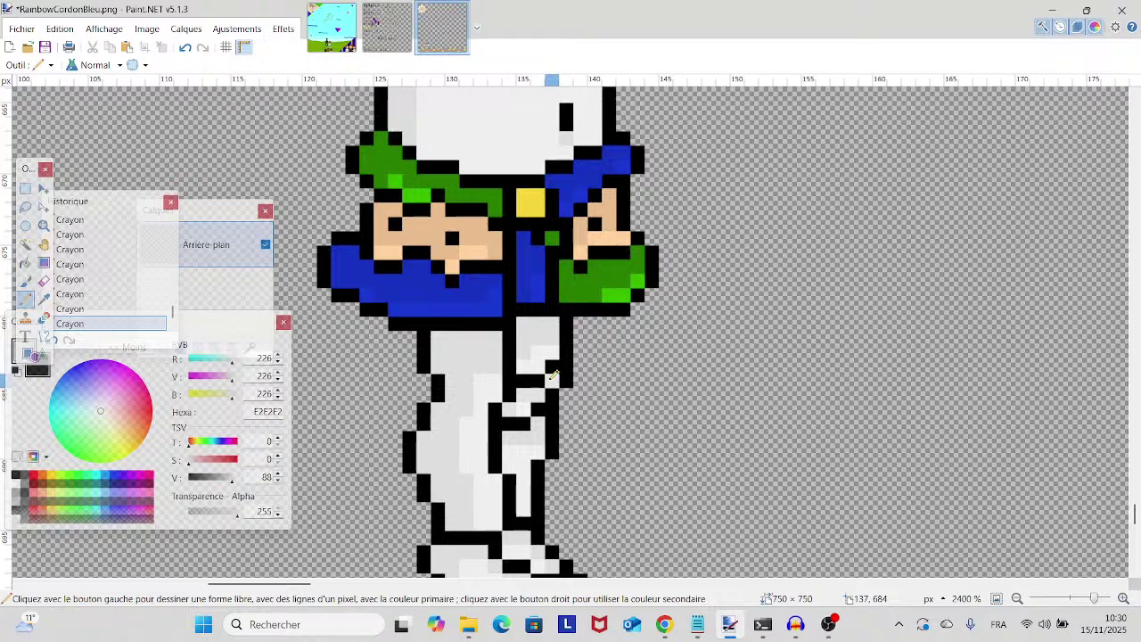
# - Sample yellow #E5E540 from the shoe sole in Character Sprite Test.png and pencil it over the shoe's yellow parts in RainbowCordonBleu.png
pyautogui.scroll(-3, 553, 376)
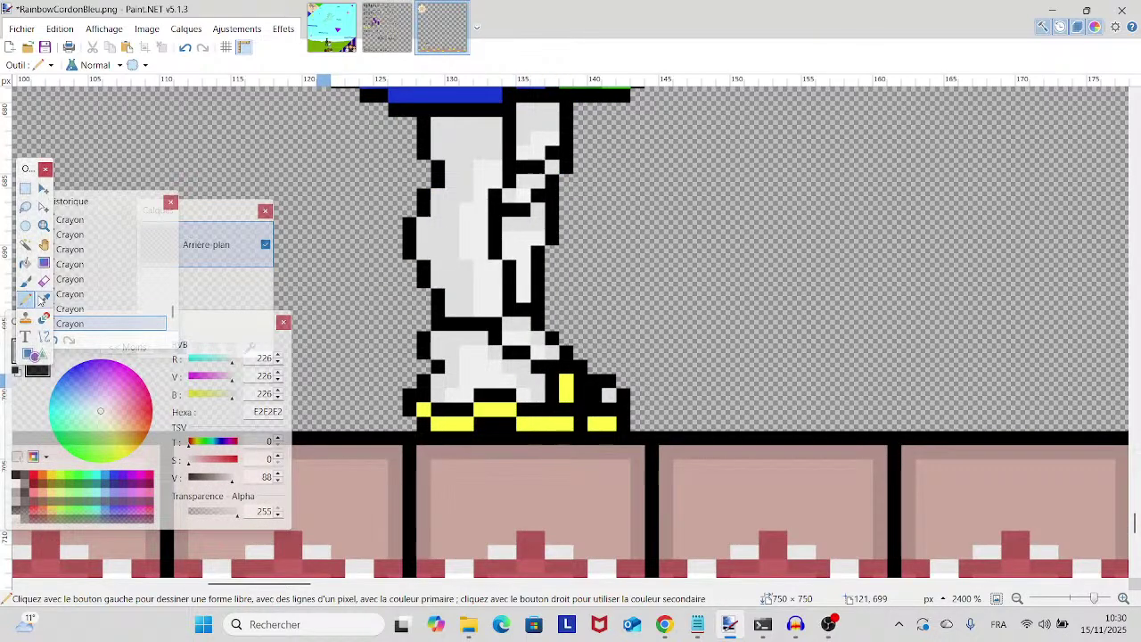
pyautogui.click(43, 299)
pyautogui.click(386, 27)
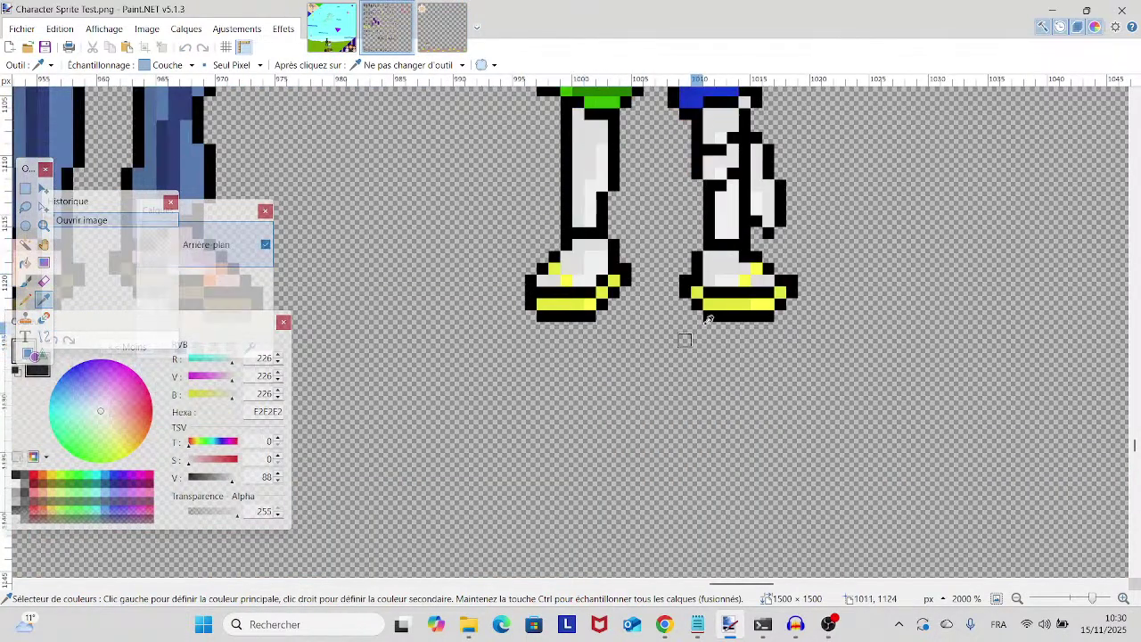
pyautogui.click(718, 303)
pyautogui.click(28, 302)
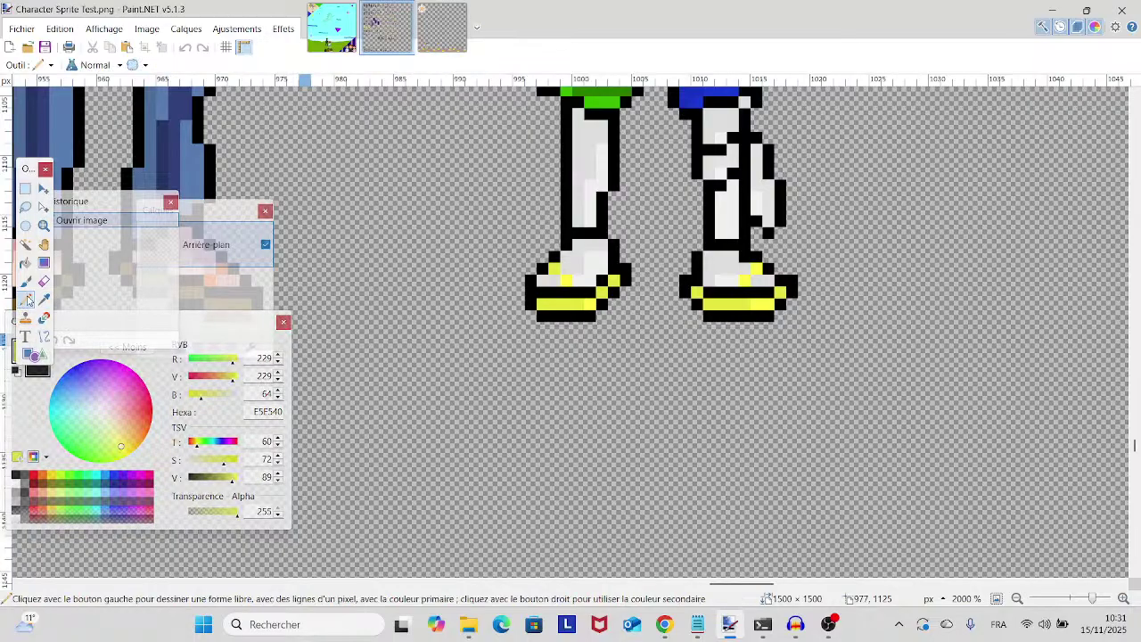
pyautogui.click(442, 26)
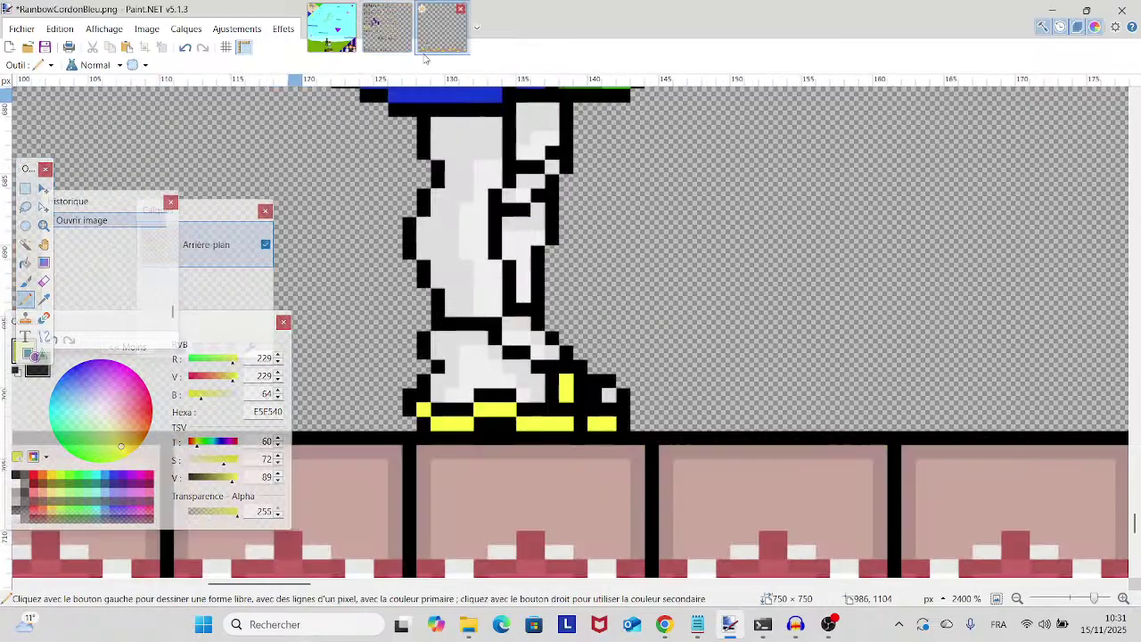
pyautogui.moveTo(425, 424)
pyautogui.mouseDown()
pyautogui.moveTo(463, 420)
pyautogui.moveTo(430, 409)
pyautogui.moveTo(494, 408)
pyautogui.mouseUp()
pyautogui.click(425, 410)
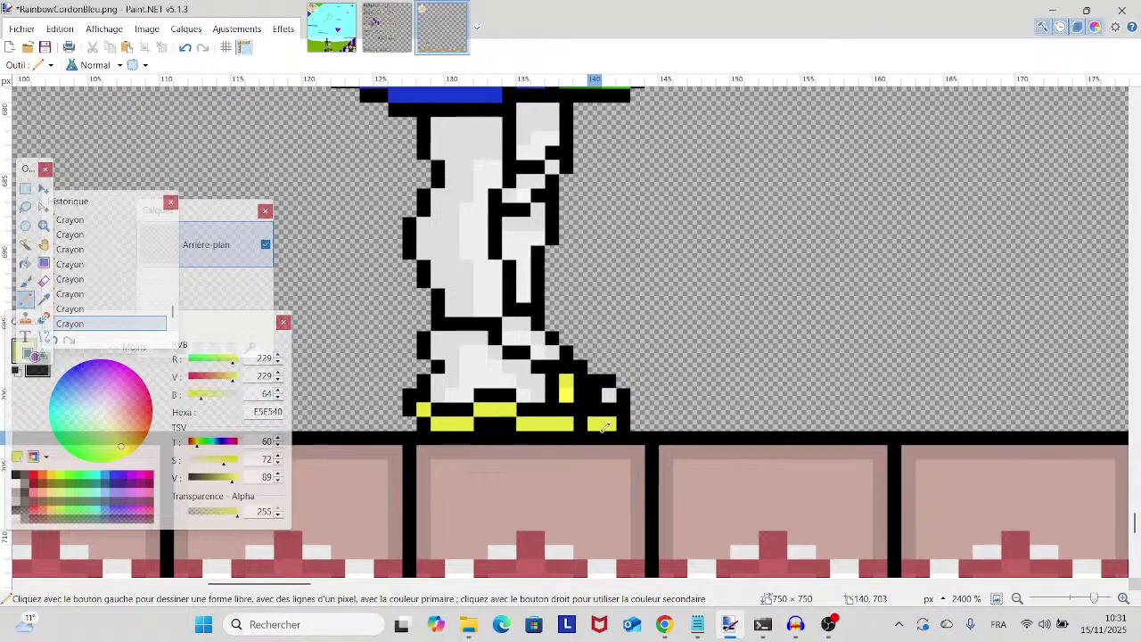
# - Examine the shading of the face, torso, shorts and legs for areas that still need work
pyautogui.scroll(3, 604, 428)
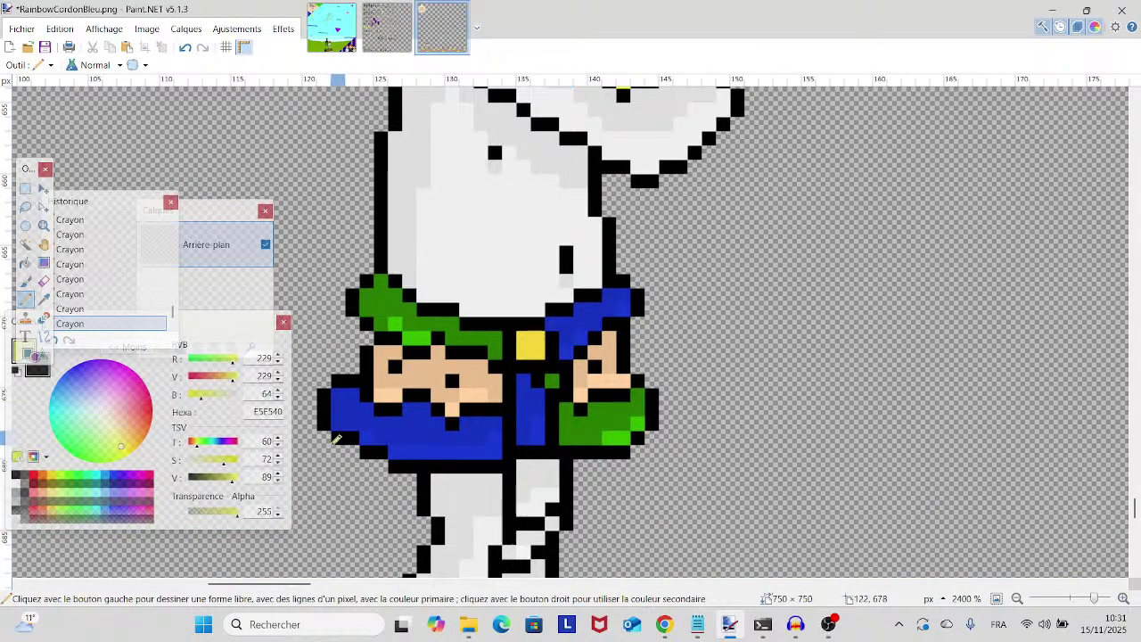
pyautogui.scroll(2, 456, 443)
pyautogui.scroll(-3, 455, 441)
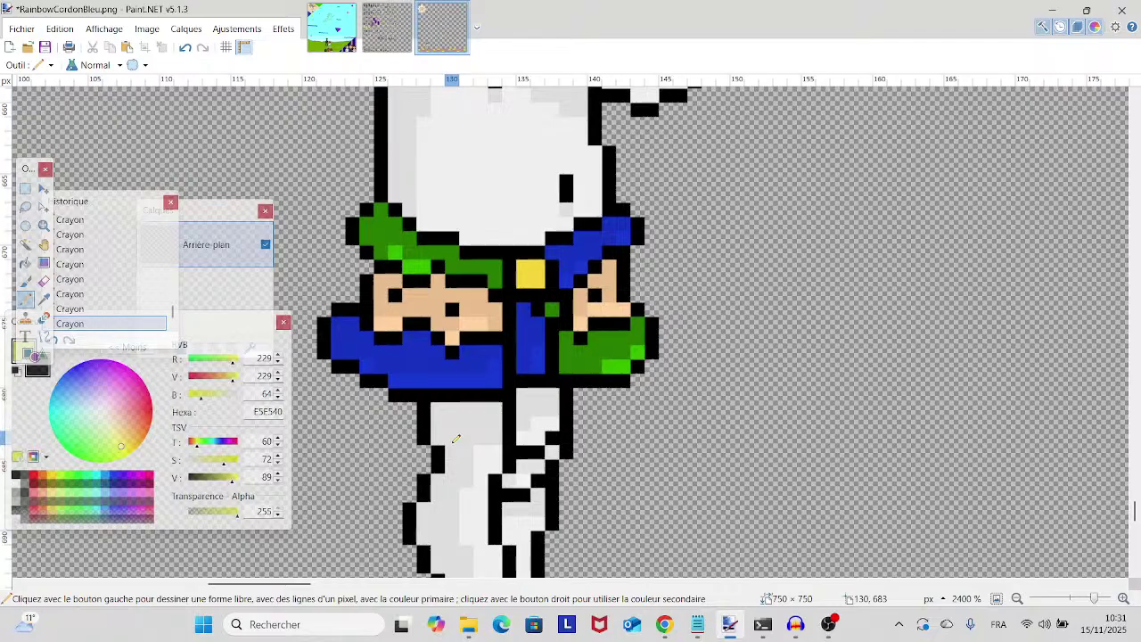
pyautogui.scroll(5, 456, 440)
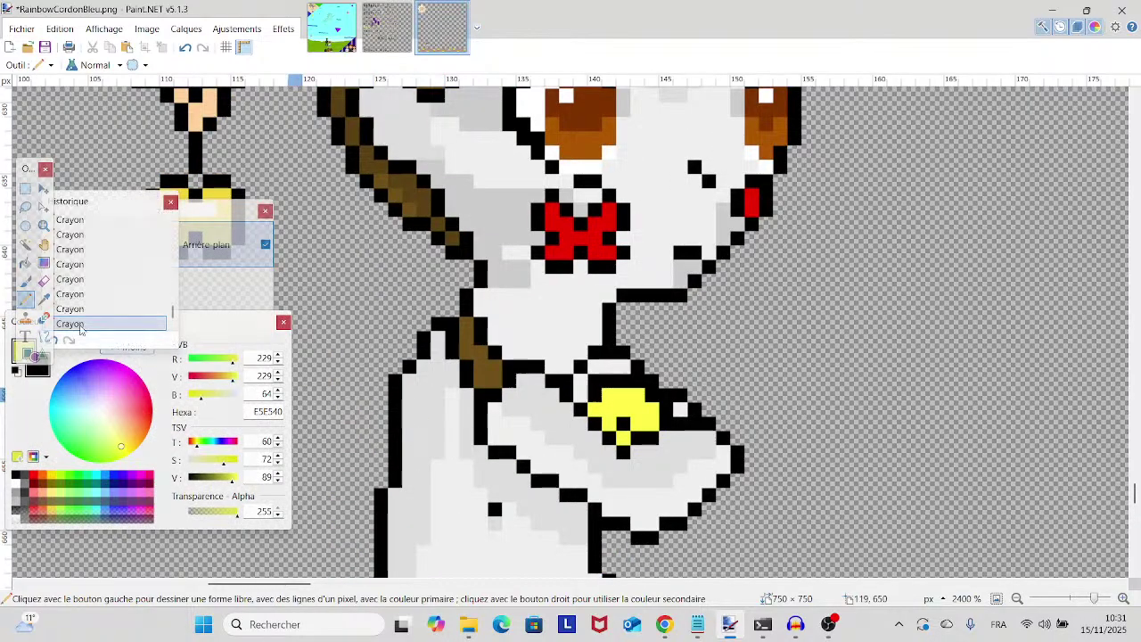
pyautogui.click(44, 299)
pyautogui.scroll(-3, 665, 438)
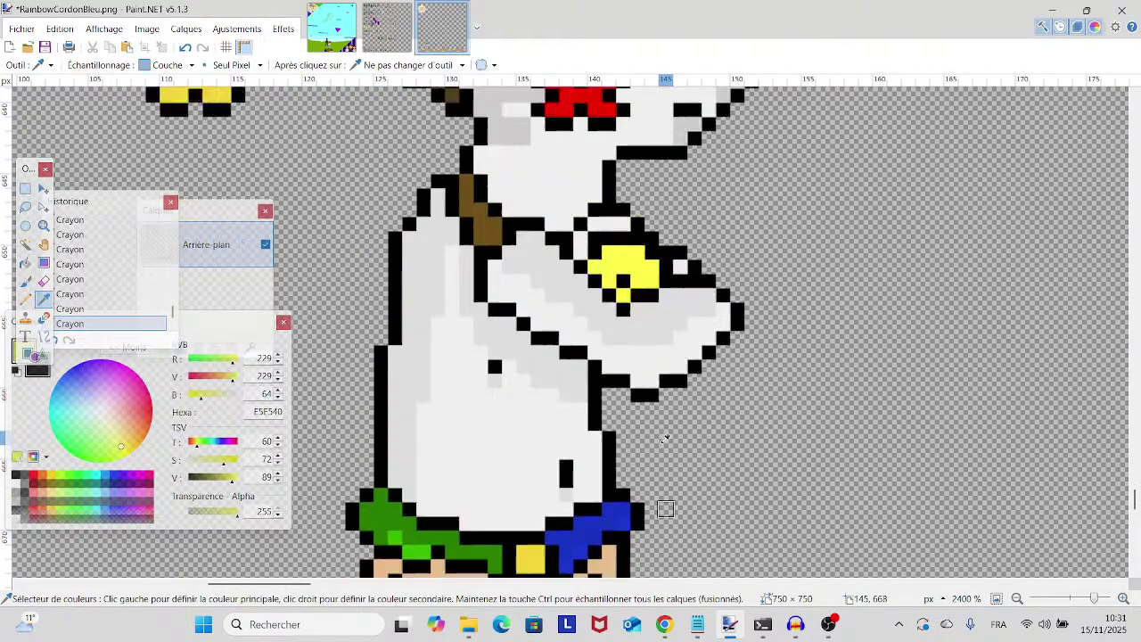
pyautogui.scroll(3, 665, 439)
pyautogui.scroll(-3, 665, 439)
pyautogui.scroll(3, 665, 438)
pyautogui.scroll(3, 509, 393)
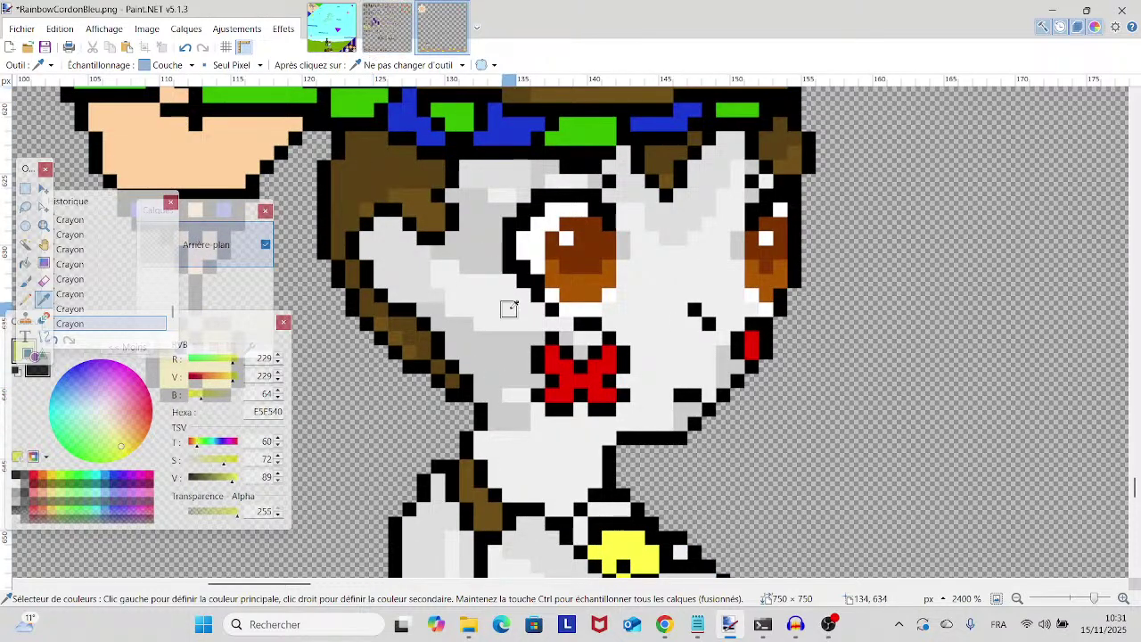
pyautogui.scroll(-8, 509, 309)
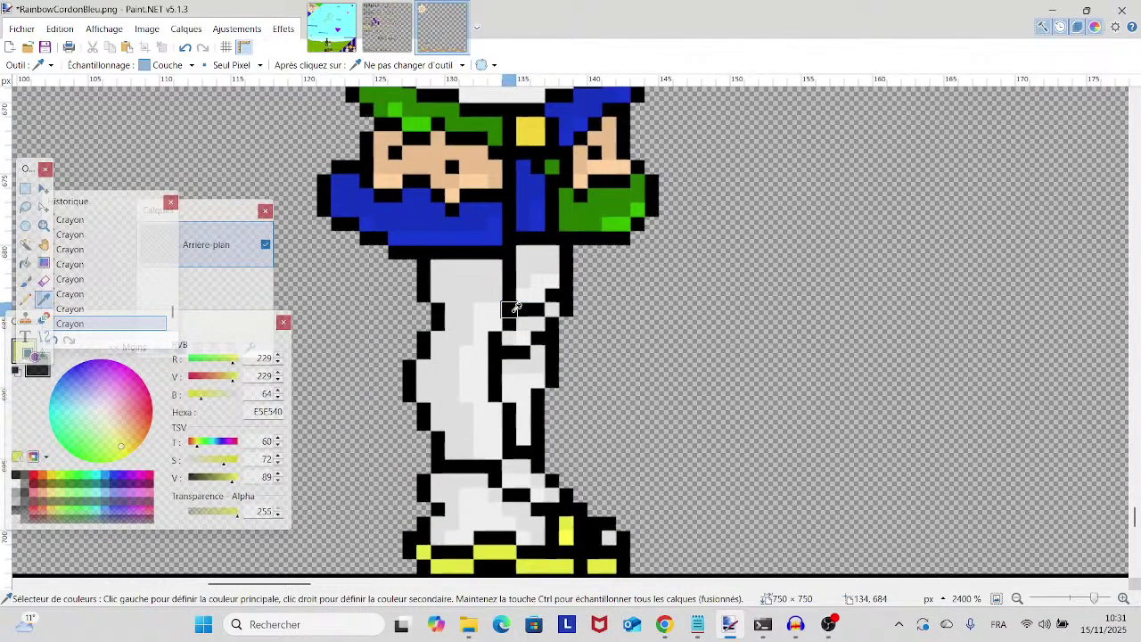
pyautogui.scroll(-2, 515, 308)
pyautogui.scroll(3, 515, 308)
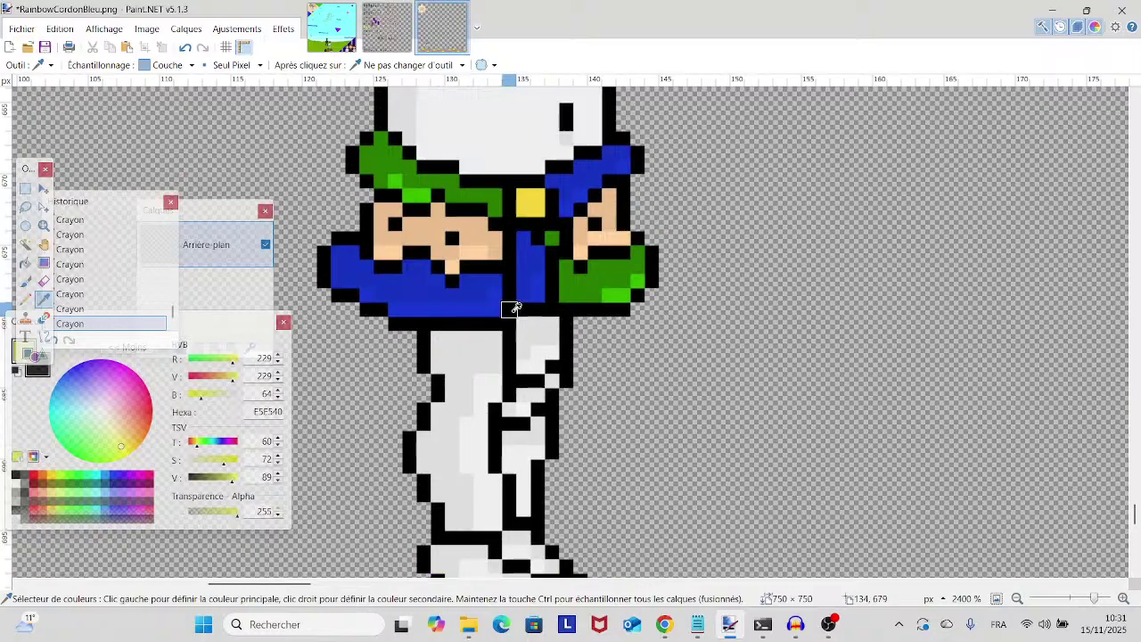
pyautogui.scroll(-1, 515, 309)
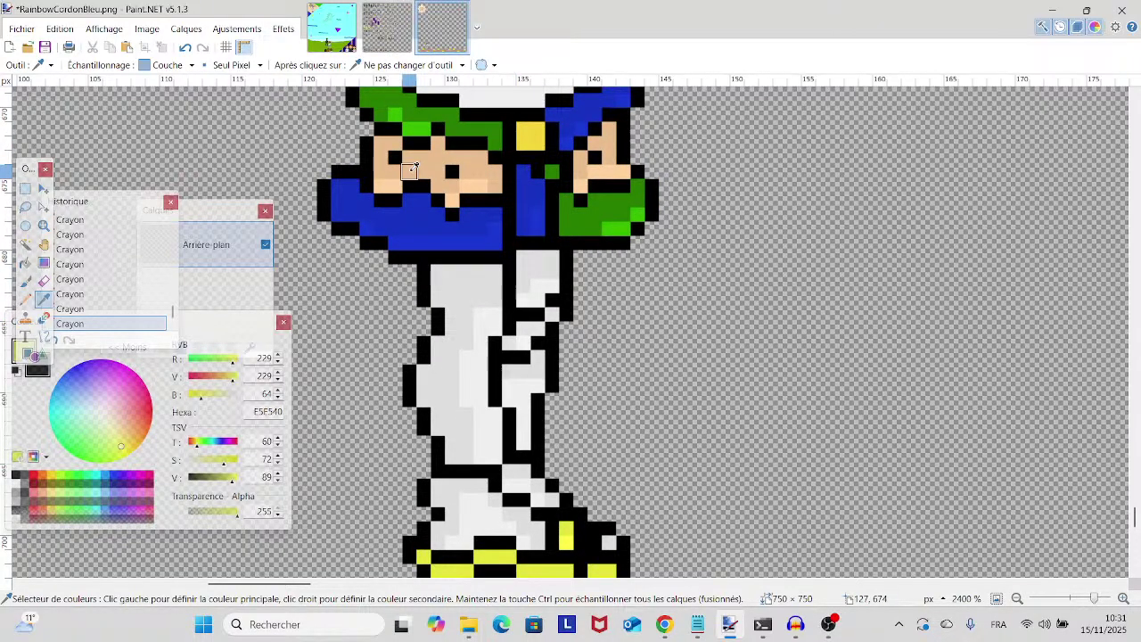
pyautogui.scroll(3, 467, 267)
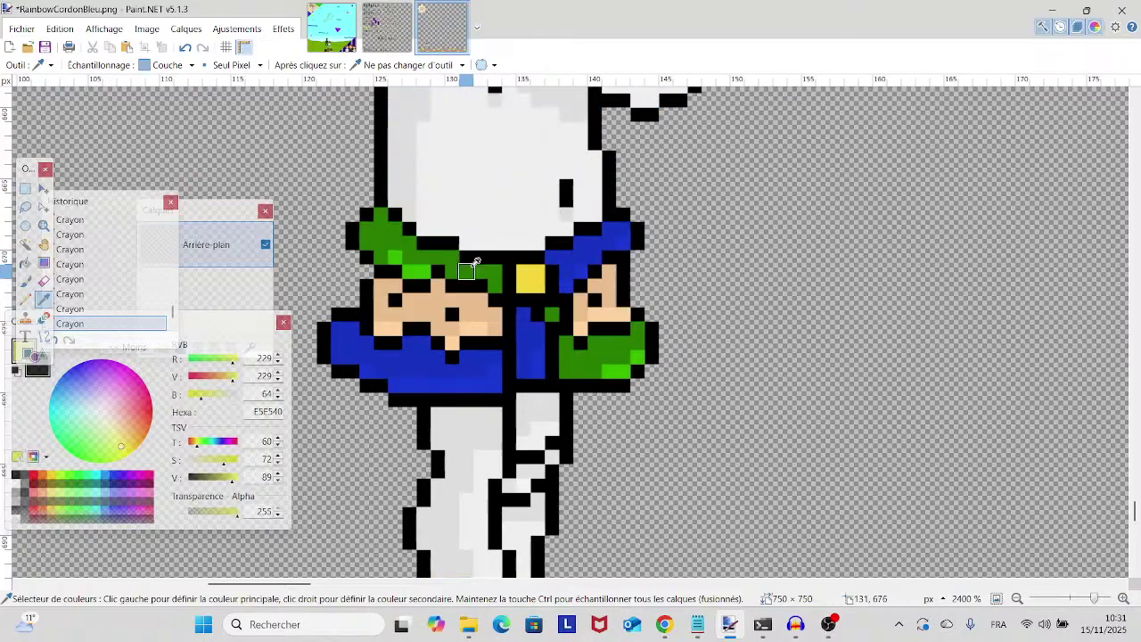
pyautogui.scroll(-2, 466, 267)
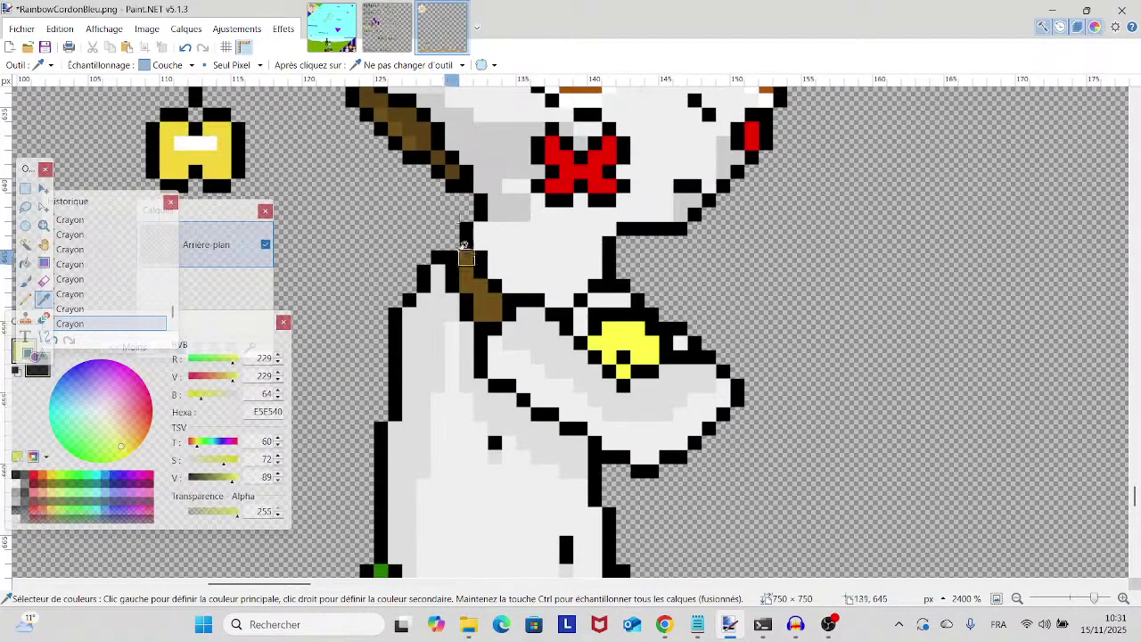
# - Check the figure in Character Sprite Test.png, then pencil #E5E540 shading over the yellow patch above the forearm in RainbowCordonBleu.png
pyautogui.click(386, 26)
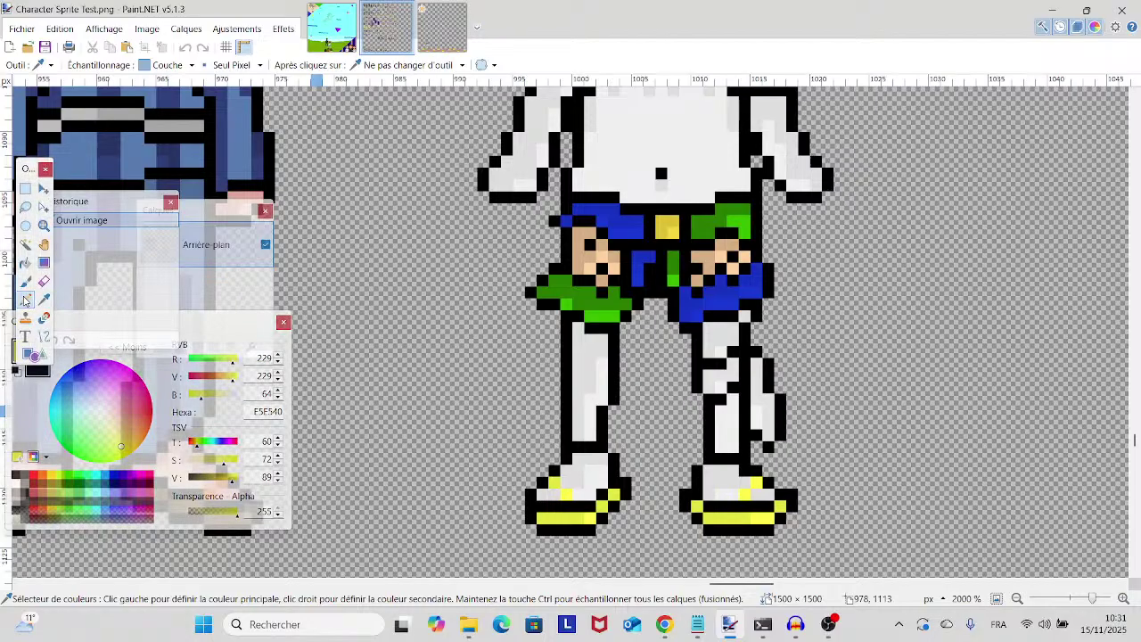
pyautogui.press('p')
pyautogui.hotkey('ctrl', 'Tab')
pyautogui.moveTo(595, 343); pyautogui.dragTo(611, 343)
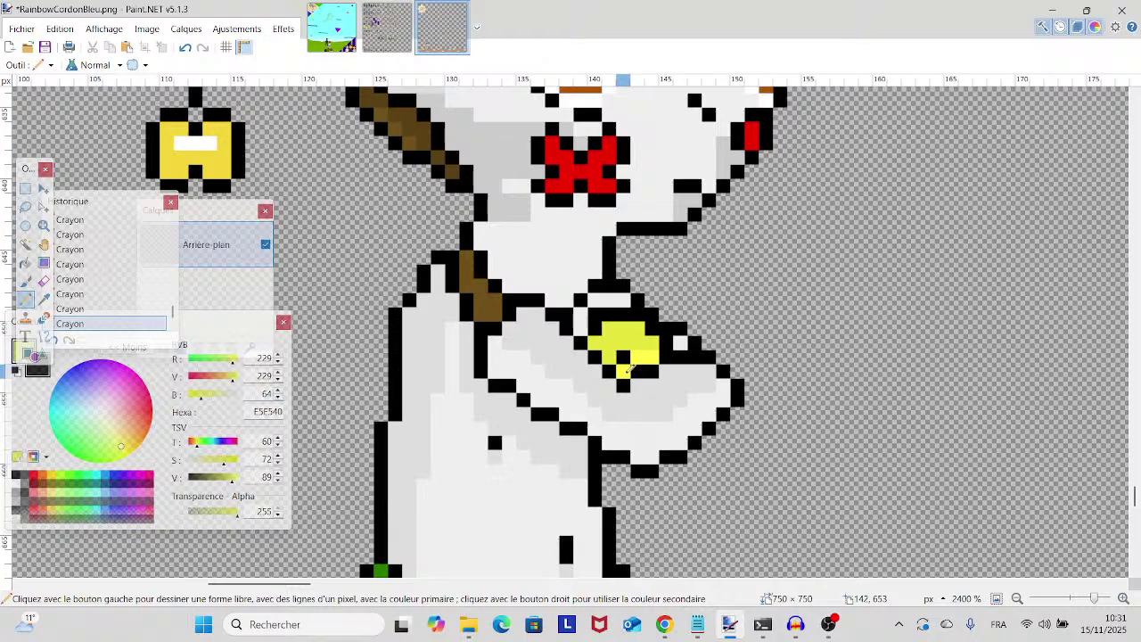
pyautogui.scroll(1, 629, 368)
pyautogui.scroll(-1, 629, 368)
pyautogui.moveTo(545, 287); pyautogui.dragTo(508, 328)
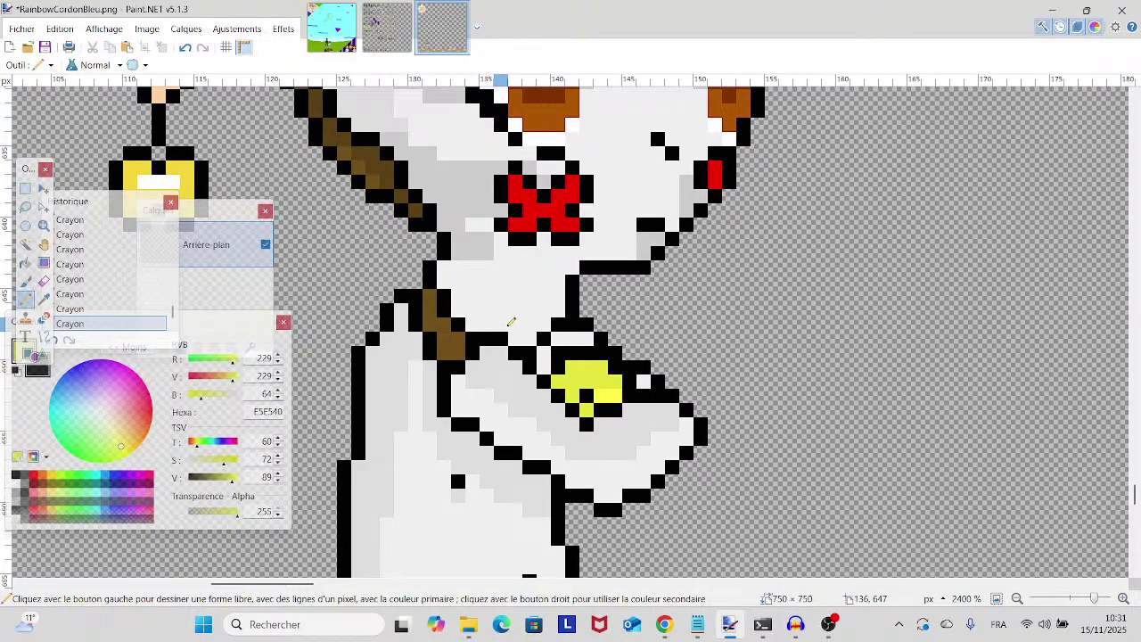
# - Sample off-white #EFEFEF from the torso as the Pencil colour
pyautogui.scroll(-2, 511, 321)
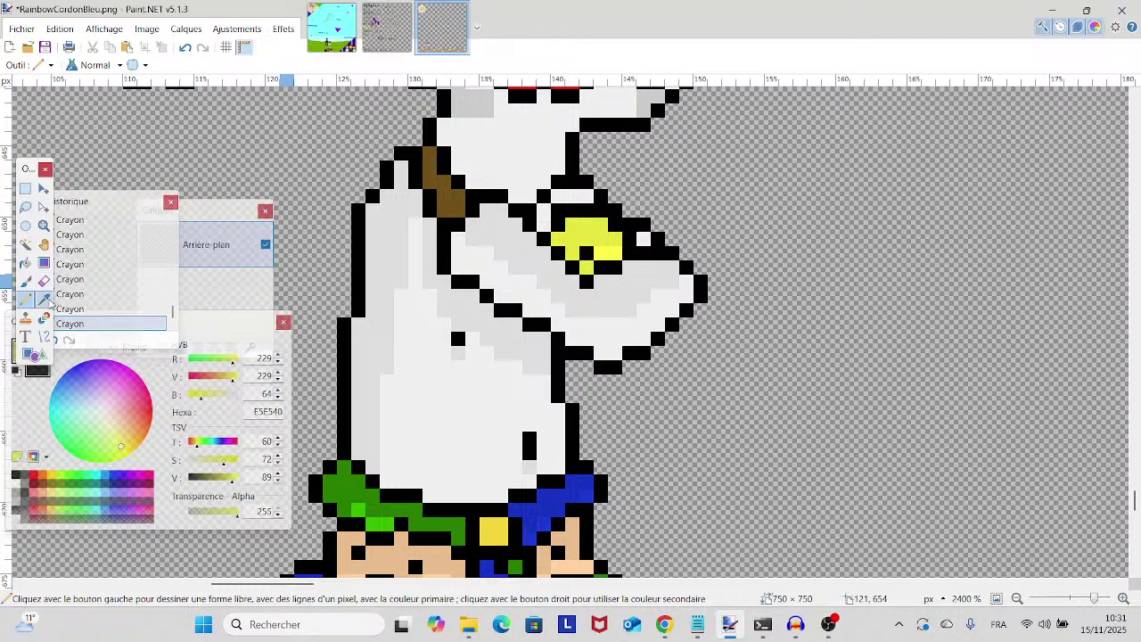
pyautogui.click(43, 299)
pyautogui.click(416, 307)
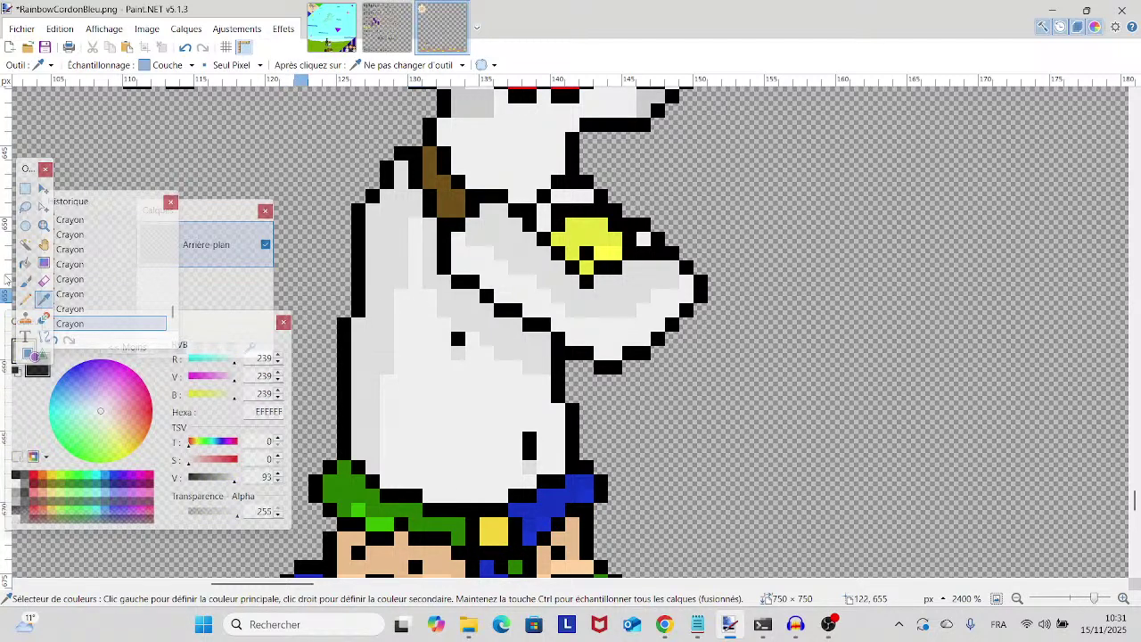
pyautogui.click(25, 299)
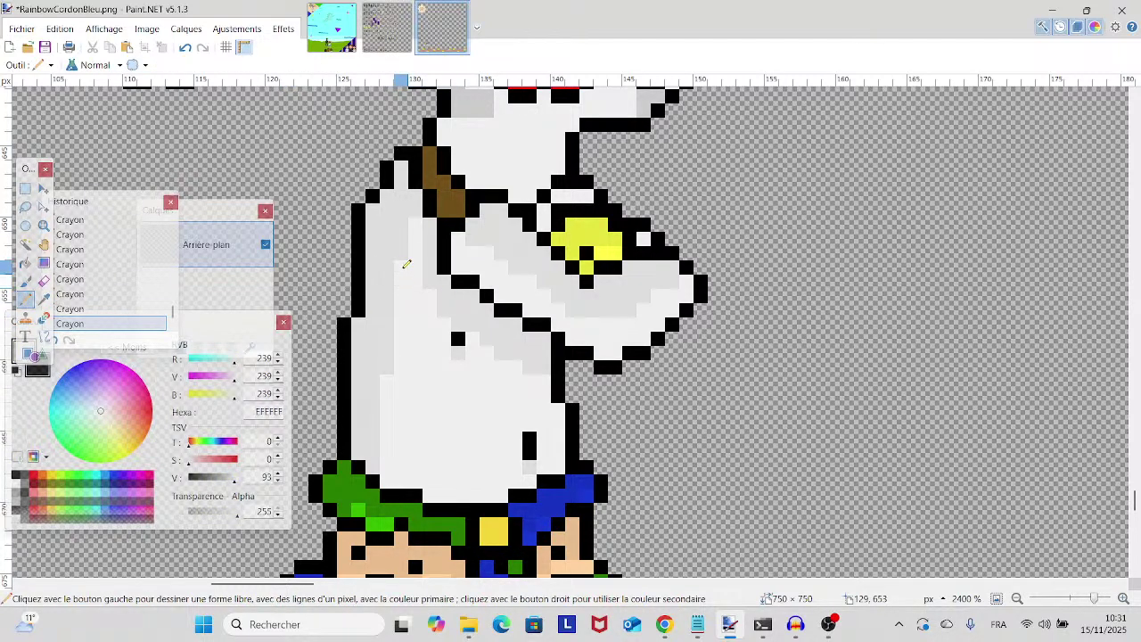
# - Review the figure from the shoes up through the shorts and face to the hat
pyautogui.click(43, 298)
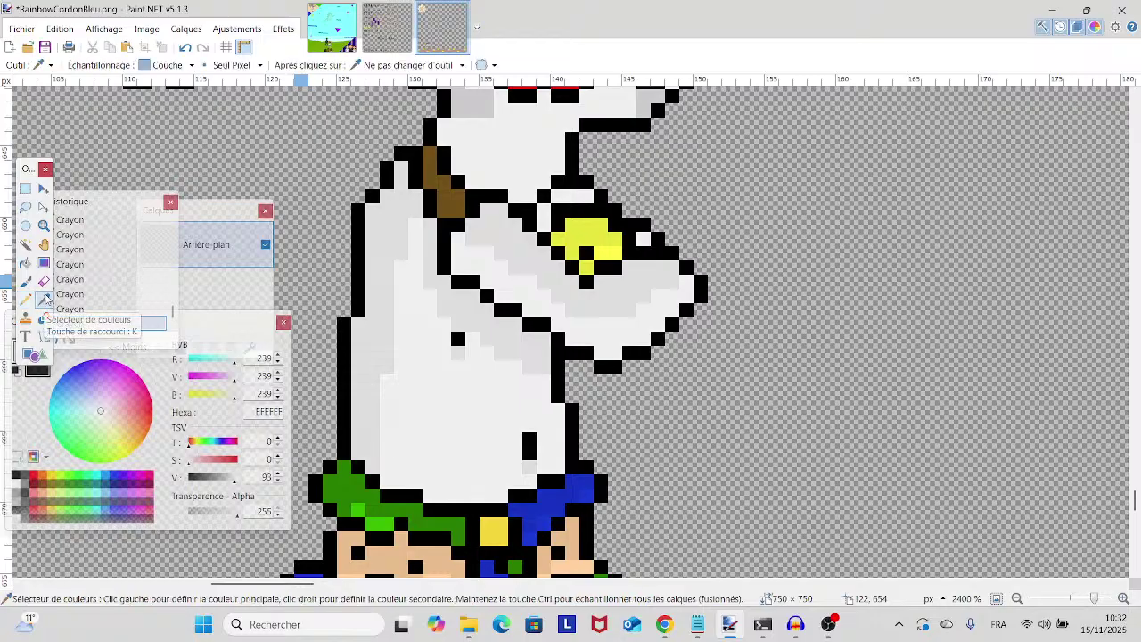
pyautogui.scroll(-8, 454, 392)
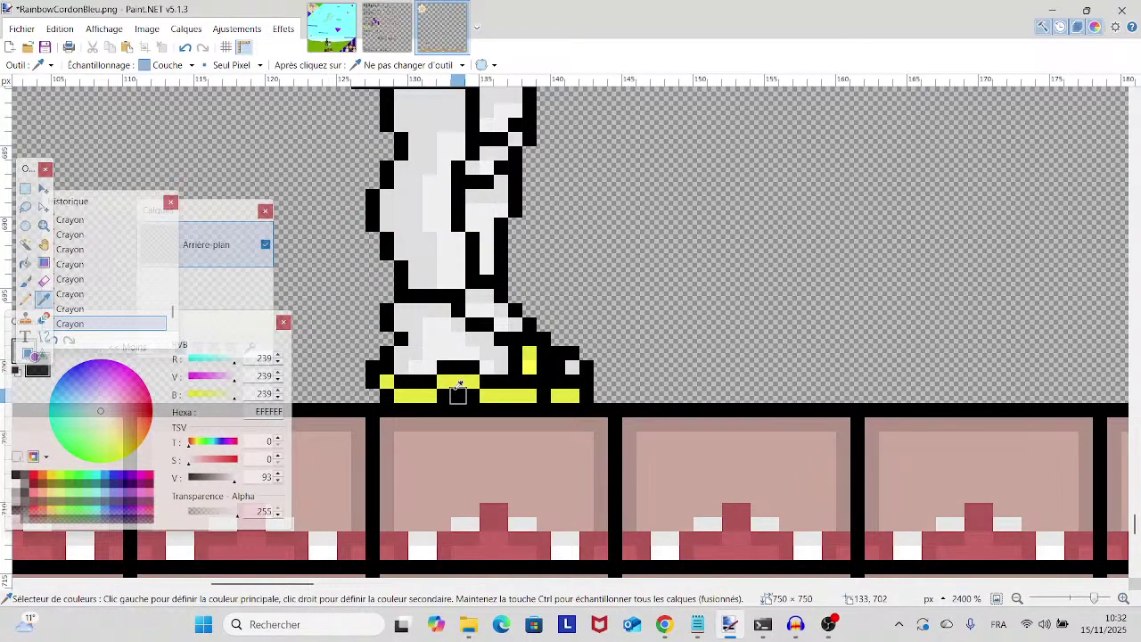
pyautogui.moveTo(460, 383); pyautogui.dragTo(379, 462)
pyautogui.scroll(10, 558, 513)
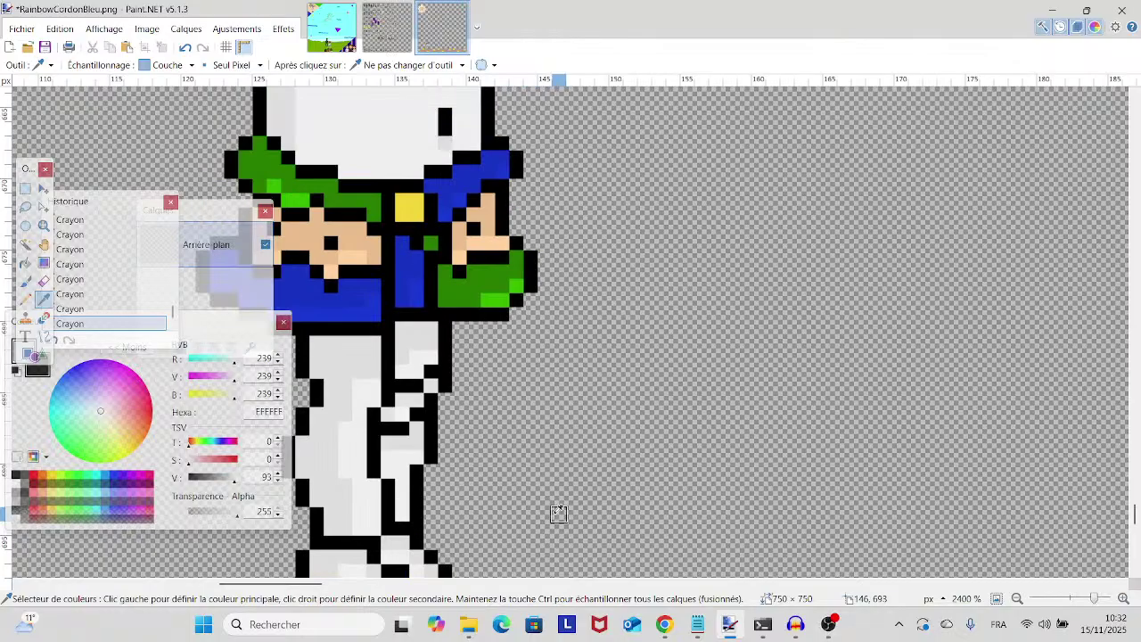
pyautogui.scroll(3, 558, 512)
pyautogui.hscroll(-2, 558, 513)
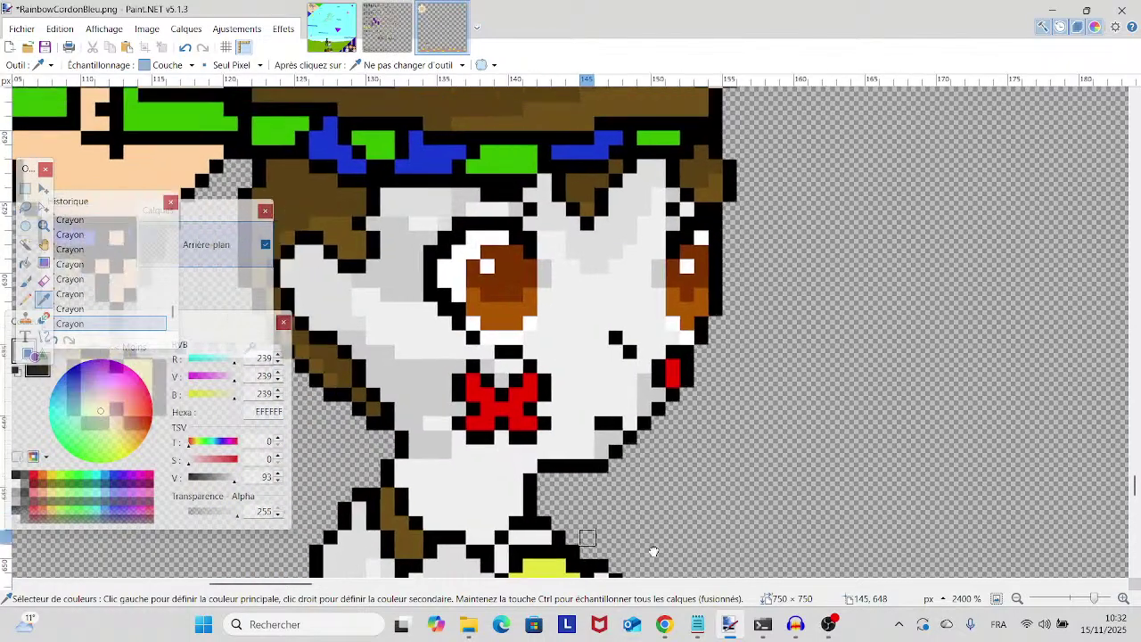
pyautogui.scroll(4, 478, 386)
pyautogui.hscroll(-4, 478, 386)
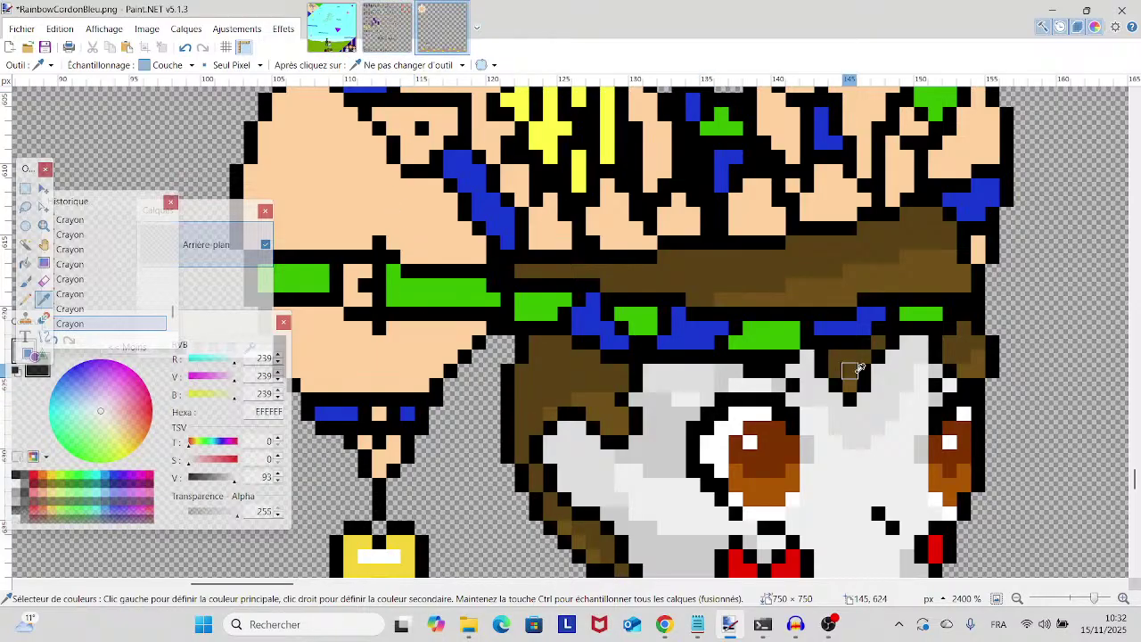
# - Sample peach #FFD19E from the points above the hat's brown band as the Pencil colour and look over the hat
pyautogui.click(635, 233)
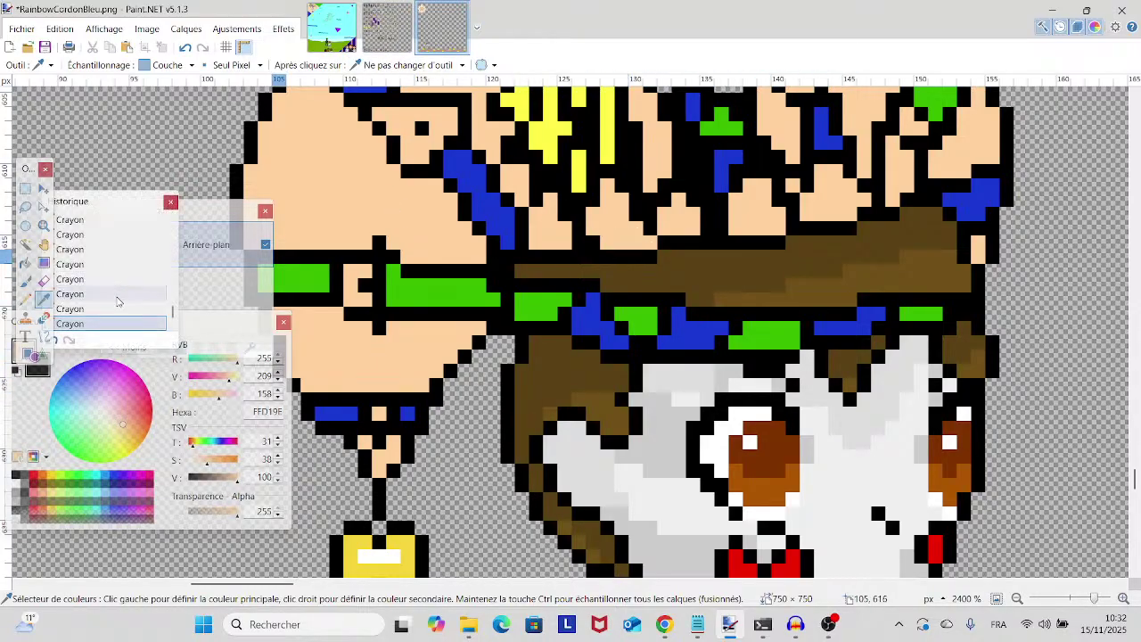
pyautogui.click(28, 300)
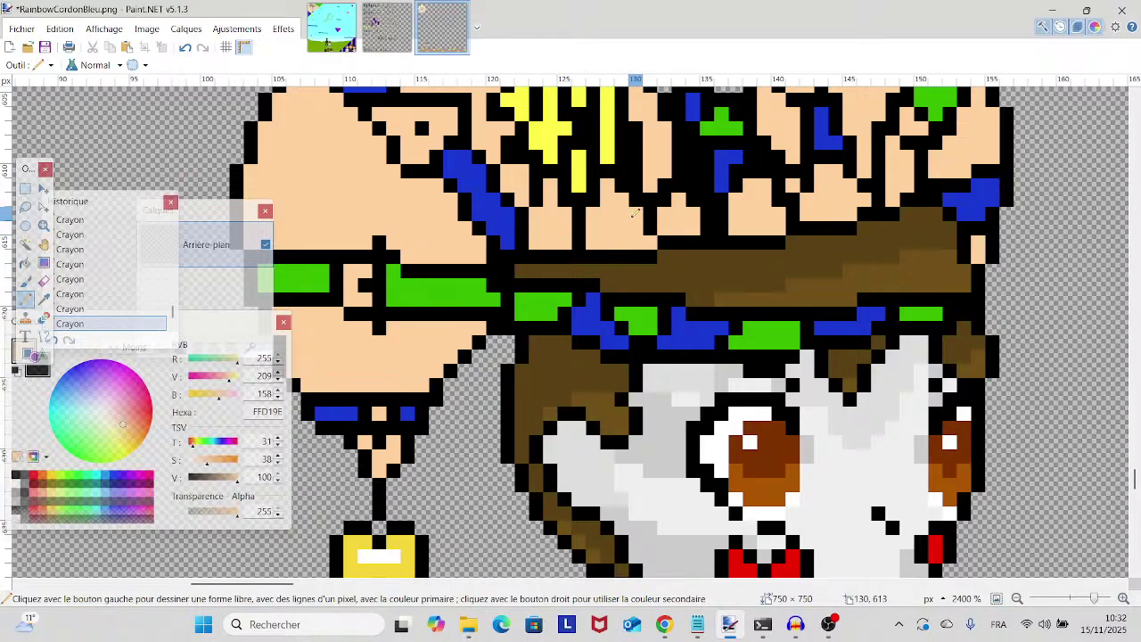
pyautogui.moveTo(721, 293); pyautogui.dragTo(627, 401)
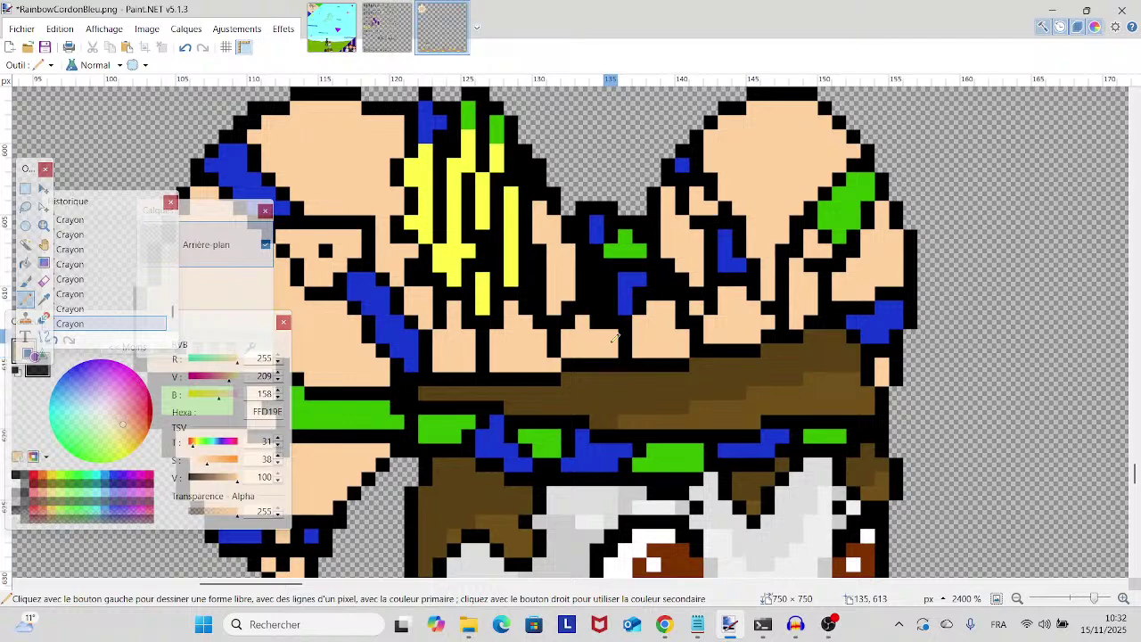
pyautogui.scroll(-5, 610, 280)
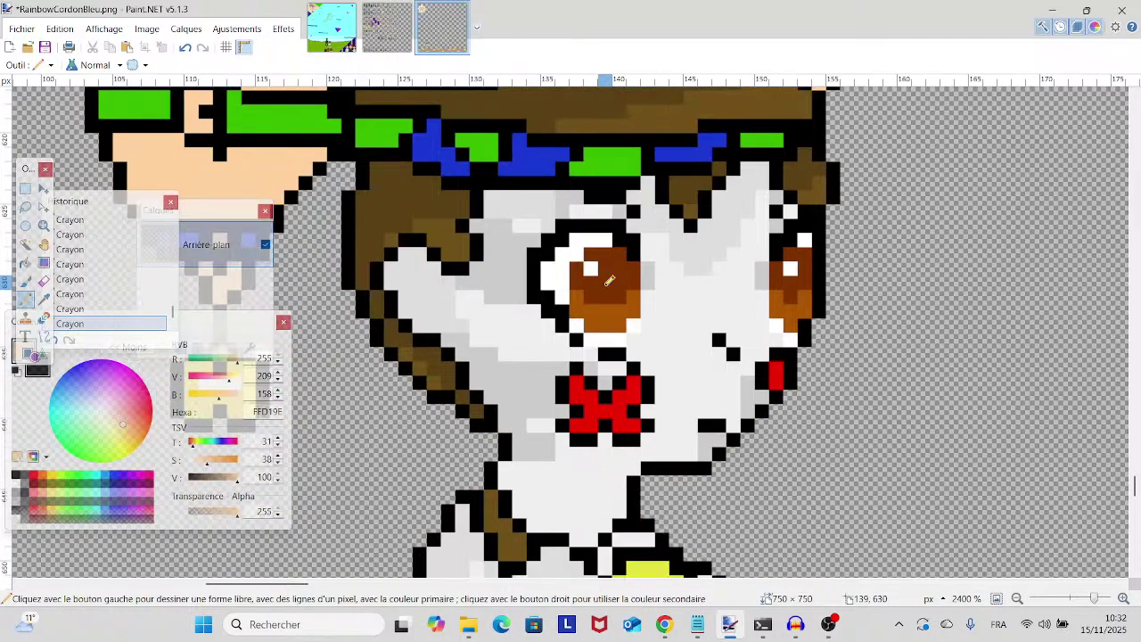
pyautogui.scroll(5, 610, 281)
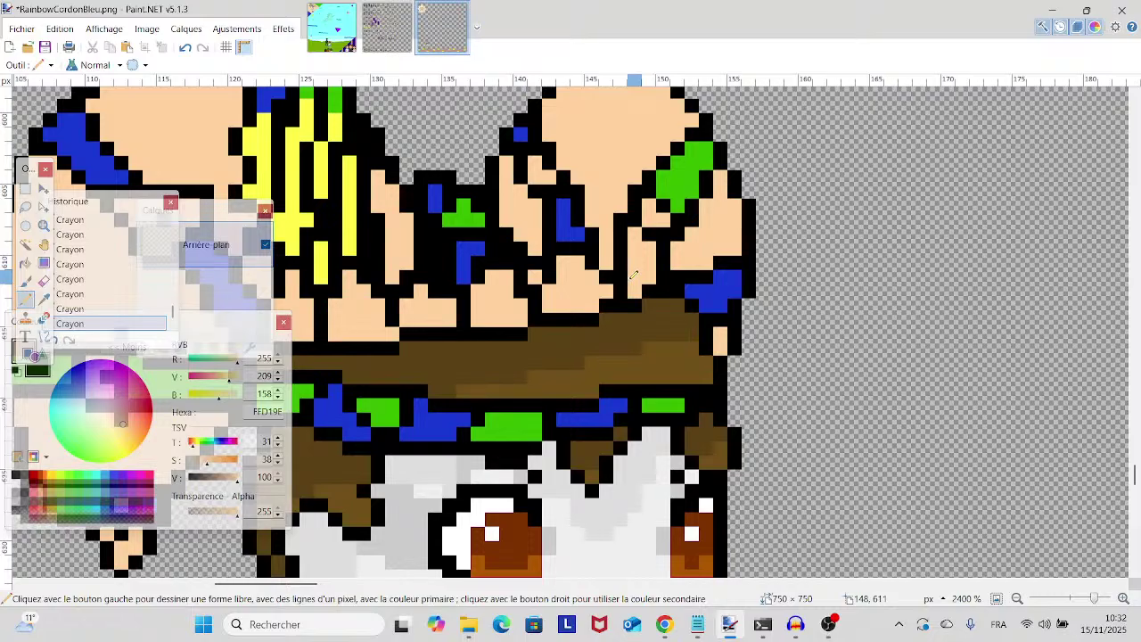
pyautogui.moveTo(552, 344); pyautogui.dragTo(675, 318)
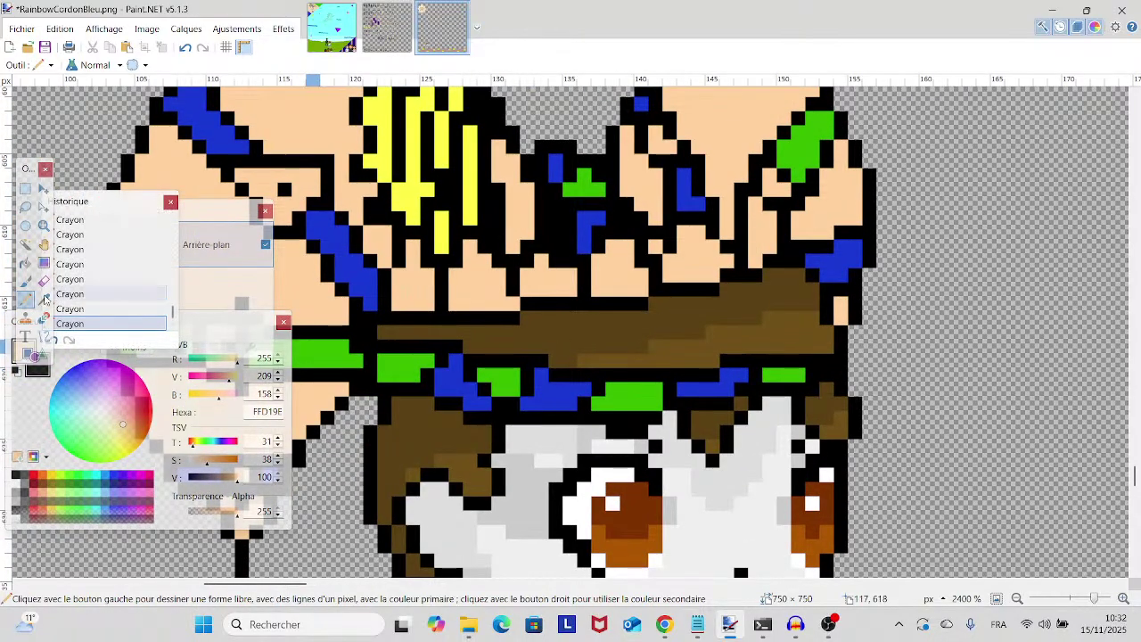
# - Sample blue #1938D3 from the hat and pencil it over the tips of three peach points above the brown band
pyautogui.click(42, 299)
pyautogui.click(335, 227)
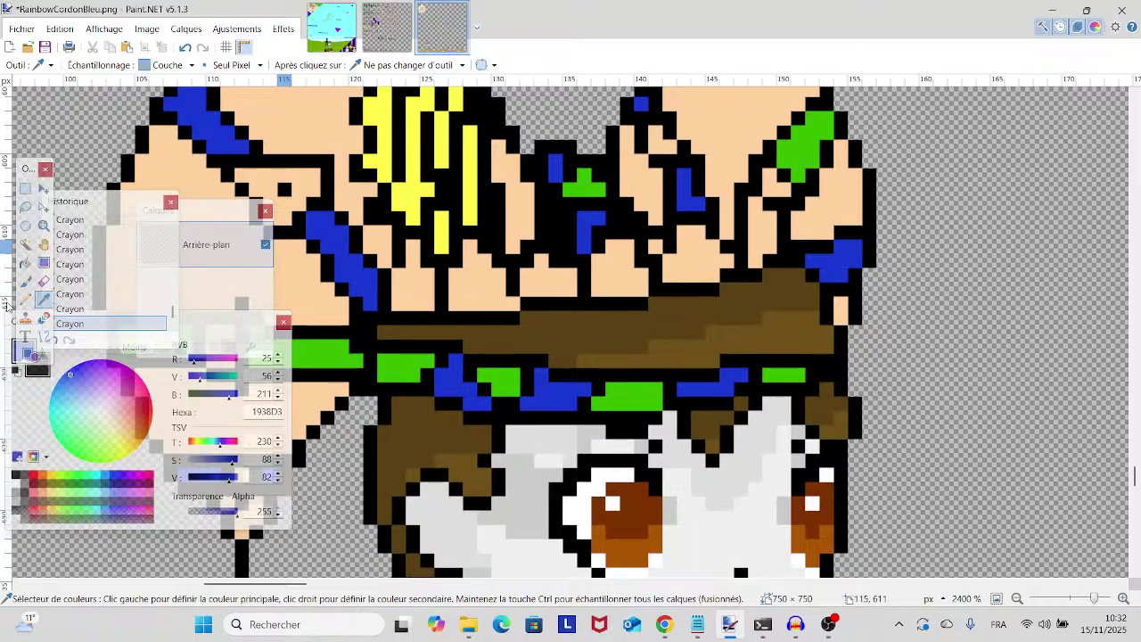
pyautogui.moveTo(413, 243)
pyautogui.mouseDown()
pyautogui.moveTo(413, 267)
pyautogui.moveTo(398, 275)
pyautogui.moveTo(441, 275)
pyautogui.mouseUp()
pyautogui.moveTo(528, 259)
pyautogui.mouseDown()
pyautogui.moveTo(528, 276)
pyautogui.moveTo(568, 269)
pyautogui.mouseUp()
pyautogui.moveTo(684, 224)
pyautogui.mouseDown()
pyautogui.moveTo(684, 263)
pyautogui.moveTo(683, 253)
pyautogui.moveTo(668, 262)
pyautogui.moveTo(701, 234)
pyautogui.moveTo(714, 254)
pyautogui.mouseUp()
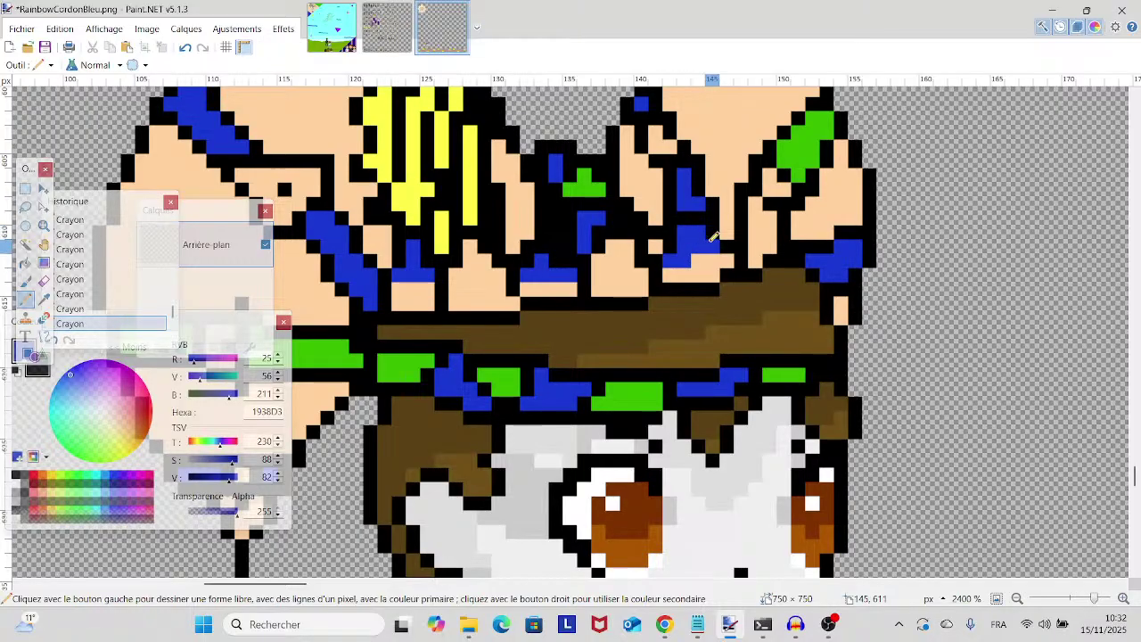
pyautogui.scroll(2, 714, 257)
pyautogui.hscroll(1, 714, 258)
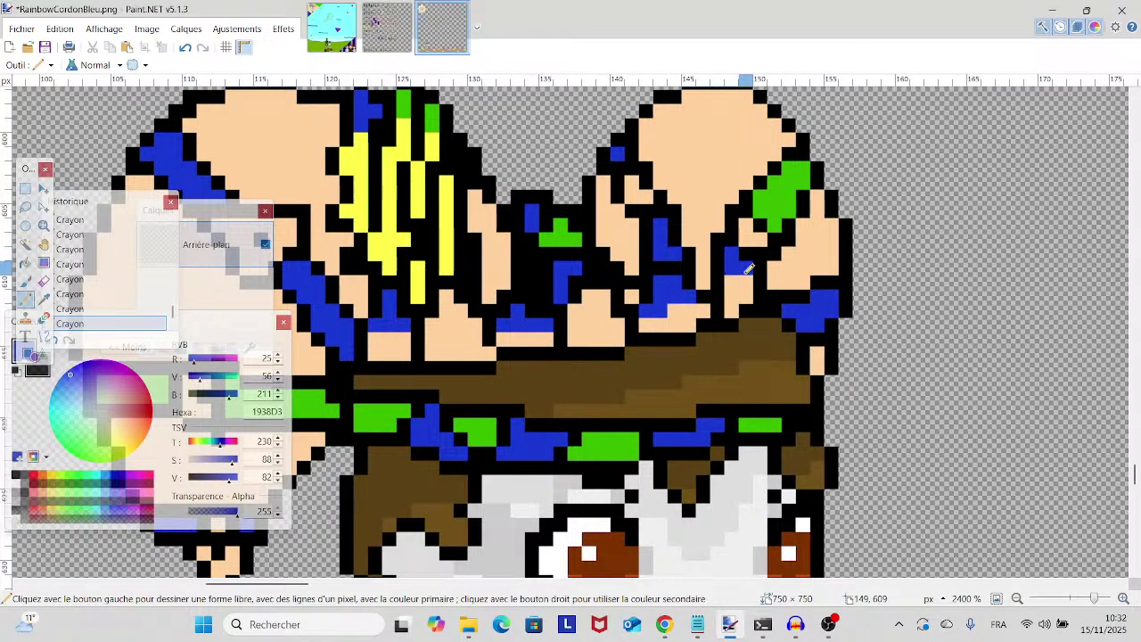
pyautogui.click(185, 47)
# - Sample green #37B700 from the hat's trim and pencil it over the tips of three other peach points above the brown band
pyautogui.click(43, 298)
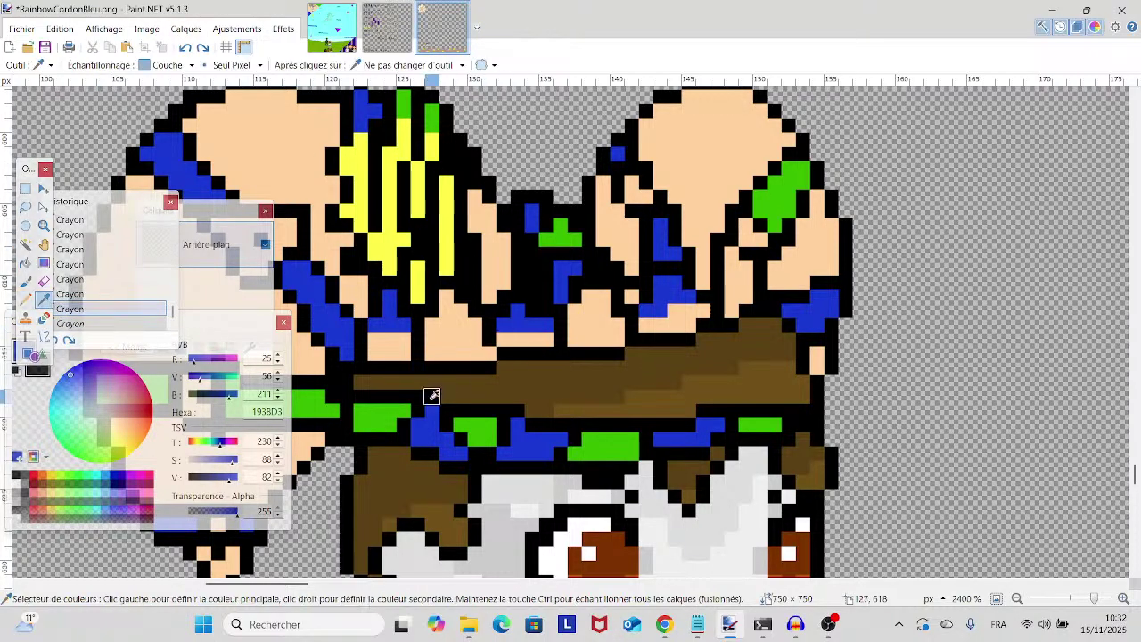
pyautogui.click(393, 415)
pyautogui.click(25, 297)
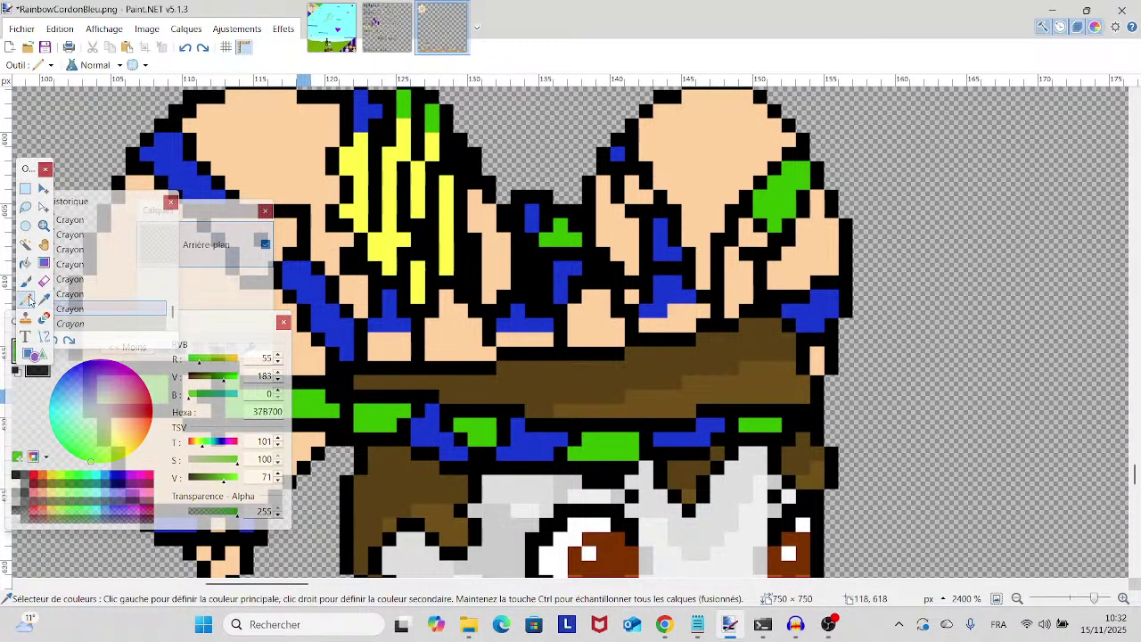
pyautogui.moveTo(595, 295)
pyautogui.mouseDown()
pyautogui.moveTo(575, 310)
pyautogui.moveTo(599, 307)
pyautogui.mouseUp()
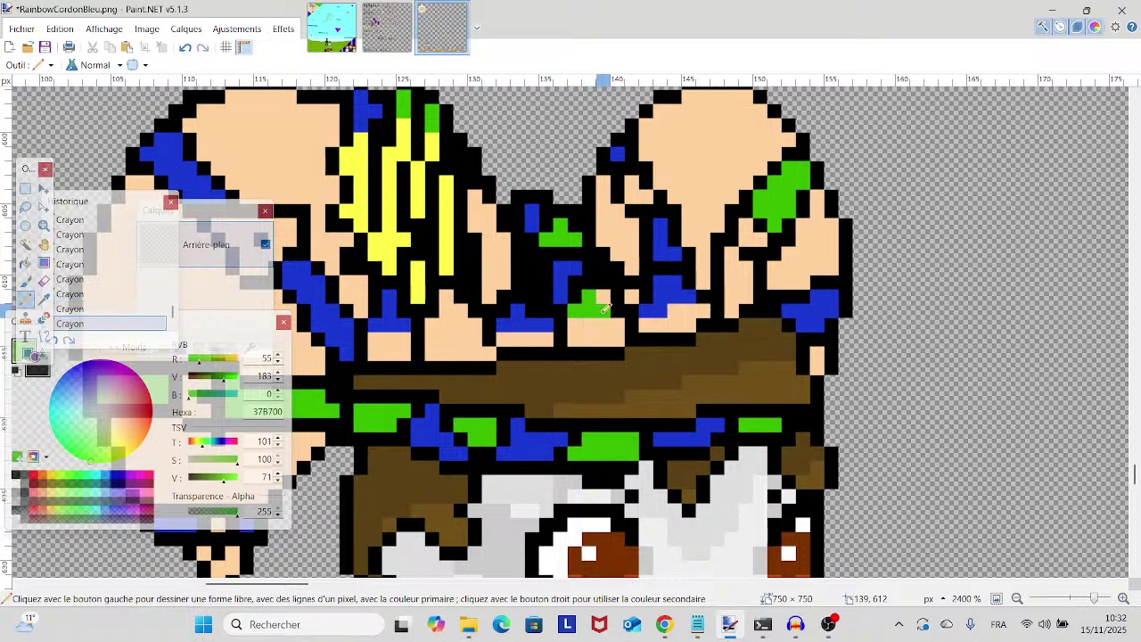
pyautogui.moveTo(724, 260); pyautogui.dragTo(747, 268)
pyautogui.hscroll(-2, 691, 294)
pyautogui.hscroll(-3, 624, 299)
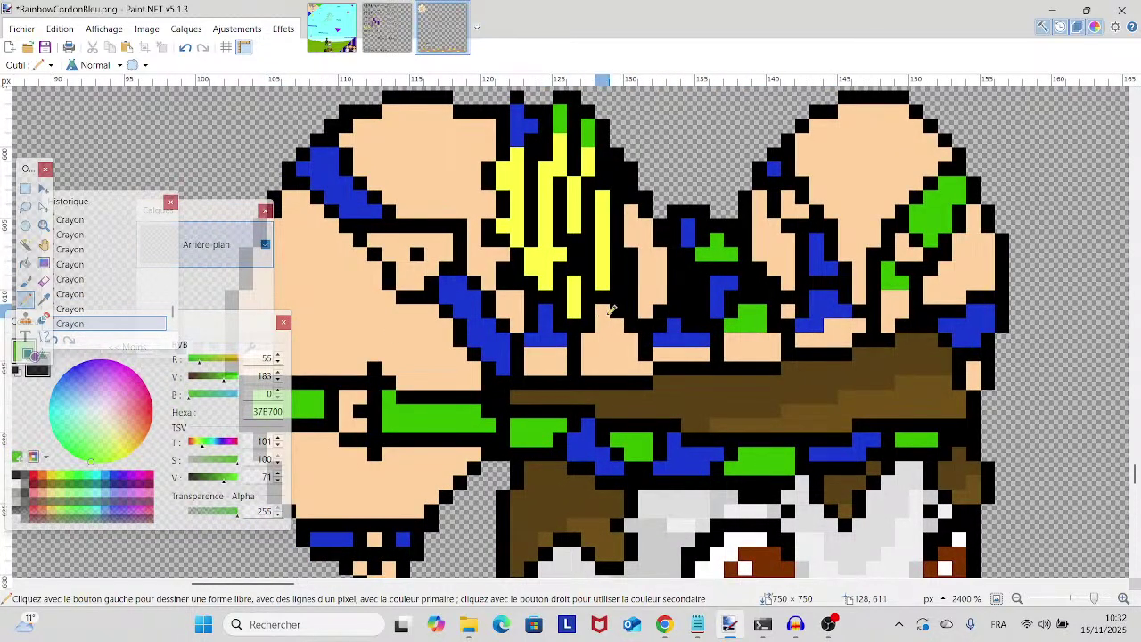
pyautogui.moveTo(611, 326); pyautogui.dragTo(610, 334)
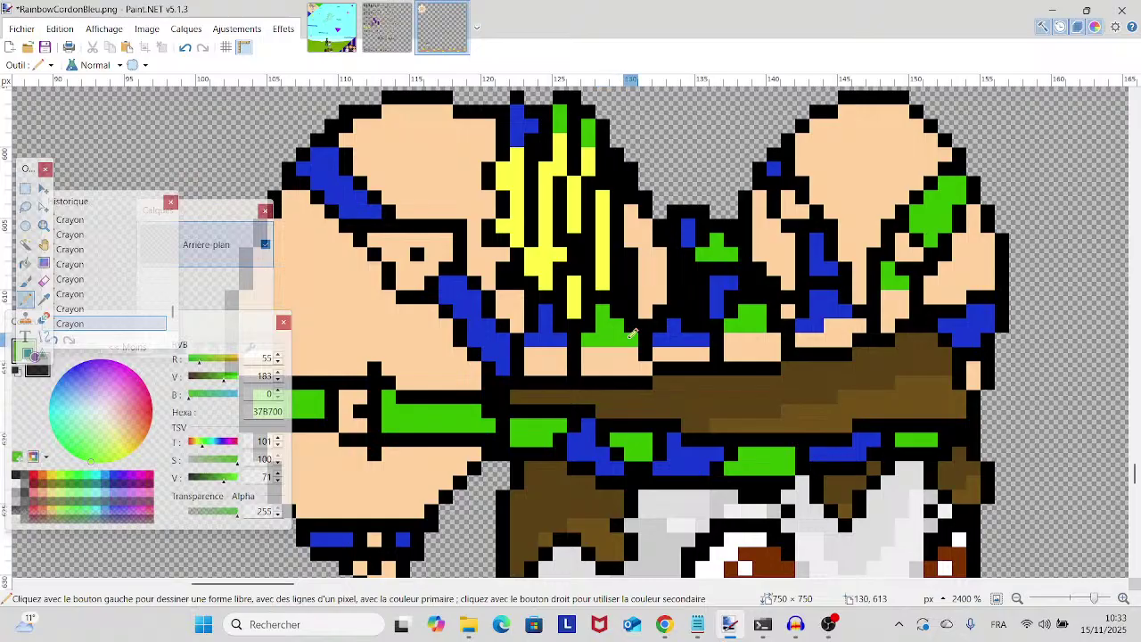
pyautogui.scroll(1, 556, 334)
pyautogui.hscroll(-1, 556, 334)
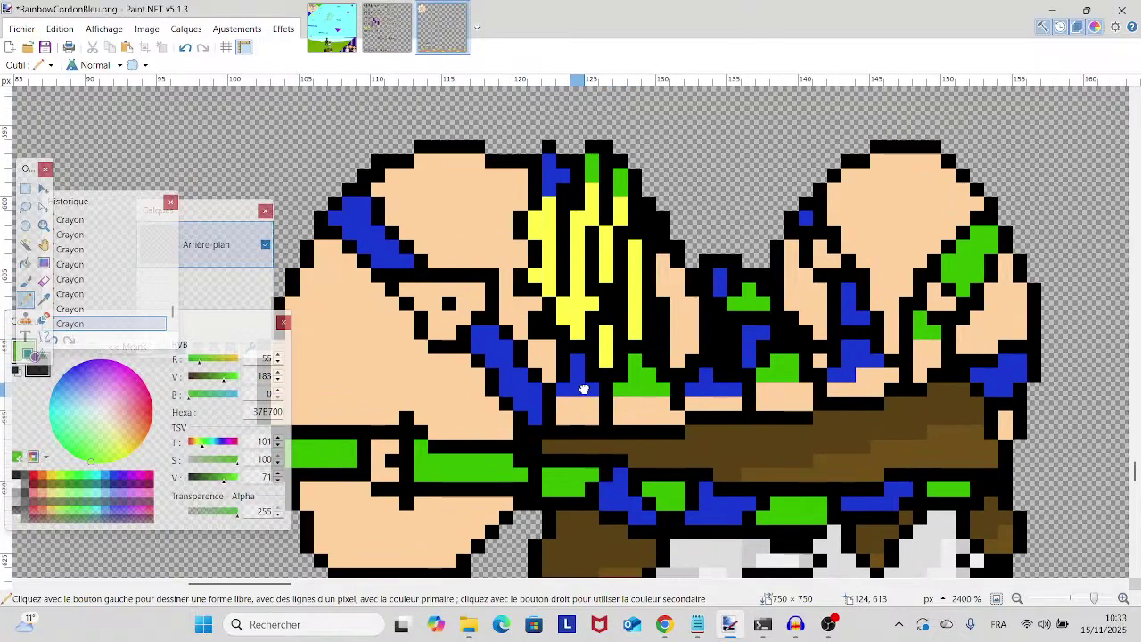
pyautogui.click(44, 300)
pyautogui.click(434, 197)
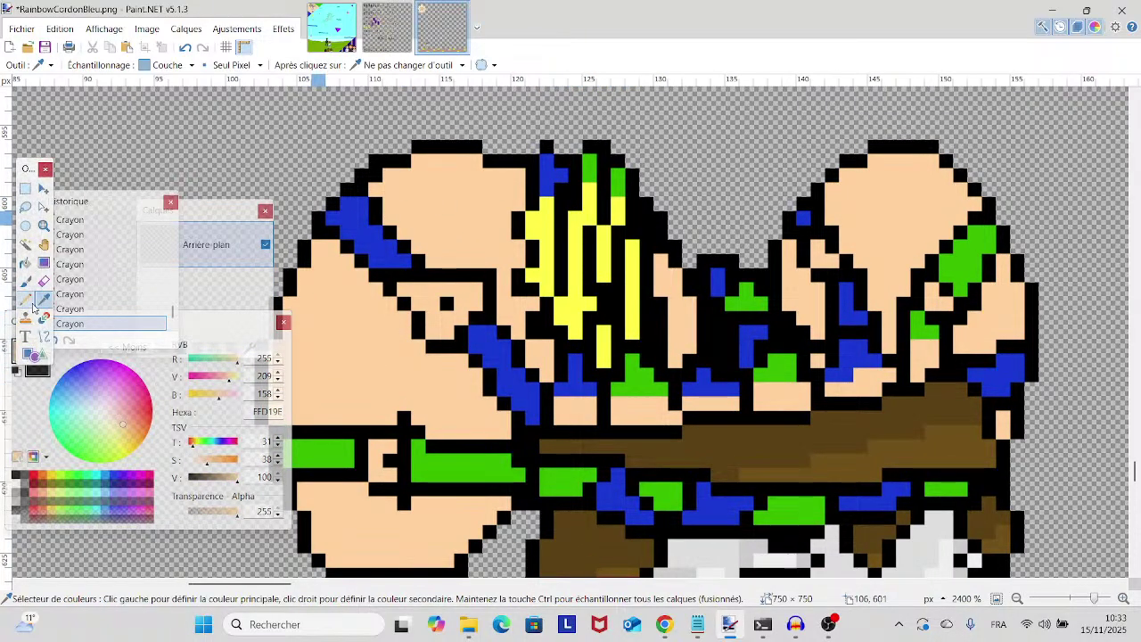
pyautogui.click(25, 298)
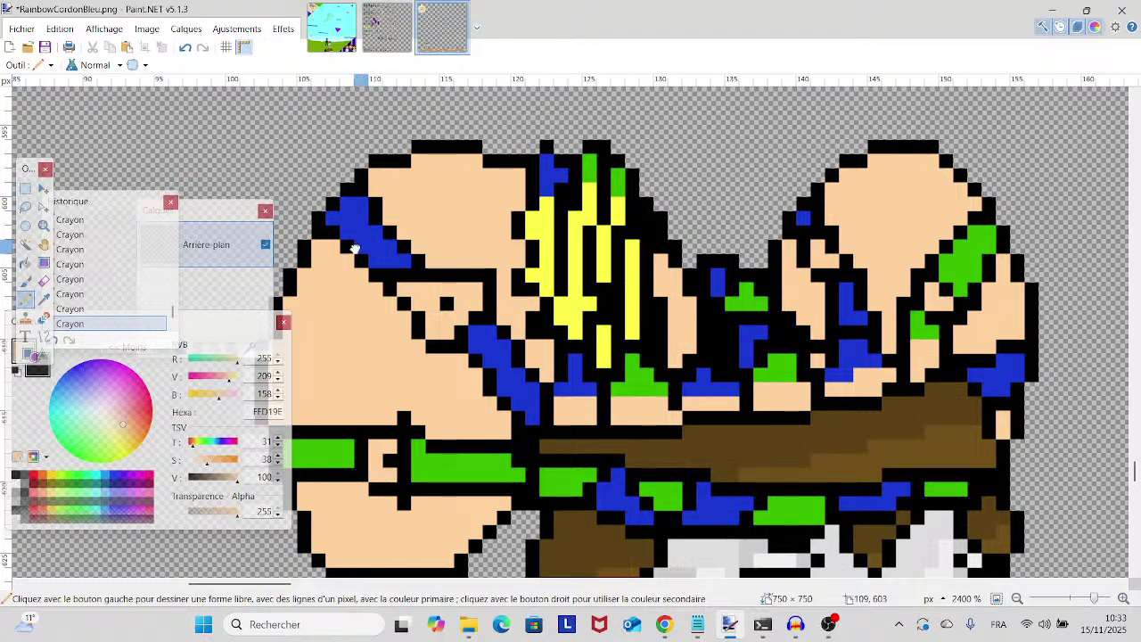
pyautogui.scroll(-1, 386, 216)
pyautogui.hscroll(-1, 387, 216)
pyautogui.scroll(-3, 386, 216)
pyautogui.scroll(3, 387, 216)
pyautogui.hscroll(1, 387, 216)
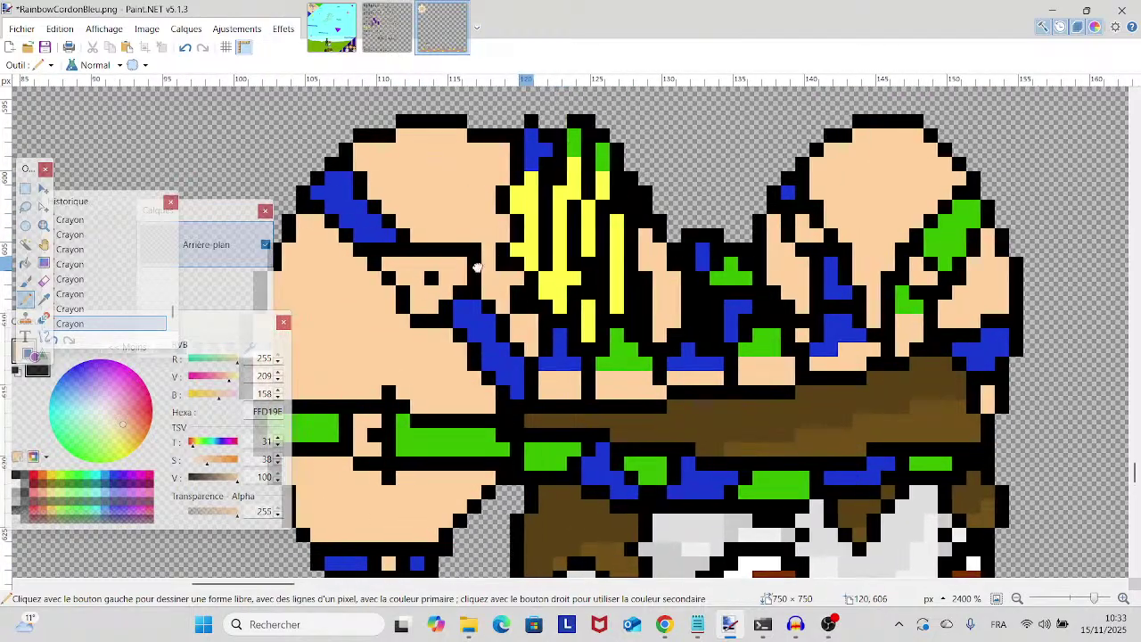
pyautogui.hscroll(3, 387, 216)
# - Sample yellow #FFFF47 and rework the hat's vertical yellow stripes with the Pencil, breaking them up with black gaps
pyautogui.click(43, 299)
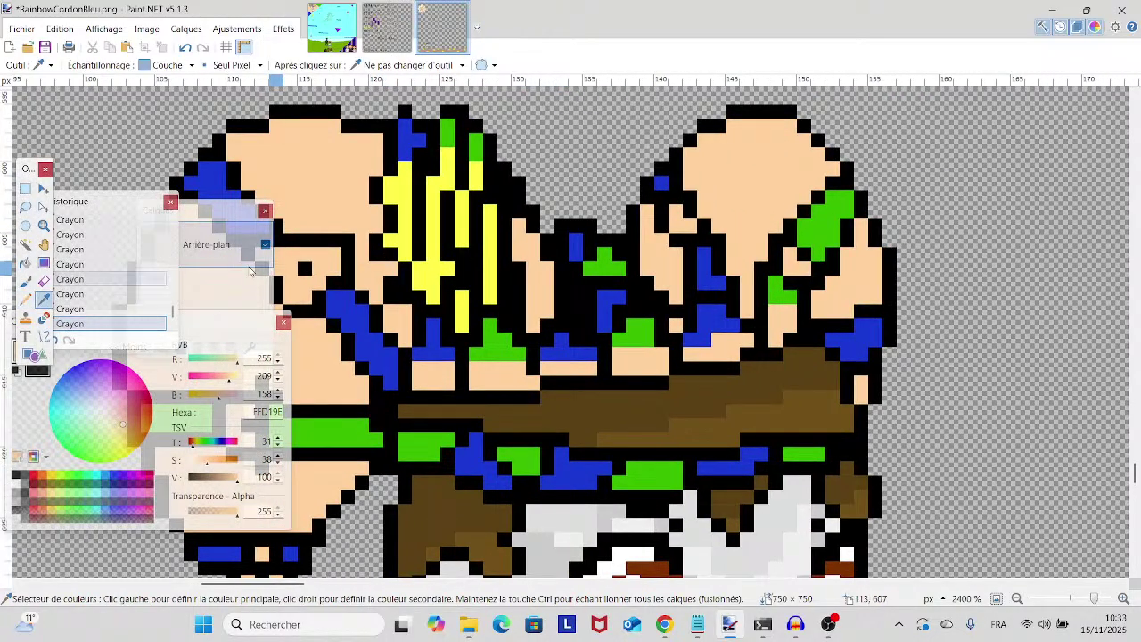
pyautogui.click(438, 267)
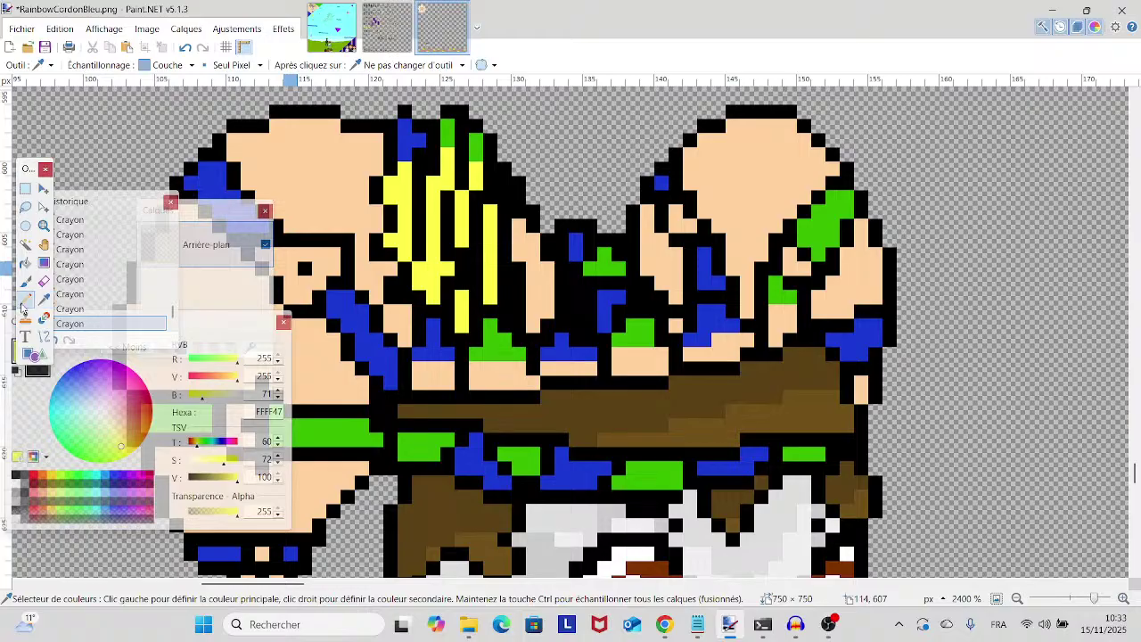
pyautogui.click(24, 302)
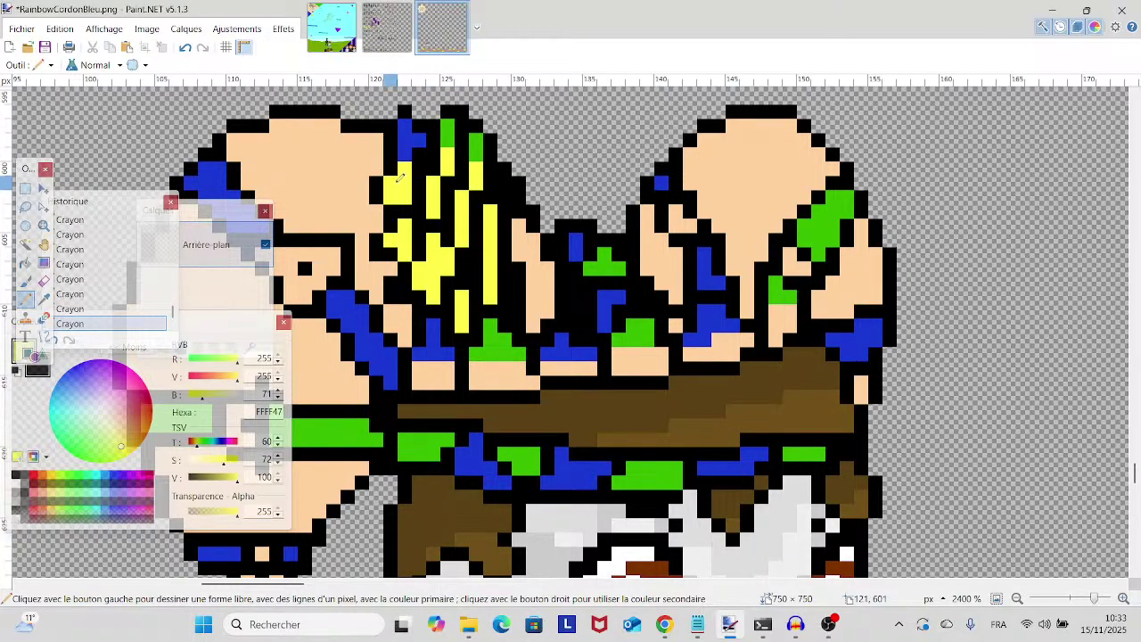
pyautogui.scroll(-3, 406, 176)
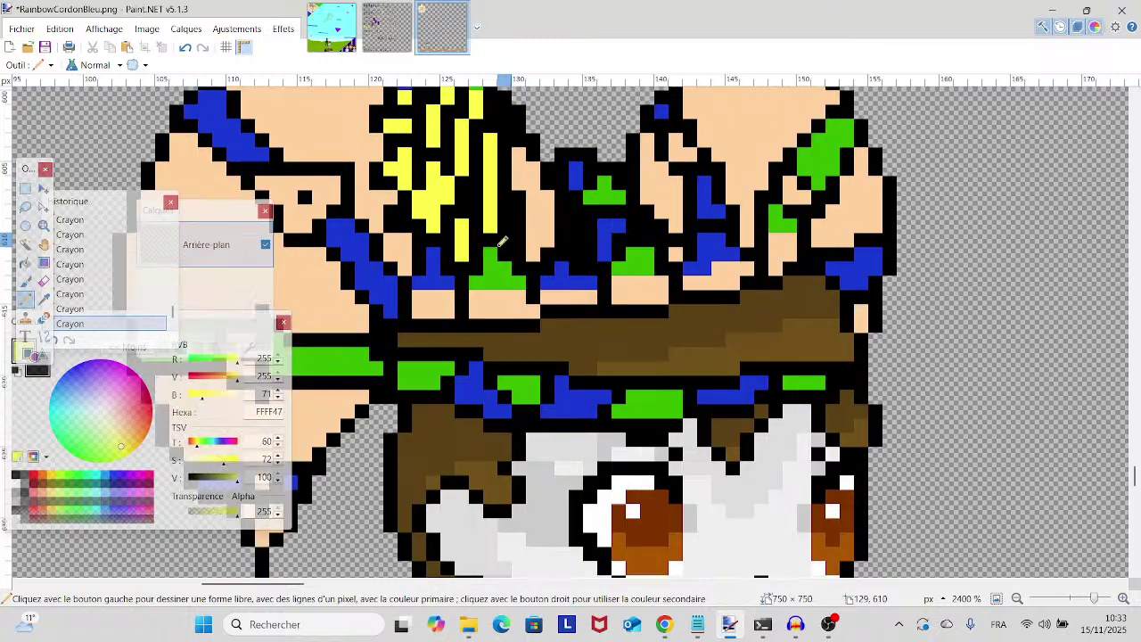
pyautogui.scroll(2, 500, 241)
pyautogui.scroll(1, 493, 239)
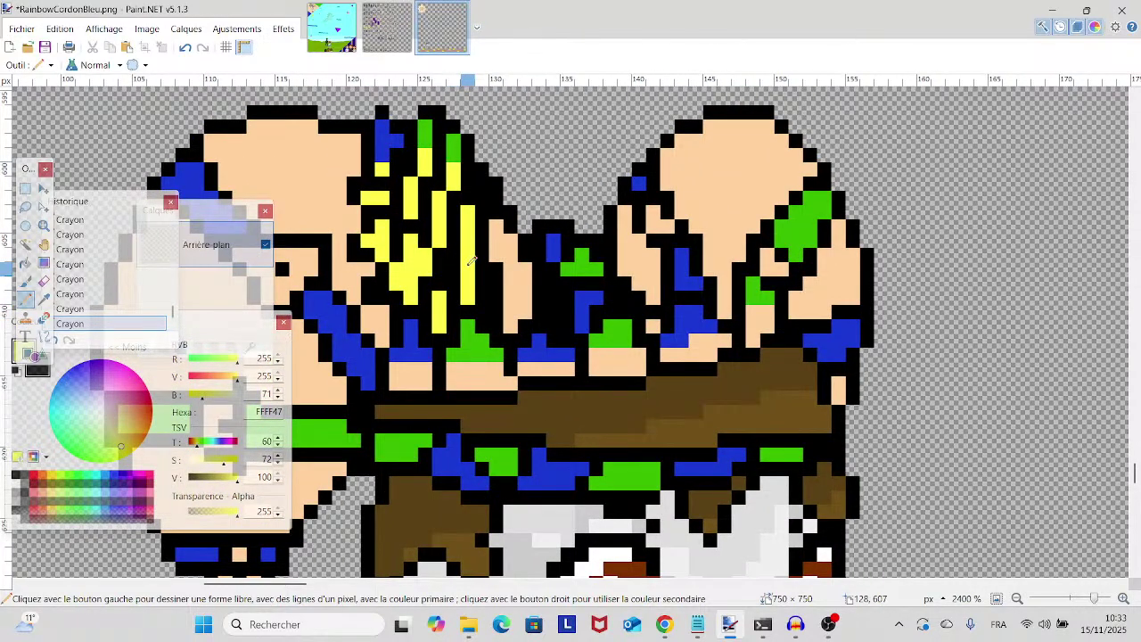
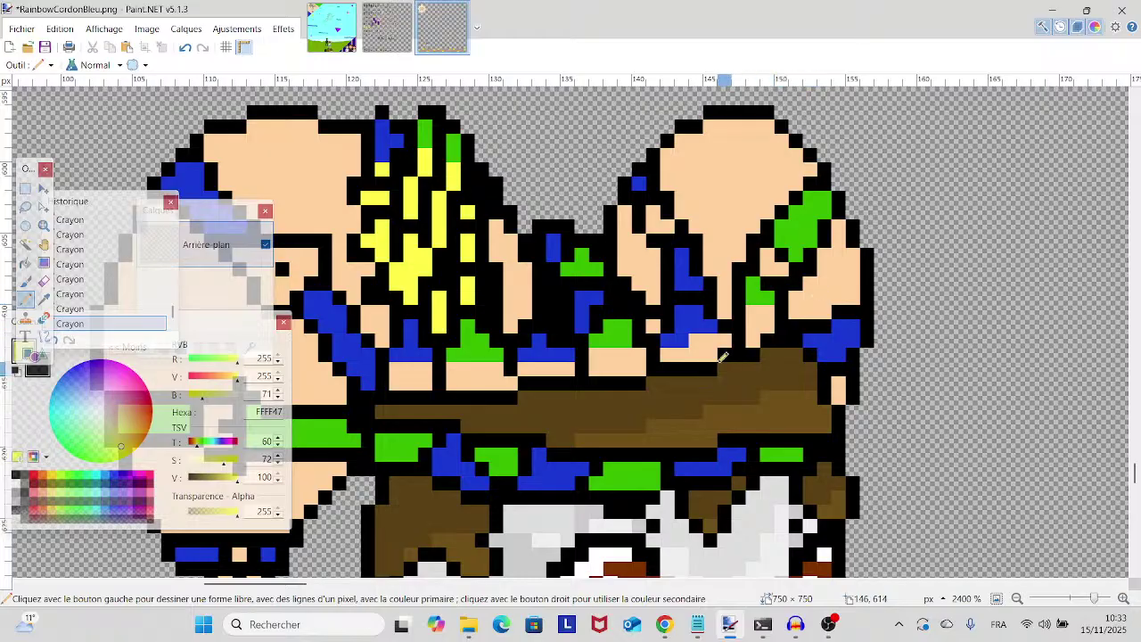
# - Sample blue #1938D3 and pencil extra pixels to widen the blue patch in the hat's black centre
pyautogui.click(42, 290)
pyautogui.click(585, 298)
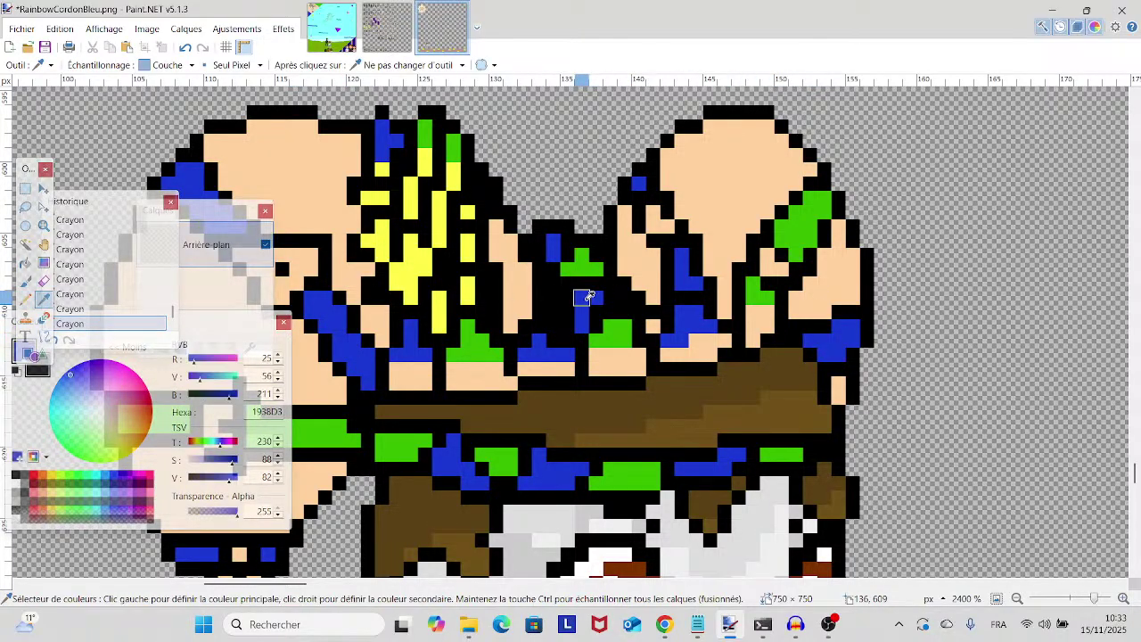
pyautogui.click(26, 300)
pyautogui.moveTo(569, 313); pyautogui.dragTo(571, 303)
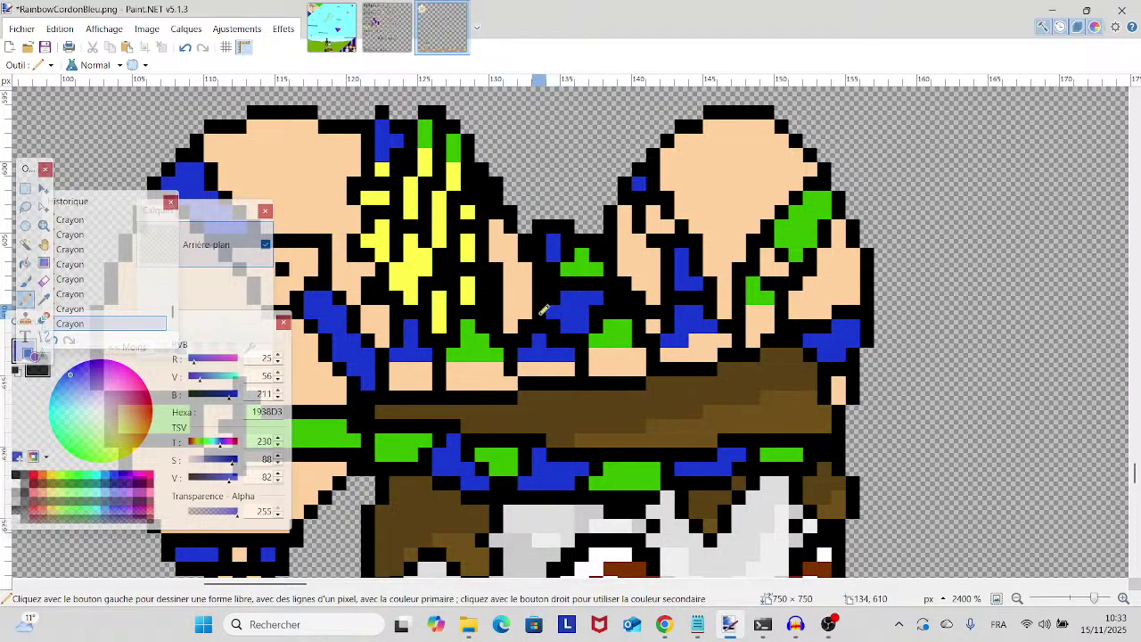
pyautogui.press('k')
pyautogui.click(304, 284)
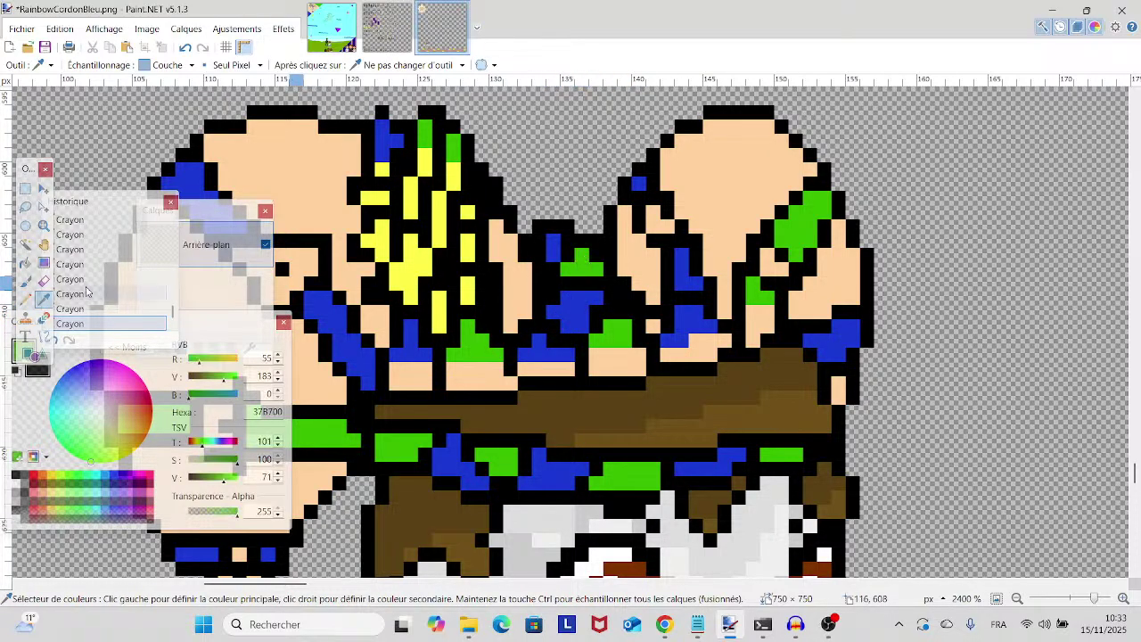
pyautogui.click(23, 299)
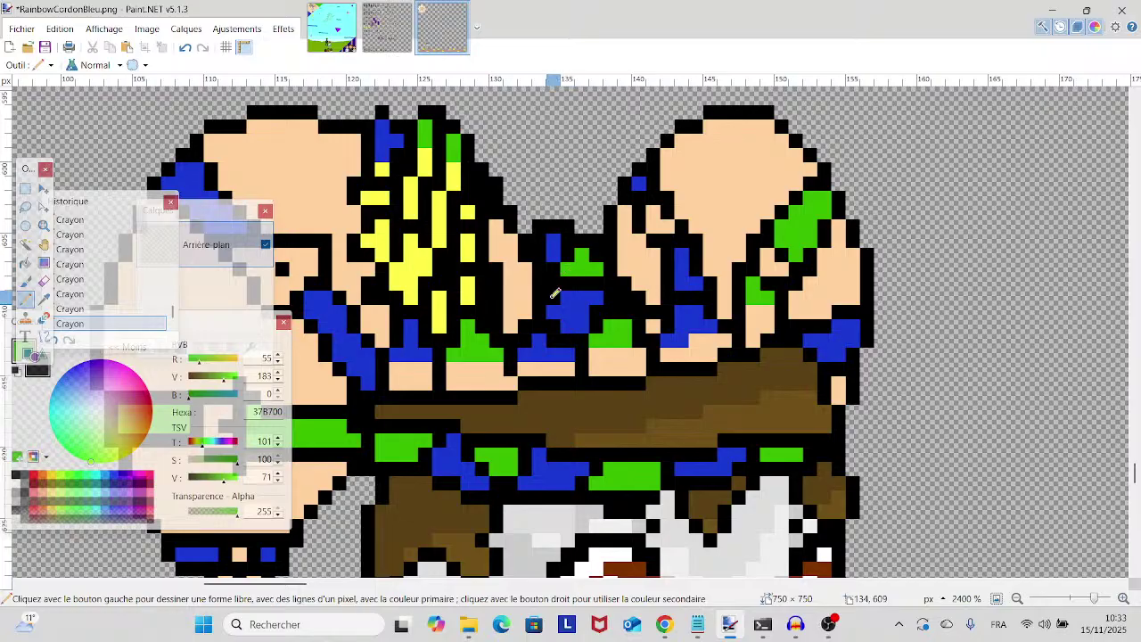
pyautogui.click(553, 296)
pyautogui.click(182, 47)
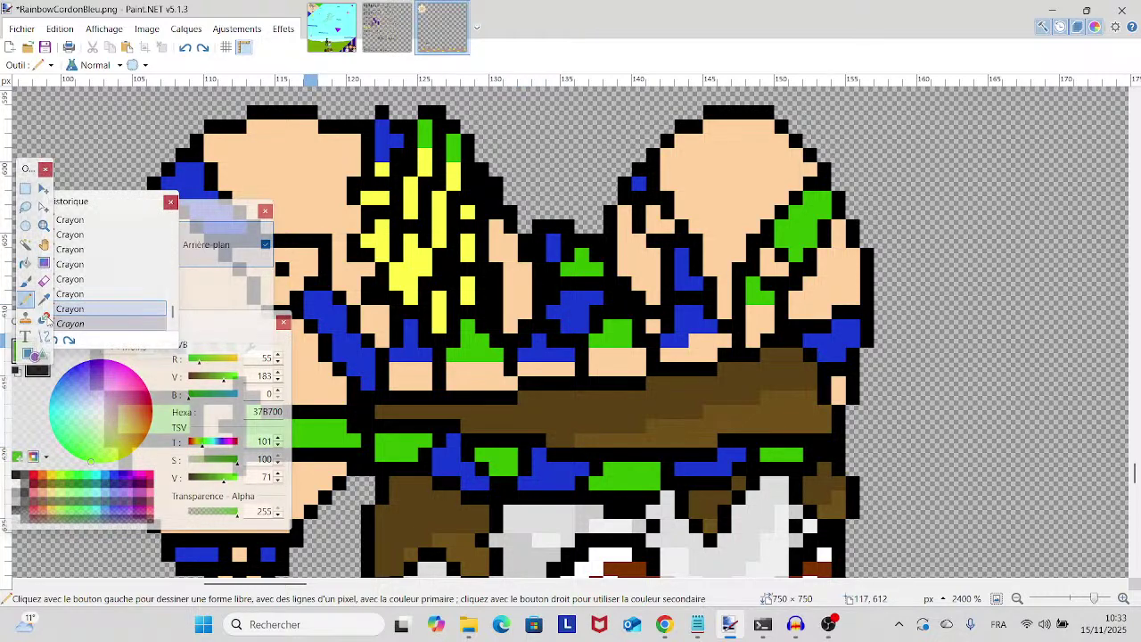
# - Sample black #000000 from the shoe's outline as the primary colour
pyautogui.click(43, 299)
pyautogui.scroll(-3, 780, 509)
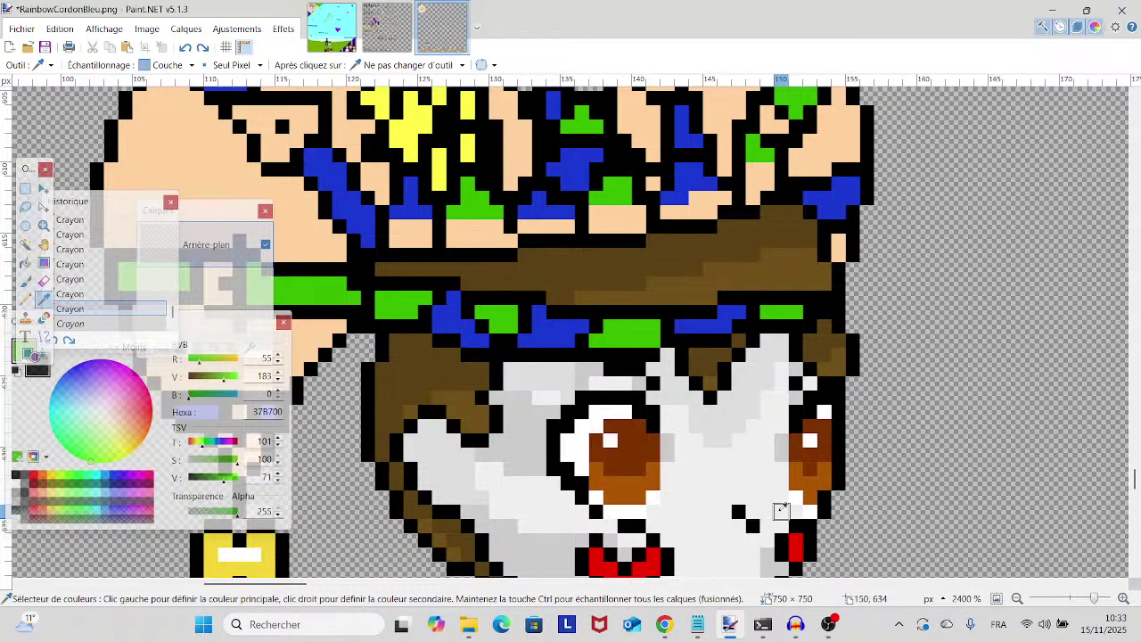
pyautogui.scroll(-20, 781, 509)
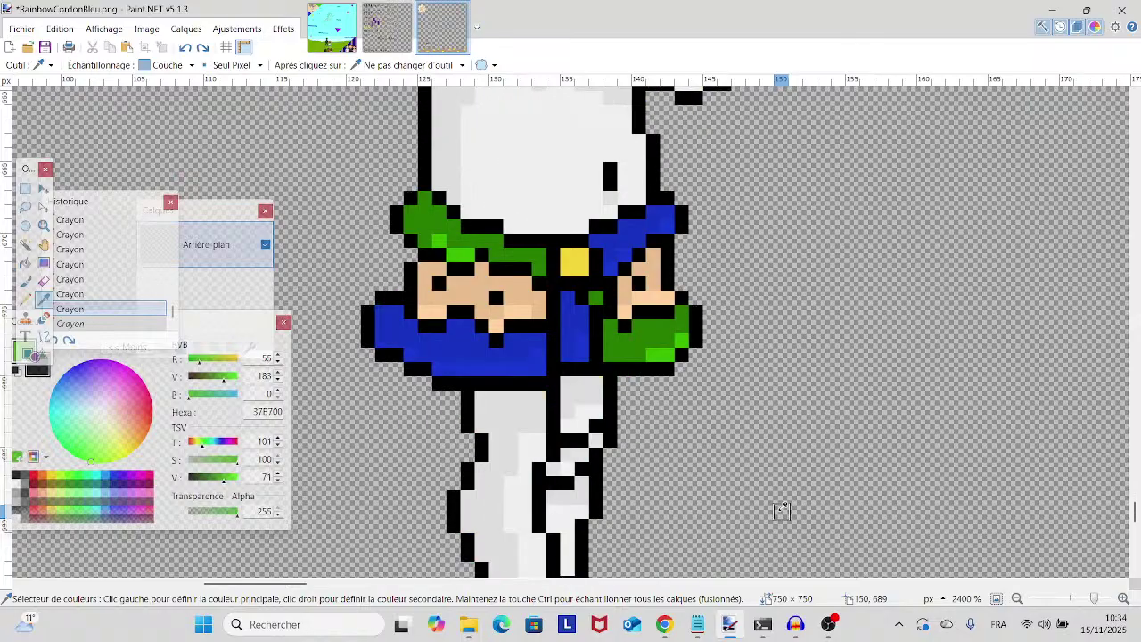
pyautogui.scroll(-3, 781, 509)
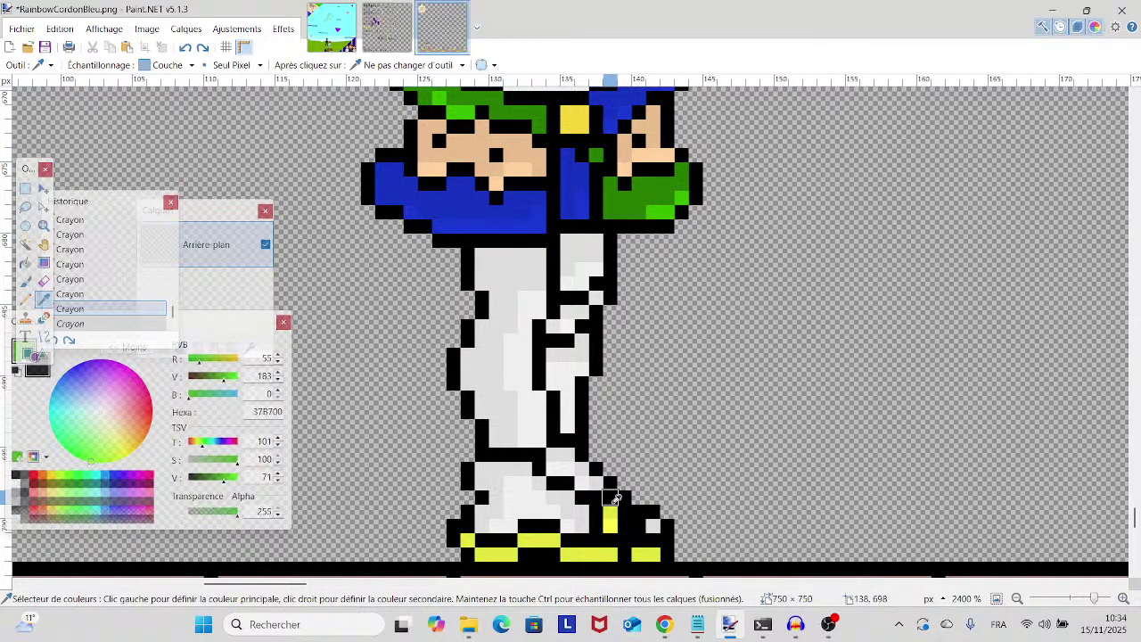
pyautogui.click(630, 519)
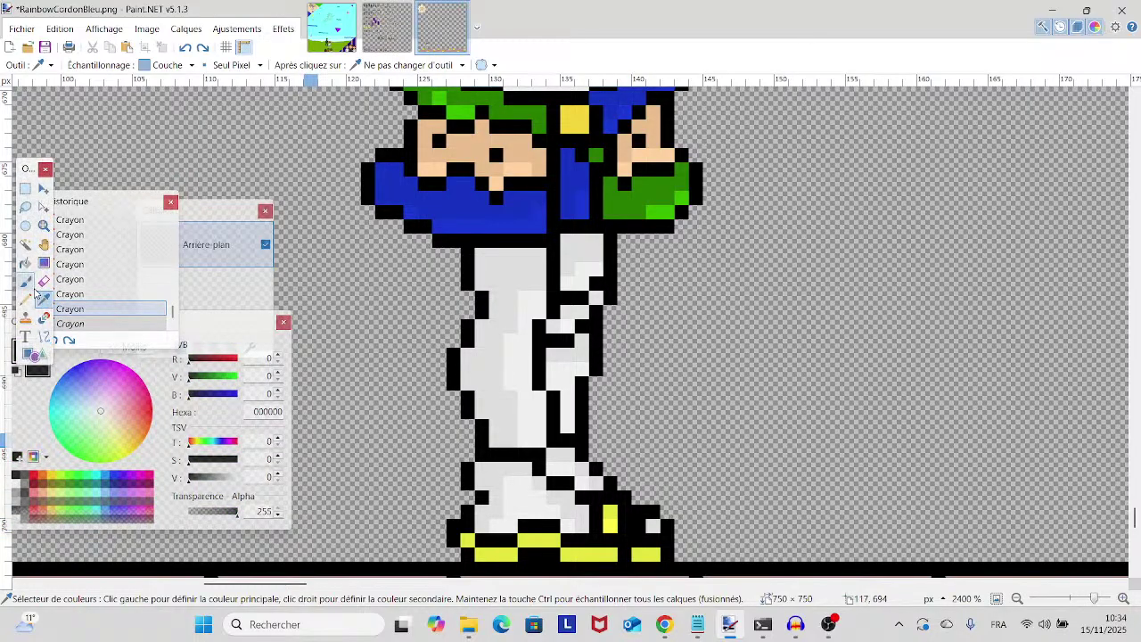
pyautogui.click(42, 280)
pyautogui.click(626, 493)
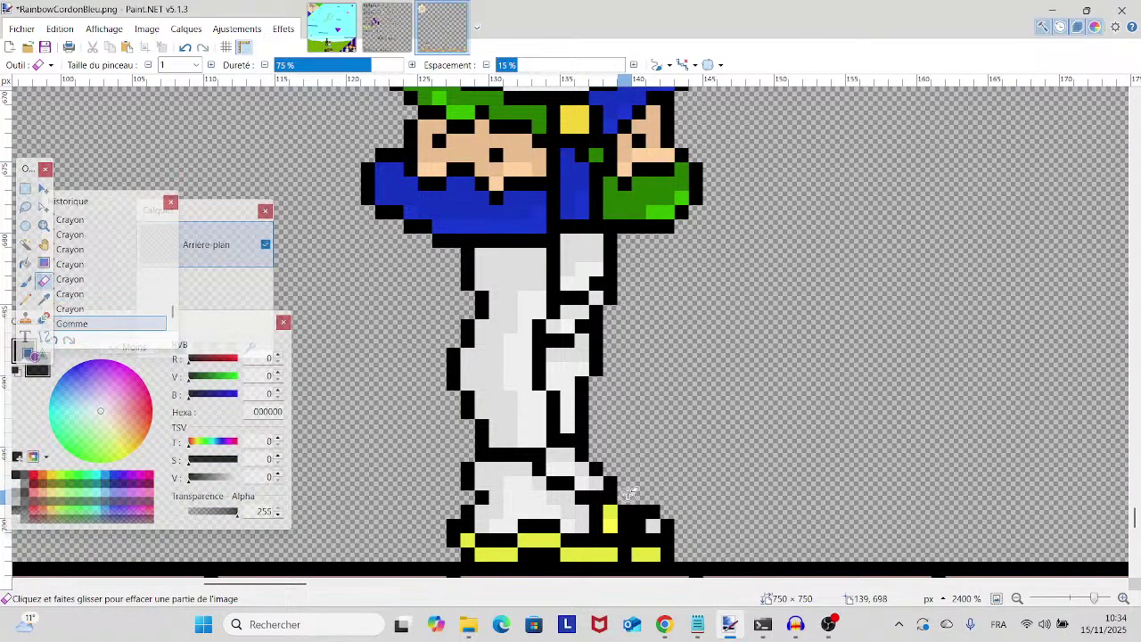
pyautogui.click(185, 49)
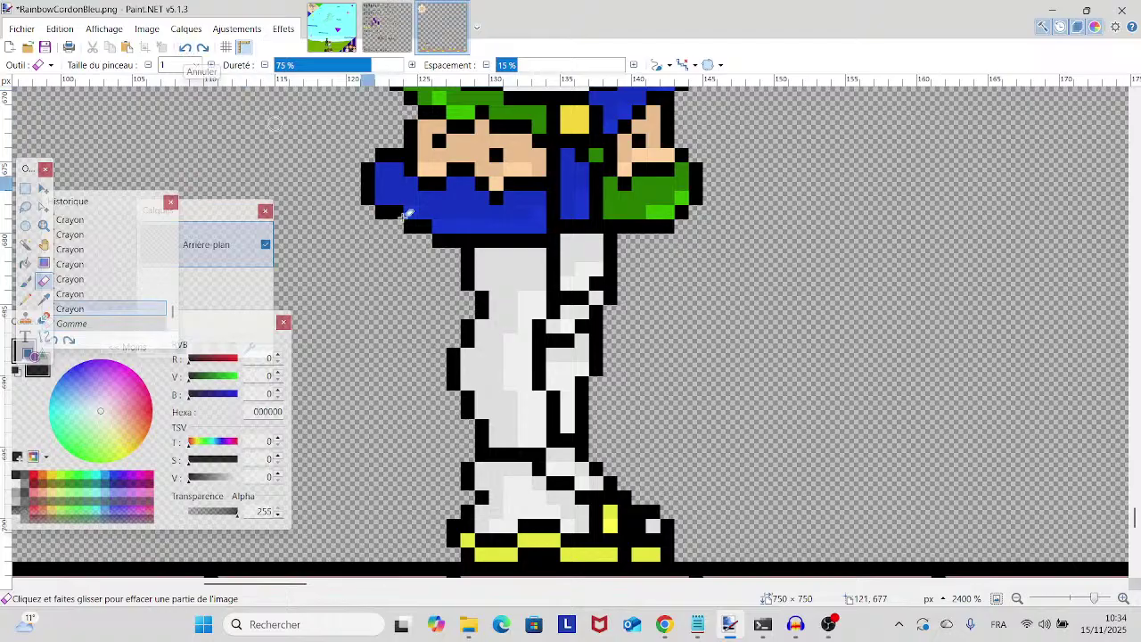
# - Erase the stray black outline pixel beside the collar, just above the yellow patch on the forearm
pyautogui.scroll(5, 536, 338)
pyautogui.scroll(2, 535, 338)
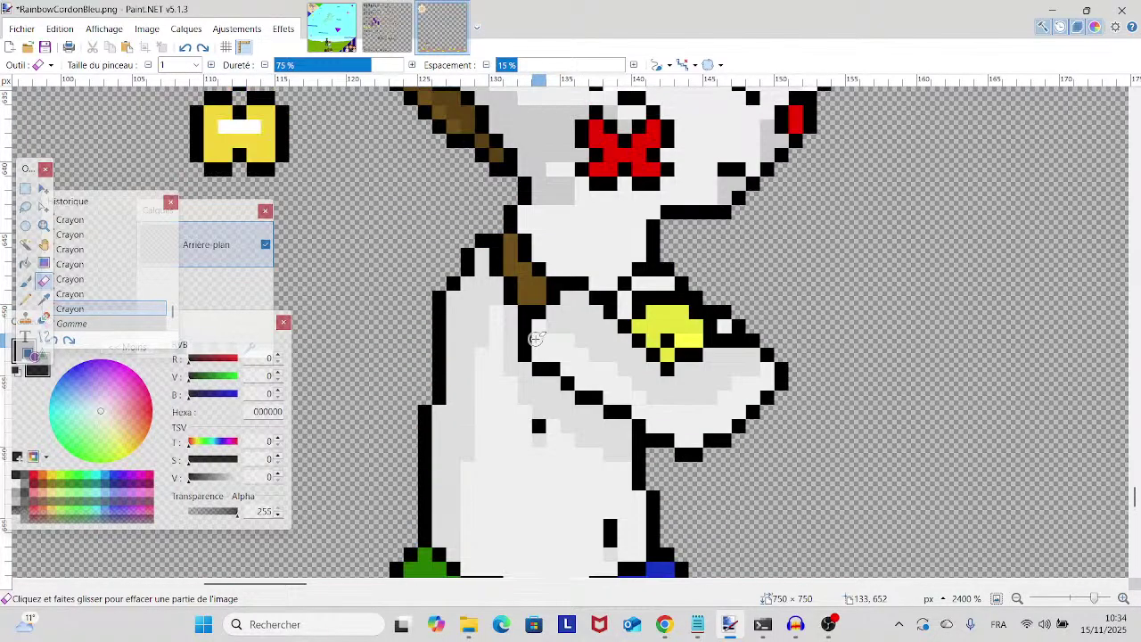
pyautogui.click(25, 280)
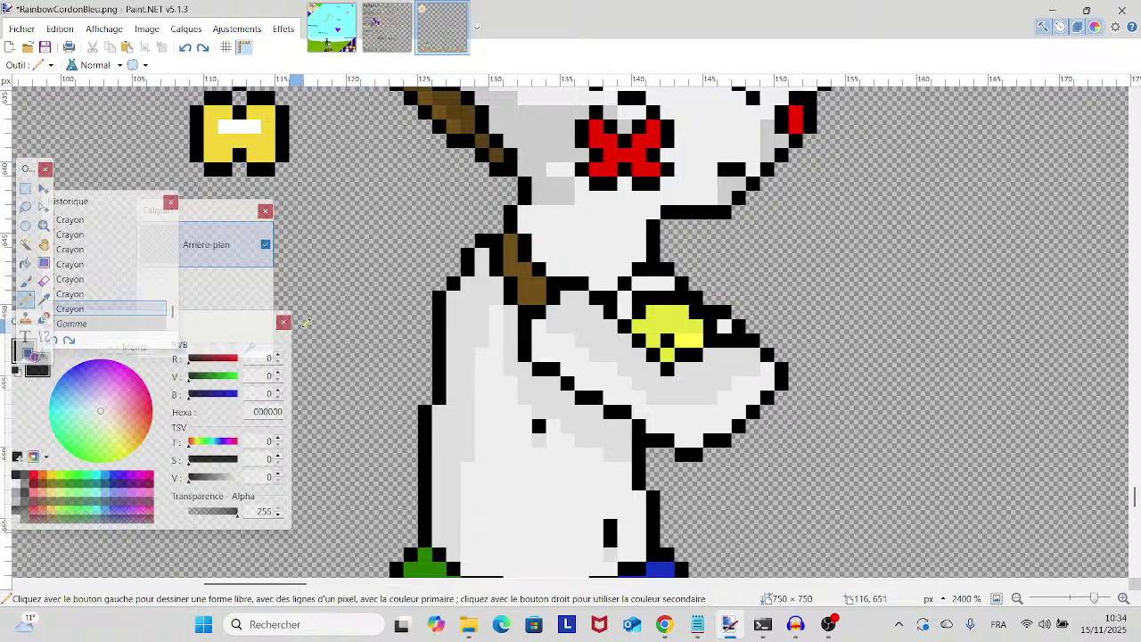
pyautogui.scroll(8, 603, 343)
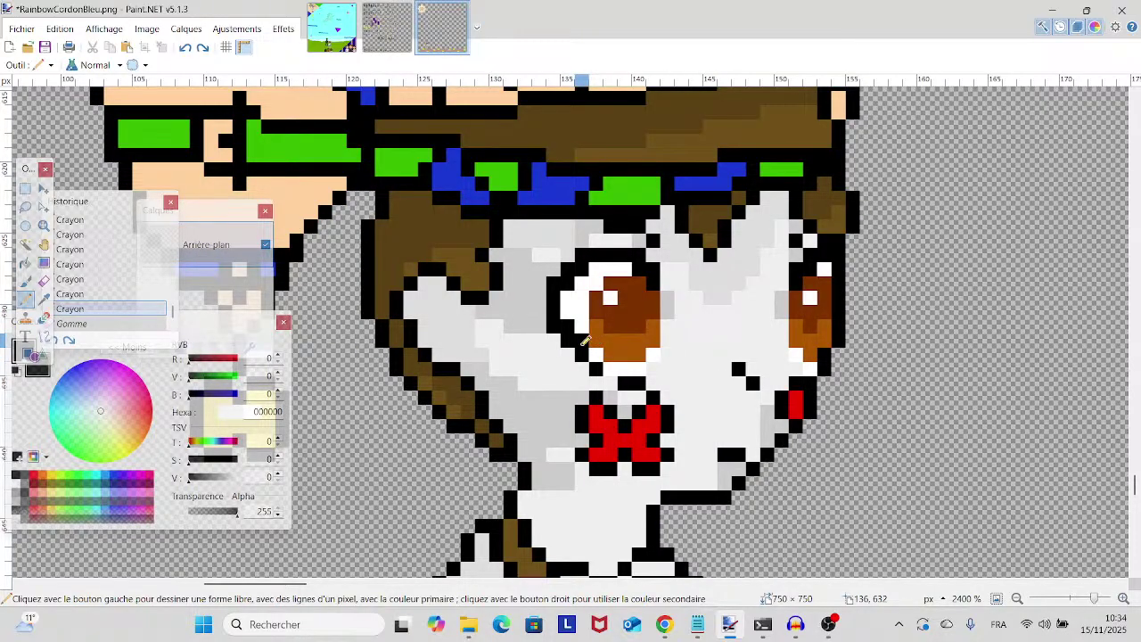
pyautogui.scroll(4, 586, 339)
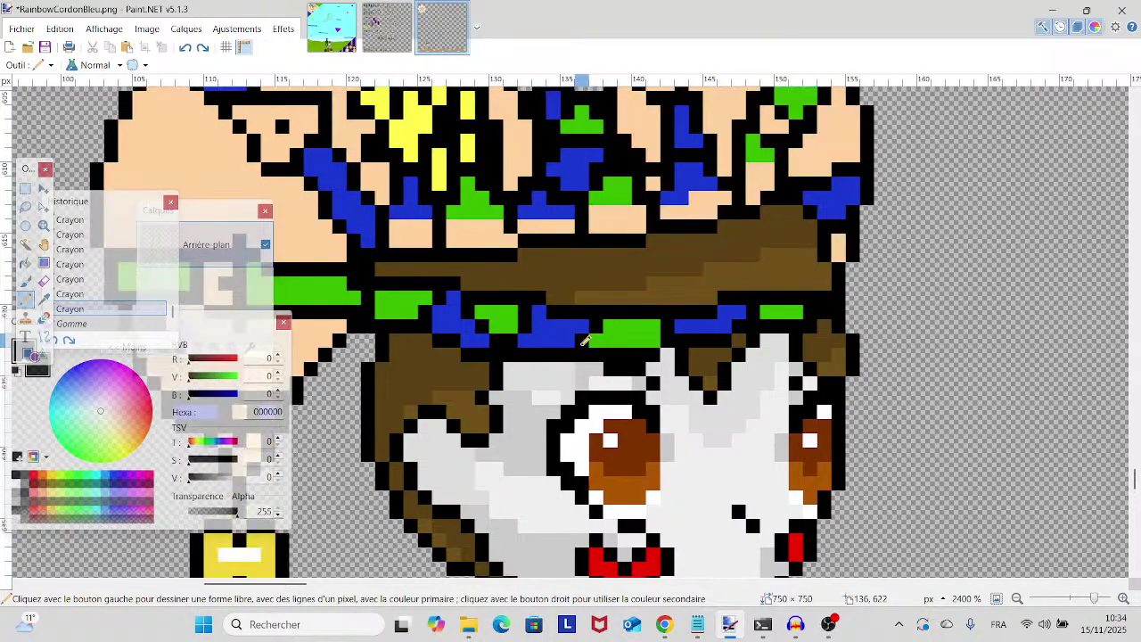
pyautogui.click(43, 280)
pyautogui.scroll(-8, 713, 415)
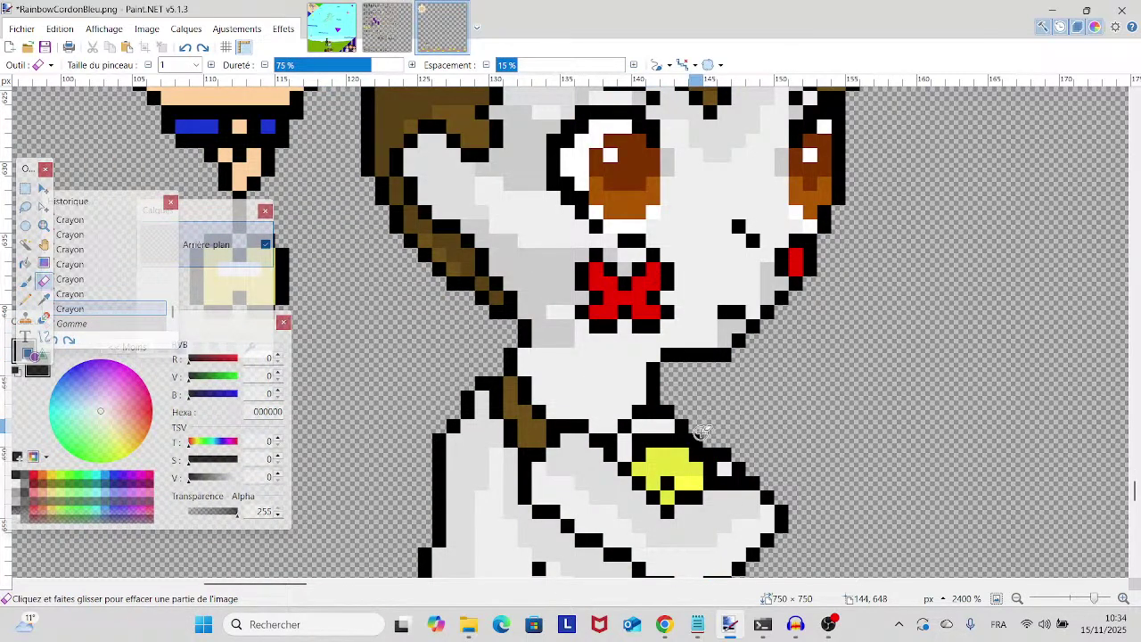
pyautogui.click(701, 432)
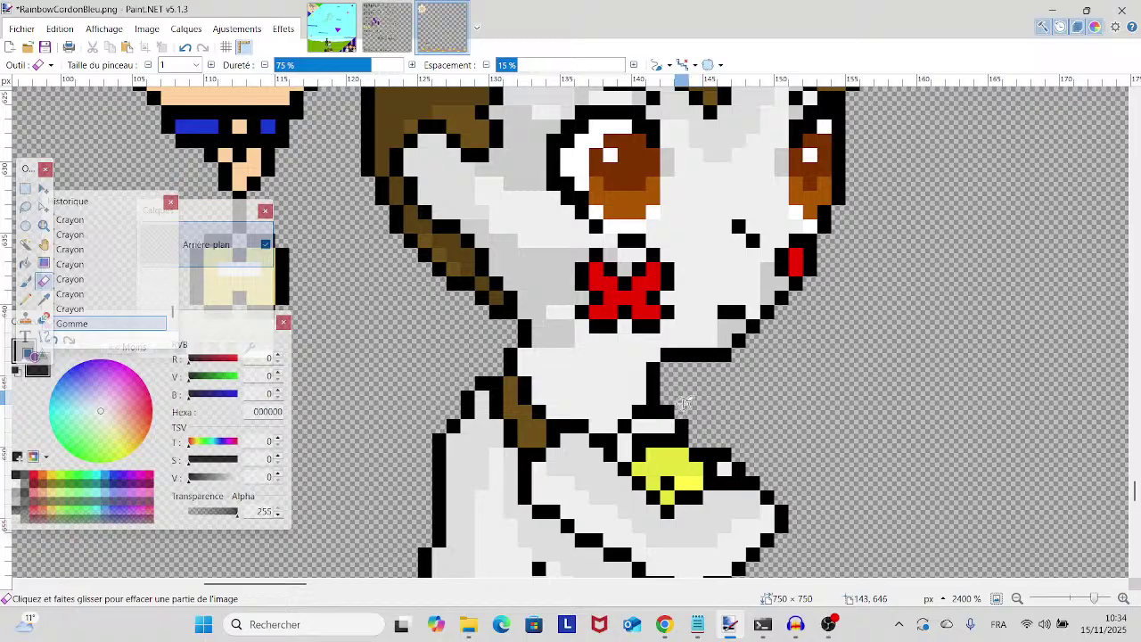
pyautogui.scroll(-4, 683, 403)
pyautogui.scroll(-10, 683, 403)
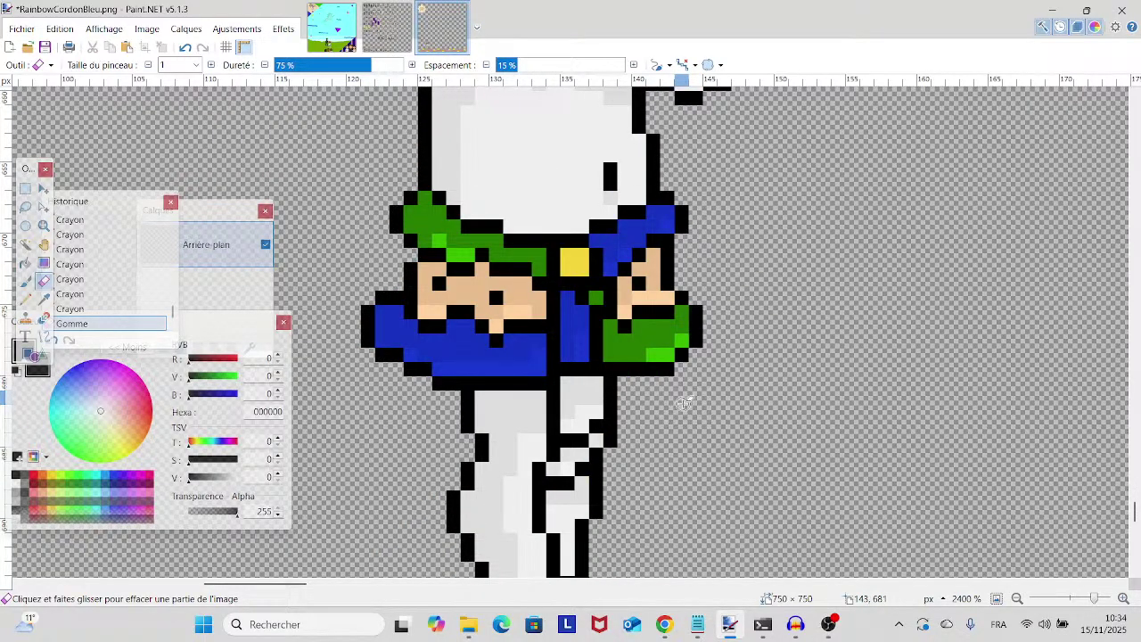
pyautogui.scroll(10, 683, 403)
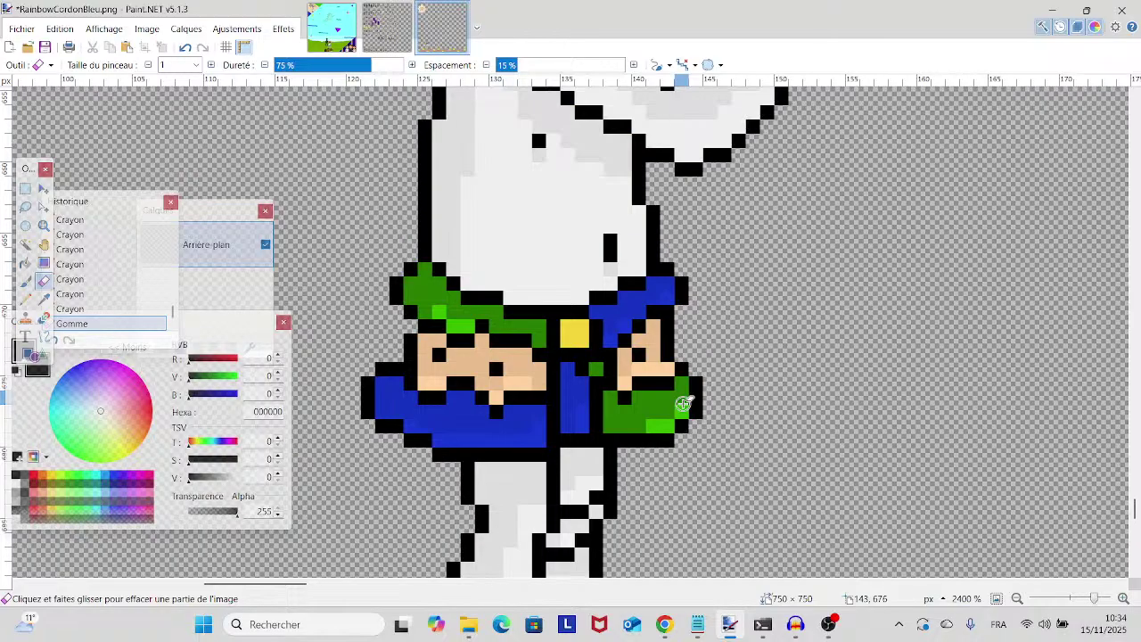
pyautogui.scroll(7, 686, 401)
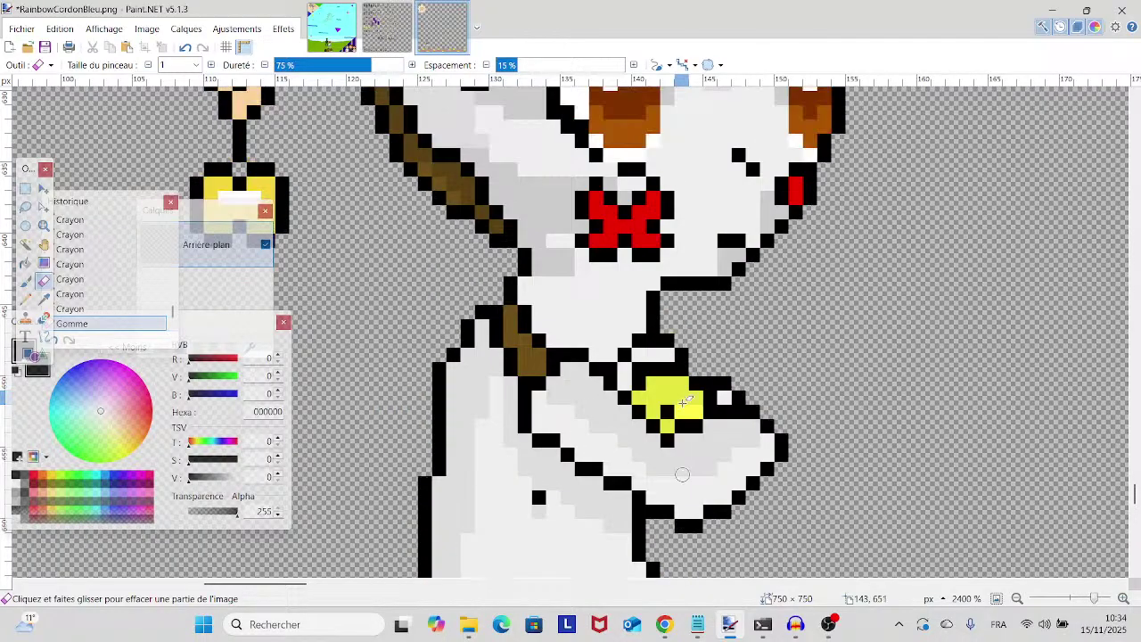
pyautogui.moveTo(479, 298); pyautogui.dragTo(642, 445)
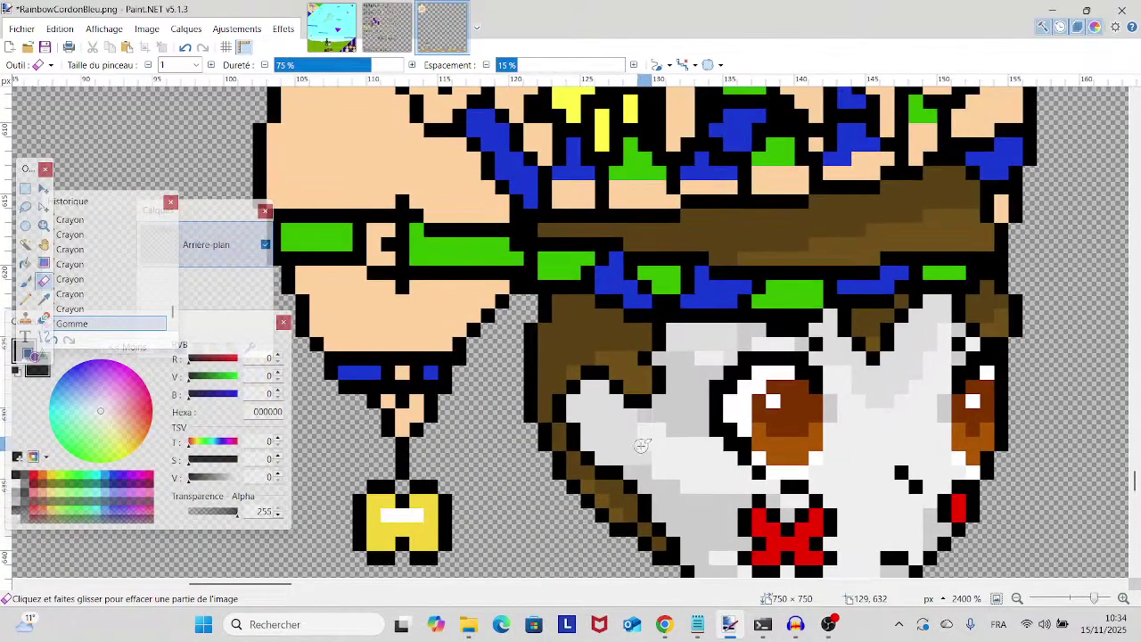
pyautogui.moveTo(573, 428); pyautogui.dragTo(615, 500)
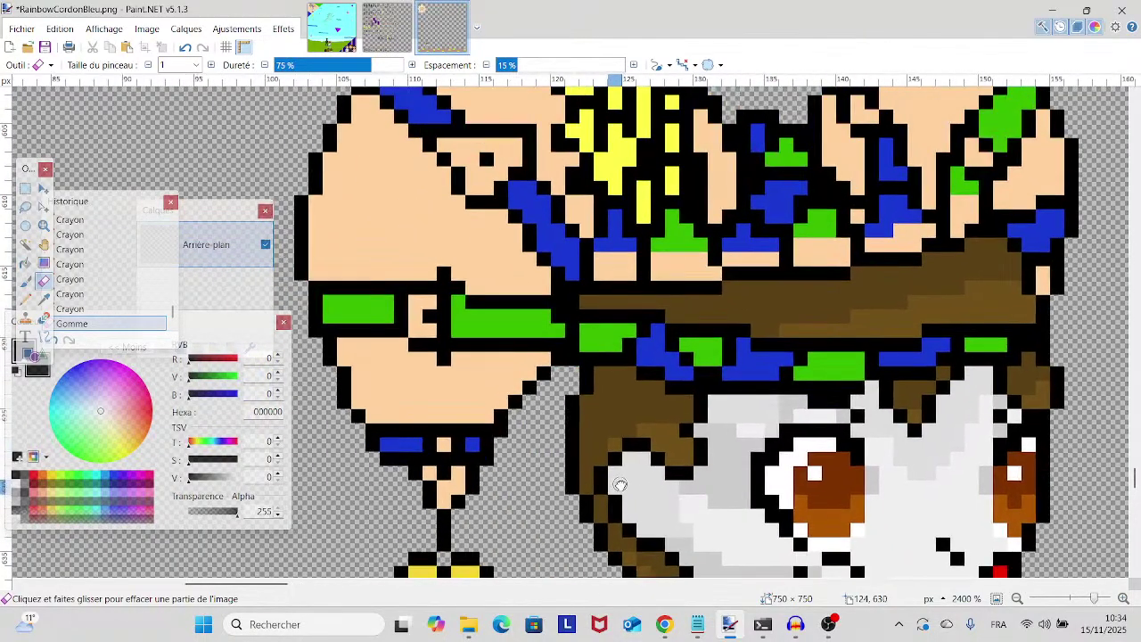
# - Sample tan #D6AE84 from the shorts of the sprite in Character Sprite Test.png, then return to RainbowCordonBleu.png with the Pencil active
pyautogui.click(386, 28)
pyautogui.scroll(3, 660, 338)
pyautogui.scroll(-2, 660, 339)
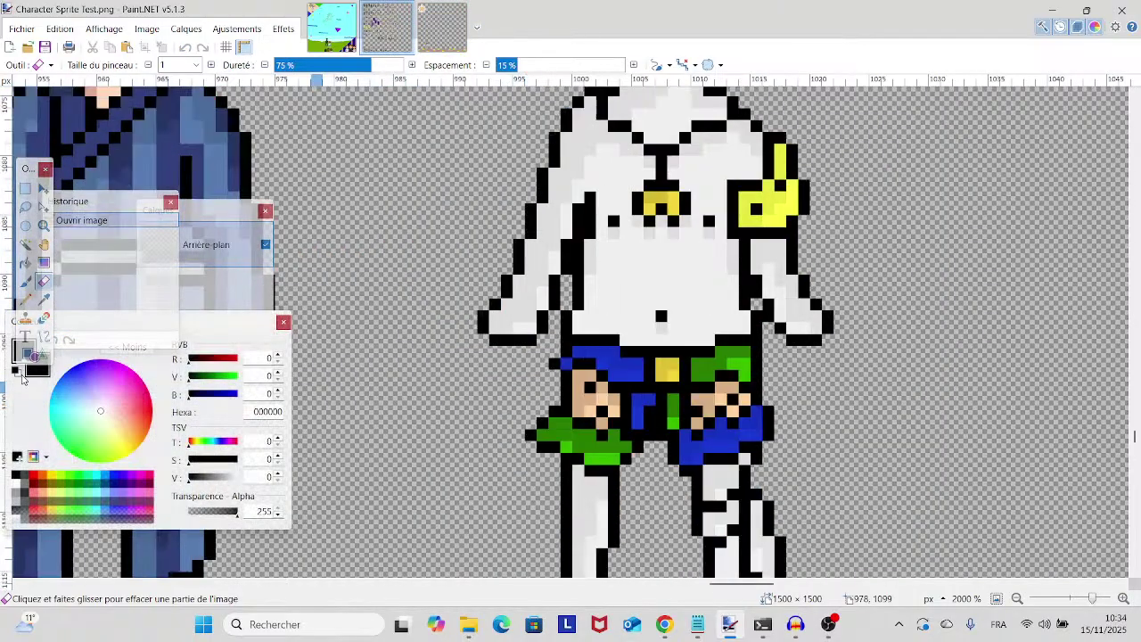
pyautogui.click(44, 299)
pyautogui.click(588, 420)
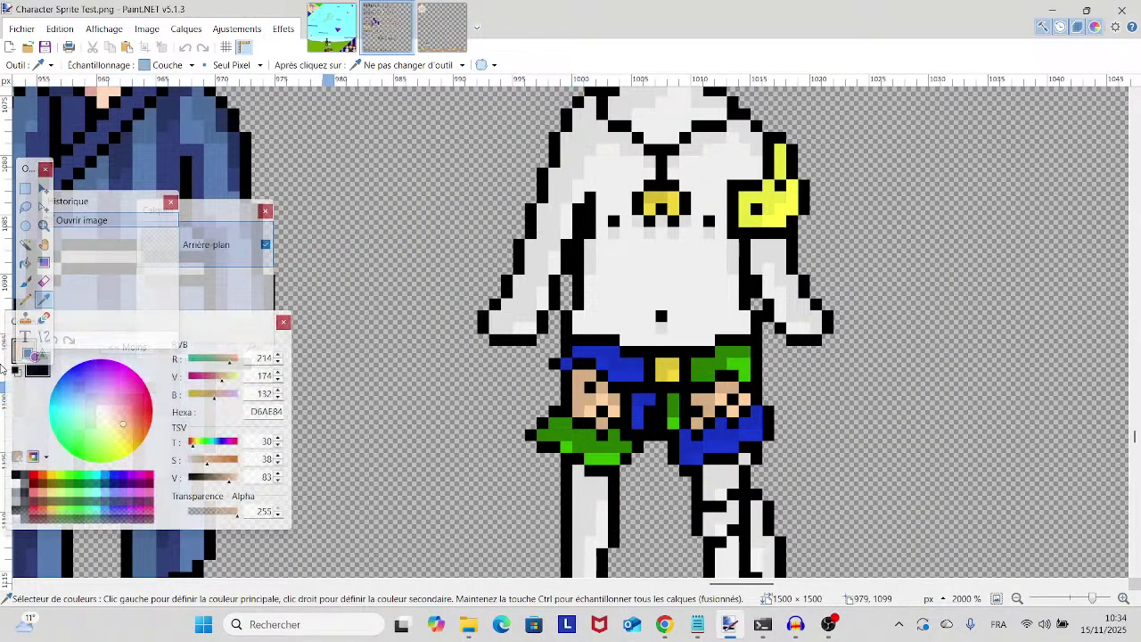
pyautogui.click(25, 299)
pyautogui.click(442, 27)
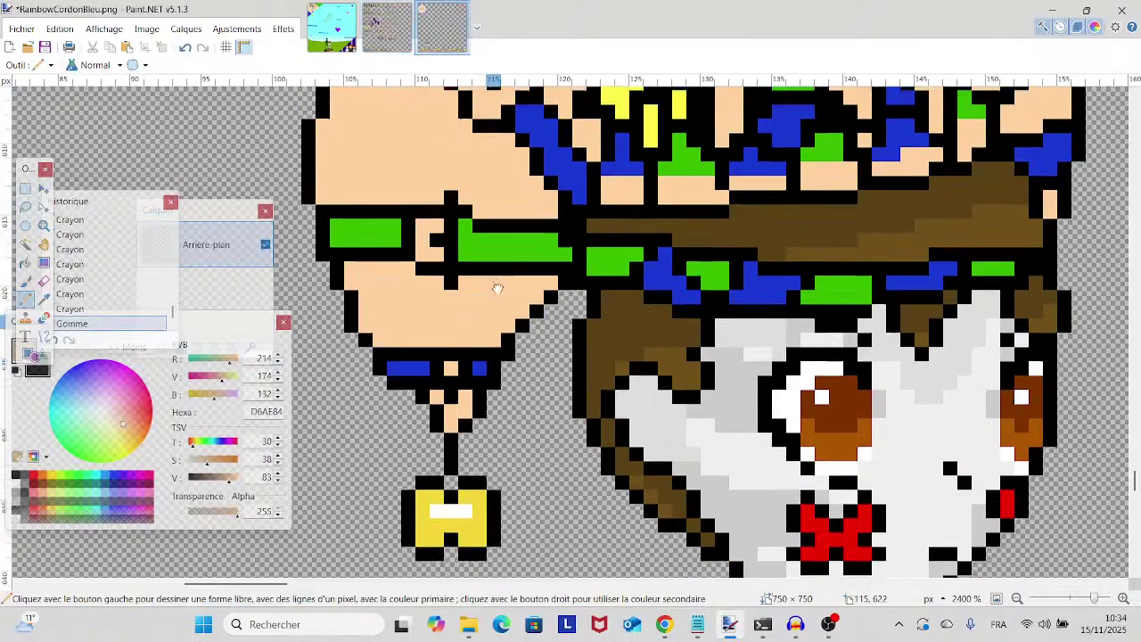
# - Pencil tan shadow boundaries down the hat's left drooping point and across its upper left lobe, and shade the tip above the bell
pyautogui.scroll(-1, 497, 288)
pyautogui.moveTo(392, 250); pyautogui.dragTo(408, 299)
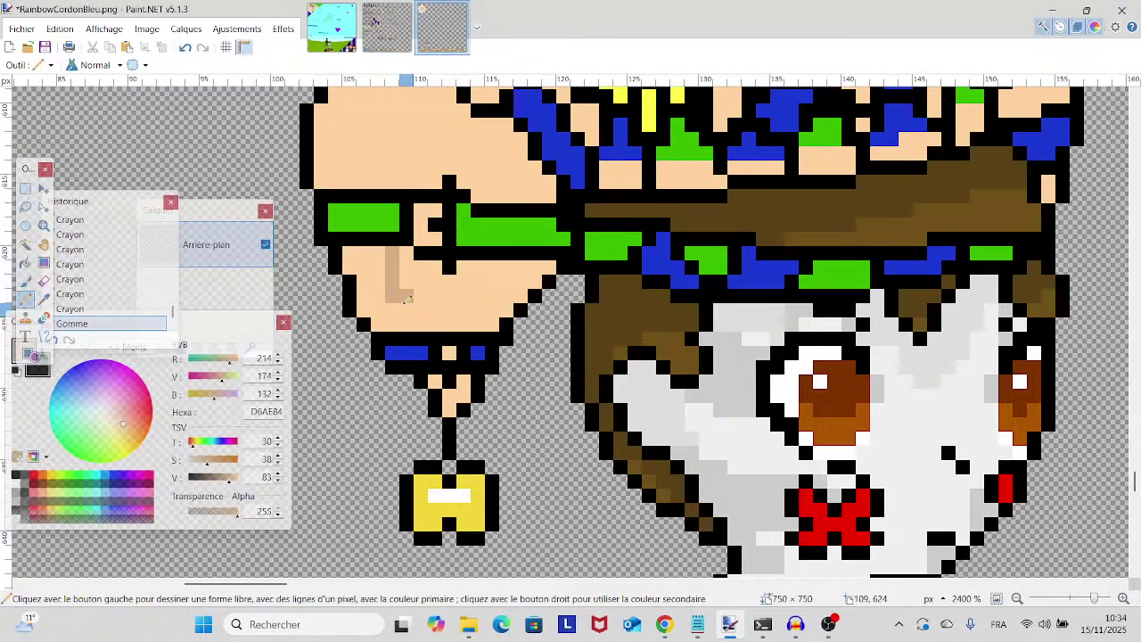
pyautogui.moveTo(435, 382); pyautogui.dragTo(452, 394)
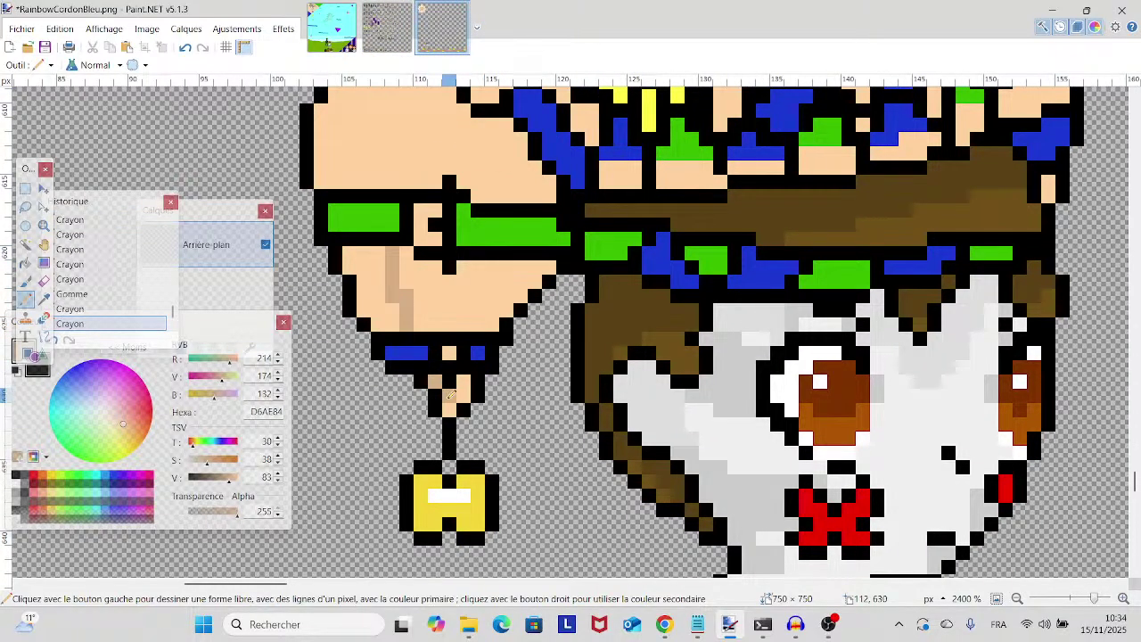
pyautogui.scroll(4, 374, 294)
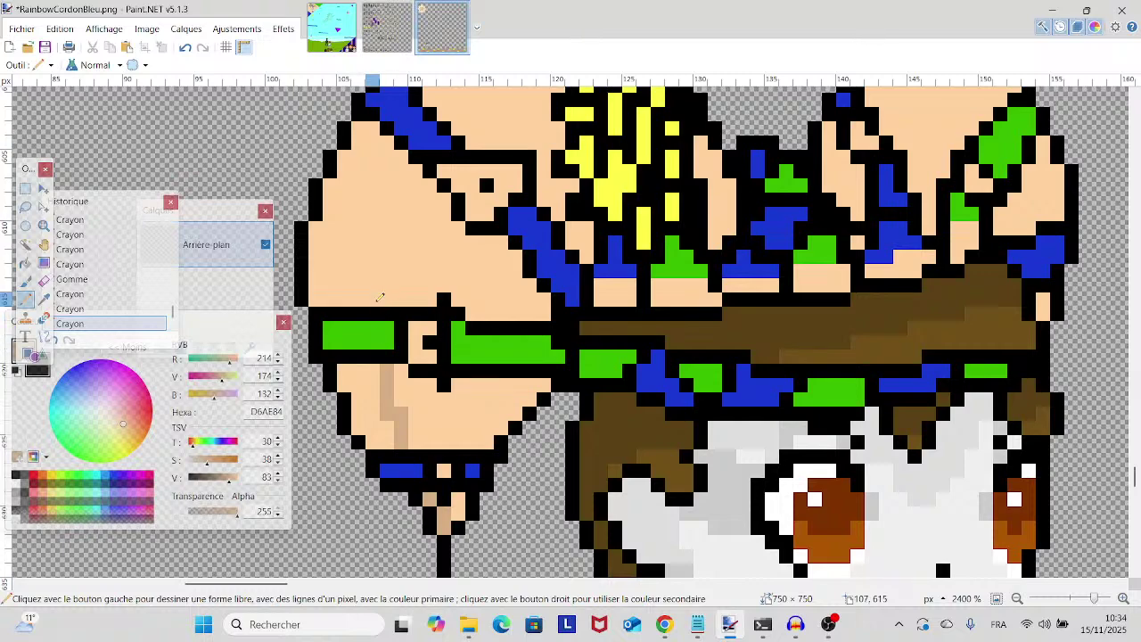
pyautogui.moveTo(377, 280); pyautogui.dragTo(408, 171)
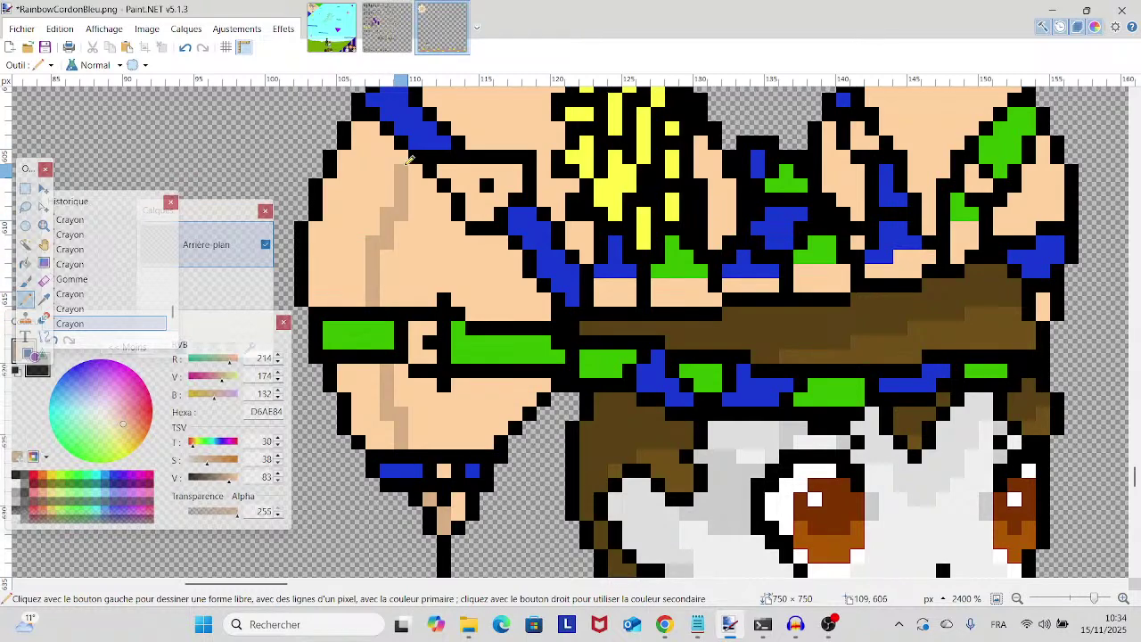
pyautogui.scroll(4, 408, 157)
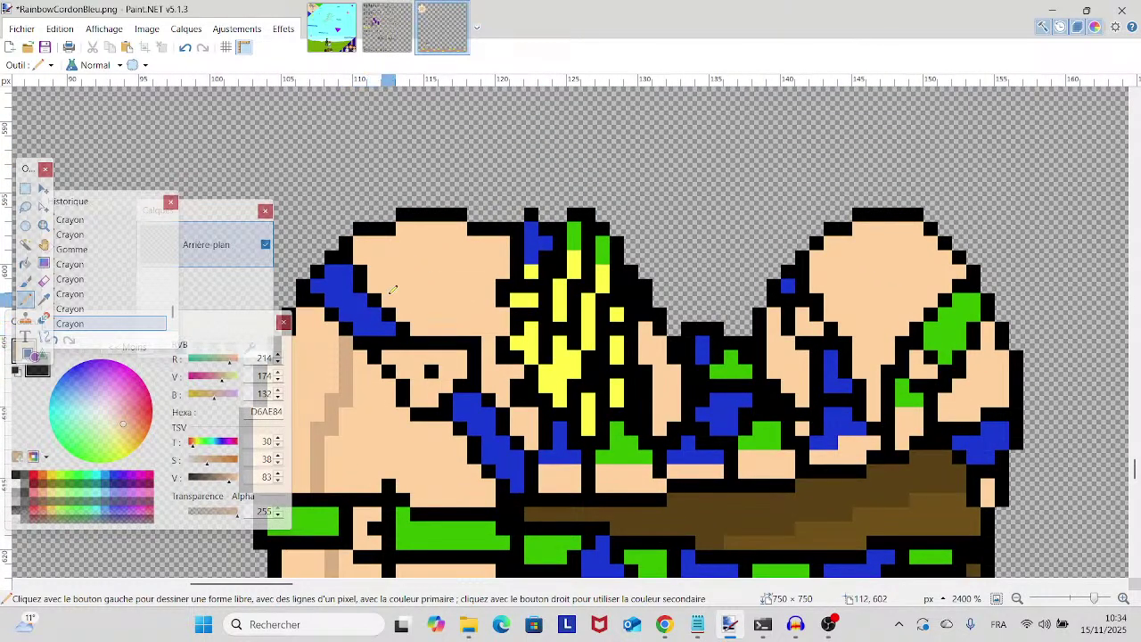
pyautogui.moveTo(401, 283); pyautogui.dragTo(495, 256)
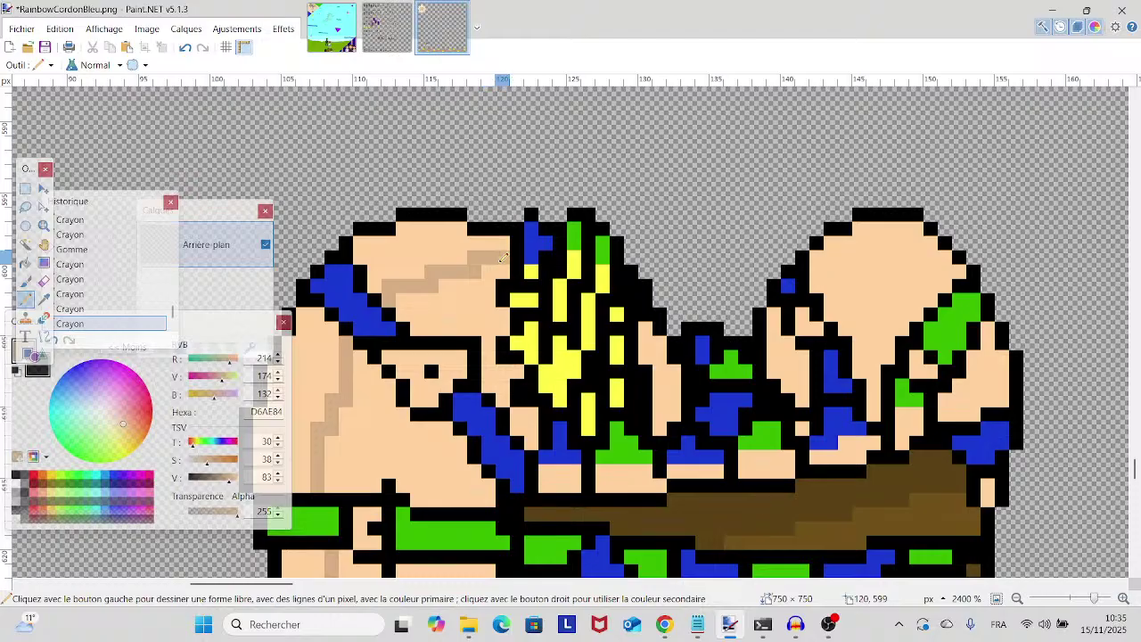
# - Pencil tan shading onto the narrow peach strips in the hat's middle and a curved shadow boundary across the right lobe
pyautogui.scroll(-6, 503, 258)
pyautogui.scroll(3, 392, 407)
pyautogui.hscroll(2, 392, 407)
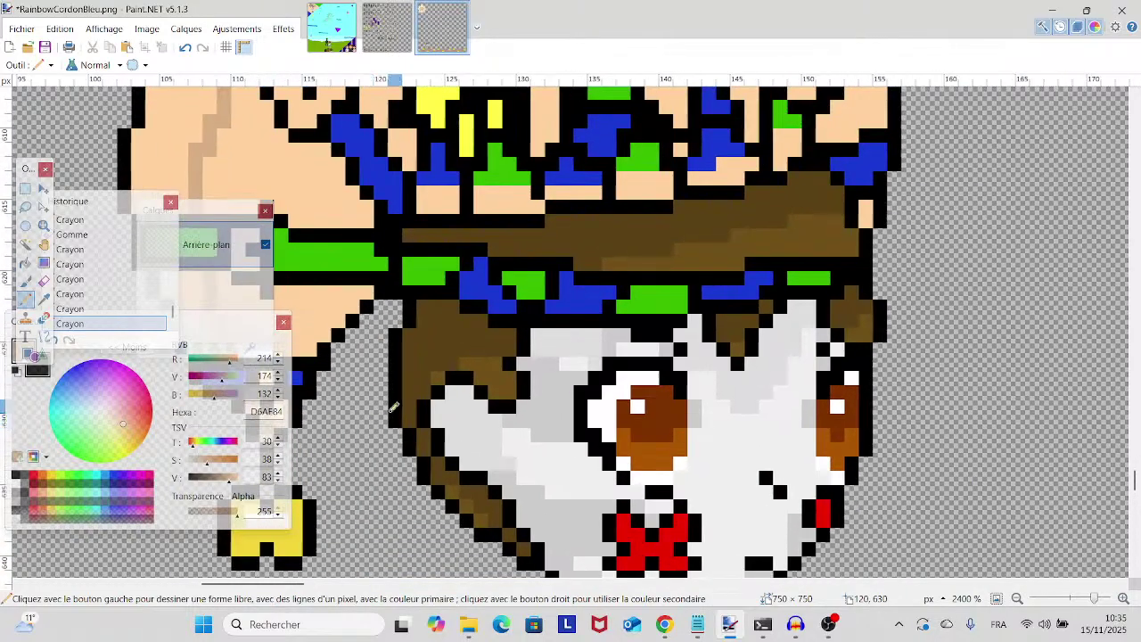
pyautogui.scroll(2, 393, 408)
pyautogui.scroll(5, 552, 303)
pyautogui.hscroll(-2, 553, 303)
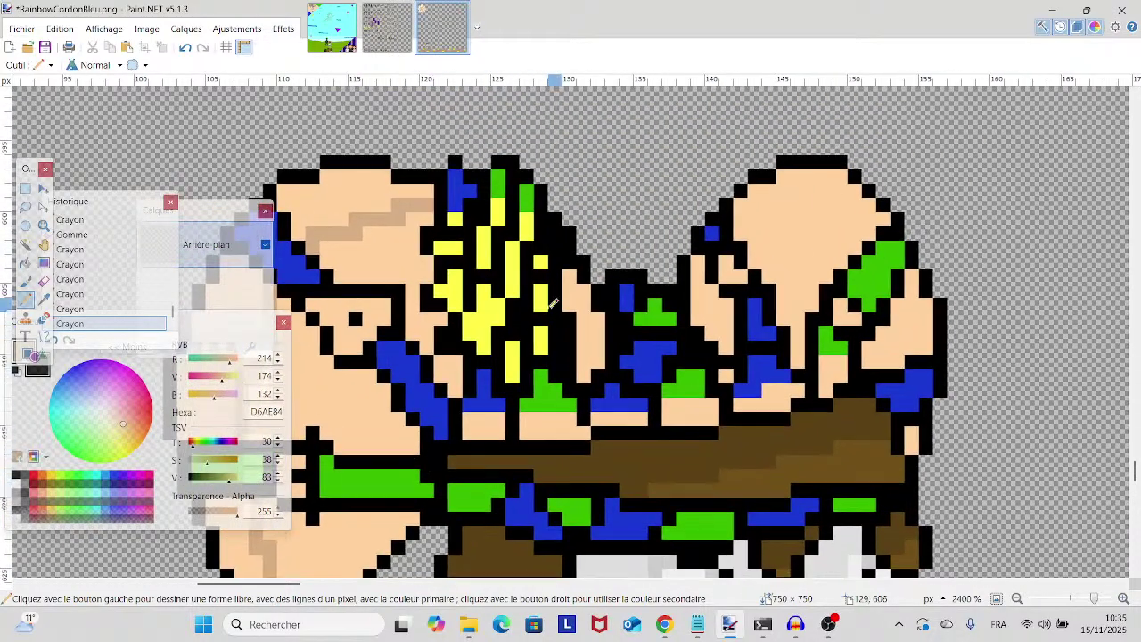
pyautogui.moveTo(569, 277); pyautogui.dragTo(571, 307)
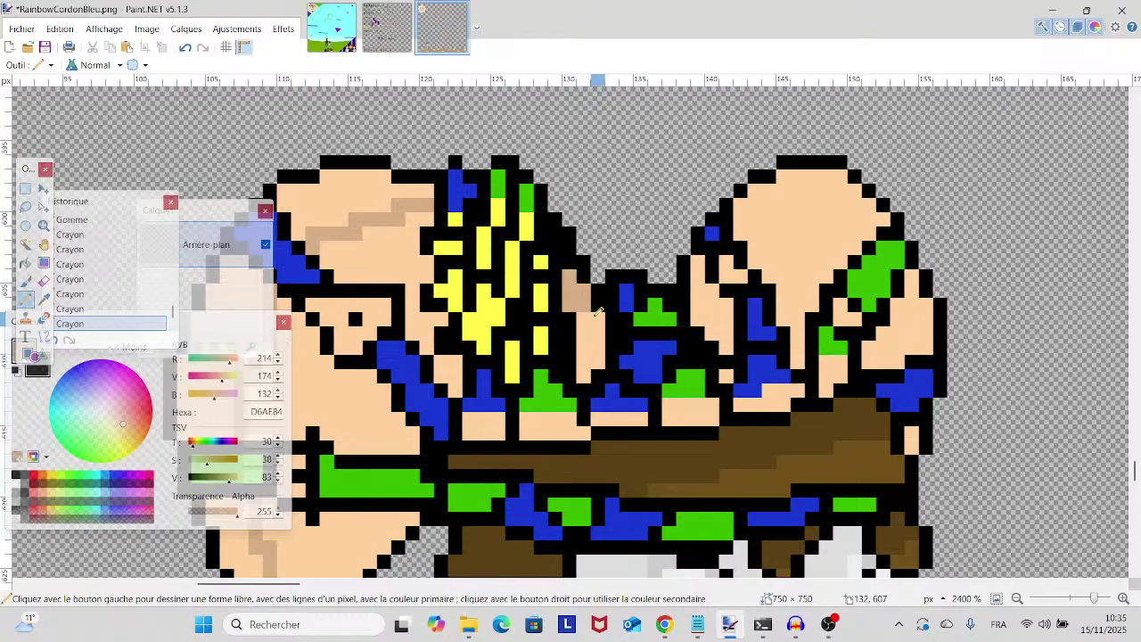
pyautogui.click(597, 318)
pyautogui.moveTo(699, 306)
pyautogui.mouseDown()
pyautogui.moveTo(697, 319)
pyautogui.moveTo(700, 258)
pyautogui.mouseUp()
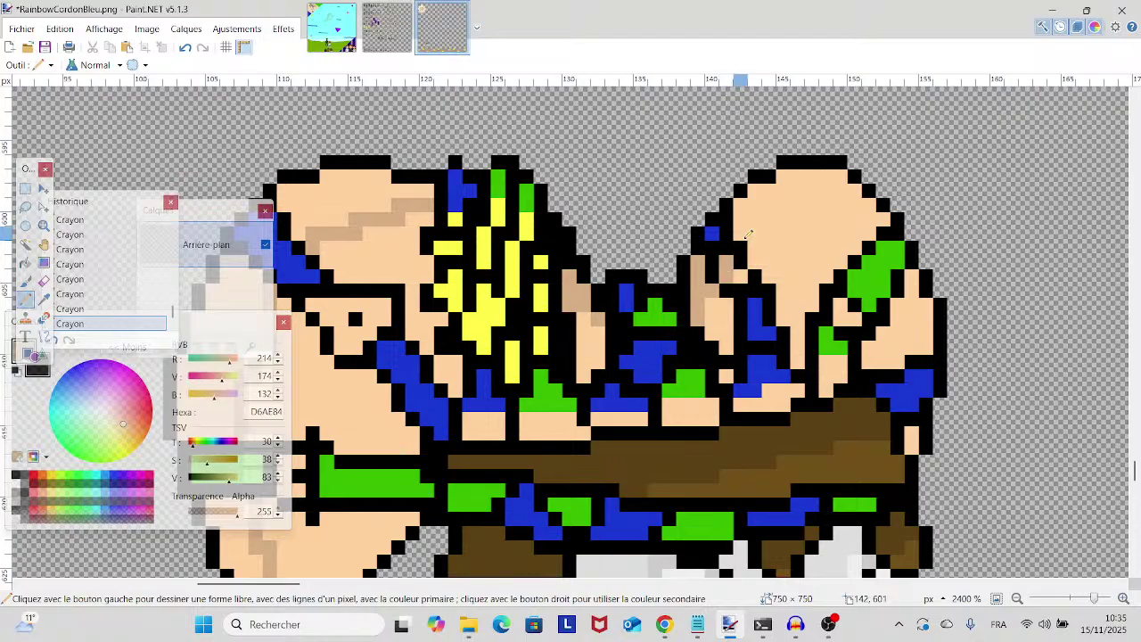
pyautogui.moveTo(736, 236)
pyautogui.mouseDown()
pyautogui.moveTo(815, 194)
pyautogui.moveTo(870, 228)
pyautogui.mouseUp()
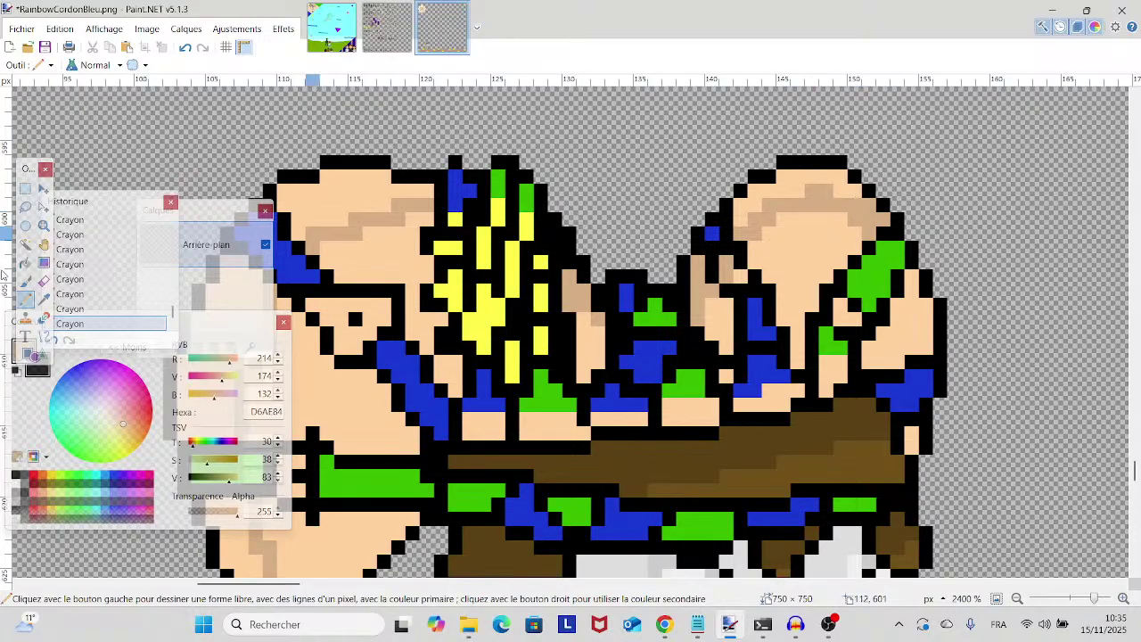
# - Fill the outer areas of the hat's left lobe and drooping point with tan up to the pencilled shadow boundaries
pyautogui.click(25, 262)
pyautogui.hscroll(-3, 541, 230)
pyautogui.scroll(1, 541, 230)
pyautogui.click(541, 230)
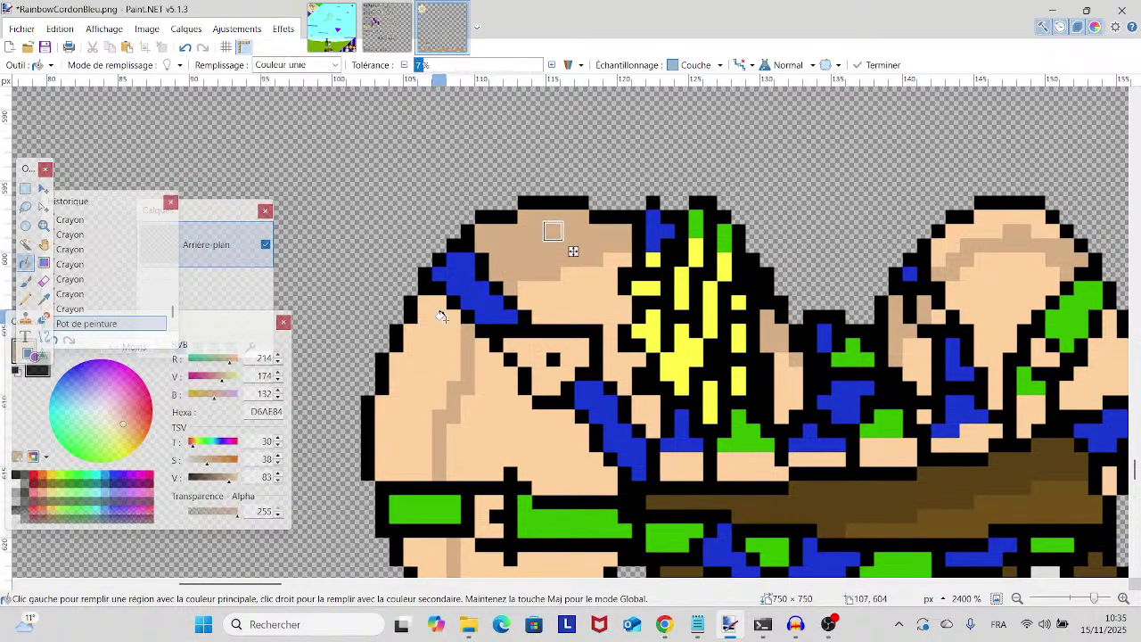
pyautogui.click(437, 342)
pyautogui.scroll(-3, 438, 341)
pyautogui.click(426, 194)
# - Fill the small peach patch at the brim's right end and the top of the right hat lobe with tan
pyautogui.hscroll(4, 437, 203)
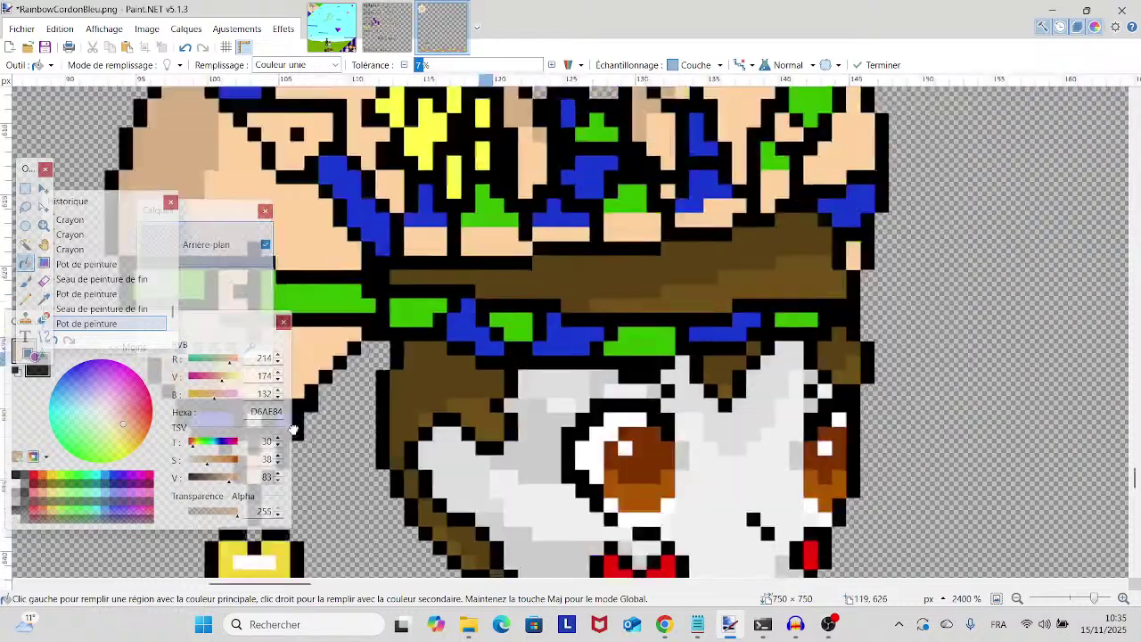
pyautogui.scroll(2, 561, 331)
pyautogui.click(765, 292)
pyautogui.scroll(3, 769, 294)
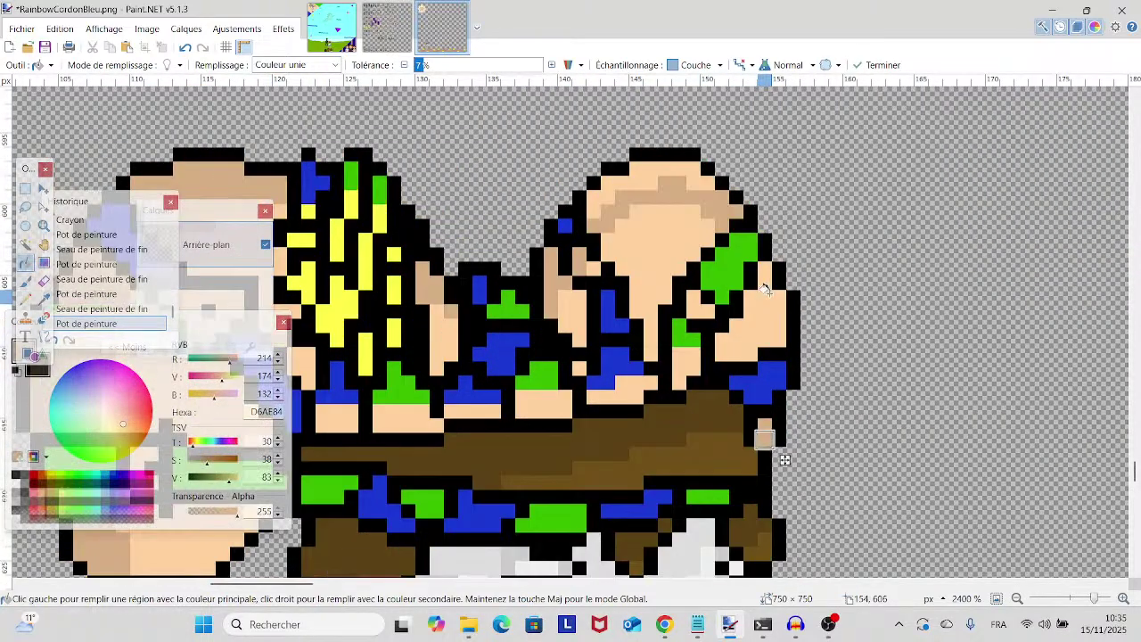
pyautogui.click(677, 169)
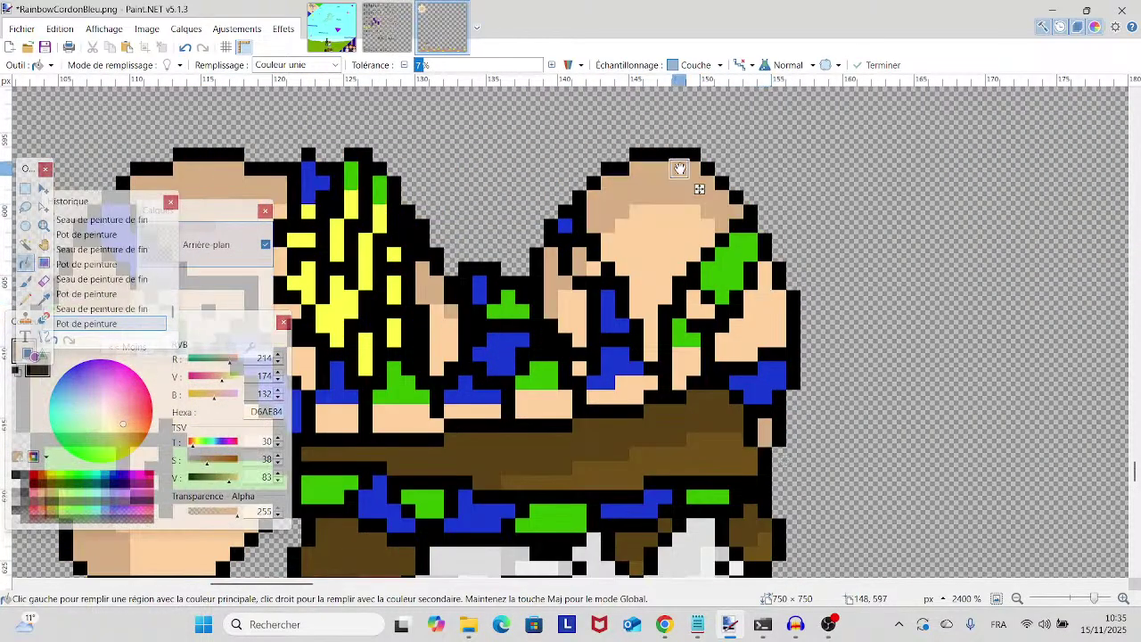
# - Pencil tan shading along the left edge of the first three peach blocks above the hat's brown brim
pyautogui.click(25, 298)
pyautogui.hscroll(-3, 680, 407)
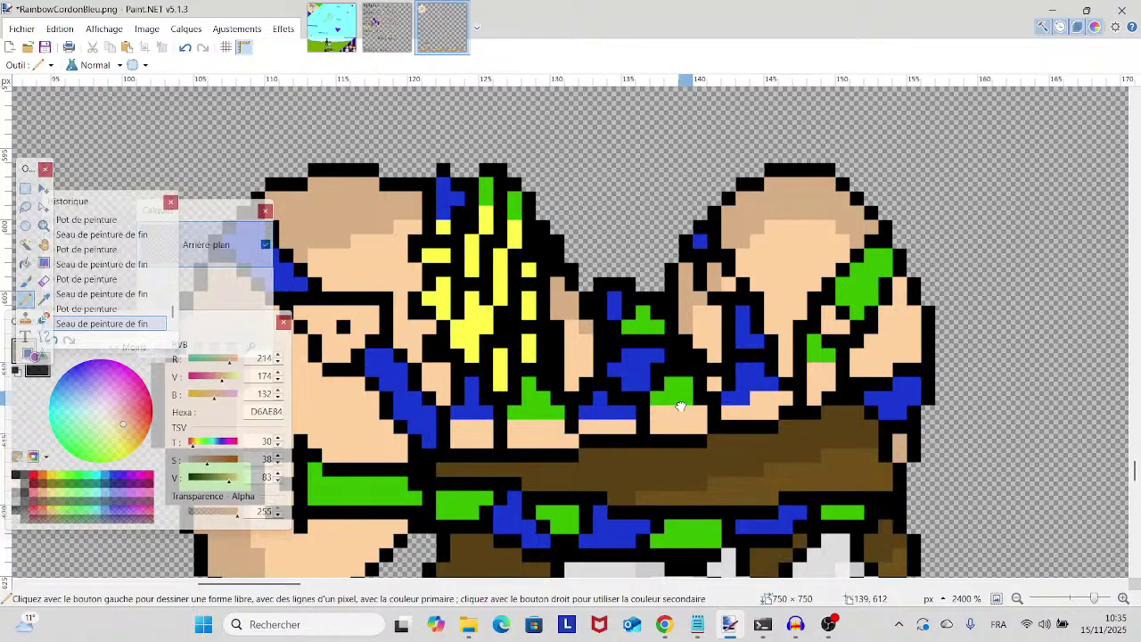
pyautogui.scroll(-7, 680, 406)
pyautogui.hscroll(-1, 729, 348)
pyautogui.scroll(3, 729, 347)
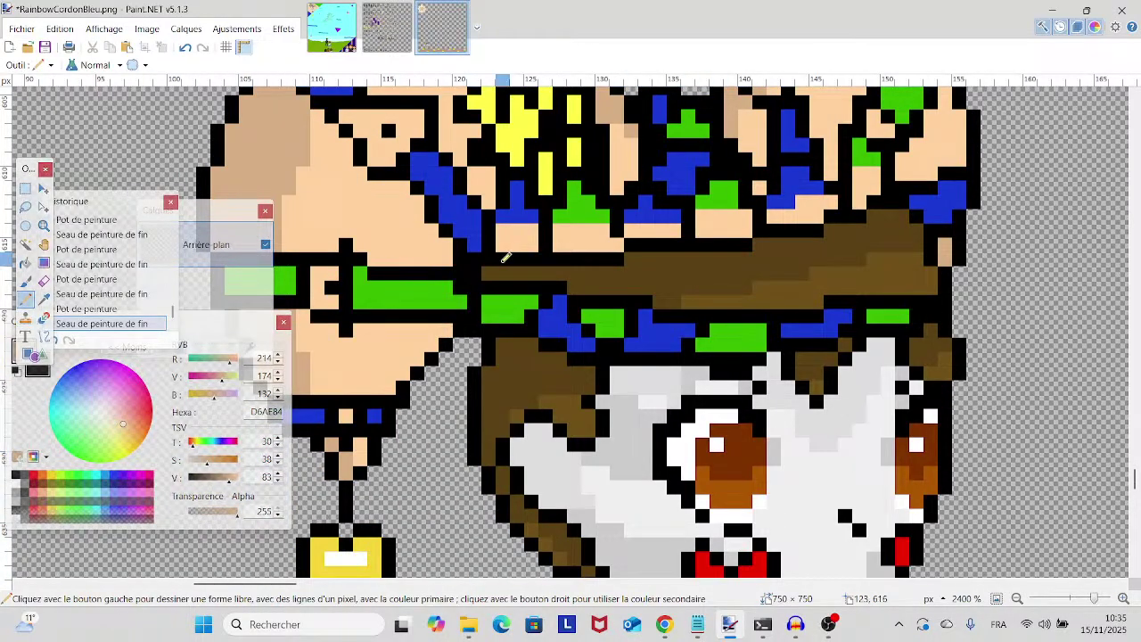
pyautogui.click(506, 232)
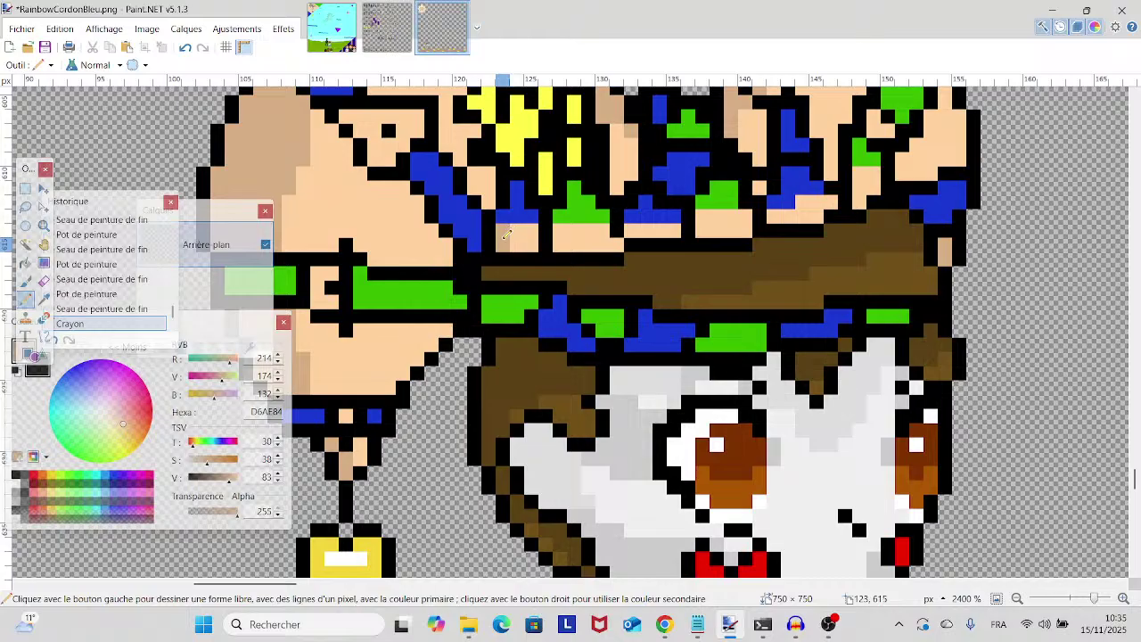
pyautogui.click(564, 237)
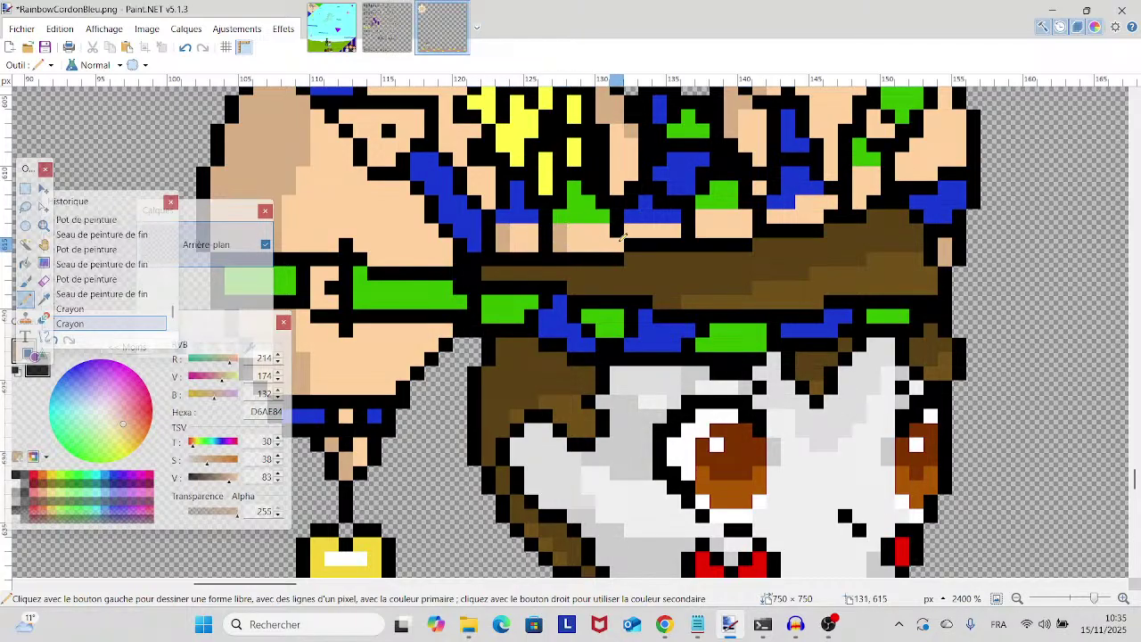
pyautogui.click(631, 232)
# - Look over the jester's body, face and hat to check the shading done so far
pyautogui.scroll(-10, 586, 253)
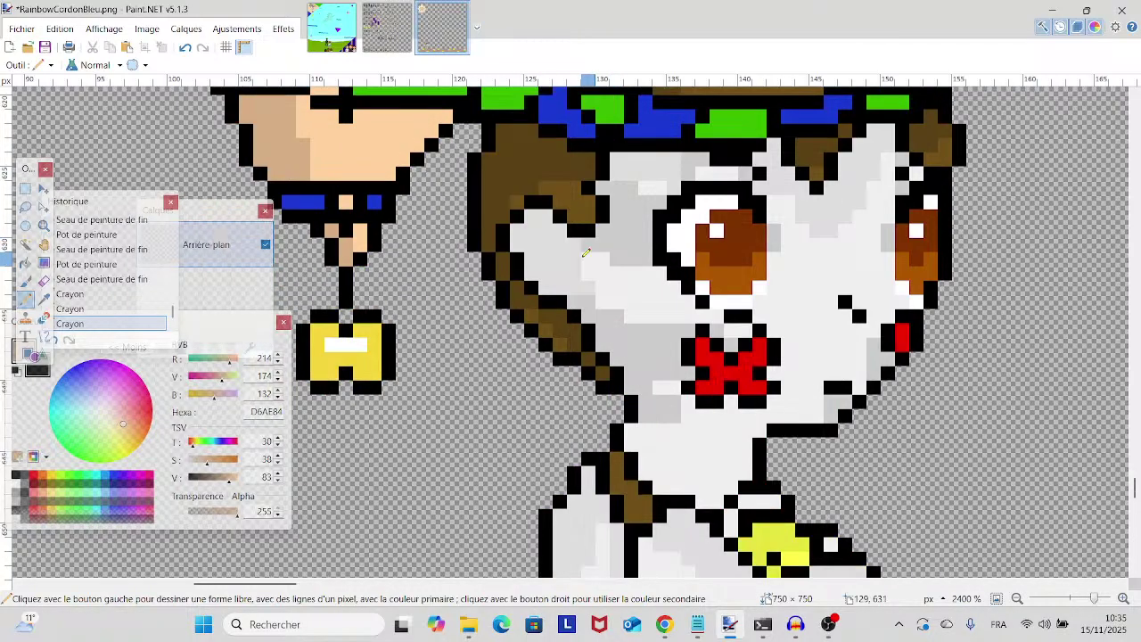
pyautogui.scroll(-4, 583, 254)
pyautogui.moveTo(581, 255); pyautogui.dragTo(420, 373)
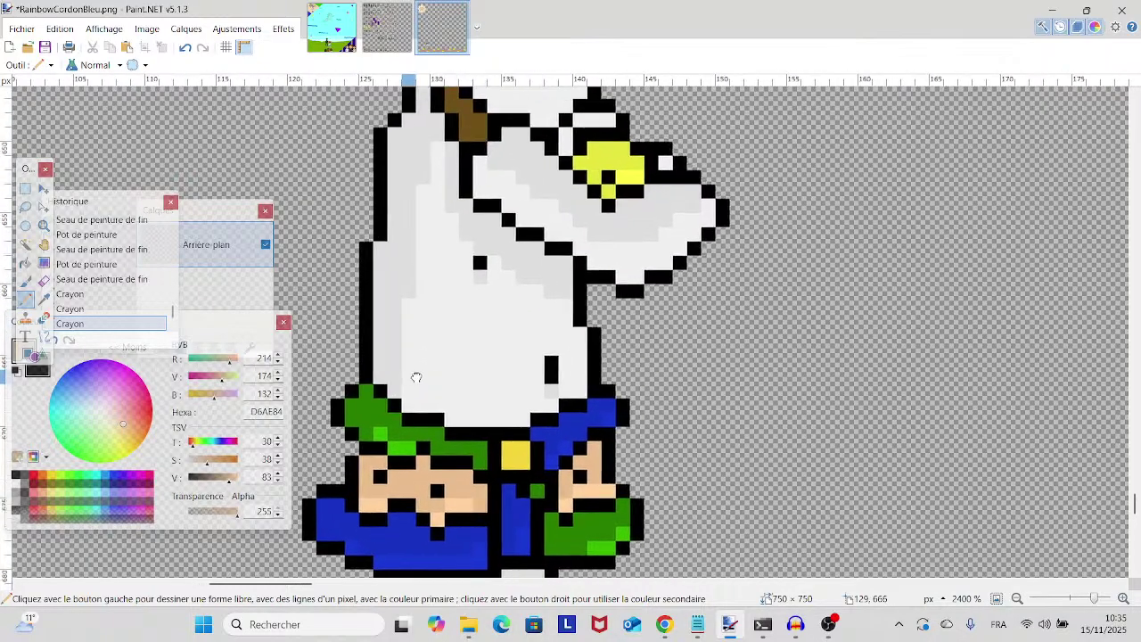
pyautogui.scroll(4, 420, 373)
pyautogui.scroll(6, 420, 373)
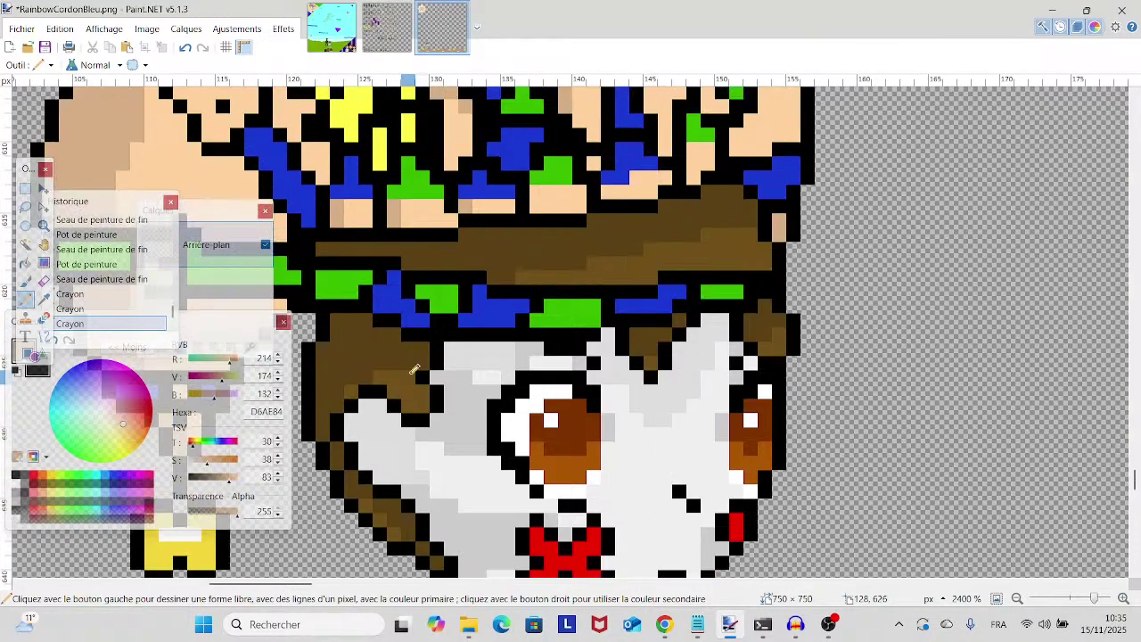
pyautogui.scroll(-2, 413, 368)
pyautogui.moveTo(409, 374); pyautogui.dragTo(652, 356)
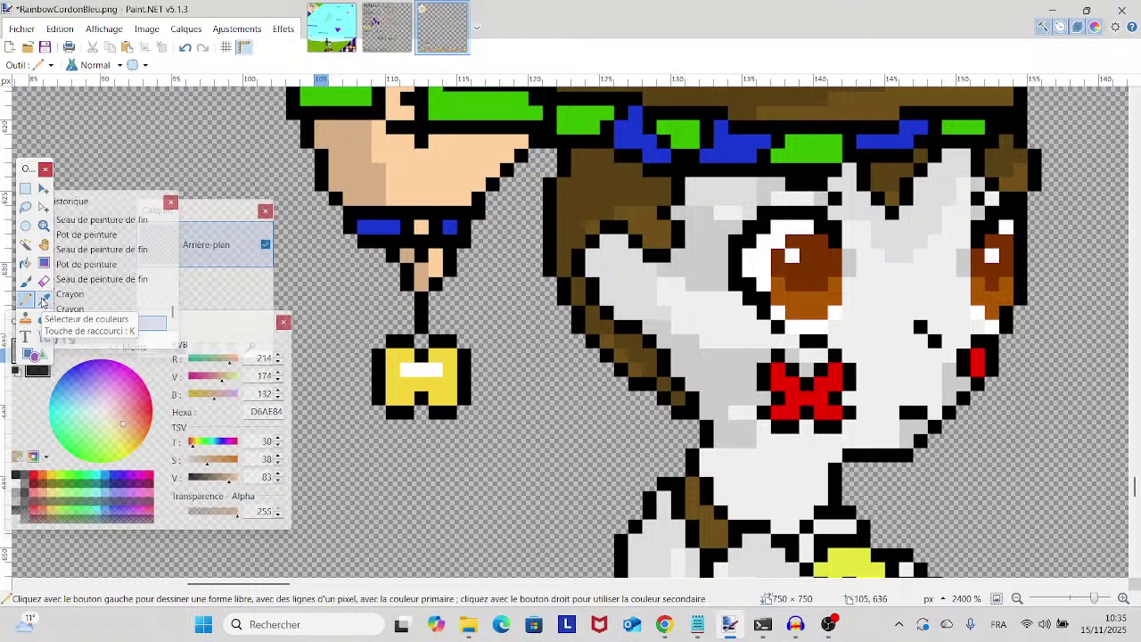
pyautogui.click(114, 161)
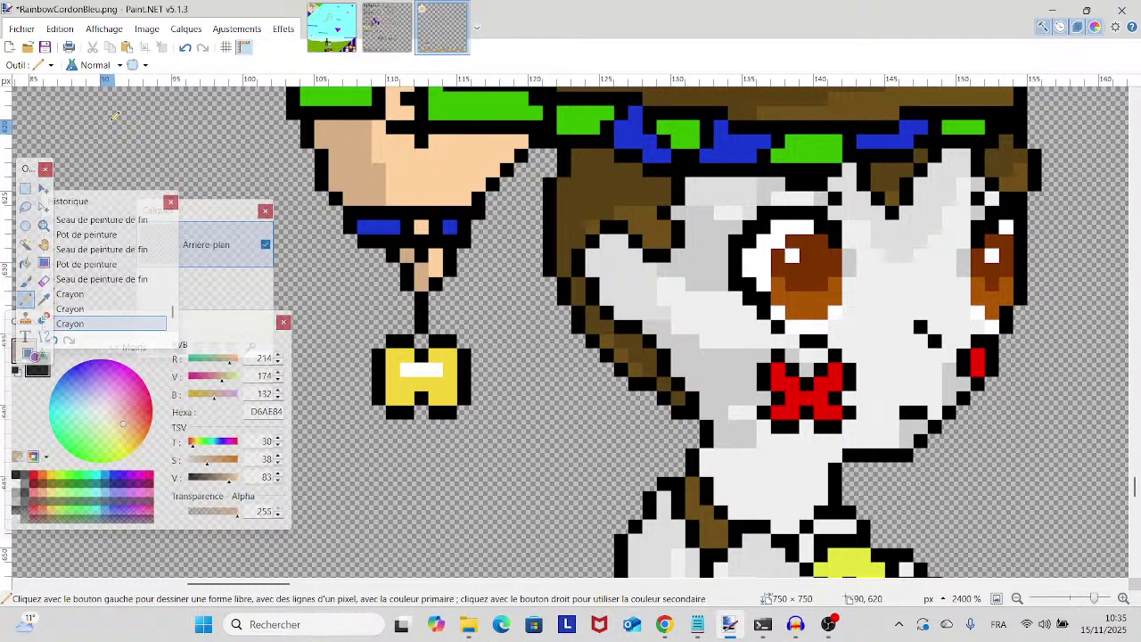
pyautogui.scroll(3, 459, 339)
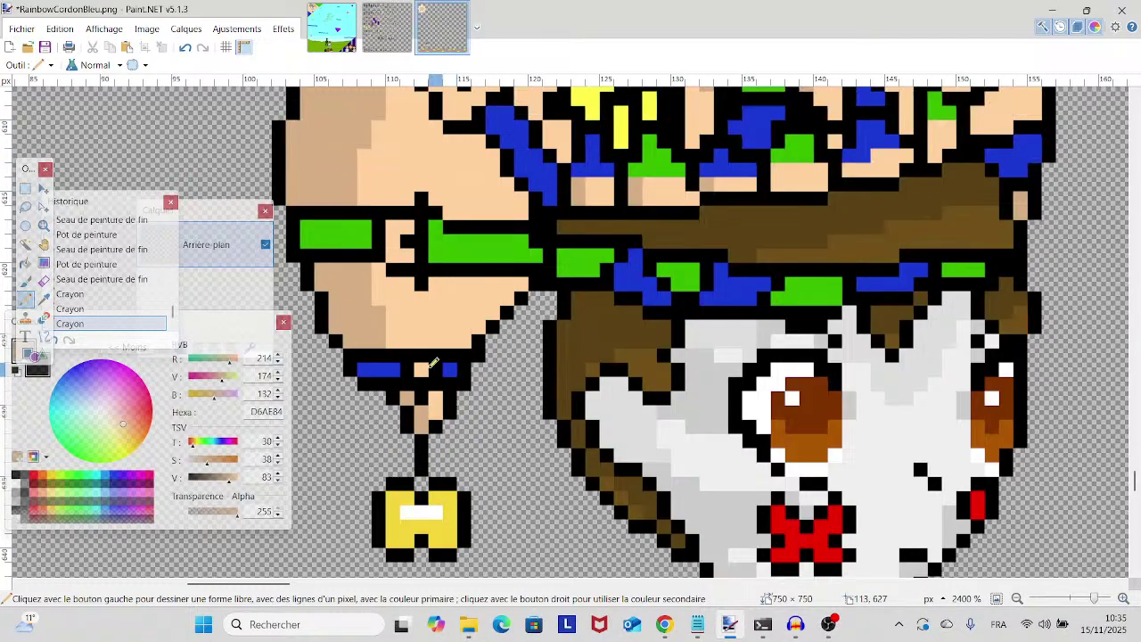
pyautogui.scroll(2, 366, 343)
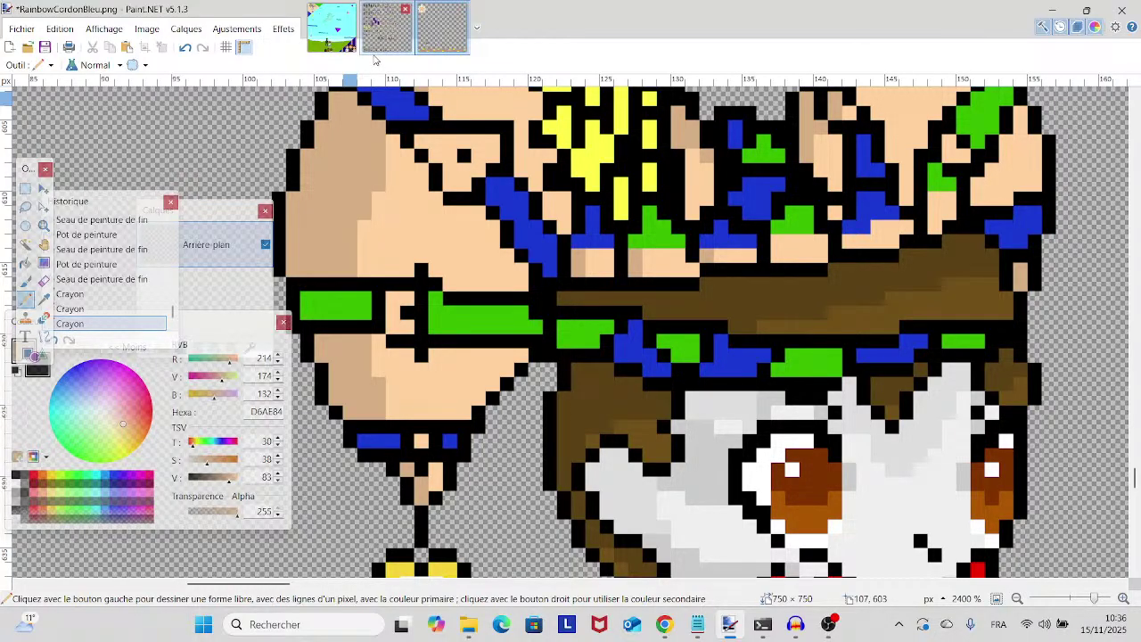
# - Sample the darker blue (1632BF) from the shorts of the reference sprite in Character Sprite Test.png and return to the jester with the Pencil
pyautogui.click(378, 46)
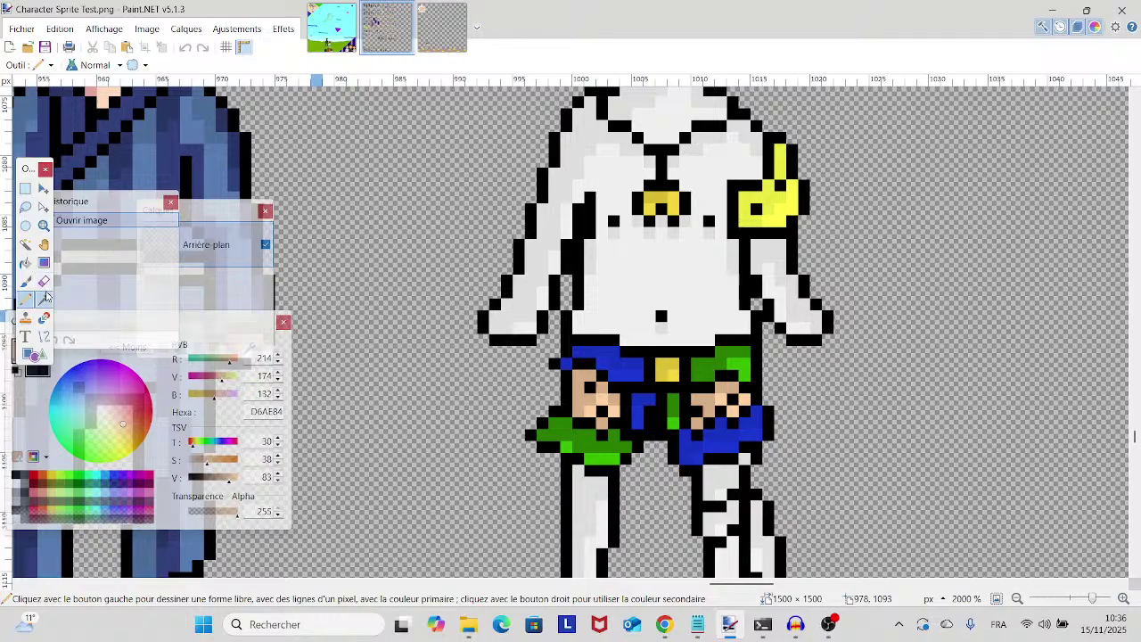
pyautogui.click(44, 298)
pyautogui.click(586, 366)
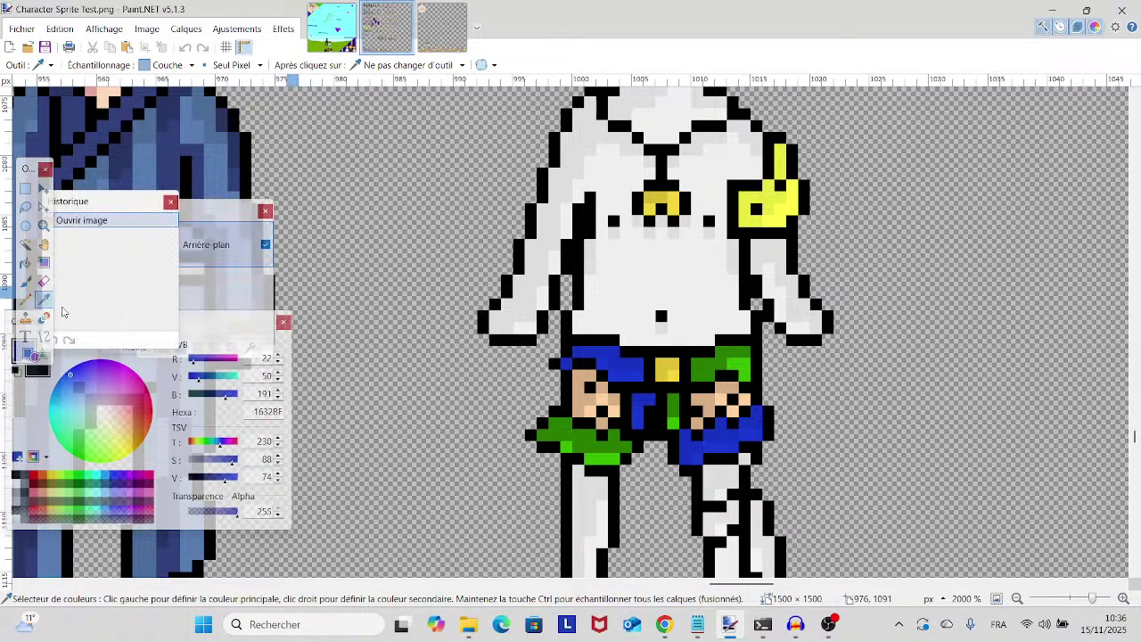
pyautogui.click(25, 298)
pyautogui.click(442, 27)
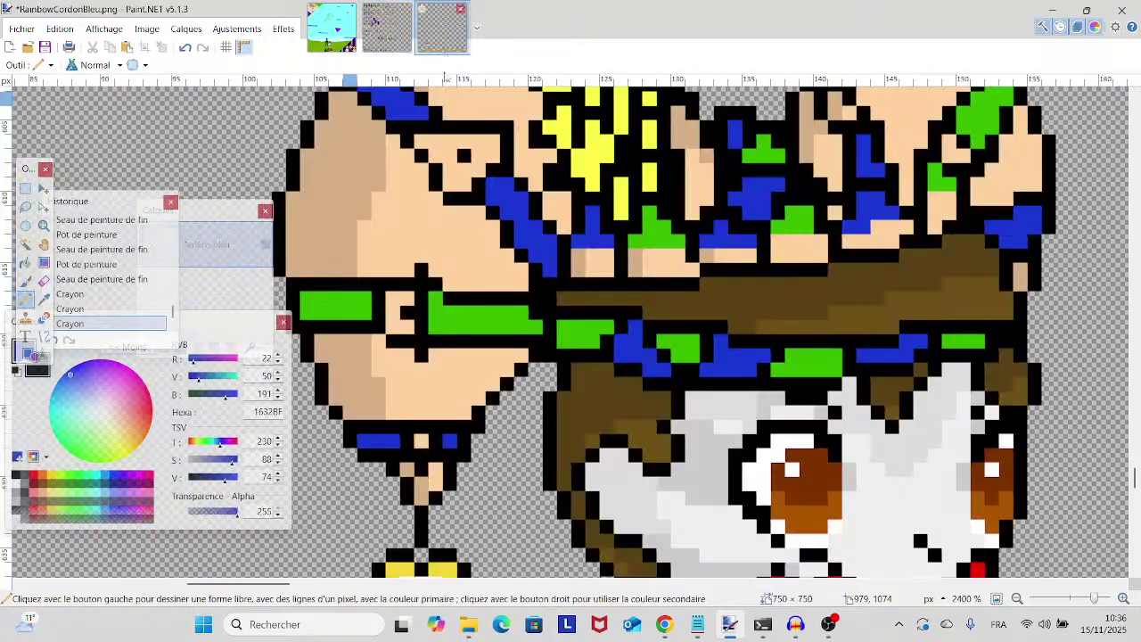
# - Pencil darker blue shading onto the upper part of the blue stripe across the left hat lobe
pyautogui.scroll(2, 362, 328)
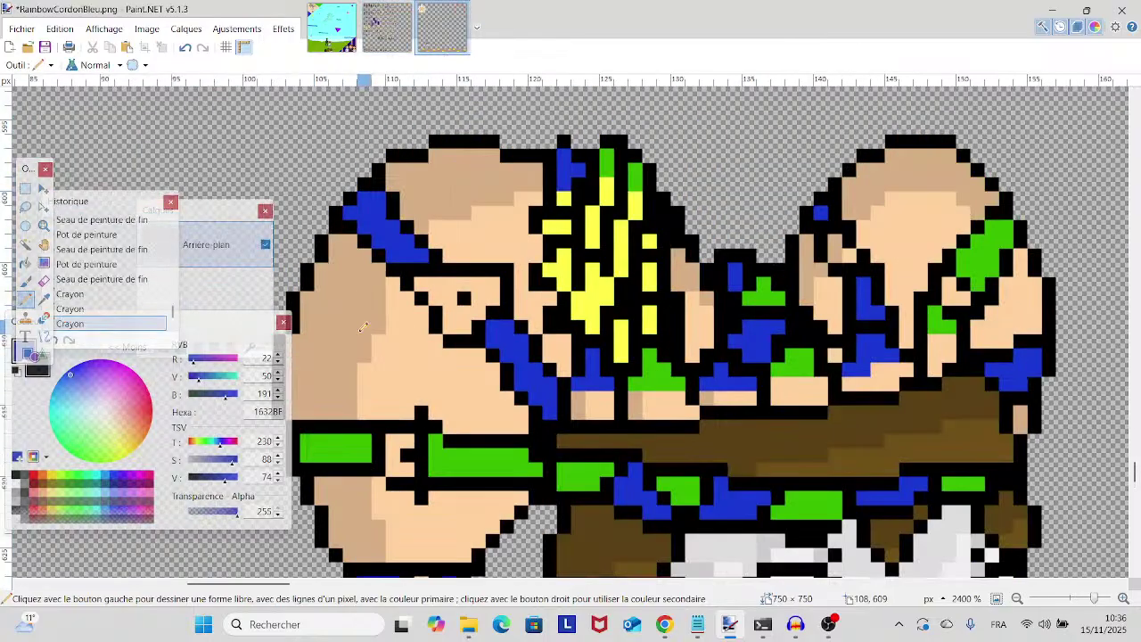
pyautogui.click(399, 242)
pyautogui.click(405, 237)
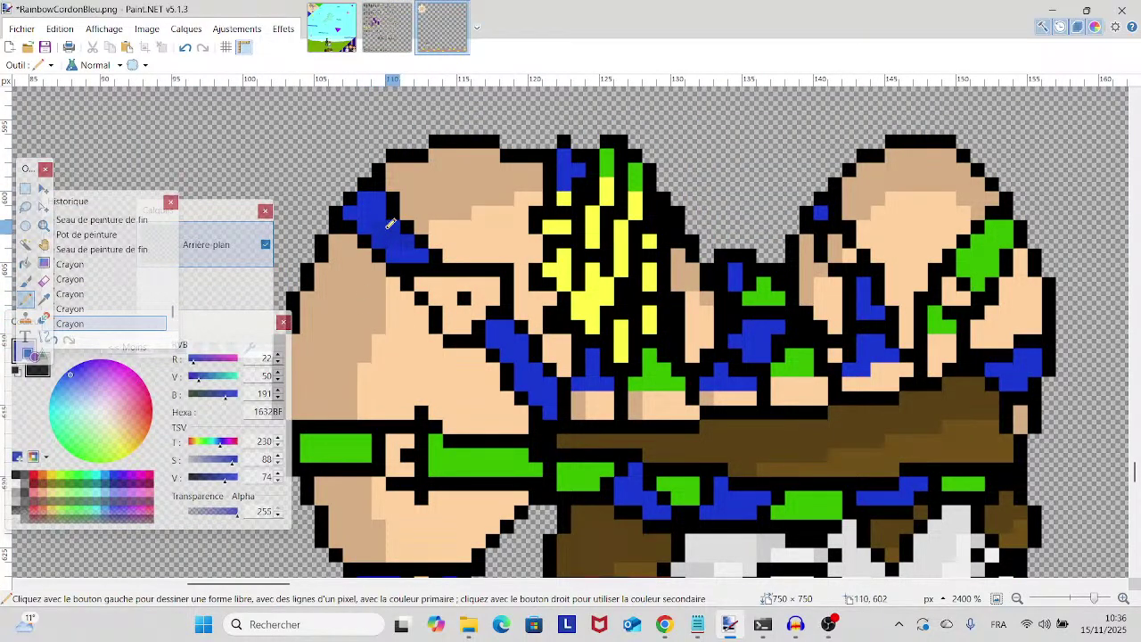
pyautogui.click(371, 193)
pyautogui.click(366, 209)
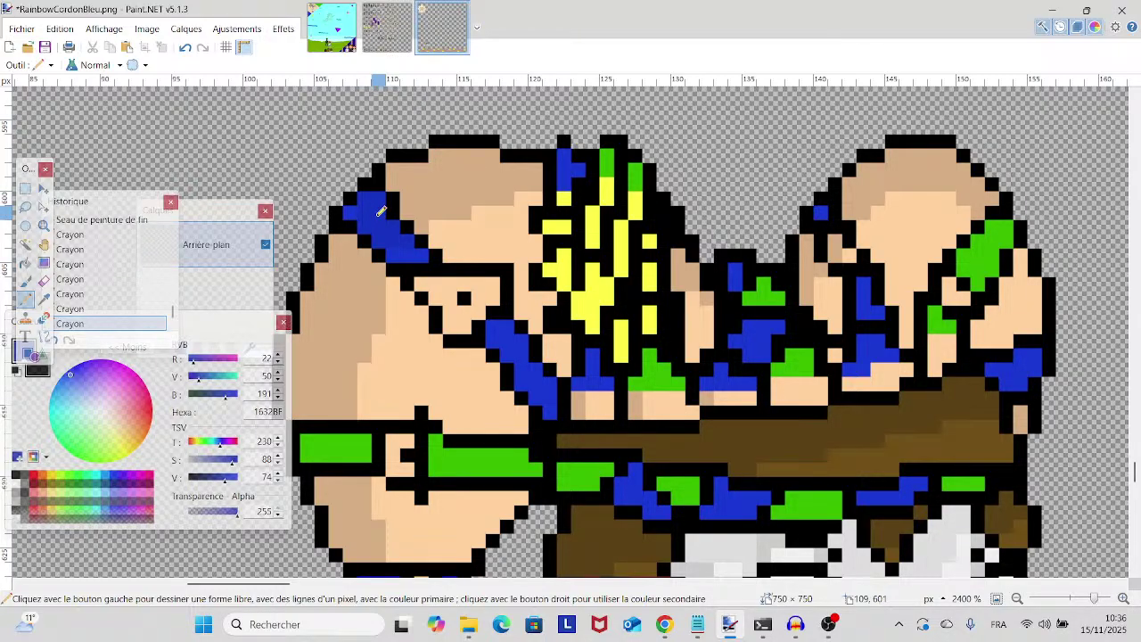
# - Pencil the darker blue onto the small blue patch at the left edge of the right hat lobe
pyautogui.scroll(-3, 384, 374)
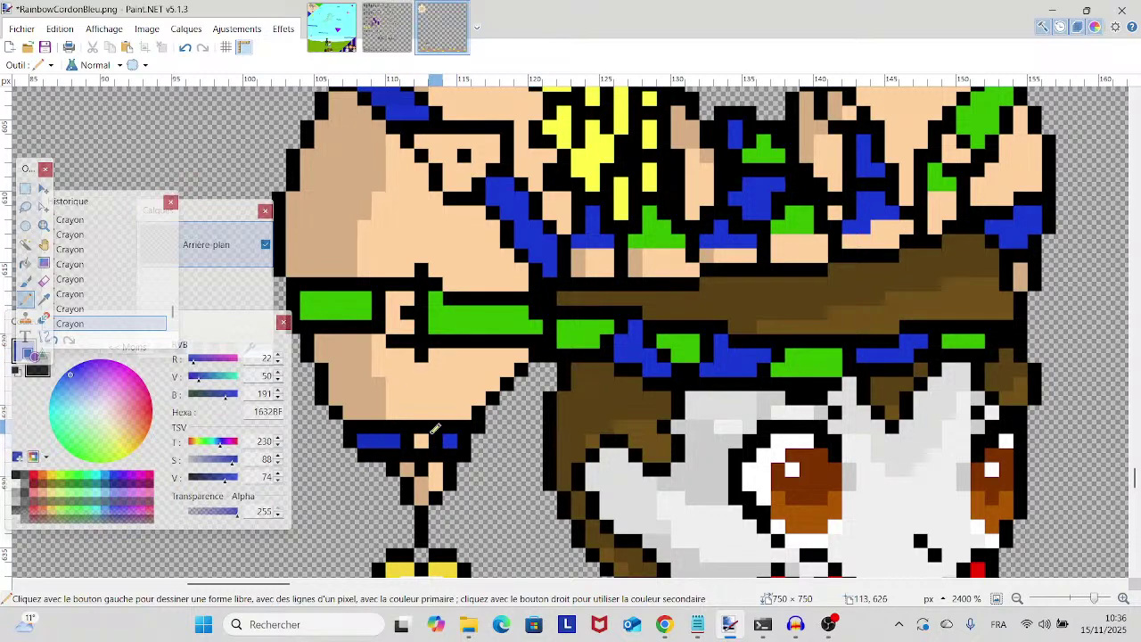
pyautogui.scroll(4, 454, 357)
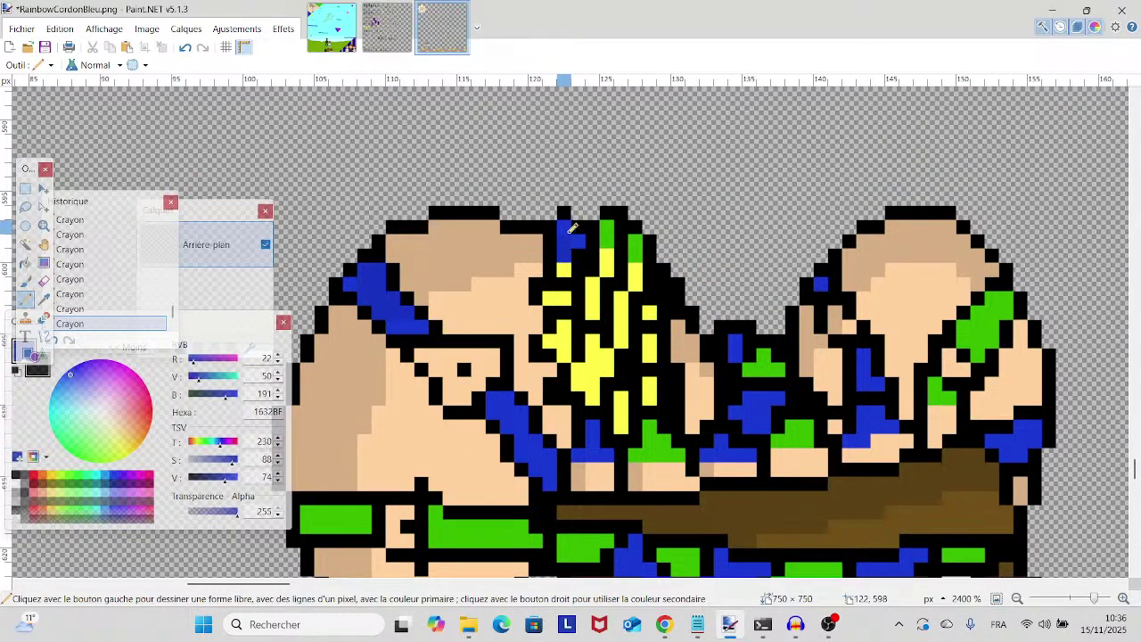
pyautogui.scroll(-5, 584, 290)
pyautogui.scroll(5, 571, 277)
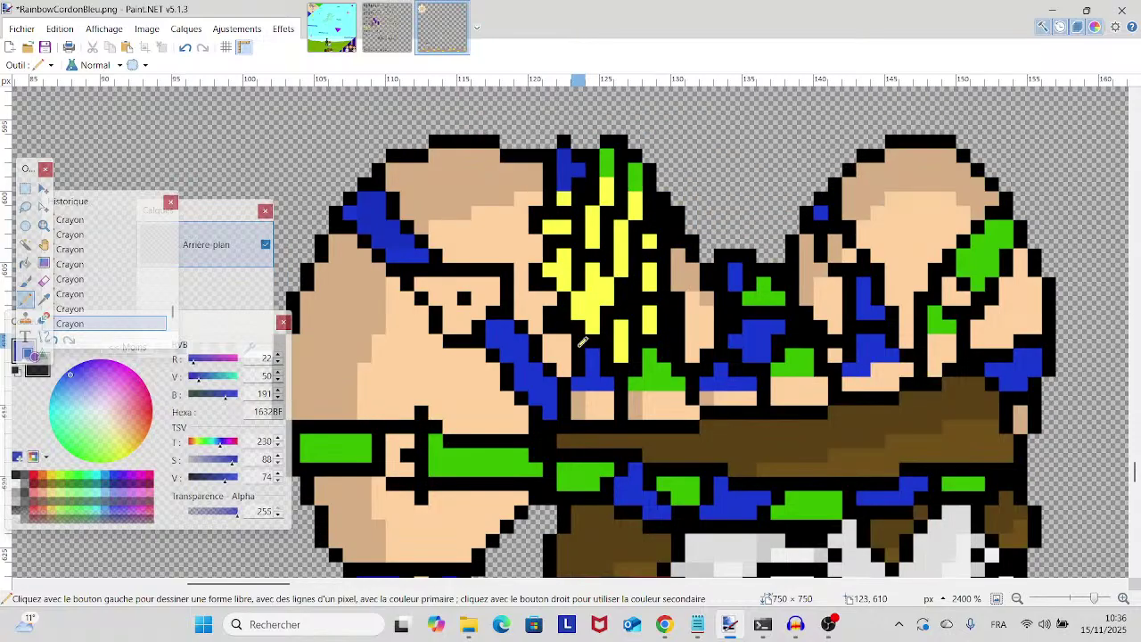
pyautogui.scroll(-5, 535, 254)
pyautogui.moveTo(526, 246); pyautogui.dragTo(426, 351)
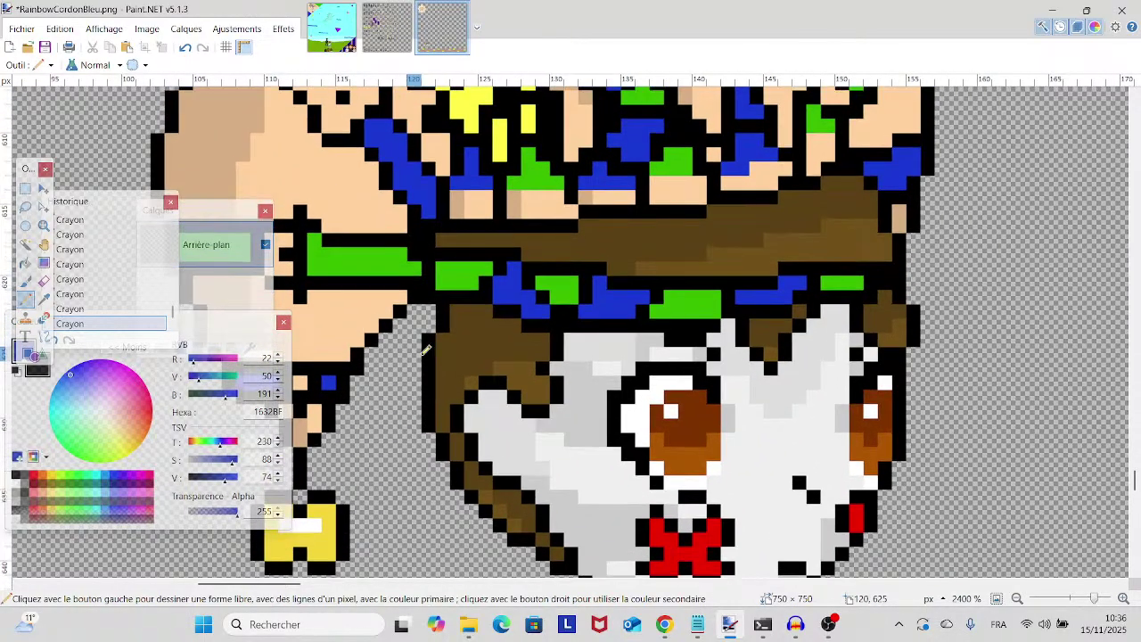
pyautogui.scroll(5, 426, 350)
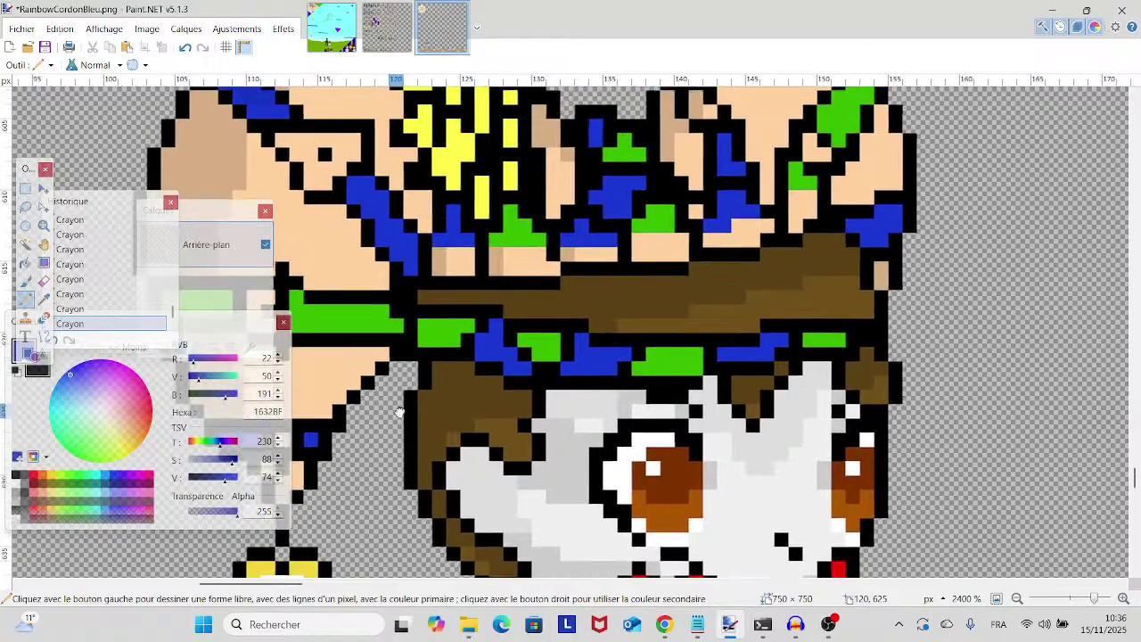
pyautogui.click(685, 211)
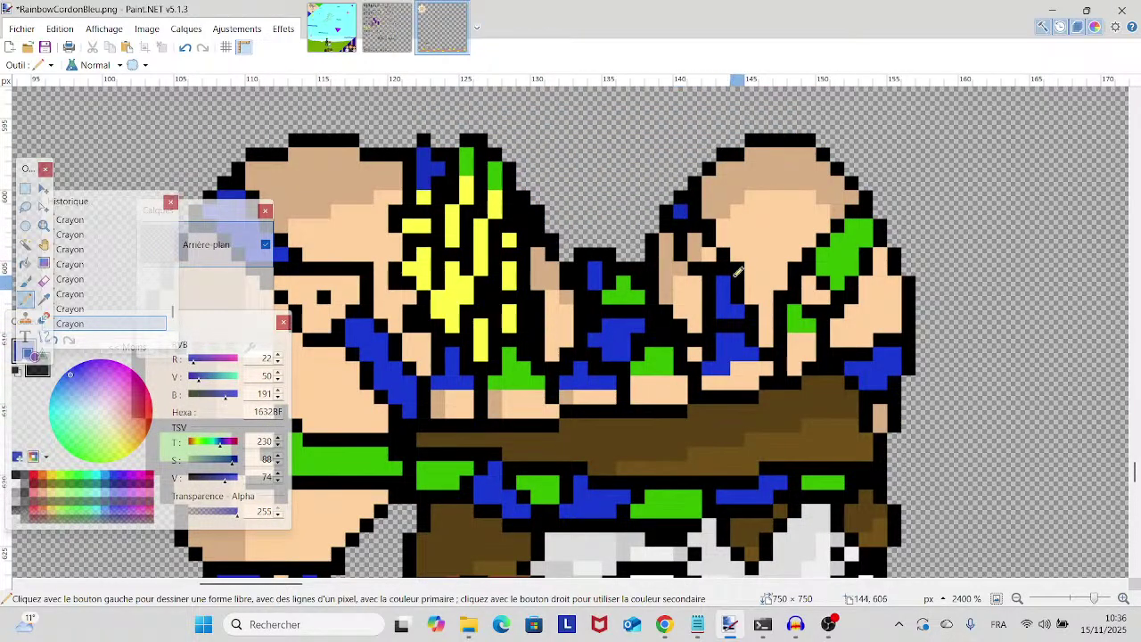
# - Examine the hat's brim, the blue patch at its right end and the jester's face for remaining areas to shade
pyautogui.scroll(-4, 660, 259)
pyautogui.scroll(1, 637, 298)
pyautogui.hscroll(2, 636, 297)
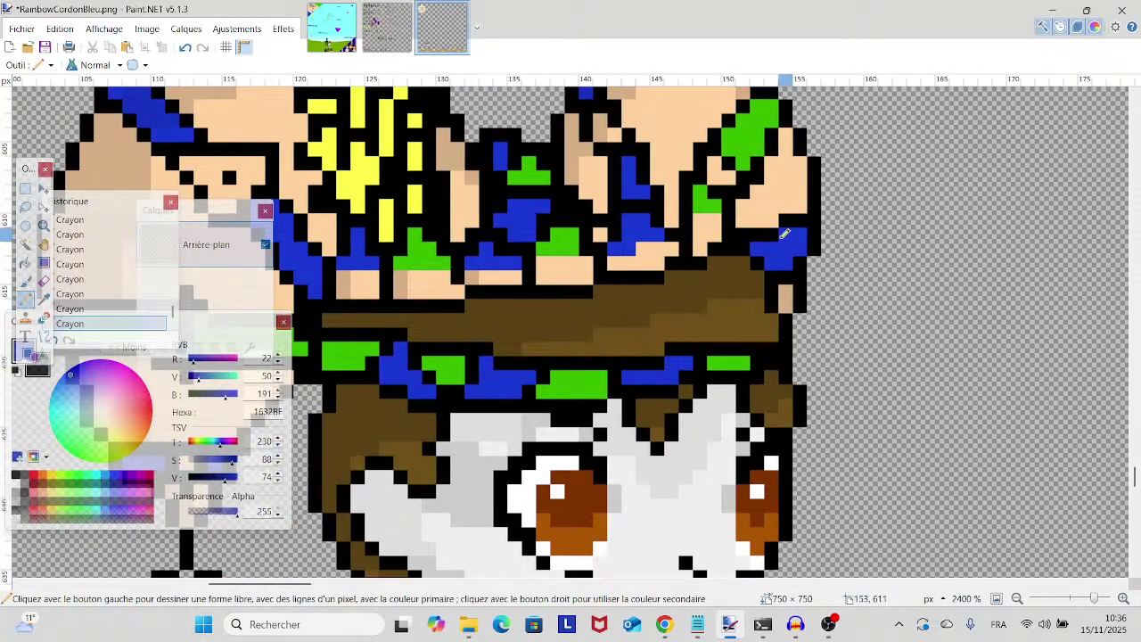
pyautogui.scroll(-5, 803, 248)
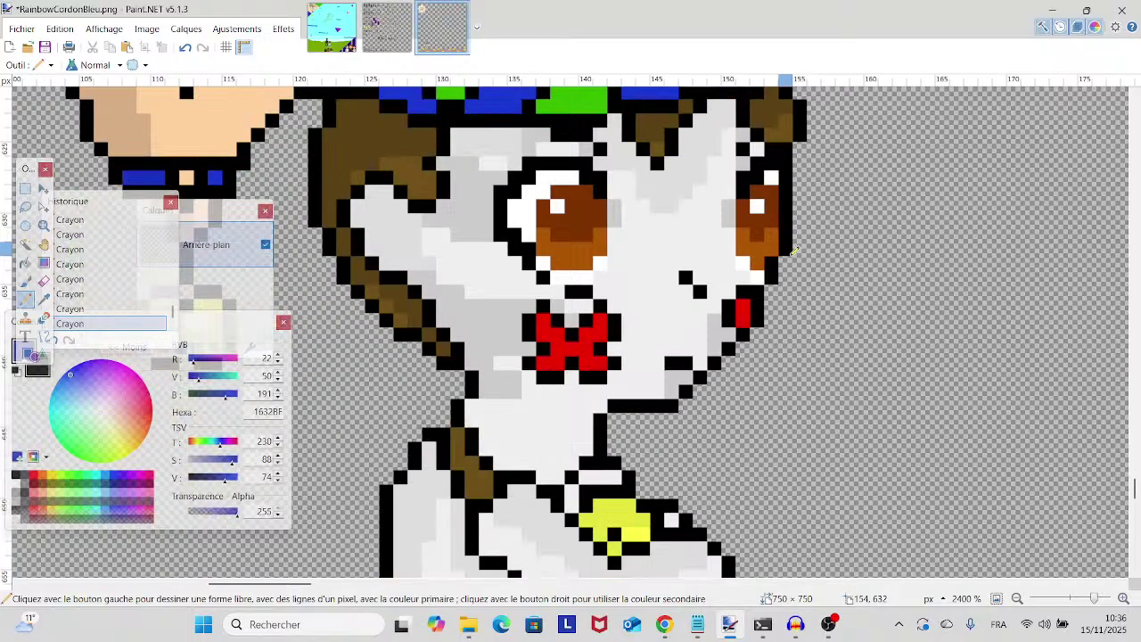
pyautogui.scroll(4, 790, 251)
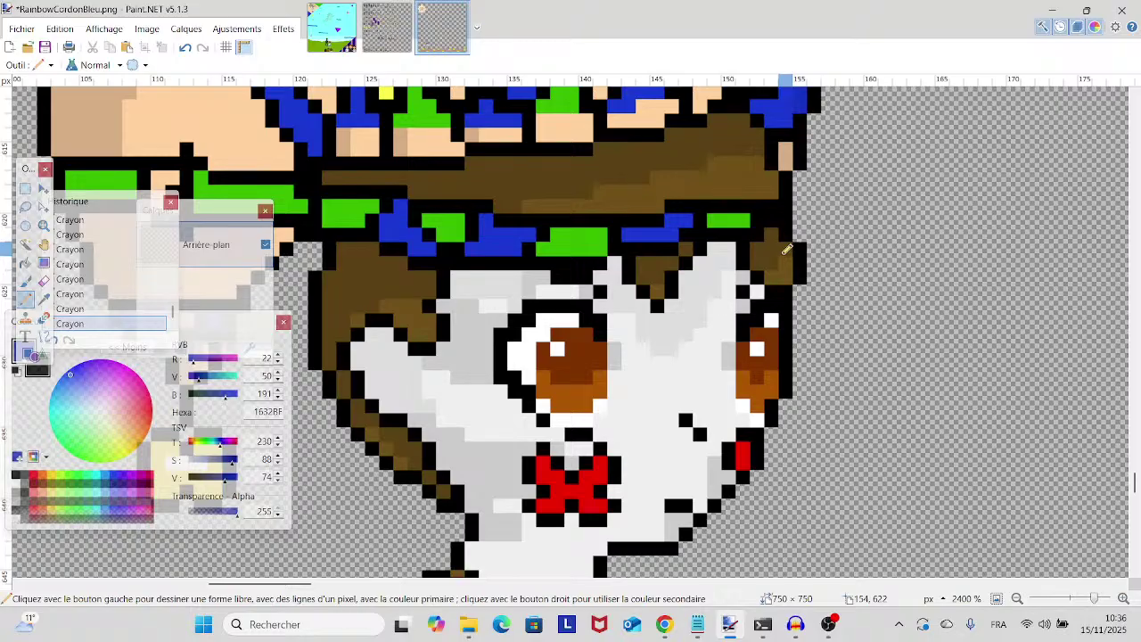
pyautogui.scroll(-2, 787, 250)
pyautogui.scroll(-3, 784, 249)
pyautogui.scroll(3, 782, 249)
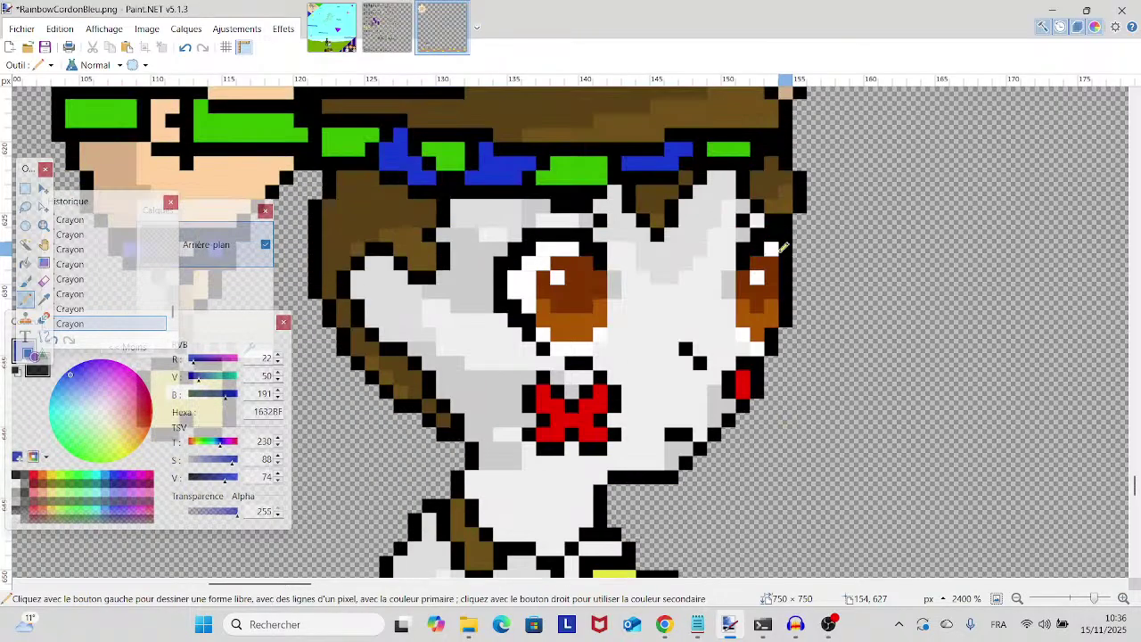
# - Shade the neck below the jaw with light grey DDDDDD sampled from the ear, drawing the shadow's edge and filling the area
pyautogui.scroll(-4, 771, 248)
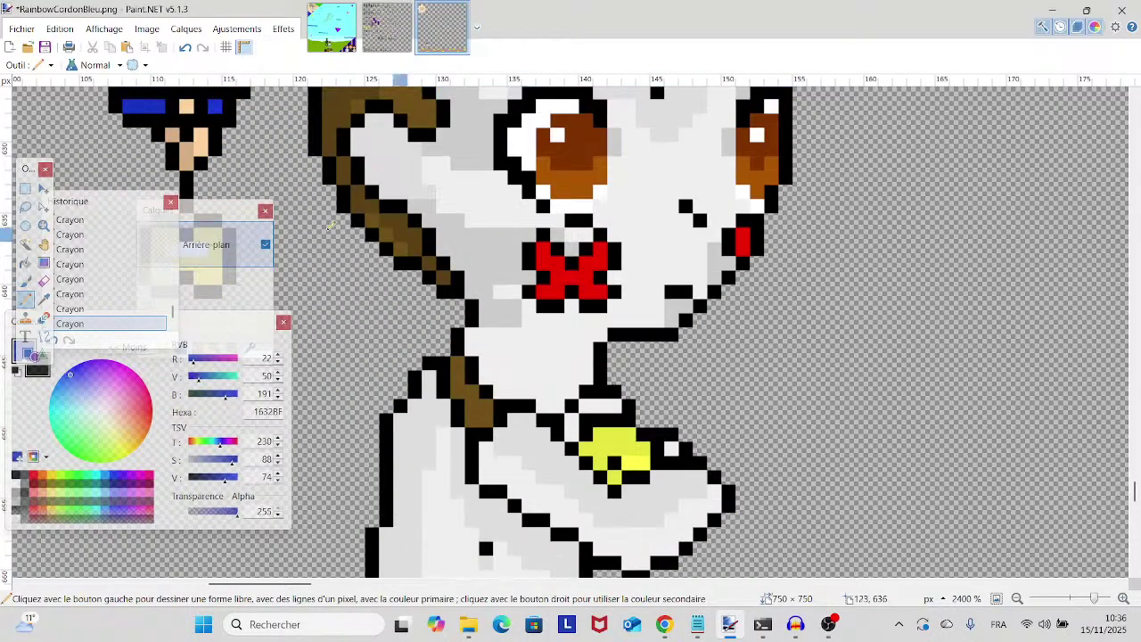
pyautogui.click(41, 298)
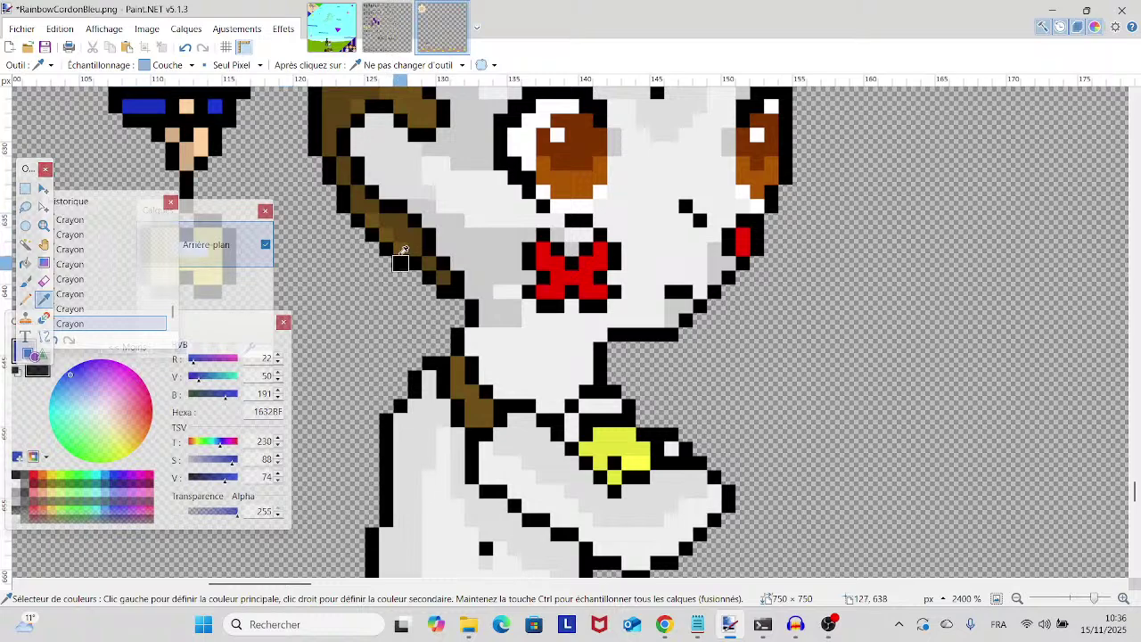
pyautogui.click(384, 177)
pyautogui.click(25, 299)
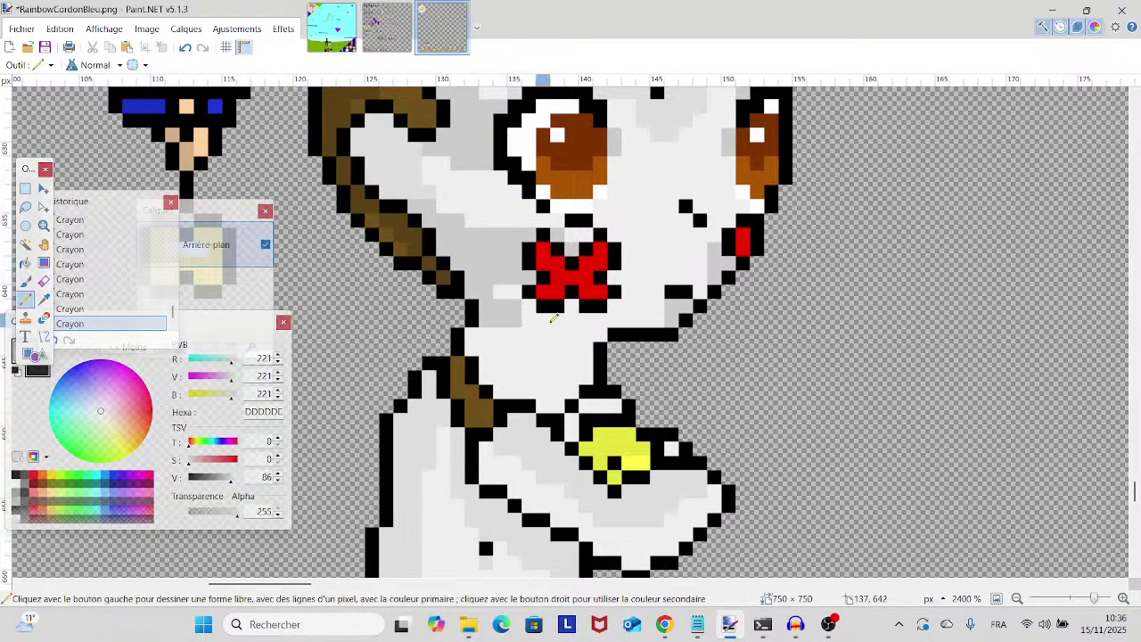
pyautogui.moveTo(599, 333); pyautogui.dragTo(502, 371)
pyautogui.moveTo(581, 324); pyautogui.dragTo(482, 333)
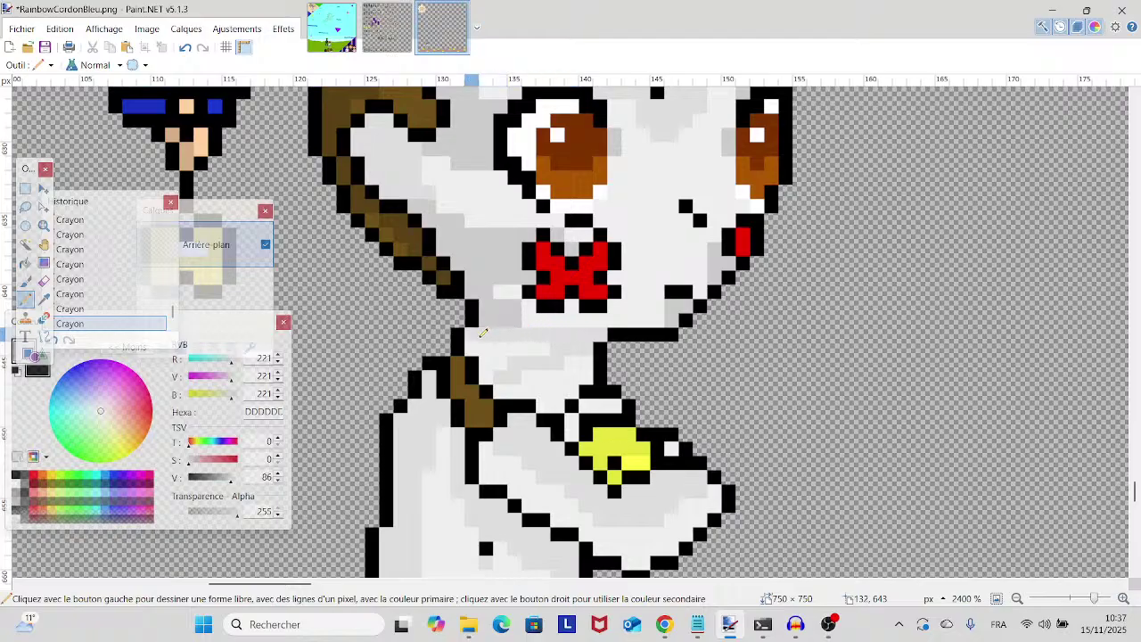
pyautogui.click(25, 263)
pyautogui.click(552, 349)
pyautogui.click(500, 348)
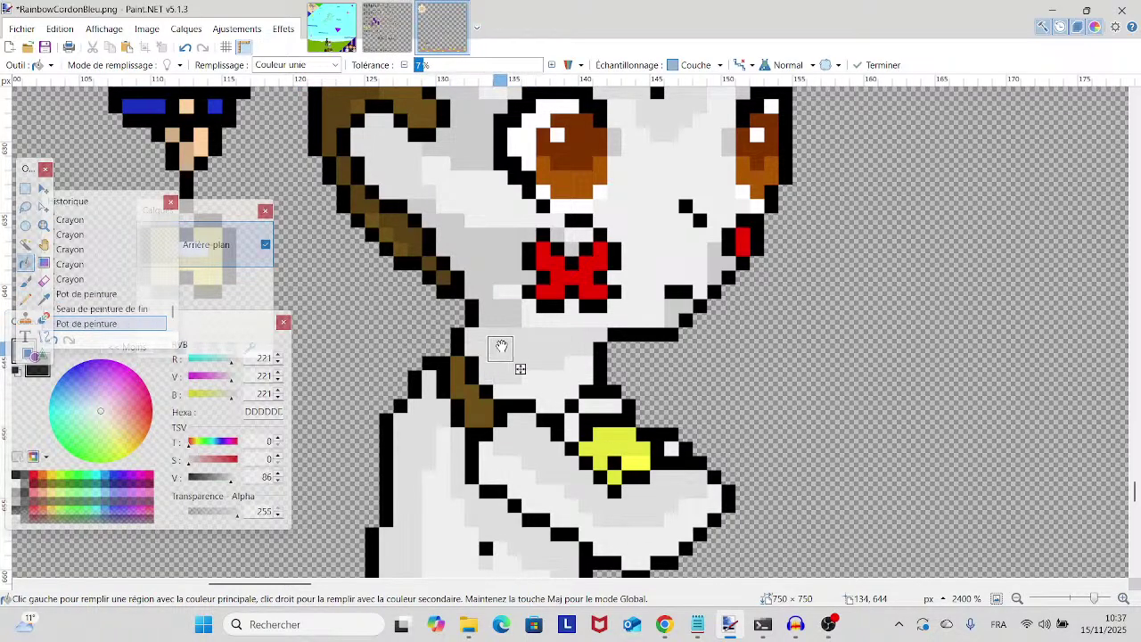
# - Add a light grey DDDDDD pencil pixel to the forehead shading beside the central hair tuft
pyautogui.click(25, 299)
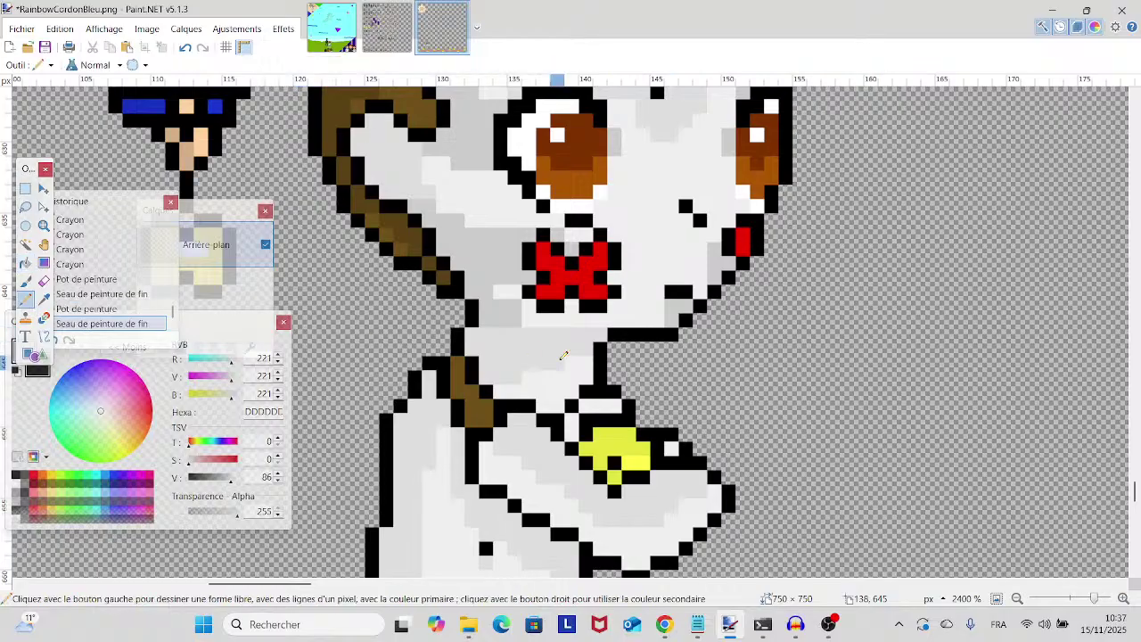
pyautogui.scroll(3, 565, 355)
pyautogui.scroll(-2, 565, 355)
pyautogui.scroll(2, 565, 355)
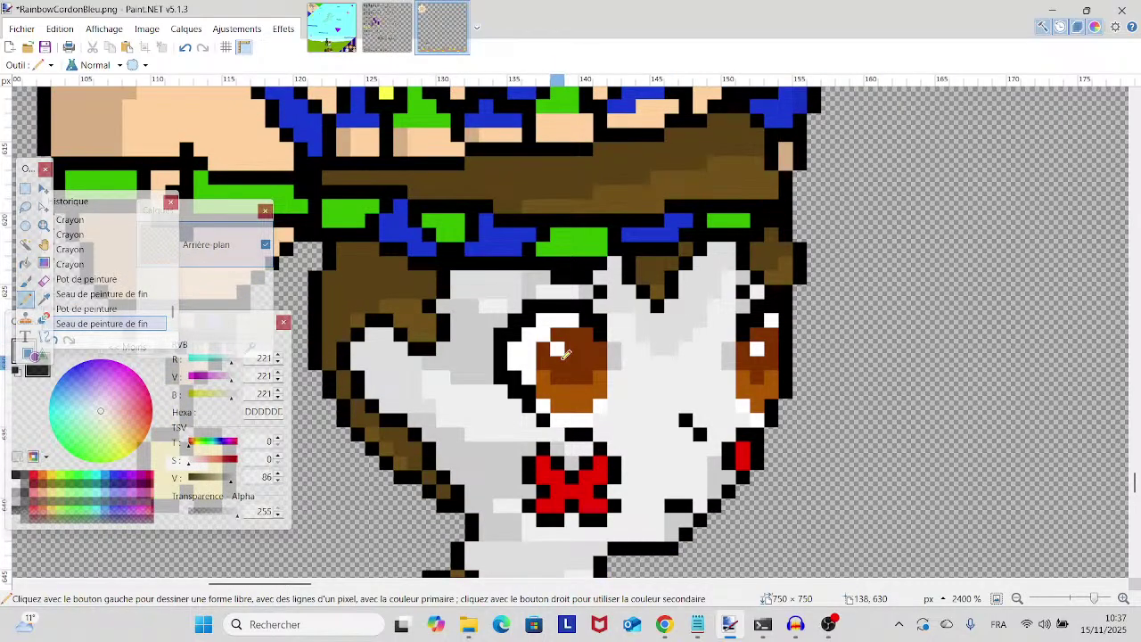
pyautogui.scroll(2, 565, 354)
pyautogui.scroll(-2, 565, 355)
pyautogui.click(629, 309)
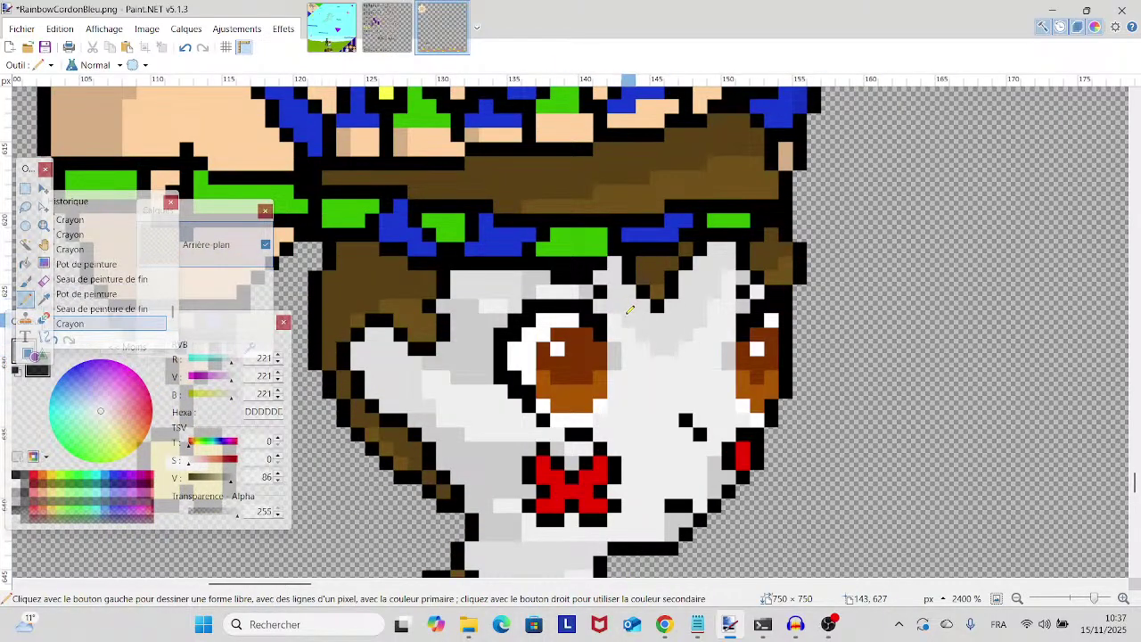
# - Examine the shading on the sprite's head, neck and torso at 1600% zoom
pyautogui.scroll(-2, 629, 310)
pyautogui.scroll(2, 603, 365)
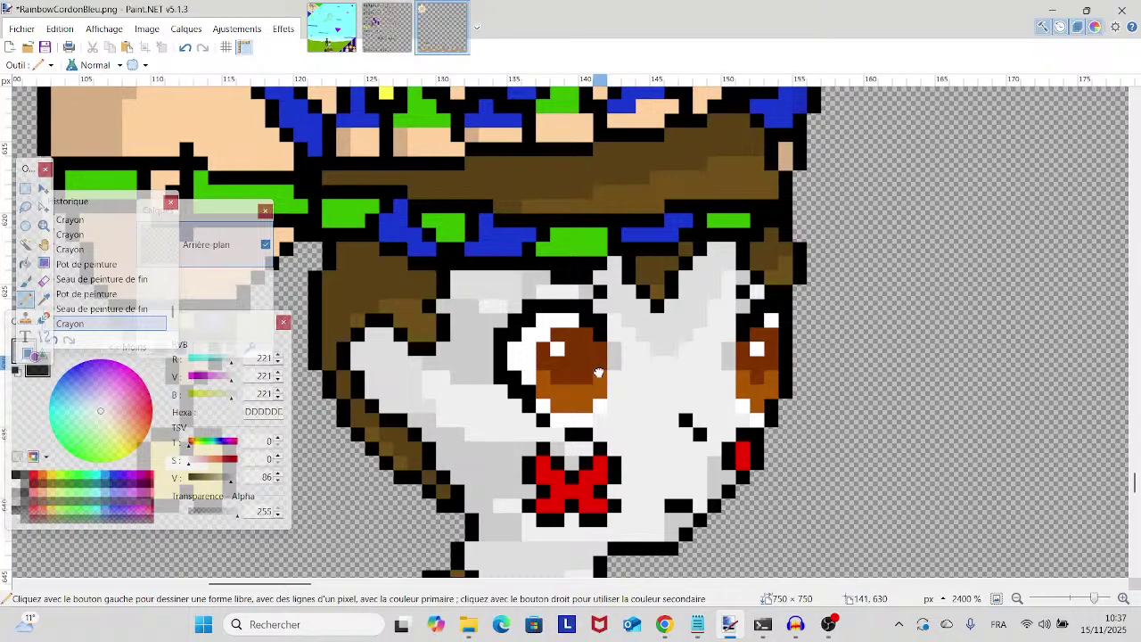
pyautogui.moveTo(598, 373)
pyautogui.mouseDown()
pyautogui.moveTo(698, 418)
pyautogui.moveTo(743, 421)
pyautogui.mouseUp()
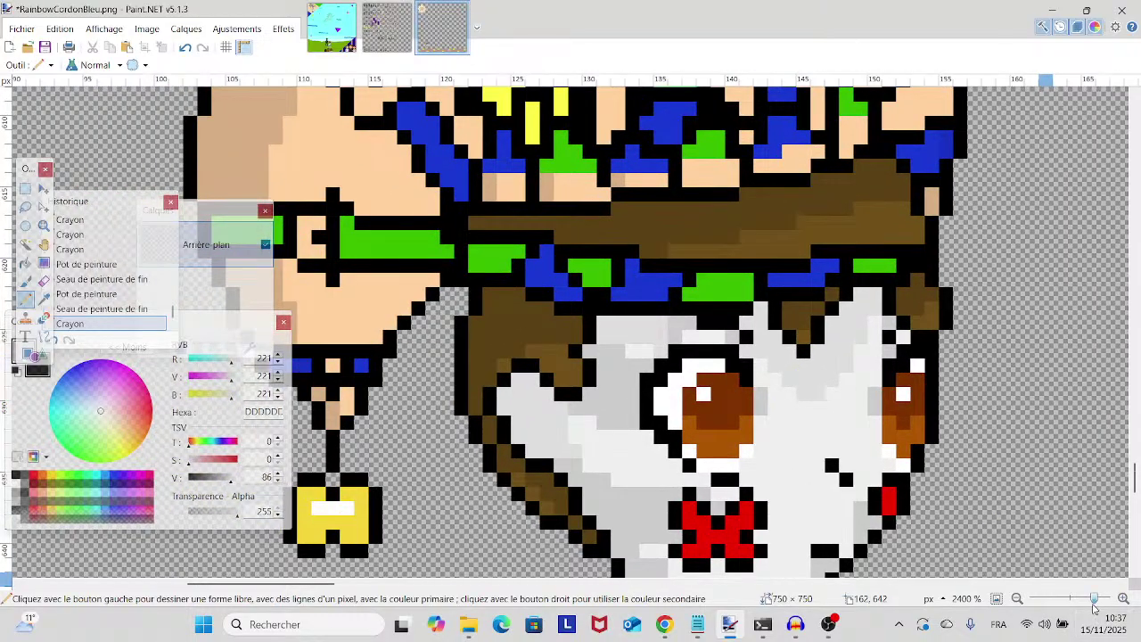
pyautogui.moveTo(1095, 608)
pyautogui.mouseDown()
pyautogui.moveTo(1078, 607)
pyautogui.moveTo(1095, 607)
pyautogui.mouseUp()
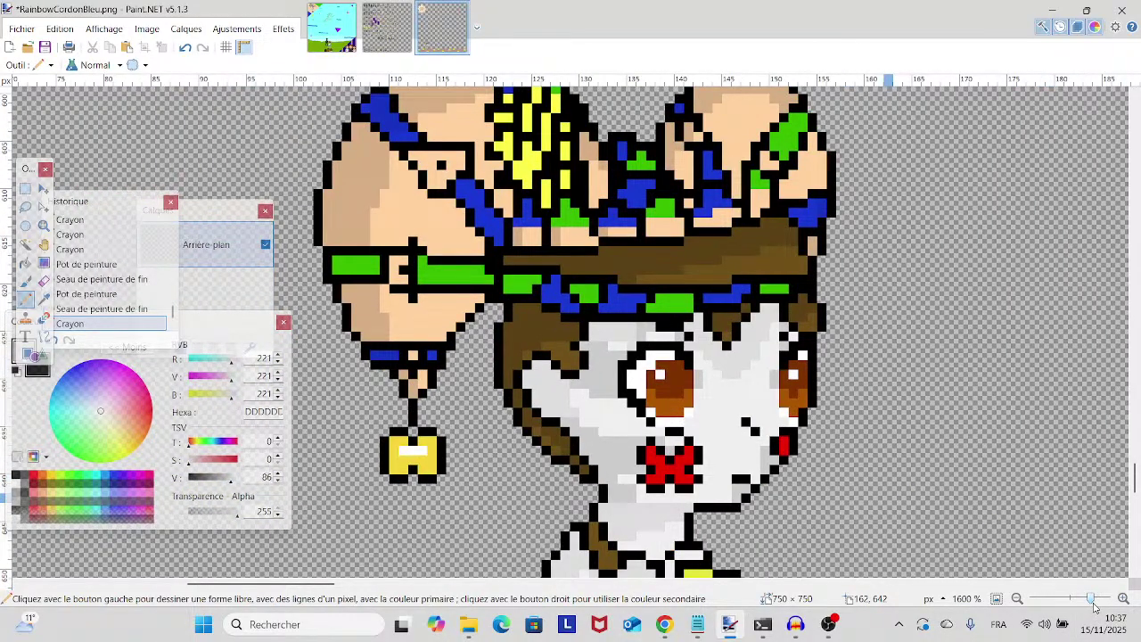
pyautogui.moveTo(951, 535); pyautogui.dragTo(763, 481)
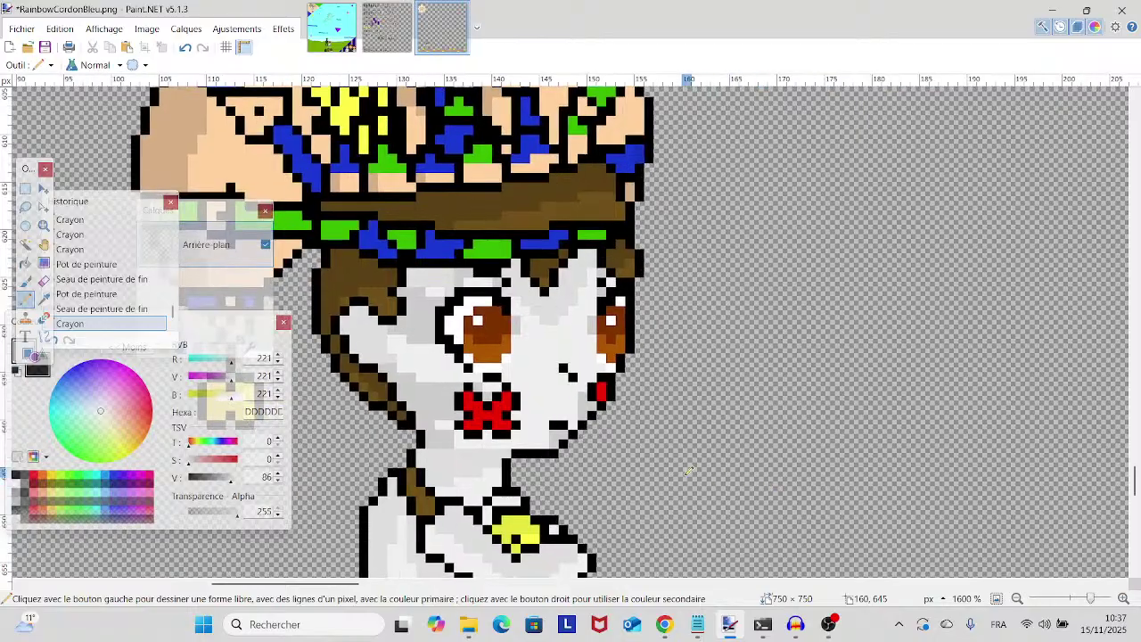
pyautogui.moveTo(657, 480); pyautogui.dragTo(653, 484)
pyautogui.scroll(-3, 658, 475)
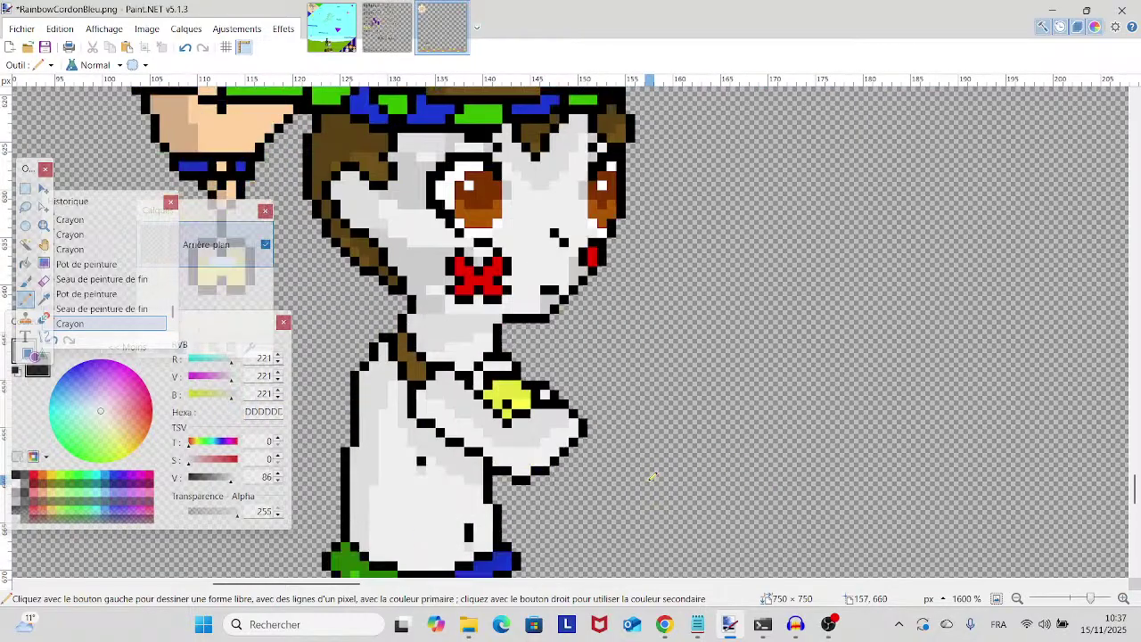
pyautogui.scroll(5, 660, 473)
pyautogui.moveTo(580, 417); pyautogui.dragTo(703, 389)
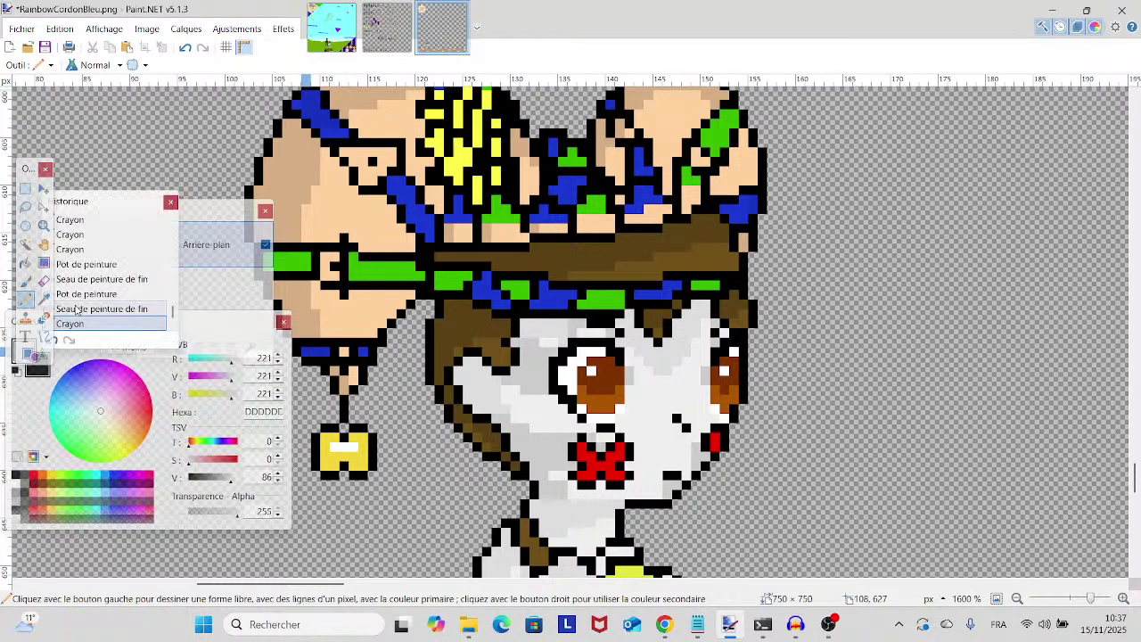
pyautogui.click(44, 299)
pyautogui.click(562, 255)
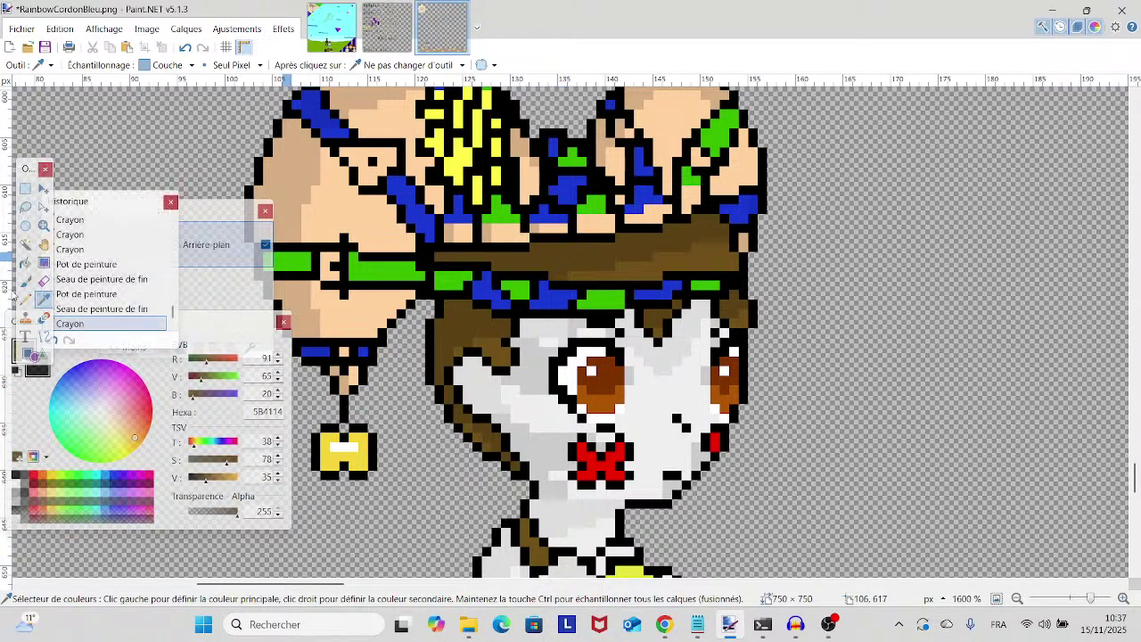
pyautogui.press('p')
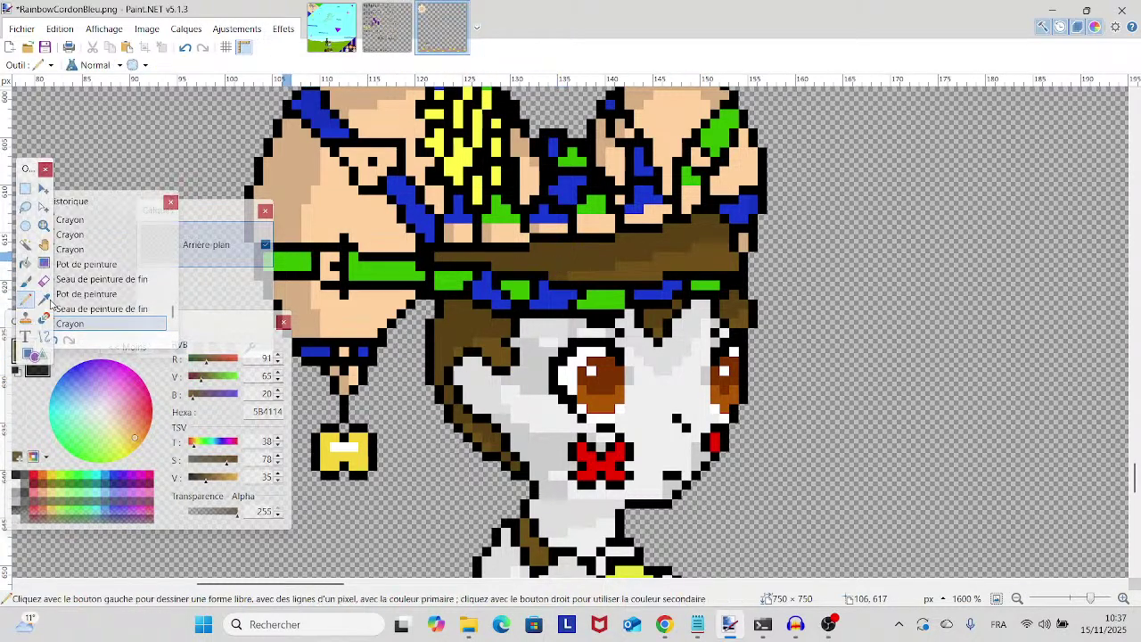
pyautogui.click(432, 253)
pyautogui.scroll(-2, 463, 276)
pyautogui.scroll(1, 507, 310)
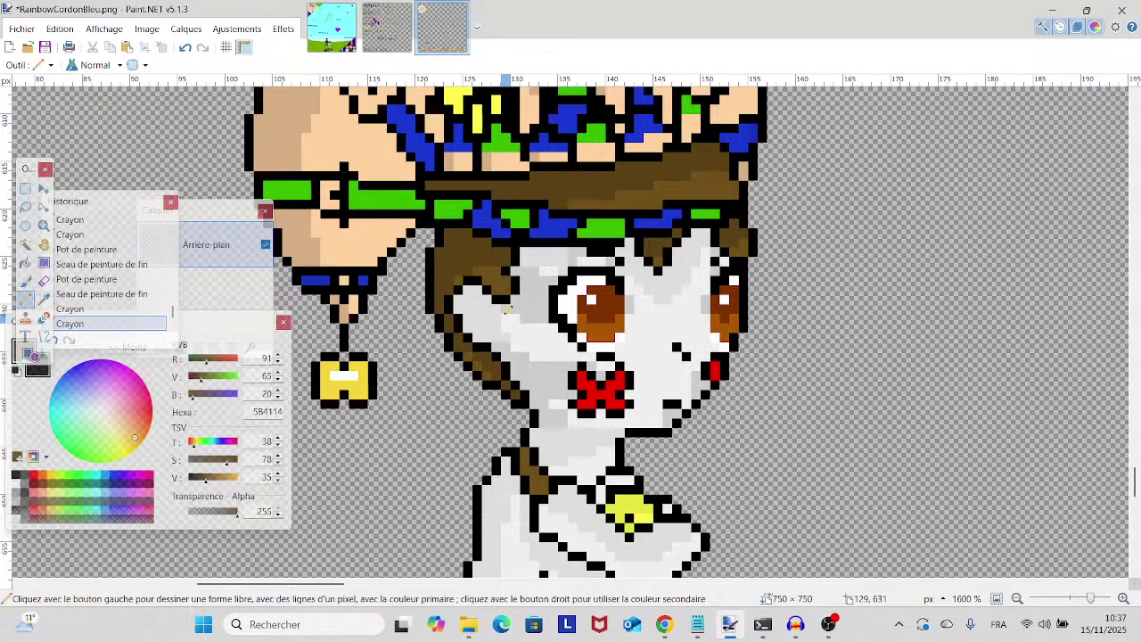
pyautogui.click(186, 47)
# - Sample green 37B700 from the headdress band and pencil a pixel of it at the band's end beside the brown hat
pyautogui.click(42, 298)
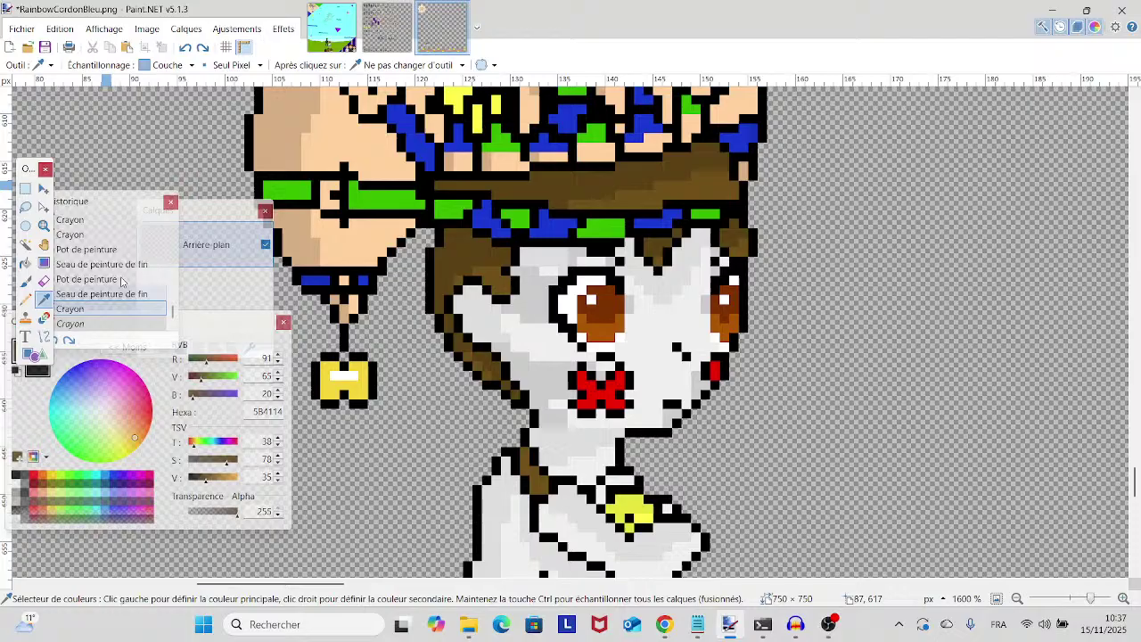
pyautogui.click(383, 195)
pyautogui.click(25, 298)
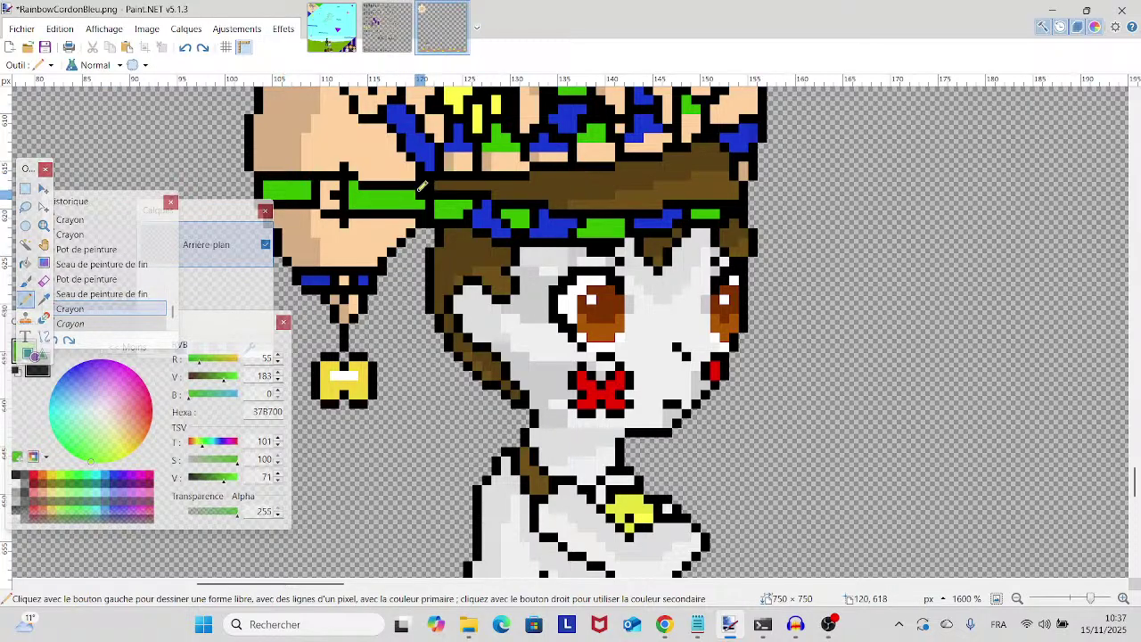
pyautogui.click(422, 186)
pyautogui.moveTo(410, 219); pyautogui.dragTo(404, 239)
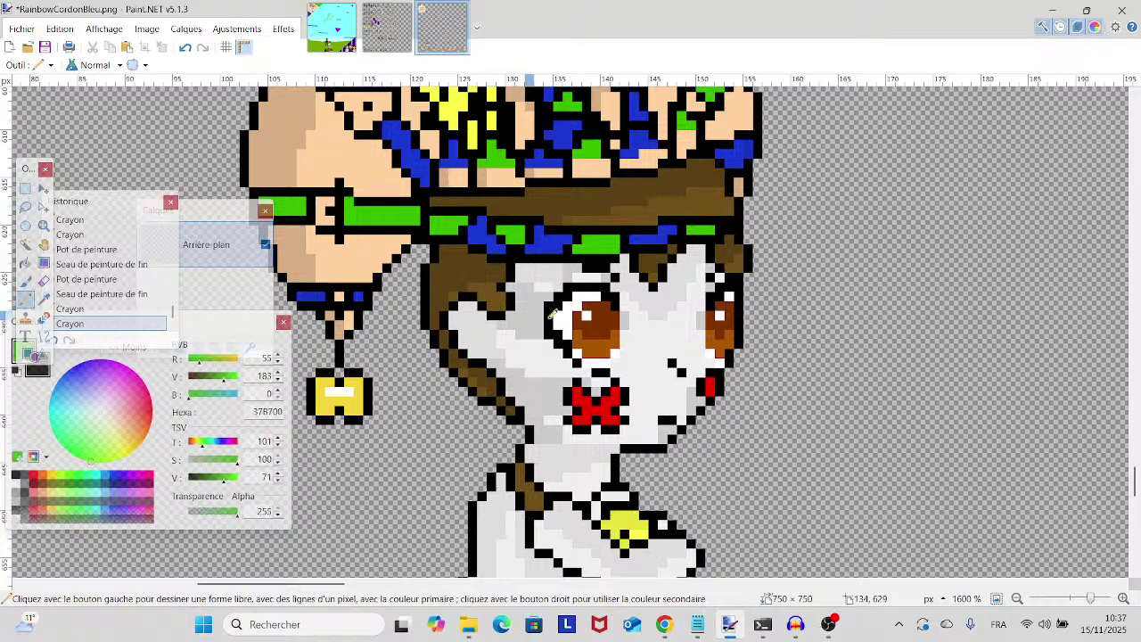
# - Shade the hanging yellow ornament with gold DDC135 sampled from the matching ornament in the Character Sprite Test image
pyautogui.scroll(-6, 622, 323)
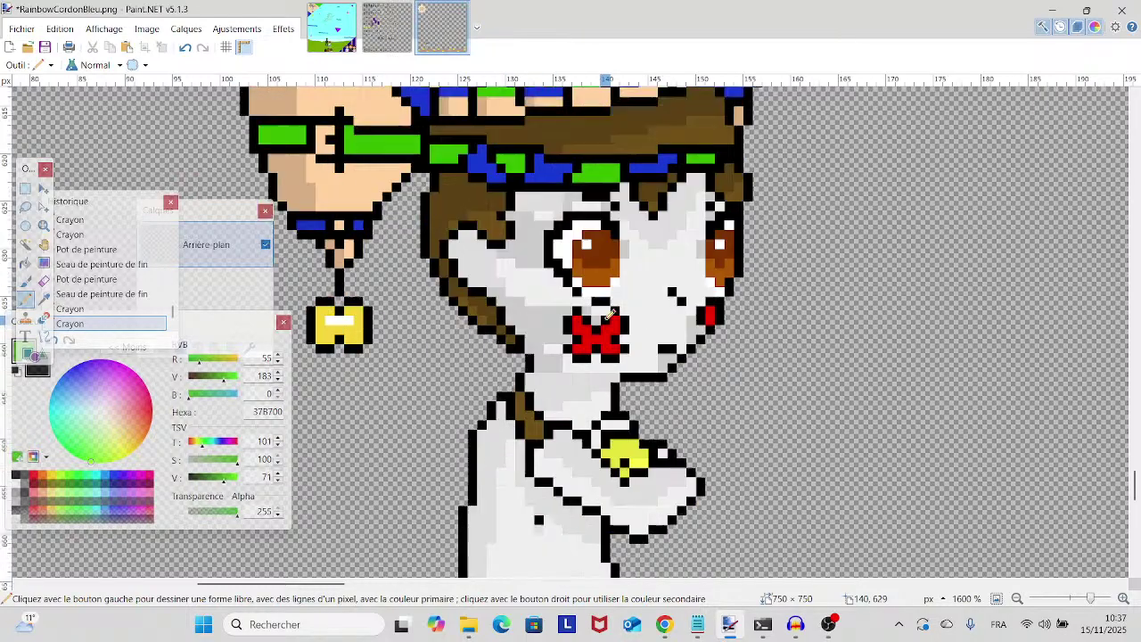
pyautogui.scroll(-4, 608, 314)
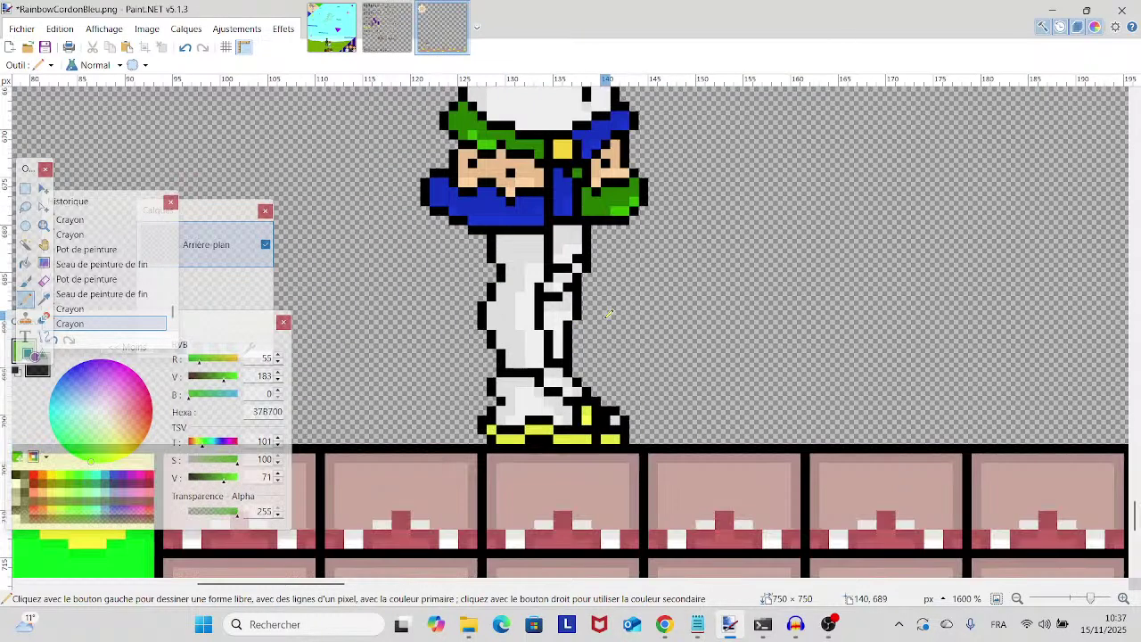
pyautogui.scroll(10, 609, 314)
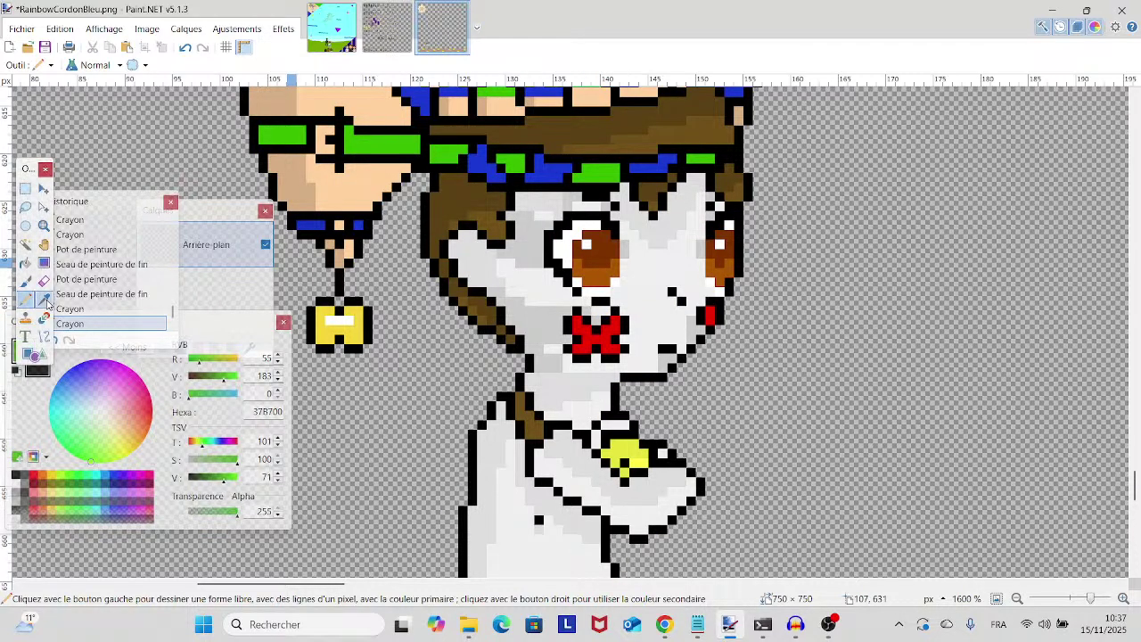
pyautogui.click(42, 299)
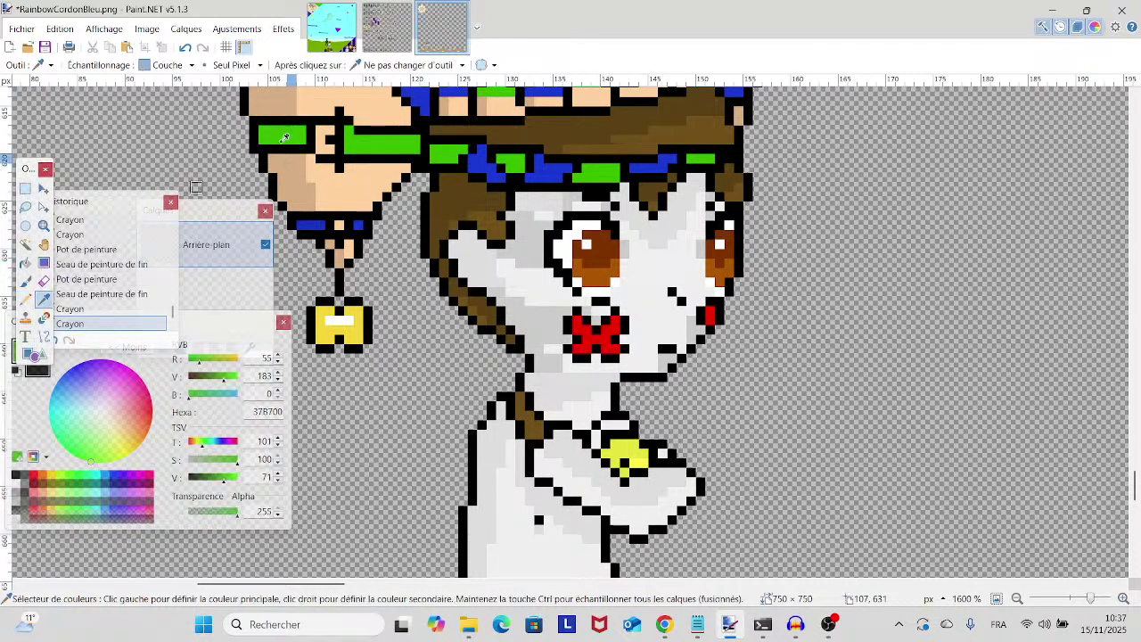
pyautogui.click(392, 36)
pyautogui.scroll(6, 388, 243)
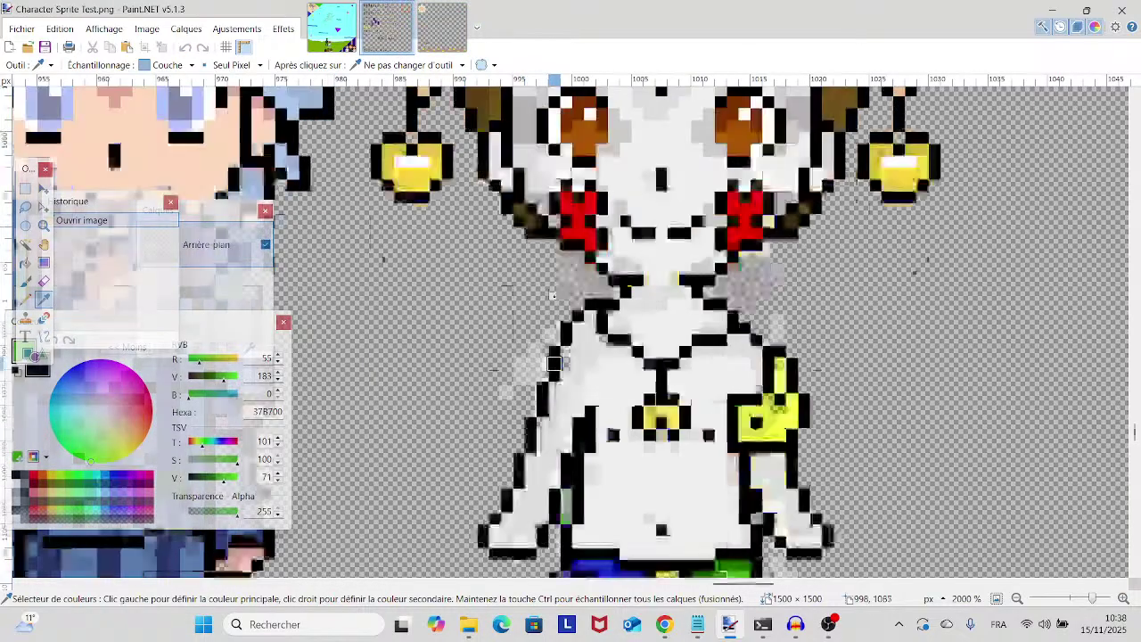
pyautogui.click(389, 243)
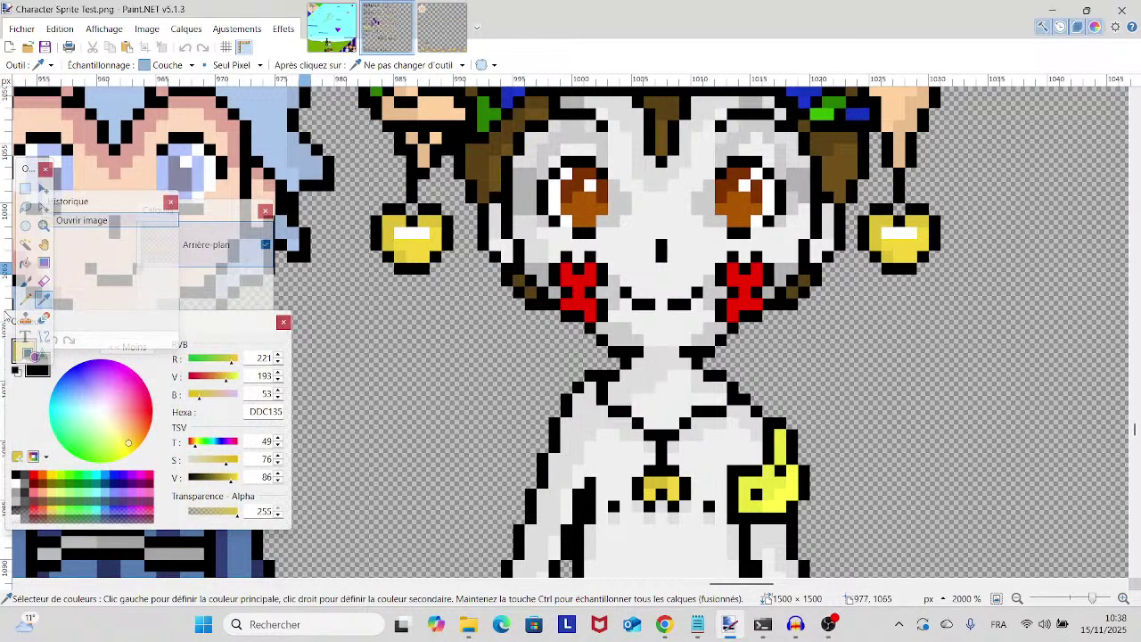
pyautogui.click(25, 299)
pyautogui.click(442, 26)
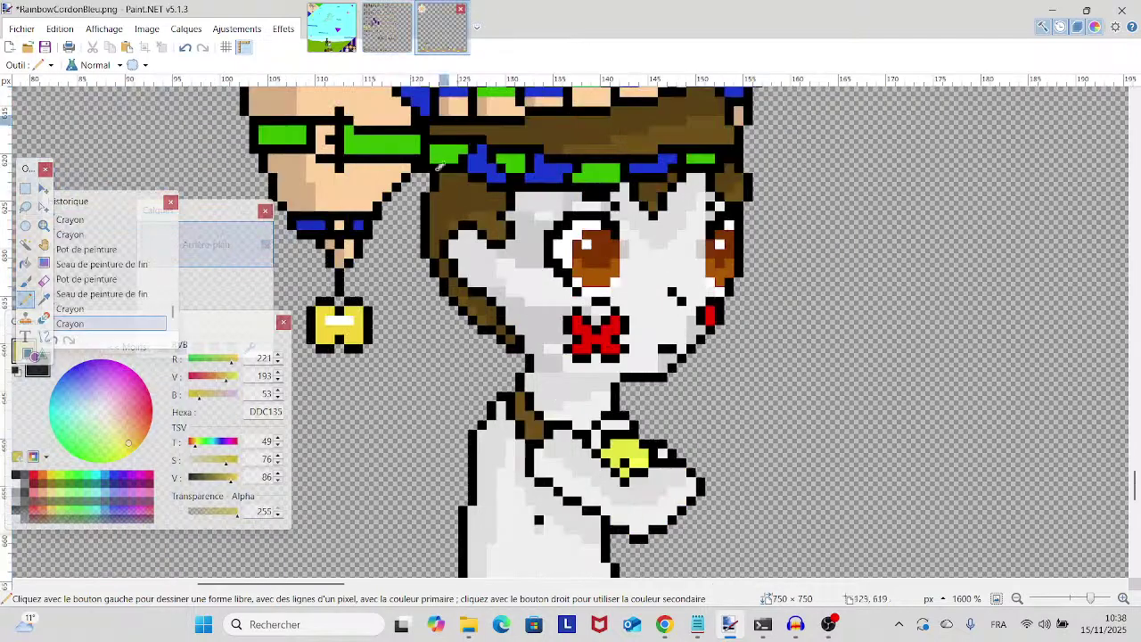
pyautogui.click(327, 318)
pyautogui.click(359, 321)
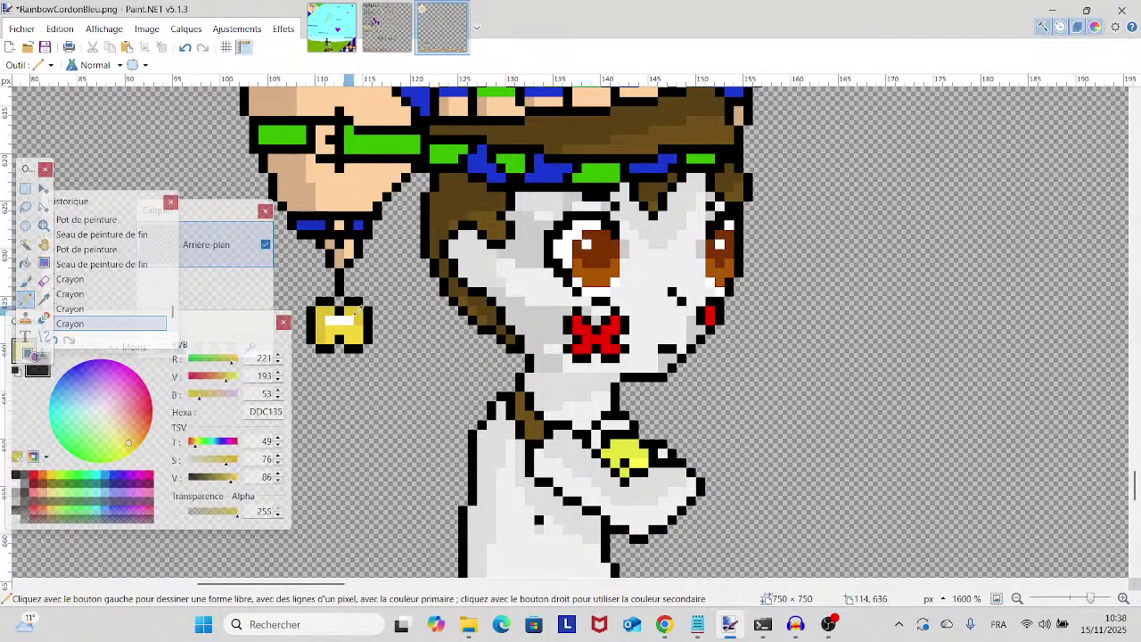
pyautogui.click(356, 310)
# - Shade the outermost green segment of the headdress band with dark green 277C00 sampled from the Character Sprite Test image
pyautogui.scroll(4, 592, 296)
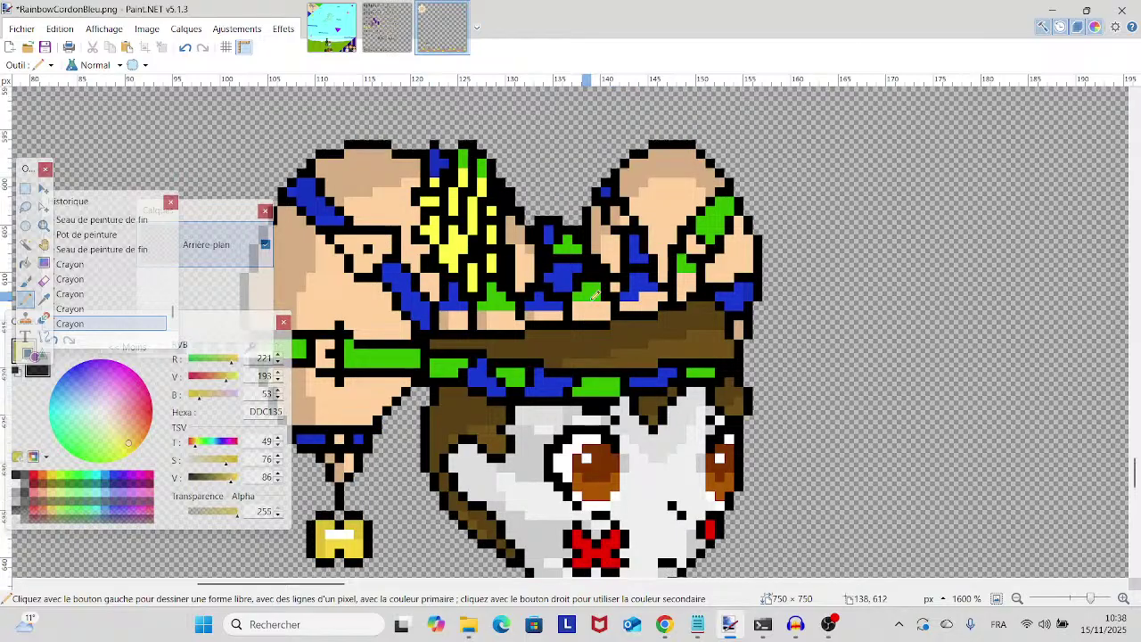
pyautogui.click(43, 297)
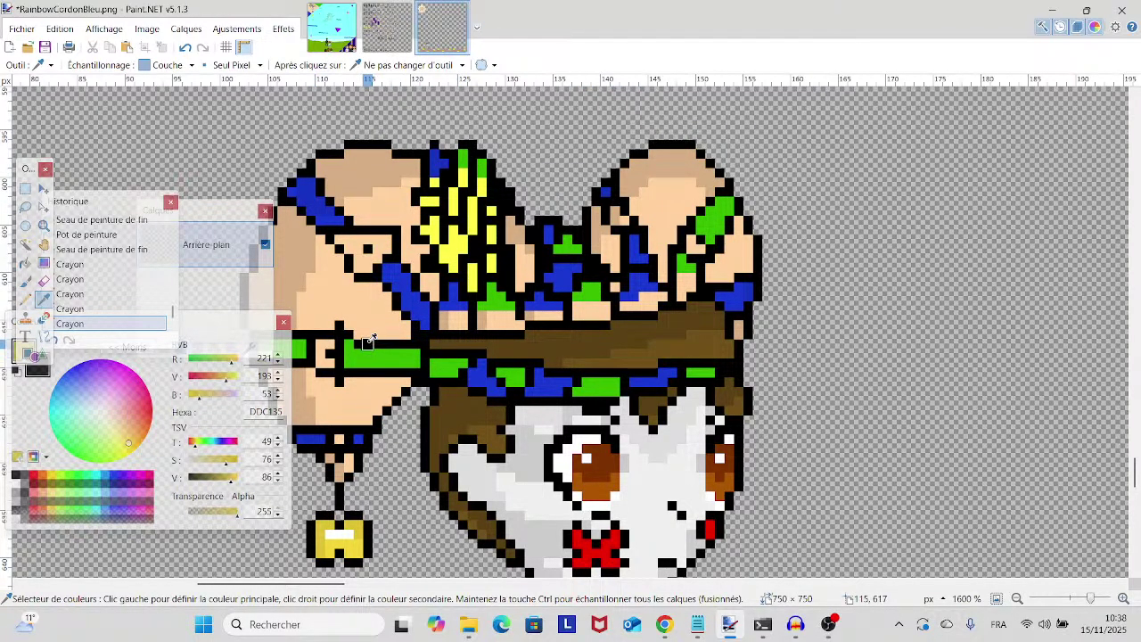
pyautogui.hscroll(-3, 365, 338)
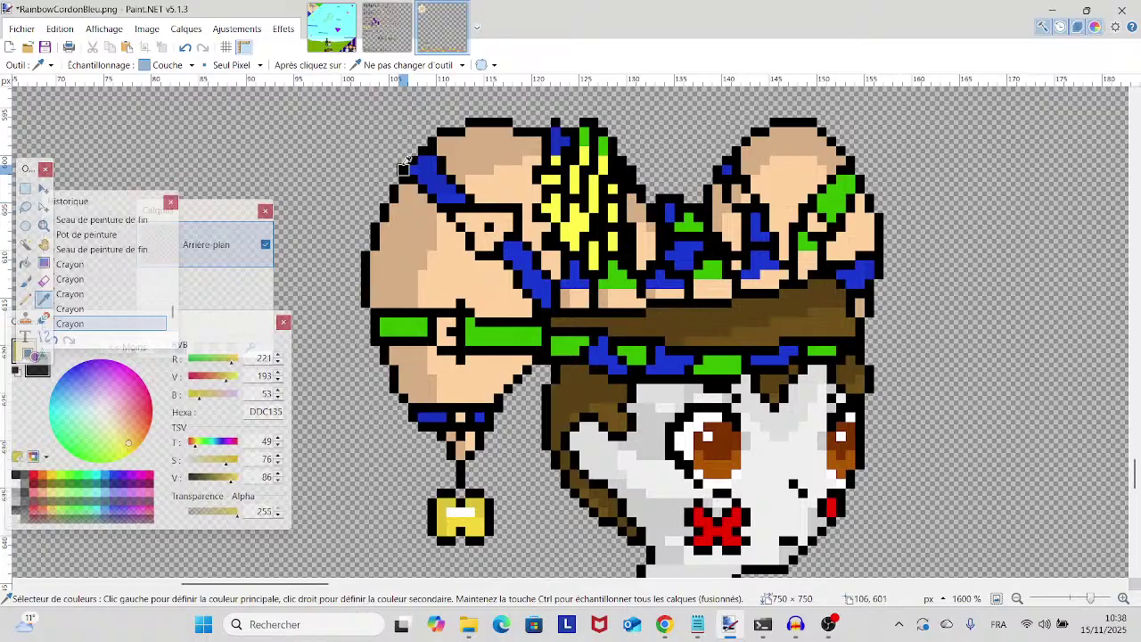
pyautogui.click(384, 49)
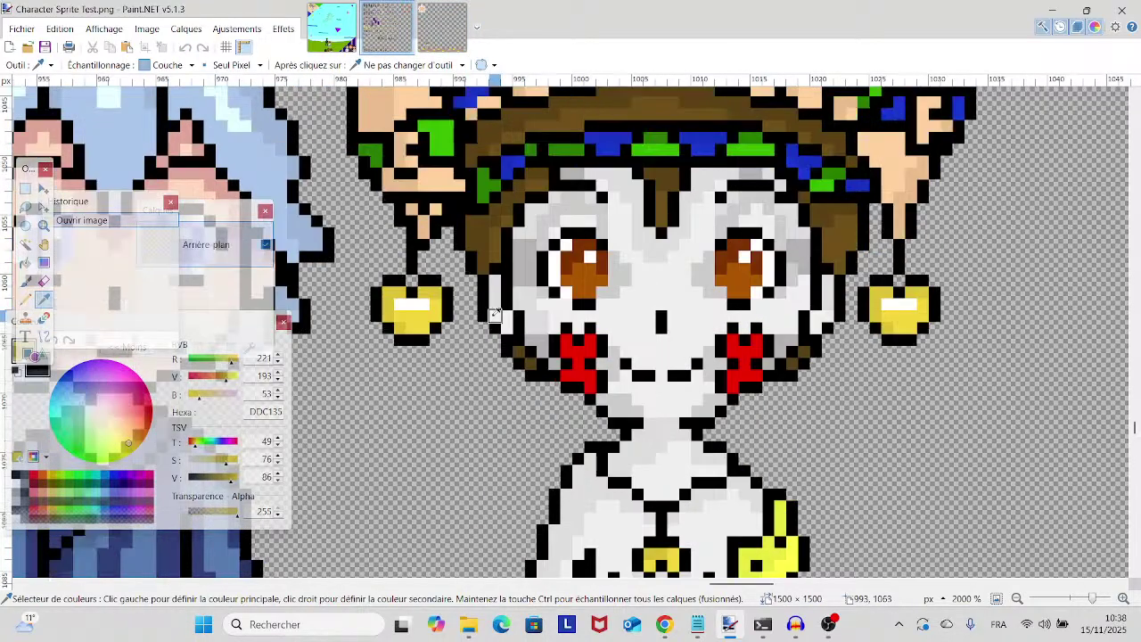
pyautogui.scroll(3, 481, 268)
pyautogui.click(486, 325)
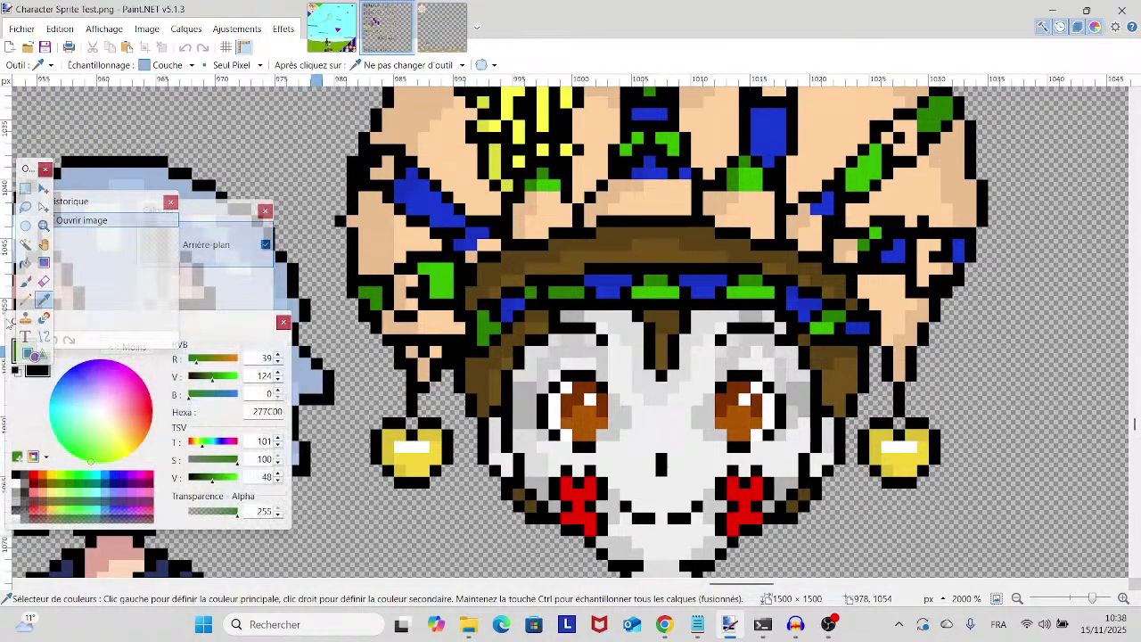
pyautogui.press('p')
pyautogui.click(422, 46)
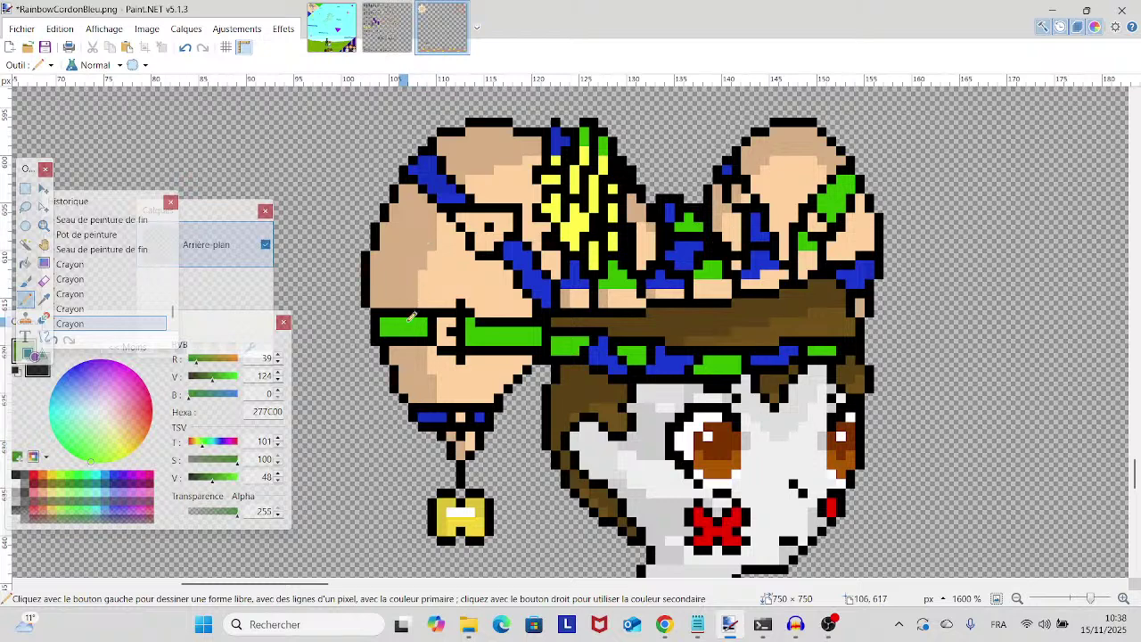
pyautogui.moveTo(392, 328); pyautogui.dragTo(406, 321)
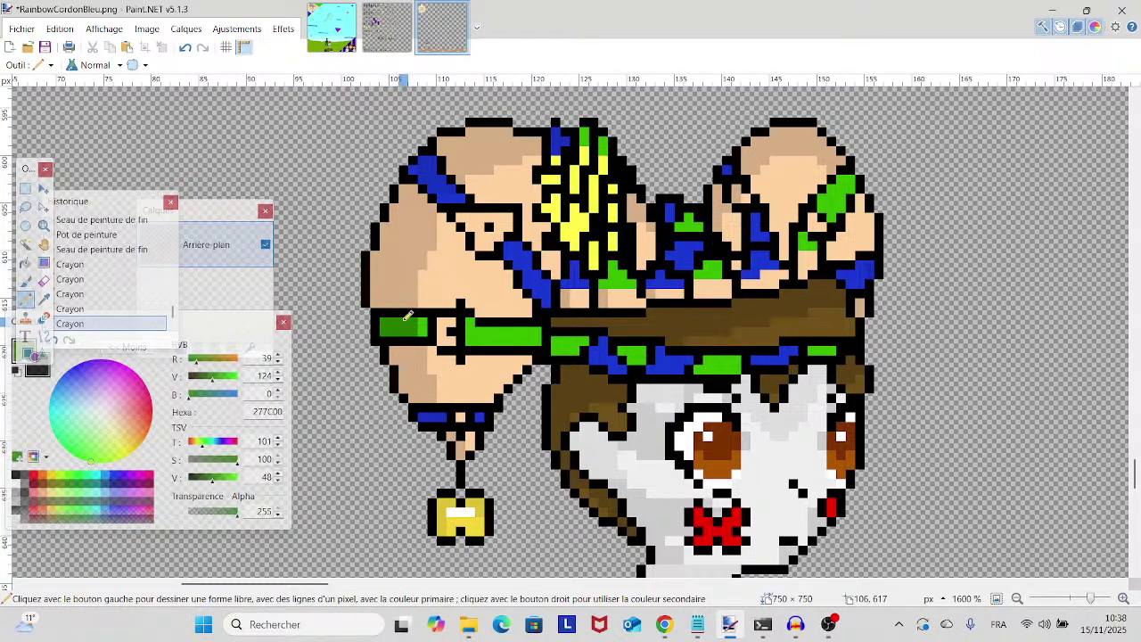
# - Shade the upper end of the large green stripe on the headdress's far lobe with dark green 277C00
pyautogui.scroll(-3, 446, 329)
pyautogui.scroll(1, 489, 331)
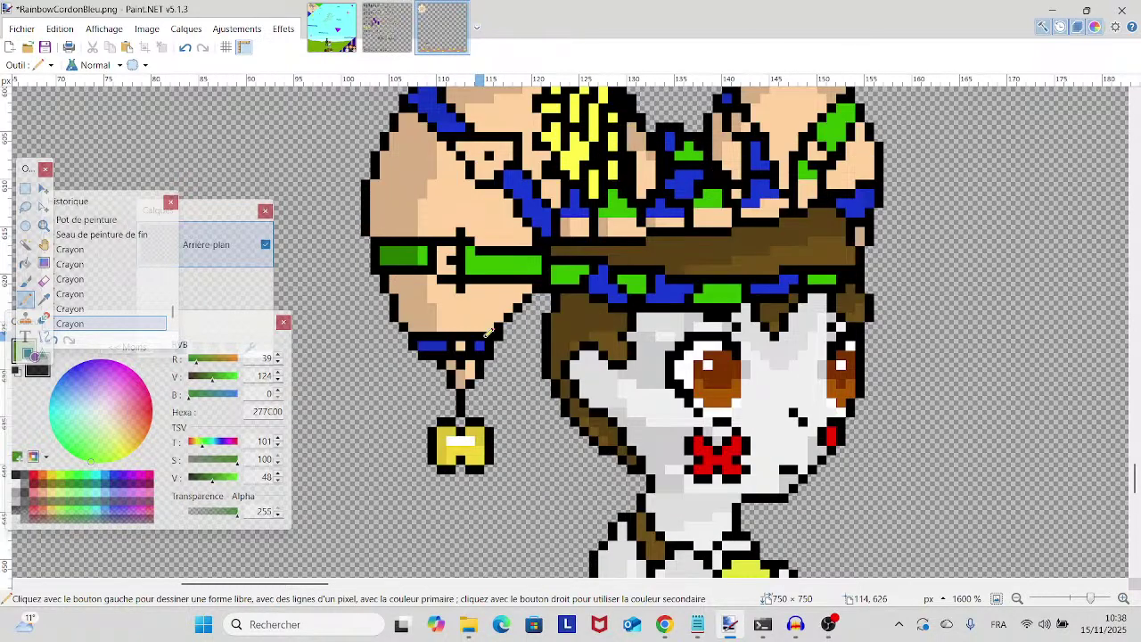
pyautogui.scroll(3, 657, 270)
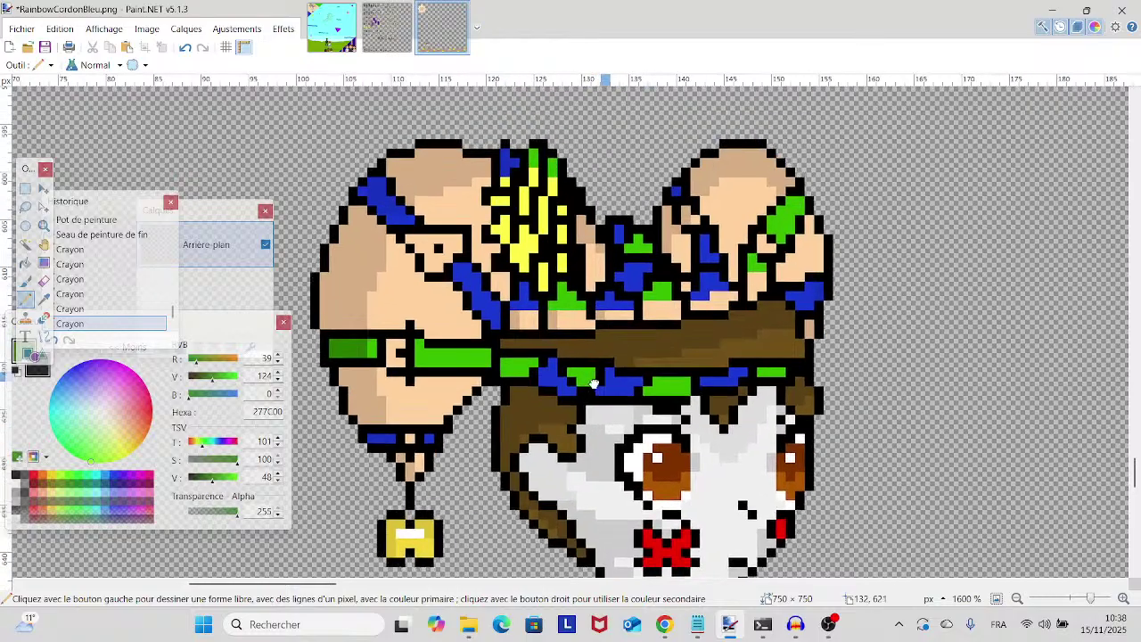
pyautogui.hscroll(2, 678, 258)
pyautogui.click(774, 218)
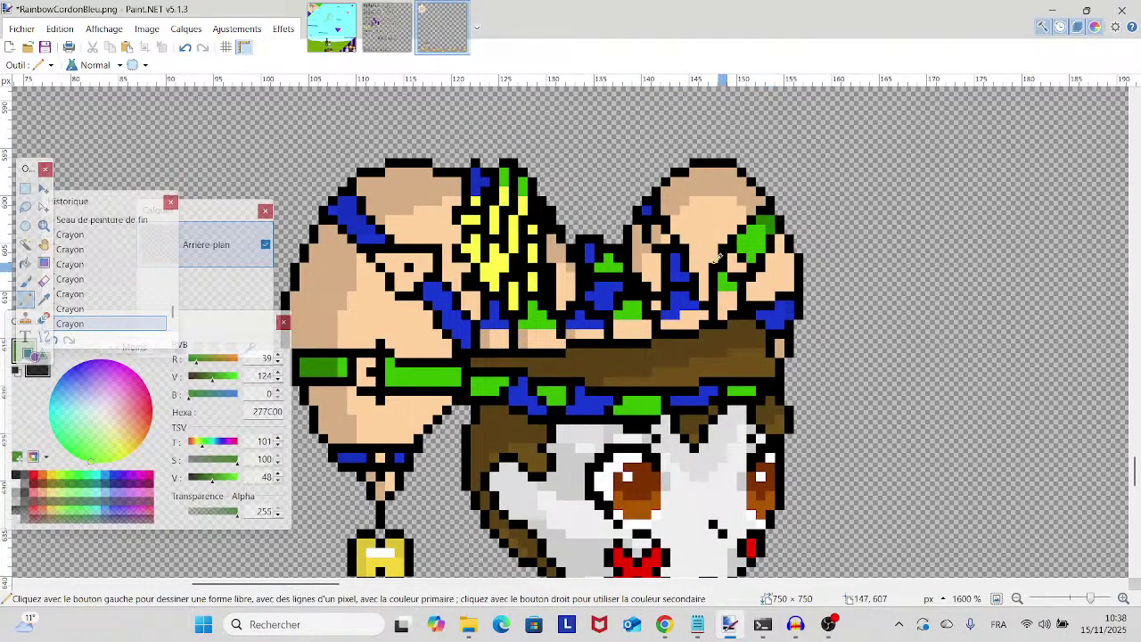
# - Sample blue 1632BF from the diagonal blue stripe on the headdress's large lobe for the Pencil
pyautogui.scroll(-2, 766, 223)
pyautogui.hscroll(-2, 445, 267)
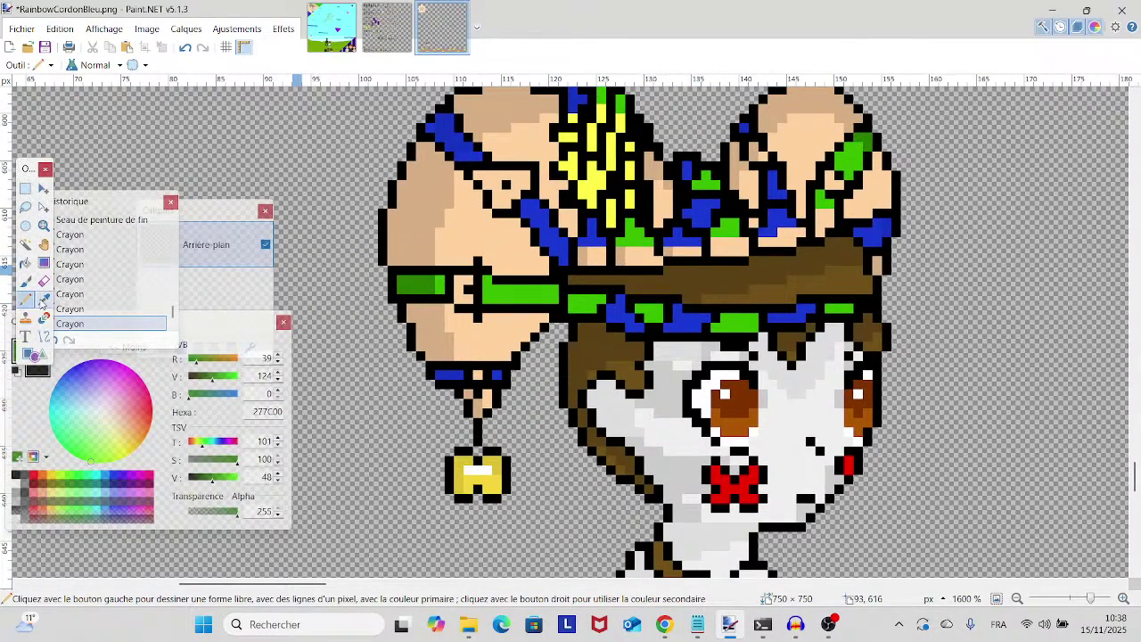
pyautogui.click(43, 298)
pyautogui.click(450, 134)
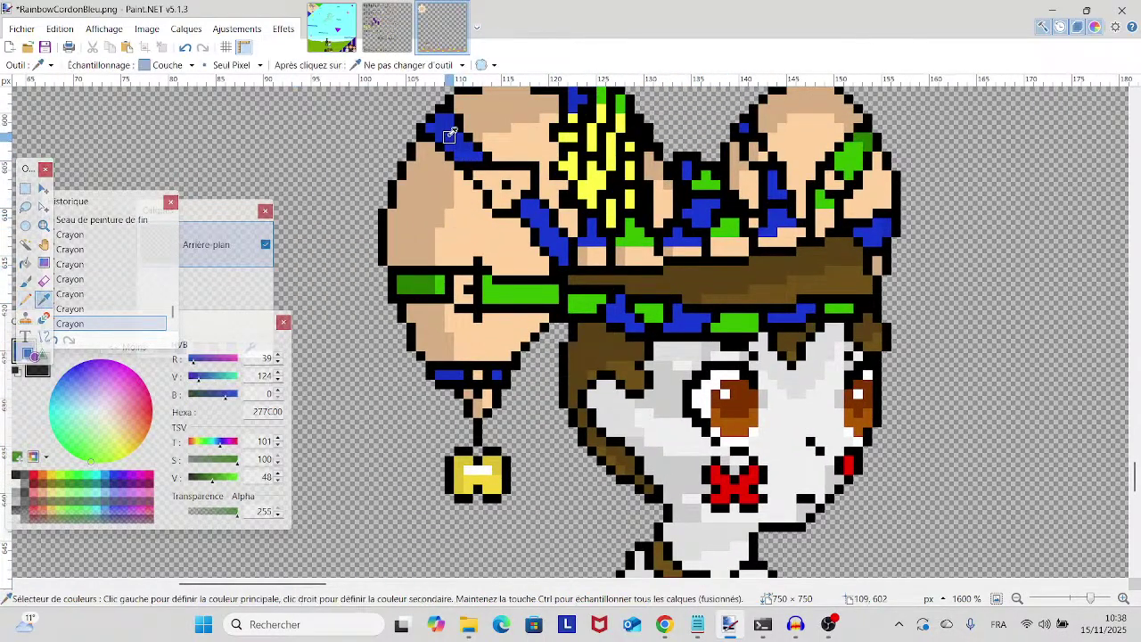
pyautogui.click(25, 298)
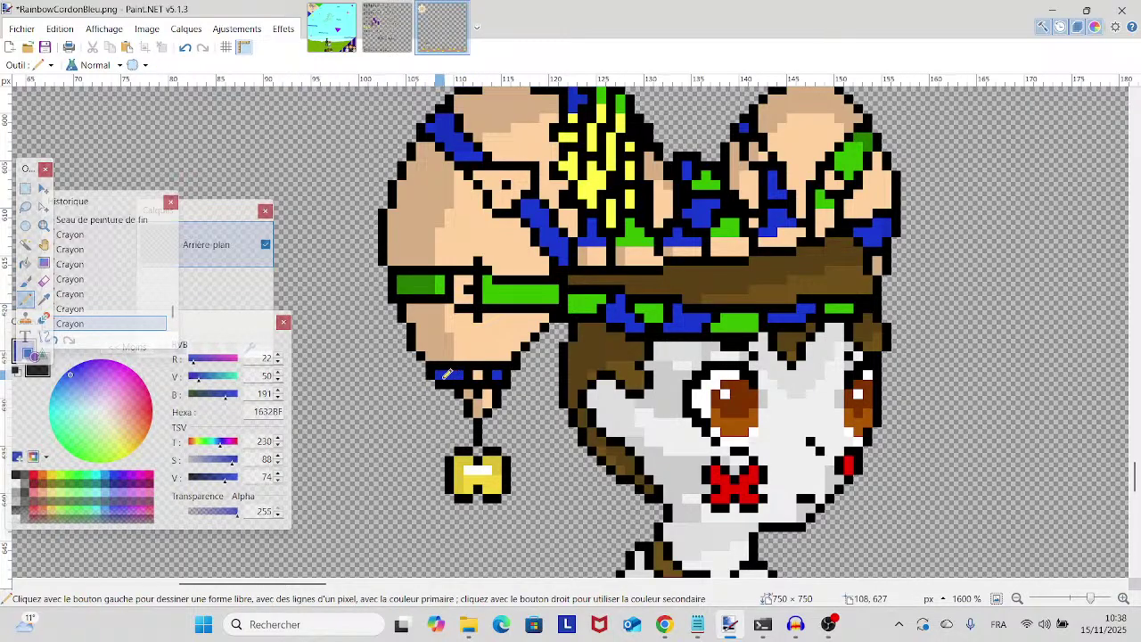
# - Sample dark brown 5B4114 from the hair beside the ear and shade the hair strand at the base of the neck
pyautogui.scroll(-3, 469, 375)
pyautogui.hscroll(3, 626, 326)
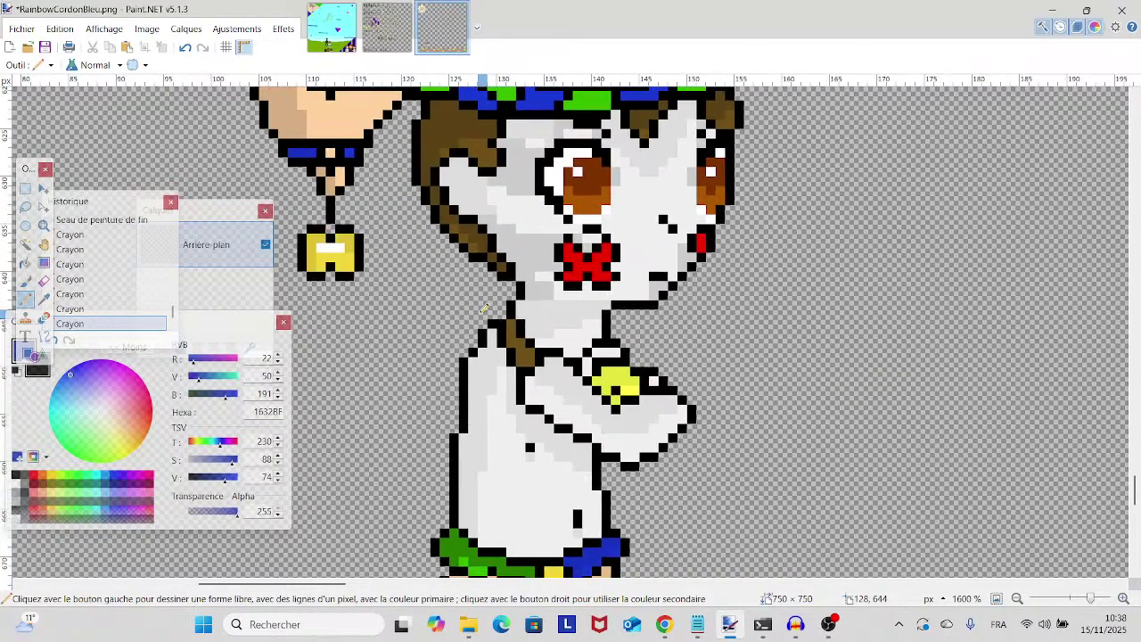
pyautogui.click(43, 297)
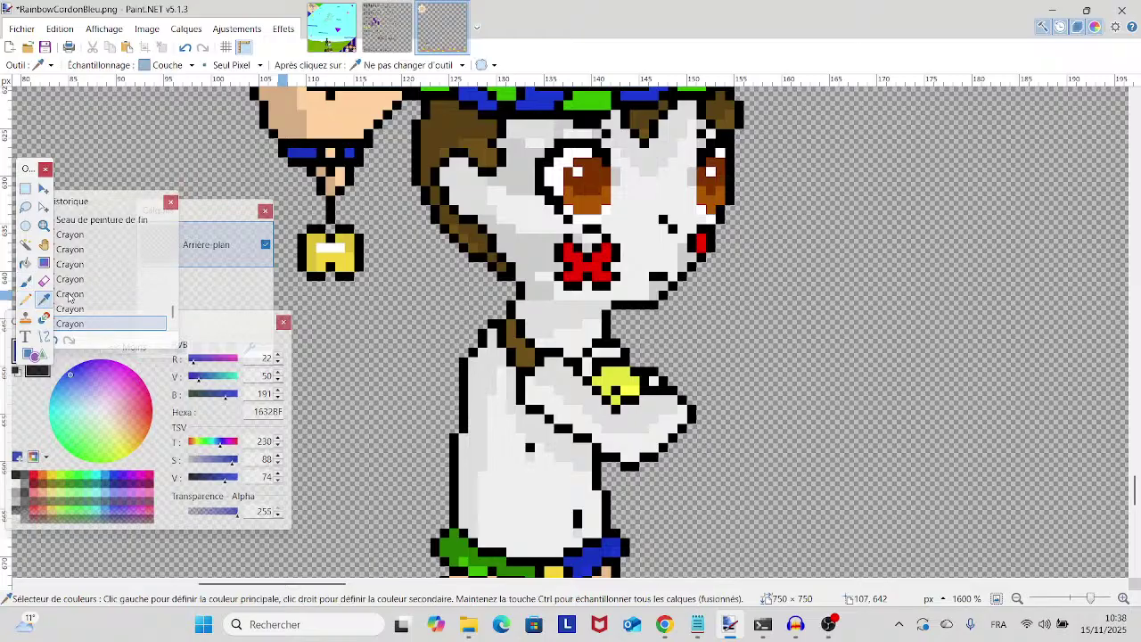
pyautogui.click(435, 150)
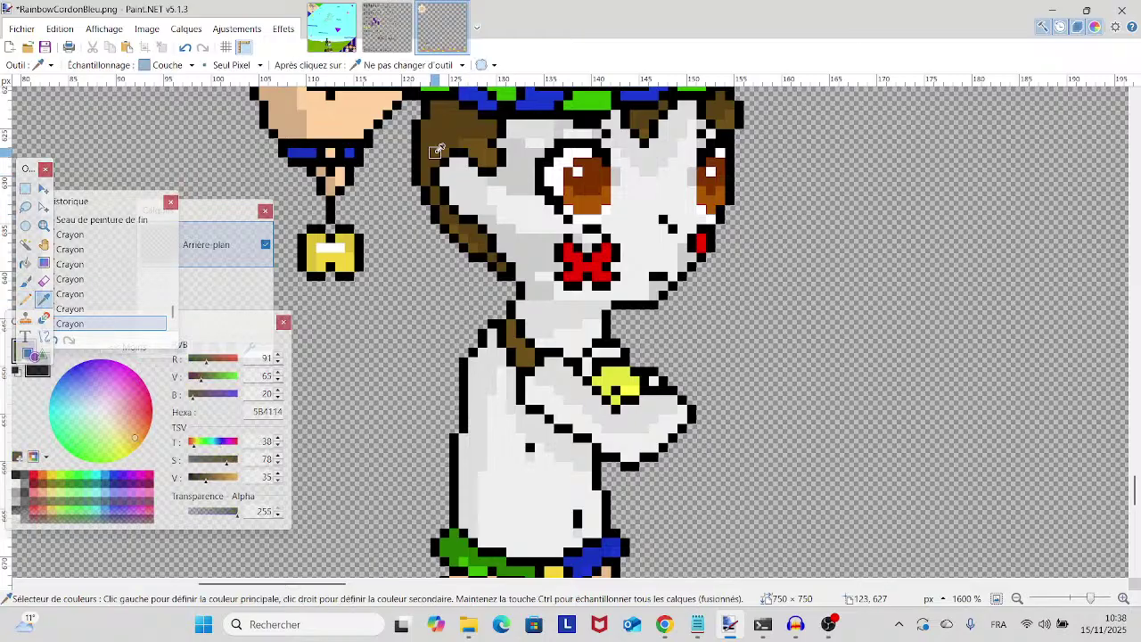
pyautogui.click(26, 298)
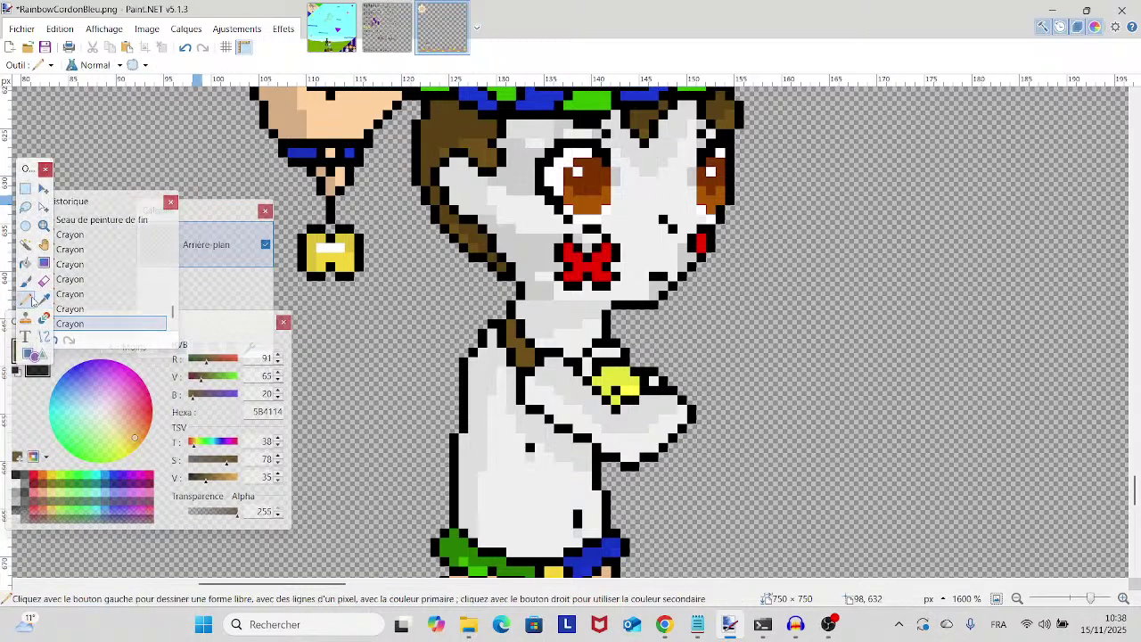
pyautogui.click(523, 337)
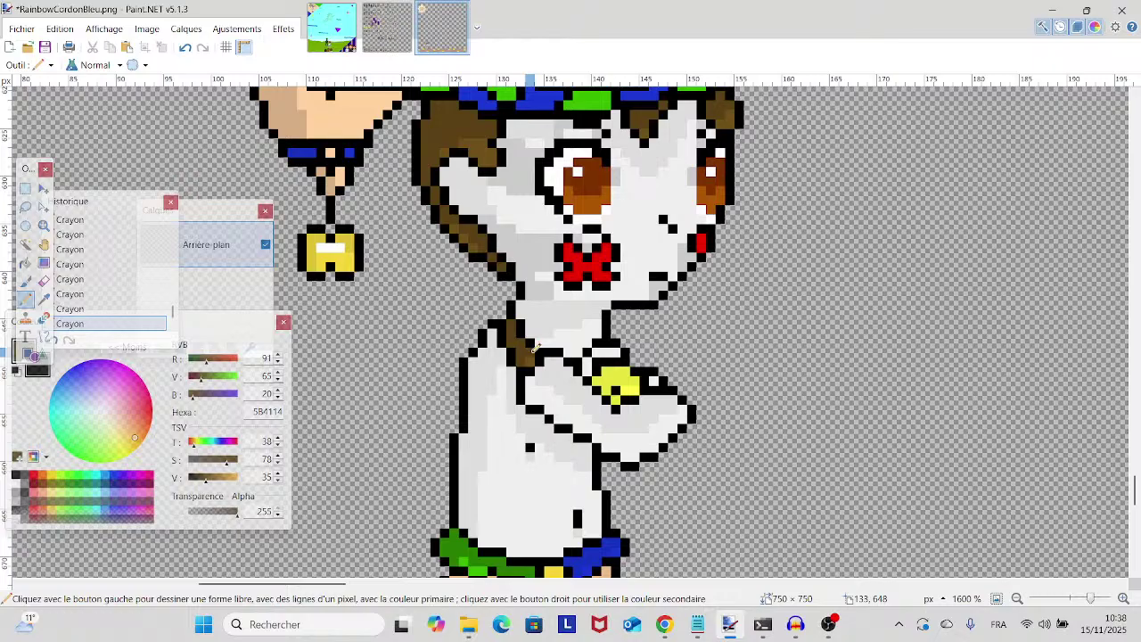
# - Sample dark green 277C00 from the shaded green stripe and darken the tips of the green strands above the yellow tassel
pyautogui.scroll(2, 536, 348)
pyautogui.scroll(2, 551, 328)
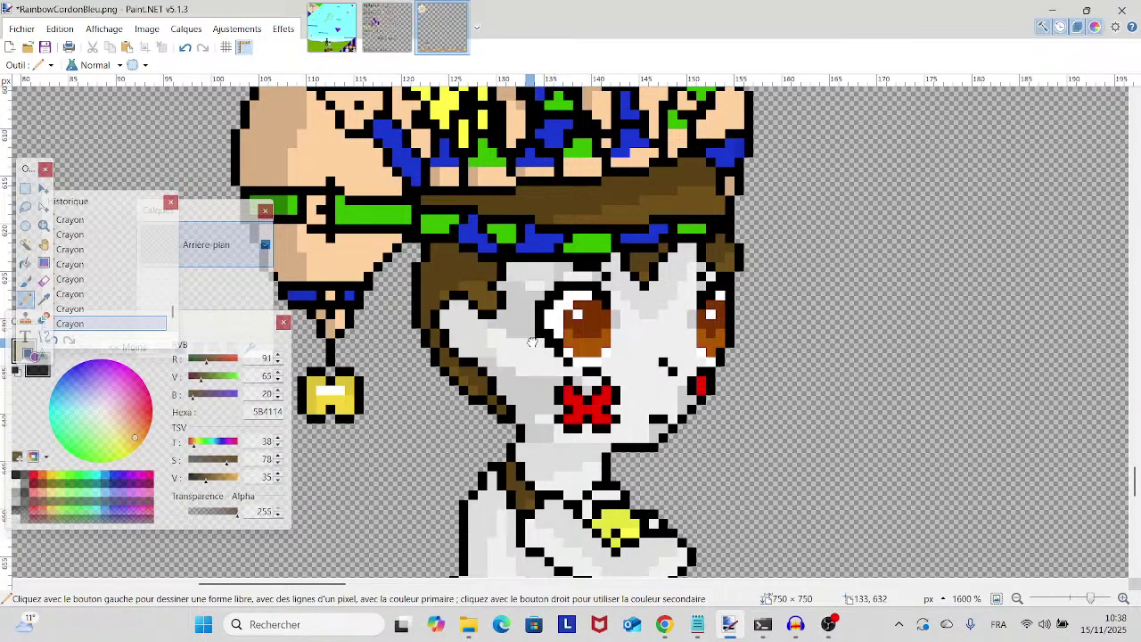
pyautogui.scroll(-8, 528, 334)
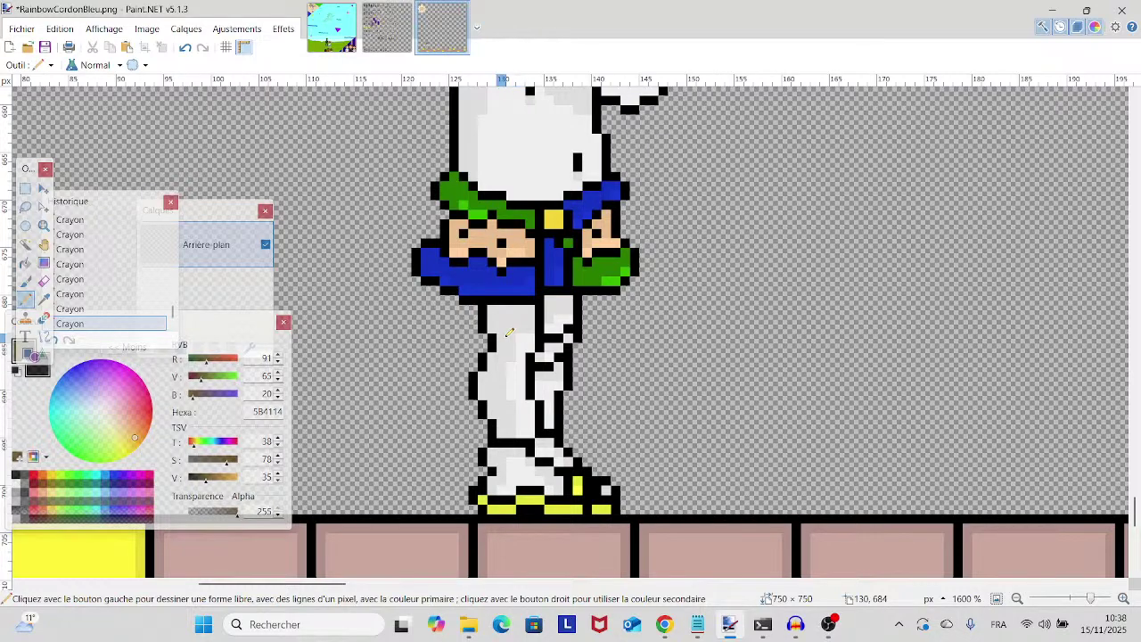
pyautogui.scroll(5, 504, 337)
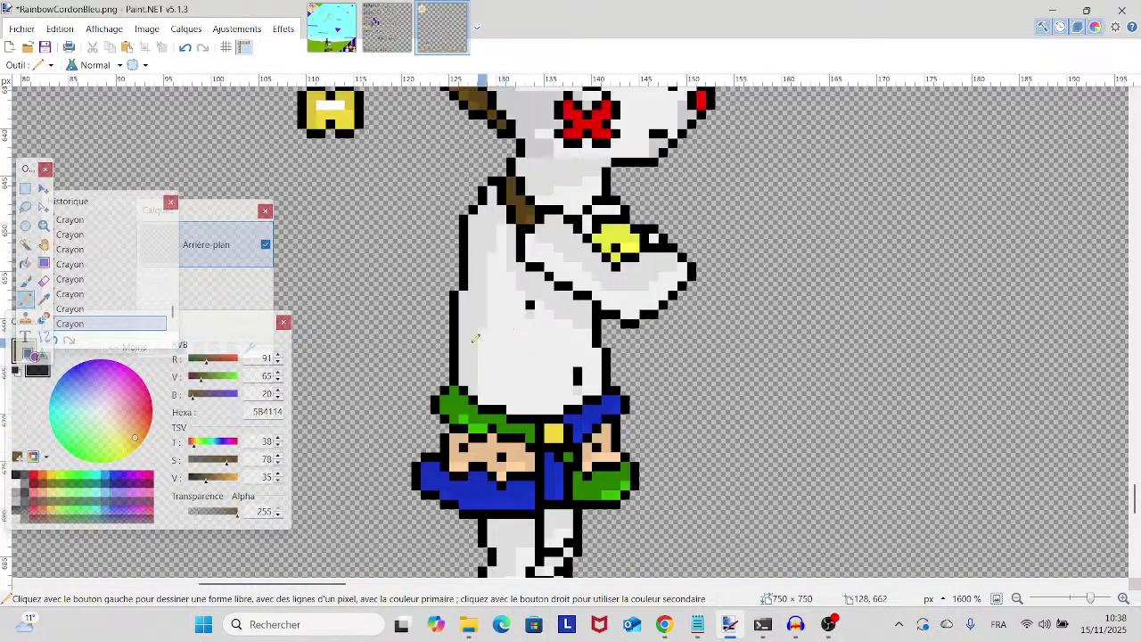
pyautogui.scroll(3, 486, 346)
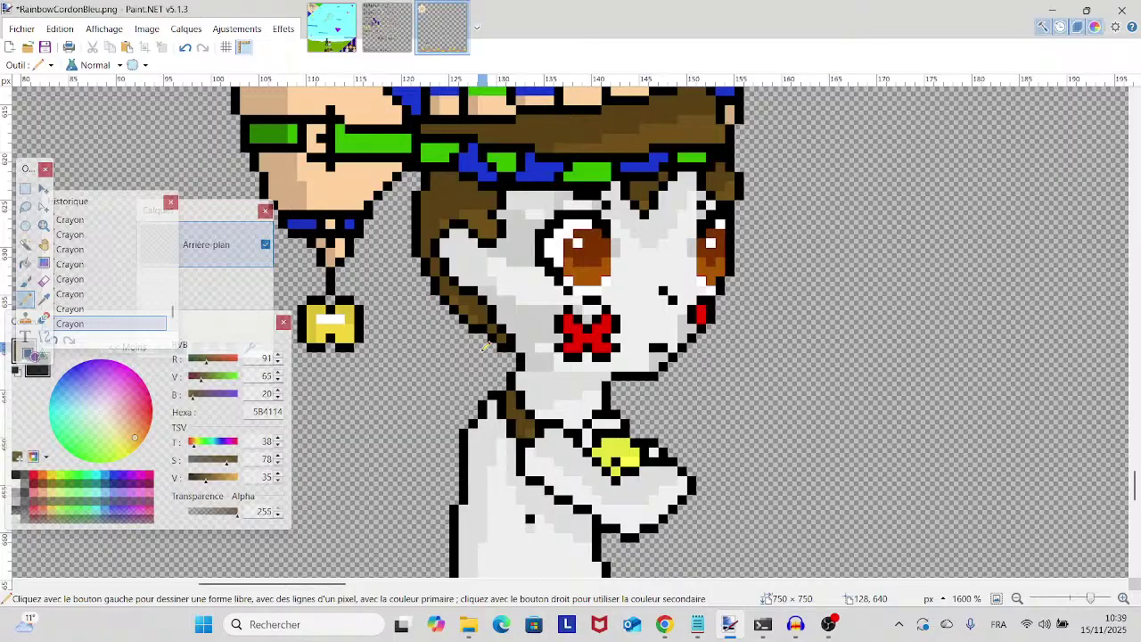
pyautogui.scroll(6, 486, 345)
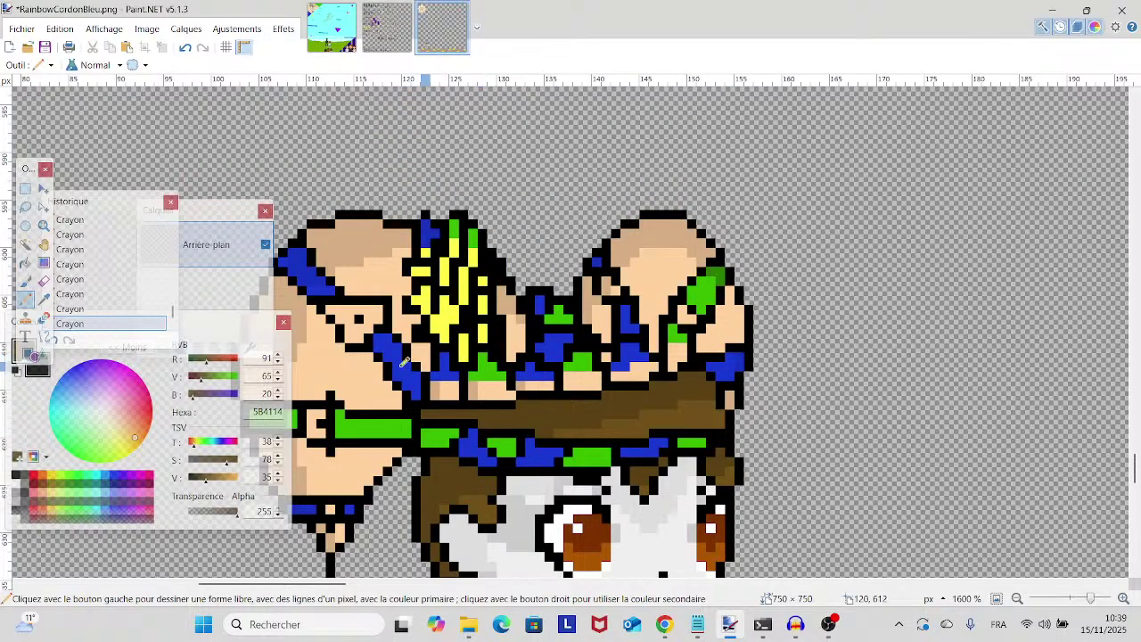
pyautogui.click(43, 299)
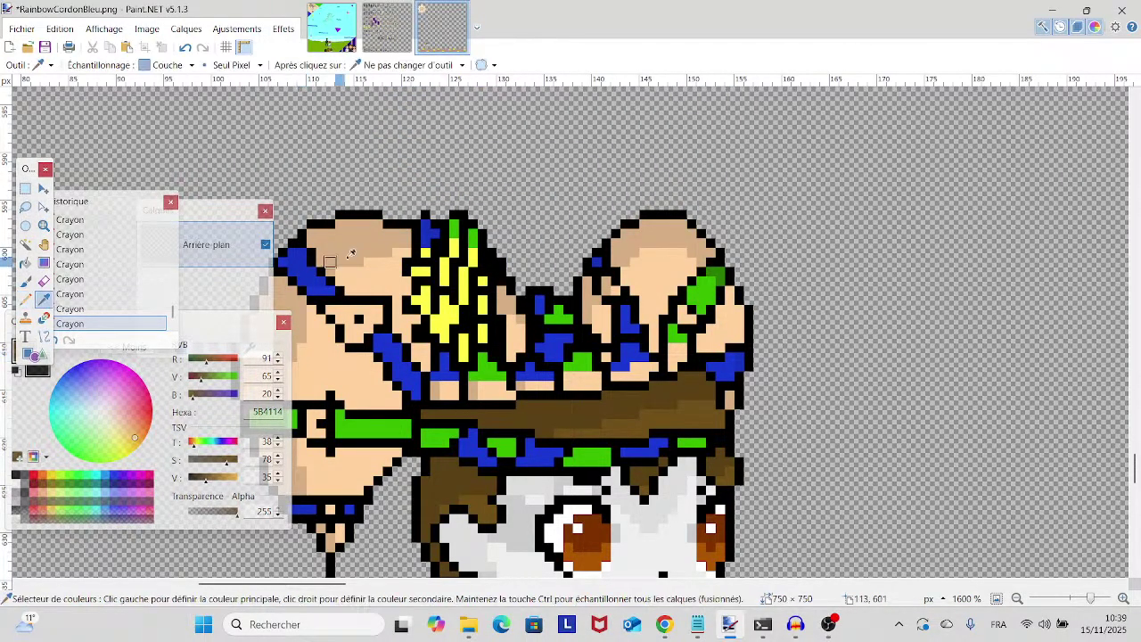
pyautogui.click(706, 282)
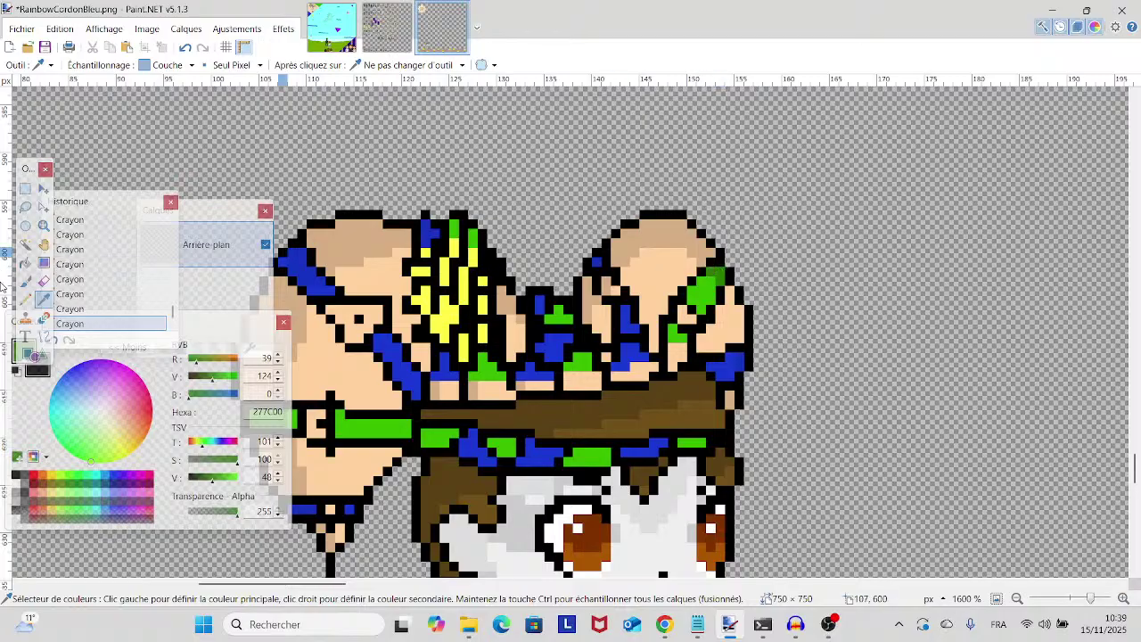
pyautogui.click(25, 299)
pyautogui.click(455, 233)
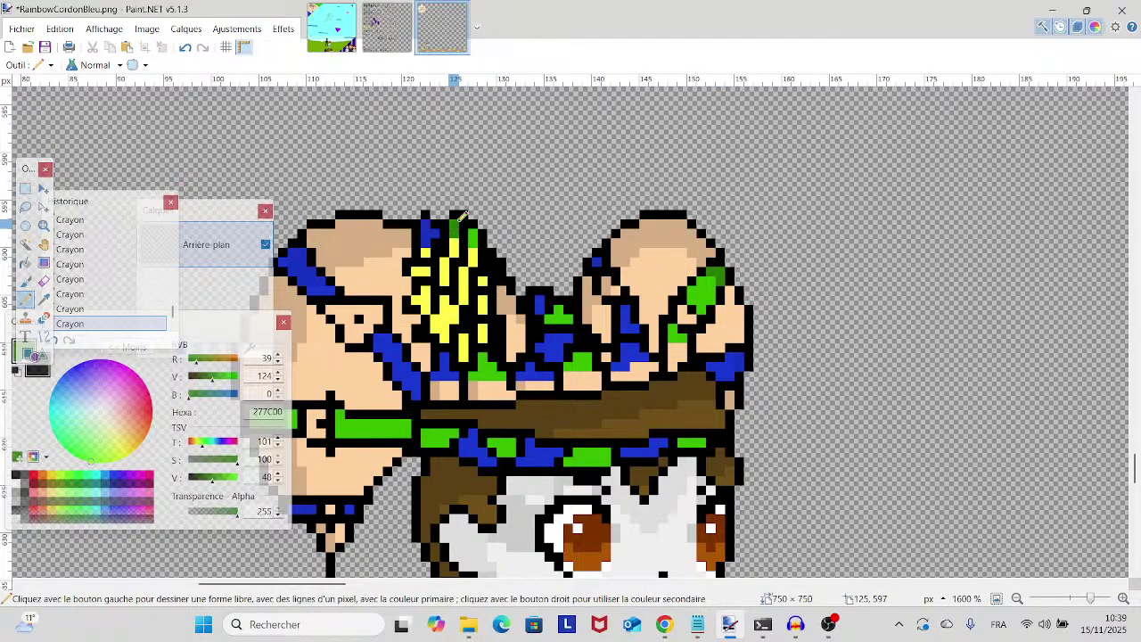
# - Shade the two rearmost green segments of the band around the brown hat with dark green 277C00
pyautogui.scroll(-2, 478, 233)
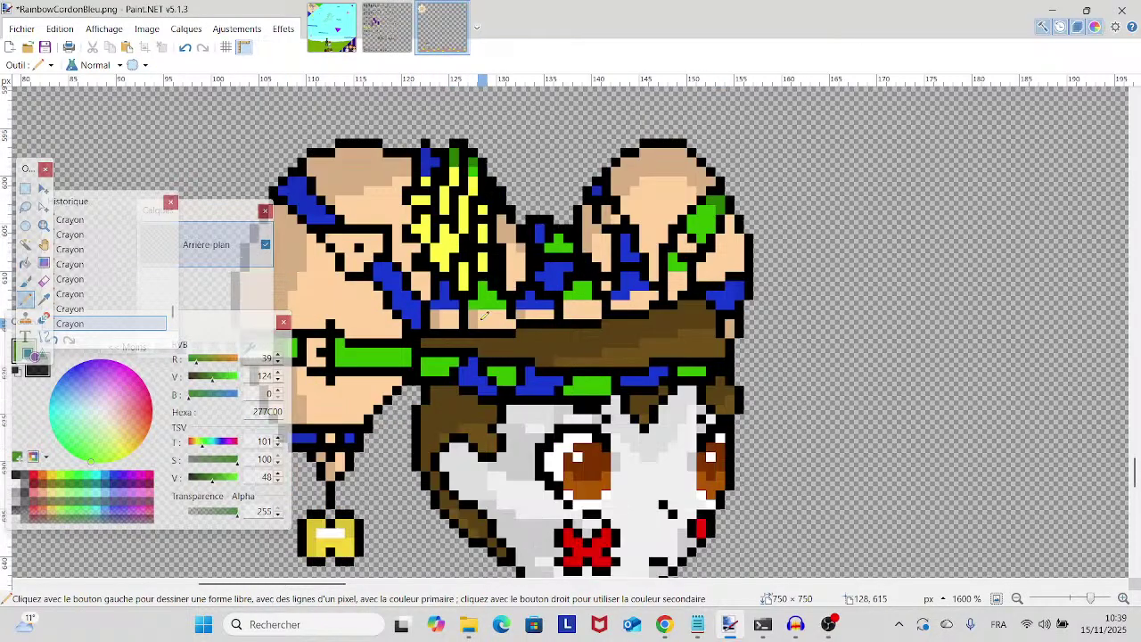
pyautogui.click(446, 363)
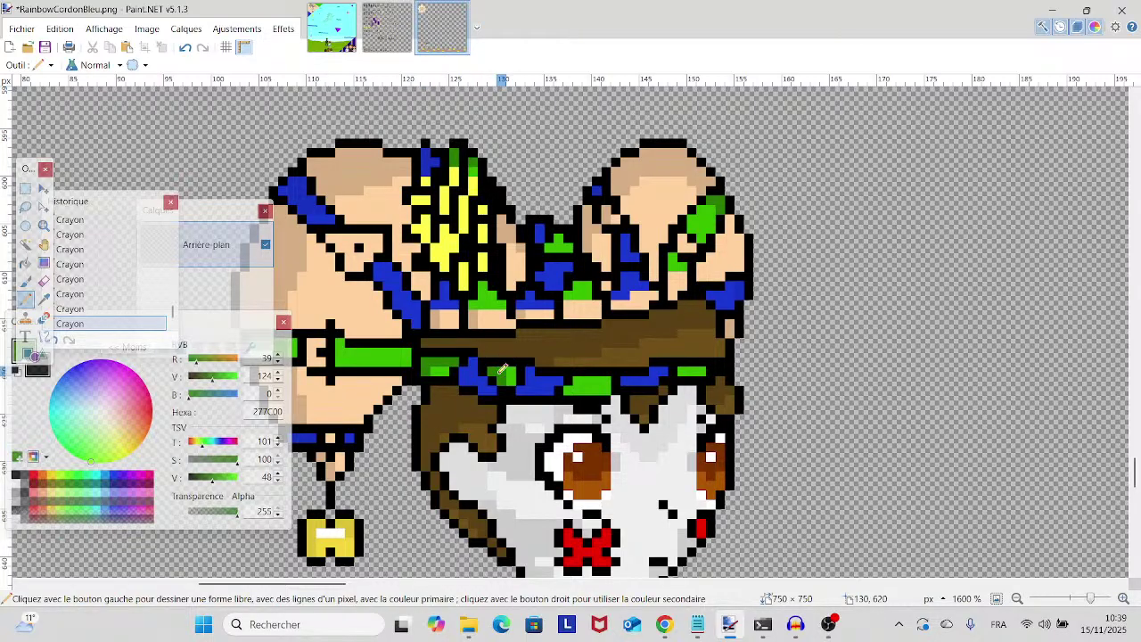
pyautogui.scroll(-3, 504, 368)
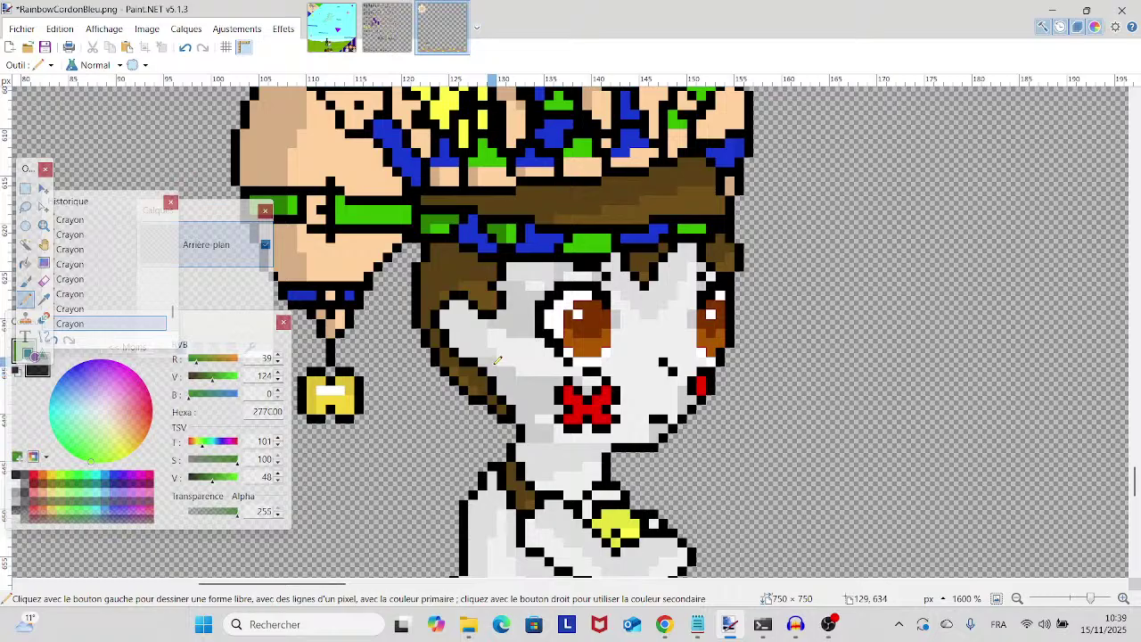
pyautogui.scroll(-3, 493, 355)
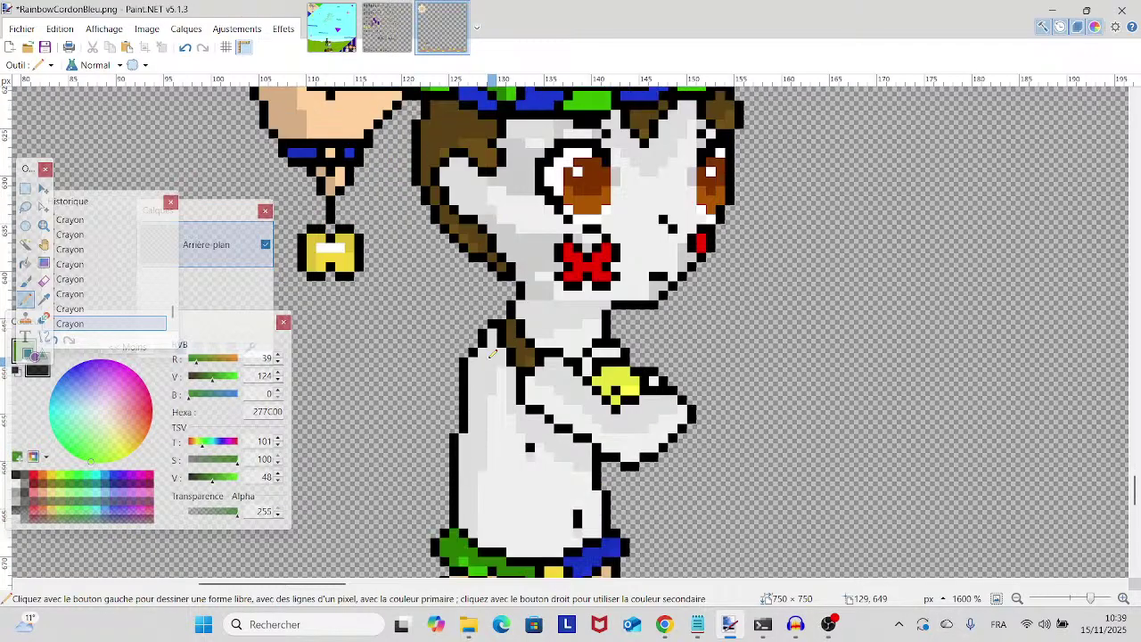
# - Sample grey B2B2B2 from the face shading in the Character Sprite Test image and return to RainbowCordonBleu with the Pencil
pyautogui.scroll(3, 493, 354)
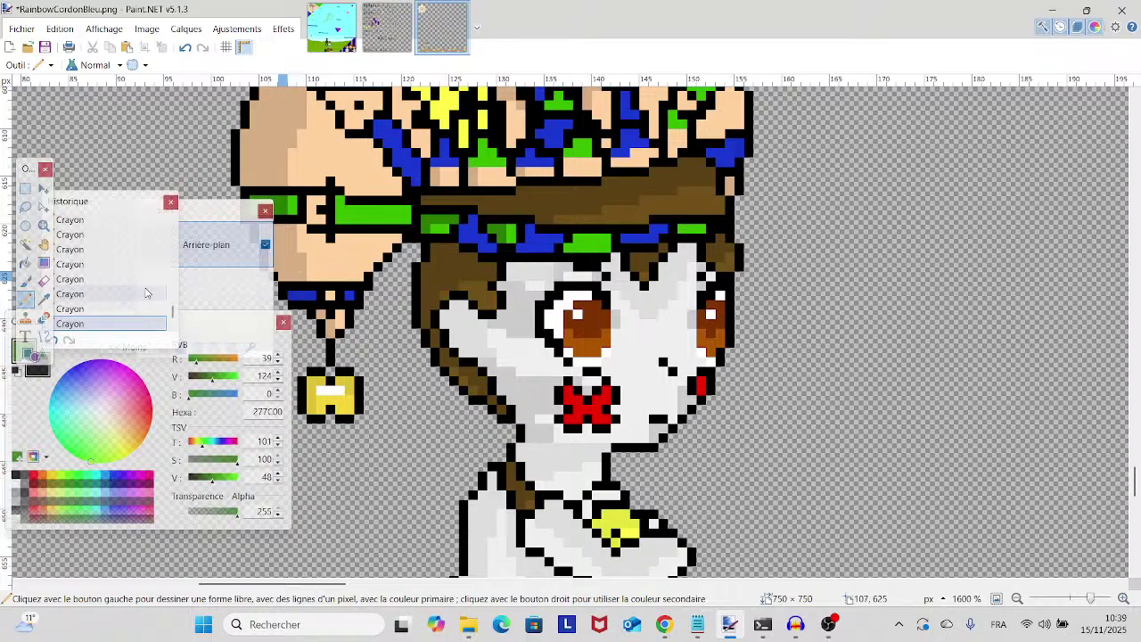
pyautogui.click(42, 297)
pyautogui.scroll(-4, 435, 352)
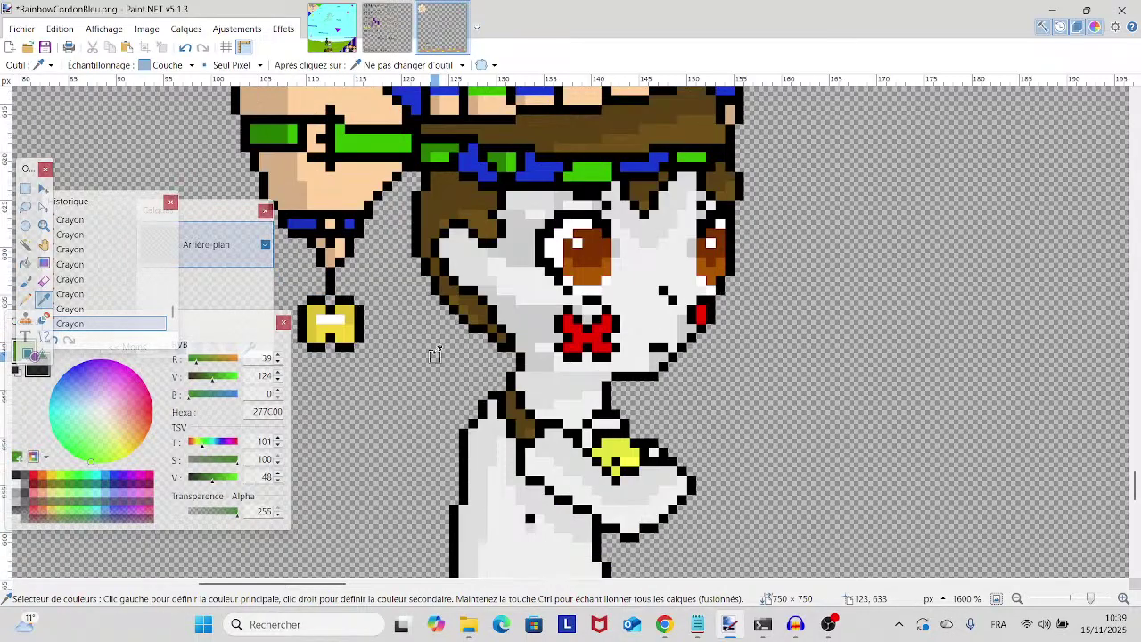
pyautogui.scroll(4, 435, 352)
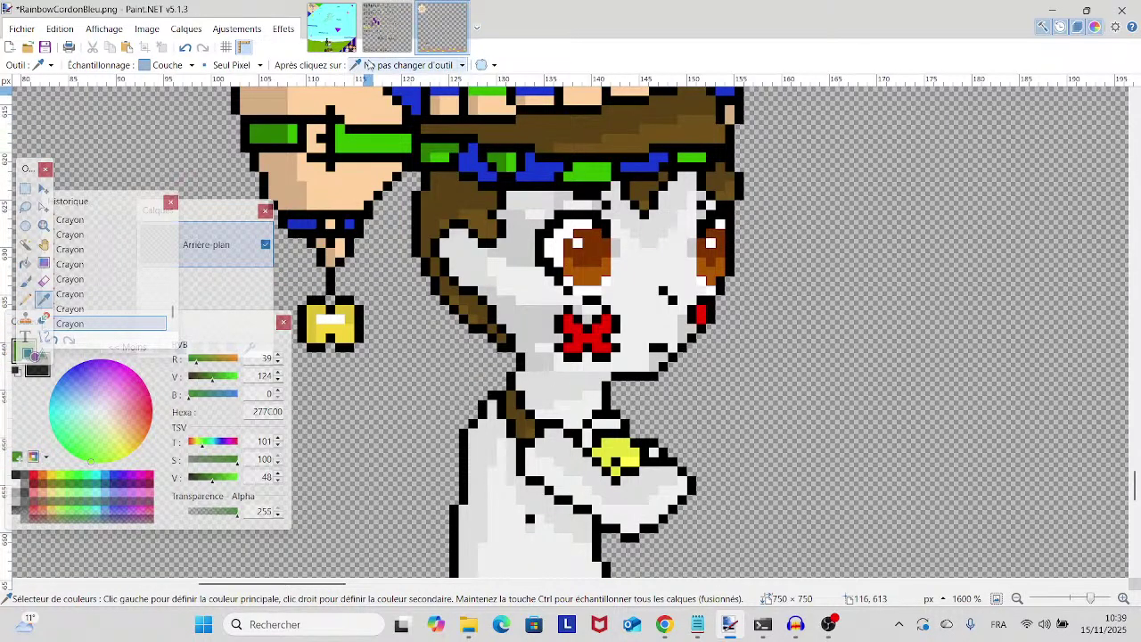
pyautogui.click(385, 27)
pyautogui.click(530, 384)
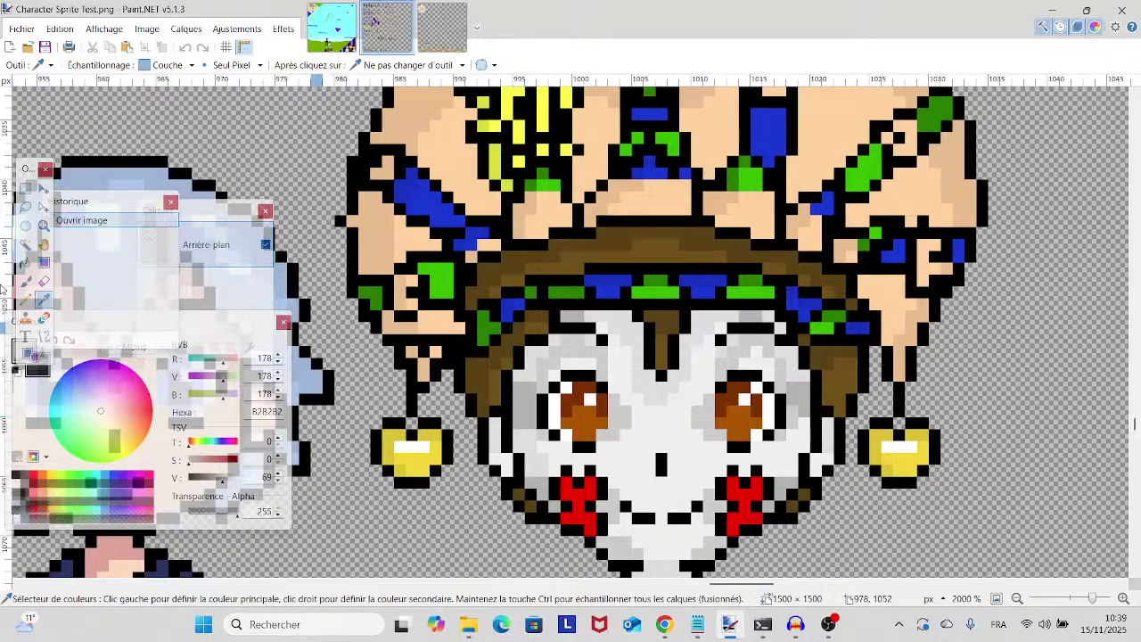
pyautogui.click(24, 300)
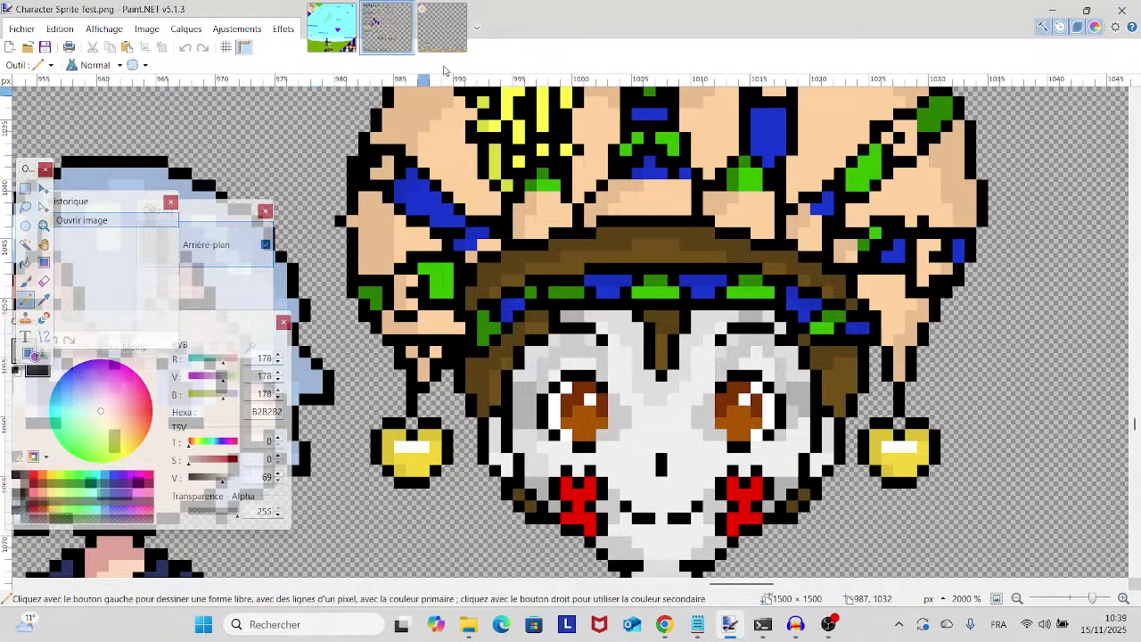
pyautogui.click(443, 26)
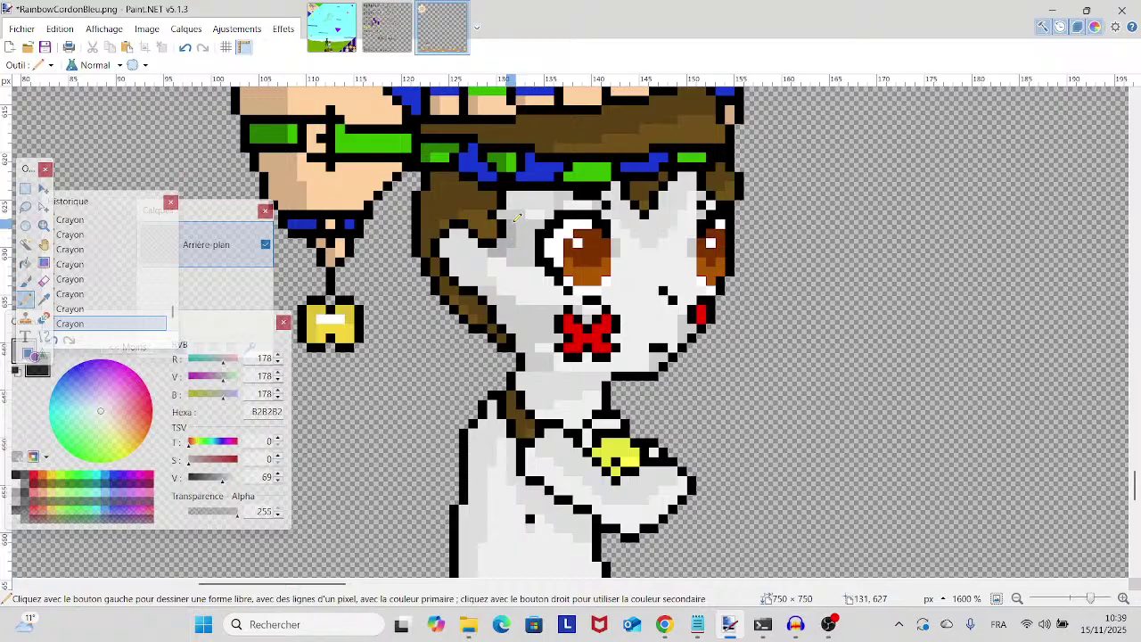
# - Shade the side of the face between the hair and the eye with grey B2B2B2
pyautogui.scroll(-3, 510, 217)
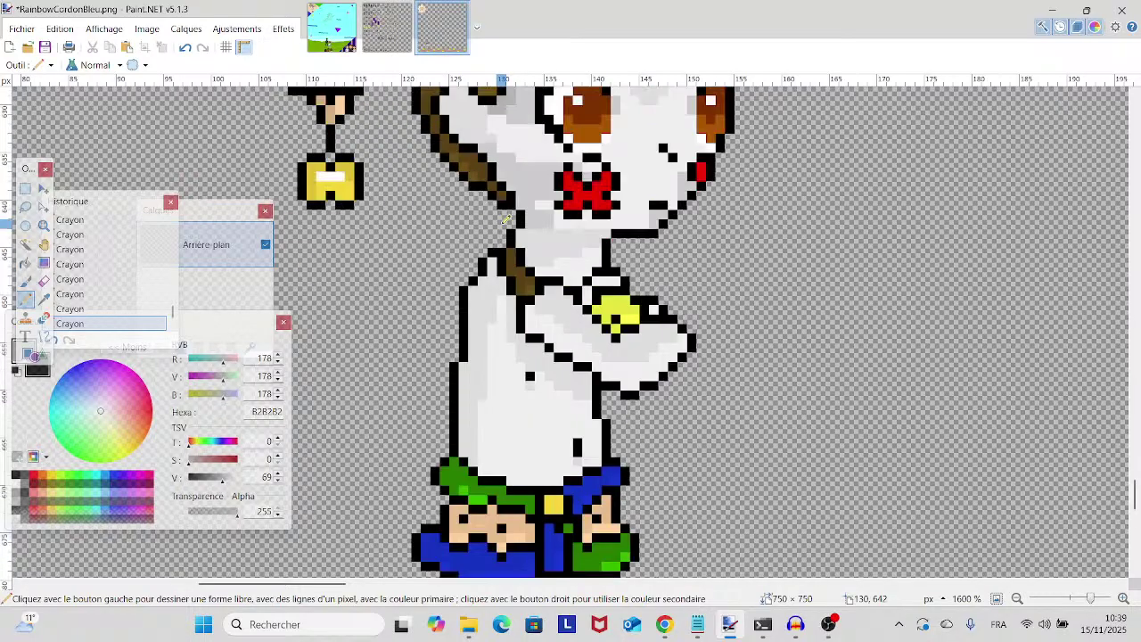
pyautogui.scroll(2, 507, 219)
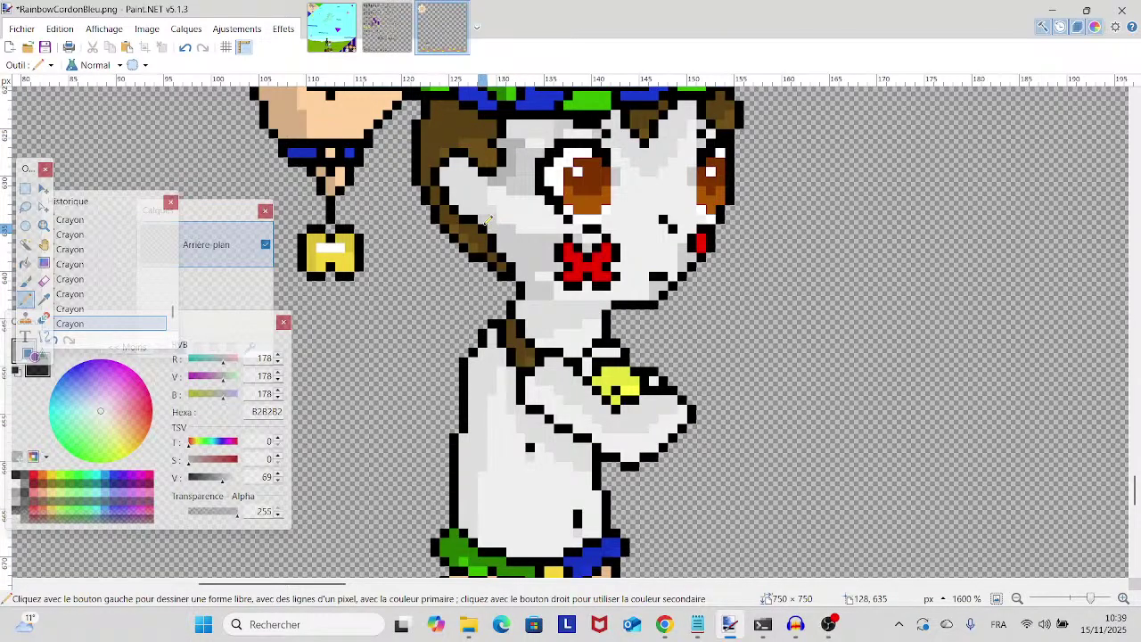
pyautogui.hotkey('ctrl', 'z')
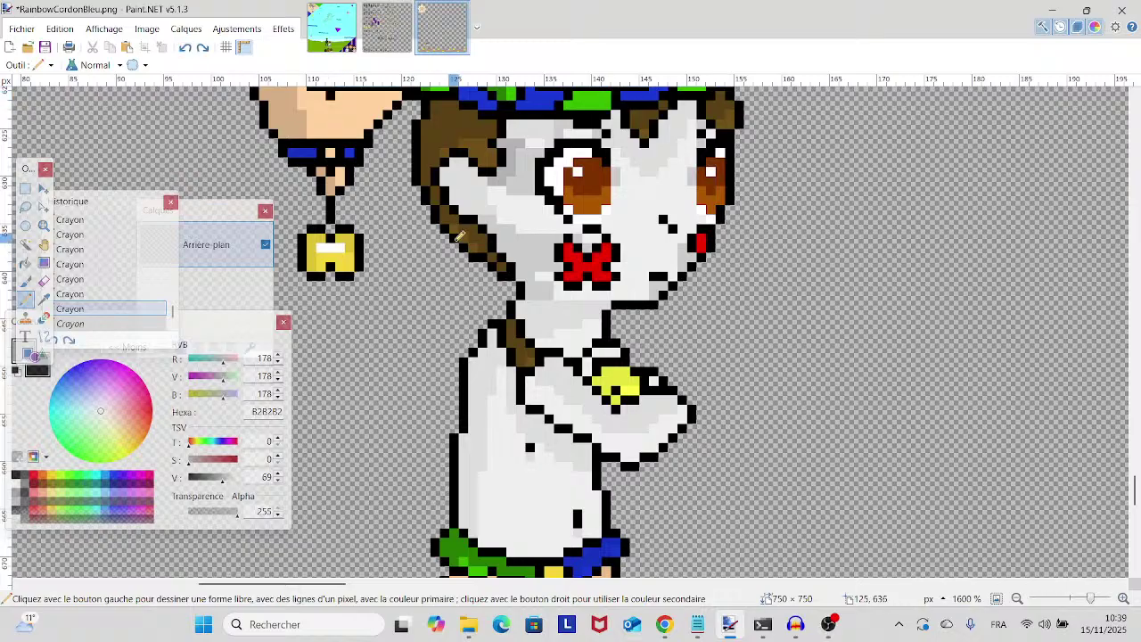
pyautogui.hotkey('ctrl', 'y')
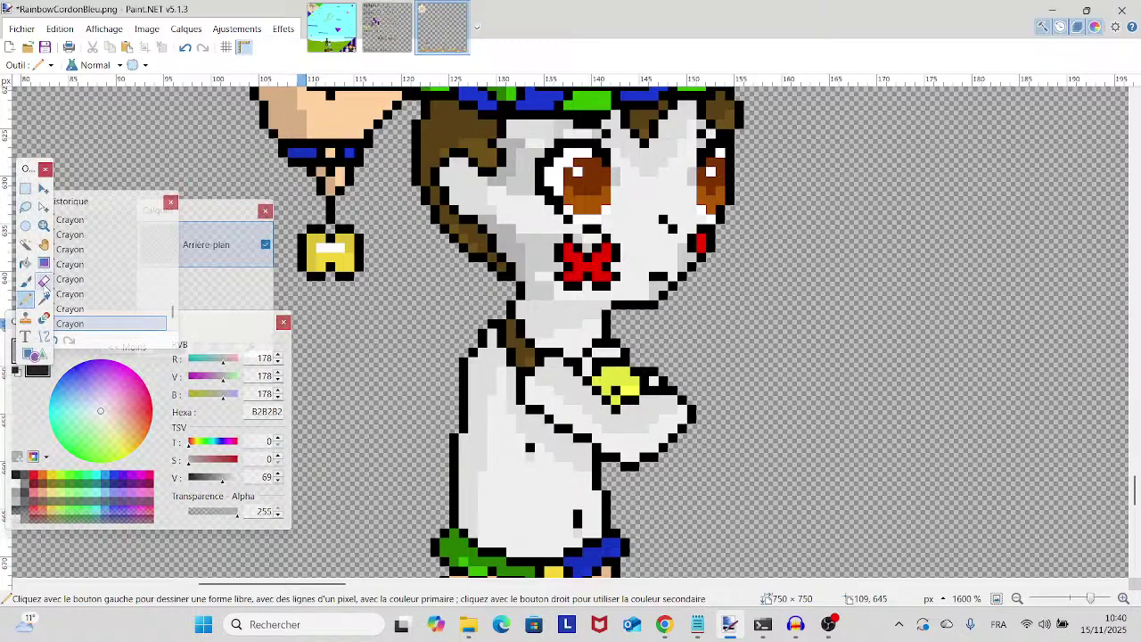
# - Examine the sprite's existing shading from the hat and face down over the torso, crossed arms, belt and legs
pyautogui.click(43, 298)
pyautogui.scroll(-3, 483, 419)
pyautogui.scroll(3, 486, 419)
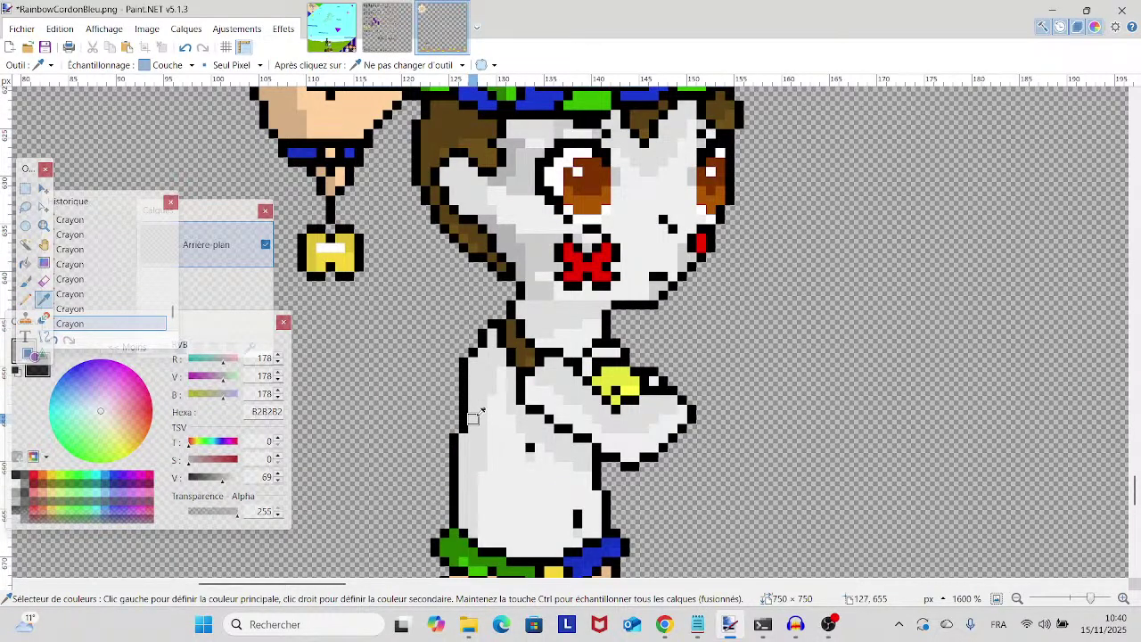
pyautogui.scroll(-5, 474, 415)
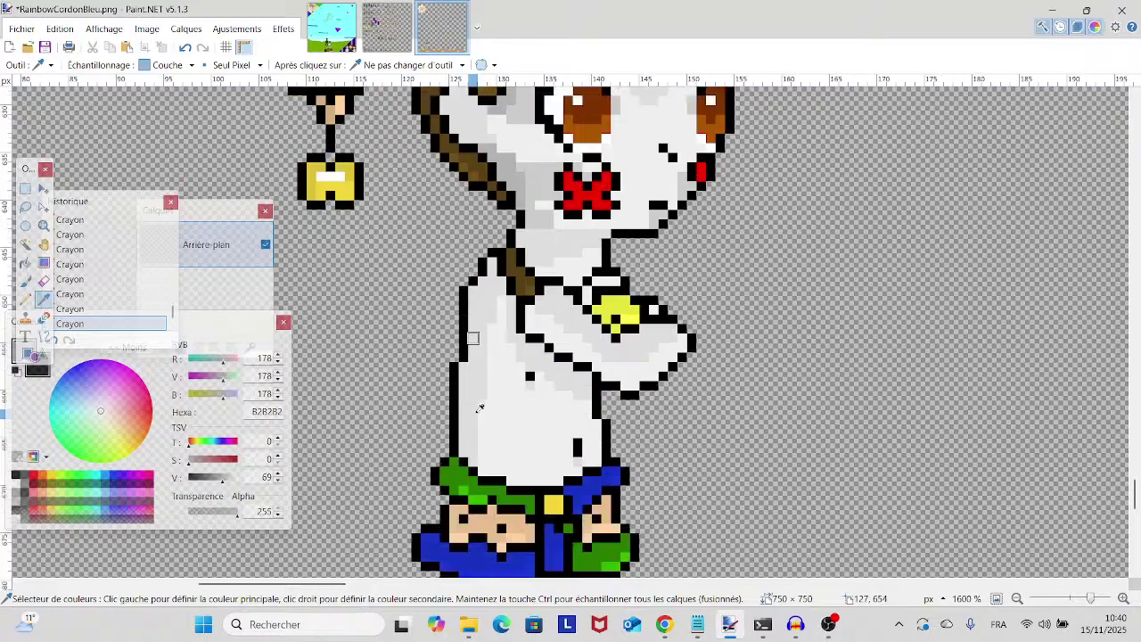
pyautogui.scroll(-1, 473, 412)
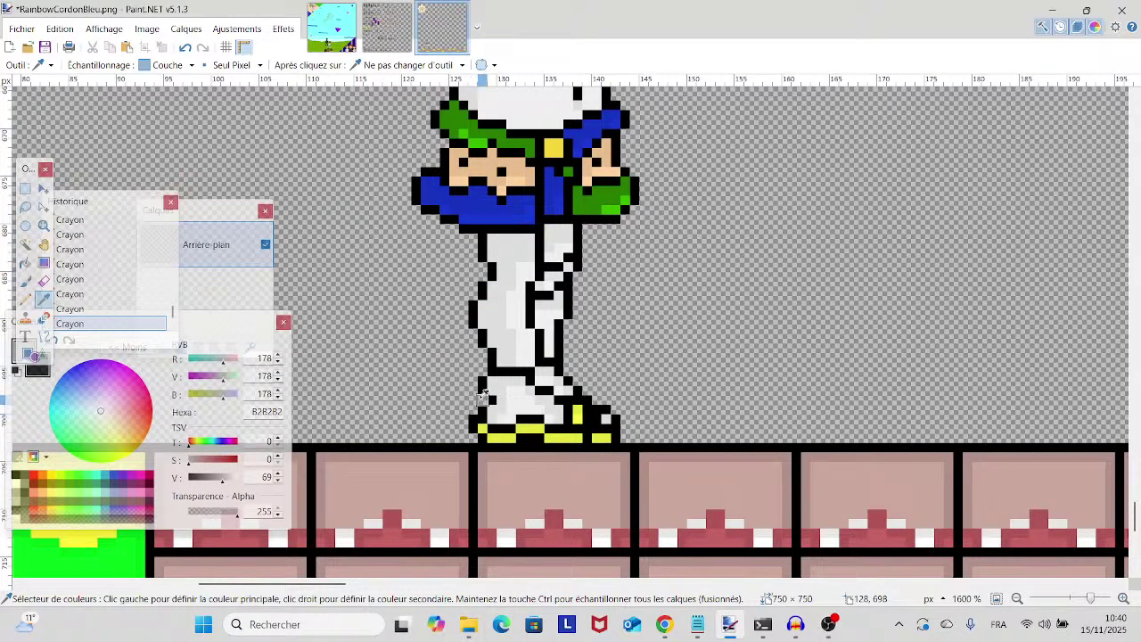
pyautogui.scroll(1, 483, 392)
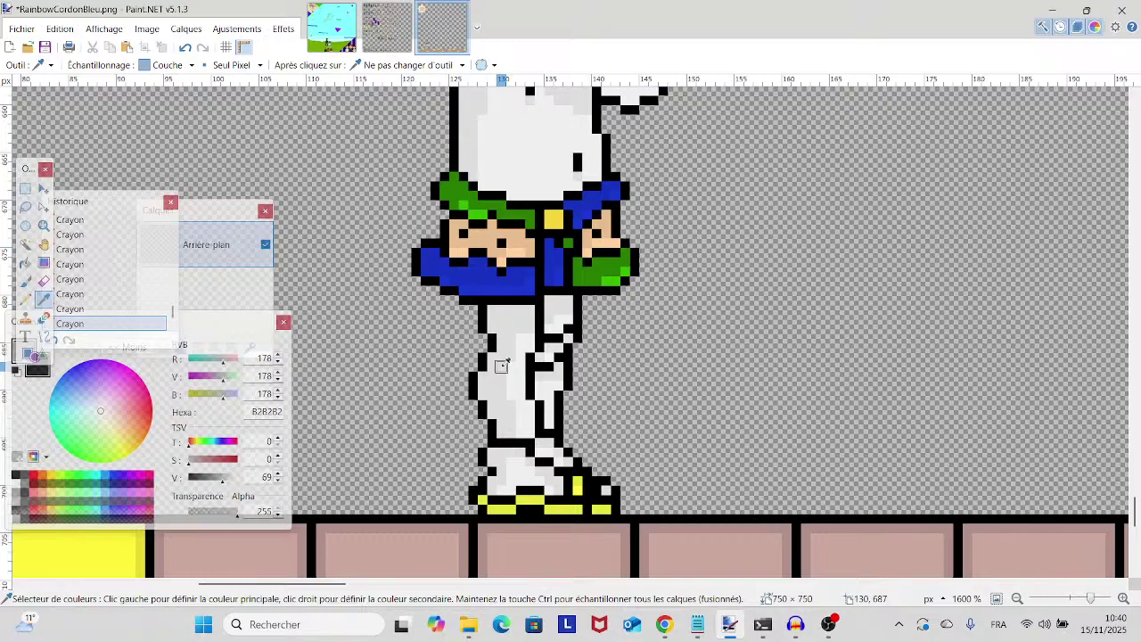
pyautogui.scroll(7, 502, 366)
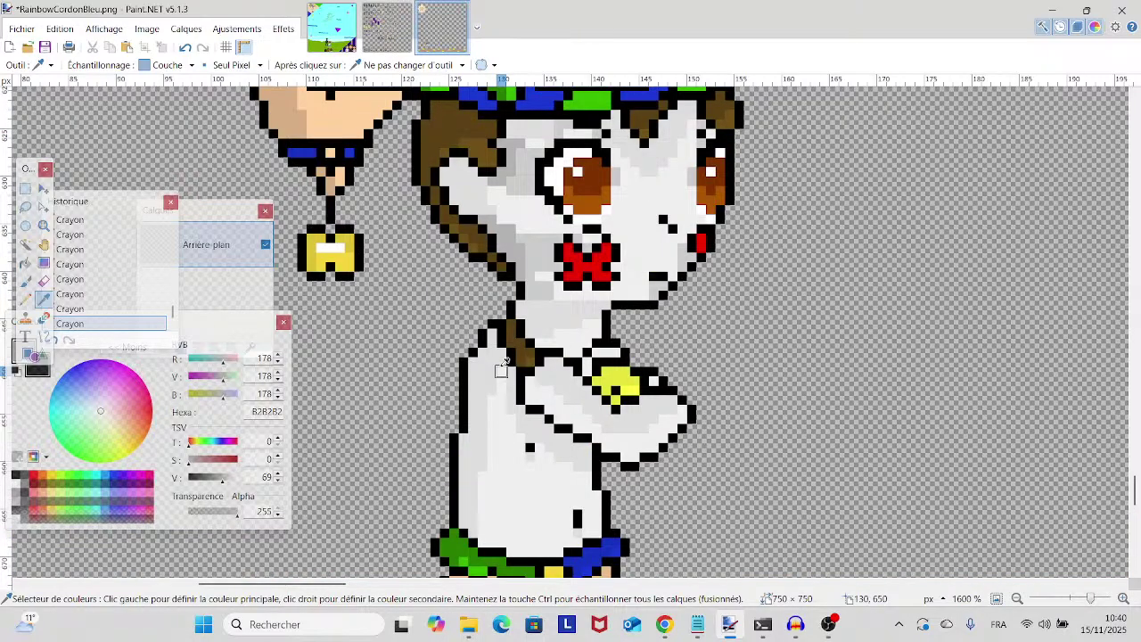
pyautogui.scroll(2, 503, 363)
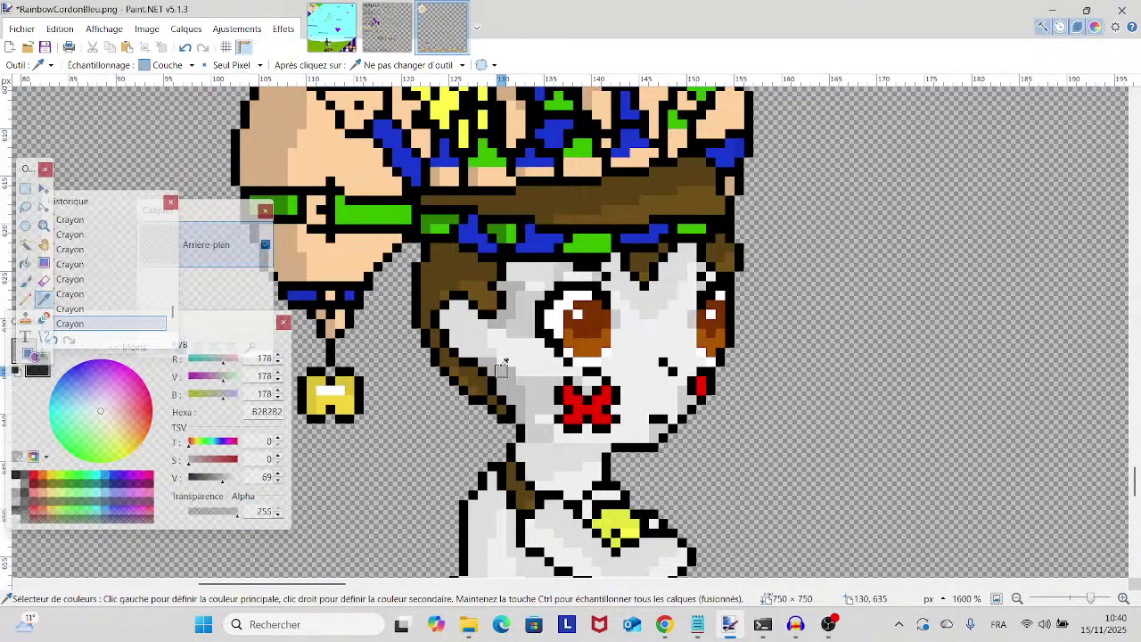
pyautogui.moveTo(464, 333); pyautogui.dragTo(502, 394)
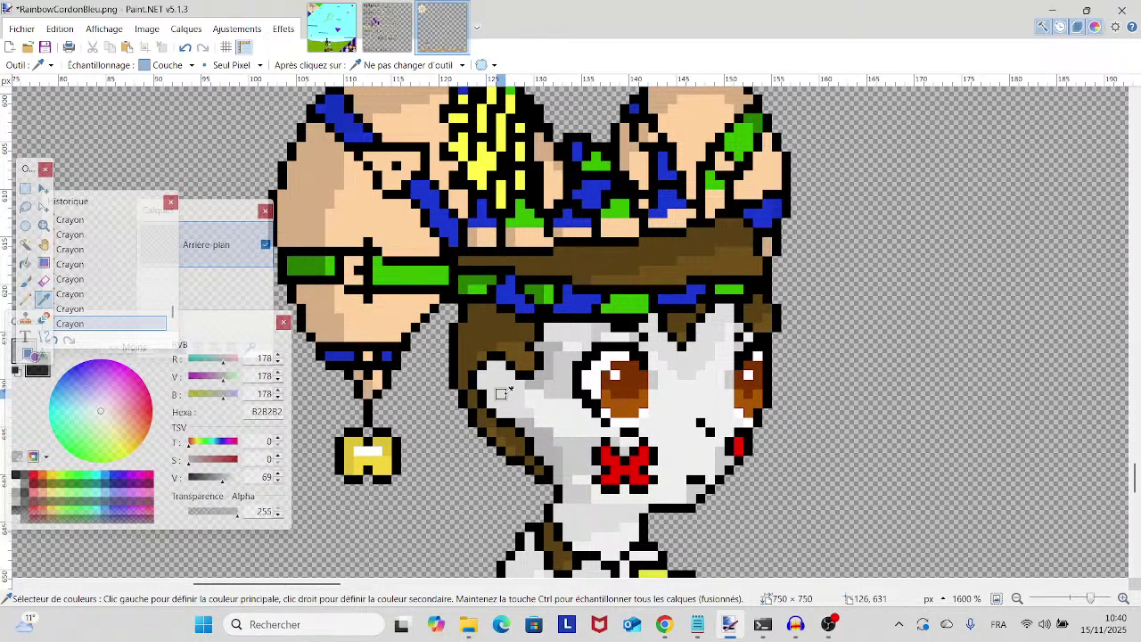
pyautogui.moveTo(502, 394)
pyautogui.mouseDown()
pyautogui.moveTo(511, 414)
pyautogui.moveTo(497, 402)
pyautogui.moveTo(492, 414)
pyautogui.mouseUp()
pyautogui.scroll(-3, 511, 414)
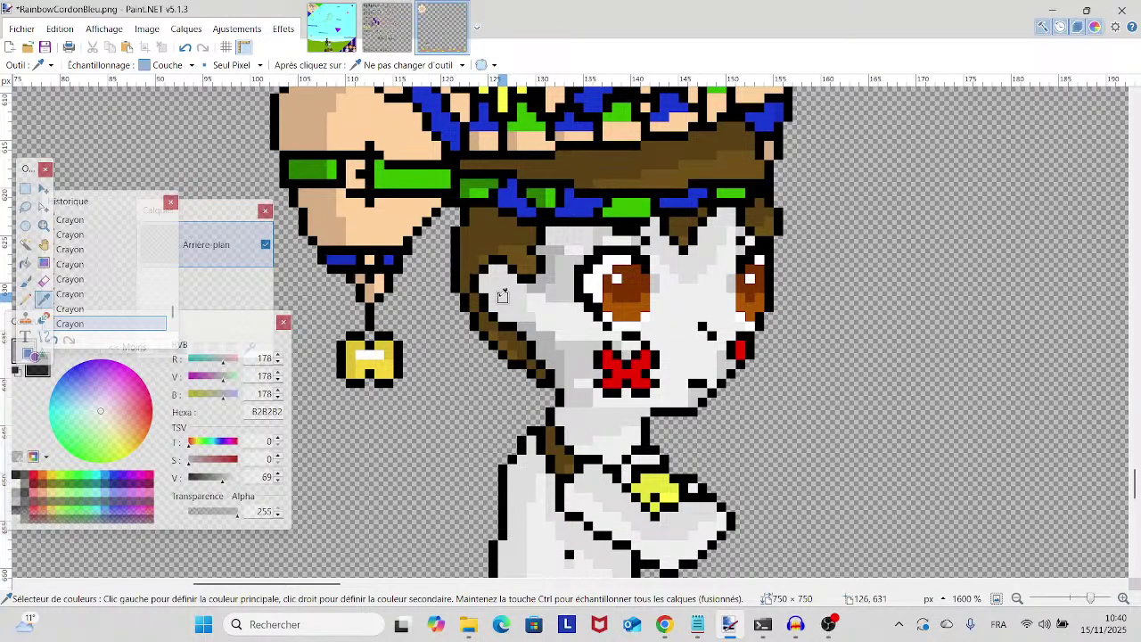
pyautogui.moveTo(614, 404); pyautogui.dragTo(590, 392)
pyautogui.scroll(-5, 591, 390)
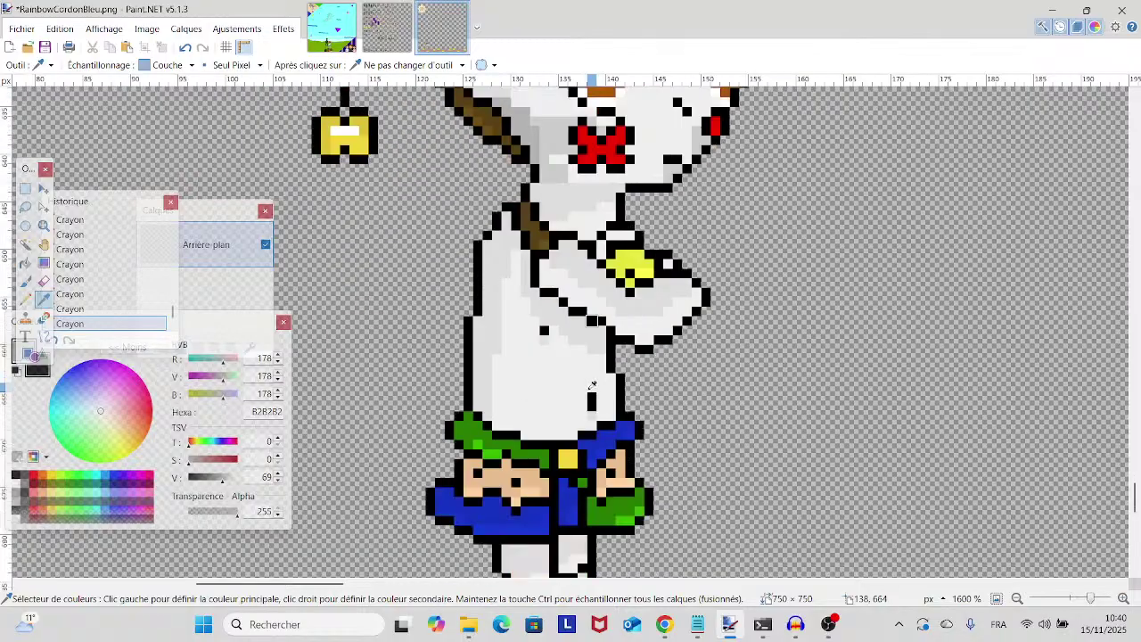
pyautogui.moveTo(571, 399); pyautogui.dragTo(479, 437)
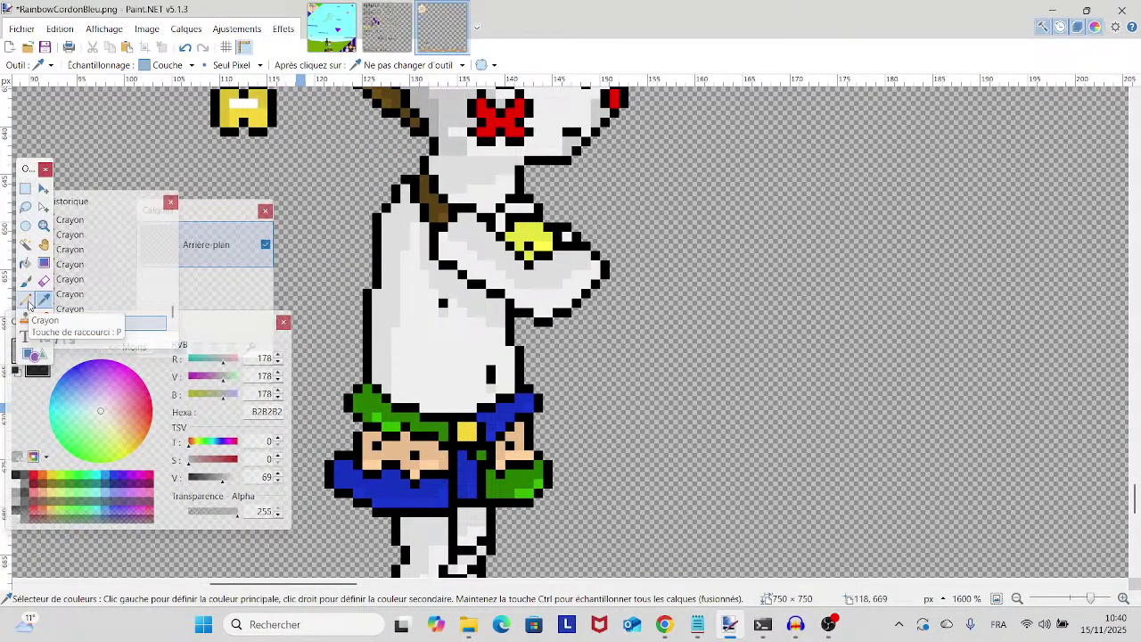
pyautogui.moveTo(452, 320); pyautogui.dragTo(509, 371)
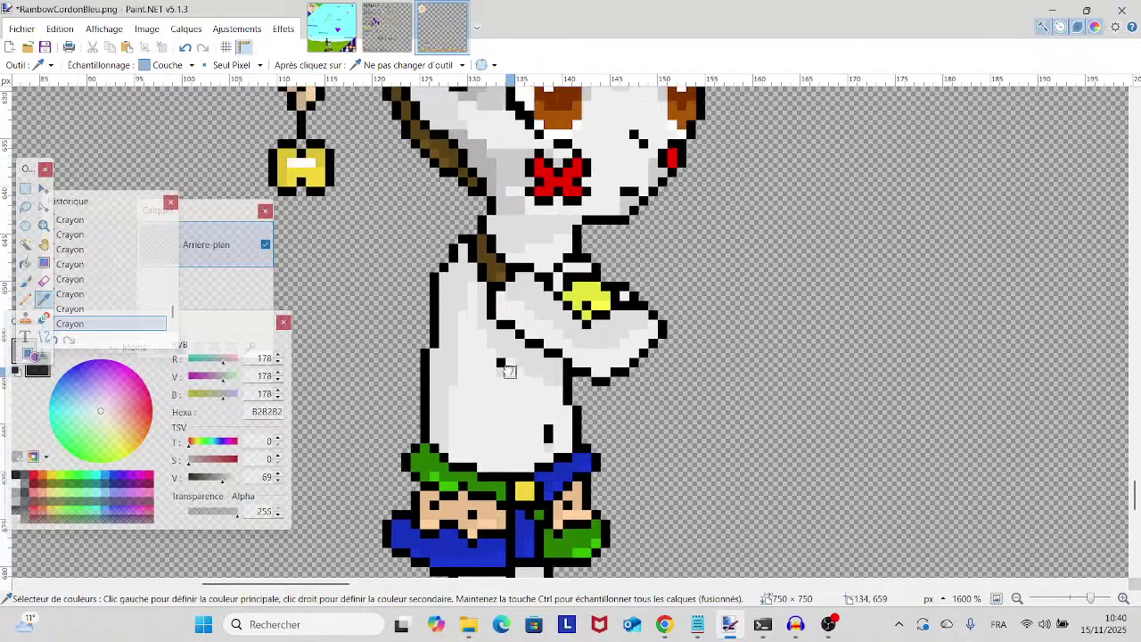
pyautogui.scroll(-5, 509, 372)
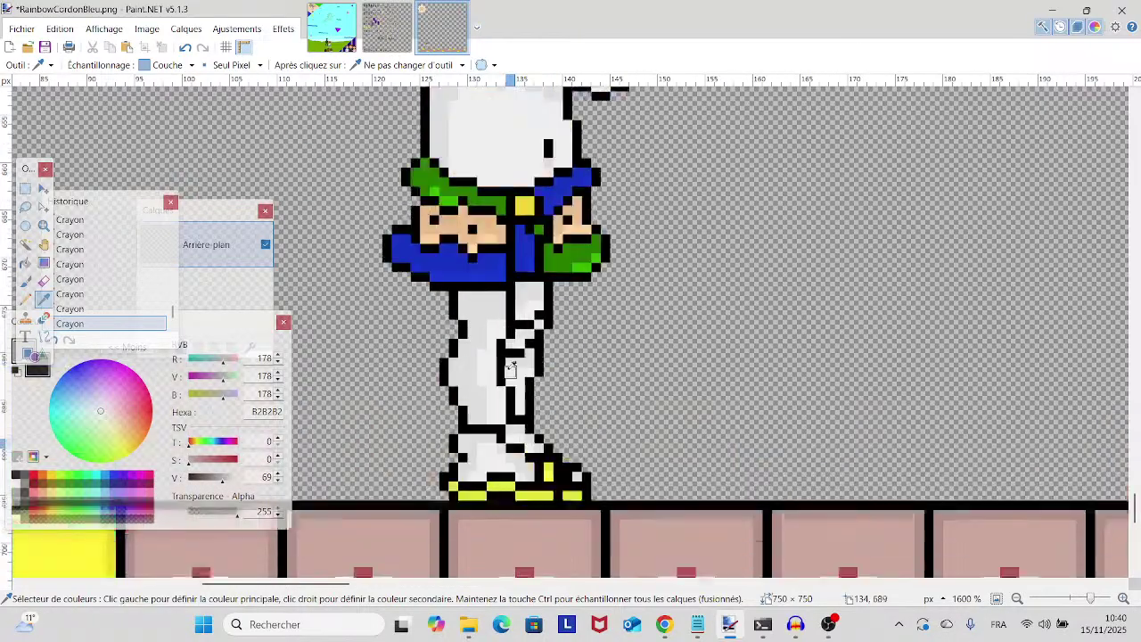
pyautogui.scroll(2, 509, 372)
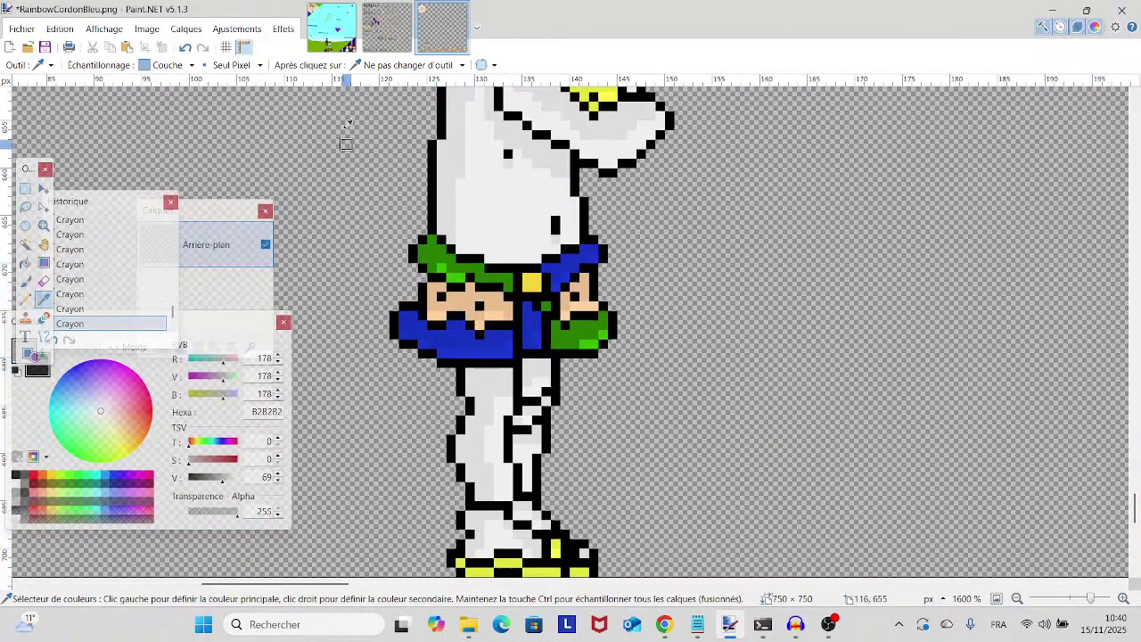
pyautogui.scroll(4, 561, 408)
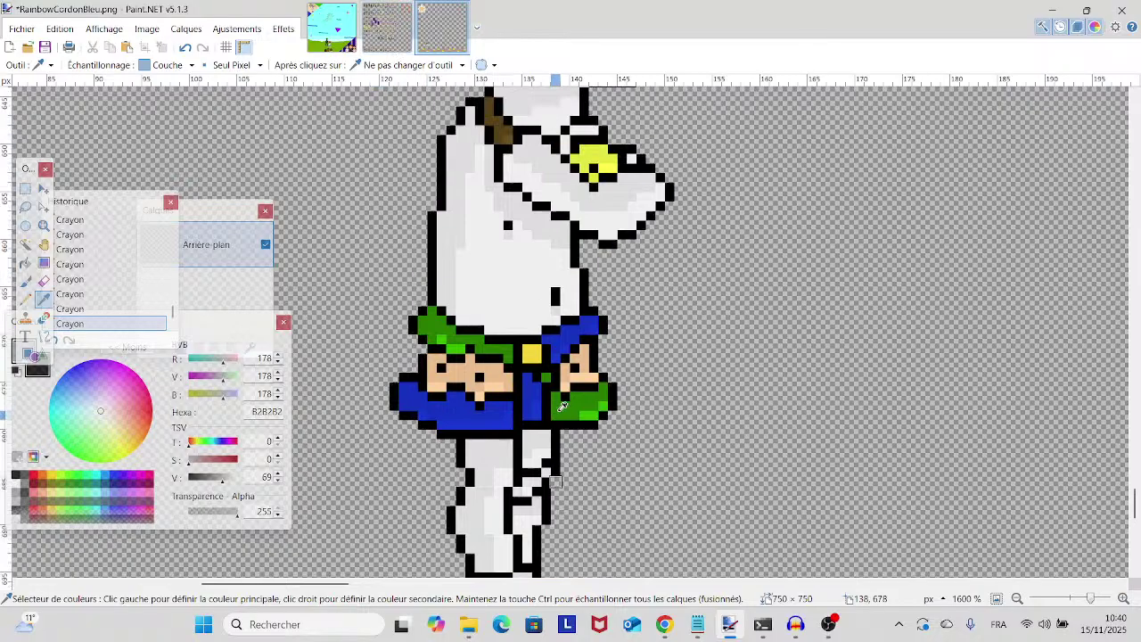
pyautogui.scroll(10, 562, 408)
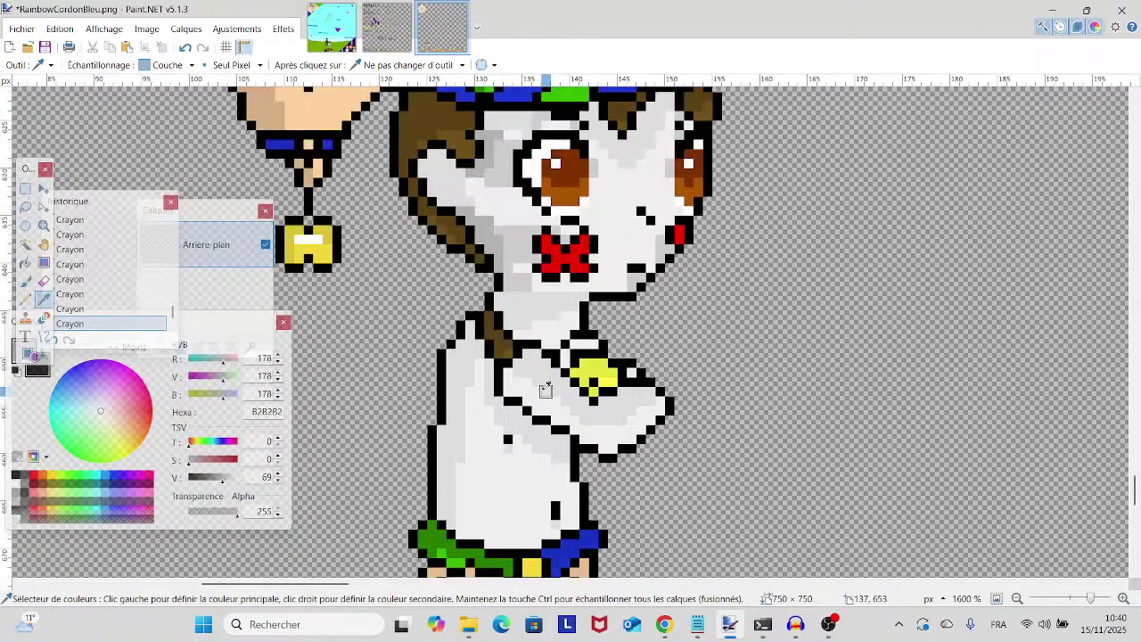
pyautogui.hscroll(-2, 548, 387)
pyautogui.scroll(1, 600, 476)
pyautogui.hscroll(-1, 600, 476)
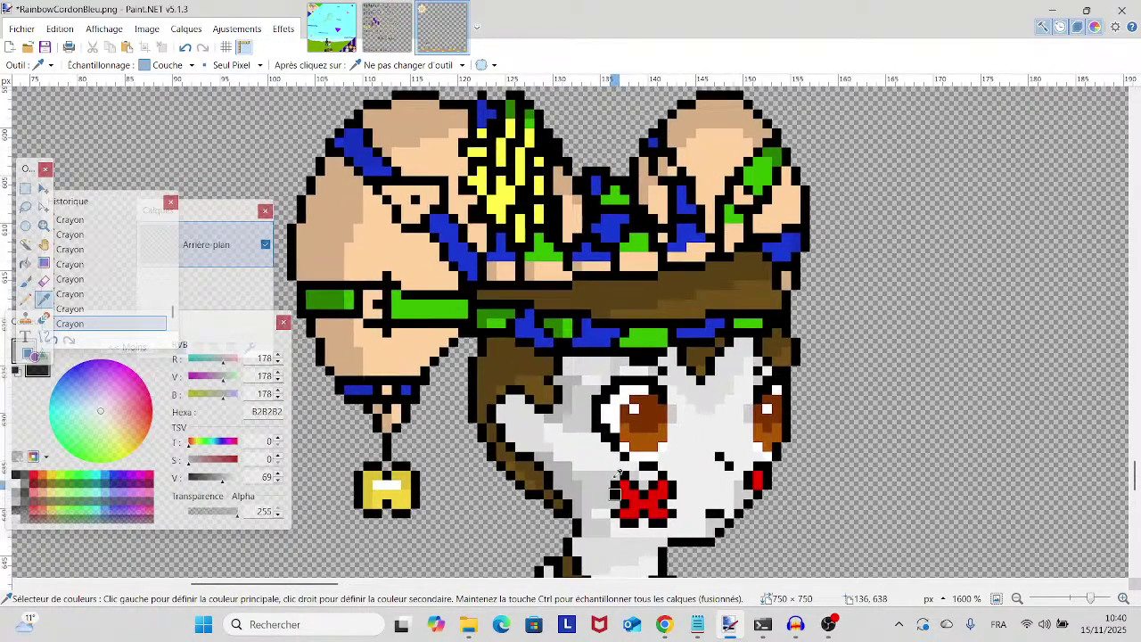
# - Sample yellow DBDB3D from the tassel in the Character Sprite Test image and shade the yellow tassel on the RainbowCordonBleu hat with the Pencil
pyautogui.click(387, 26)
pyautogui.scroll(4, 481, 223)
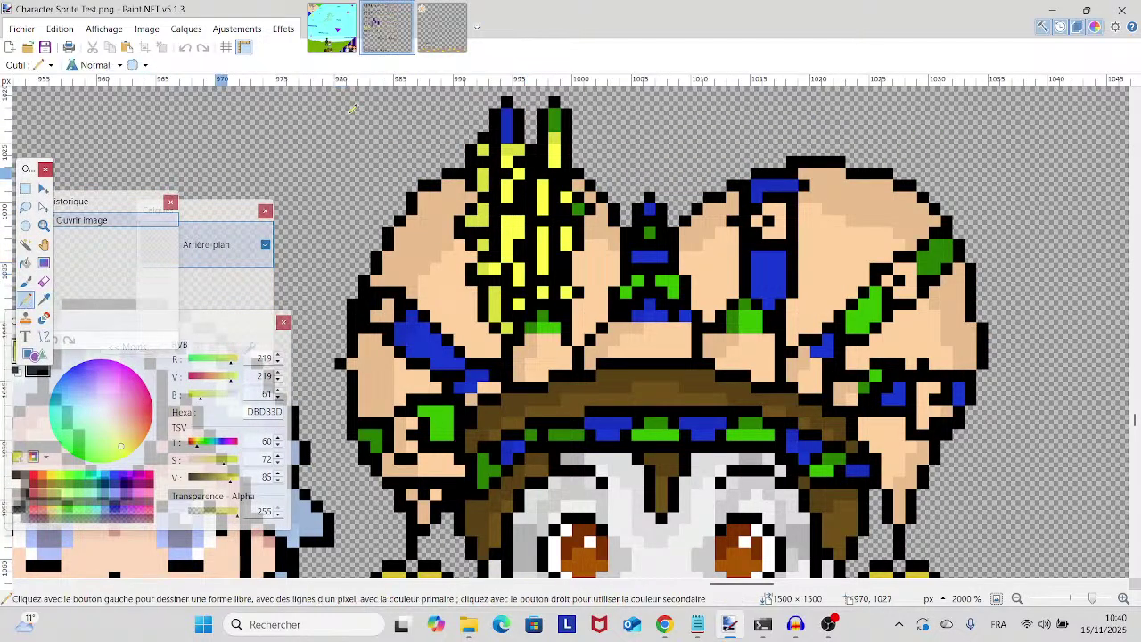
pyautogui.click(441, 28)
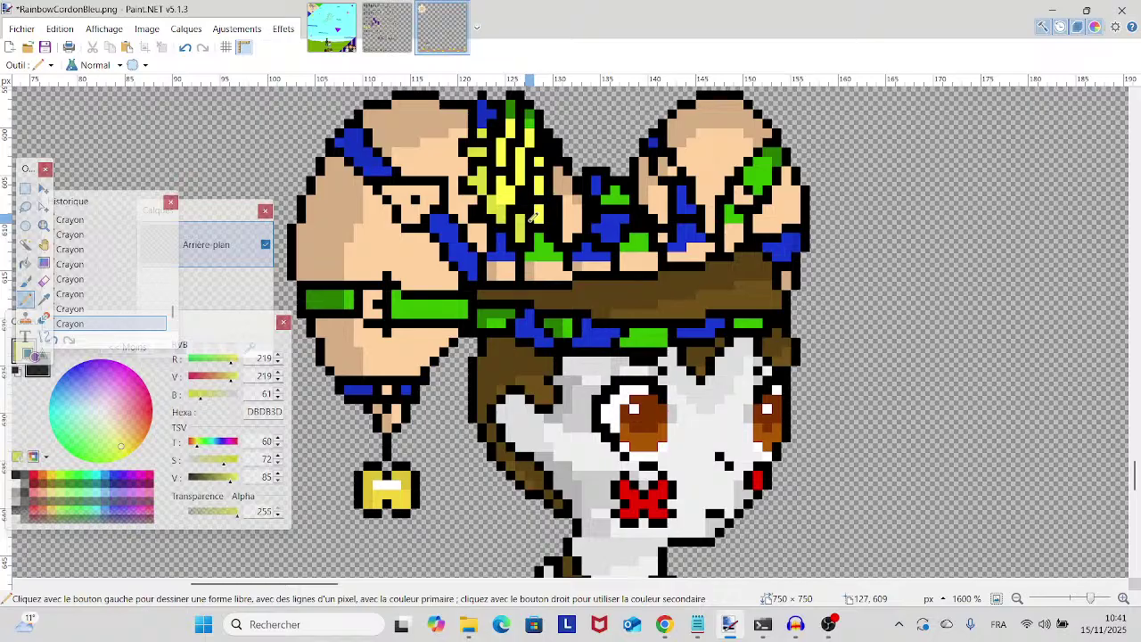
pyautogui.scroll(2, 532, 214)
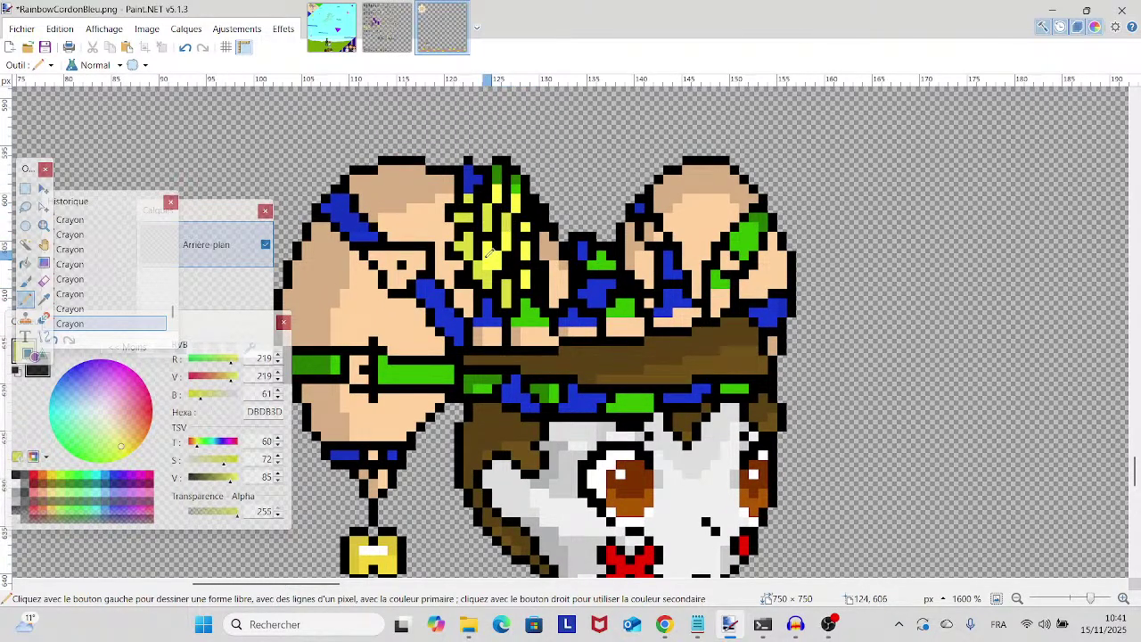
pyautogui.scroll(-4, 489, 253)
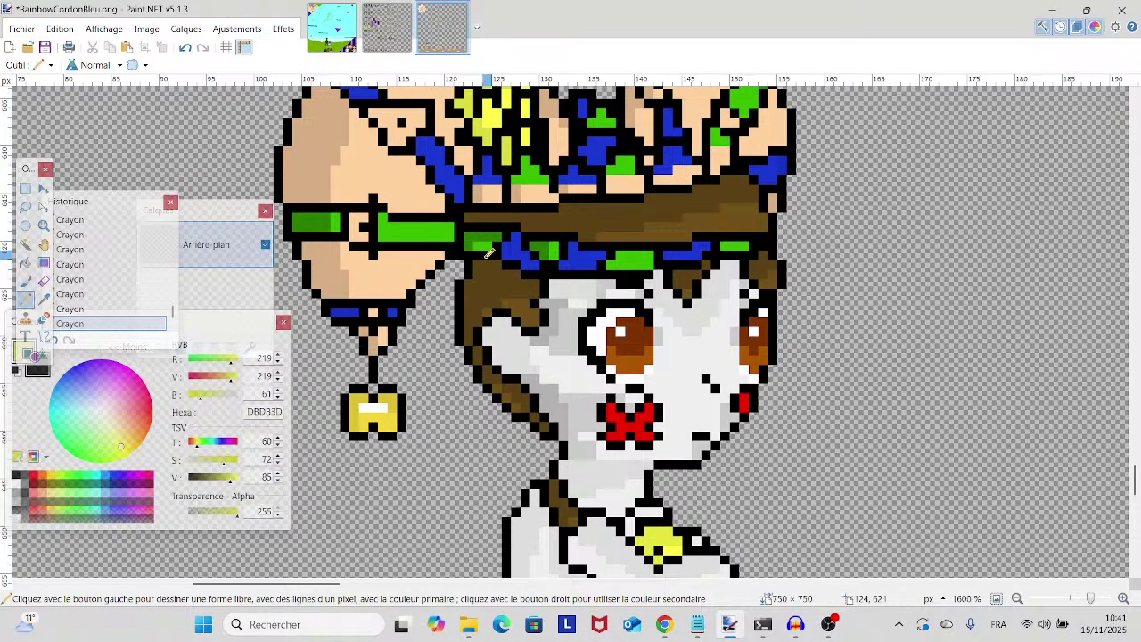
# - Sample green 37B700 from the band around the brown hat and shade the band's frontmost green segment with the Pencil
pyautogui.hscroll(2, 499, 294)
pyautogui.scroll(1, 520, 363)
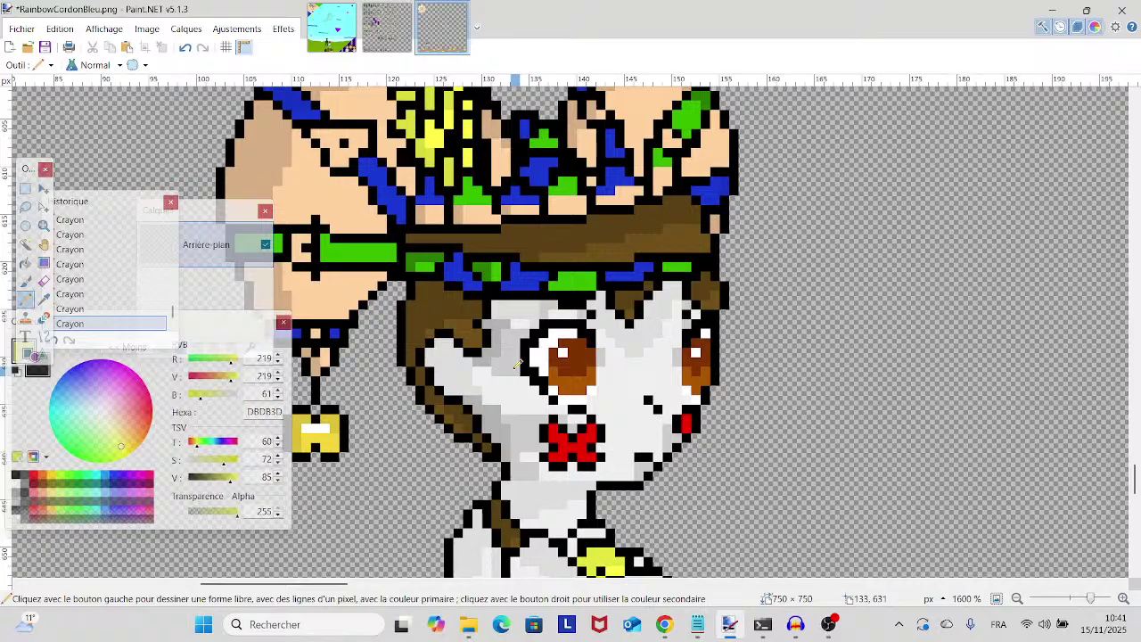
pyautogui.hscroll(3, 517, 363)
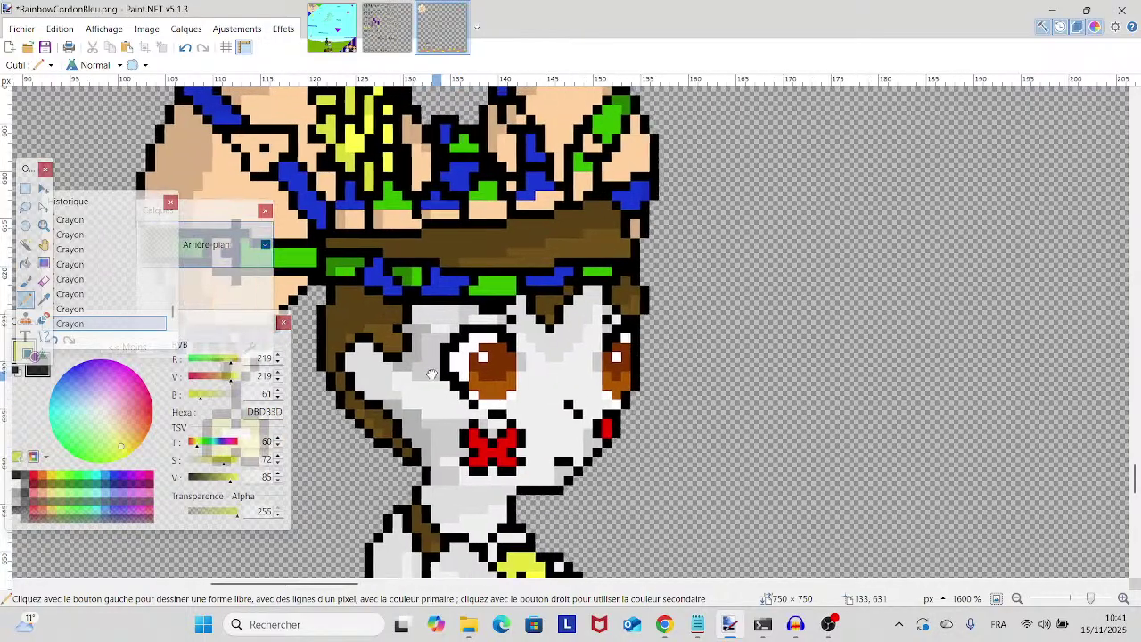
pyautogui.press('k')
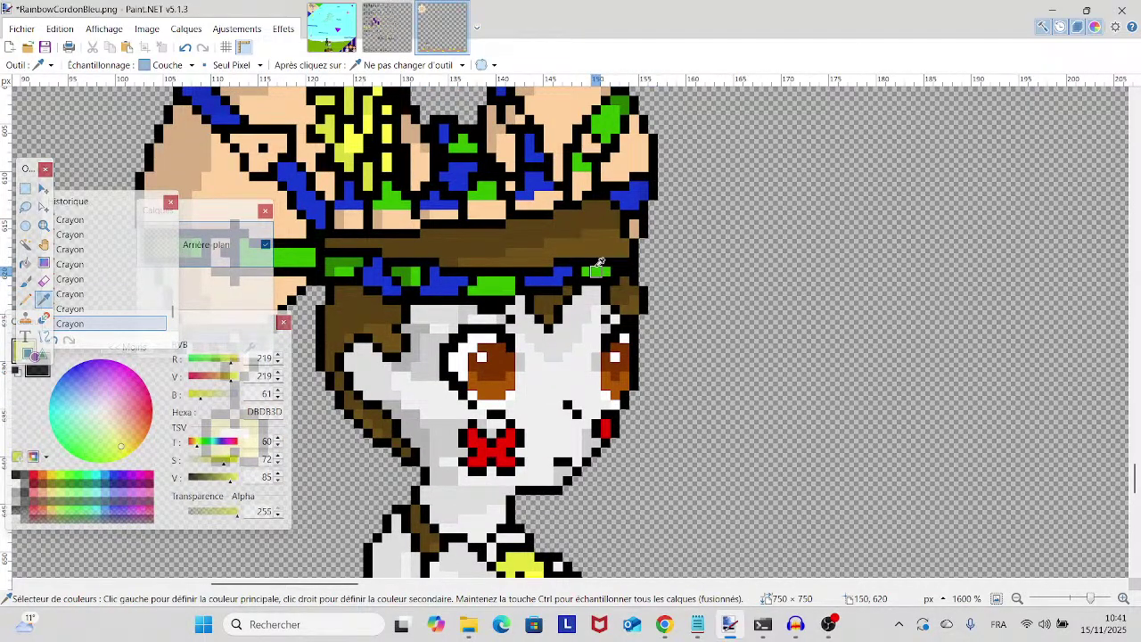
pyautogui.click(497, 287)
pyautogui.click(25, 301)
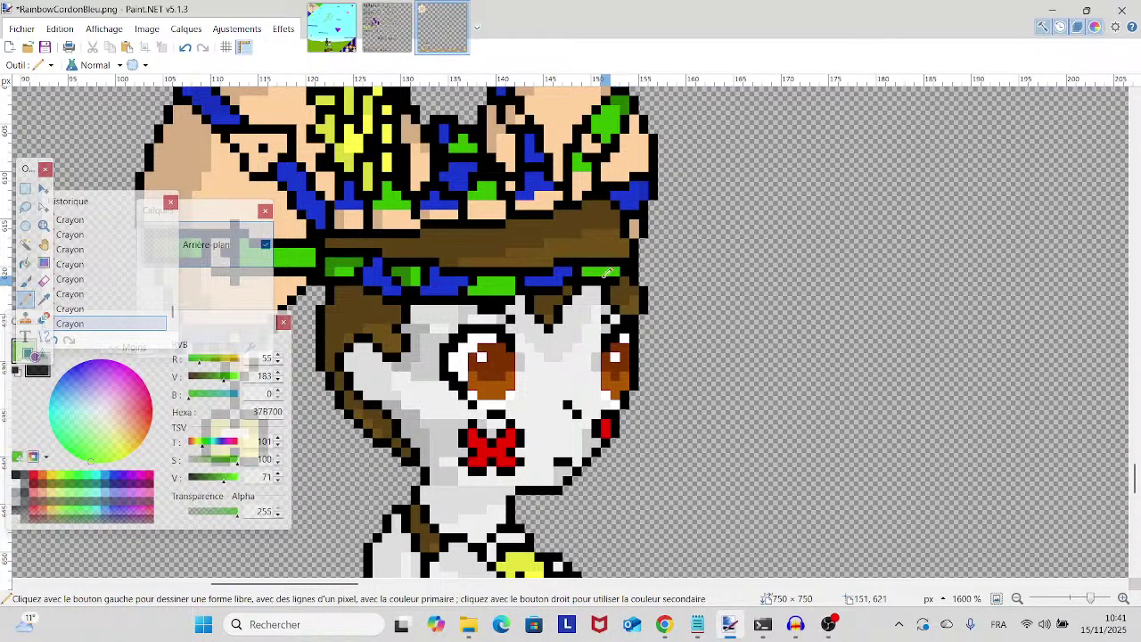
pyautogui.scroll(2, 585, 290)
pyautogui.scroll(-4, 585, 290)
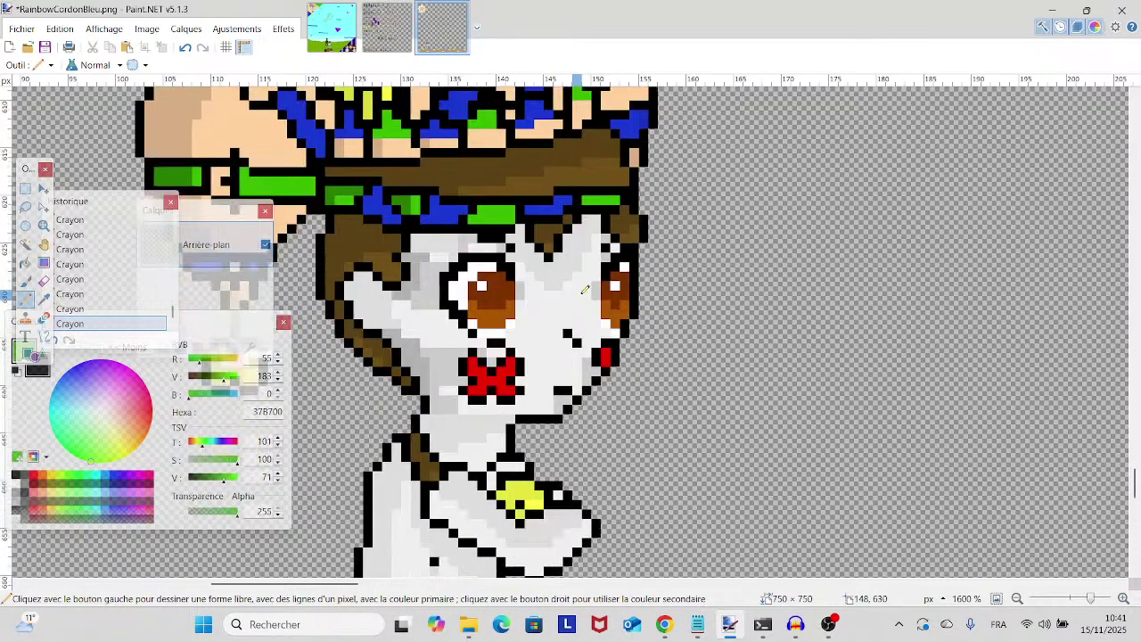
pyautogui.moveTo(585, 290); pyautogui.dragTo(669, 365)
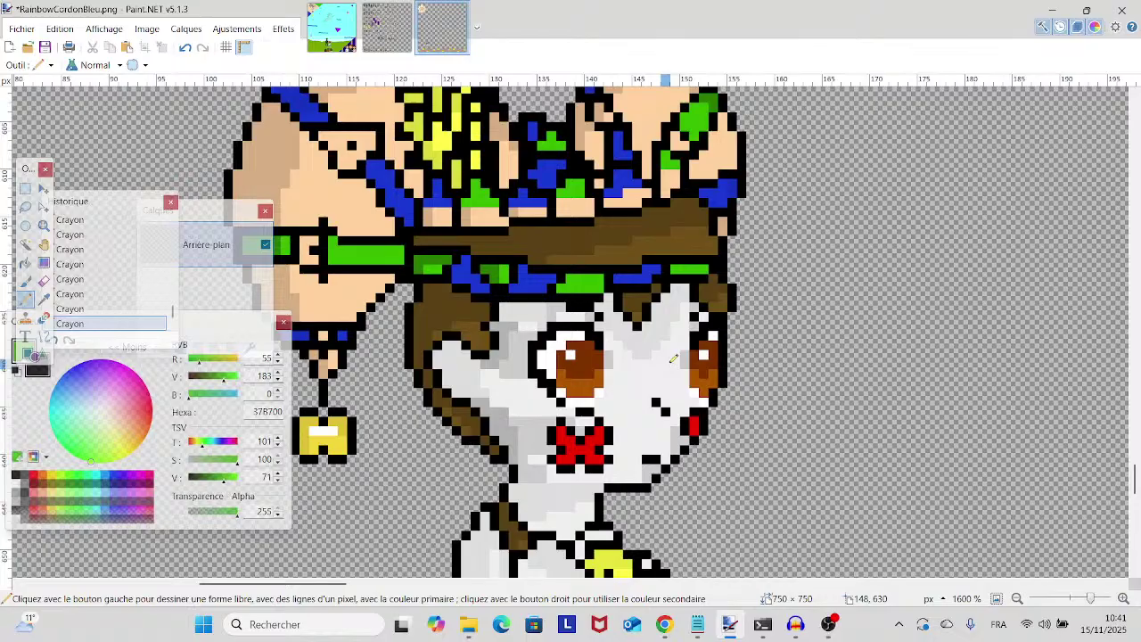
# - Sample blue 1632BF from the shaded blue stripe across the hat's bulge and darken the blue segments of the hat band with the Pencil
pyautogui.click(43, 298)
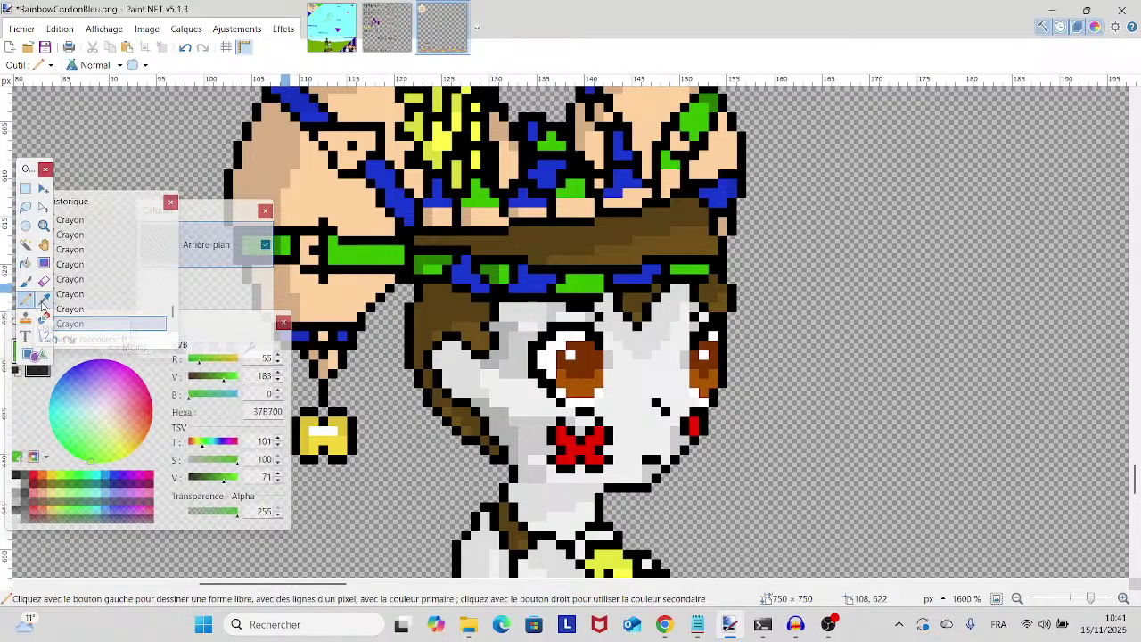
pyautogui.scroll(2, 267, 178)
pyautogui.click(268, 165)
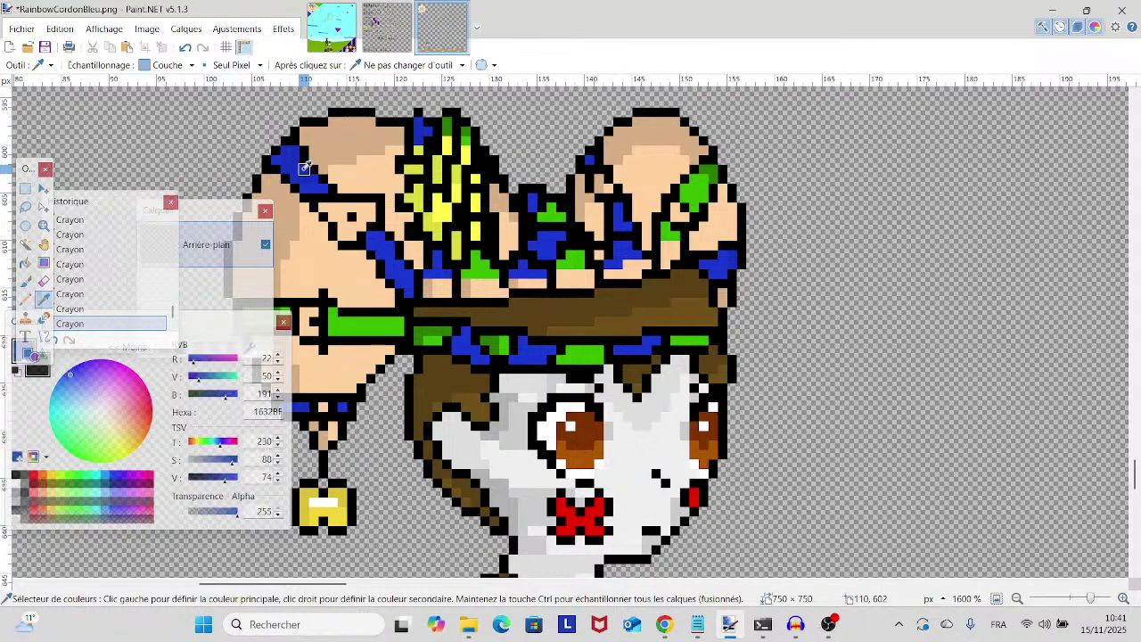
pyautogui.click(25, 299)
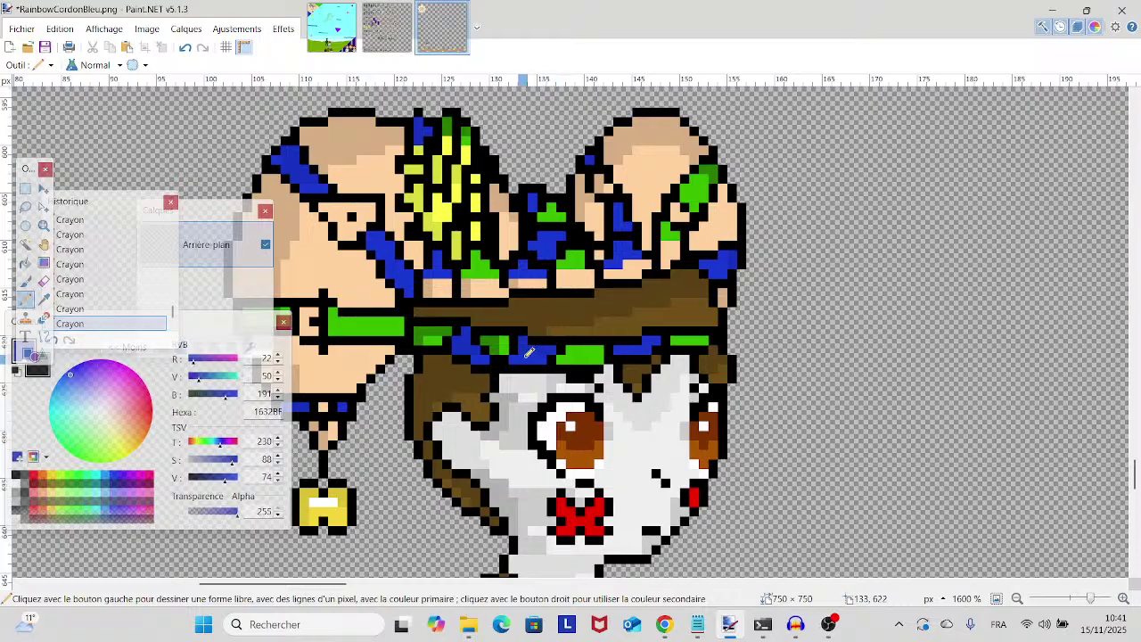
pyautogui.scroll(-8, 518, 354)
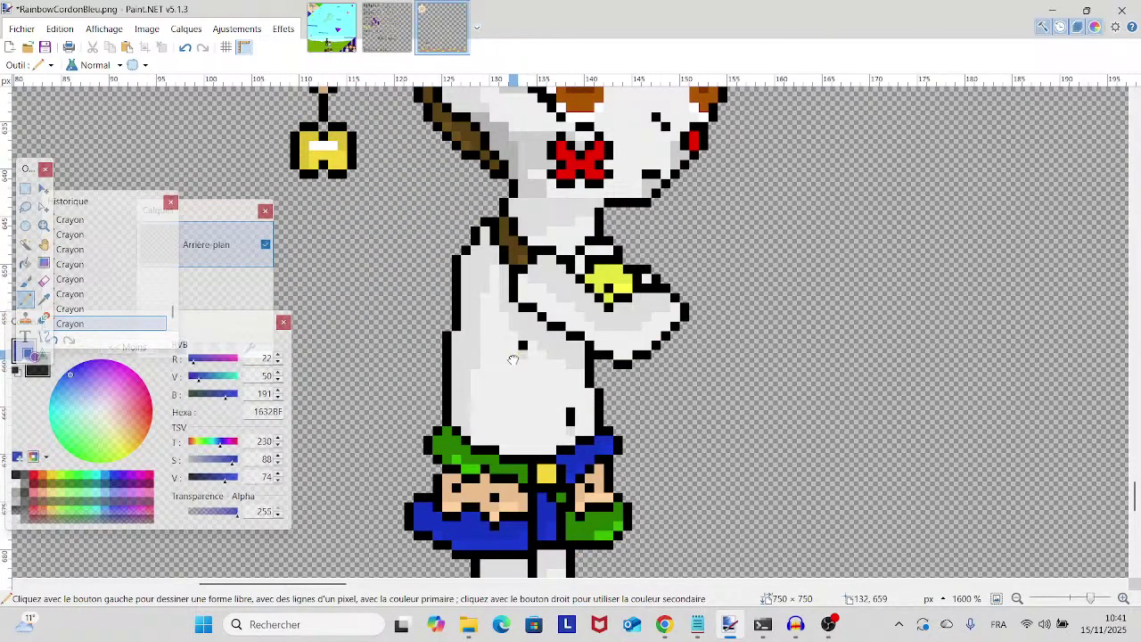
pyautogui.scroll(-4, 513, 360)
pyautogui.scroll(1, 513, 360)
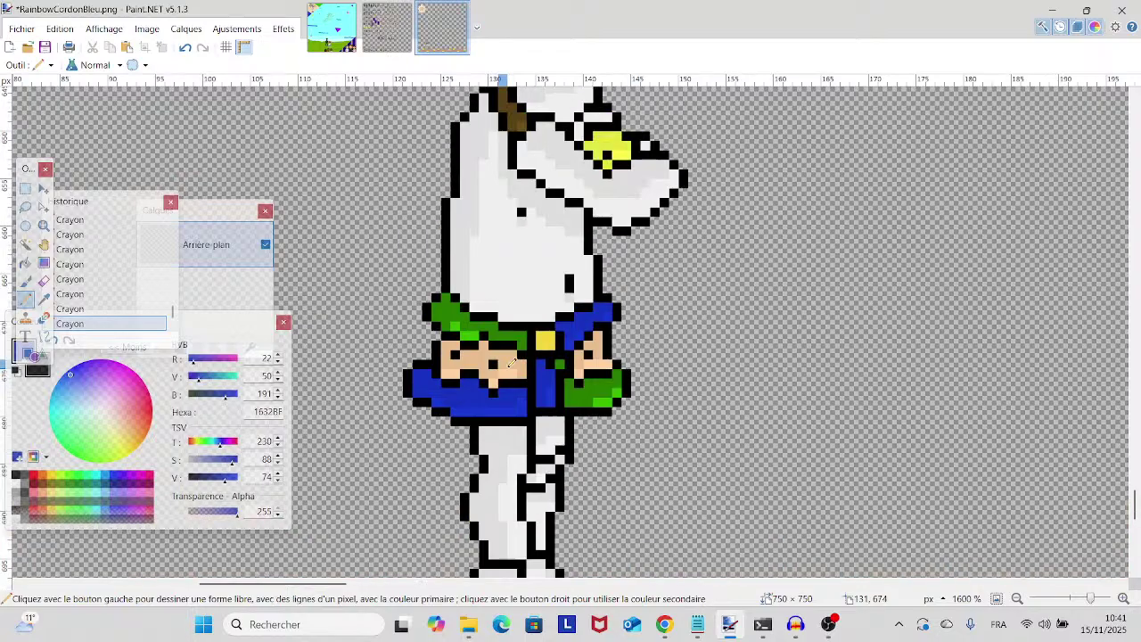
pyautogui.scroll(8, 509, 359)
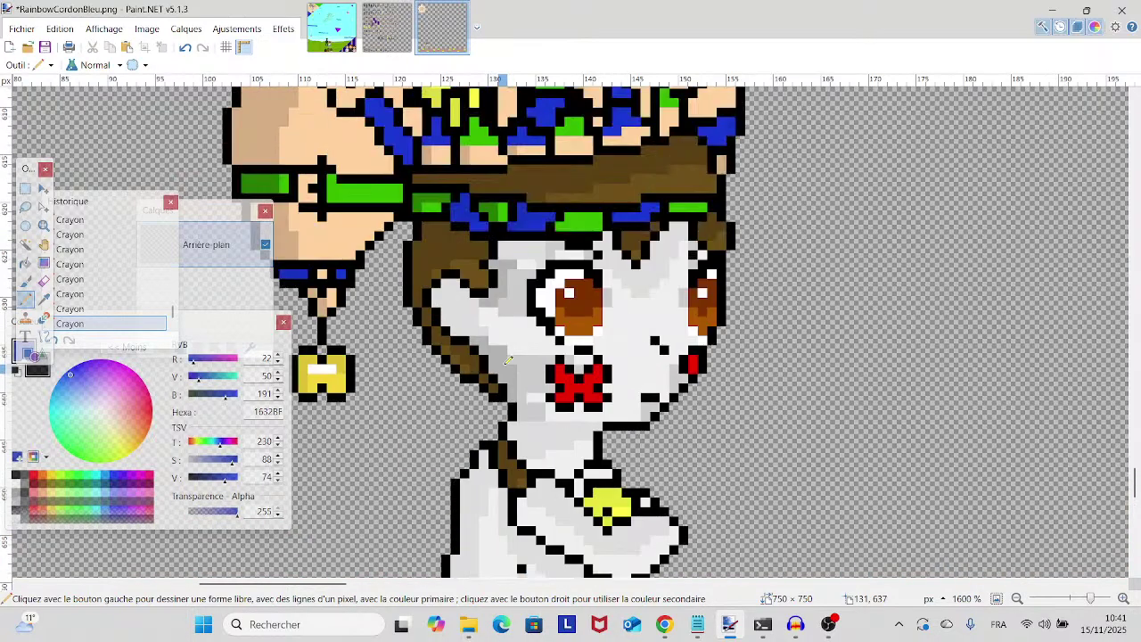
# - Sample yellow DDC135 from the pompom hanging from the hat and reactivate the Pencil
pyautogui.click(42, 300)
pyautogui.hscroll(-2, 437, 357)
pyautogui.click(426, 359)
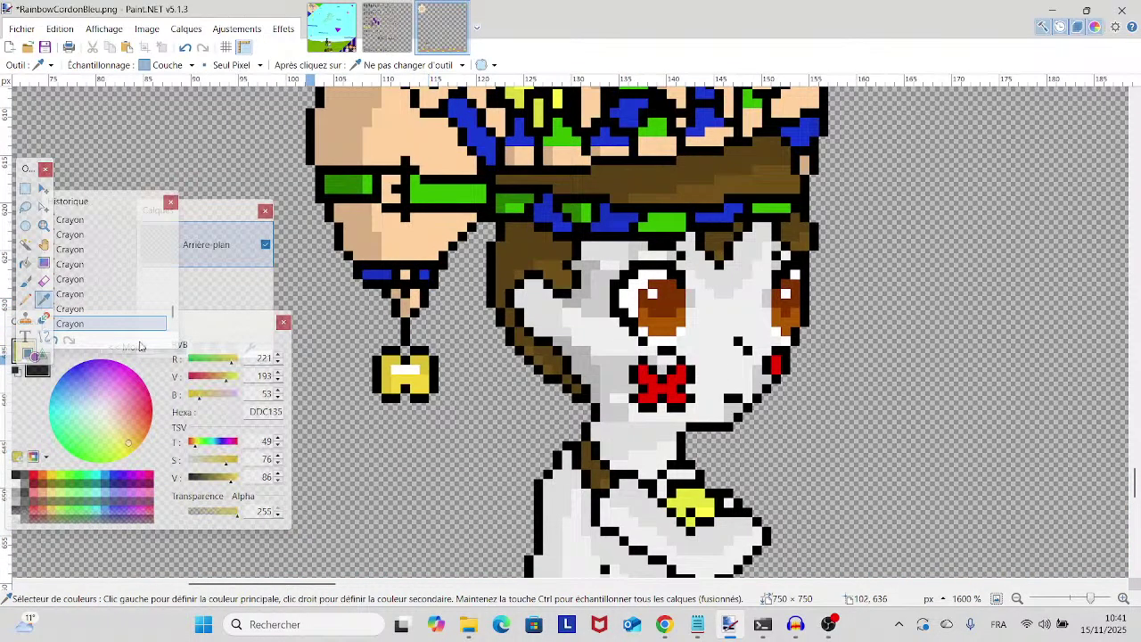
pyautogui.click(25, 299)
# - Examine the shading of the torso, crossed arms, belt and legs, then back up over the face and hat
pyautogui.scroll(-2, 501, 323)
pyautogui.scroll(-4, 501, 322)
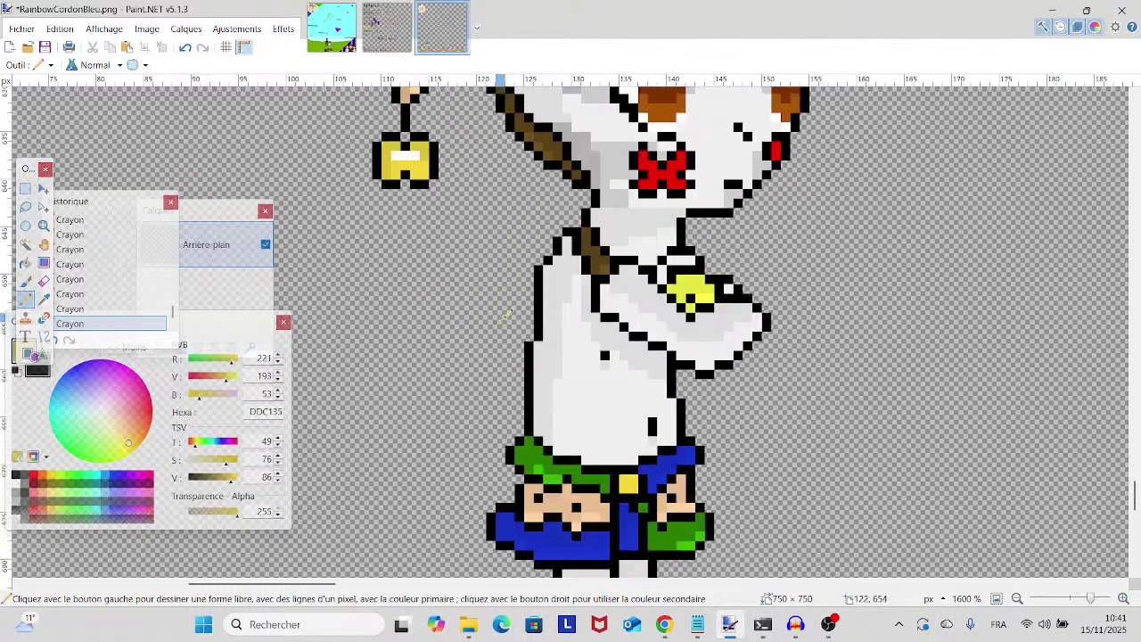
pyautogui.scroll(1, 657, 272)
pyautogui.scroll(-2, 640, 287)
pyautogui.scroll(-2, 640, 287)
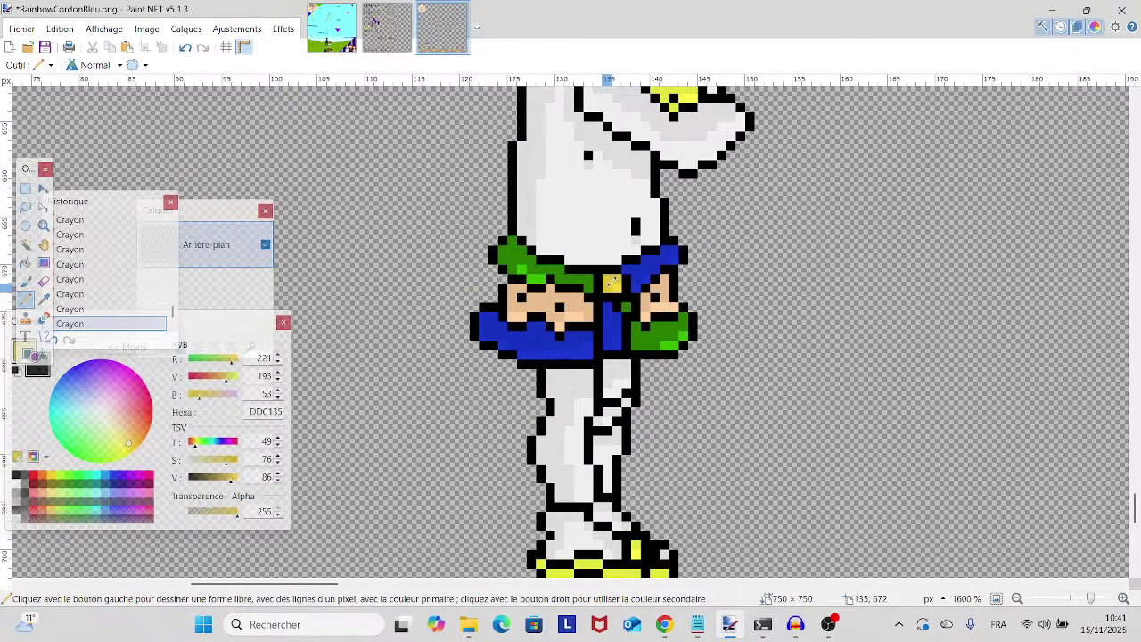
pyautogui.scroll(-1, 611, 282)
pyautogui.scroll(2, 612, 282)
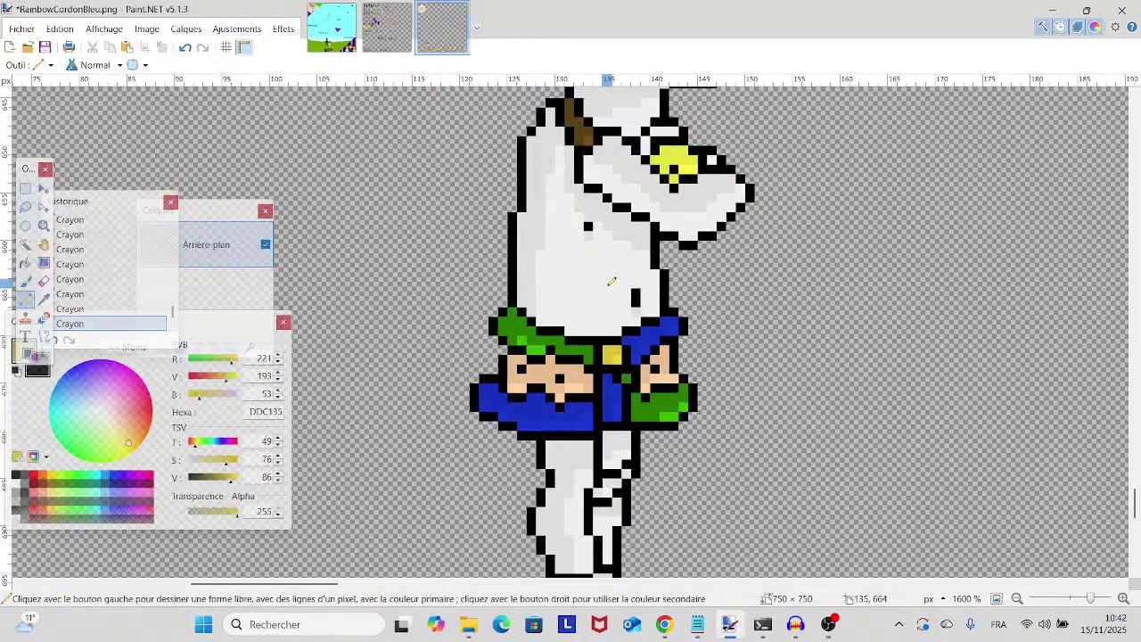
pyautogui.moveTo(612, 282); pyautogui.dragTo(595, 339)
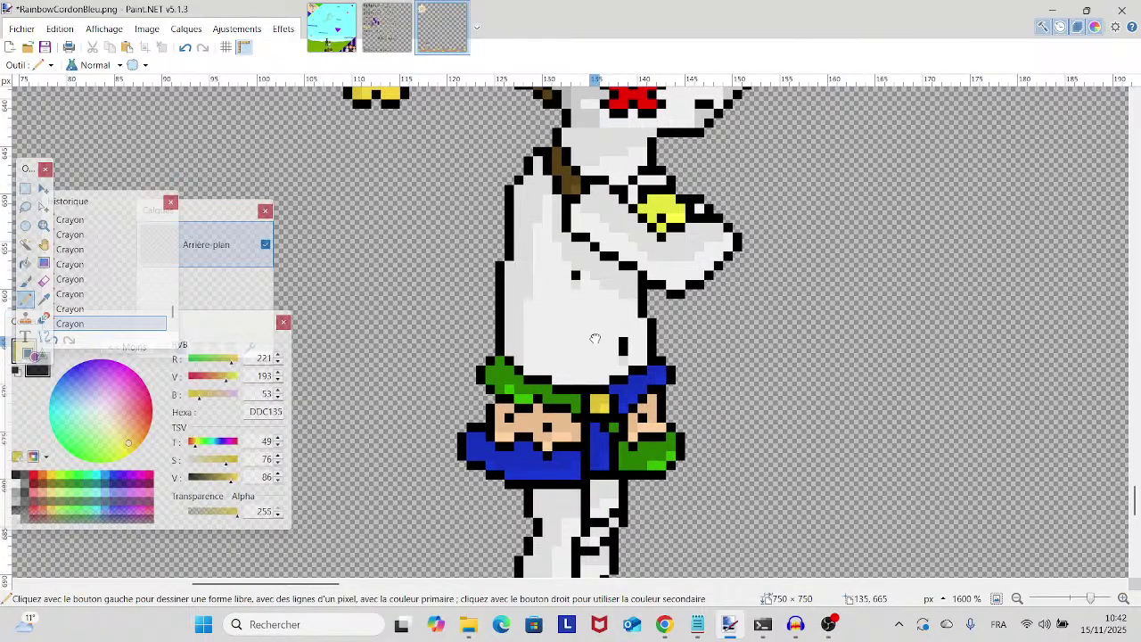
pyautogui.scroll(3, 599, 333)
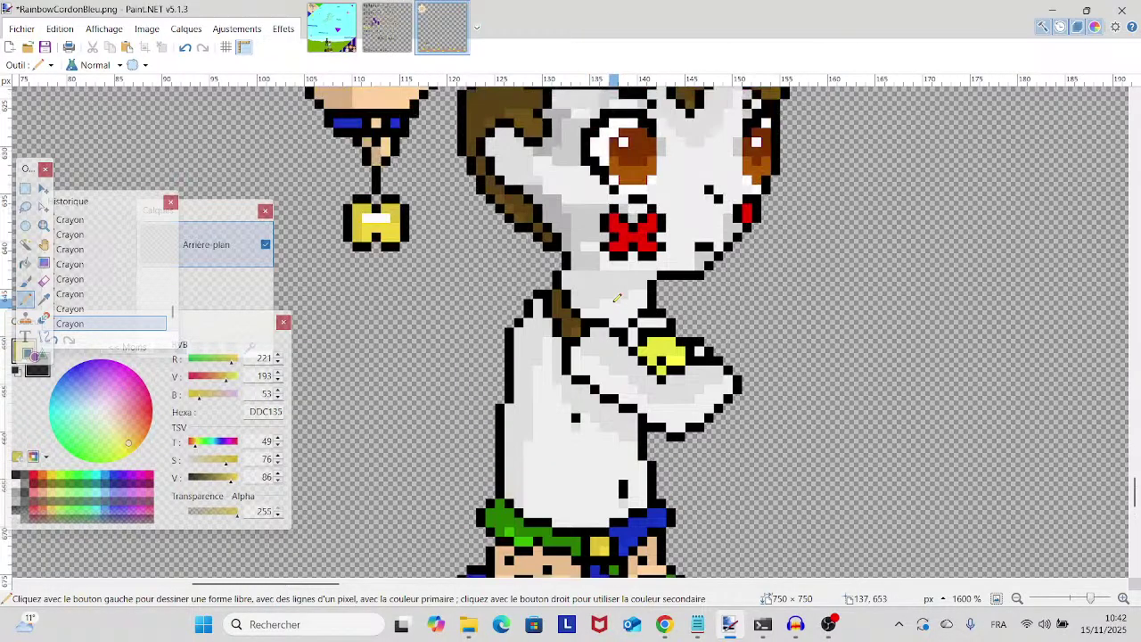
pyautogui.scroll(3, 617, 296)
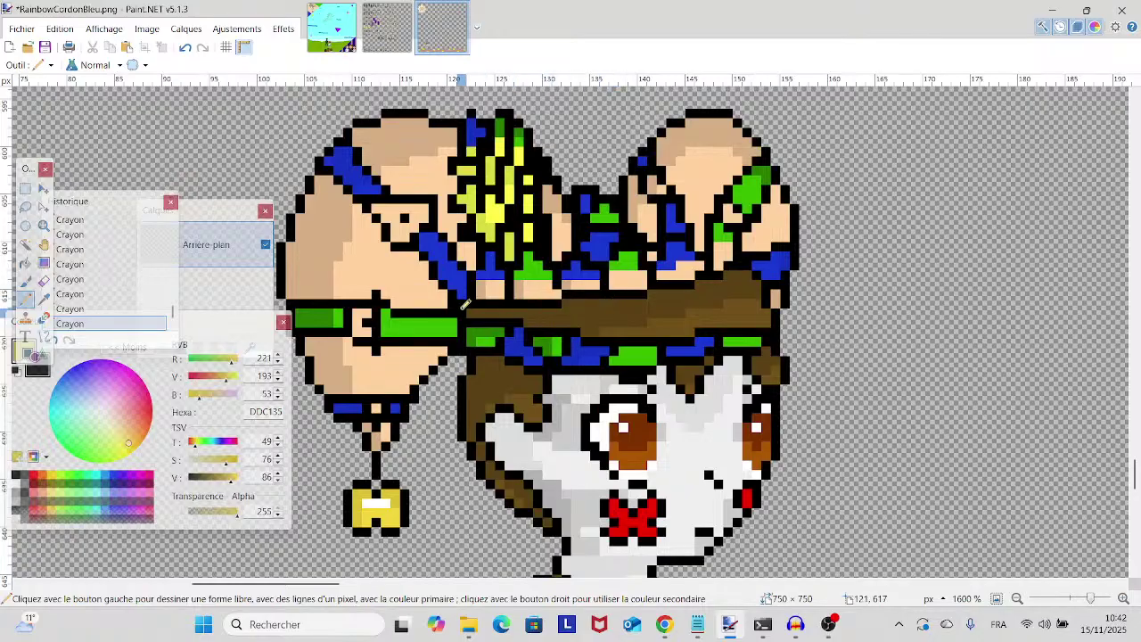
# - Sample green 37B700 from the green triangle above the hat's brown brim and reactivate the Pencil
pyautogui.click(43, 298)
pyautogui.click(536, 273)
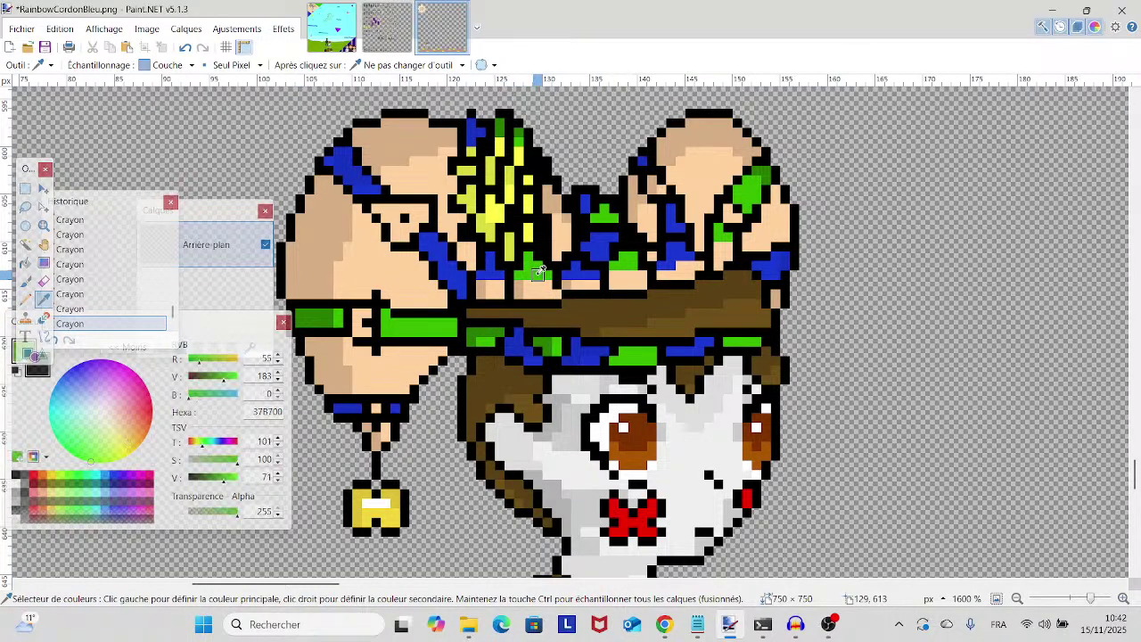
pyautogui.click(26, 299)
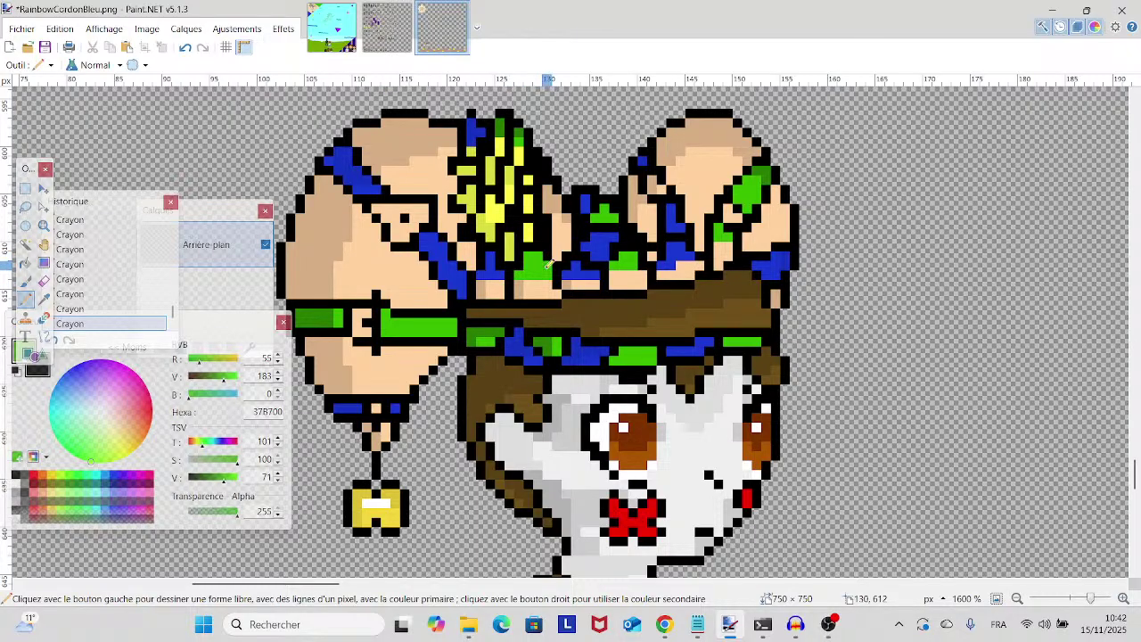
pyautogui.scroll(1, 548, 267)
pyautogui.hscroll(2, 562, 285)
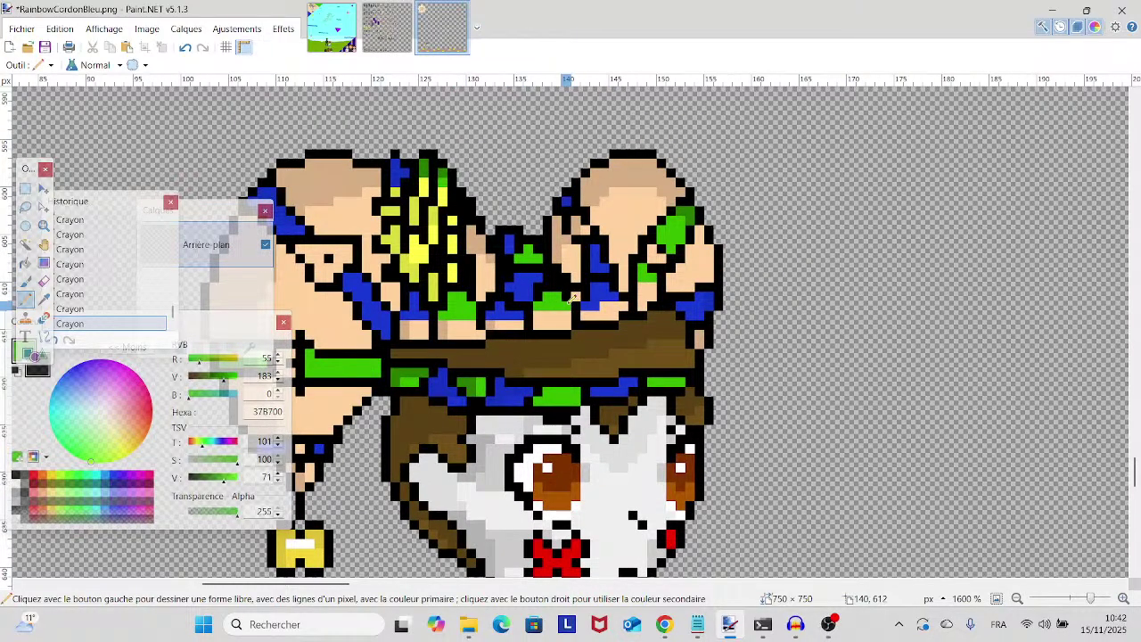
pyautogui.hscroll(2, 534, 303)
pyautogui.scroll(-2, 428, 330)
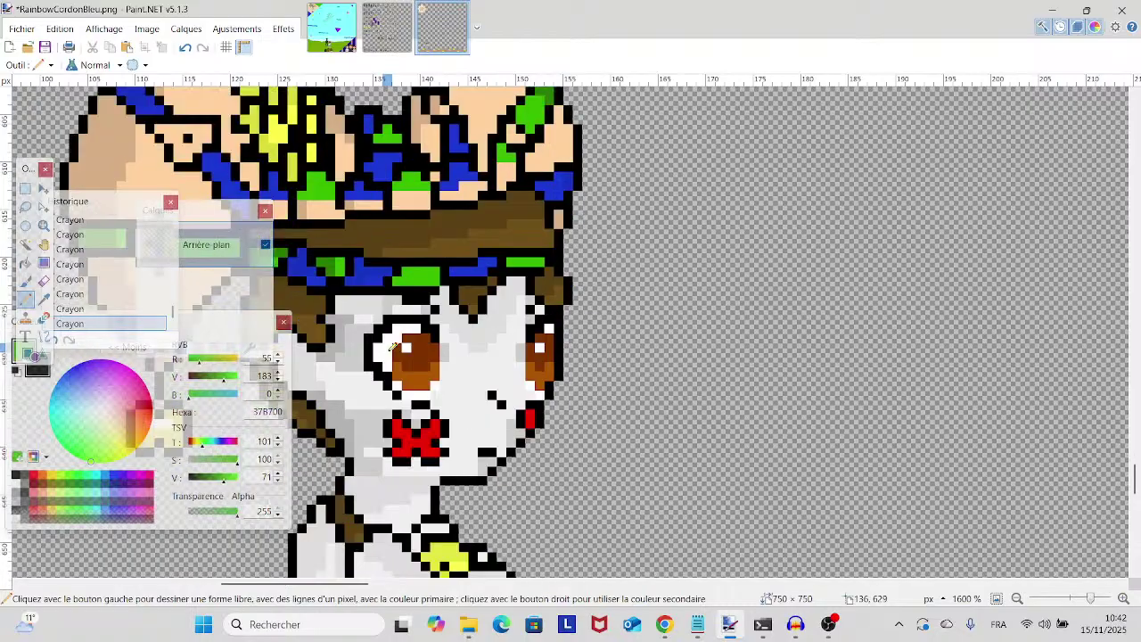
pyautogui.moveTo(388, 352); pyautogui.dragTo(606, 390)
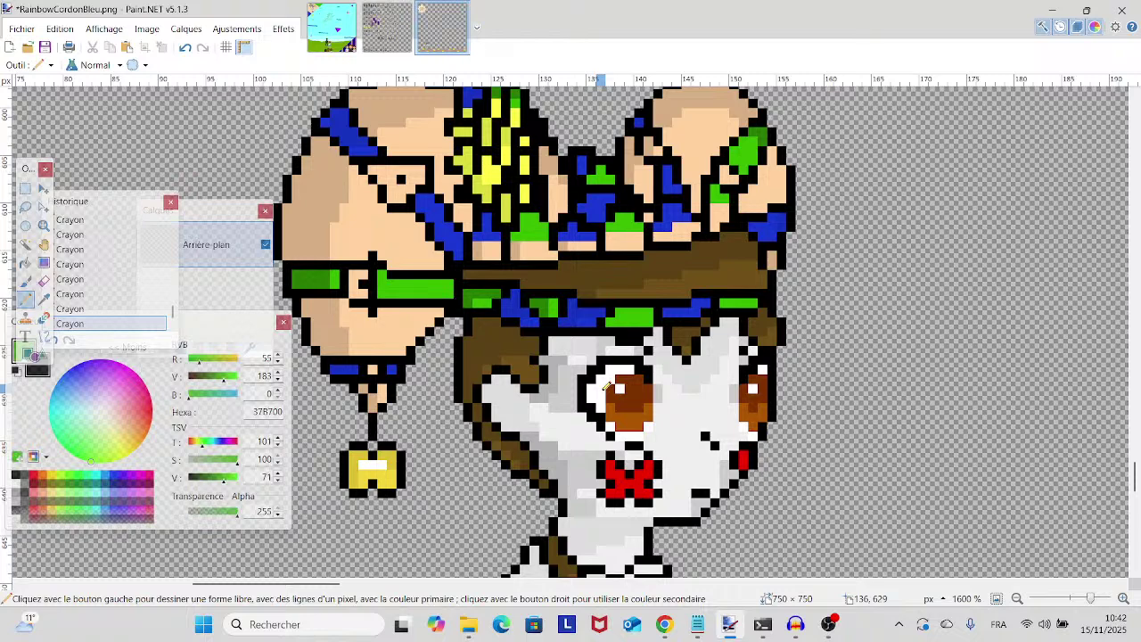
# - Sample blue 1632BF from the blue stripe across the hat's large bulge and reactivate the Pencil
pyautogui.click(43, 298)
pyautogui.scroll(2, 459, 312)
pyautogui.scroll(-2, 459, 312)
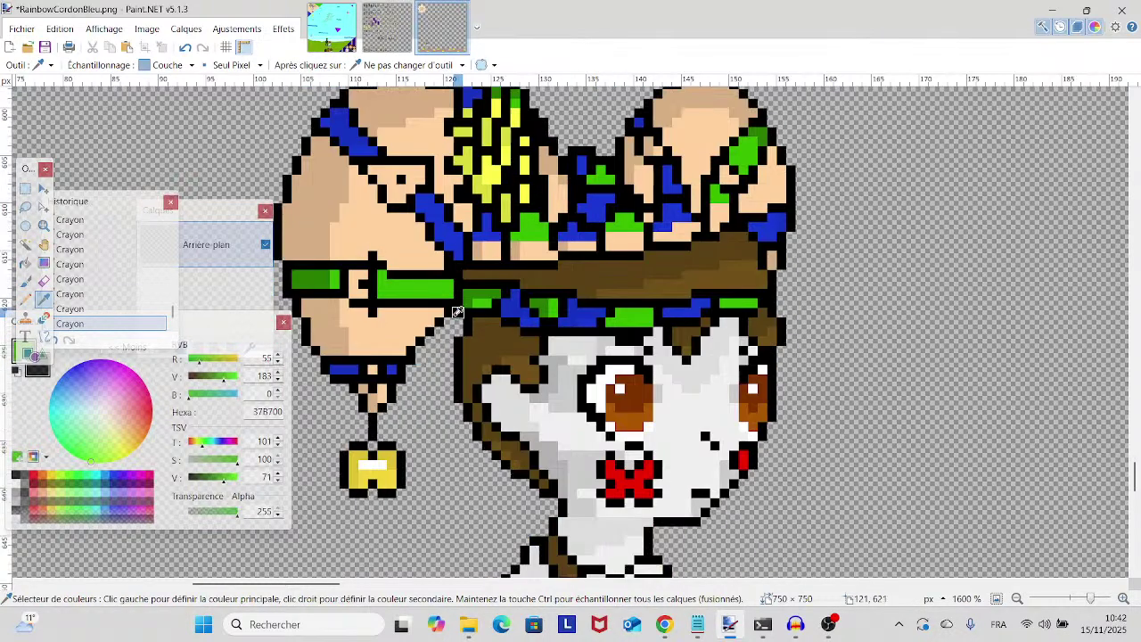
pyautogui.scroll(3, 473, 314)
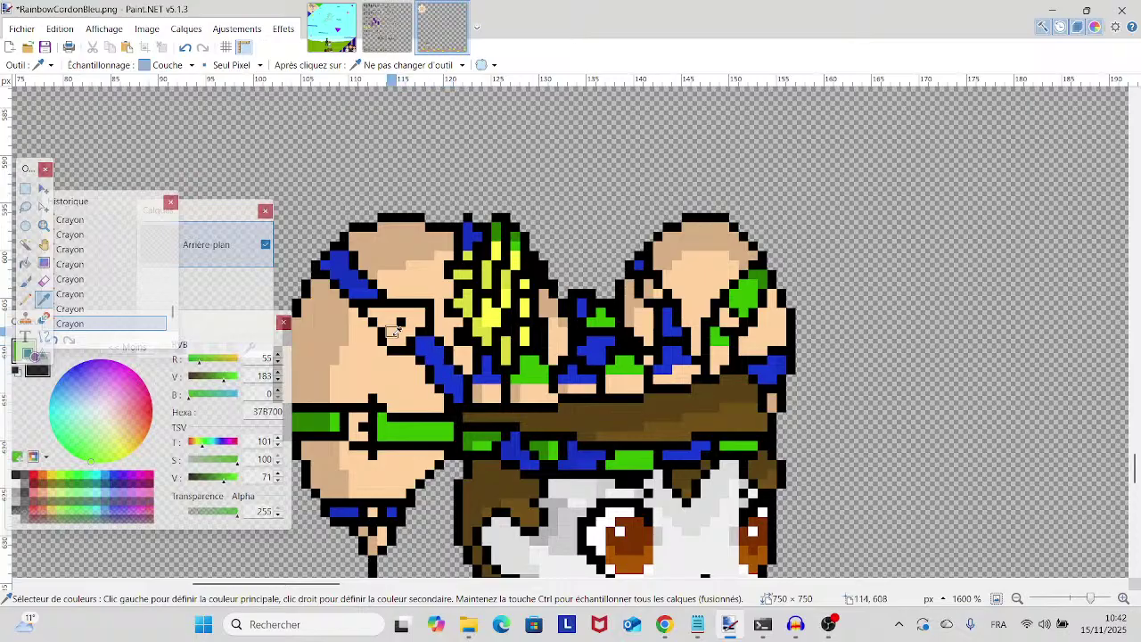
pyautogui.click(342, 273)
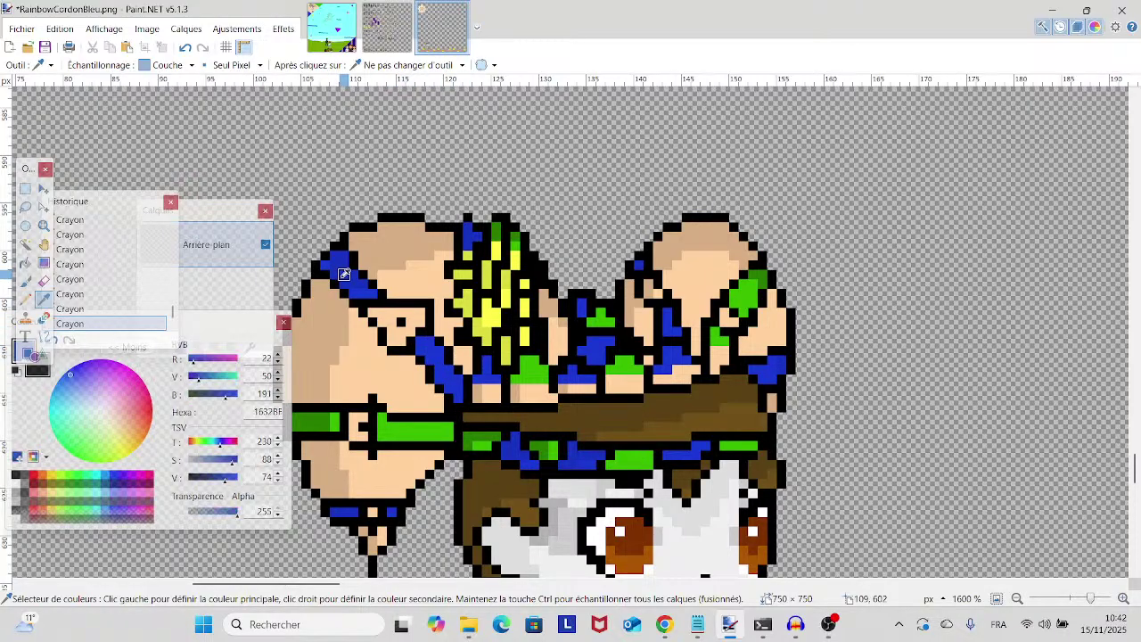
pyautogui.click(25, 298)
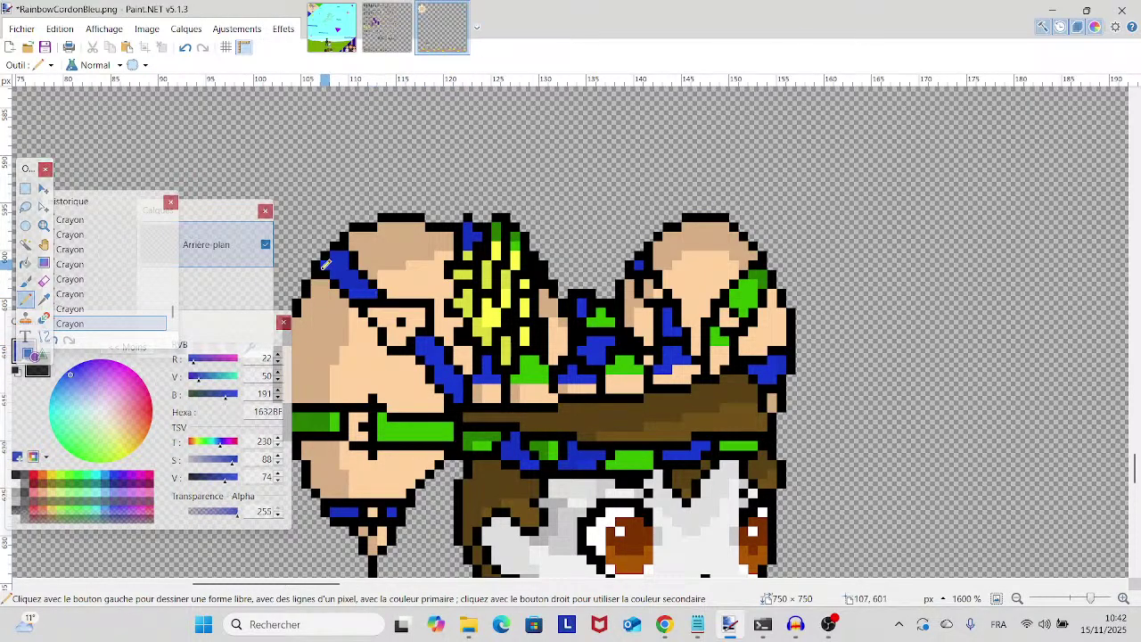
pyautogui.scroll(-3, 429, 361)
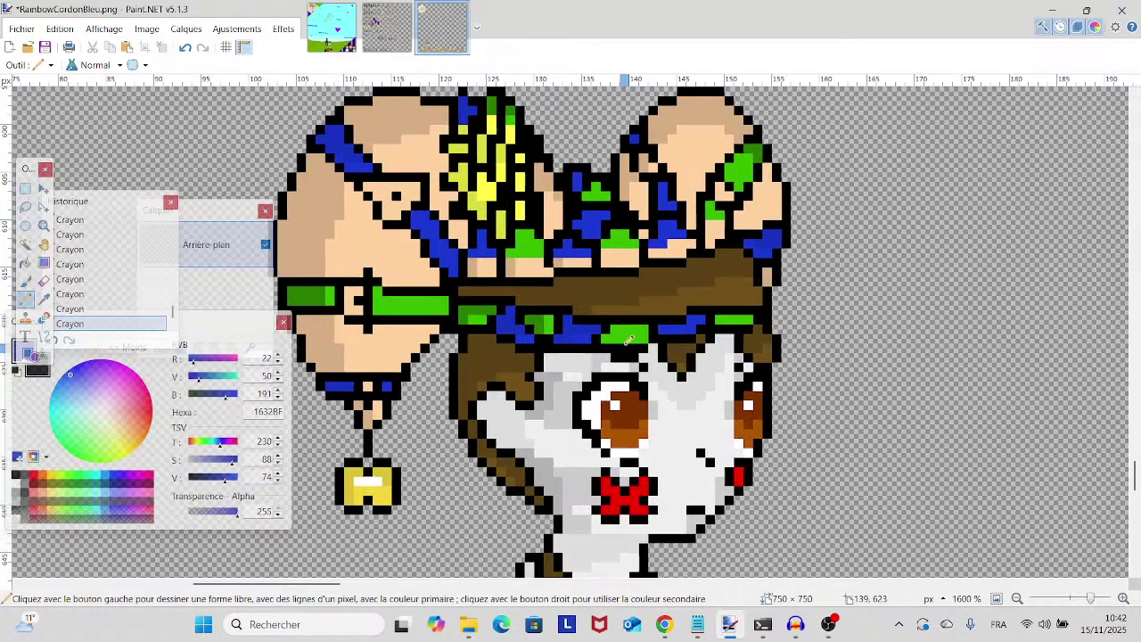
# - Examine the whole sprite above the brick floor at 200% zoom, then its hat, face and torso at 800%
pyautogui.moveTo(1093, 598); pyautogui.dragTo(1073, 598)
pyautogui.moveTo(911, 564); pyautogui.dragTo(736, 575)
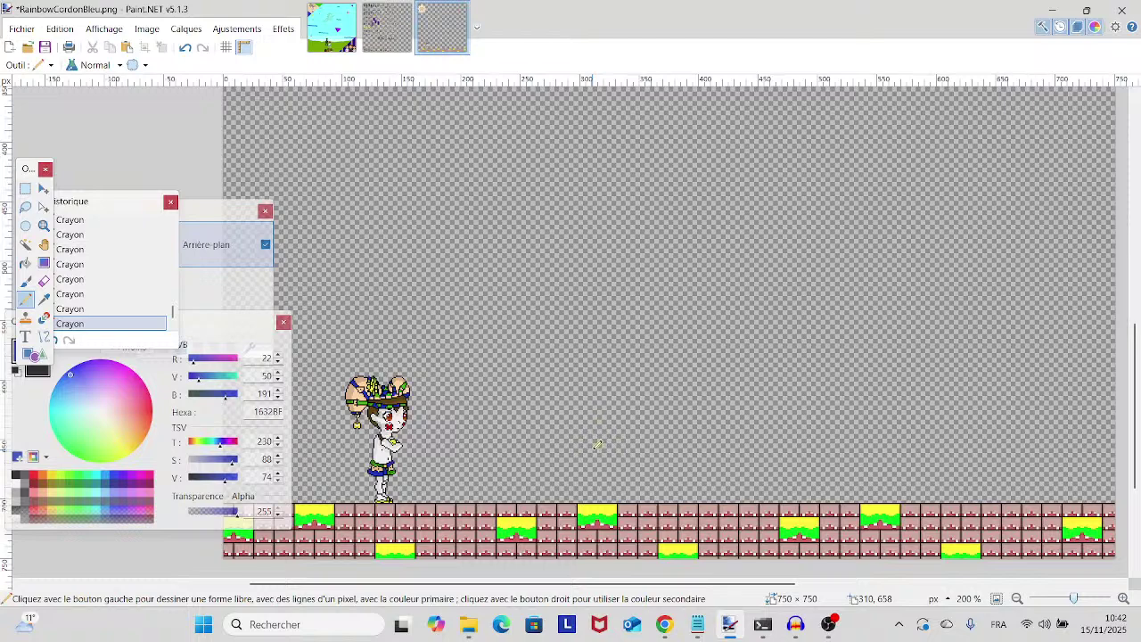
pyautogui.scroll(-2, 598, 444)
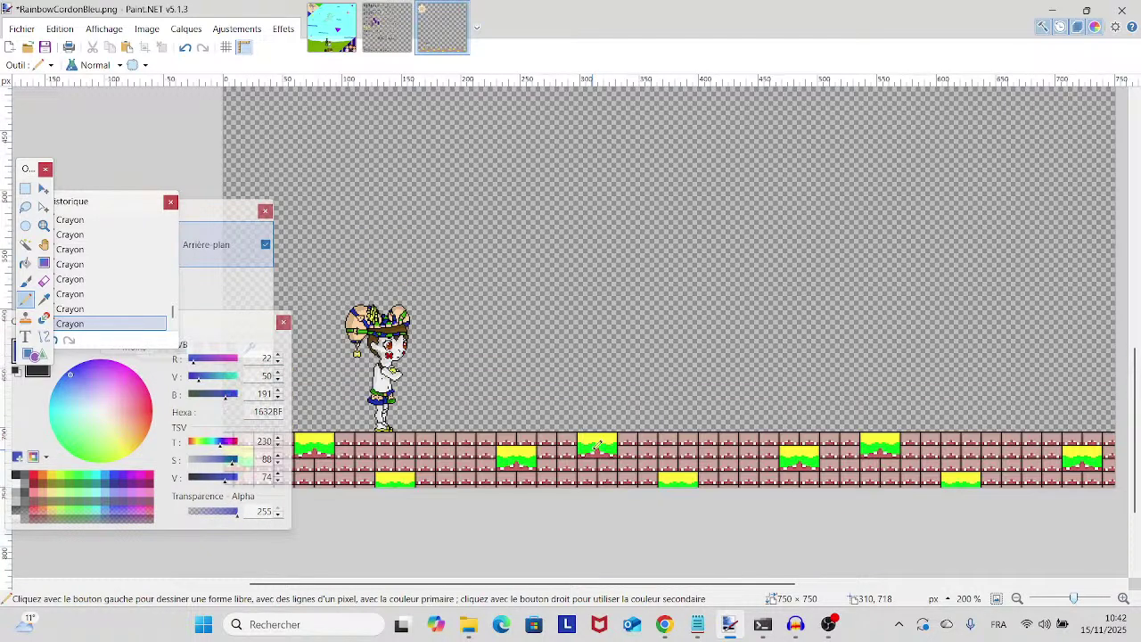
pyautogui.scroll(2, 598, 444)
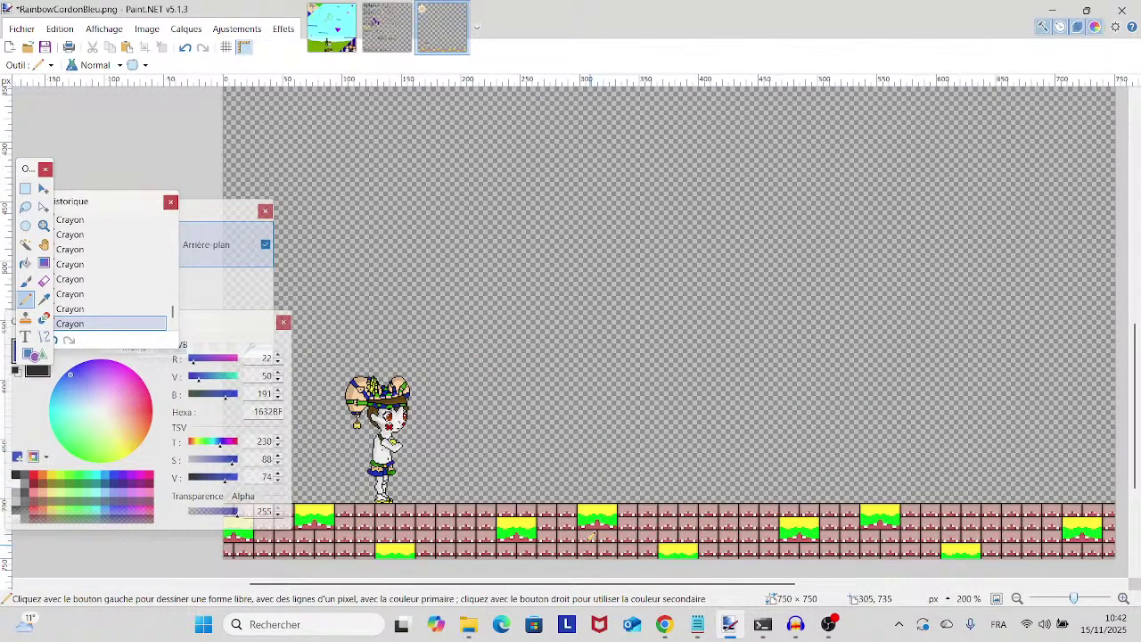
pyautogui.moveTo(608, 554); pyautogui.dragTo(571, 506)
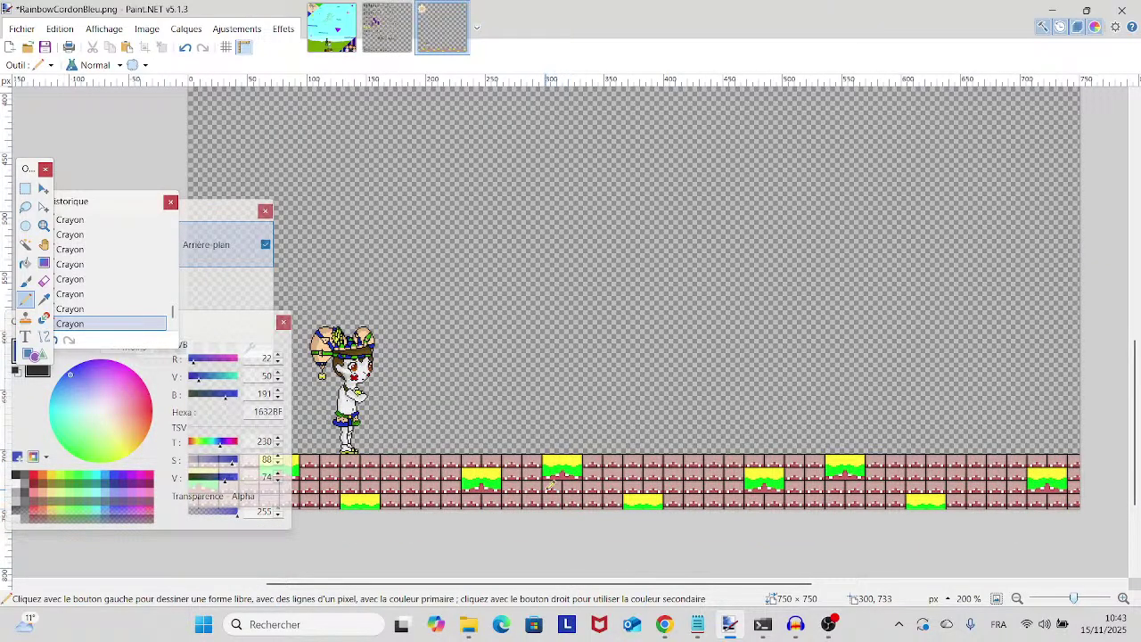
pyautogui.moveTo(551, 485); pyautogui.dragTo(608, 523)
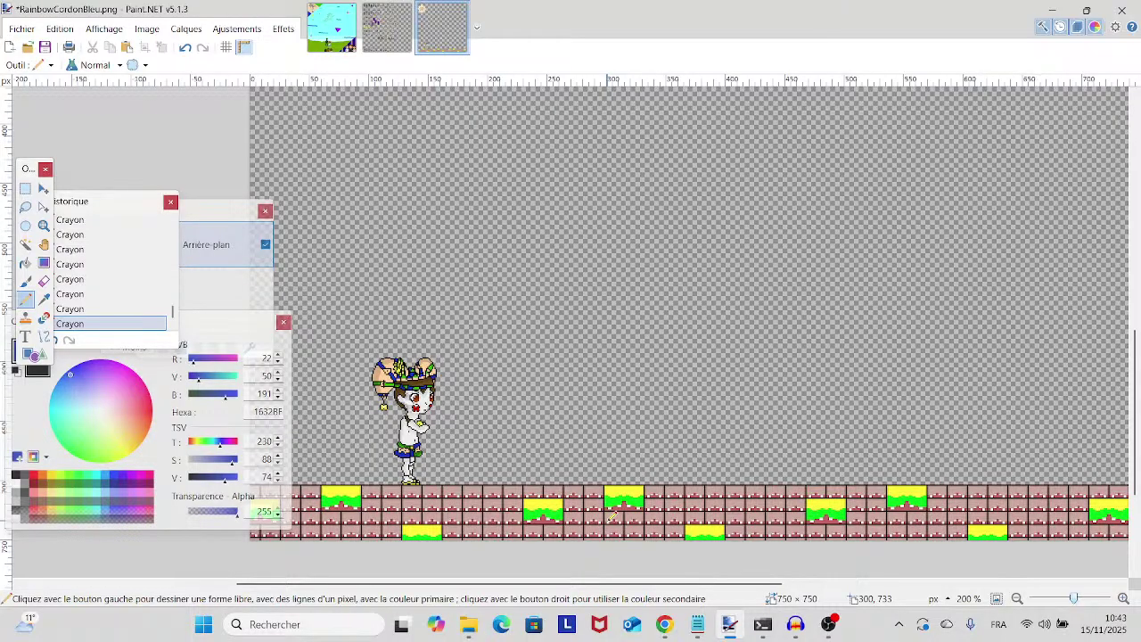
pyautogui.moveTo(613, 515)
pyautogui.mouseDown()
pyautogui.moveTo(625, 526)
pyautogui.moveTo(440, 544)
pyautogui.moveTo(517, 557)
pyautogui.mouseUp()
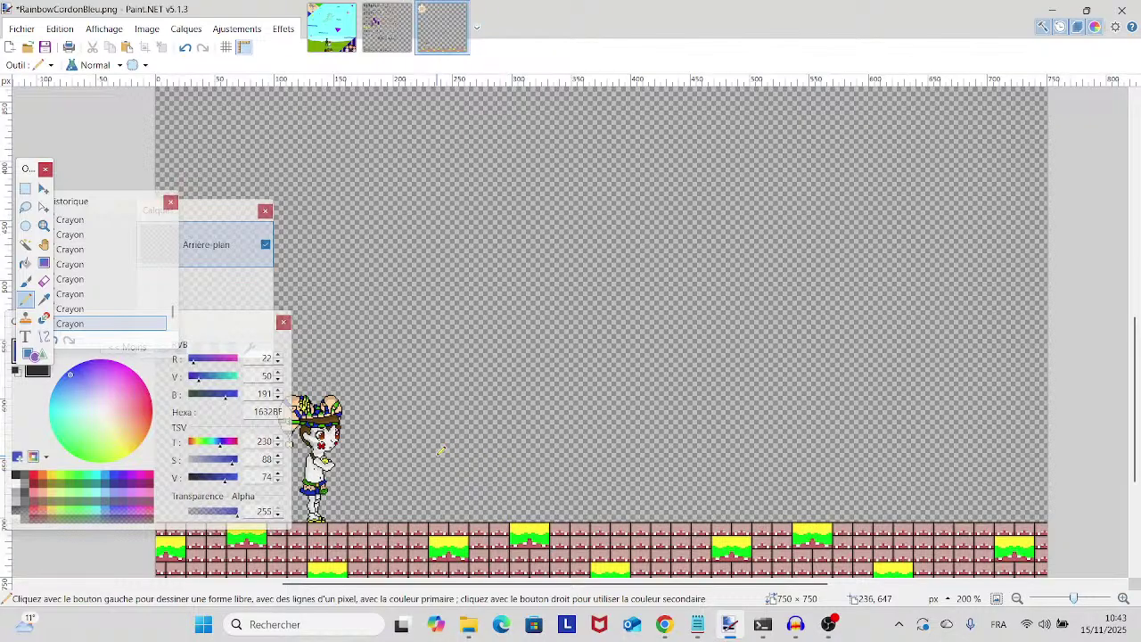
pyautogui.moveTo(438, 453); pyautogui.dragTo(563, 394)
pyautogui.scroll(10, 562, 395)
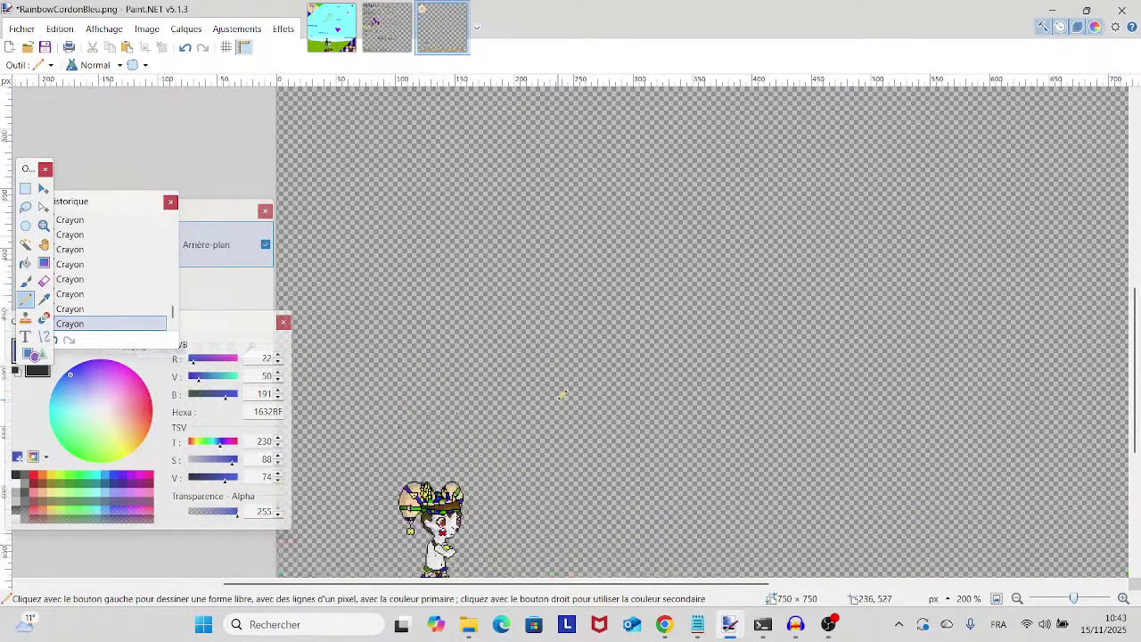
pyautogui.scroll(-11, 530, 289)
pyautogui.moveTo(525, 306); pyautogui.dragTo(675, 386)
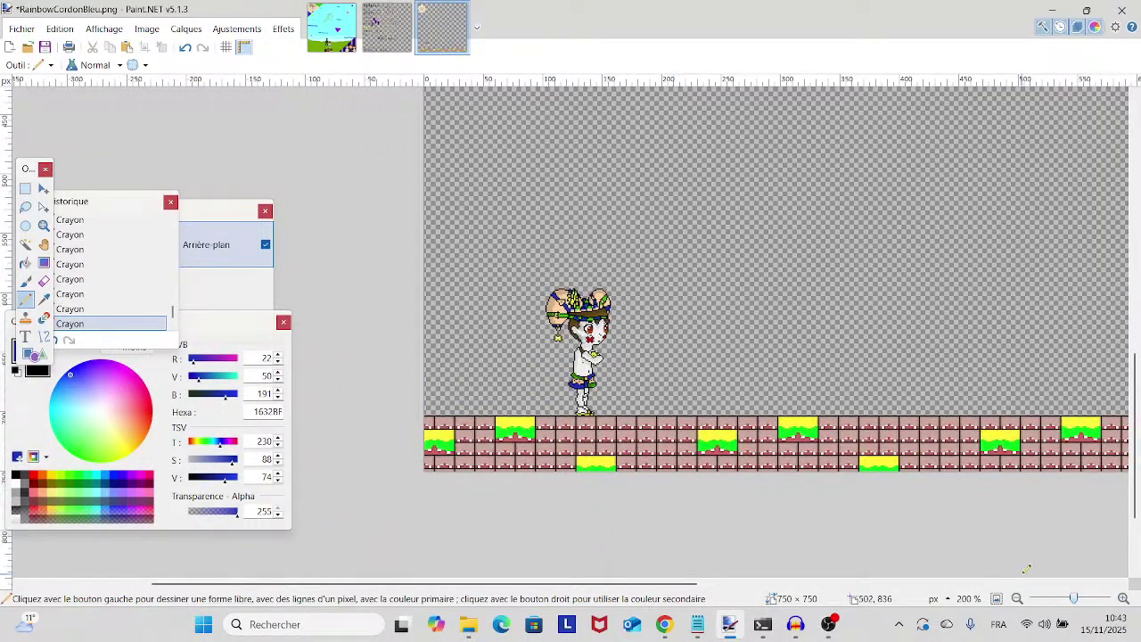
pyautogui.moveTo(1068, 600); pyautogui.dragTo(1083, 600)
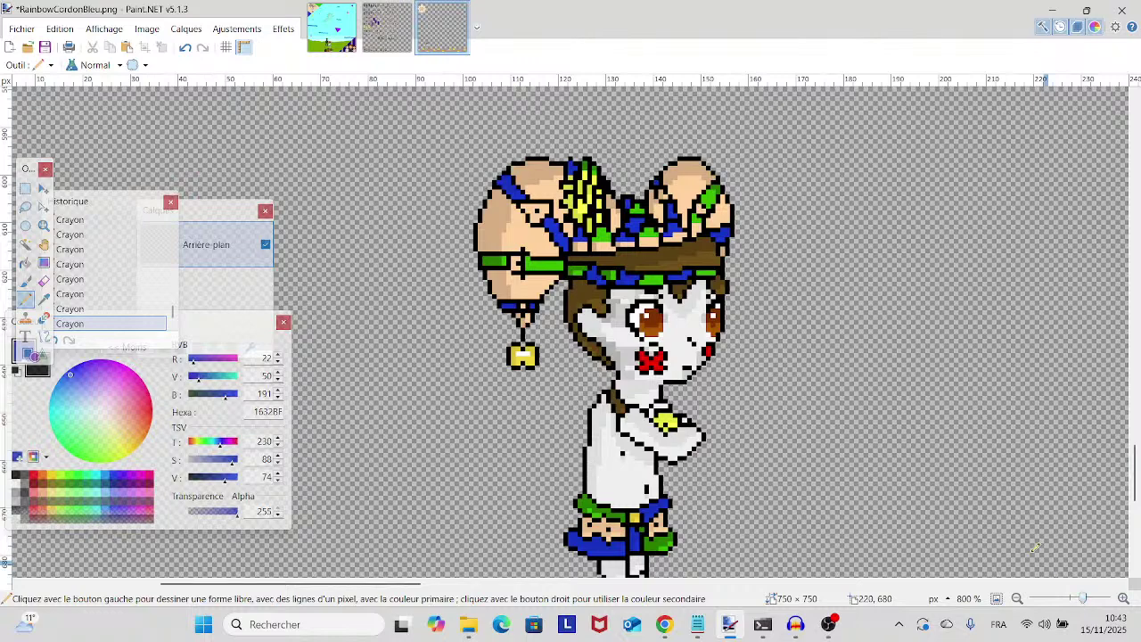
pyautogui.moveTo(842, 512); pyautogui.dragTo(866, 507)
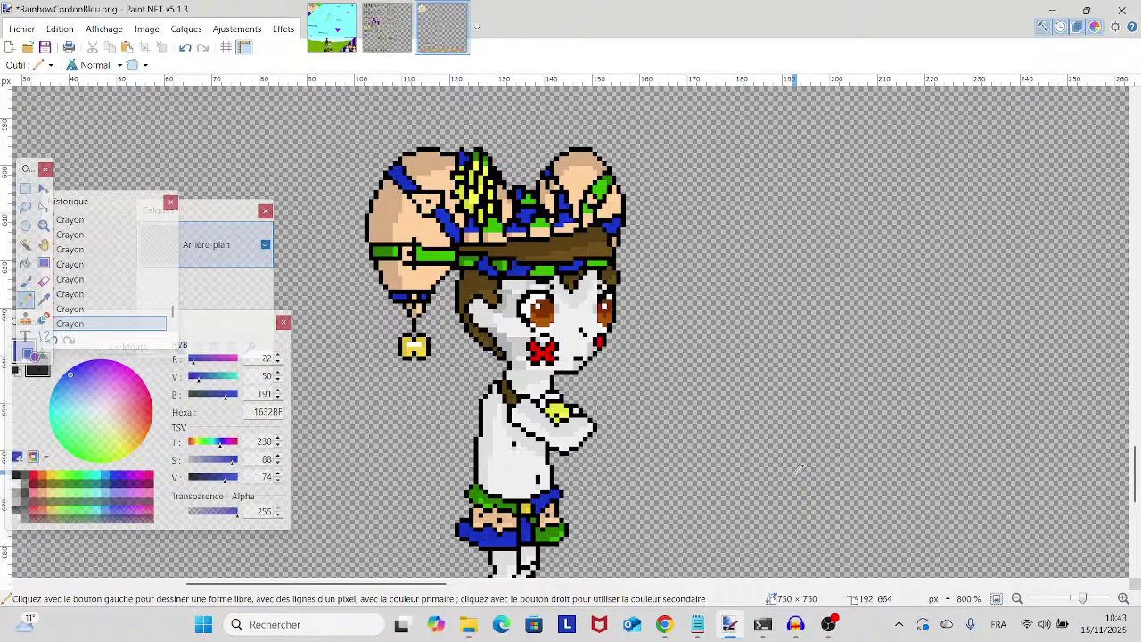
pyautogui.moveTo(799, 469); pyautogui.dragTo(842, 508)
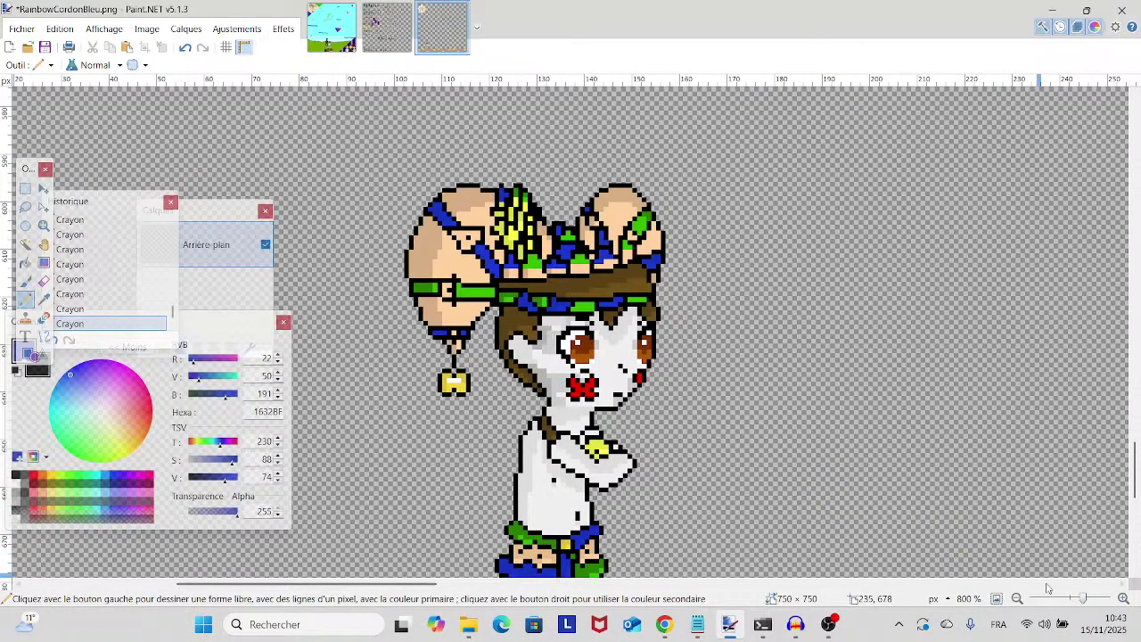
pyautogui.moveTo(1082, 597); pyautogui.dragTo(1092, 598)
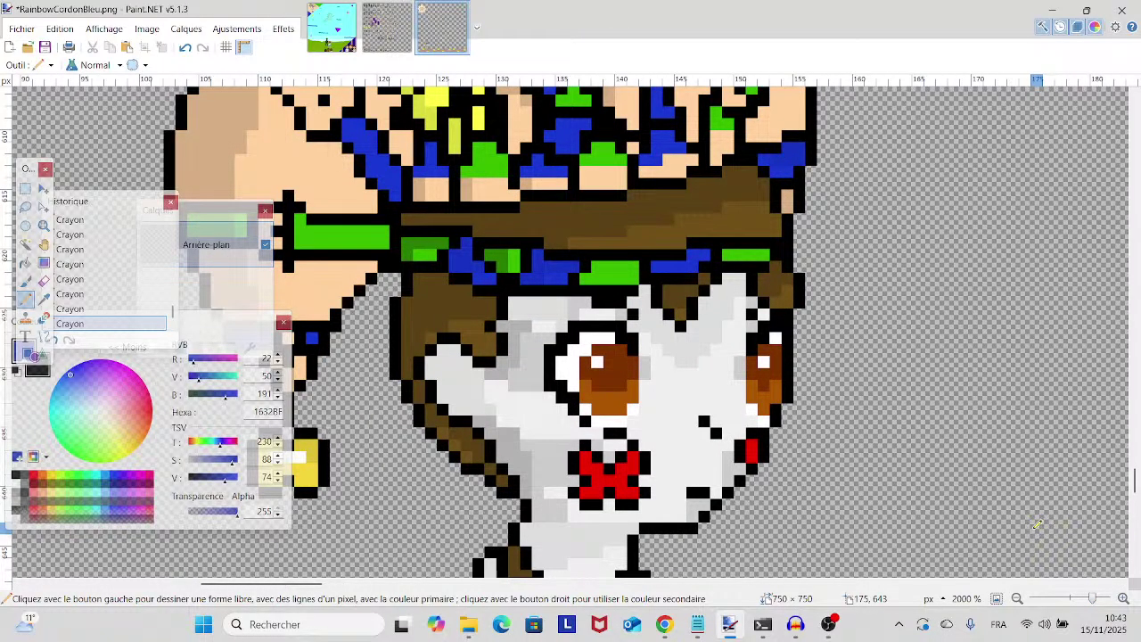
# - Sample light grey DDDDDD from the forehead shading between the eyes and reactivate the Pencil
pyautogui.scroll(-3, 980, 463)
pyautogui.scroll(1, 981, 463)
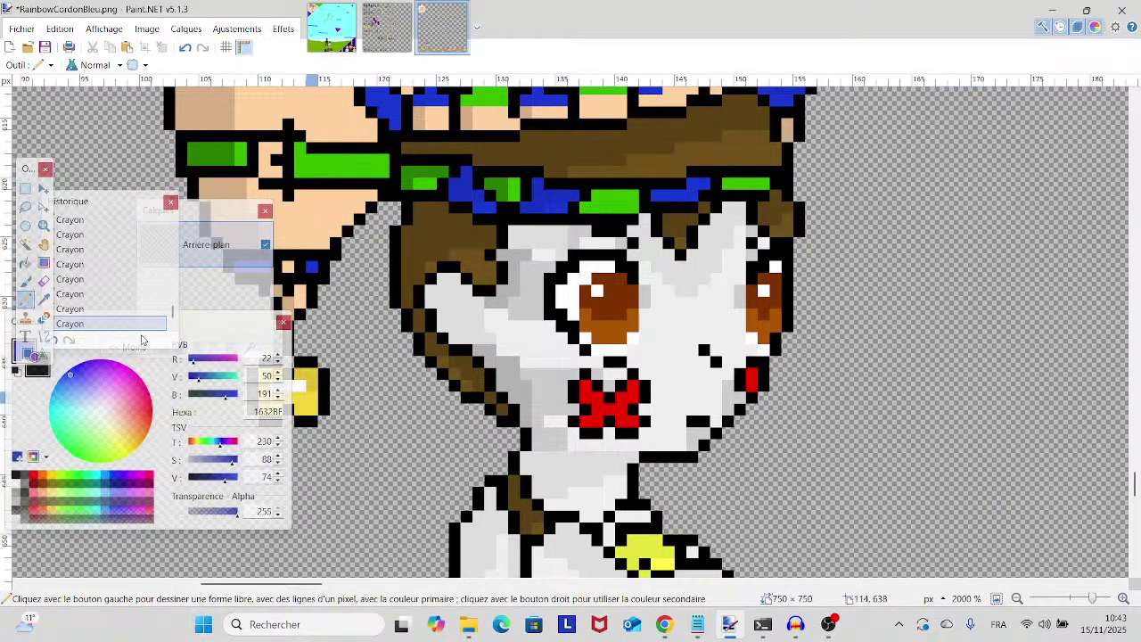
pyautogui.click(43, 299)
pyautogui.click(668, 265)
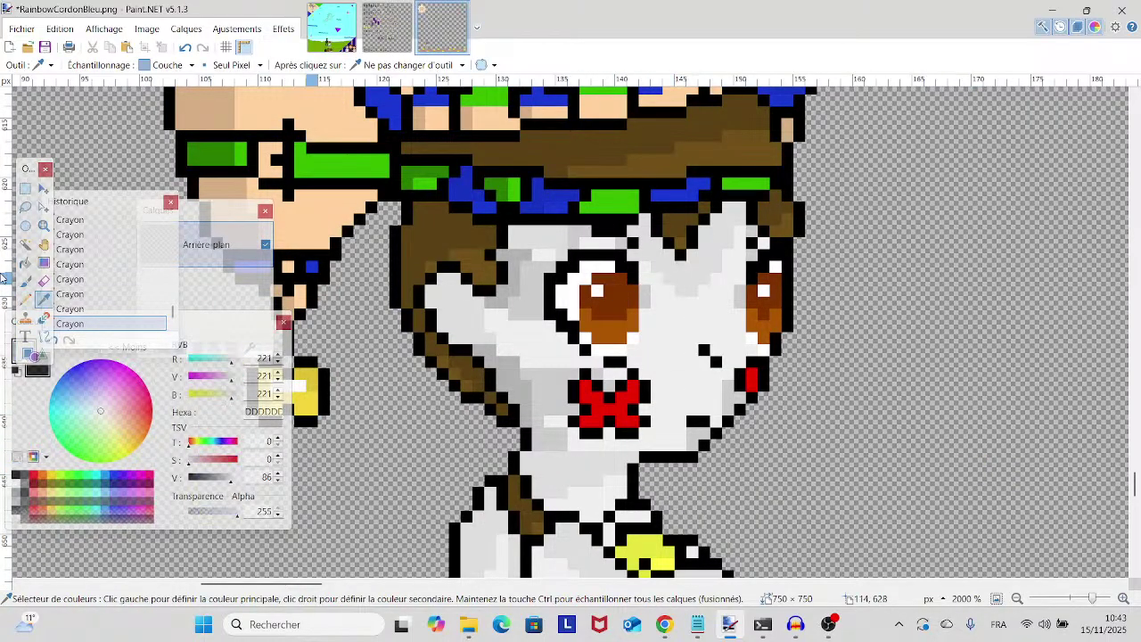
pyautogui.click(25, 298)
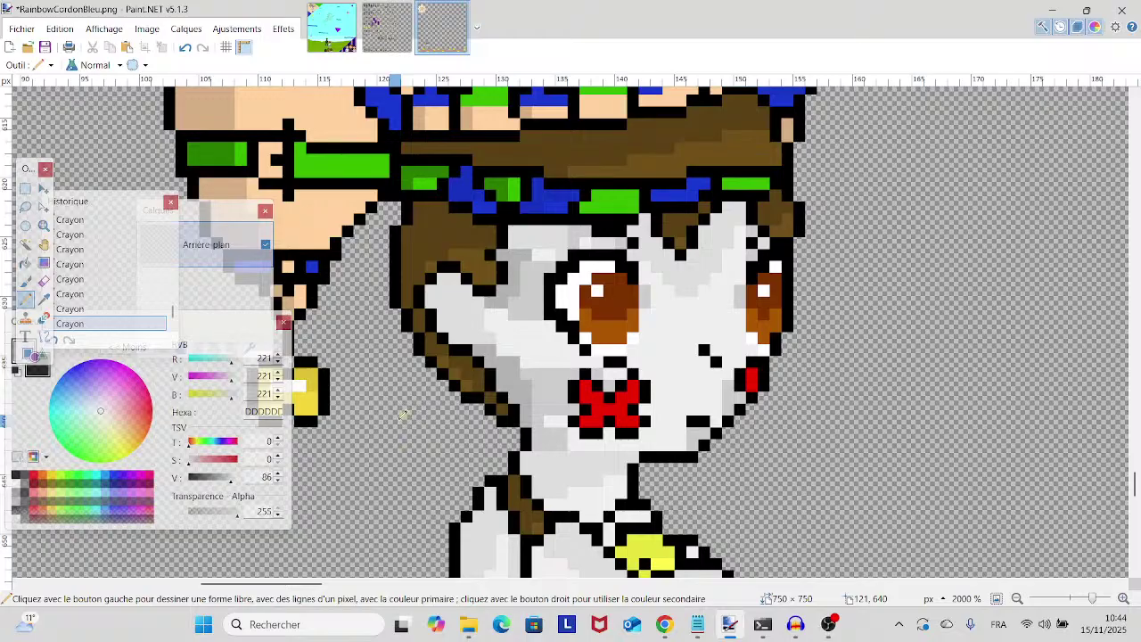
# - Examine the torso, arm and belt shading up close, then the whole sprite above the brick floor at 300% zoom
pyautogui.scroll(-10, 408, 411)
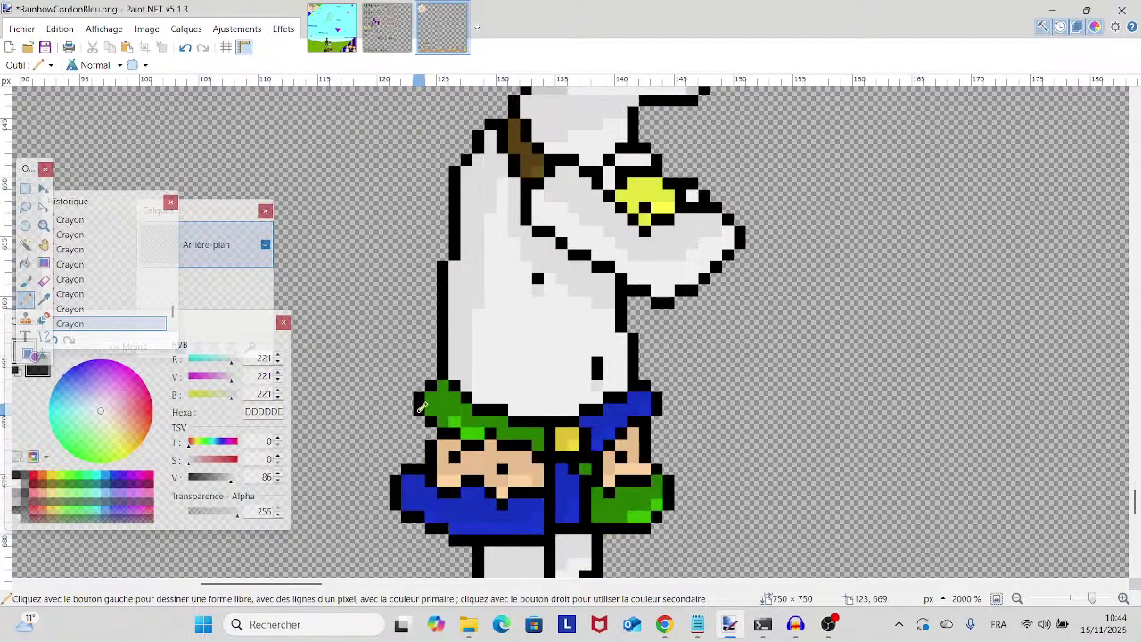
pyautogui.scroll(5, 420, 409)
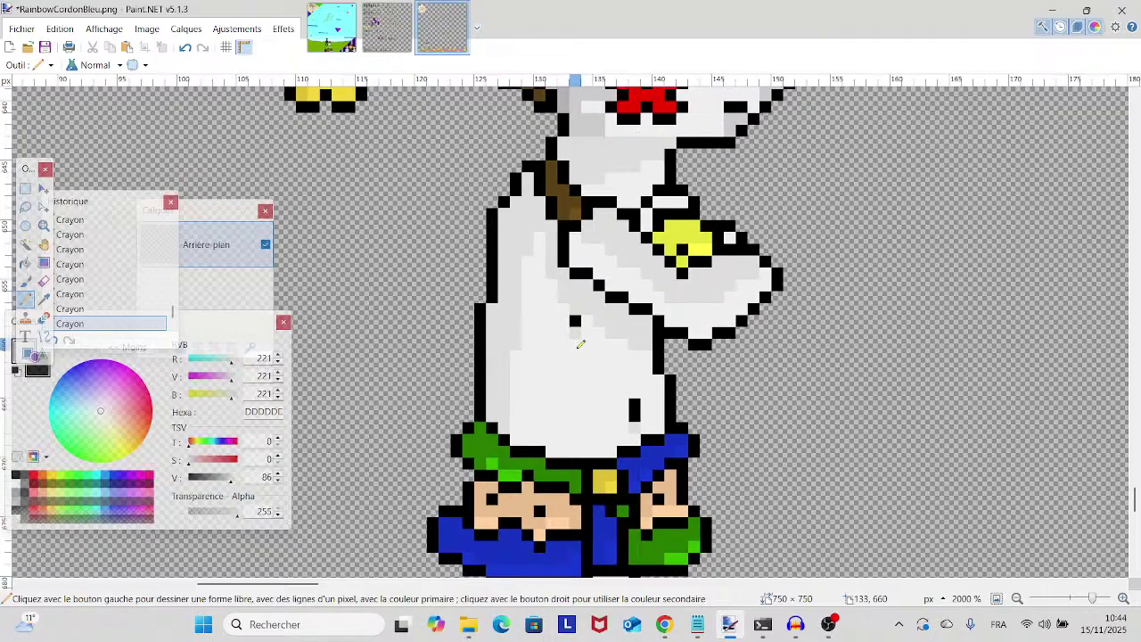
pyautogui.scroll(1, 576, 330)
pyautogui.scroll(-10, 749, 419)
pyautogui.scroll(3, 749, 419)
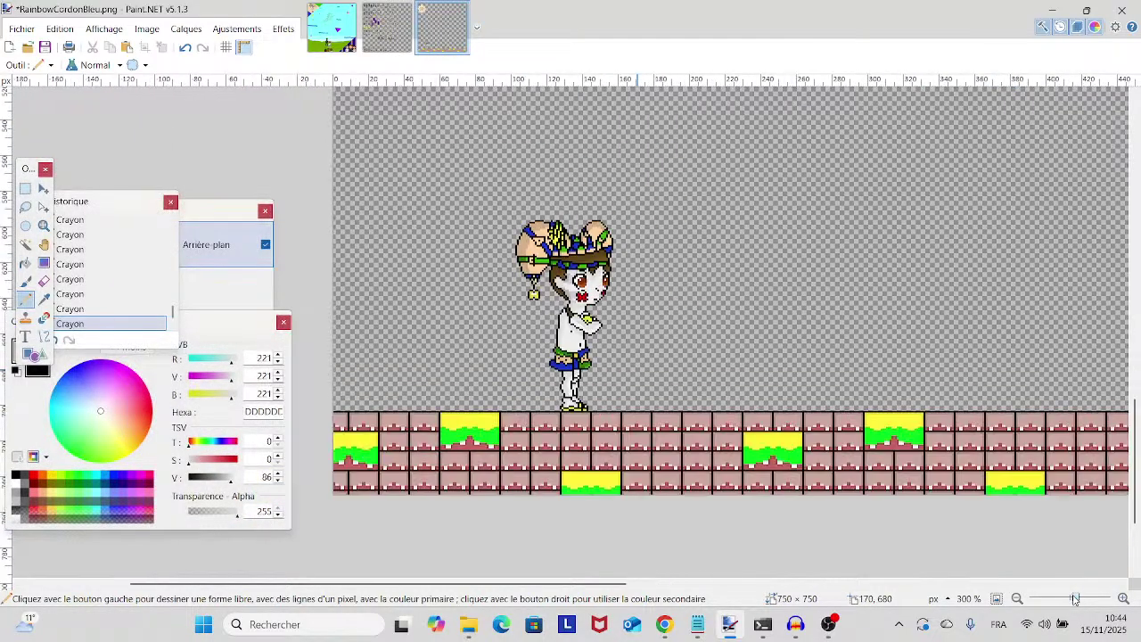
# - Examine the sprite and brick floor at 300% zoom, and the torso, face and hat shading at 1200%
pyautogui.moveTo(749, 419); pyautogui.dragTo(481, 424)
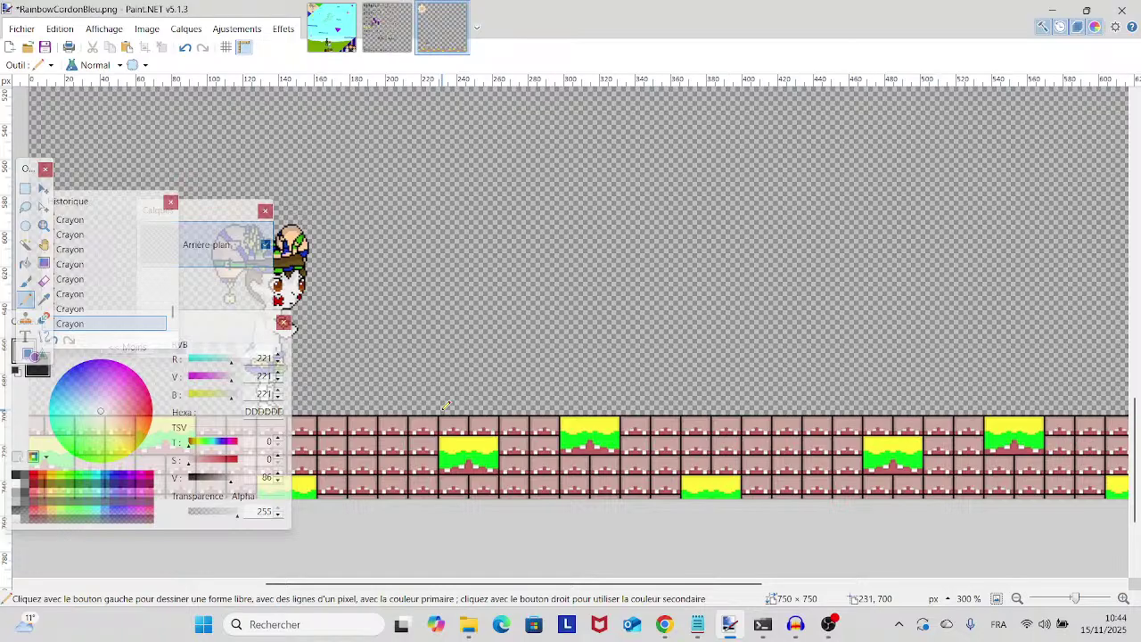
pyautogui.moveTo(446, 405); pyautogui.dragTo(604, 437)
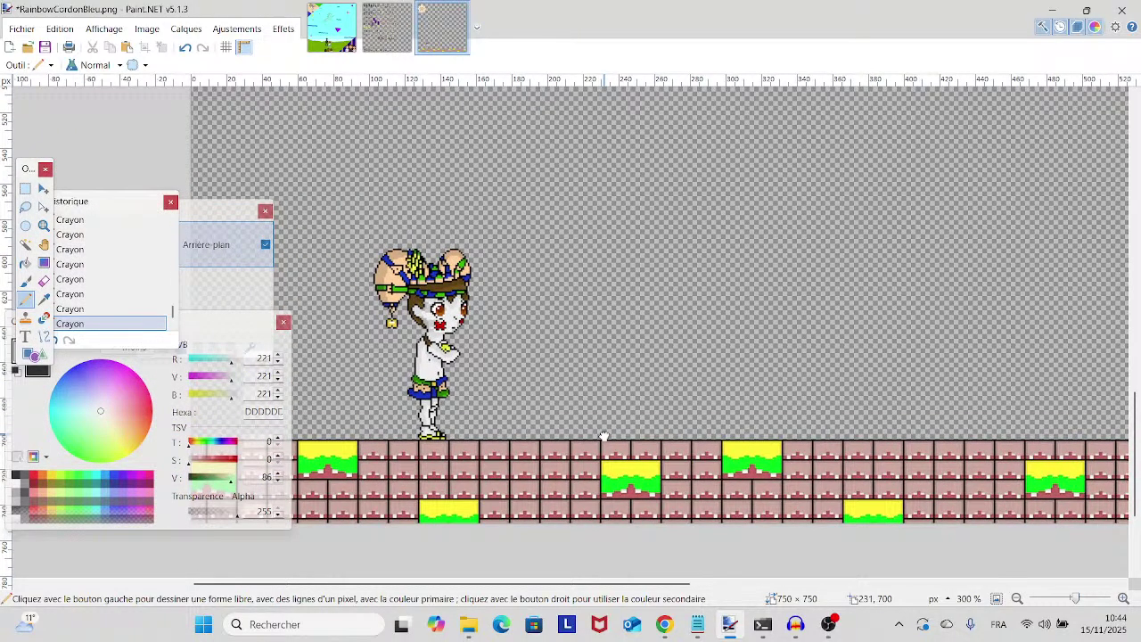
pyautogui.scroll(3, 615, 423)
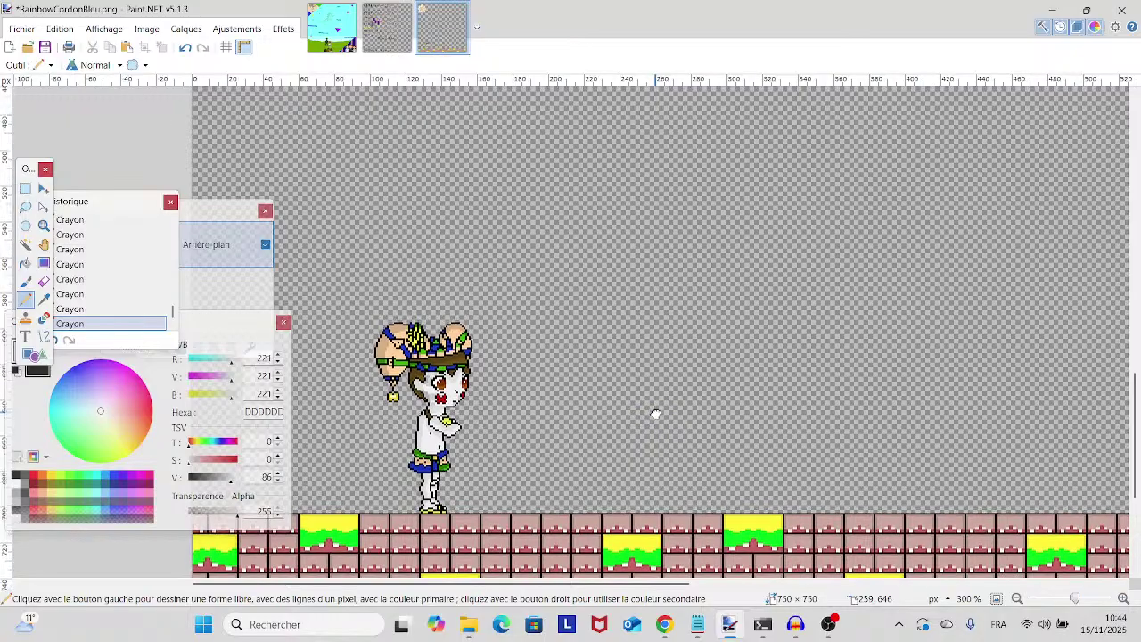
pyautogui.moveTo(655, 416)
pyautogui.mouseDown()
pyautogui.moveTo(481, 434)
pyautogui.moveTo(611, 398)
pyautogui.moveTo(764, 504)
pyautogui.moveTo(777, 482)
pyautogui.mouseUp()
pyautogui.scroll(-8, 611, 395)
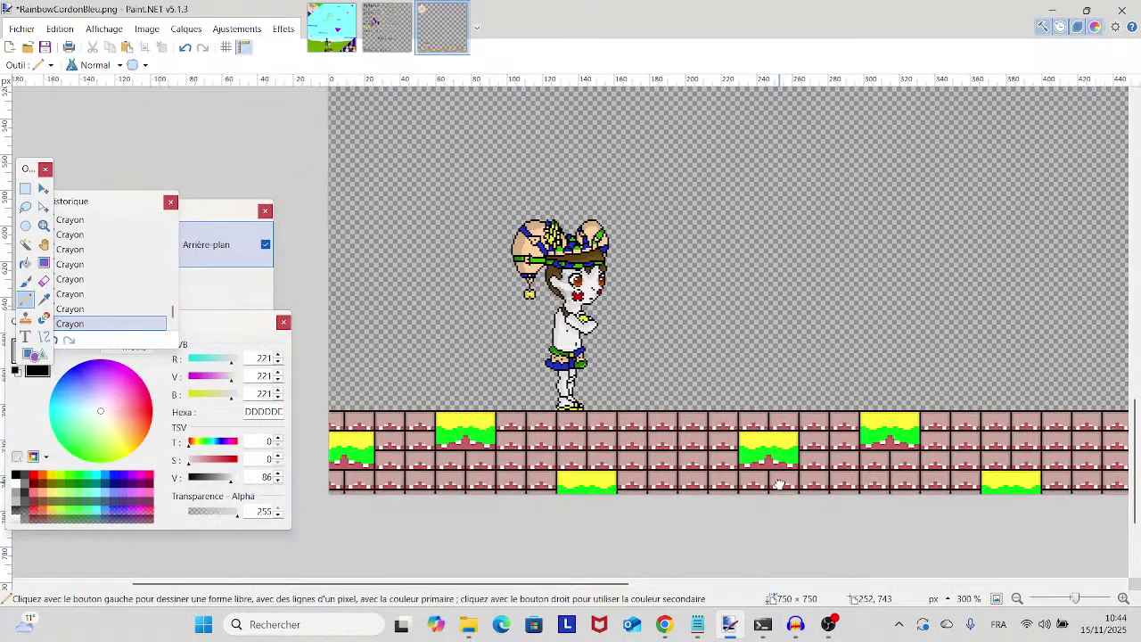
pyautogui.click(1076, 602)
pyautogui.moveTo(1077, 605); pyautogui.dragTo(1086, 602)
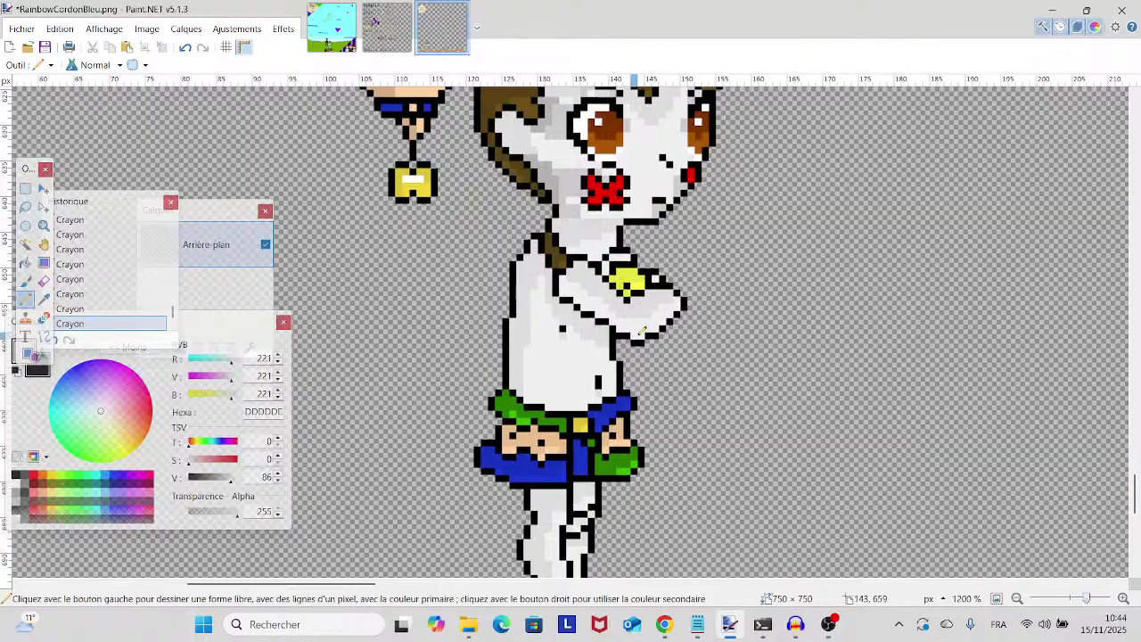
pyautogui.scroll(3, 640, 332)
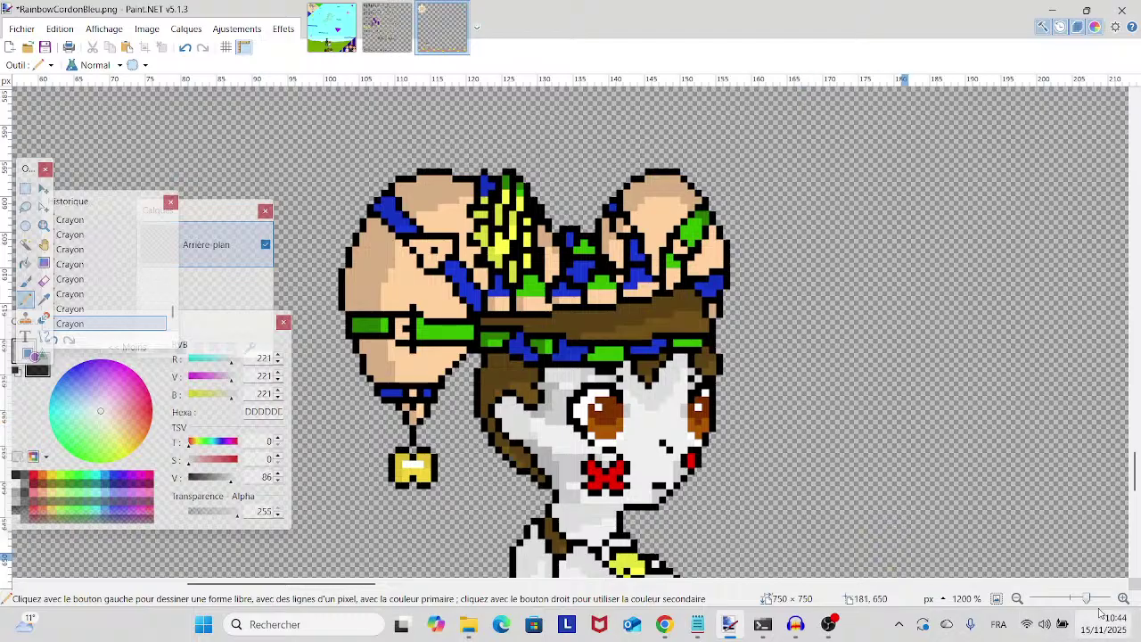
# - Review the full canvas with the sprite on the brick floor at 150% zoom and switch to OBS
pyautogui.moveTo(1086, 599); pyautogui.dragTo(1073, 601)
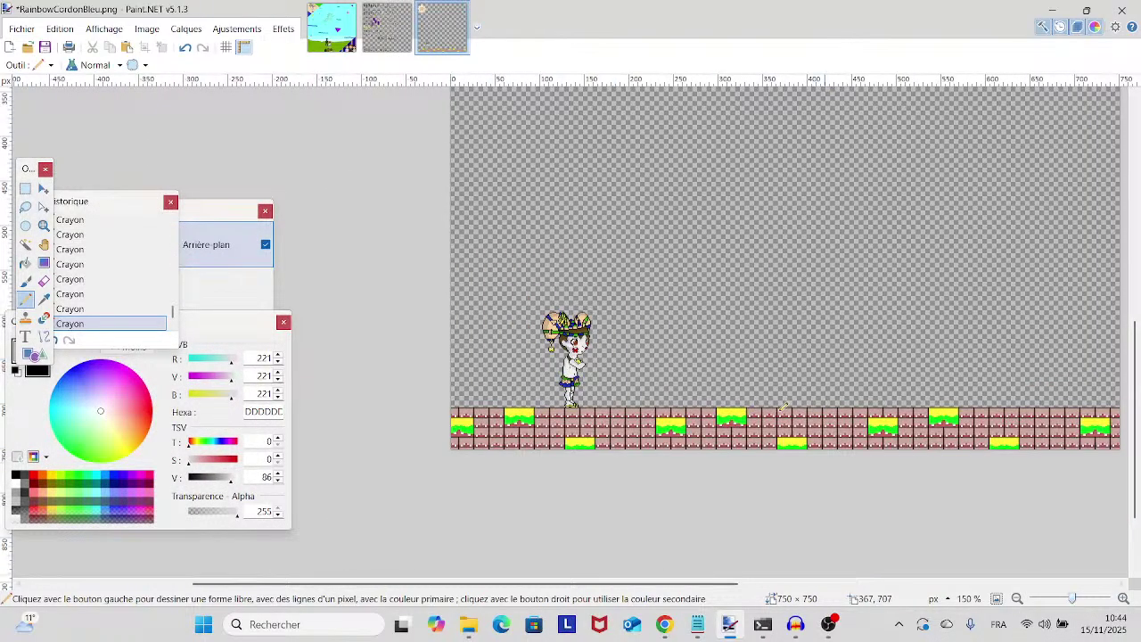
pyautogui.moveTo(721, 366); pyautogui.dragTo(580, 453)
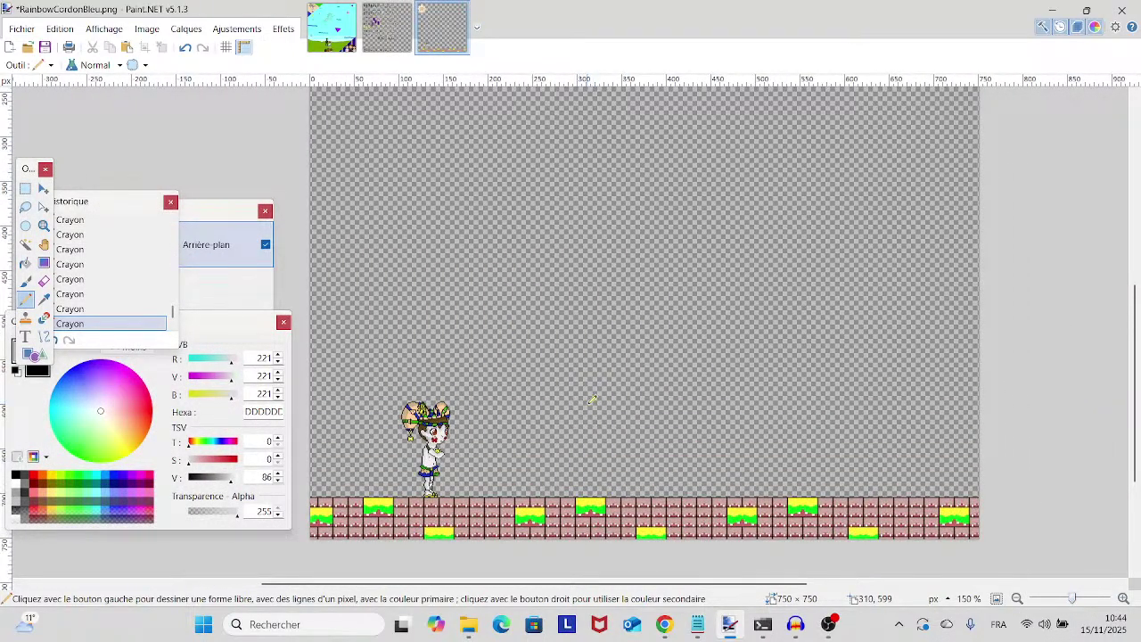
pyautogui.moveTo(599, 396)
pyautogui.mouseDown()
pyautogui.moveTo(555, 490)
pyautogui.moveTo(551, 532)
pyautogui.mouseUp()
pyautogui.scroll(6, 551, 531)
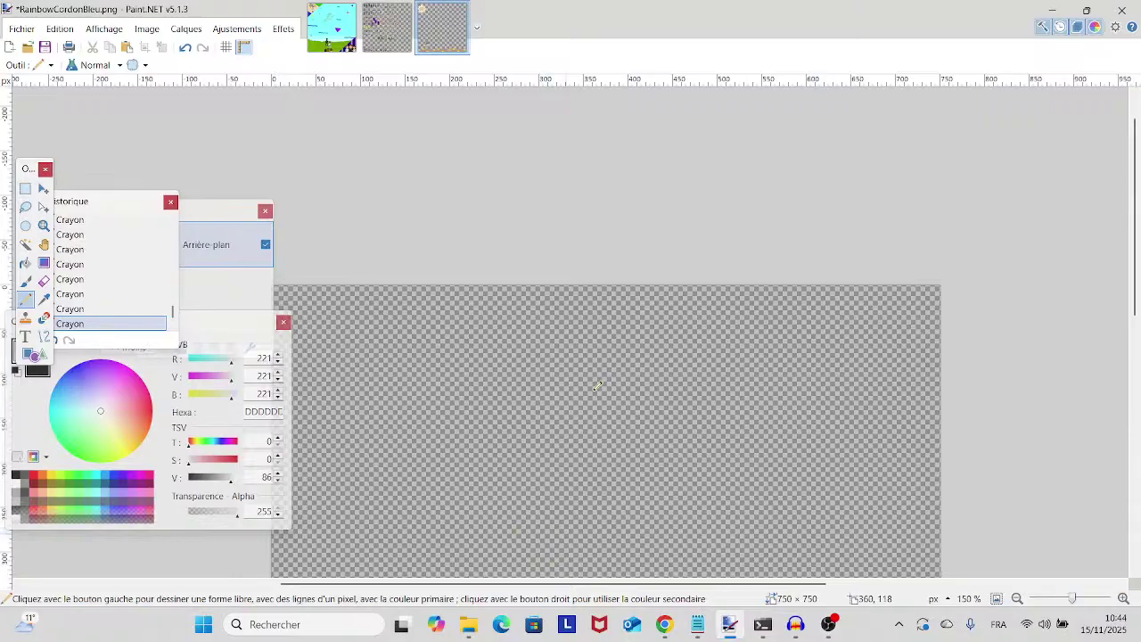
pyautogui.scroll(-8, 551, 532)
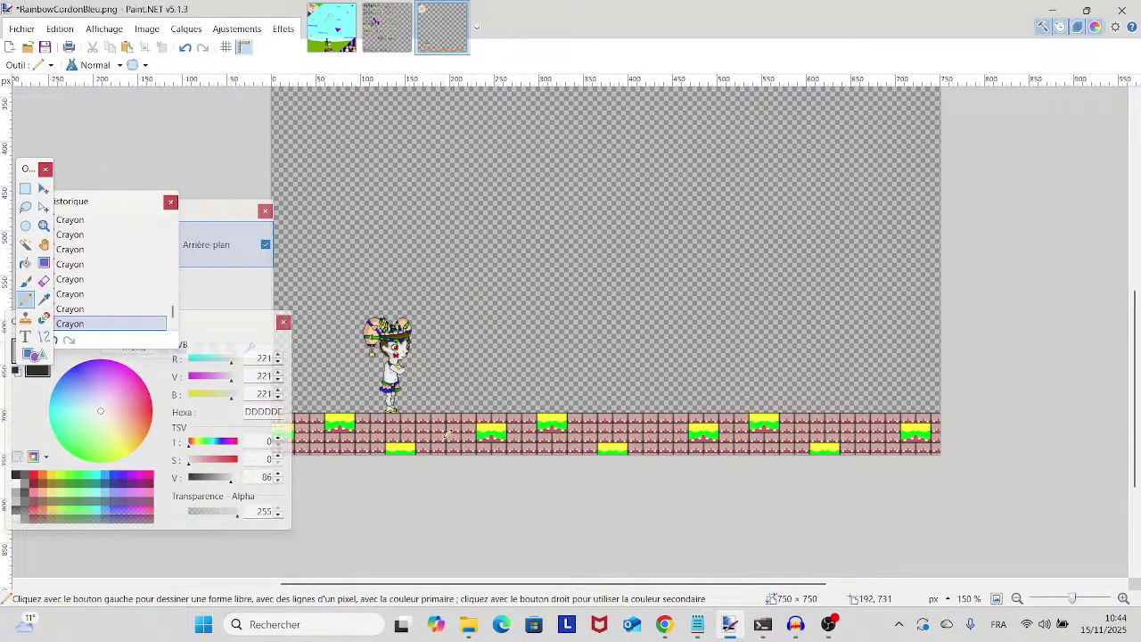
pyautogui.scroll(3, 448, 434)
pyautogui.scroll(-3, 447, 434)
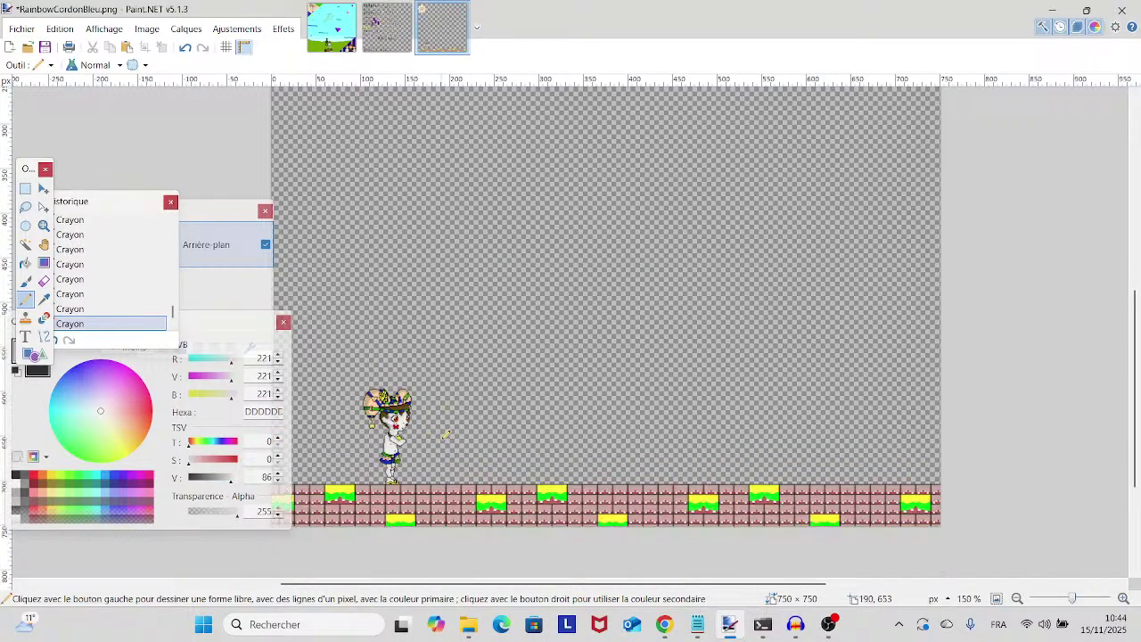
pyautogui.scroll(2, 446, 434)
pyautogui.click(831, 624)
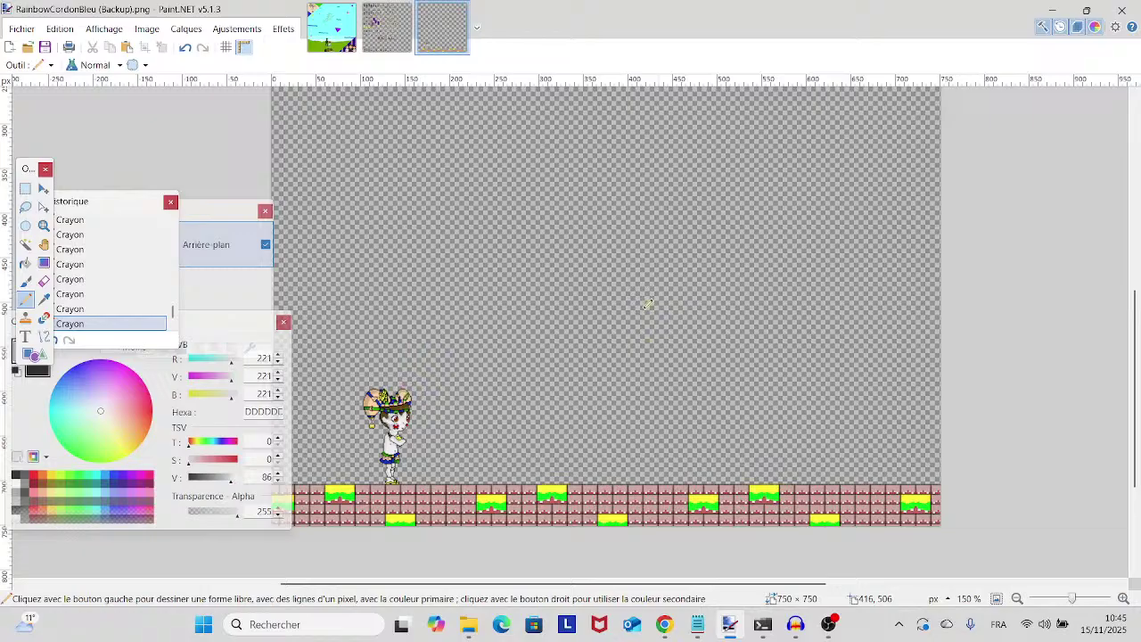
# - Try a light grey DDDDDD Paint Bucket fill on the transparent background, undo it, and fill the background with black 000000
pyautogui.moveTo(648, 304); pyautogui.dragTo(668, 340)
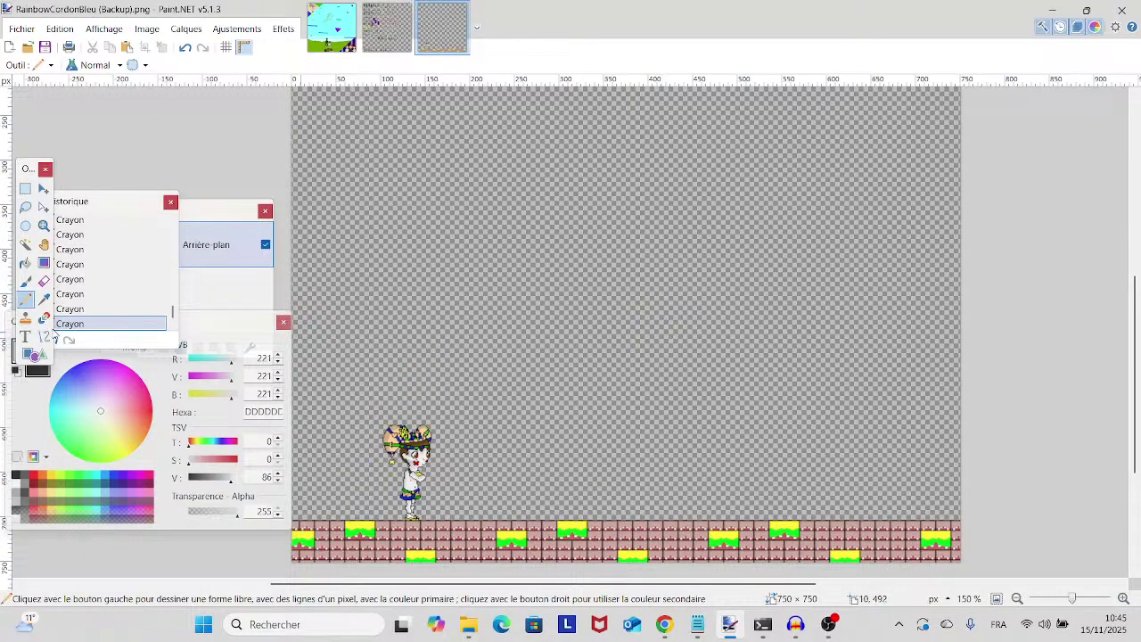
pyautogui.click(25, 262)
pyautogui.click(514, 272)
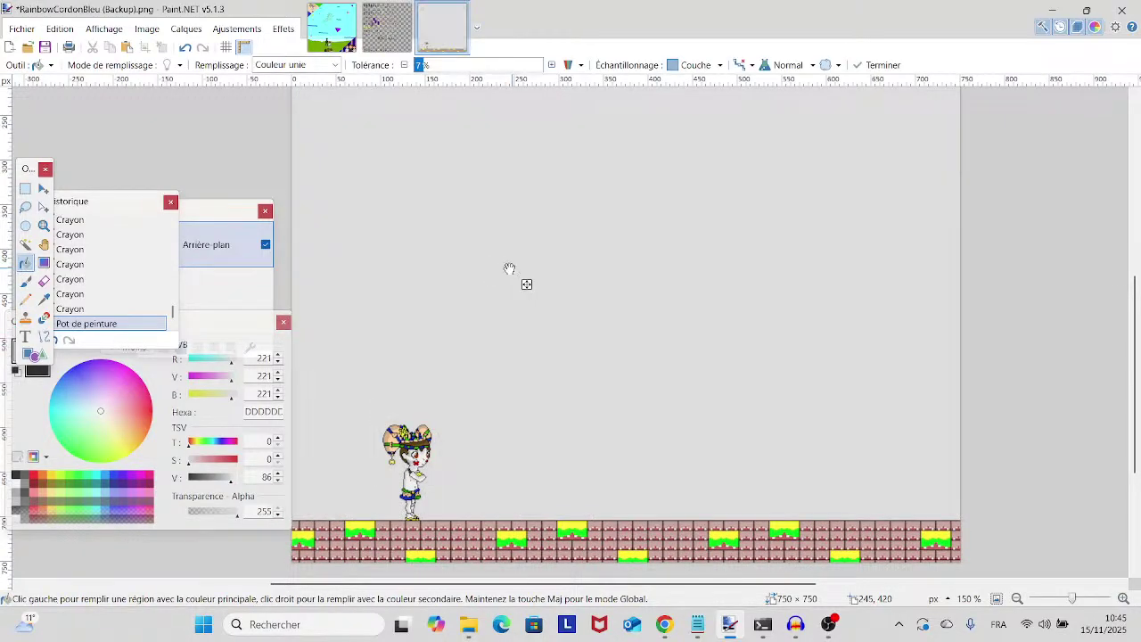
pyautogui.hotkey('ctrl', 'z')
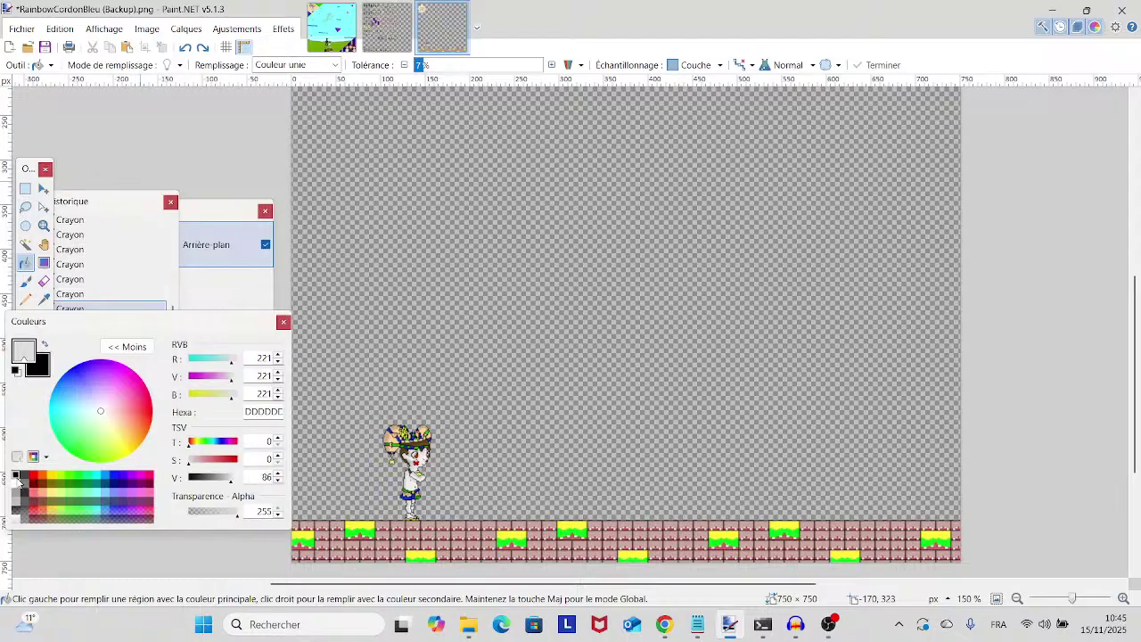
pyautogui.click(16, 475)
pyautogui.click(432, 310)
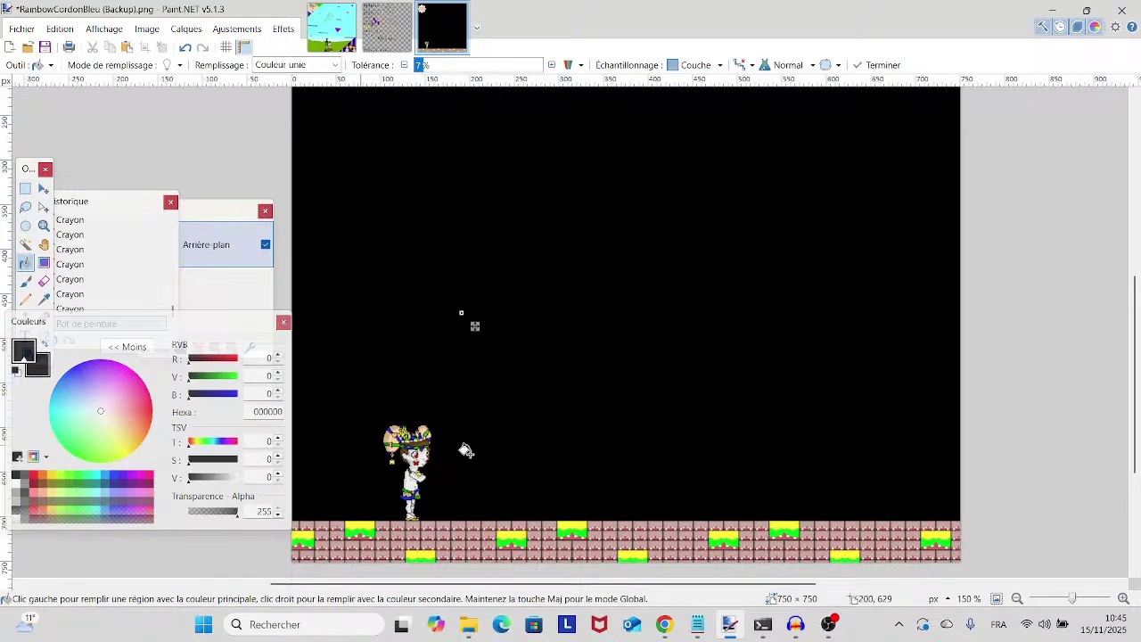
# - Check the sprite against the black background and finish the fill by reactivating the Pencil
pyautogui.scroll(1, 455, 410)
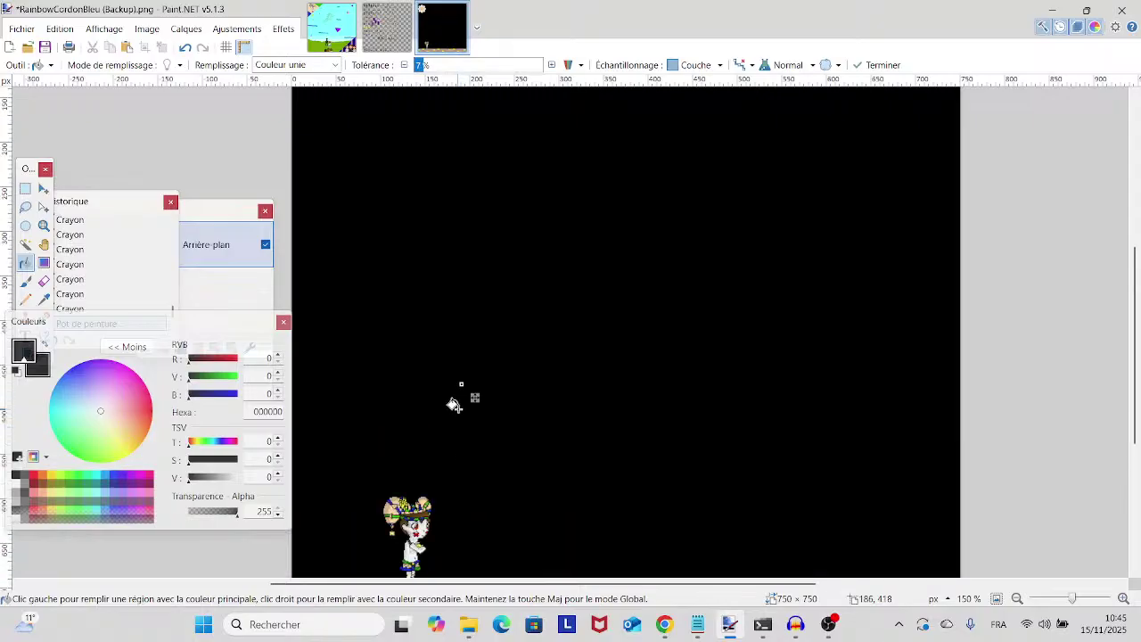
pyautogui.scroll(-2, 458, 395)
pyautogui.scroll(10, 446, 387)
pyautogui.scroll(-5, 455, 374)
pyautogui.scroll(-4, 377, 309)
pyautogui.scroll(1, 451, 280)
pyautogui.scroll(2, 459, 276)
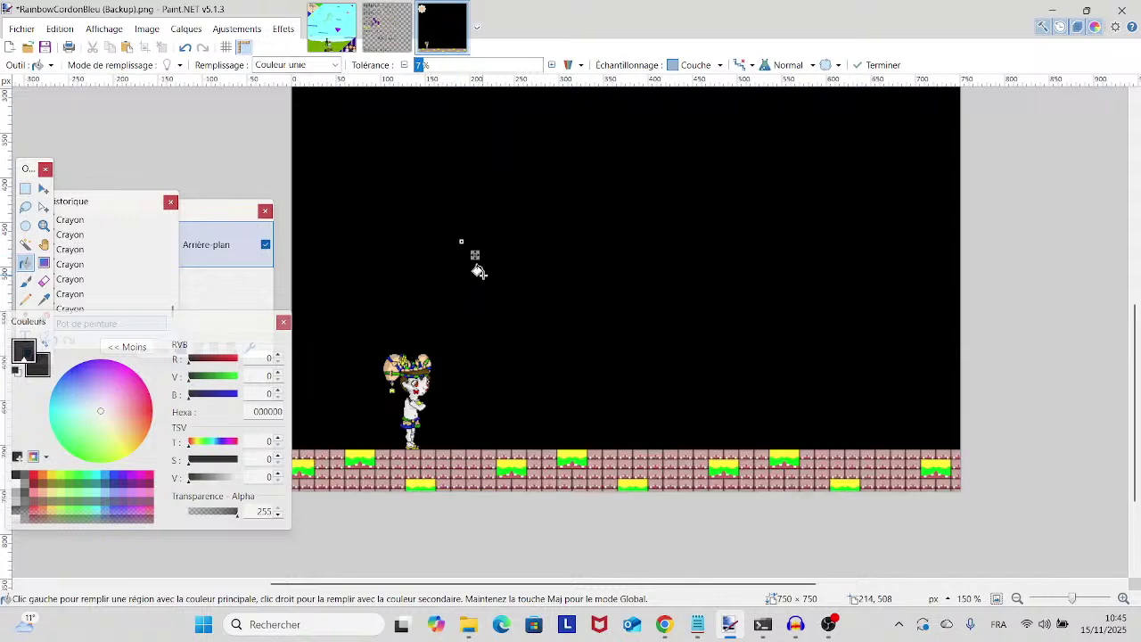
pyautogui.click(475, 327)
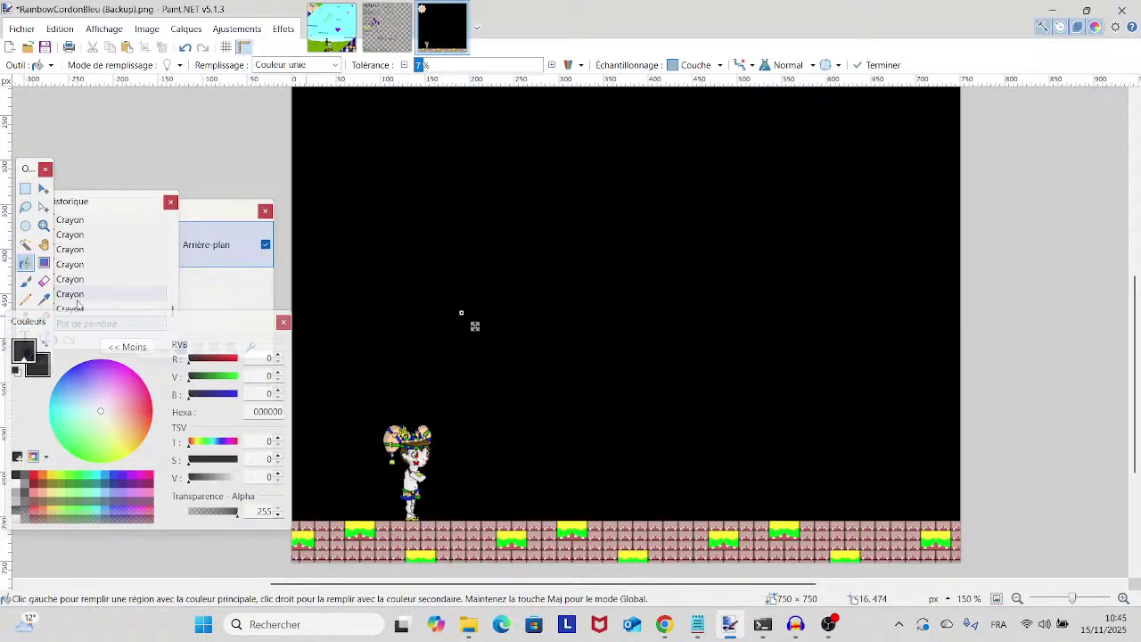
pyautogui.click(28, 298)
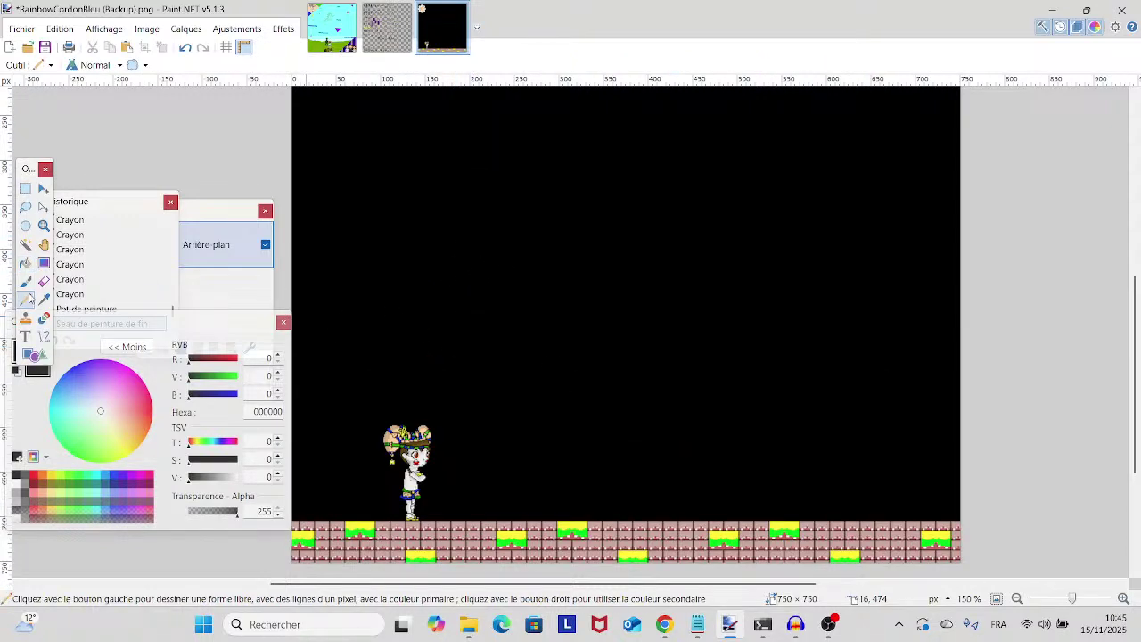
# - Examine the sprite's outline and the full brick floor against the black background at 150% zoom
pyautogui.scroll(-2, 410, 343)
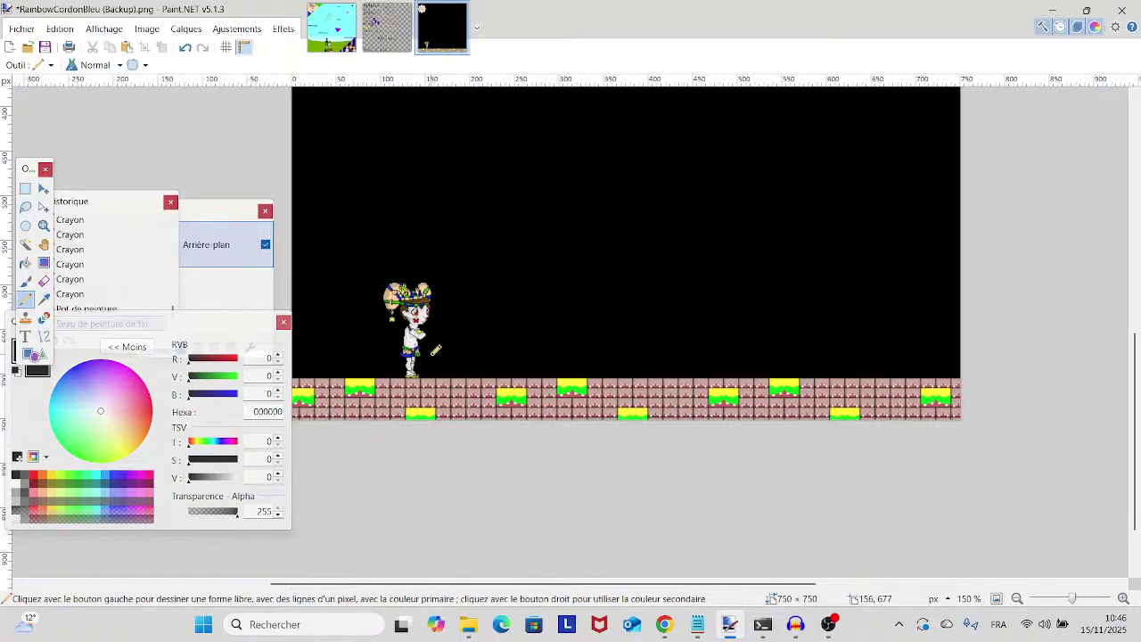
pyautogui.moveTo(433, 346); pyautogui.dragTo(442, 398)
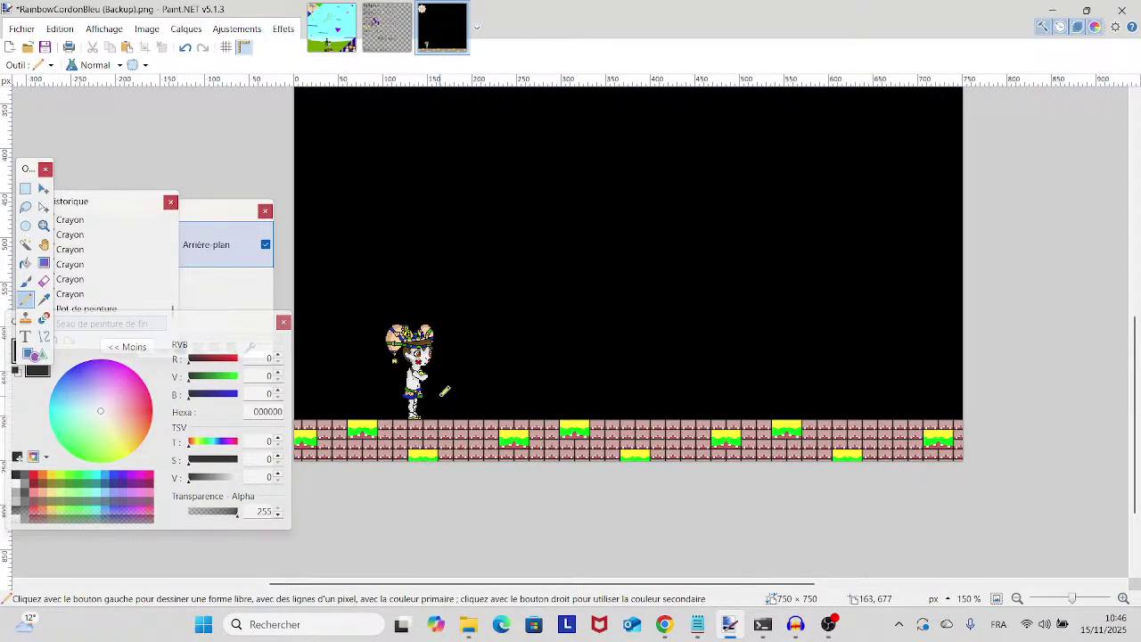
pyautogui.moveTo(439, 394)
pyautogui.mouseDown()
pyautogui.moveTo(443, 429)
pyautogui.moveTo(426, 425)
pyautogui.moveTo(405, 451)
pyautogui.moveTo(319, 400)
pyautogui.moveTo(196, 407)
pyautogui.moveTo(419, 486)
pyautogui.moveTo(618, 437)
pyautogui.moveTo(607, 418)
pyautogui.mouseUp()
pyautogui.hscroll(6, 416, 398)
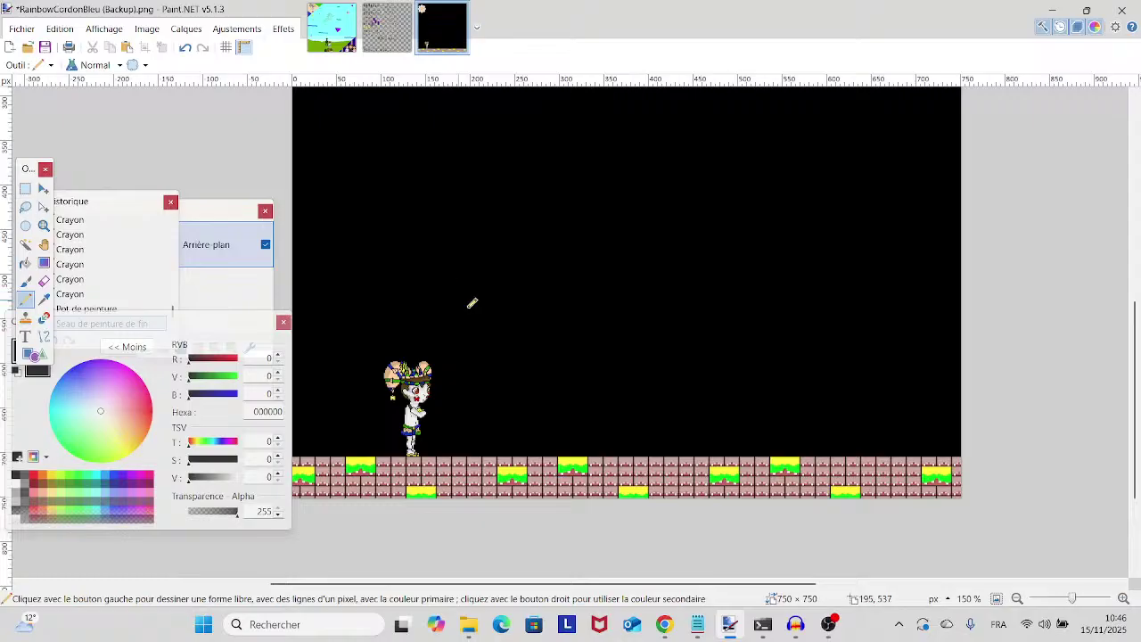
pyautogui.scroll(3, 541, 414)
pyautogui.scroll(-3, 541, 414)
pyautogui.scroll(2, 541, 413)
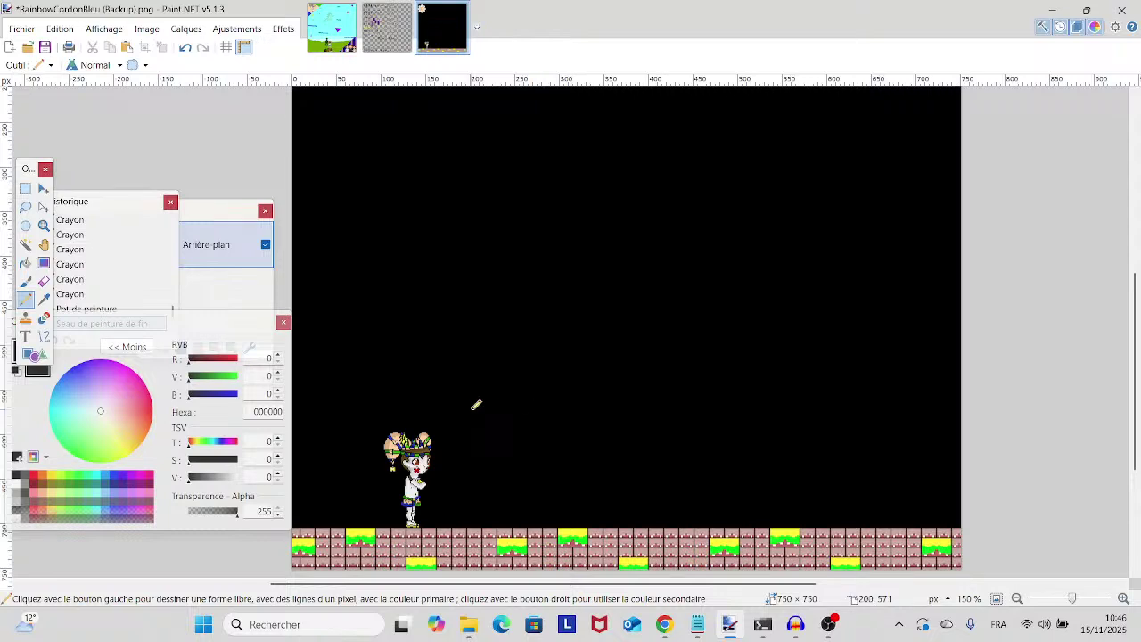
pyautogui.scroll(-3, 476, 406)
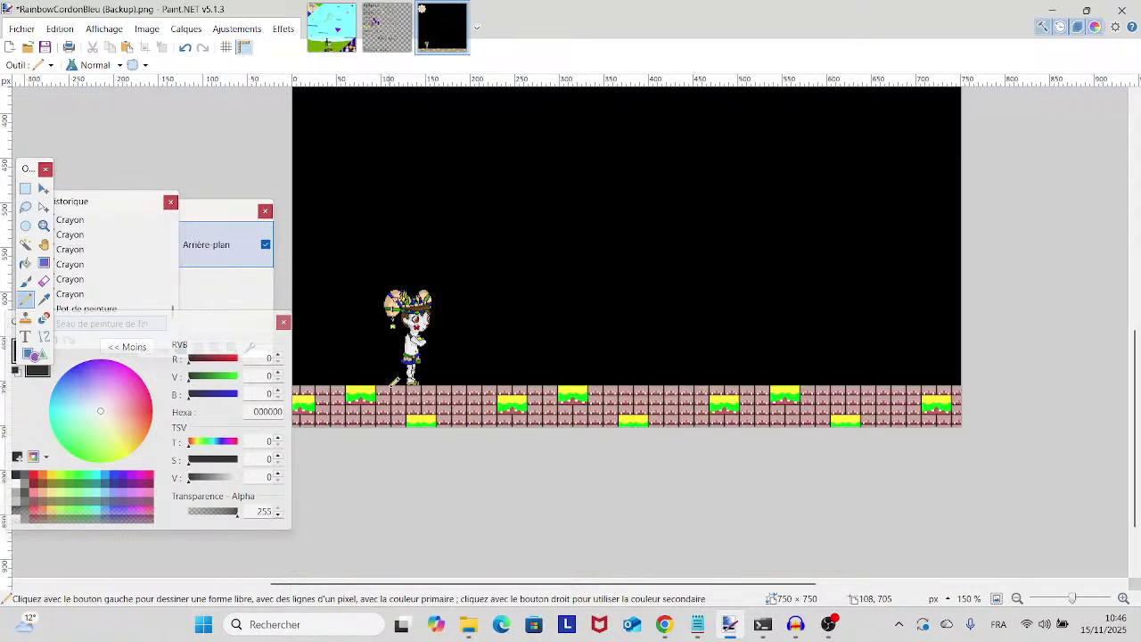
pyautogui.scroll(1, 405, 392)
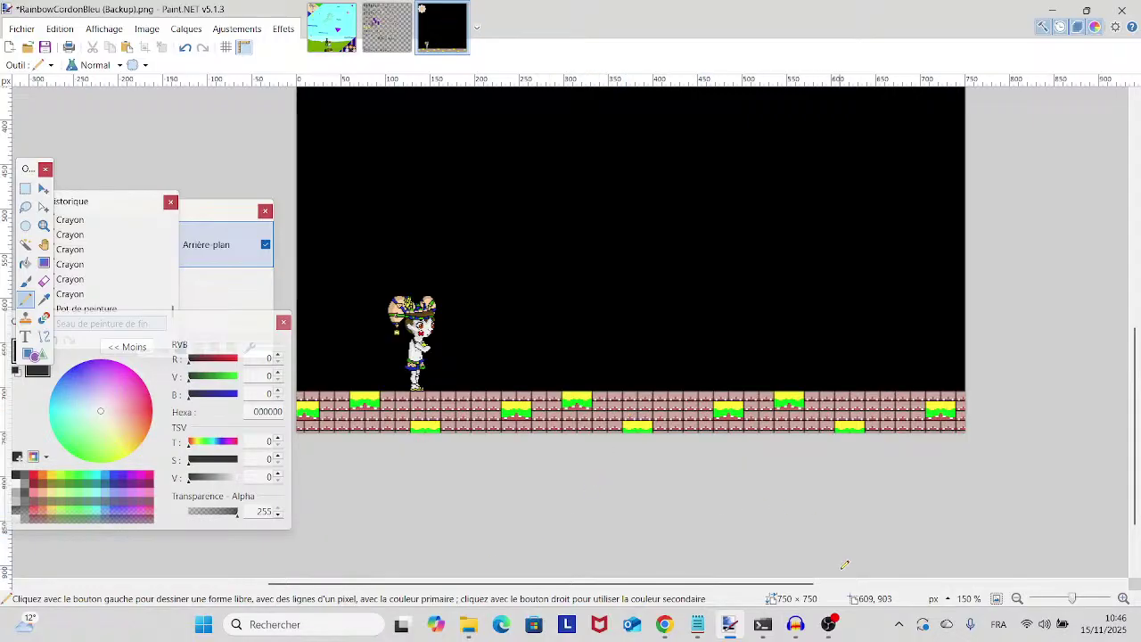
# - Switch to OBS and hide the screen capture source in the Digital Art scene
pyautogui.click(830, 624)
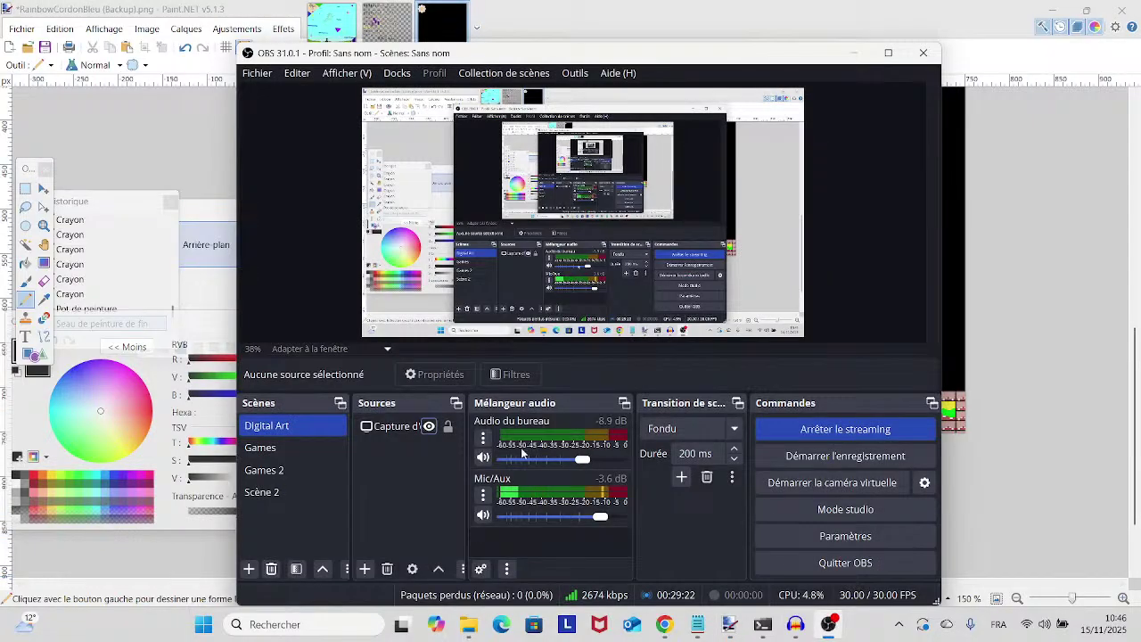
pyautogui.click(429, 427)
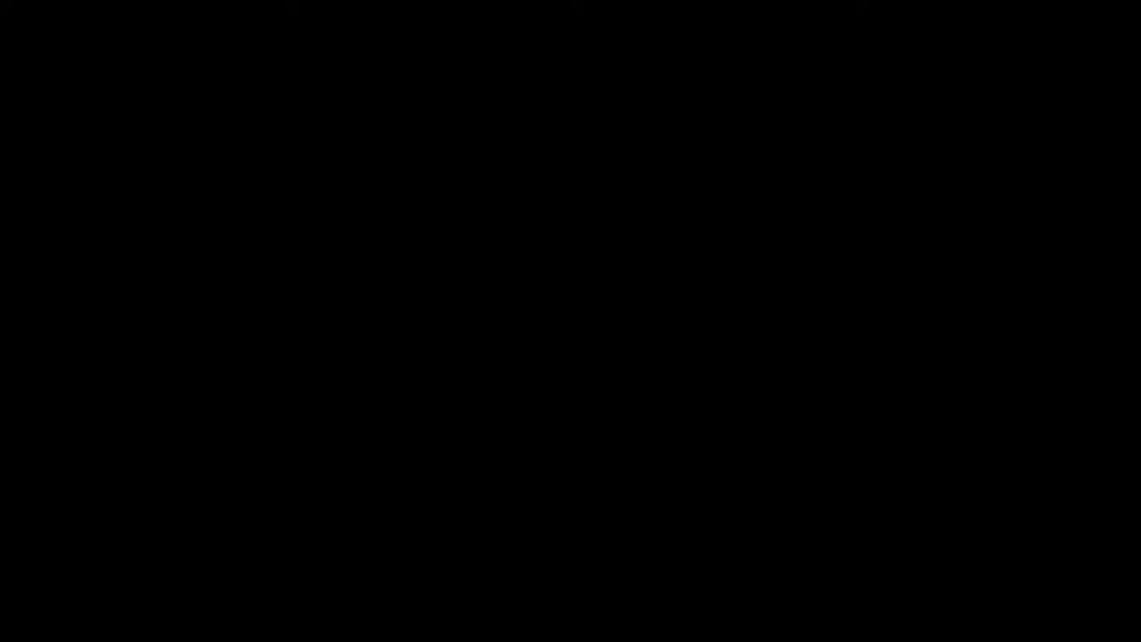
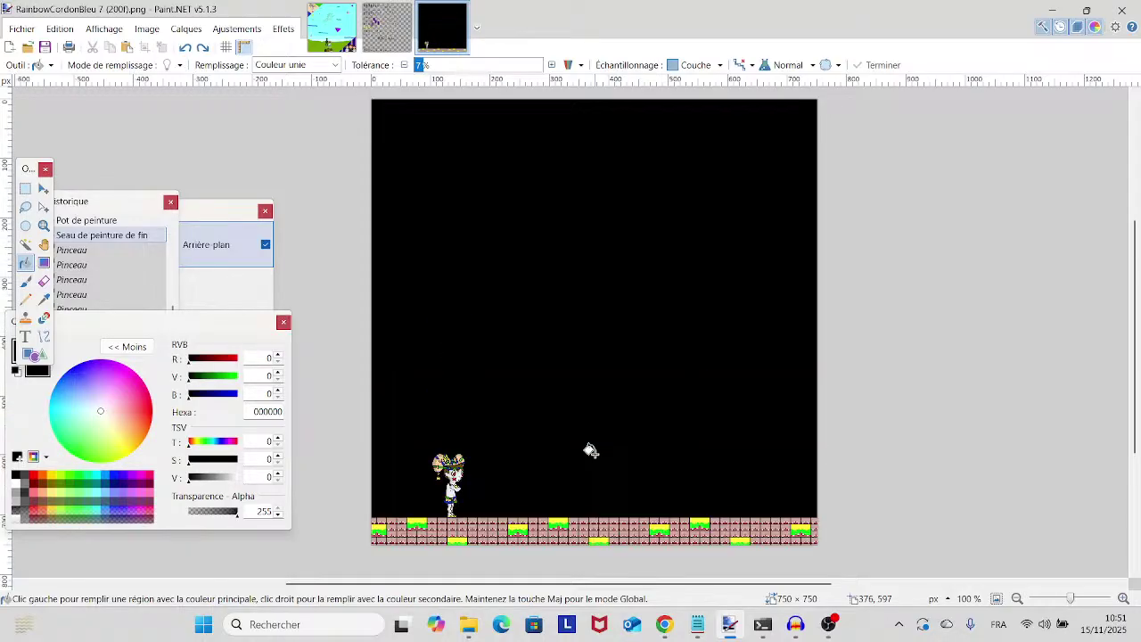
# - Review the whole RainbowCordonBleu 7 (200f) frame at 100% zoom, and the sprite on its floor at 300%
pyautogui.moveTo(591, 450); pyautogui.dragTo(616, 471)
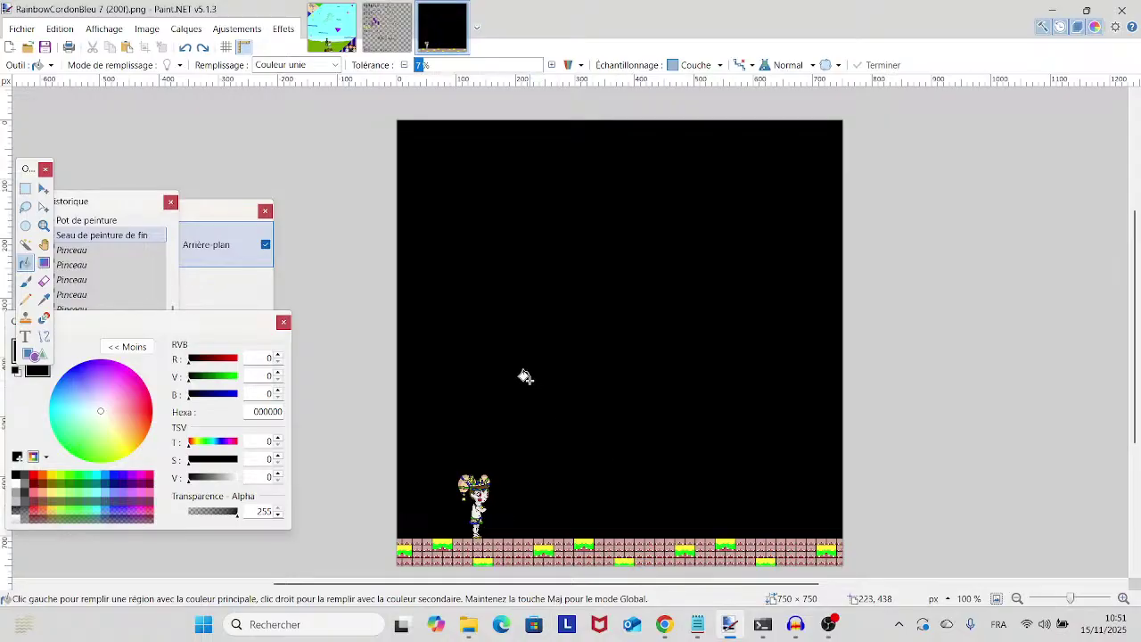
pyautogui.moveTo(561, 470)
pyautogui.mouseDown()
pyautogui.moveTo(547, 425)
pyautogui.moveTo(599, 473)
pyautogui.mouseUp()
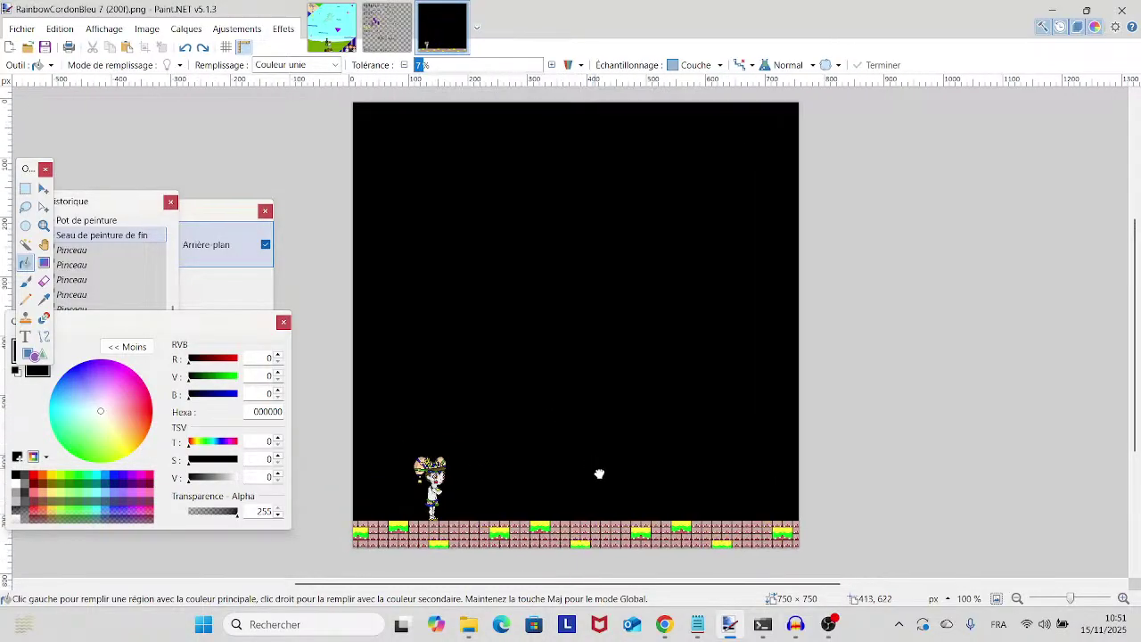
pyautogui.moveTo(583, 435); pyautogui.dragTo(625, 456)
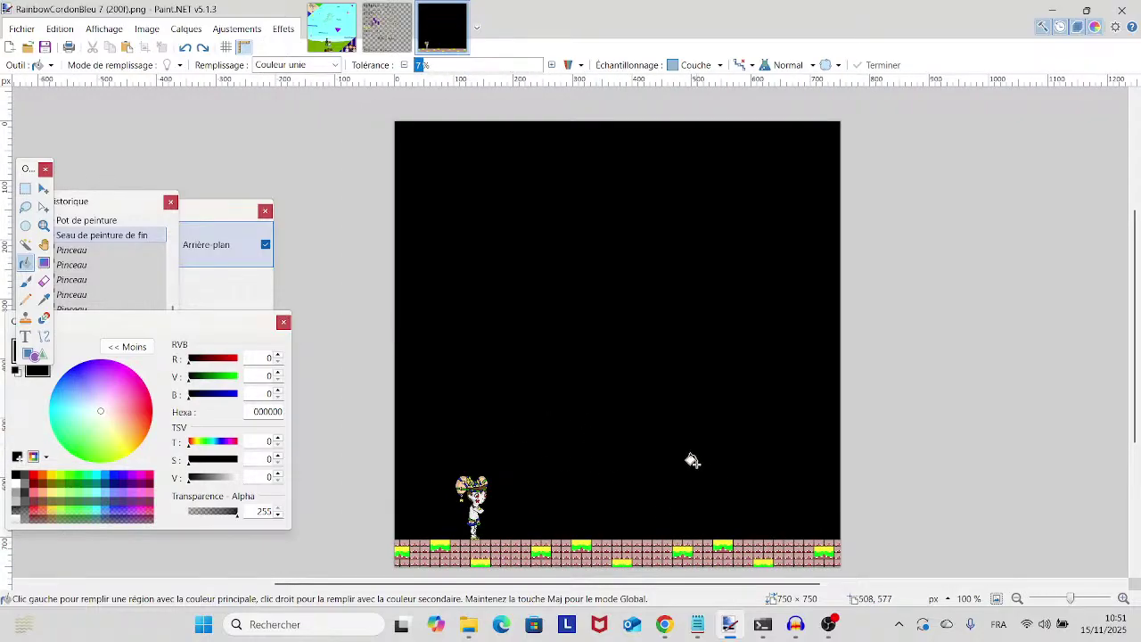
pyautogui.scroll(-3, 693, 461)
pyautogui.moveTo(1072, 600); pyautogui.dragTo(1076, 599)
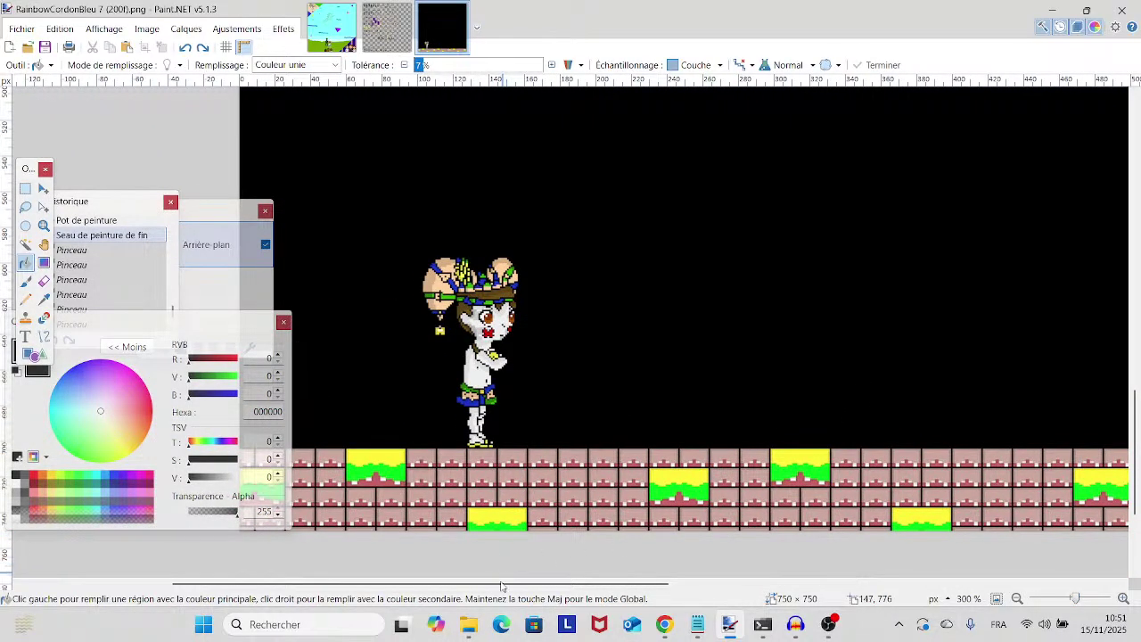
# - Switch to File Explorer and look through the early PreparingForWhat'sComing frames to find the text box opening sequence
pyautogui.moveTo(469, 624)
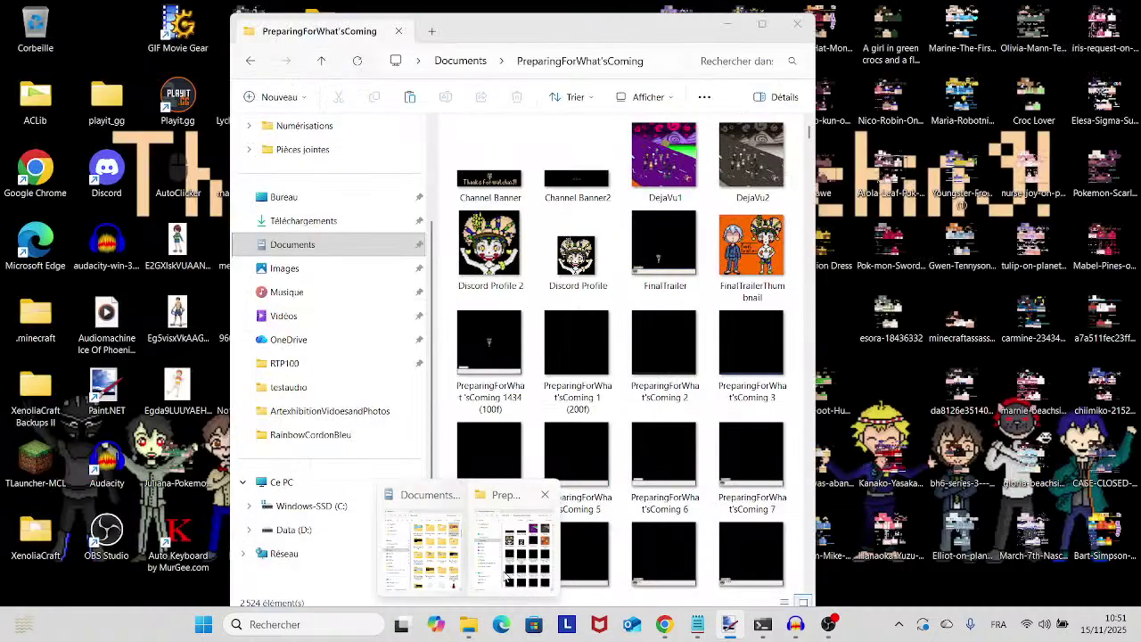
pyautogui.click(506, 561)
pyautogui.scroll(-5, 585, 483)
pyautogui.scroll(-15, 585, 483)
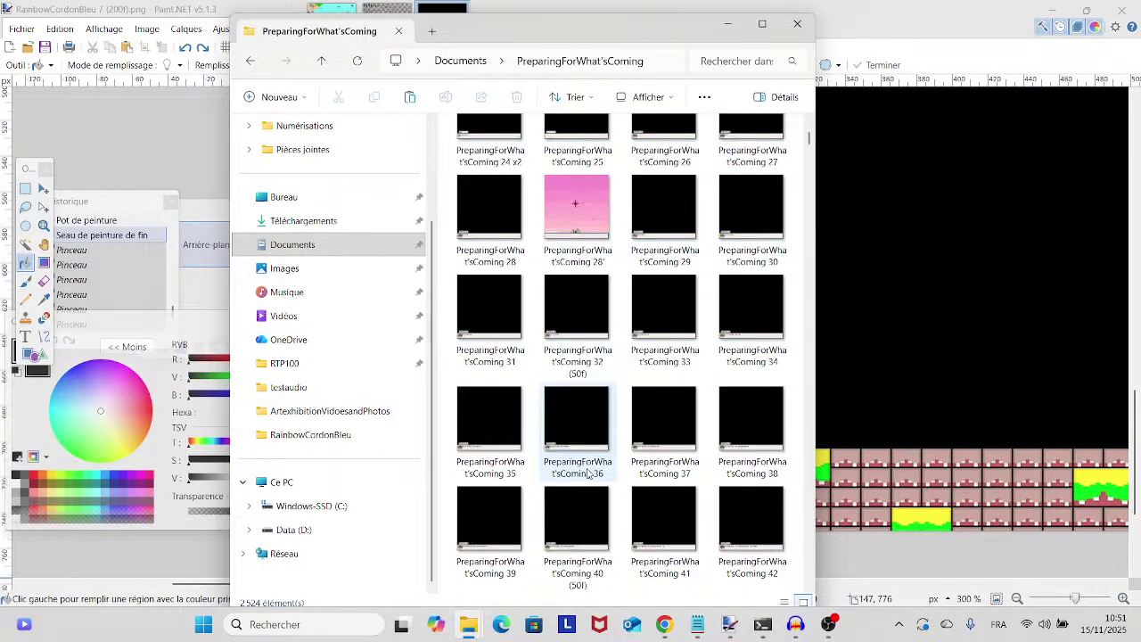
pyautogui.scroll(-20, 622, 334)
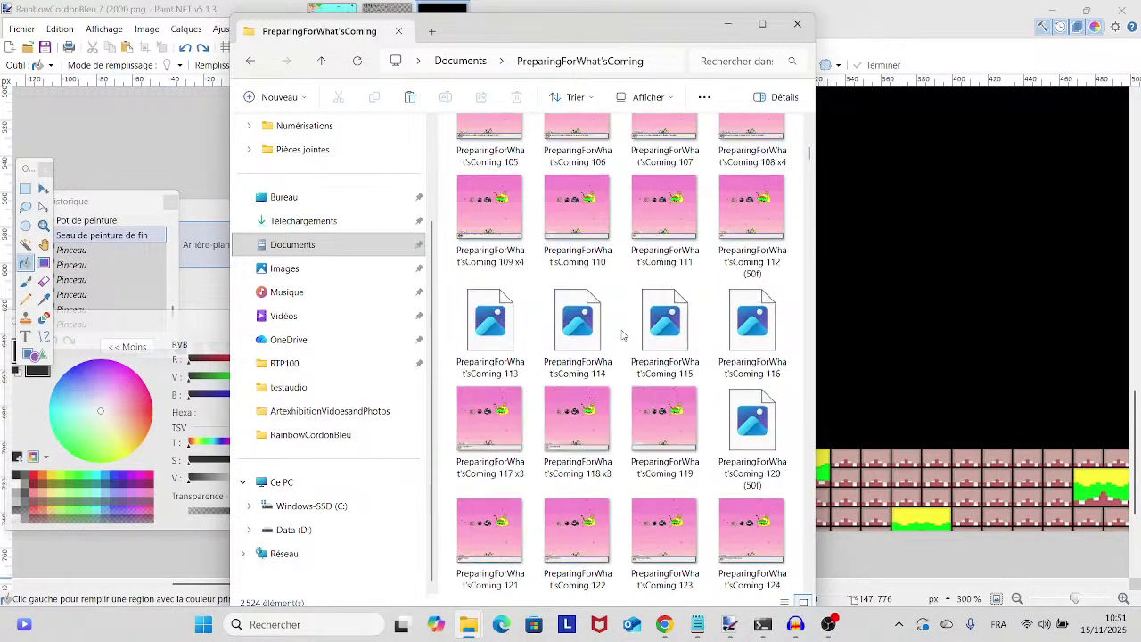
pyautogui.scroll(20, 622, 335)
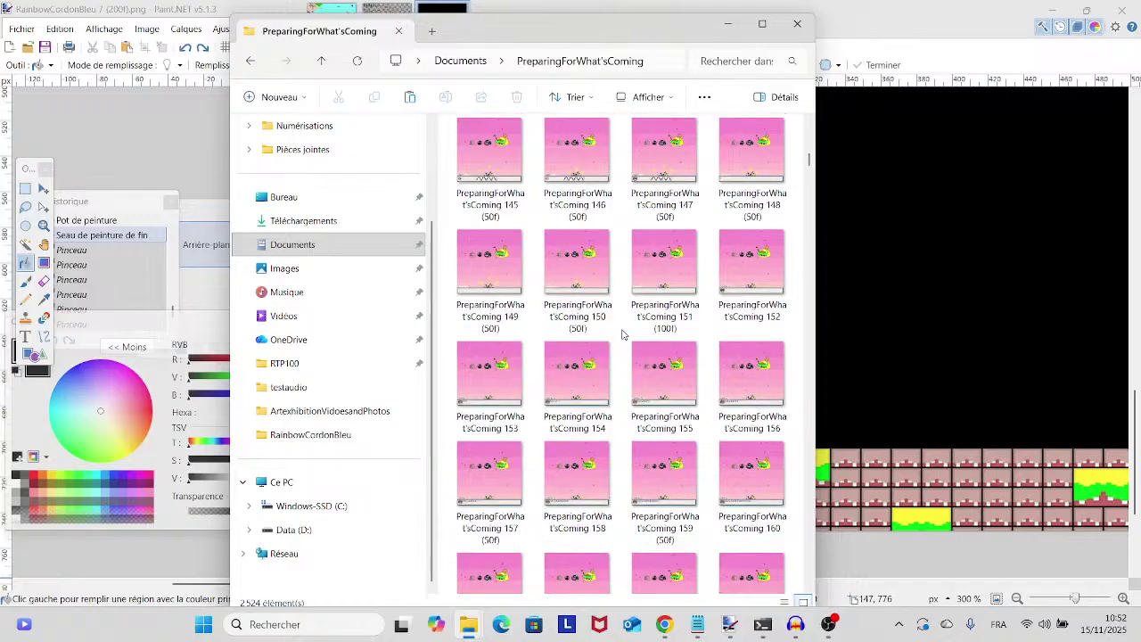
pyautogui.scroll(12, 622, 334)
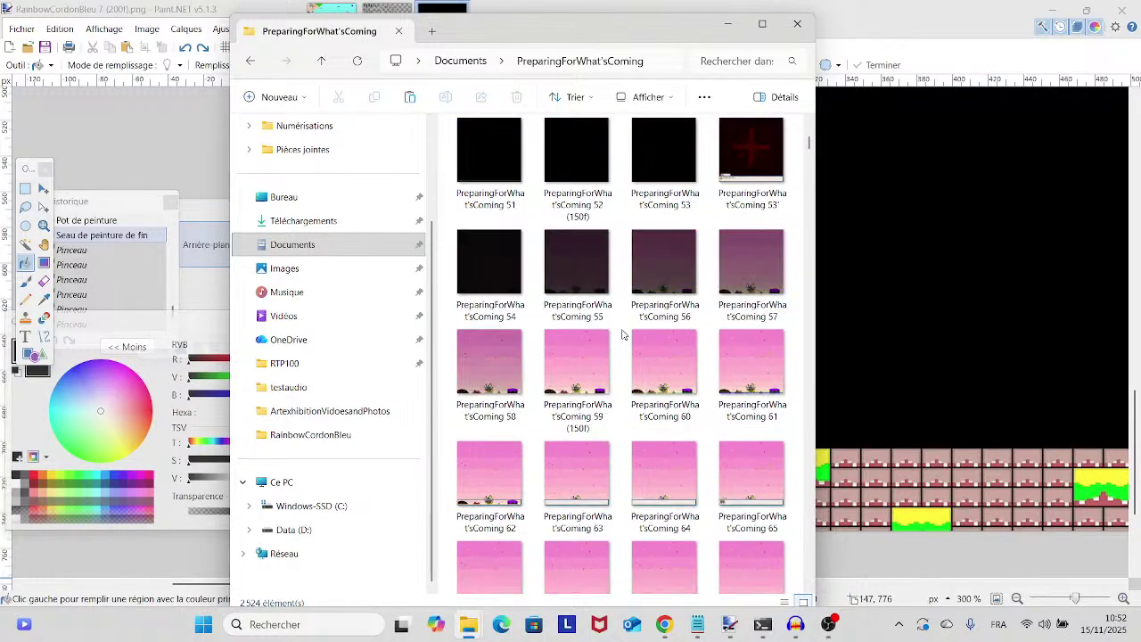
pyautogui.scroll(-11, 623, 334)
pyautogui.scroll(5, 623, 334)
pyautogui.scroll(-16, 622, 334)
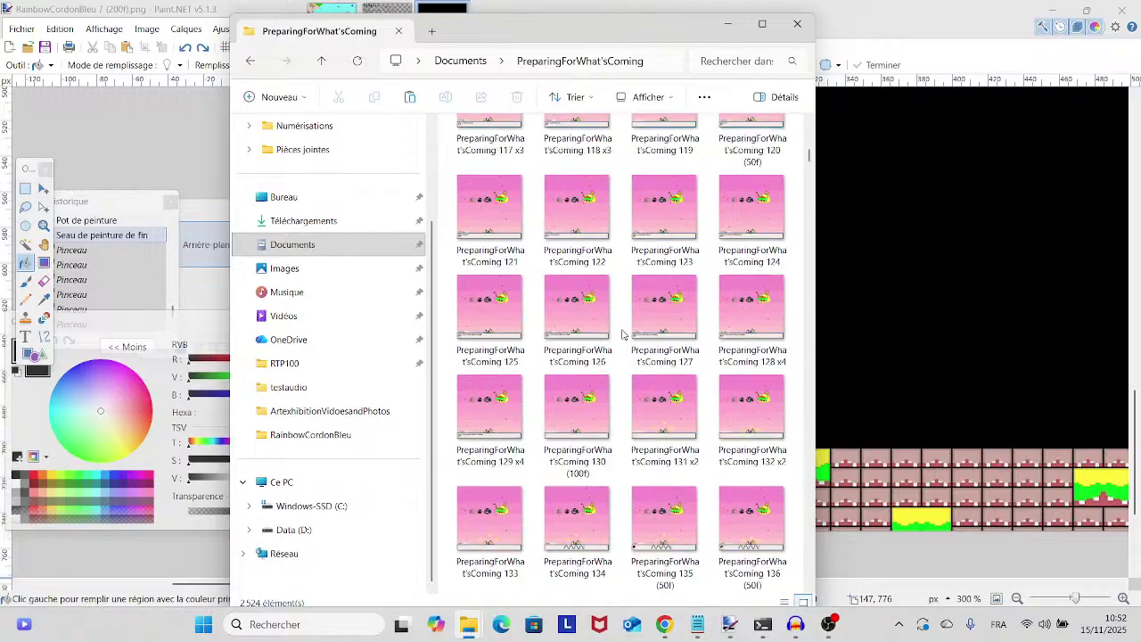
pyautogui.scroll(-3, 623, 334)
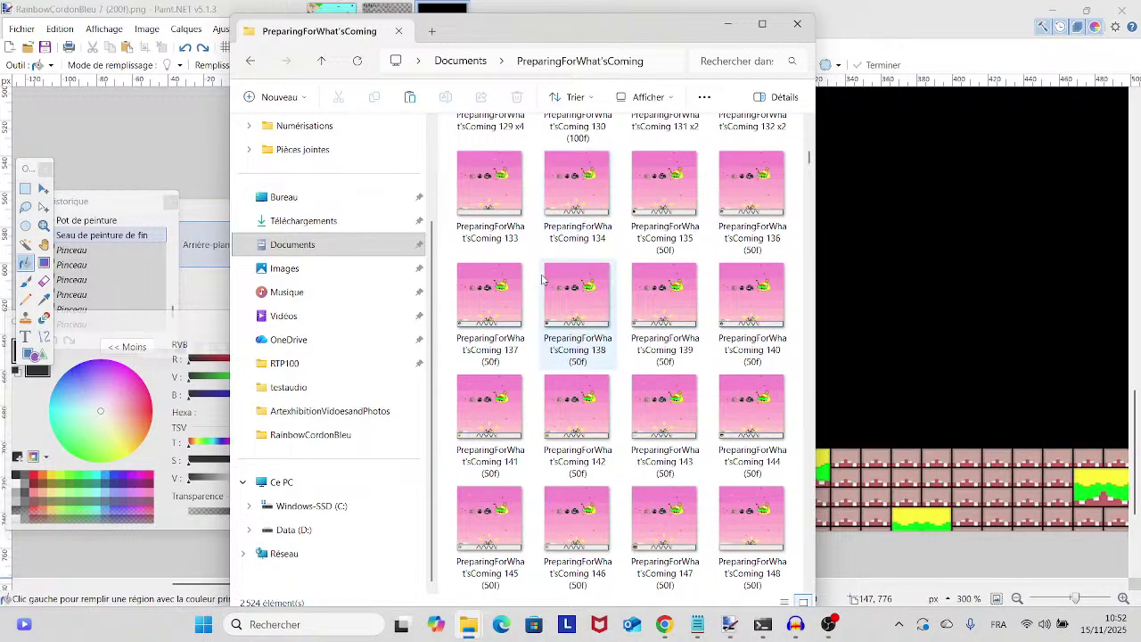
pyautogui.moveTo(542, 280)
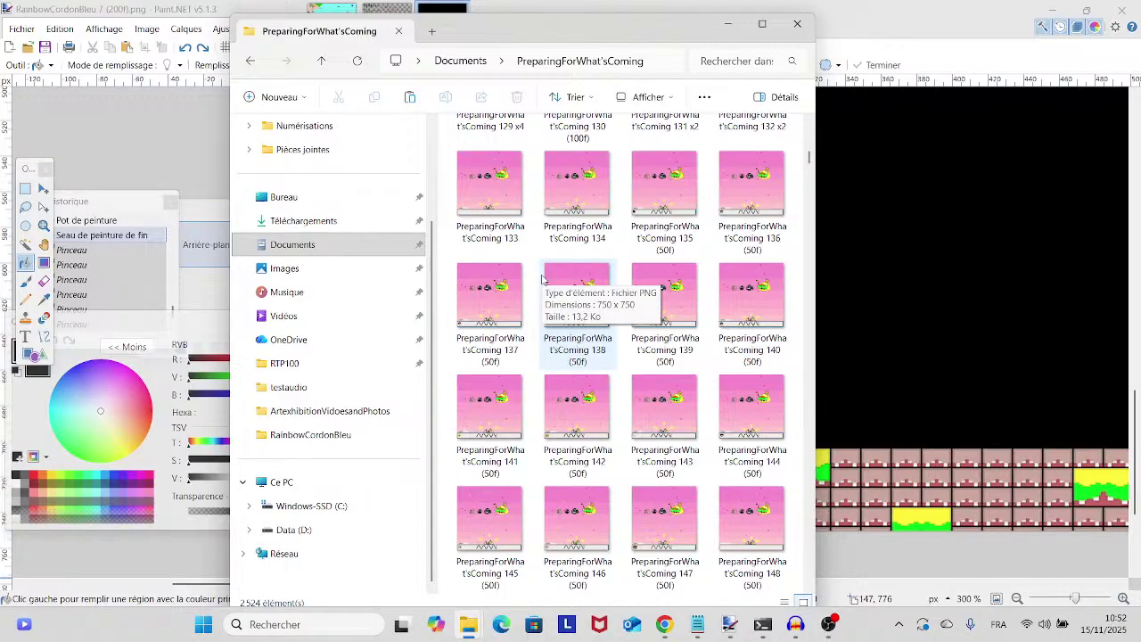
pyautogui.scroll(3, 542, 280)
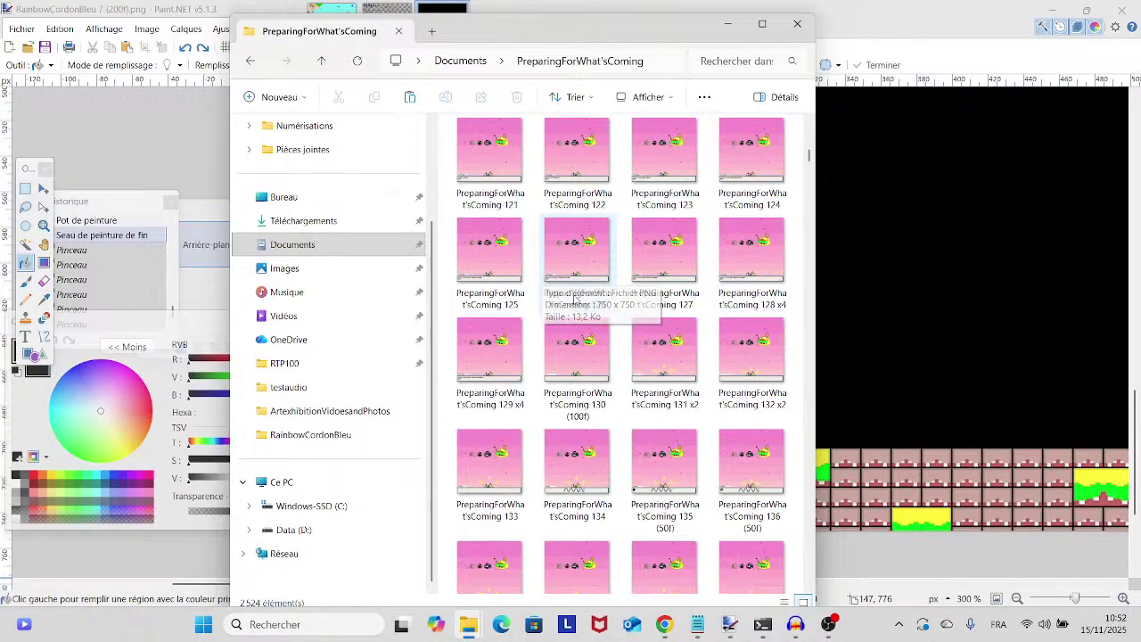
pyautogui.scroll(6, 704, 344)
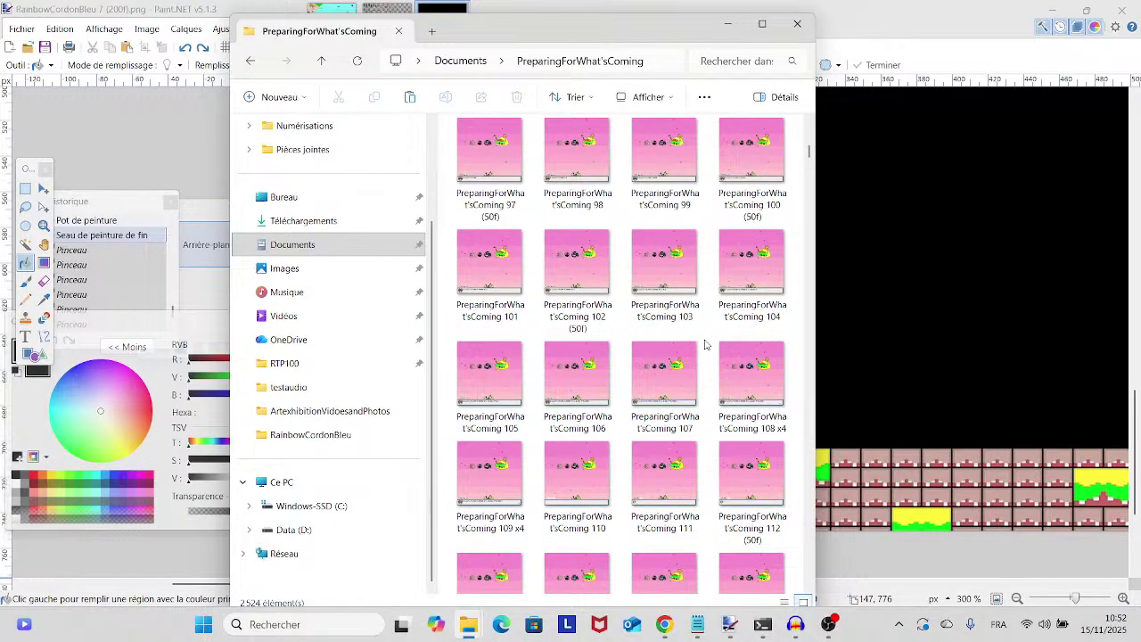
pyautogui.scroll(6, 704, 344)
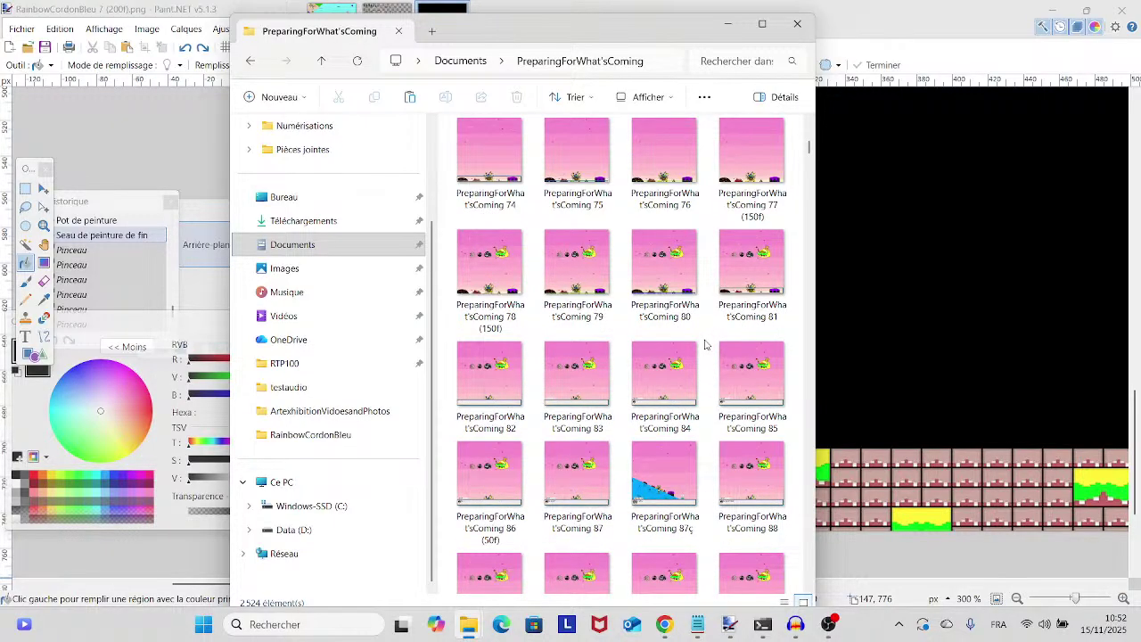
pyautogui.scroll(12, 704, 344)
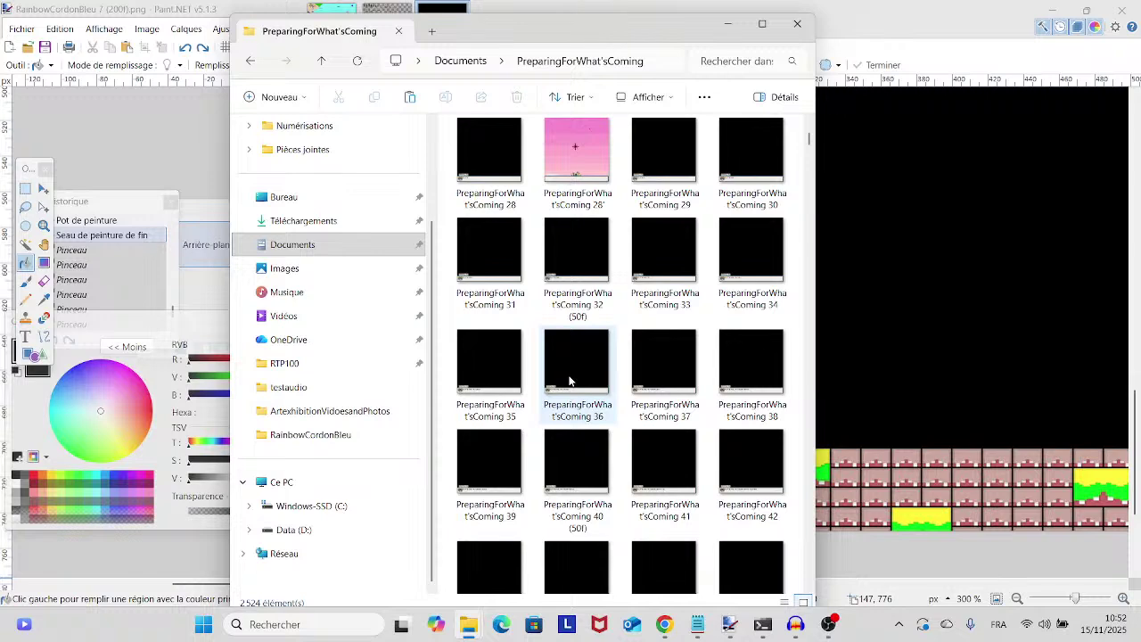
pyautogui.scroll(-7, 571, 381)
pyautogui.scroll(4, 570, 381)
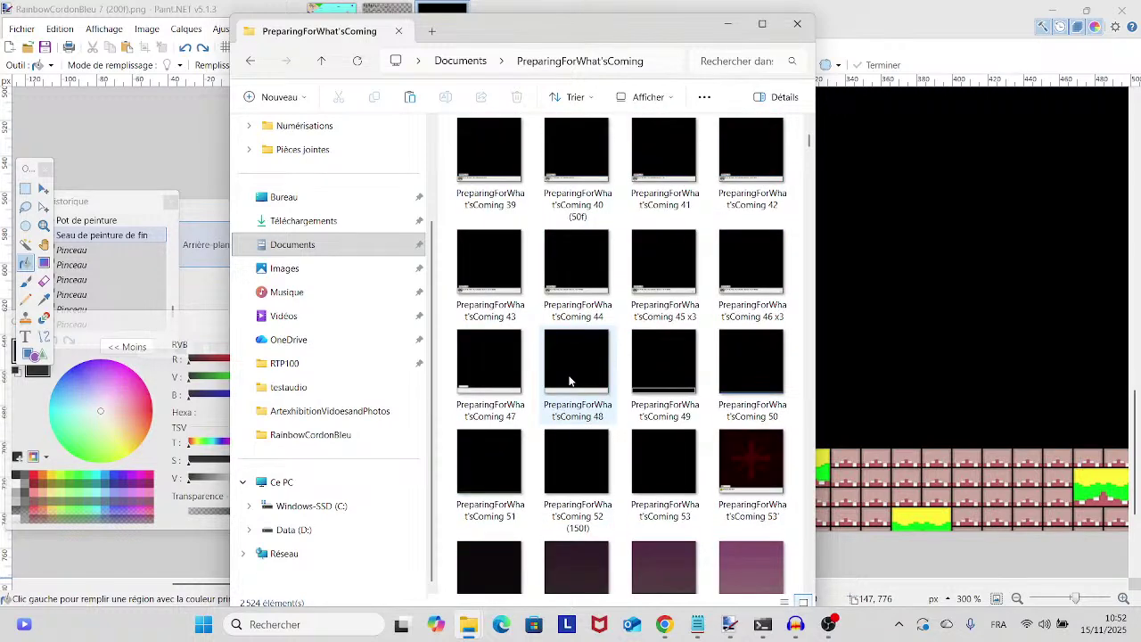
pyautogui.scroll(10, 571, 380)
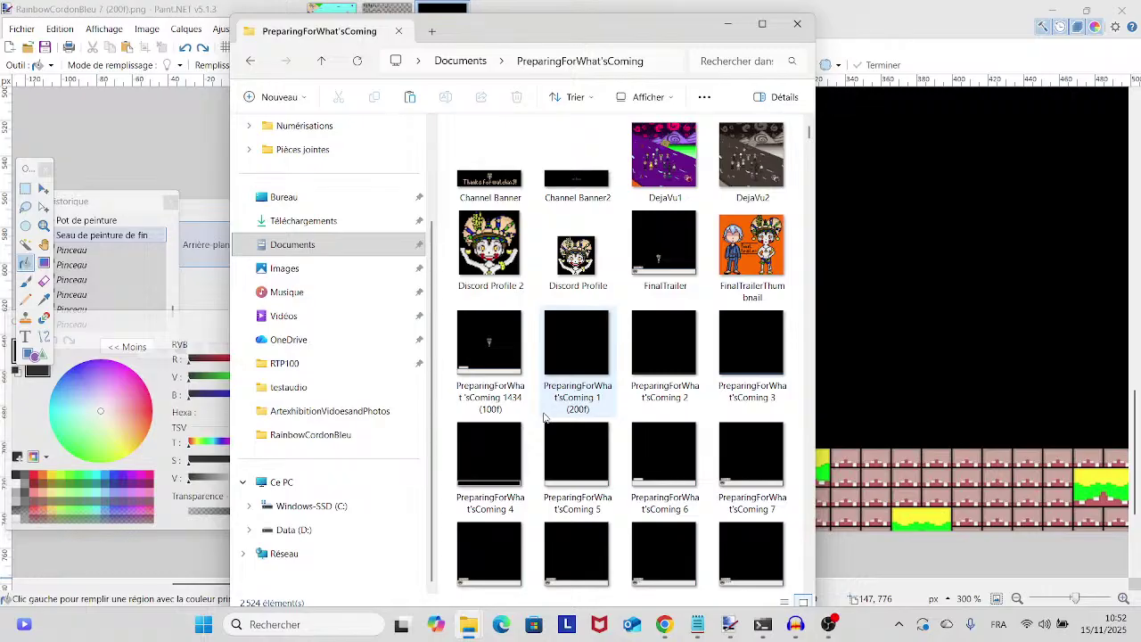
# - Open the frames PreparingForWhat'sComing 2 to 6 as separate images in Paint.NET
pyautogui.moveTo(546, 417)
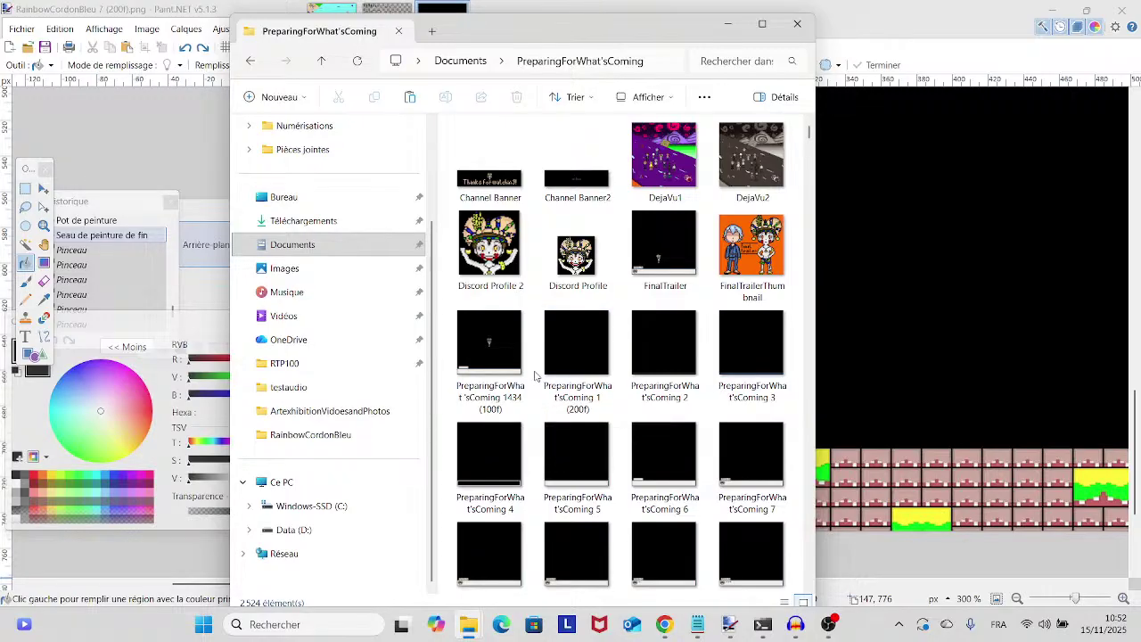
pyautogui.scroll(-2, 536, 377)
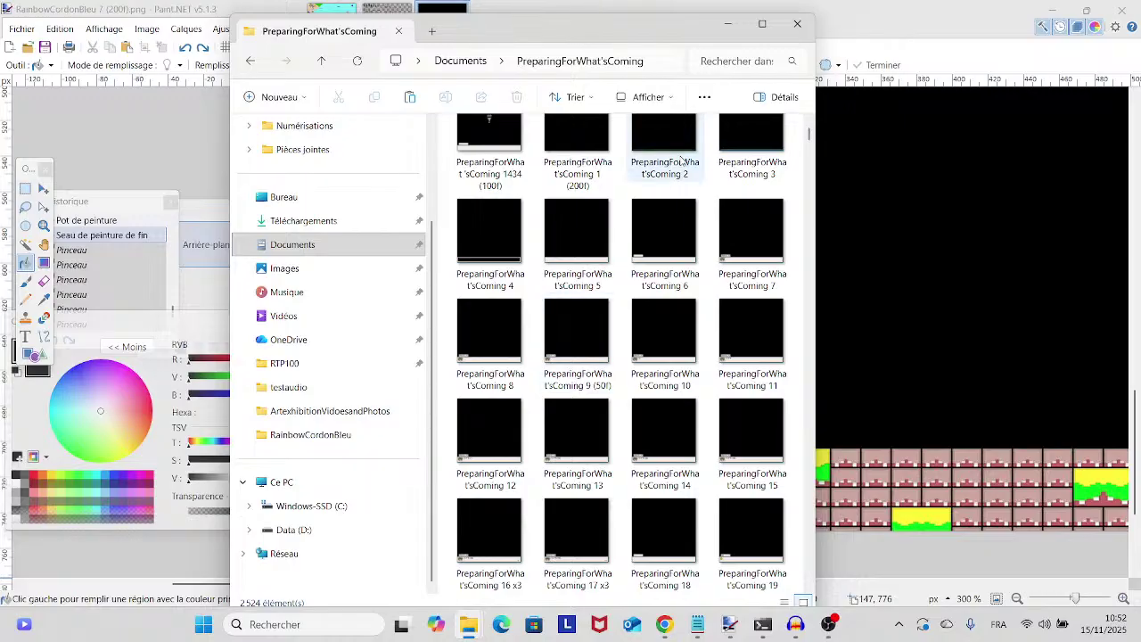
pyautogui.click(669, 173)
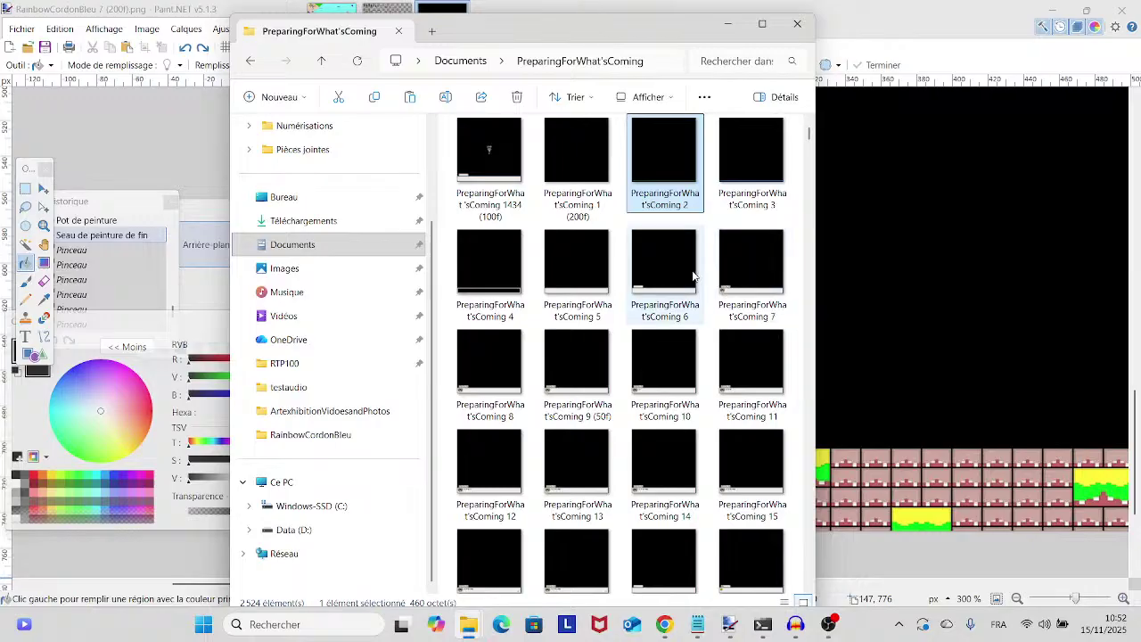
pyautogui.keyDown('shift'); pyautogui.click(690, 277); pyautogui.keyUp('shift')
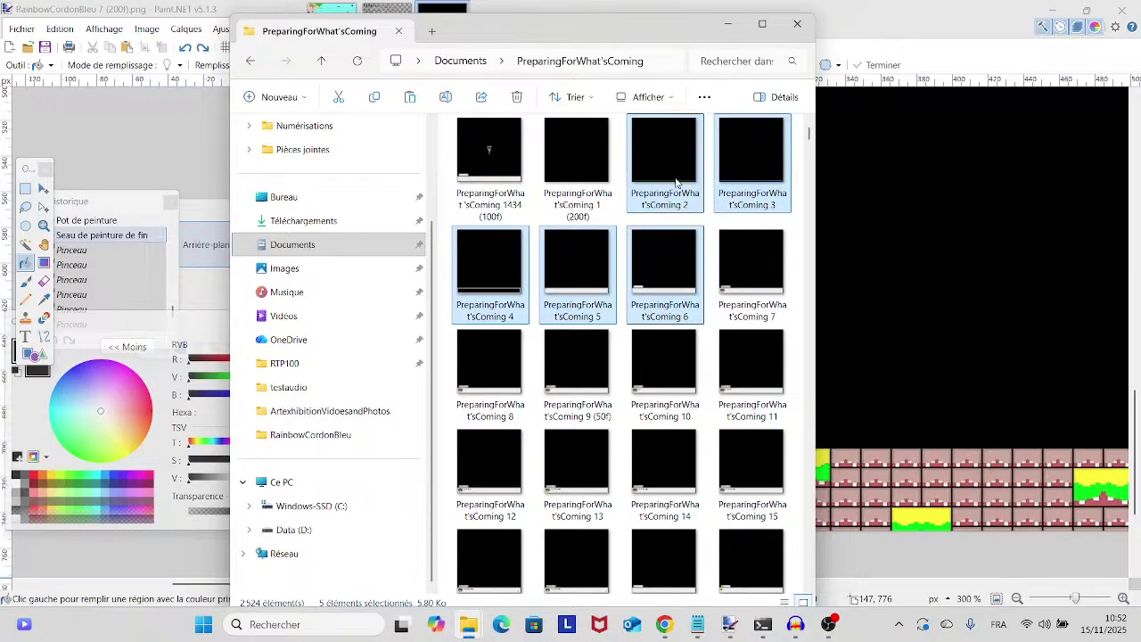
pyautogui.moveTo(675, 164)
pyautogui.mouseDown()
pyautogui.moveTo(842, 205)
pyautogui.moveTo(874, 174)
pyautogui.mouseUp()
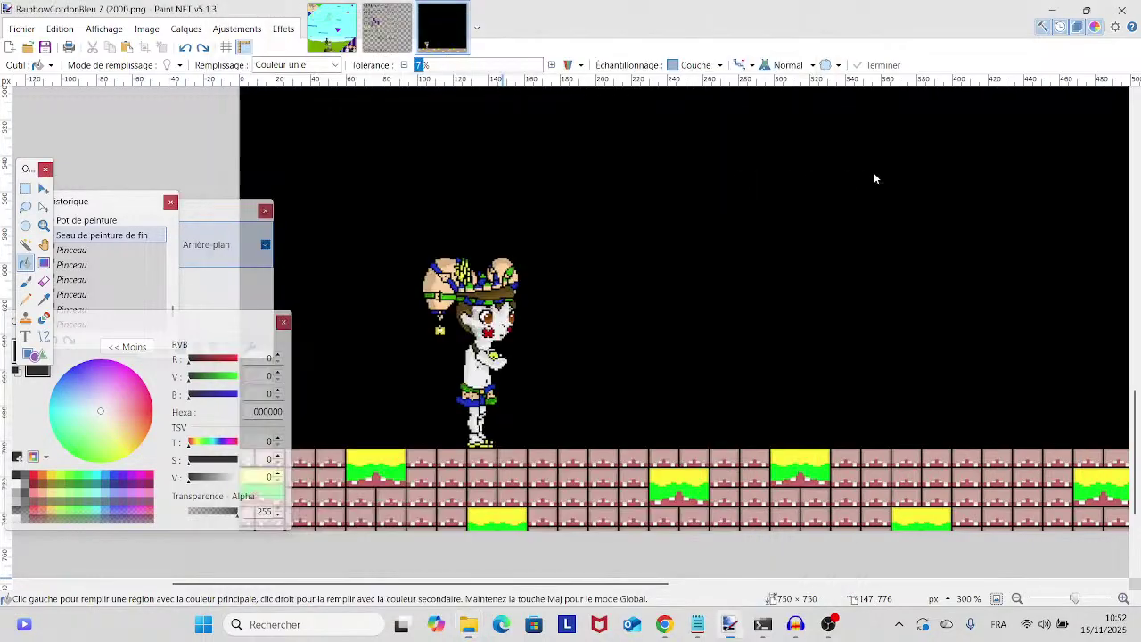
pyautogui.click(543, 335)
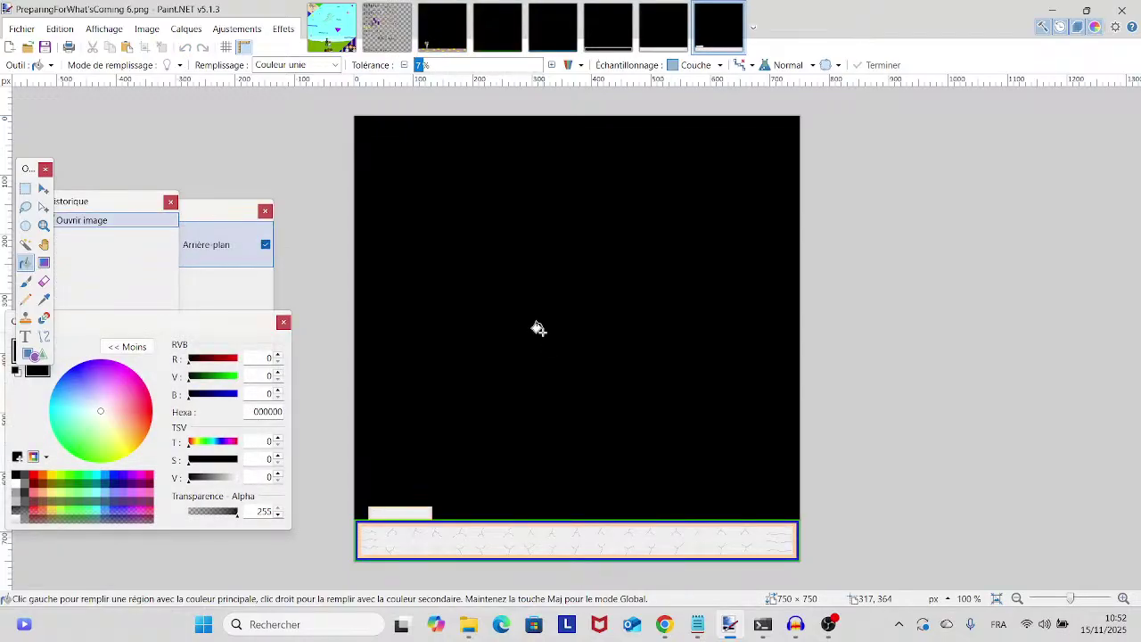
# - Select the green line near the lower edge of PreparingForWhat'sComing 2 with the Magic Wand and copy it
pyautogui.click(454, 47)
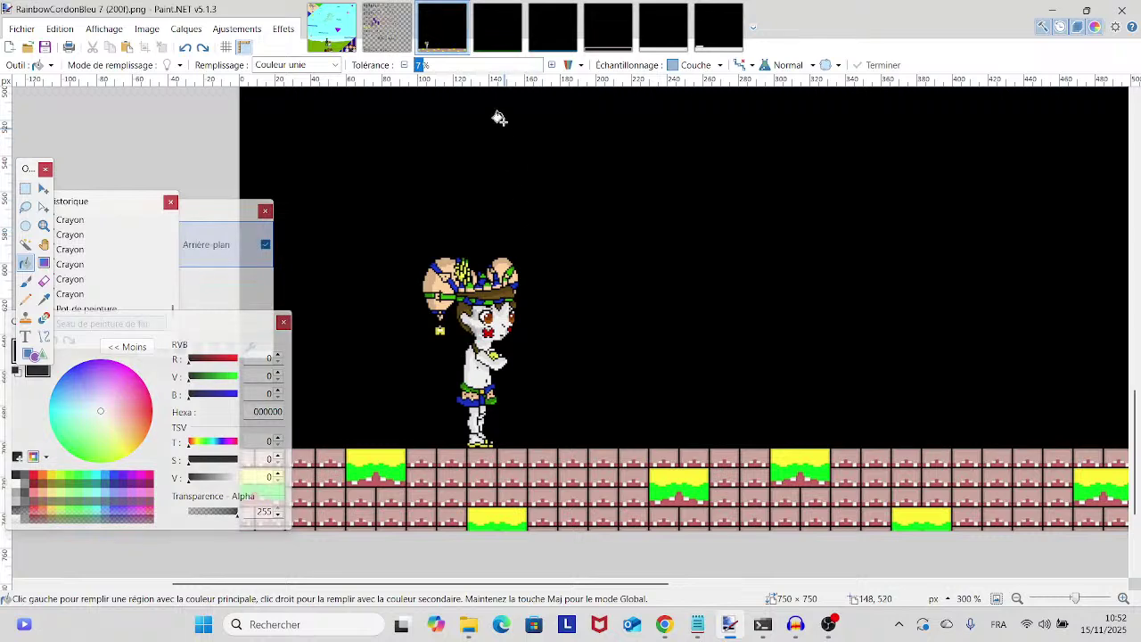
pyautogui.click(504, 48)
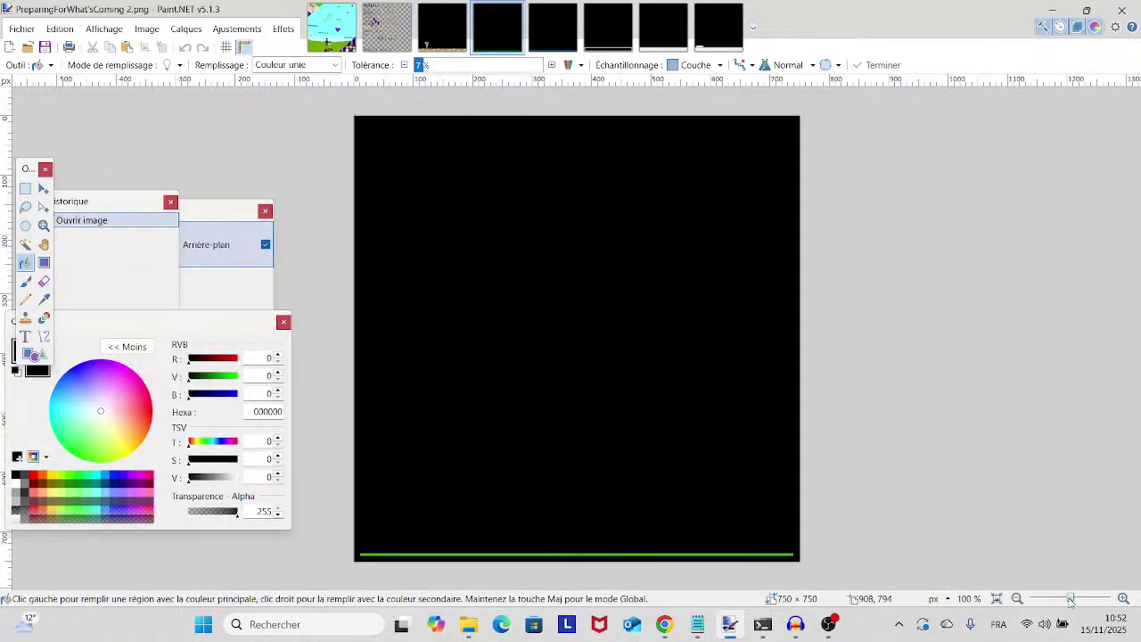
pyautogui.moveTo(1071, 601); pyautogui.dragTo(1073, 599)
pyautogui.scroll(-5, 990, 523)
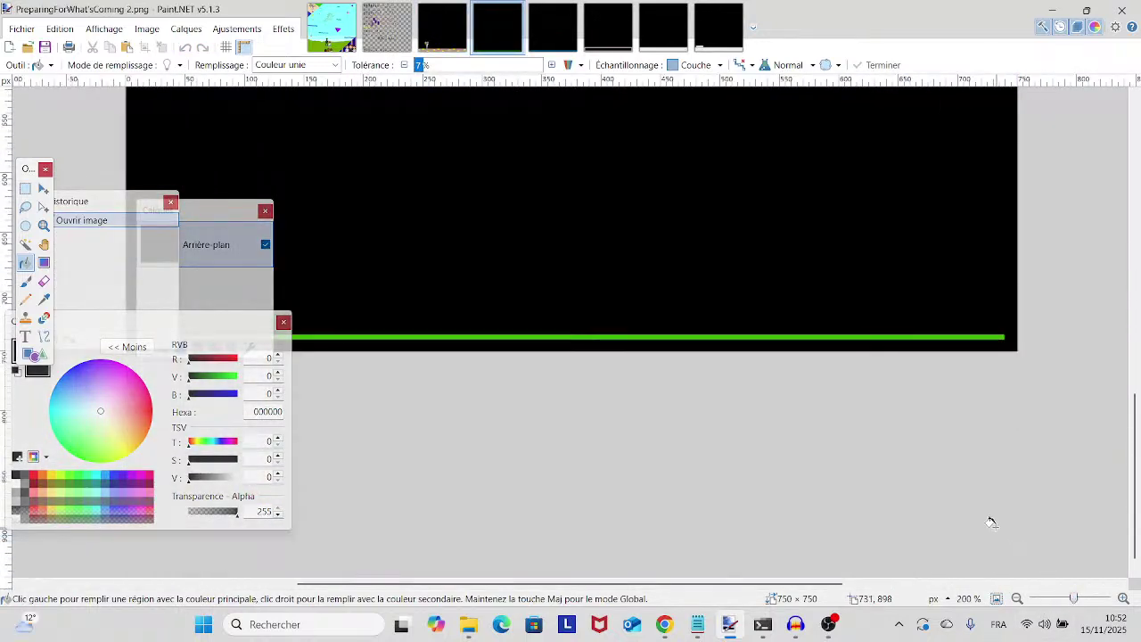
pyautogui.click(25, 244)
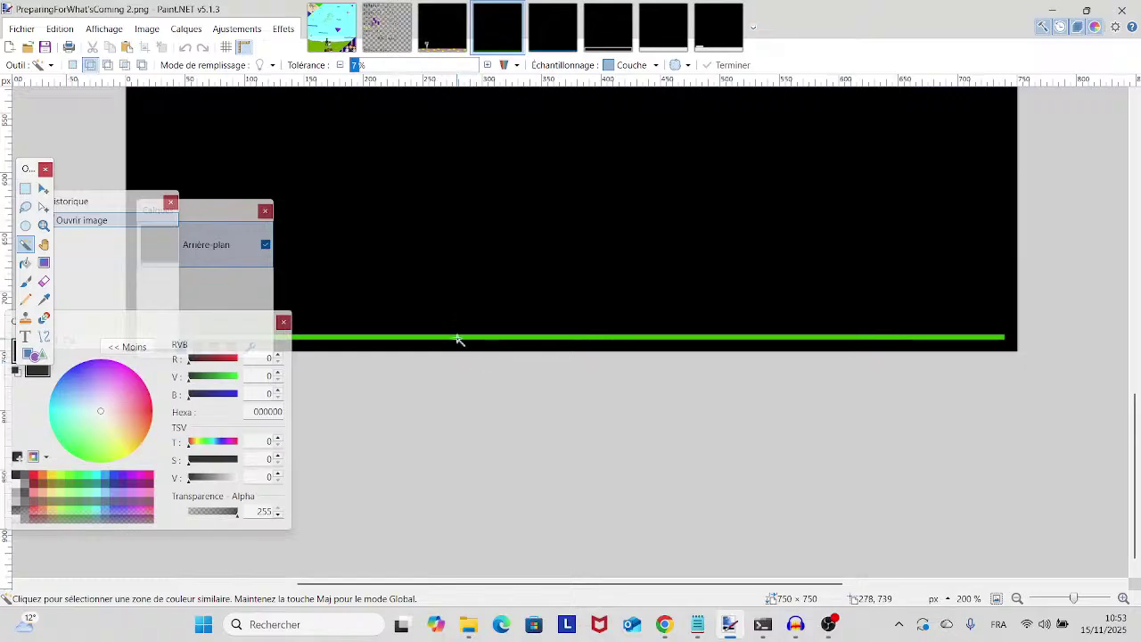
pyautogui.click(457, 339)
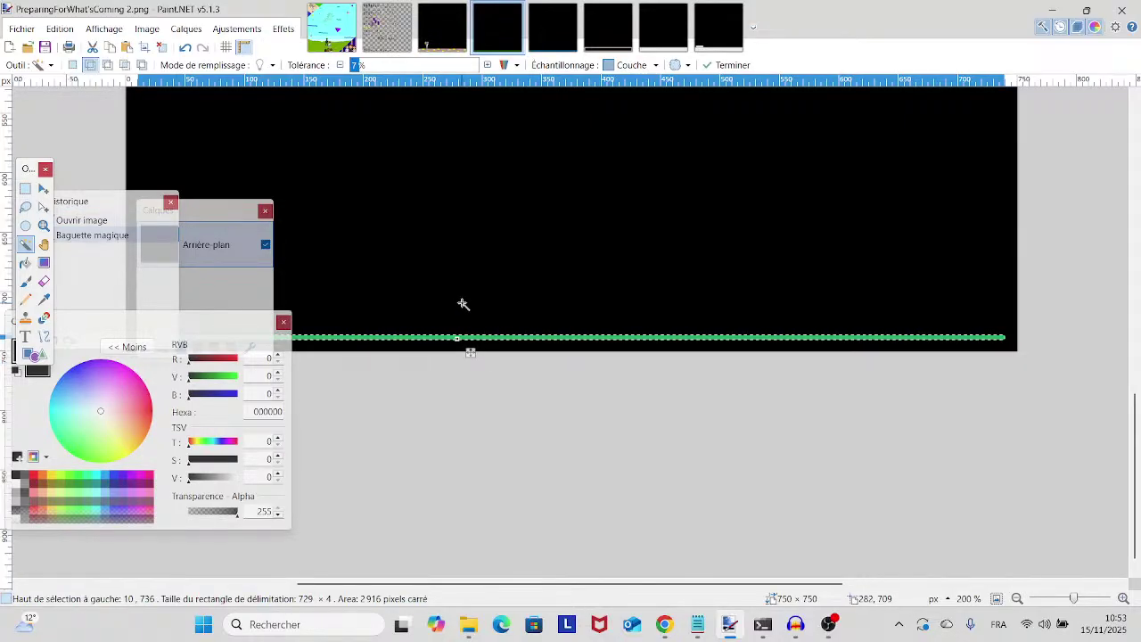
# - Paste the copied green line over the brick floor of the RainbowCordonBleu 7 (200f) frame
pyautogui.click(459, 13)
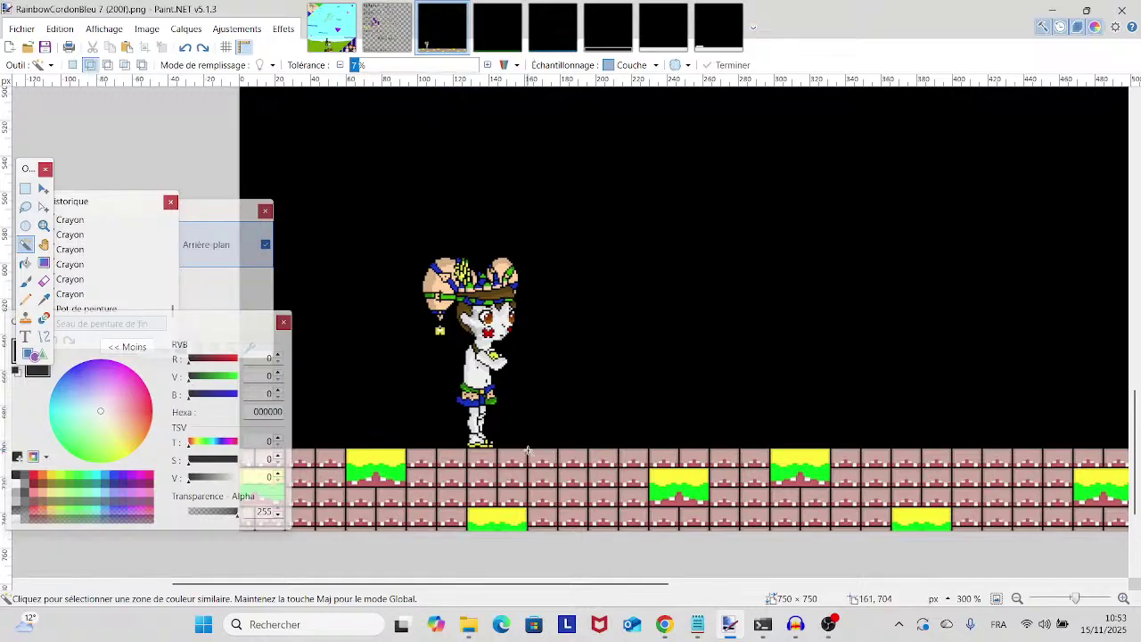
pyautogui.moveTo(1075, 599); pyautogui.dragTo(1070, 599)
pyautogui.scroll(2, 953, 478)
pyautogui.scroll(1, 761, 356)
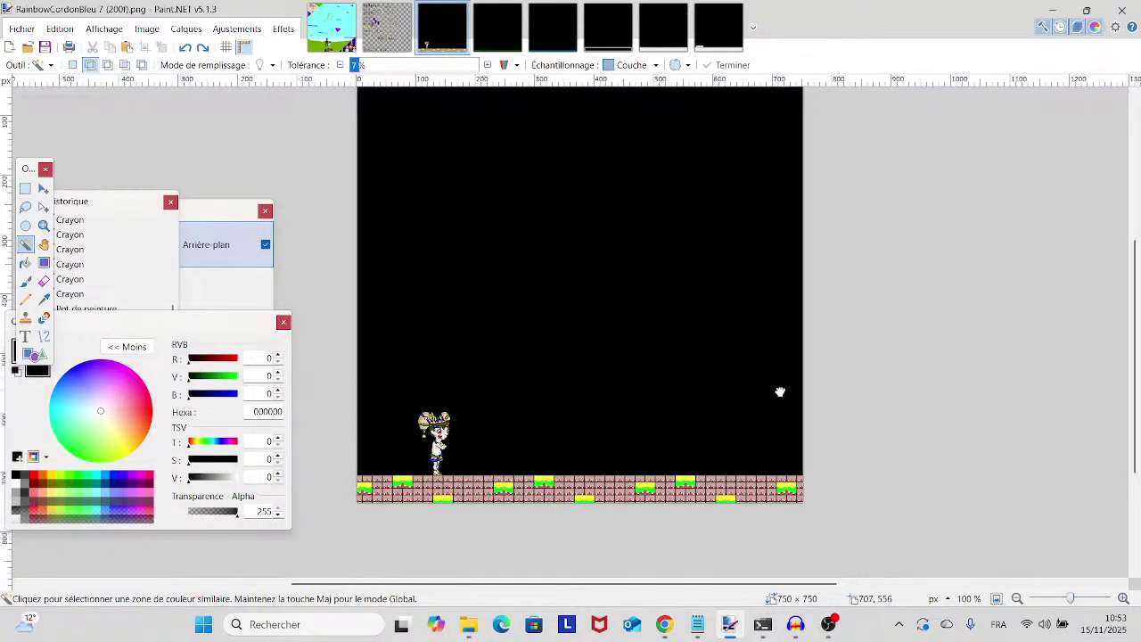
pyautogui.moveTo(780, 393); pyautogui.dragTo(785, 407)
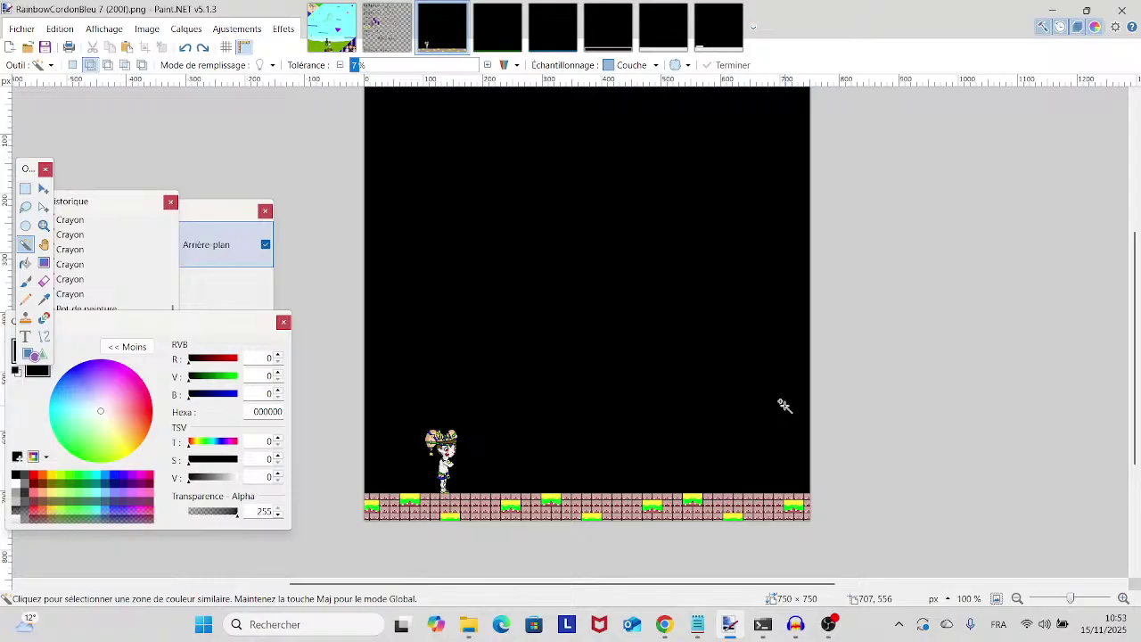
pyautogui.hotkey('ctrl', 'v')
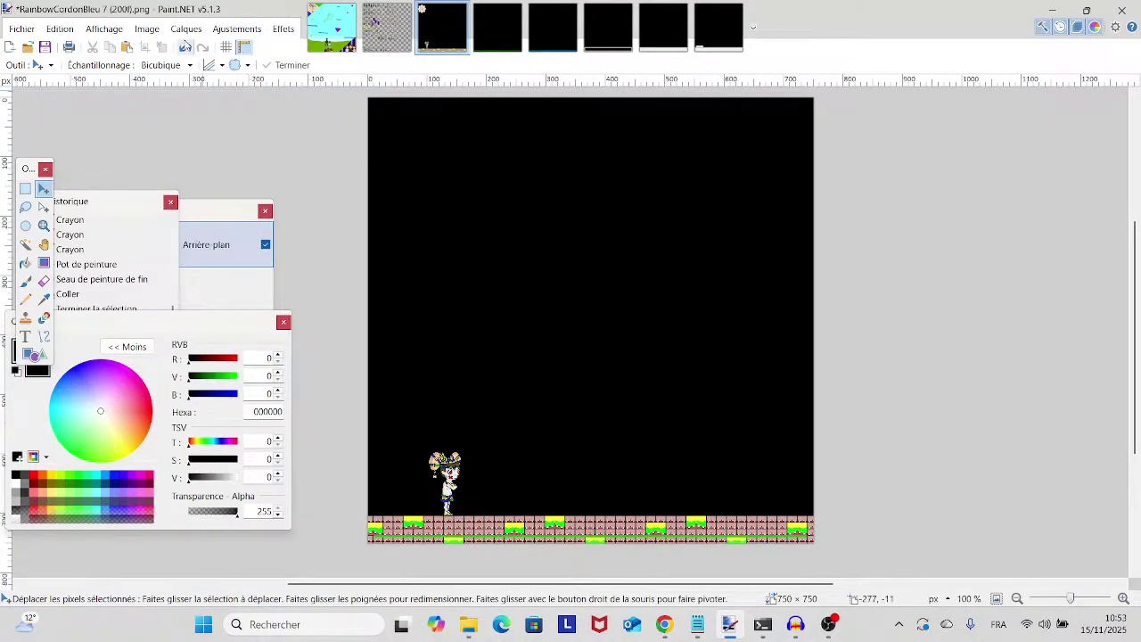
# - Undo the pasted green line and redo it to compare the floor with and without it
pyautogui.click(185, 46)
pyautogui.click(185, 46)
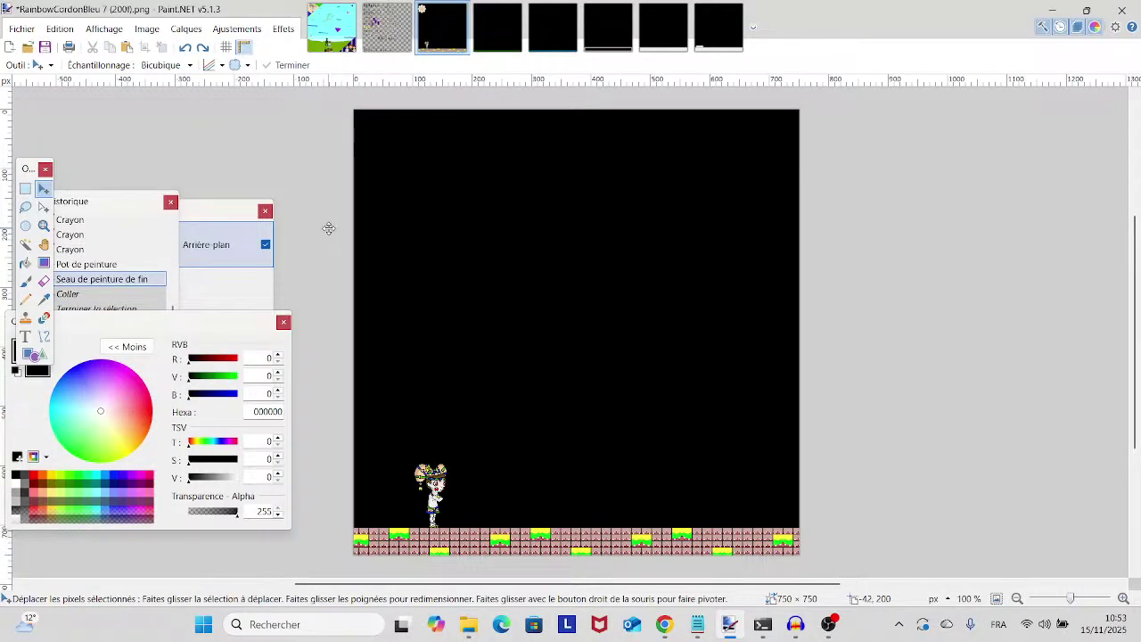
pyautogui.hotkey('ctrl', 'y')
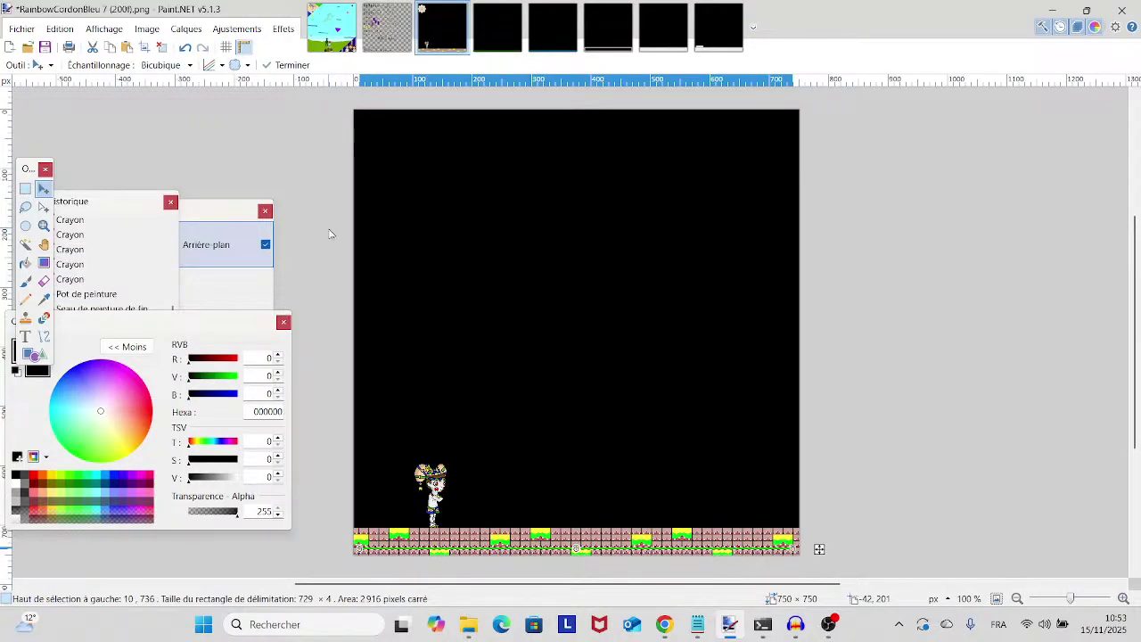
pyautogui.hotkey('ctrl', 'y')
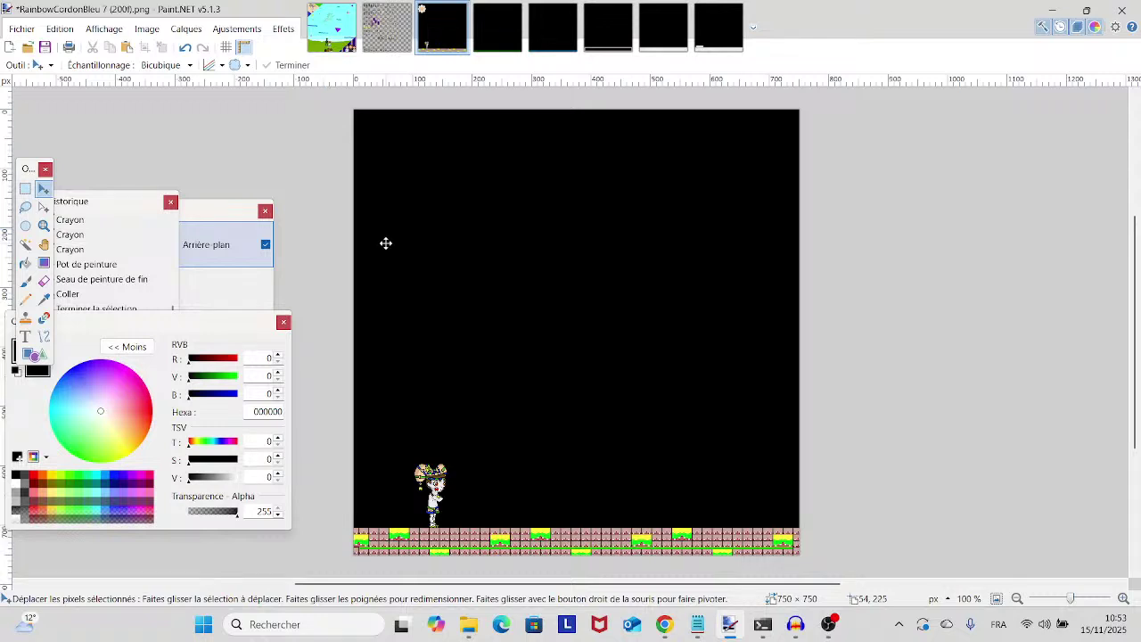
# - Review the text box opening sequence across the PreparingForWhat'sComing 2 to 6 frames
pyautogui.click(496, 30)
pyautogui.click(551, 41)
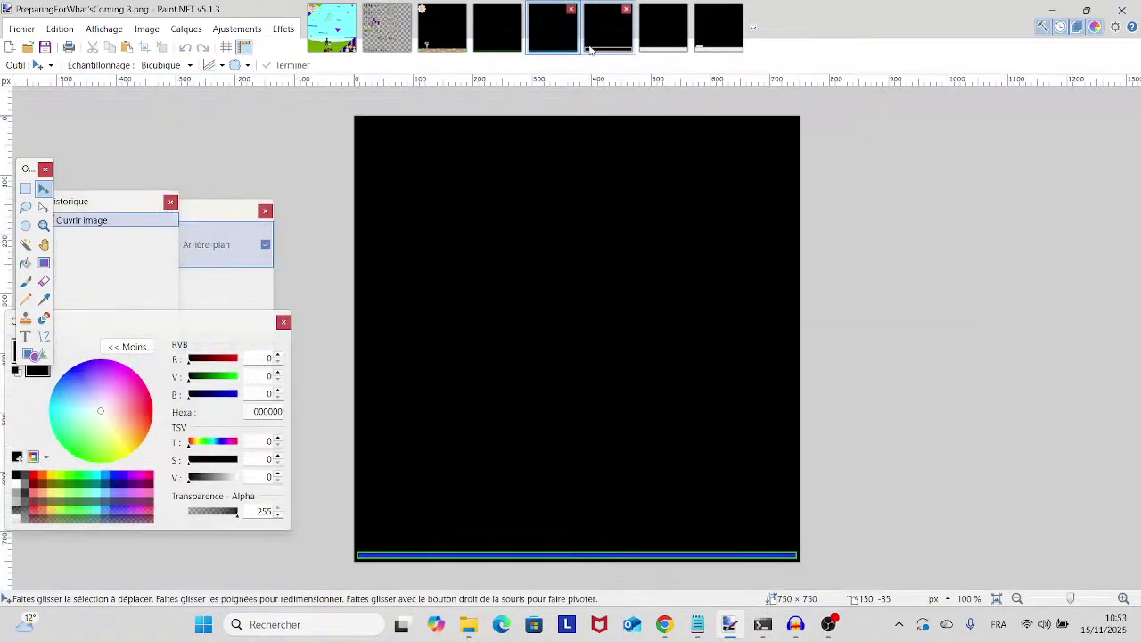
pyautogui.click(599, 44)
pyautogui.click(683, 45)
pyautogui.click(715, 39)
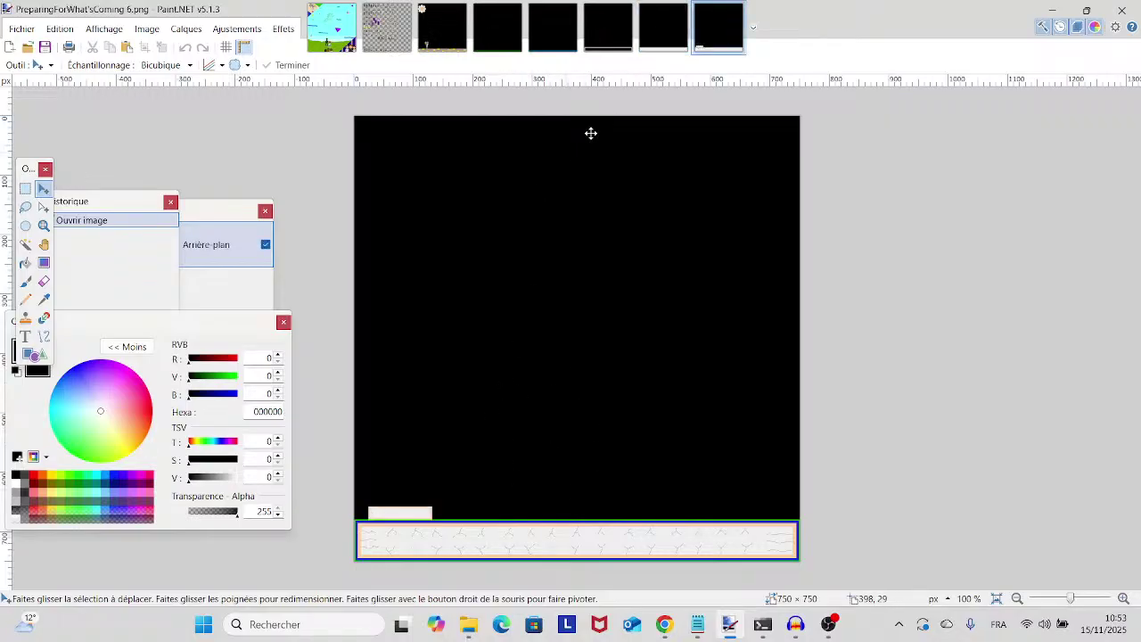
pyautogui.click(668, 34)
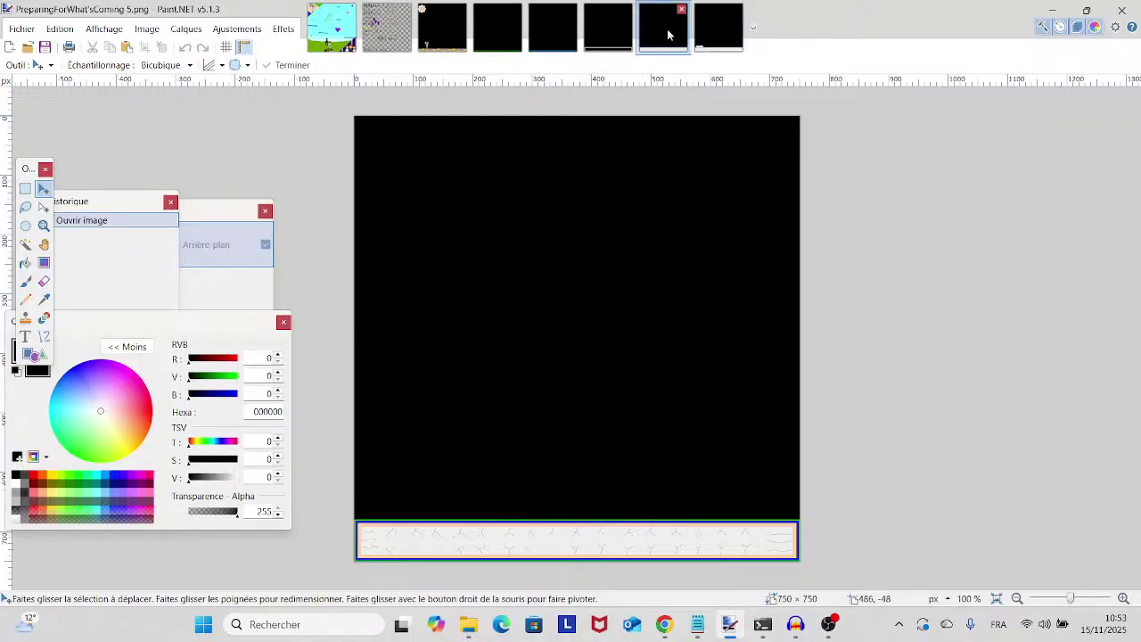
# - Compare the line stages in the PreparingForWhat'sComing 2 to 4 frames with the RainbowCordonBleu 7 (200f) scene
pyautogui.click(610, 45)
pyautogui.click(553, 43)
pyautogui.click(504, 54)
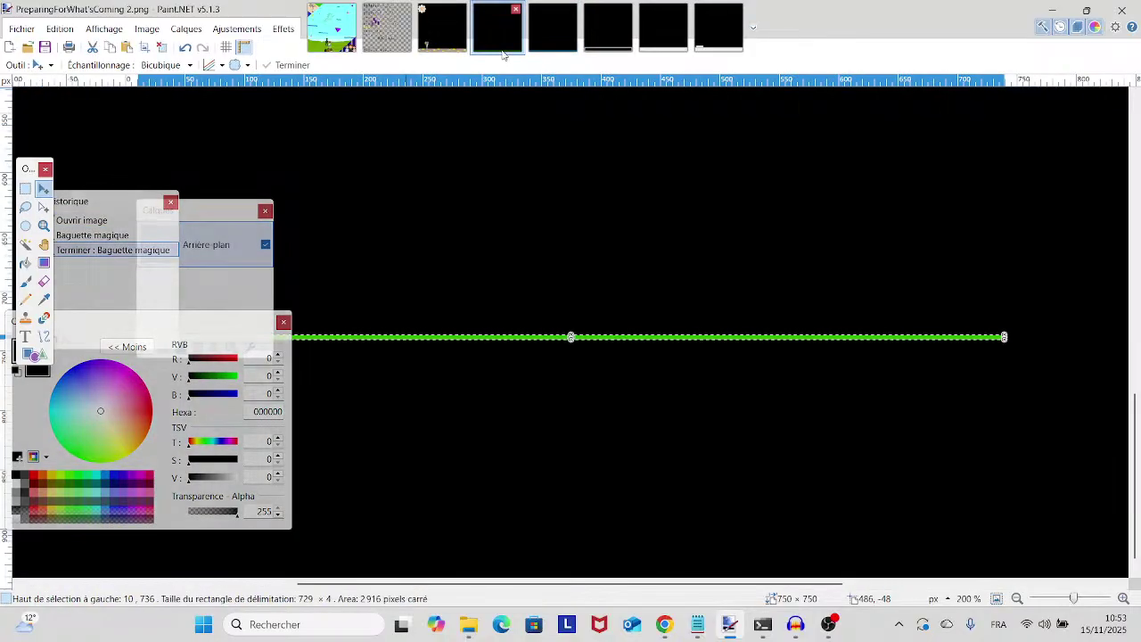
pyautogui.click(535, 40)
pyautogui.click(513, 45)
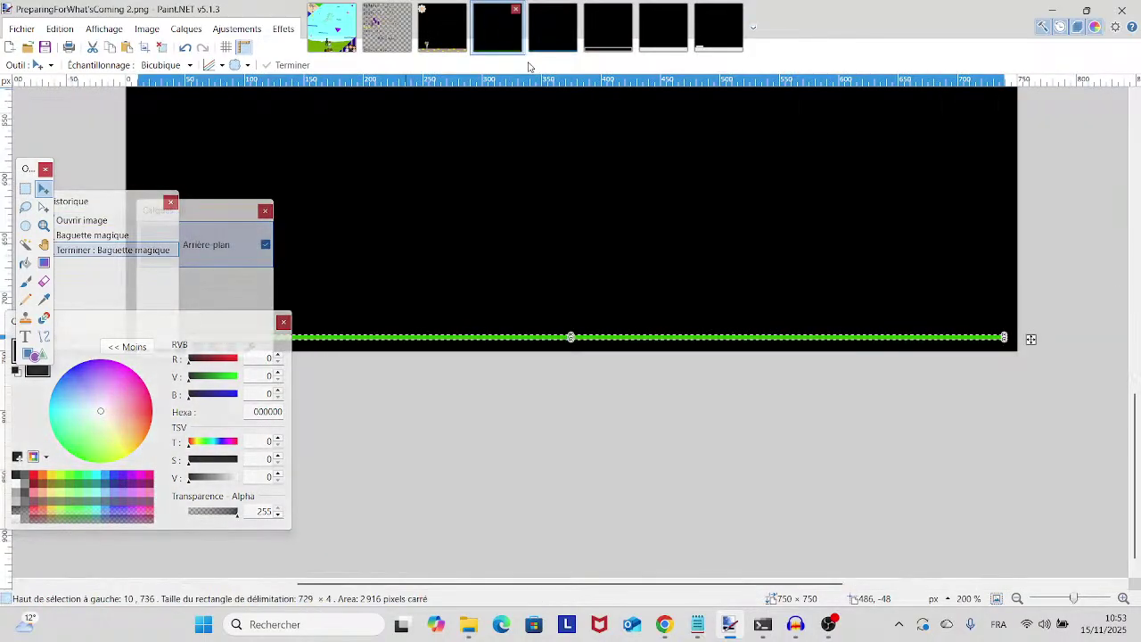
pyautogui.click(539, 40)
pyautogui.click(514, 44)
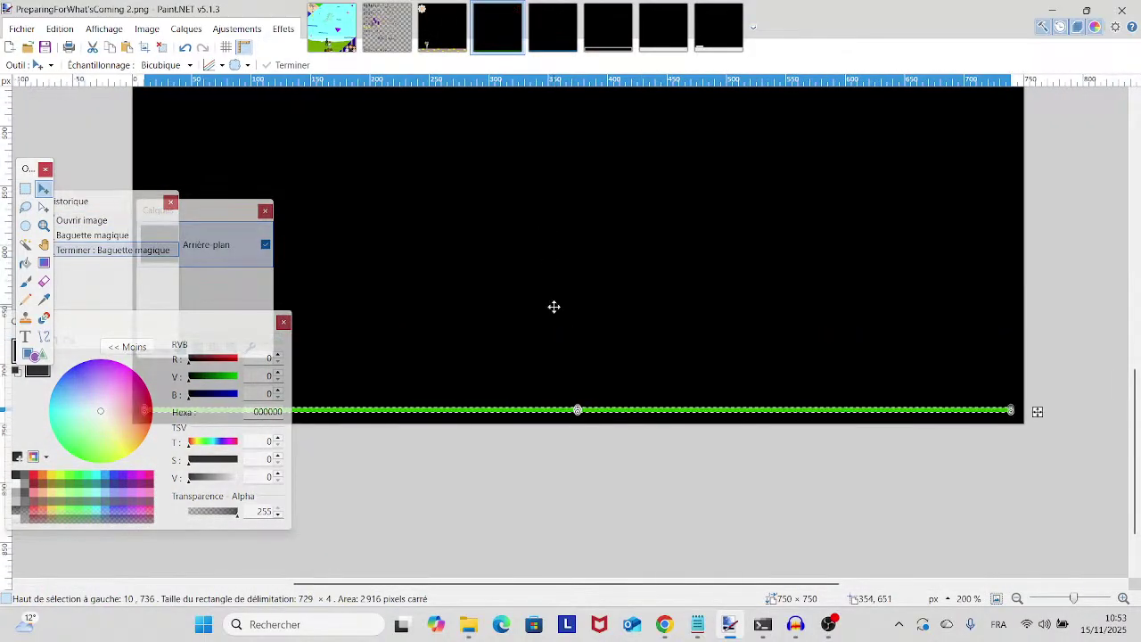
pyautogui.click(555, 34)
pyautogui.click(458, 53)
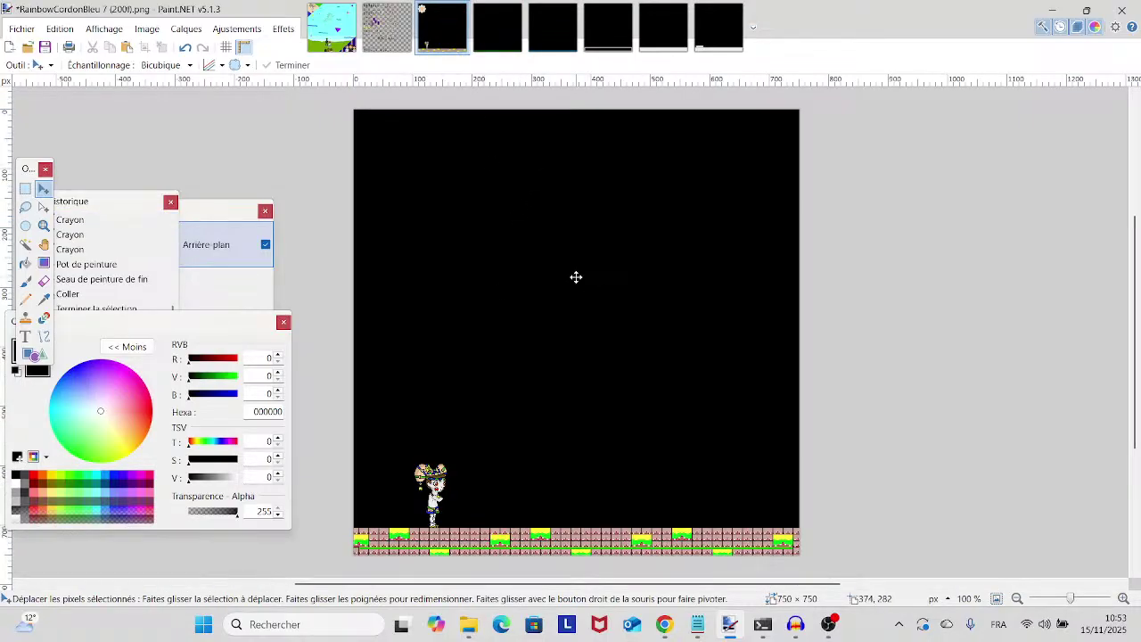
pyautogui.click(557, 36)
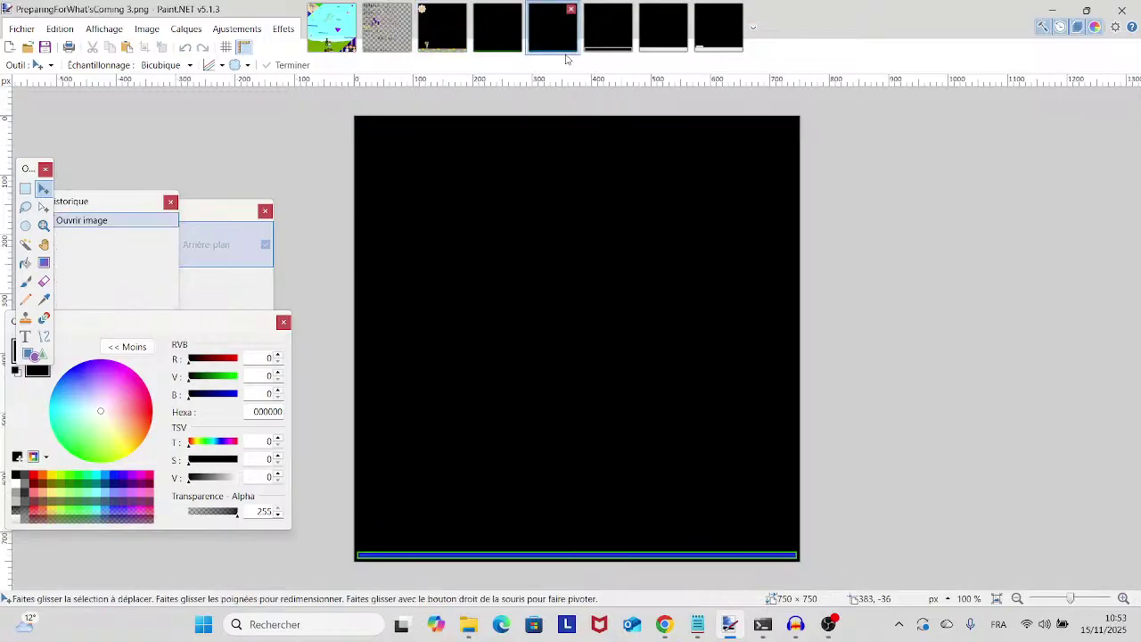
pyautogui.click(505, 50)
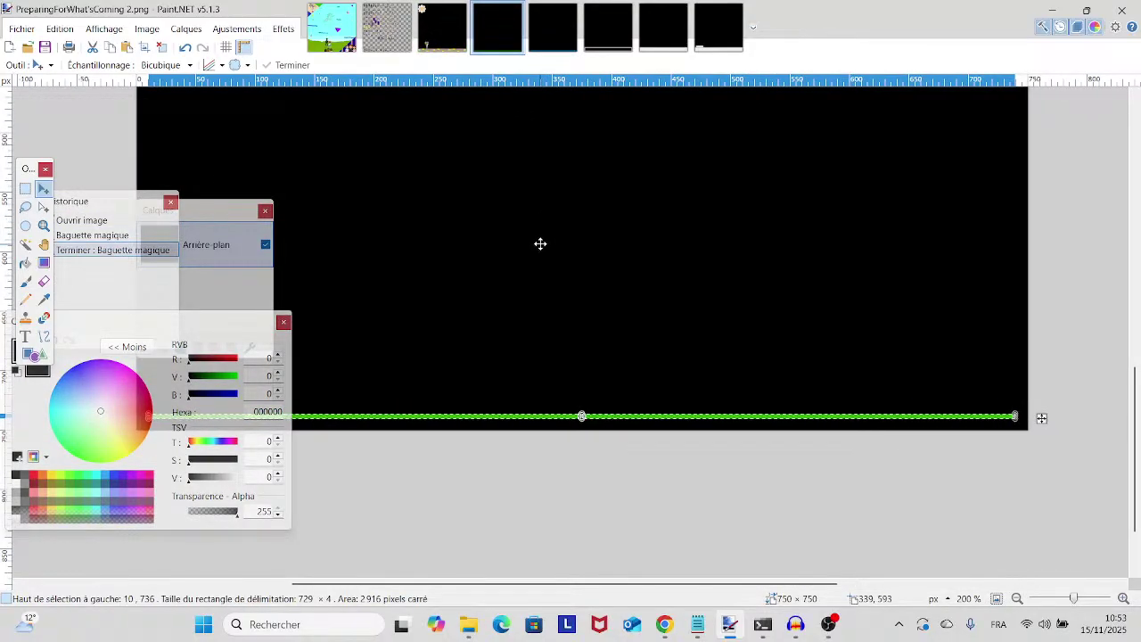
pyautogui.click(443, 28)
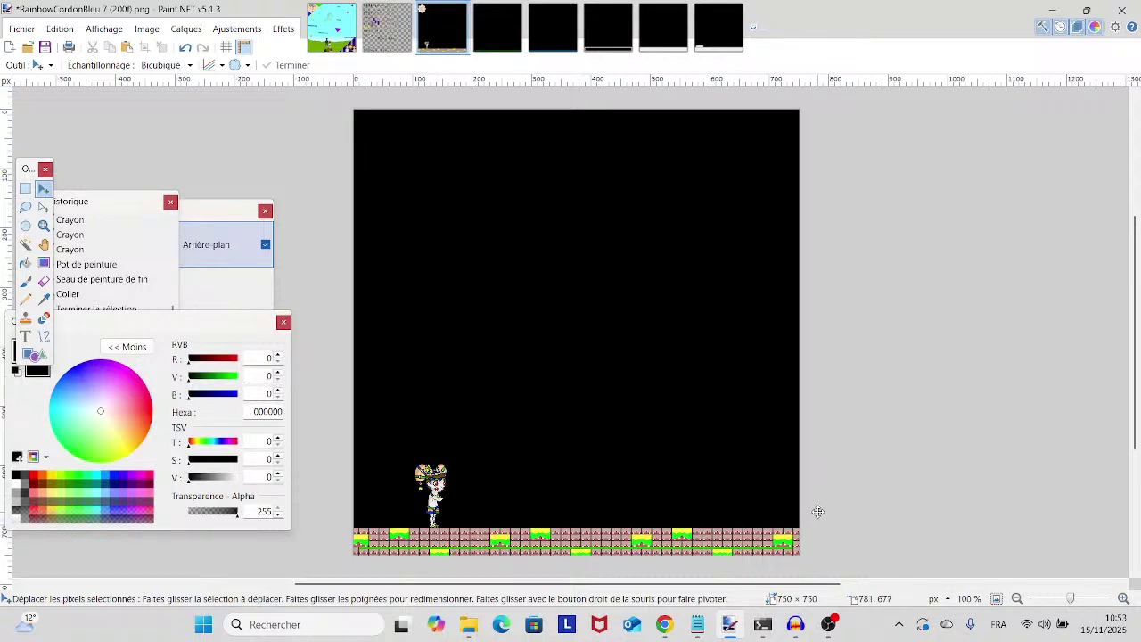
# - Switch to OBS to hide the screen capture, save the scene as RainbowCordonBleu 8.png, and return to Paint.NET
pyautogui.moveTo(767, 395); pyautogui.dragTo(766, 402)
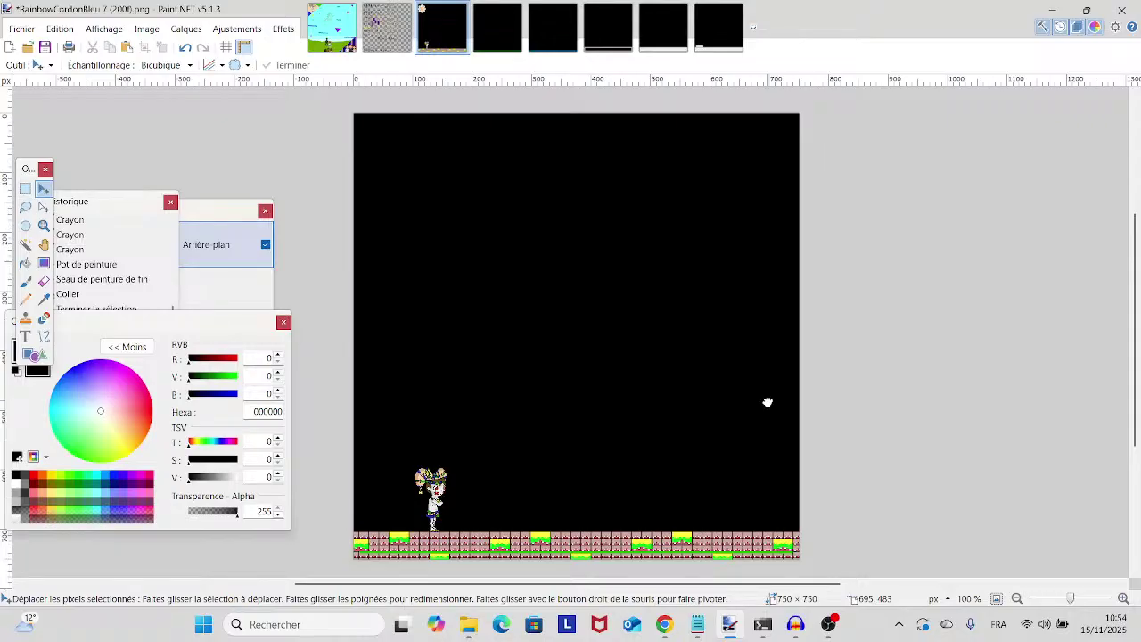
pyautogui.scroll(-1, 767, 401)
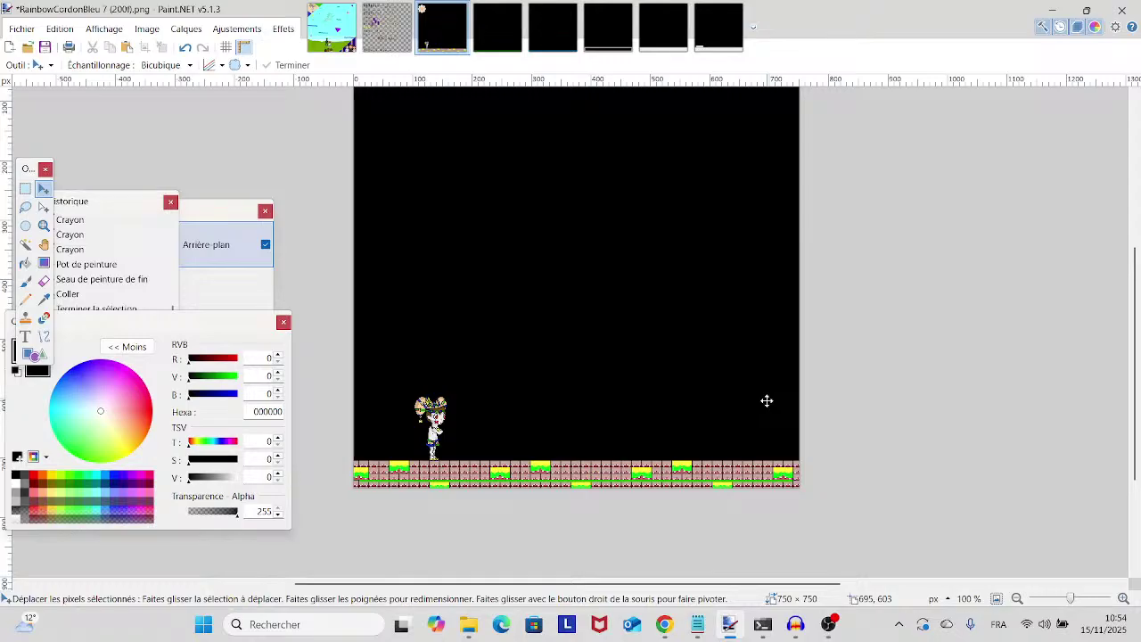
pyautogui.click(829, 624)
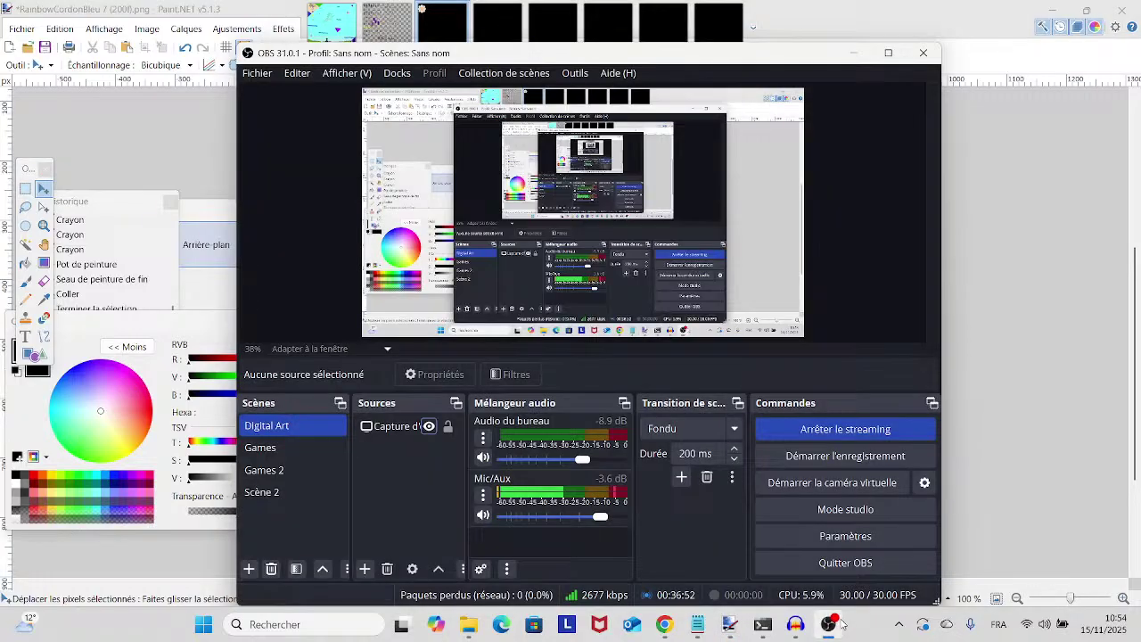
pyautogui.click(429, 426)
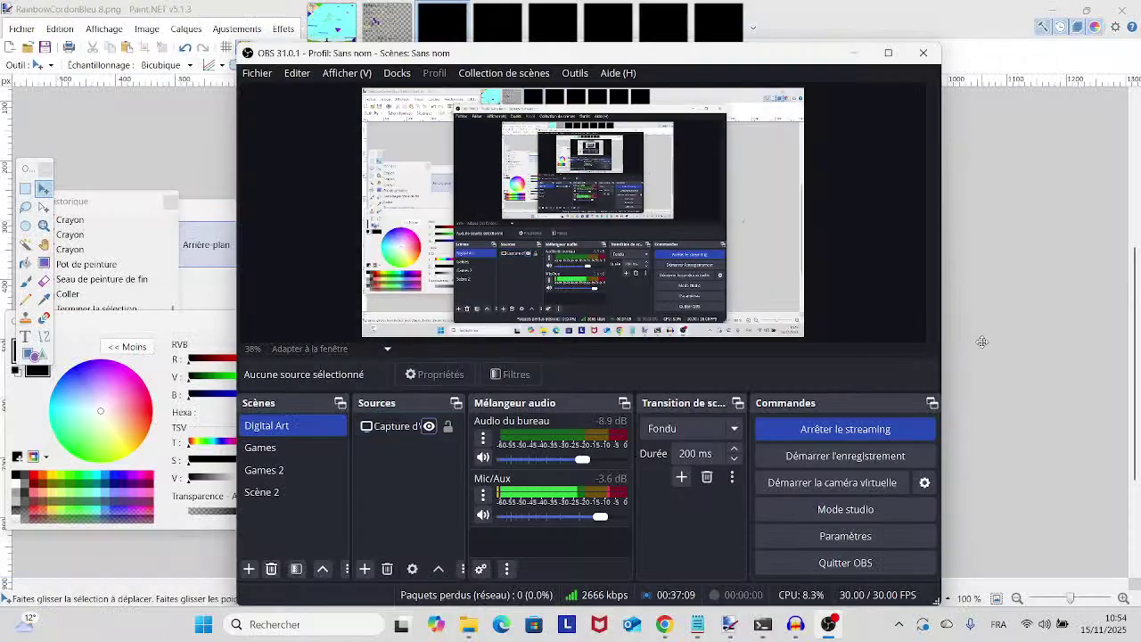
pyautogui.click(980, 343)
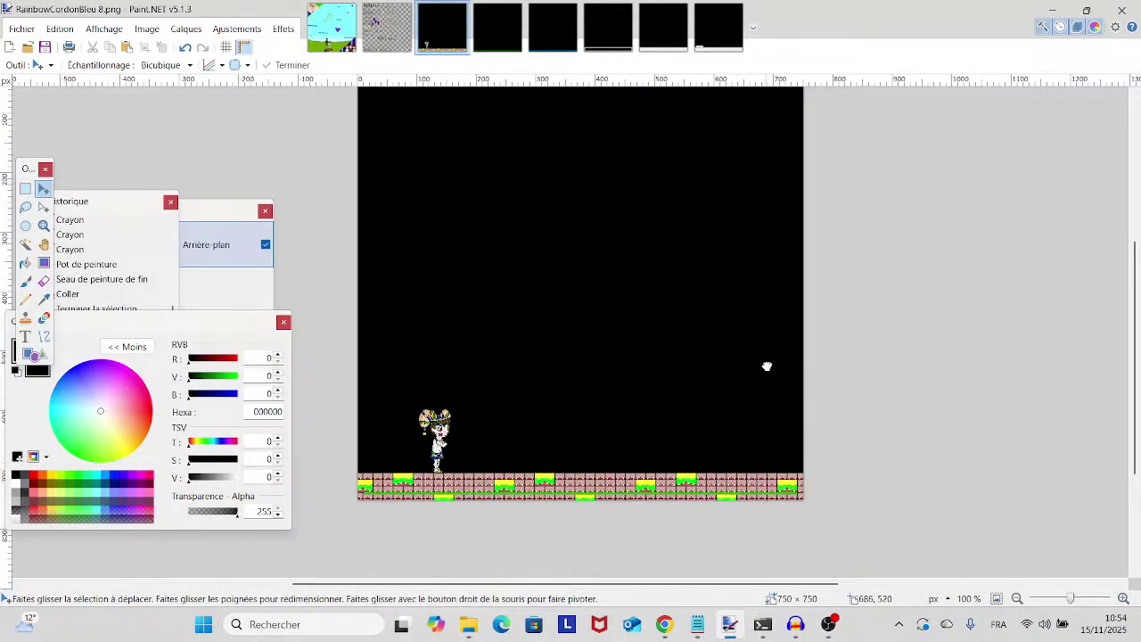
# - Copy the blue bar with its green outline from PreparingForWhat'sComing 3 using the Magic Wand and paste it over the RainbowCordonBleu 8 floor
pyautogui.click(498, 26)
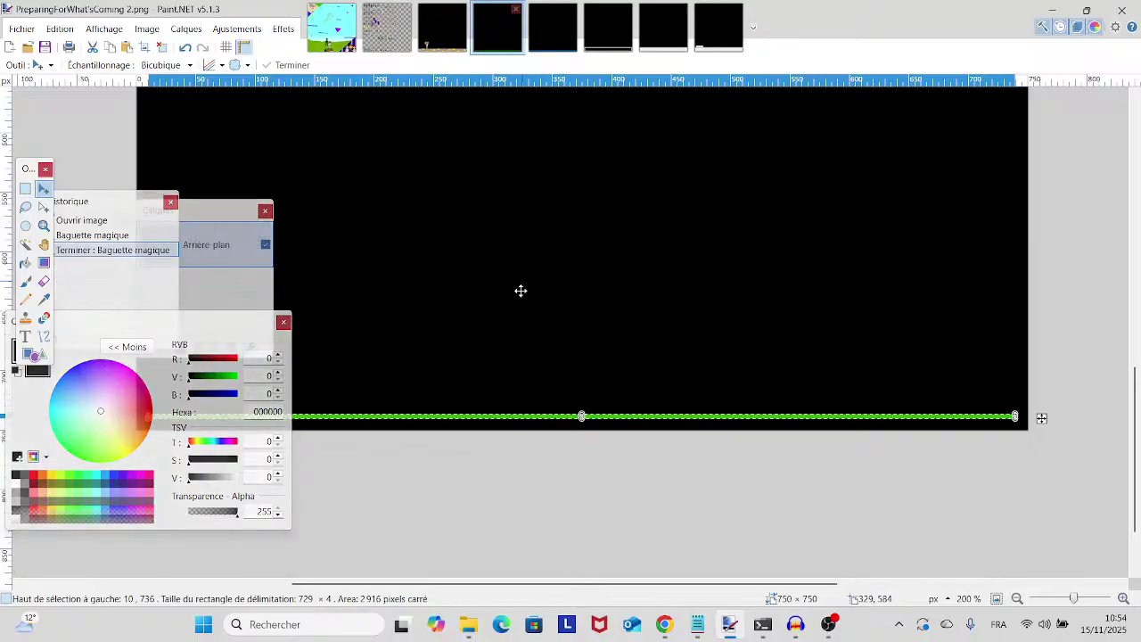
pyautogui.click(558, 26)
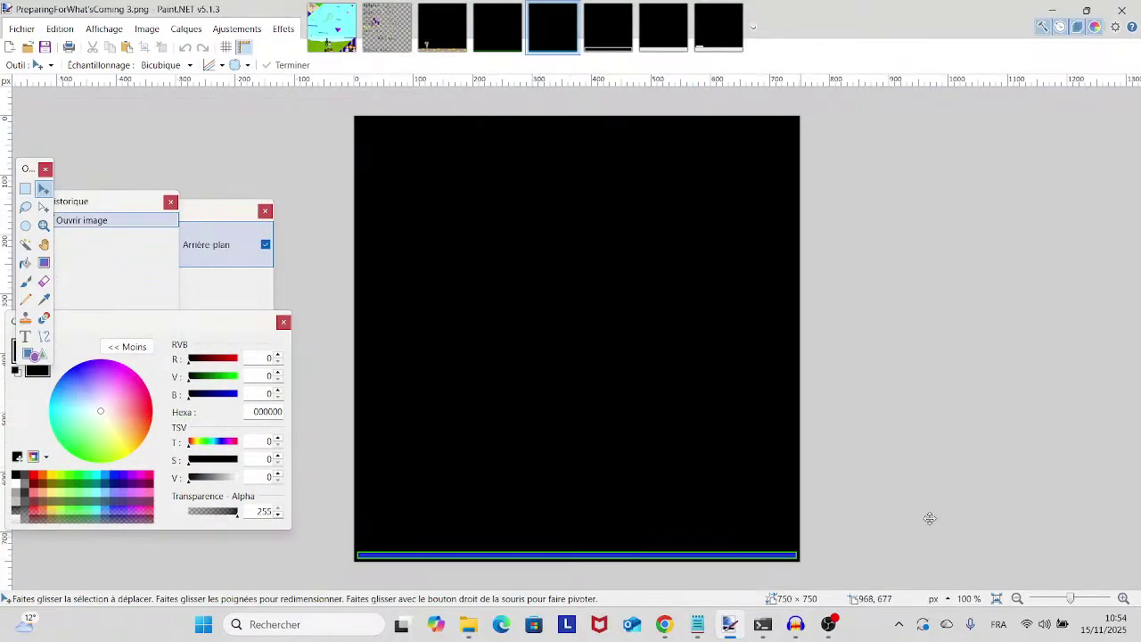
pyautogui.click(1075, 599)
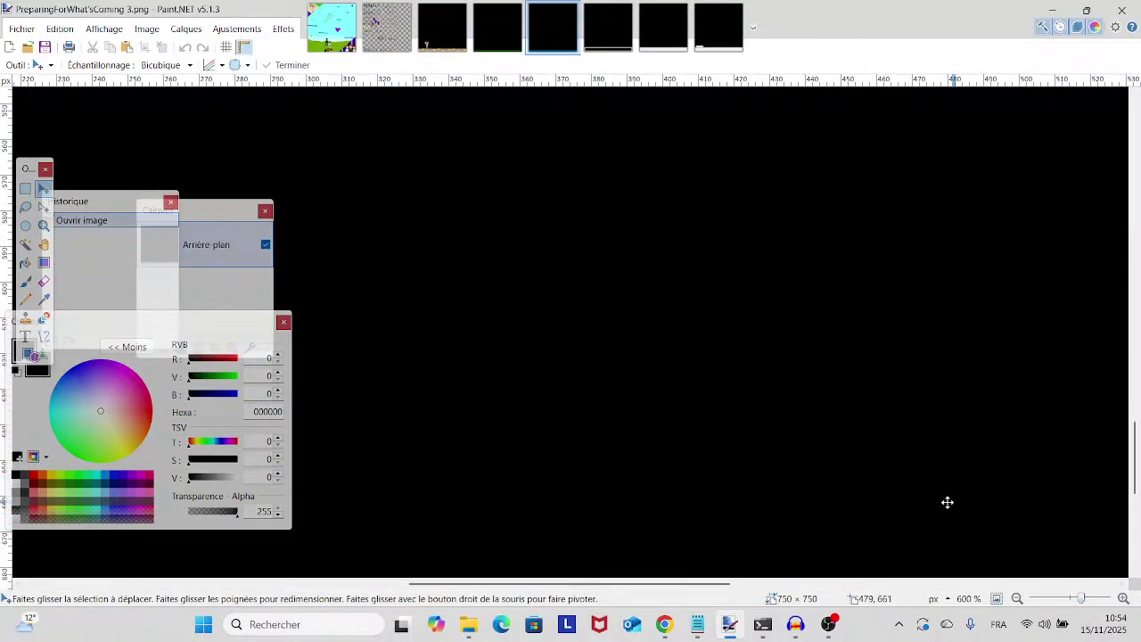
pyautogui.scroll(-5, 947, 502)
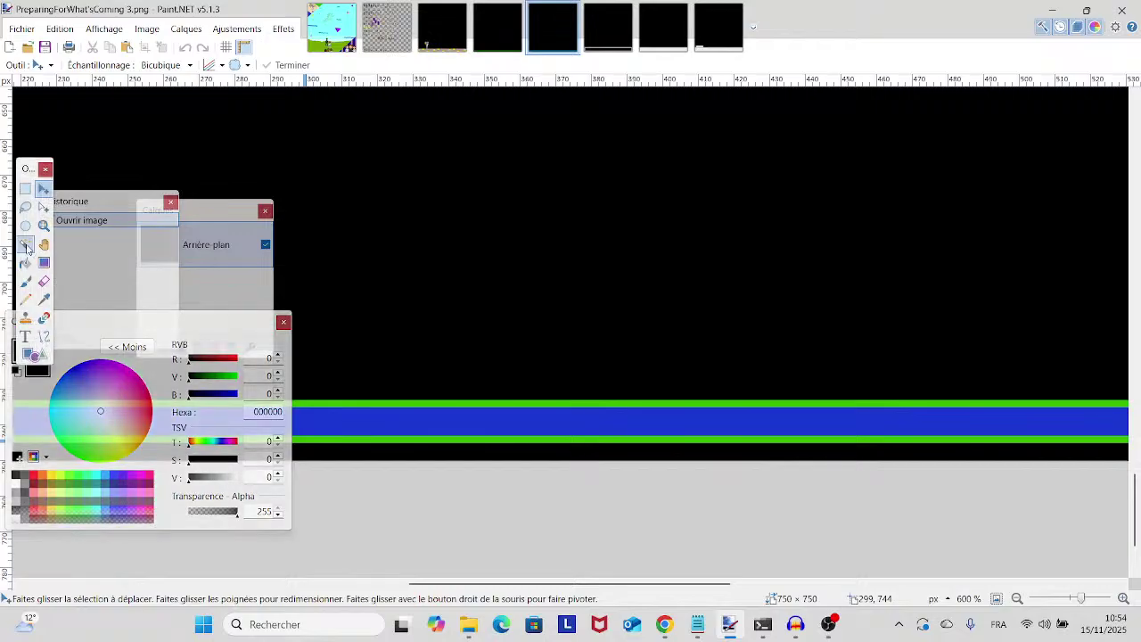
pyautogui.click(26, 246)
pyautogui.click(484, 428)
pyautogui.click(459, 407)
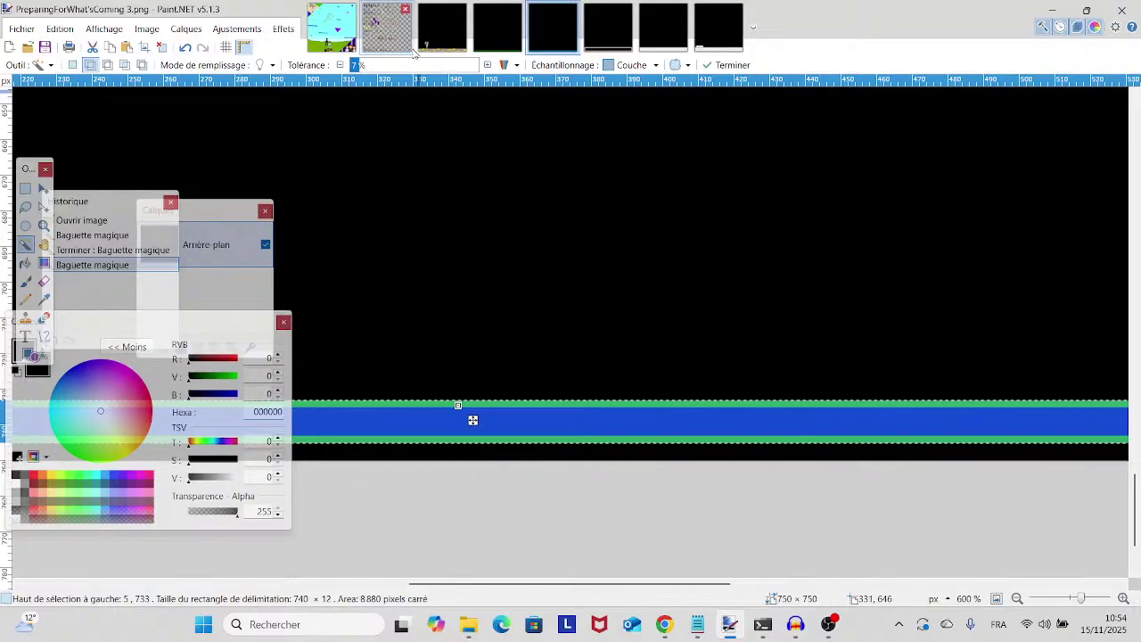
pyautogui.click(443, 27)
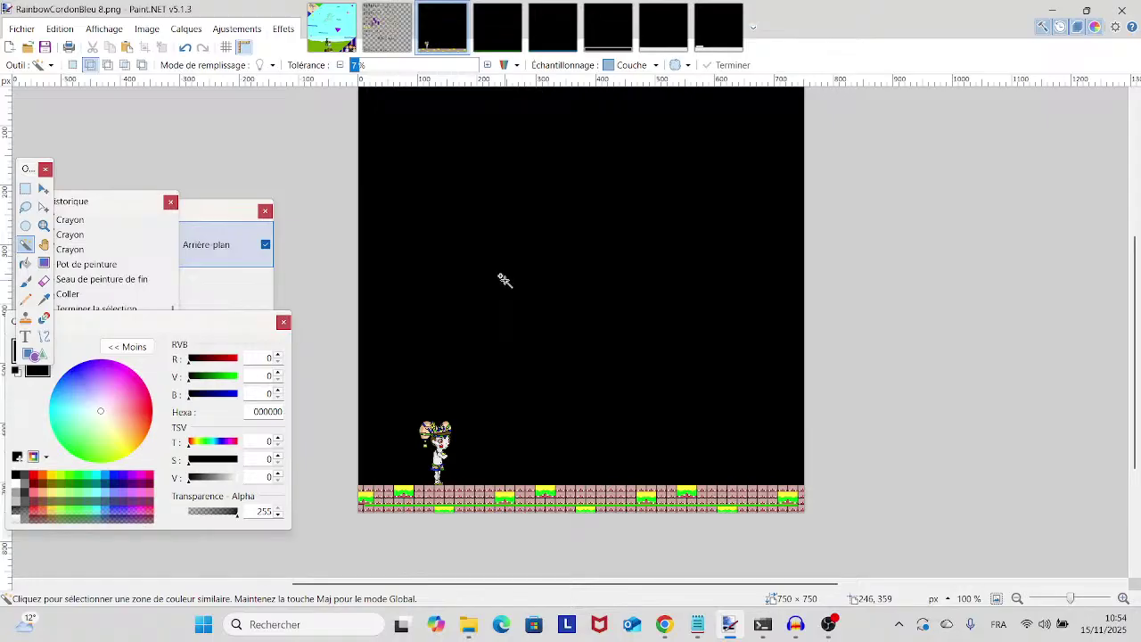
pyautogui.hotkey('ctrl', 'v')
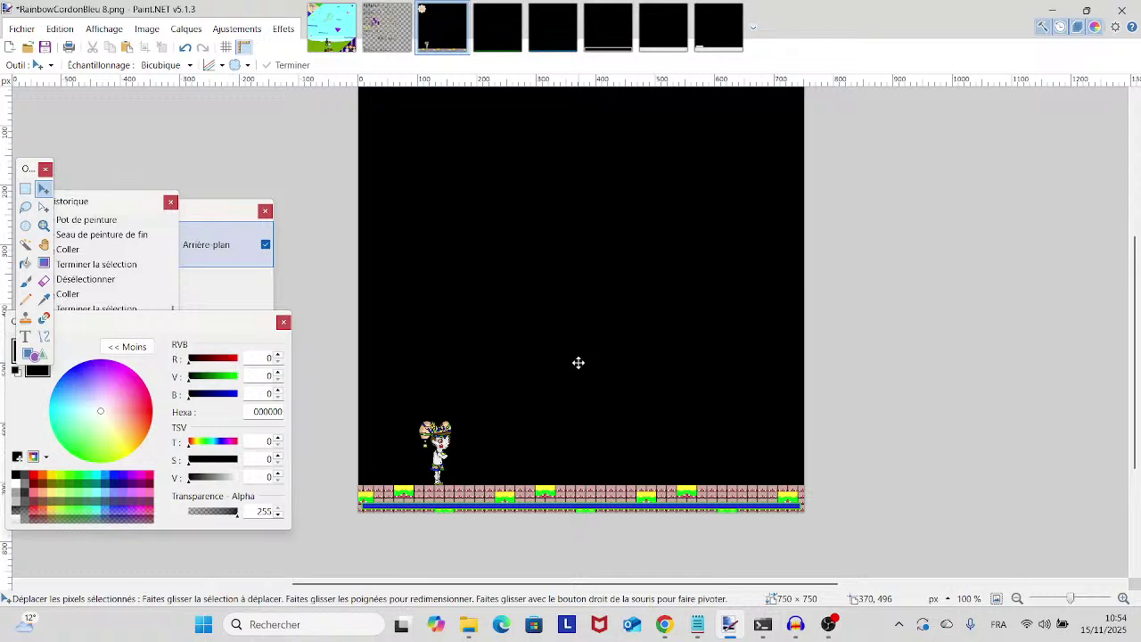
# - Switch to OBS while saving the scene as RainbowCordonBleu 9.png, and return to Paint.NET
pyautogui.click(829, 622)
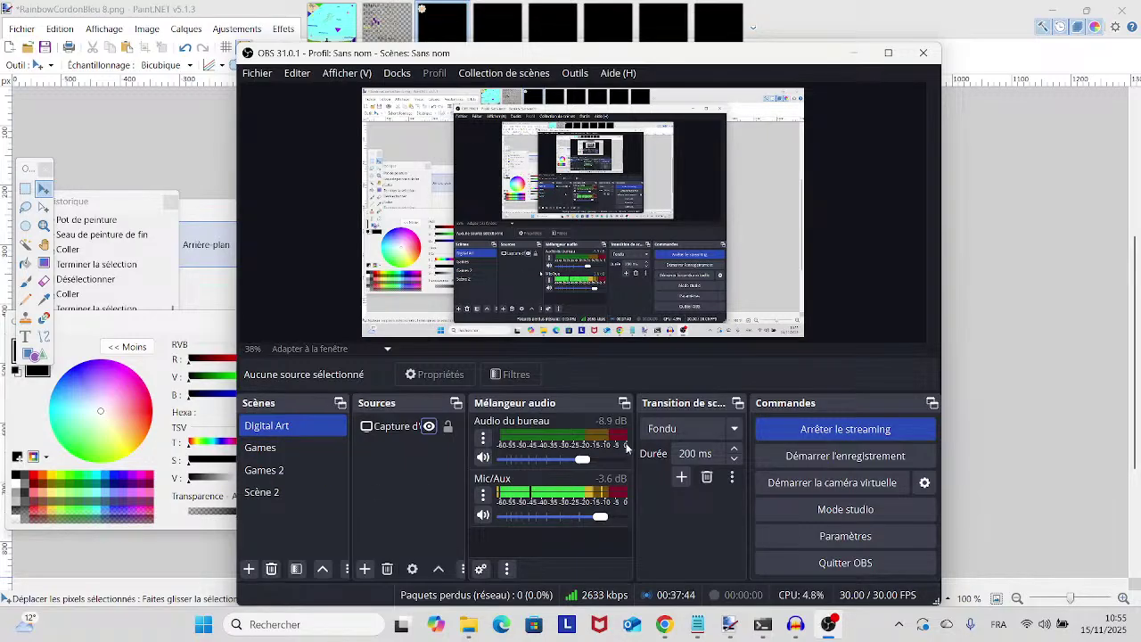
pyautogui.click(1034, 357)
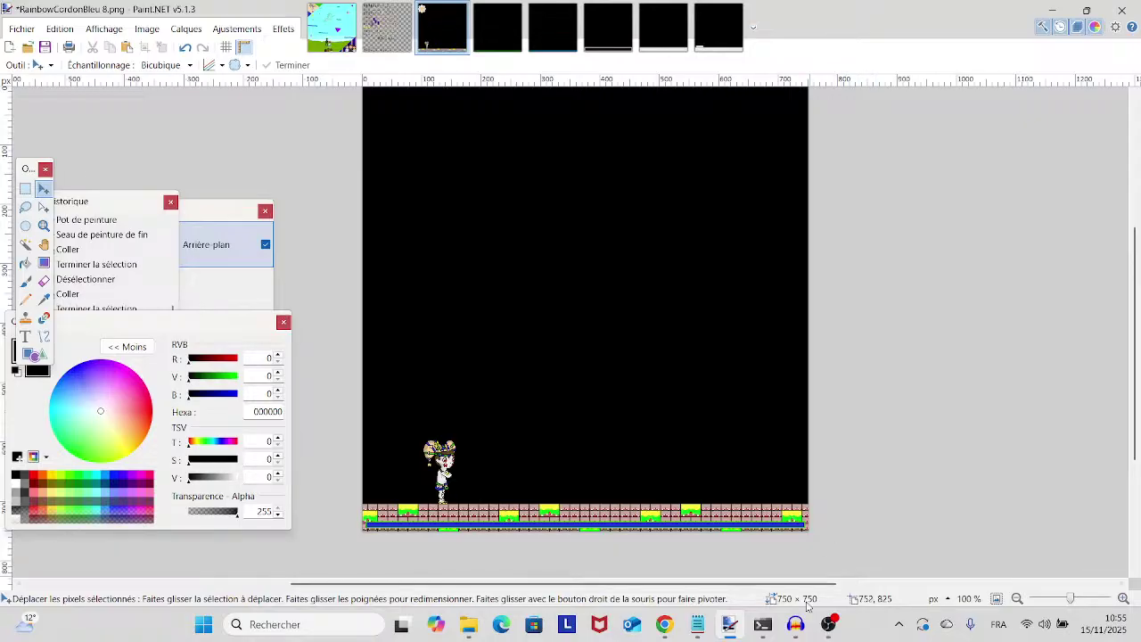
pyautogui.click(828, 624)
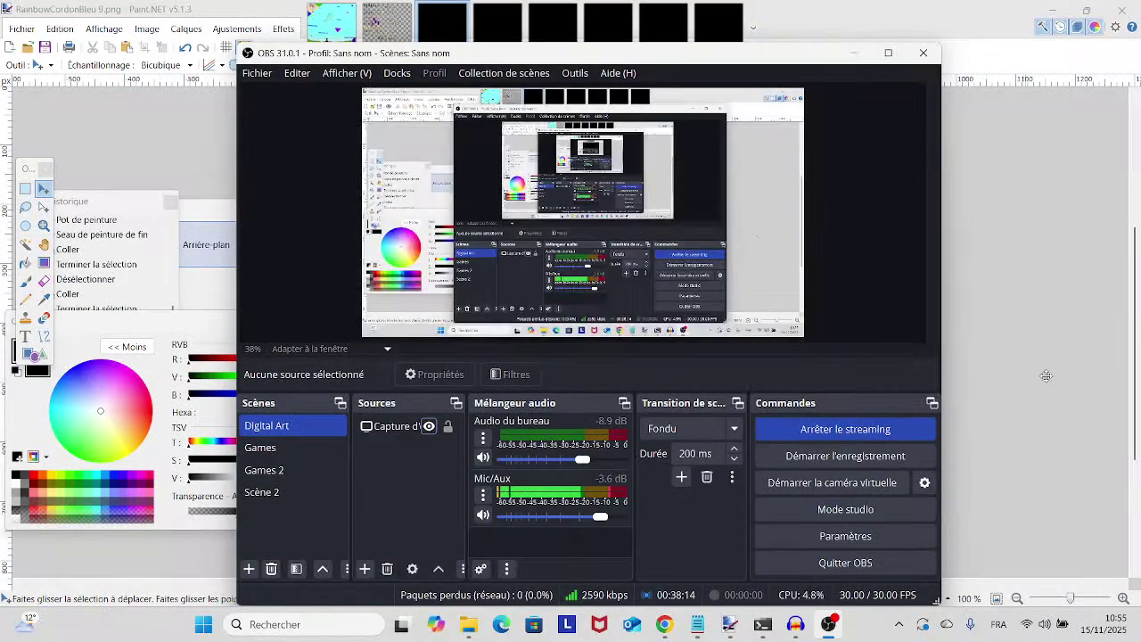
pyautogui.click(1052, 374)
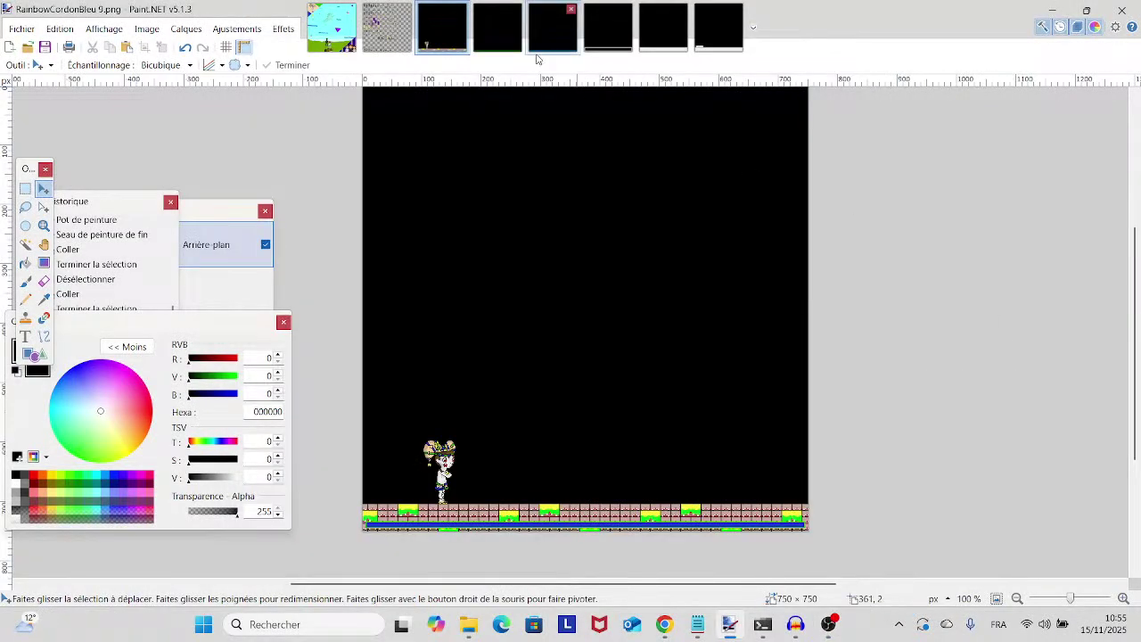
# - Check the PreparingForWhat'sComing 4 frame and undo the pasted blue bar and green line in RainbowCordonBleu 9
pyautogui.hotkey('ctrl', 'Tab')
pyautogui.hotkey('ctrl', 'Tab')
pyautogui.hotkey('ctrl', 'Tab')
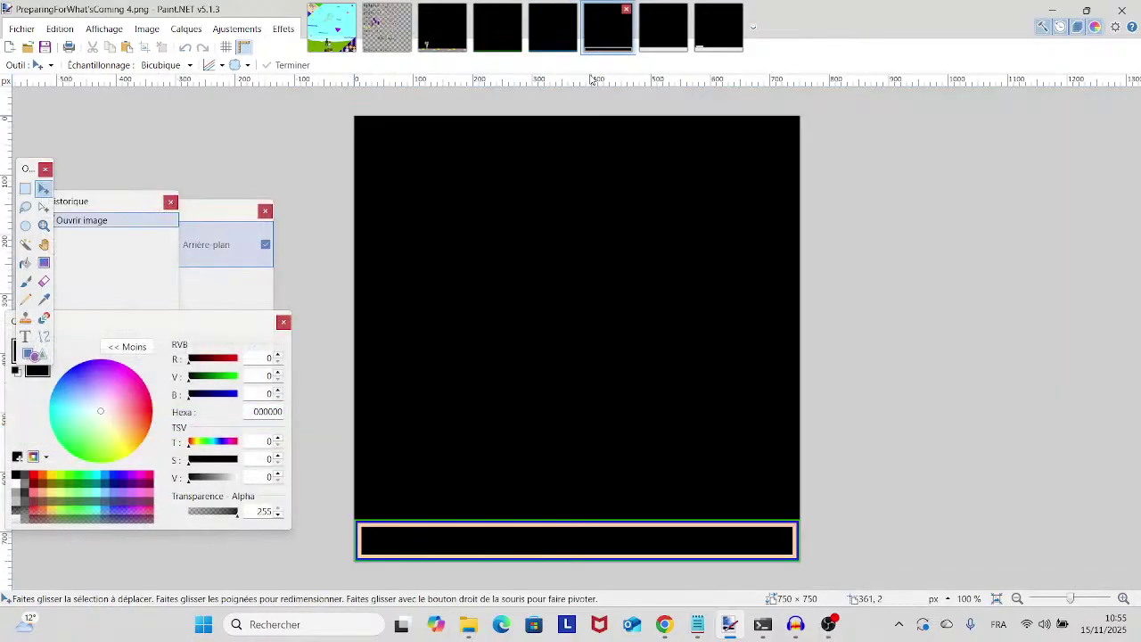
pyautogui.click(452, 43)
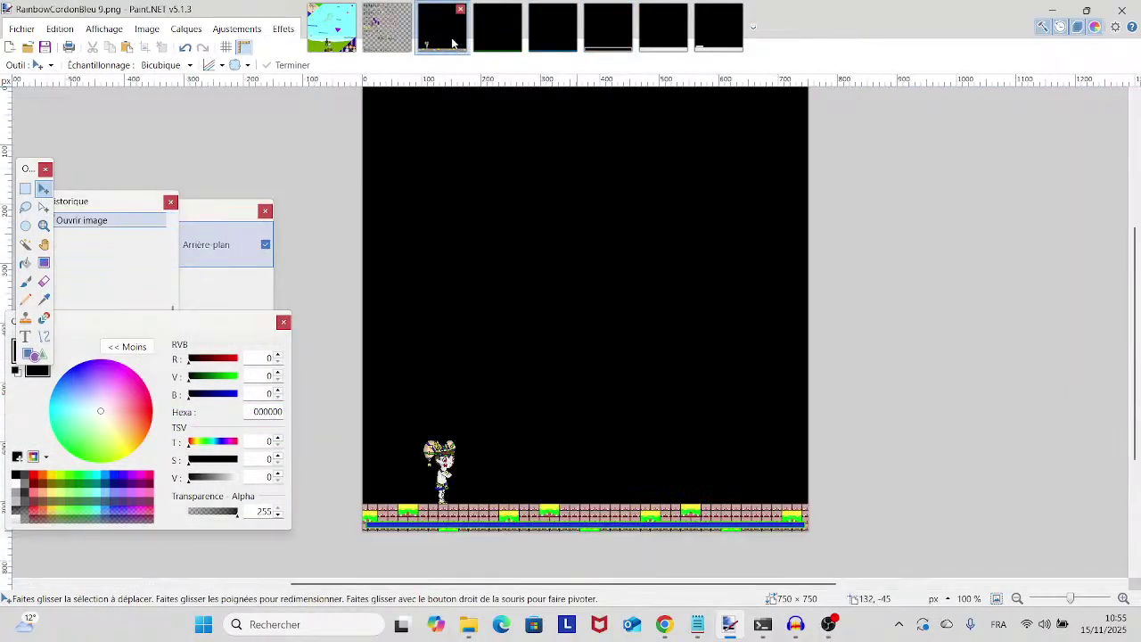
pyautogui.click(188, 49)
pyautogui.click(188, 49)
pyautogui.click(188, 49)
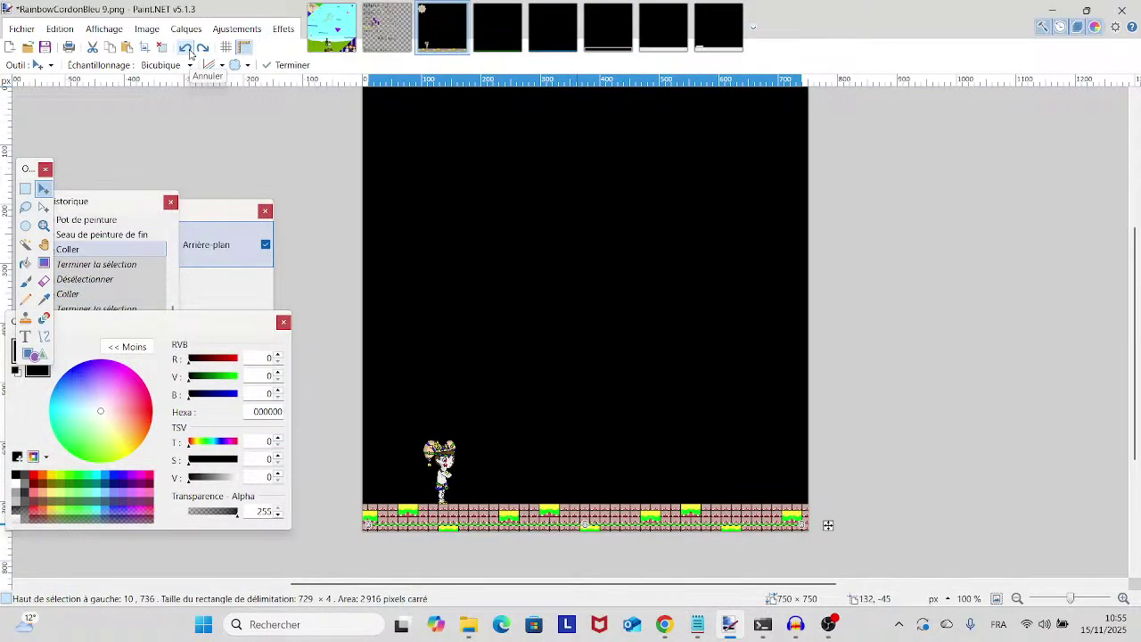
pyautogui.click(188, 49)
# - Select the peach, blue and green borders of the text box in PreparingForWhat'sComing 4 with the Magic Wand and copy them
pyautogui.click(608, 27)
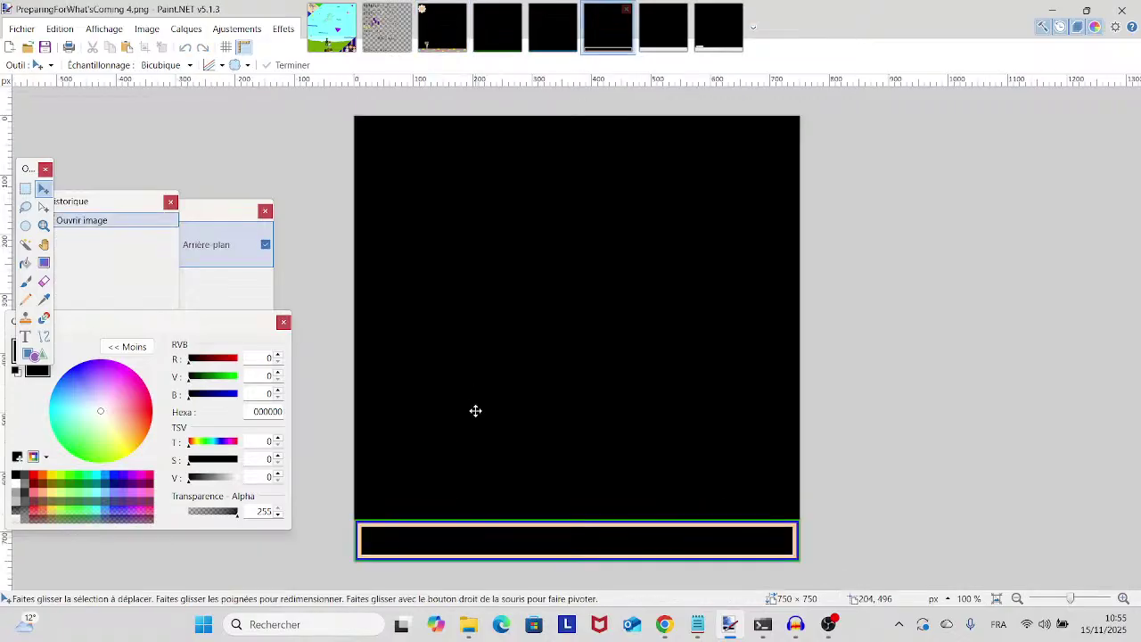
pyautogui.scroll(5, 499, 418)
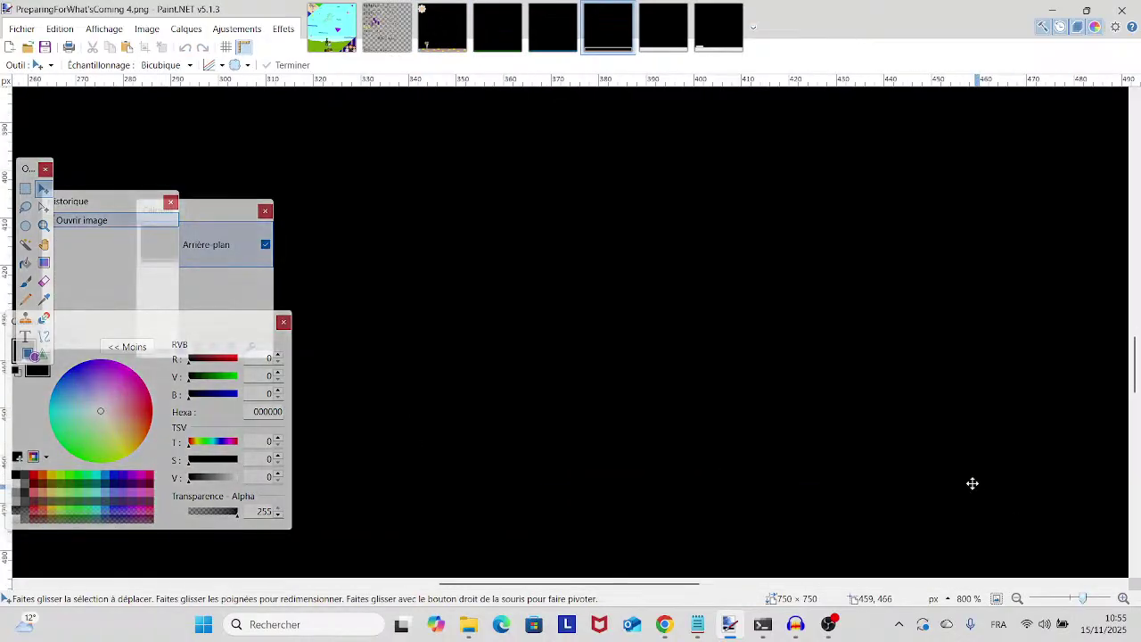
pyautogui.scroll(-6, 858, 412)
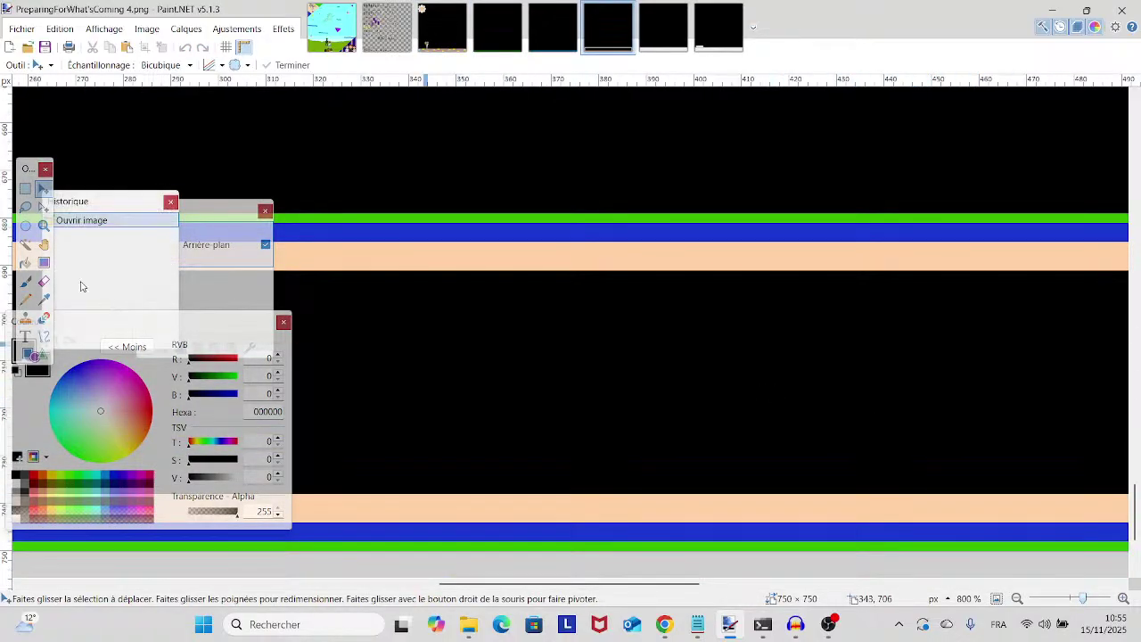
pyautogui.click(26, 244)
pyautogui.click(411, 254)
pyautogui.keyDown('ctrl'); pyautogui.click(450, 230); pyautogui.keyUp('ctrl')
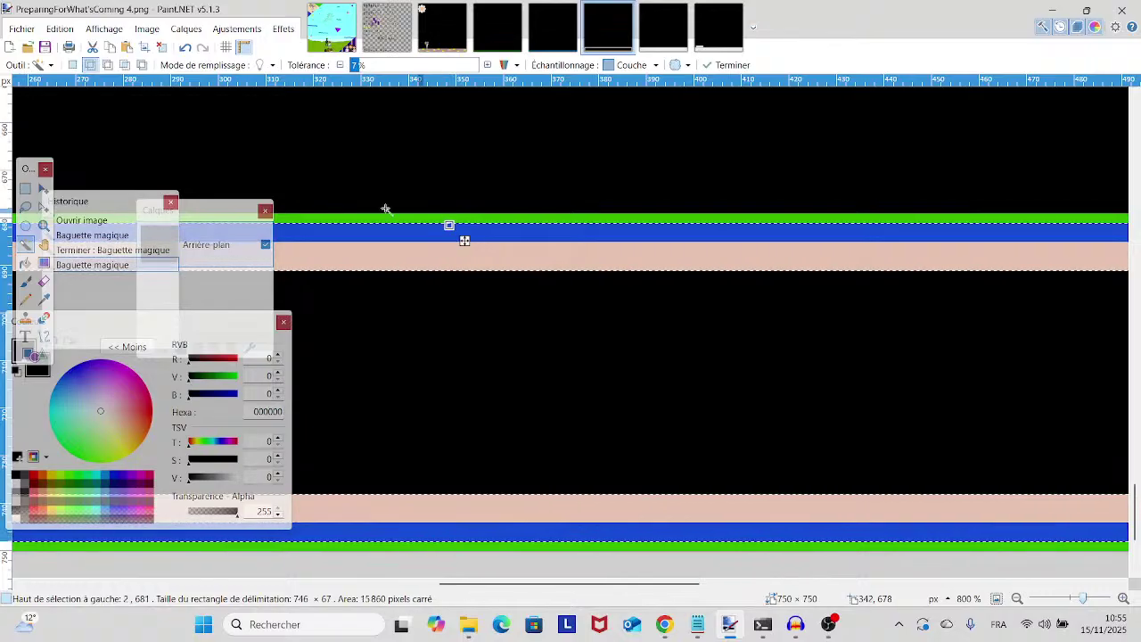
pyautogui.keyDown('ctrl'); pyautogui.click(354, 220); pyautogui.keyUp('ctrl')
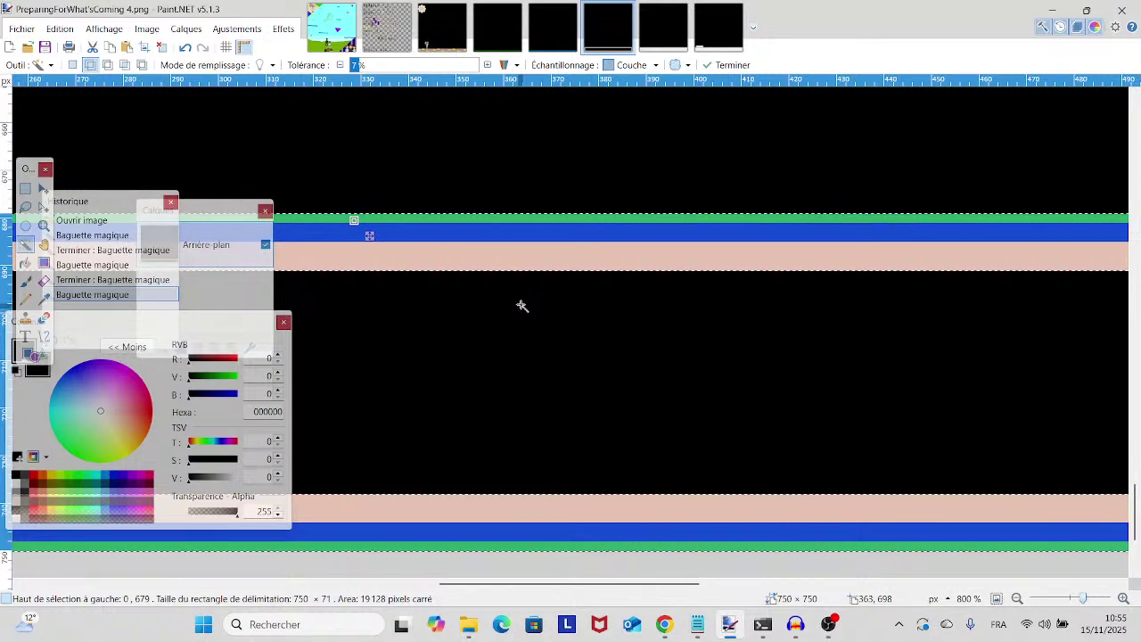
# - Paste the copied text box border over the brick floor of the RainbowCordonBleu 9 frame
pyautogui.click(727, 47)
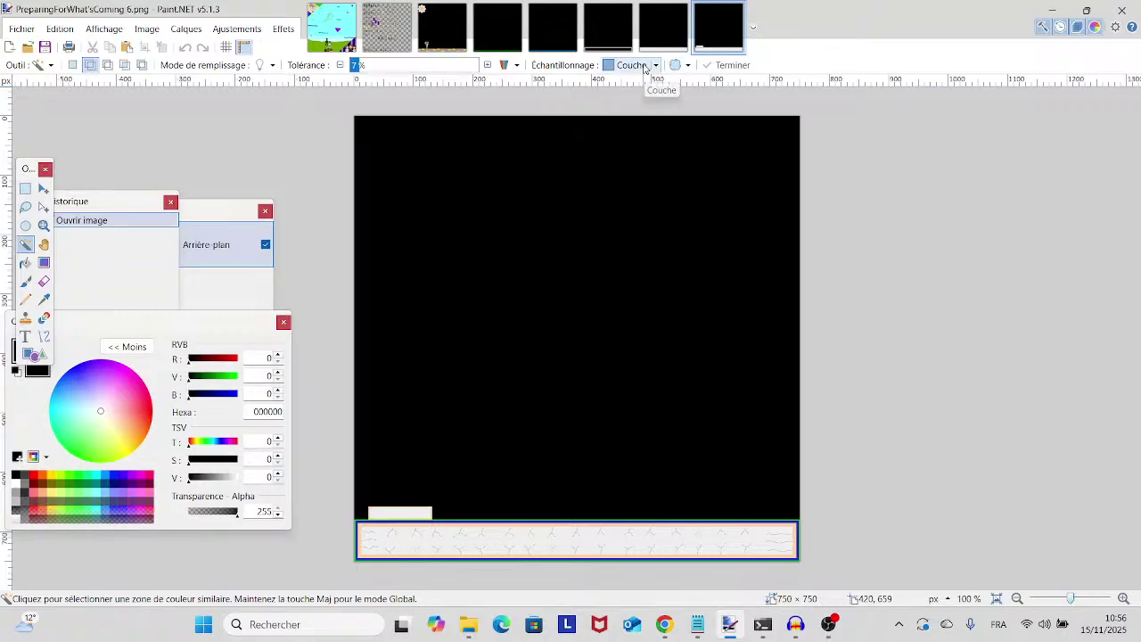
pyautogui.click(442, 31)
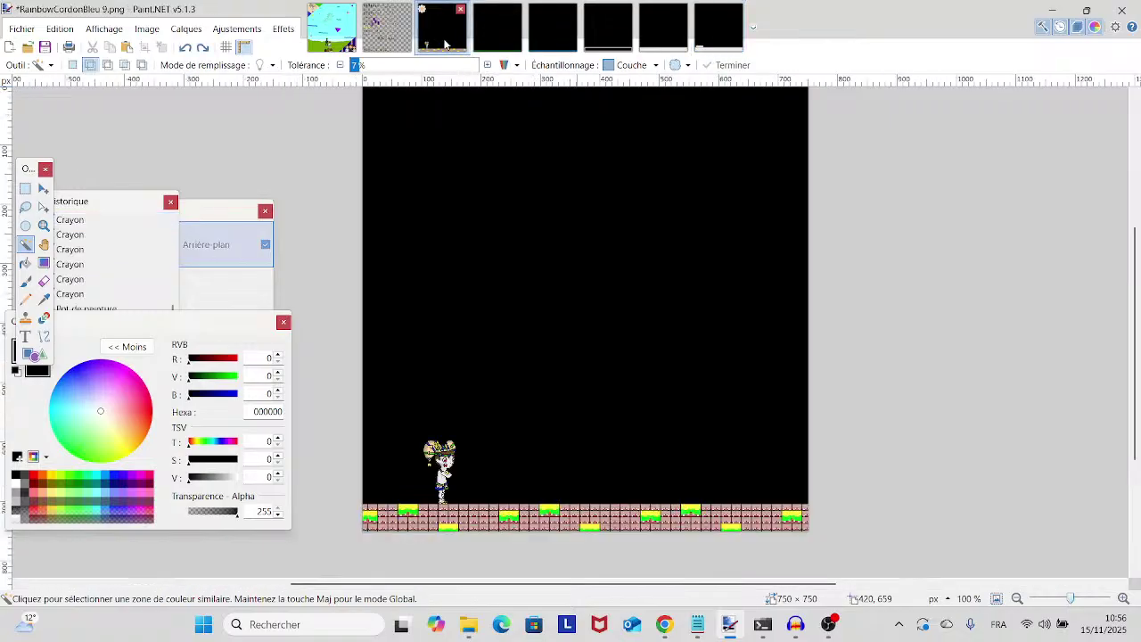
pyautogui.moveTo(489, 163); pyautogui.dragTo(469, 178)
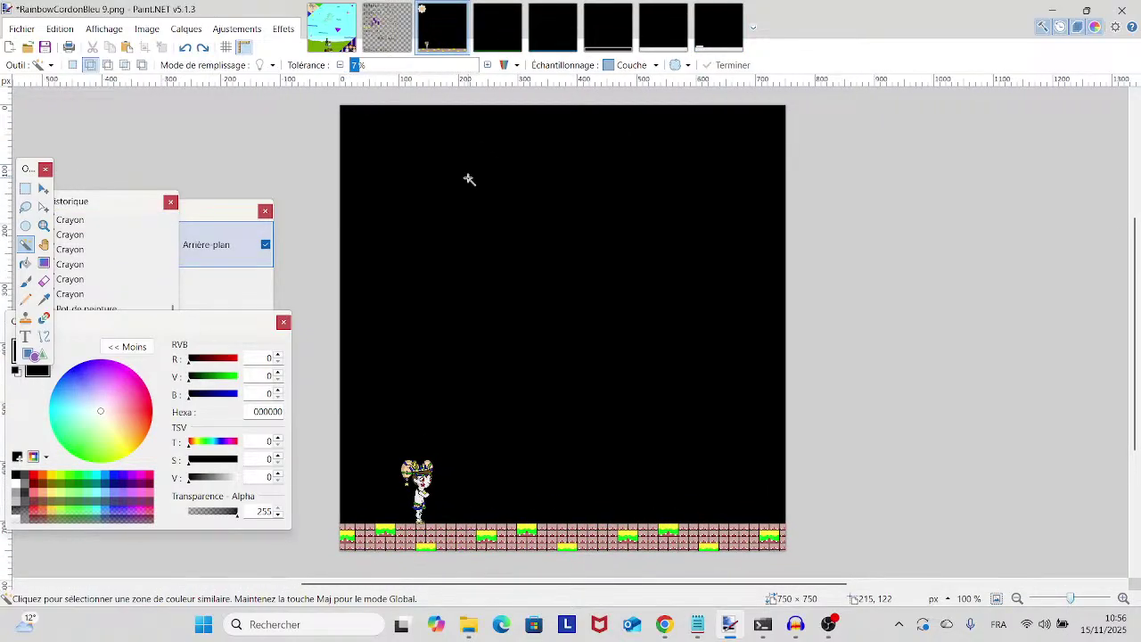
pyautogui.hotkey('ctrl', 'y')
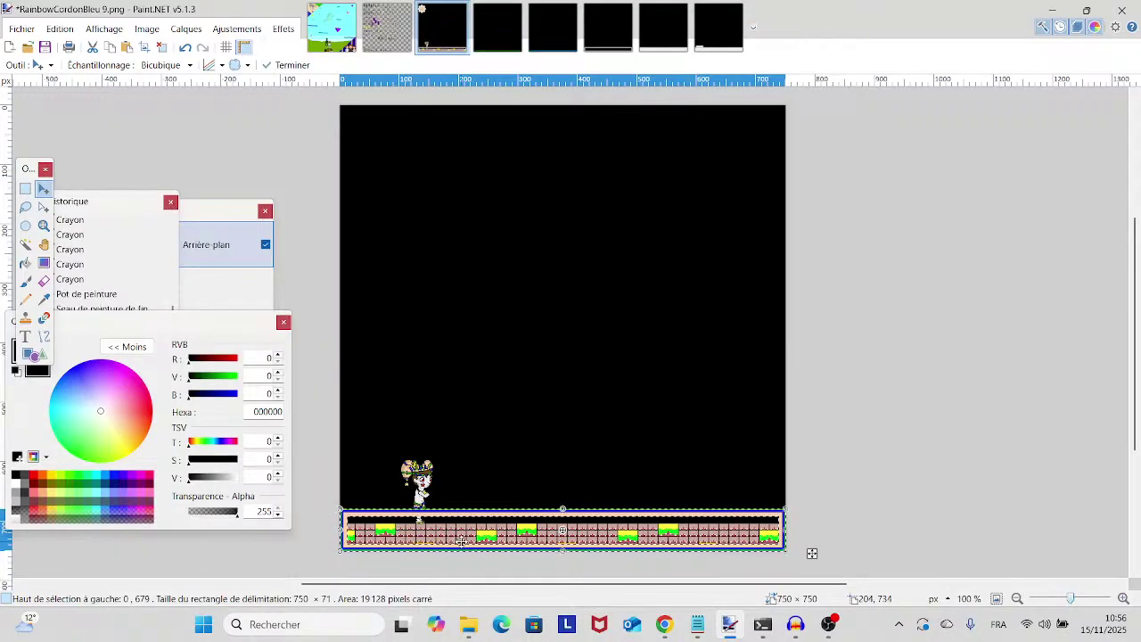
# - Compare the pasted text box border in RainbowCordonBleu 9 with the PreparingForWhat'sComing 6 frame
pyautogui.click(722, 51)
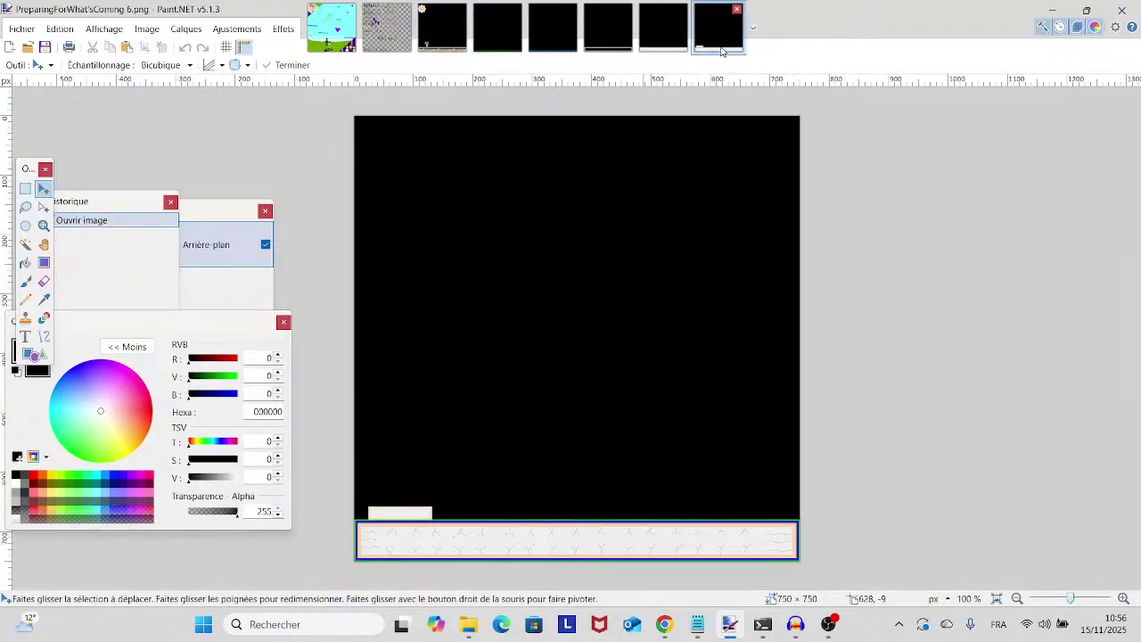
pyautogui.click(424, 48)
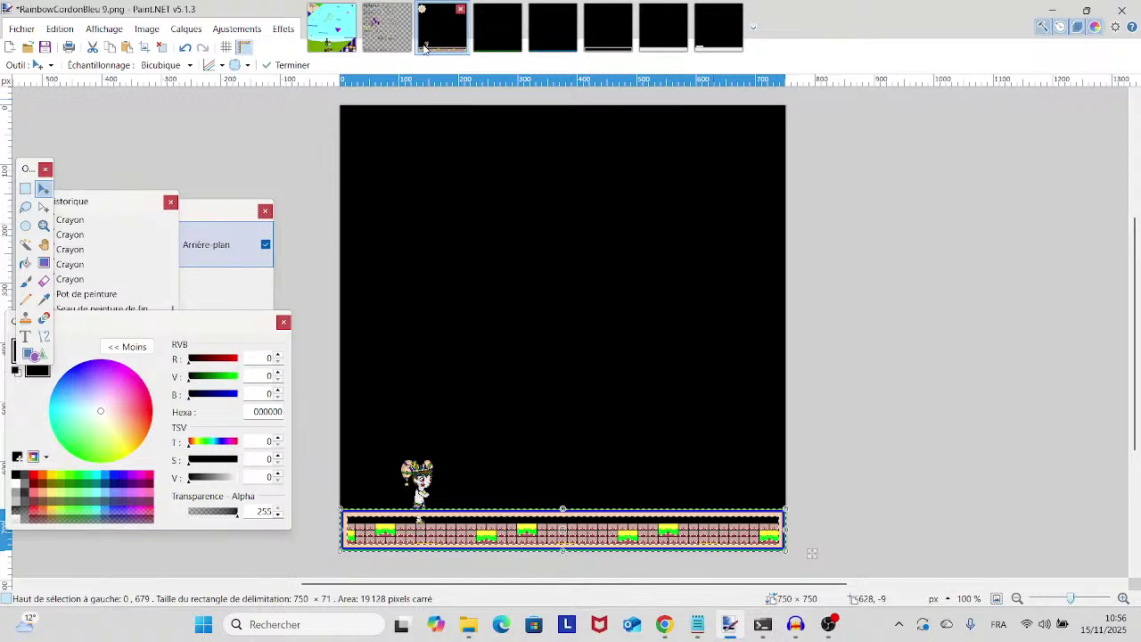
pyautogui.click(705, 41)
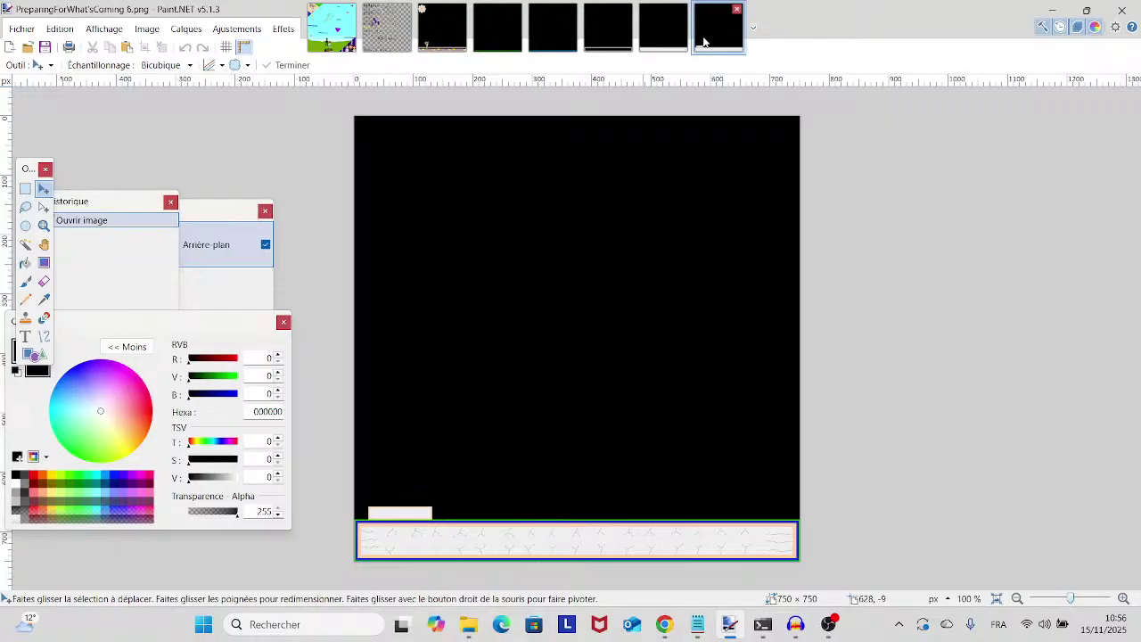
pyautogui.click(442, 26)
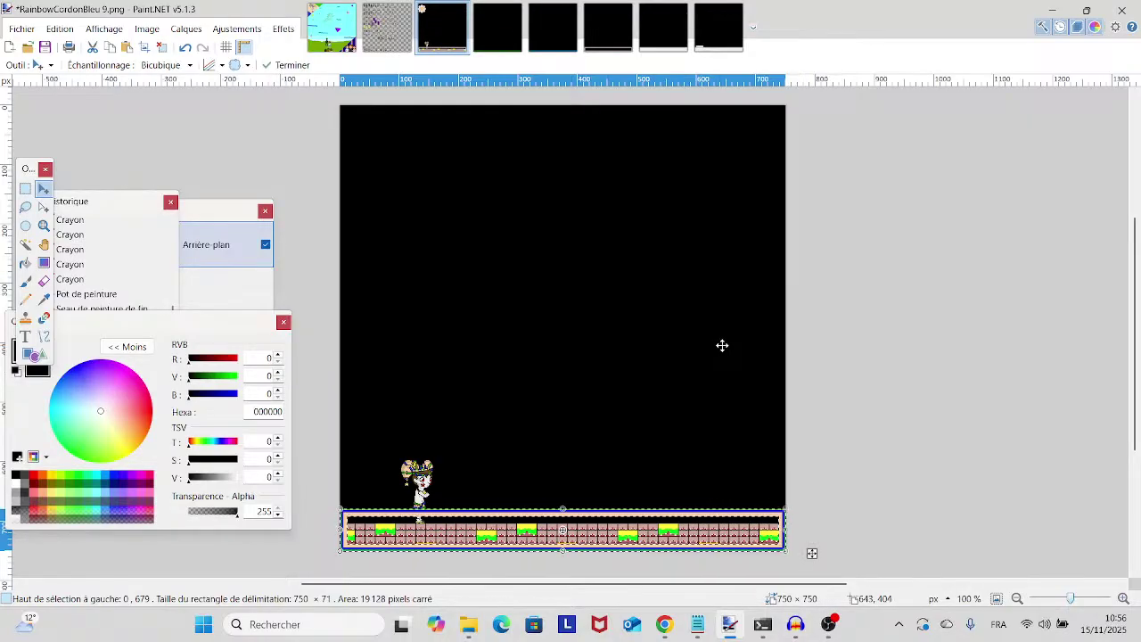
pyautogui.click(841, 639)
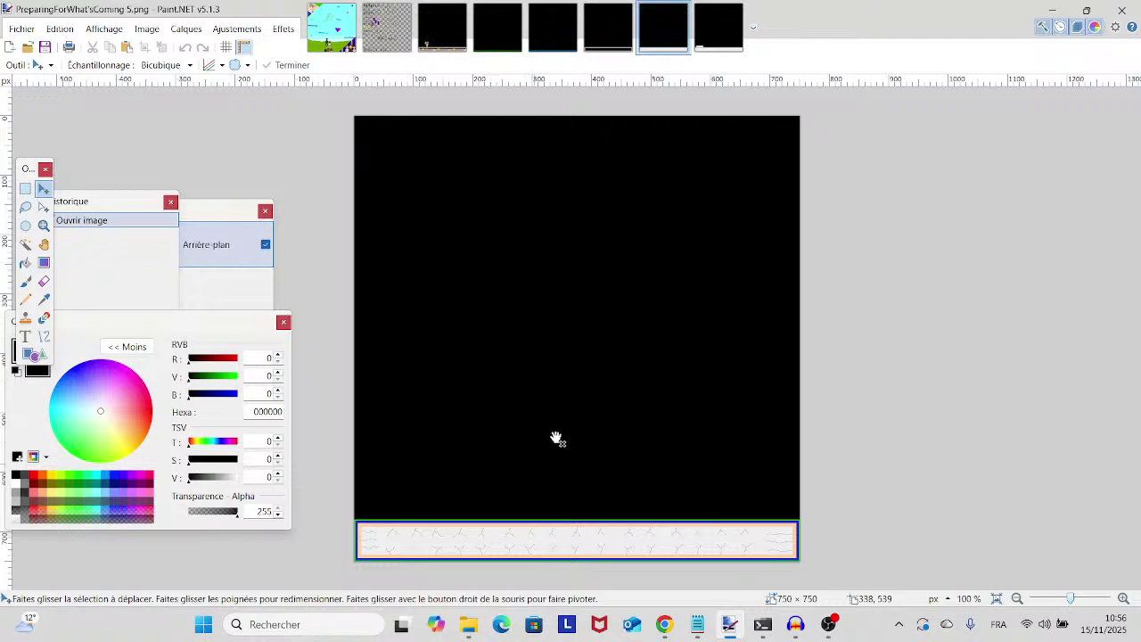
# - Select the text box strip in PreparingForWhat'sComing 5 with a full-width rectangular selection of 750 × 70 px
pyautogui.hotkey('ctrl', '+')
pyautogui.hotkey('ctrl', '+')
pyautogui.hotkey('ctrl', '+')
pyautogui.hotkey('ctrl', '+')
pyautogui.scroll(-10, 739, 502)
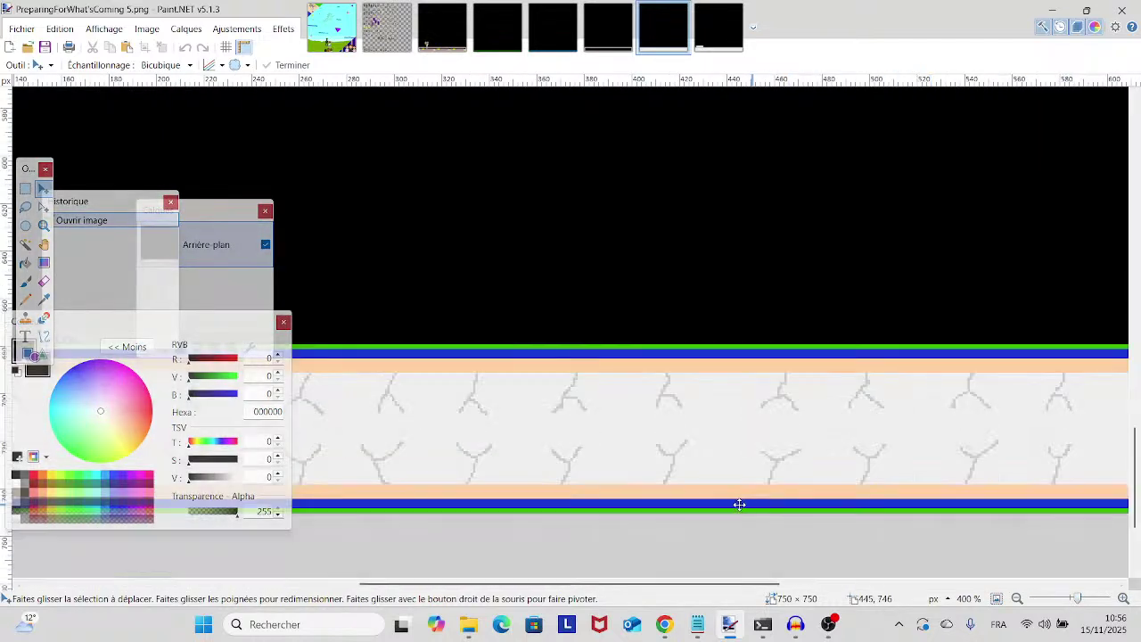
pyautogui.hscroll(-10, 1075, 460)
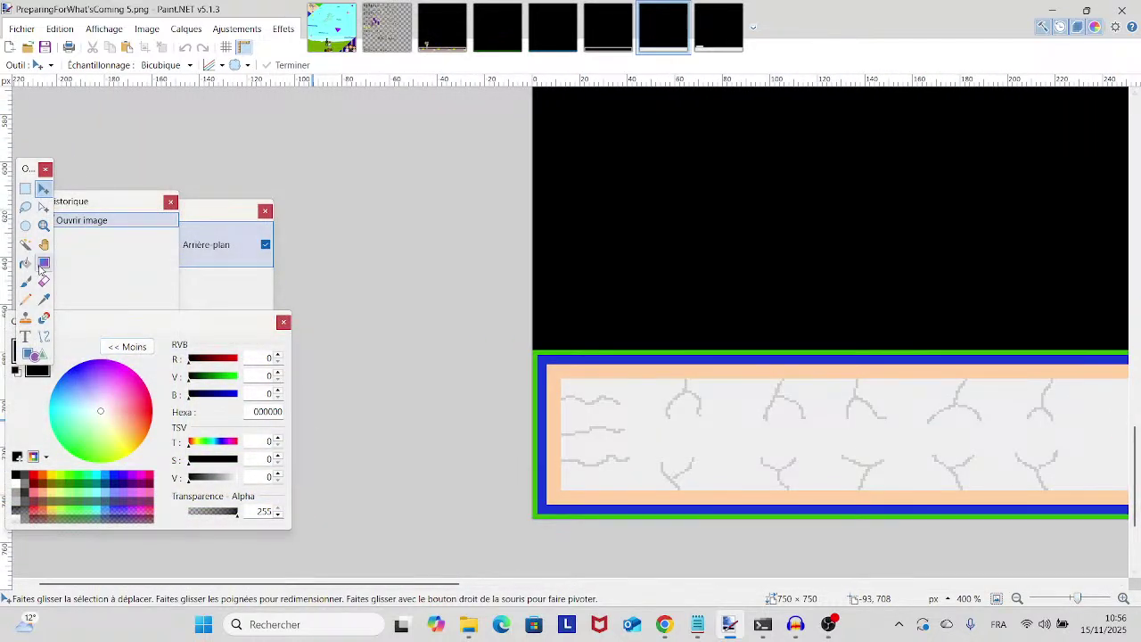
pyautogui.click(25, 188)
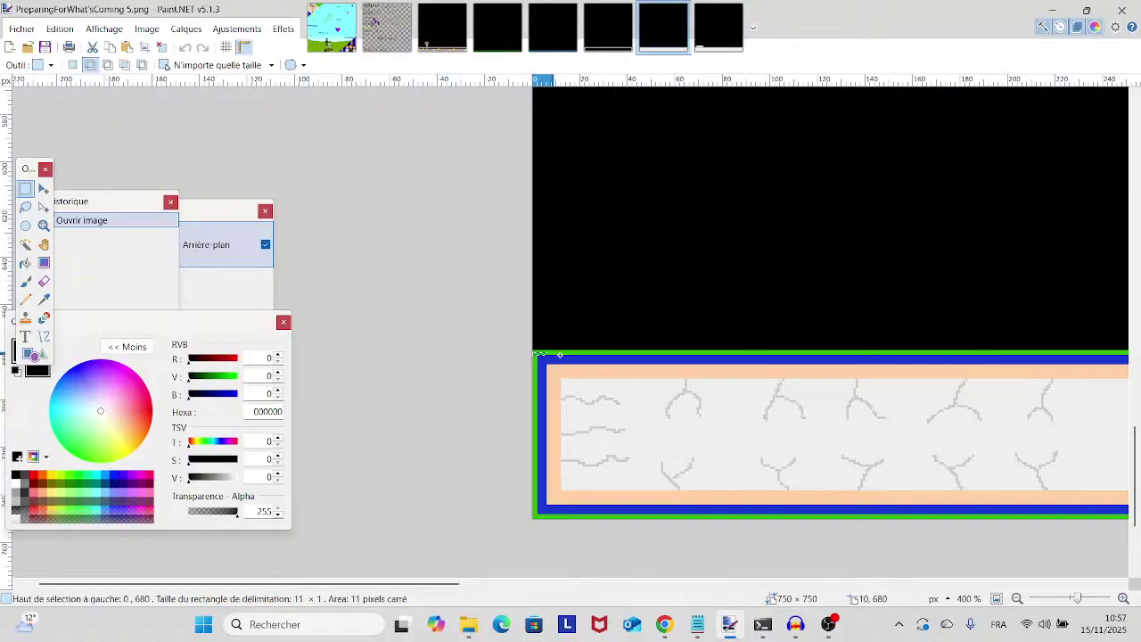
pyautogui.moveTo(530, 351); pyautogui.dragTo(639, 412)
pyautogui.moveTo(502, 352); pyautogui.dragTo(1106, 534)
pyautogui.hscroll(-10, 1089, 372)
pyautogui.scroll(2, 1090, 372)
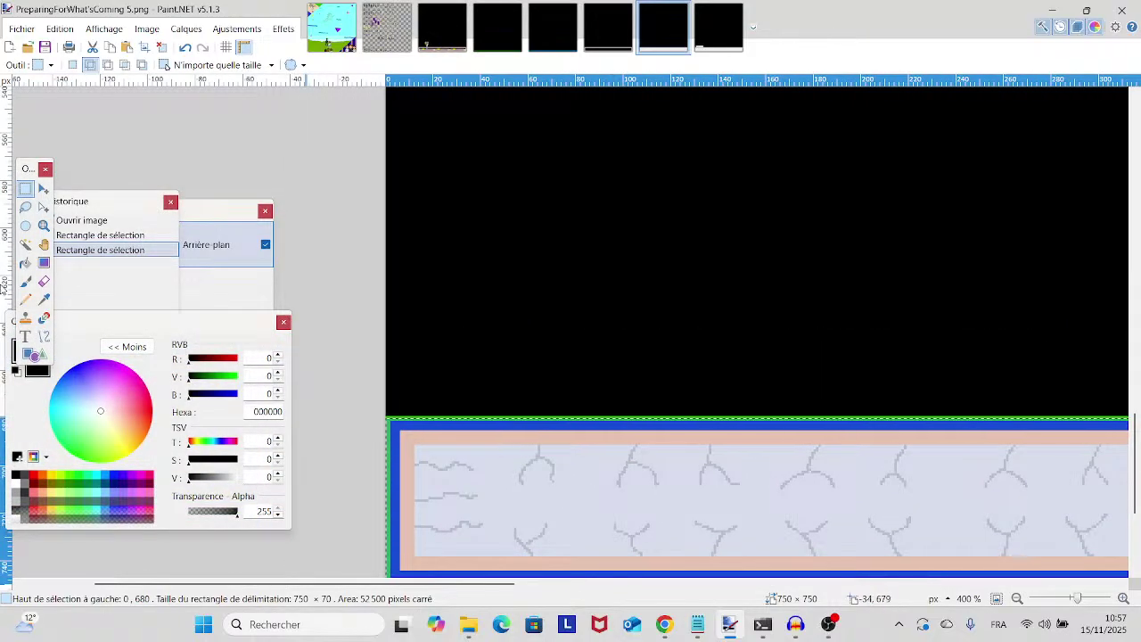
# - Extend the text box selection to its complete green outline with the Magic Wand, covering 750 × 71 px, and switch to OBS
pyautogui.click(25, 243)
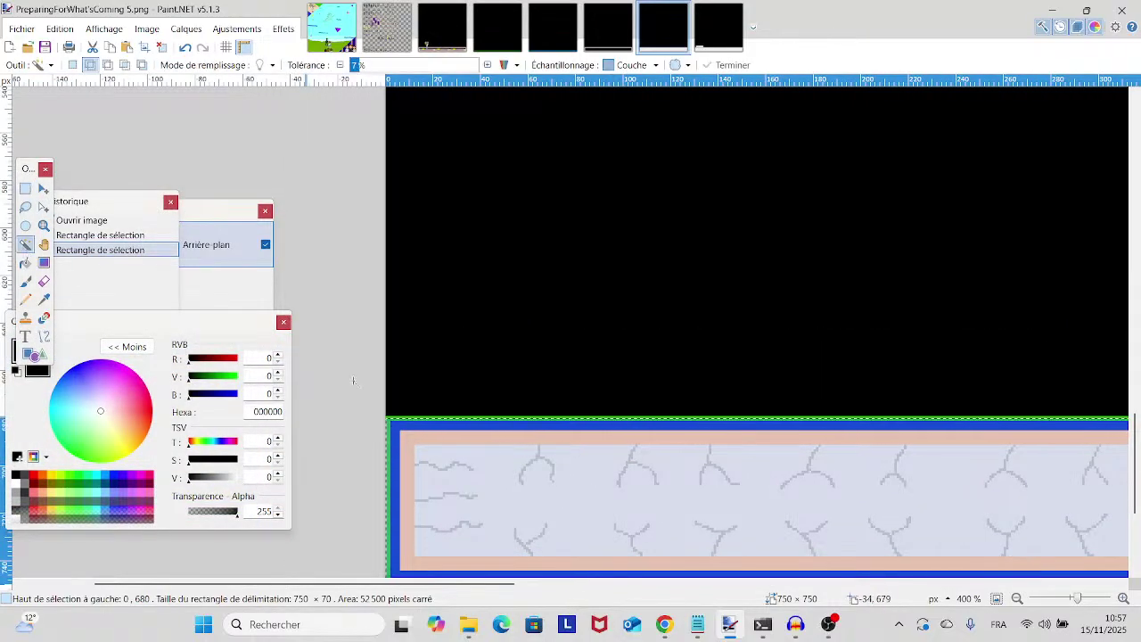
pyautogui.click(389, 429)
pyautogui.click(393, 434)
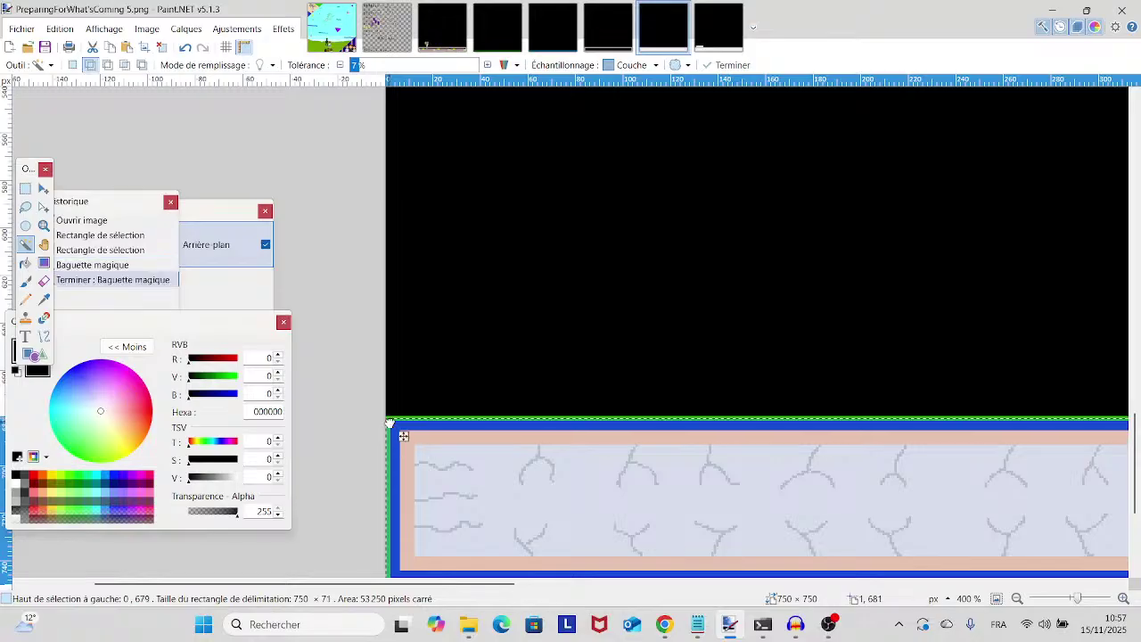
pyautogui.scroll(-2, 472, 414)
pyautogui.hscroll(5, 472, 414)
pyautogui.hscroll(5, 570, 303)
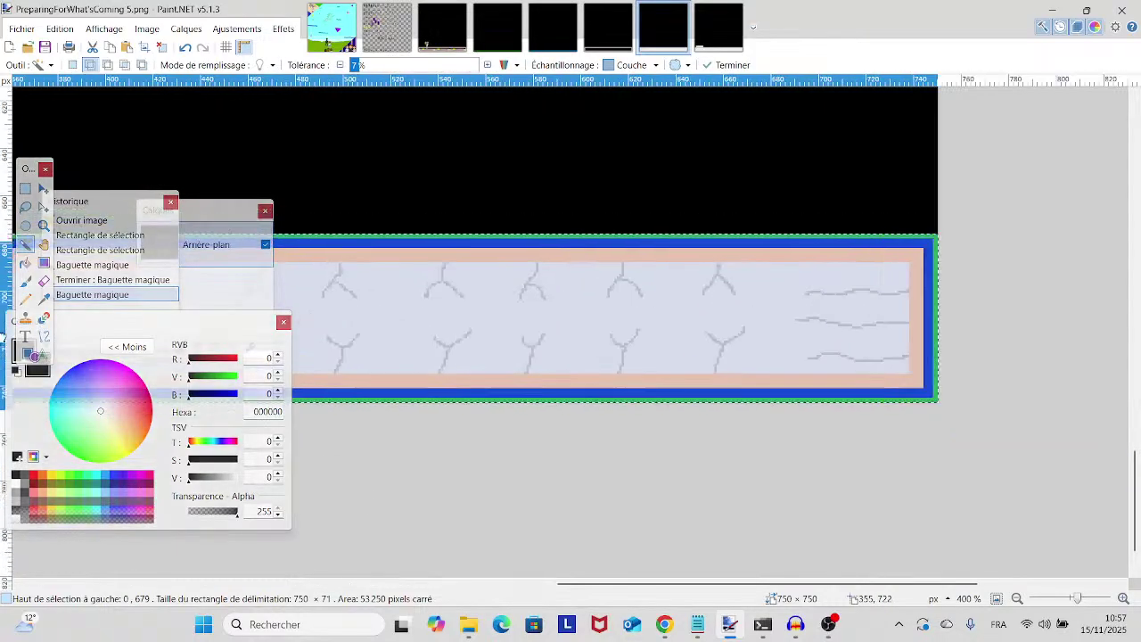
pyautogui.moveTo(1076, 597); pyautogui.dragTo(1070, 597)
pyautogui.moveTo(778, 318); pyautogui.dragTo(848, 402)
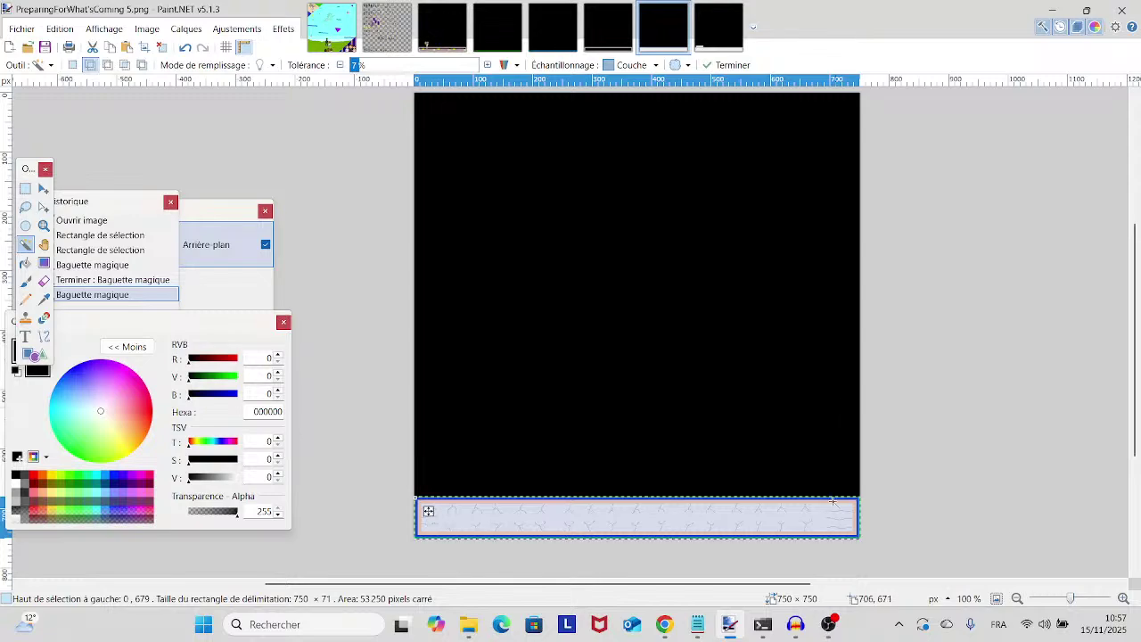
pyautogui.click(828, 624)
pyautogui.click(406, 427)
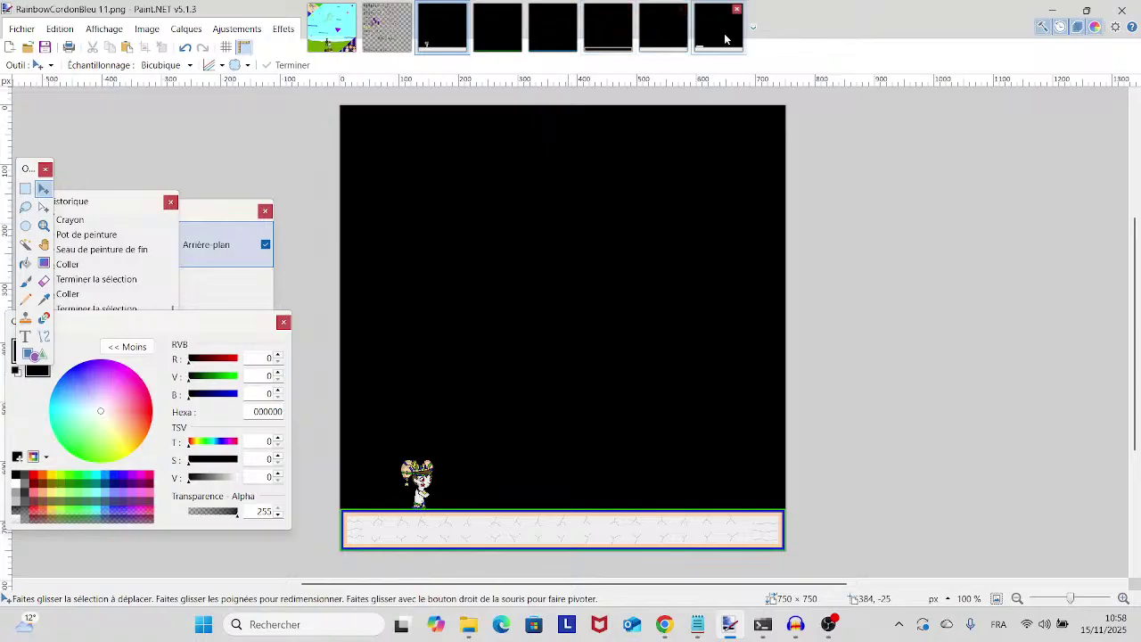
# - Select the small peach-bordered box above the text box in PreparingForWhat'sComing 6 and paste it into RainbowCordonBleu 11
pyautogui.click(725, 38)
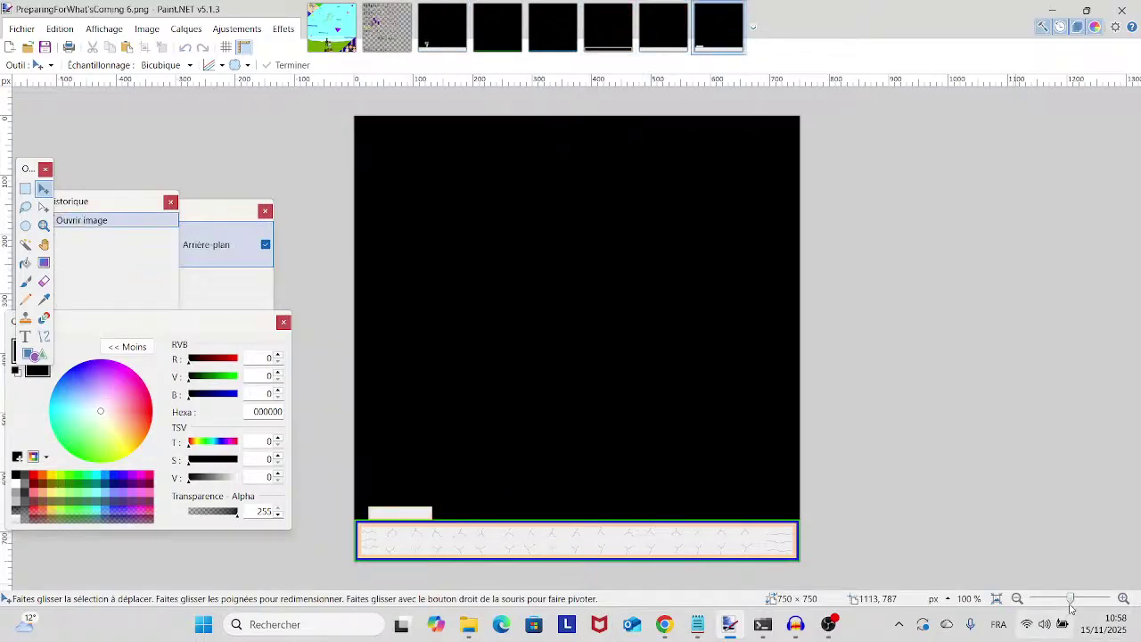
pyautogui.moveTo(1070, 605); pyautogui.dragTo(1081, 602)
pyautogui.scroll(-5, 616, 525)
pyautogui.hscroll(-3, 840, 484)
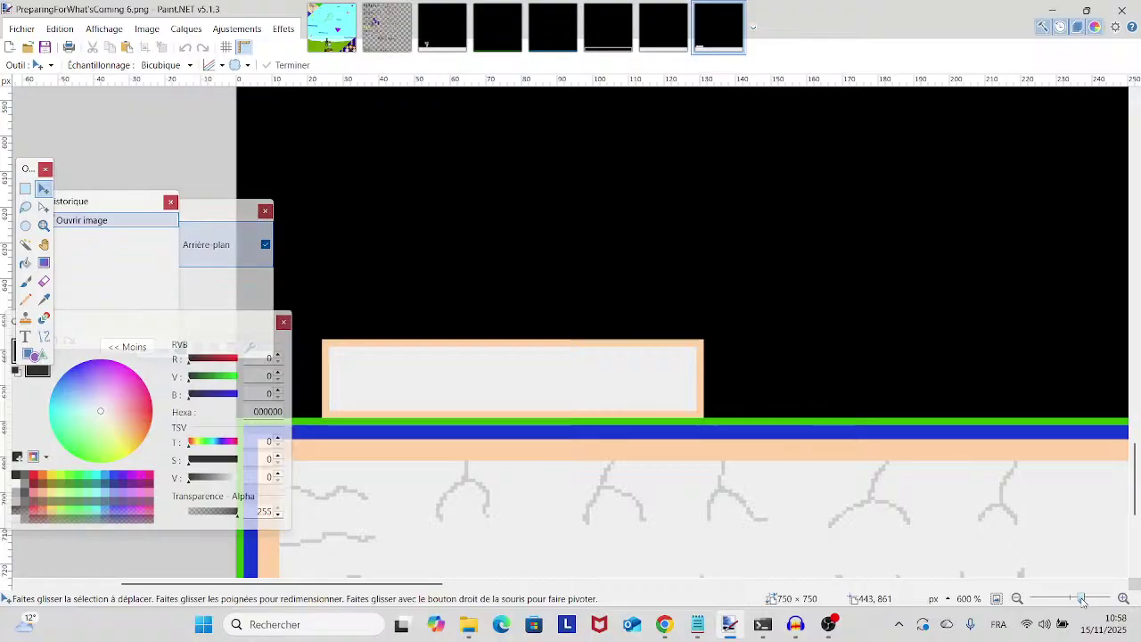
pyautogui.press('s')
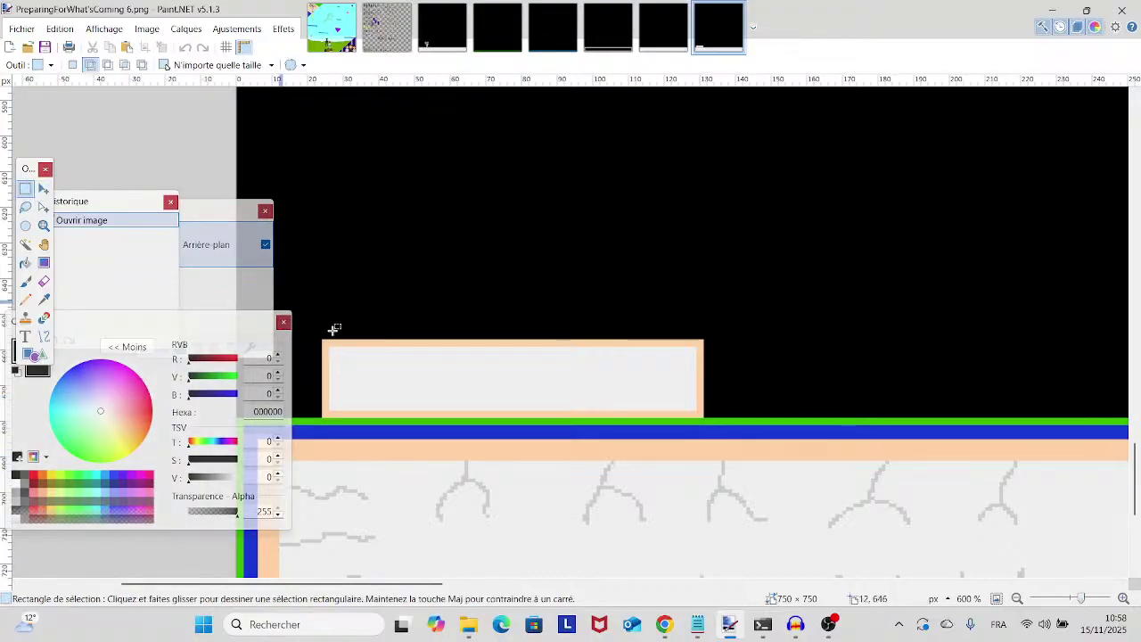
pyautogui.moveTo(327, 341); pyautogui.dragTo(702, 419)
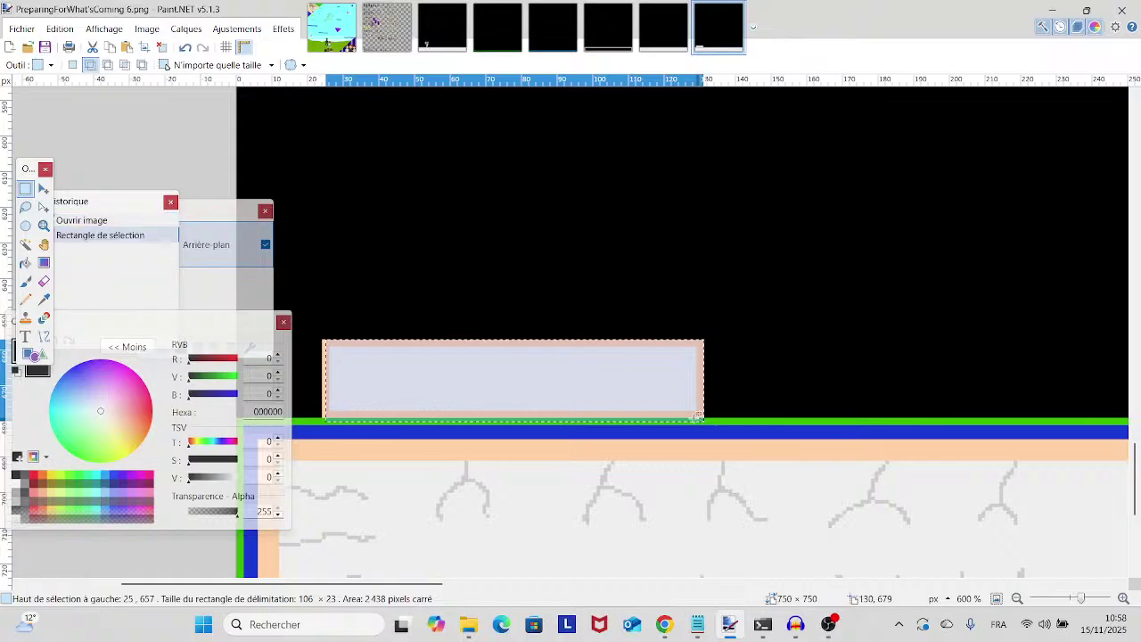
pyautogui.moveTo(319, 341); pyautogui.dragTo(351, 428)
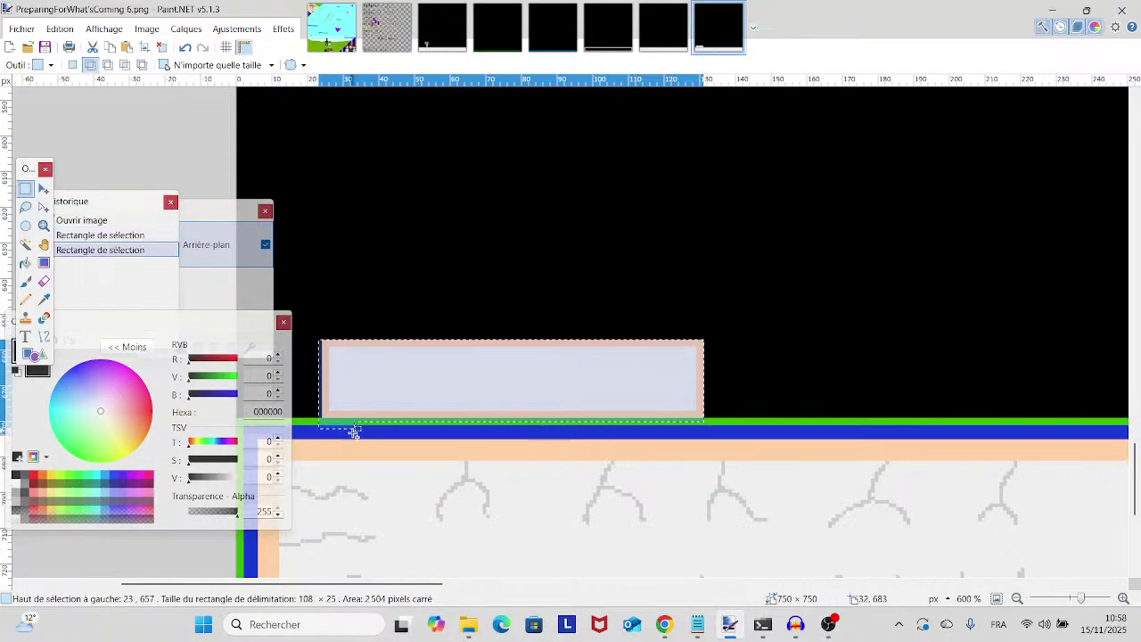
pyautogui.click(455, 22)
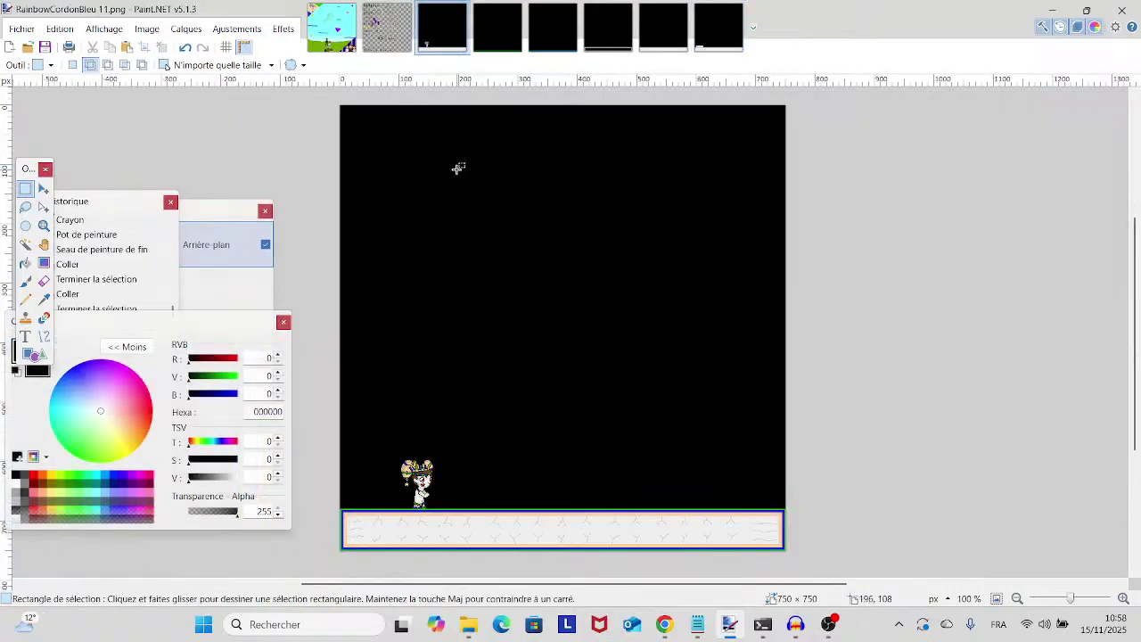
pyautogui.hotkey('ctrl', 'v')
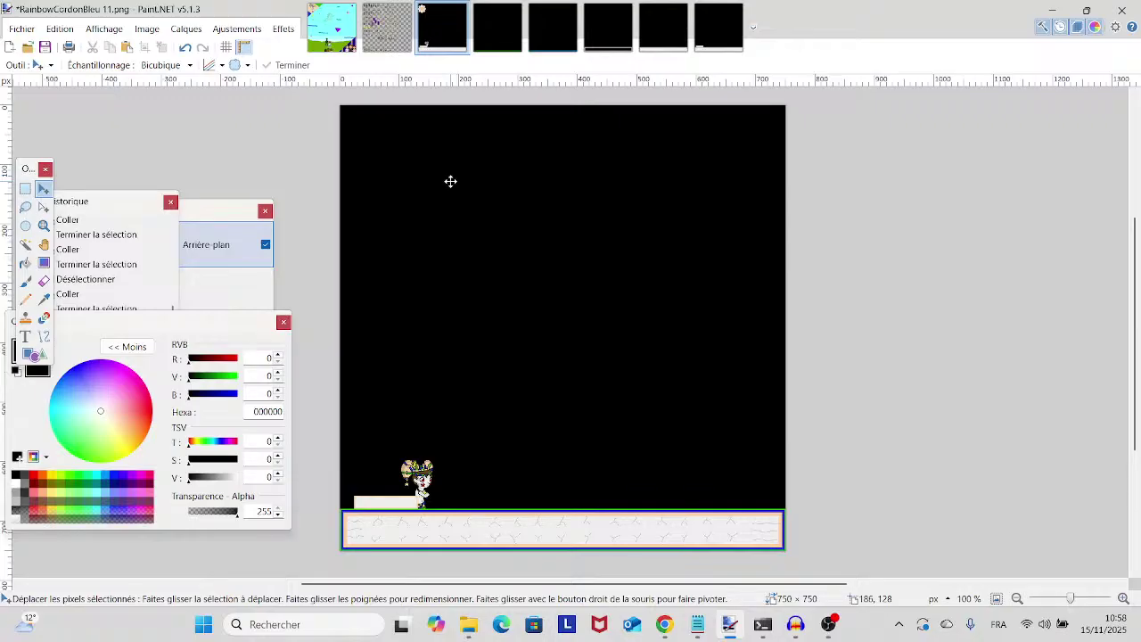
# - Undo the pasted text box stages in RainbowCordonBleu 11, keeping the black background fill behind the sprite and brick floor
pyautogui.click(184, 47)
pyautogui.click(185, 47)
pyautogui.click(184, 48)
pyautogui.click(185, 48)
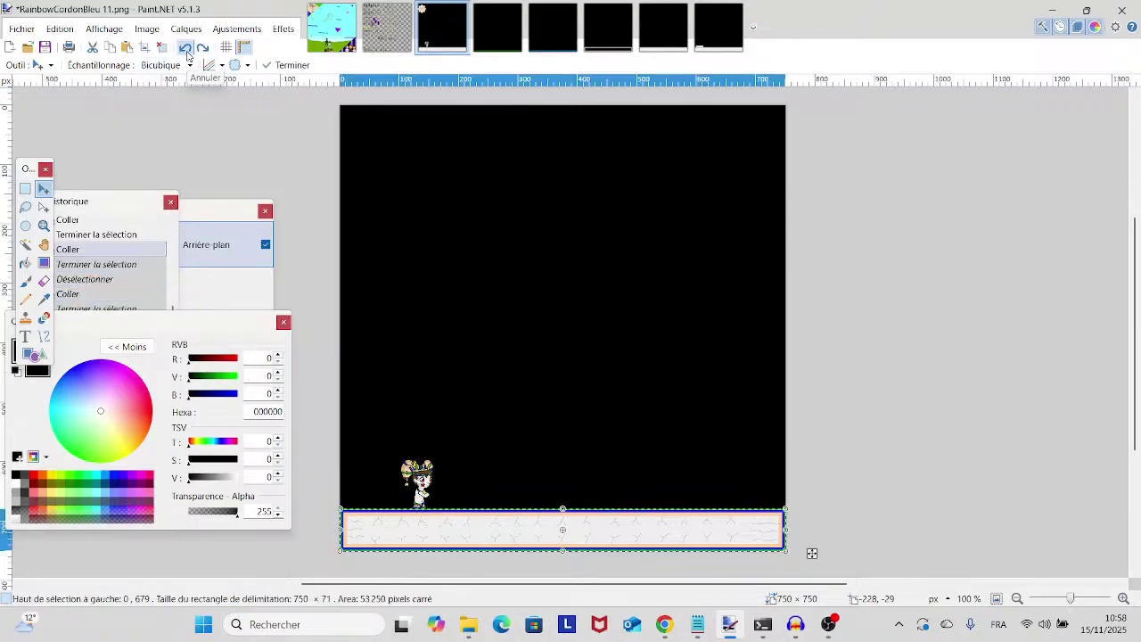
pyautogui.click(184, 48)
pyautogui.click(185, 47)
pyautogui.click(185, 48)
pyautogui.click(184, 48)
pyautogui.click(184, 47)
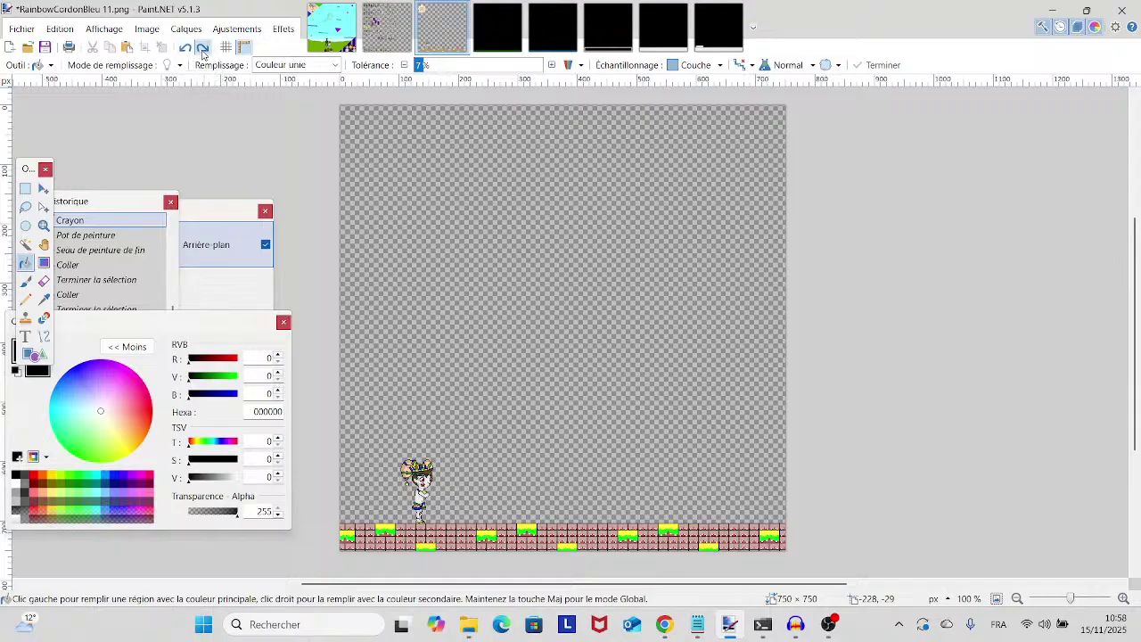
pyautogui.click(202, 47)
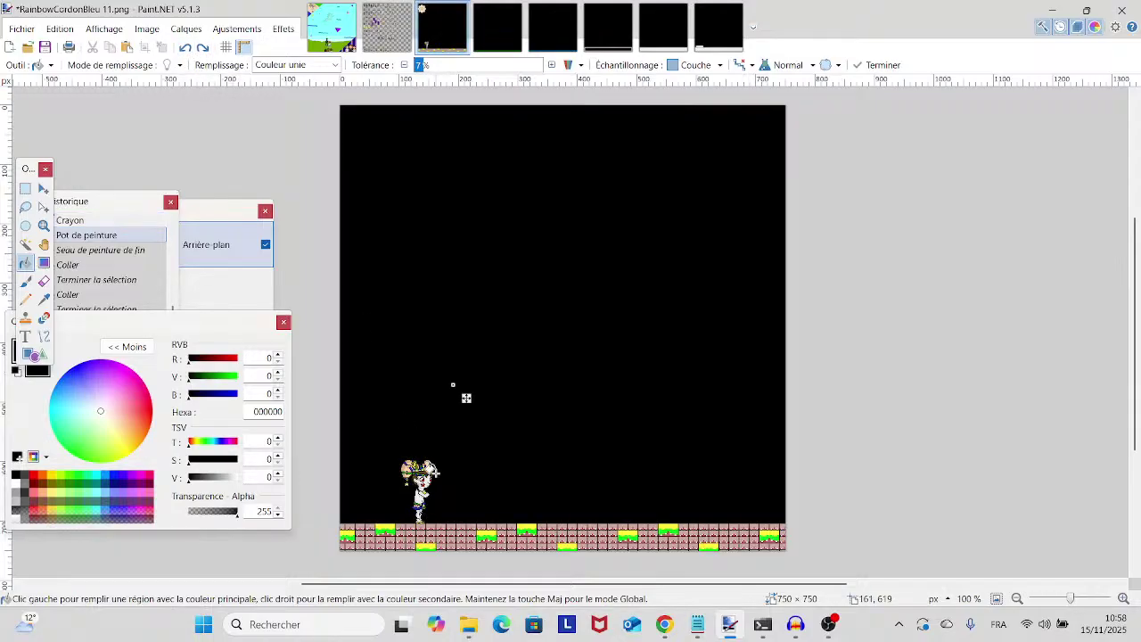
# - Open the RainbowCordonBleu 7 (200f), 8, 9 and 10 images from the RainbowCordonBleu folder in Paint.NET
pyautogui.moveTo(474, 627)
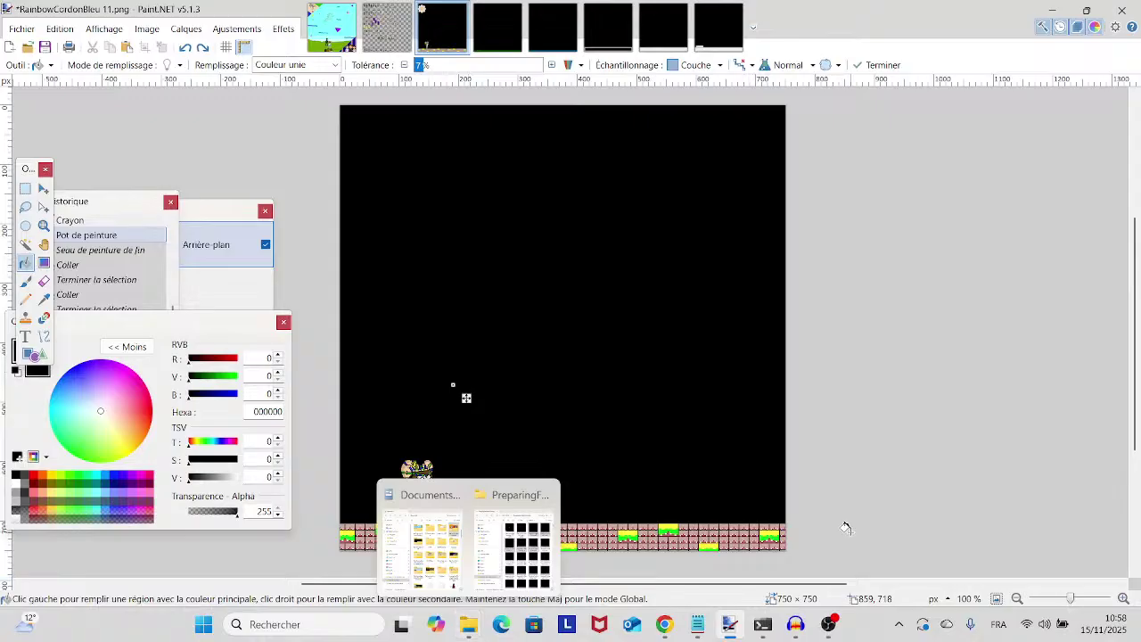
pyautogui.click(828, 624)
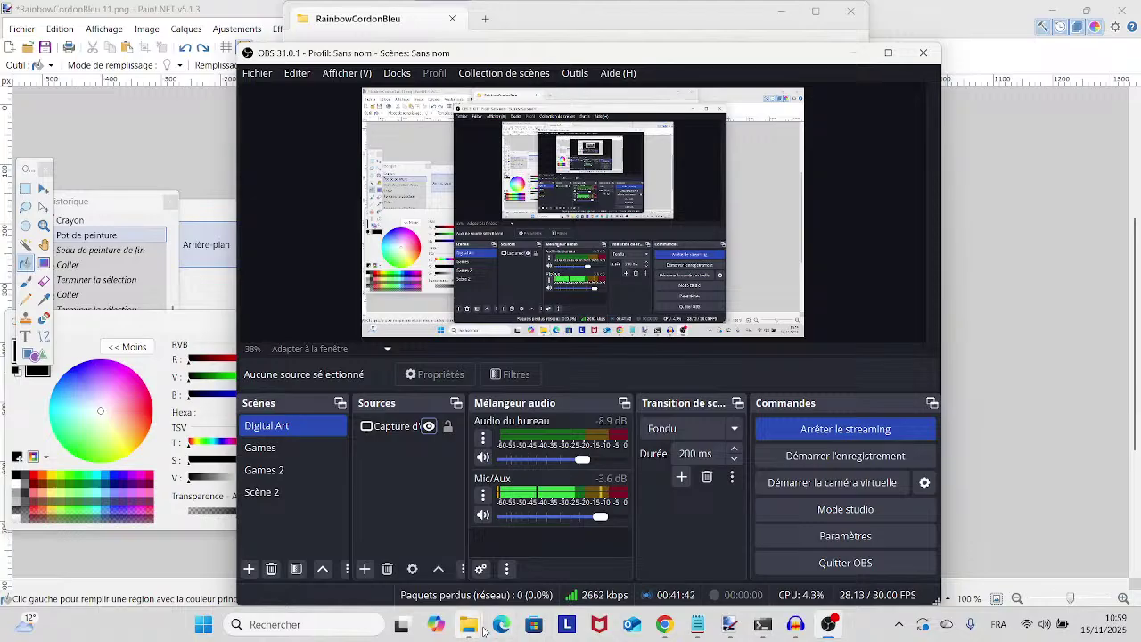
pyautogui.moveTo(468, 624)
pyautogui.moveTo(469, 559)
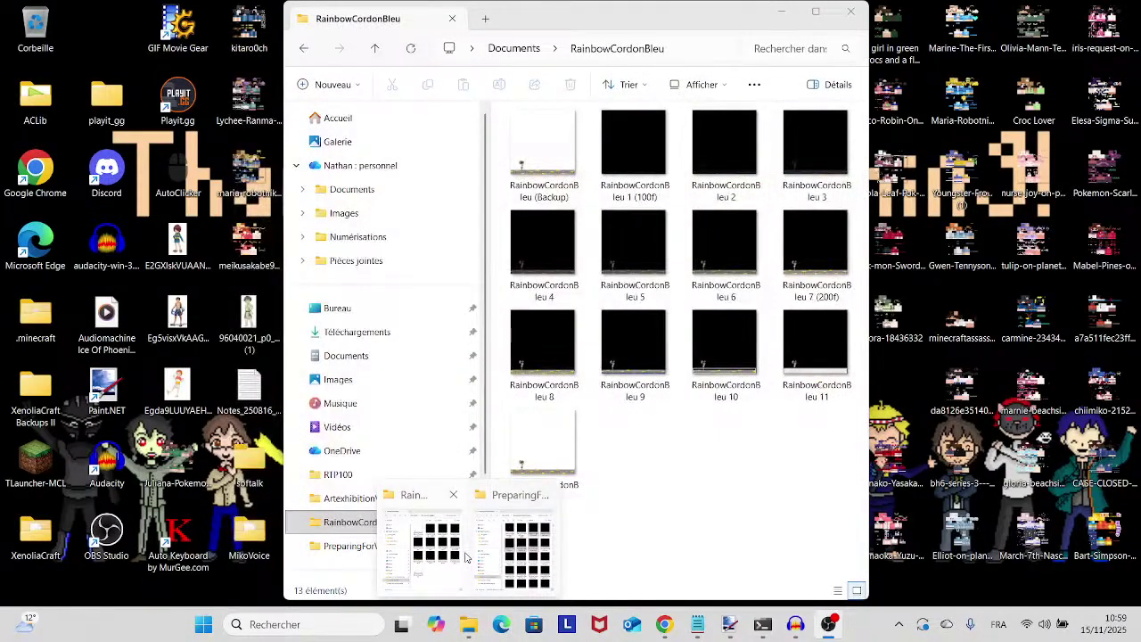
pyautogui.click(466, 558)
pyautogui.scroll(-3, 433, 491)
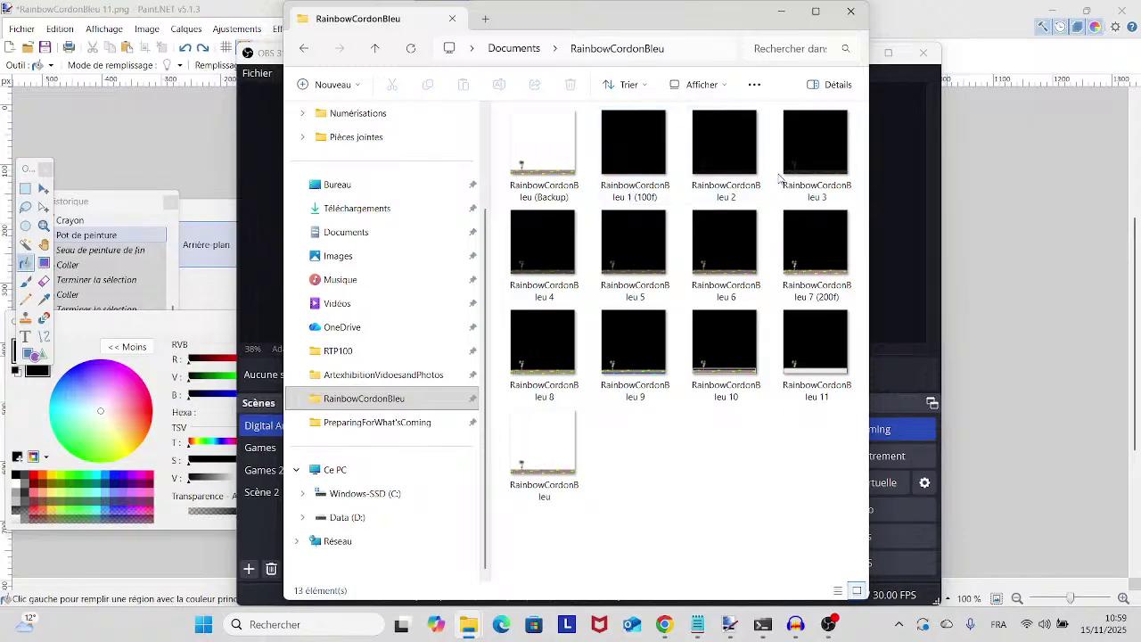
pyautogui.click(809, 235)
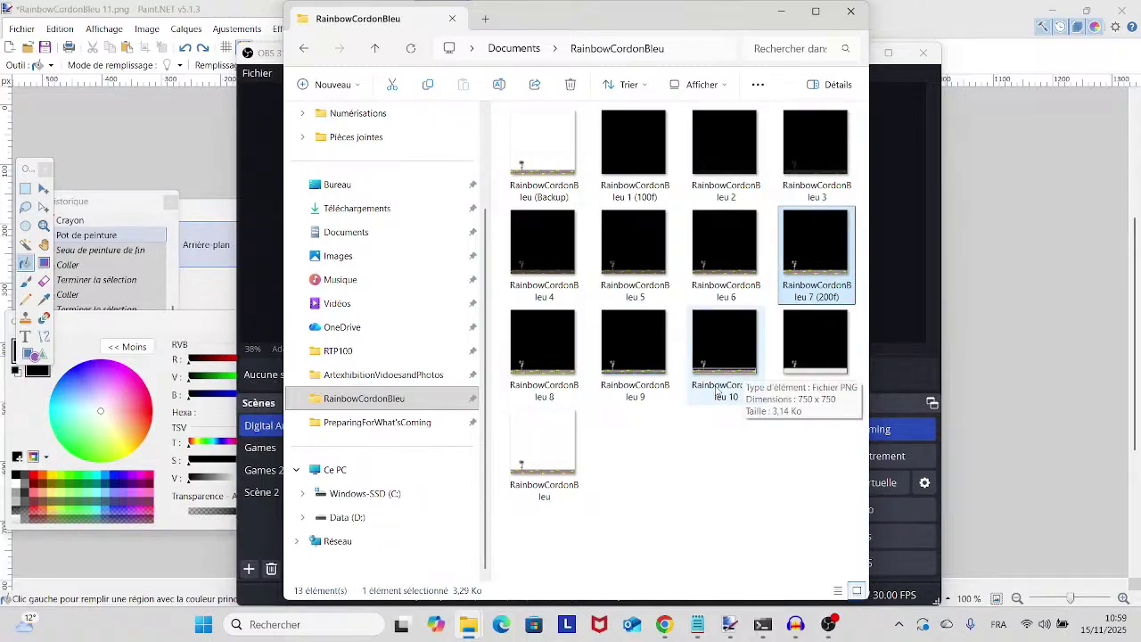
pyautogui.keyDown('shift'); pyautogui.click(735, 344); pyautogui.keyUp('shift')
pyautogui.moveTo(805, 247); pyautogui.dragTo(1030, 242)
pyautogui.click(613, 327)
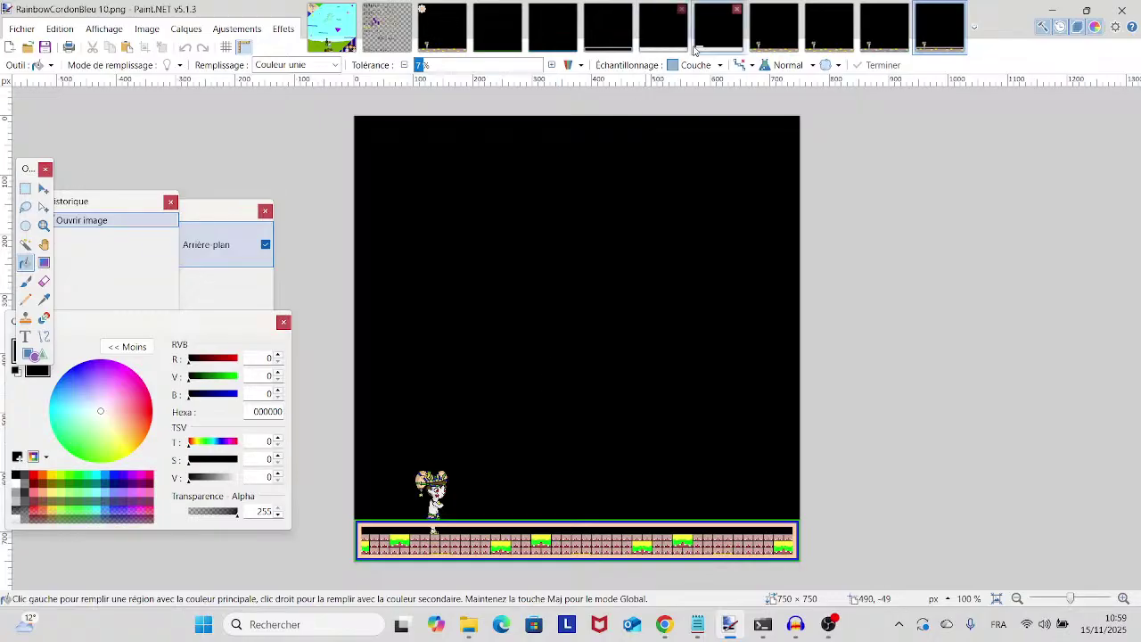
# - Select the full-width strip with the sprite's lower body and brick floor in RainbowCordonBleu 11, about 750 × 98 px, for copying
pyautogui.click(439, 28)
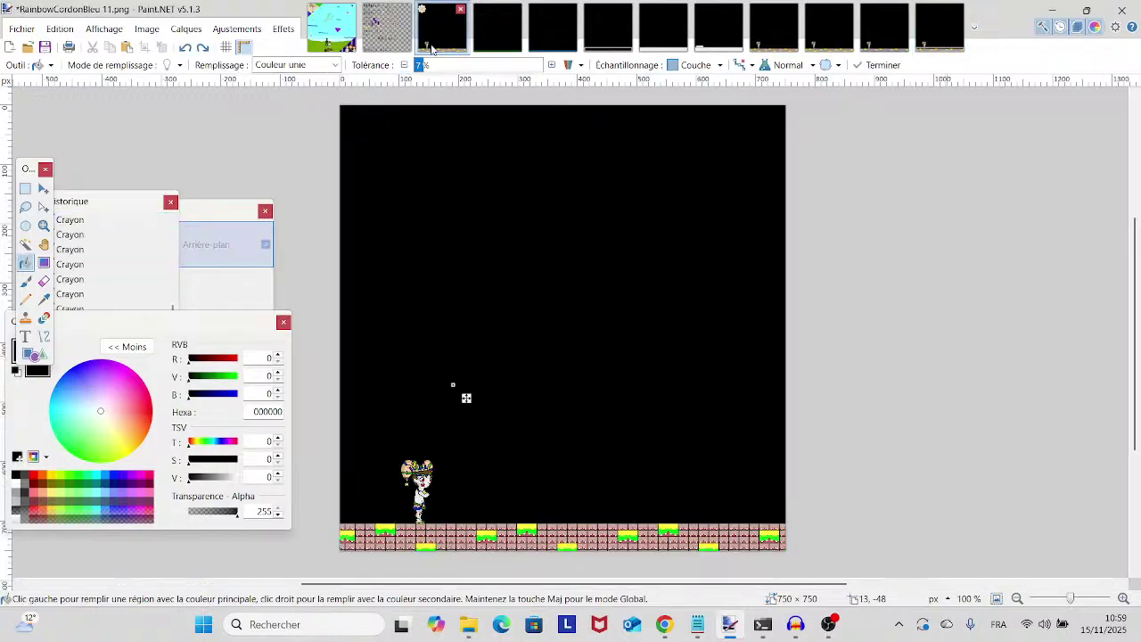
pyautogui.click(434, 243)
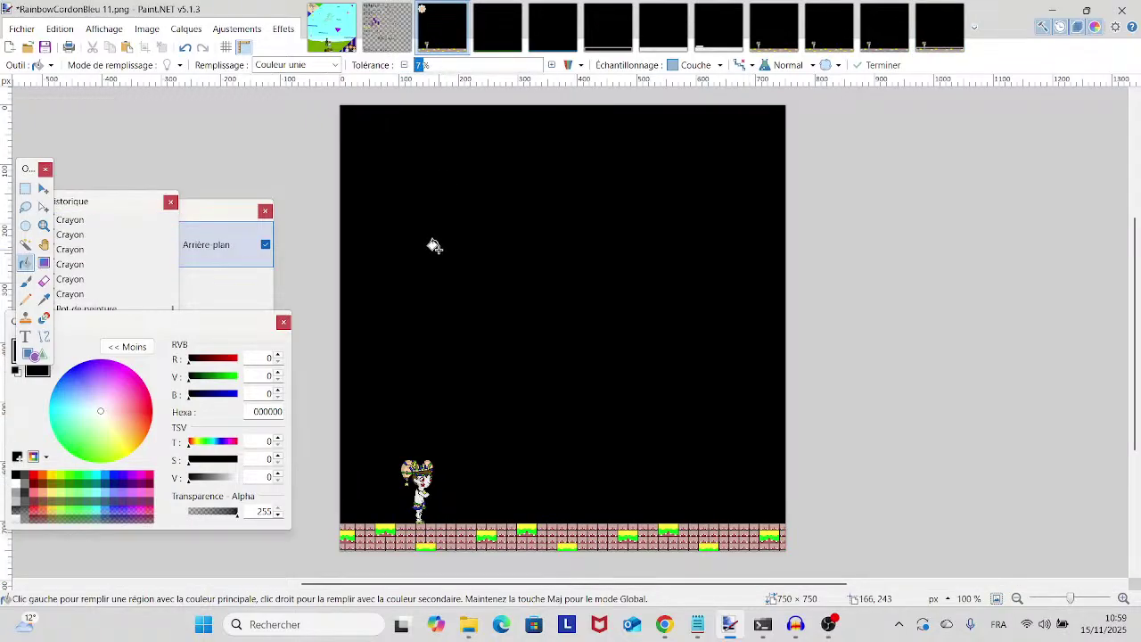
pyautogui.click(25, 189)
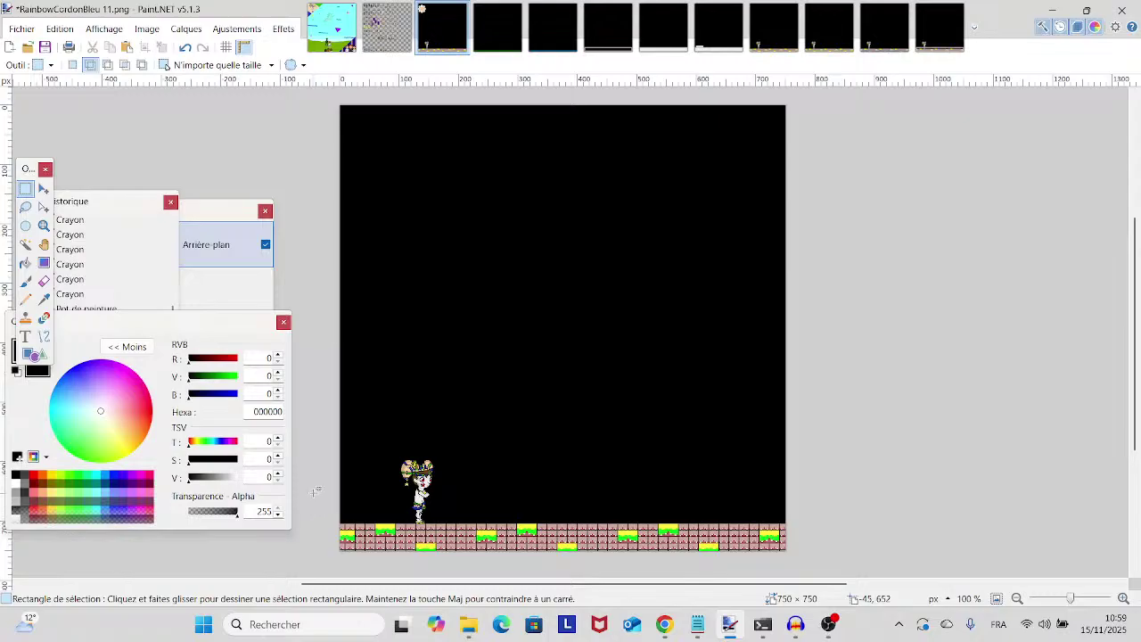
pyautogui.moveTo(317, 492); pyautogui.dragTo(976, 638)
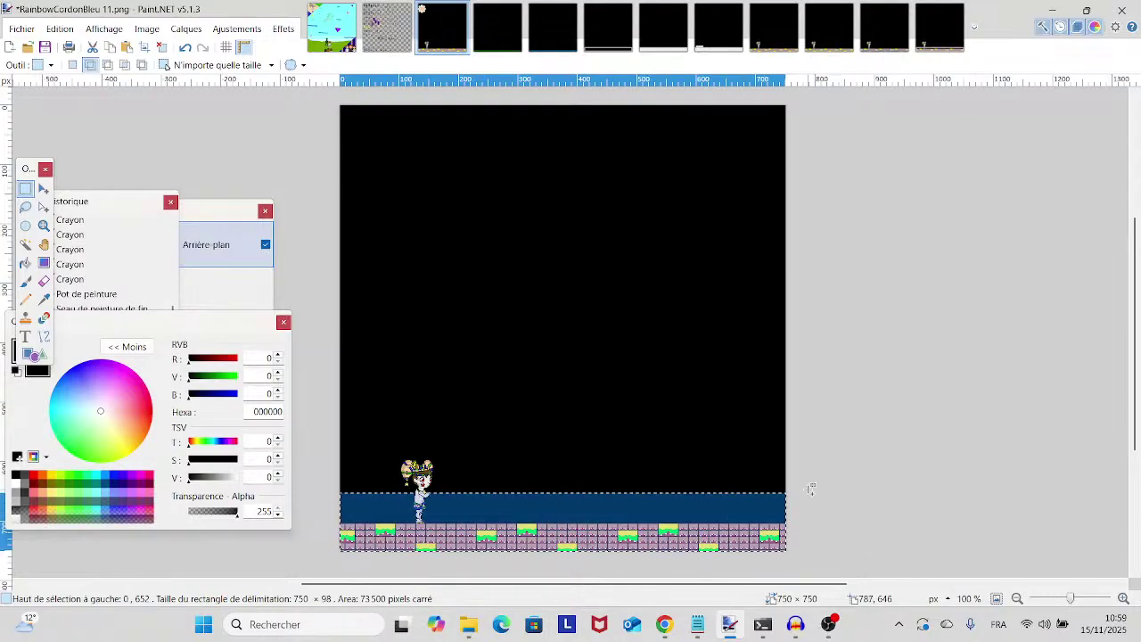
# - Paste the copied floor strip over the text box remains in RainbowCordonBleu 8 and deselect it
pyautogui.click(754, 45)
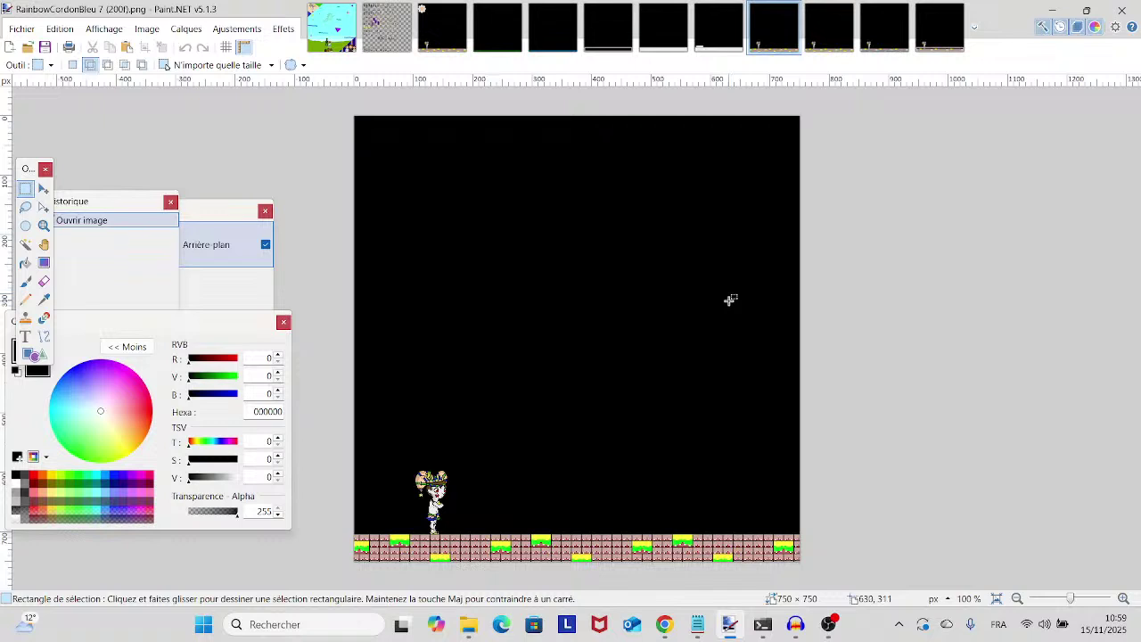
pyautogui.click(825, 40)
pyautogui.hotkey('ctrl', 'v')
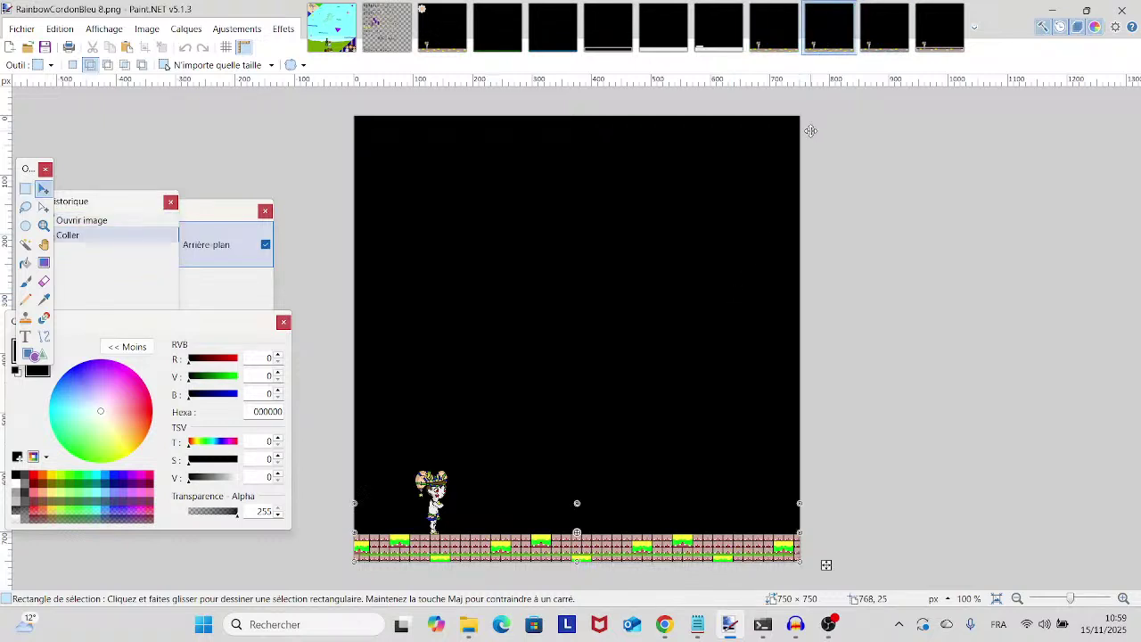
pyautogui.hotkey('ctrl', 'd')
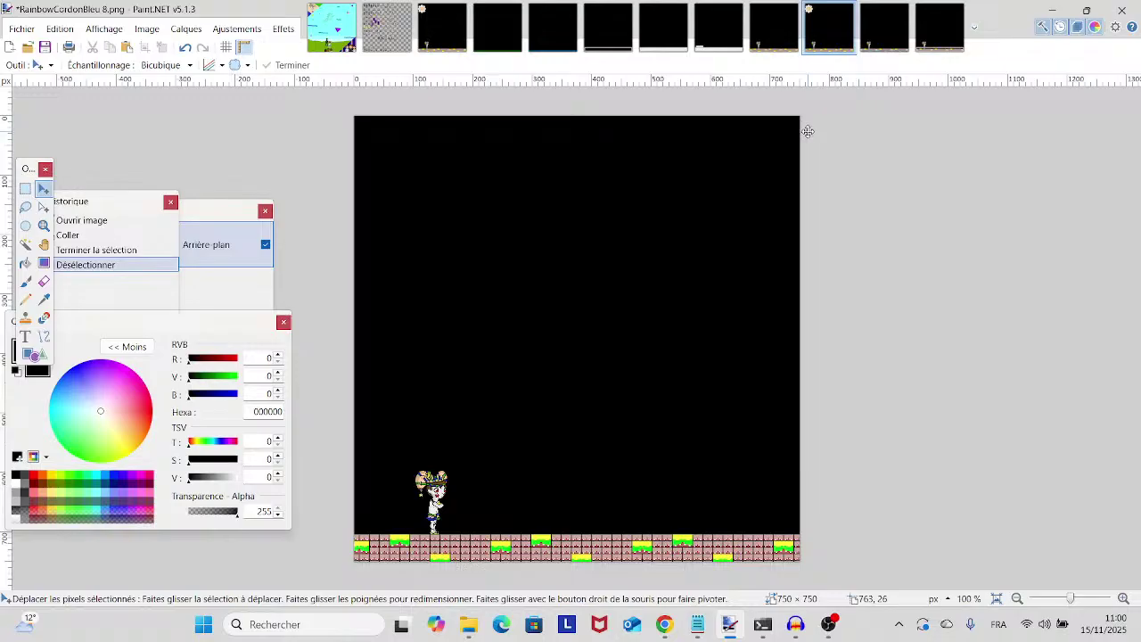
# - Paste the same floor strip over the text box stages in RainbowCordonBleu 9 and RainbowCordonBleu 10
pyautogui.click(891, 36)
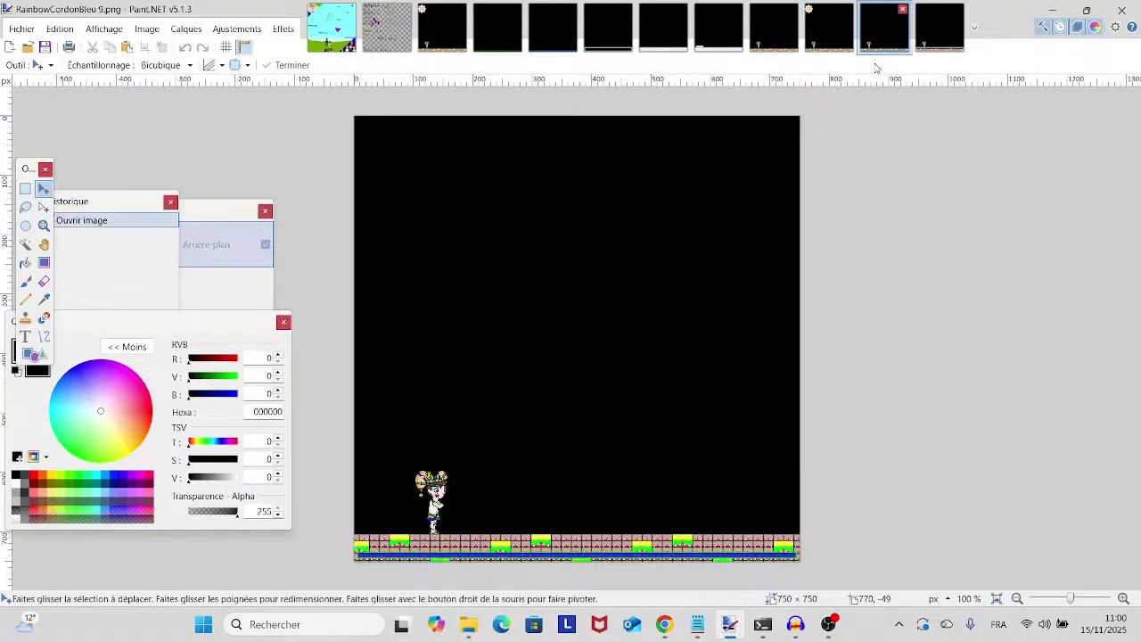
pyautogui.hotkey('ctrl', 'v')
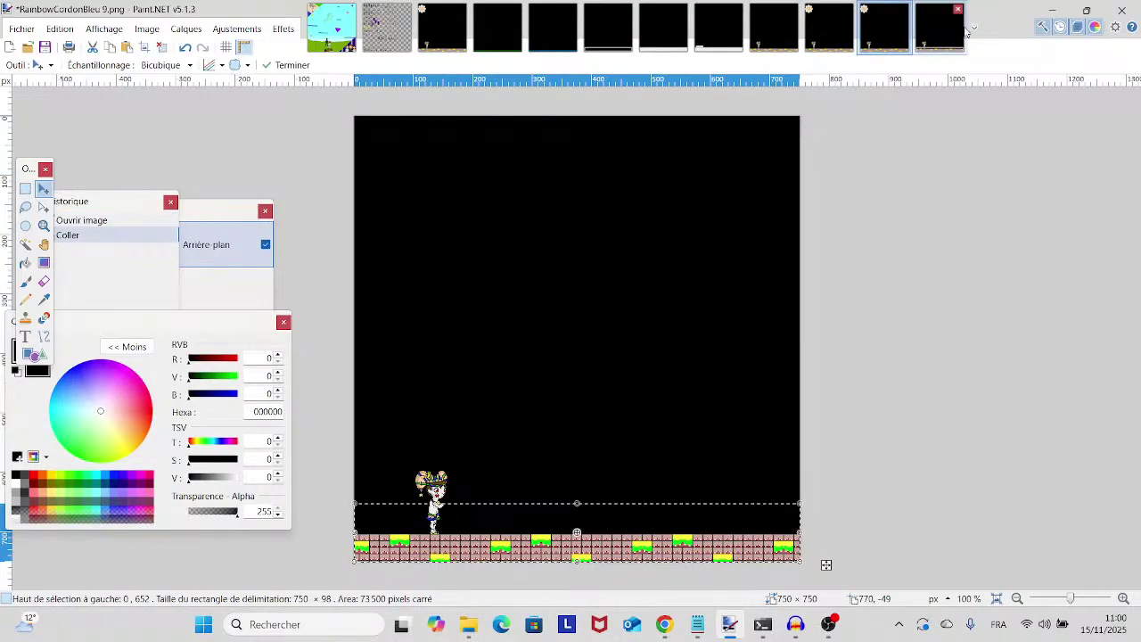
pyautogui.click(961, 34)
pyautogui.hotkey('ctrl', 'v')
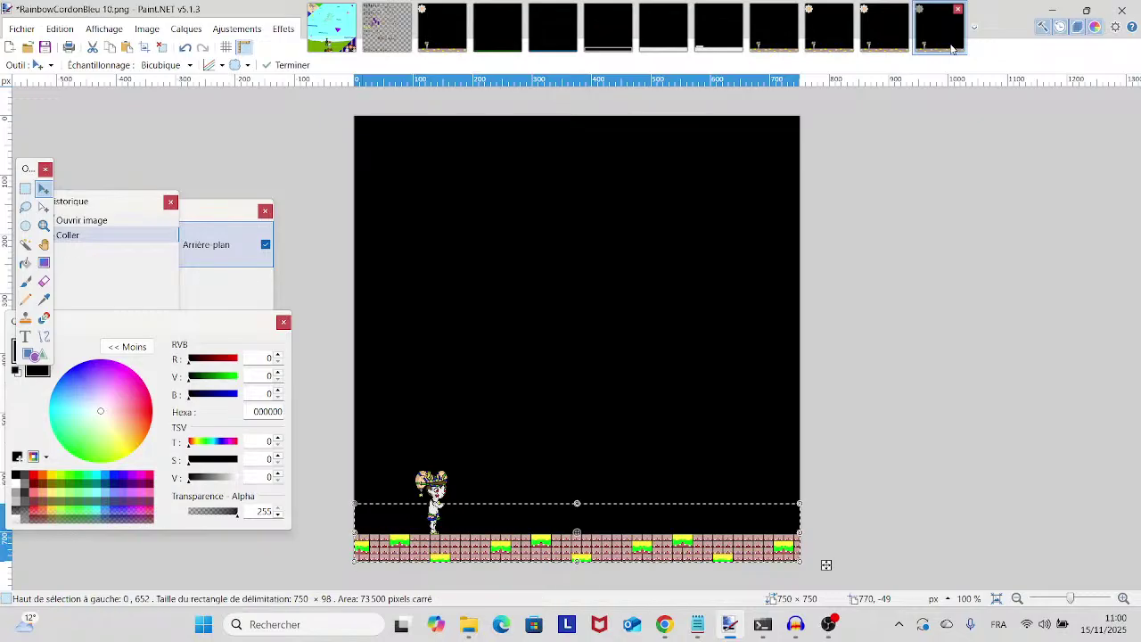
# - Examine the sprite and empty space beside it in RainbowCordonBleu 8, and the full text box design in PreparingForWhat'sComing 6
pyautogui.click(836, 46)
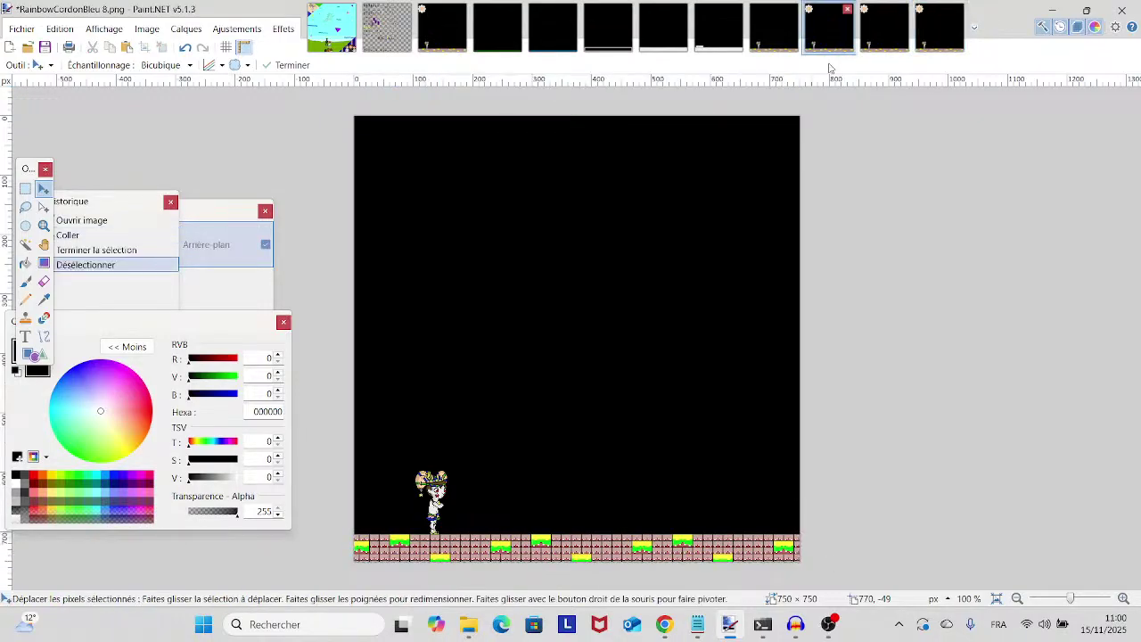
pyautogui.click(25, 301)
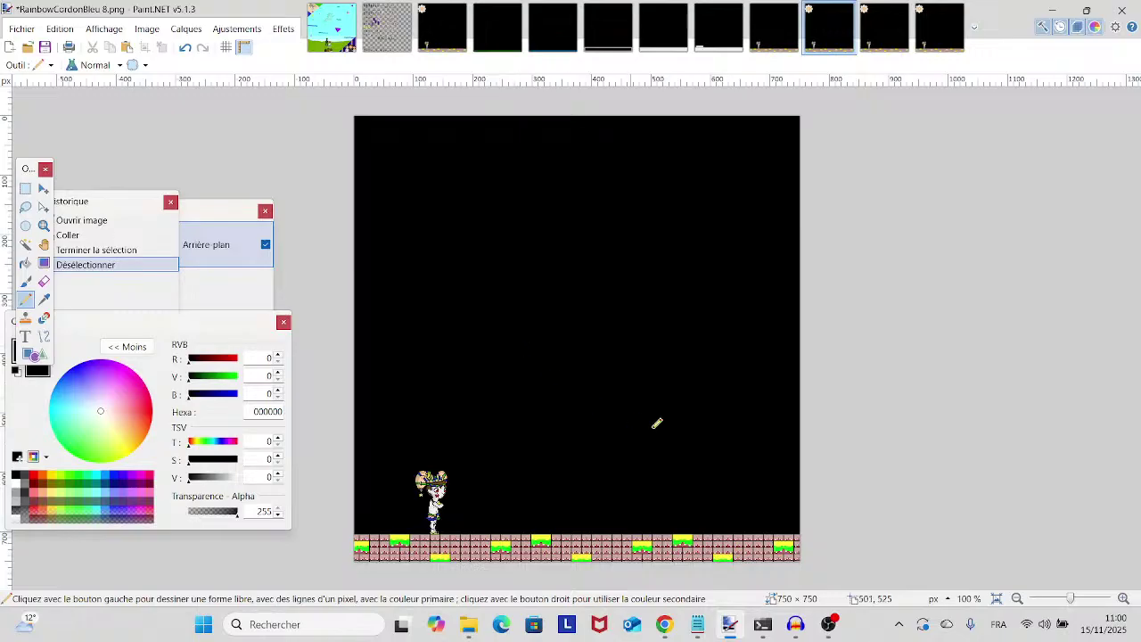
pyautogui.click(1080, 600)
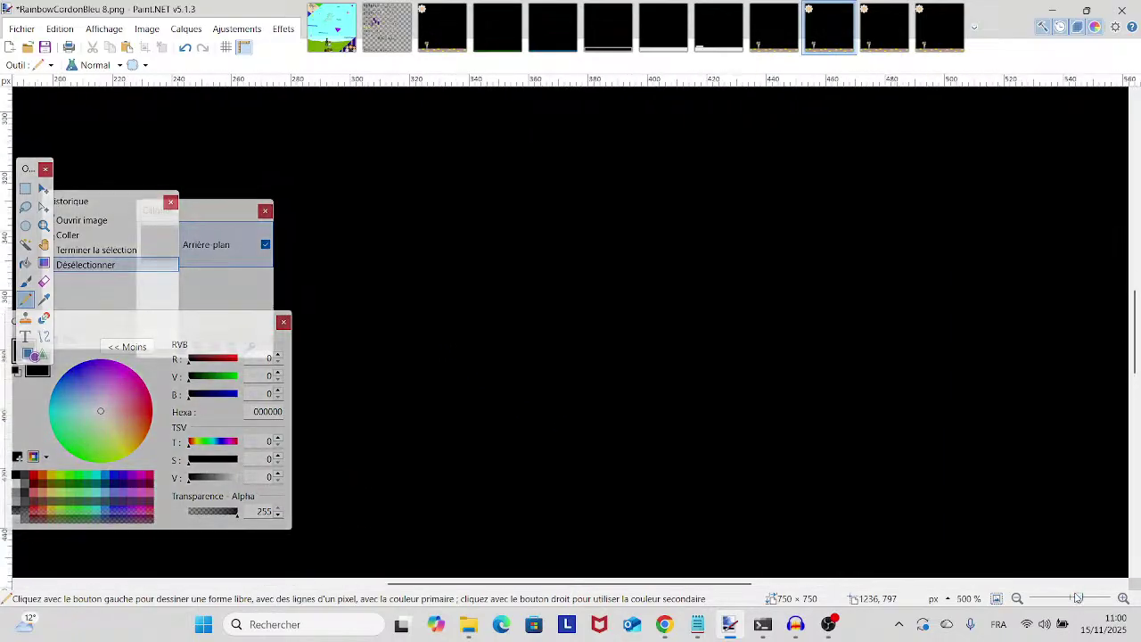
pyautogui.scroll(-3, 556, 474)
pyautogui.hscroll(-8, 624, 481)
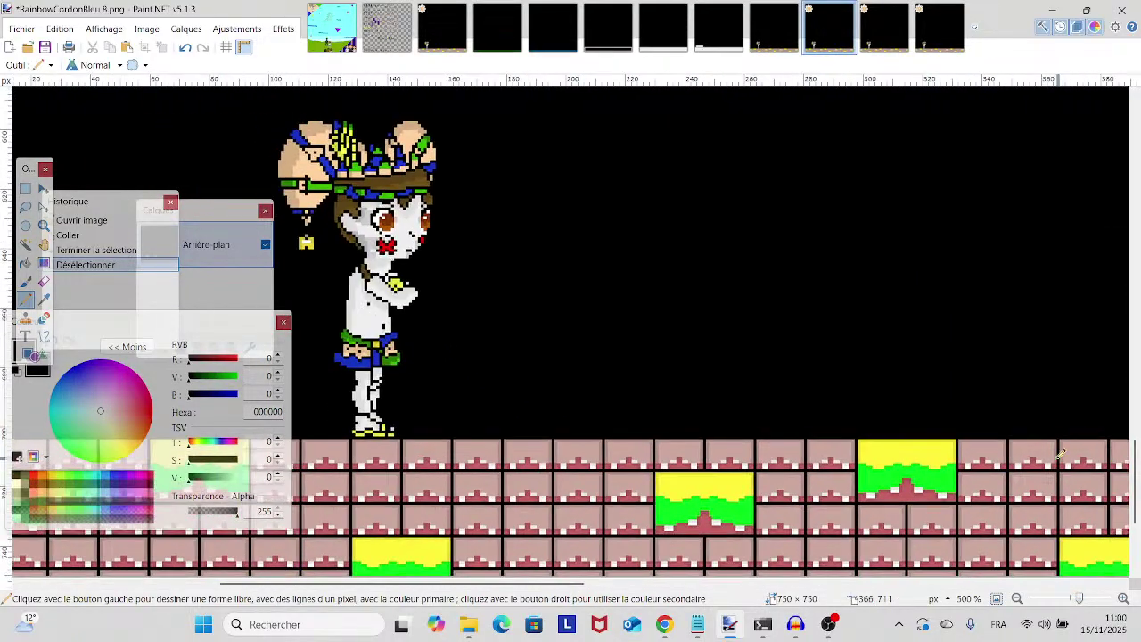
pyautogui.scroll(1, 803, 508)
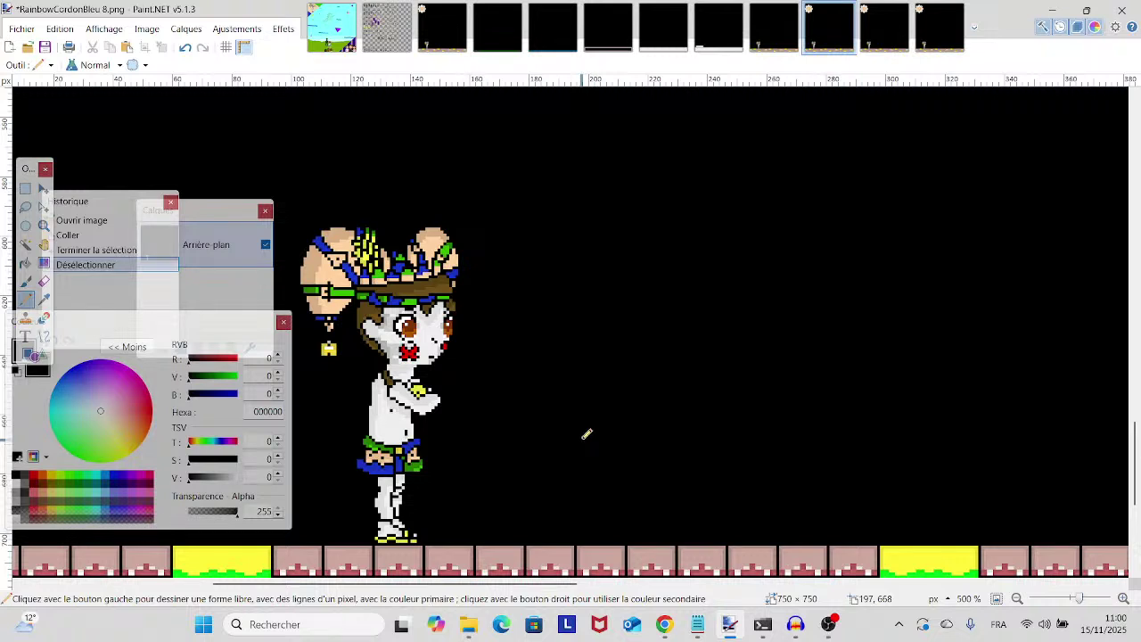
pyautogui.scroll(3, 559, 443)
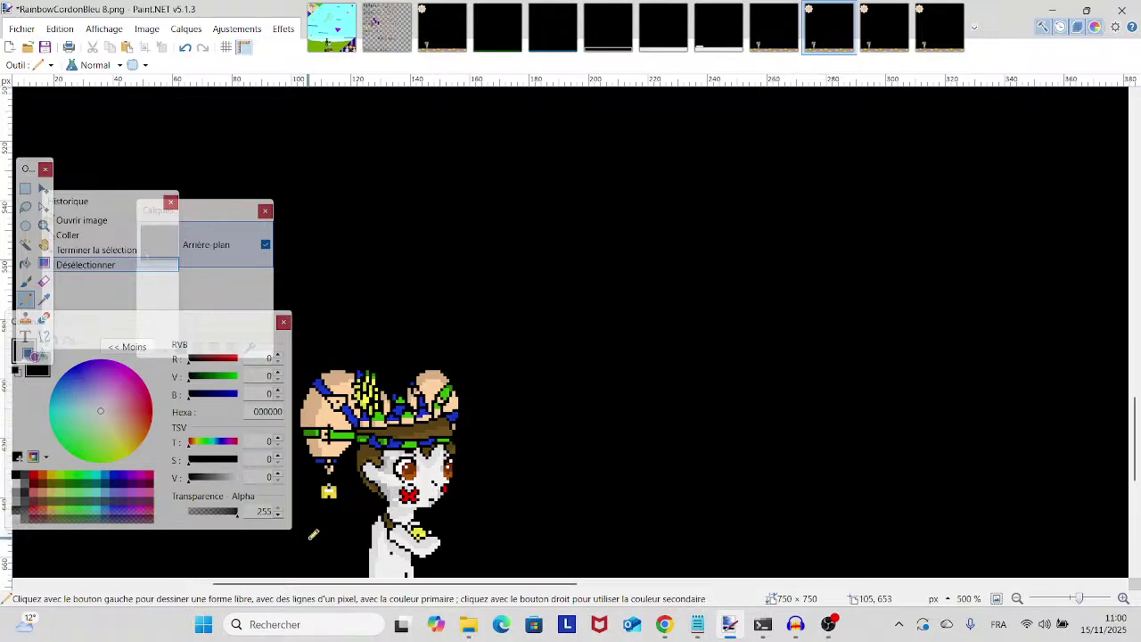
pyautogui.click(657, 49)
pyautogui.click(718, 28)
pyautogui.scroll(-3, 547, 401)
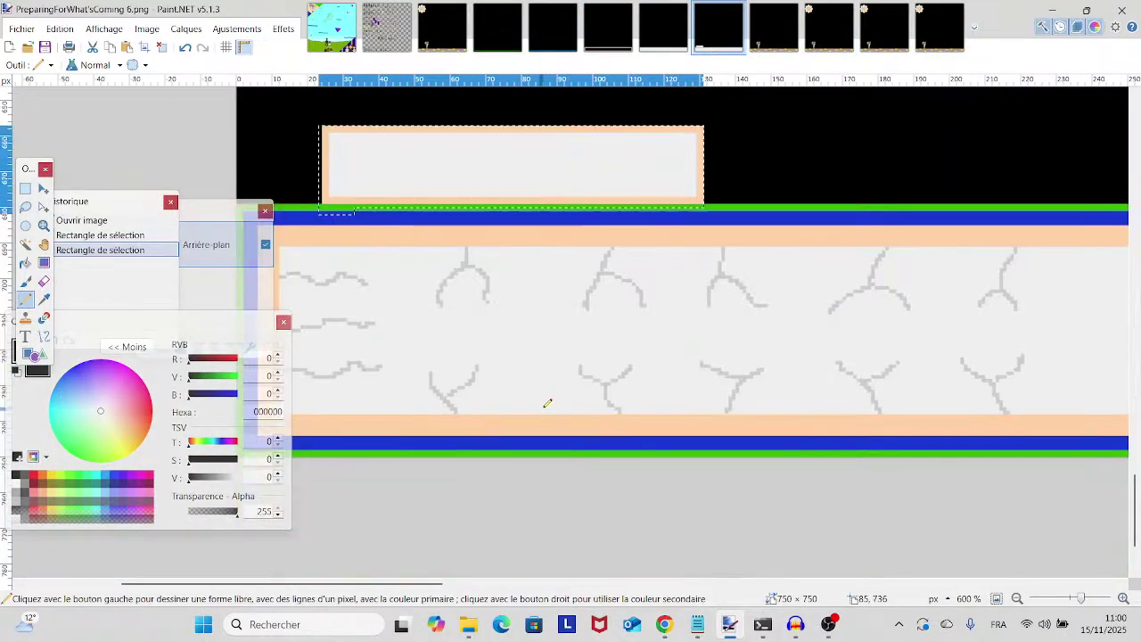
pyautogui.hscroll(5, 881, 326)
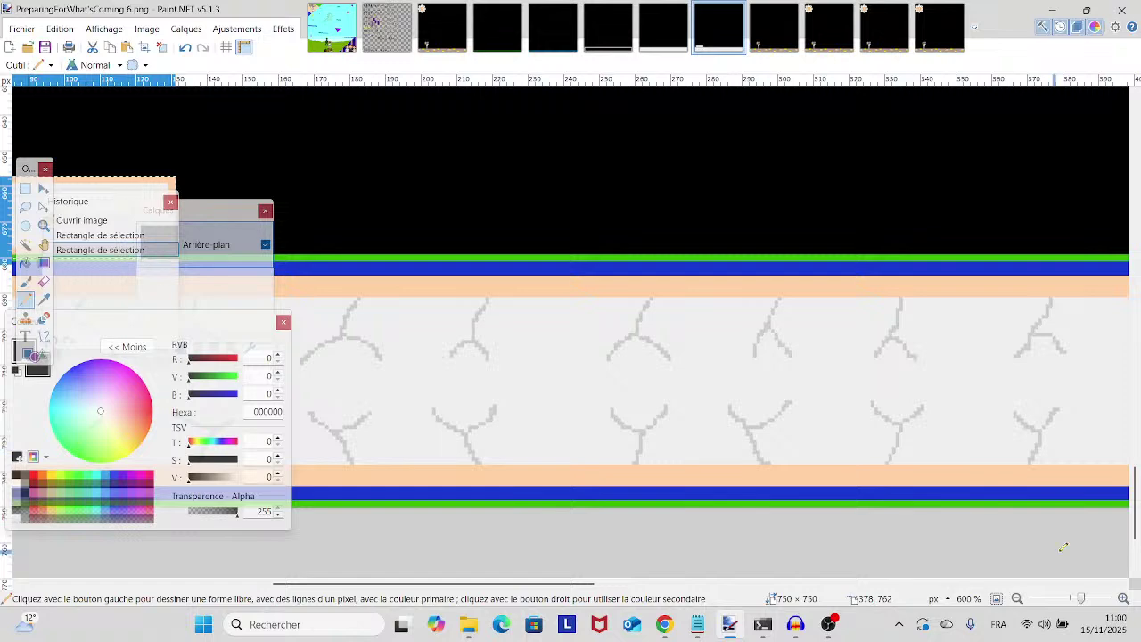
pyautogui.moveTo(1084, 603)
pyautogui.mouseDown()
pyautogui.moveTo(1063, 603)
pyautogui.moveTo(1073, 604)
pyautogui.mouseUp()
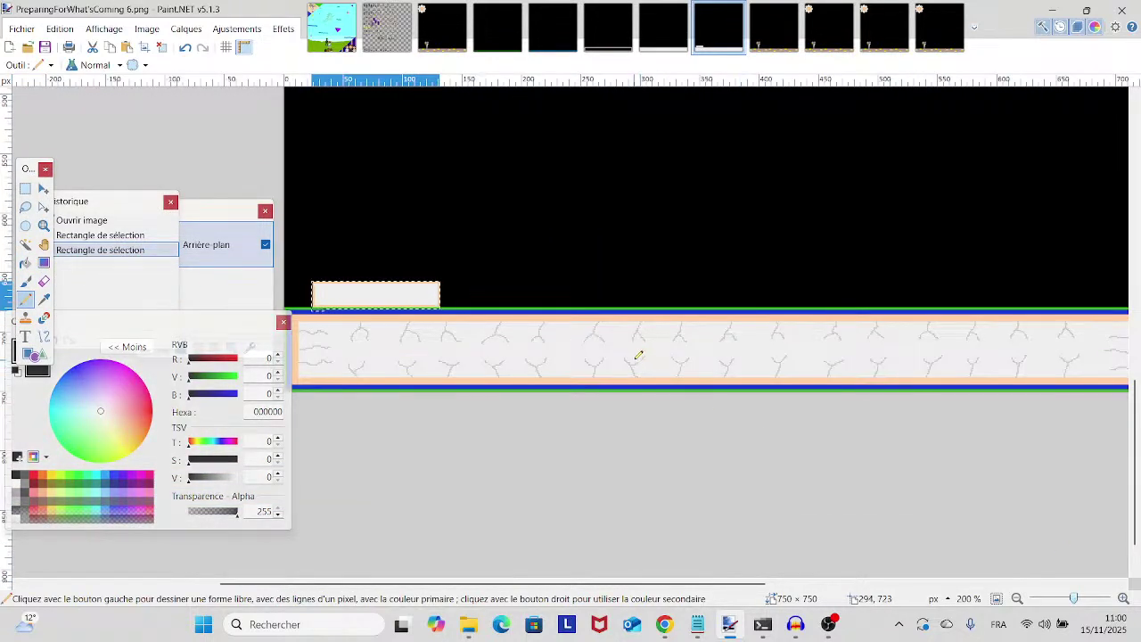
# - Clear the selection around the pasted floor strip in RainbowCordonBleu 9
pyautogui.click(885, 26)
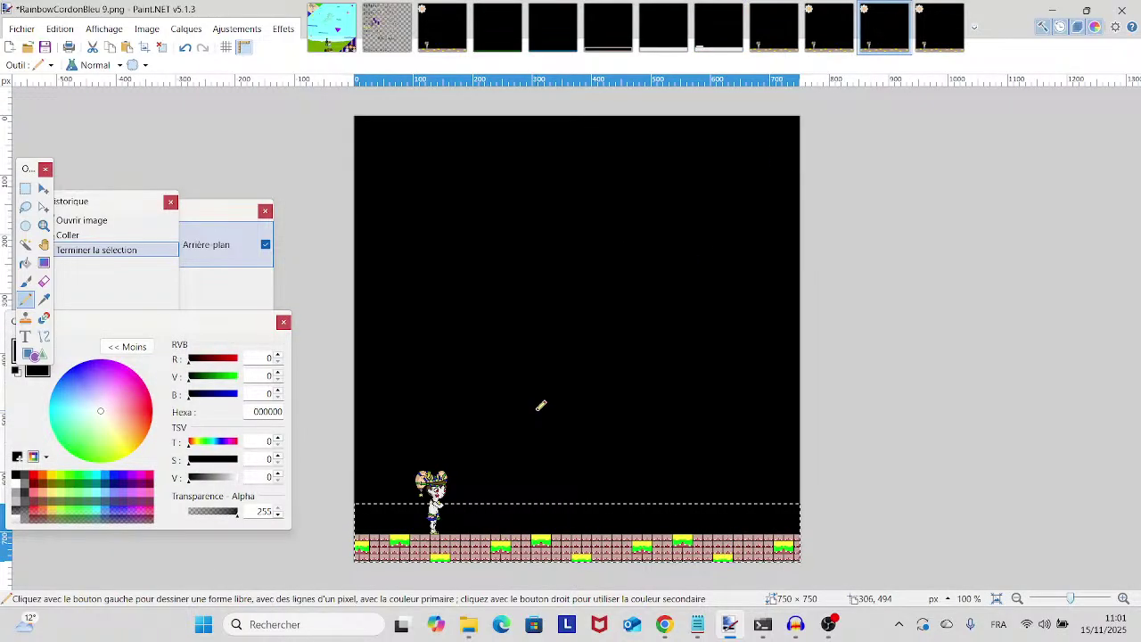
pyautogui.hotkey('ctrl', 'd')
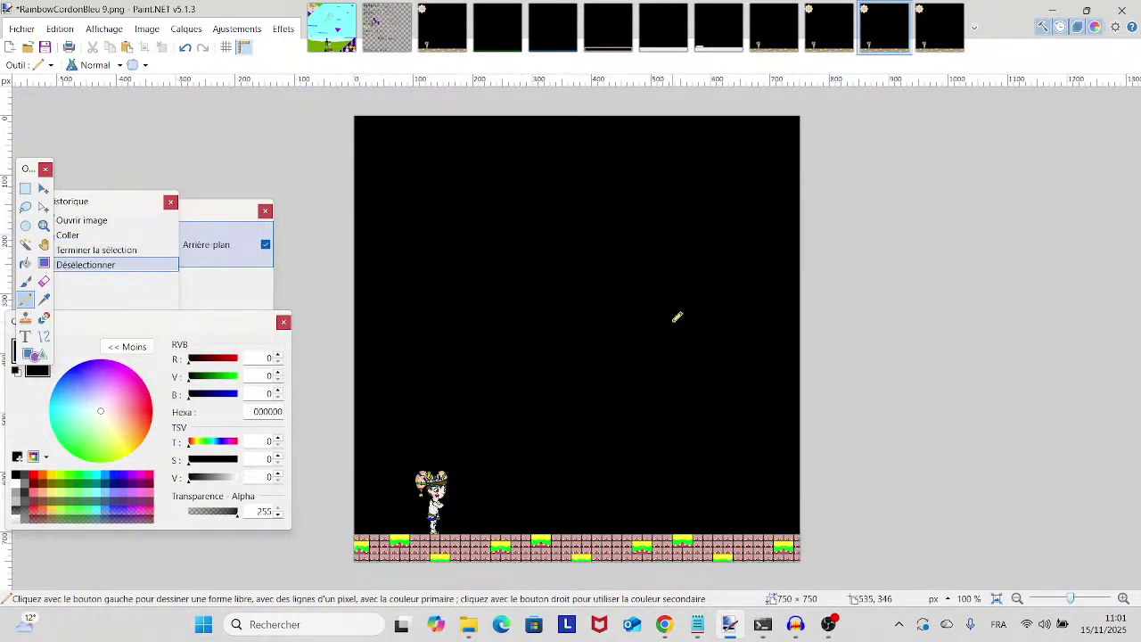
# - Try a yellow FFD800 pencil outline of a curved speech bubble tail beside the sprite's head in RainbowCordonBleu 8, and undo it
pyautogui.click(829, 27)
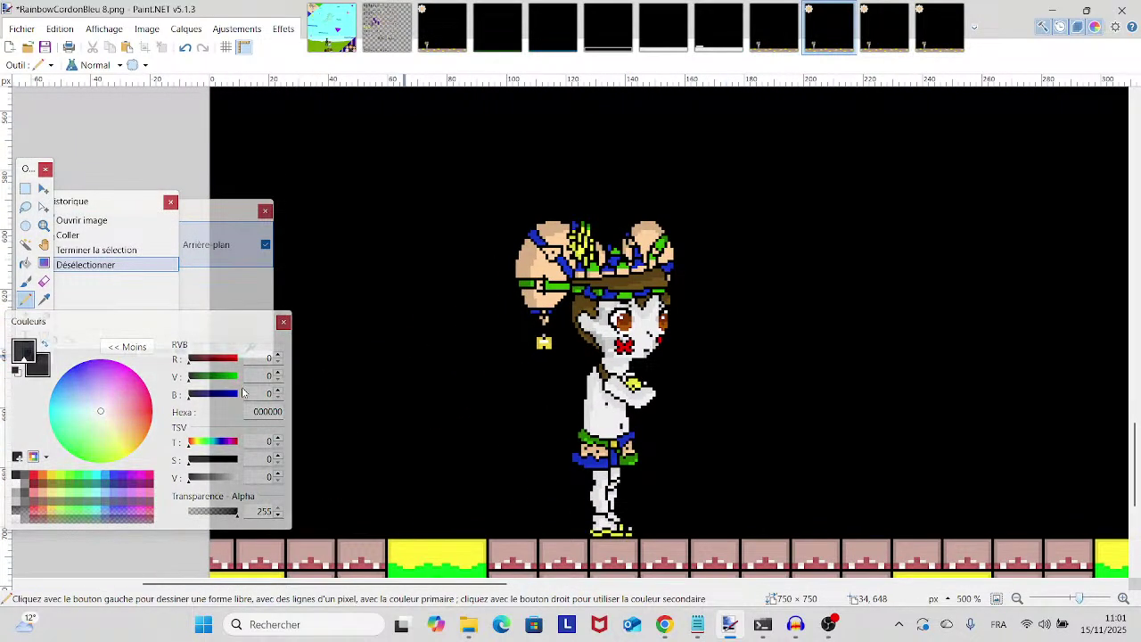
pyautogui.click(52, 476)
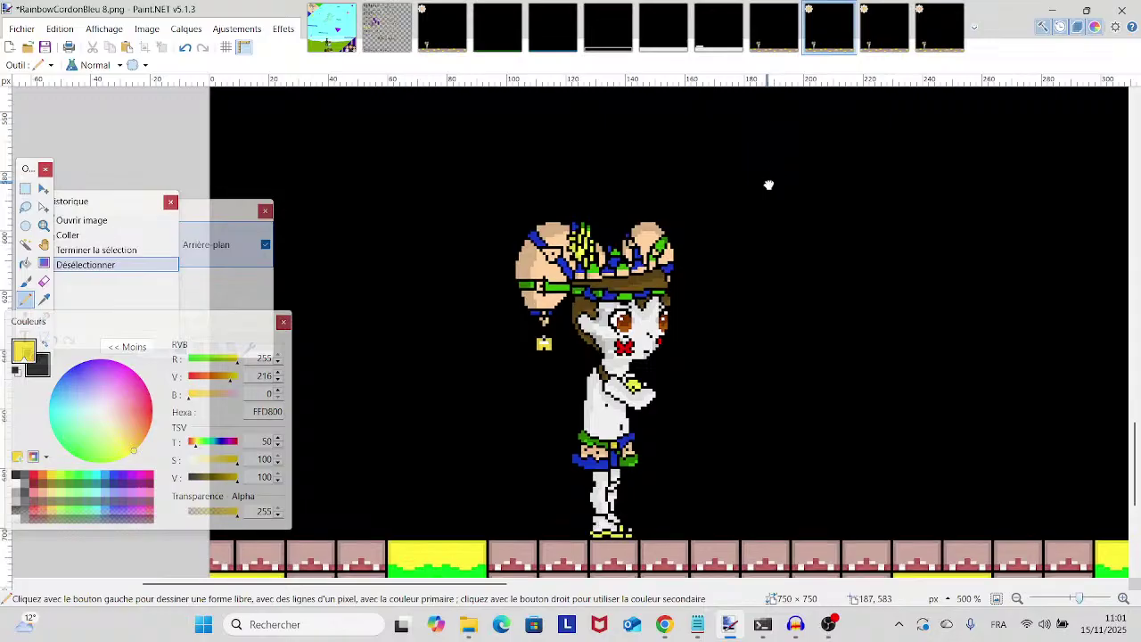
pyautogui.moveTo(769, 184)
pyautogui.mouseDown()
pyautogui.moveTo(665, 260)
pyautogui.moveTo(659, 248)
pyautogui.moveTo(605, 330)
pyautogui.moveTo(692, 288)
pyautogui.moveTo(709, 243)
pyautogui.mouseUp()
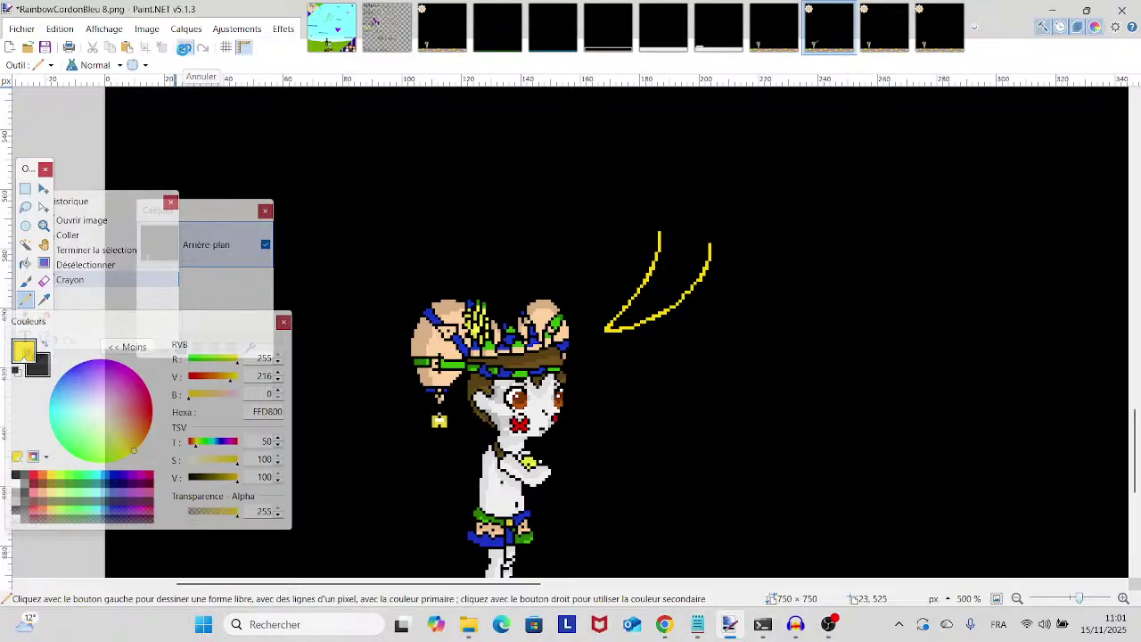
pyautogui.click(185, 48)
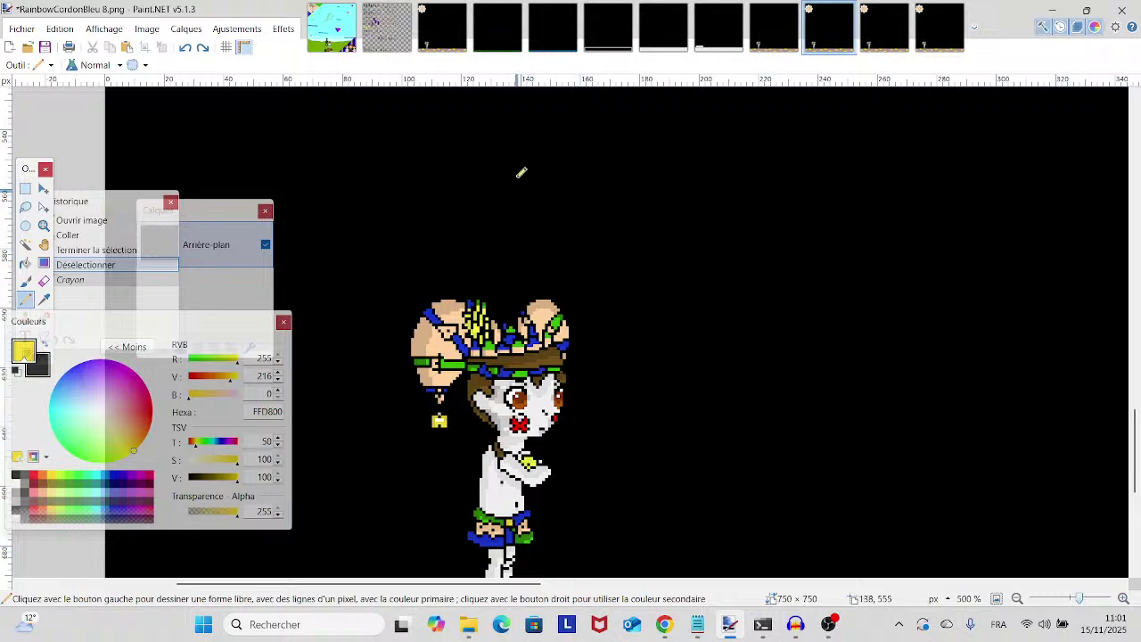
# - Replace the selection in PreparingForWhat'sComing 2 with a rectangular section of the green line, about 184 × 14 px, for copying
pyautogui.click(482, 43)
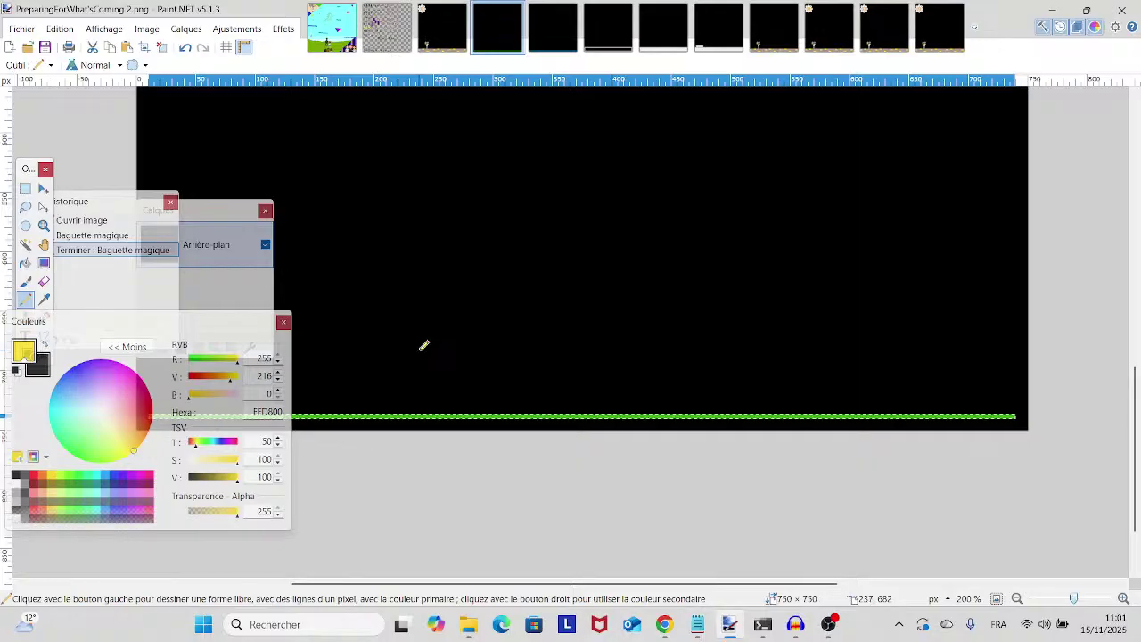
pyautogui.hotkey('ctrl', 'd')
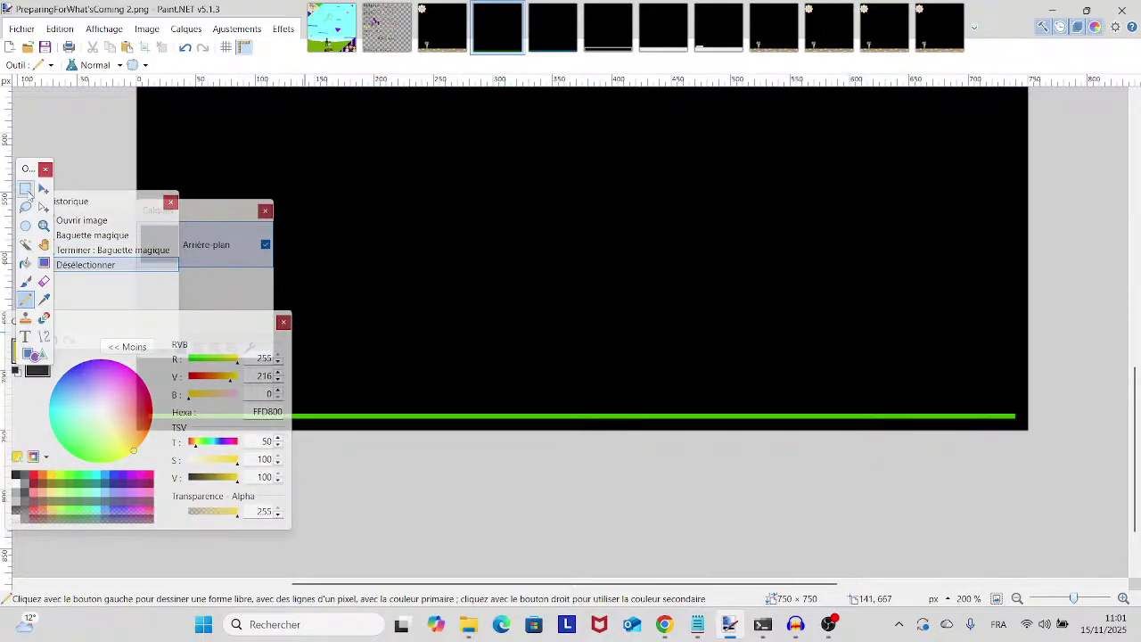
pyautogui.click(26, 189)
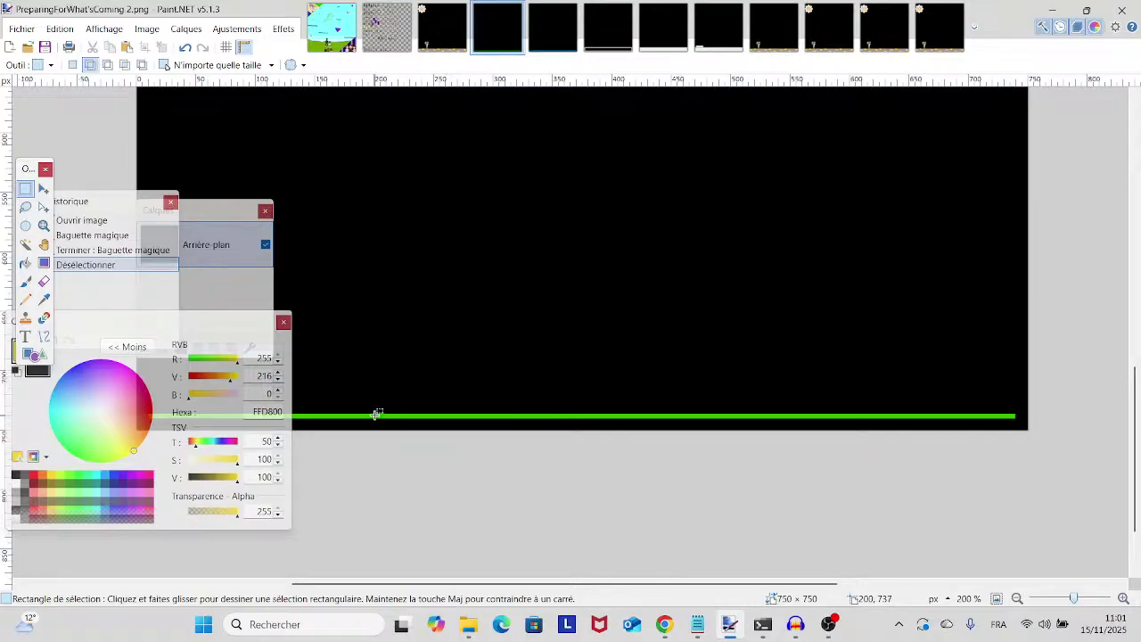
pyautogui.moveTo(377, 414); pyautogui.dragTo(585, 420)
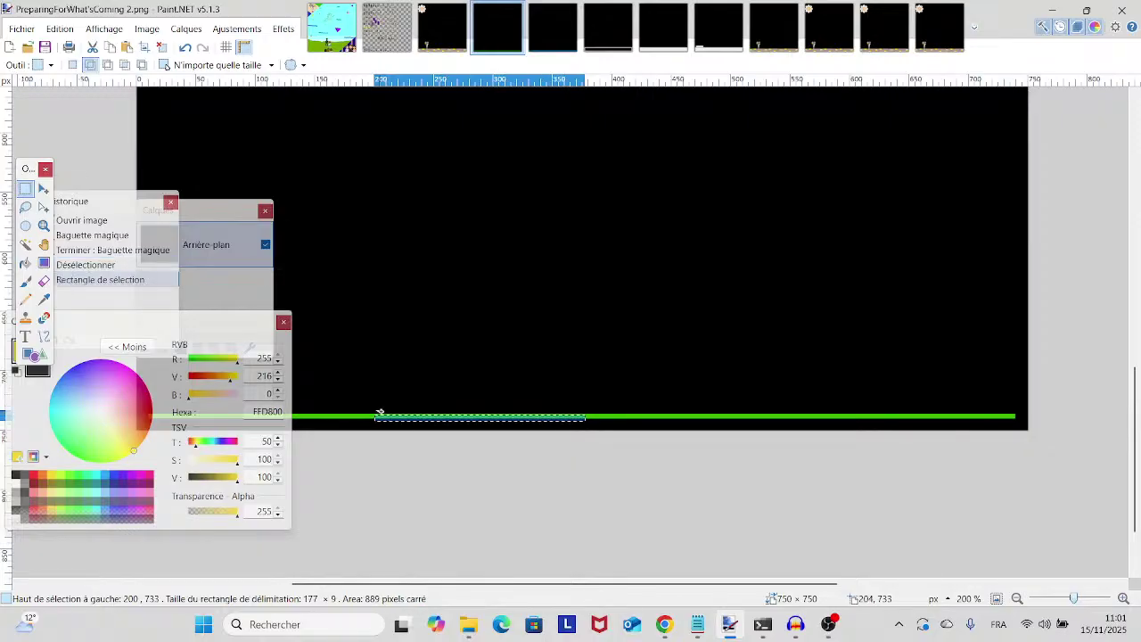
pyautogui.moveTo(380, 413); pyautogui.dragTo(594, 425)
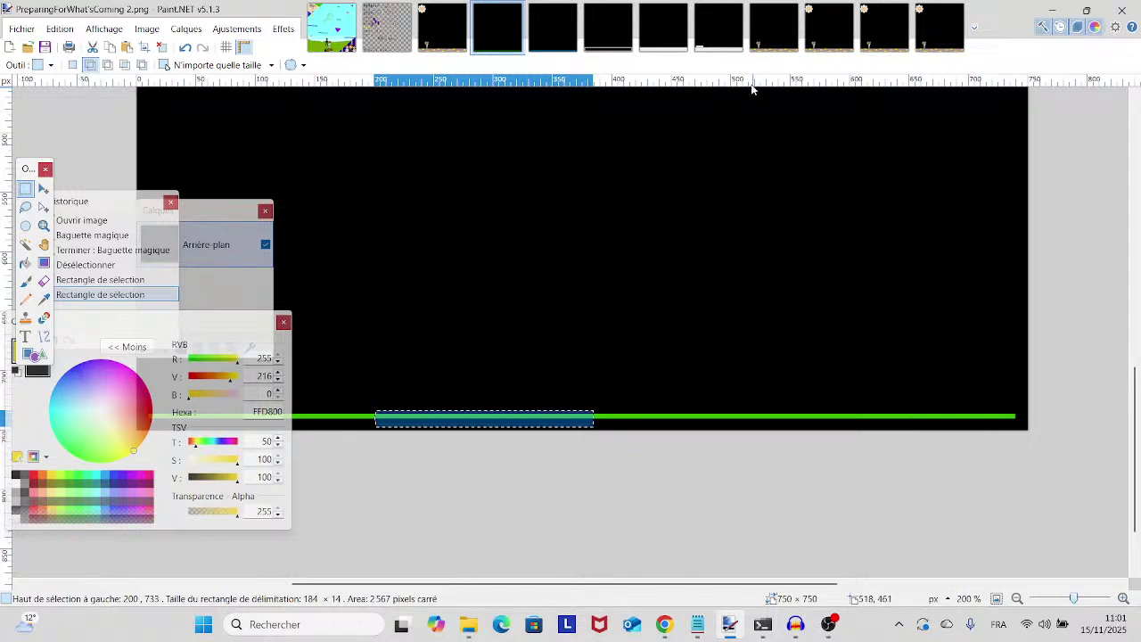
# - Paste the green line section into RainbowCordonBleu 7 (200f) and move it beside the sprite's head, at about 193, 599
pyautogui.click(765, 37)
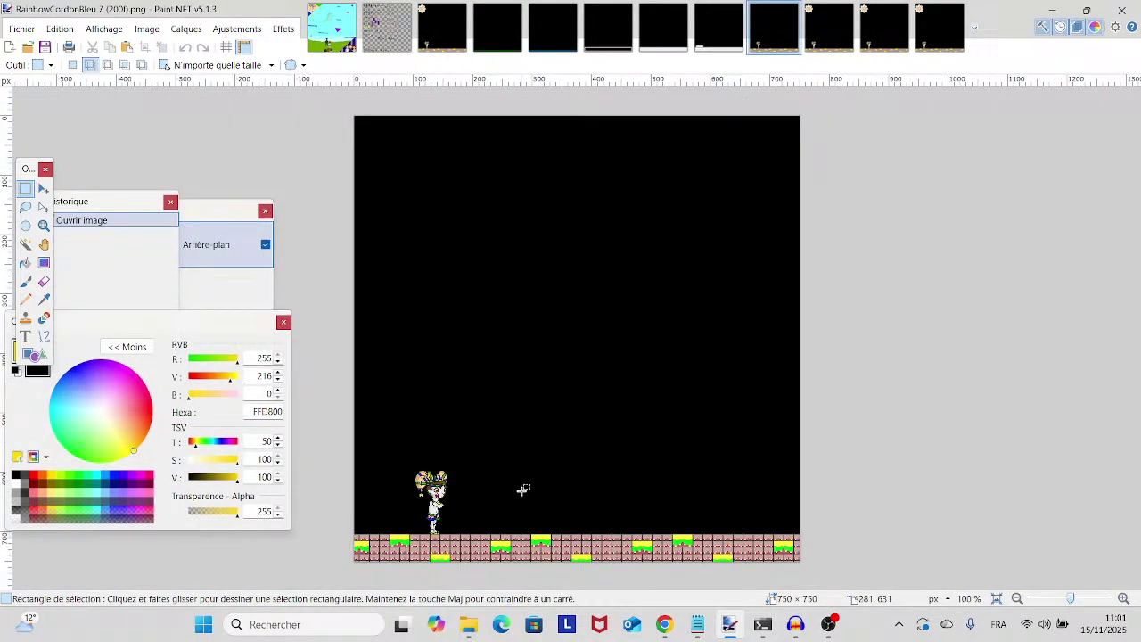
pyautogui.moveTo(1070, 604); pyautogui.dragTo(1076, 605)
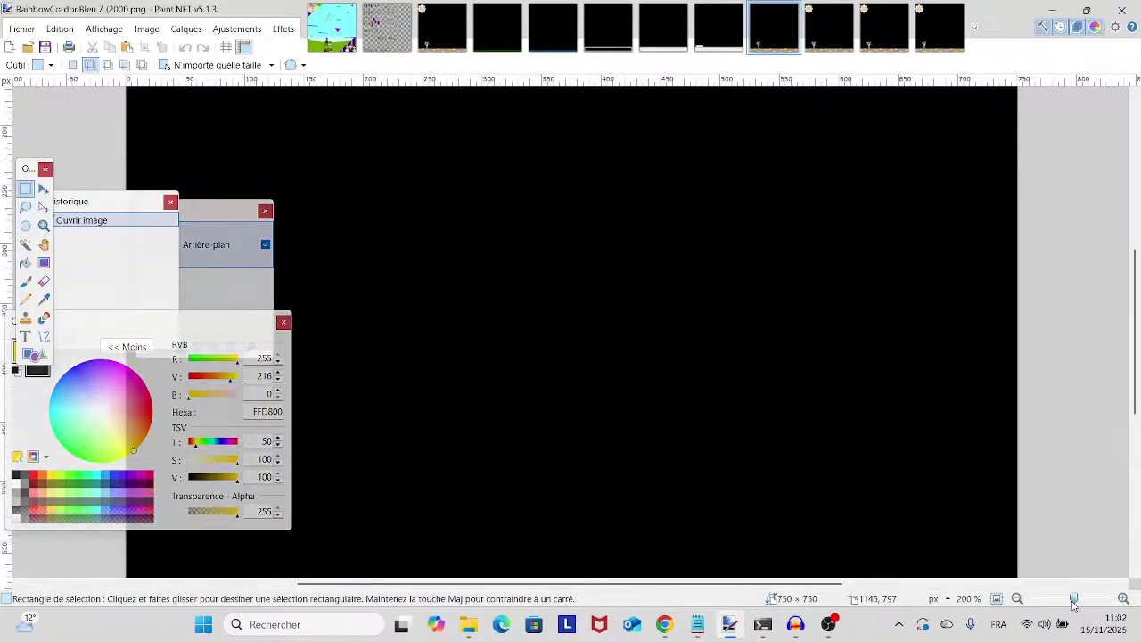
pyautogui.hscroll(-3, 693, 315)
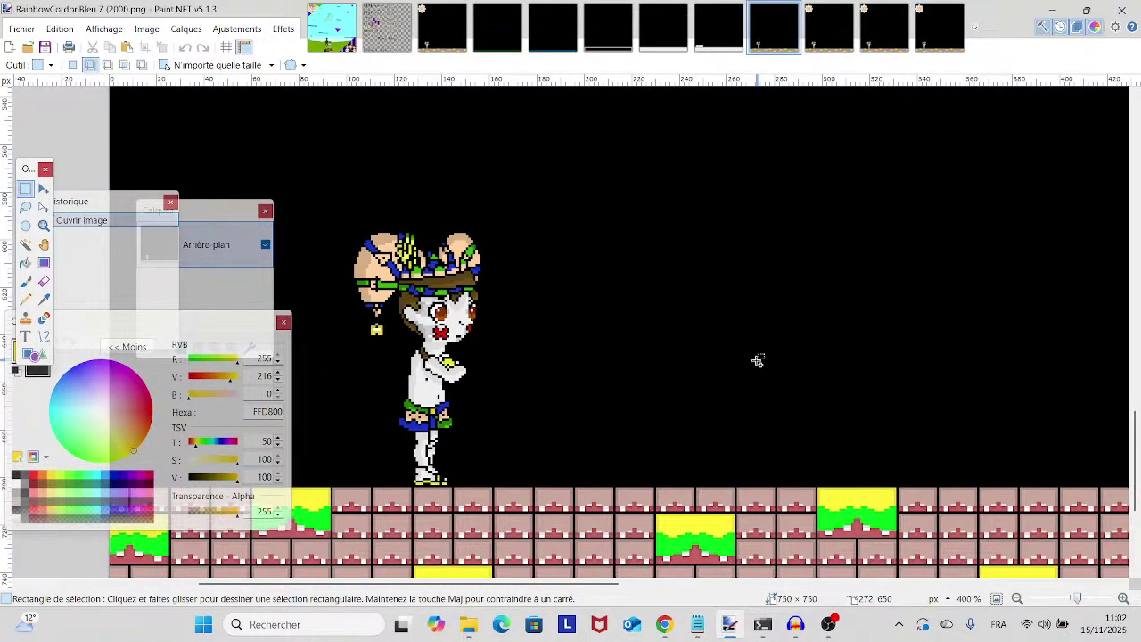
pyautogui.hotkey('ctrl', 'v')
pyautogui.scroll(-2, 736, 458)
pyautogui.moveTo(719, 490); pyautogui.dragTo(702, 189)
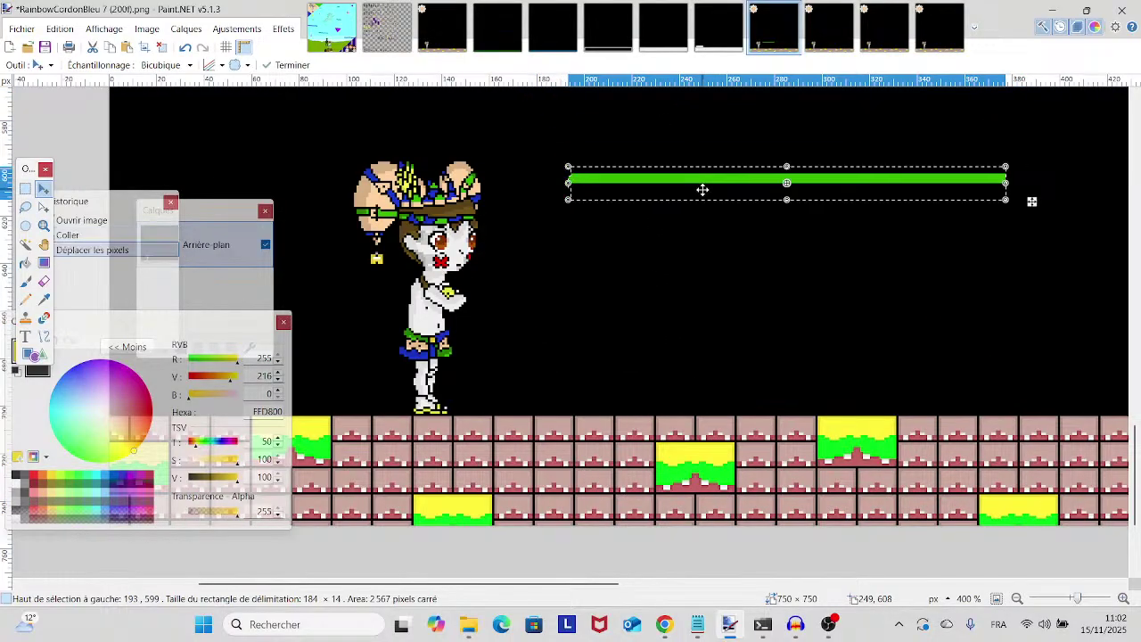
pyautogui.scroll(3, 704, 223)
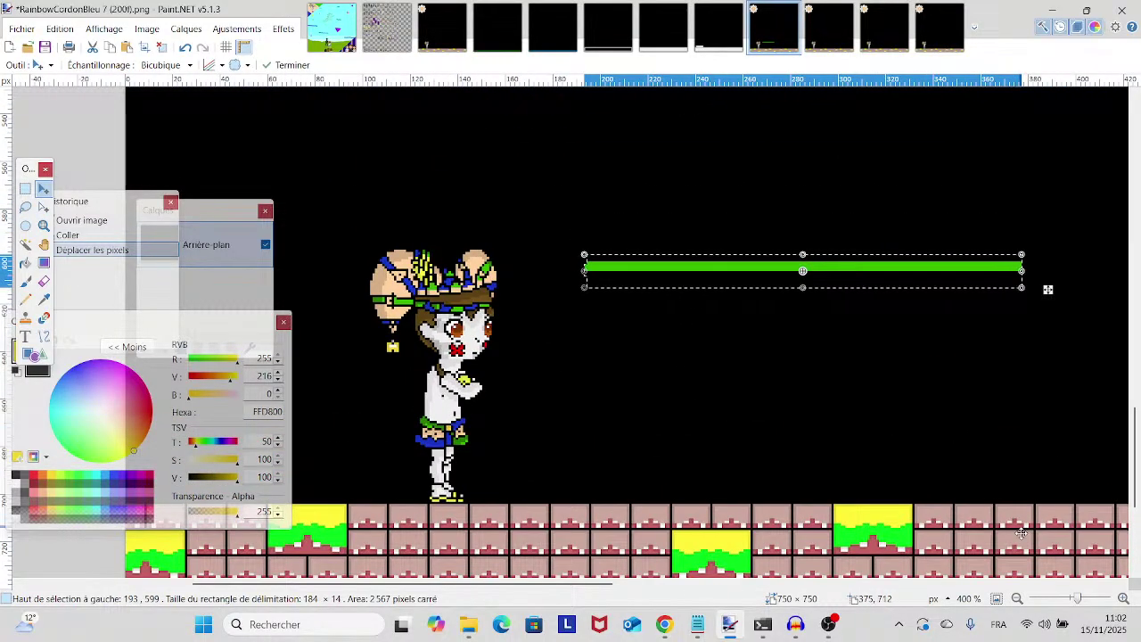
# - Move the pasted green line higher above the level of the sprite's head, to about 191, 548
pyautogui.scroll(5, 589, 273)
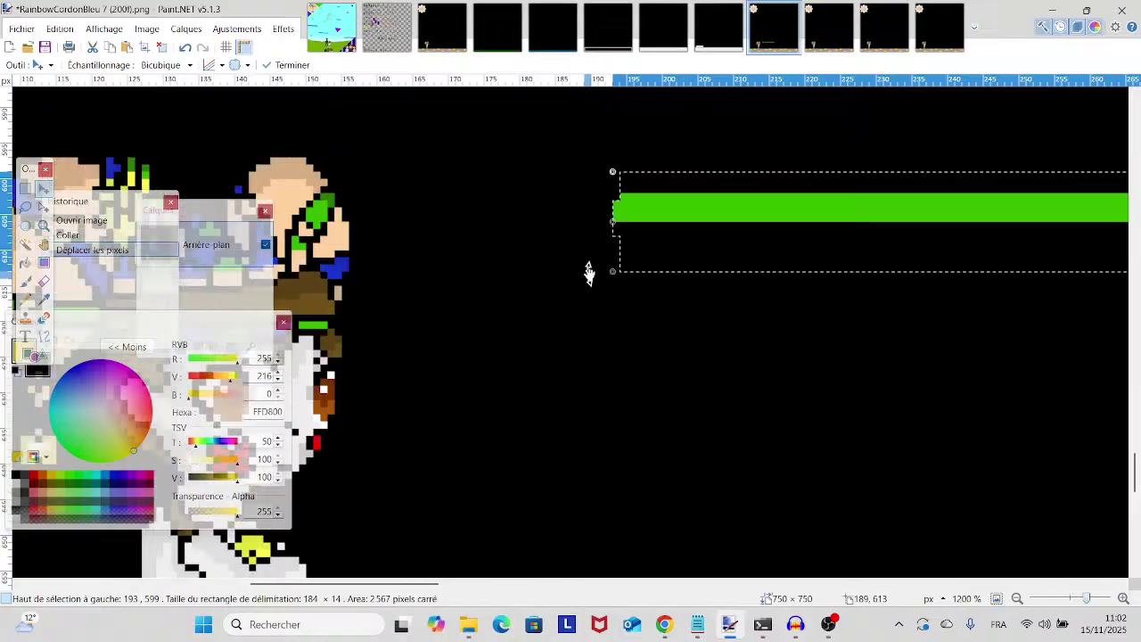
pyautogui.moveTo(621, 232); pyautogui.dragTo(297, 345)
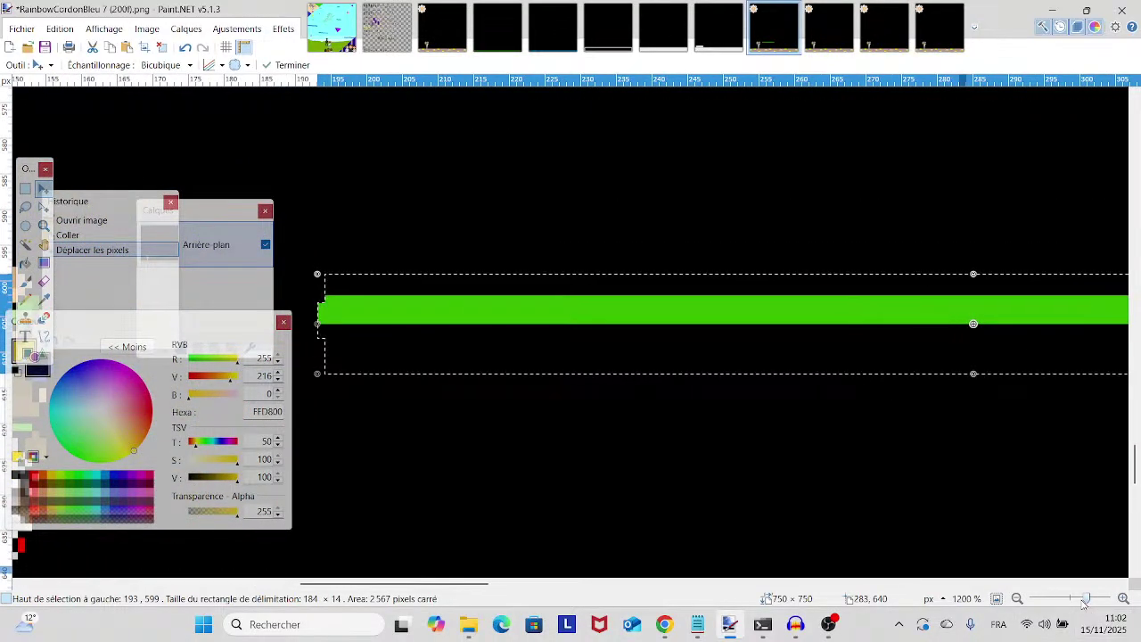
pyautogui.moveTo(1083, 604); pyautogui.dragTo(1077, 604)
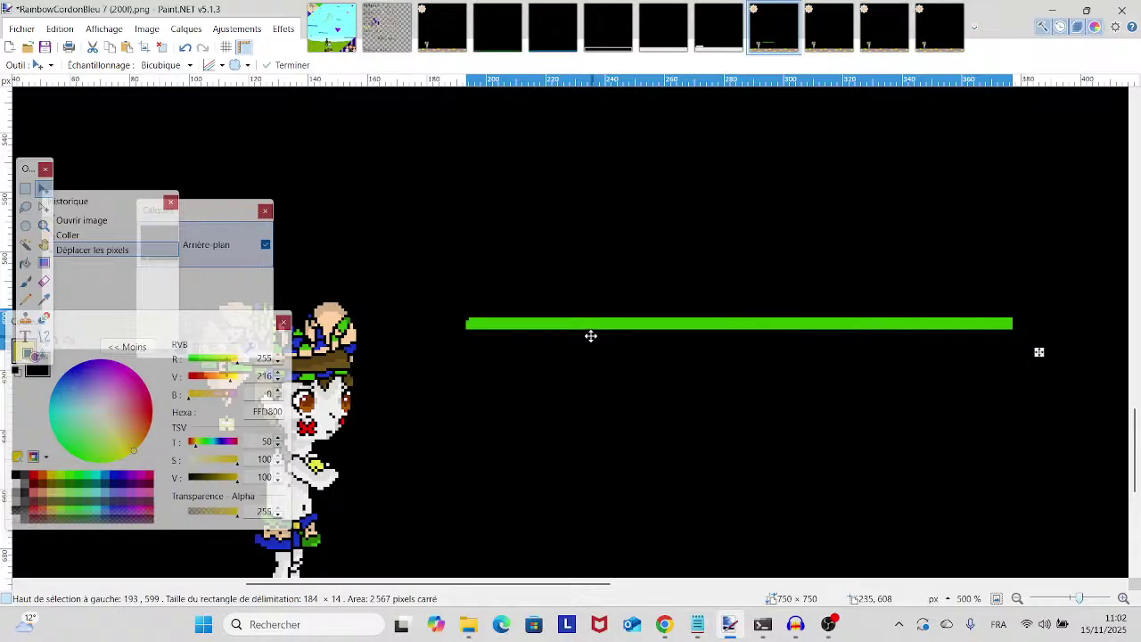
pyautogui.moveTo(590, 336); pyautogui.dragTo(583, 186)
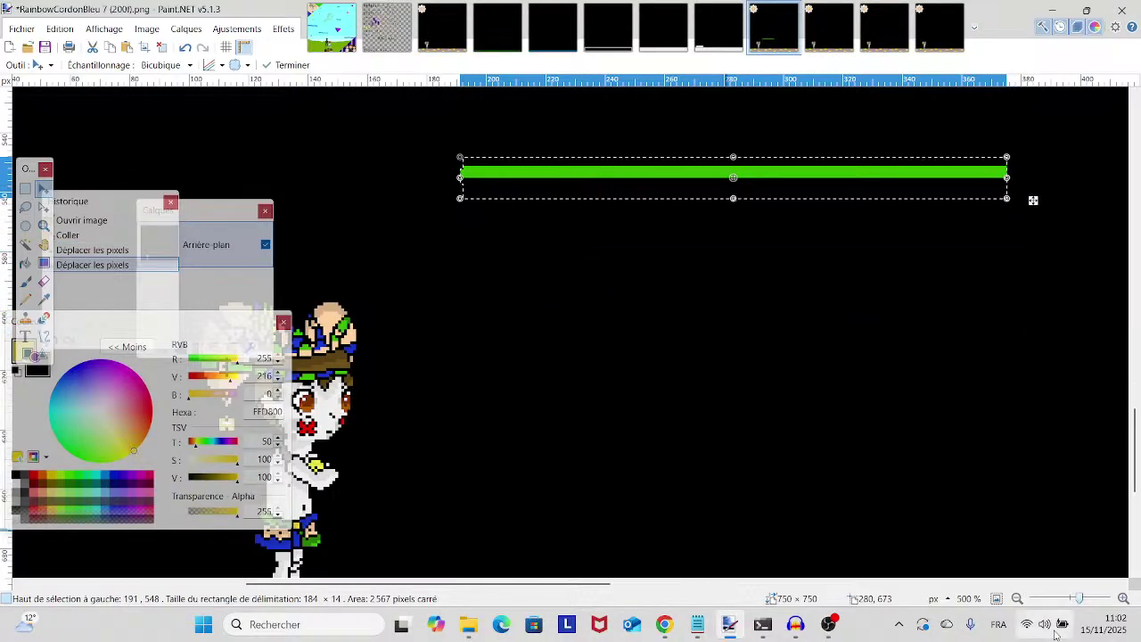
# - Examine the green line's placement relative to the sprite and the brick floor
pyautogui.moveTo(1079, 599); pyautogui.dragTo(1081, 599)
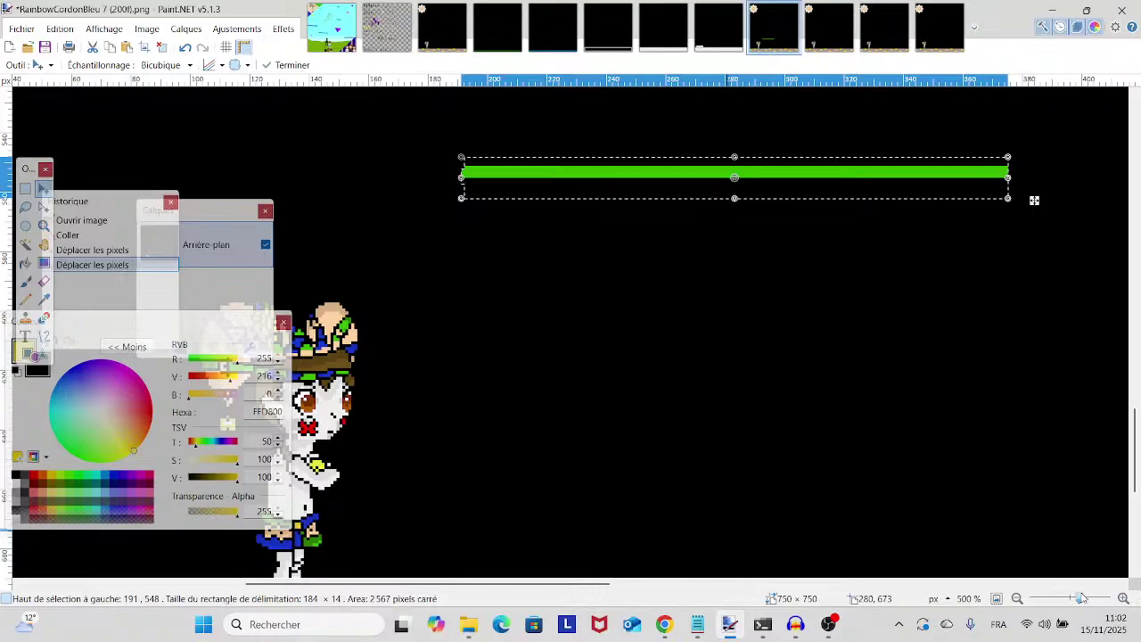
pyautogui.moveTo(1081, 598); pyautogui.dragTo(1085, 598)
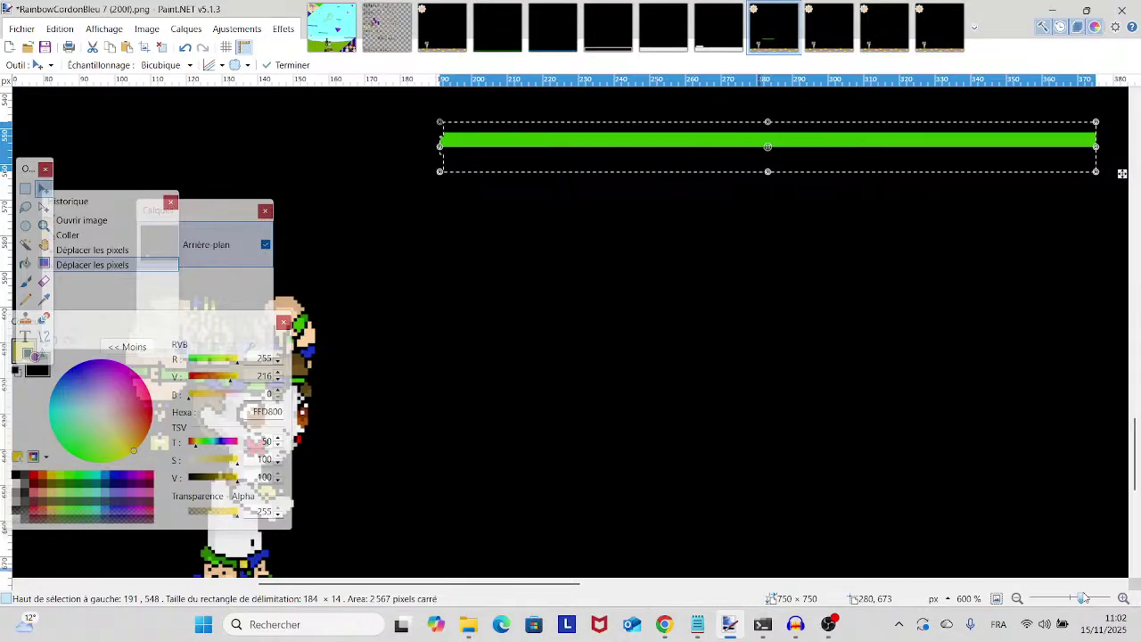
pyautogui.moveTo(935, 539); pyautogui.dragTo(1019, 532)
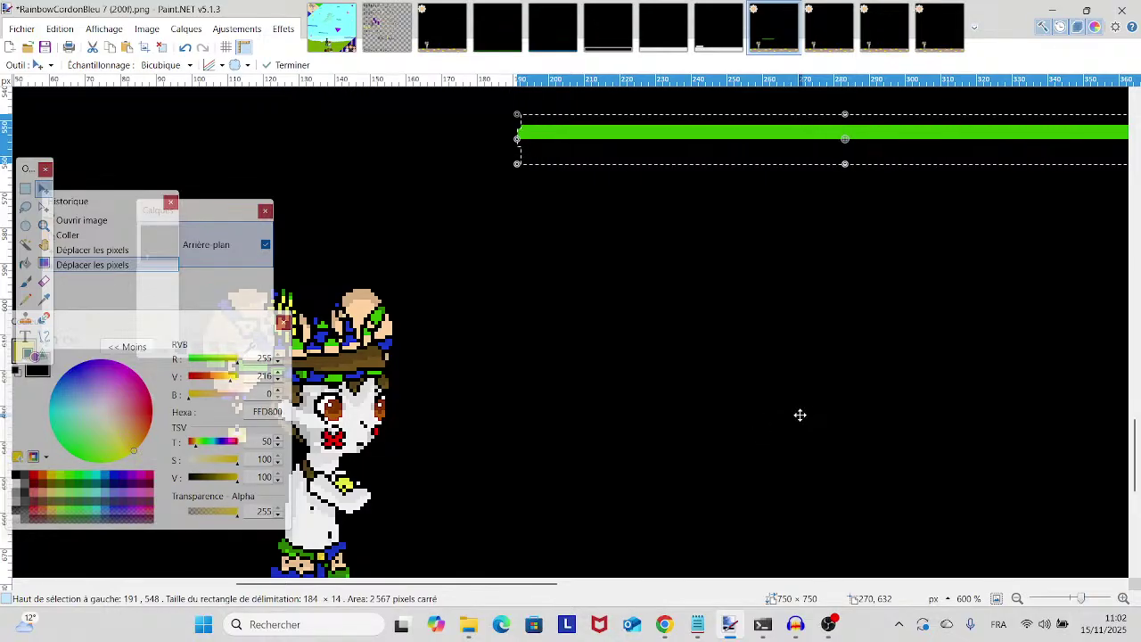
pyautogui.moveTo(799, 416); pyautogui.dragTo(803, 448)
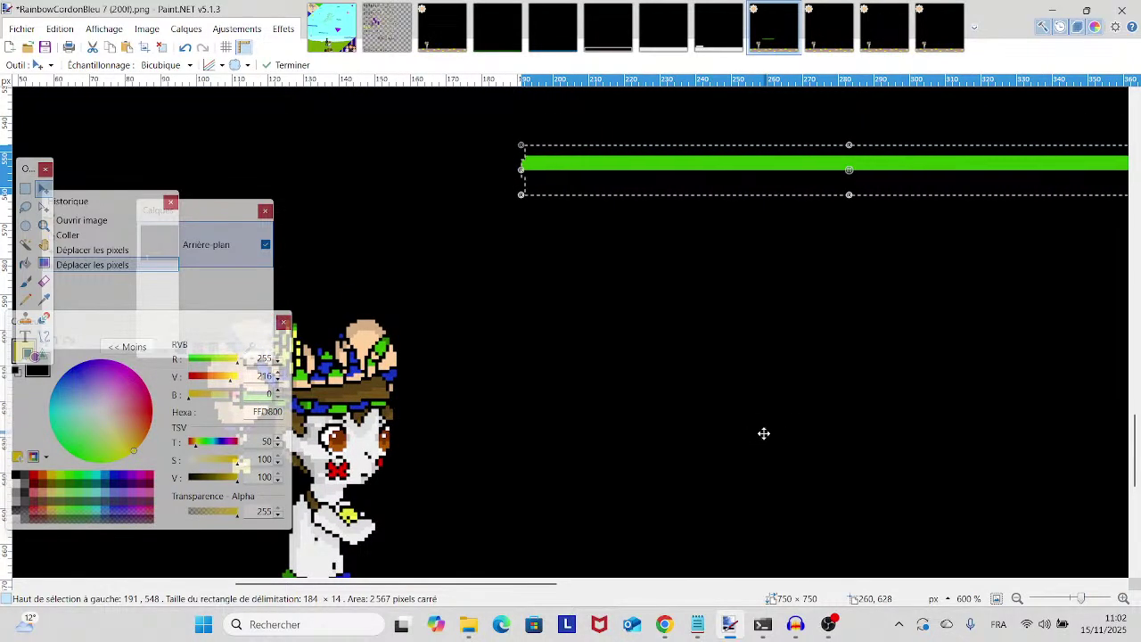
pyautogui.moveTo(698, 415); pyautogui.dragTo(439, 480)
pyautogui.moveTo(558, 416); pyautogui.dragTo(781, 338)
pyautogui.scroll(-3, 780, 338)
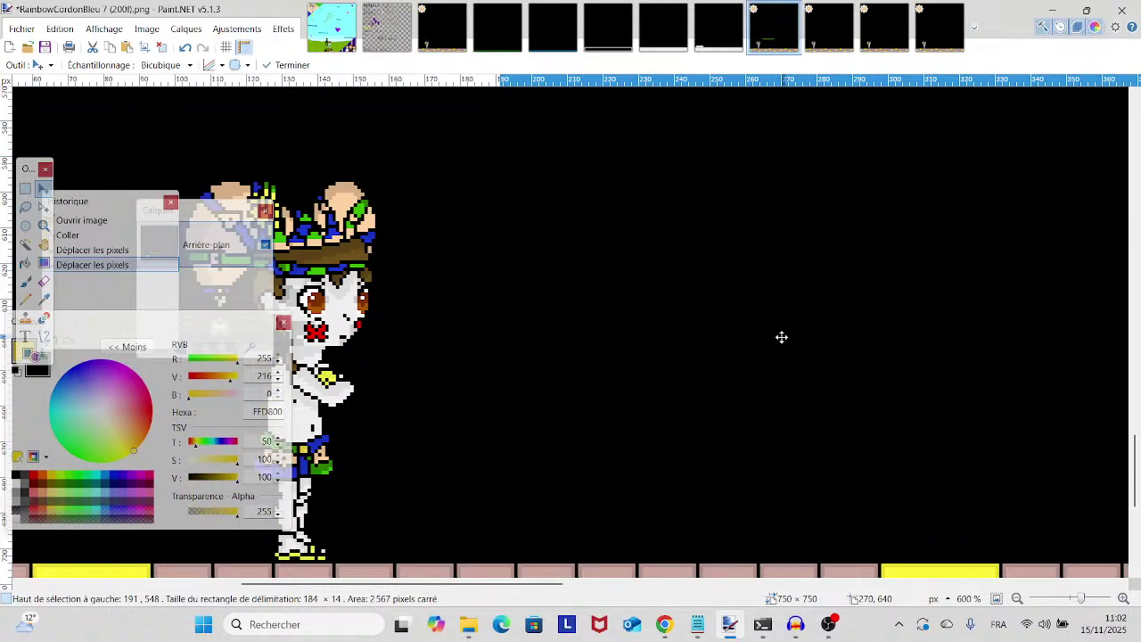
pyautogui.scroll(3, 781, 337)
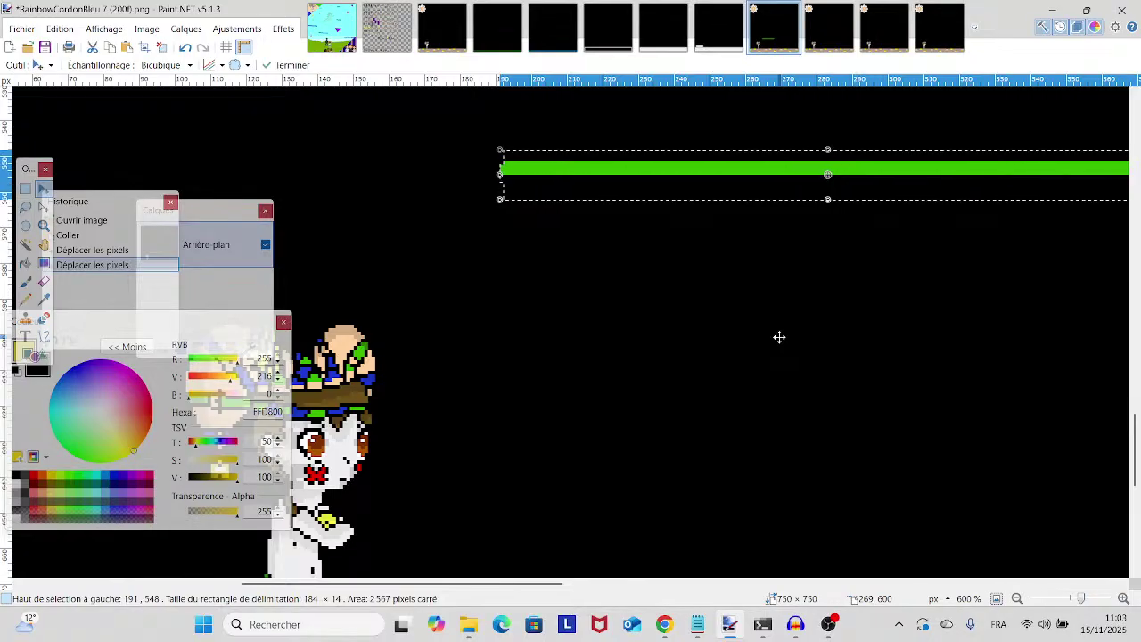
pyautogui.moveTo(779, 337); pyautogui.dragTo(897, 317)
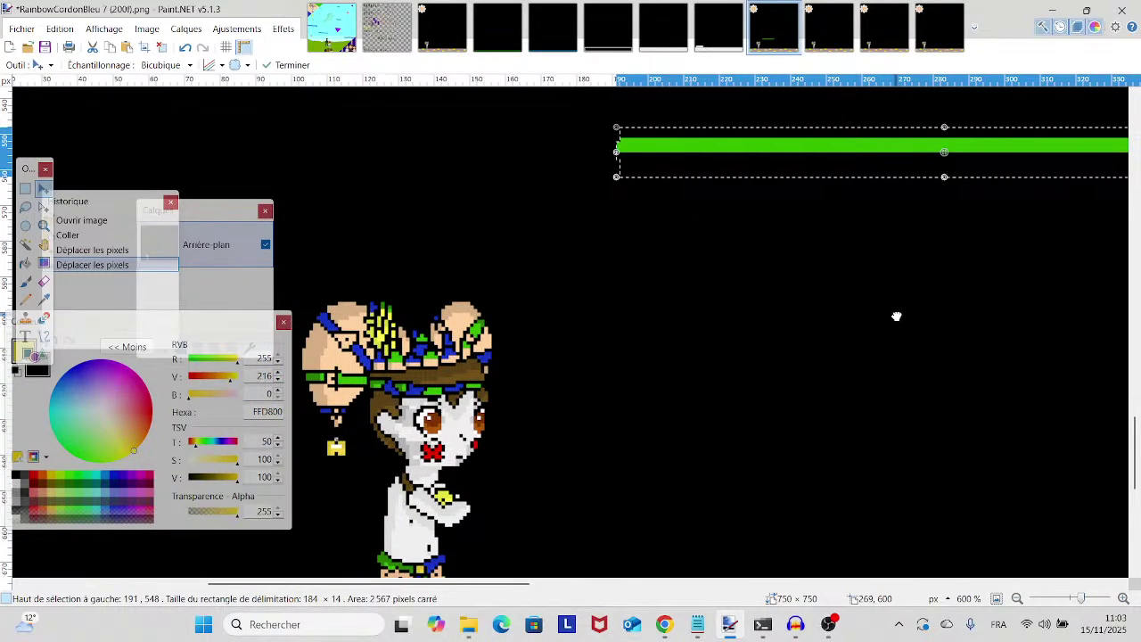
pyautogui.scroll(-3, 895, 315)
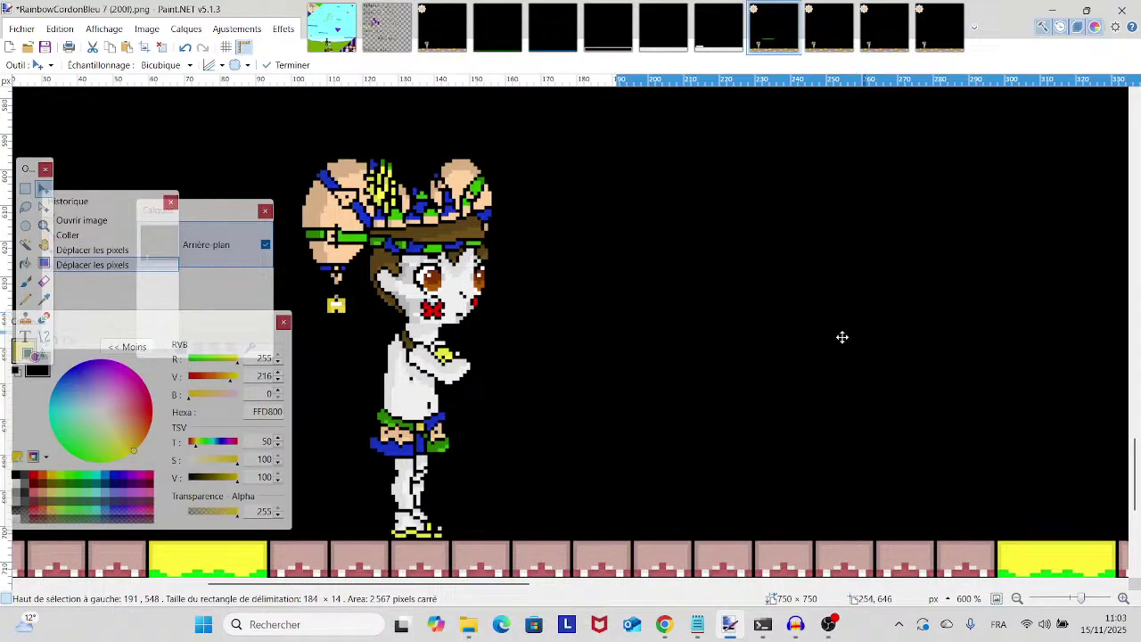
pyautogui.scroll(-2, 879, 357)
pyautogui.click(1085, 599)
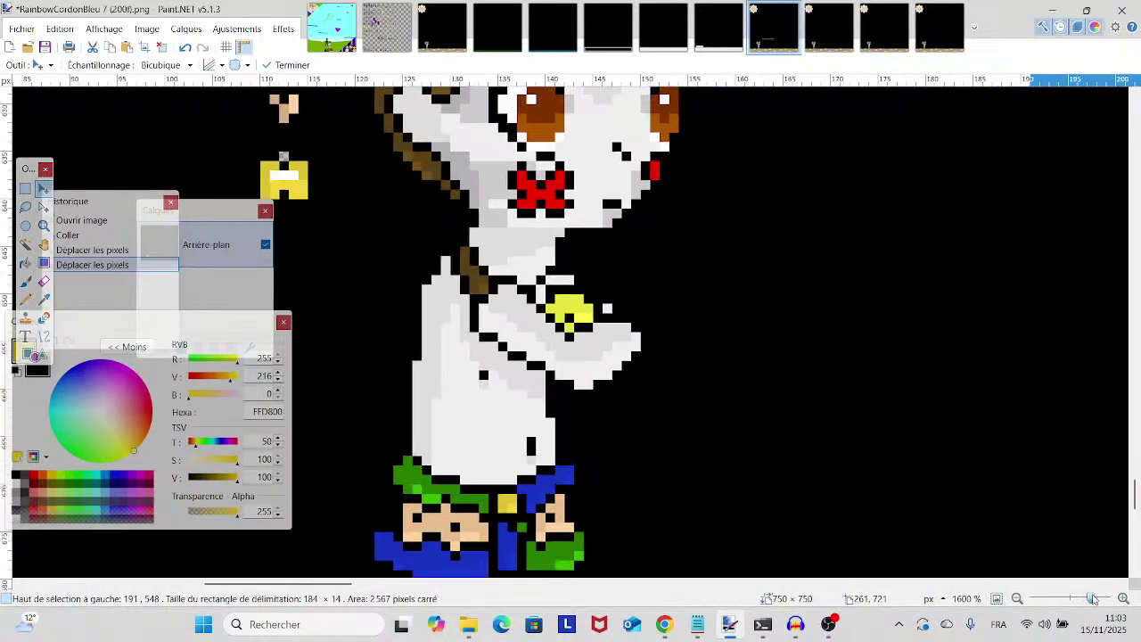
pyautogui.click(1083, 601)
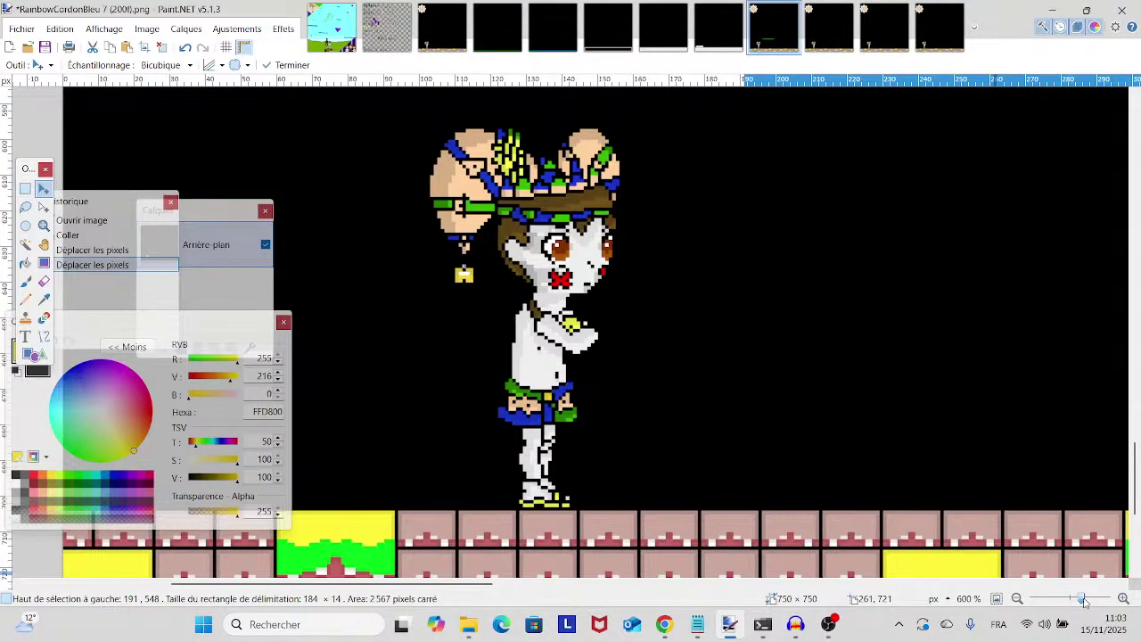
# - Stretch the green line horizontally from its far end to about 418 × 14 px
pyautogui.moveTo(930, 309); pyautogui.dragTo(398, 453)
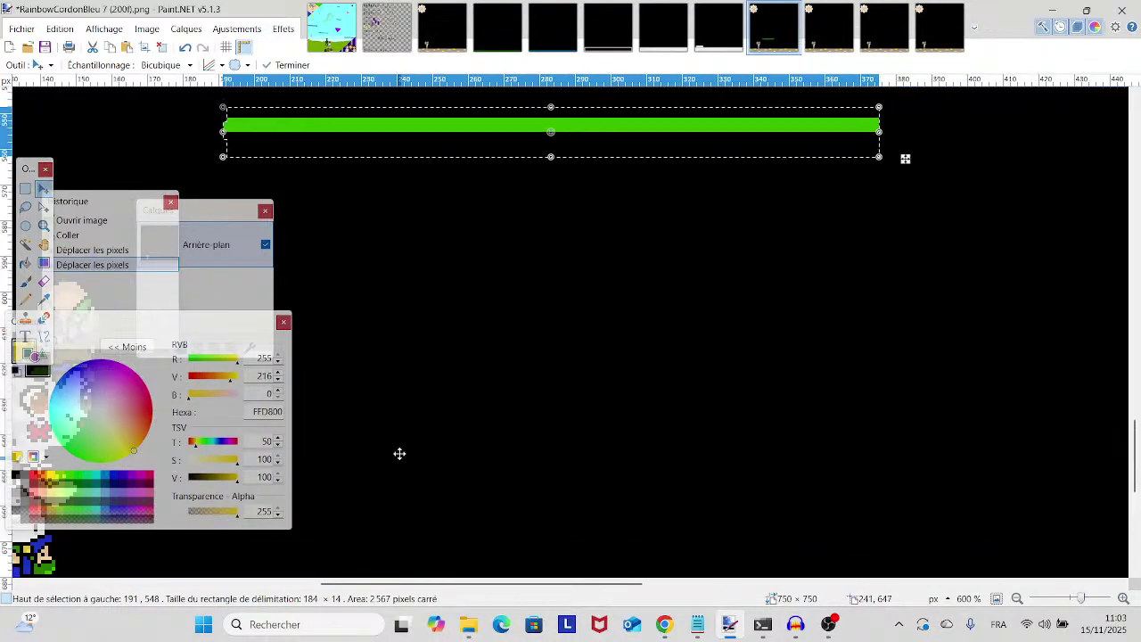
pyautogui.scroll(2, 497, 363)
pyautogui.moveTo(502, 365); pyautogui.dragTo(467, 389)
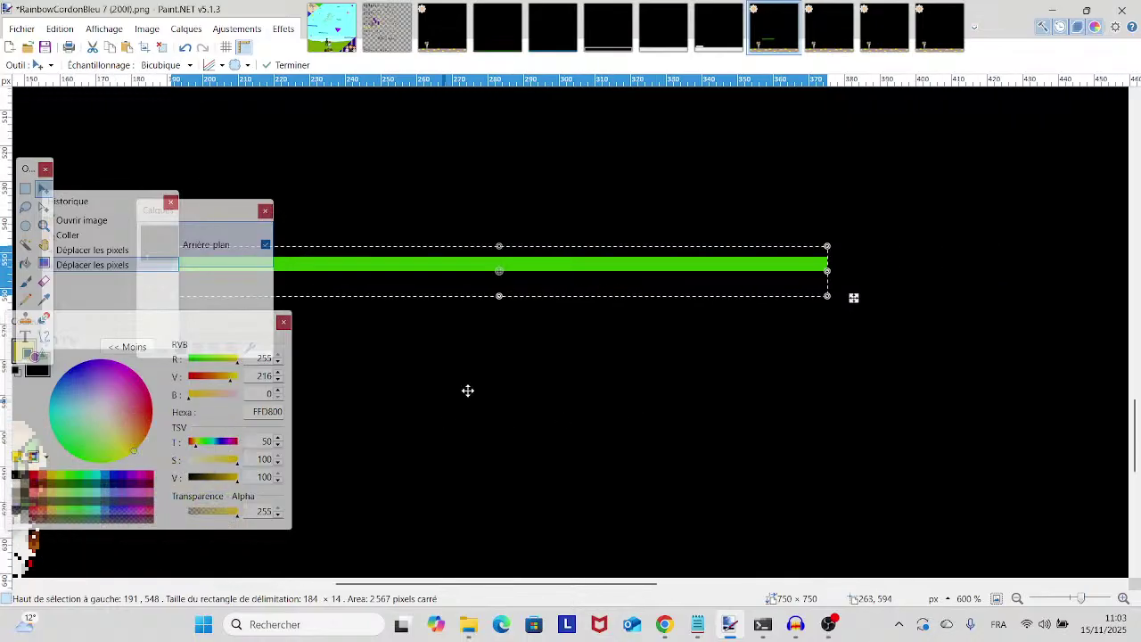
pyautogui.moveTo(830, 271); pyautogui.dragTo(1062, 269)
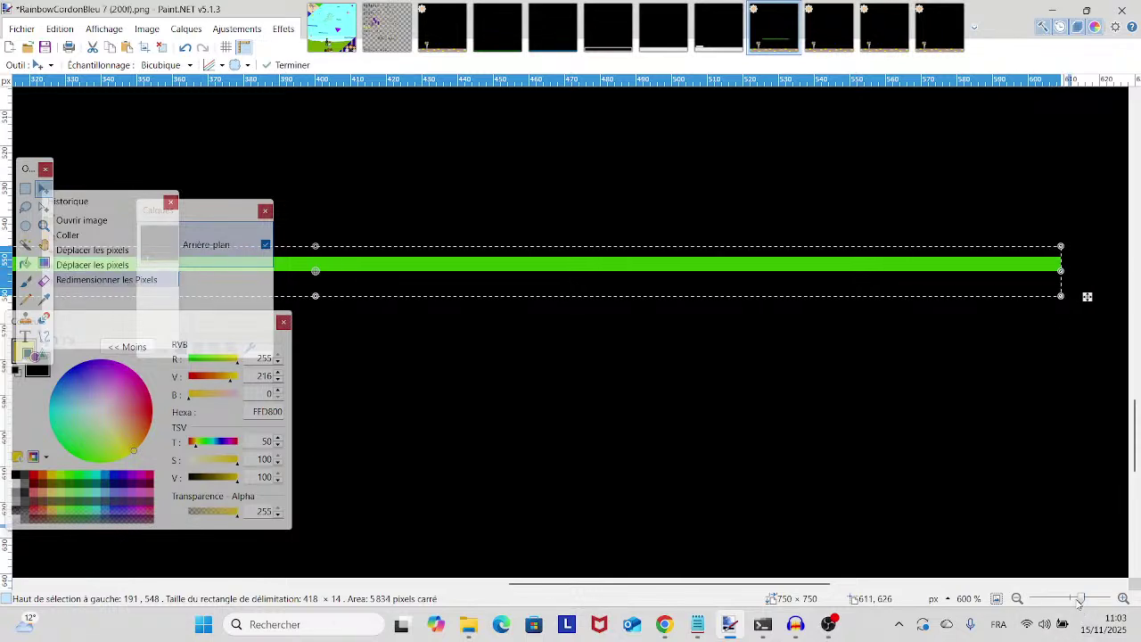
# - Try shrinking the green line to about 386 × 12 px, and undo that resize
pyautogui.moveTo(1080, 598); pyautogui.dragTo(1076, 599)
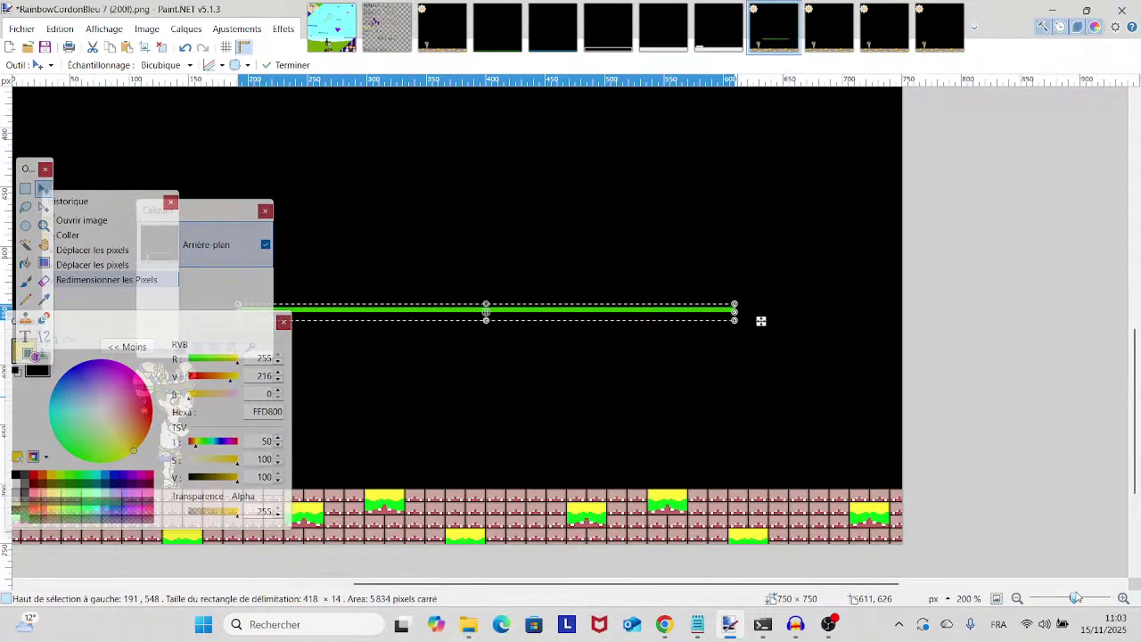
pyautogui.moveTo(589, 400); pyautogui.dragTo(877, 422)
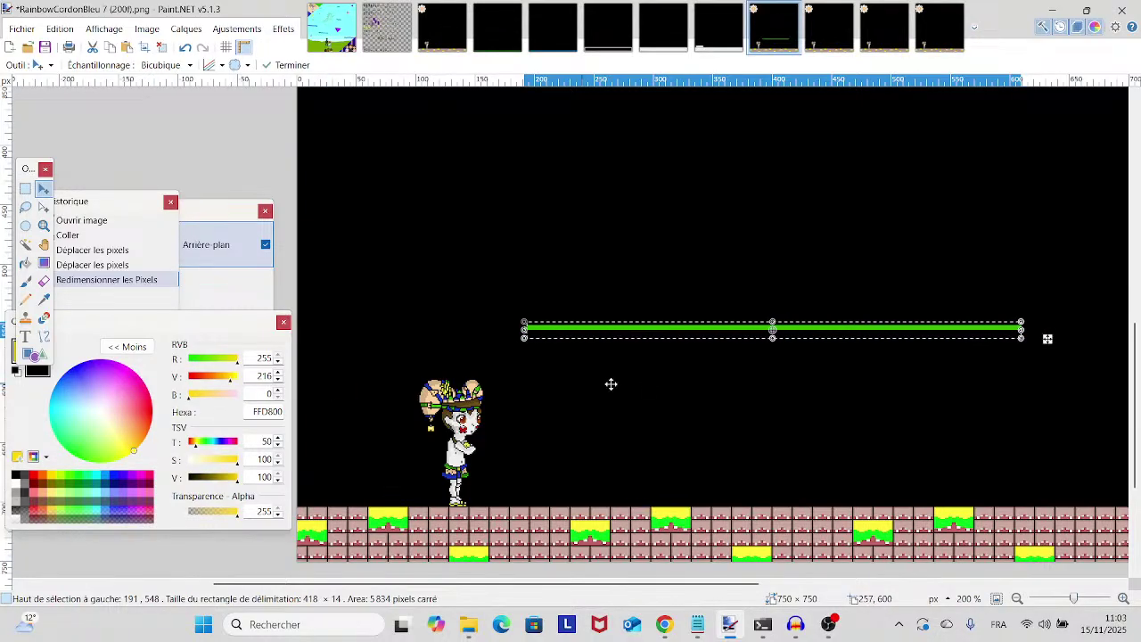
pyautogui.moveTo(1021, 334); pyautogui.dragTo(983, 332)
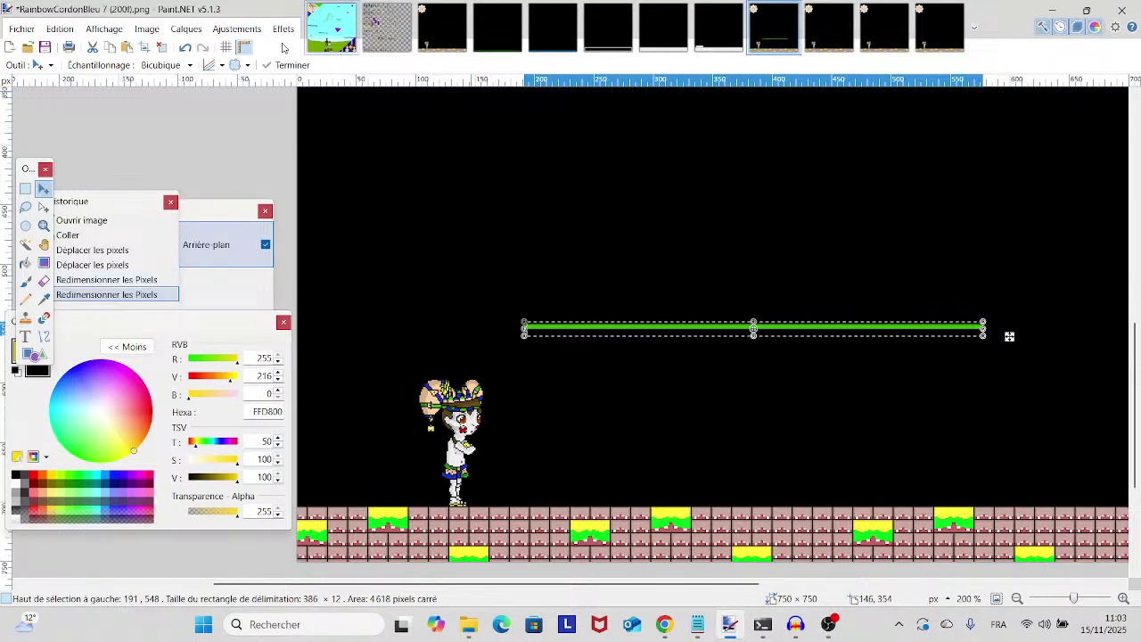
pyautogui.click(187, 48)
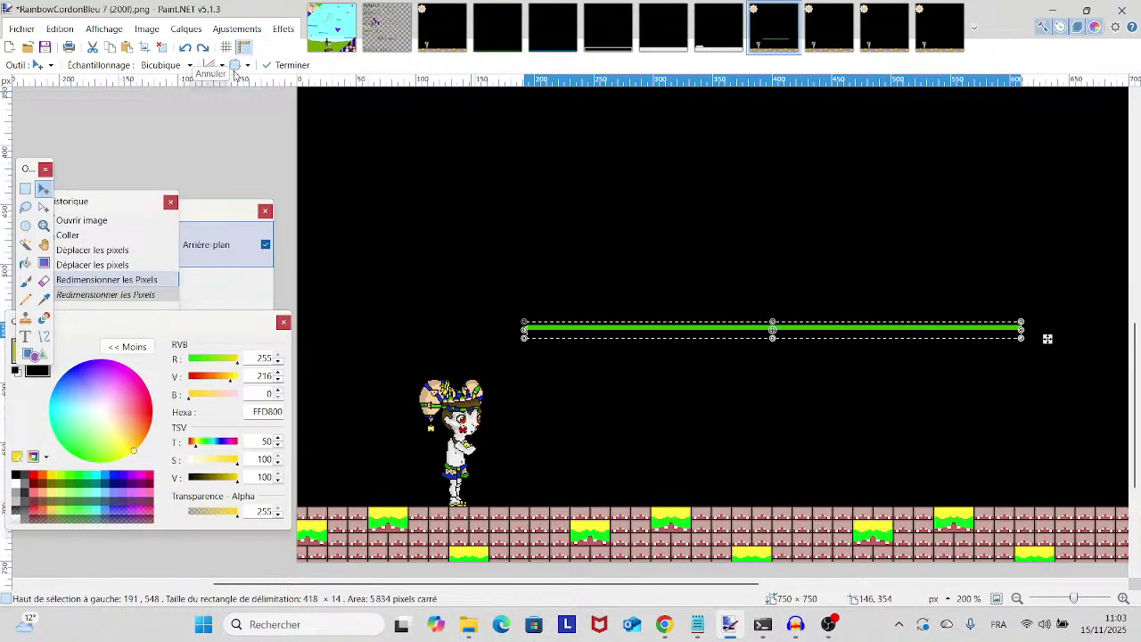
# - Turn on the pixel grid and shorten the green line from its far end to about 343 × 14 px
pyautogui.hscroll(5, 790, 331)
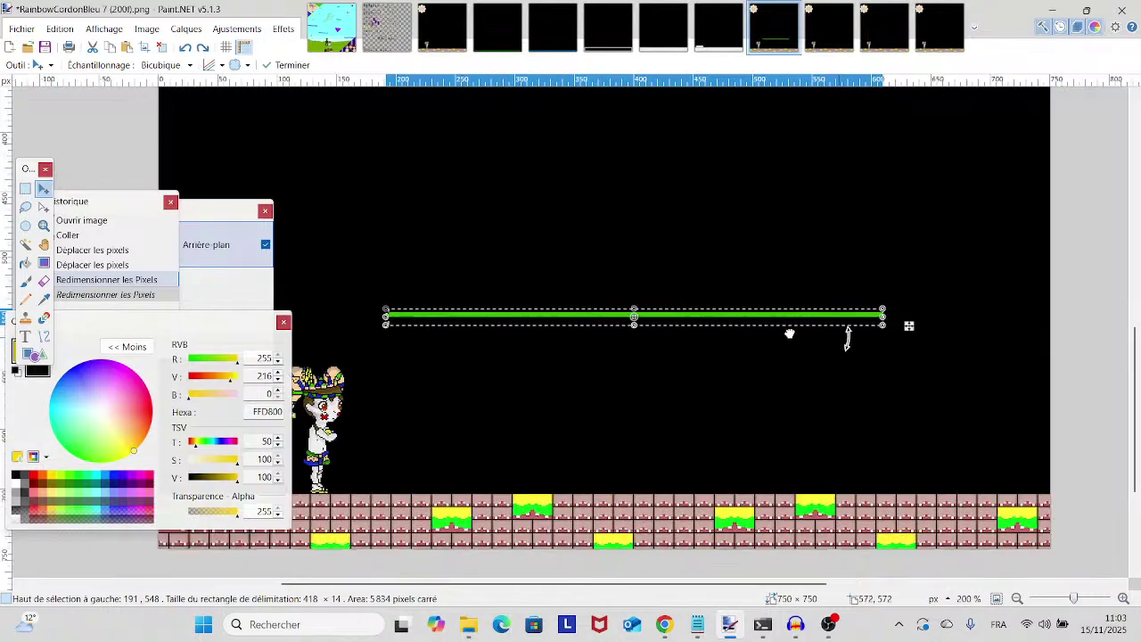
pyautogui.click(1083, 599)
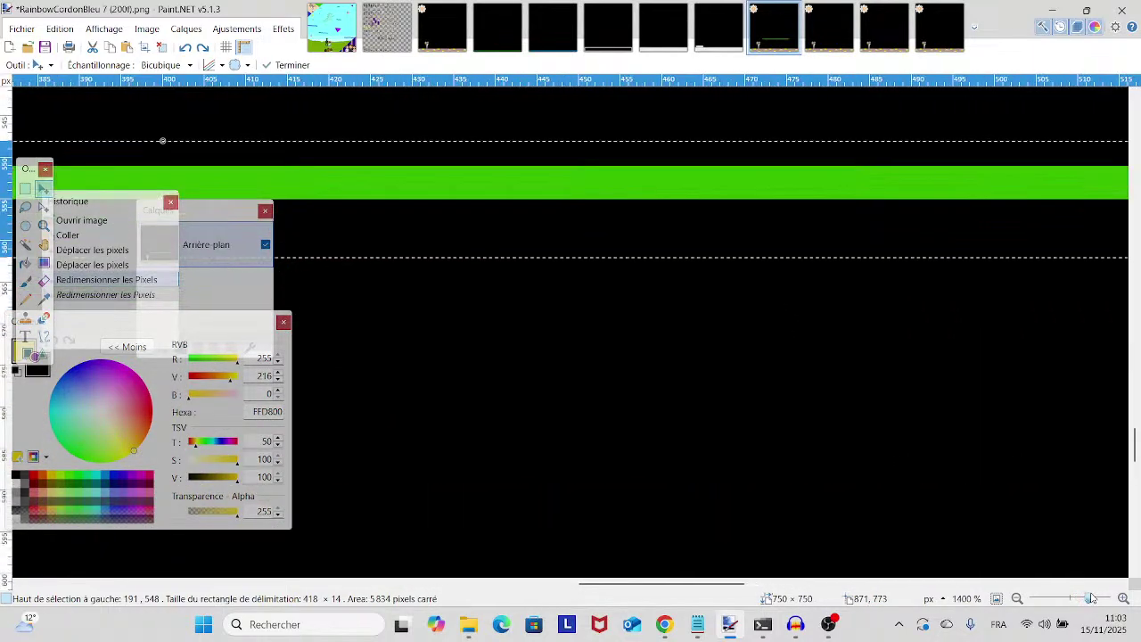
pyautogui.click(226, 47)
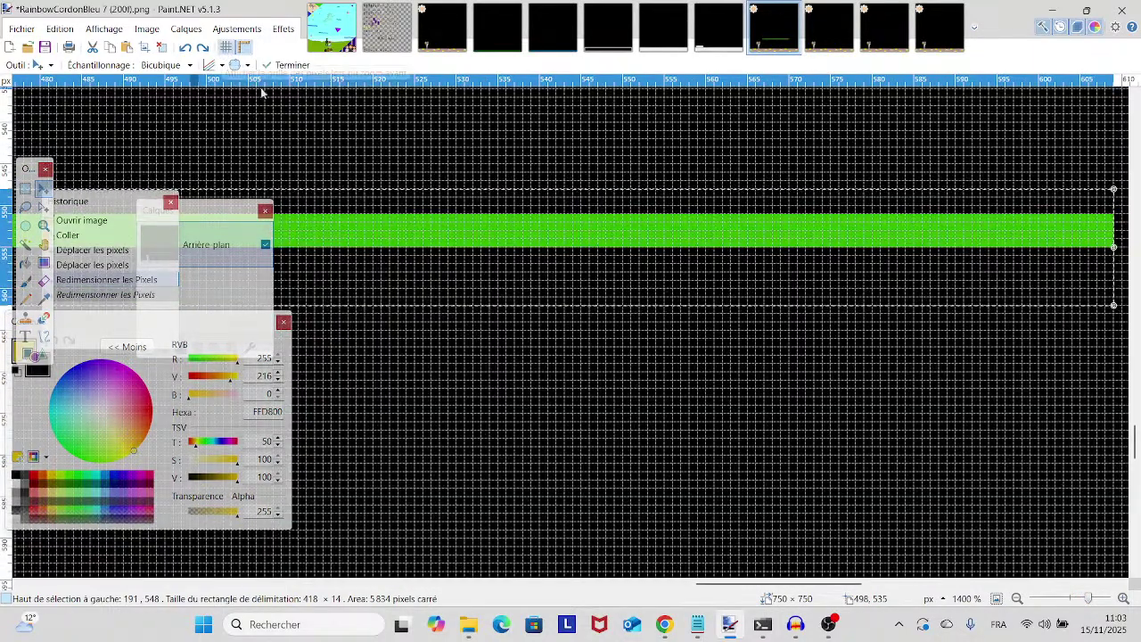
pyautogui.hscroll(5, 781, 218)
pyautogui.scroll(-1, 781, 218)
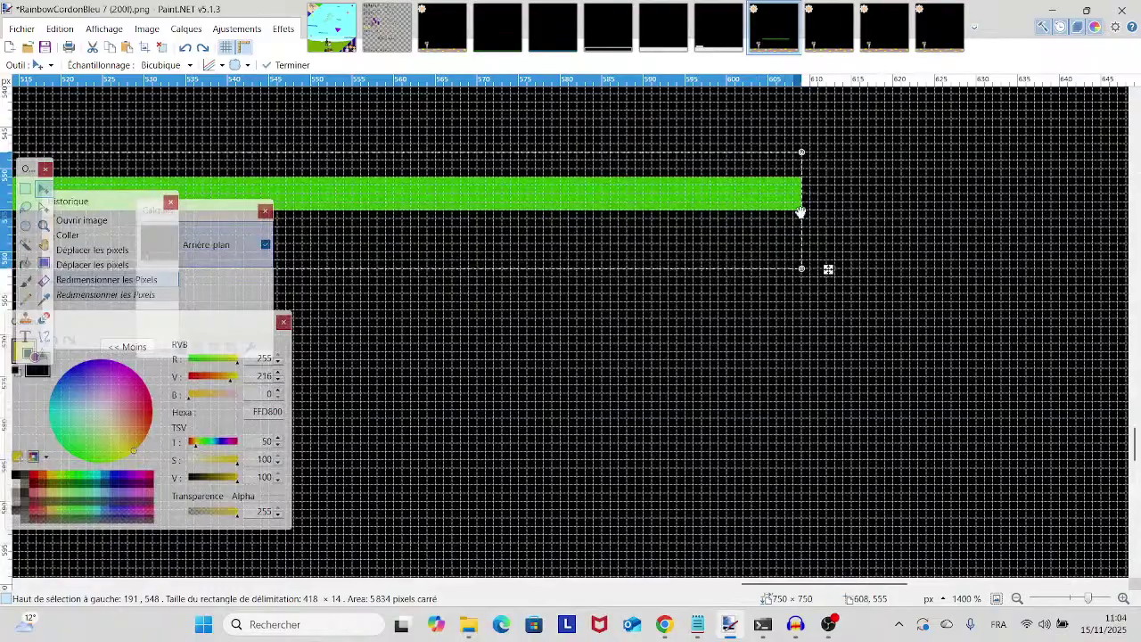
pyautogui.moveTo(802, 210); pyautogui.dragTo(178, 212)
pyautogui.hscroll(-5, 889, 239)
pyautogui.hscroll(-10, 678, 323)
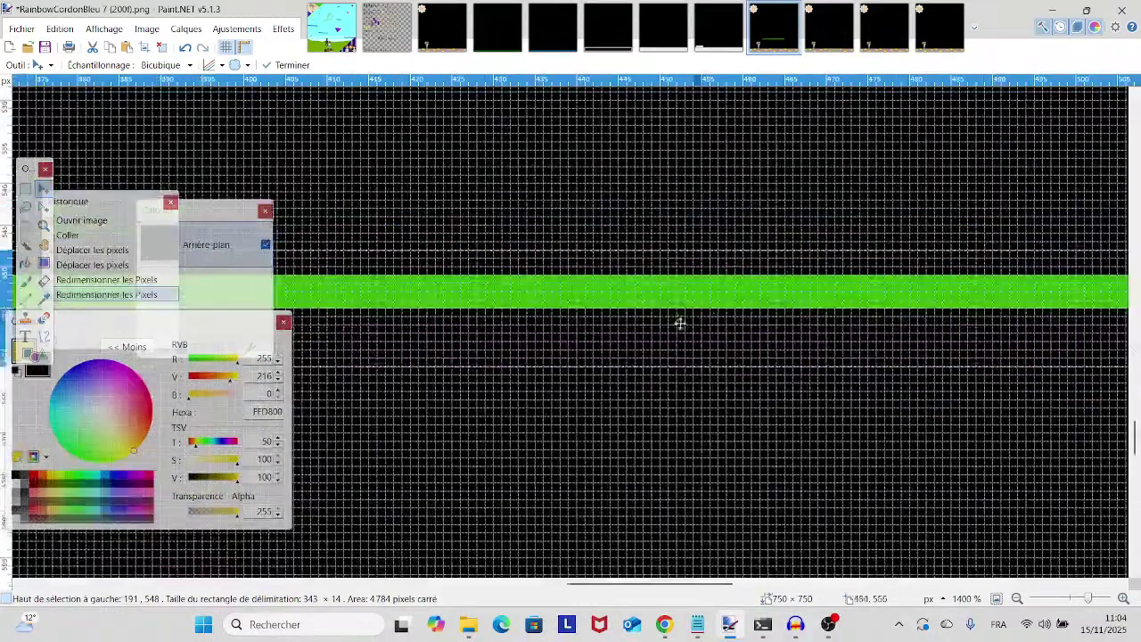
# - Undo the stray move and the last resize of the green line, and redo the resize to 343 × 14 px
pyautogui.scroll(3, 975, 262)
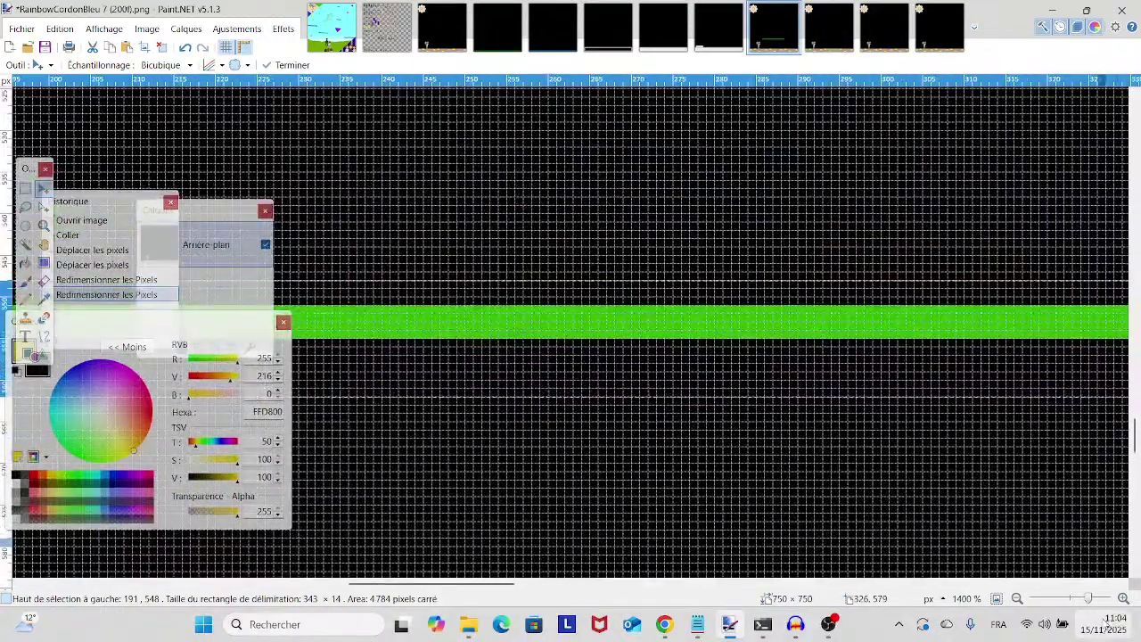
pyautogui.moveTo(1106, 627)
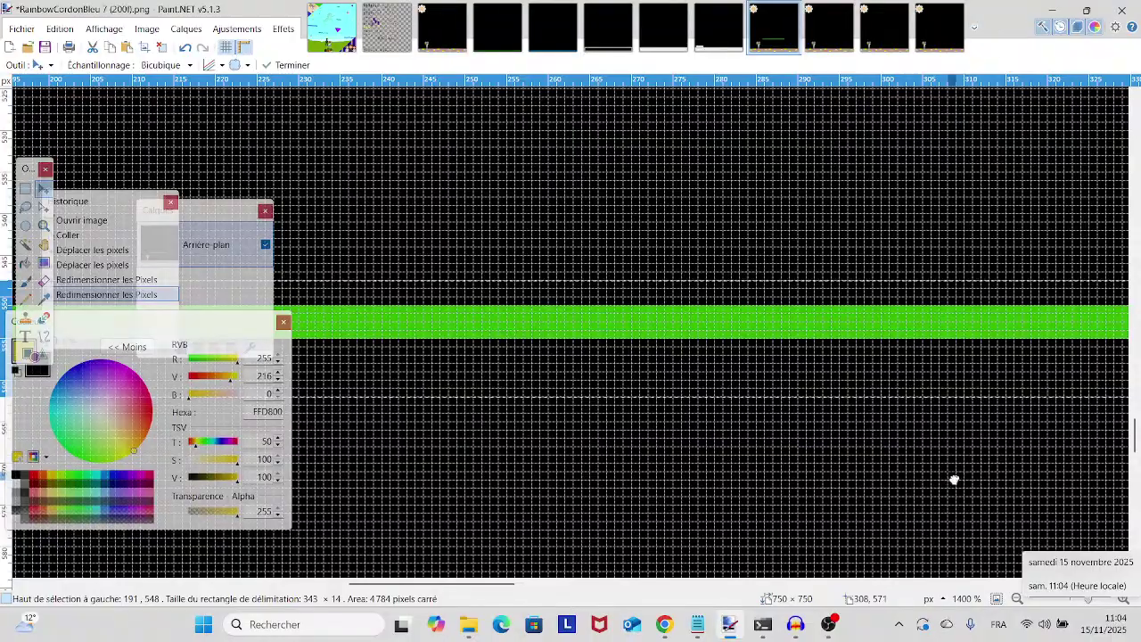
pyautogui.click(1079, 600)
pyautogui.moveTo(1079, 600); pyautogui.dragTo(1074, 600)
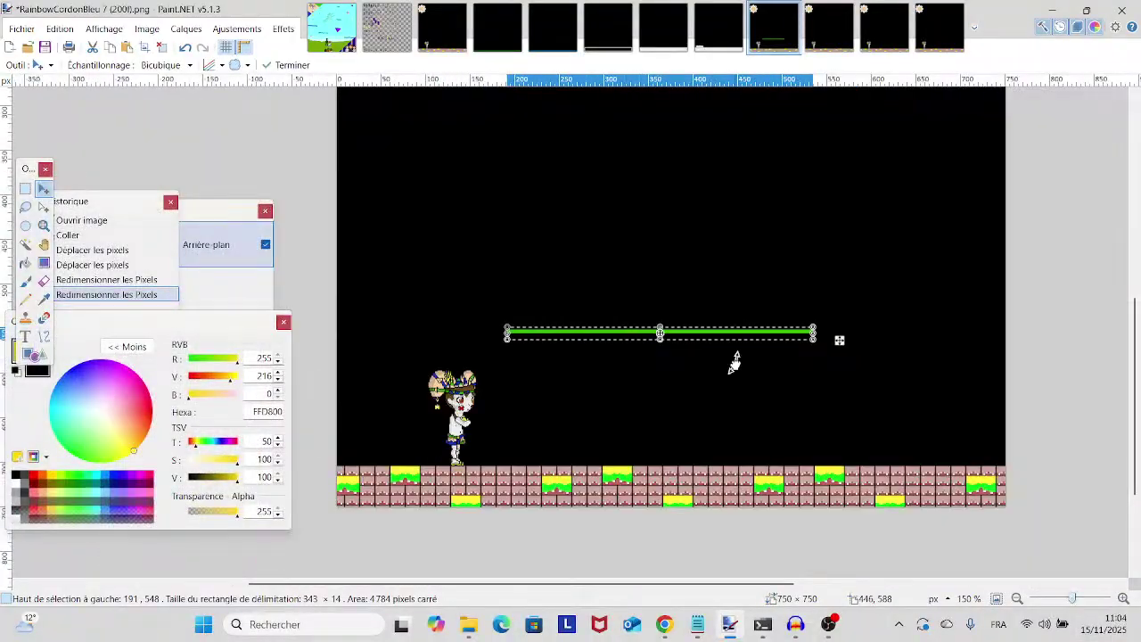
pyautogui.moveTo(733, 363); pyautogui.dragTo(791, 350)
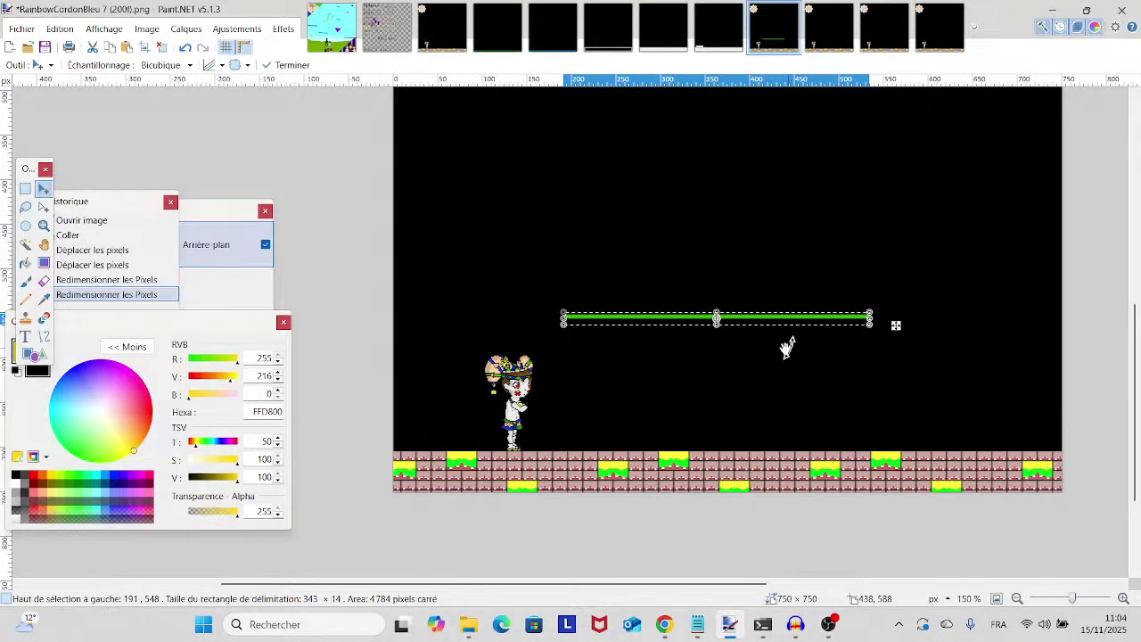
pyautogui.click(638, 322)
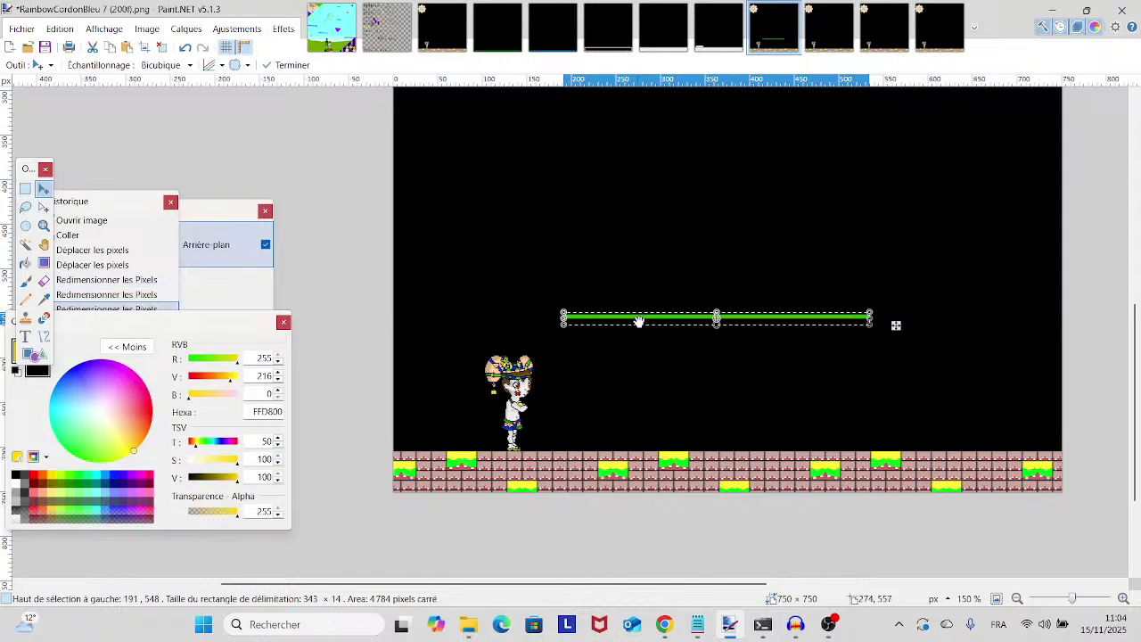
pyautogui.click(184, 47)
pyautogui.click(185, 47)
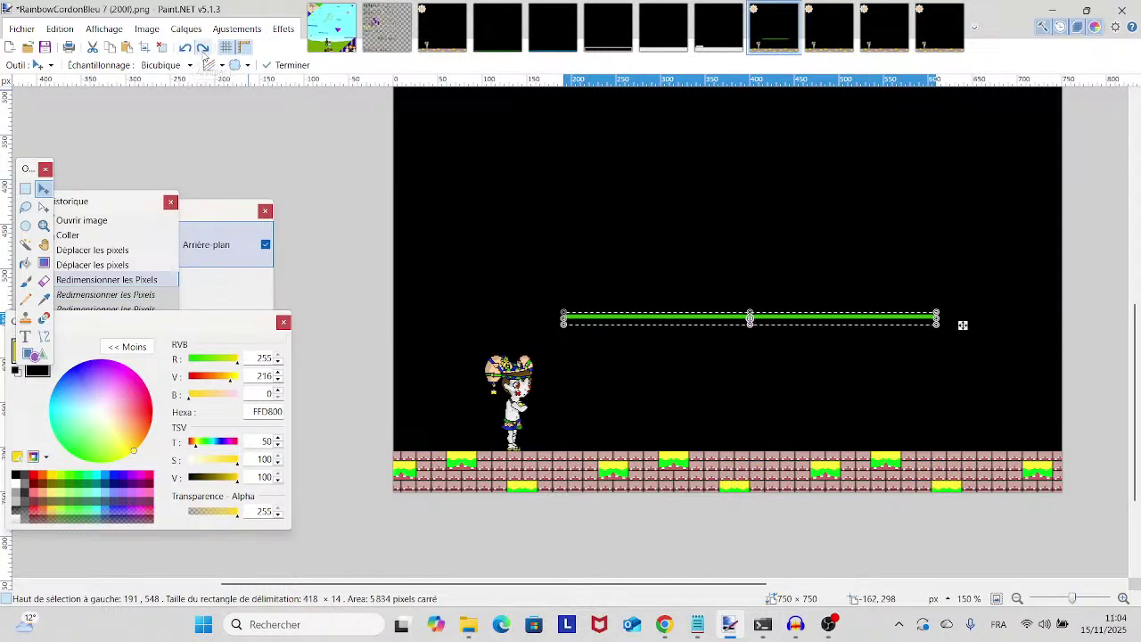
pyautogui.click(202, 48)
# - Move the green line above the sprite's head, to about 110, 523
pyautogui.hotkey('ctrl', '+')
pyautogui.hotkey('ctrl', '+')
pyautogui.hotkey('ctrl', '+')
pyautogui.hotkey('ctrl', '+')
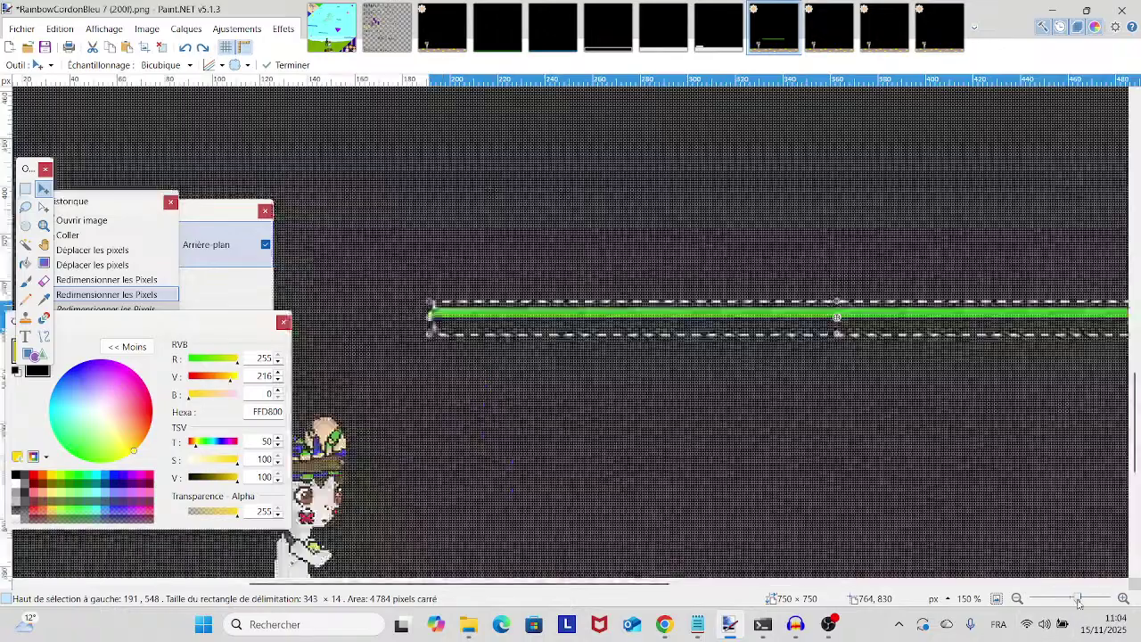
pyautogui.moveTo(571, 309); pyautogui.dragTo(341, 229)
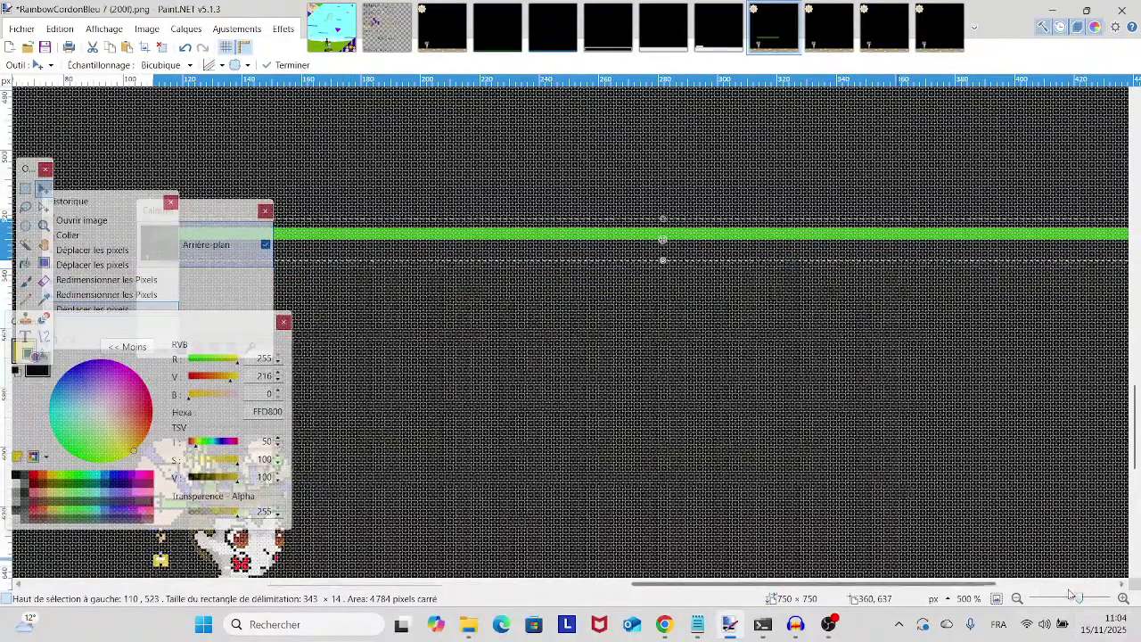
pyautogui.click(1067, 584)
pyautogui.hscroll(-10, 1067, 594)
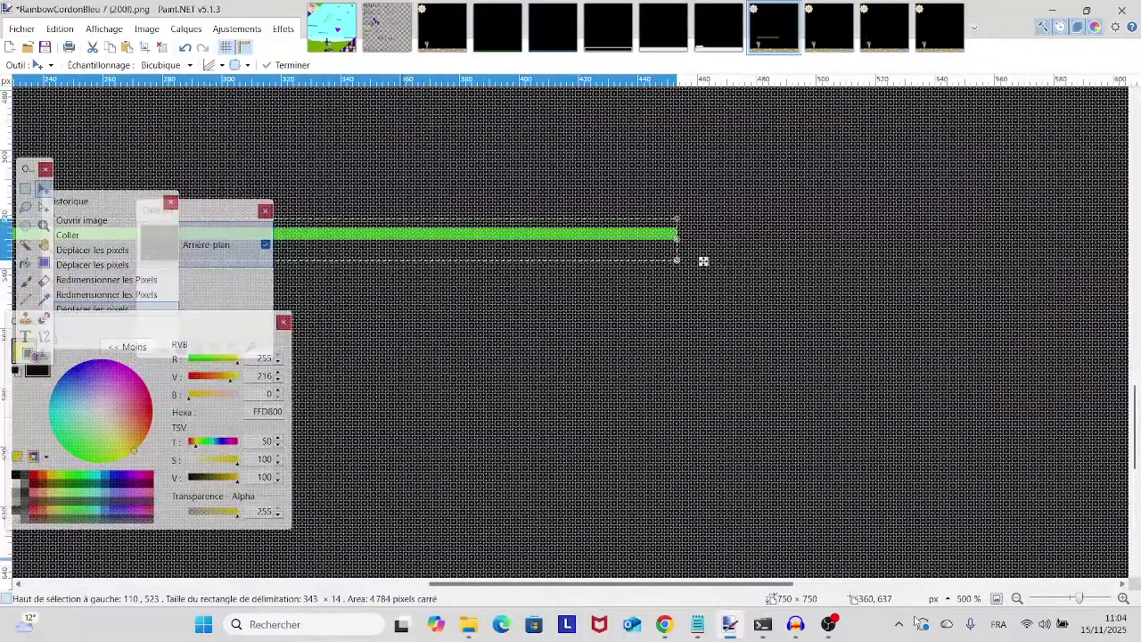
# - Deselect the green line and pencil over the dark pixels at its near end's upper corner with the line's own green
pyautogui.moveTo(1085, 593)
pyautogui.mouseDown()
pyautogui.moveTo(1025, 594)
pyautogui.moveTo(1052, 565)
pyautogui.moveTo(1074, 595)
pyautogui.mouseUp()
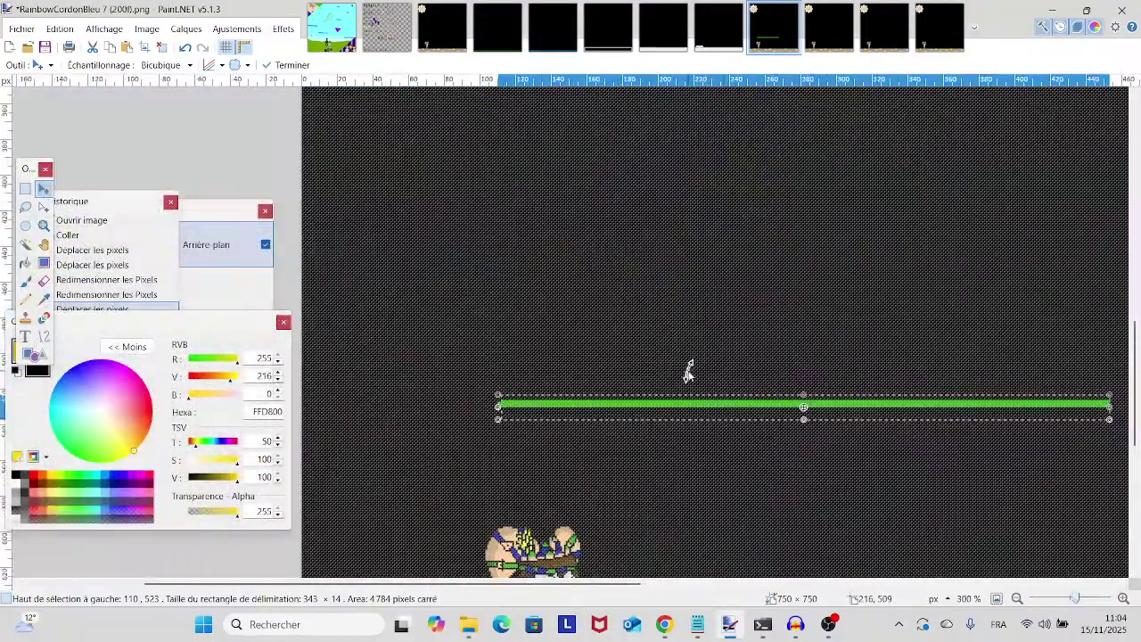
pyautogui.press('Return')
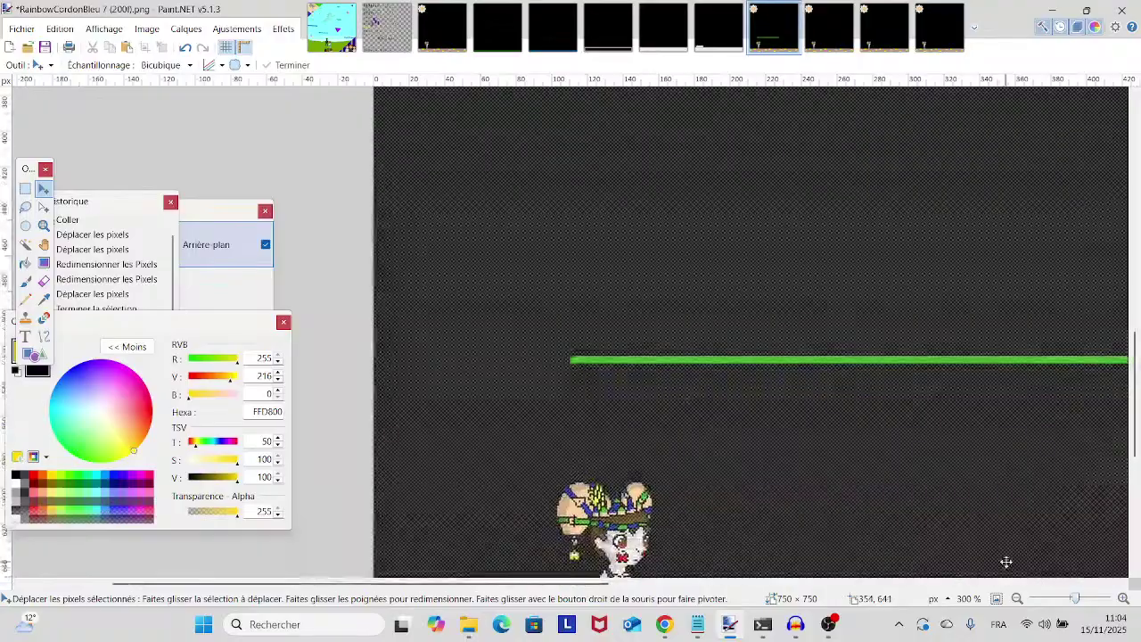
pyautogui.moveTo(1075, 598); pyautogui.dragTo(1089, 598)
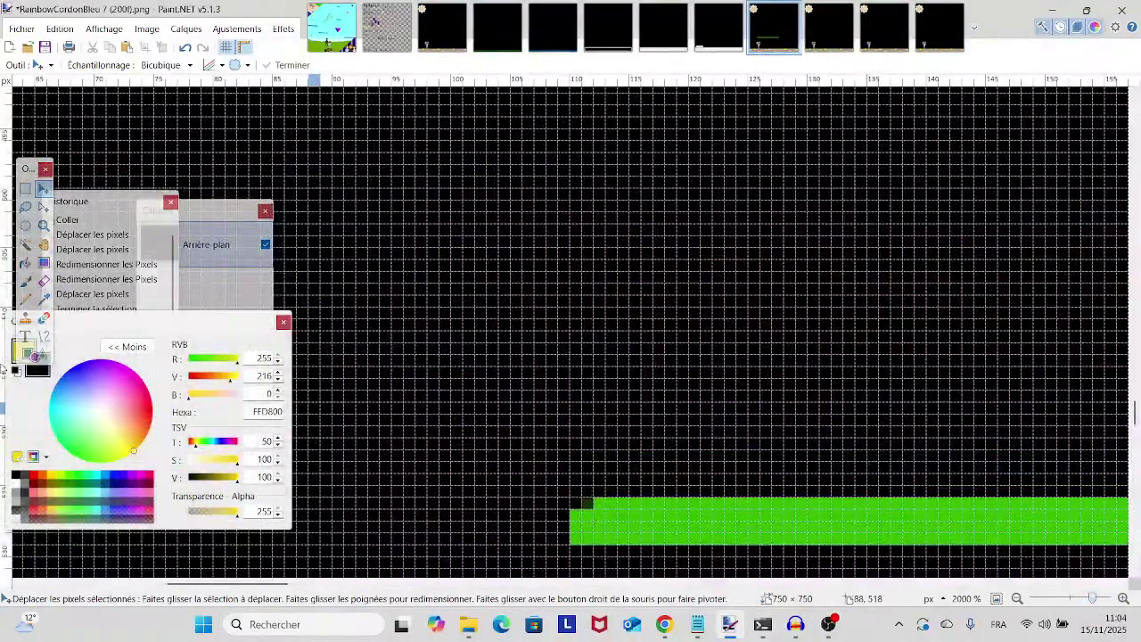
pyautogui.click(43, 296)
pyautogui.click(646, 514)
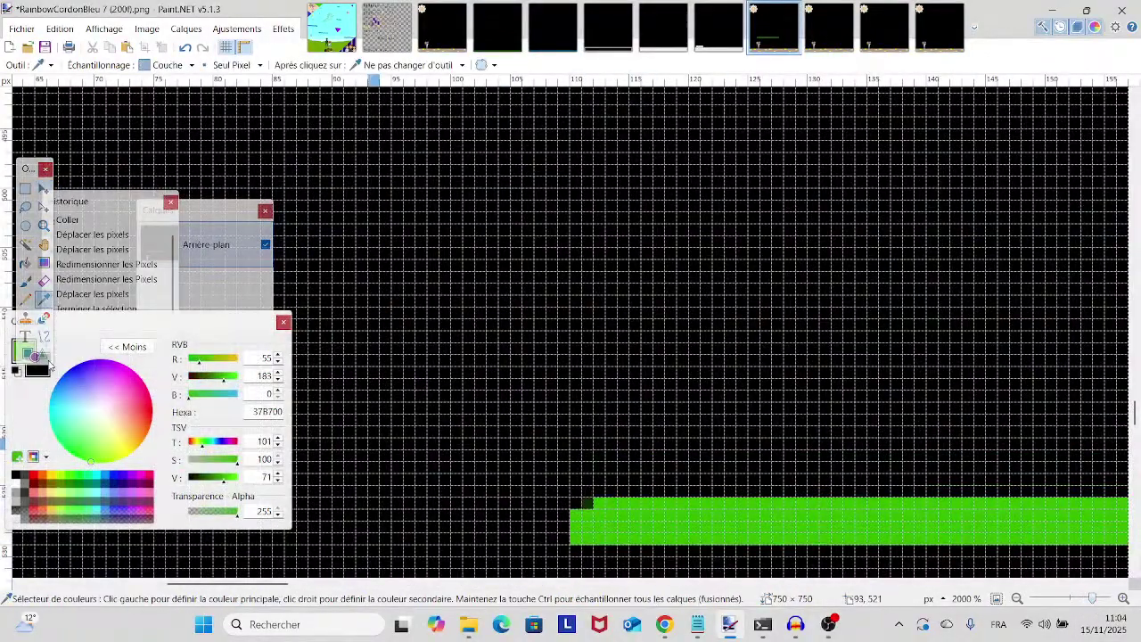
pyautogui.click(25, 297)
pyautogui.click(584, 499)
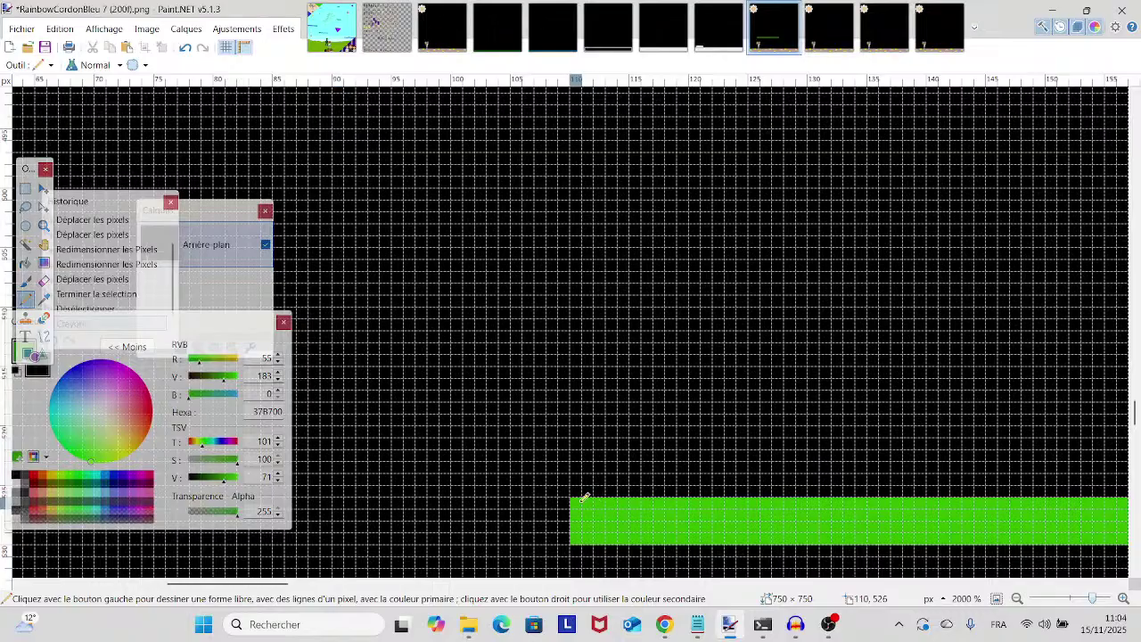
# - Examine the green line's edges at 2000% along its length for other discoloured pixels
pyautogui.click(42, 297)
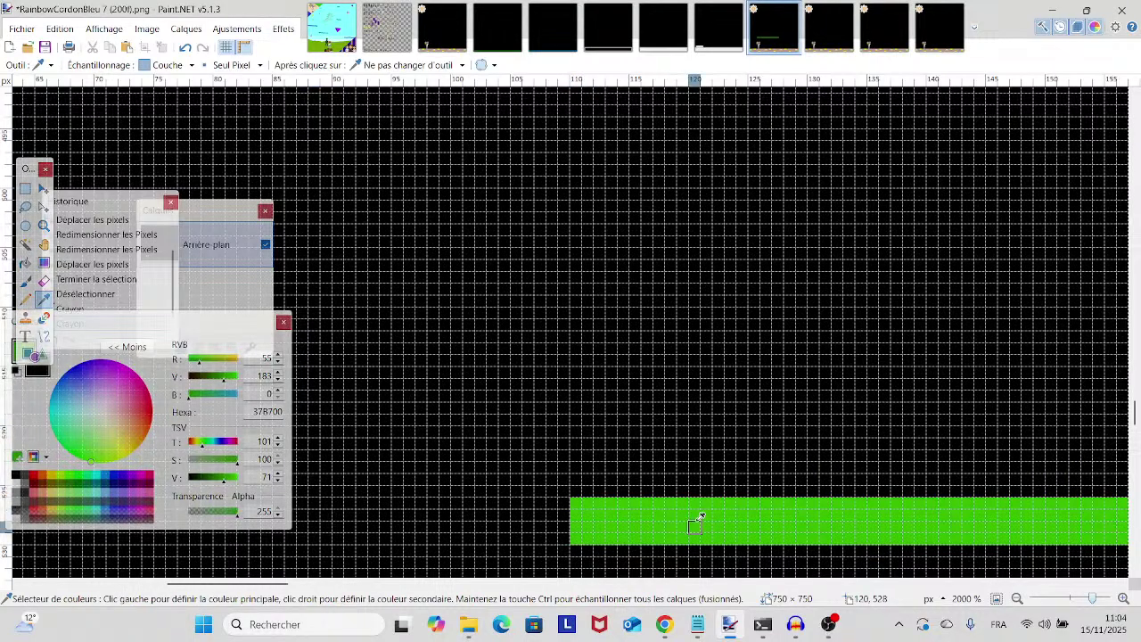
pyautogui.moveTo(1019, 523); pyautogui.dragTo(4, 487)
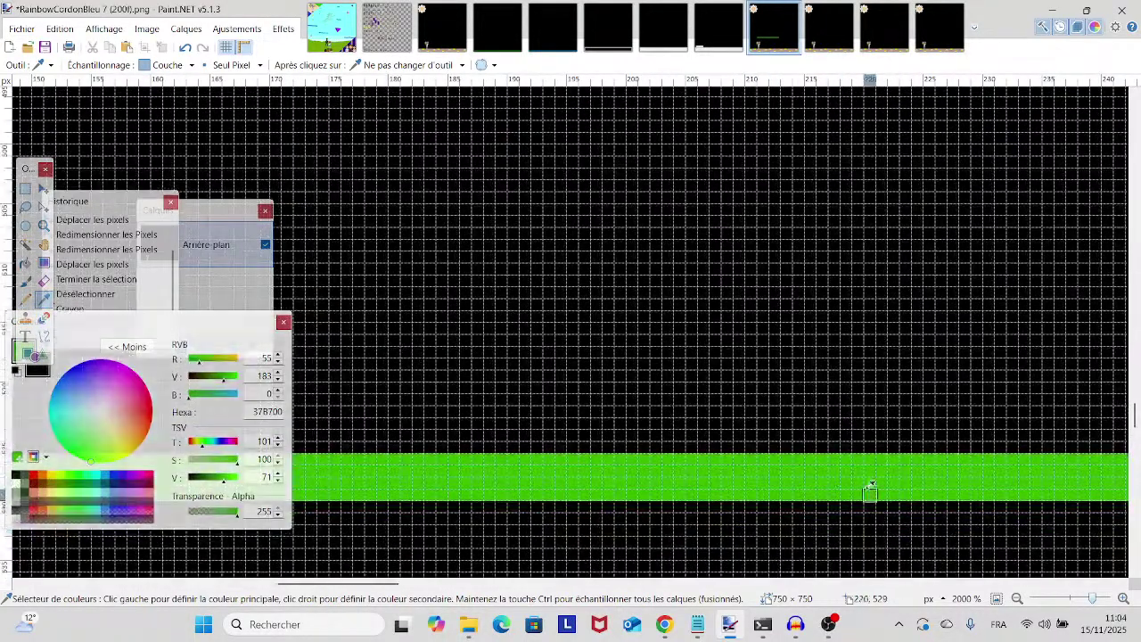
pyautogui.moveTo(1060, 469); pyautogui.dragTo(2, 397)
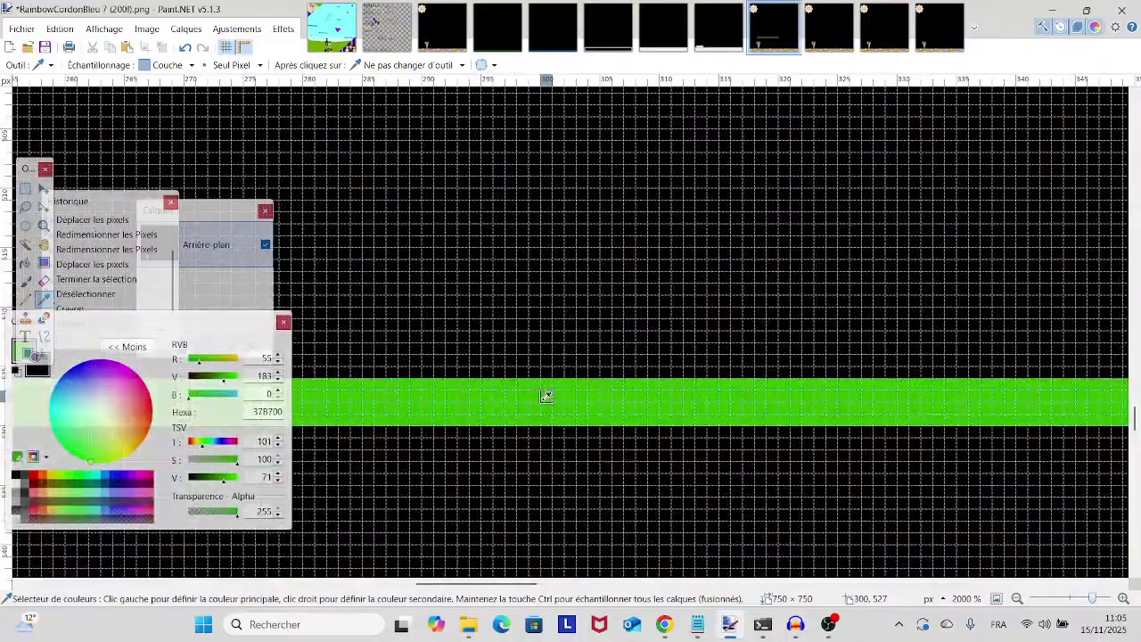
pyautogui.moveTo(643, 444); pyautogui.dragTo(300, 469)
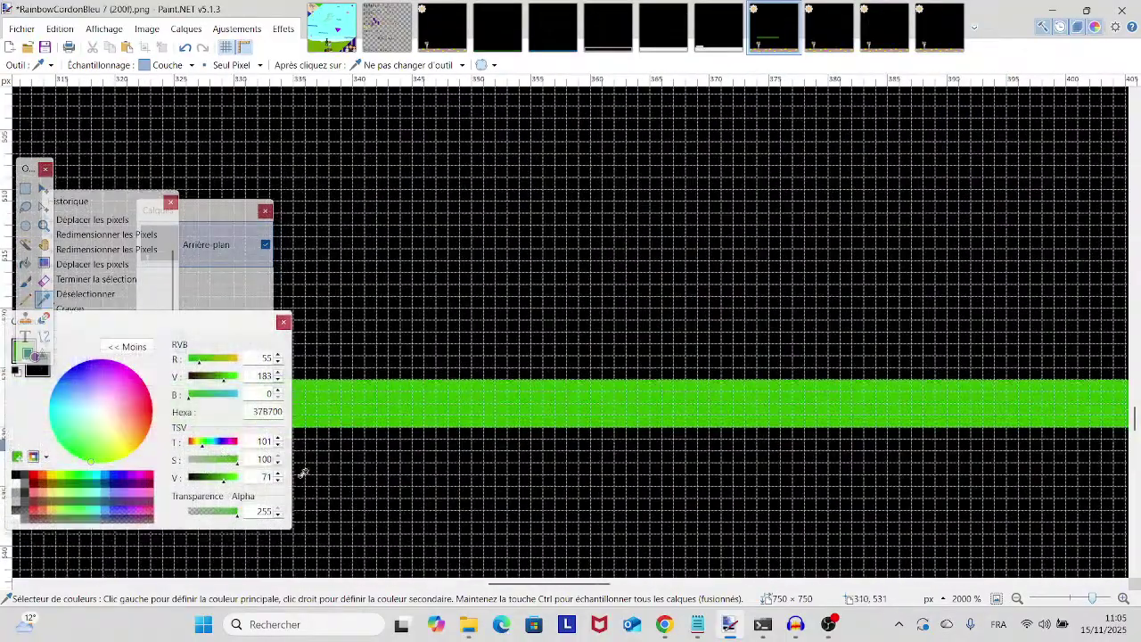
pyautogui.moveTo(560, 478); pyautogui.dragTo(311, 466)
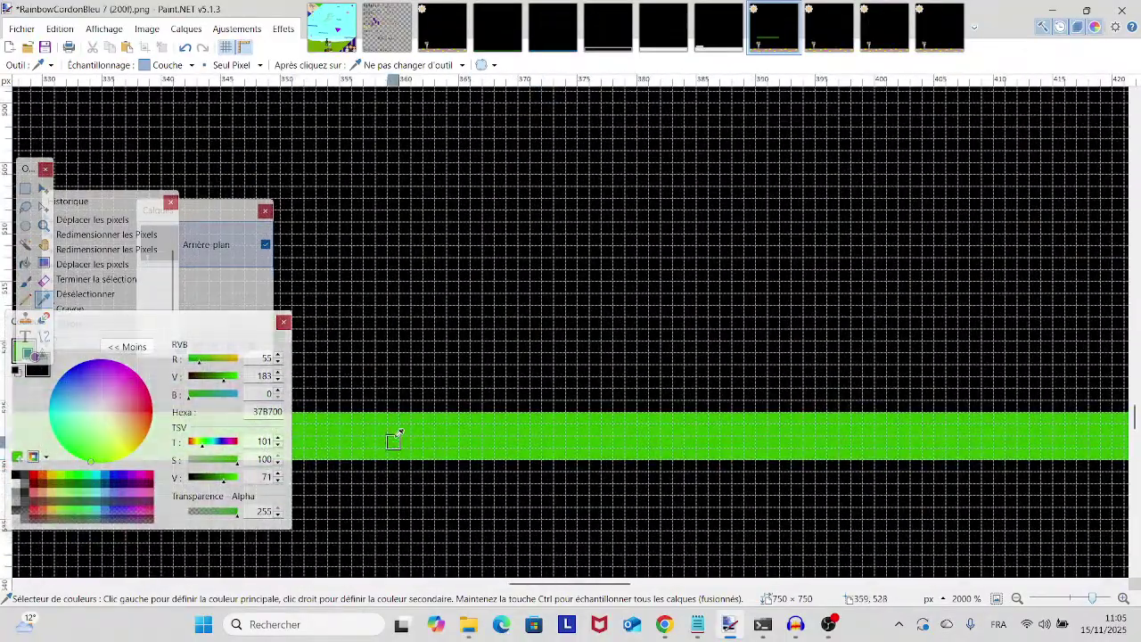
pyautogui.moveTo(395, 438); pyautogui.dragTo(680, 415)
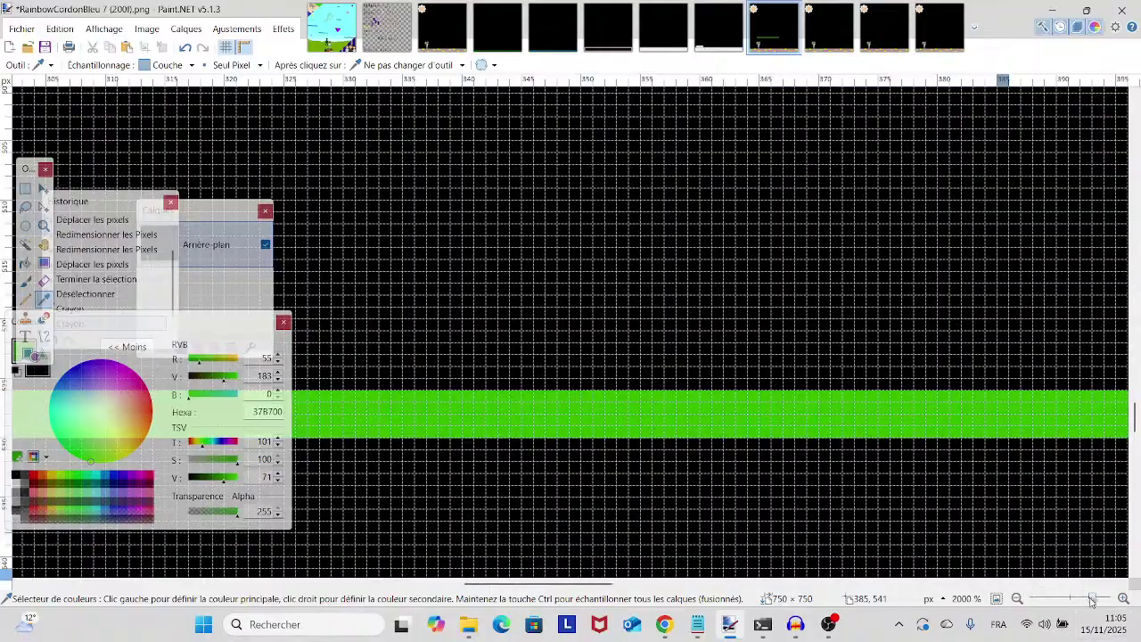
# - Select the whole green line with a rectangular selection of about 361 × 21 px starting at about 97, 521
pyautogui.moveTo(1092, 598); pyautogui.dragTo(1073, 600)
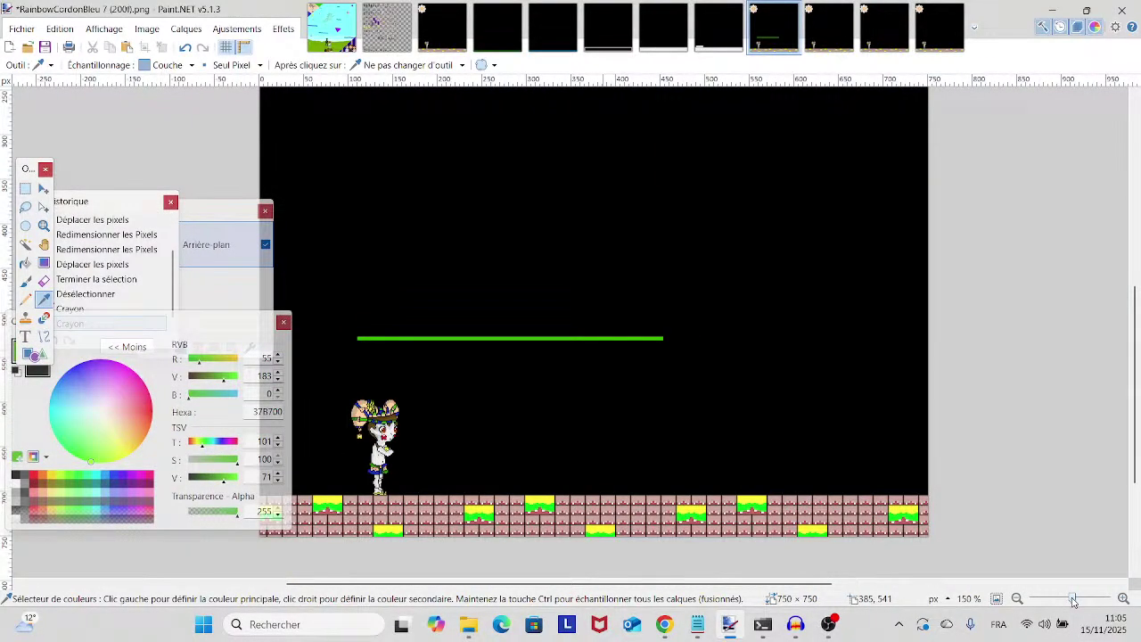
pyautogui.click(25, 188)
pyautogui.moveTo(347, 331); pyautogui.dragTo(669, 350)
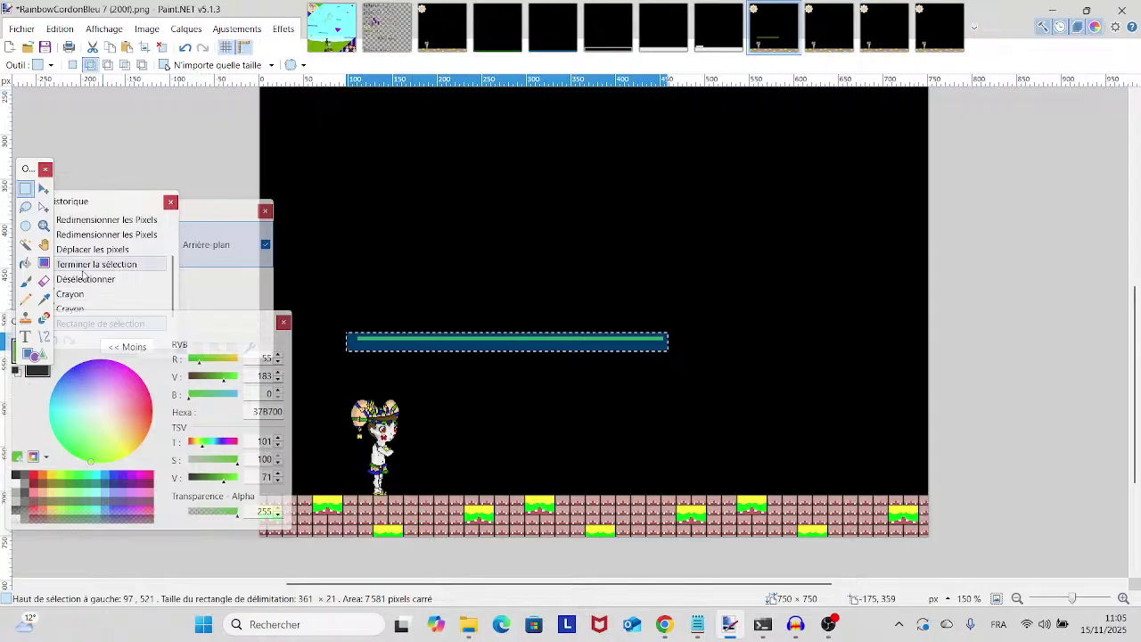
# - Paste the copied green line strip into RainbowCordonBleu 8.png above the character and clear the selection
pyautogui.click(25, 279)
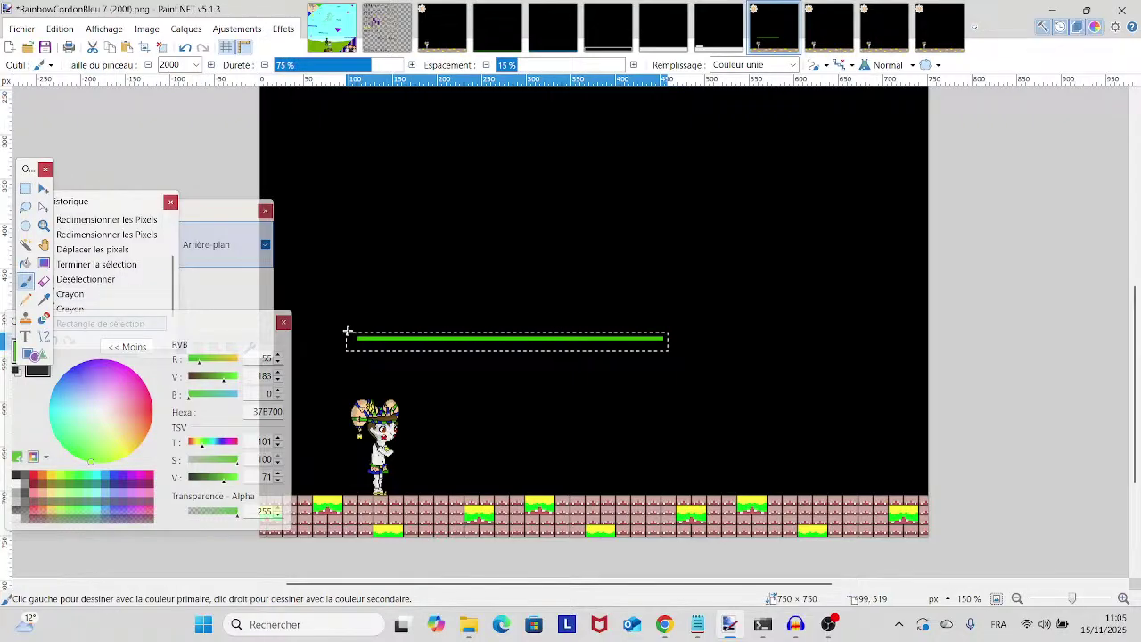
pyautogui.hotkey('ctrl', 'Tab')
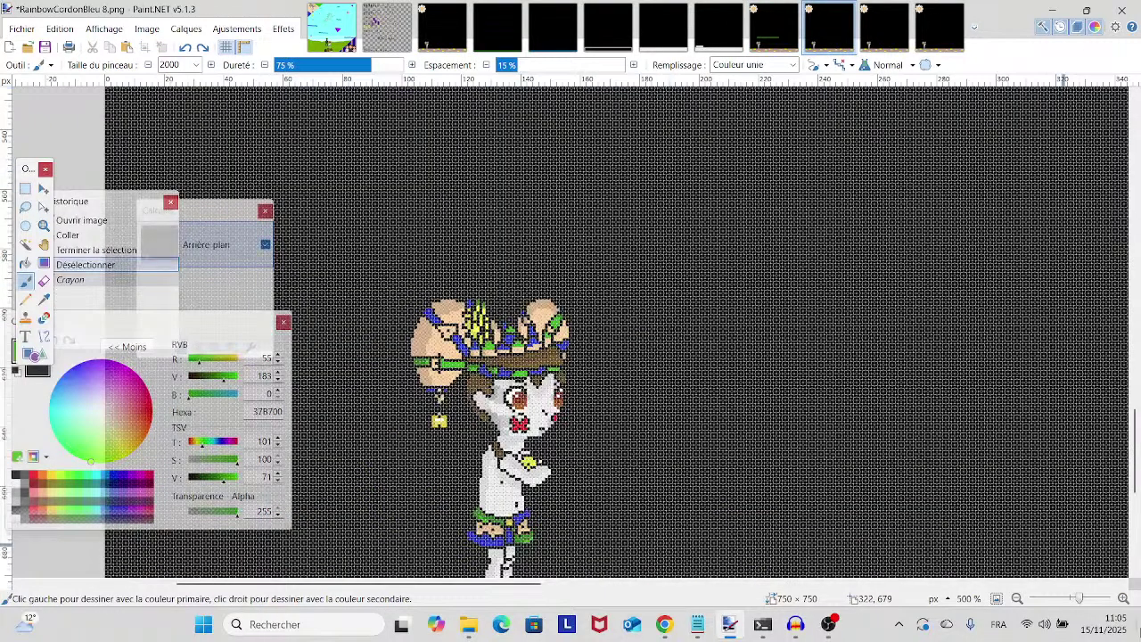
pyautogui.moveTo(1086, 604); pyautogui.dragTo(1071, 604)
pyautogui.moveTo(821, 258); pyautogui.dragTo(671, 356)
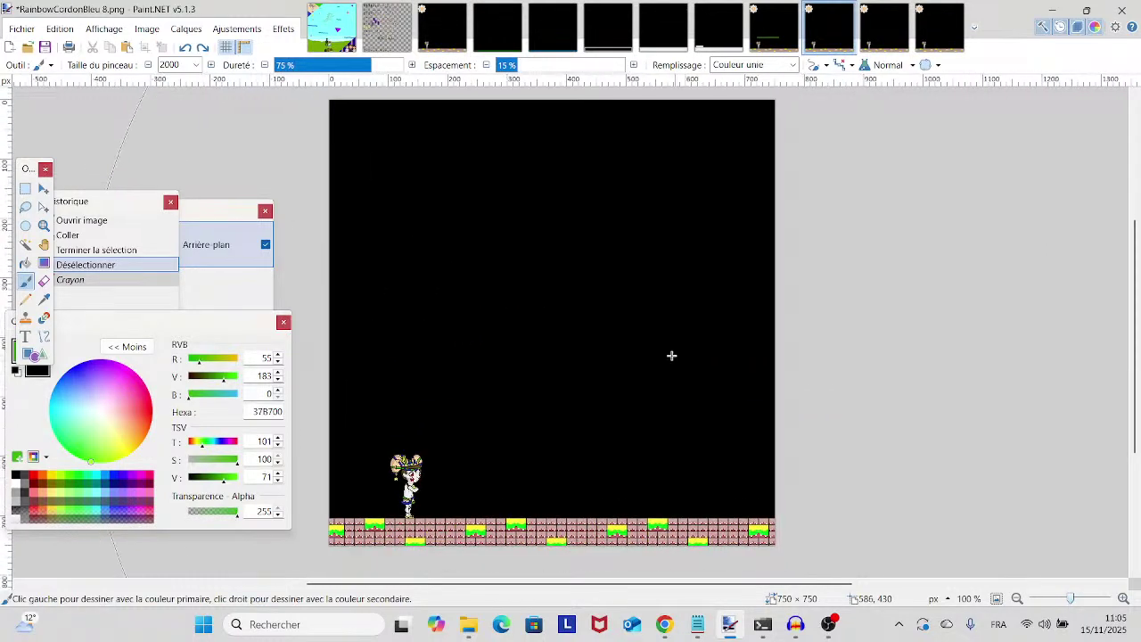
pyautogui.hotkey('ctrl', 'v')
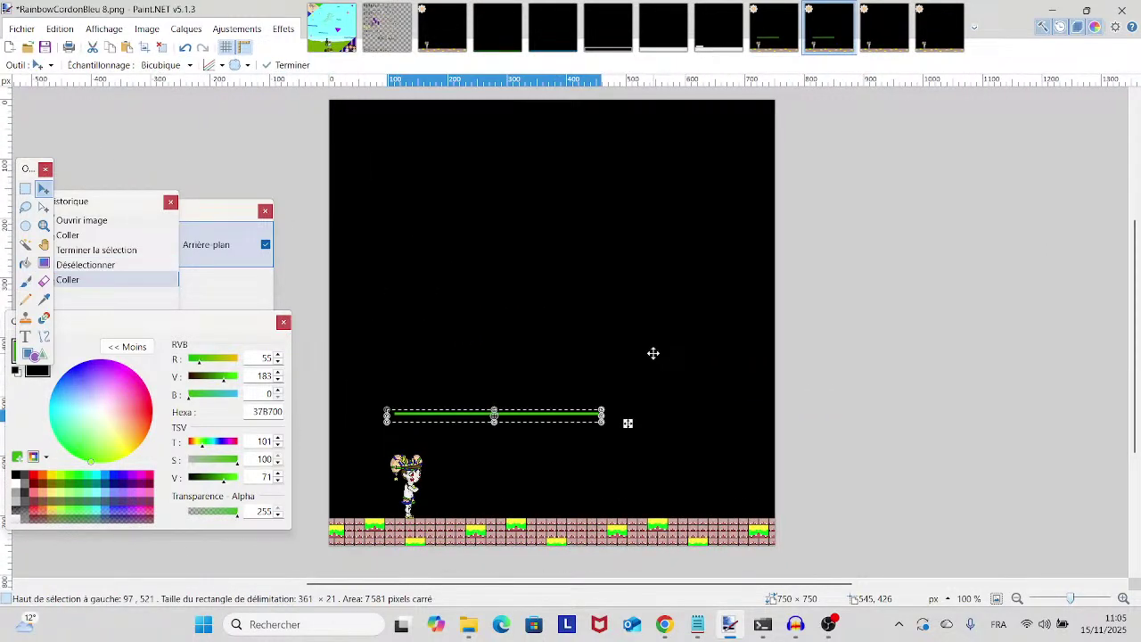
pyautogui.hotkey('ctrl', 'd')
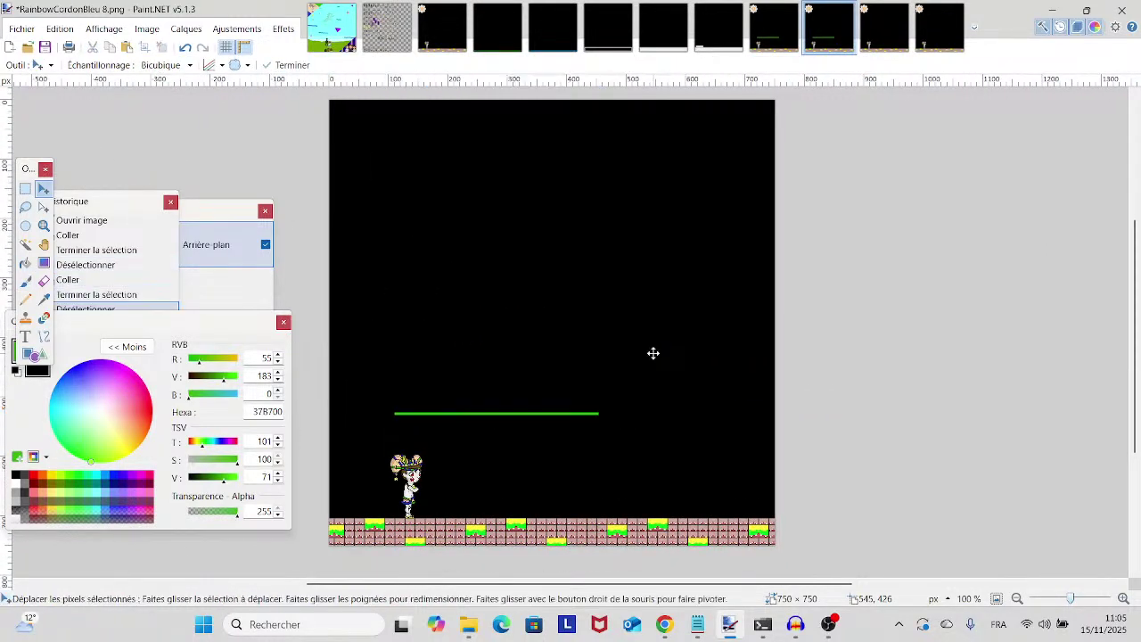
# - Save RainbowCordonBleu 8.png, keeping automatic colour depth detection
pyautogui.click(21, 28)
pyautogui.click(55, 125)
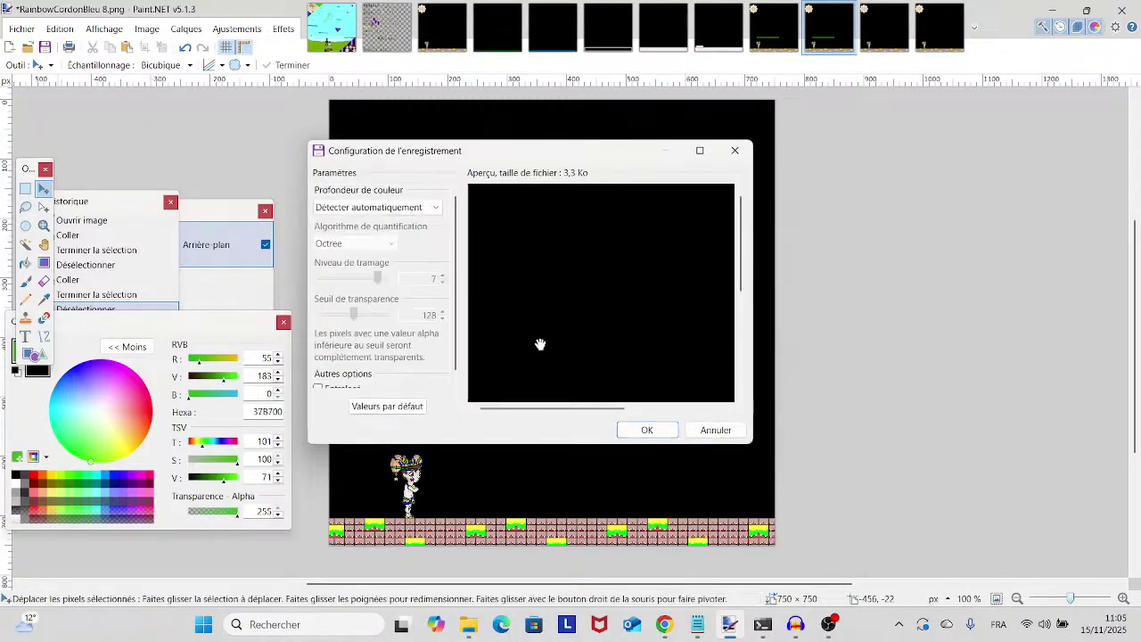
pyautogui.click(647, 431)
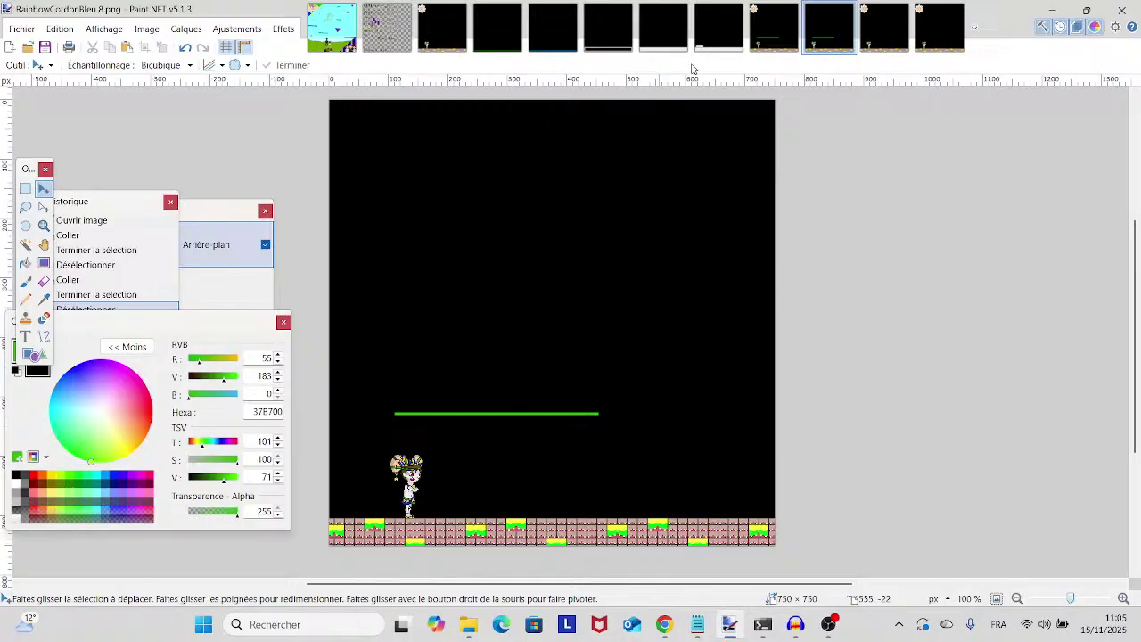
# - Blacken the selected green line strip in RainbowCordonBleu 7 (200f).png with the 2000-size Paintbrush and clear the selection
pyautogui.click(769, 45)
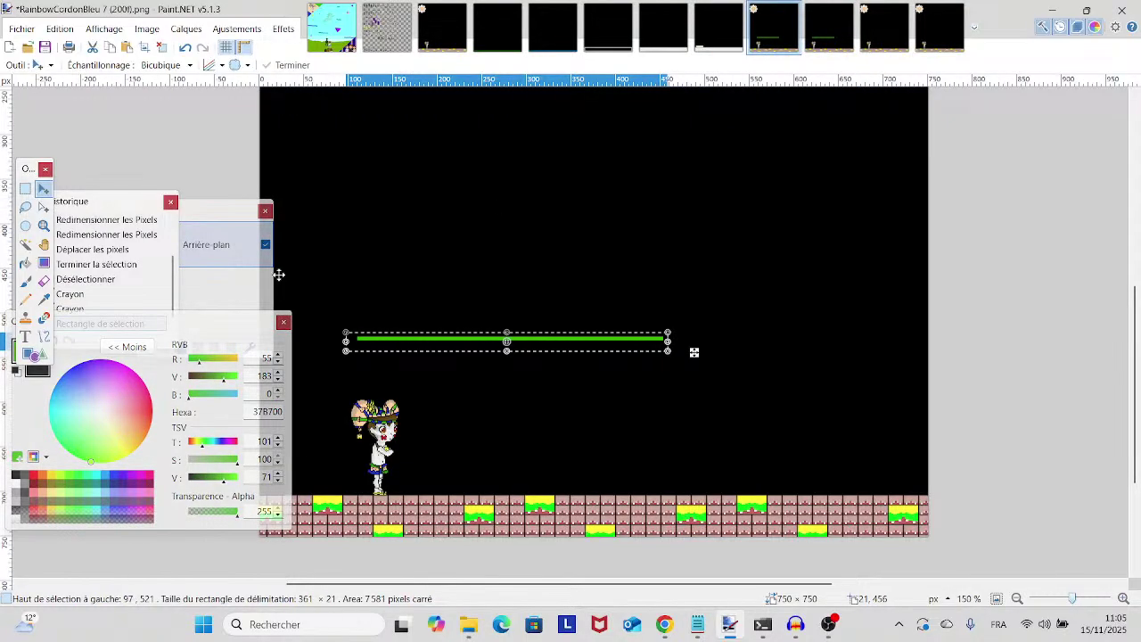
pyautogui.click(39, 282)
pyautogui.click(27, 281)
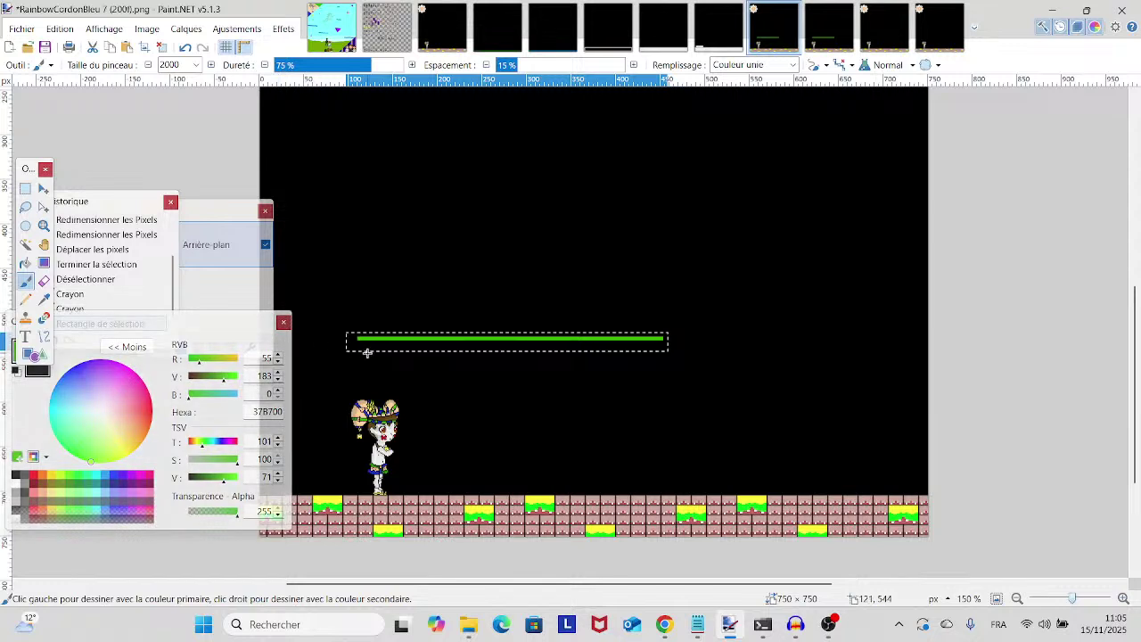
pyautogui.click(513, 307)
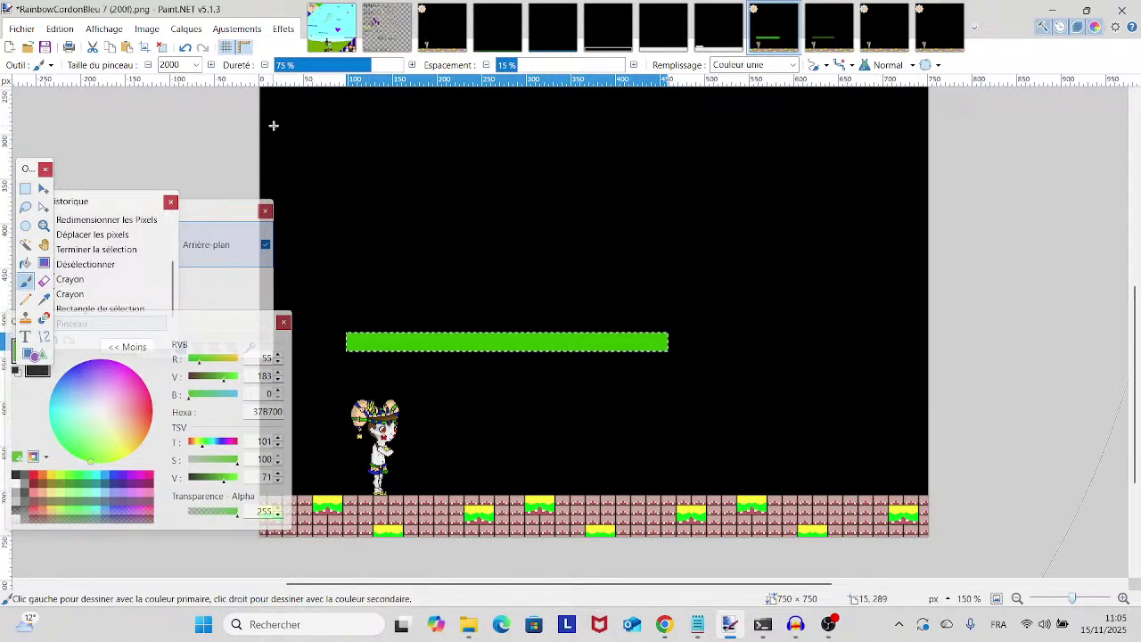
pyautogui.hotkey('ctrl', 'z')
pyautogui.hotkey('ctrl', 'd')
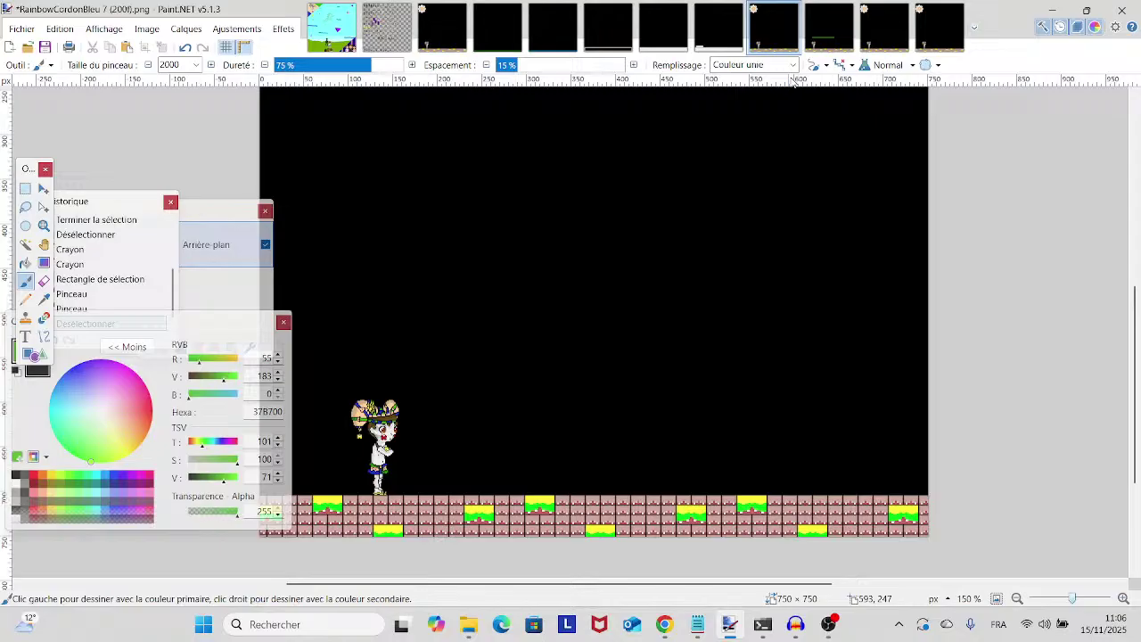
# - Compare the open RainbowCordonBleu images and examine the green-edged blue bar in PreparingForWhat'sComing 3.png
pyautogui.click(845, 35)
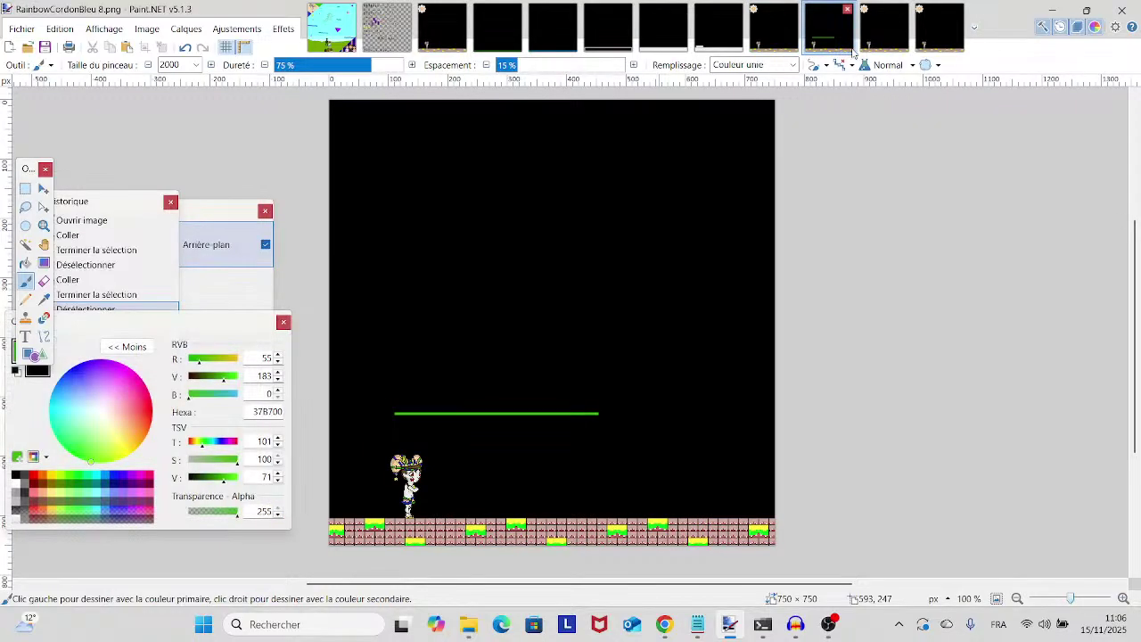
pyautogui.click(864, 40)
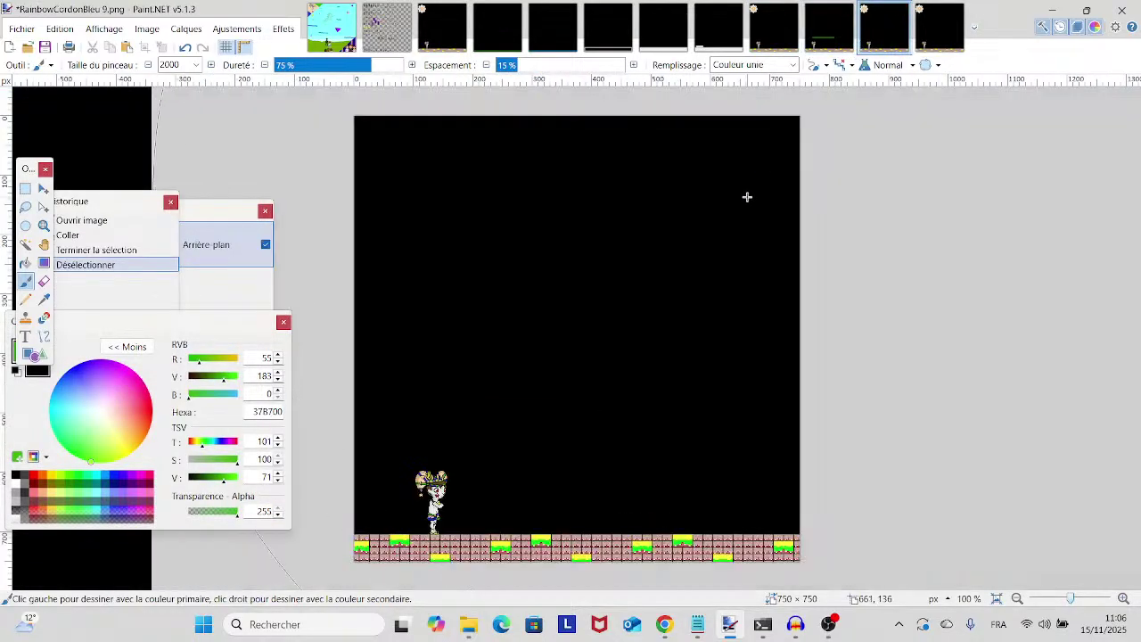
pyautogui.click(774, 31)
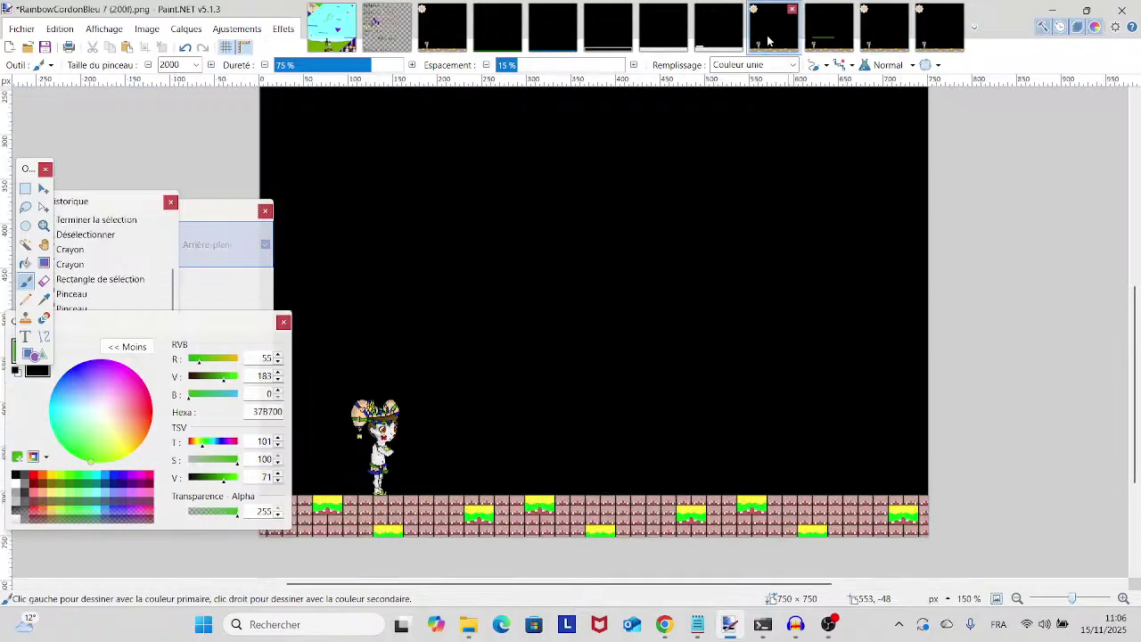
pyautogui.click(553, 31)
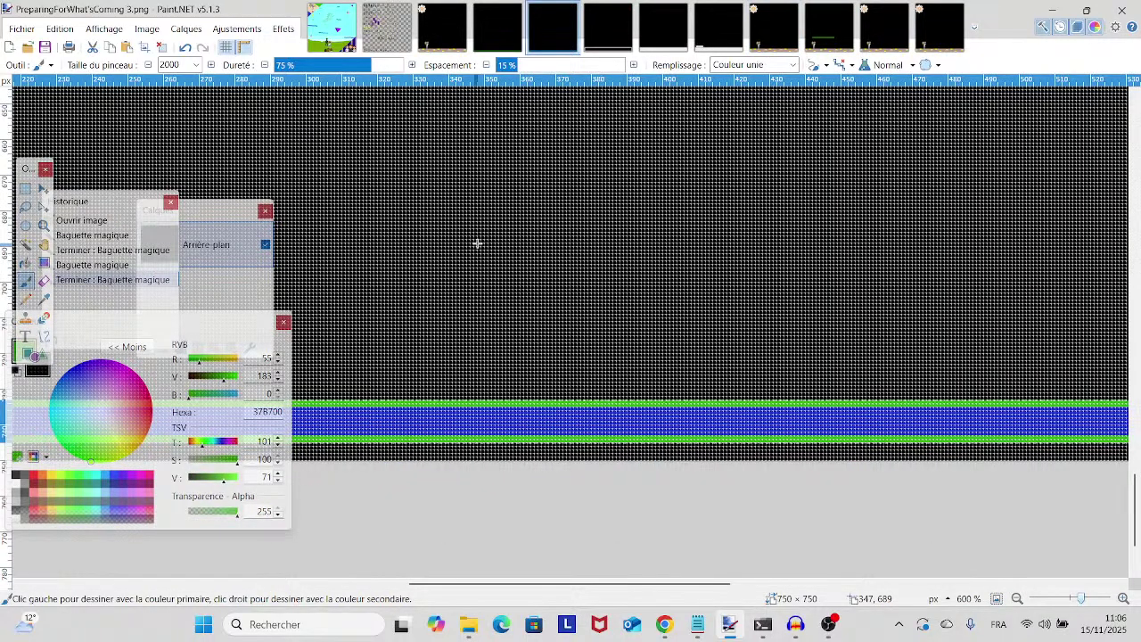
pyautogui.hscroll(-5, 517, 247)
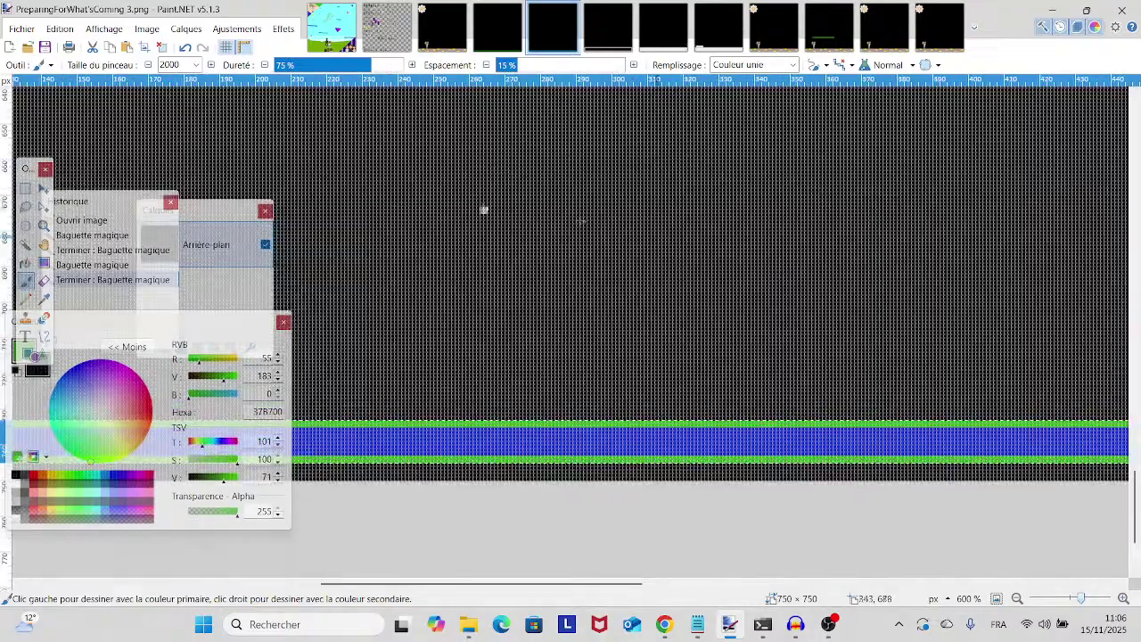
pyautogui.hscroll(-8, 483, 209)
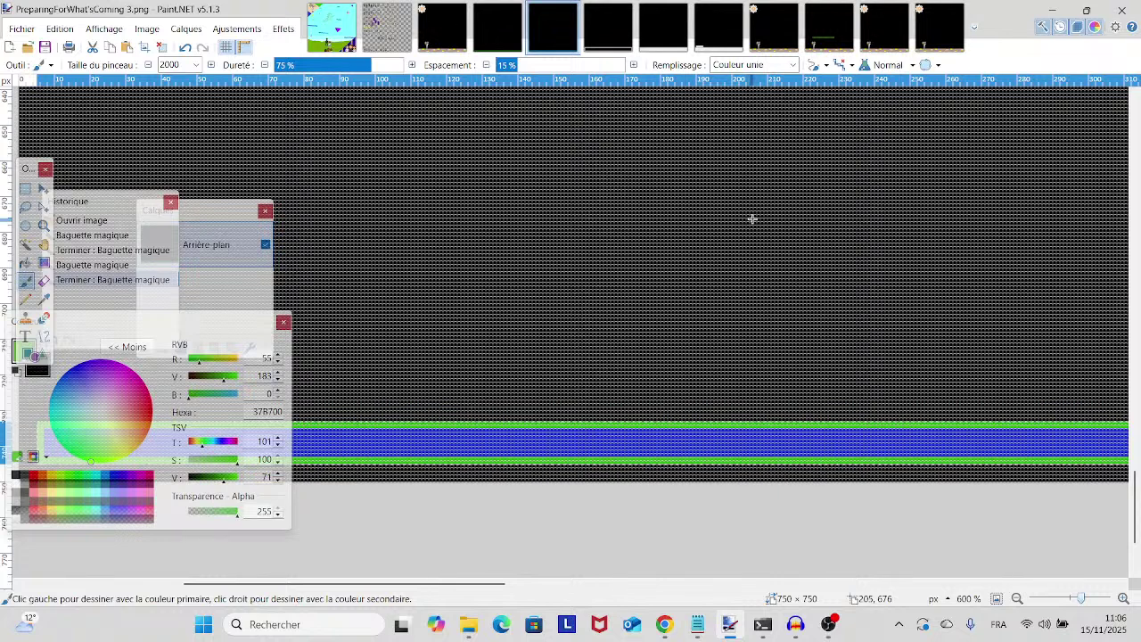
# - Copy the green line from RainbowCordonBleu 8.png with the Magic Wand into RainbowCordonBleu 9.png and deselect it
pyautogui.click(829, 27)
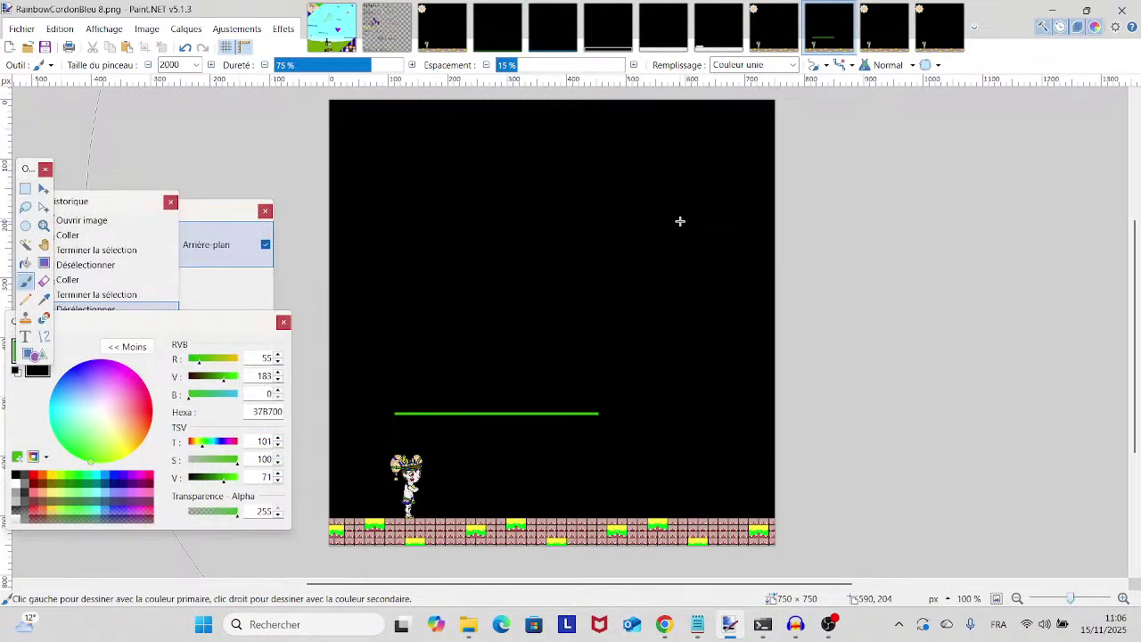
pyautogui.click(26, 243)
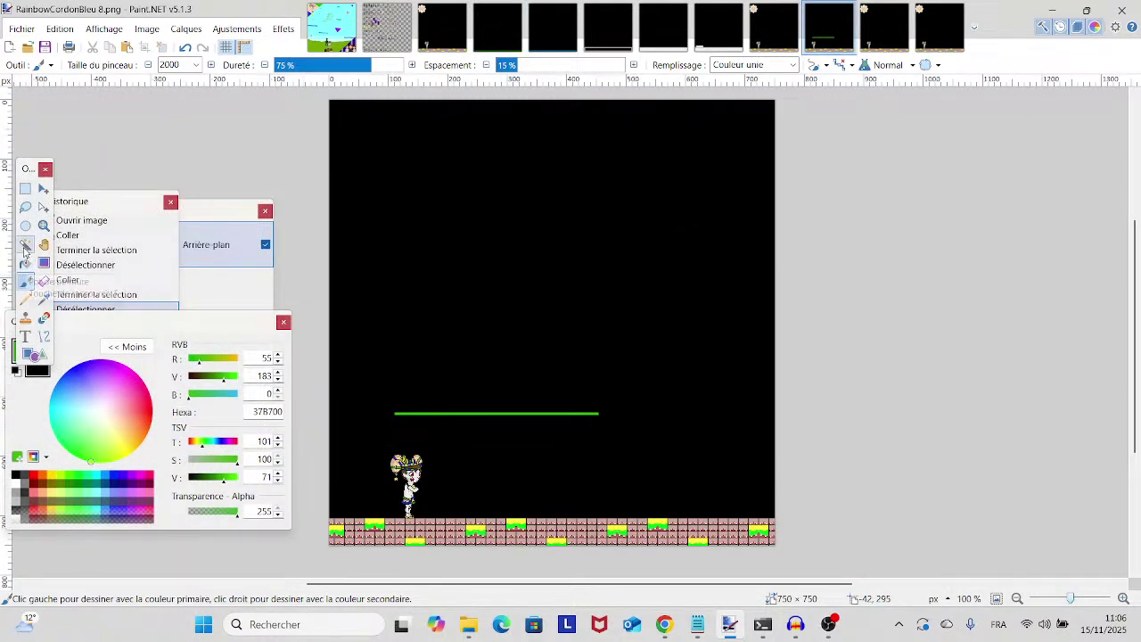
pyautogui.click(545, 415)
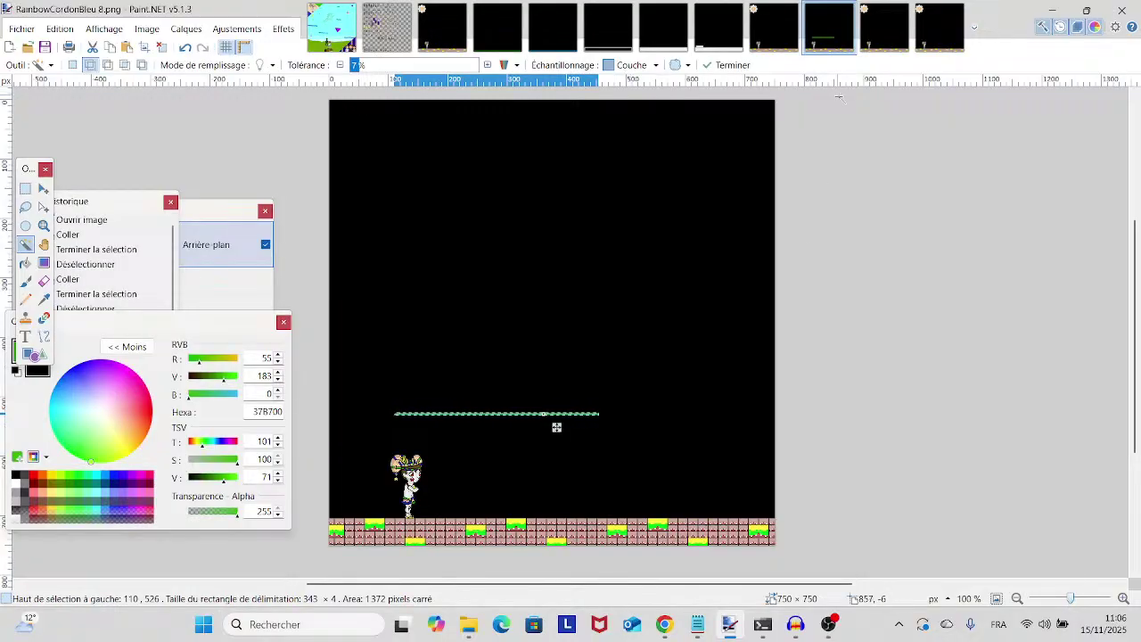
pyautogui.hotkey('ctrl', 'Tab')
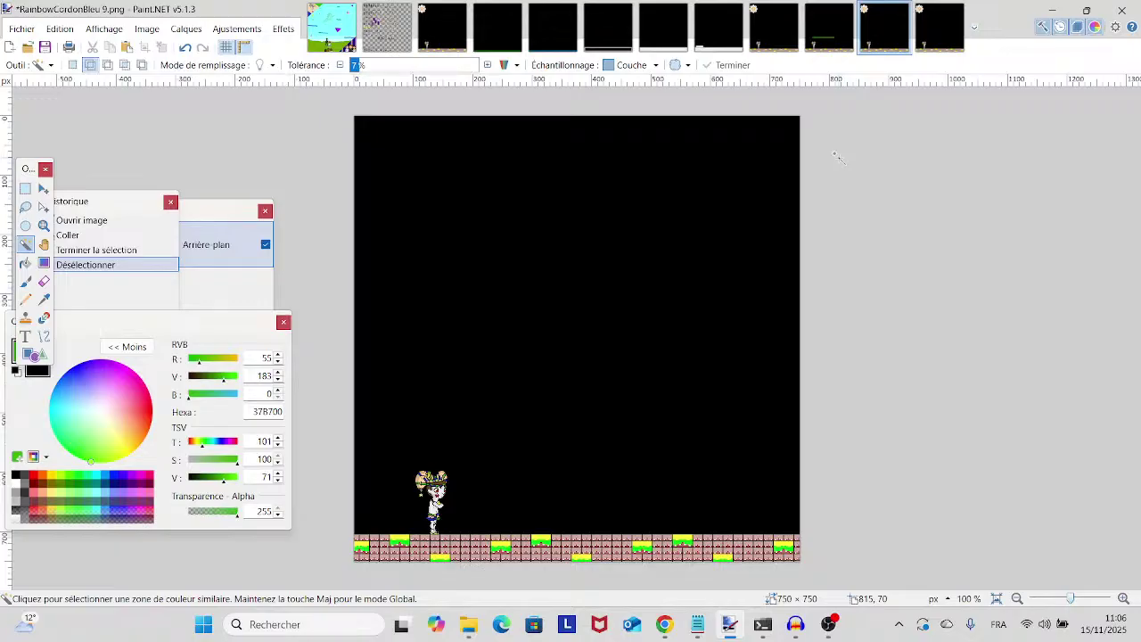
pyautogui.hotkey('ctrl', 'v')
pyautogui.hotkey('ctrl', 'd')
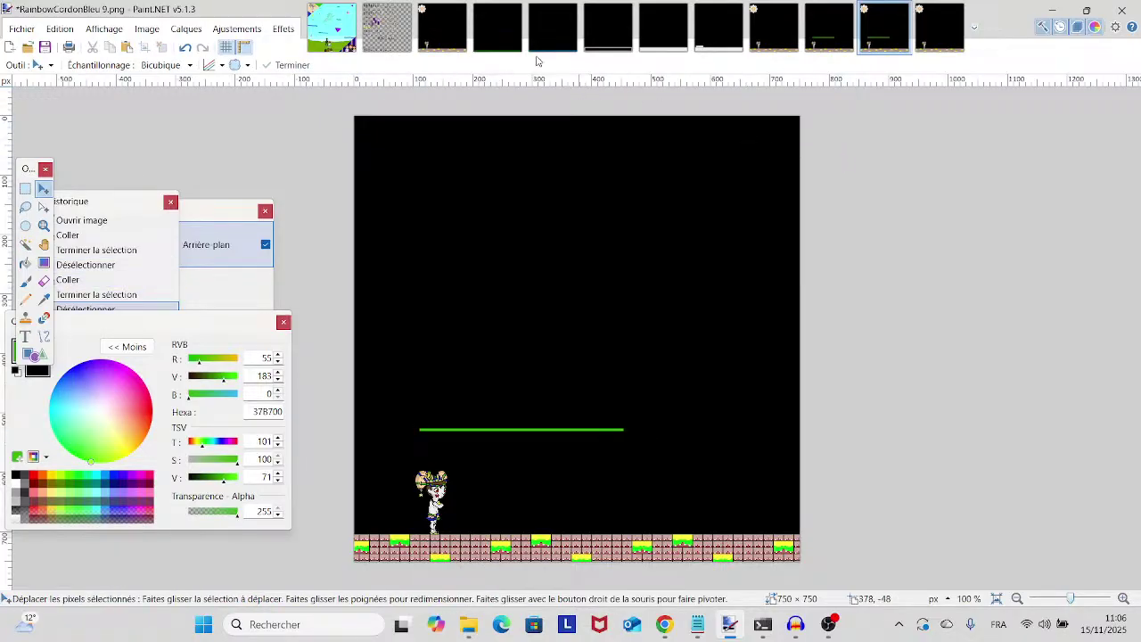
# - Copy the green-edged blue bar from PreparingForWhat'sComing 3.png into RainbowCordonBleu 9.png and move it above the green line, to about 361, 472
pyautogui.click(552, 29)
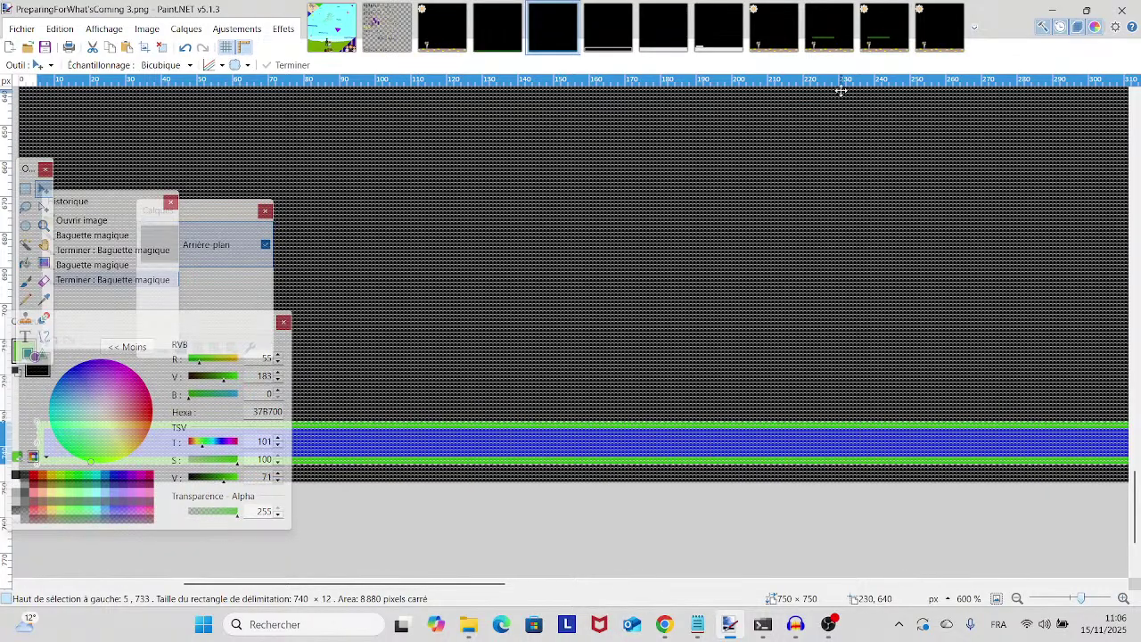
pyautogui.click(883, 27)
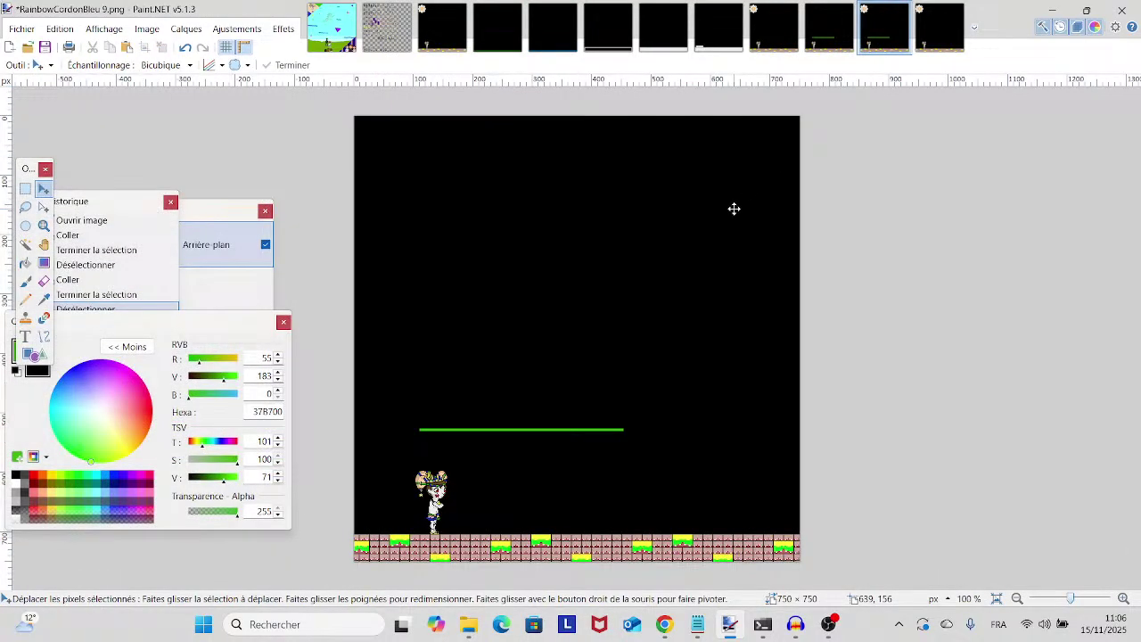
pyautogui.hotkey('ctrl', 'v')
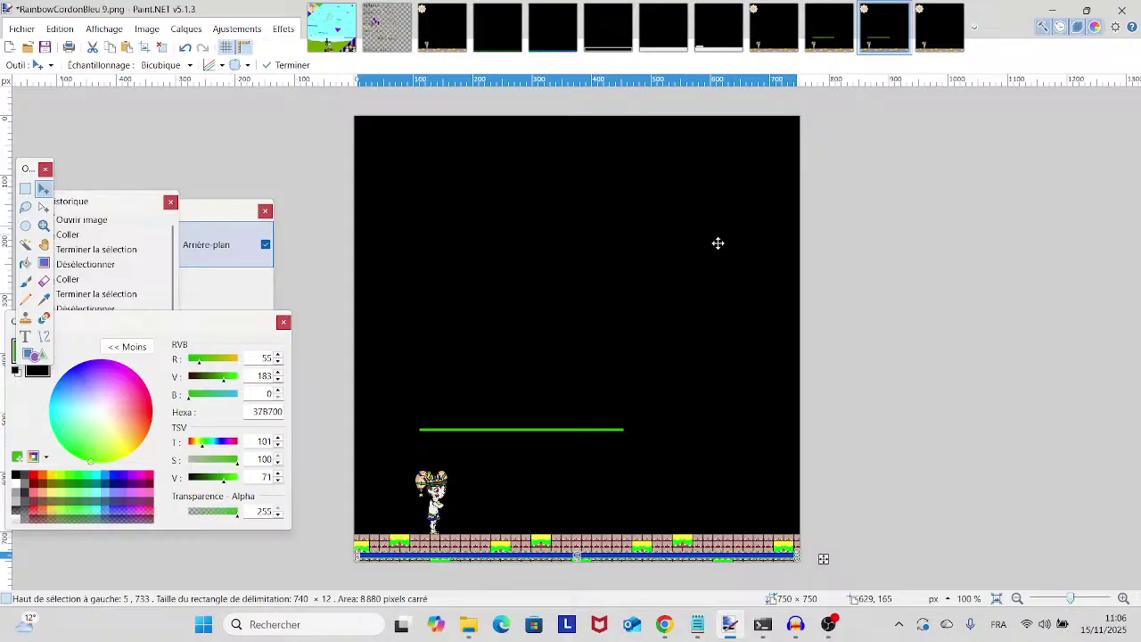
pyautogui.click(1075, 602)
pyautogui.scroll(-5, 850, 445)
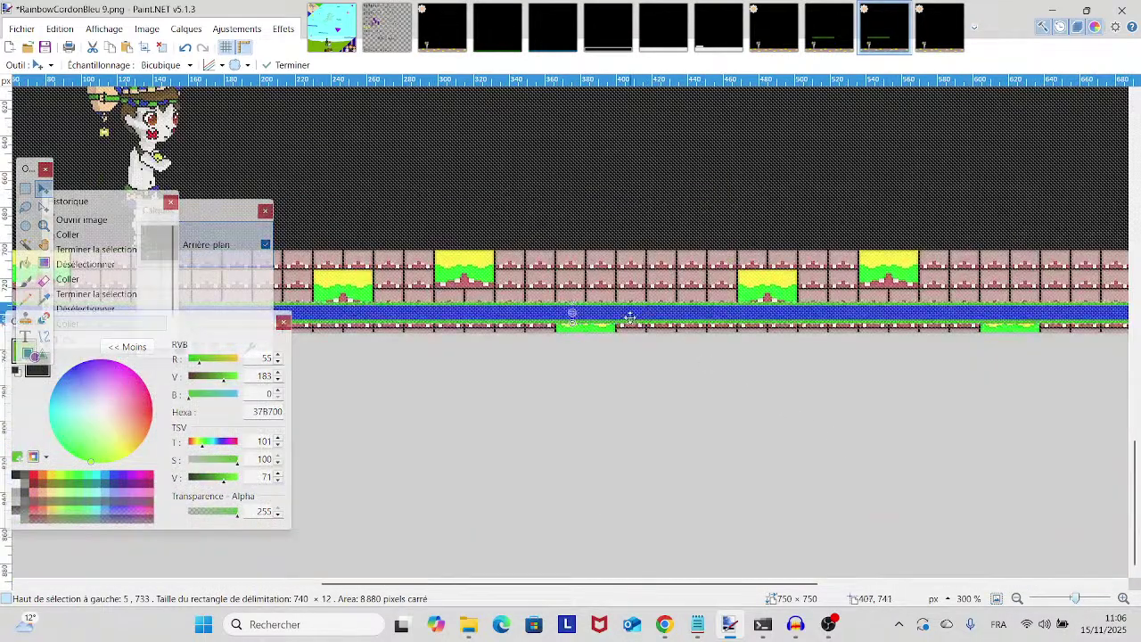
pyautogui.moveTo(630, 318); pyautogui.dragTo(882, 486)
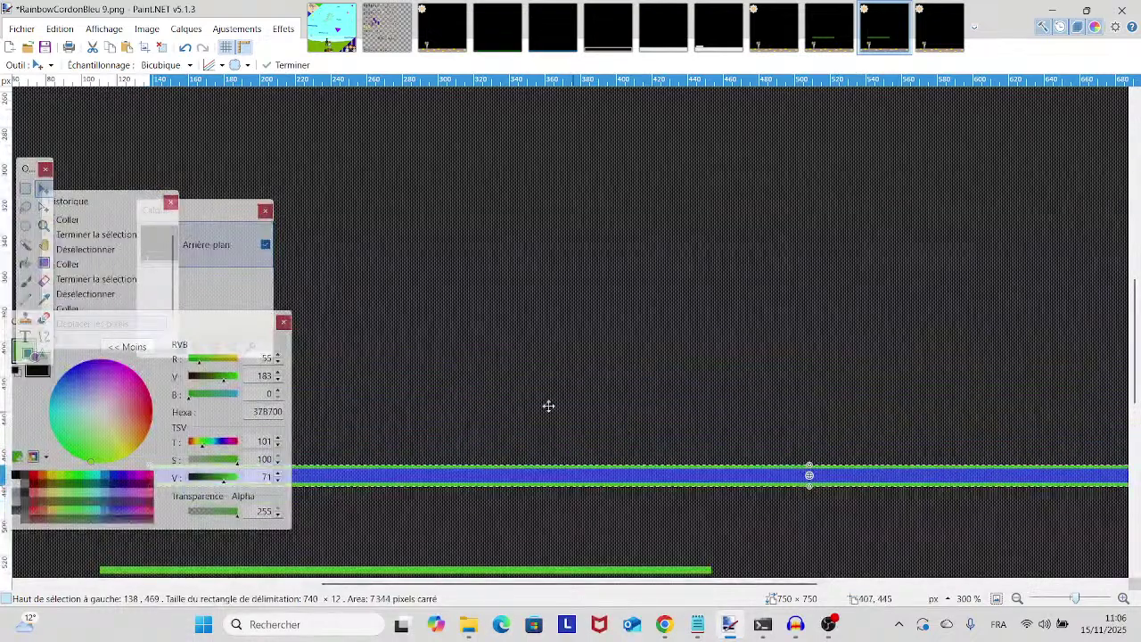
pyautogui.scroll(-4, 548, 406)
pyautogui.hscroll(-5, 548, 406)
pyautogui.moveTo(717, 270); pyautogui.dragTo(1042, 409)
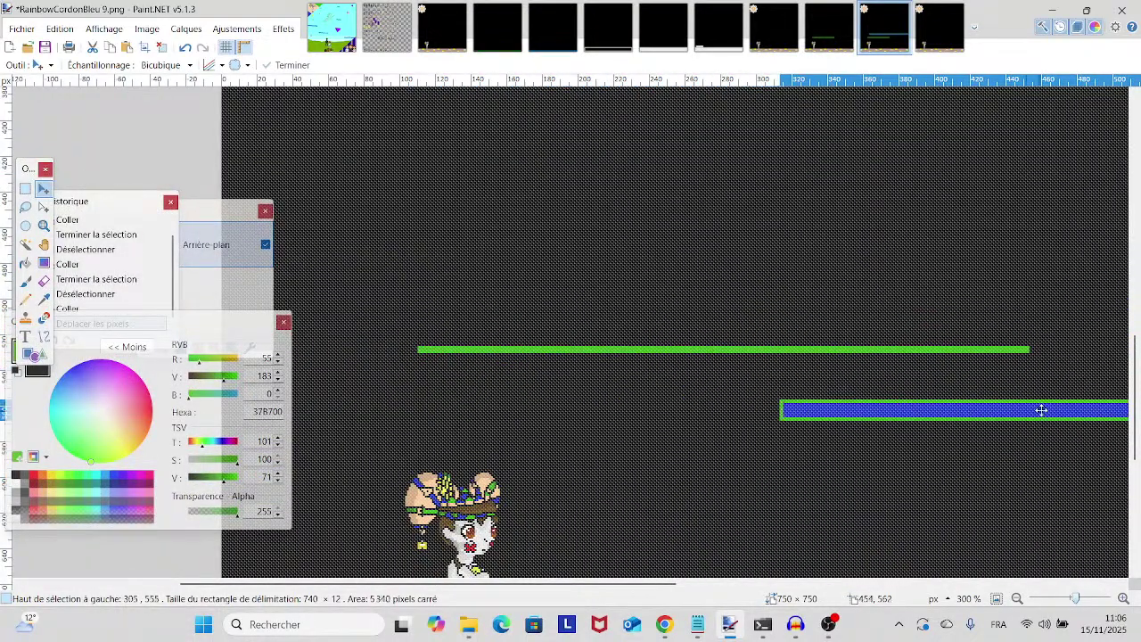
pyautogui.moveTo(830, 415); pyautogui.dragTo(903, 262)
# - Sample the black background as the primary colour and undo the deselection of the blue bar
pyautogui.hotkey('ctrl', 'd')
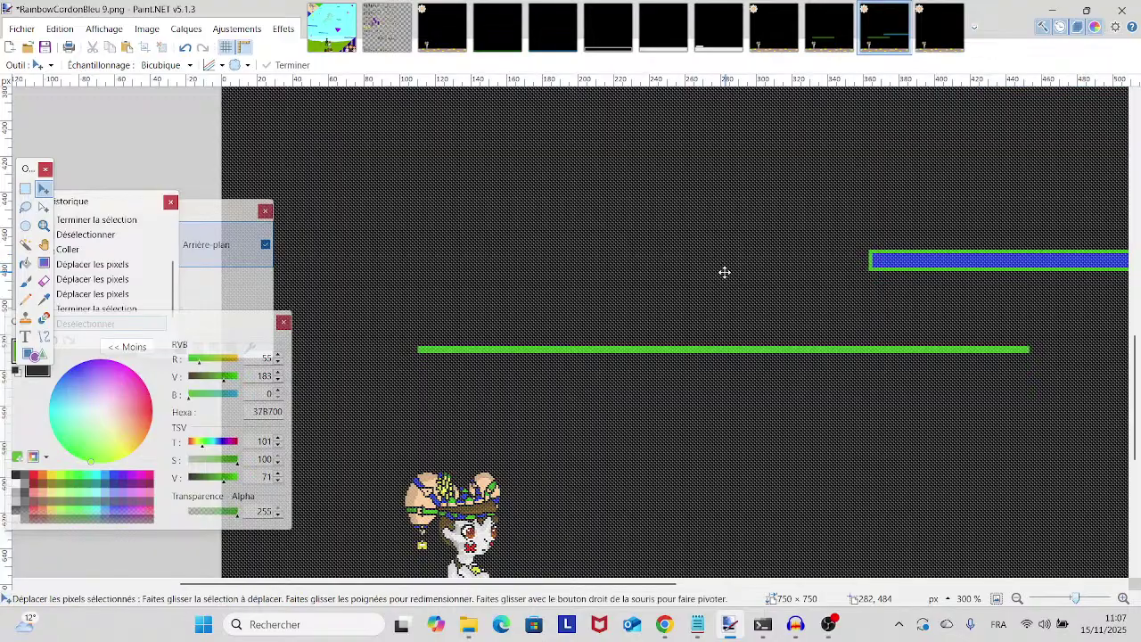
pyautogui.moveTo(1086, 601); pyautogui.dragTo(1078, 609)
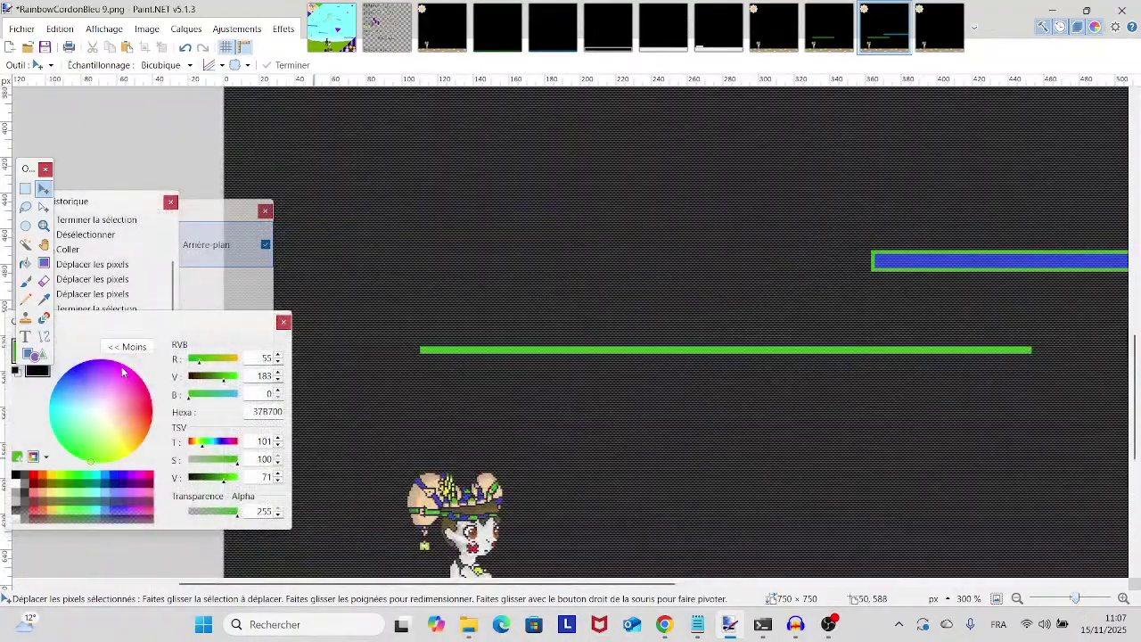
pyautogui.click(43, 298)
pyautogui.click(428, 293)
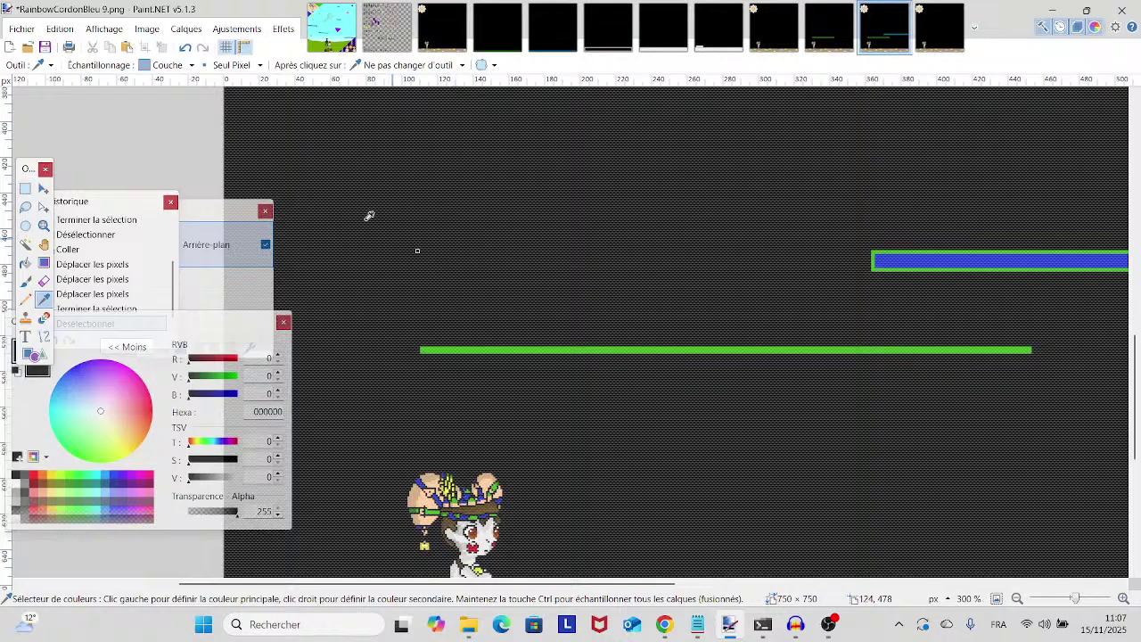
pyautogui.click(186, 48)
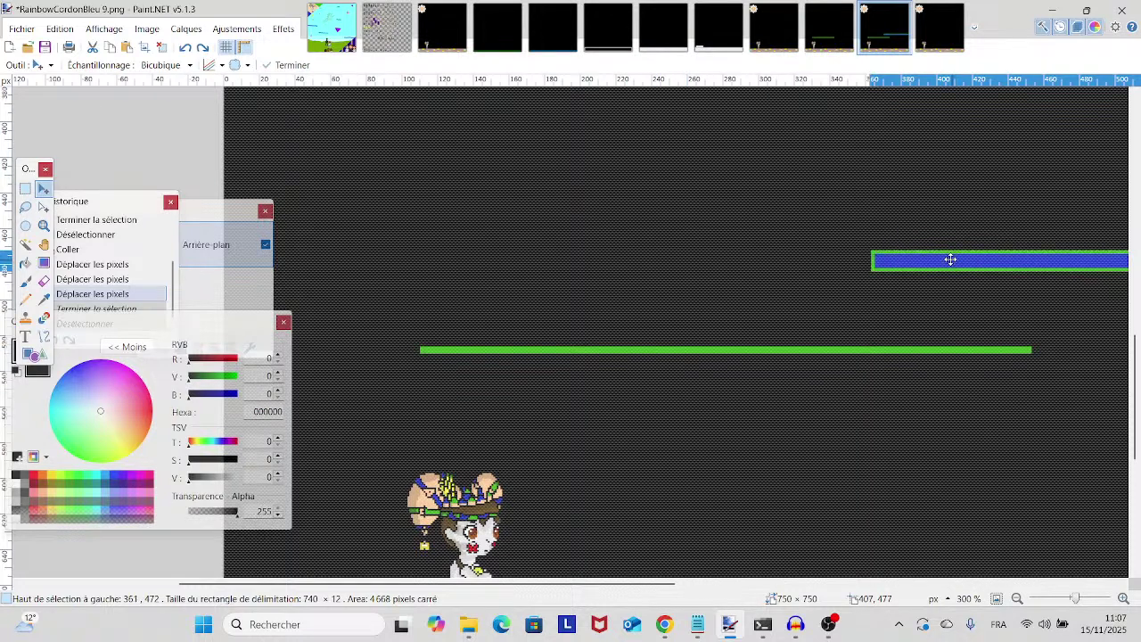
# - Move the blue bar over the green line to 110, 522 and shrink its width to 343 pixels
pyautogui.moveTo(954, 258); pyautogui.dragTo(503, 349)
pyautogui.moveTo(932, 491); pyautogui.dragTo(298, 532)
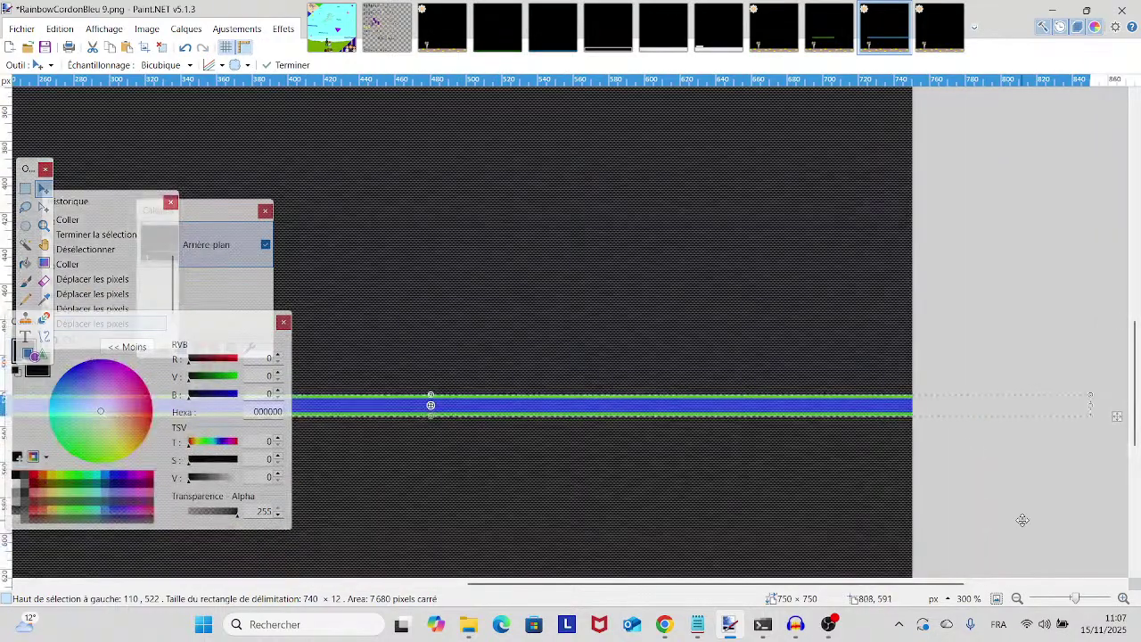
pyautogui.moveTo(1090, 407); pyautogui.dragTo(380, 427)
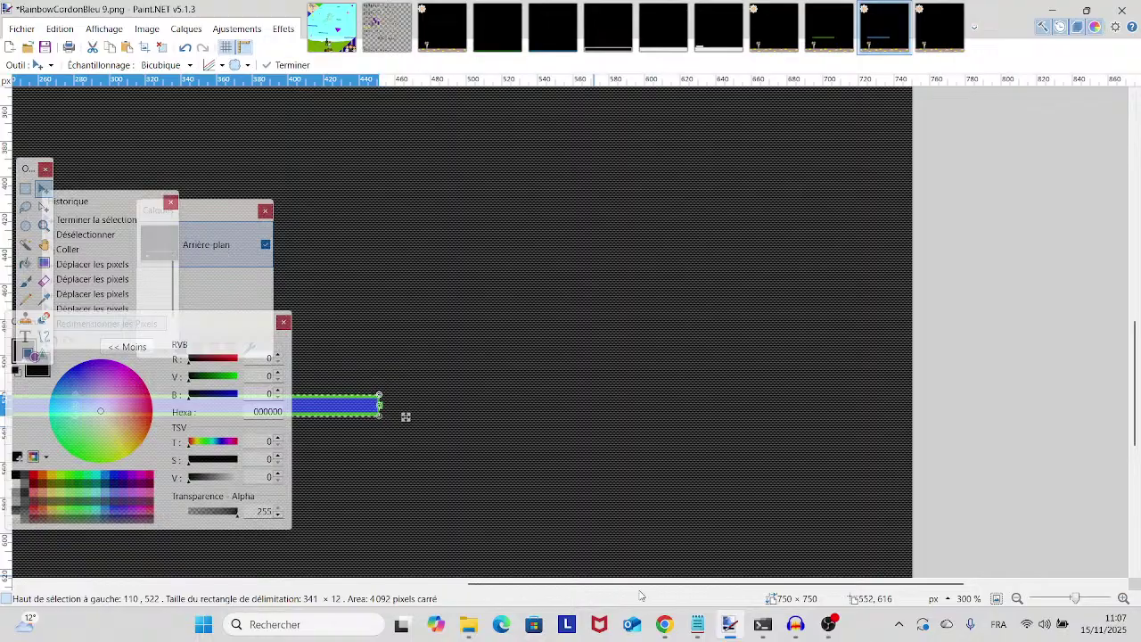
pyautogui.click(1081, 604)
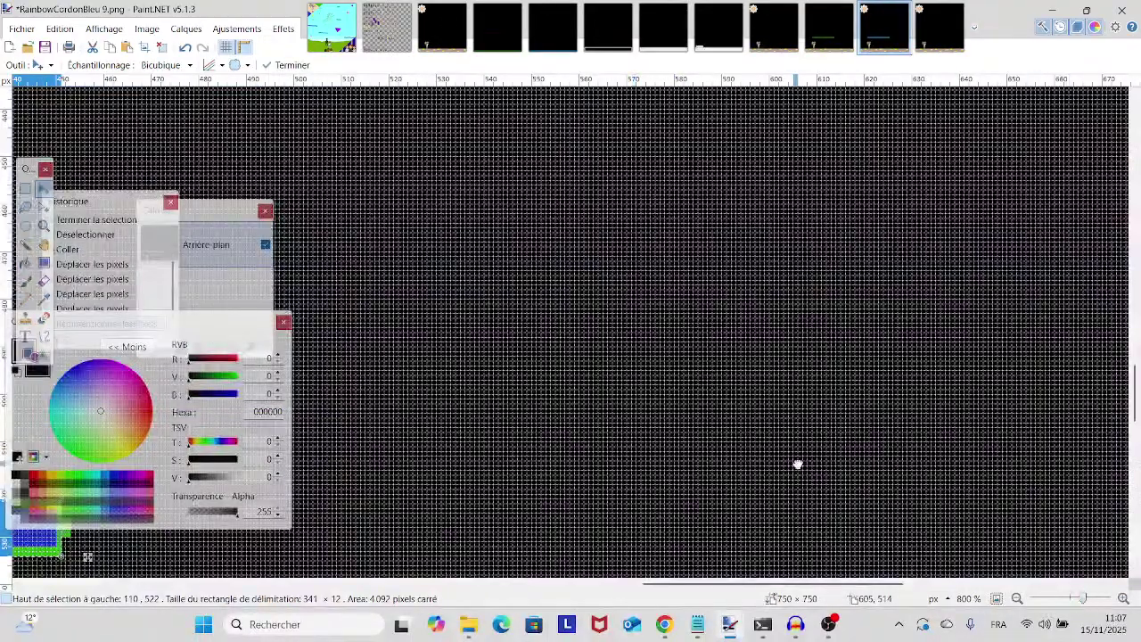
pyautogui.scroll(2, 545, 393)
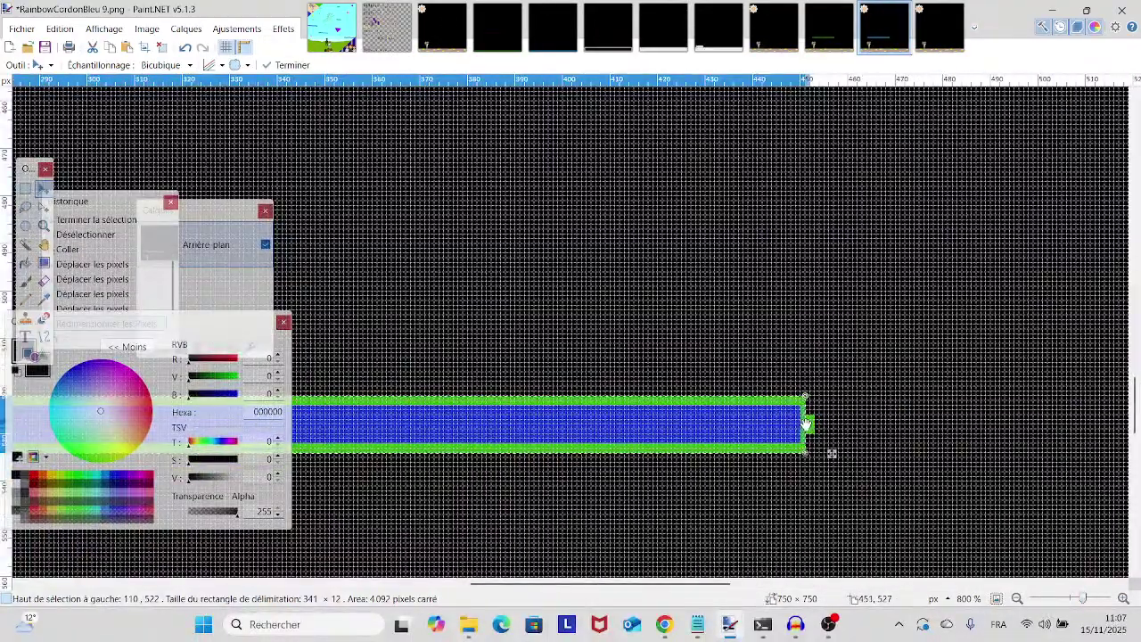
pyautogui.moveTo(805, 426); pyautogui.dragTo(815, 425)
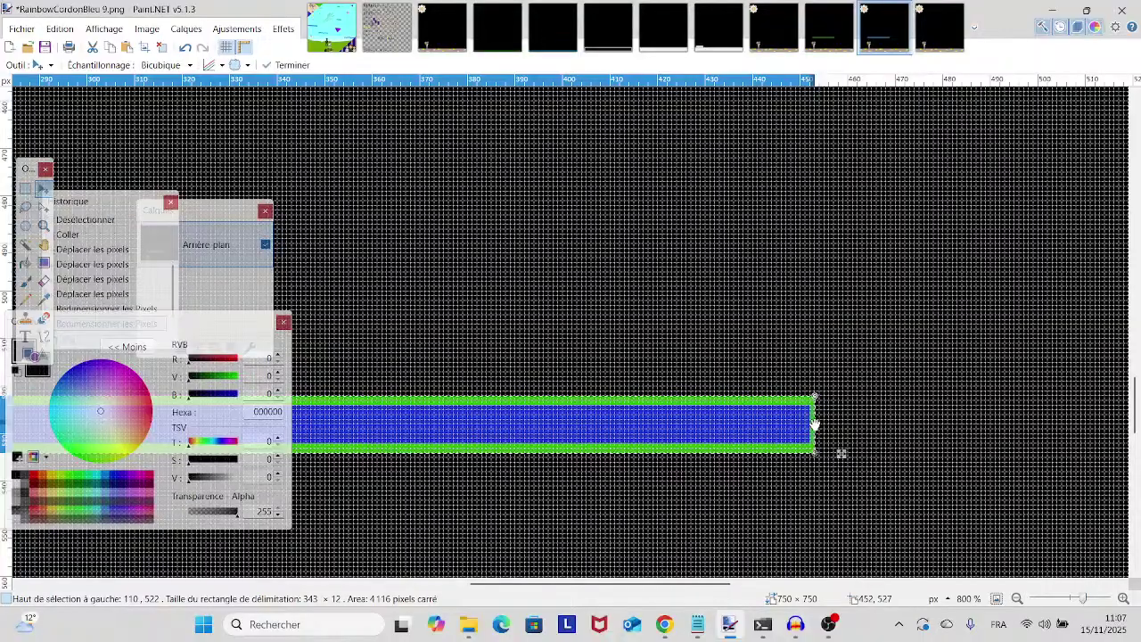
pyautogui.moveTo(1087, 599); pyautogui.dragTo(1073, 599)
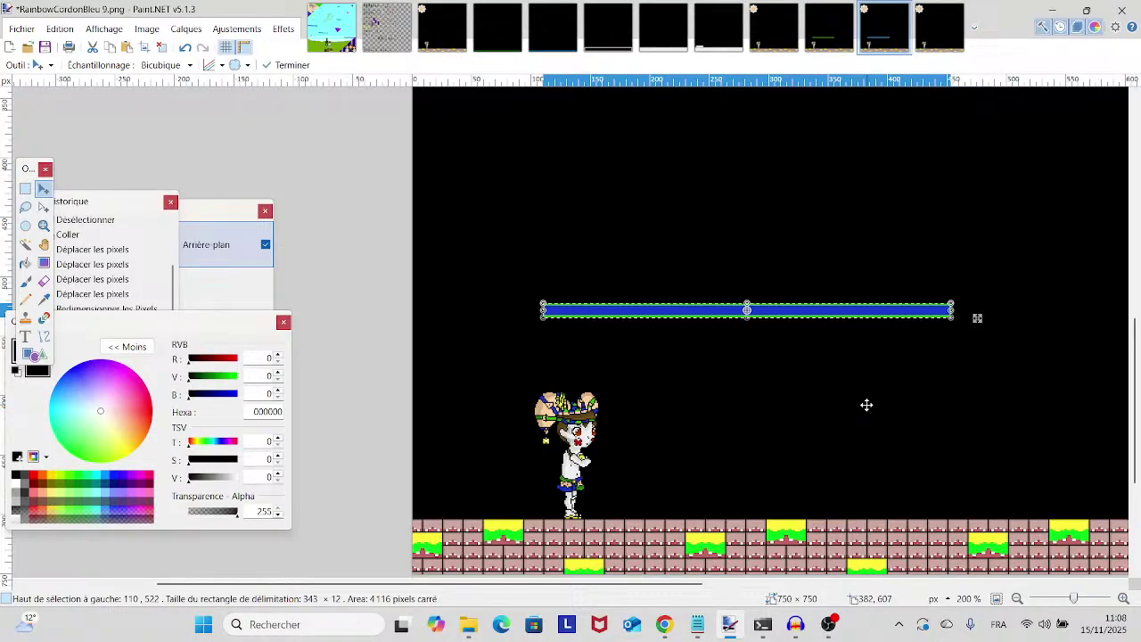
# - Deselect the resized blue bar and save RainbowCordonBleu 9.png with the default PNG settings
pyautogui.press('Return')
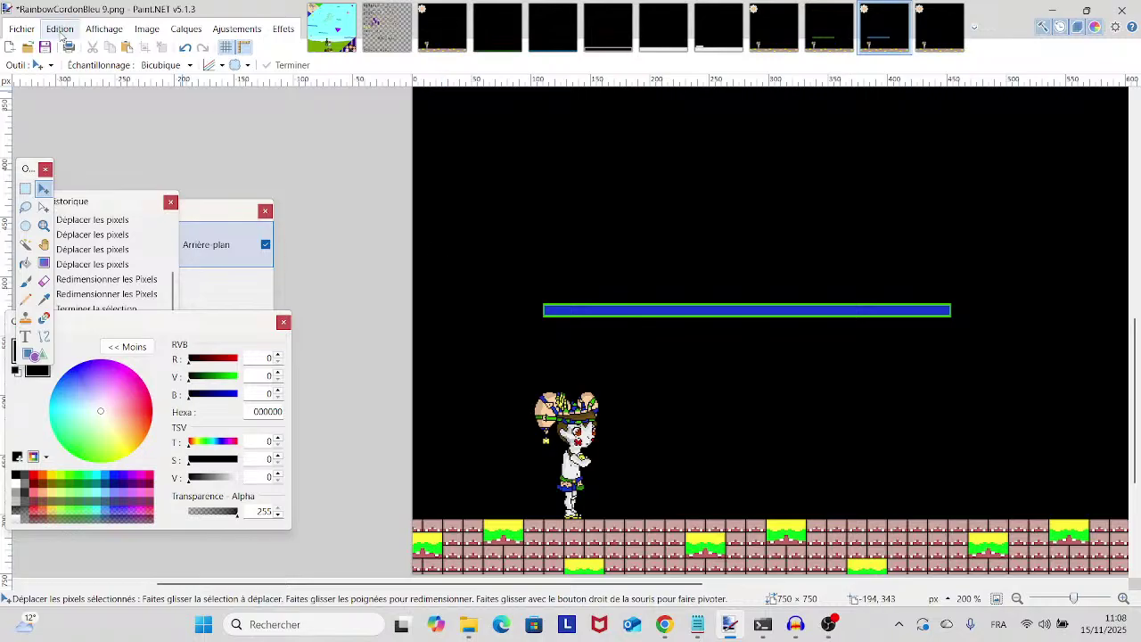
pyautogui.click(23, 28)
pyautogui.click(63, 132)
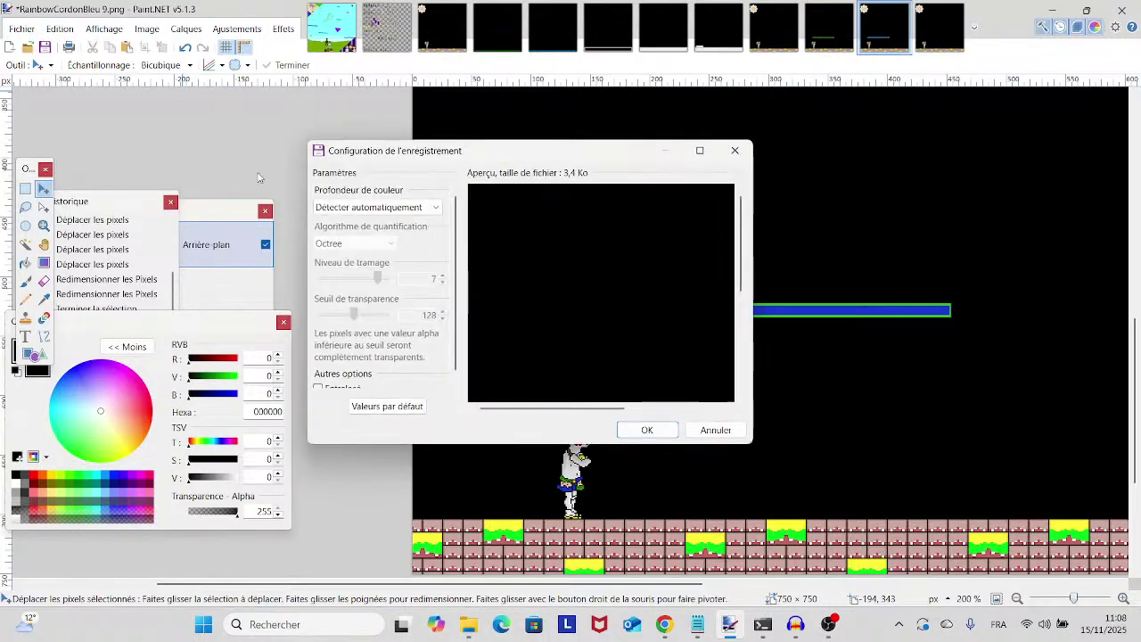
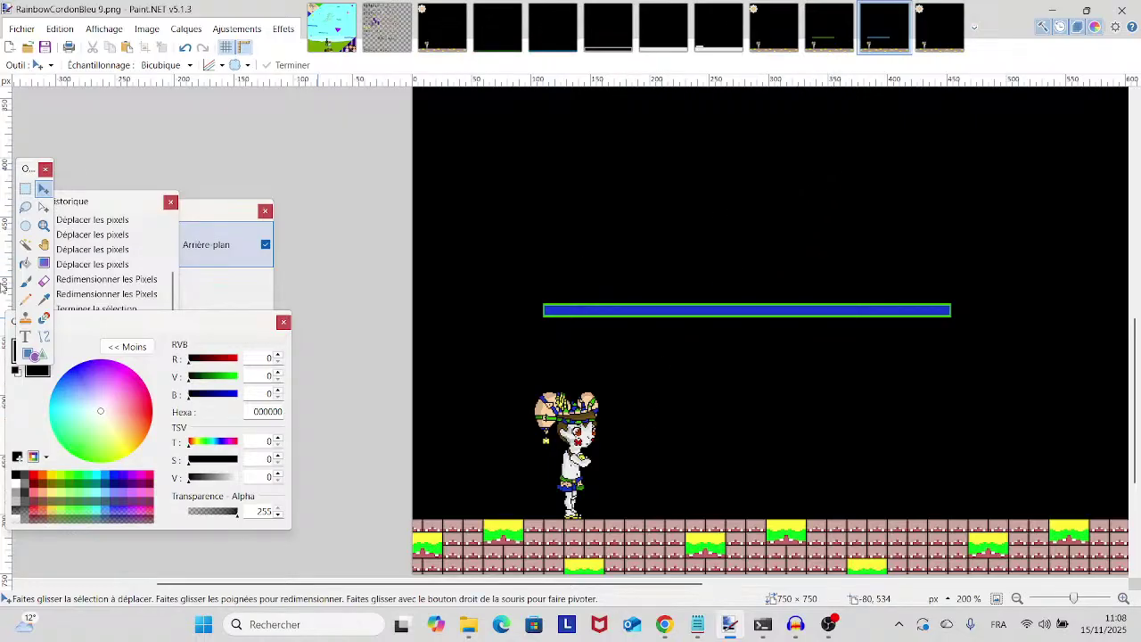
# - Sample the bar's green border in PreparingForWhat'sComing 3.png as the primary colour, 37B700
pyautogui.click(25, 188)
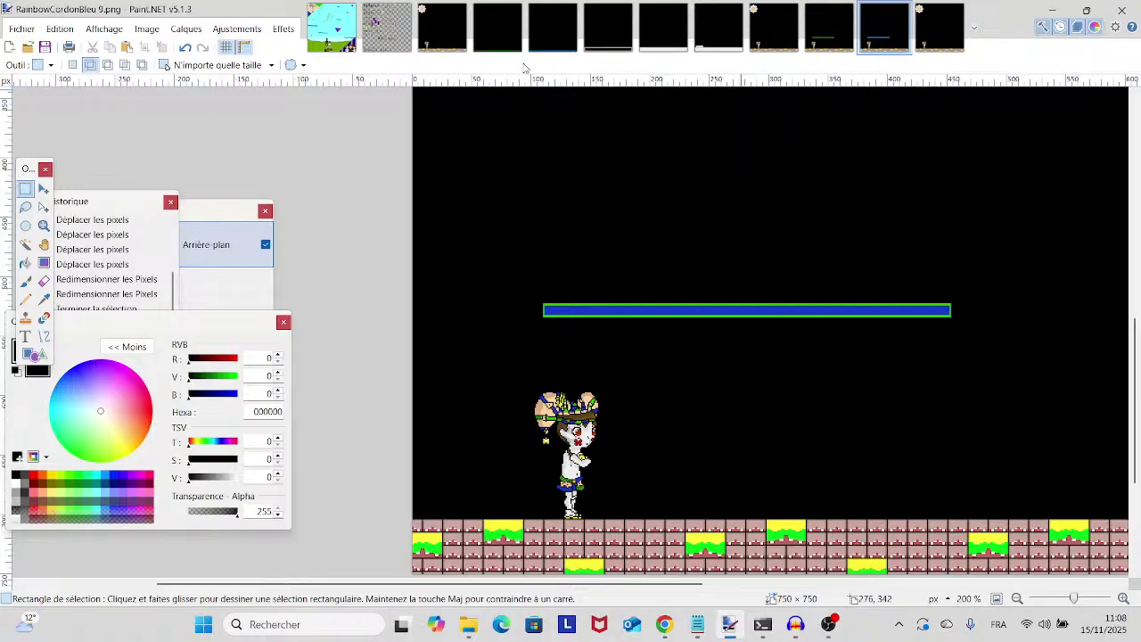
pyautogui.click(539, 27)
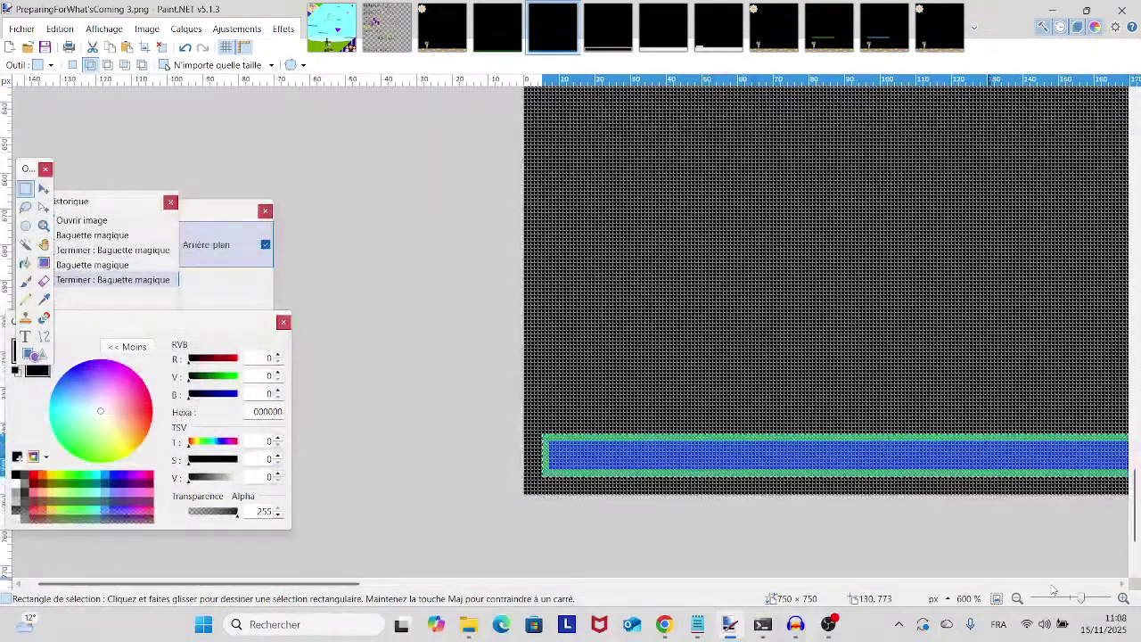
pyautogui.moveTo(1079, 598); pyautogui.dragTo(1093, 598)
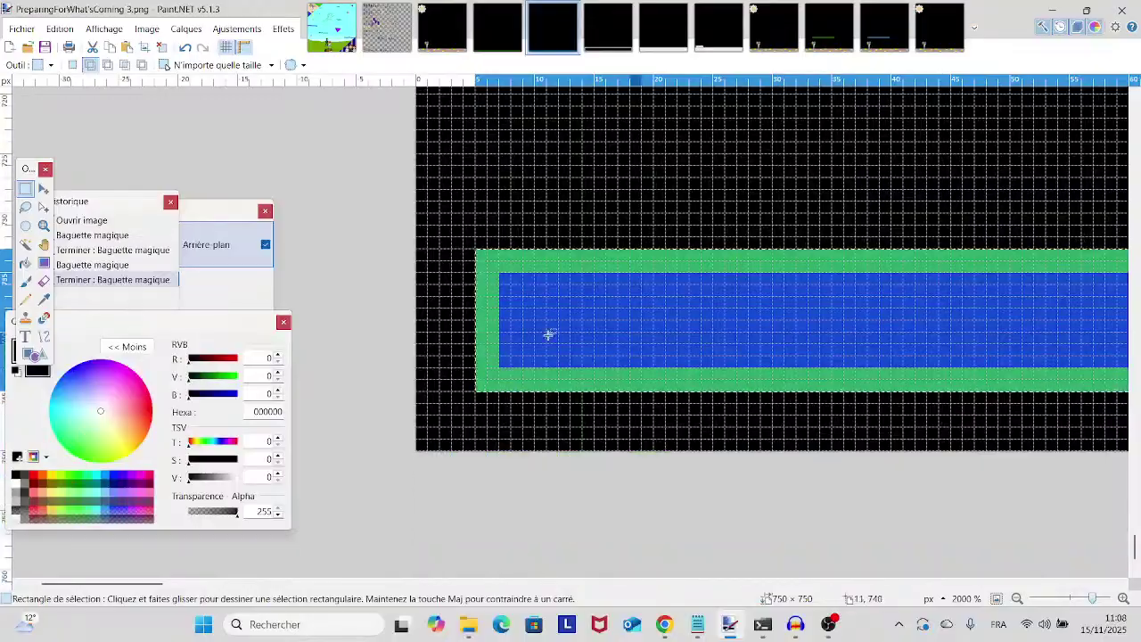
pyautogui.click(44, 299)
pyautogui.click(491, 348)
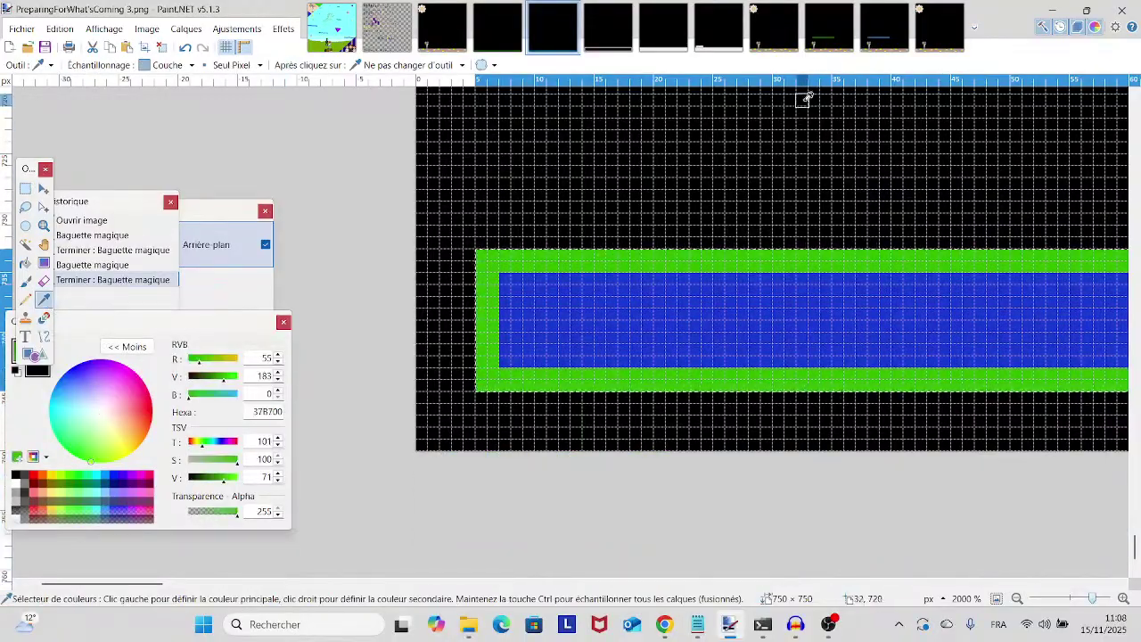
# - Check the green line in RainbowCordonBleu 8.png and recolour the bar's left border in RainbowCordonBleu 9.png with the green Pencil
pyautogui.click(829, 27)
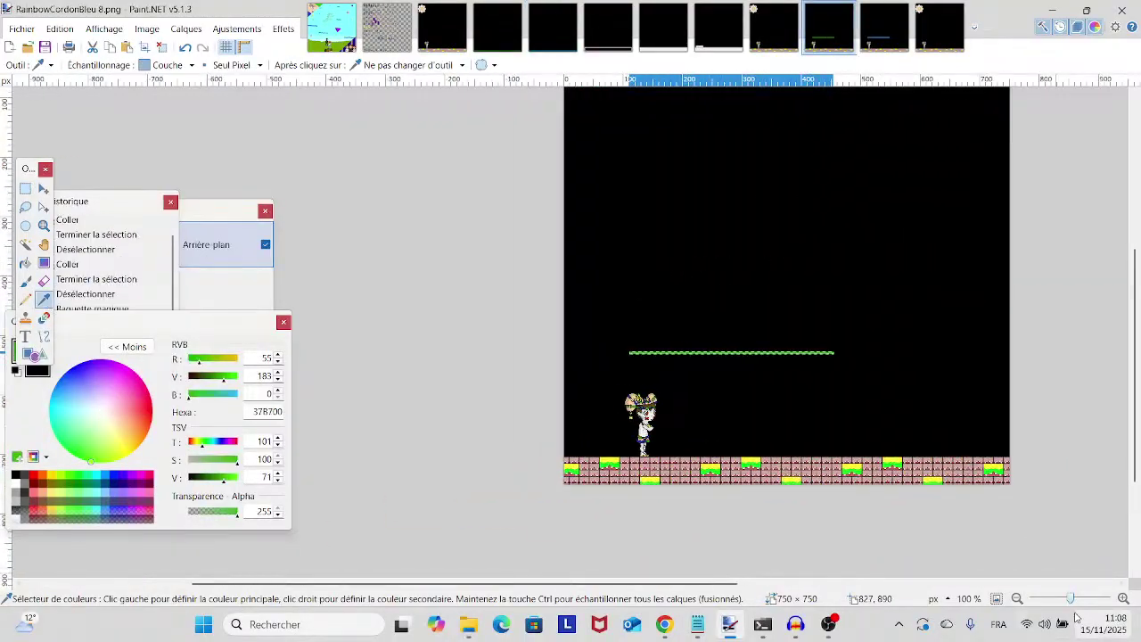
pyautogui.moveTo(1069, 599); pyautogui.dragTo(1089, 599)
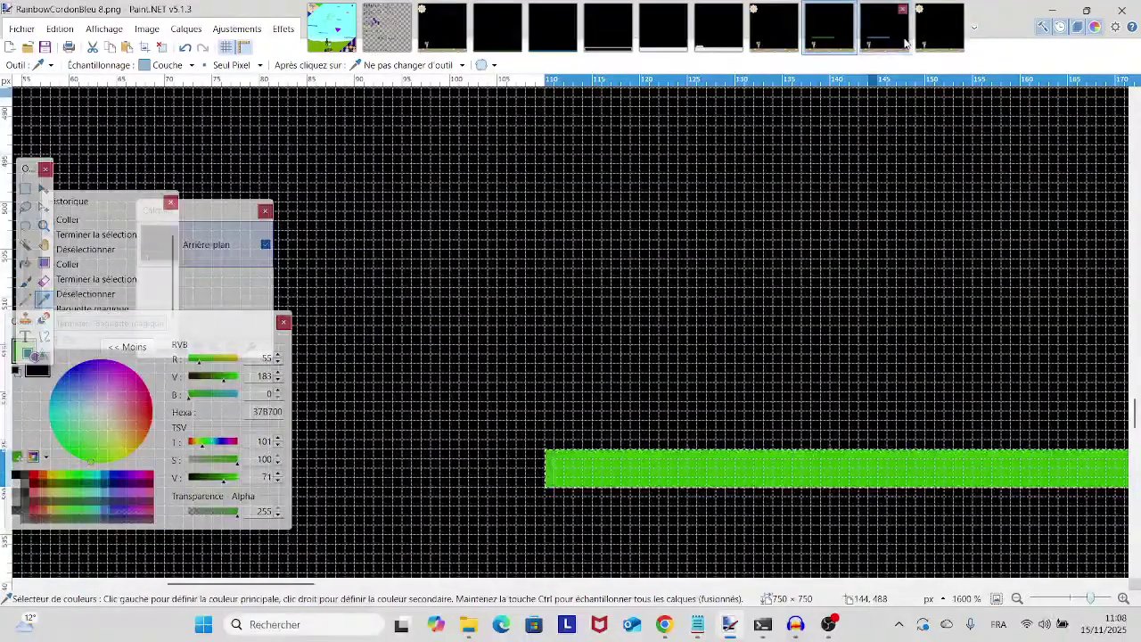
pyautogui.click(884, 27)
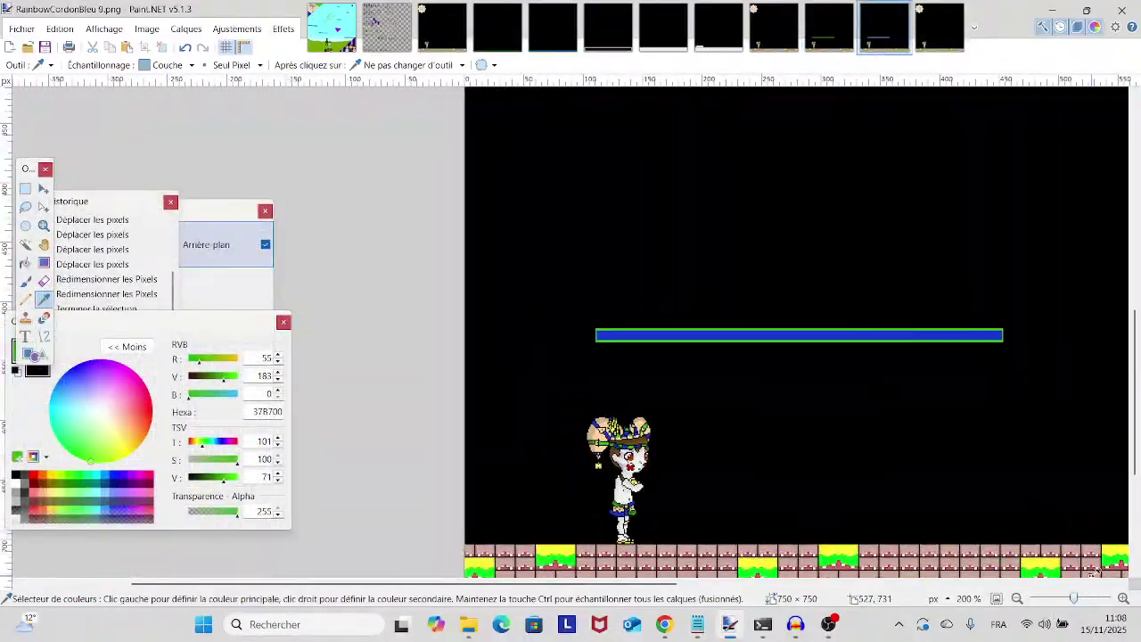
pyautogui.moveTo(1073, 598); pyautogui.dragTo(1092, 598)
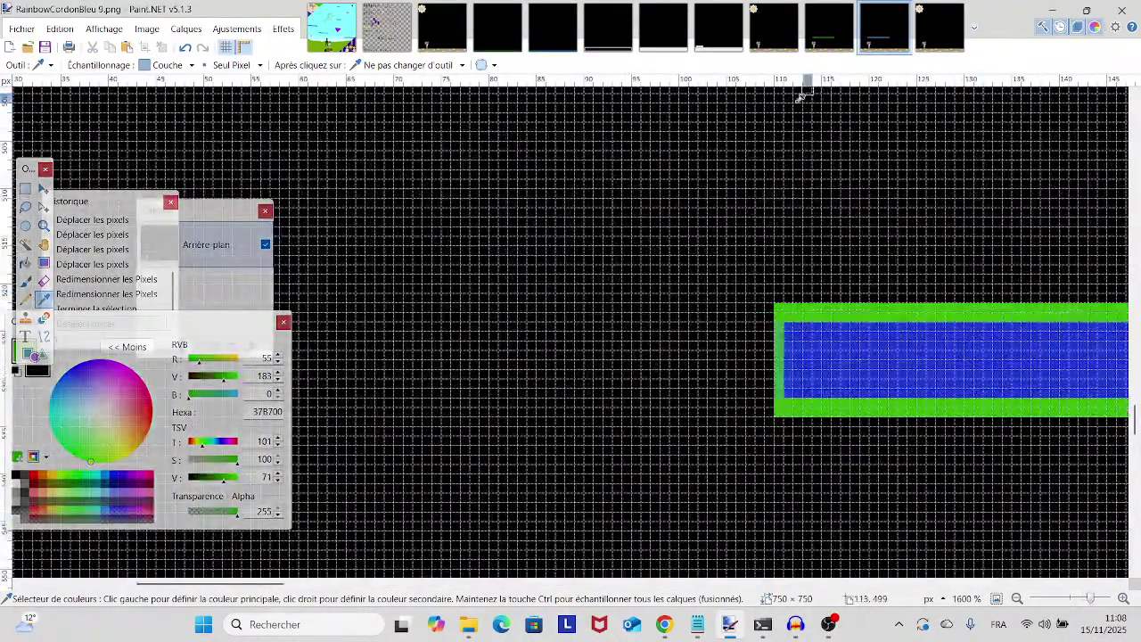
pyautogui.click(20, 297)
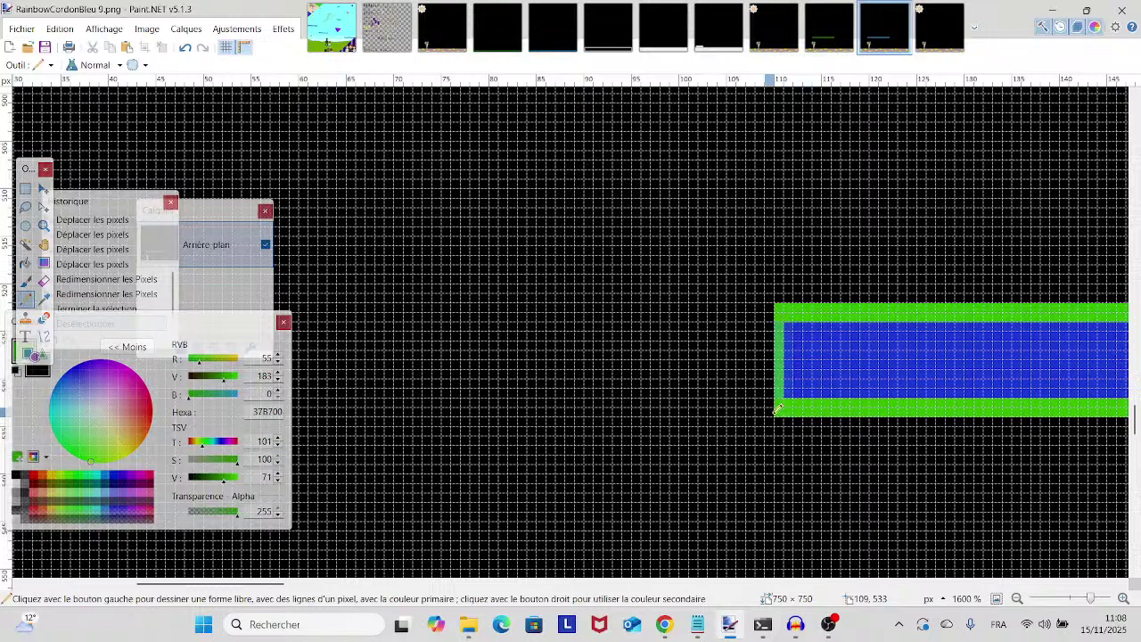
pyautogui.click(780, 405)
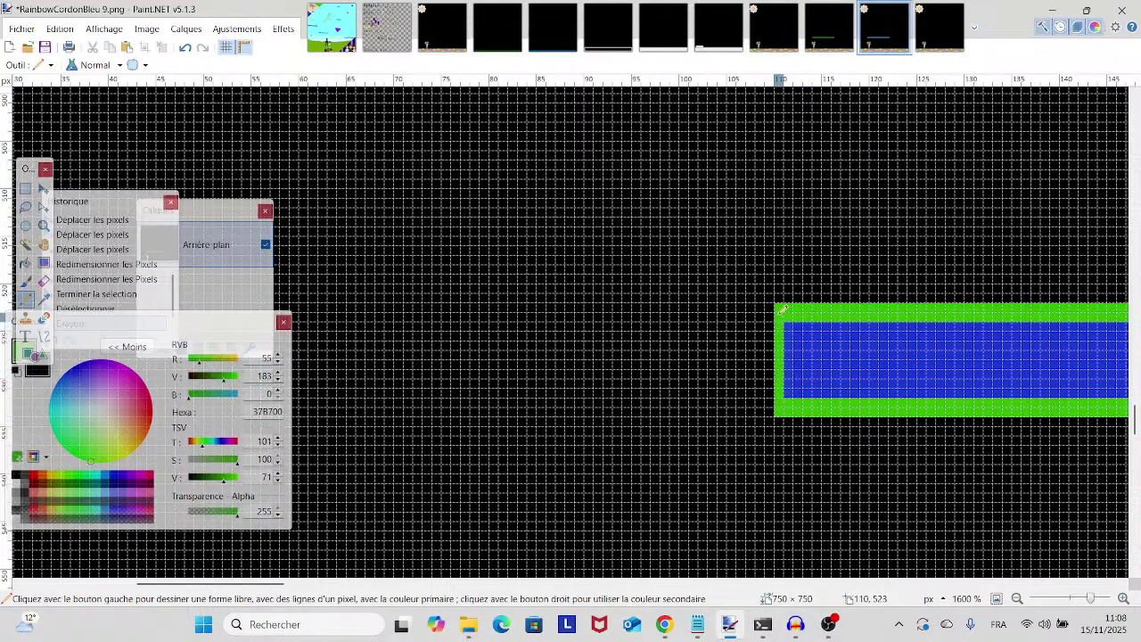
pyautogui.moveTo(781, 328)
pyautogui.mouseDown()
pyautogui.moveTo(778, 365)
pyautogui.moveTo(769, 327)
pyautogui.moveTo(776, 408)
pyautogui.mouseUp()
# - Add a one-pixel green column to the bar's right end with the Pencil, thickening its border
pyautogui.hscroll(15, 775, 409)
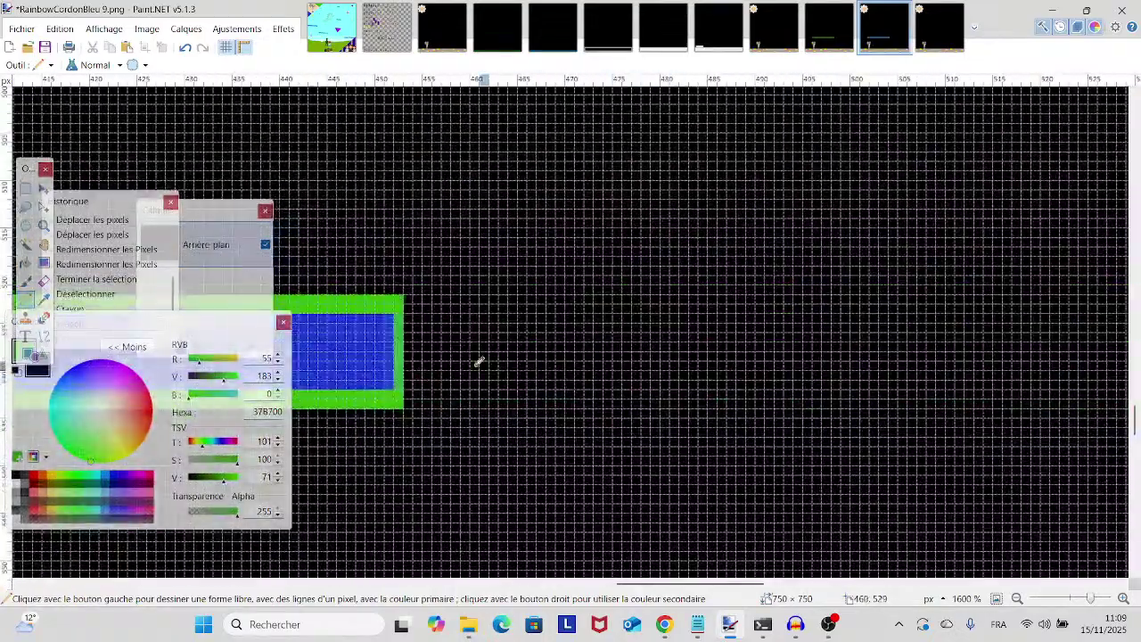
pyautogui.moveTo(416, 403); pyautogui.dragTo(407, 298)
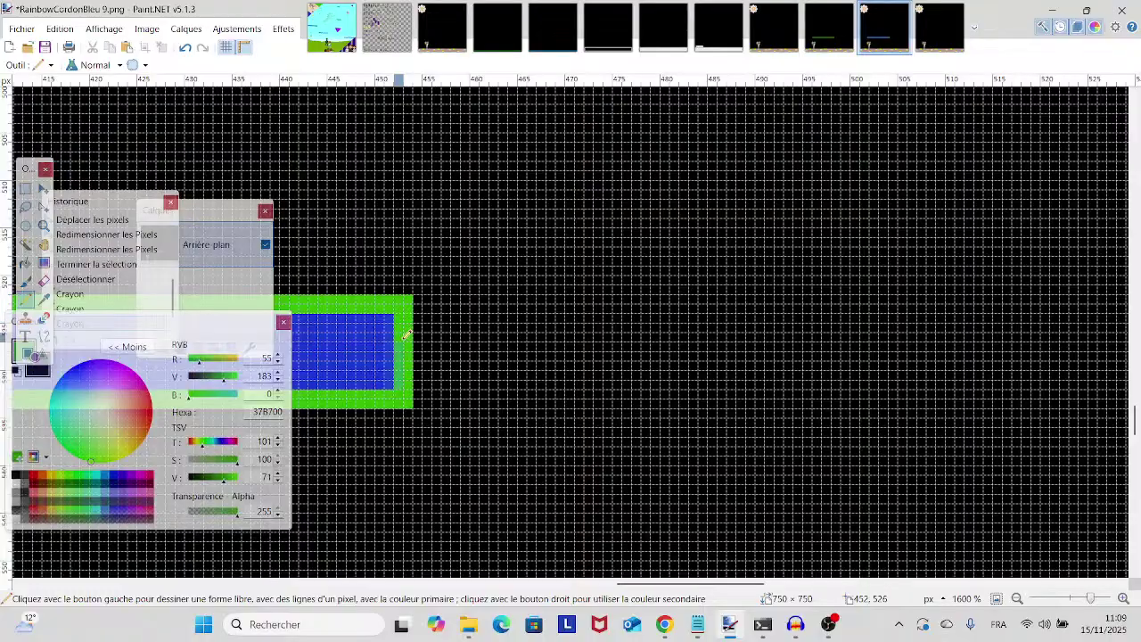
pyautogui.click(412, 394)
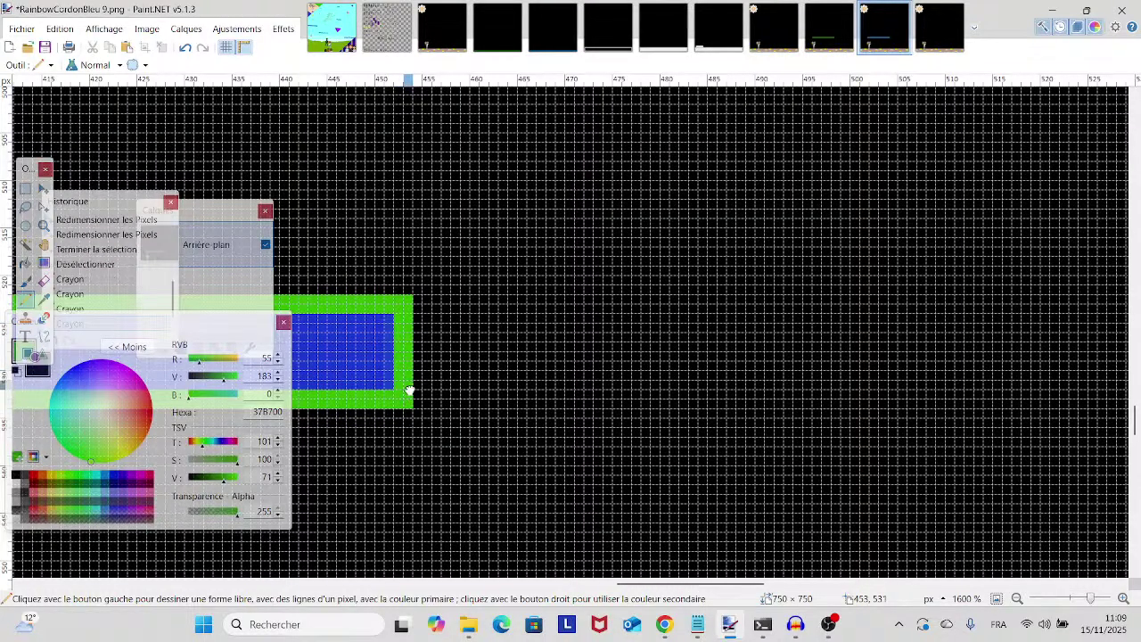
pyautogui.moveTo(407, 389); pyautogui.dragTo(886, 451)
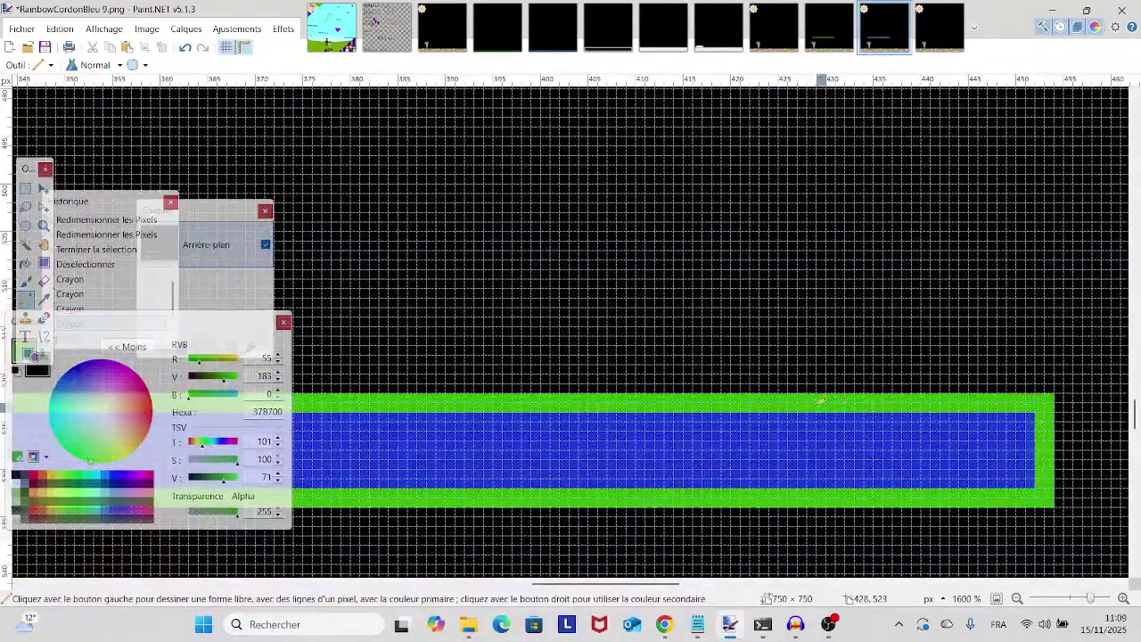
pyautogui.moveTo(631, 401); pyautogui.dragTo(1019, 354)
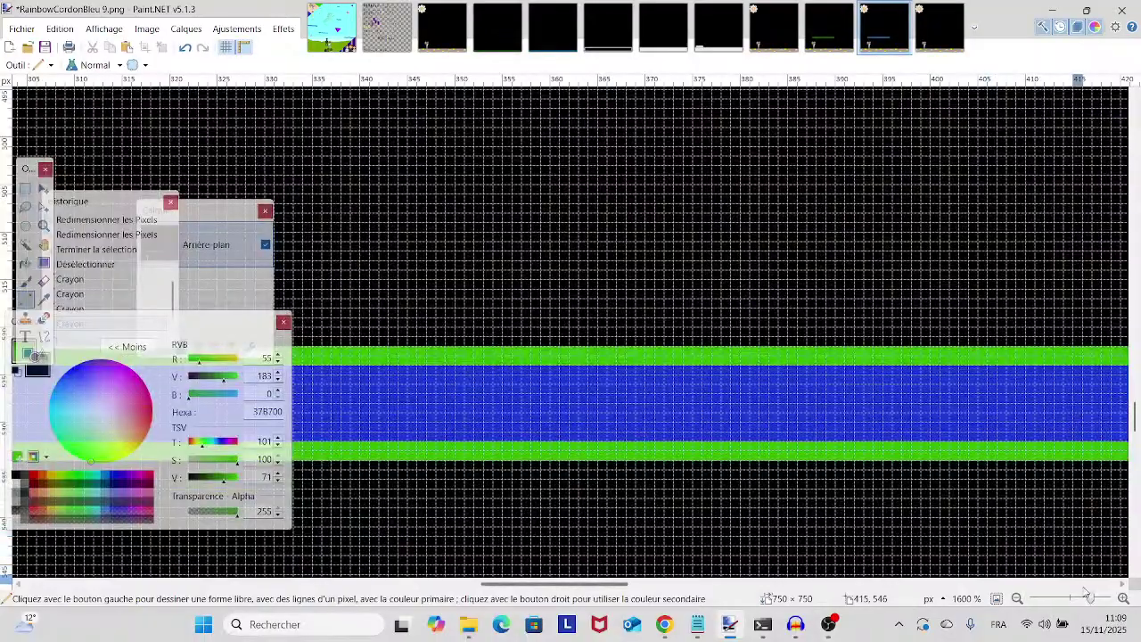
# - Save the border corrections in RainbowCordonBleu 9.png
pyautogui.moveTo(1089, 599); pyautogui.dragTo(1069, 613)
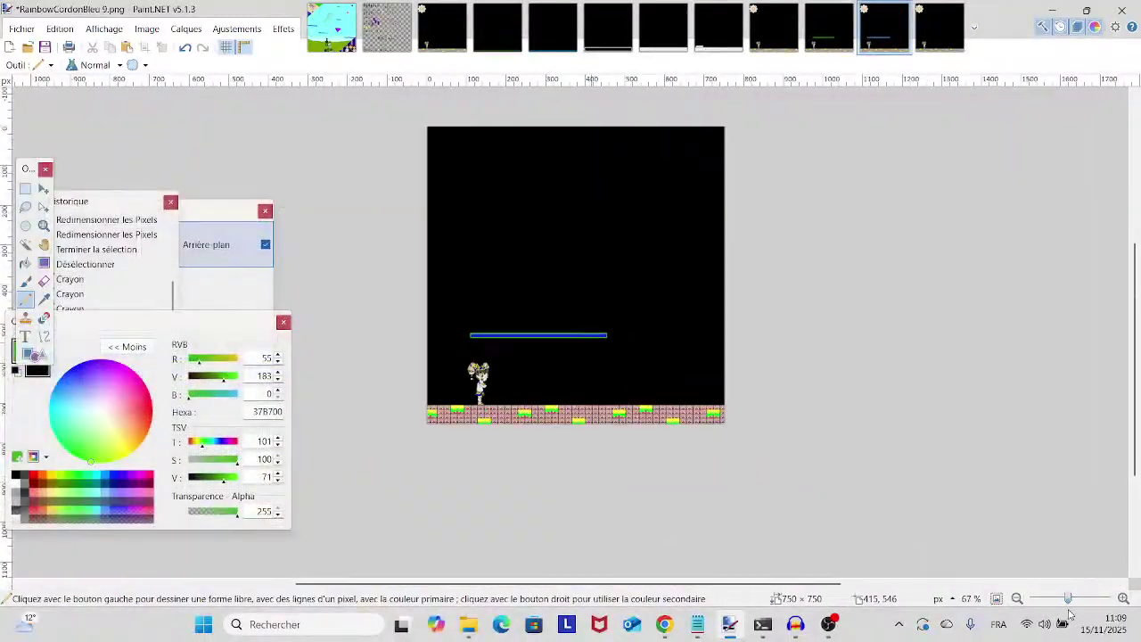
pyautogui.click(18, 28)
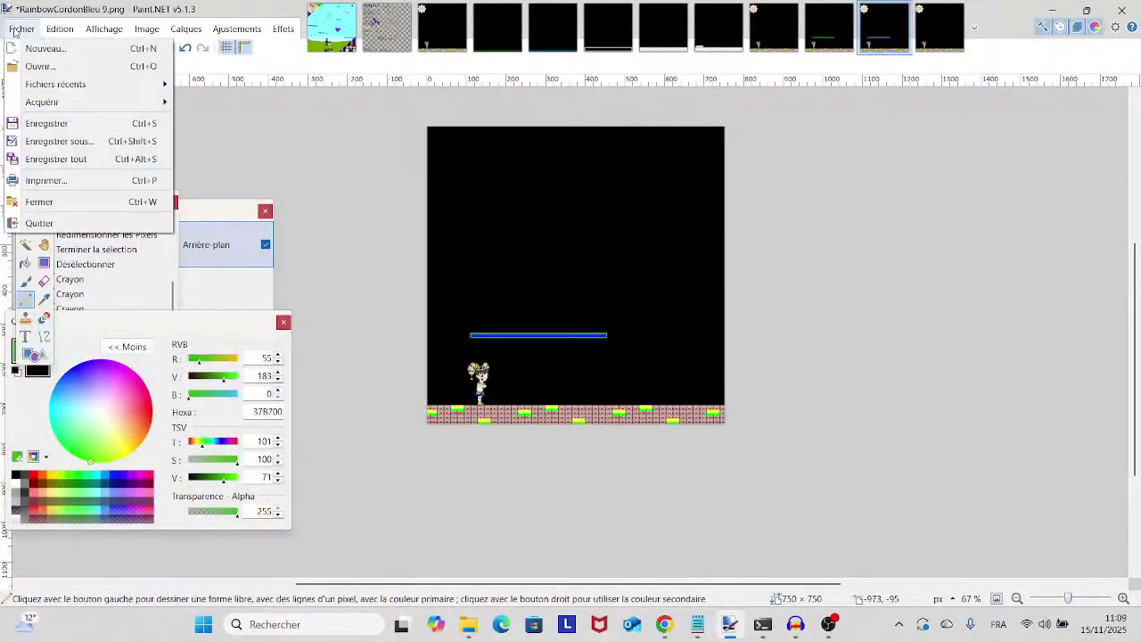
pyautogui.click(71, 120)
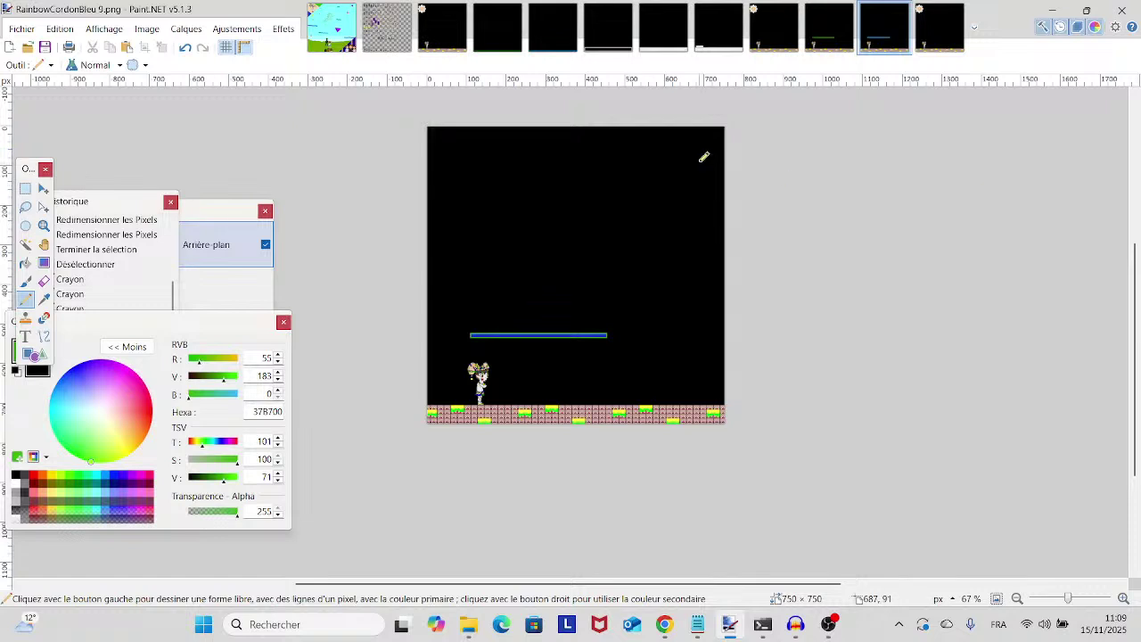
pyautogui.moveTo(728, 217); pyautogui.dragTo(617, 290)
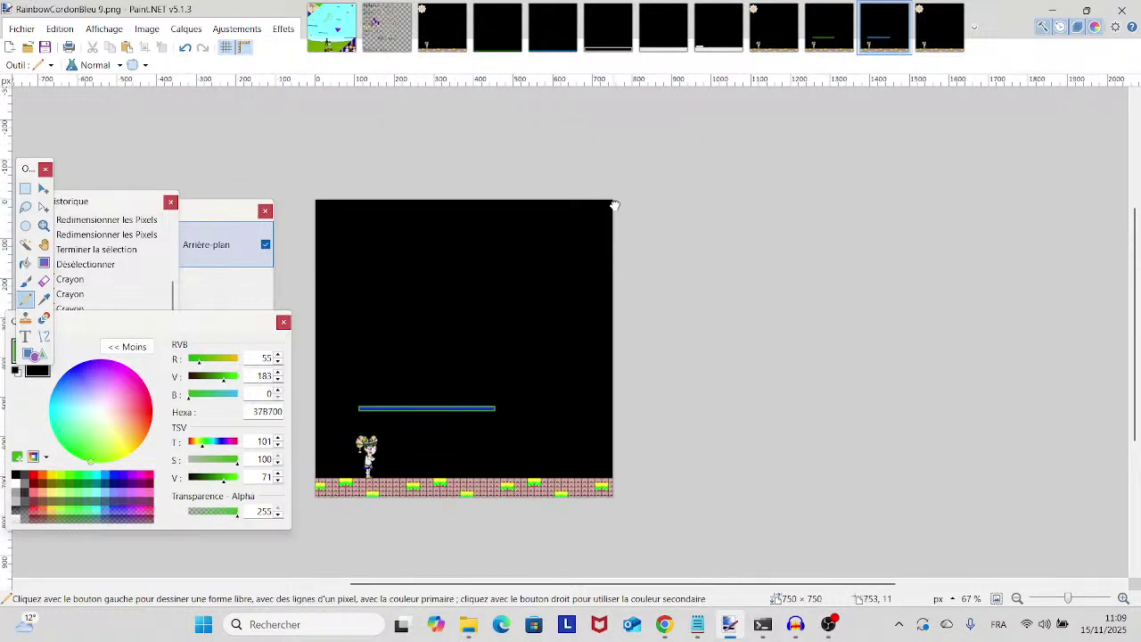
pyautogui.moveTo(615, 206)
pyautogui.mouseDown()
pyautogui.moveTo(632, 212)
pyautogui.moveTo(679, 176)
pyautogui.mouseUp()
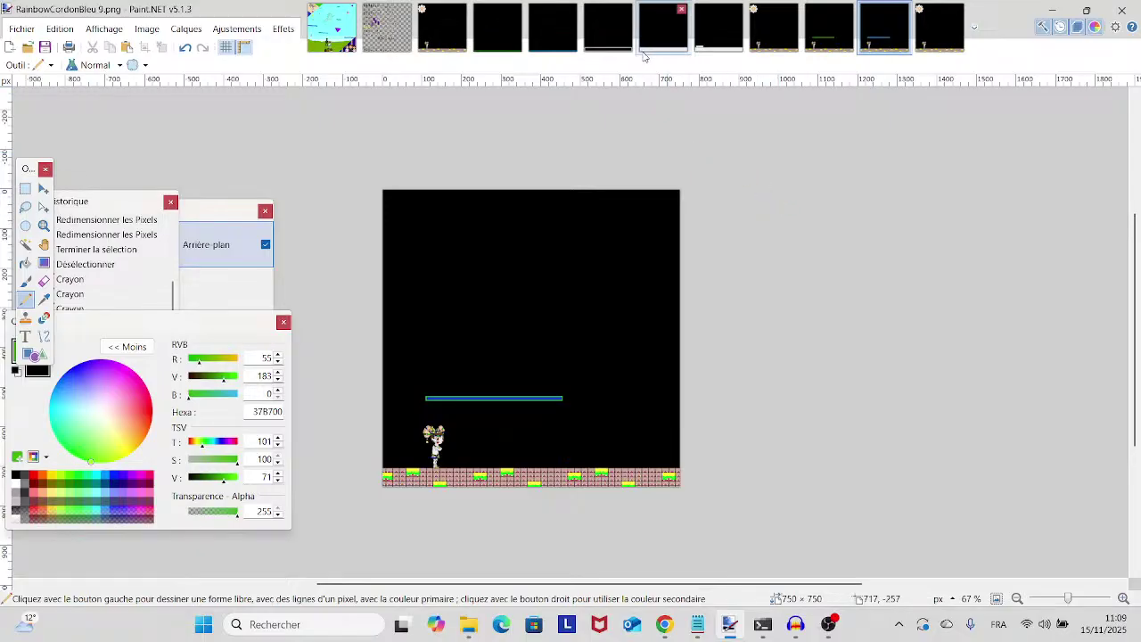
# - Compare the blue bar in PreparingForWhat'sComing 3.png with the nested frame in PreparingForWhat'sComing 4.png, and switch to RainbowCordonBleu 10.png
pyautogui.click(608, 29)
pyautogui.hscroll(-10, 637, 233)
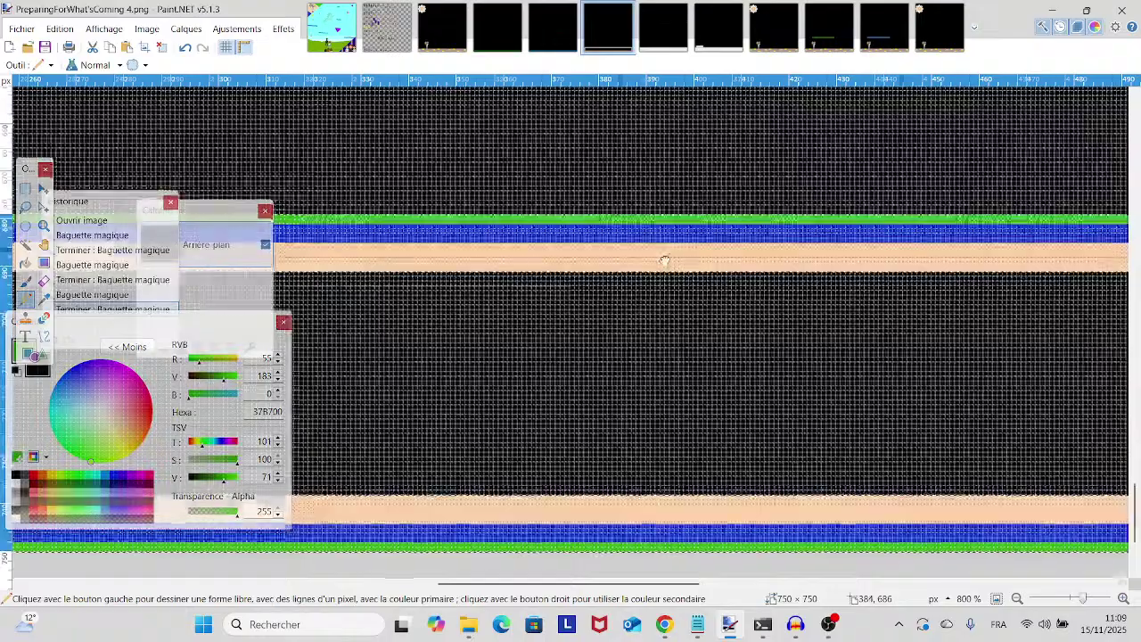
pyautogui.scroll(2, 663, 255)
pyautogui.scroll(-1, 897, 209)
pyautogui.hscroll(-3, 897, 208)
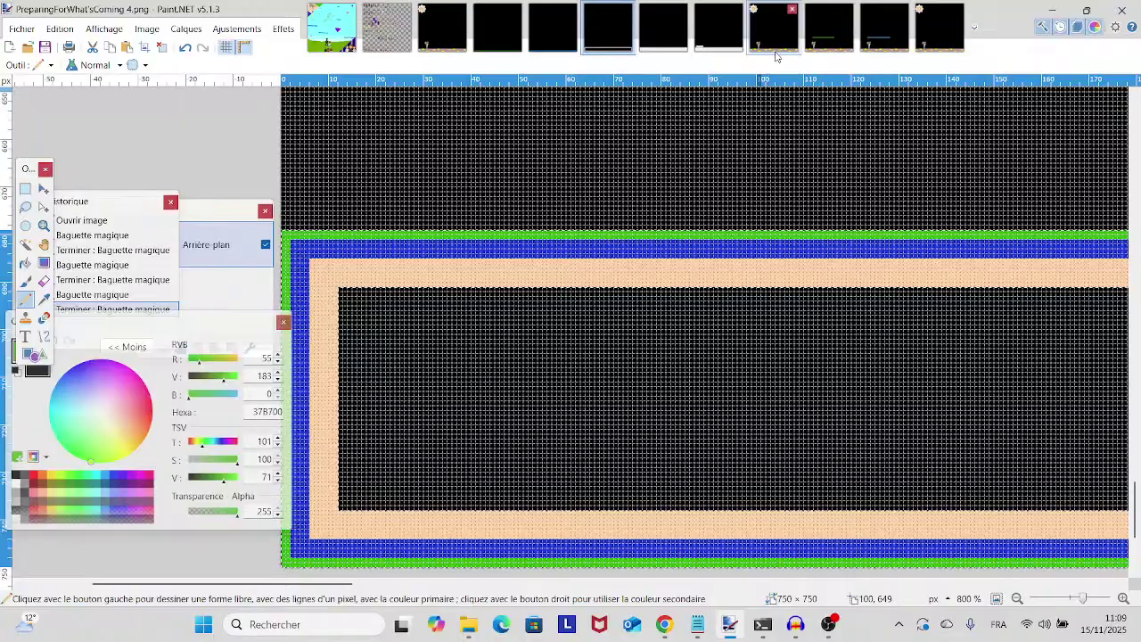
pyautogui.click(557, 40)
pyautogui.click(588, 52)
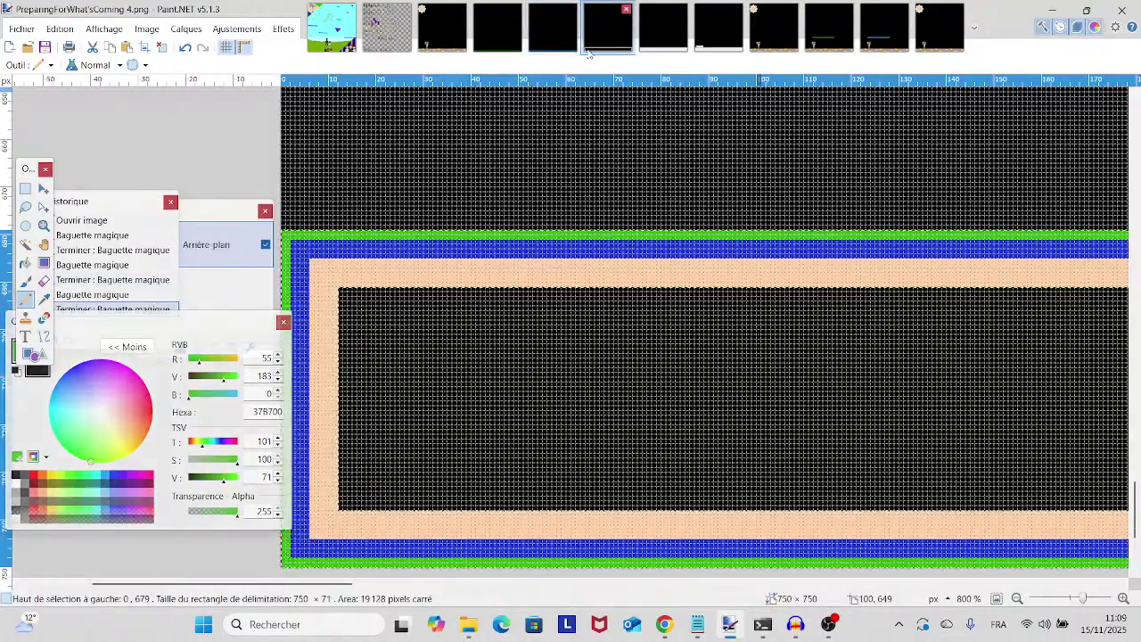
pyautogui.click(571, 49)
pyautogui.click(588, 51)
pyautogui.click(571, 49)
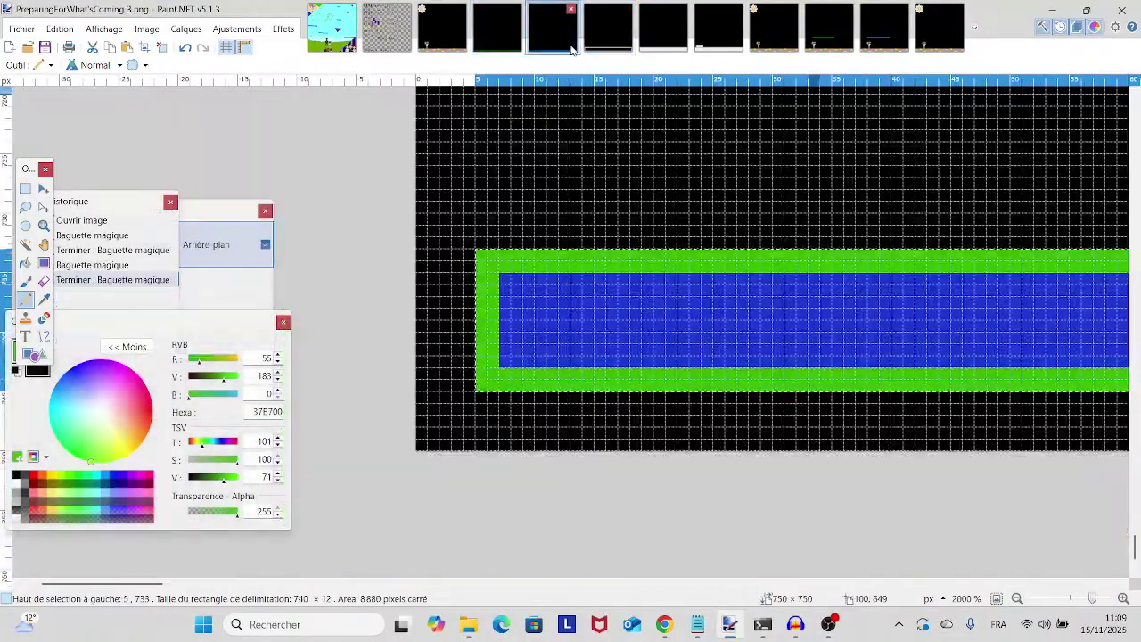
pyautogui.click(589, 50)
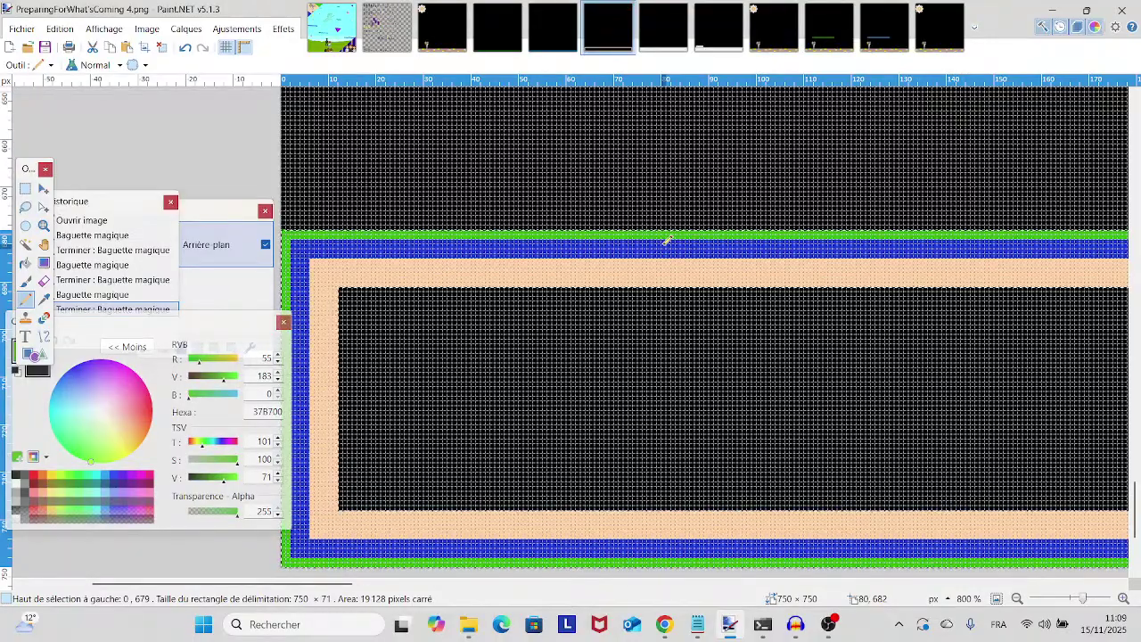
pyautogui.click(923, 53)
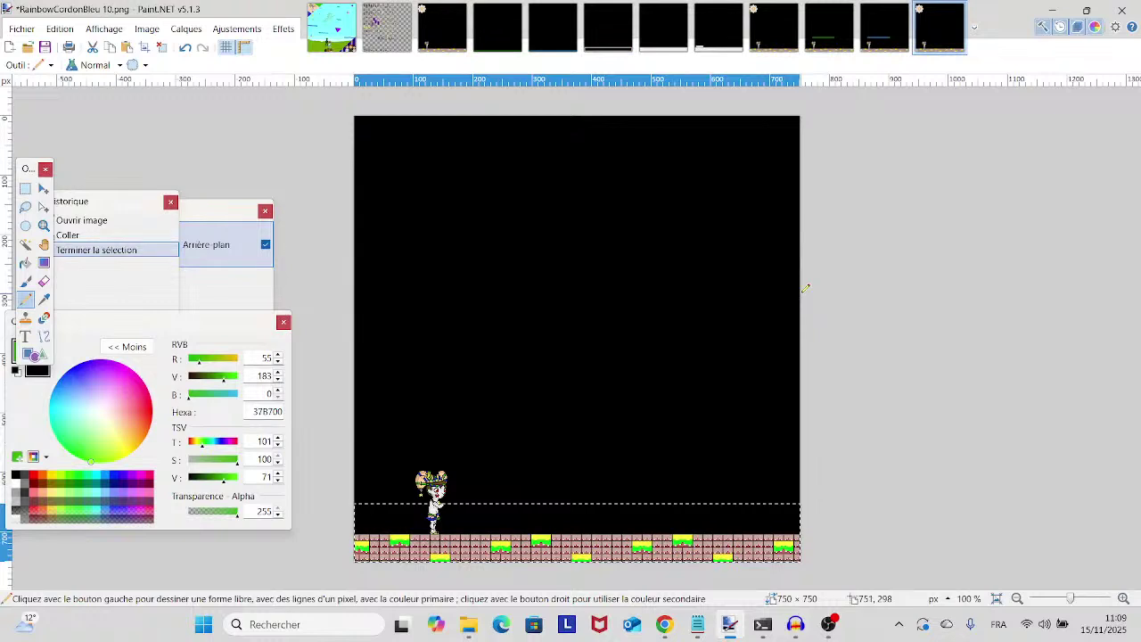
# - Paste the nested frame into RainbowCordonBleu 9.png and move it around the blue bar, with its upper-left corner at 95, 490
pyautogui.click(881, 40)
pyautogui.moveTo(586, 369); pyautogui.dragTo(695, 312)
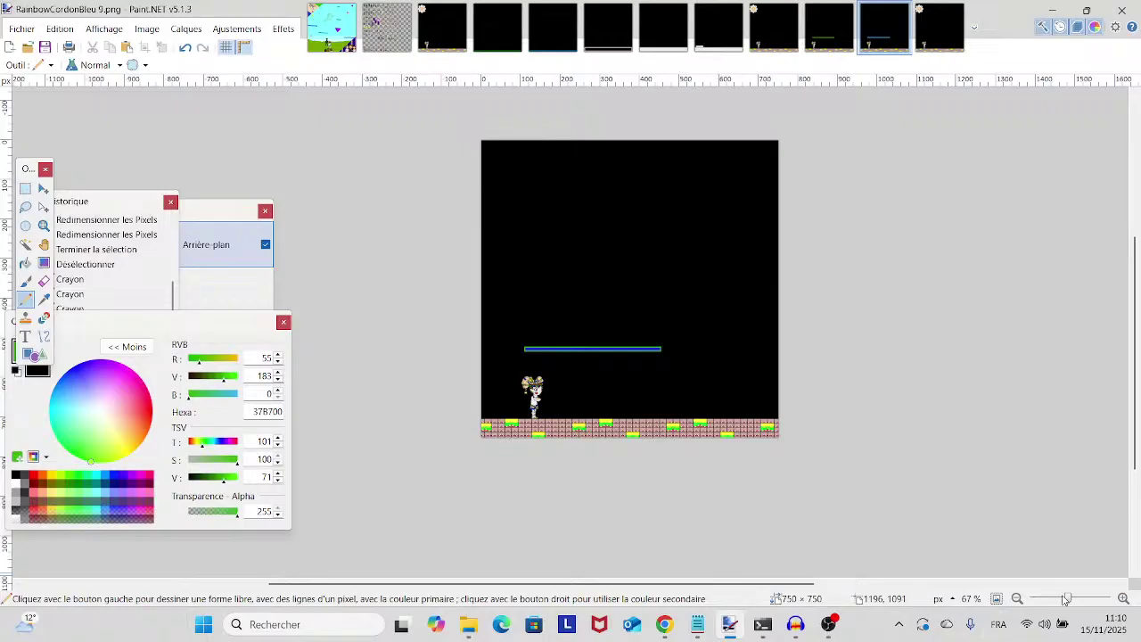
pyautogui.moveTo(1063, 599); pyautogui.dragTo(1075, 599)
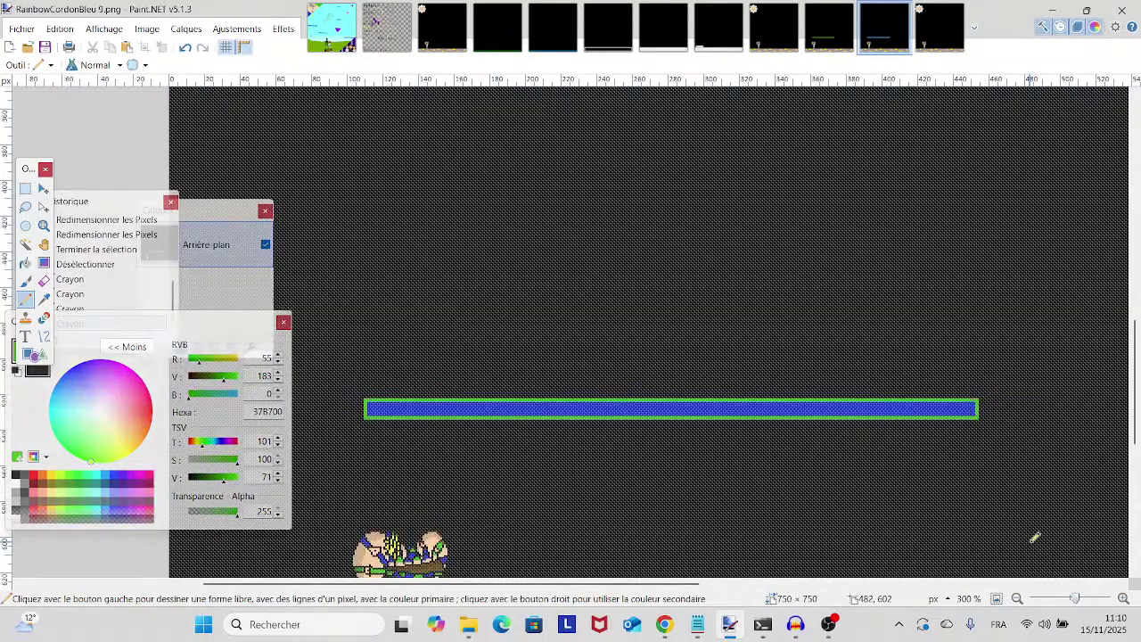
pyautogui.hotkey('ctrl', 'v')
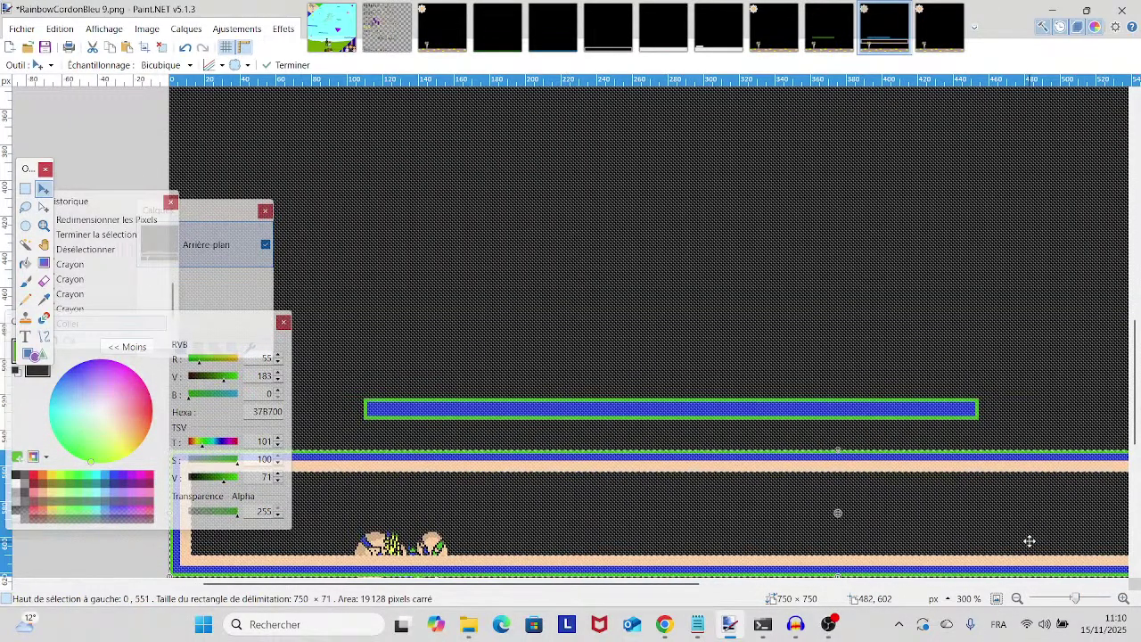
pyautogui.moveTo(669, 490); pyautogui.dragTo(805, 378)
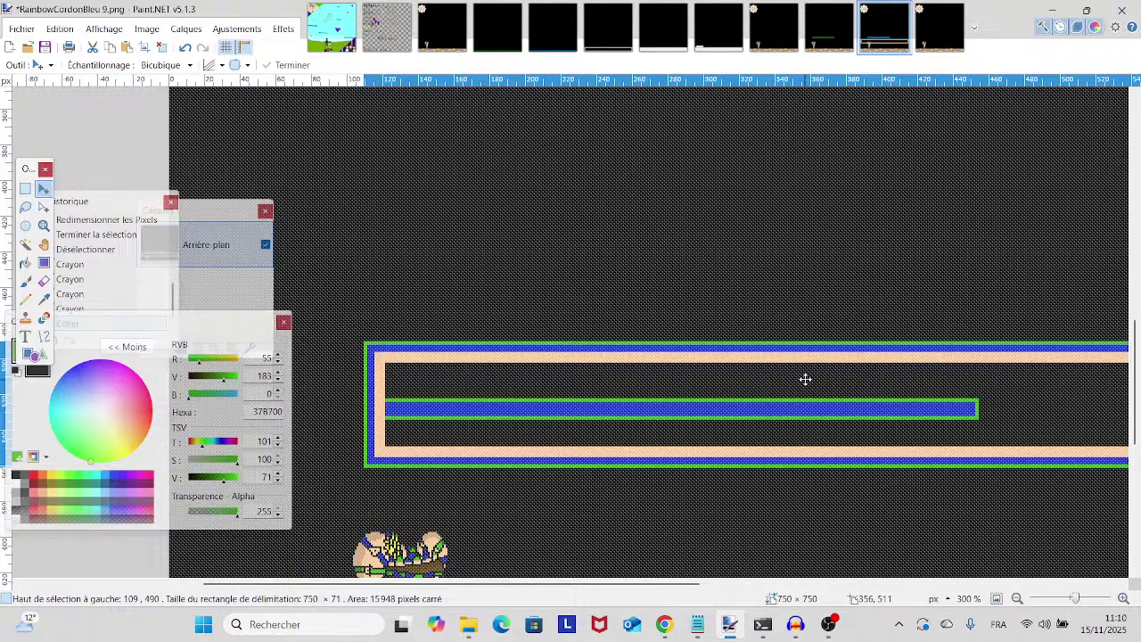
pyautogui.moveTo(805, 379); pyautogui.dragTo(782, 378)
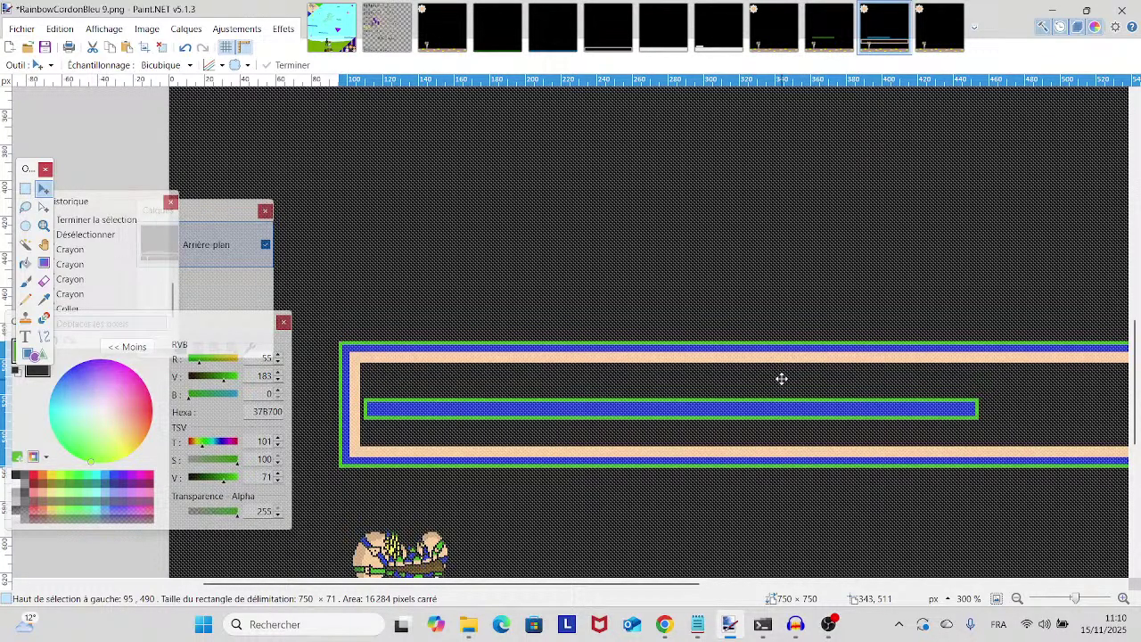
# - Narrow the pasted frame to 369 × 71 pixels by pulling in its right side, so it encloses the blue bar
pyautogui.hscroll(10, 785, 356)
pyautogui.scroll(-1, 790, 328)
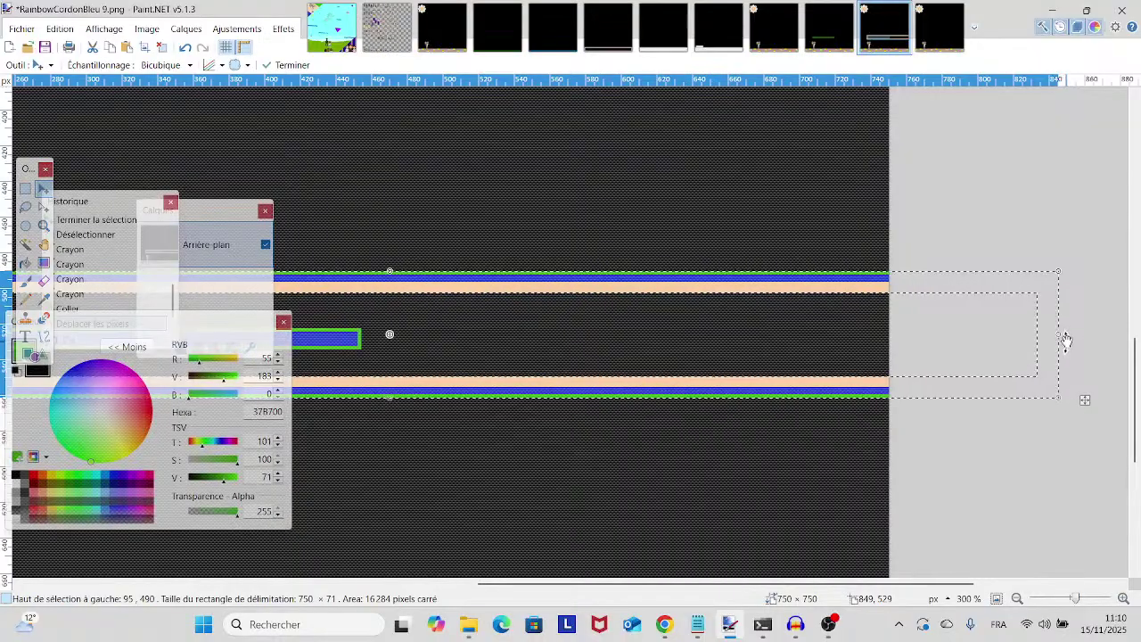
pyautogui.moveTo(1060, 333); pyautogui.dragTo(1080, 288)
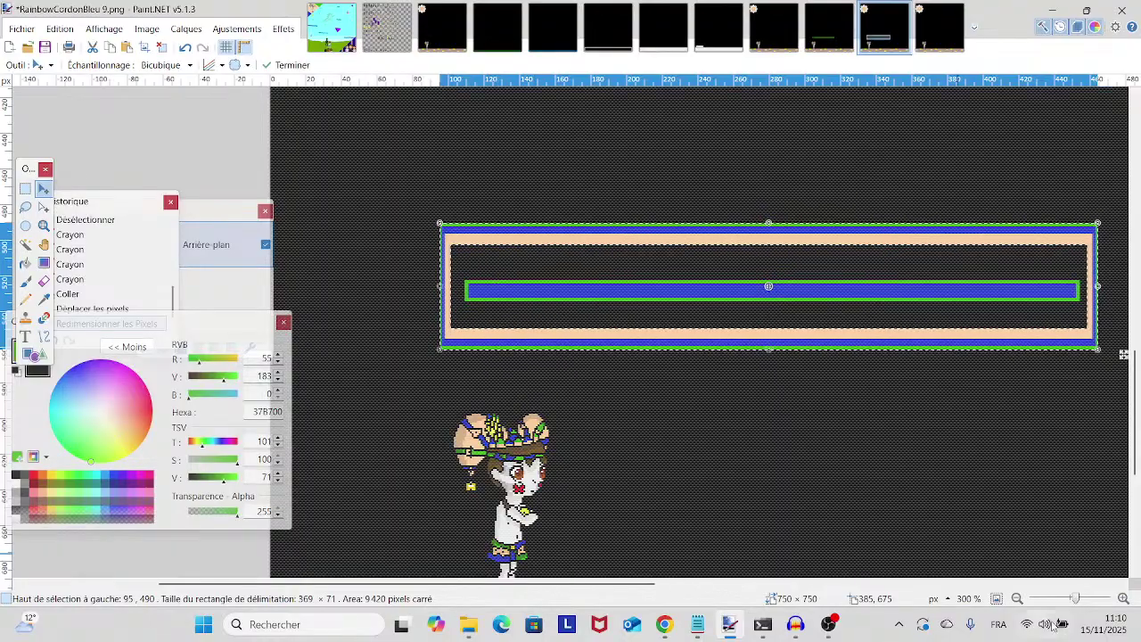
# - Sample the frame's blue and peach bands with the Color Picker, ending on peach FFD2A3, and deselect the frame
pyautogui.moveTo(1074, 598); pyautogui.dragTo(1084, 597)
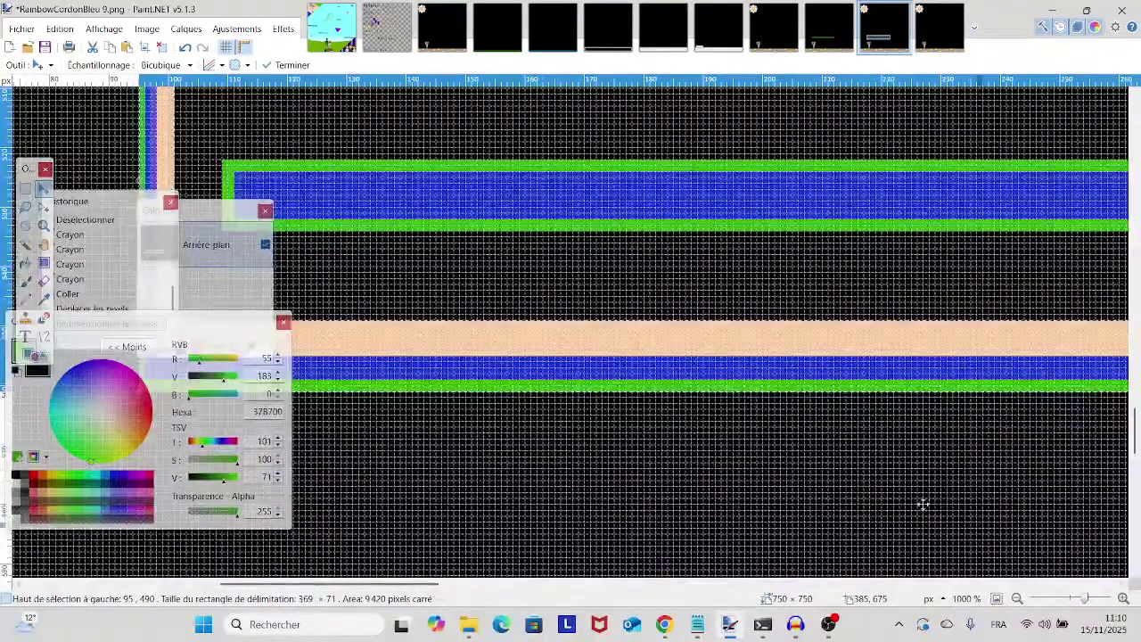
pyautogui.scroll(3, 897, 550)
pyautogui.hscroll(-3, 897, 550)
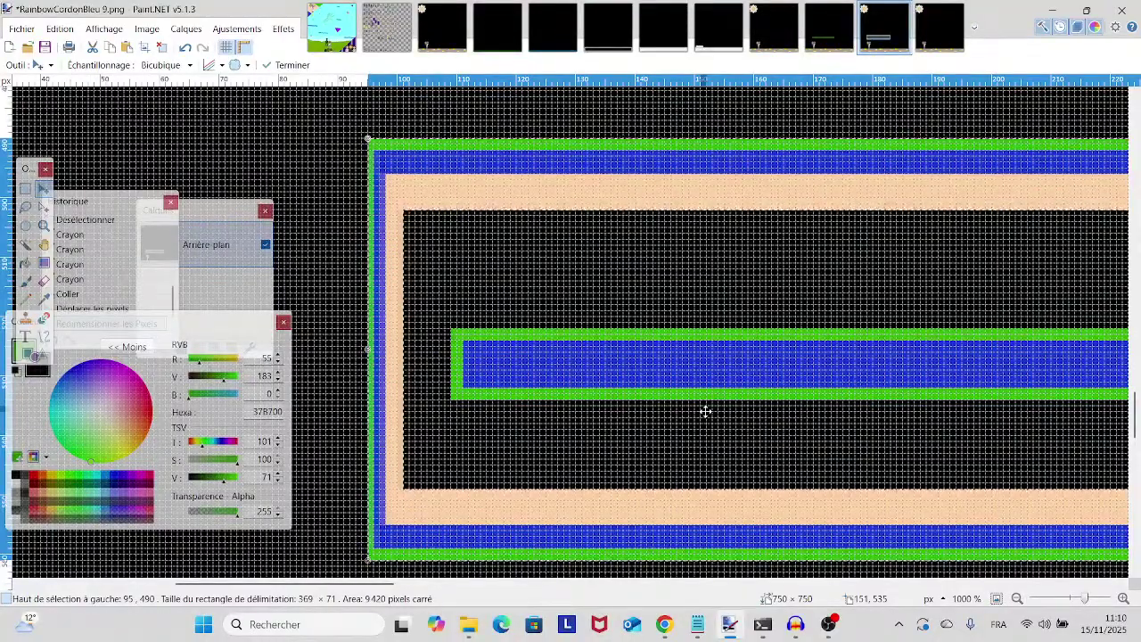
pyautogui.click(42, 297)
pyautogui.click(526, 158)
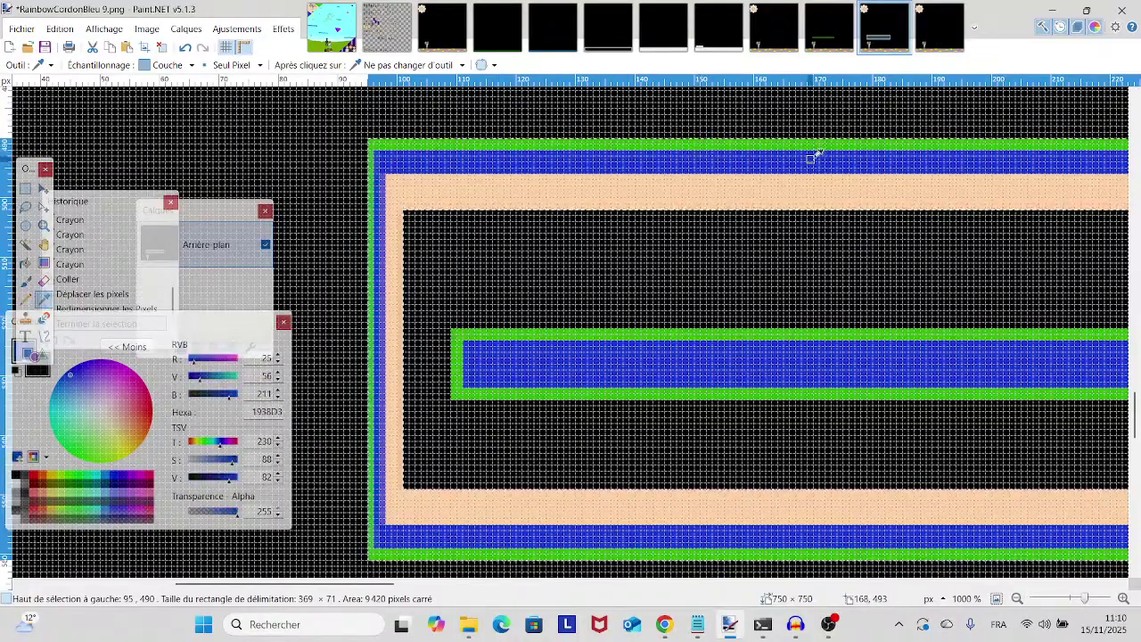
pyautogui.click(383, 158)
pyautogui.click(383, 158)
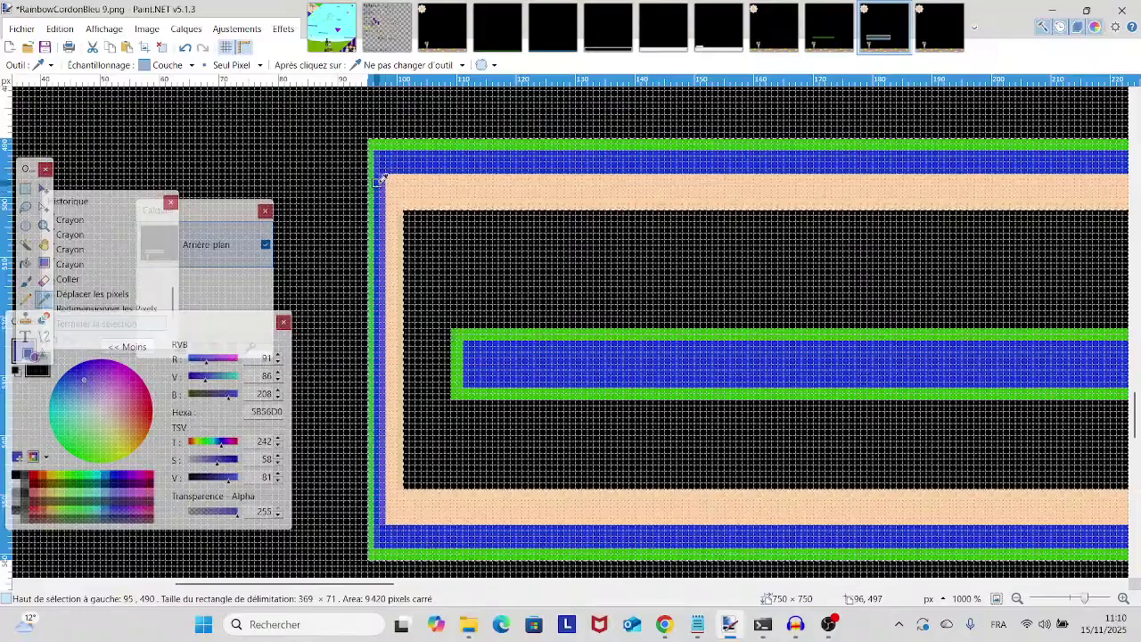
pyautogui.click(552, 499)
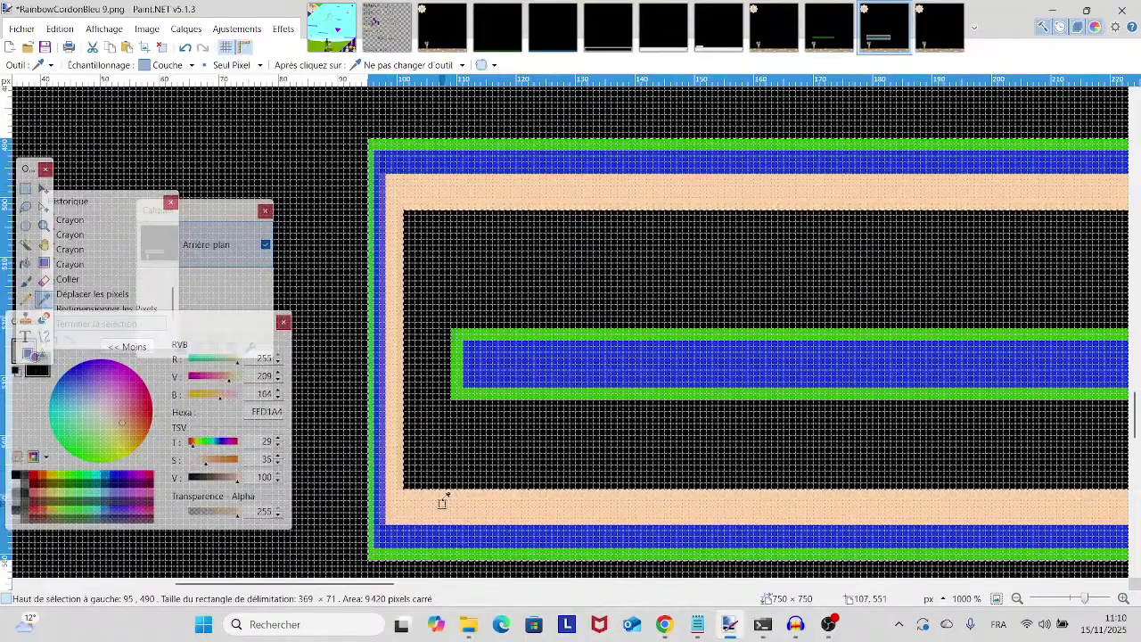
pyautogui.click(397, 501)
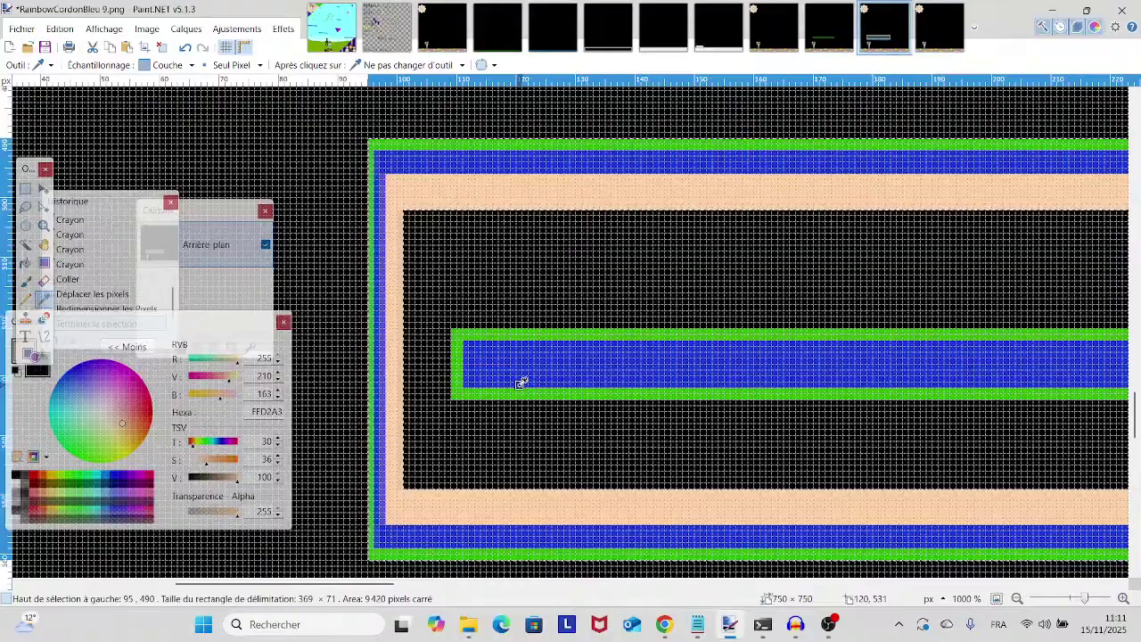
pyautogui.hotkey('ctrl', 'd')
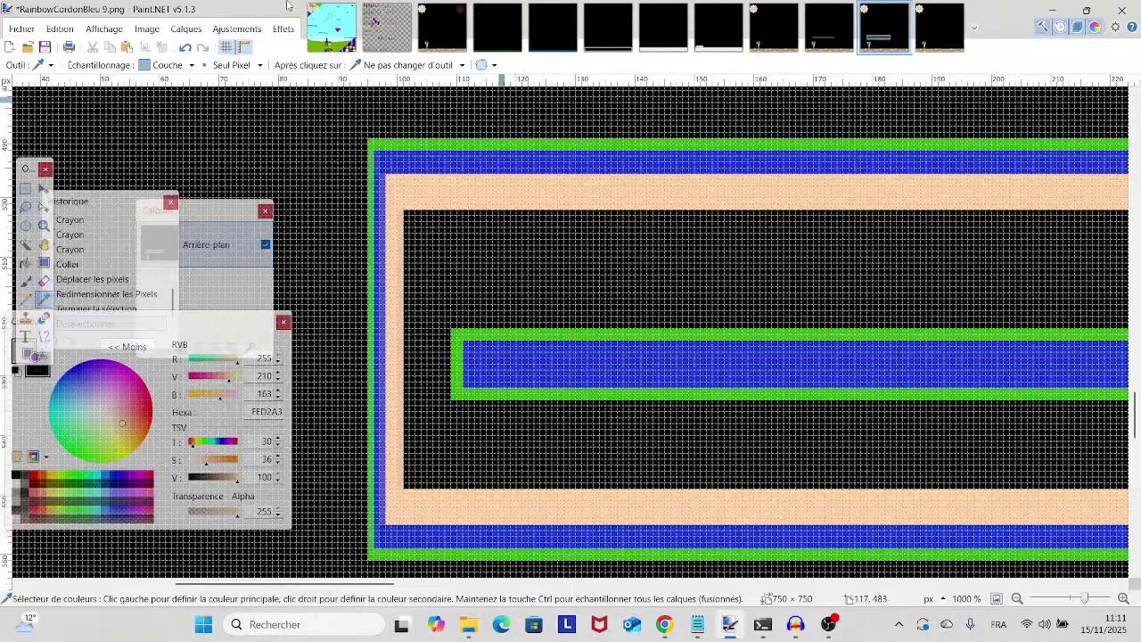
# - Undo the nested frame's deselection, resizing, move and paste in RainbowCordonBleu 9.png
pyautogui.click(187, 47)
pyautogui.click(187, 47)
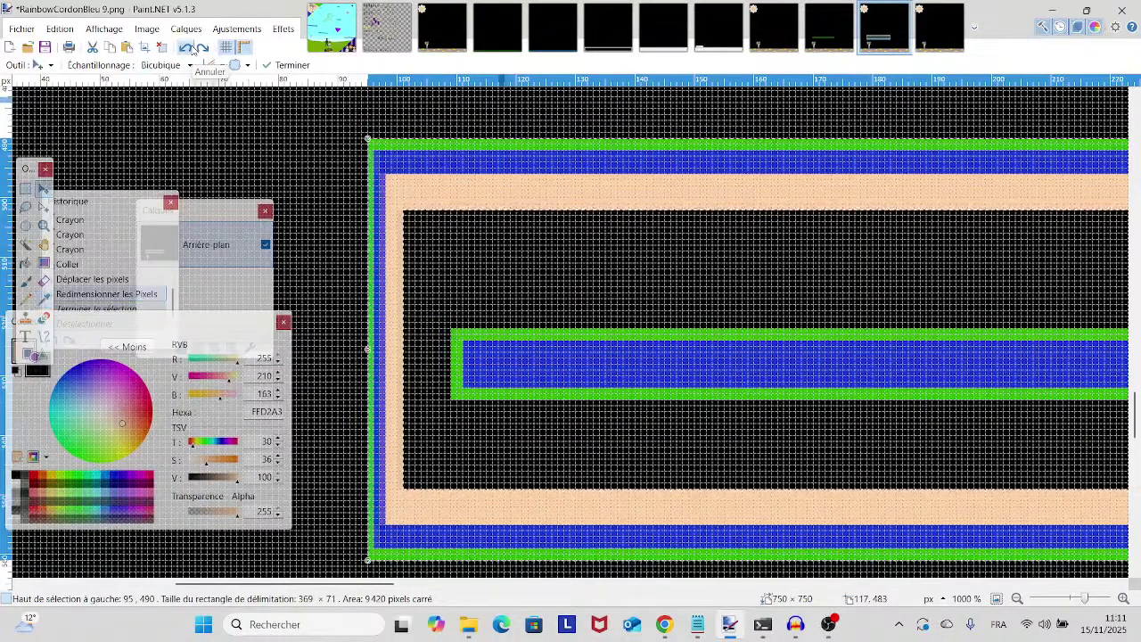
pyautogui.click(187, 47)
pyautogui.click(187, 47)
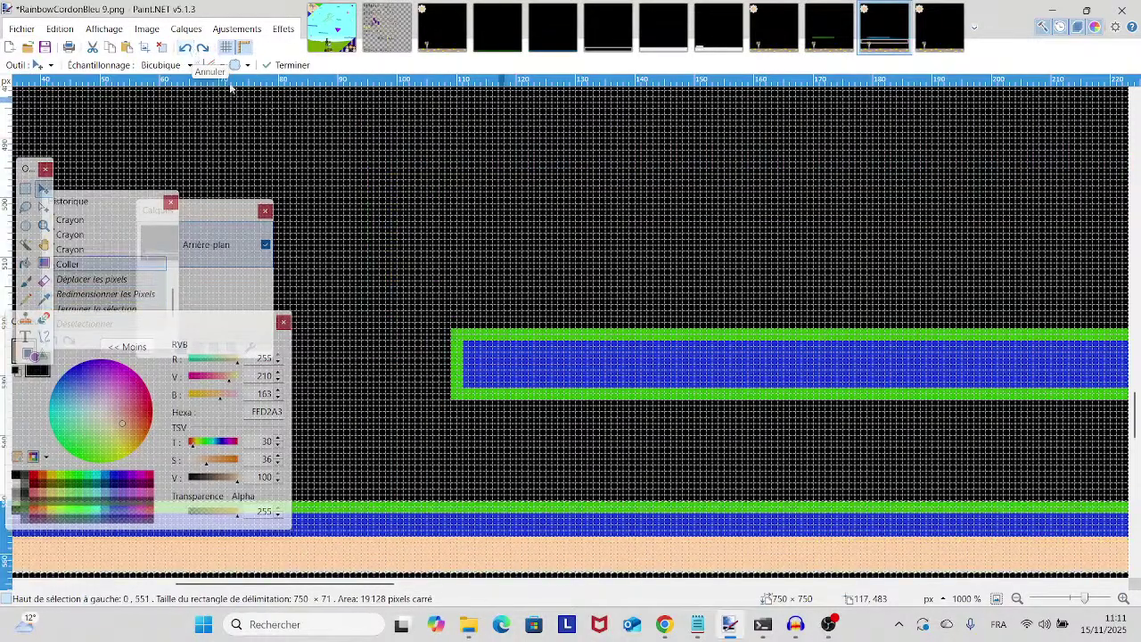
pyautogui.click(187, 47)
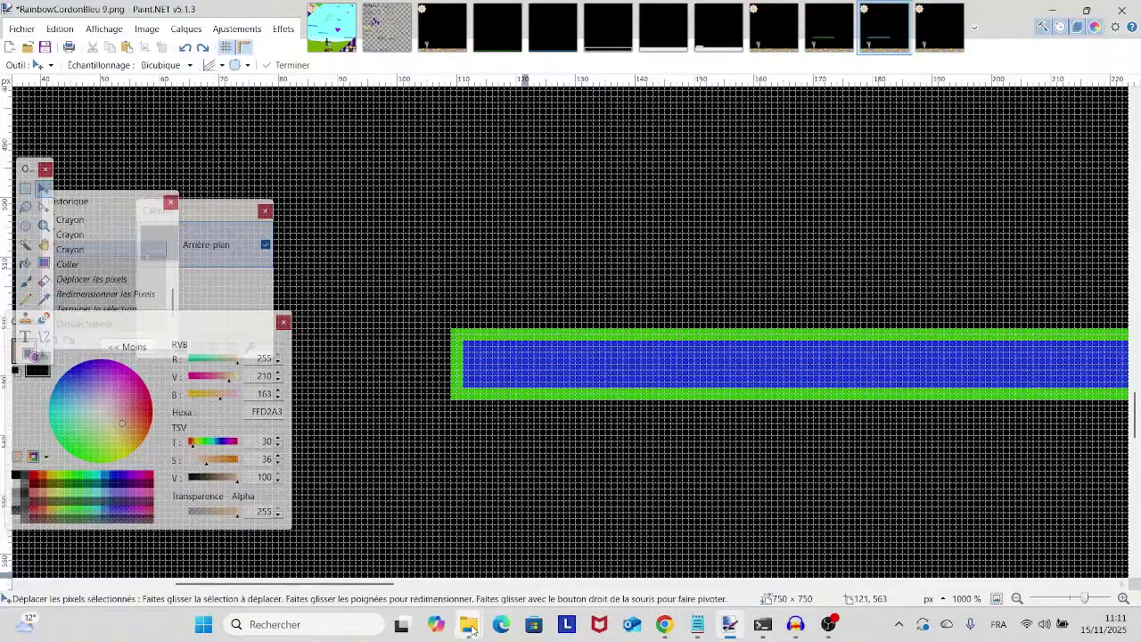
# - Open RainbowCordonBleu 11.png from the RainbowCordonBleu folder as a separate image
pyautogui.moveTo(468, 624)
pyautogui.moveTo(508, 567)
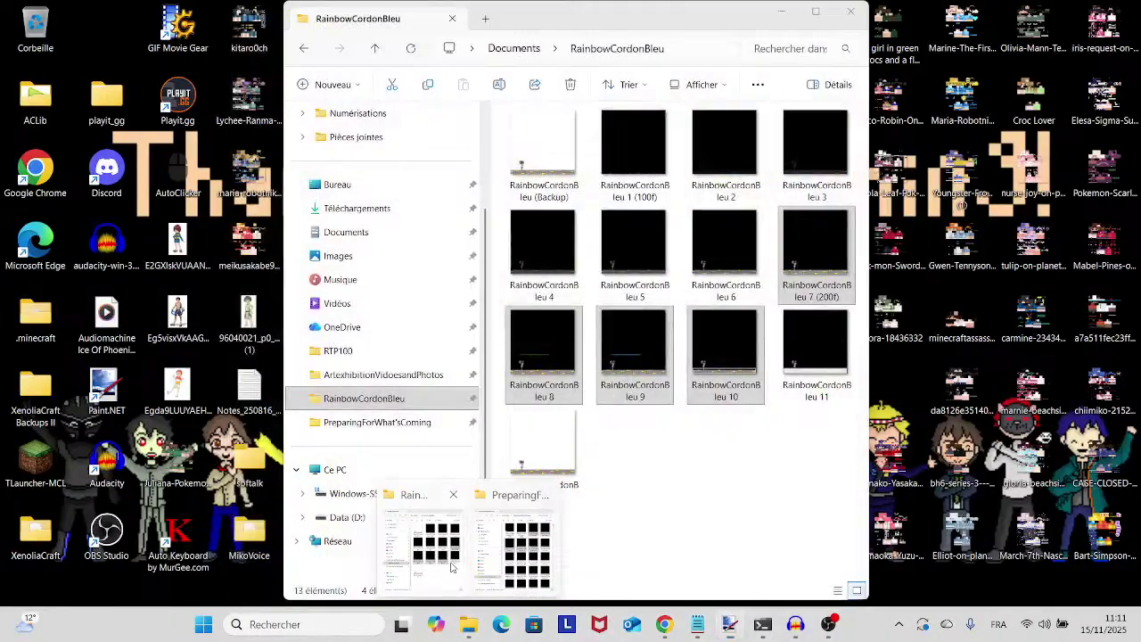
pyautogui.click(427, 539)
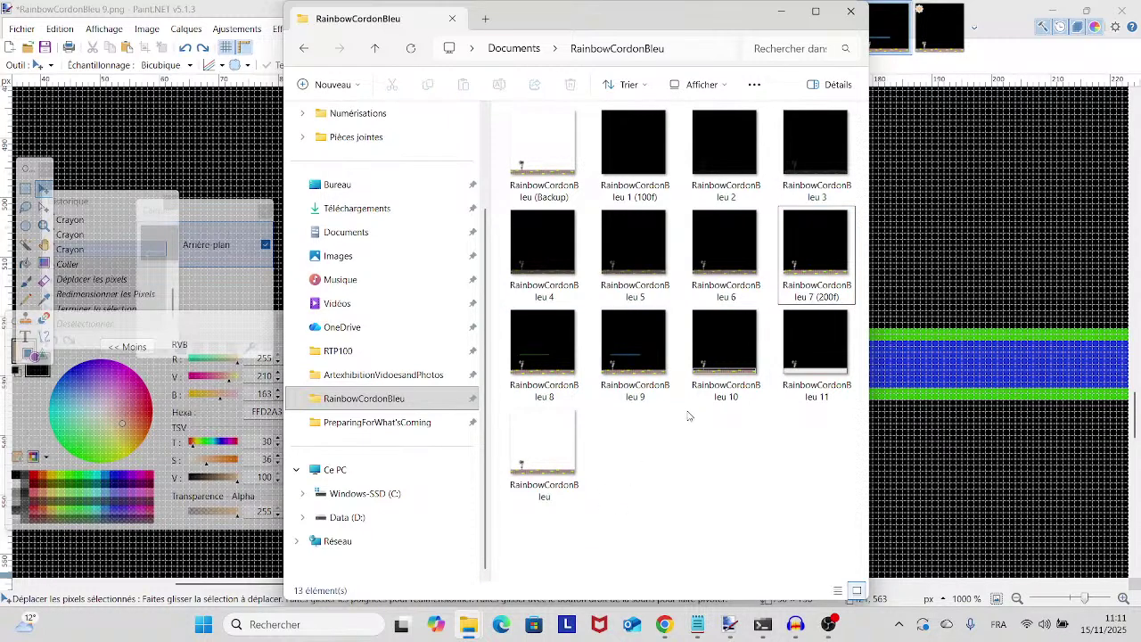
pyautogui.click(793, 356)
pyautogui.moveTo(897, 318); pyautogui.dragTo(899, 321)
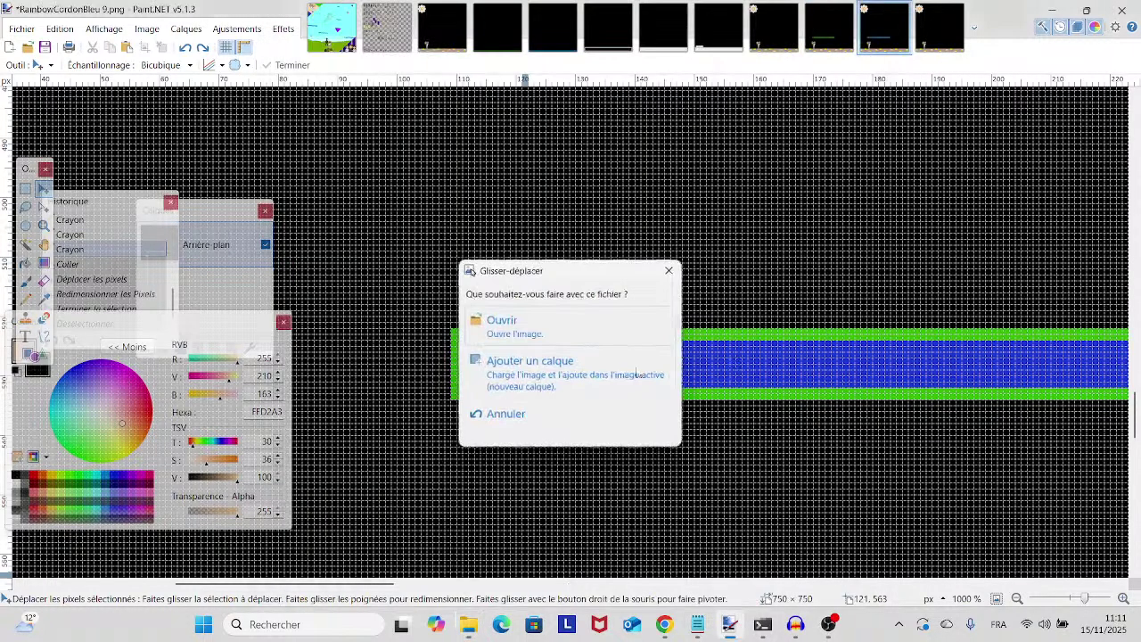
pyautogui.click(541, 328)
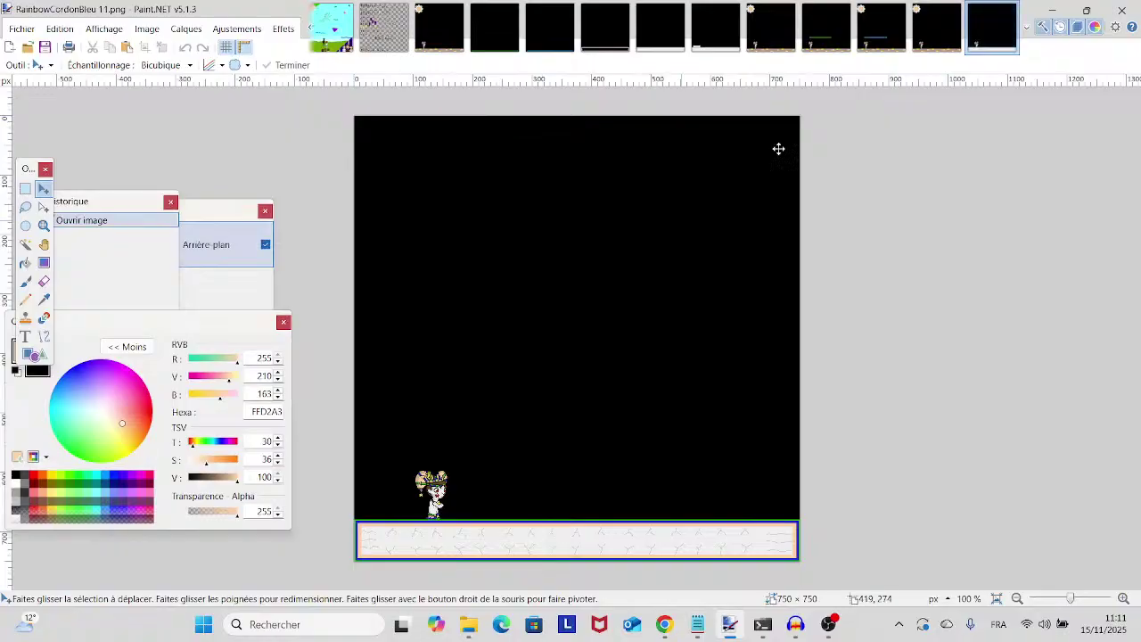
# - Return to RainbowCordonBleu 9.png and redo the nested frame's paste, move, resizing and deselection
pyautogui.click(924, 50)
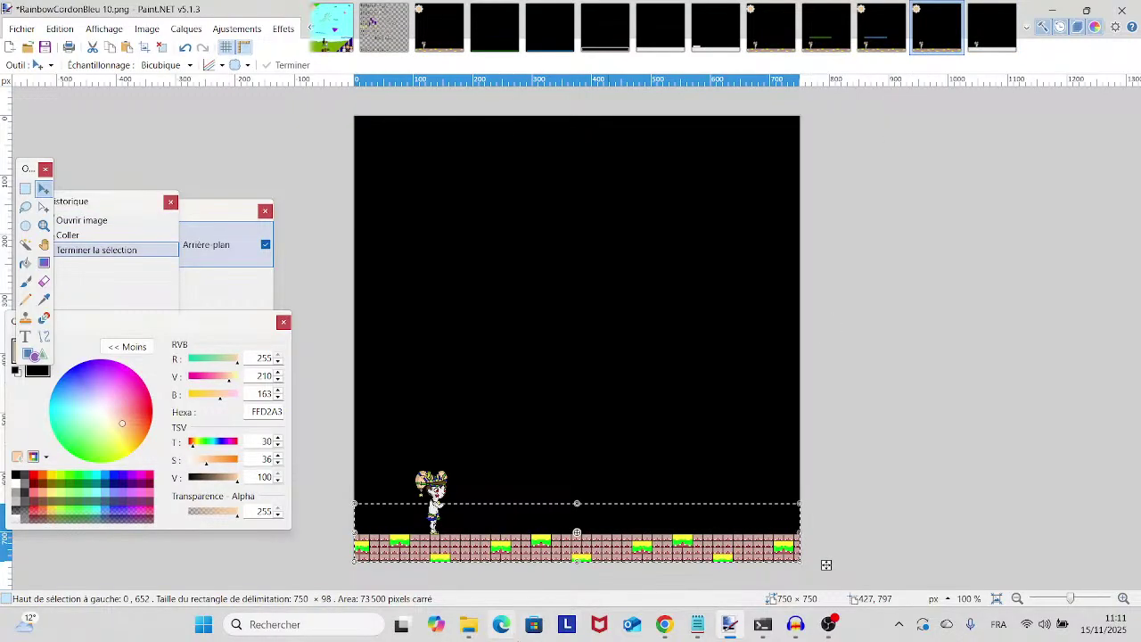
pyautogui.click(881, 26)
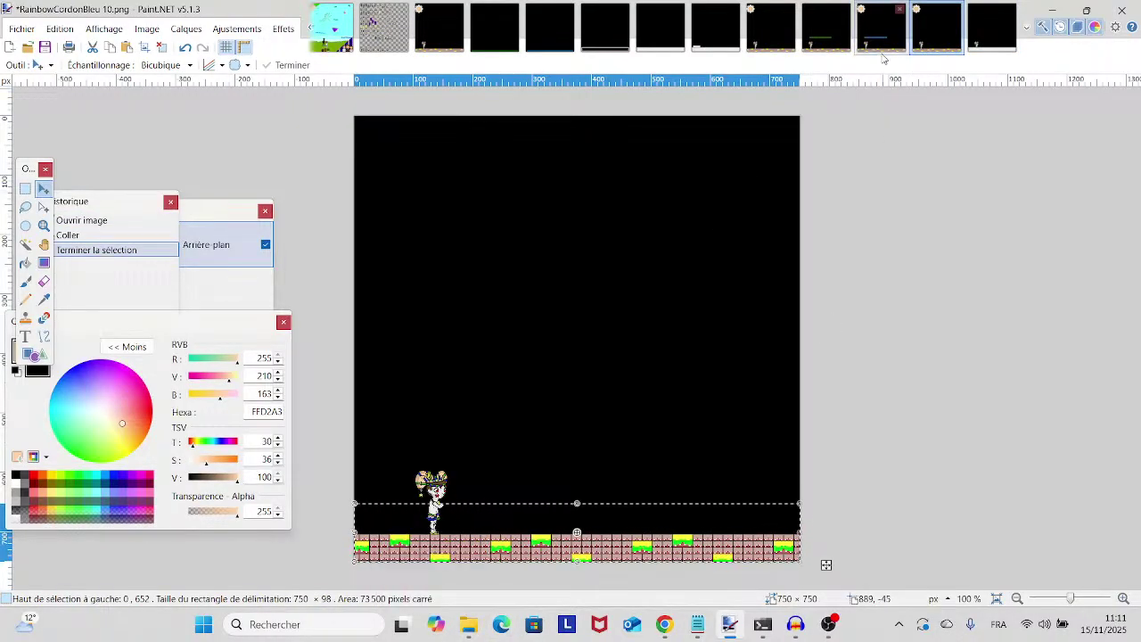
pyautogui.click(202, 47)
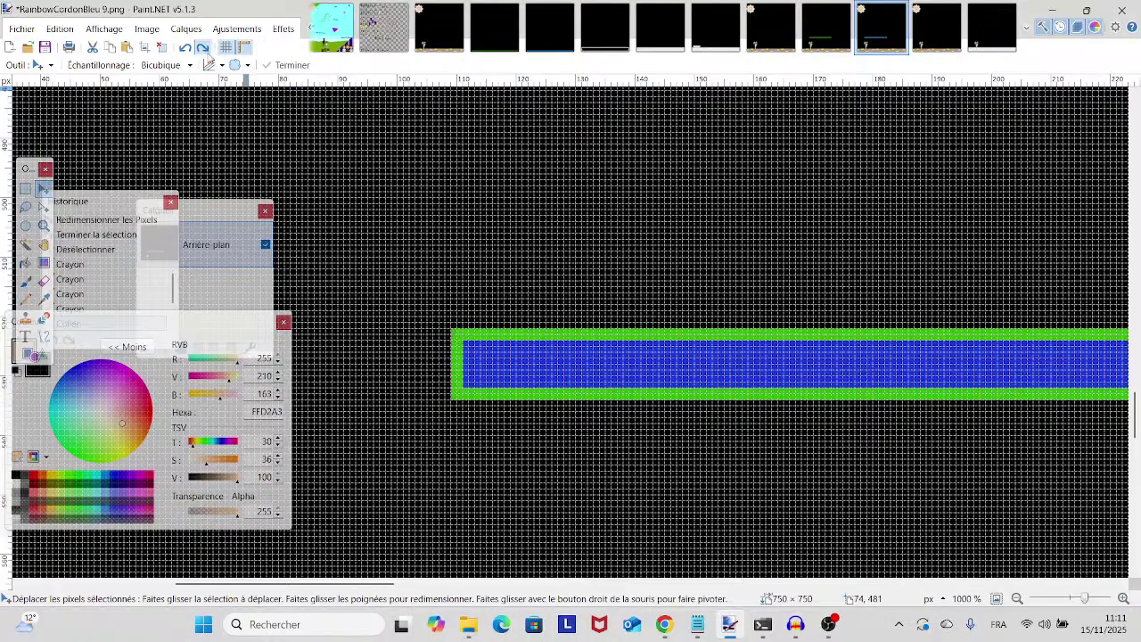
pyautogui.click(203, 48)
pyautogui.click(202, 48)
pyautogui.click(202, 48)
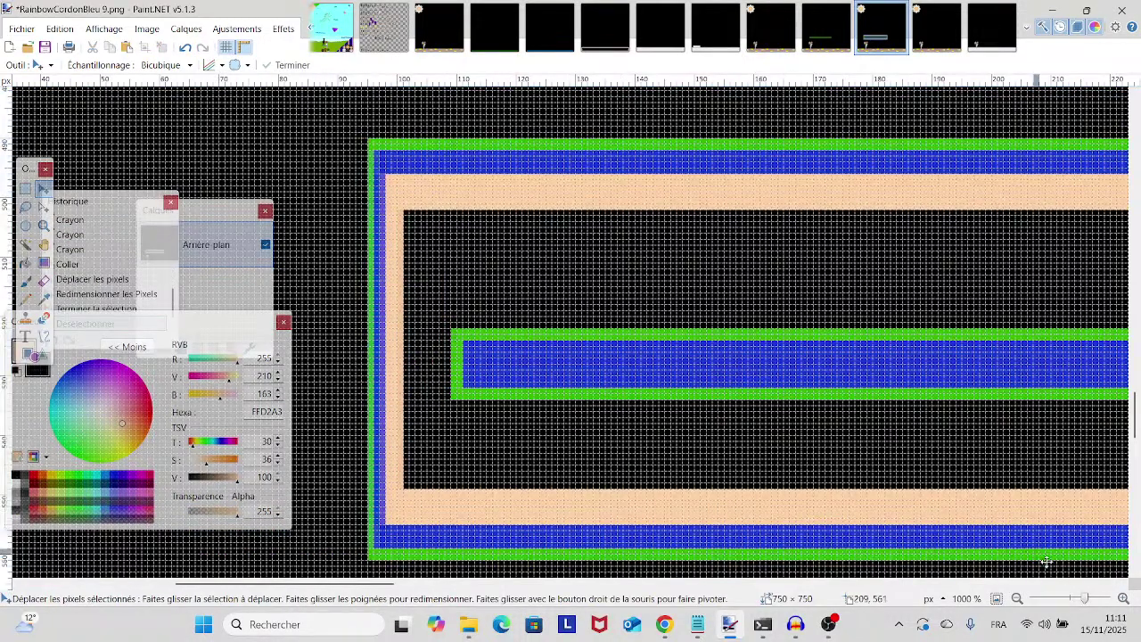
# - Paste the framed blue bar from RainbowCordonBleu 9.png above the character in RainbowCordonBleu 10.png and deselect it
pyautogui.moveTo(1084, 598); pyautogui.dragTo(1072, 598)
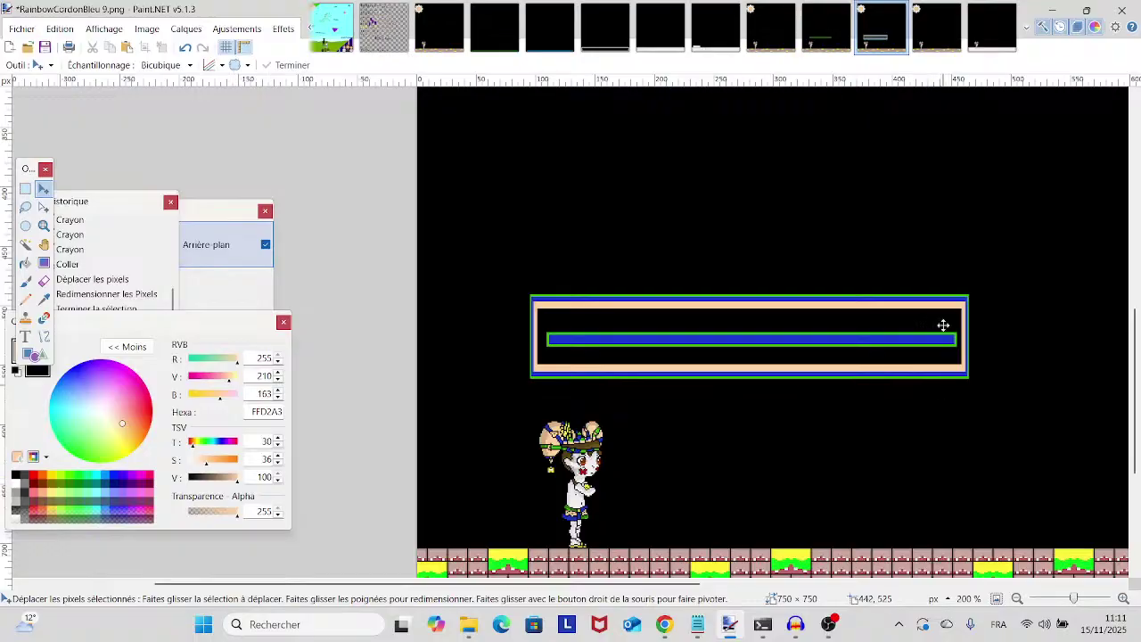
pyautogui.click(923, 51)
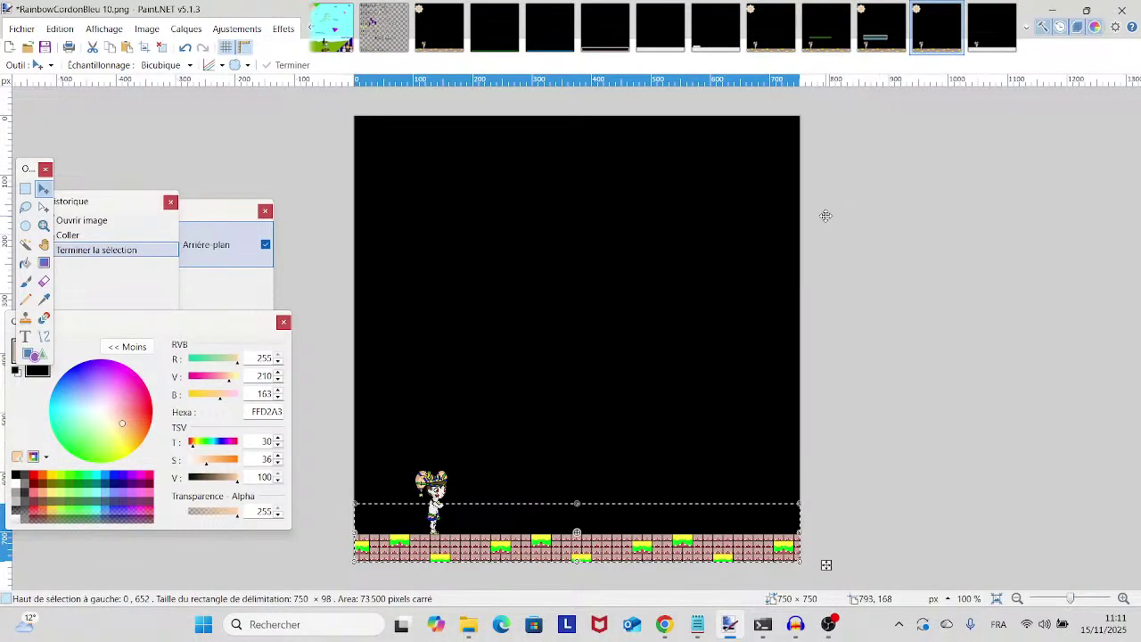
pyautogui.hotkey('ctrl', 'v')
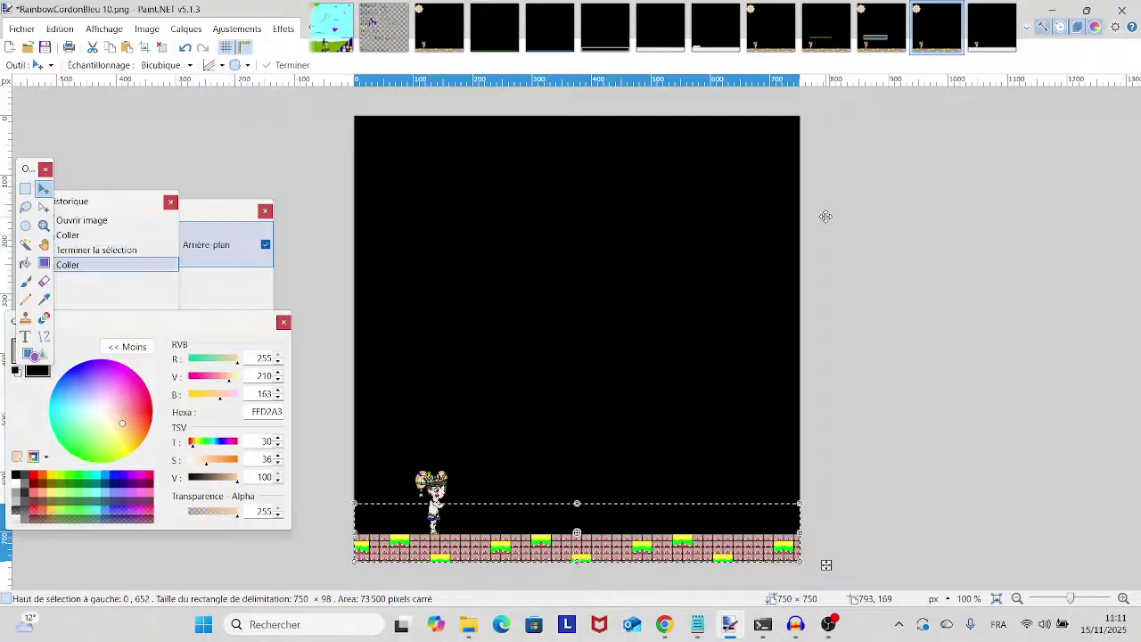
pyautogui.hotkey('ctrl', 'd')
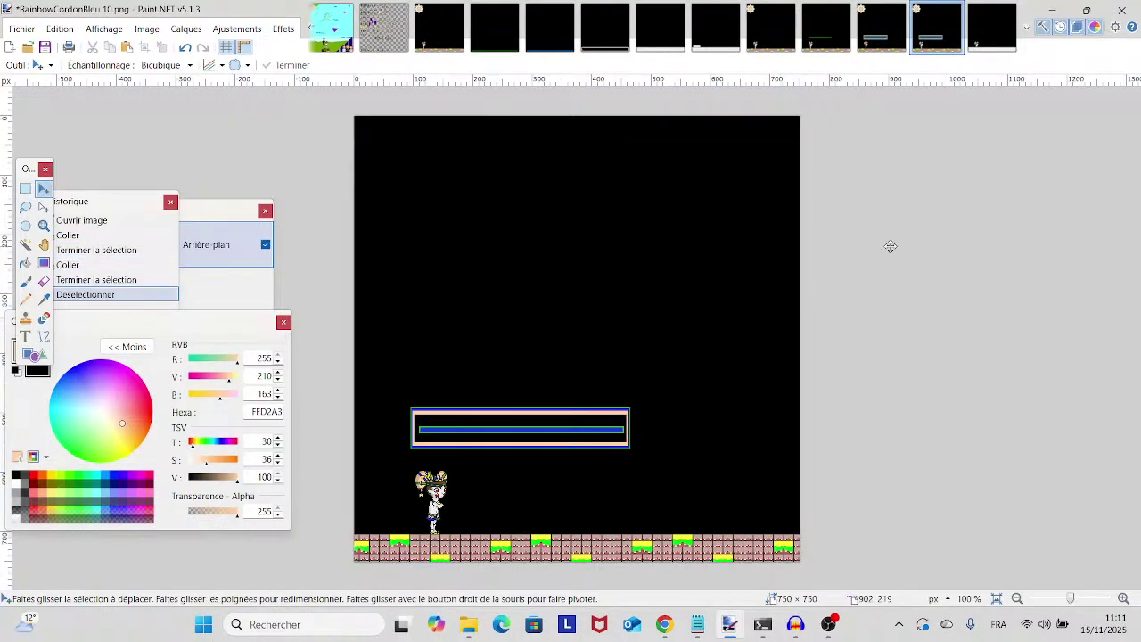
# - Compare the frame's lower-right corner in RainbowCordonBleu 10.png with the same corner of the white panel in PreparingForWhat'sComing 5.png
pyautogui.moveTo(1070, 603); pyautogui.dragTo(1086, 599)
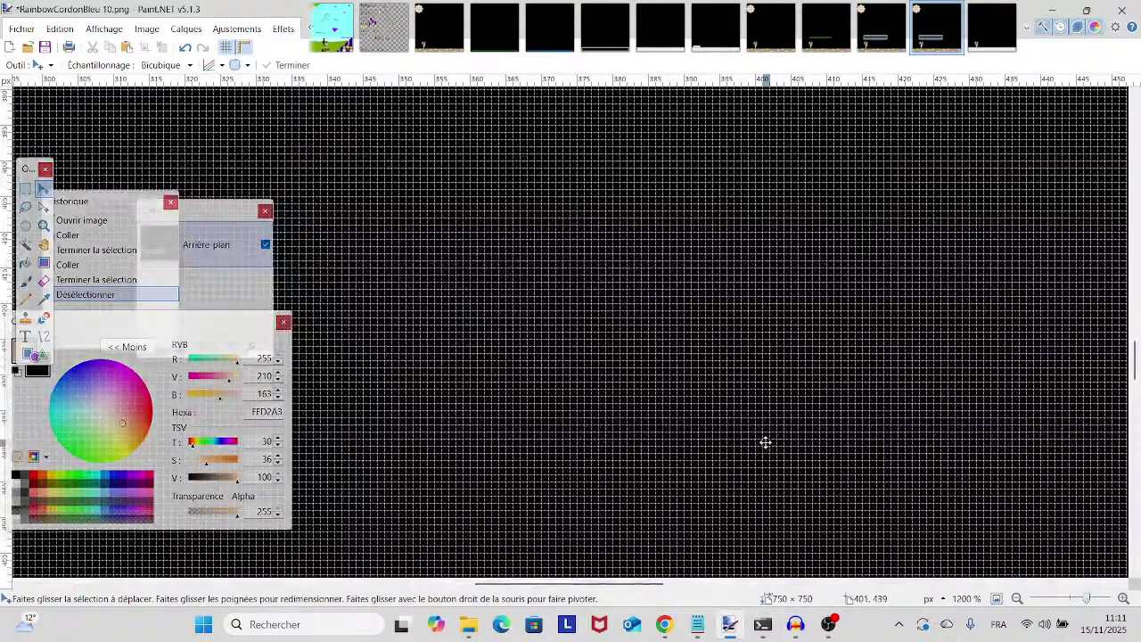
pyautogui.hscroll(5, 753, 423)
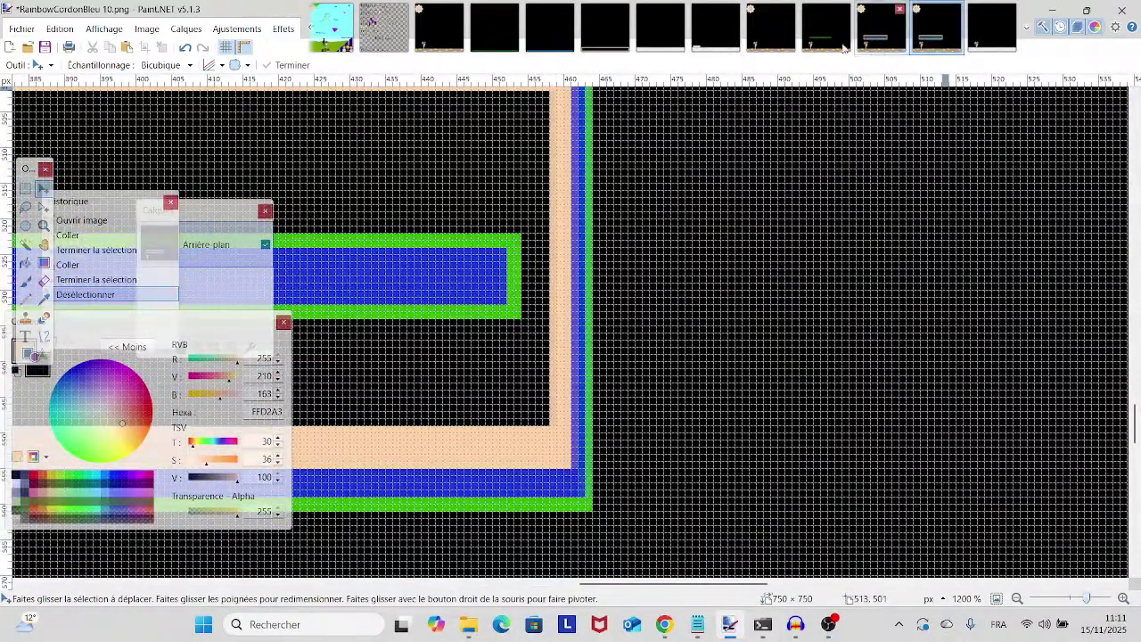
pyautogui.click(678, 40)
pyautogui.moveTo(902, 464); pyautogui.dragTo(704, 328)
pyautogui.hotkey('ctrl', 'd')
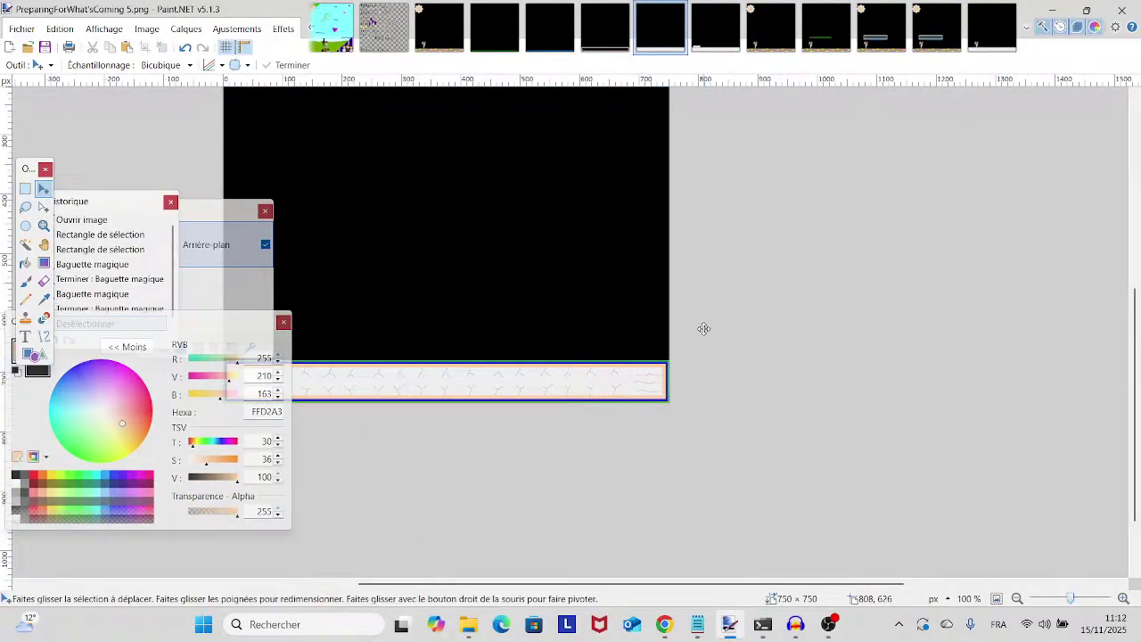
pyautogui.click(1078, 601)
pyautogui.scroll(-5, 428, 231)
pyautogui.hscroll(3, 820, 359)
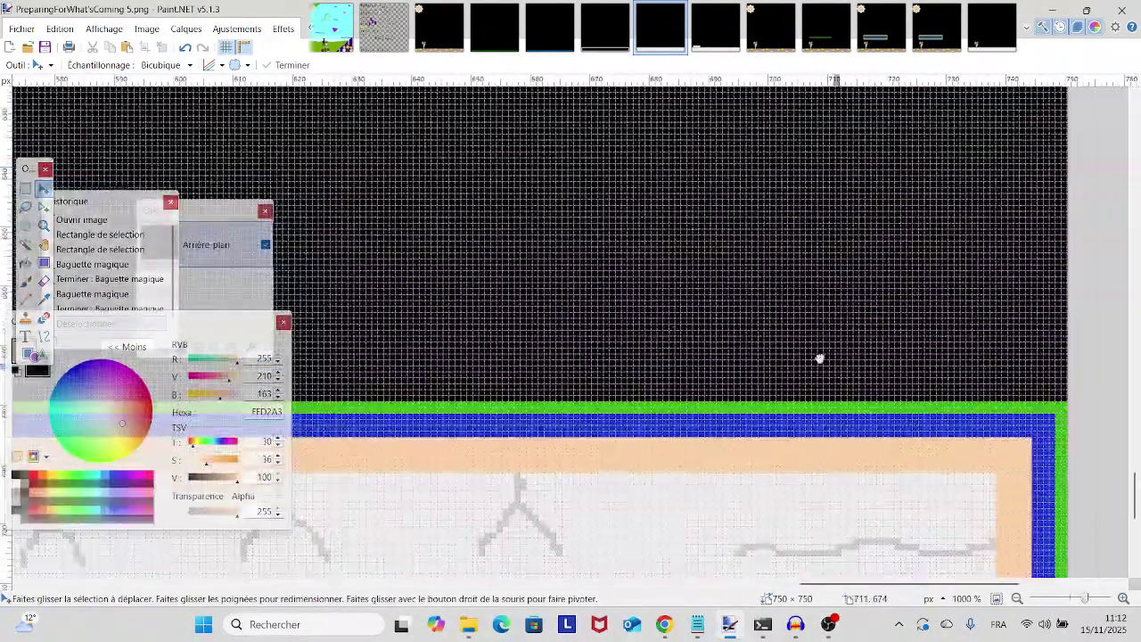
pyautogui.scroll(1, 712, 294)
pyautogui.hscroll(2, 749, 347)
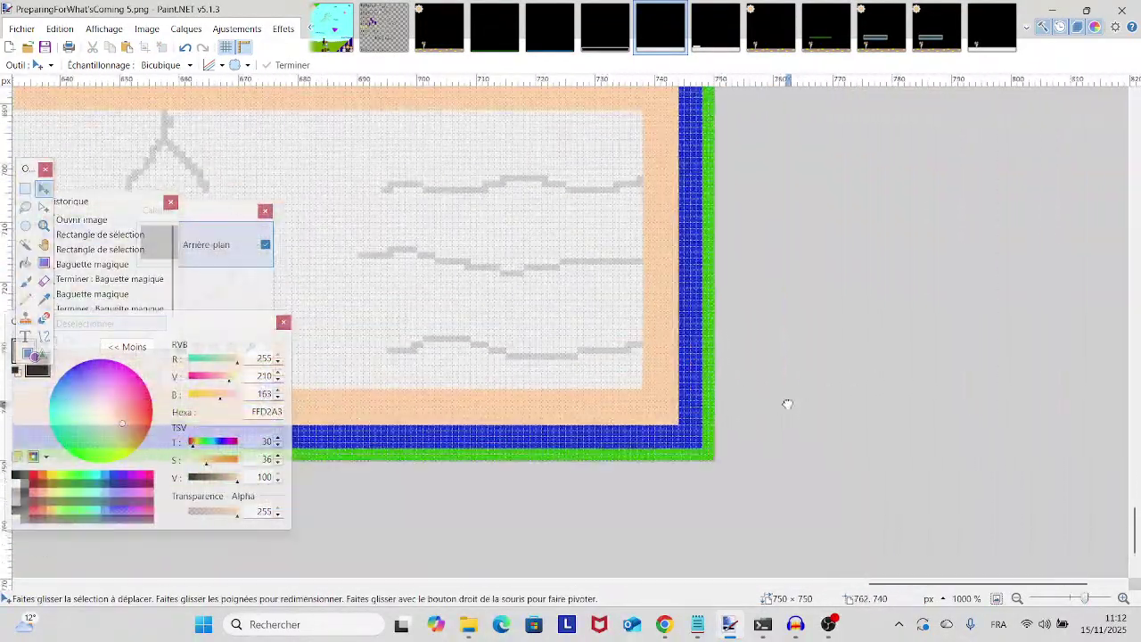
pyautogui.click(1096, 599)
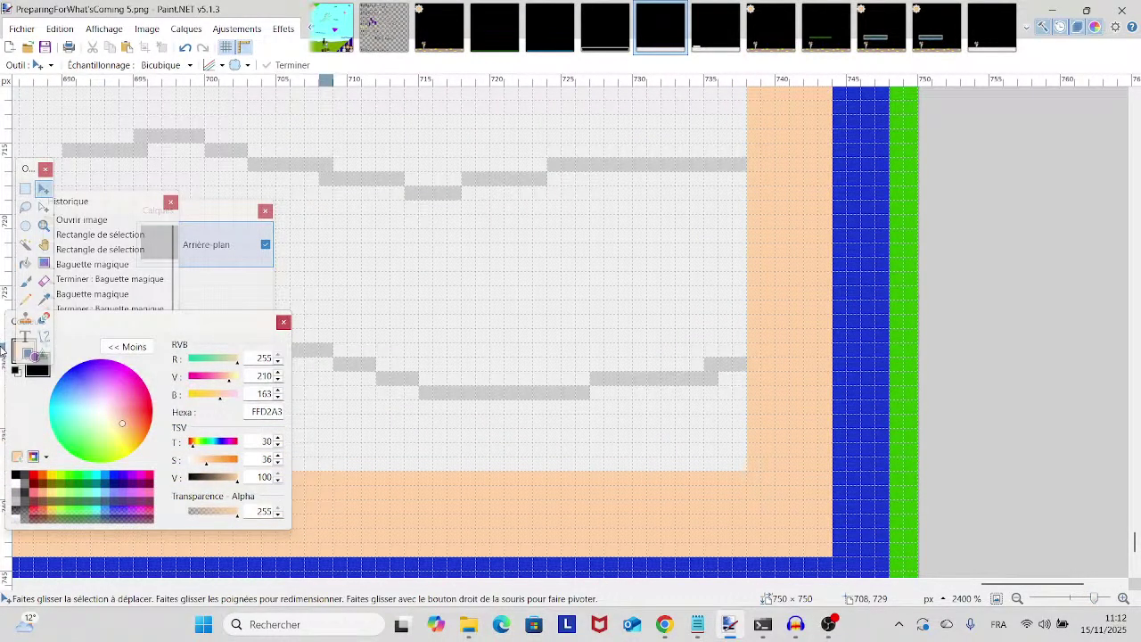
# - Sample the peach border colour FFD1A4 from PreparingForWhat'sComing 5.png and return to RainbowCordonBleu 10.png with the Pencil
pyautogui.click(43, 298)
pyautogui.click(713, 490)
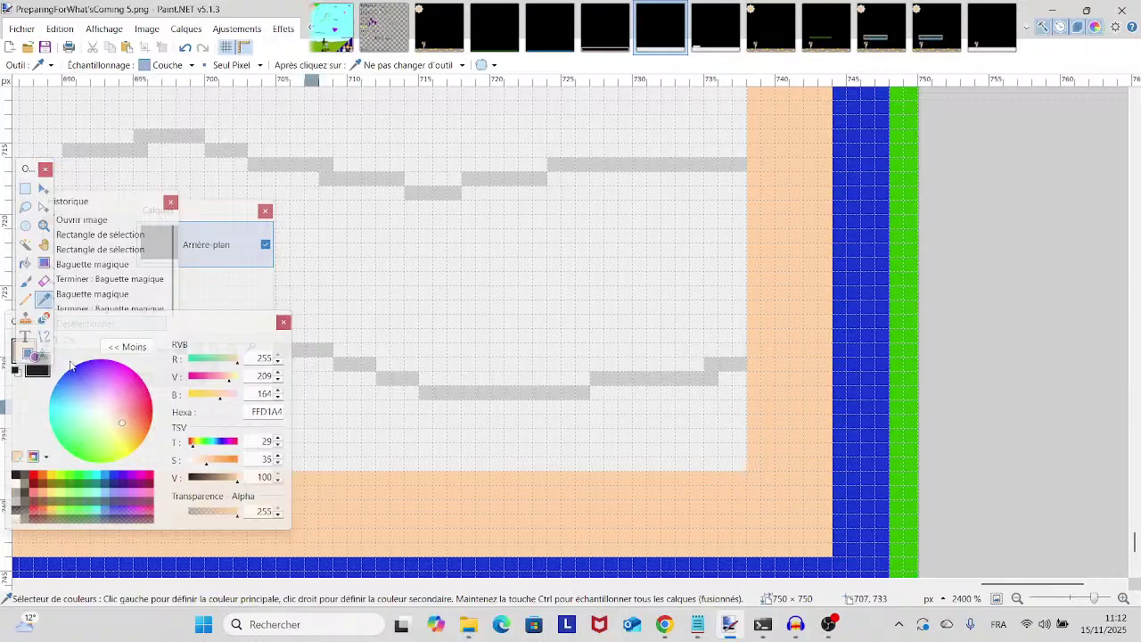
pyautogui.click(25, 300)
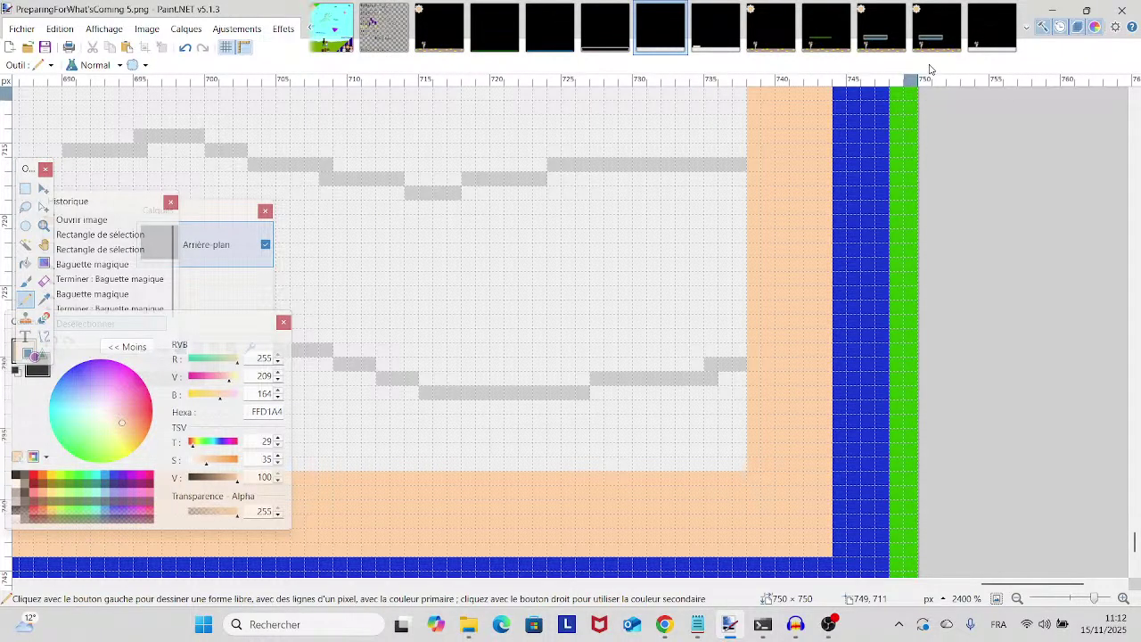
pyautogui.click(941, 36)
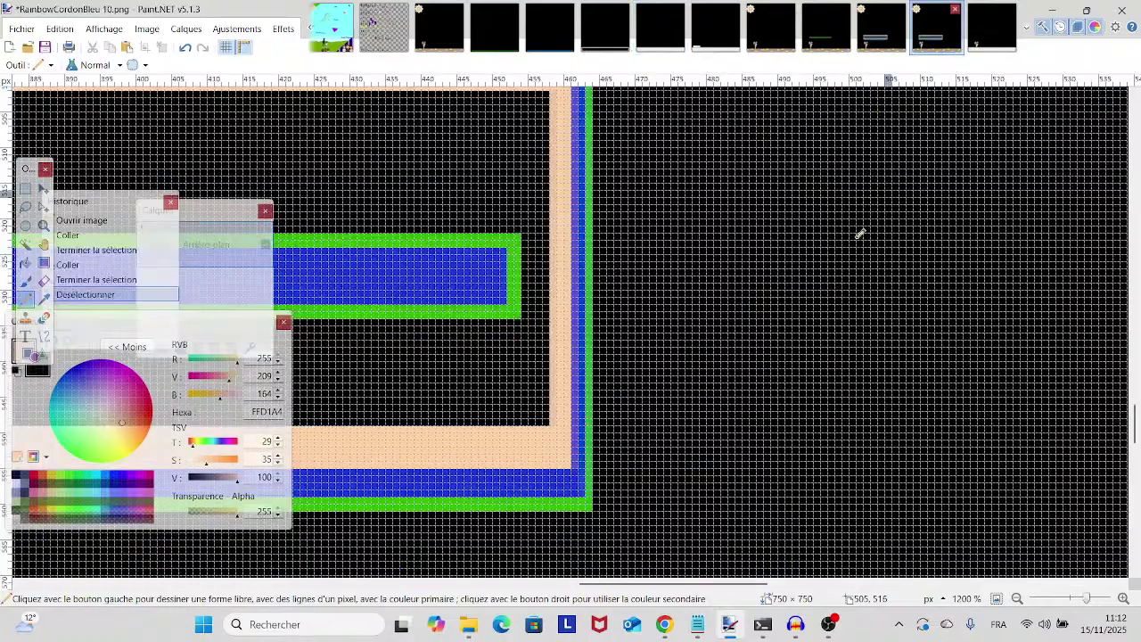
# - Pencil peach across the lower end of the frame's right side, up its outer green column and across its upper end
pyautogui.scroll(4, 817, 464)
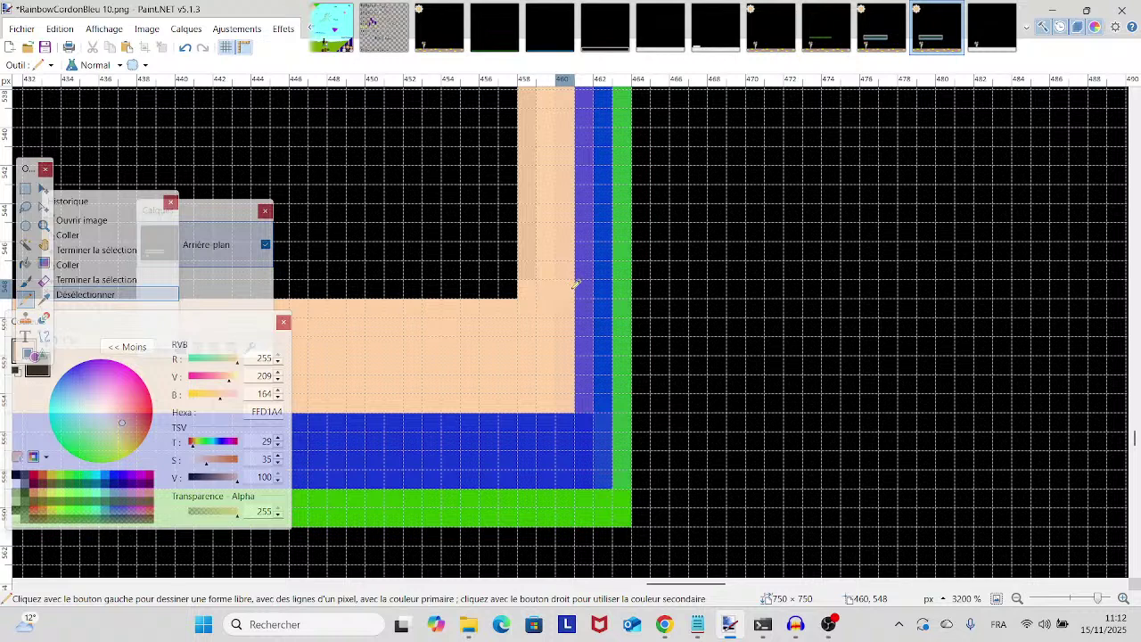
pyautogui.moveTo(576, 283)
pyautogui.mouseDown()
pyautogui.moveTo(623, 291)
pyautogui.moveTo(625, 394)
pyautogui.moveTo(589, 400)
pyautogui.moveTo(593, 305)
pyautogui.moveTo(605, 347)
pyautogui.moveTo(597, 389)
pyautogui.moveTo(534, 395)
pyautogui.moveTo(614, 336)
pyautogui.mouseUp()
pyautogui.scroll(1, 614, 336)
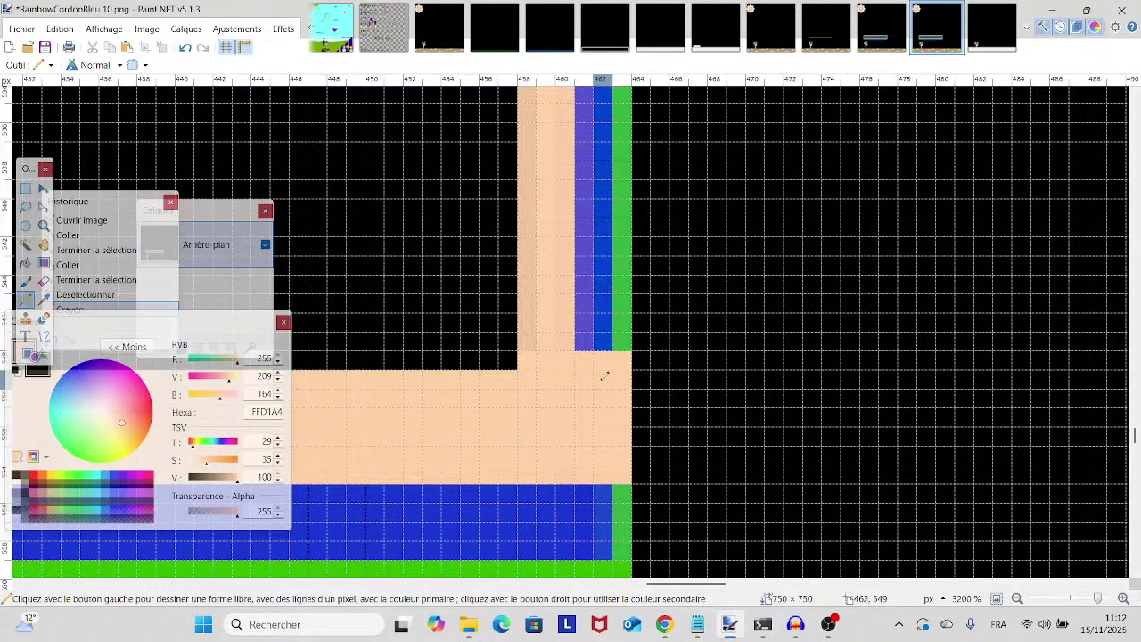
pyautogui.scroll(7, 626, 356)
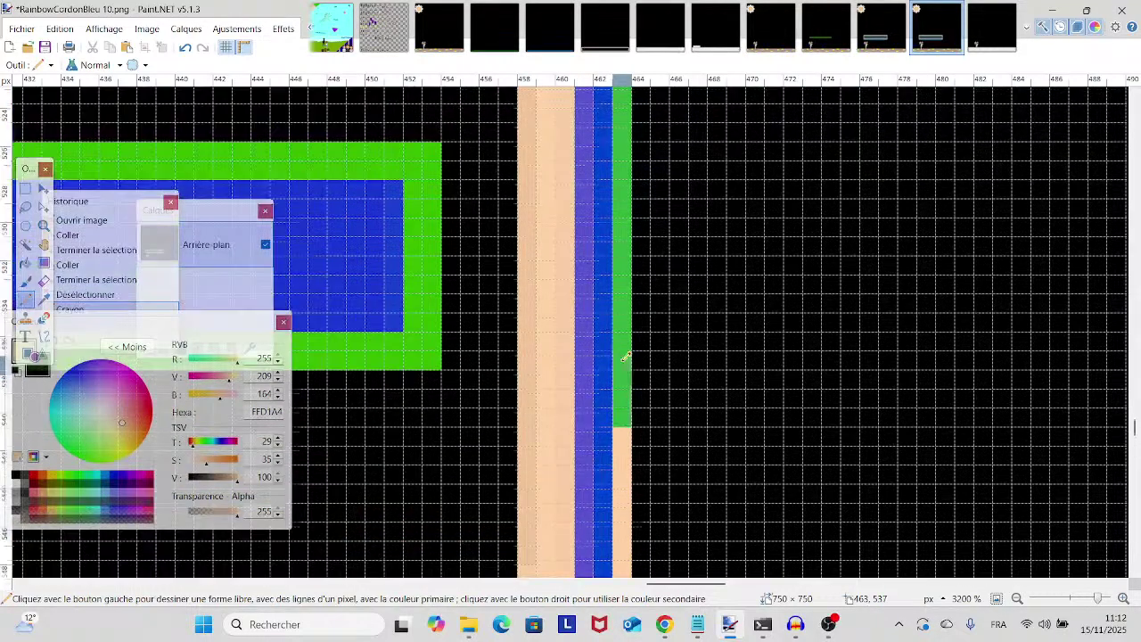
pyautogui.scroll(6, 625, 356)
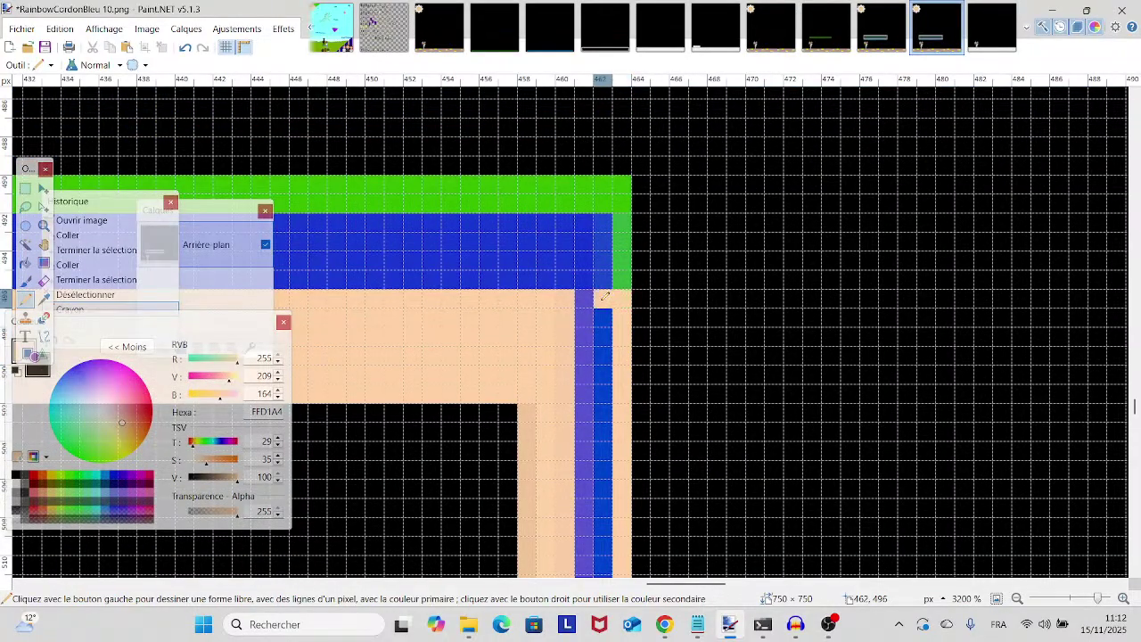
# - Recolour the right side's shaded inner column peach and fill its enclosed purple and blue strips with the same peach
pyautogui.scroll(-14, 568, 306)
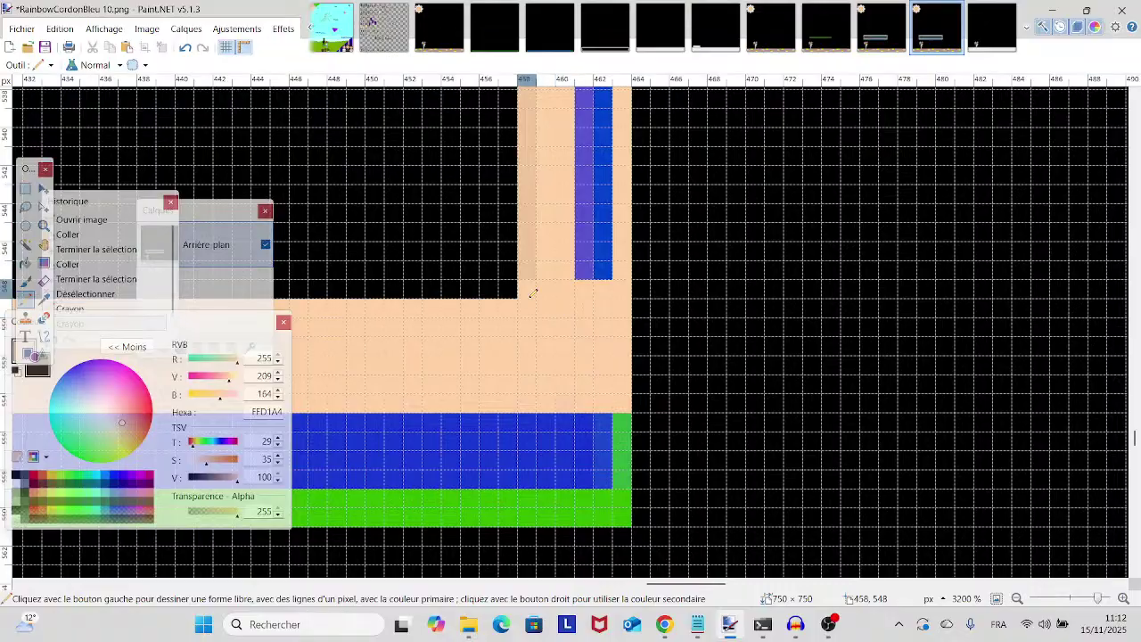
pyautogui.scroll(12, 535, 294)
pyautogui.scroll(2, 534, 295)
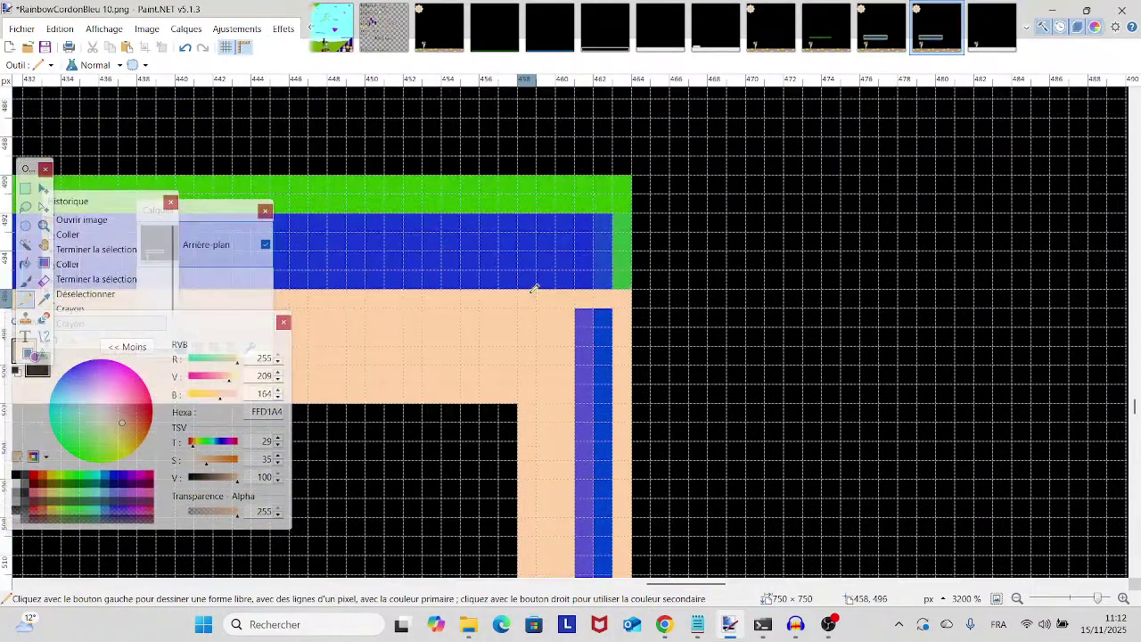
pyautogui.scroll(-5, 522, 294)
pyautogui.scroll(-1, 515, 292)
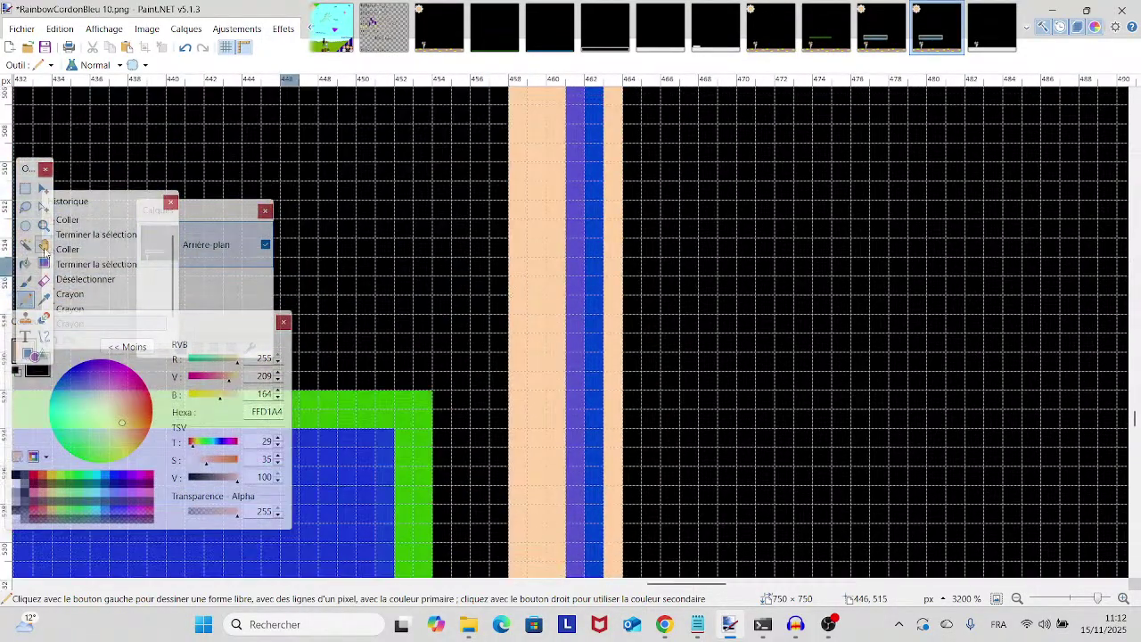
pyautogui.press('f')
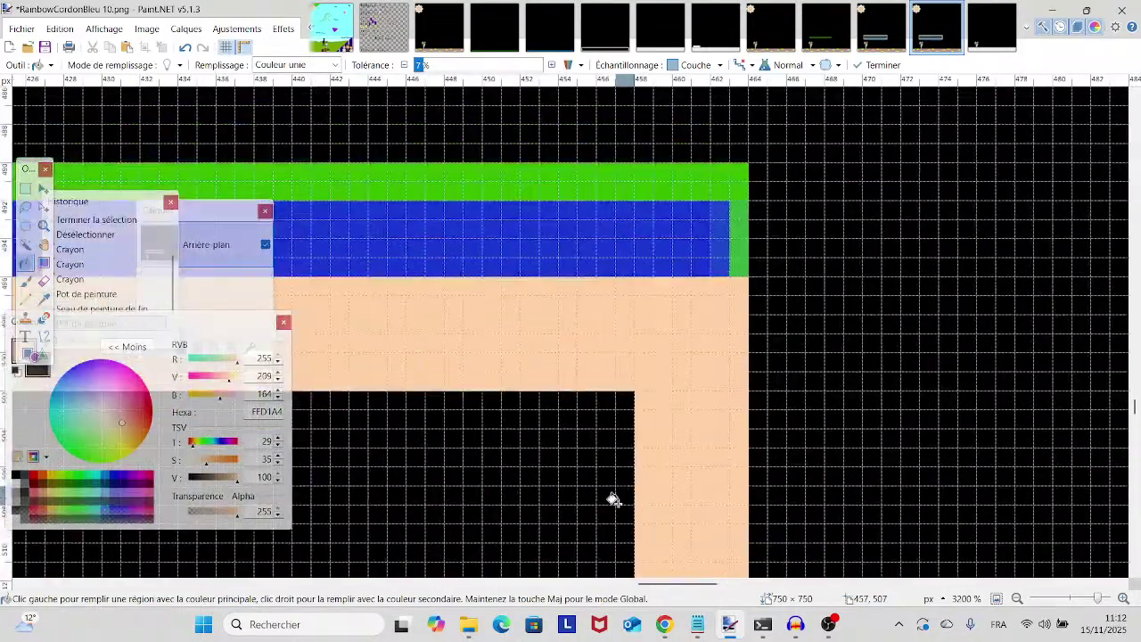
# - Pencil the shaded inner column of the frame's left side in peach between its upper and lower inner corners
pyautogui.scroll(2, 886, 495)
pyautogui.hscroll(-20, 803, 446)
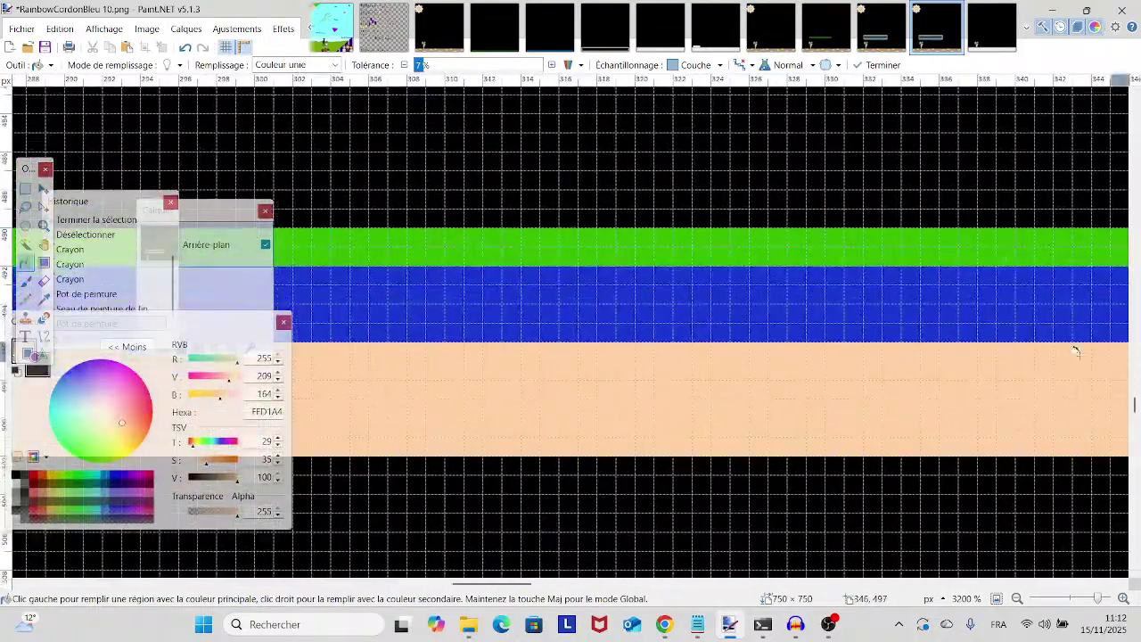
pyautogui.scroll(-3, 938, 375)
pyautogui.hscroll(-20, 843, 354)
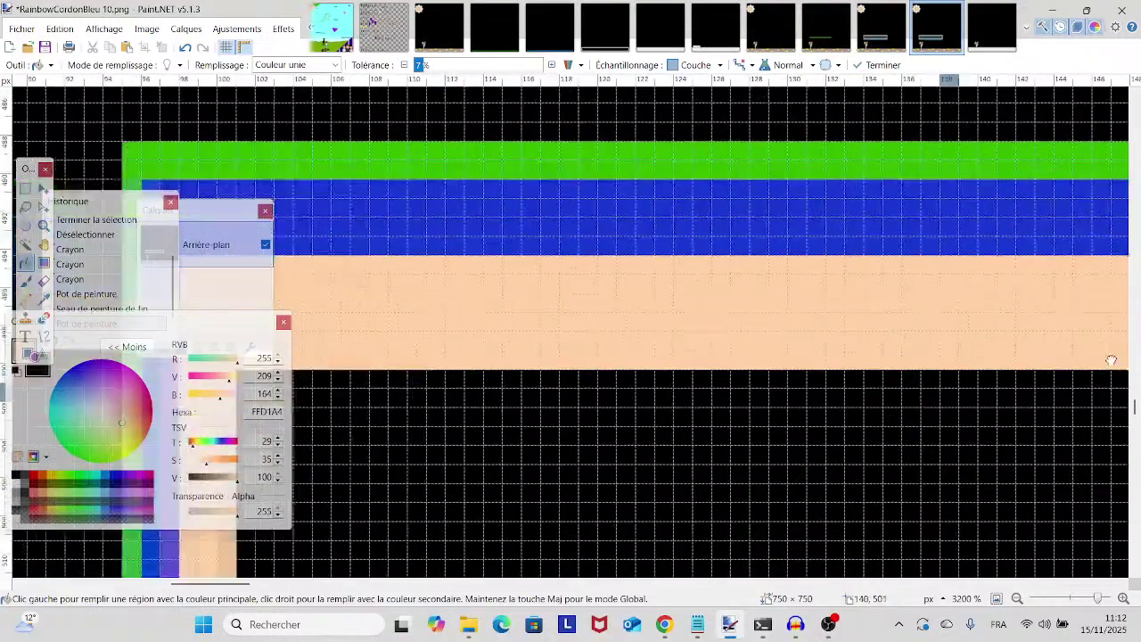
pyautogui.scroll(-1, 903, 399)
pyautogui.hscroll(1, 903, 398)
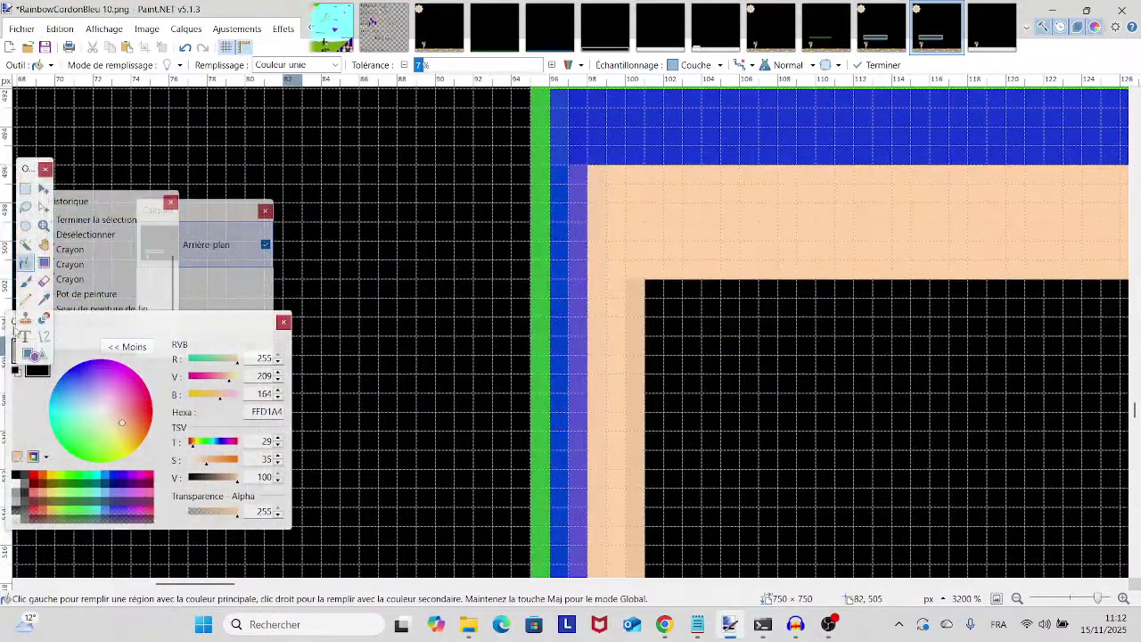
pyautogui.click(24, 300)
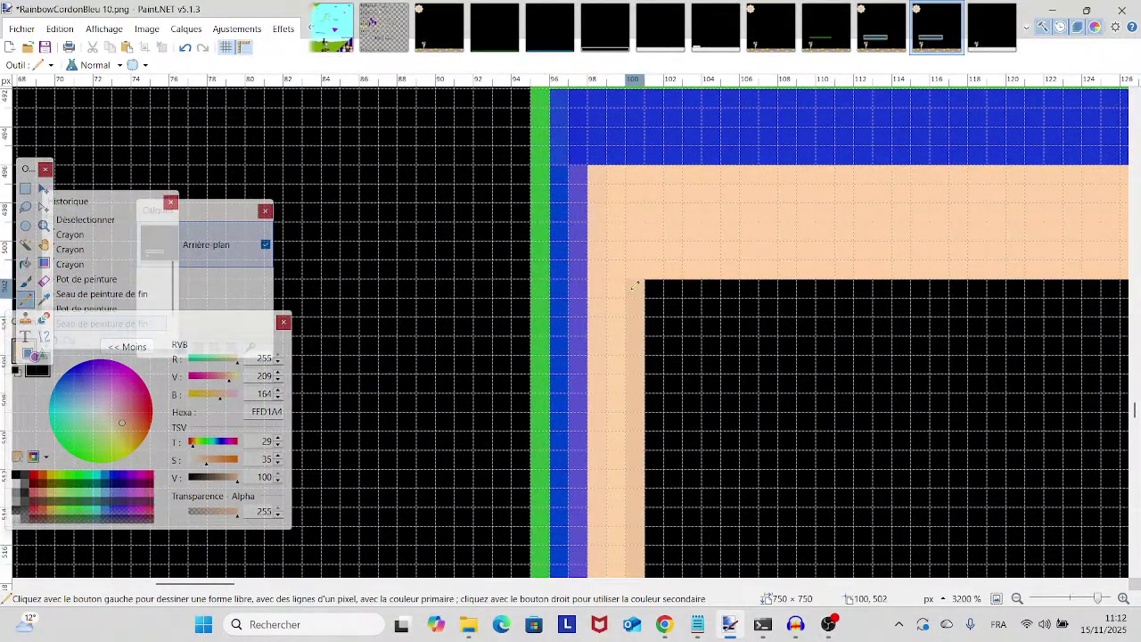
pyautogui.scroll(-15, 636, 284)
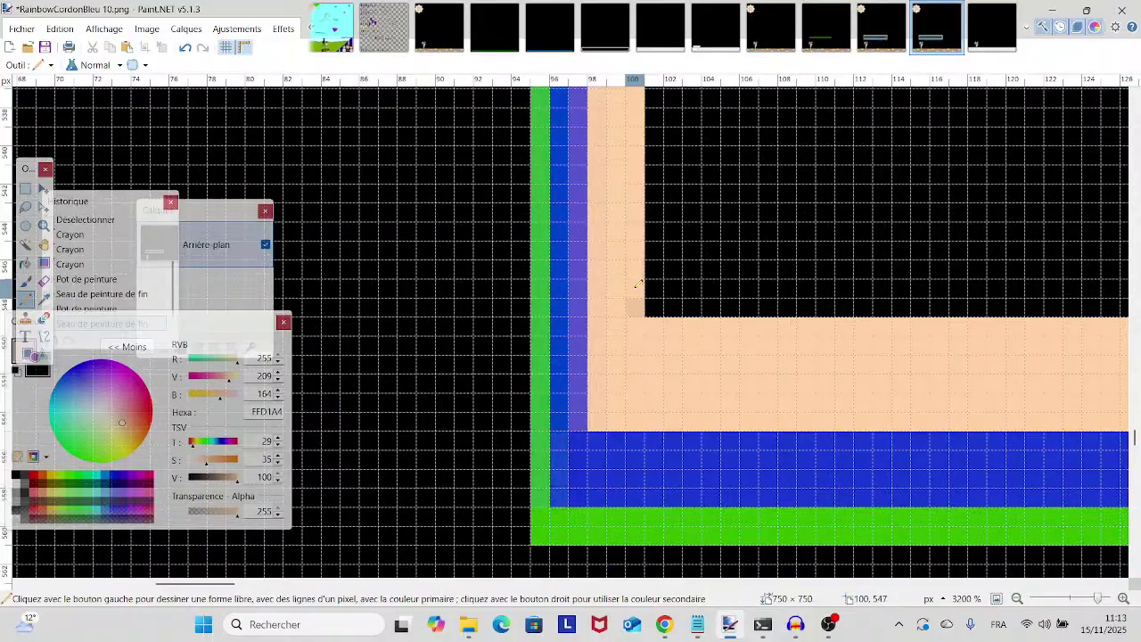
pyautogui.scroll(19, 621, 406)
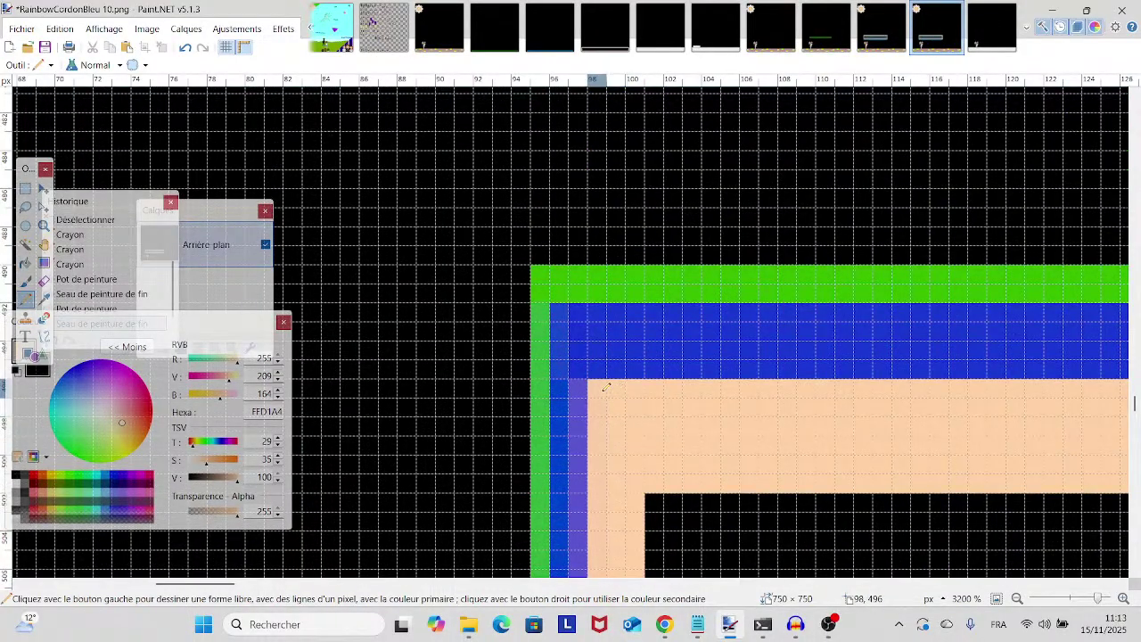
pyautogui.scroll(-20, 605, 386)
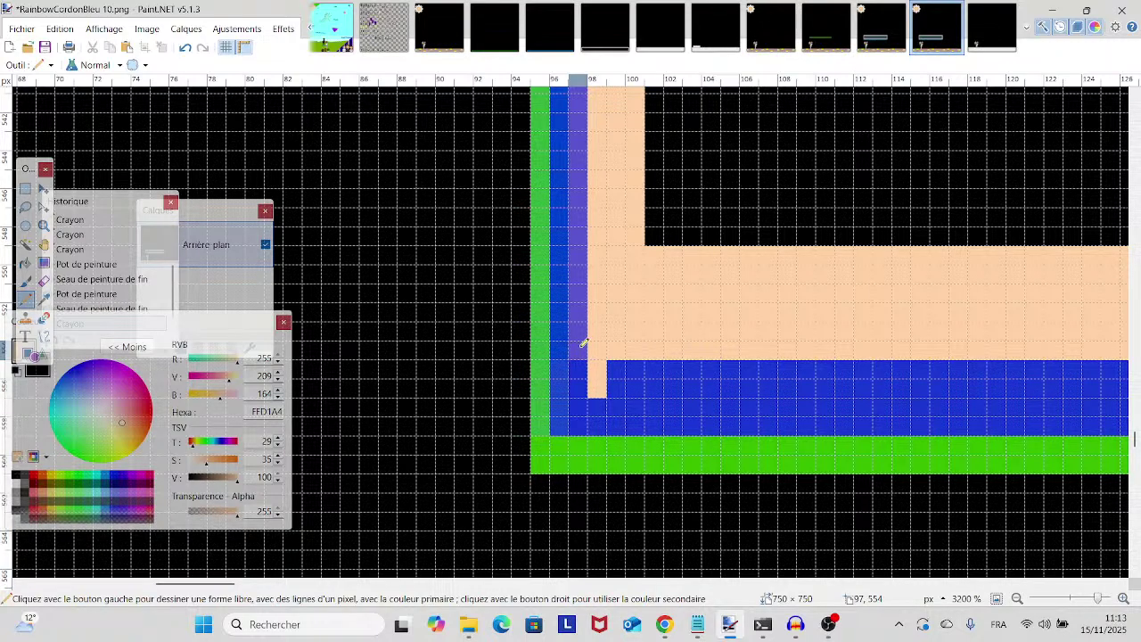
# - Pencil peach across the lower end of the frame's left side and up its outer green column
pyautogui.click(582, 347)
pyautogui.click(558, 348)
pyautogui.scroll(10, 544, 344)
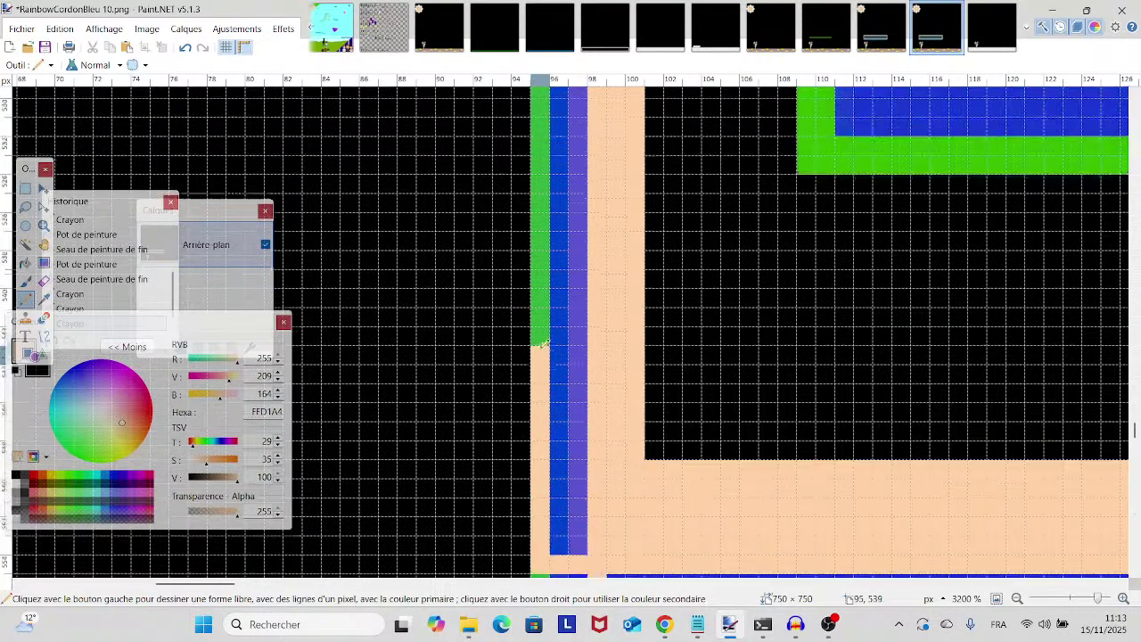
pyautogui.scroll(2, 544, 344)
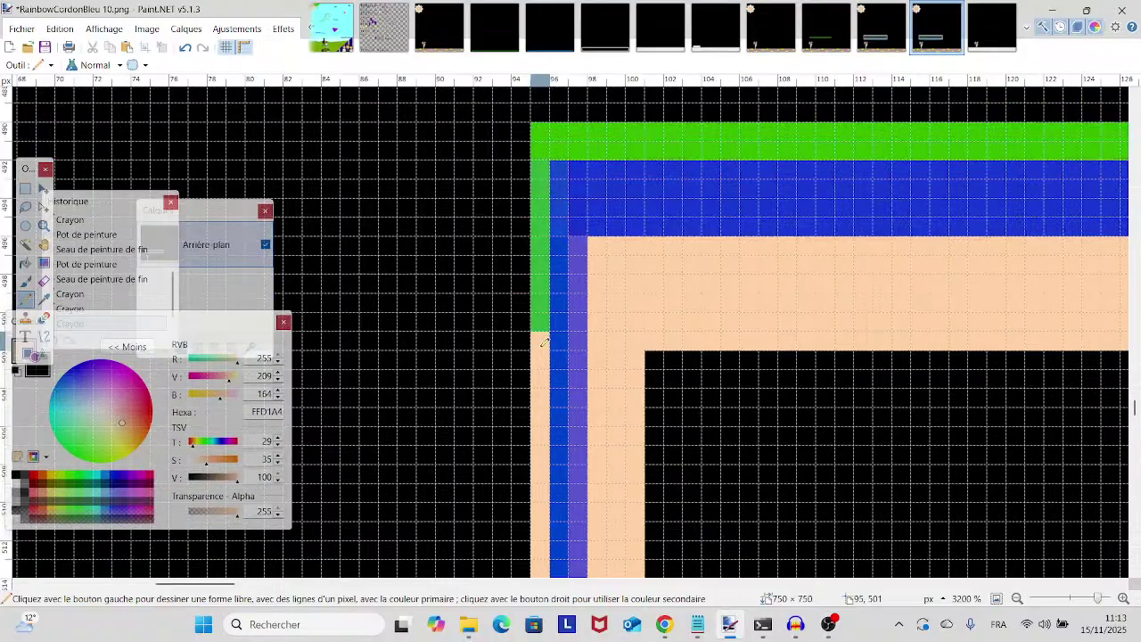
# - Recolour the remaining purple and blue columns of the frame's left side in peach with the Pencil
pyautogui.moveTo(543, 344)
pyautogui.mouseDown()
pyautogui.moveTo(542, 331)
pyautogui.moveTo(575, 321)
pyautogui.mouseUp()
pyautogui.scroll(-11, 575, 314)
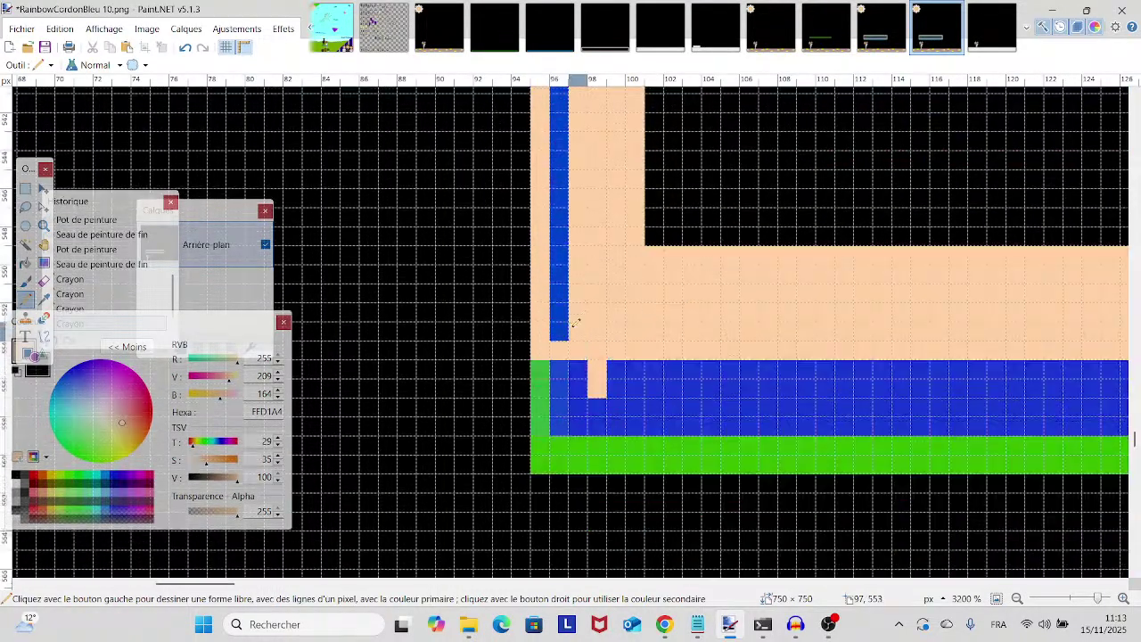
pyautogui.scroll(7, 574, 323)
pyautogui.scroll(3, 573, 323)
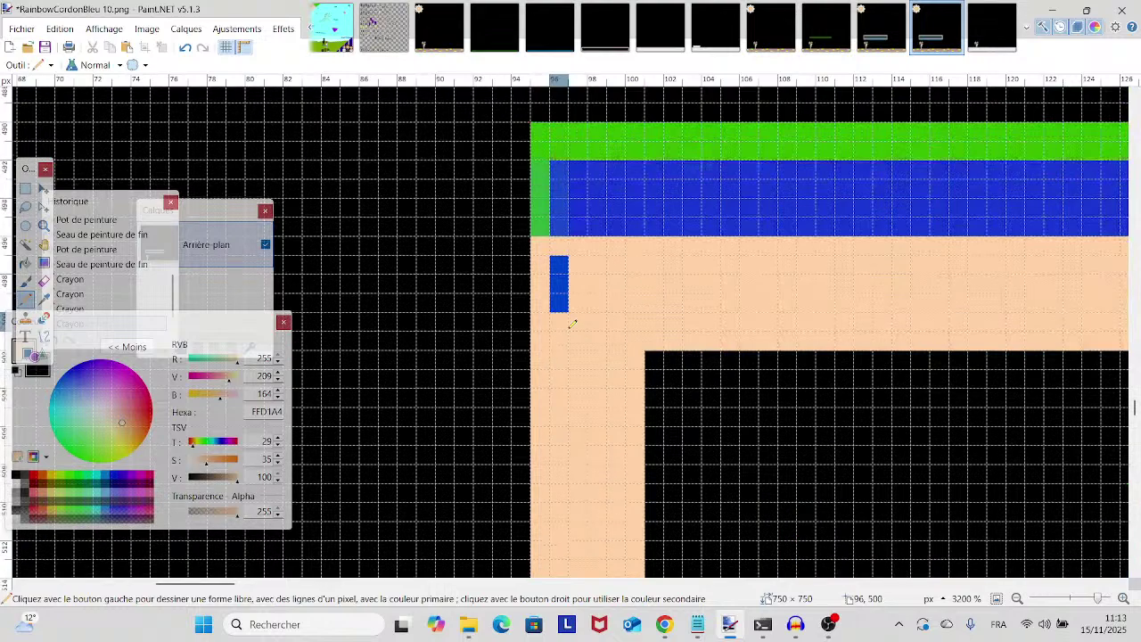
pyautogui.click(562, 266)
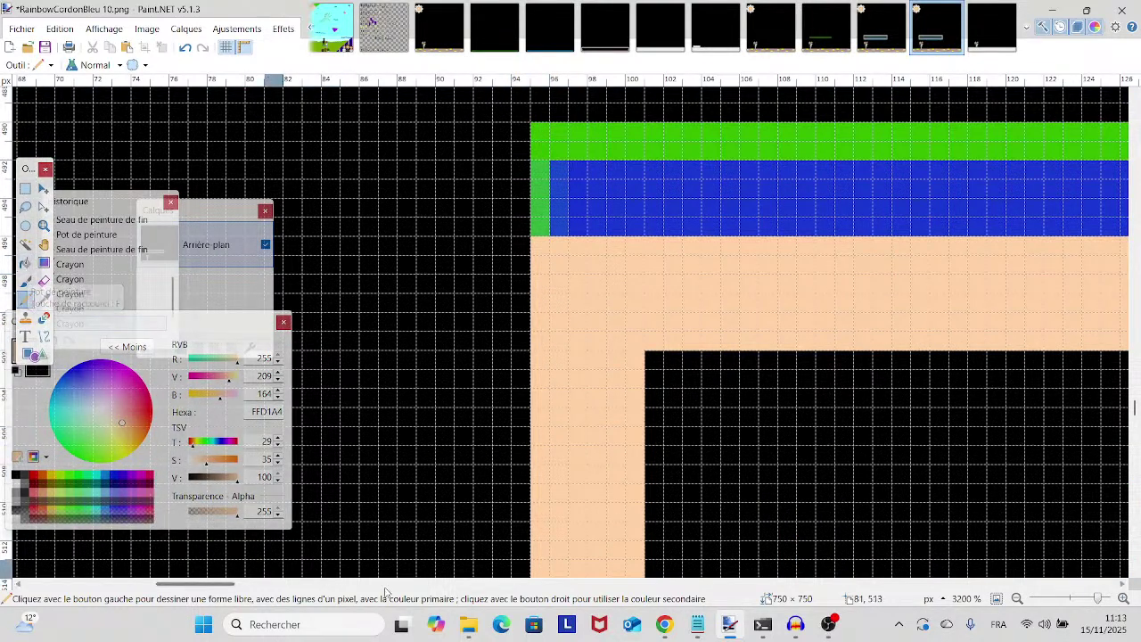
# - Sample the border blue 1938D3 and pencil over the stray peach pixels in the blue band near the frame's lower-left corner
pyautogui.scroll(-10, 496, 522)
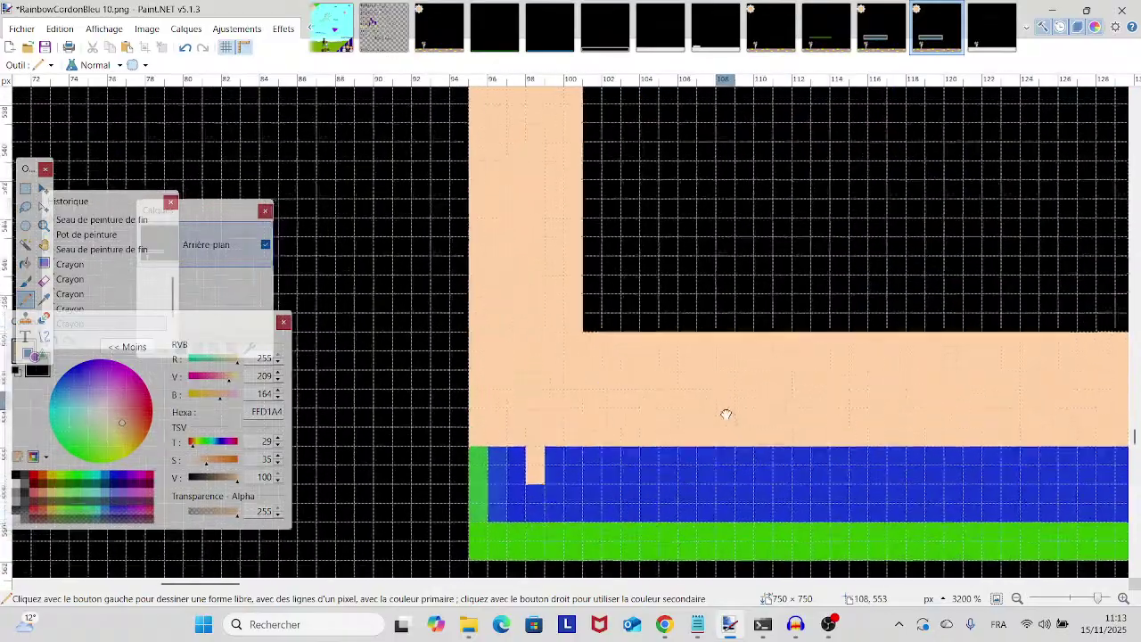
pyautogui.moveTo(1098, 598)
pyautogui.mouseDown()
pyautogui.moveTo(1063, 603)
pyautogui.moveTo(1098, 604)
pyautogui.mouseUp()
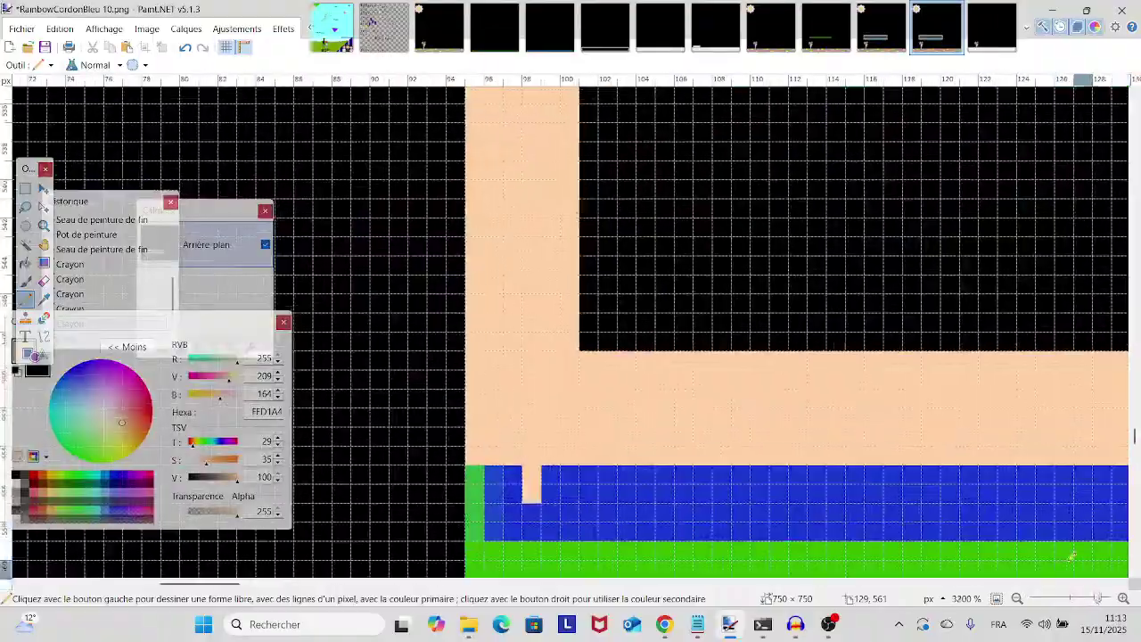
pyautogui.scroll(-1, 806, 431)
pyautogui.hscroll(1, 568, 392)
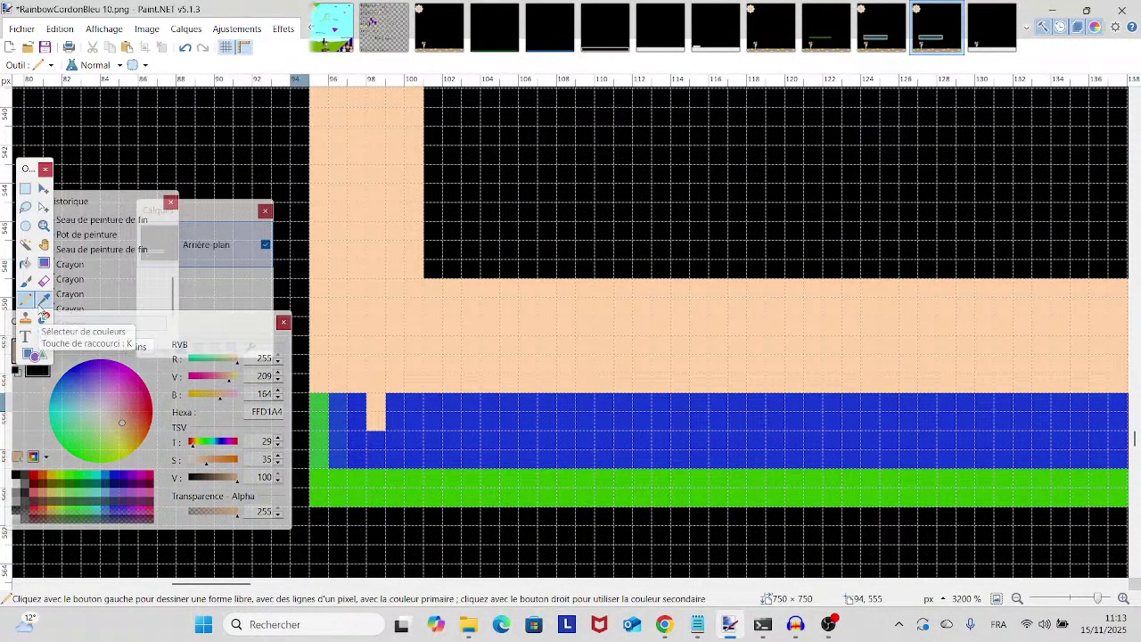
pyautogui.click(42, 298)
pyautogui.click(621, 437)
pyautogui.click(25, 297)
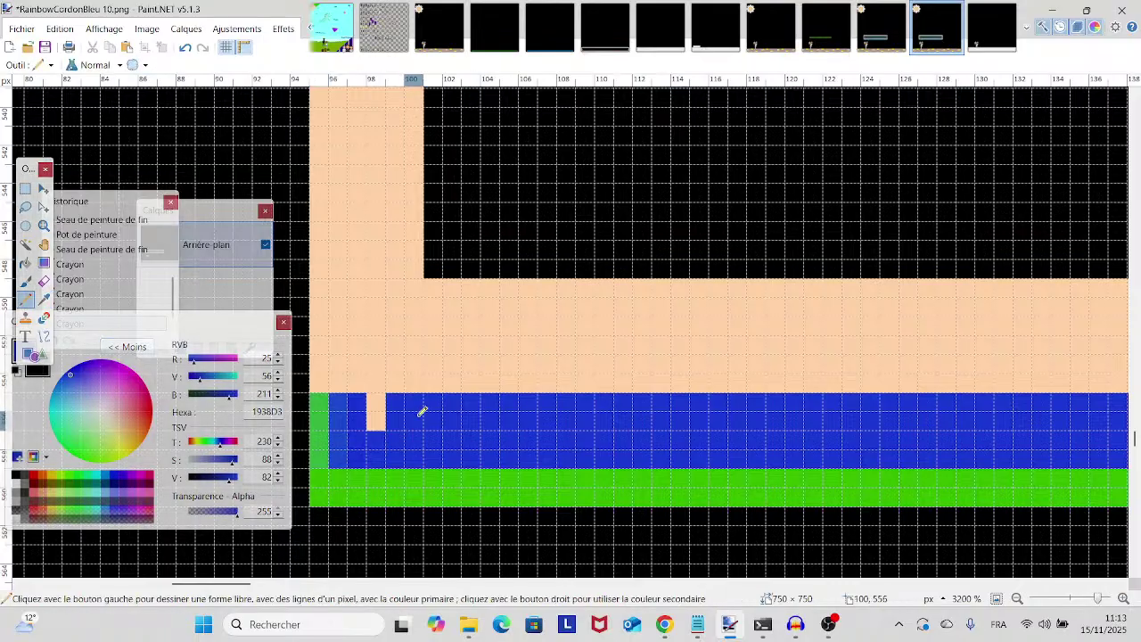
pyautogui.moveTo(388, 418); pyautogui.dragTo(376, 401)
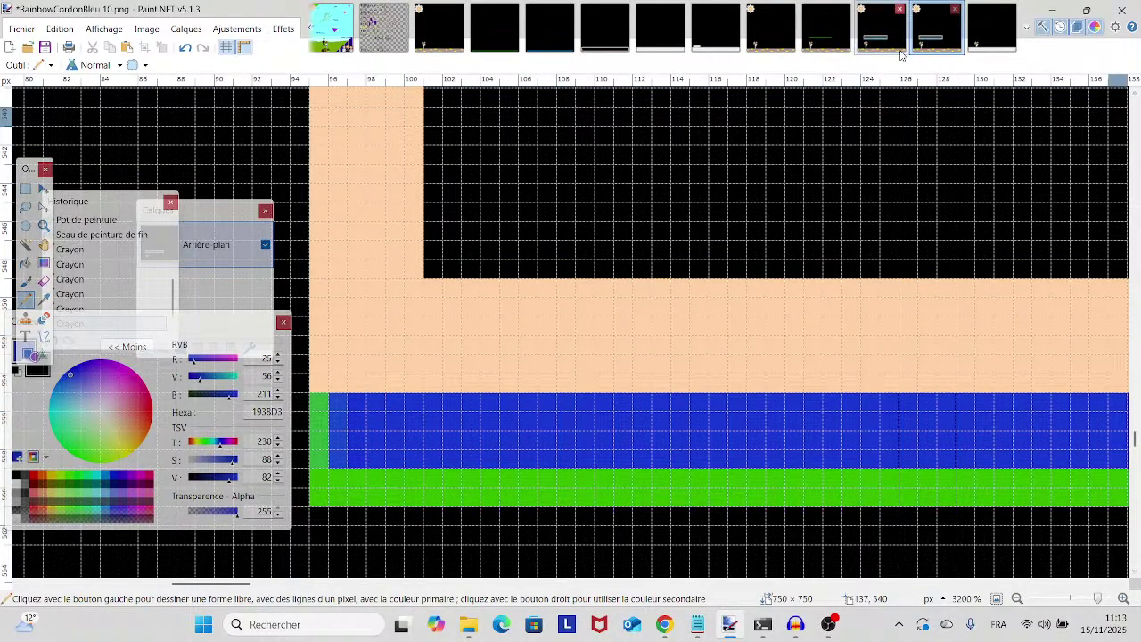
# - Compare the recoloured frame in RainbowCordonBleu 10.png with PreparingForWhat'sComing 5.png, RainbowCordonBleu 11.png and RainbowCordonBleu 9.png
pyautogui.click(716, 27)
pyautogui.click(660, 27)
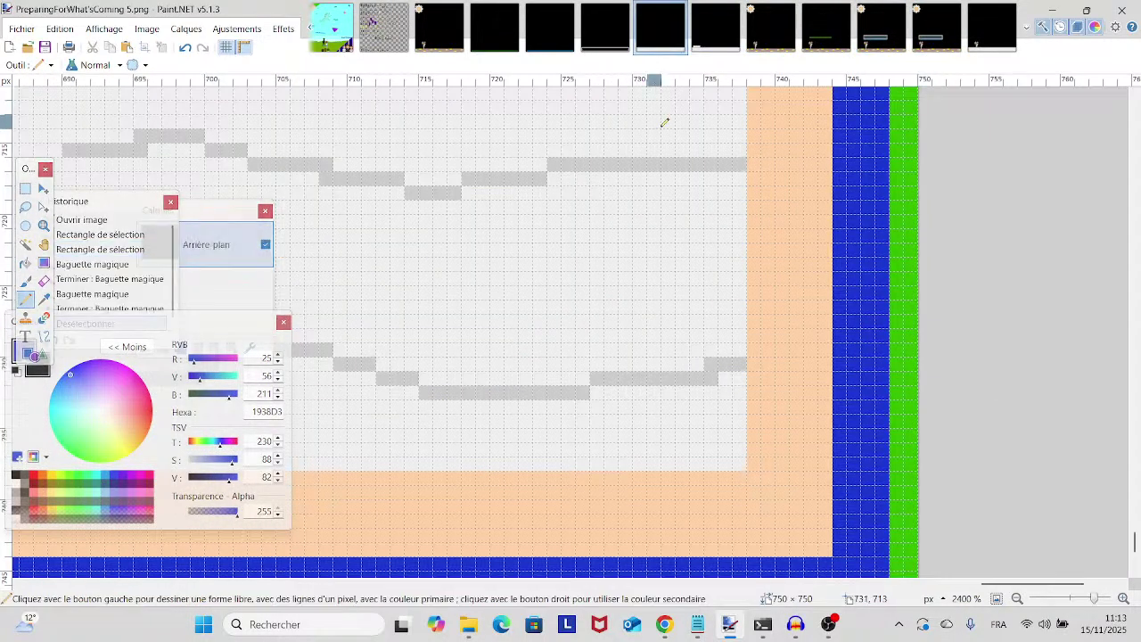
pyautogui.click(992, 27)
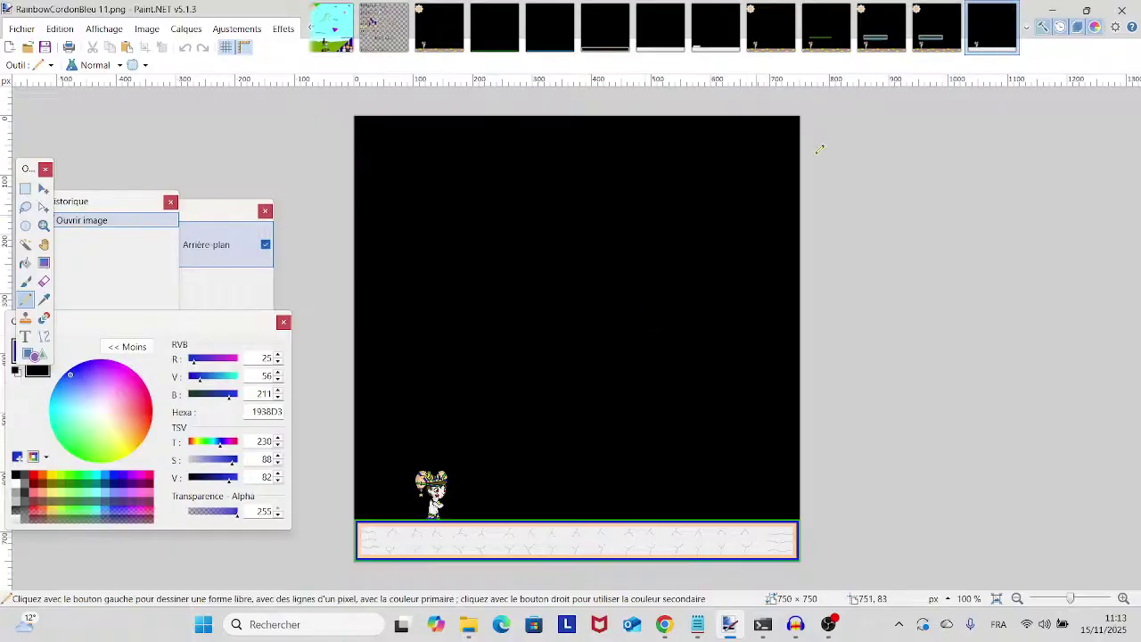
pyautogui.click(943, 49)
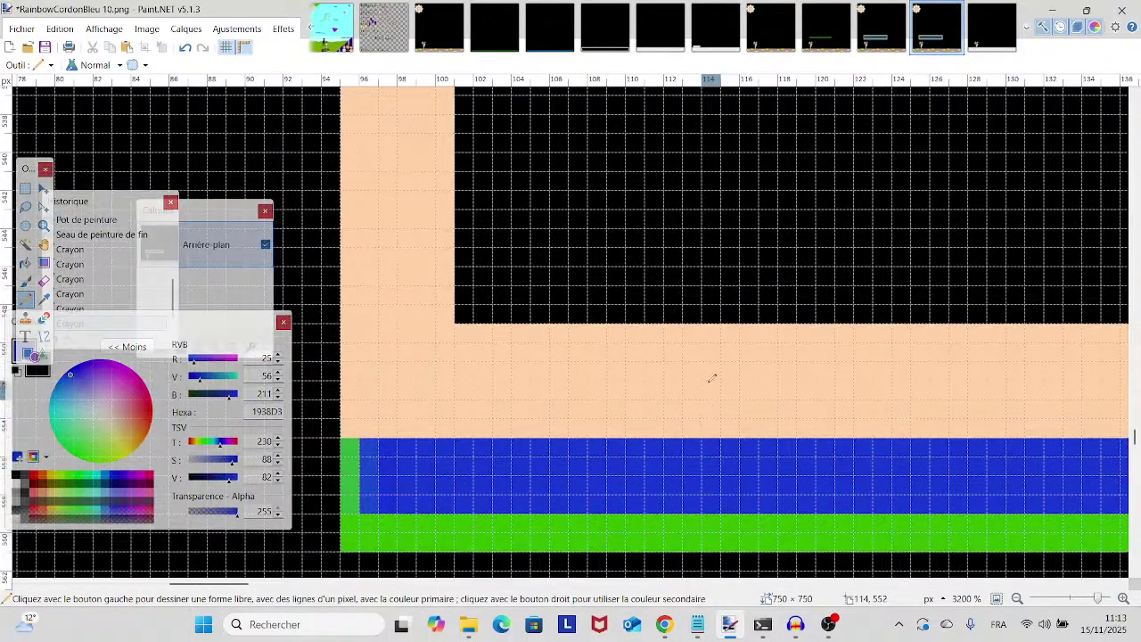
pyautogui.click(877, 46)
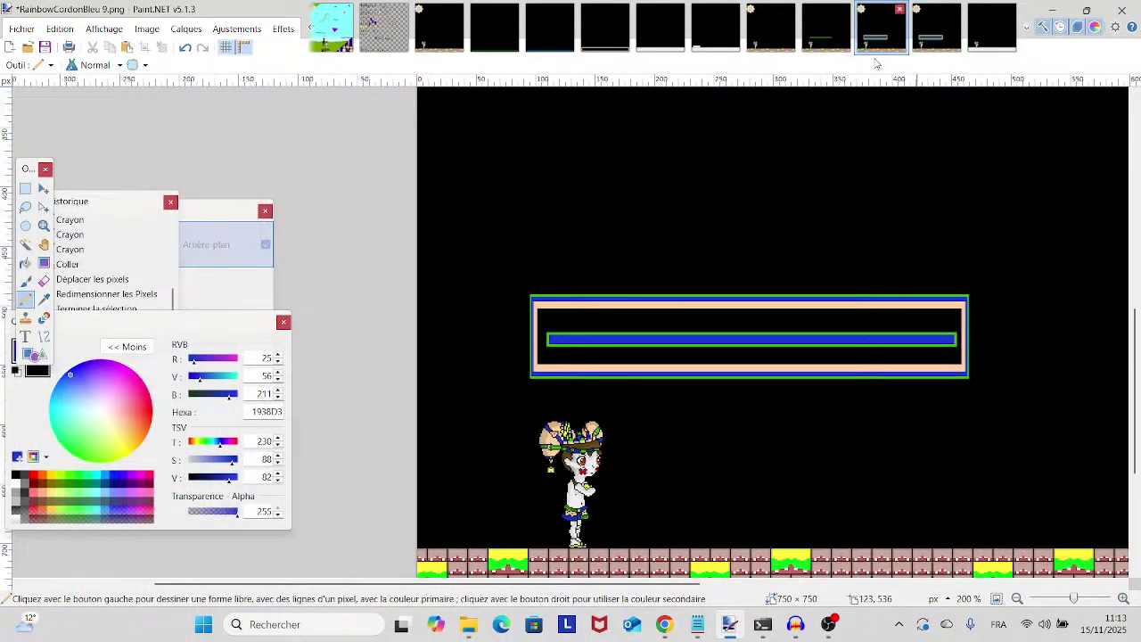
pyautogui.click(927, 52)
pyautogui.click(894, 52)
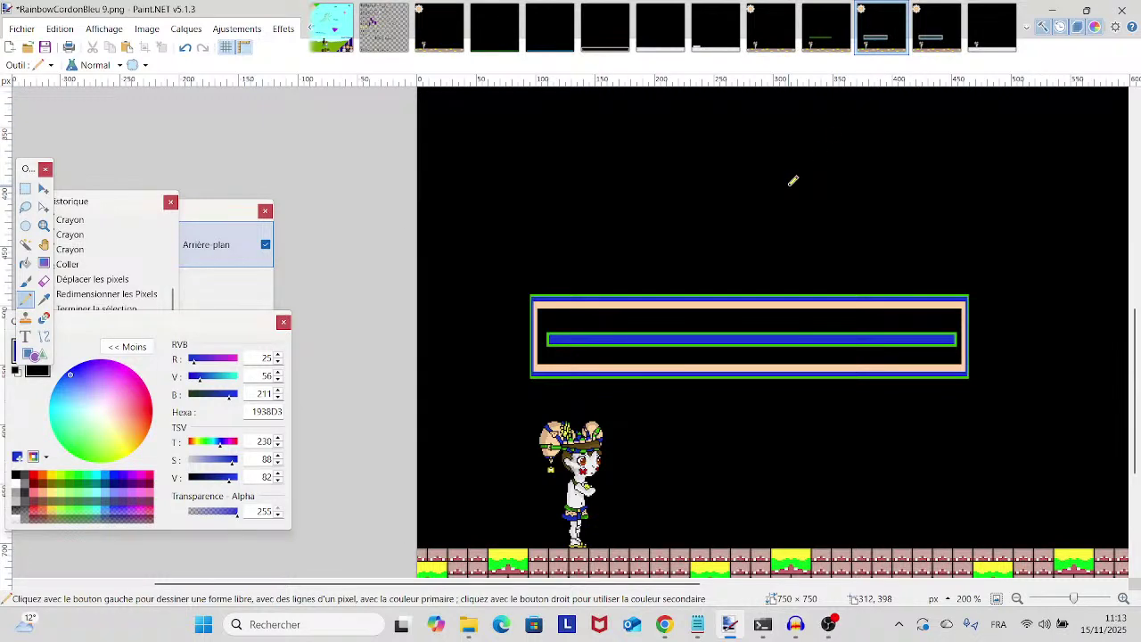
pyautogui.click(925, 52)
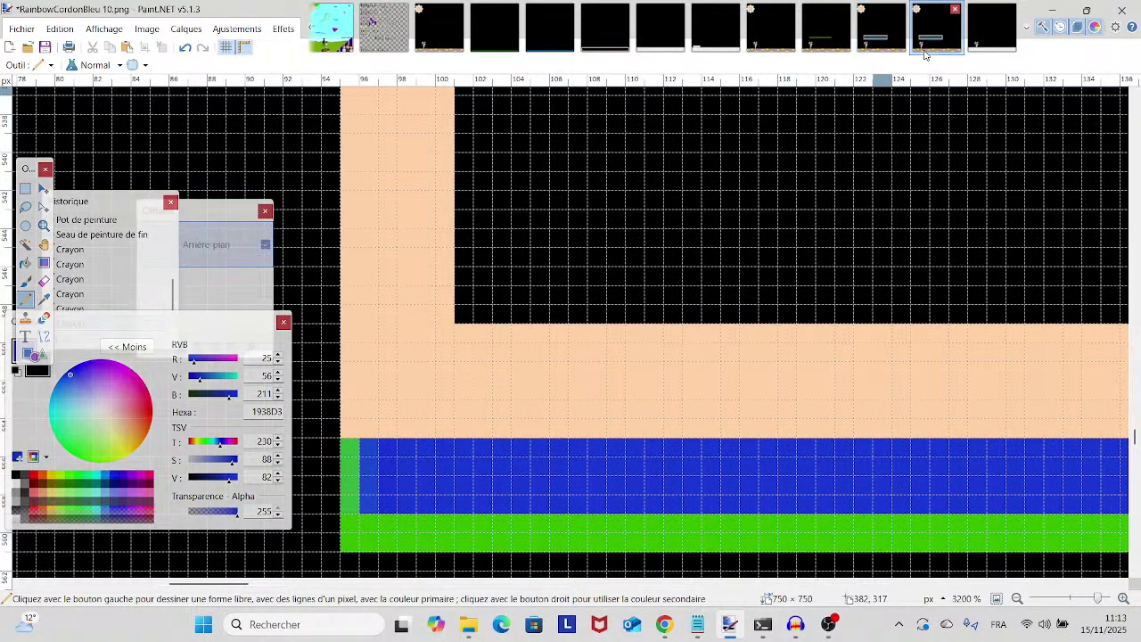
pyautogui.moveTo(487, 366); pyautogui.dragTo(654, 390)
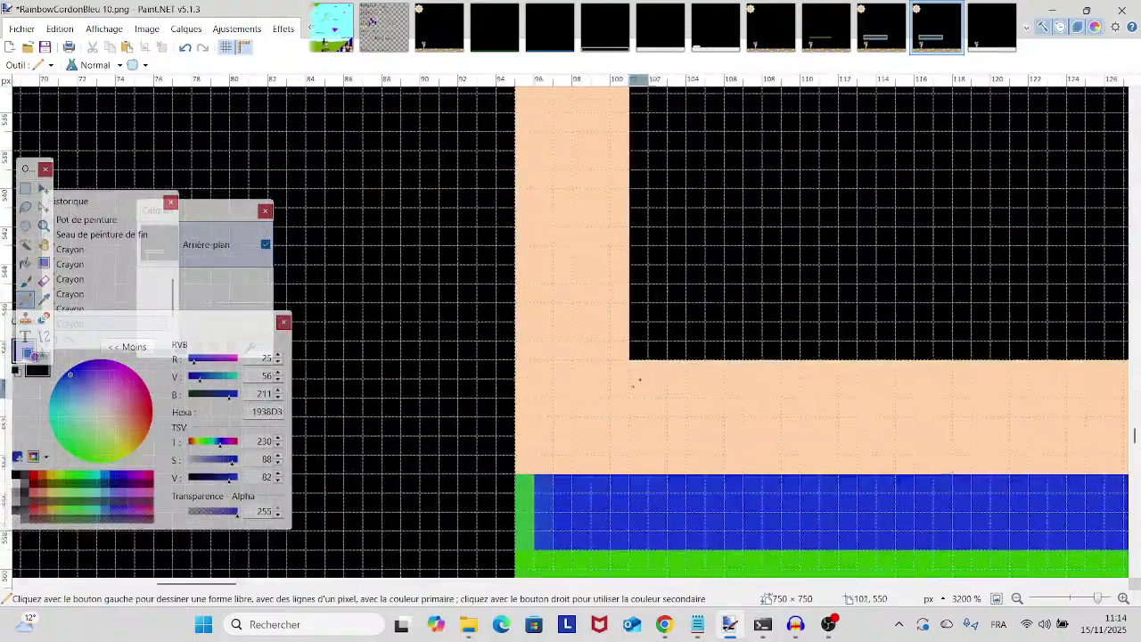
# - Pencil four-pixel-long blue strips outward from the lower-left and lower-right ends of the peach frame with 1938D3
pyautogui.moveTo(510, 463); pyautogui.dragTo(441, 463)
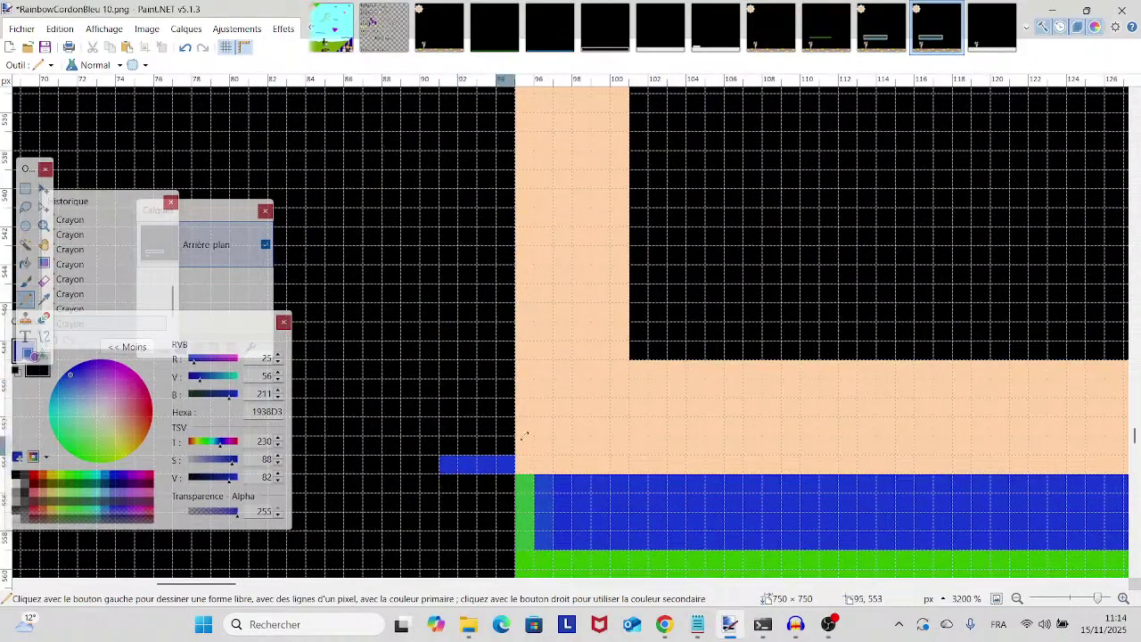
pyautogui.hscroll(10, 453, 326)
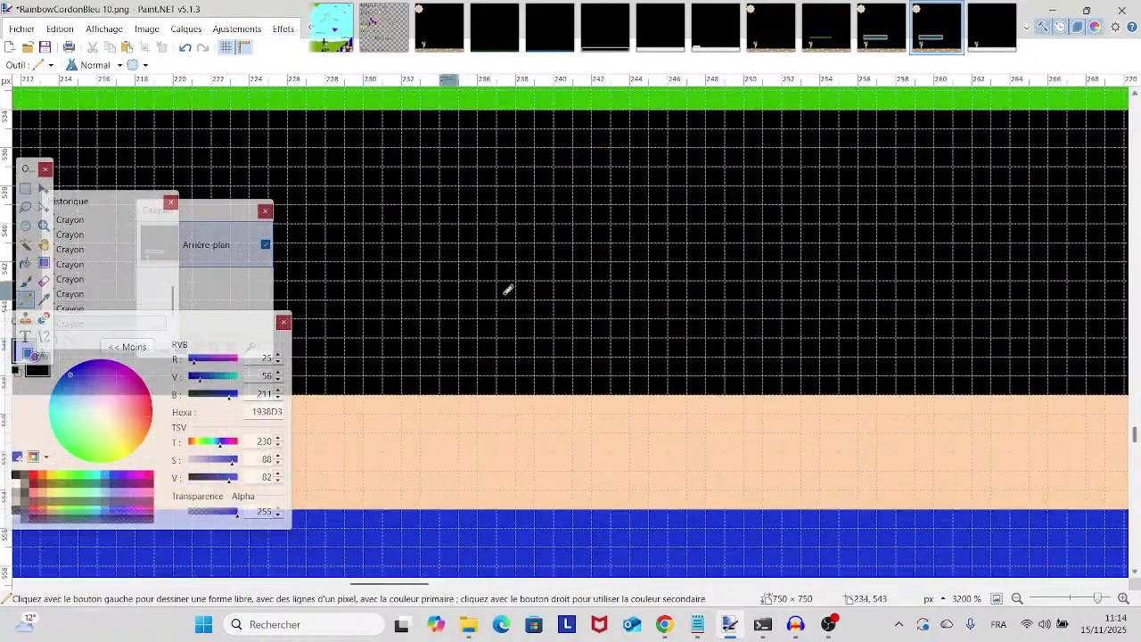
pyautogui.hscroll(8, 199, 273)
pyautogui.hscroll(10, 740, 280)
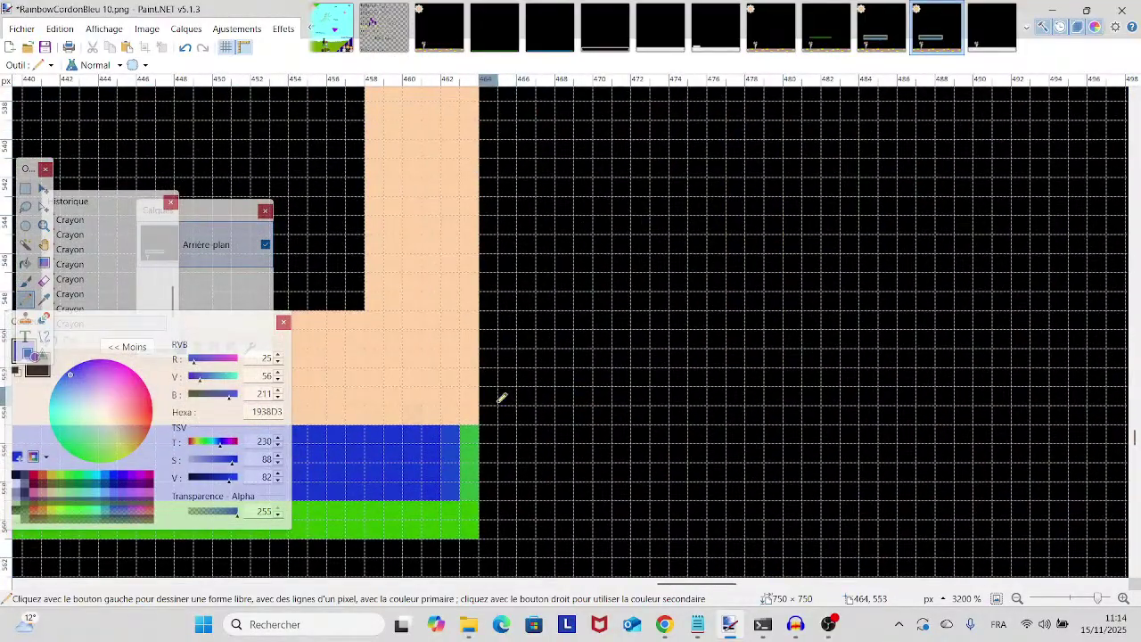
pyautogui.moveTo(501, 400); pyautogui.dragTo(532, 410)
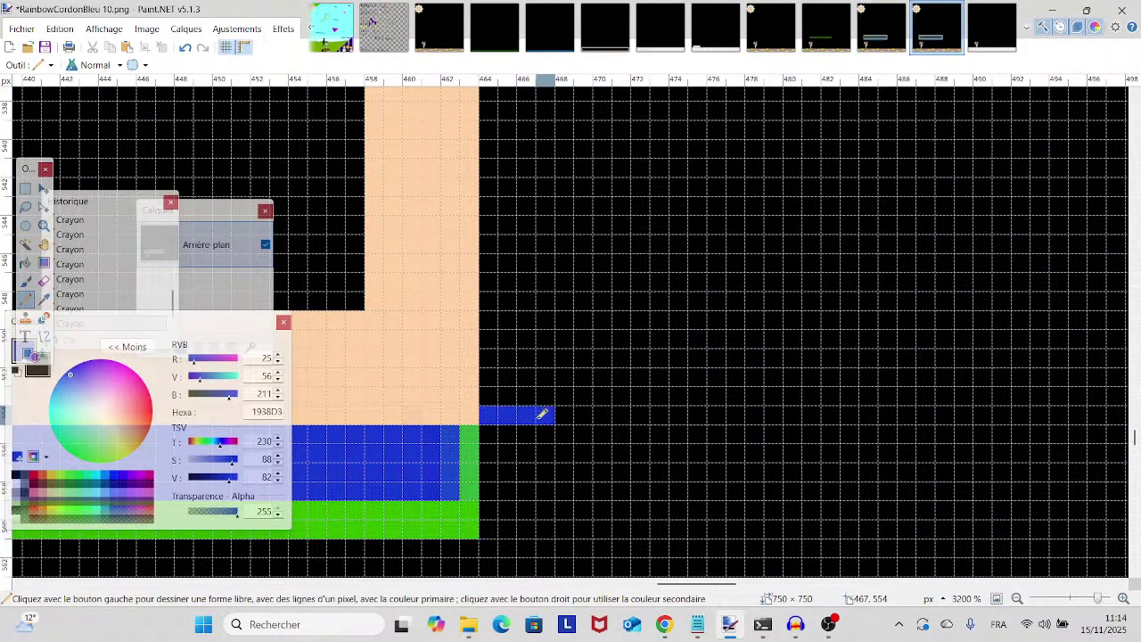
# - Pencil the outline of a four-pixel-wide blue band along the frame's right side, from its upper green edge to its lower green edge
pyautogui.moveTo(544, 515)
pyautogui.mouseDown()
pyautogui.moveTo(509, 523)
pyautogui.moveTo(502, 496)
pyautogui.moveTo(496, 289)
pyautogui.mouseUp()
pyautogui.scroll(3, 499, 423)
pyautogui.scroll(5, 499, 420)
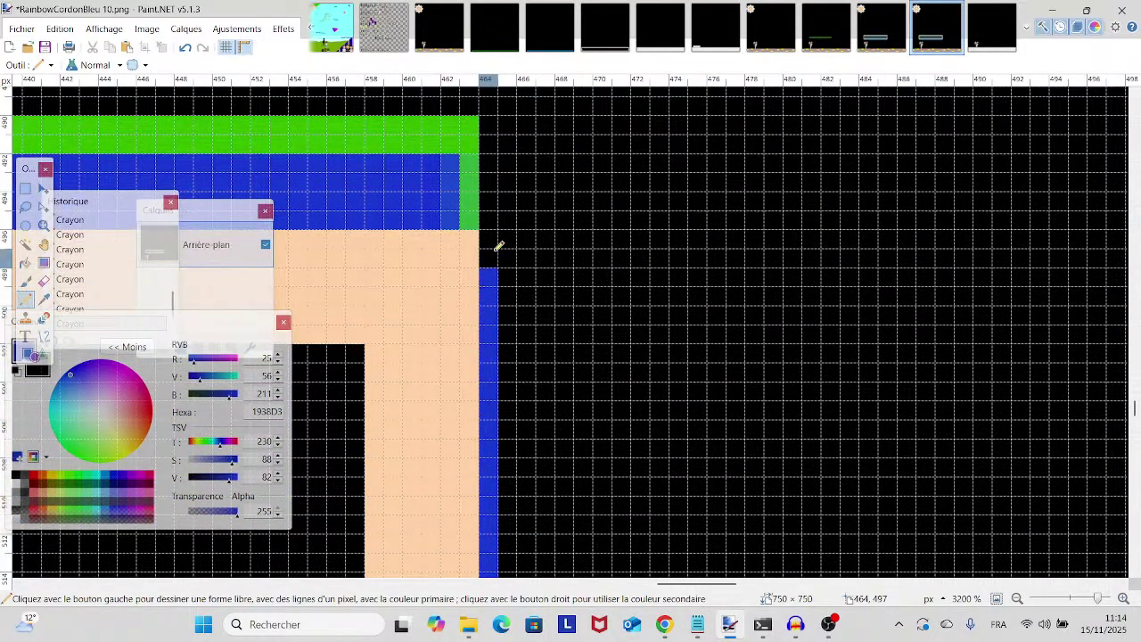
pyautogui.moveTo(499, 245)
pyautogui.mouseDown()
pyautogui.moveTo(490, 131)
pyautogui.moveTo(541, 123)
pyautogui.moveTo(539, 172)
pyautogui.mouseUp()
pyautogui.scroll(-3, 545, 118)
pyautogui.scroll(-15, 542, 115)
pyautogui.scroll(3, 548, 173)
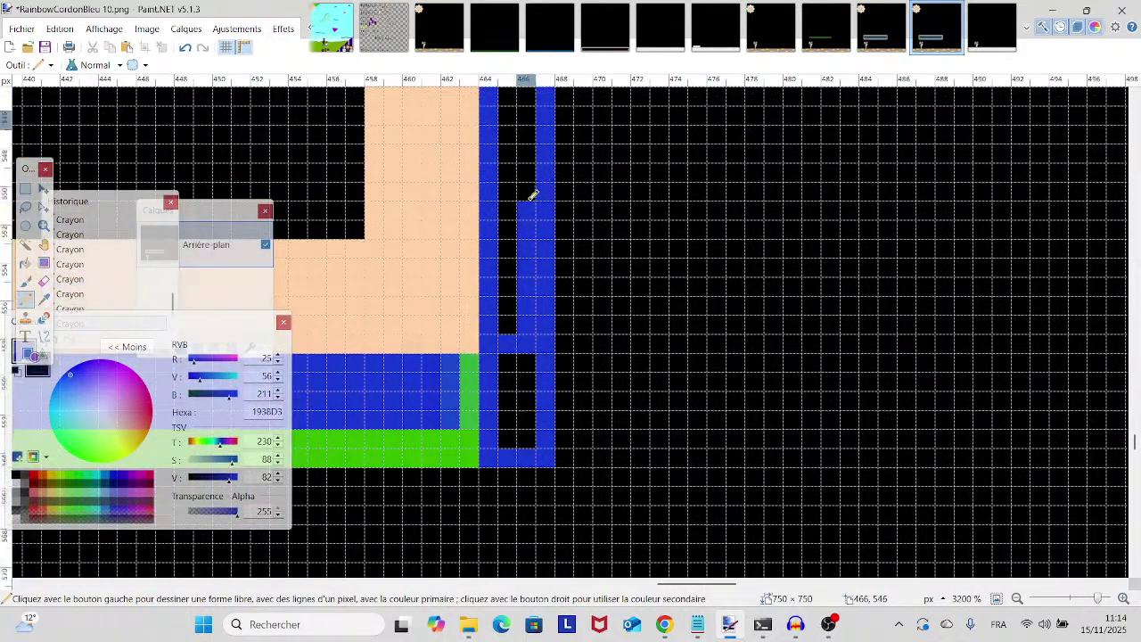
pyautogui.scroll(3, 530, 194)
pyautogui.scroll(10, 531, 197)
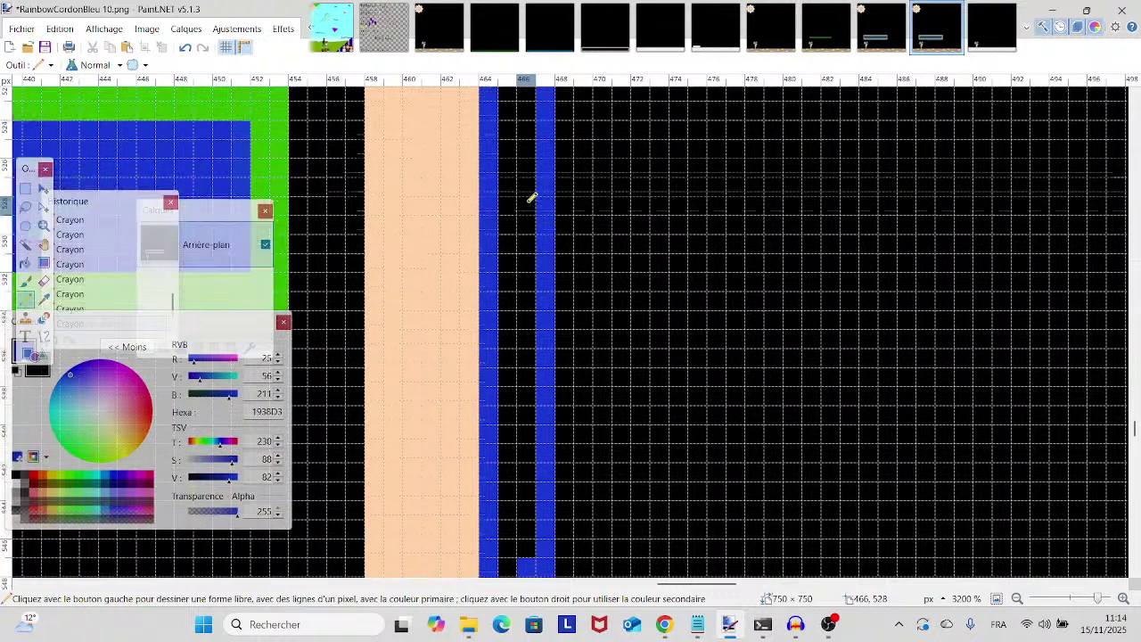
pyautogui.scroll(4, 531, 197)
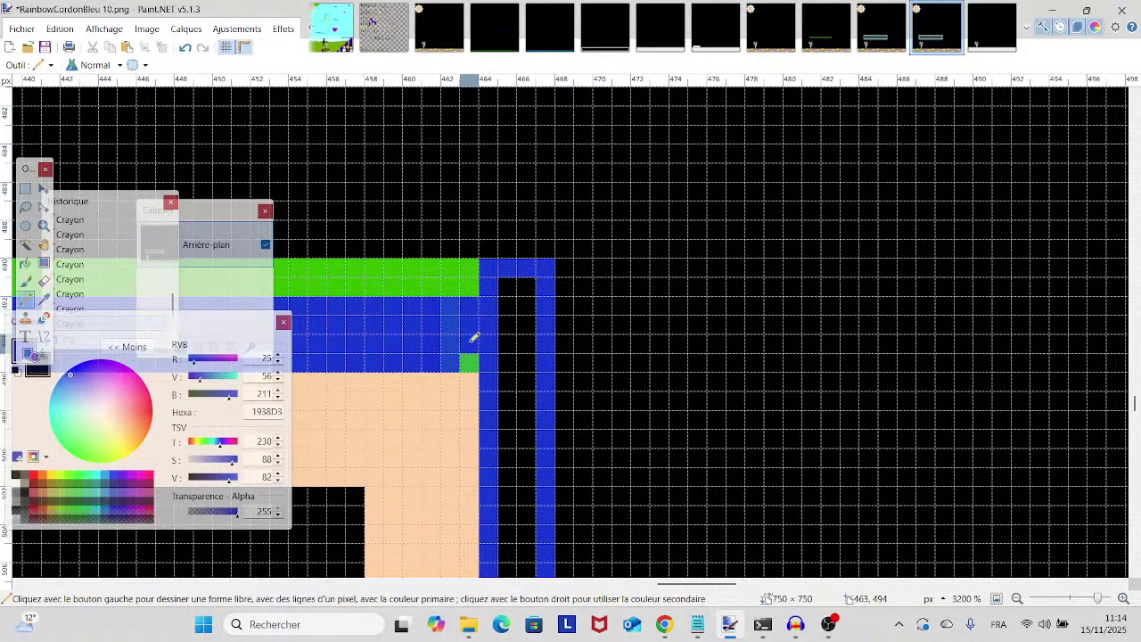
# - Recolour the green pixels at the frame's upper-right corner in blue and pencil in the black interior of the right blue band
pyautogui.moveTo(472, 351); pyautogui.dragTo(452, 308)
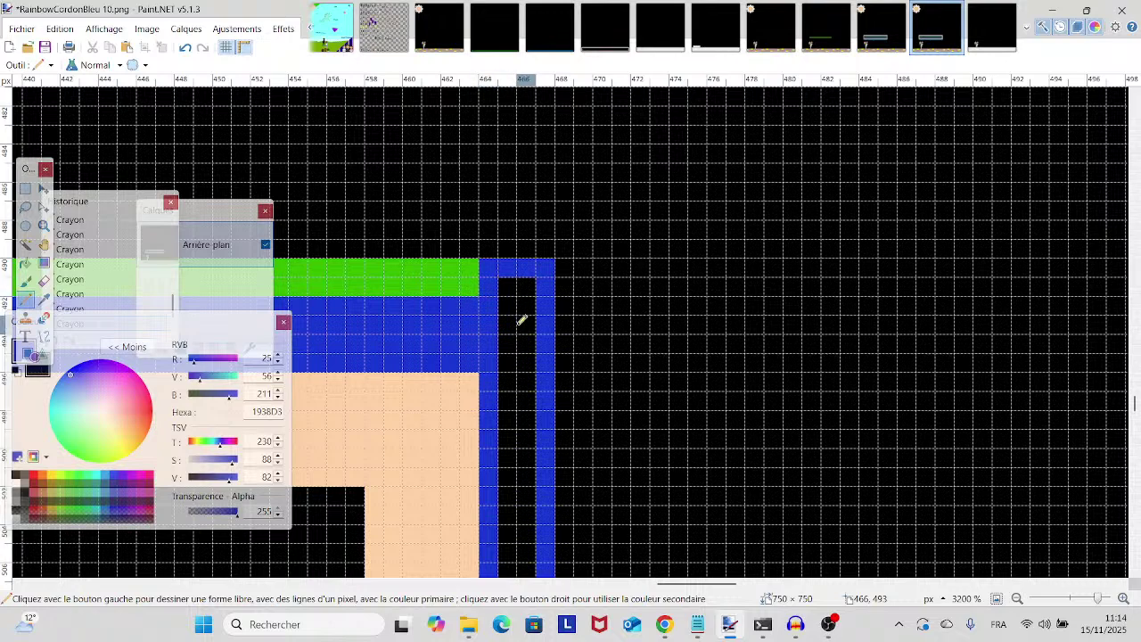
pyautogui.scroll(-6, 529, 302)
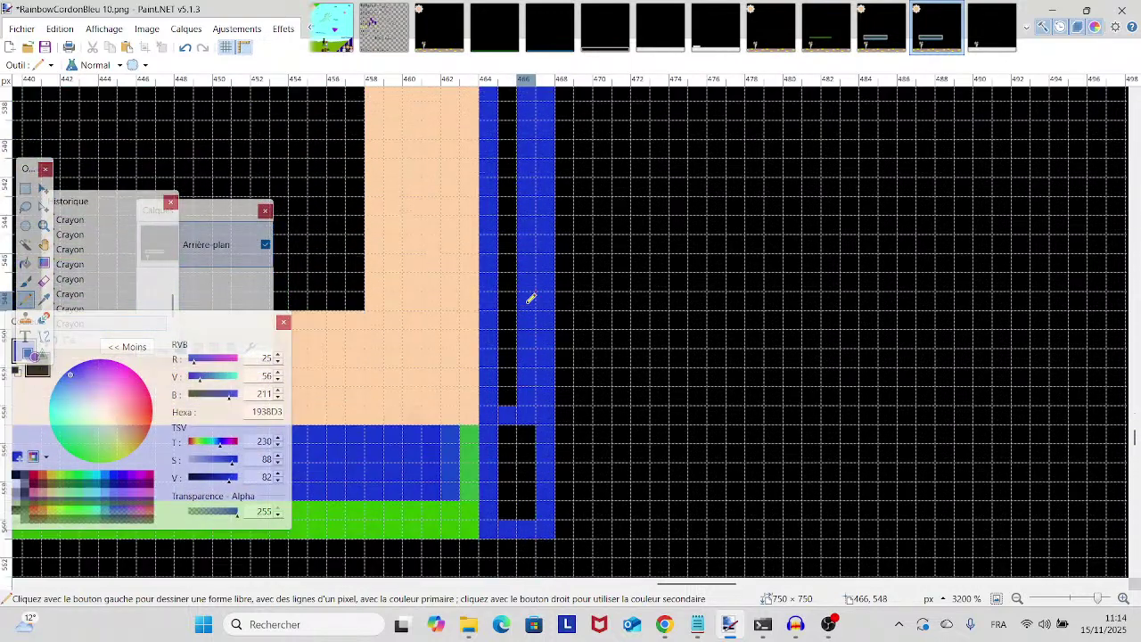
pyautogui.moveTo(520, 486)
pyautogui.mouseDown()
pyautogui.moveTo(530, 471)
pyautogui.moveTo(512, 448)
pyautogui.moveTo(532, 443)
pyautogui.mouseUp()
pyautogui.scroll(6, 520, 444)
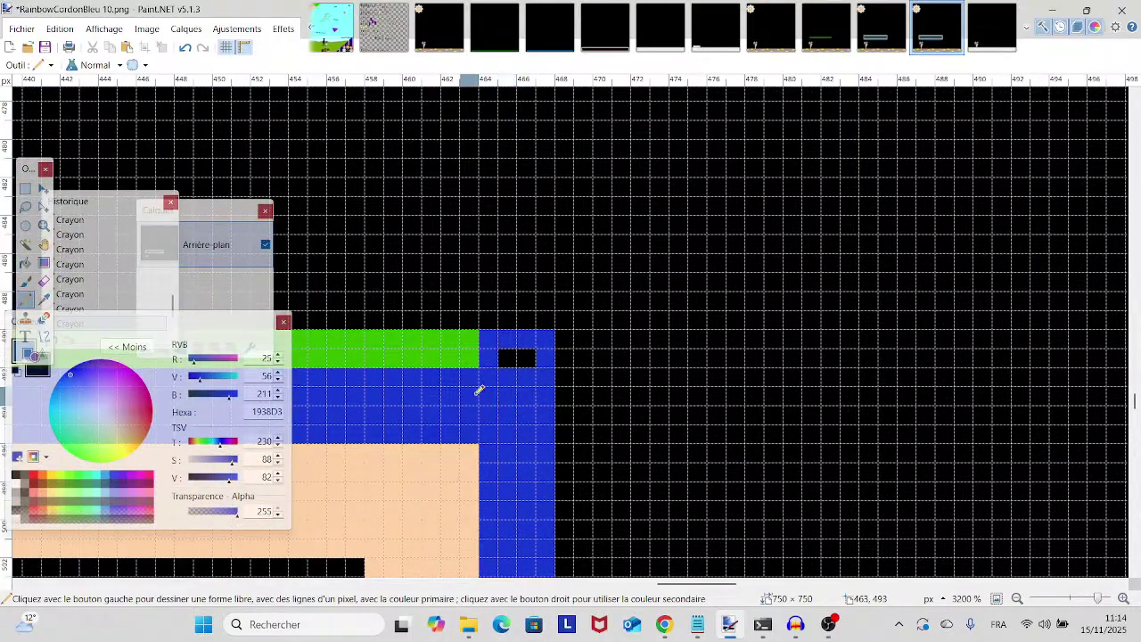
# - Pencil the outline of a four-pixel-wide blue band along the peach frame's left side and fill its interior with the Paint Bucket
pyautogui.hscroll(-10, 480, 390)
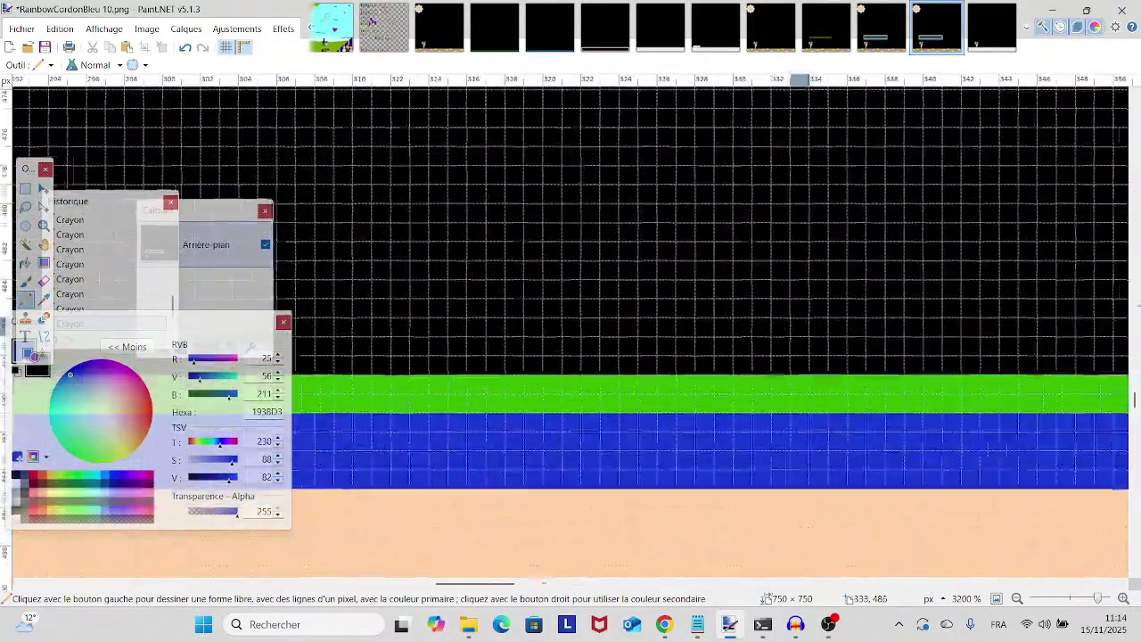
pyautogui.hscroll(-12, 517, 276)
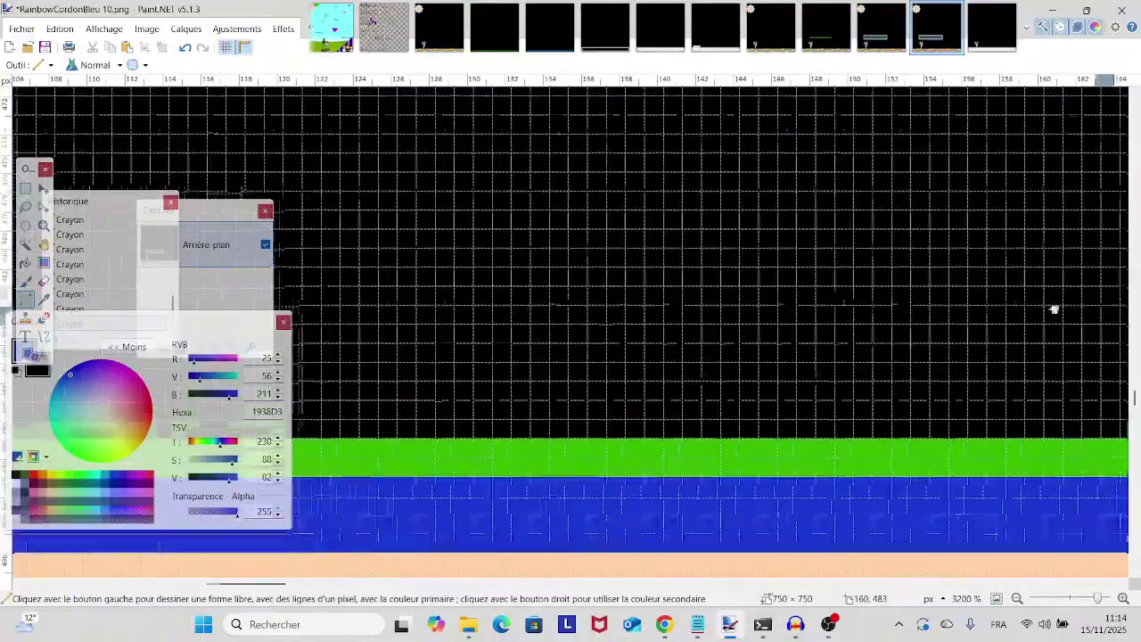
pyautogui.hscroll(-12, 556, 349)
pyautogui.scroll(-2, 928, 350)
pyautogui.moveTo(918, 348); pyautogui.dragTo(777, 198)
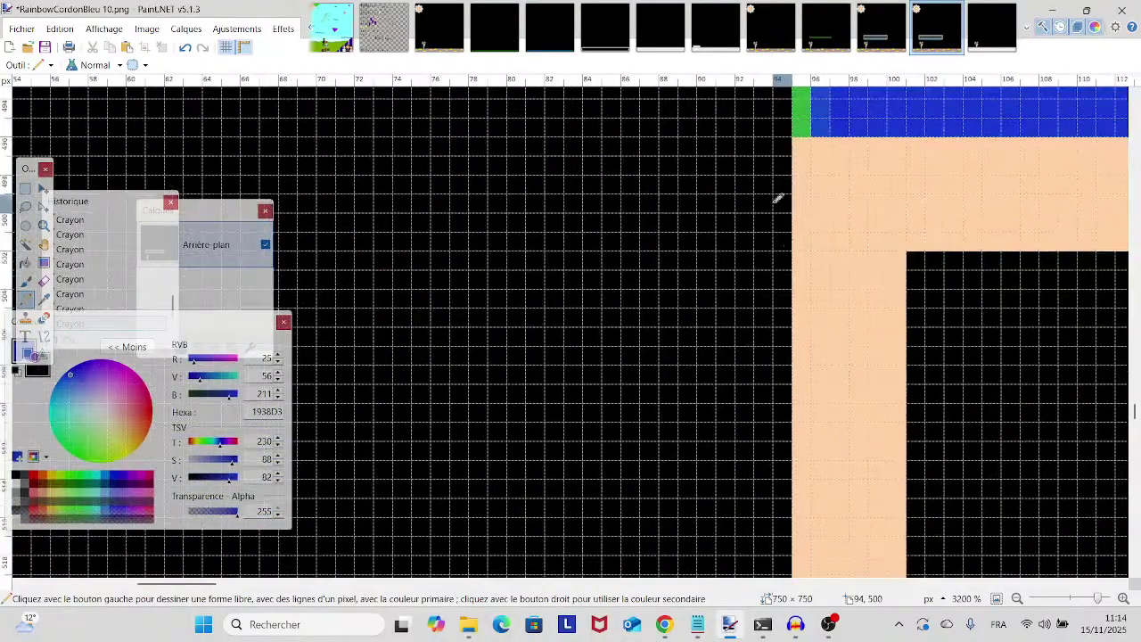
pyautogui.moveTo(758, 143); pyautogui.dragTo(739, 143)
pyautogui.scroll(-10, 739, 143)
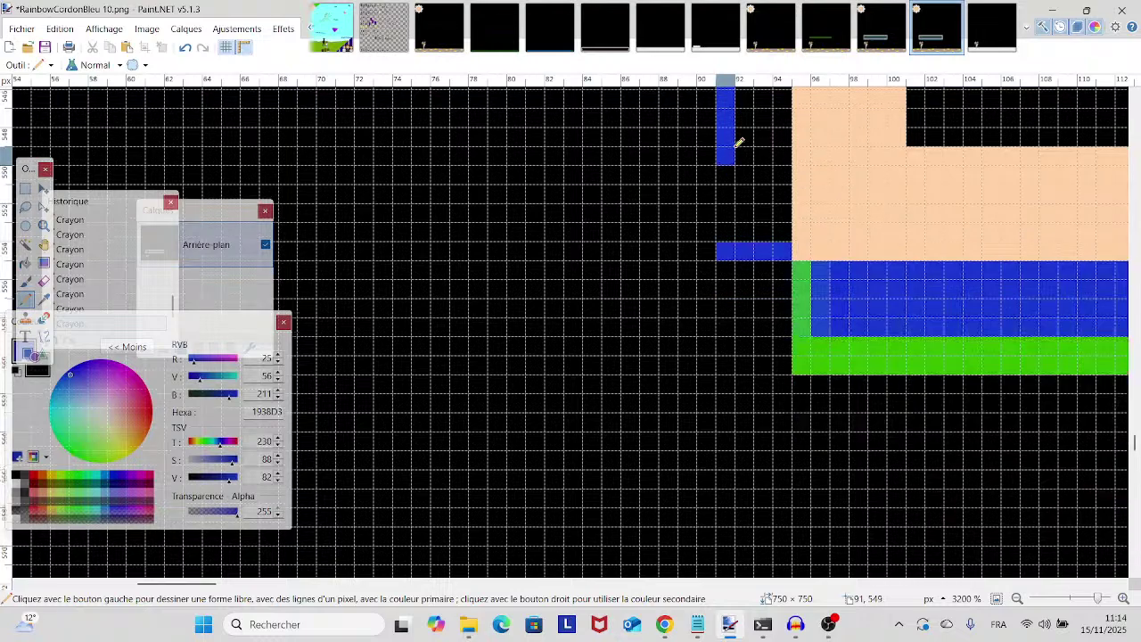
pyautogui.scroll(3, 704, 220)
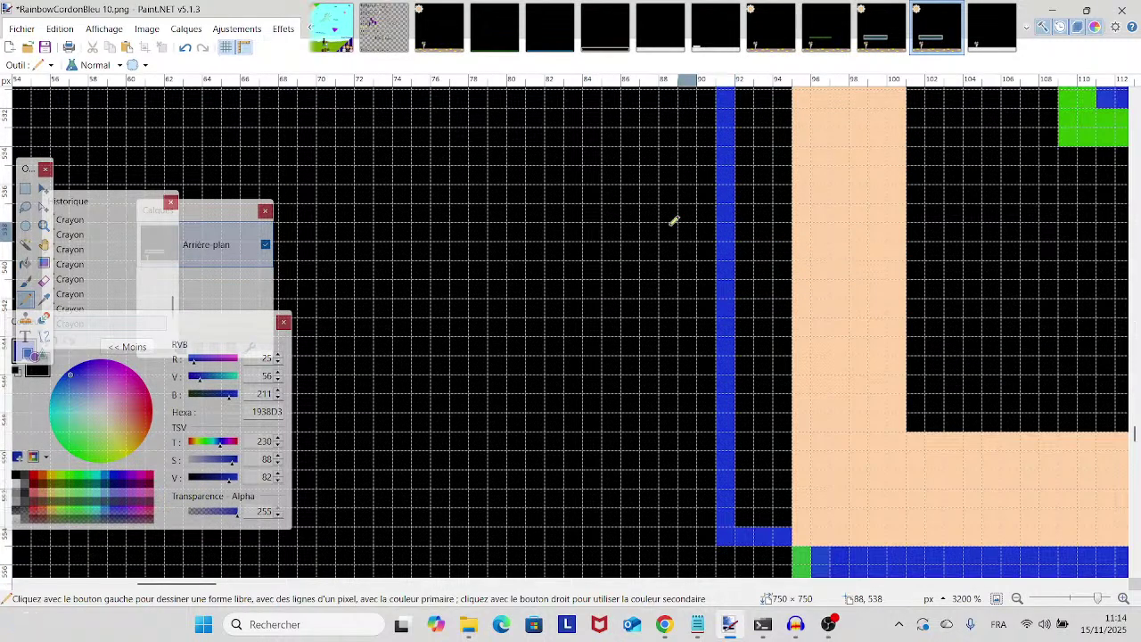
pyautogui.click(25, 262)
pyautogui.click(745, 287)
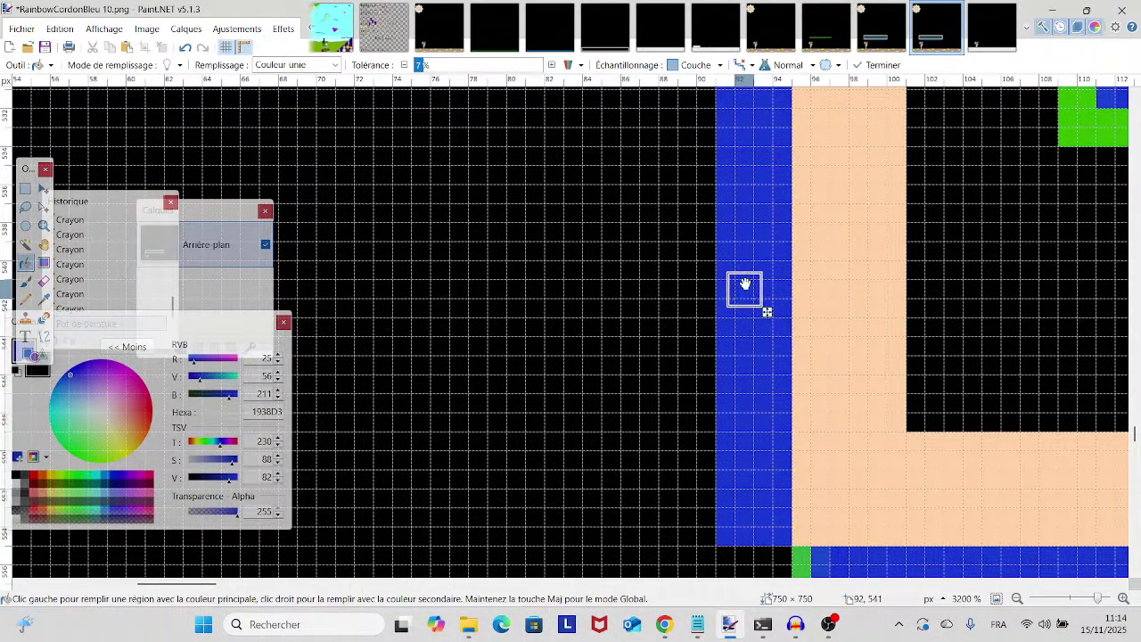
# - Compare the frame's upper-left corner with the border bands in RainbowCordonBleu 11.png and PreparingForWhat'sComing 5.png
pyautogui.scroll(10, 739, 283)
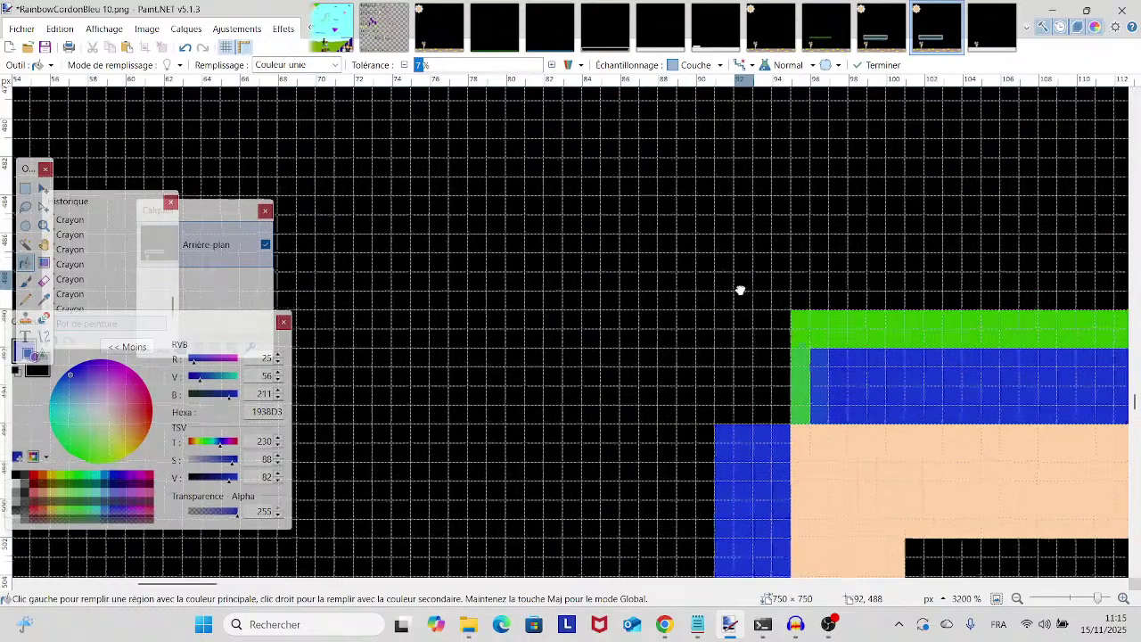
pyautogui.hscroll(3, 742, 288)
pyautogui.click(43, 298)
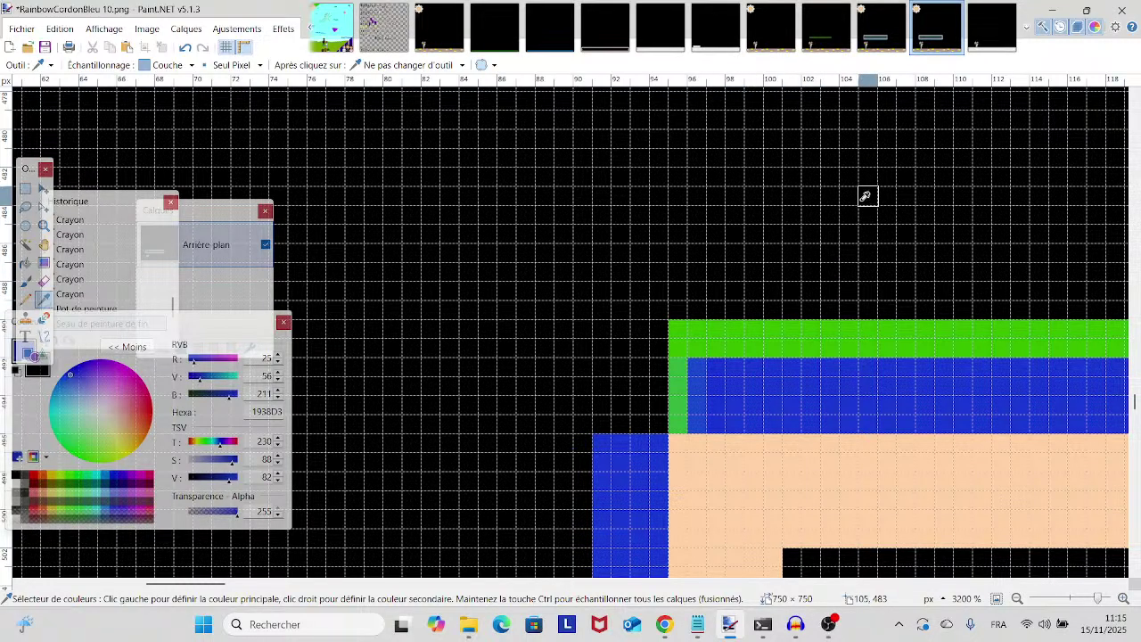
pyautogui.hotkey('ctrl', 'Tab')
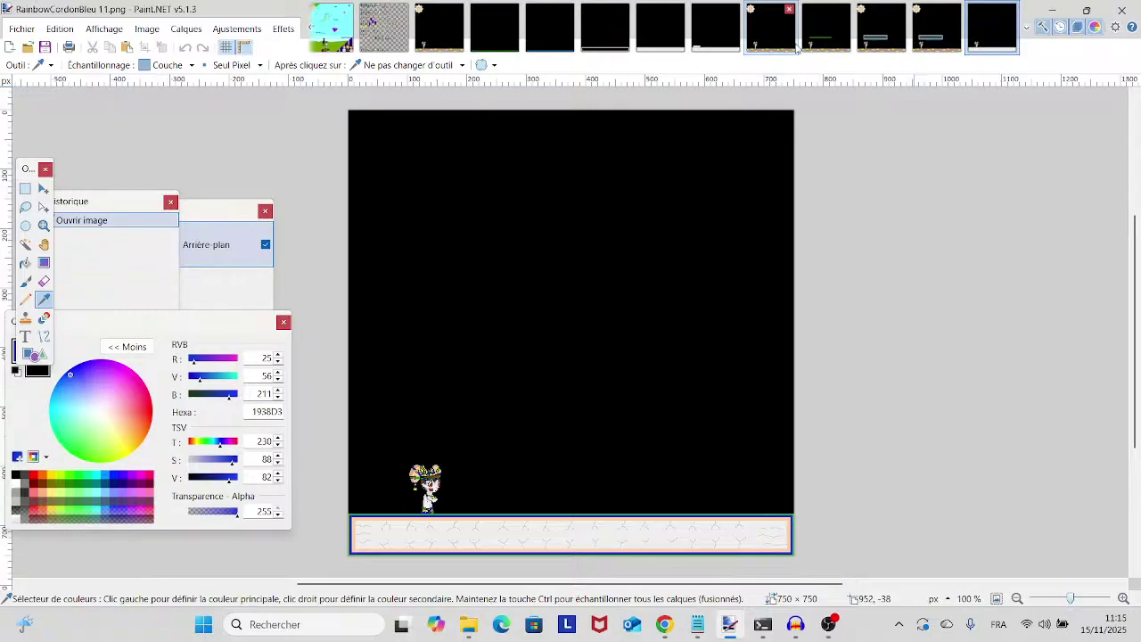
pyautogui.click(647, 51)
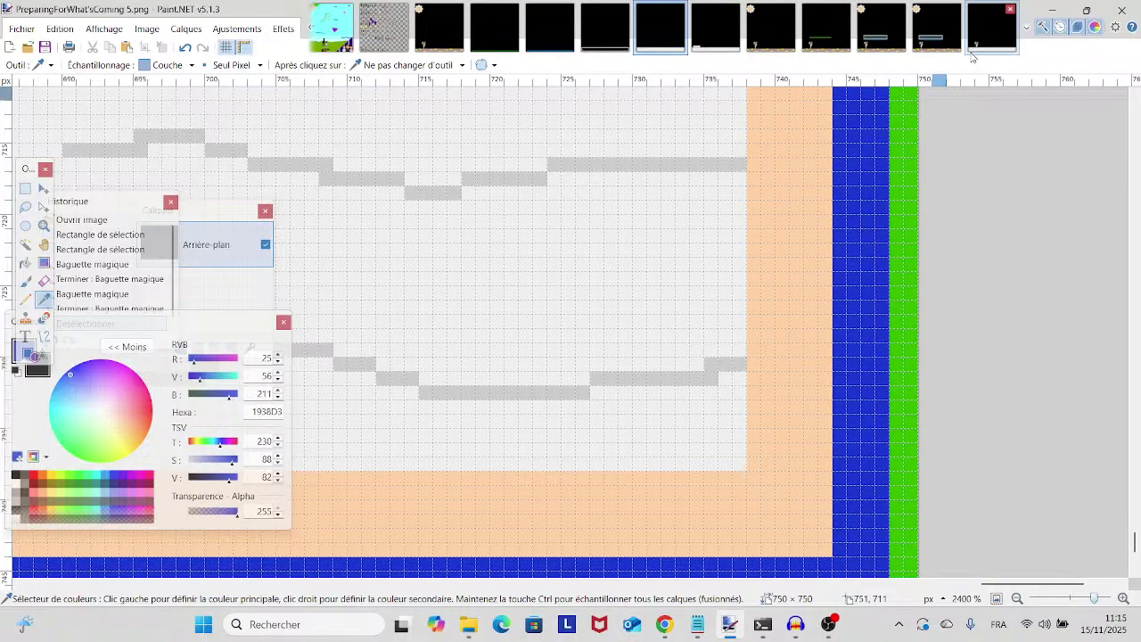
pyautogui.scroll(-3, 1011, 306)
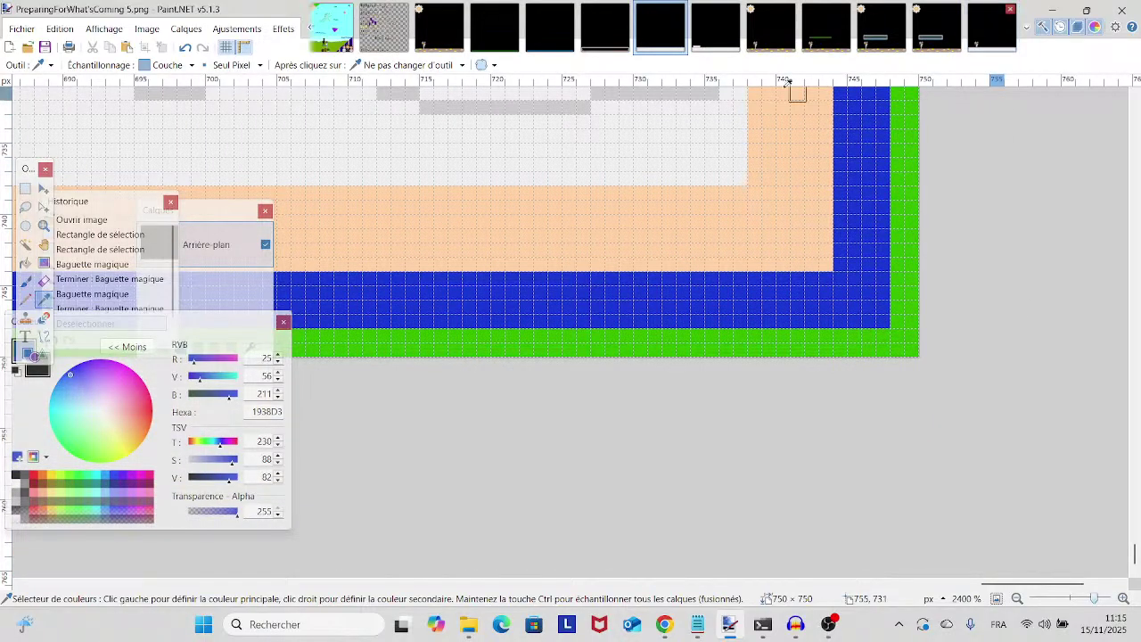
pyautogui.click(936, 29)
# - Sample the border green 37B700 and pencil a two-pixel-wide green mark beside the upper end of the left blue band
pyautogui.hscroll(2, 856, 242)
pyautogui.scroll(-2, 713, 229)
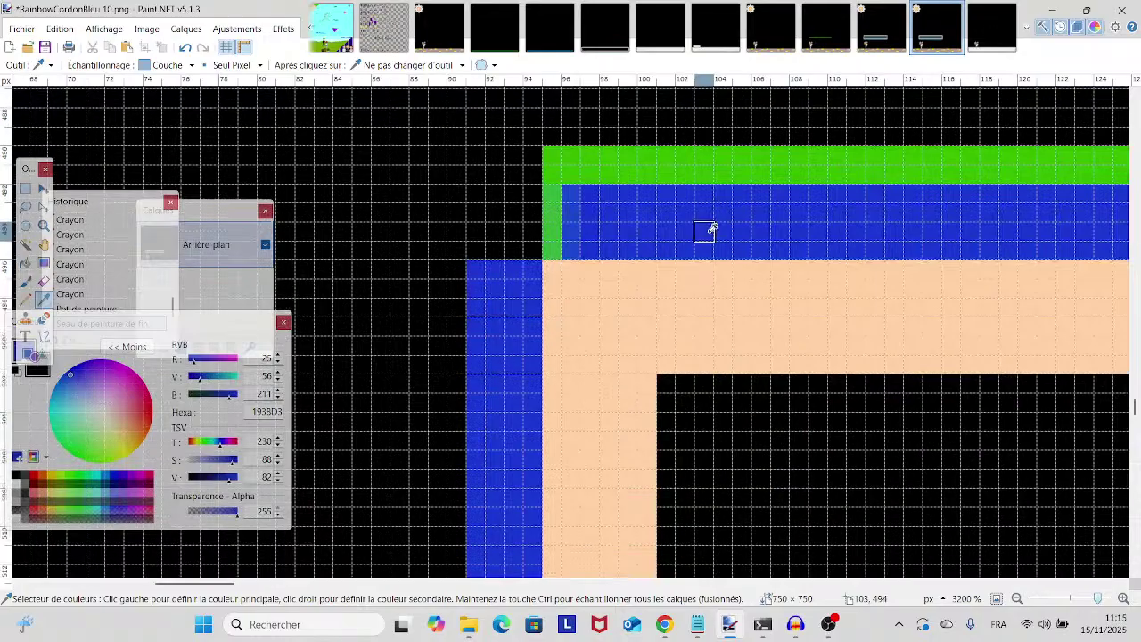
pyautogui.scroll(-3, 706, 228)
pyautogui.scroll(4, 690, 224)
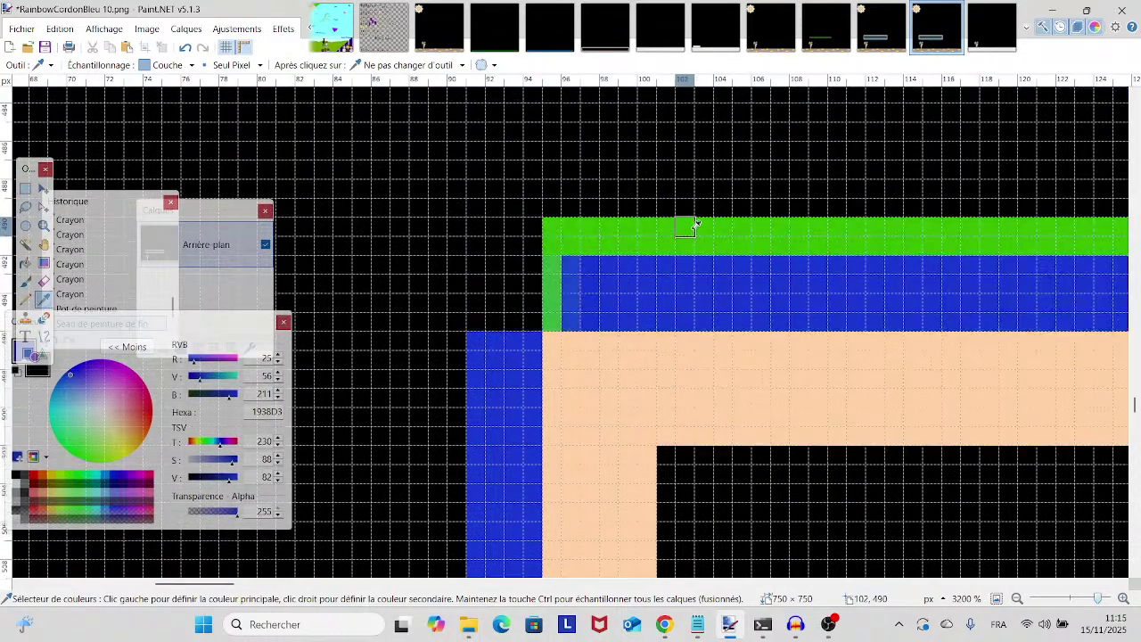
pyautogui.click(894, 227)
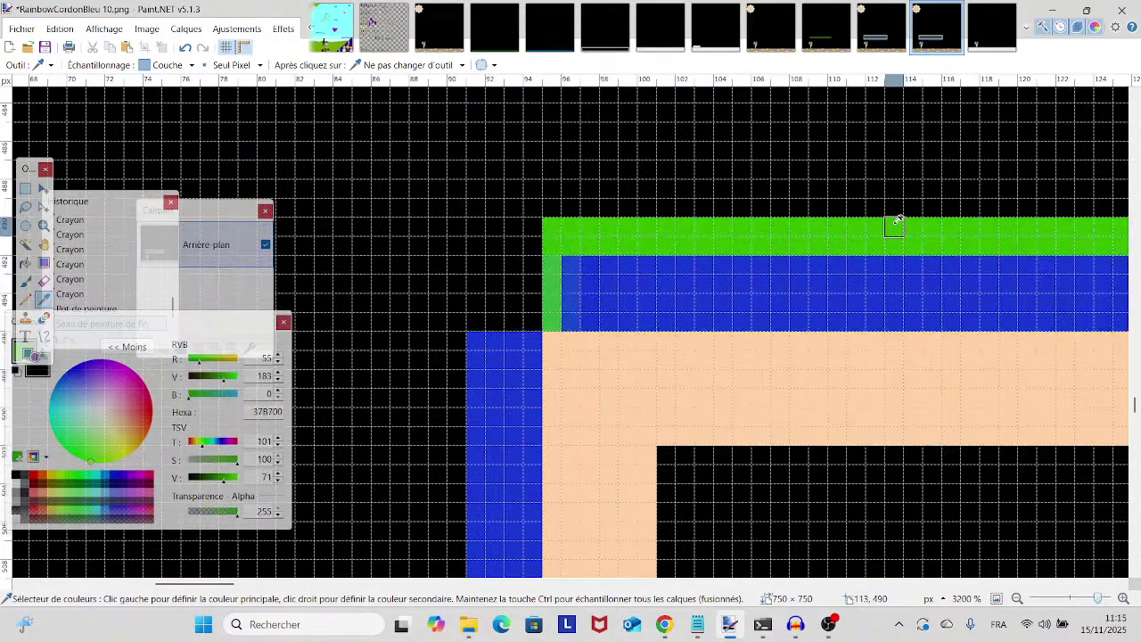
pyautogui.click(26, 297)
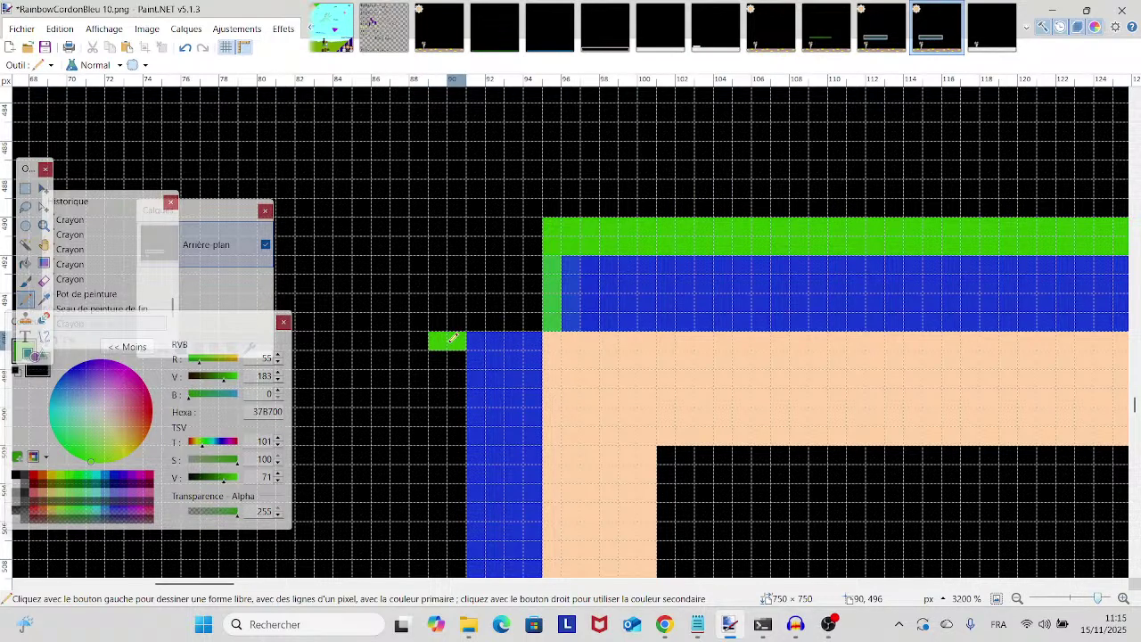
# - Pencil a two-pixel-wide green column along the outside of the left blue band, spanning the frame's full height
pyautogui.scroll(-10, 449, 338)
pyautogui.moveTo(451, 340); pyautogui.dragTo(460, 235)
pyautogui.scroll(-5, 445, 342)
pyautogui.scroll(12, 457, 362)
pyautogui.scroll(-13, 453, 223)
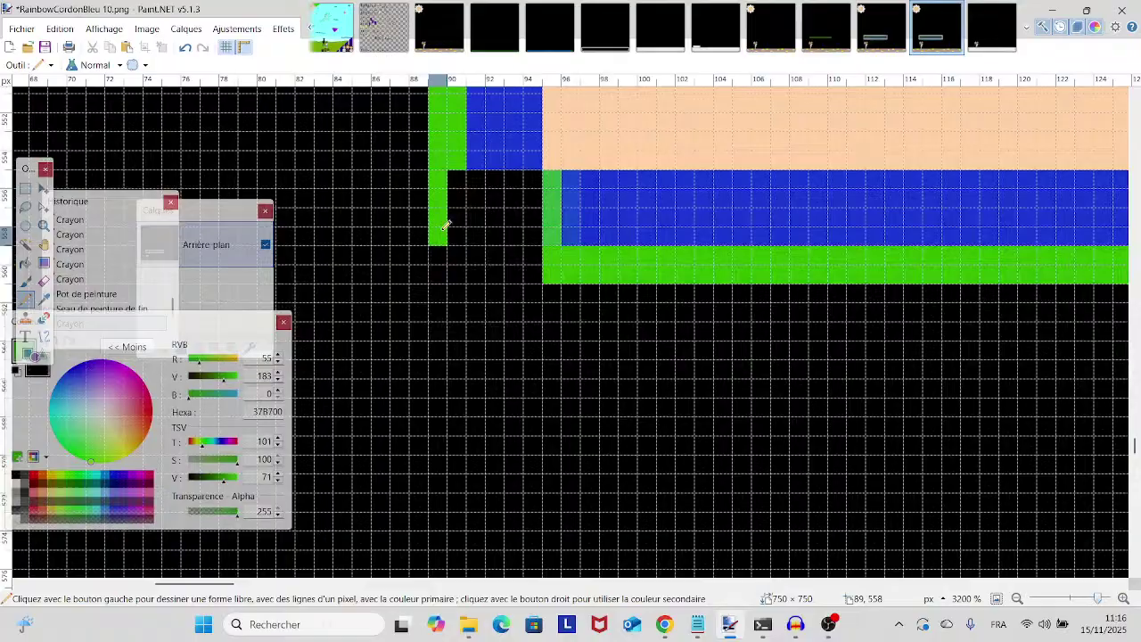
pyautogui.click(441, 241)
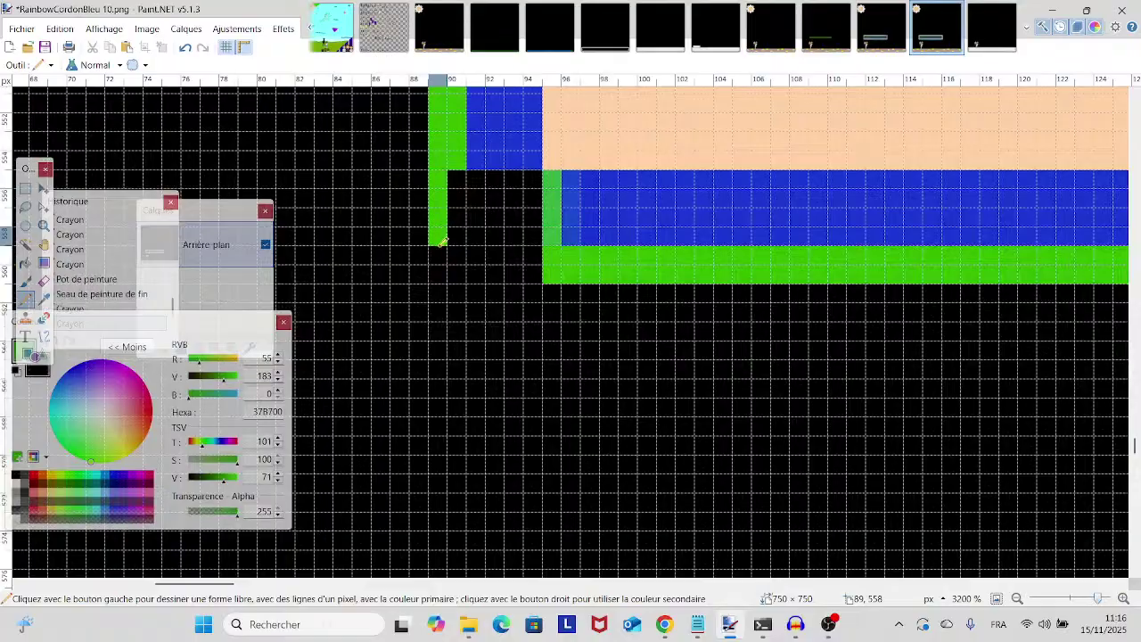
pyautogui.scroll(3, 453, 254)
pyautogui.click(461, 257)
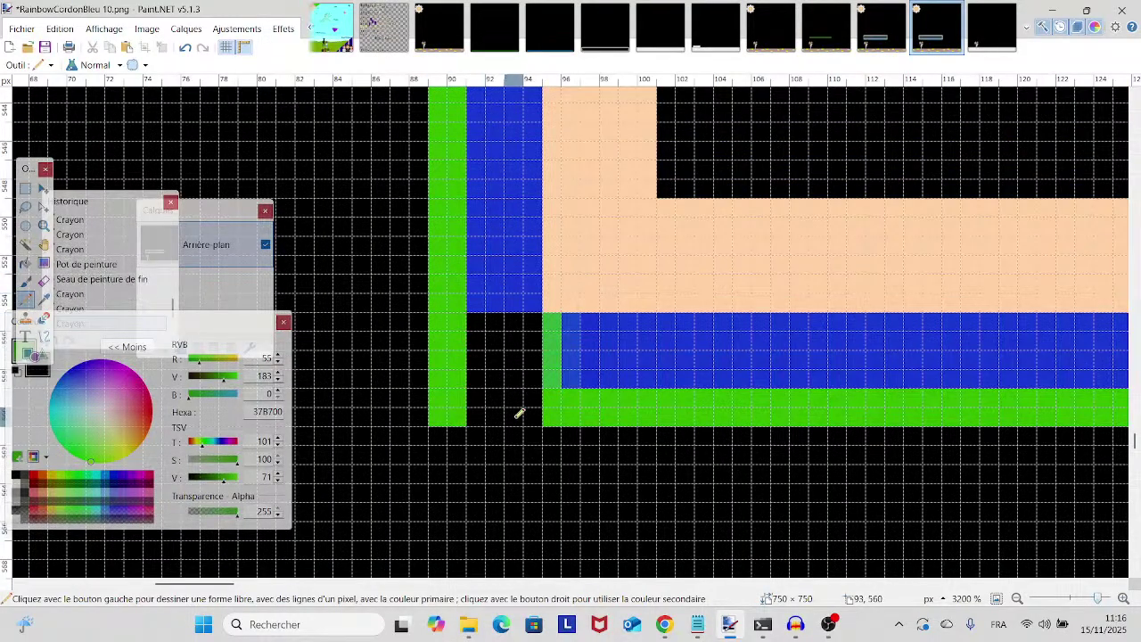
# - Pencil green across the gap at the frame's lower-left corner to join the left column with the lower green border
pyautogui.moveTo(484, 416)
pyautogui.mouseDown()
pyautogui.moveTo(528, 418)
pyautogui.moveTo(570, 395)
pyautogui.moveTo(467, 398)
pyautogui.mouseUp()
pyautogui.hscroll(5, 917, 400)
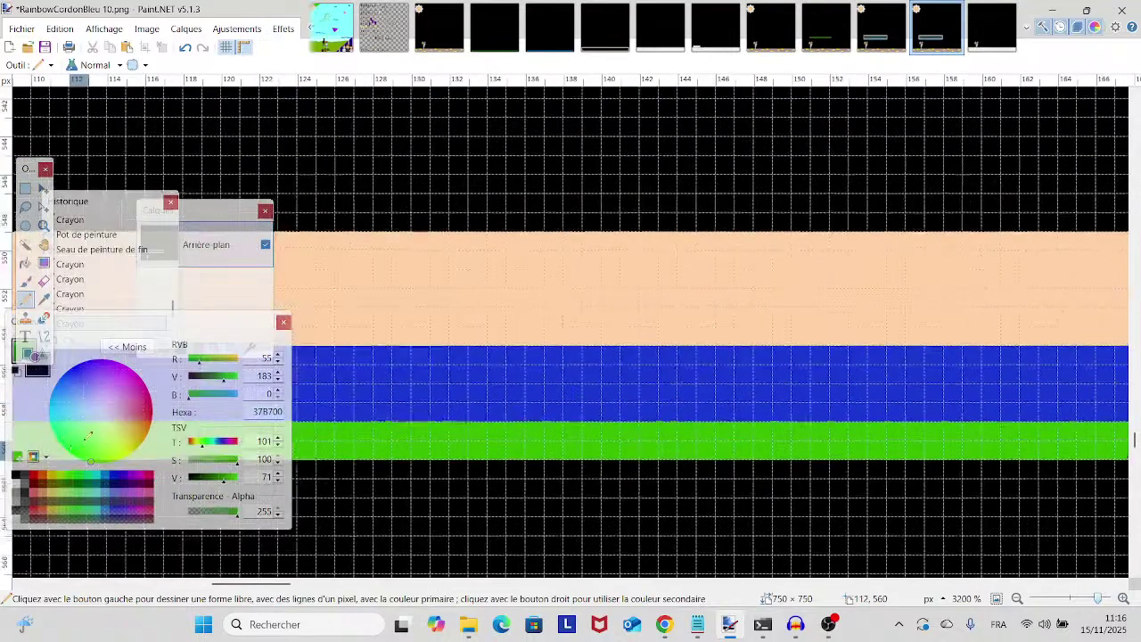
pyautogui.hscroll(-10, 1137, 400)
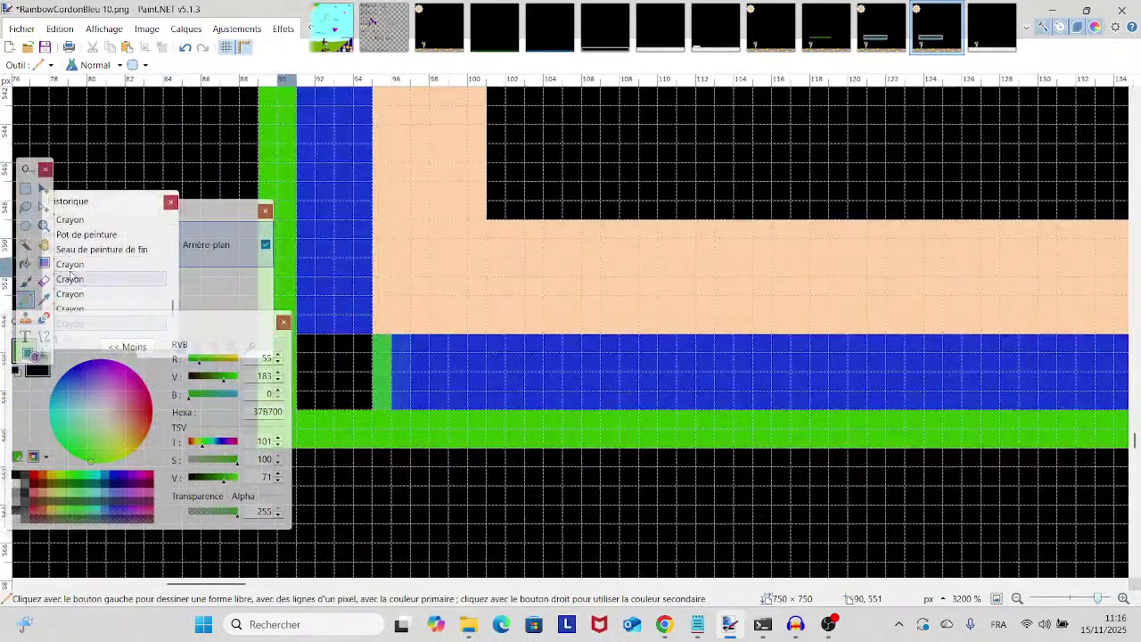
# - Sample the border blue 1938D3 and pencil over the black gap and green pixels inside the frame's lower-left corner
pyautogui.click(44, 298)
pyautogui.click(401, 384)
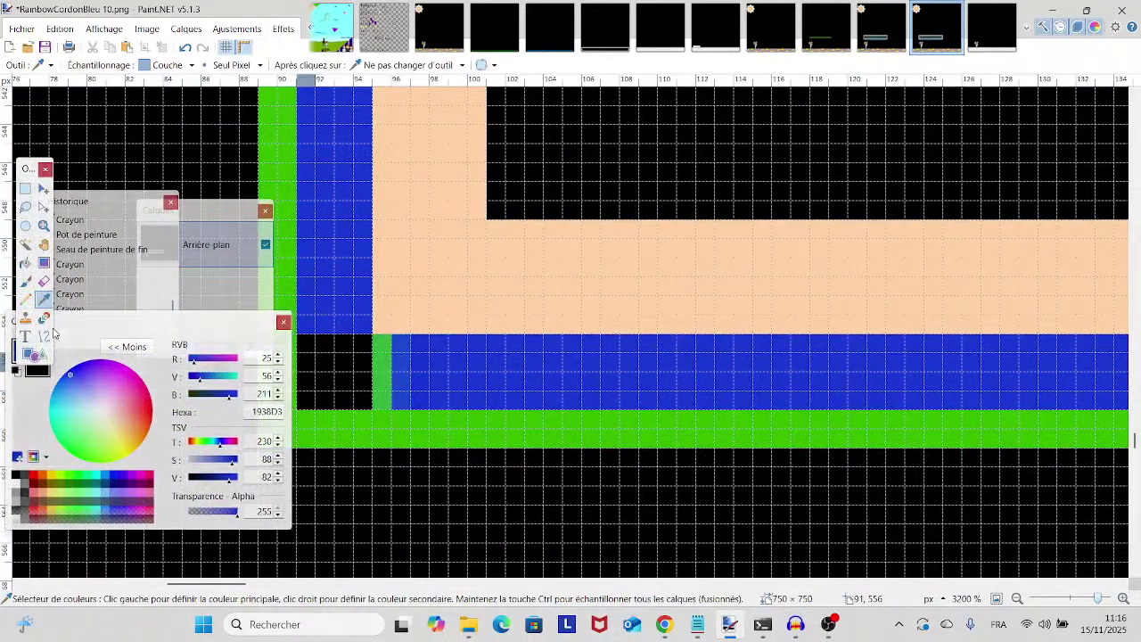
pyautogui.click(25, 298)
pyautogui.moveTo(382, 343)
pyautogui.mouseDown()
pyautogui.moveTo(384, 389)
pyautogui.moveTo(317, 379)
pyautogui.moveTo(314, 349)
pyautogui.moveTo(357, 361)
pyautogui.moveTo(364, 340)
pyautogui.moveTo(360, 372)
pyautogui.moveTo(313, 387)
pyautogui.mouseUp()
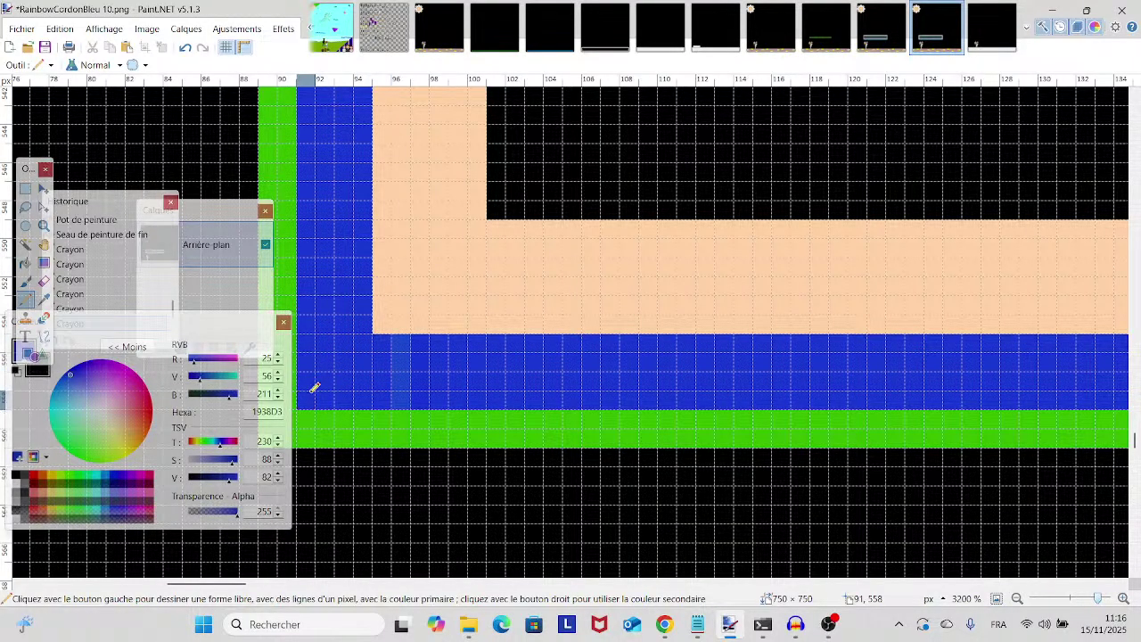
# - Pencil blue over the black gap and leftover green pixels at the upper-left corner to join the left and upper blue bands
pyautogui.scroll(3, 313, 388)
pyautogui.scroll(5, 313, 388)
pyautogui.moveTo(357, 303)
pyautogui.mouseDown()
pyautogui.moveTo(357, 269)
pyautogui.moveTo(324, 264)
pyautogui.moveTo(317, 244)
pyautogui.moveTo(321, 224)
pyautogui.moveTo(351, 221)
pyautogui.moveTo(360, 233)
pyautogui.moveTo(353, 254)
pyautogui.moveTo(312, 269)
pyautogui.moveTo(309, 228)
pyautogui.mouseUp()
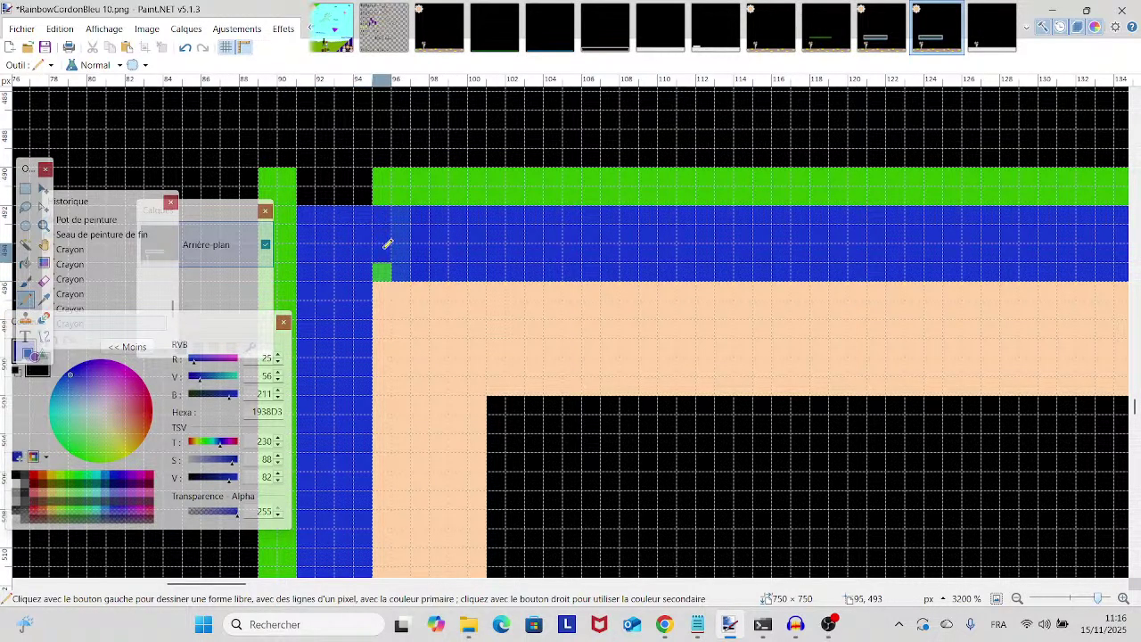
pyautogui.moveTo(364, 257)
pyautogui.mouseDown()
pyautogui.moveTo(365, 235)
pyautogui.moveTo(293, 265)
pyautogui.mouseUp()
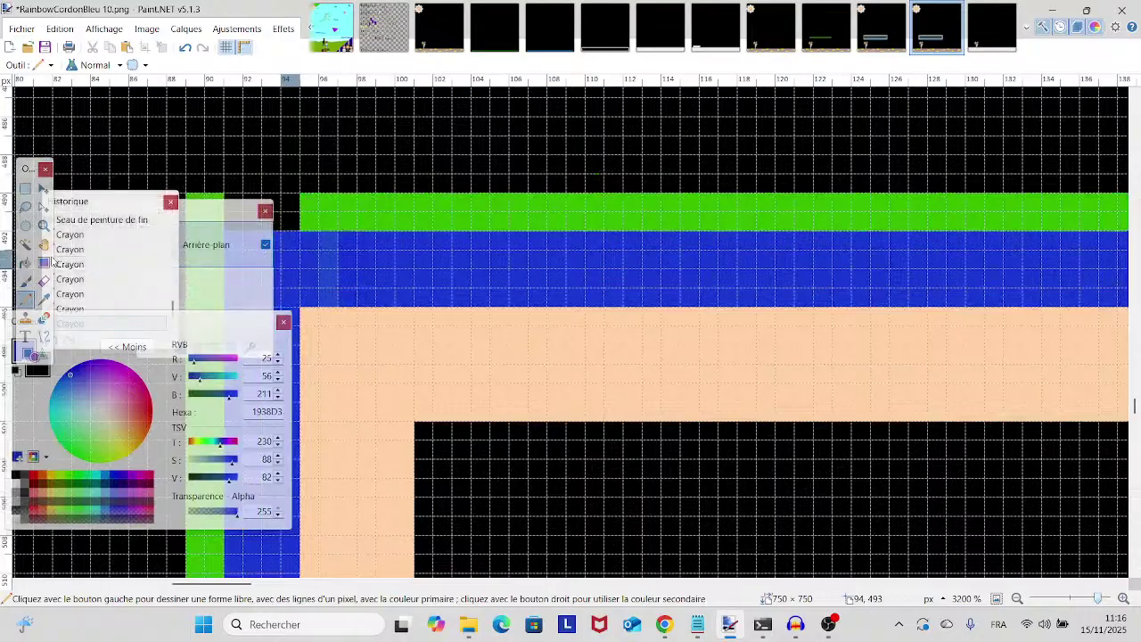
# - Sample the border green 37B700 and pencil over the black gap at the frame's upper-left corner to join the left and upper green borders
pyautogui.click(44, 300)
pyautogui.hscroll(-5, 542, 324)
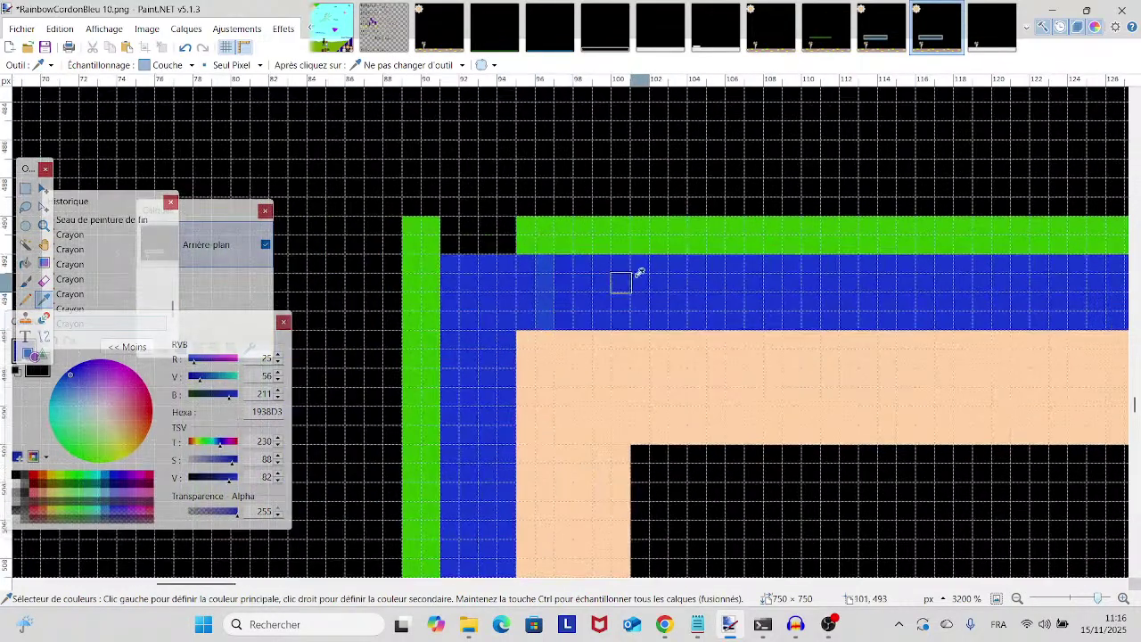
pyautogui.click(633, 243)
pyautogui.click(25, 299)
pyautogui.moveTo(446, 248)
pyautogui.mouseDown()
pyautogui.moveTo(508, 235)
pyautogui.moveTo(452, 224)
pyautogui.mouseUp()
pyautogui.hscroll(4, 535, 320)
pyautogui.scroll(-1, 535, 321)
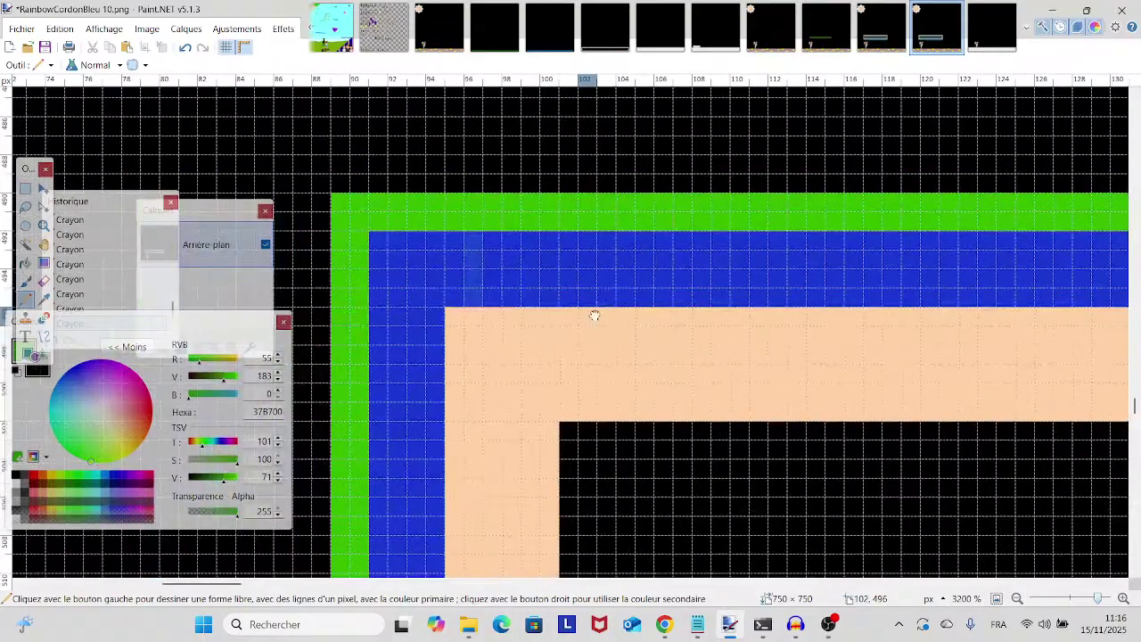
# - Sample the border blue 1938D3 and pencil over the black gap inside the frame's upper-right corner
pyautogui.click(44, 299)
pyautogui.click(530, 273)
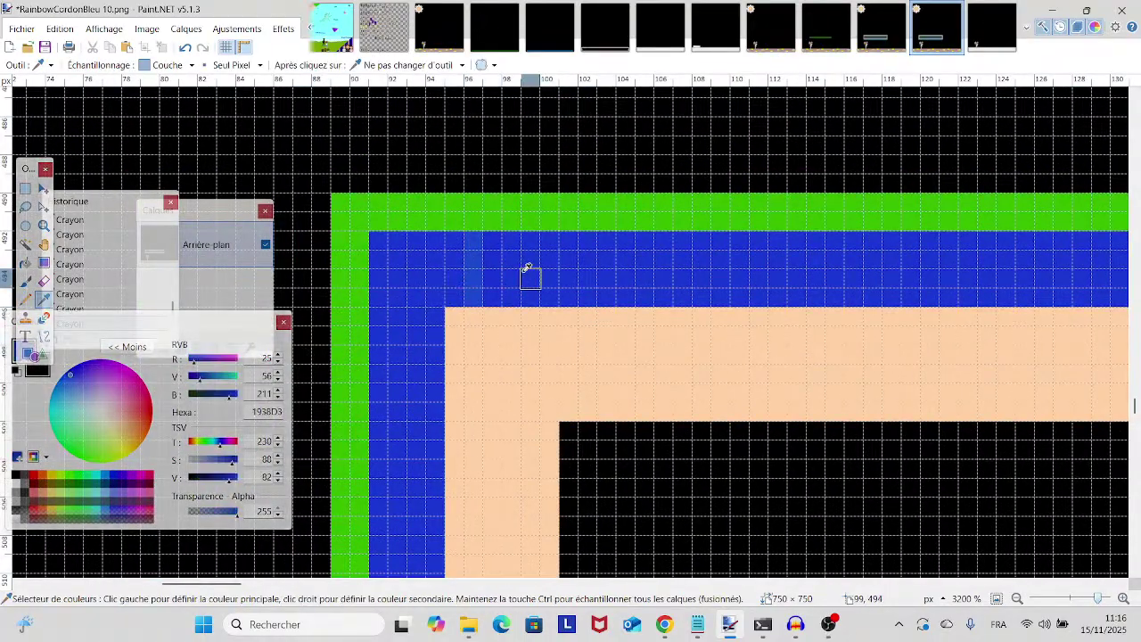
pyautogui.click(25, 301)
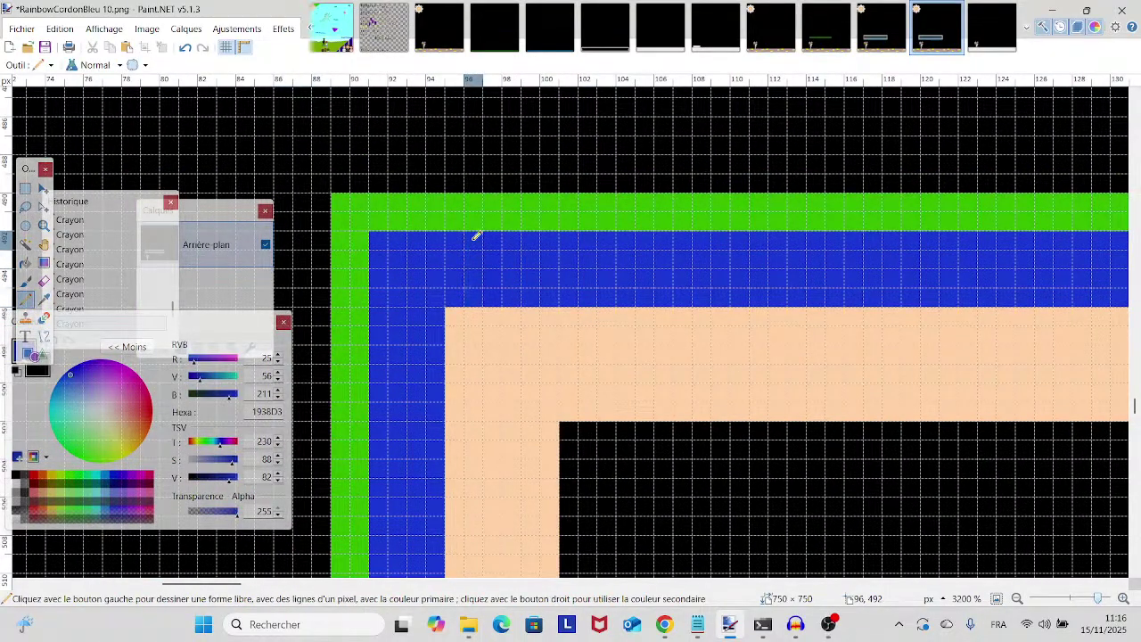
pyautogui.scroll(-10, 755, 333)
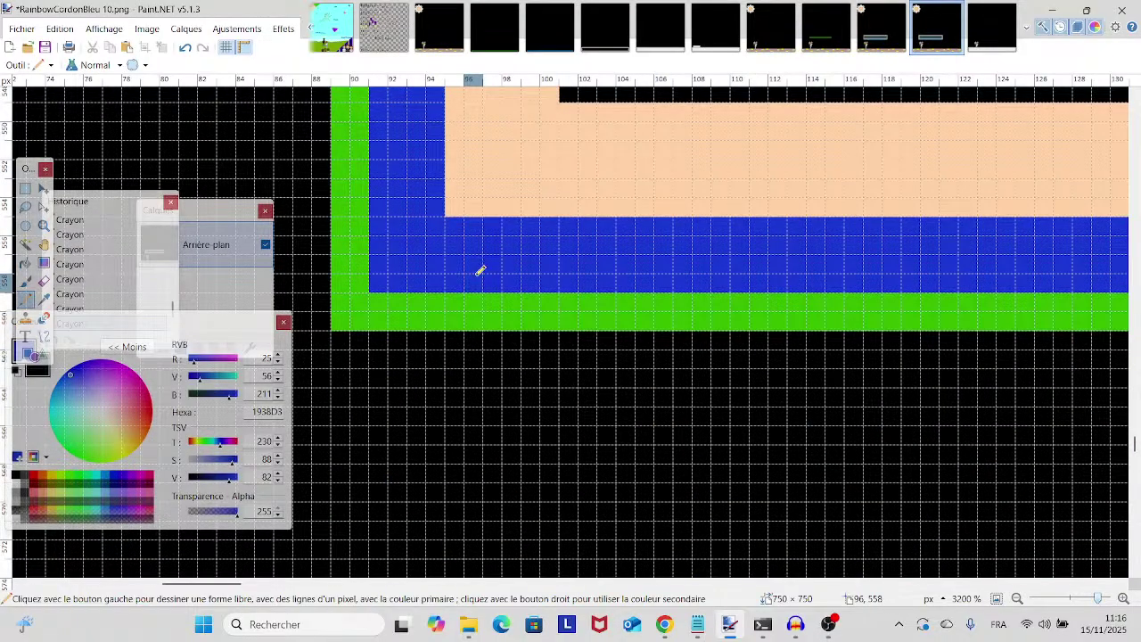
pyautogui.scroll(15, 479, 267)
pyautogui.moveTo(478, 267); pyautogui.dragTo(321, 352)
pyautogui.scroll(-10, 624, 285)
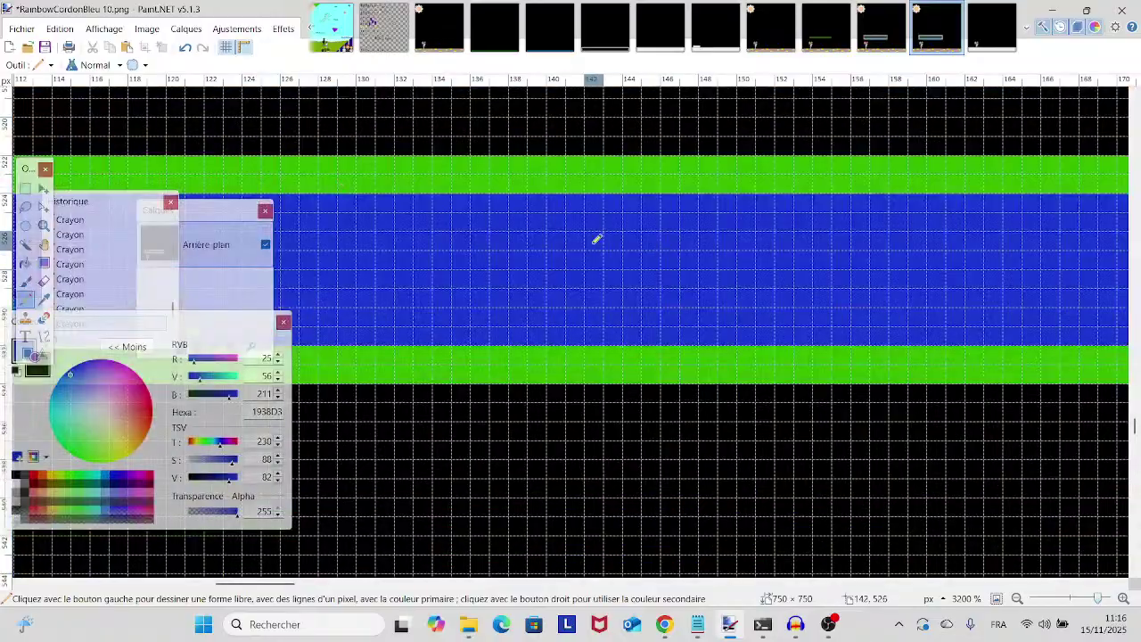
pyautogui.moveTo(598, 239); pyautogui.dragTo(632, 565)
pyautogui.hscroll(10, 632, 565)
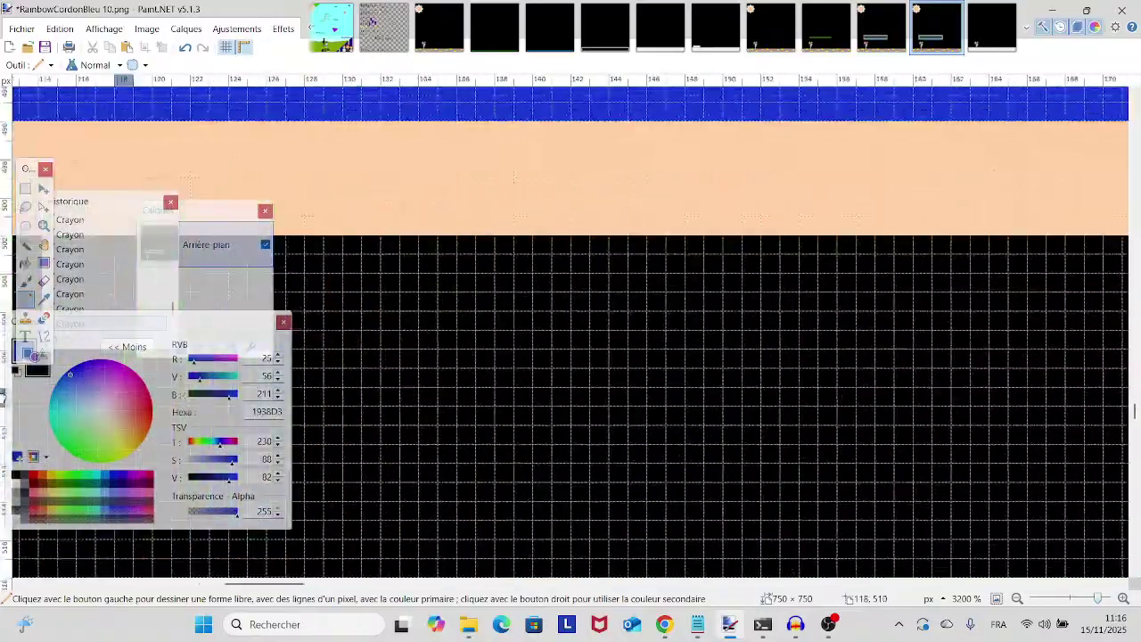
pyautogui.hscroll(12, 744, 372)
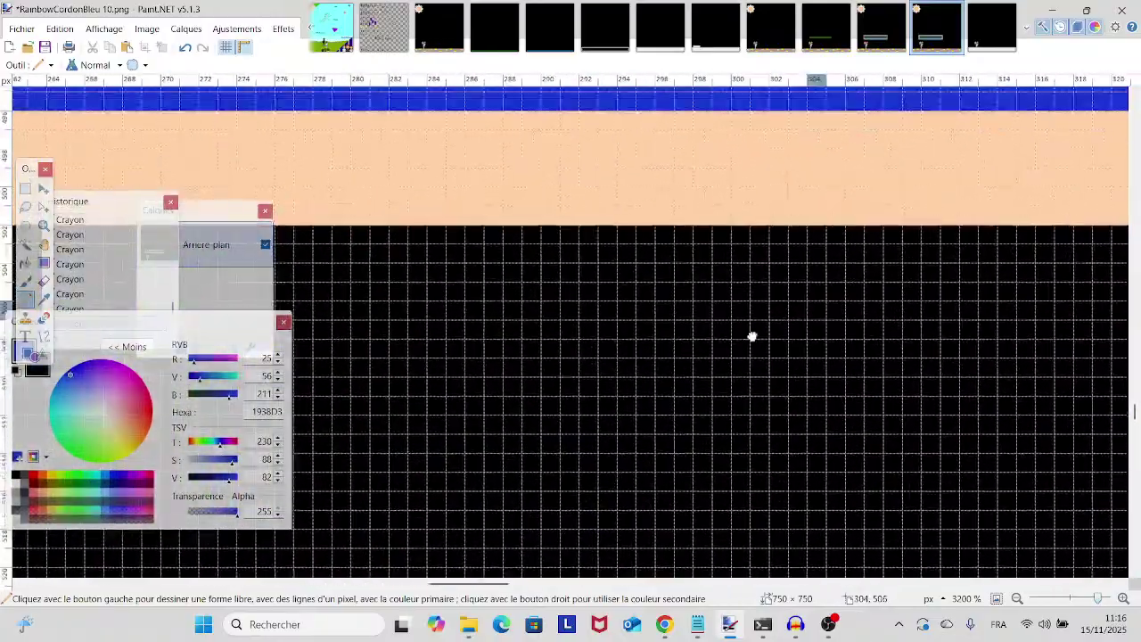
pyautogui.scroll(4, 752, 334)
pyautogui.scroll(2, 1037, 363)
pyautogui.hscroll(6, 865, 387)
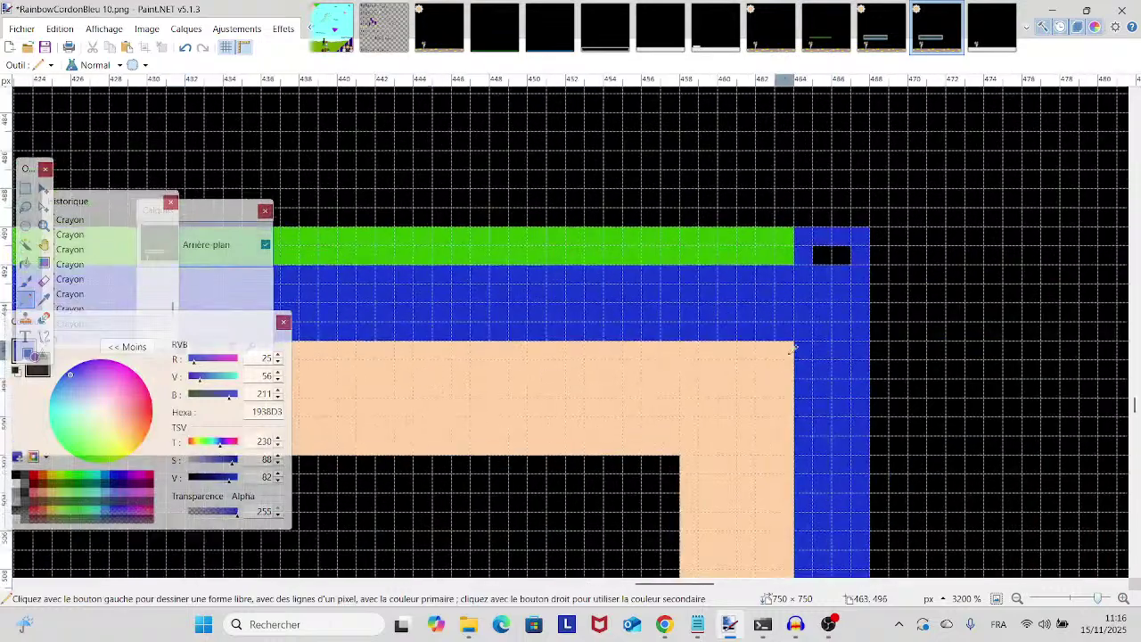
pyautogui.moveTo(926, 321); pyautogui.dragTo(754, 289)
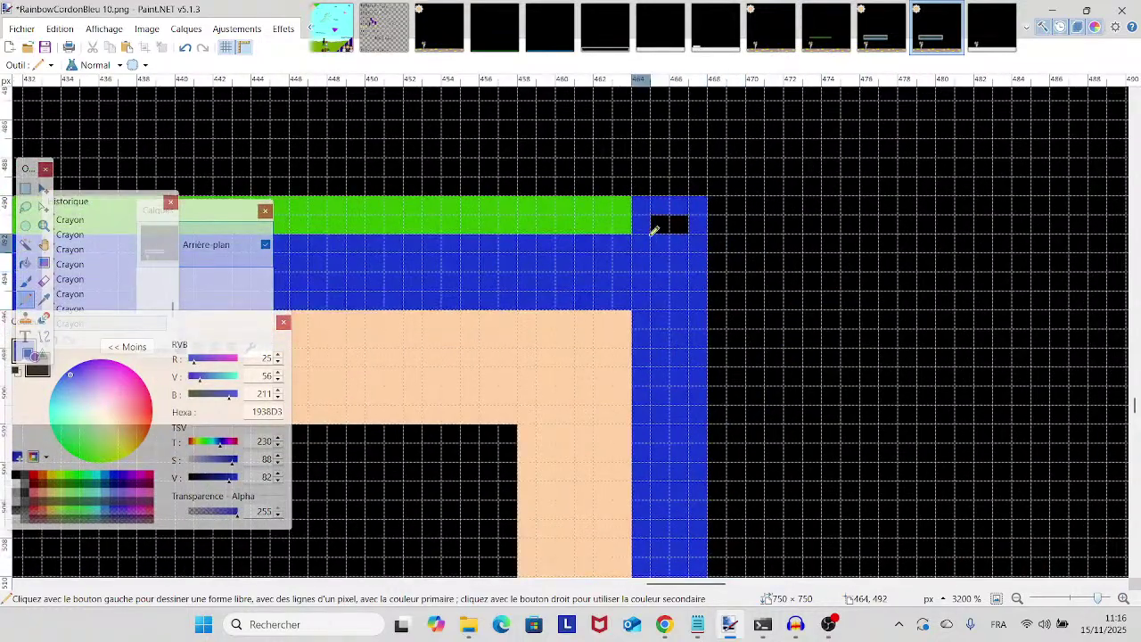
pyautogui.moveTo(655, 230); pyautogui.dragTo(679, 220)
# - Sample the border green 37B700 and pencil a one-pixel-wide column just outside the right blue band, leaving a one-pixel gap, down to the frame's lower edge
pyautogui.press('k')
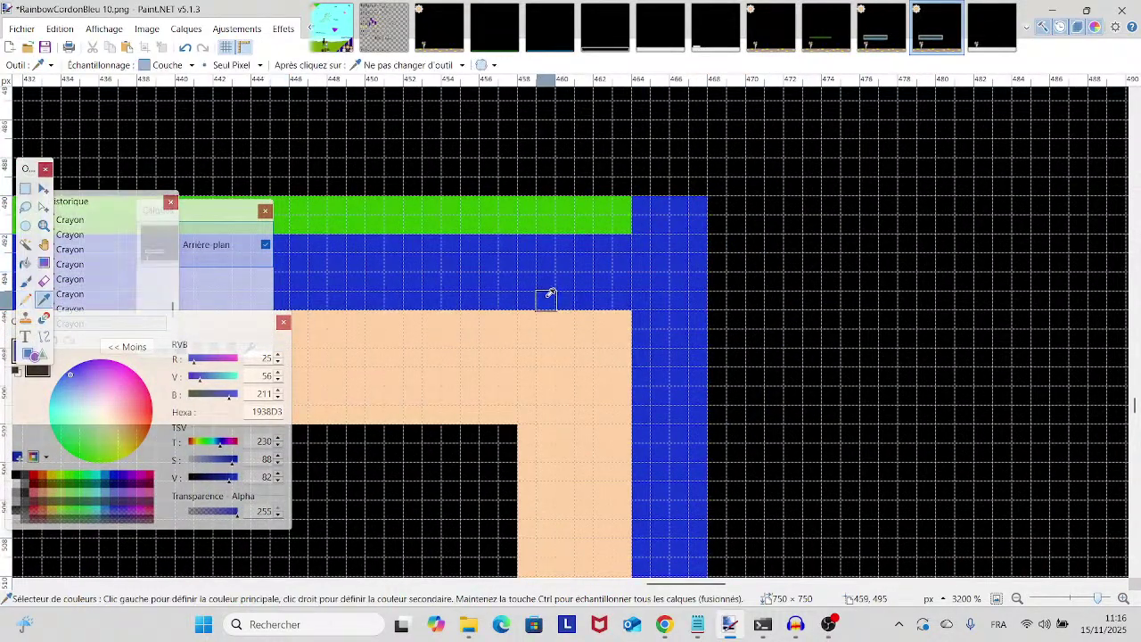
pyautogui.click(466, 219)
pyautogui.click(25, 299)
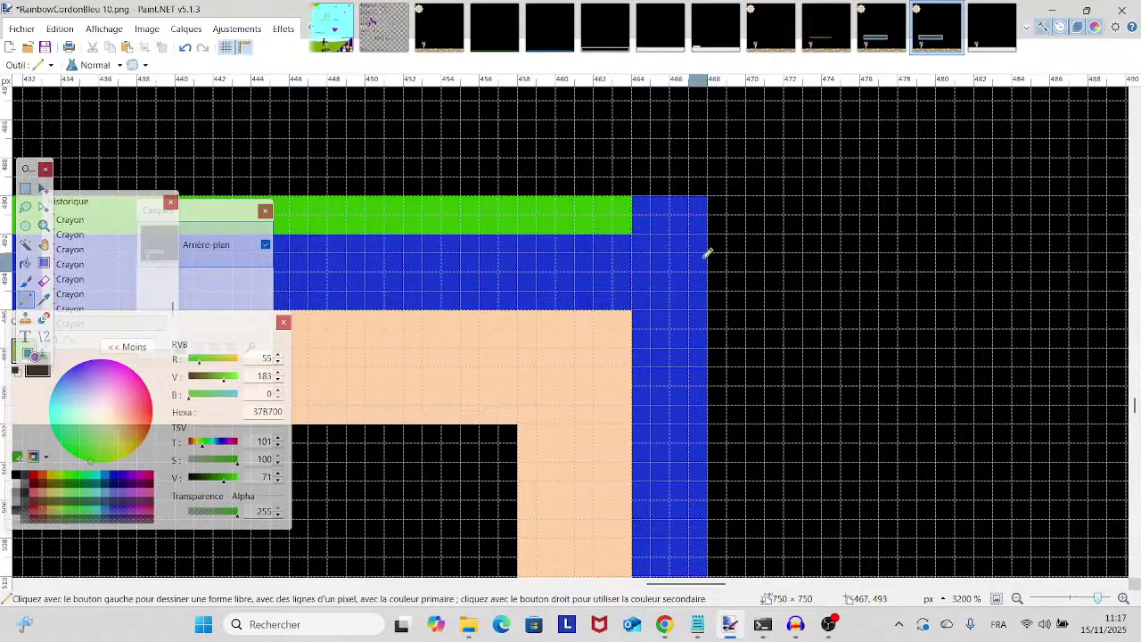
pyautogui.moveTo(710, 224)
pyautogui.mouseDown()
pyautogui.moveTo(644, 223)
pyautogui.moveTo(648, 212)
pyautogui.moveTo(738, 207)
pyautogui.mouseUp()
pyautogui.scroll(-1, 738, 205)
pyautogui.scroll(-10, 738, 207)
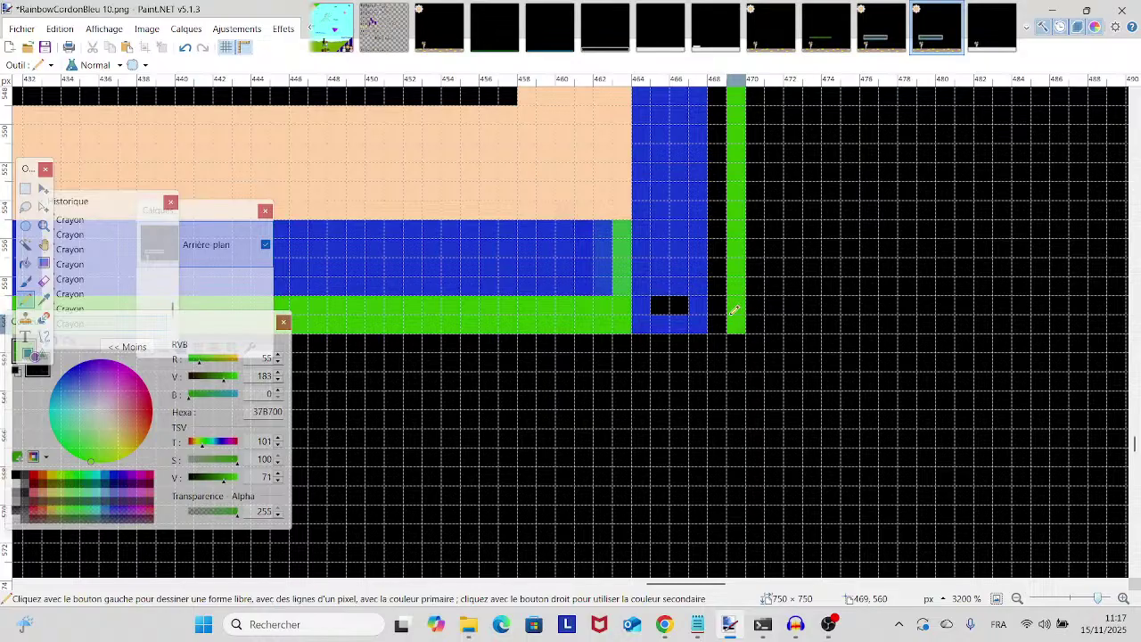
# - Pencil green over the remaining gap beside the right blue band and across both right-hand corners to join the upper and lower green borders
pyautogui.moveTo(734, 317)
pyautogui.mouseDown()
pyautogui.moveTo(633, 317)
pyautogui.moveTo(707, 300)
pyautogui.mouseUp()
pyautogui.scroll(10, 716, 296)
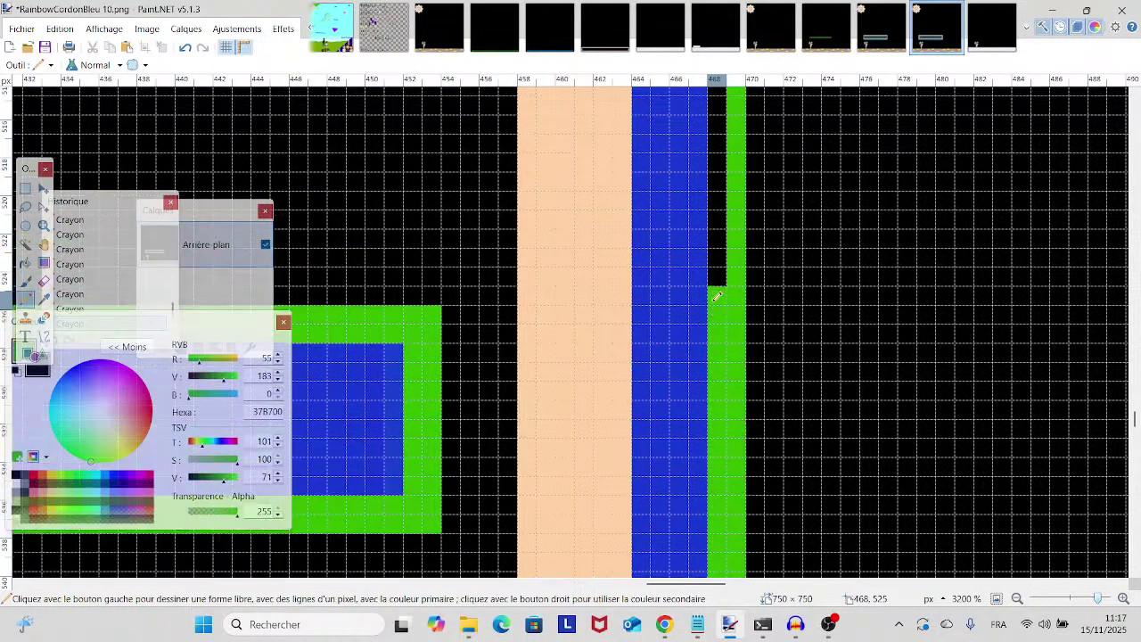
pyautogui.scroll(-10, 717, 296)
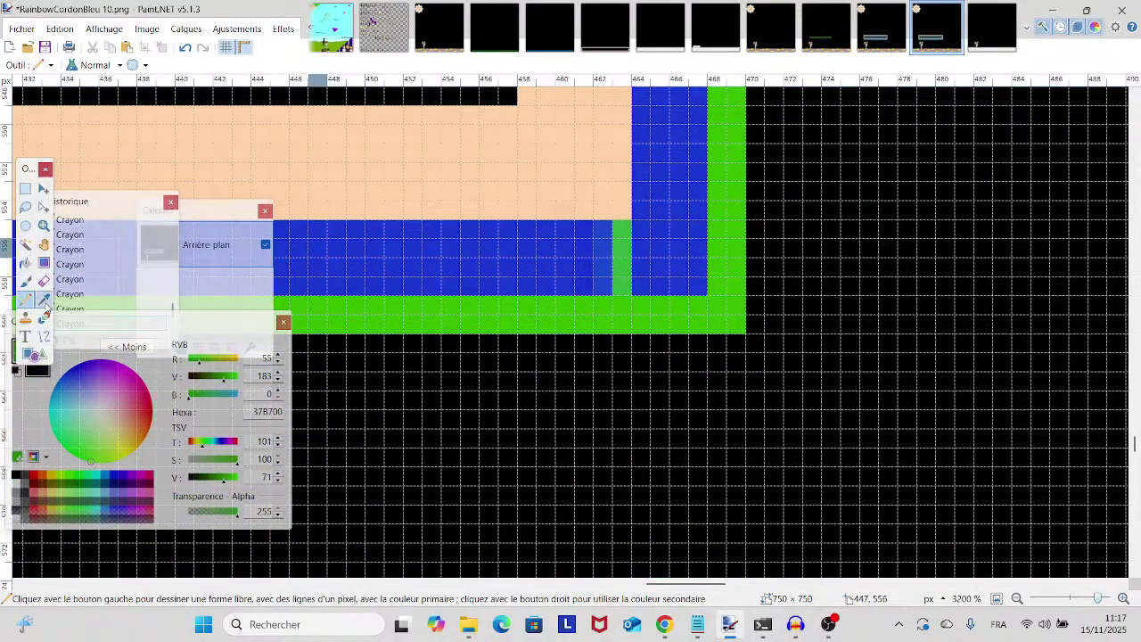
# - Sample the border blue 1938D3 and pencil over the leftover green pixels in the lower blue band near the lower-right corner
pyautogui.click(44, 301)
pyautogui.click(675, 205)
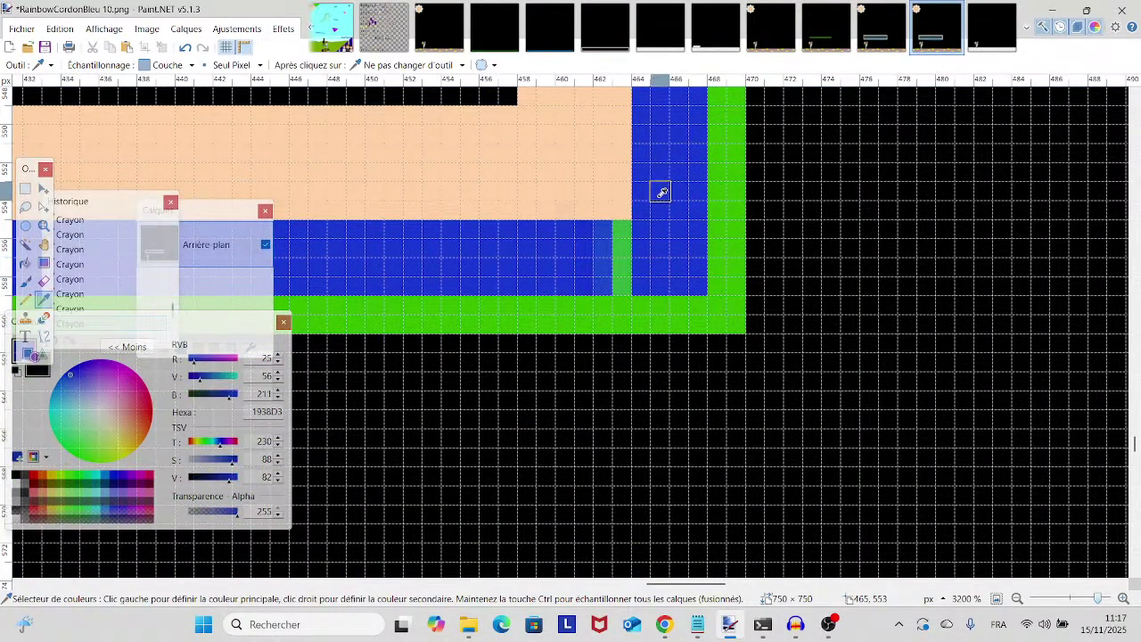
pyautogui.click(26, 298)
pyautogui.click(616, 275)
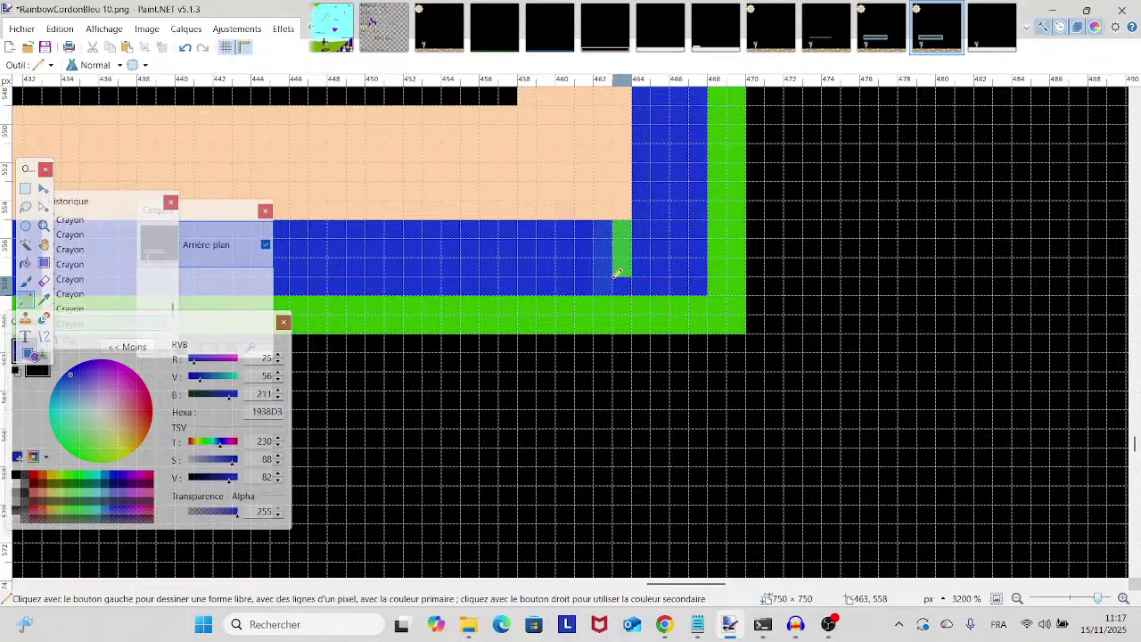
pyautogui.moveTo(622, 230); pyautogui.dragTo(619, 270)
# - Sample the background black 000000, set the brush size to 13 and paint over the green-edged blue bar inside the frame
pyautogui.scroll(10, 530, 266)
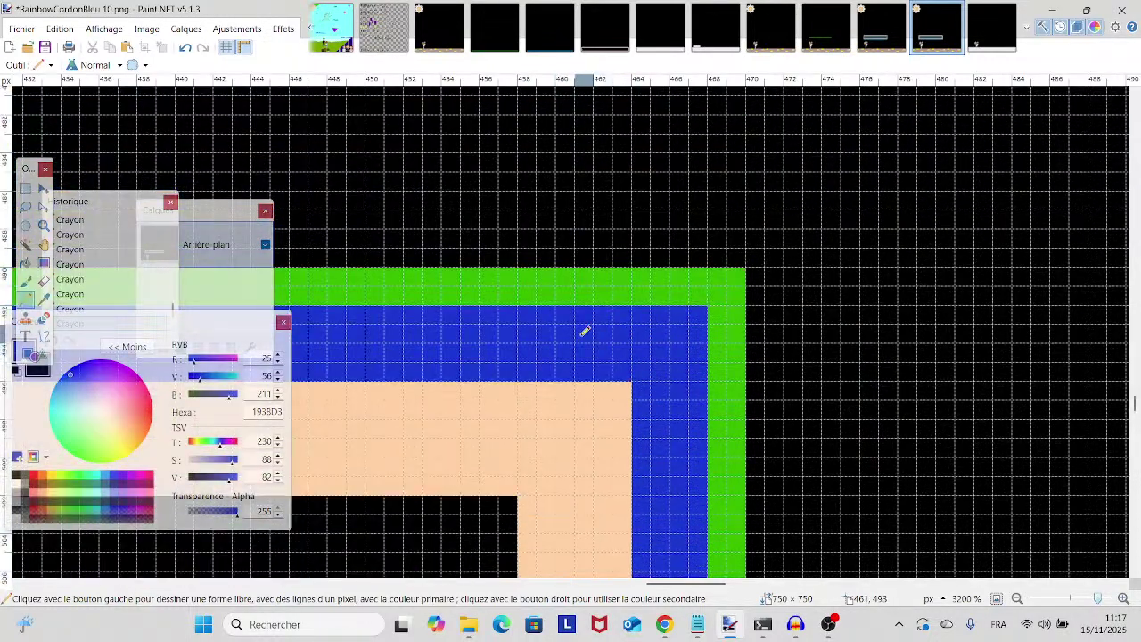
pyautogui.hscroll(-4, 1070, 339)
pyautogui.scroll(-3, 1032, 350)
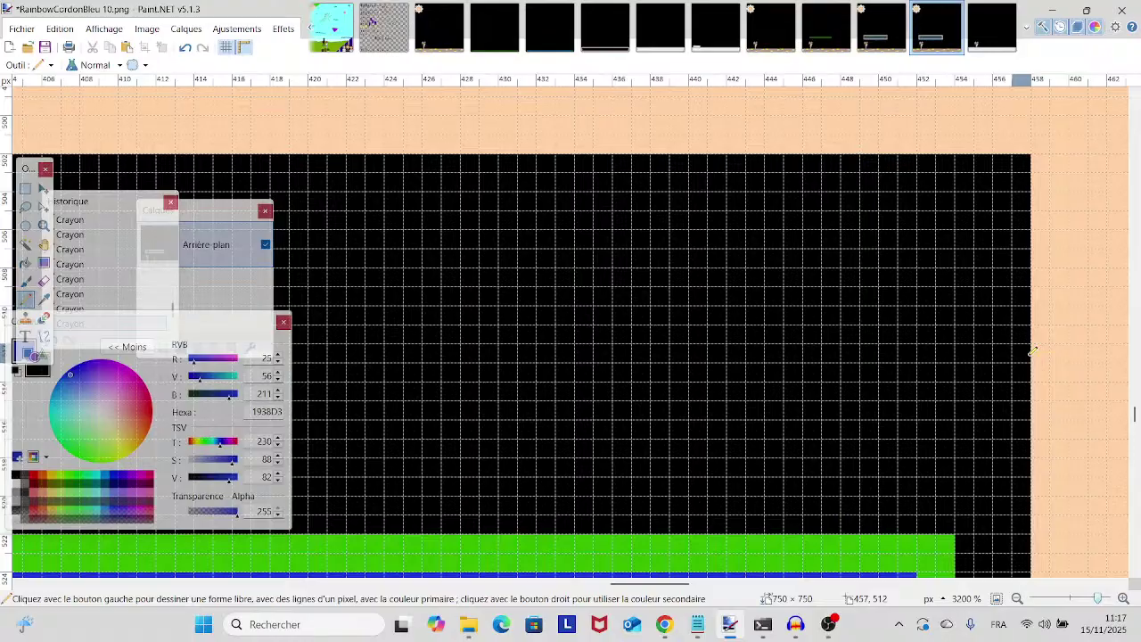
pyautogui.moveTo(1098, 598); pyautogui.dragTo(1080, 598)
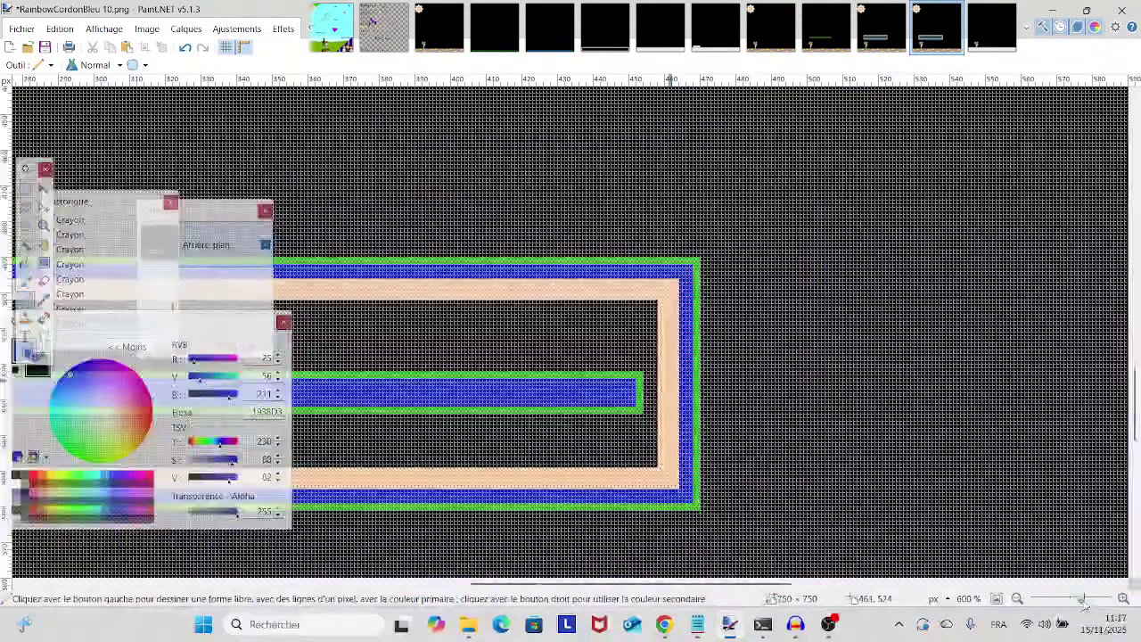
pyautogui.hscroll(-8, 722, 412)
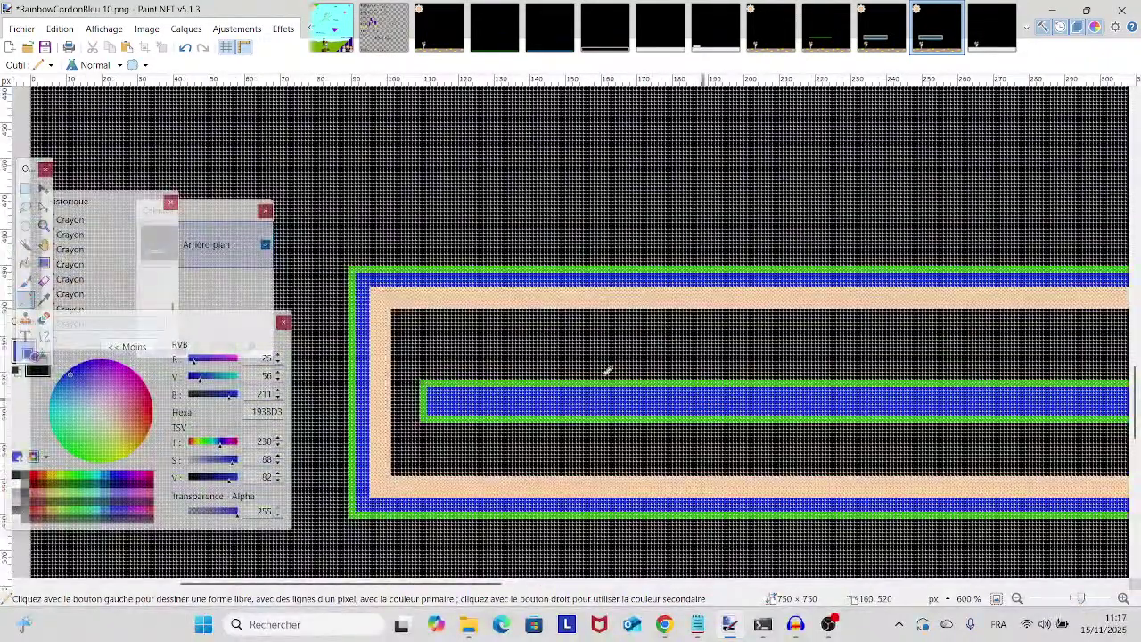
pyautogui.press('k')
pyautogui.click(542, 357)
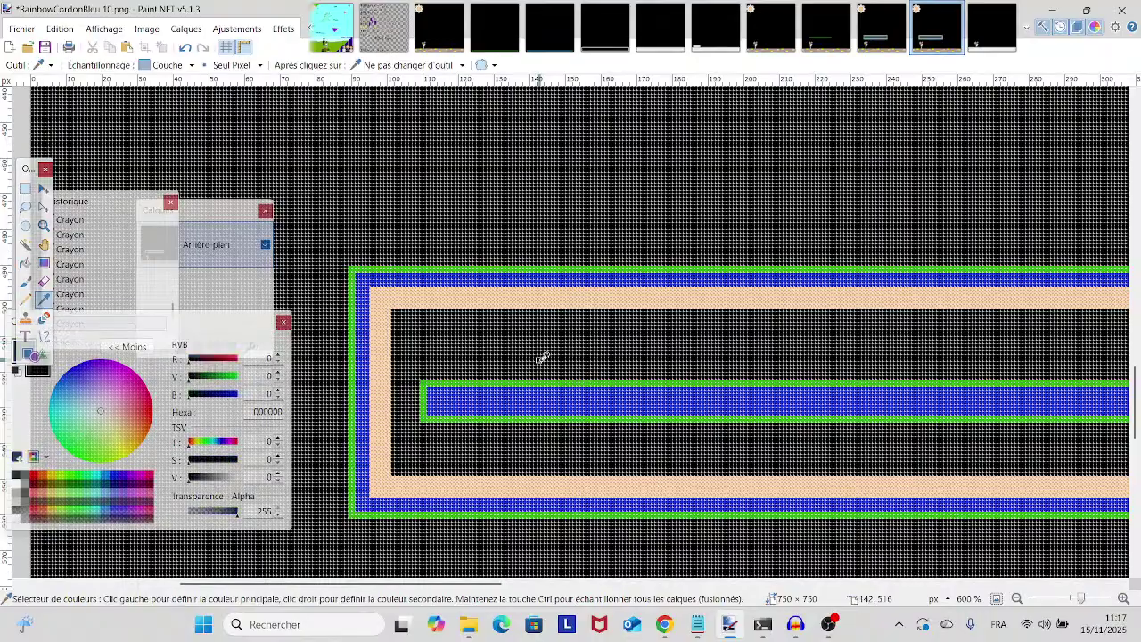
pyautogui.click(25, 280)
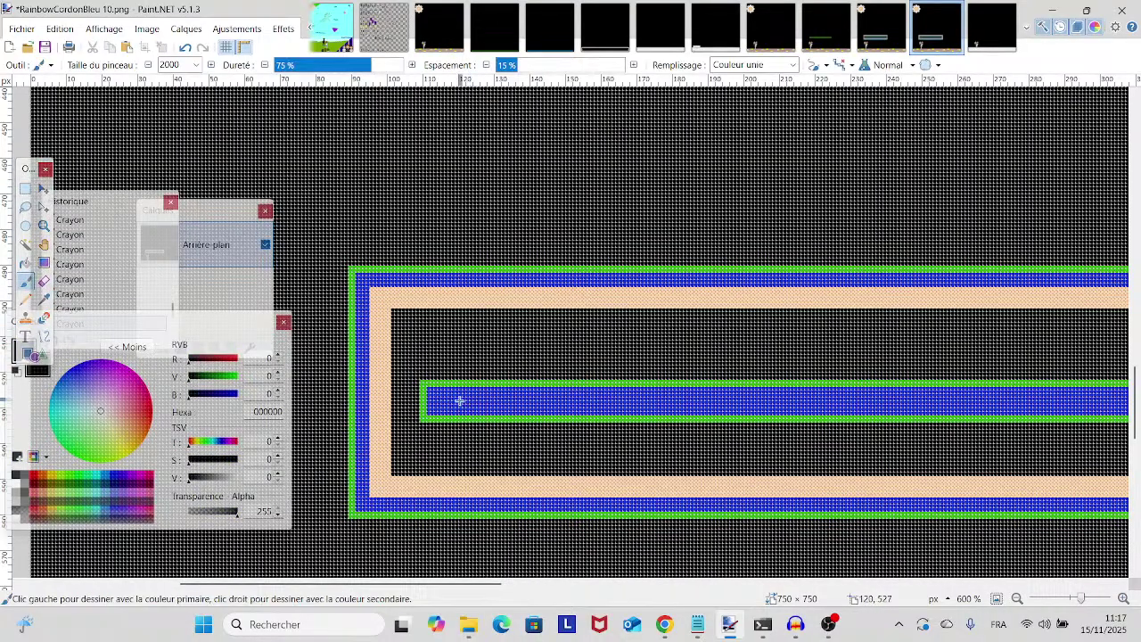
pyautogui.click(196, 65)
pyautogui.scroll(10, 178, 205)
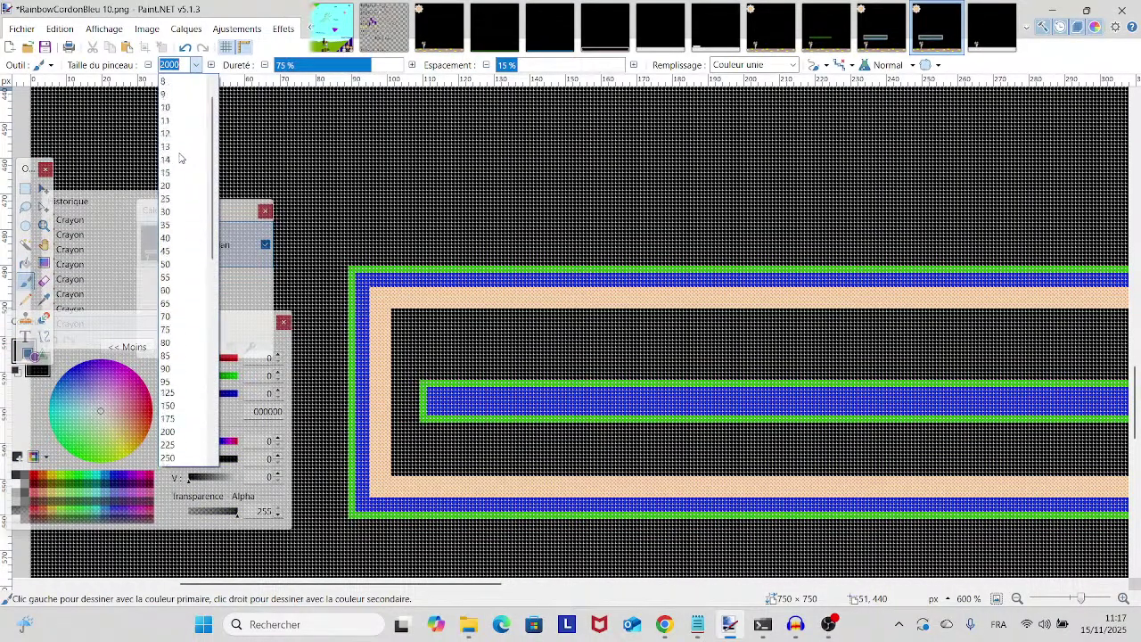
pyautogui.click(178, 212)
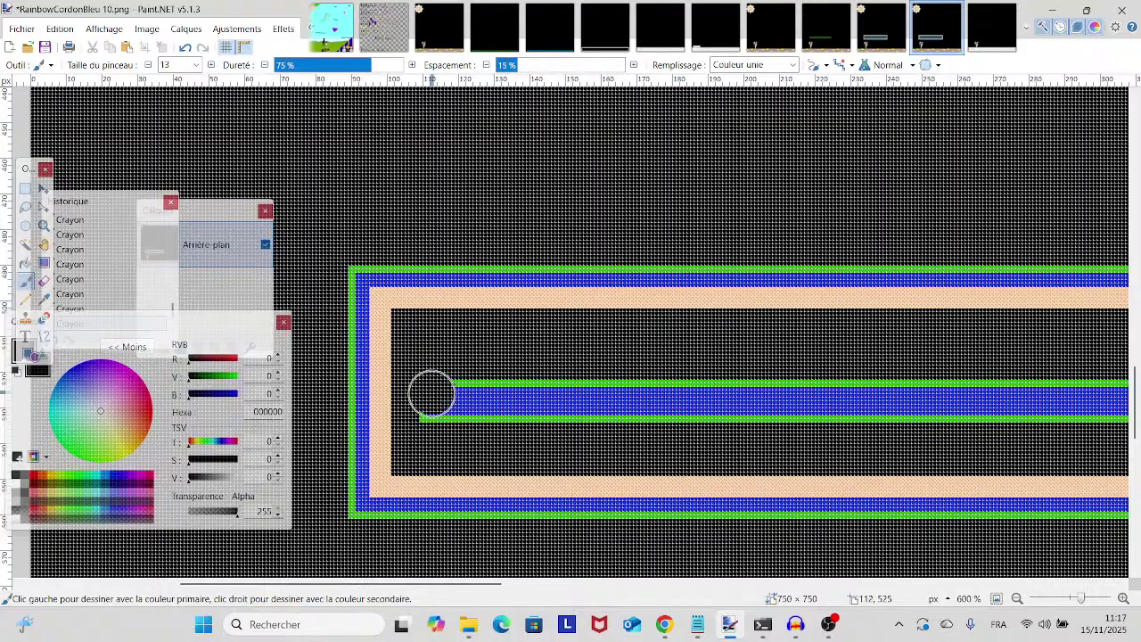
pyautogui.moveTo(440, 395)
pyautogui.mouseDown()
pyautogui.moveTo(430, 402)
pyautogui.moveTo(523, 392)
pyautogui.moveTo(519, 403)
pyautogui.moveTo(726, 400)
pyautogui.moveTo(611, 416)
pyautogui.moveTo(1051, 395)
pyautogui.moveTo(408, 327)
pyautogui.moveTo(453, 328)
pyautogui.moveTo(402, 336)
pyautogui.moveTo(912, 318)
pyautogui.moveTo(993, 321)
pyautogui.moveTo(995, 334)
pyautogui.moveTo(604, 341)
pyautogui.mouseUp()
pyautogui.moveTo(436, 333); pyautogui.dragTo(812, 369)
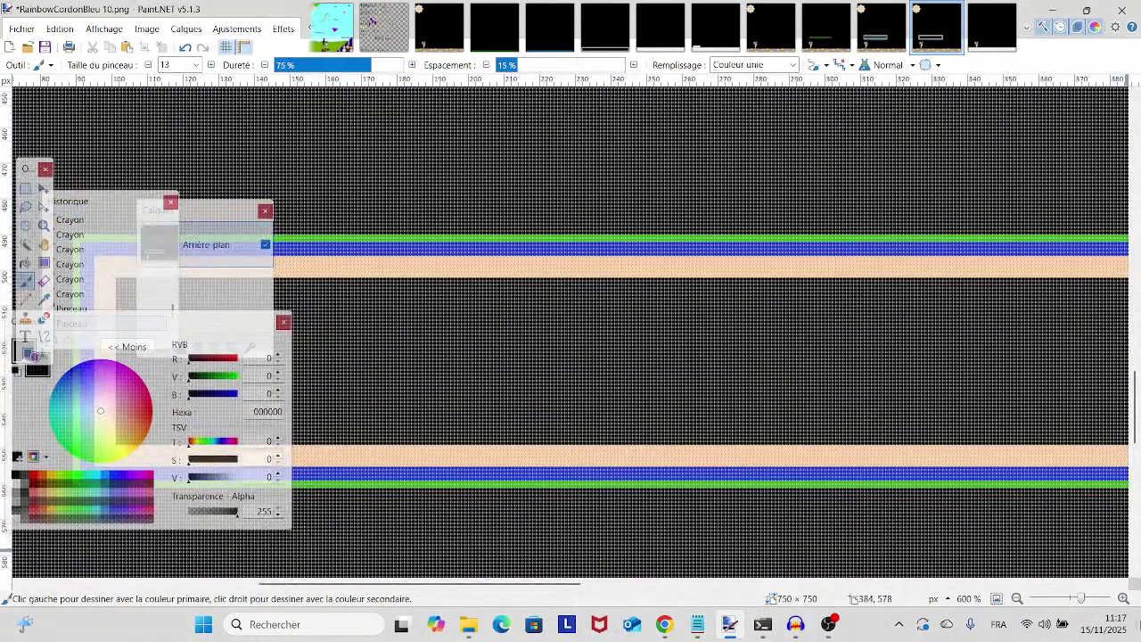
# - Save RainbowCordonBleu 10.png with the default PNG settings
pyautogui.moveTo(1097, 599); pyautogui.dragTo(1074, 603)
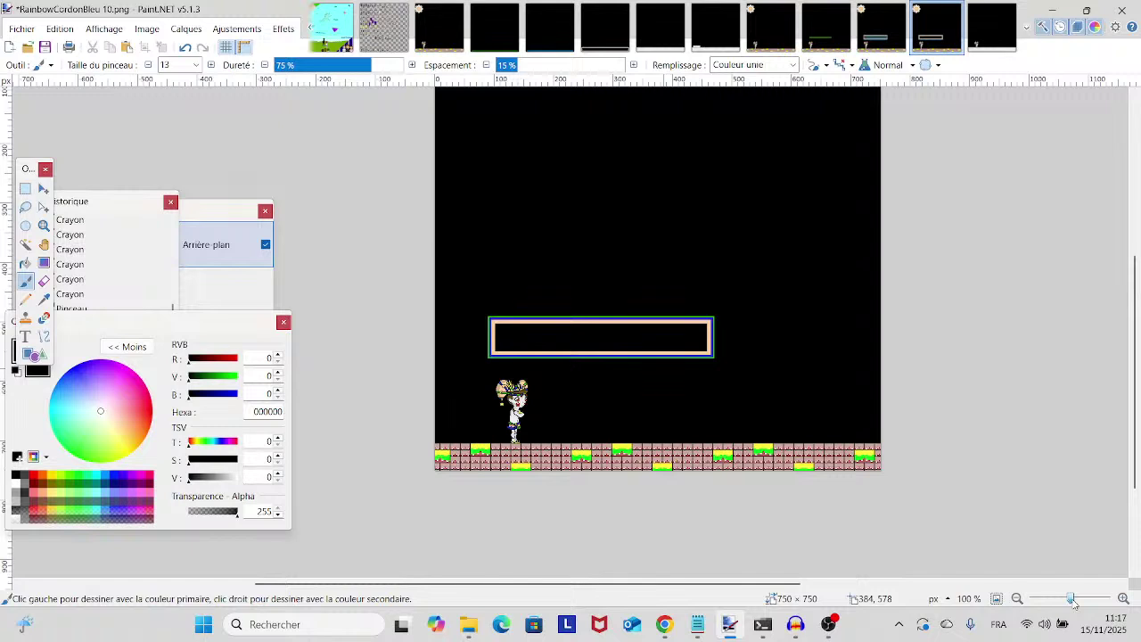
pyautogui.click(18, 30)
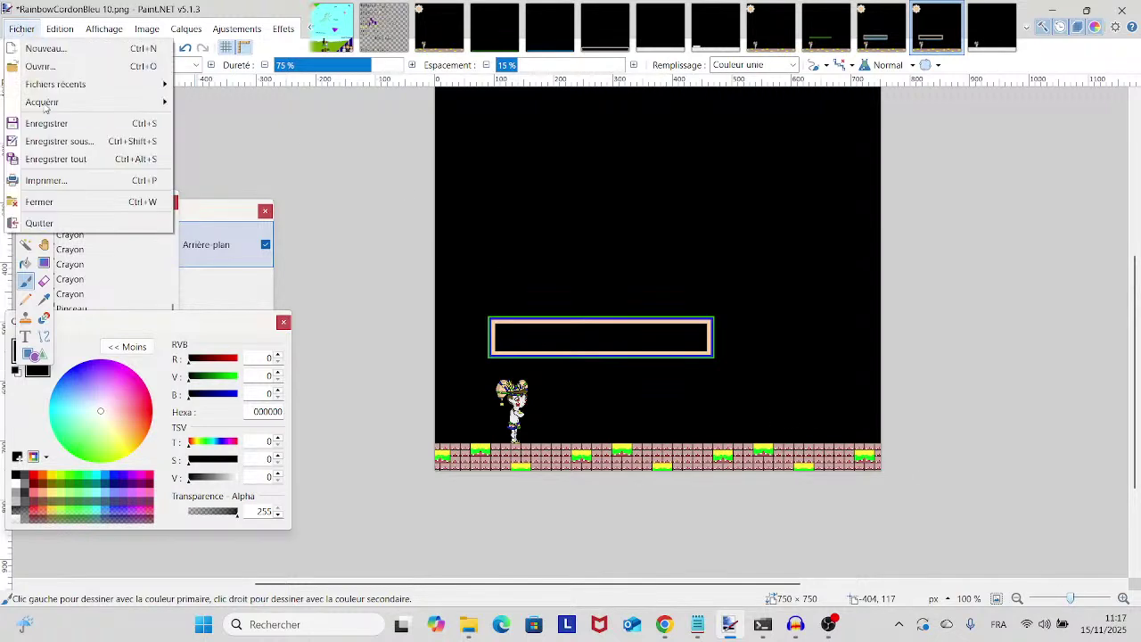
pyautogui.click(47, 124)
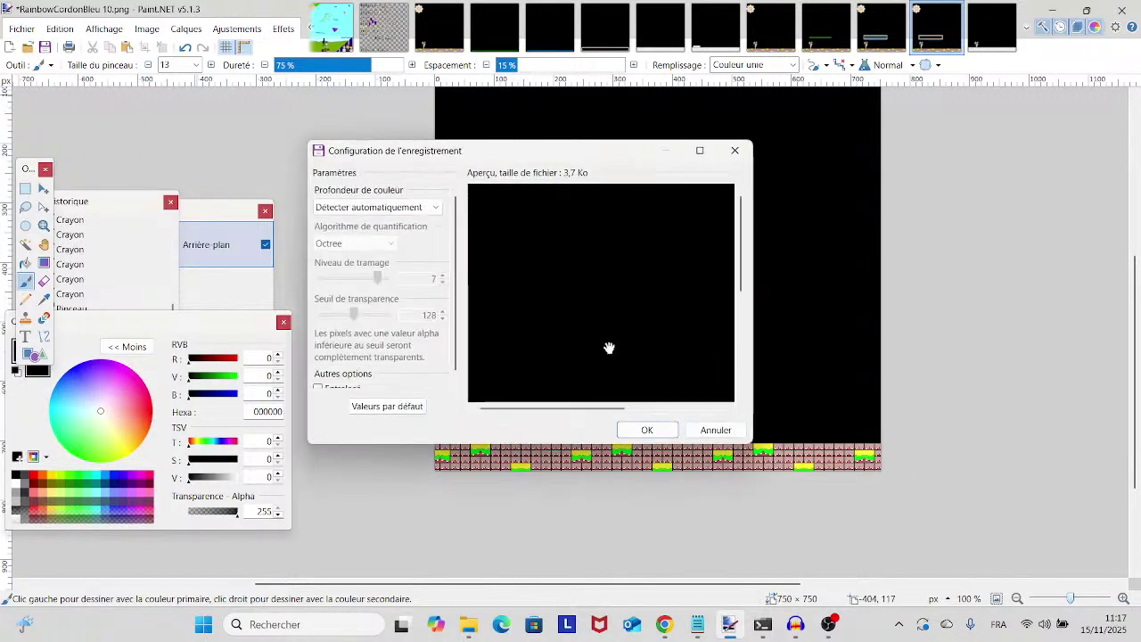
pyautogui.click(656, 425)
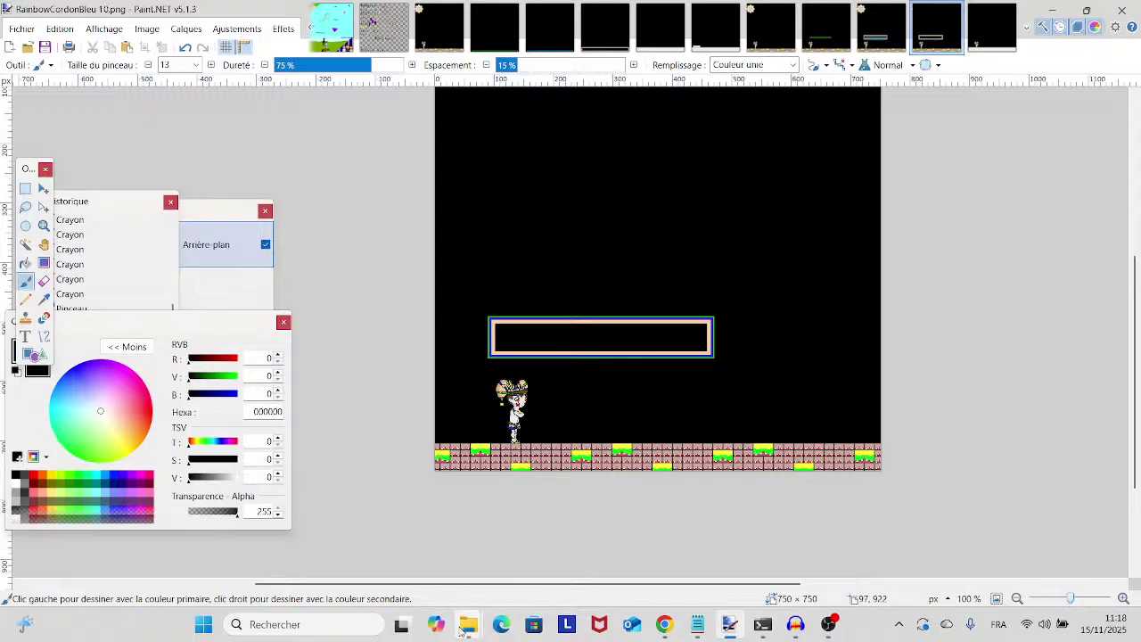
# - Switch to File Explorer to look over the frame images in the RainbowCordonBleu folder, and return to Paint.NET
pyautogui.moveTo(461, 630)
pyautogui.moveTo(519, 580)
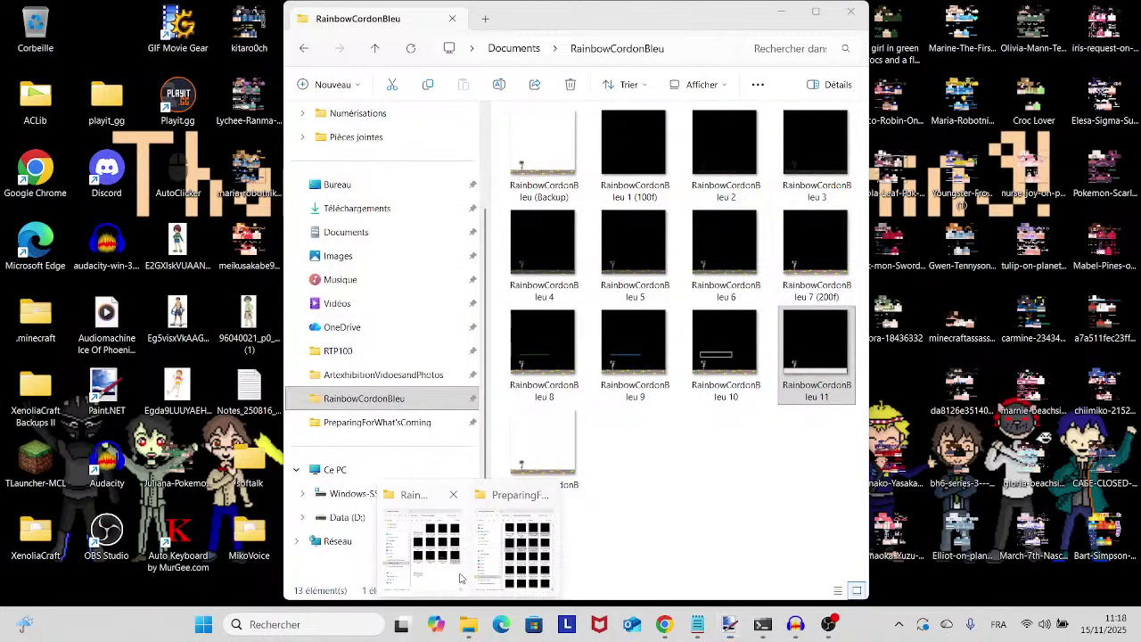
pyautogui.click(460, 578)
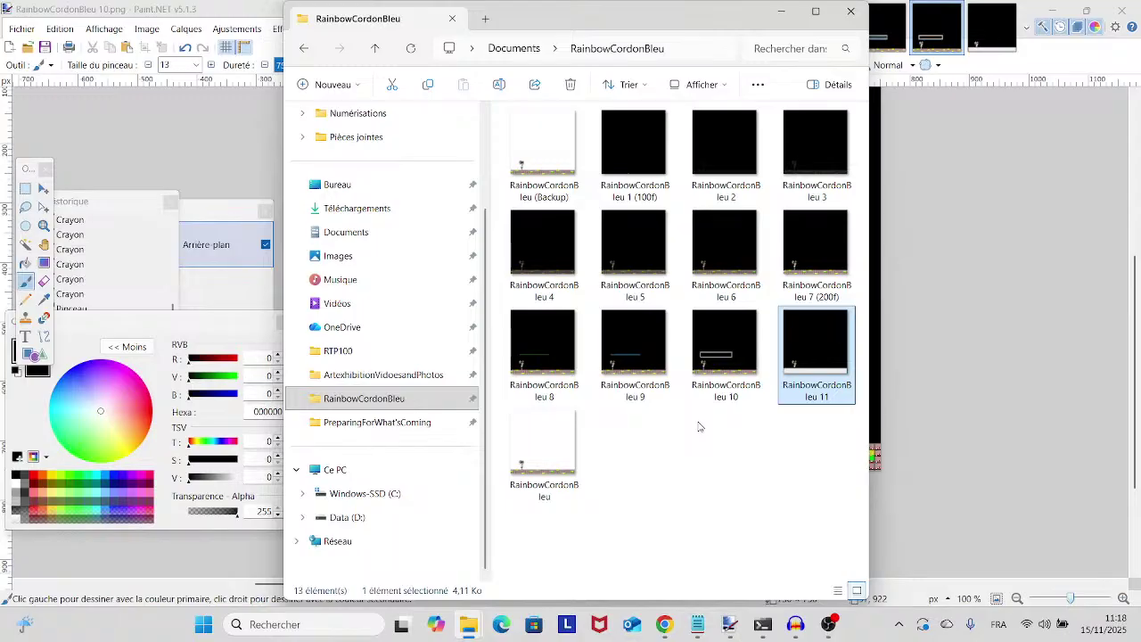
pyautogui.click(975, 246)
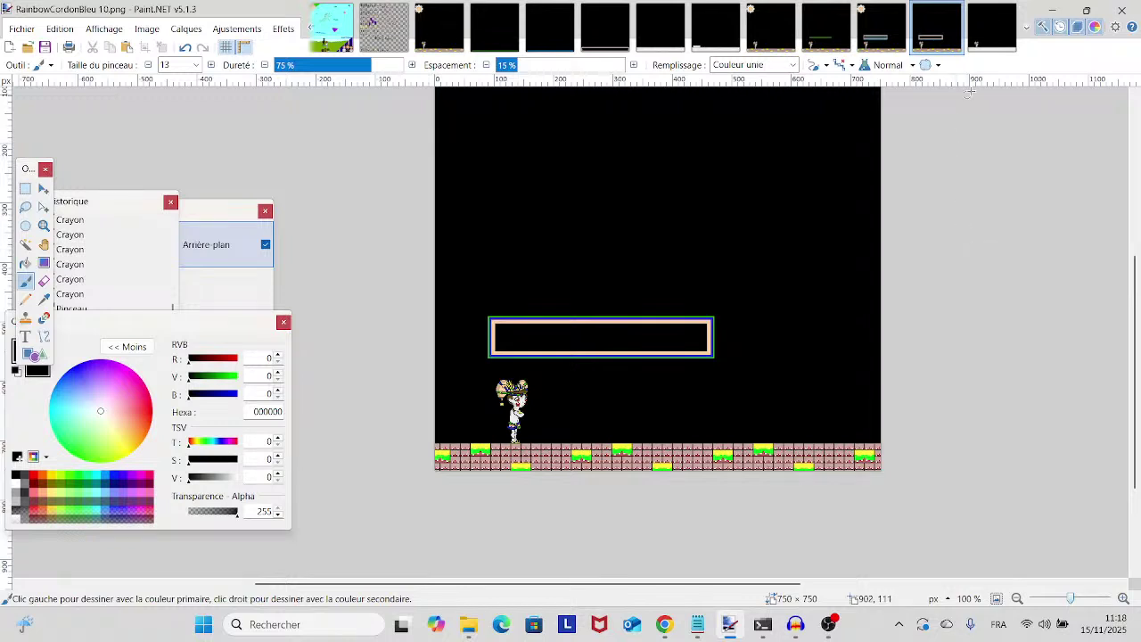
# - Copy the 750 × 128 px ground strip with the character from RainbowCordonBleu 10.png, paste it into RainbowCordonBleu 11.png and deselect
pyautogui.click(989, 31)
pyautogui.click(960, 42)
pyautogui.click(26, 190)
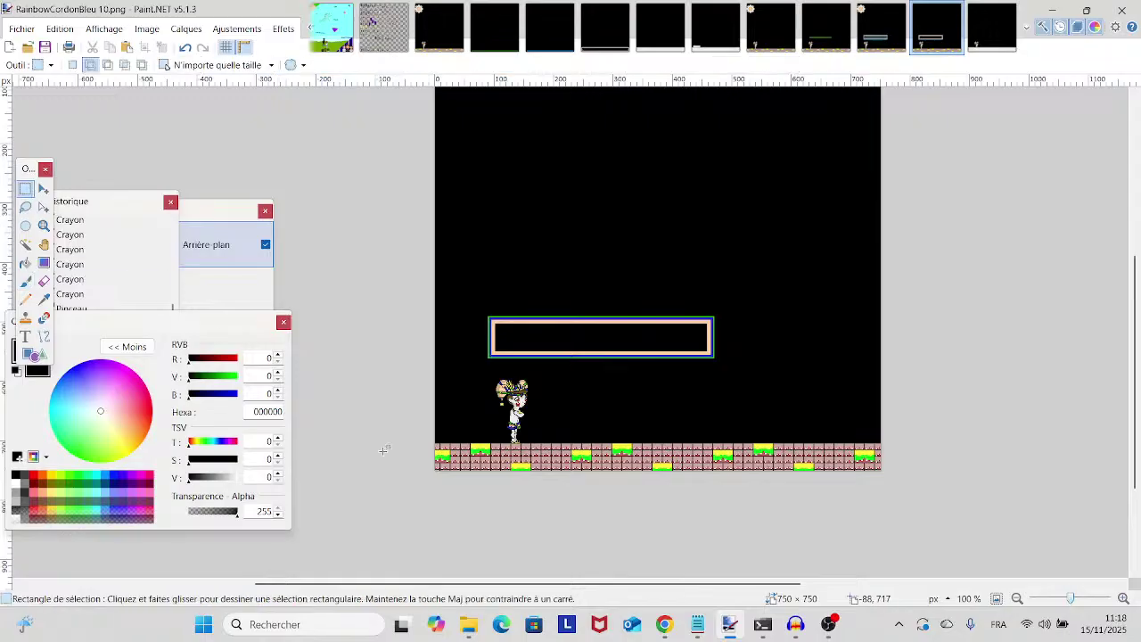
pyautogui.moveTo(408, 395); pyautogui.dragTo(885, 473)
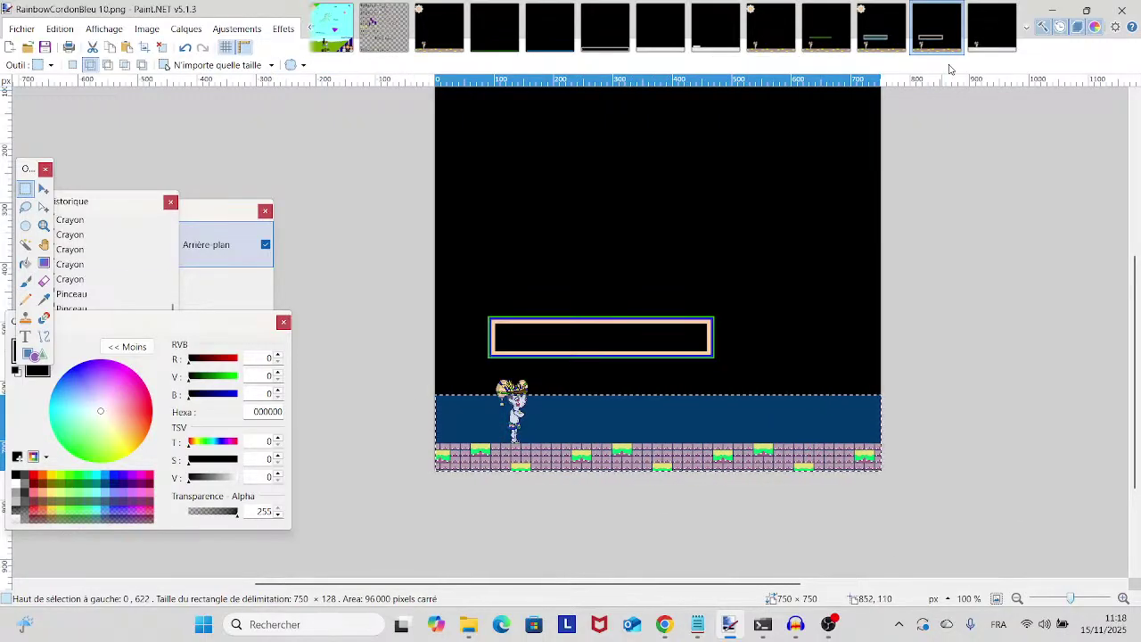
pyautogui.hotkey('ctrl', 'Tab')
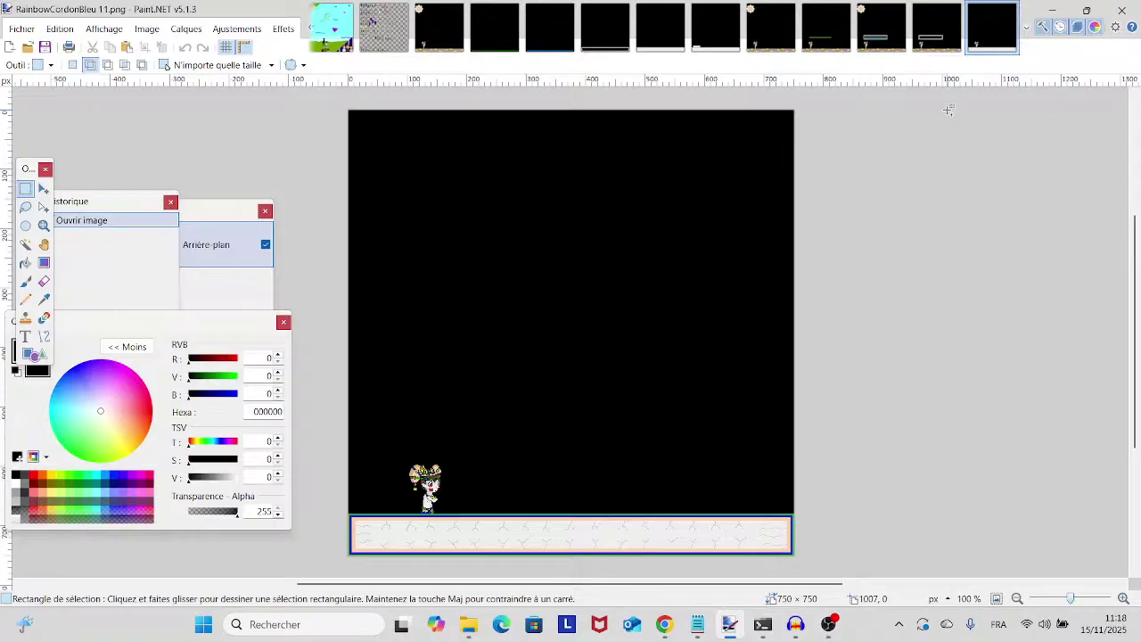
pyautogui.hotkey('ctrl', 'v')
pyautogui.press('Return')
pyautogui.hotkey('ctrl', 'd')
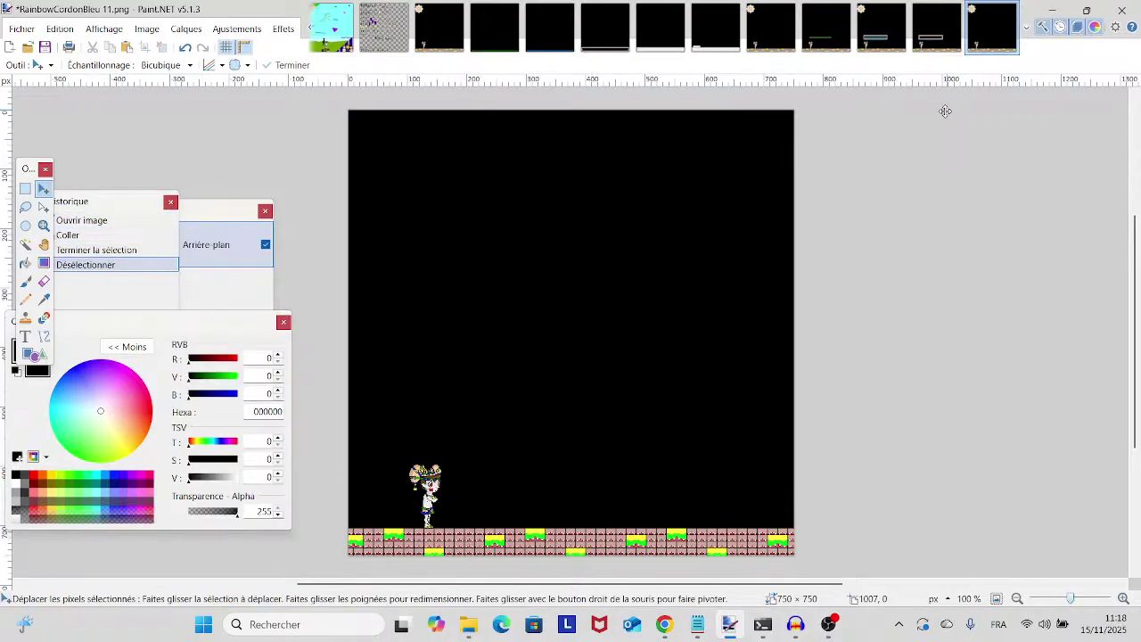
# - Extend the selection in RainbowCordonBleu 10.png to include the bordered frame, 750 × 293 px overall, paste it into RainbowCordonBleu 11.png and deselect
pyautogui.click(922, 50)
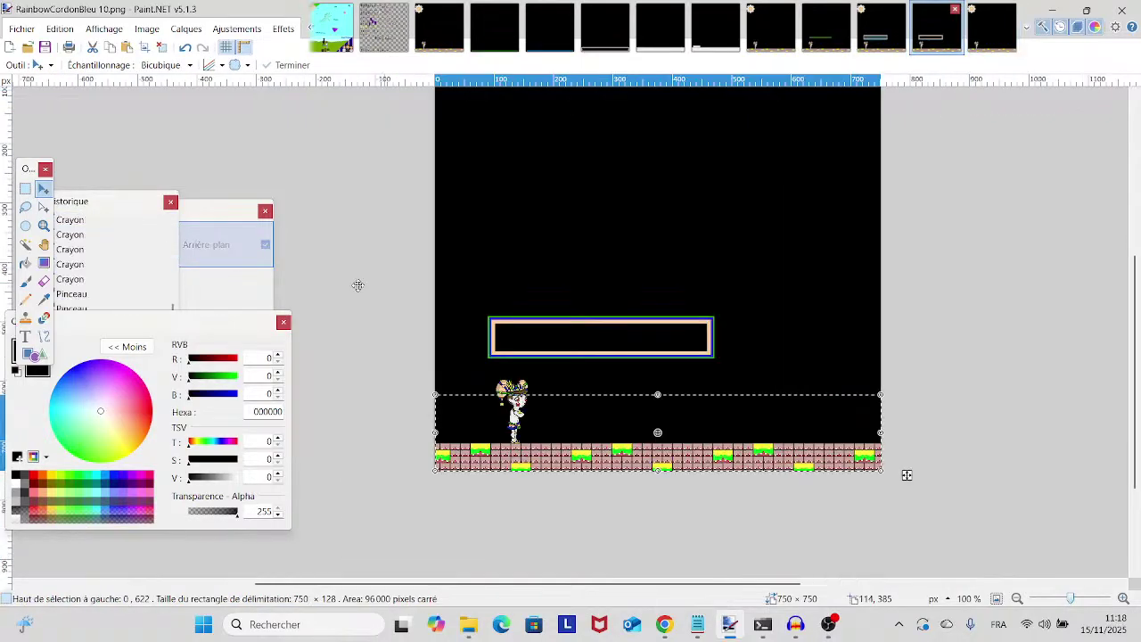
pyautogui.click(24, 190)
pyautogui.moveTo(466, 297); pyautogui.dragTo(742, 395)
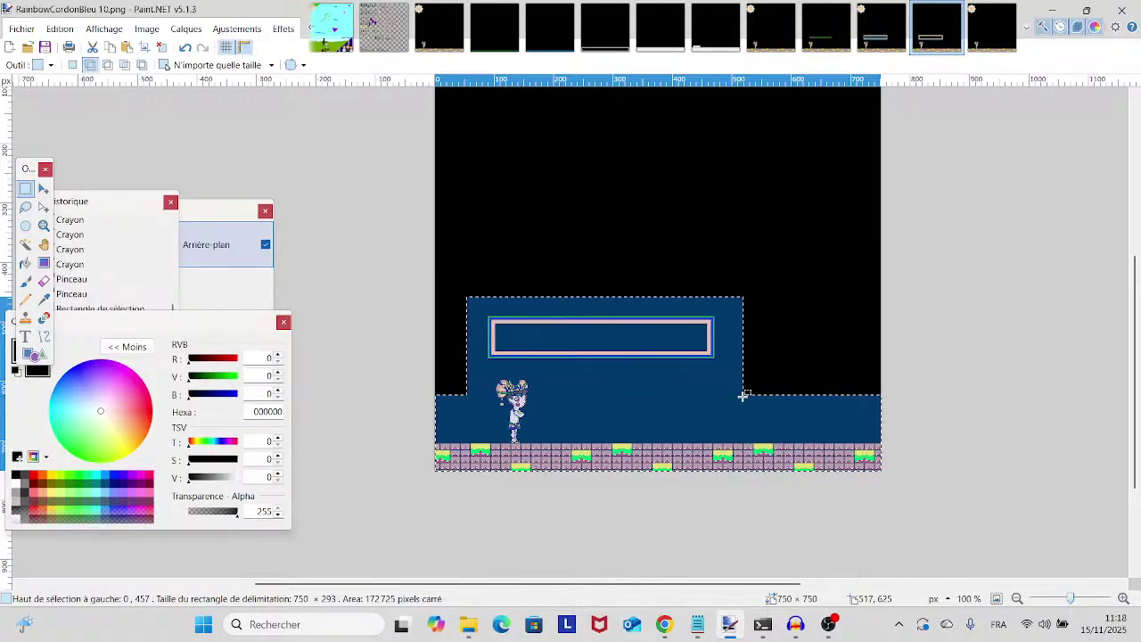
pyautogui.click(992, 27)
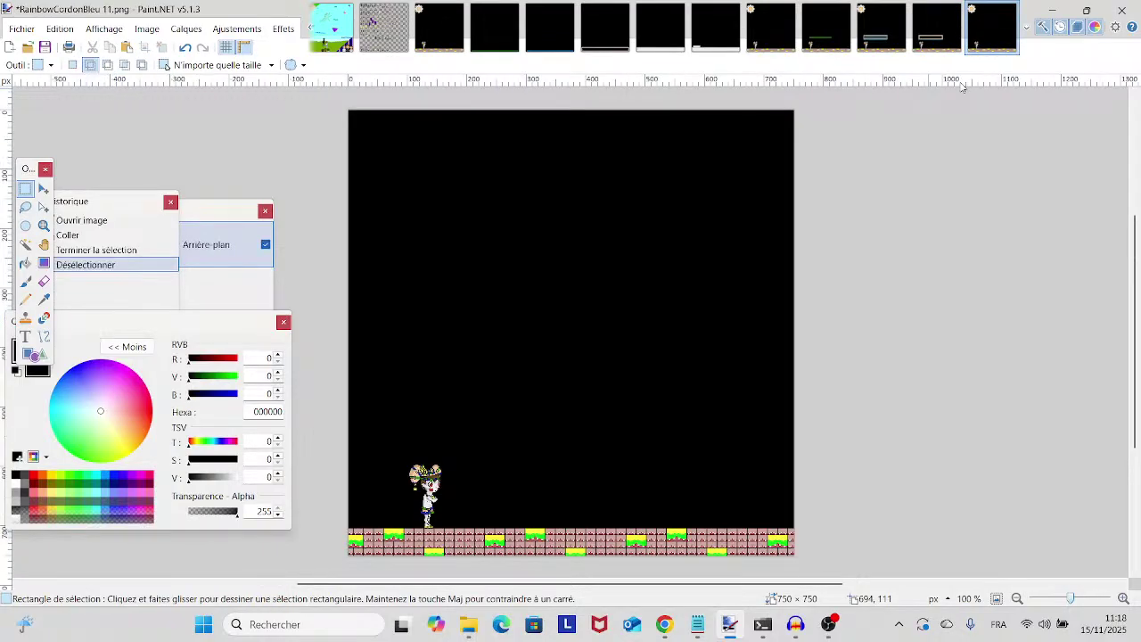
pyautogui.hotkey('ctrl', 'v')
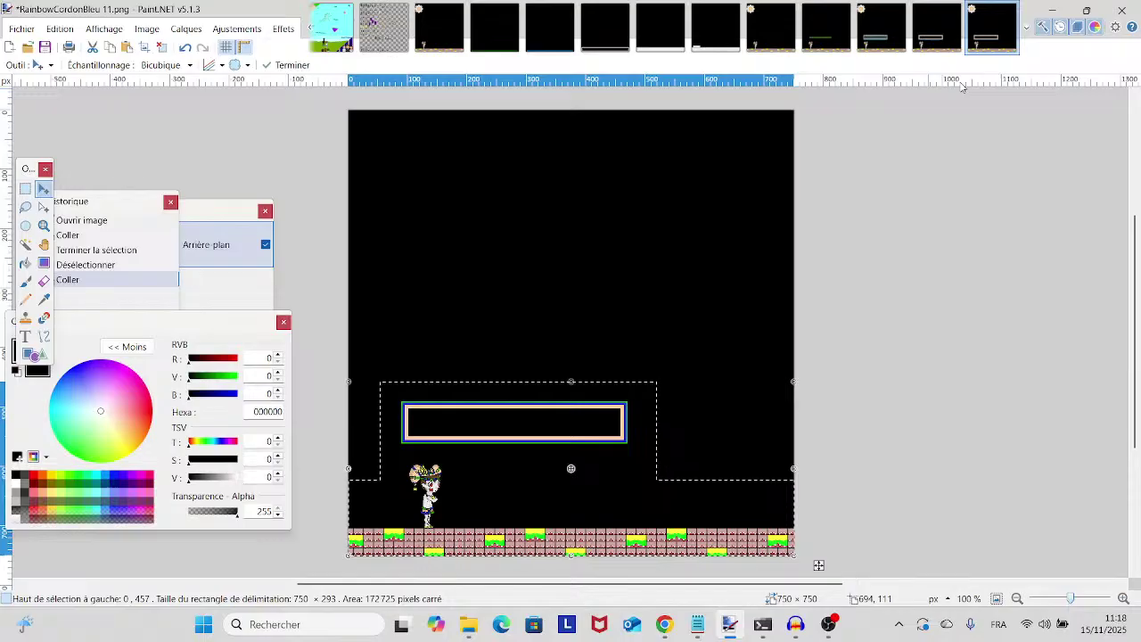
pyautogui.hotkey('ctrl', 'd')
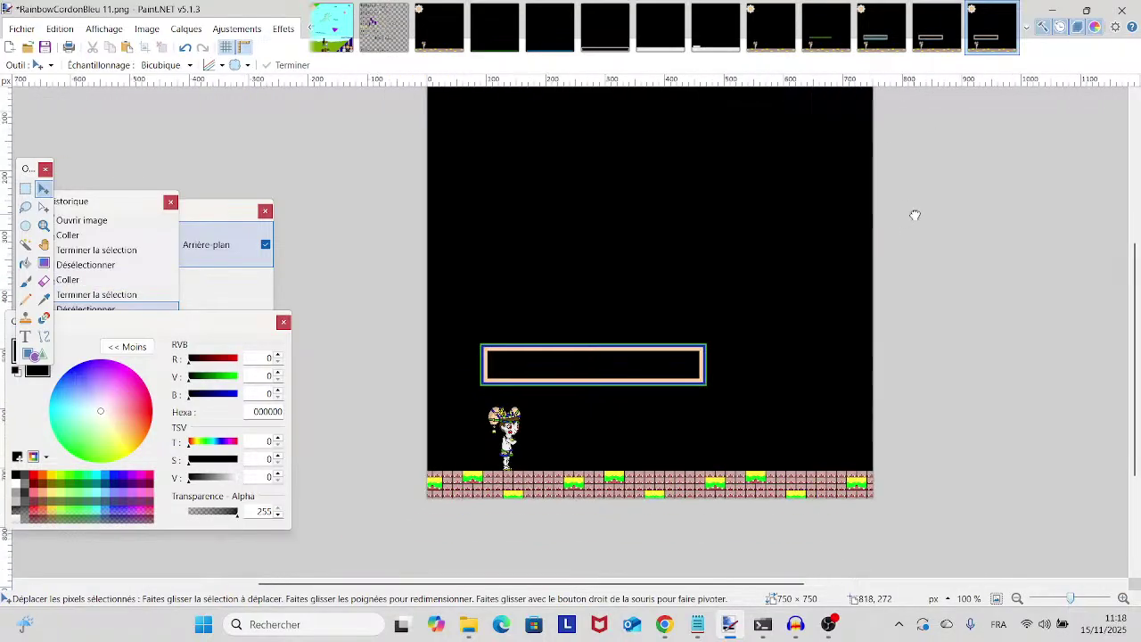
# - In PreparingForWhat'sComing 5.png, select a 209 × 47 px block of the cracked white bar interior, starting at its upper-left corner (12, 691)
pyautogui.click(661, 27)
pyautogui.scroll(5, 619, 386)
pyautogui.hscroll(-3, 618, 386)
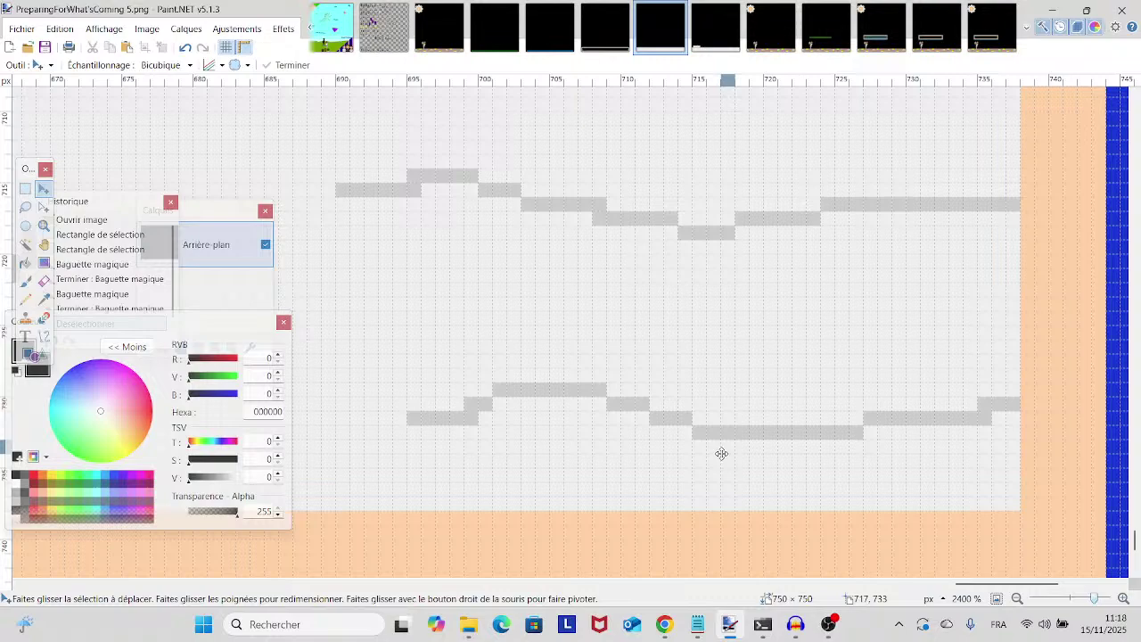
pyautogui.scroll(3, 722, 453)
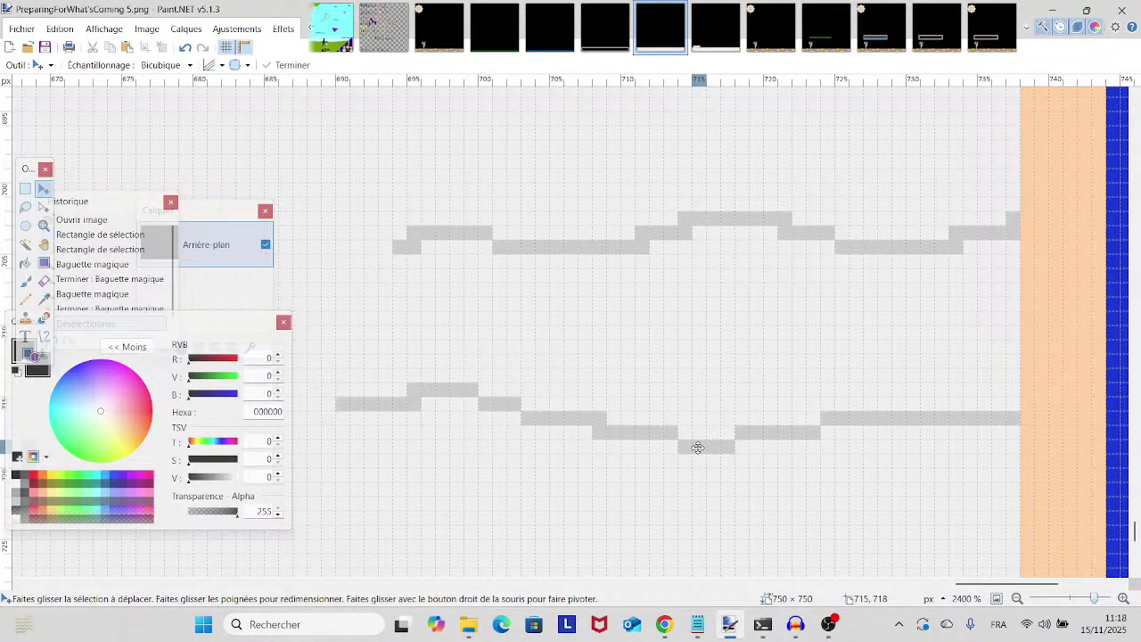
pyautogui.scroll(3, 657, 401)
pyautogui.hscroll(-7, 657, 400)
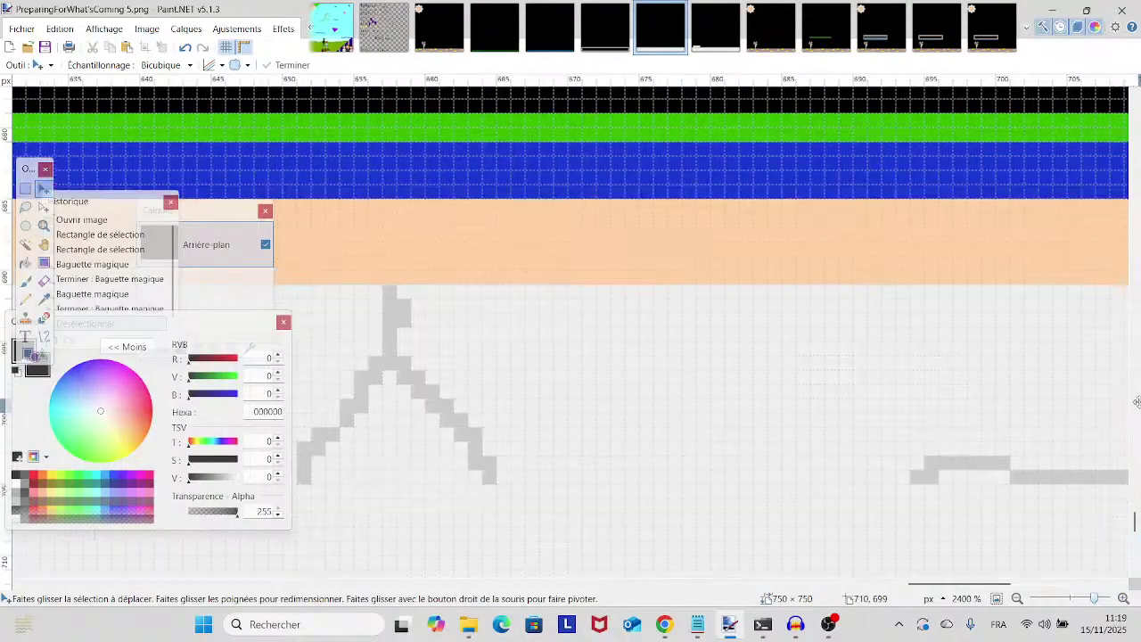
pyautogui.moveTo(1095, 598)
pyautogui.mouseDown()
pyautogui.moveTo(1038, 598)
pyautogui.moveTo(1077, 595)
pyautogui.mouseUp()
pyautogui.hscroll(-10, 798, 291)
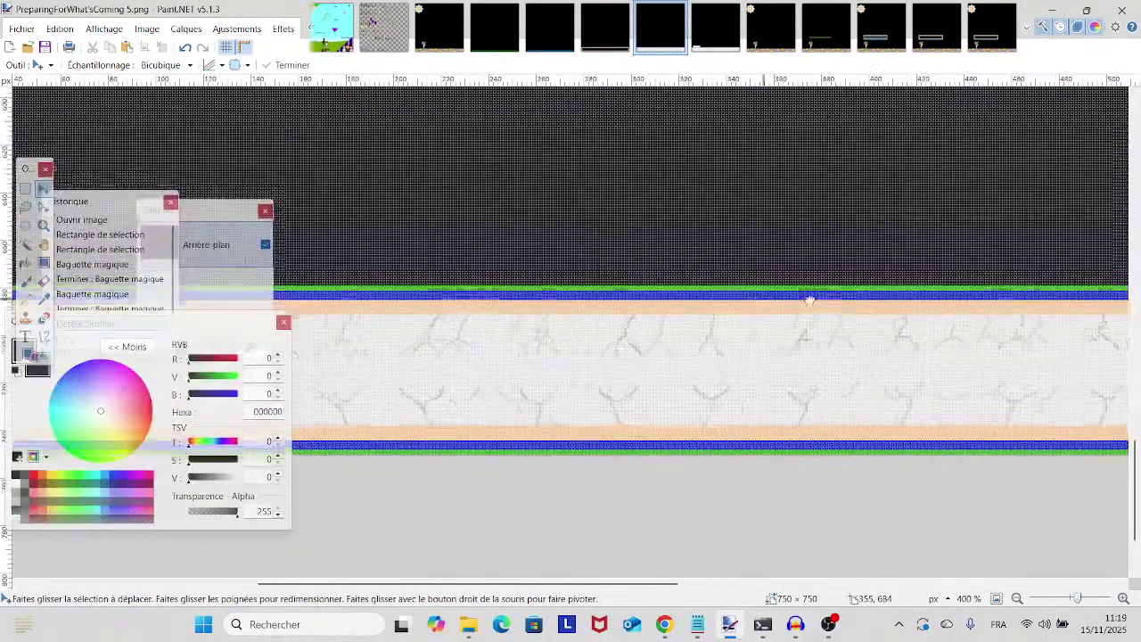
pyautogui.hscroll(-5, 787, 262)
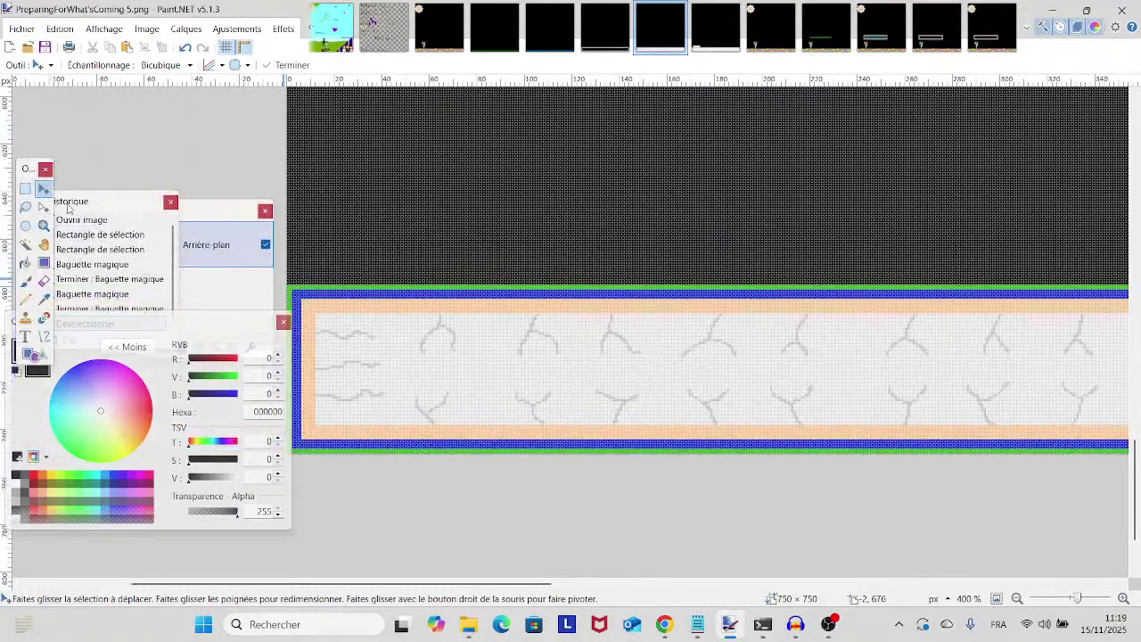
pyautogui.click(25, 188)
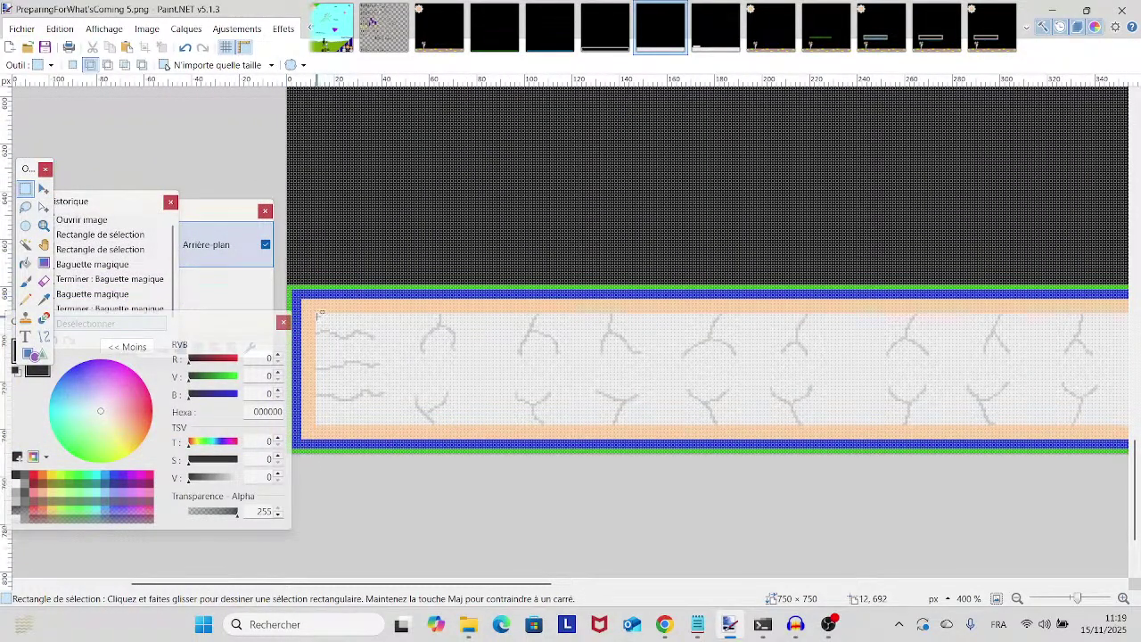
pyautogui.moveTo(316, 316); pyautogui.dragTo(693, 420)
pyautogui.scroll(1, 669, 377)
pyautogui.scroll(1, 831, 371)
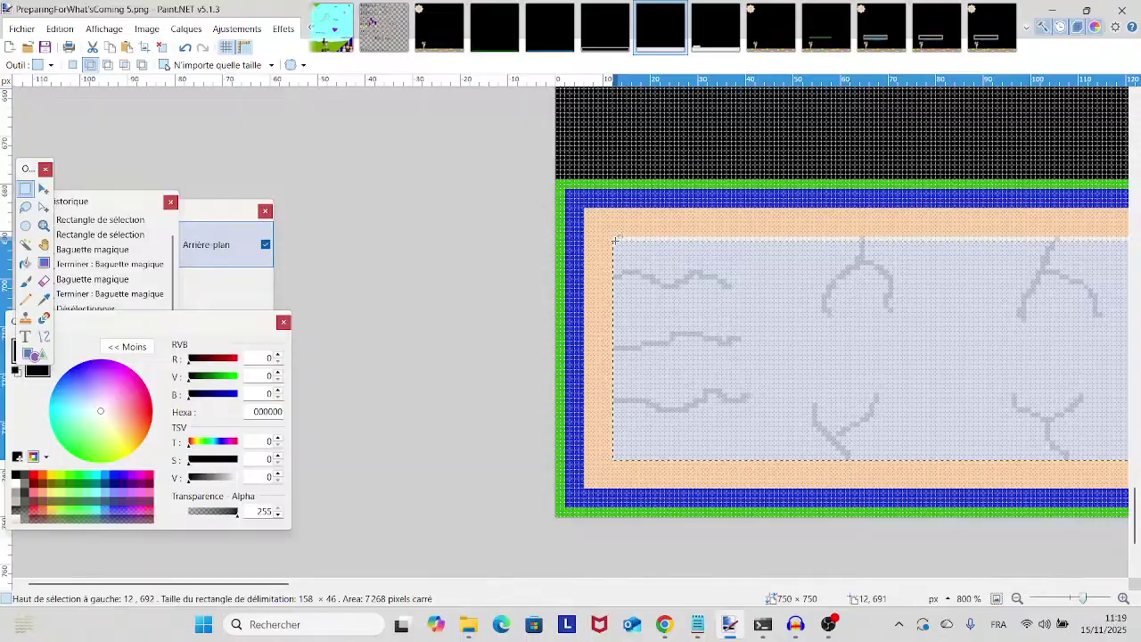
pyautogui.moveTo(615, 241); pyautogui.dragTo(951, 436)
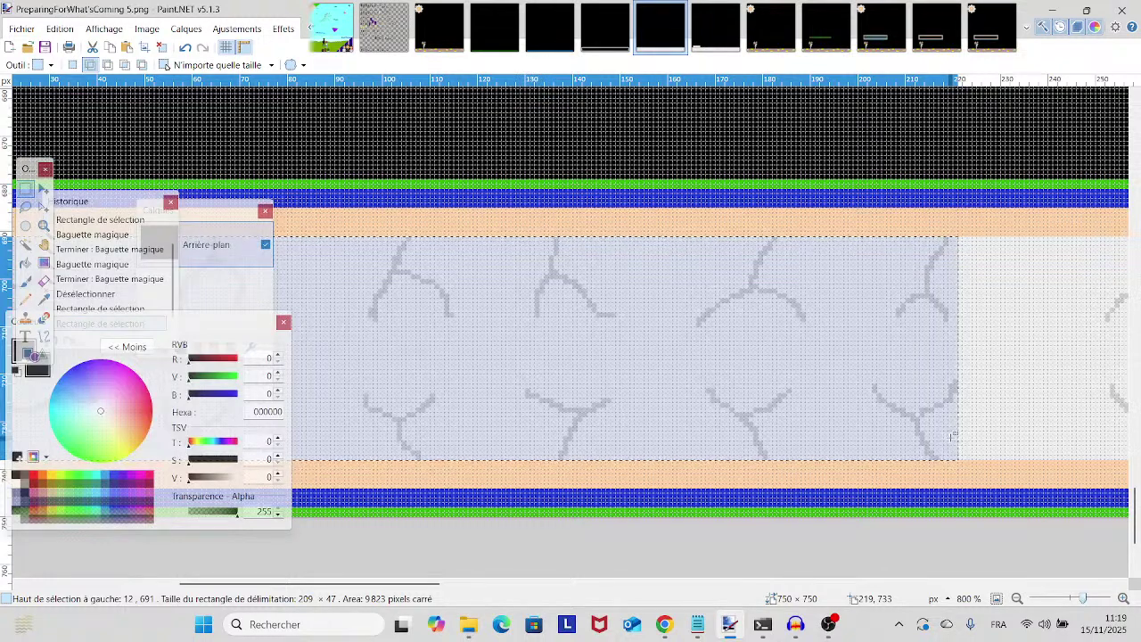
# - Try the 209 px wide cracked white piece inside the bordered frame of RainbowCordonBleu 11.png, and undo the paste
pyautogui.click(992, 27)
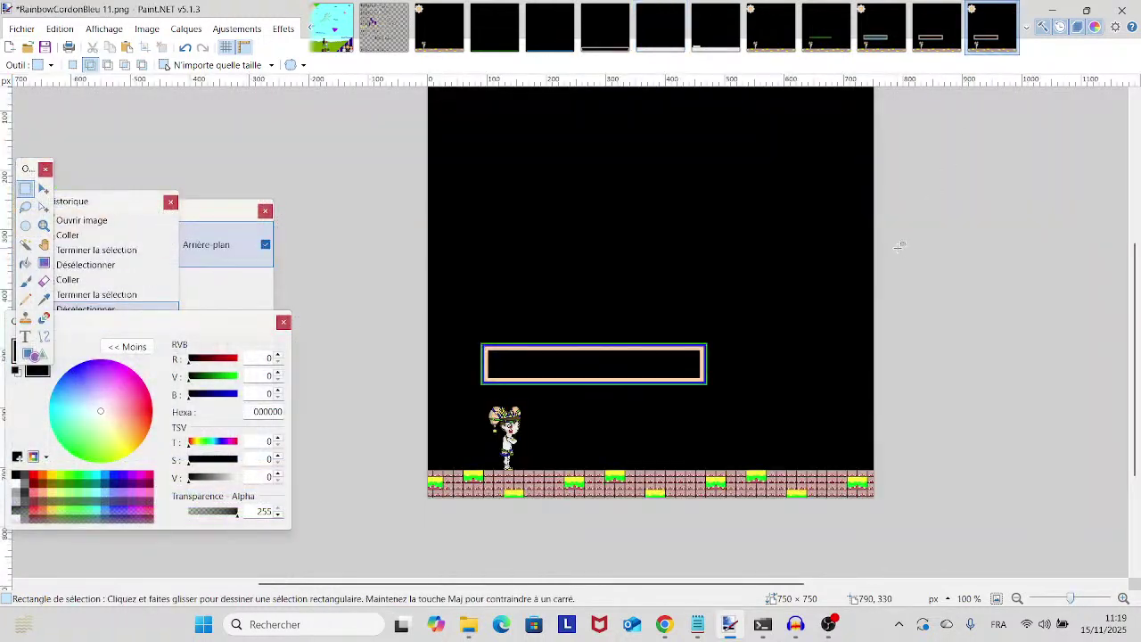
pyautogui.hotkey('ctrl', 'v')
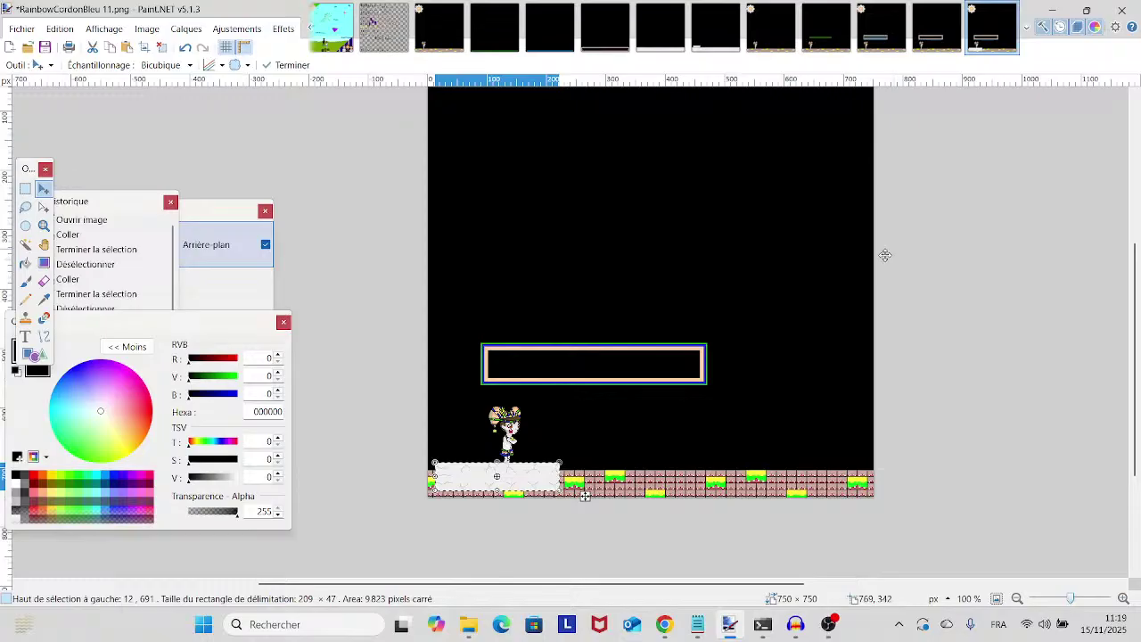
pyautogui.moveTo(585, 495); pyautogui.dragTo(638, 382)
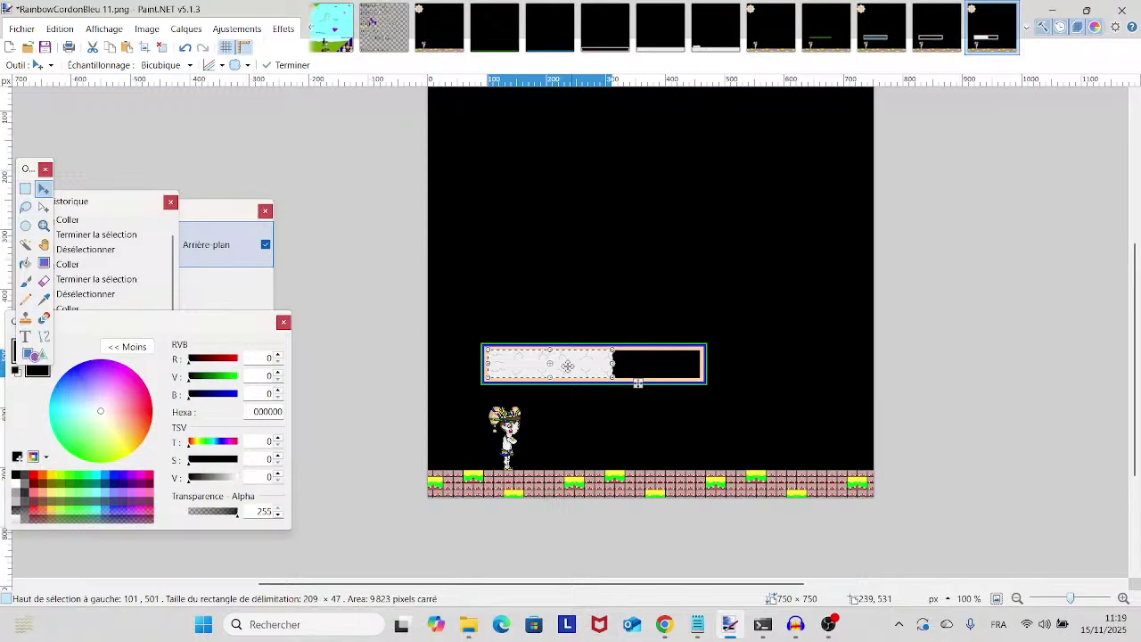
pyautogui.click(184, 48)
pyautogui.click(184, 47)
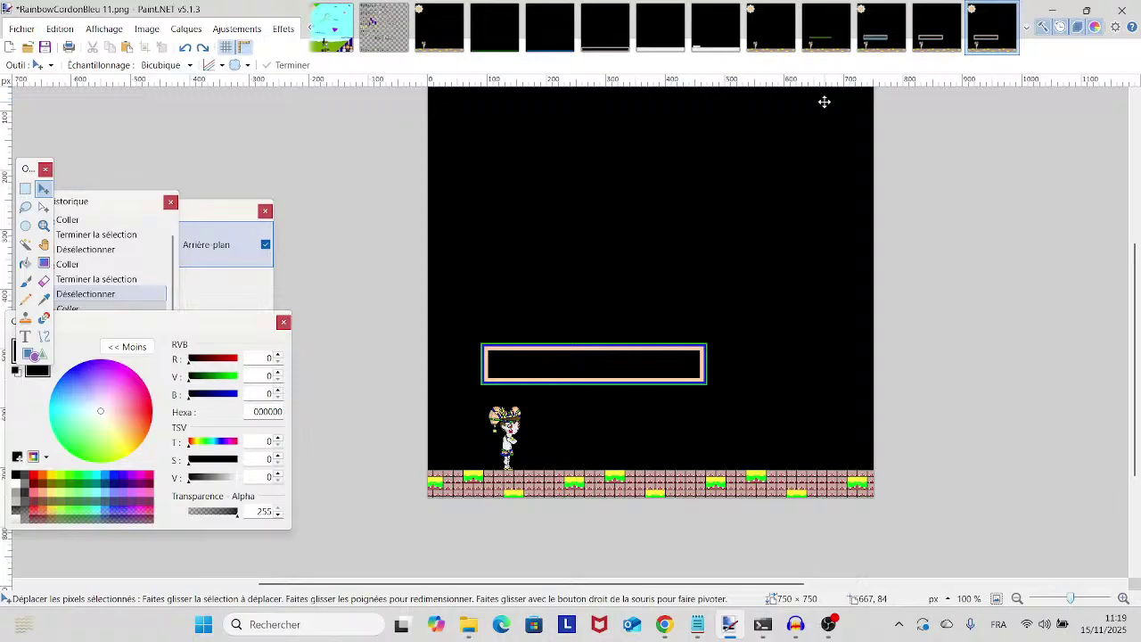
# - Extend the cracked white selection in PreparingForWhat'sComing 5.png along the bar to 472 × 47 px
pyautogui.click(715, 28)
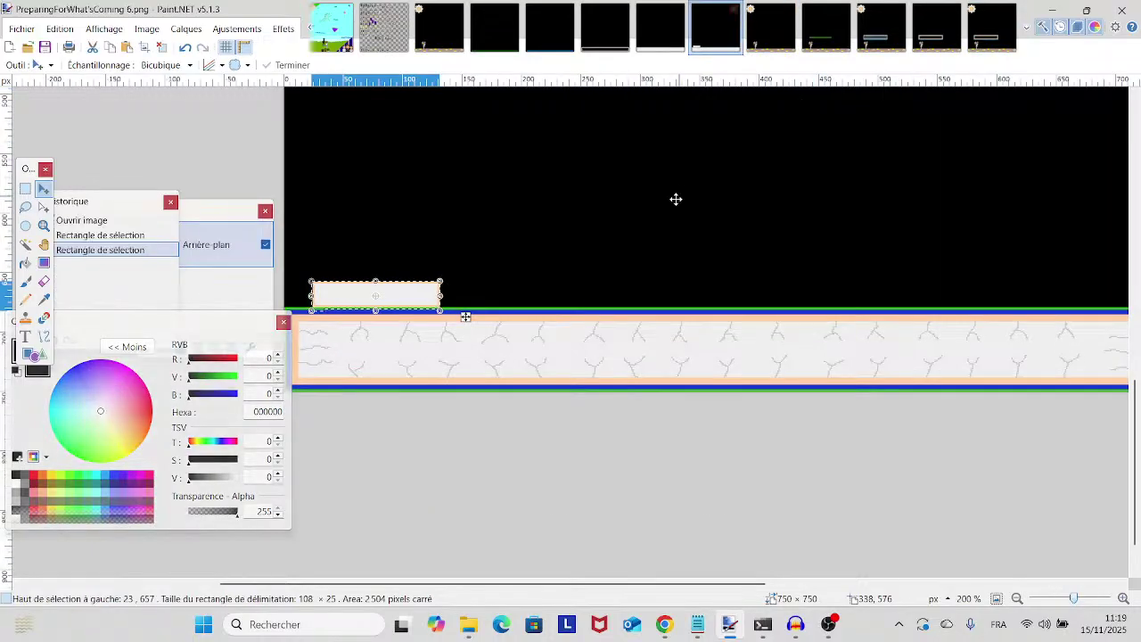
pyautogui.click(660, 28)
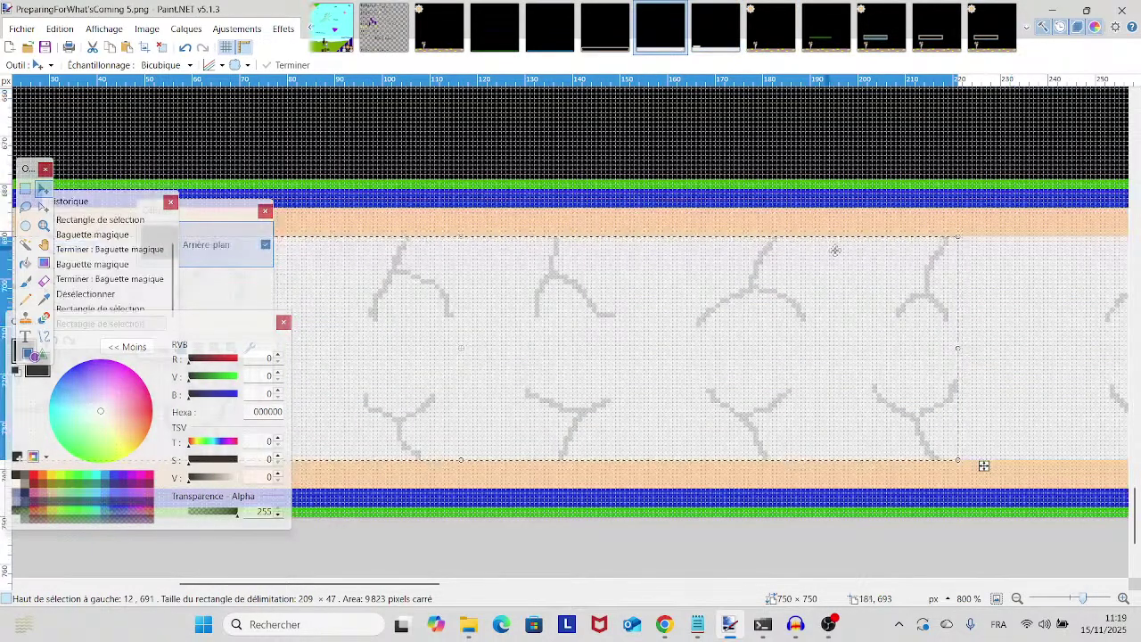
pyautogui.scroll(-2, 476, 423)
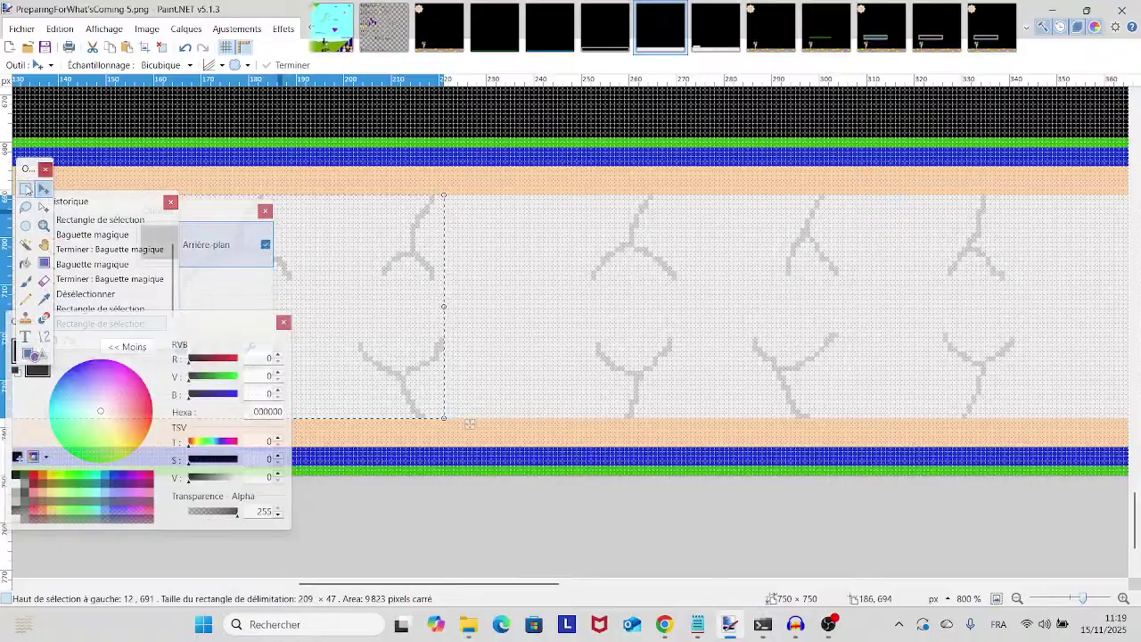
pyautogui.press('s')
pyautogui.moveTo(453, 202); pyautogui.dragTo(1019, 412)
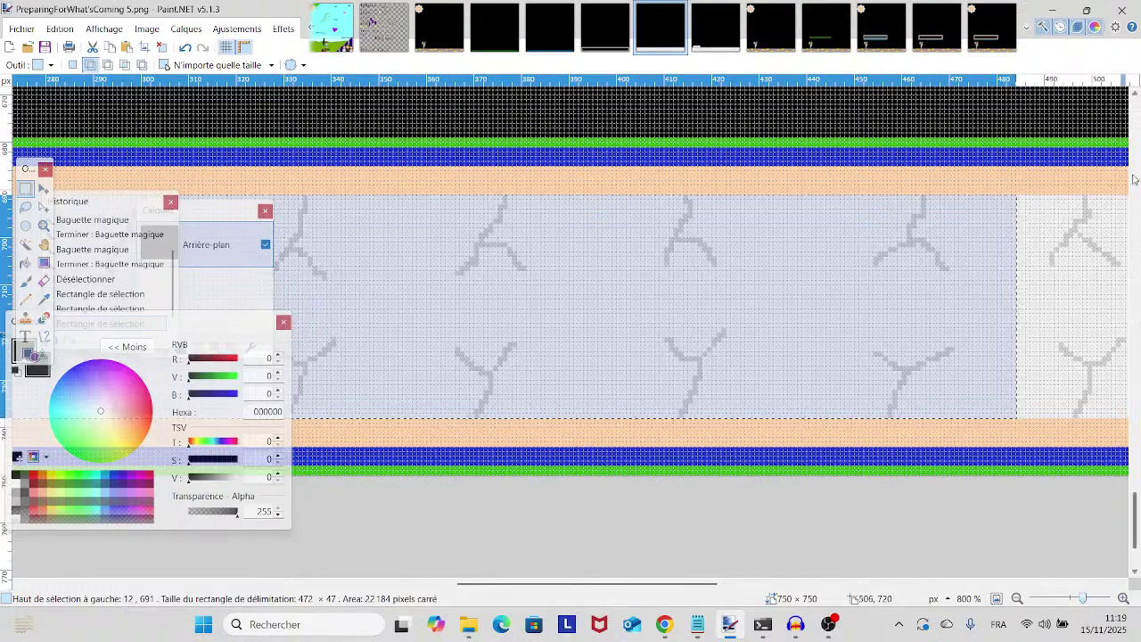
# - Try the 472 px wide cracked white piece over the bordered frame of RainbowCordonBleu 11.png, and undo the move and paste
pyautogui.click(988, 28)
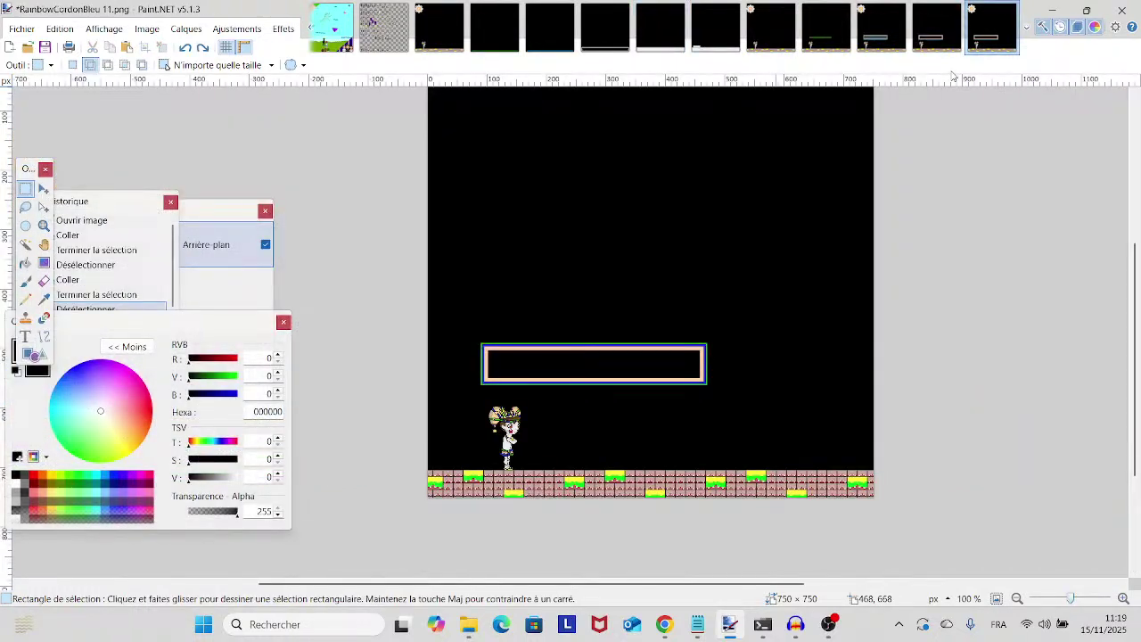
pyautogui.hotkey('ctrl', 'v')
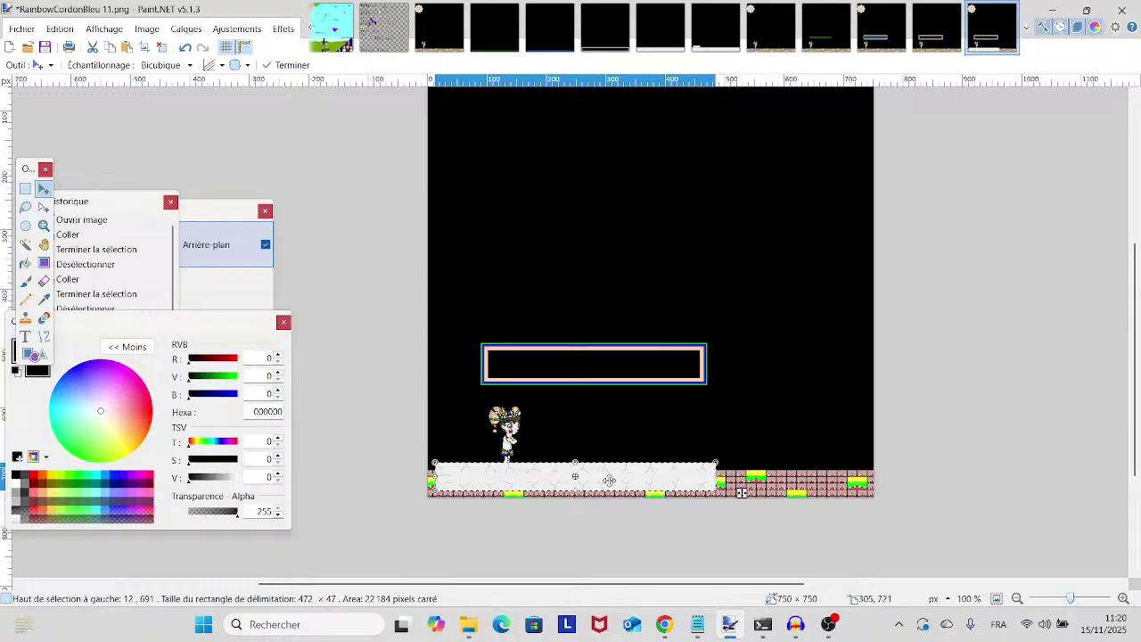
pyautogui.moveTo(742, 491); pyautogui.dragTo(795, 381)
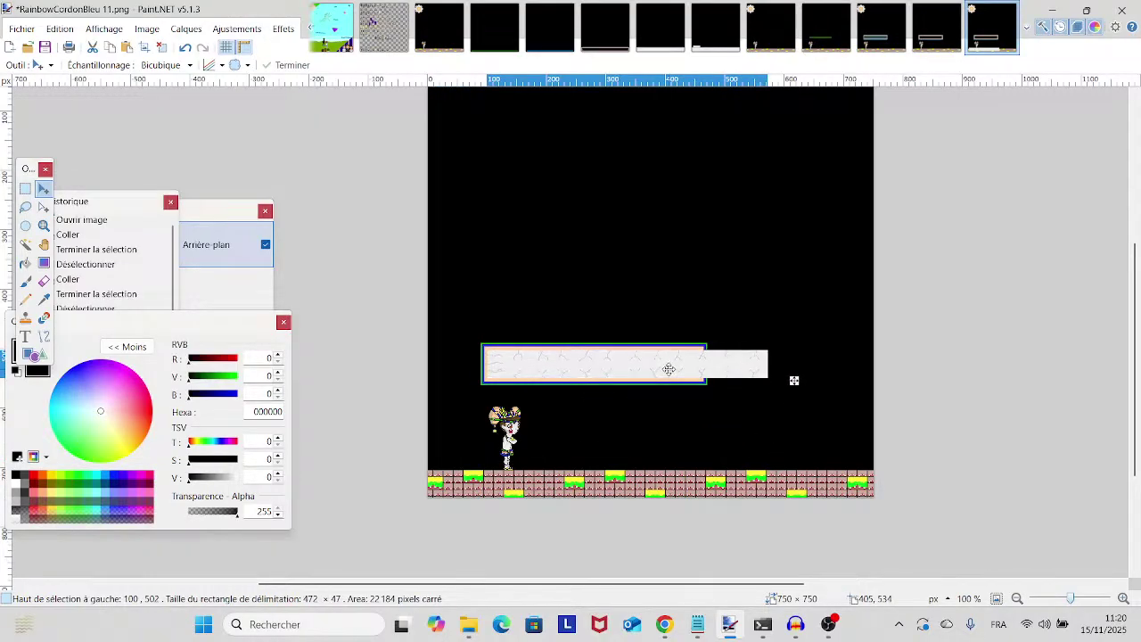
pyautogui.moveTo(668, 369); pyautogui.dragTo(668, 369)
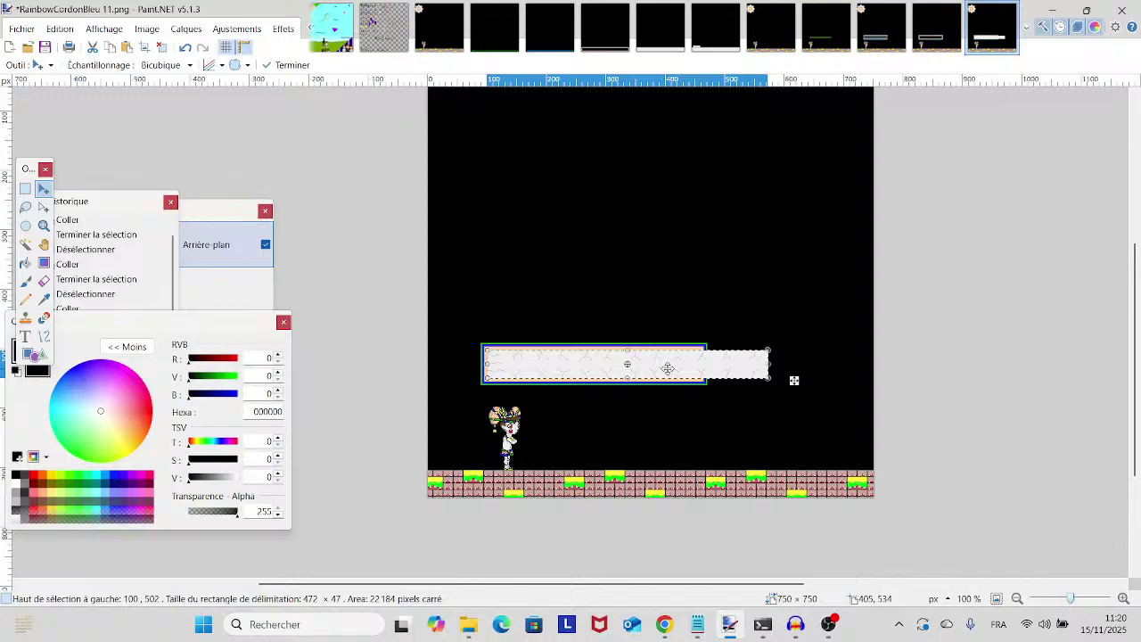
pyautogui.click(191, 49)
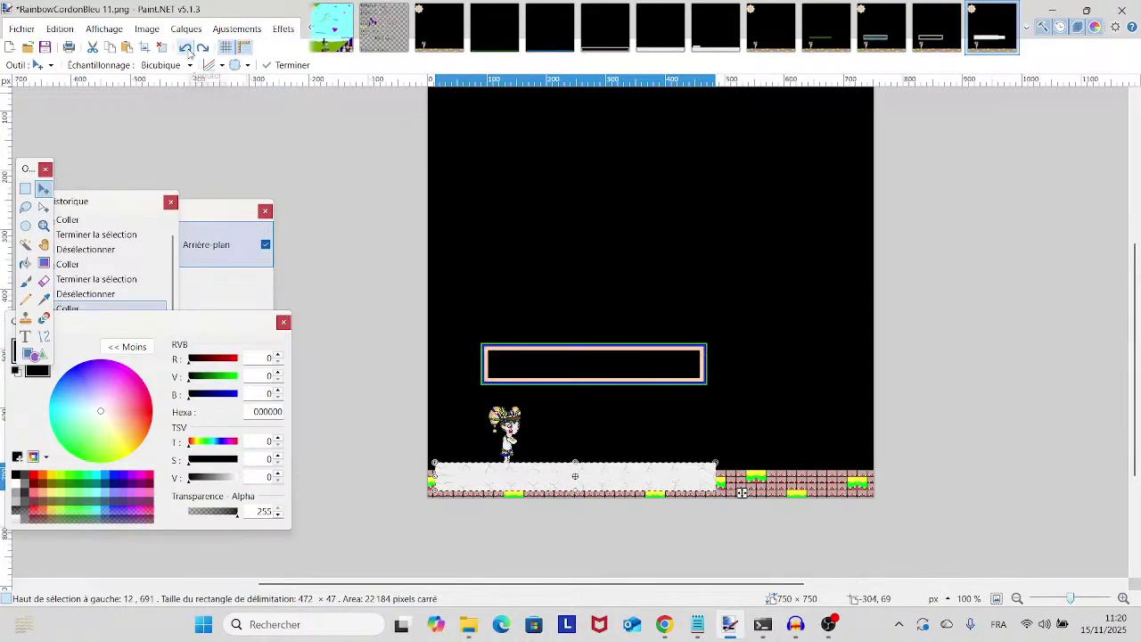
pyautogui.click(192, 49)
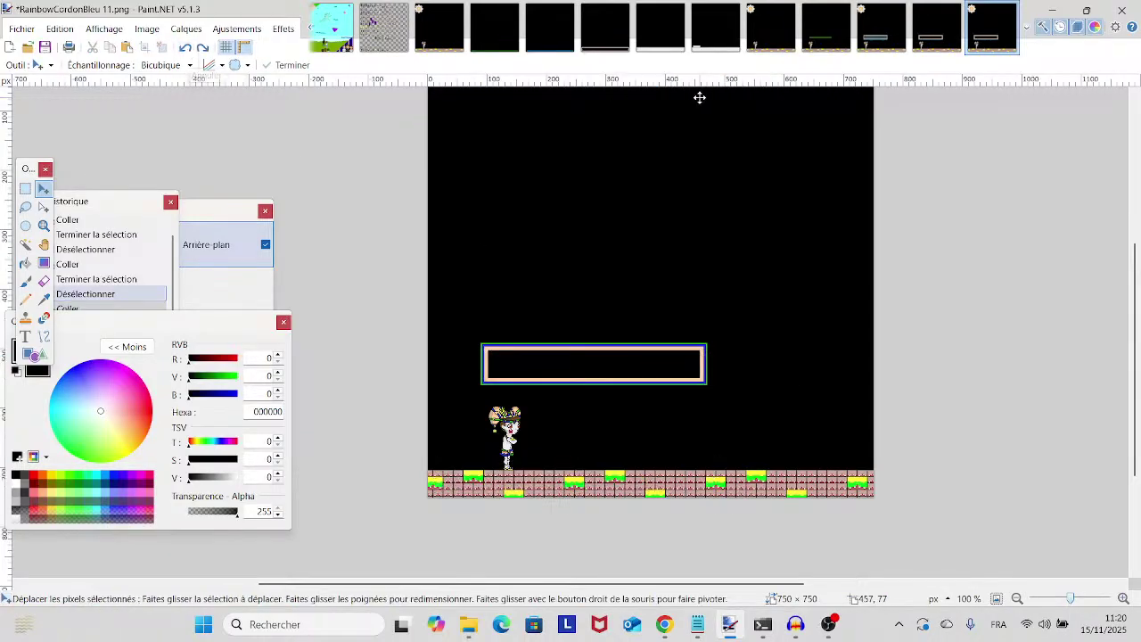
# - In PreparingForWhat'sComing 5.png, subtract the far end of the cracked white selection, reducing it to 342 × 47 px
pyautogui.click(661, 26)
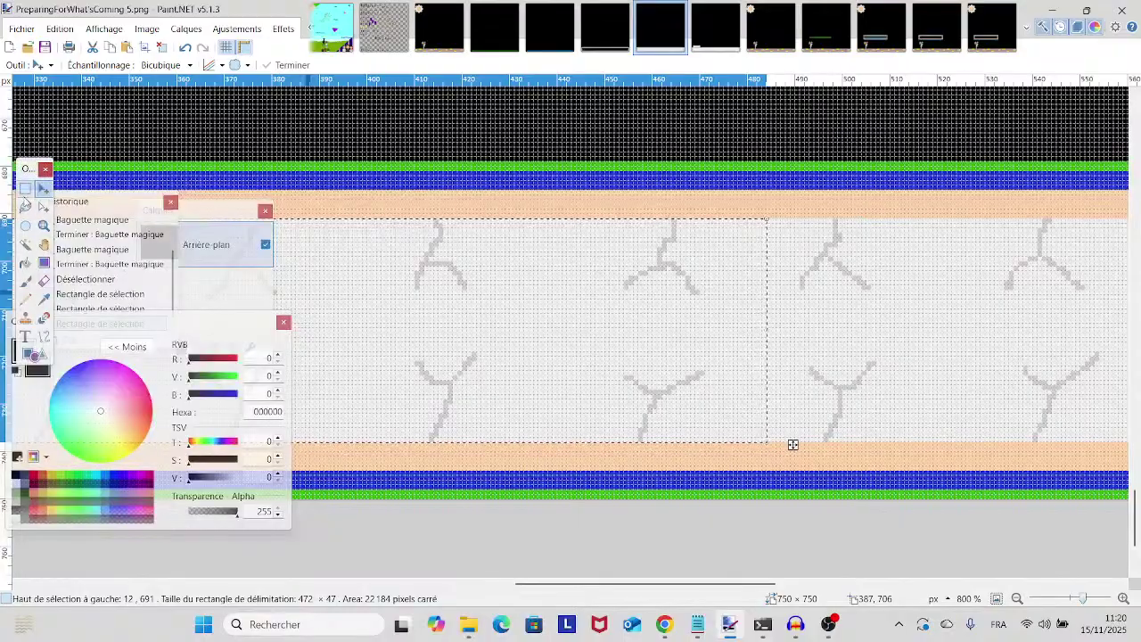
pyautogui.click(26, 187)
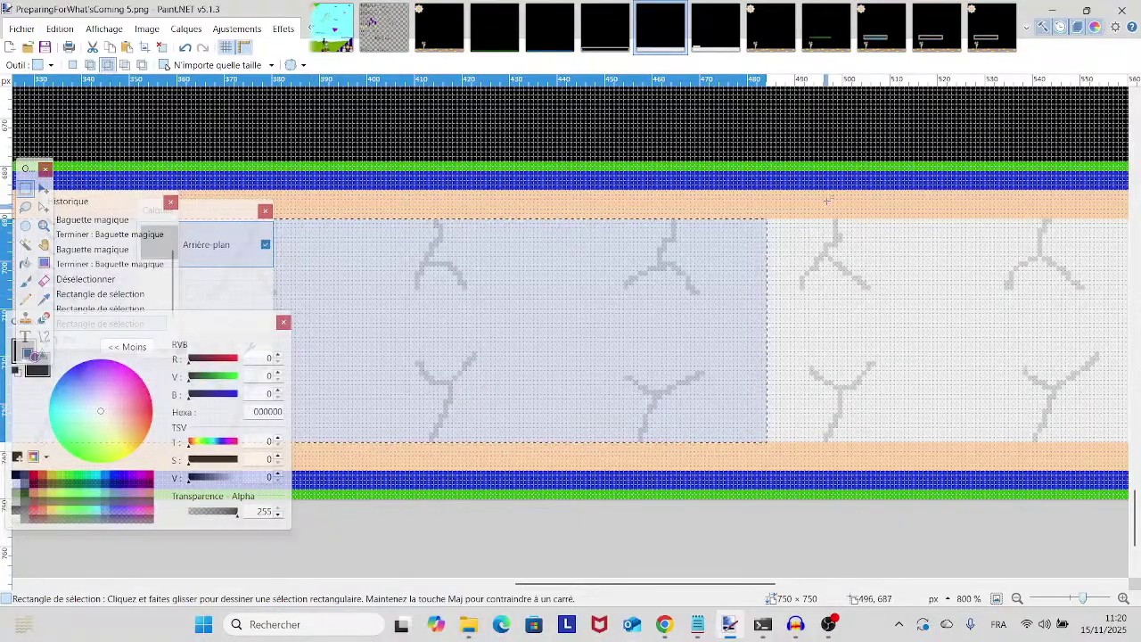
pyautogui.moveTo(829, 199); pyautogui.dragTo(152, 540)
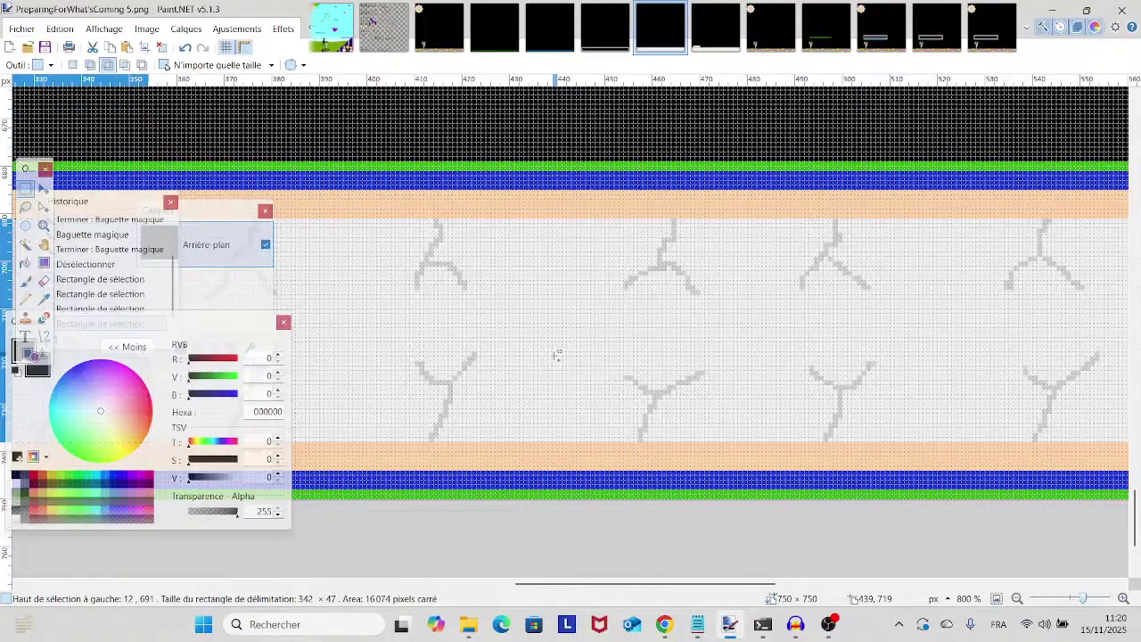
# - Paste the 342 px wide cracked piece into the bordered frame of RainbowCordonBleu 11.png with its upper-left corner at (101, 502), and deselect
pyautogui.click(991, 28)
pyautogui.hotkey('ctrl', 'v')
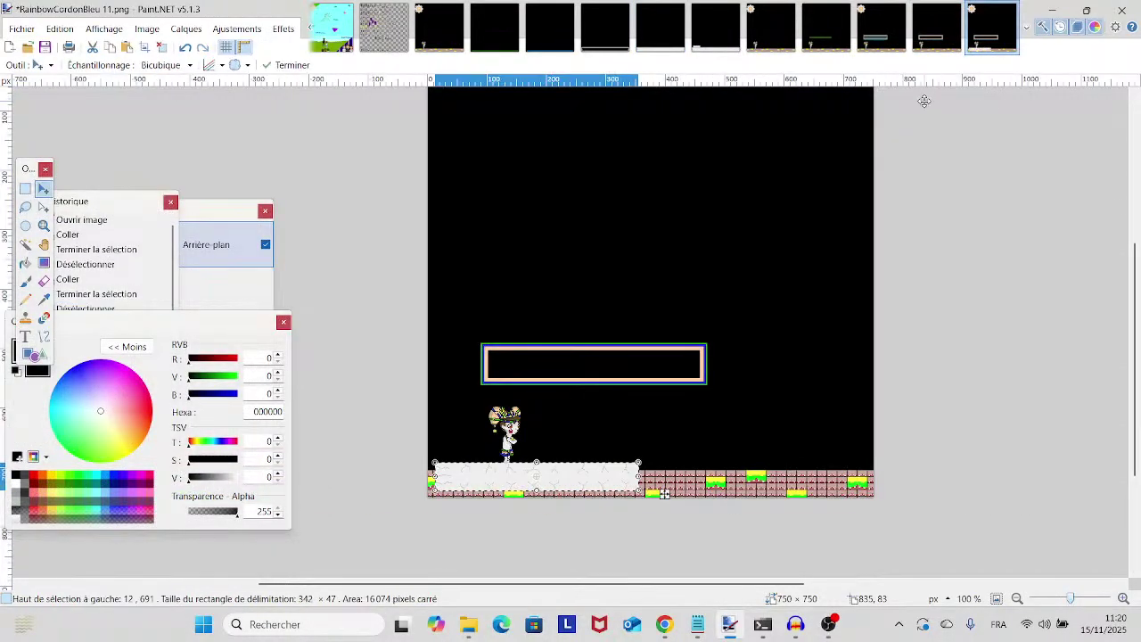
pyautogui.moveTo(596, 482); pyautogui.dragTo(646, 368)
pyautogui.press('Right')
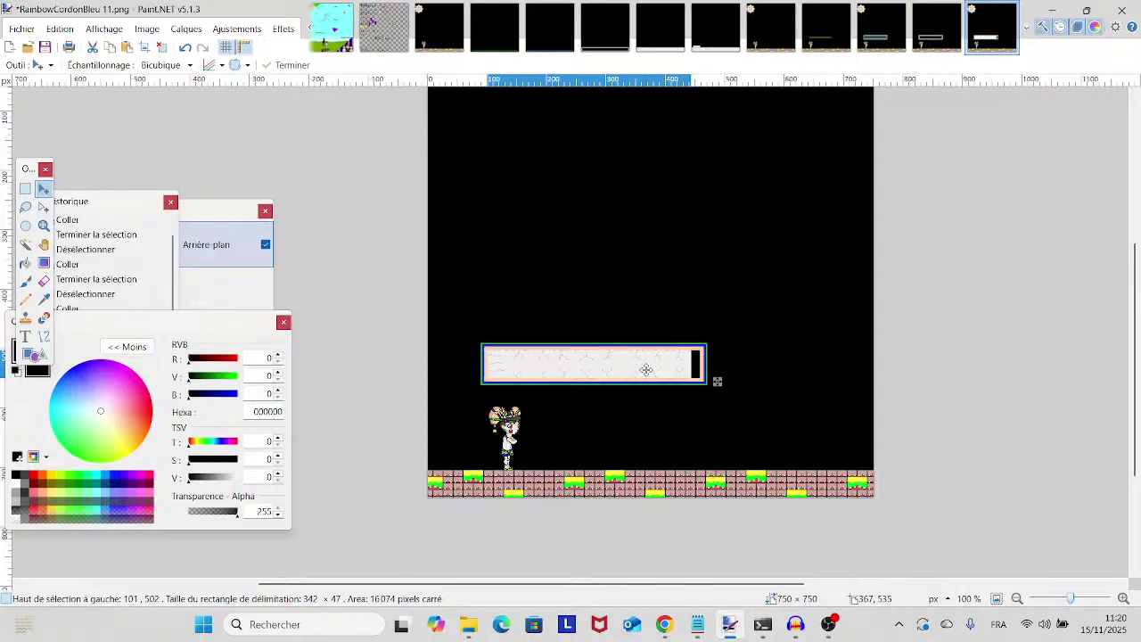
pyautogui.press('Left')
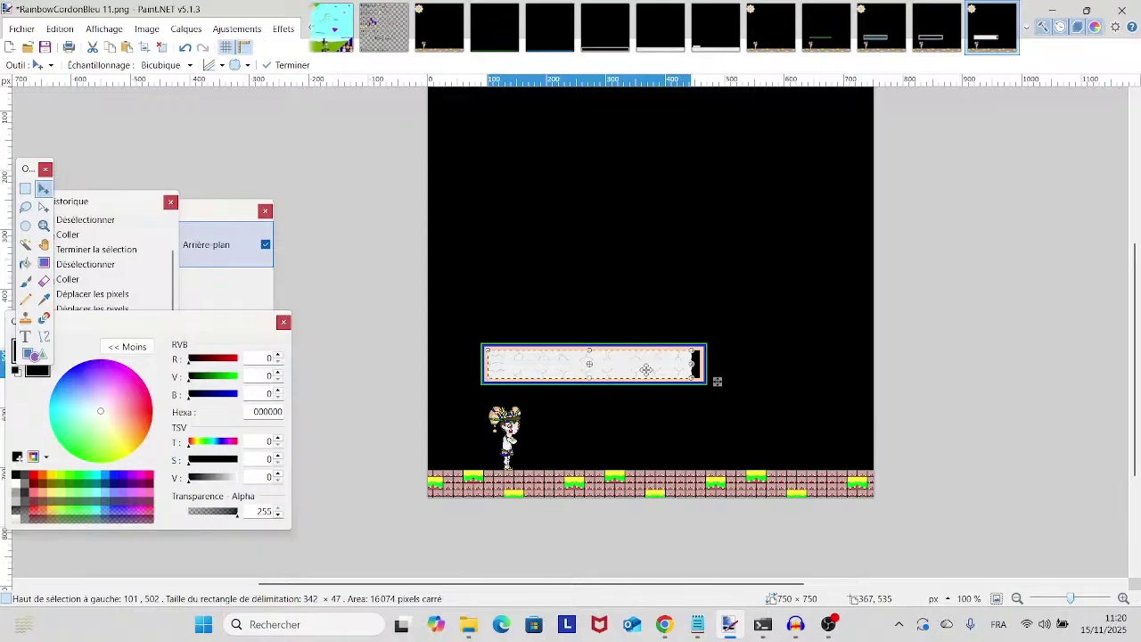
pyautogui.hotkey('ctrl', 'd')
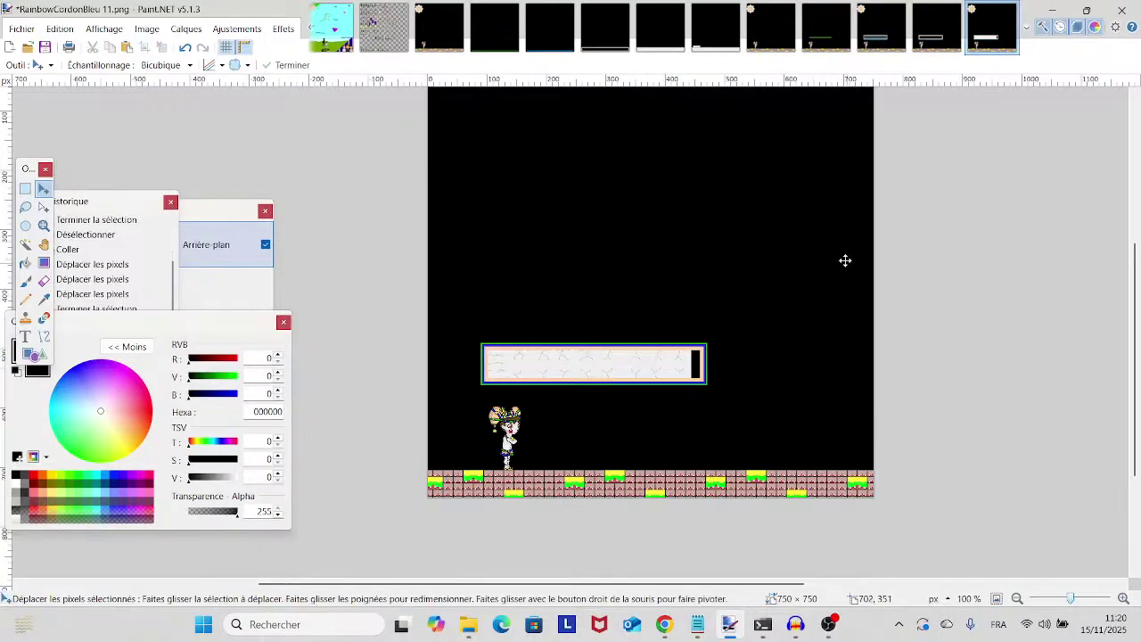
# - In PreparingForWhat'sComing 5.png, replace the selection with the 48 × 47 px wavy-cracked right end of the bar interior, starting at (690, 691)
pyautogui.click(660, 28)
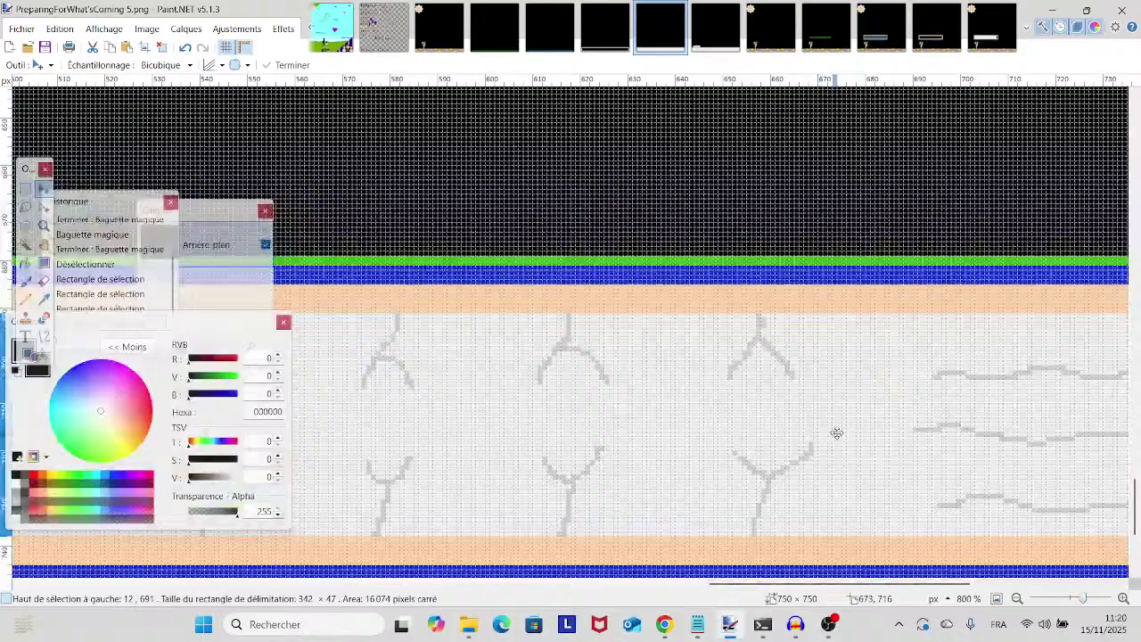
pyautogui.moveTo(836, 433); pyautogui.dragTo(398, 400)
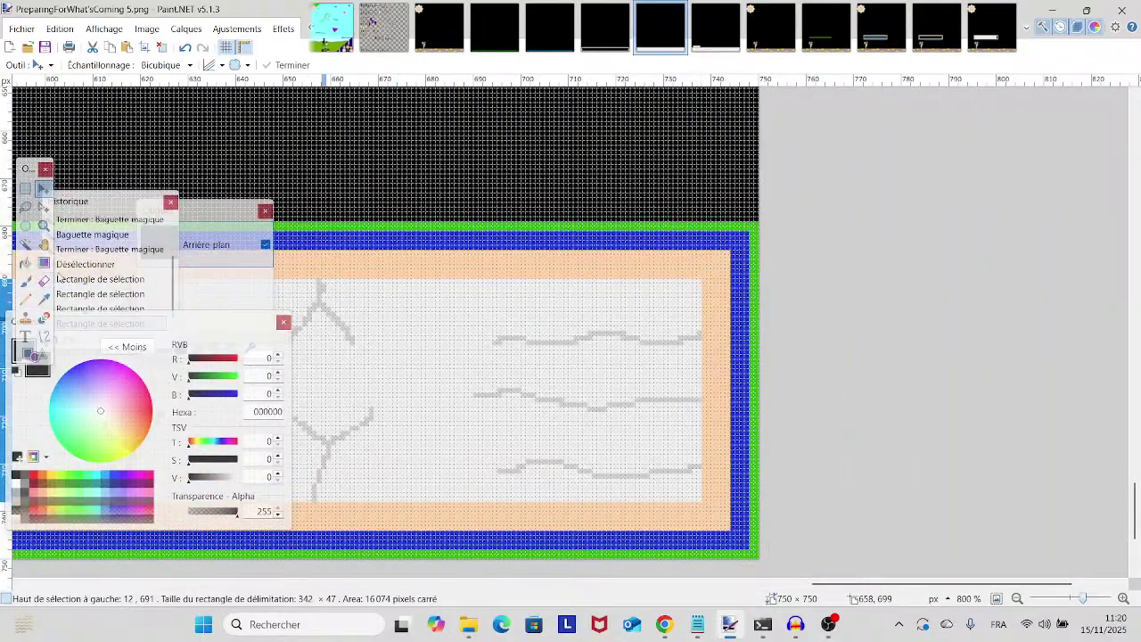
pyautogui.click(26, 188)
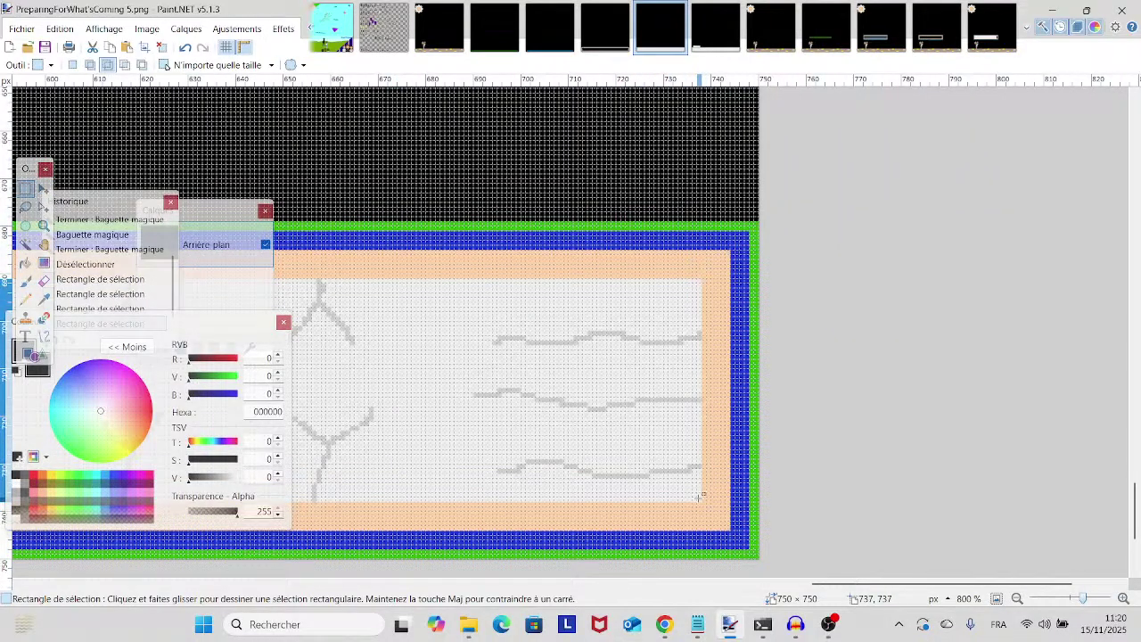
pyautogui.moveTo(699, 497); pyautogui.dragTo(598, 312)
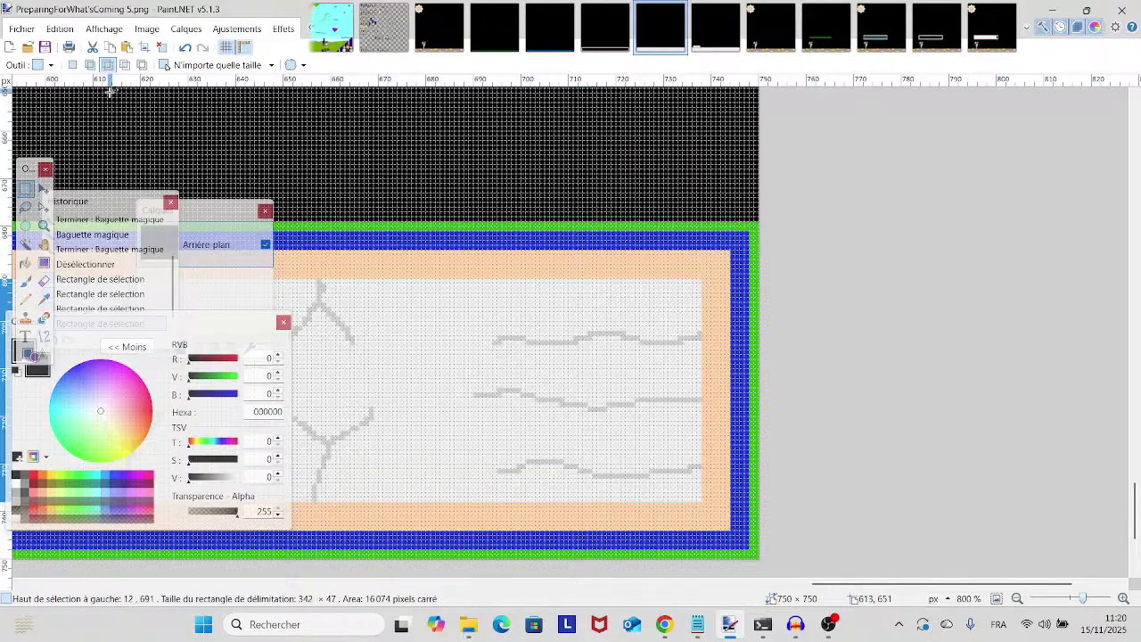
pyautogui.click(90, 65)
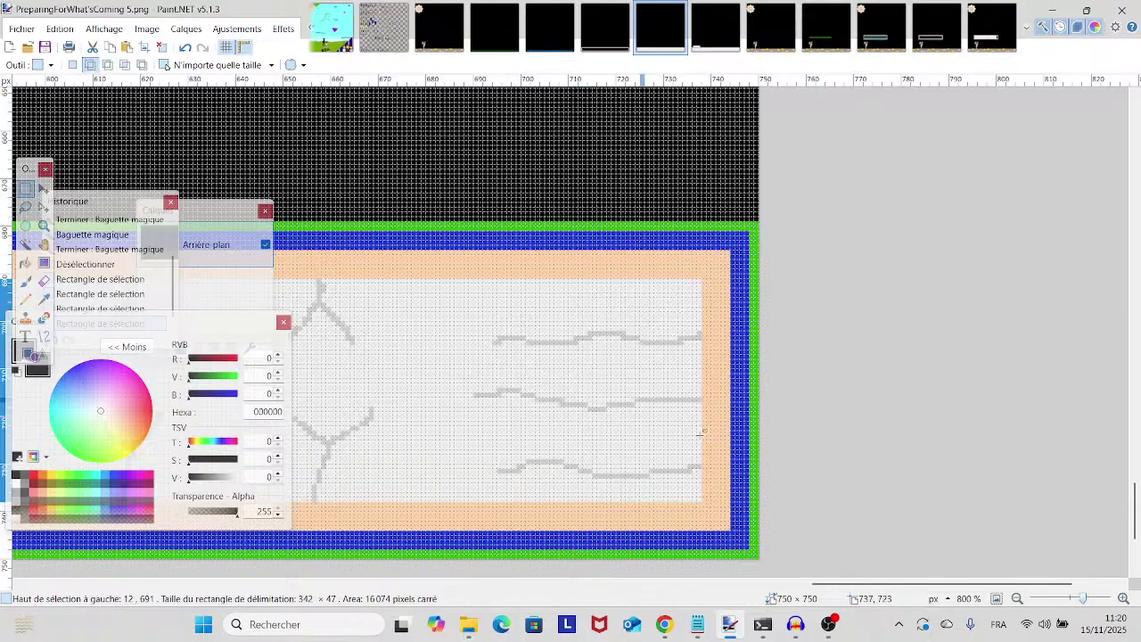
pyautogui.click(757, 479)
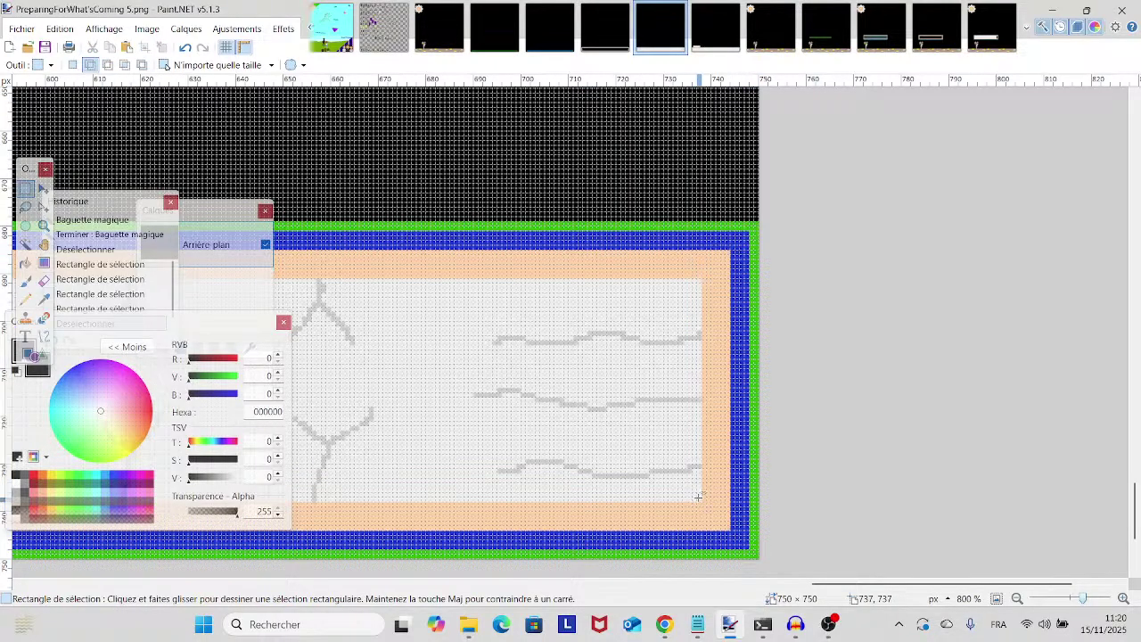
pyautogui.moveTo(700, 497); pyautogui.dragTo(475, 281)
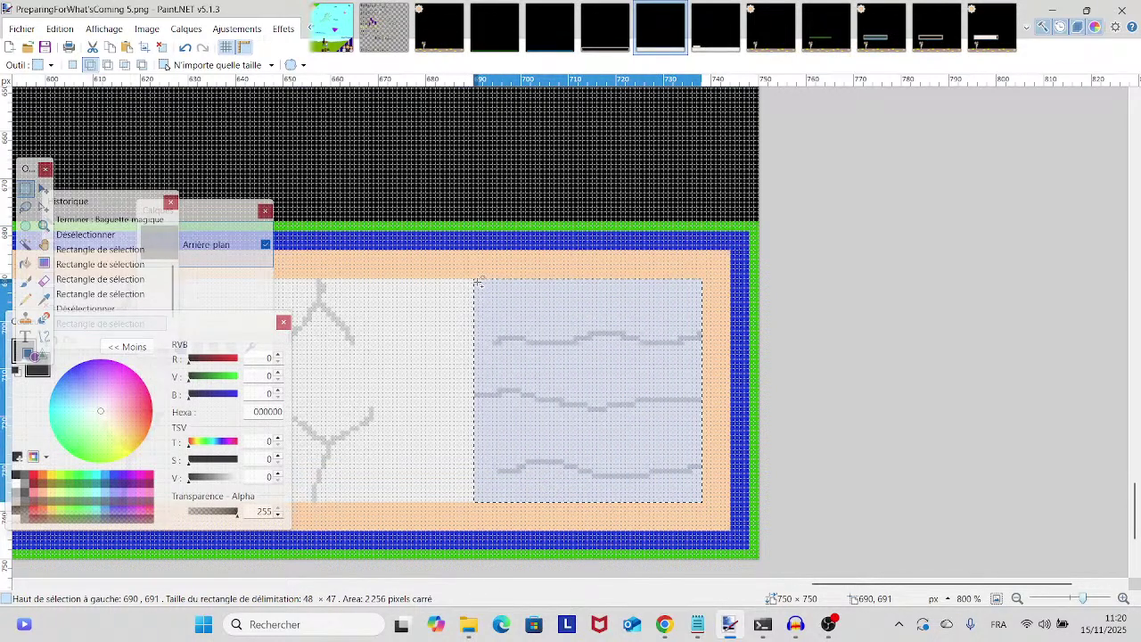
# - Paste the 48 px wide wavy-cracked piece into RainbowCordonBleu 11.png, and undo its accidental stretching
pyautogui.click(992, 26)
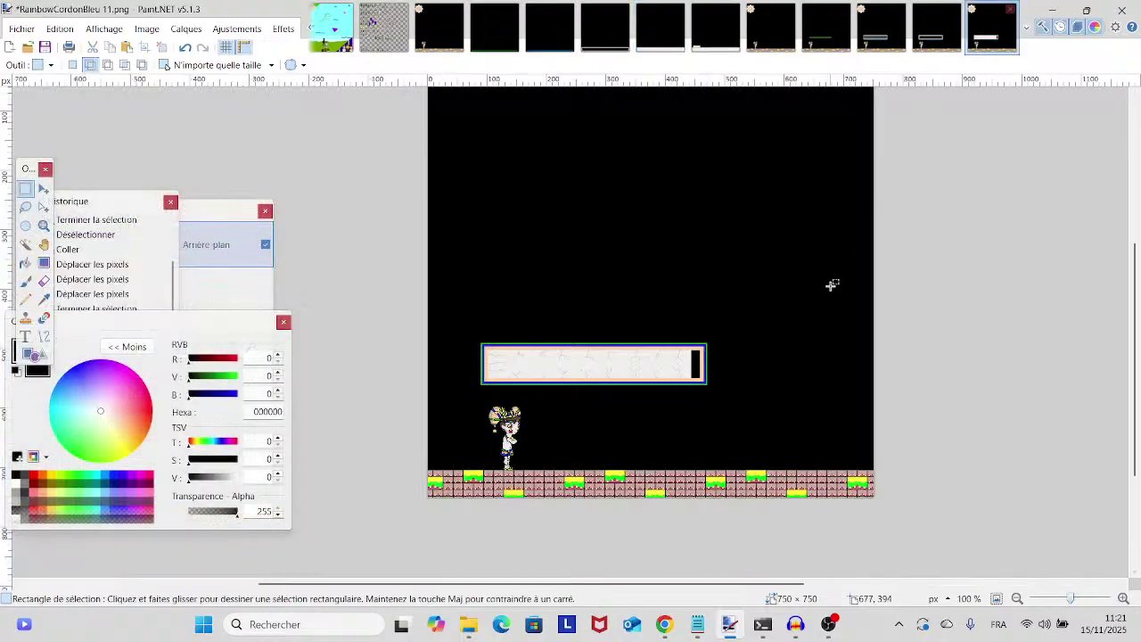
pyautogui.hotkey('ctrl', 'v')
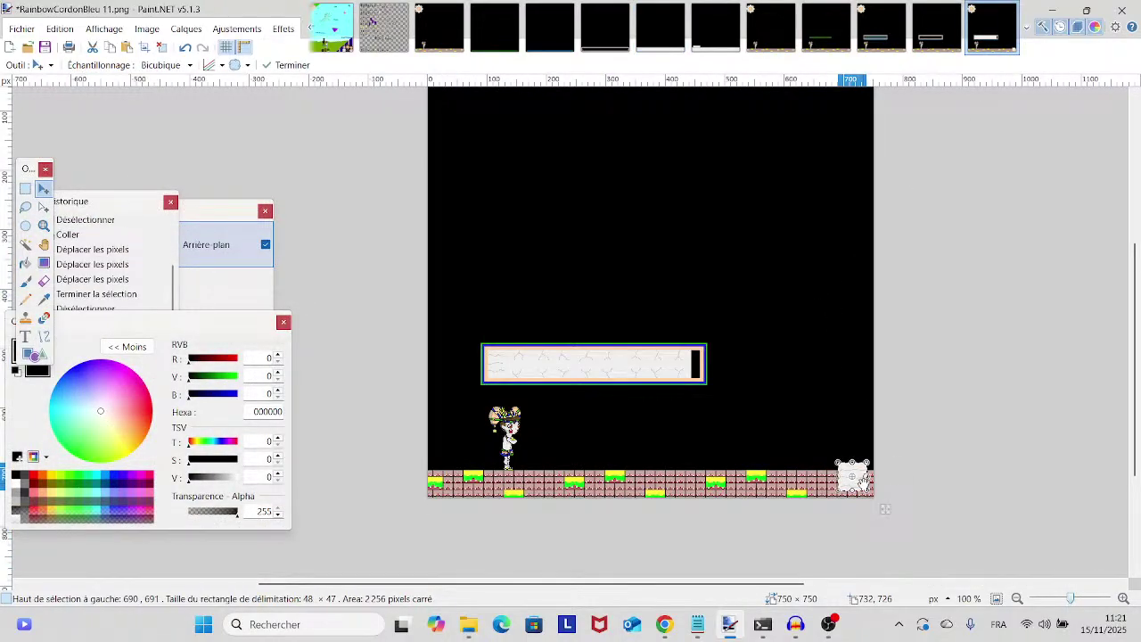
pyautogui.moveTo(885, 509); pyautogui.dragTo(751, 500)
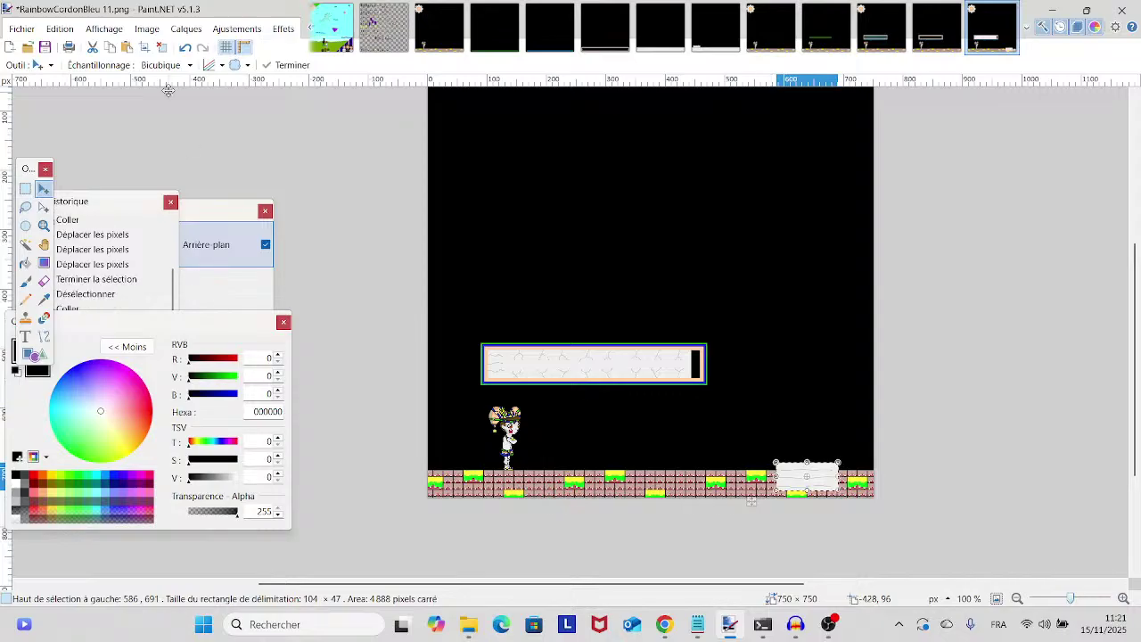
pyautogui.click(184, 48)
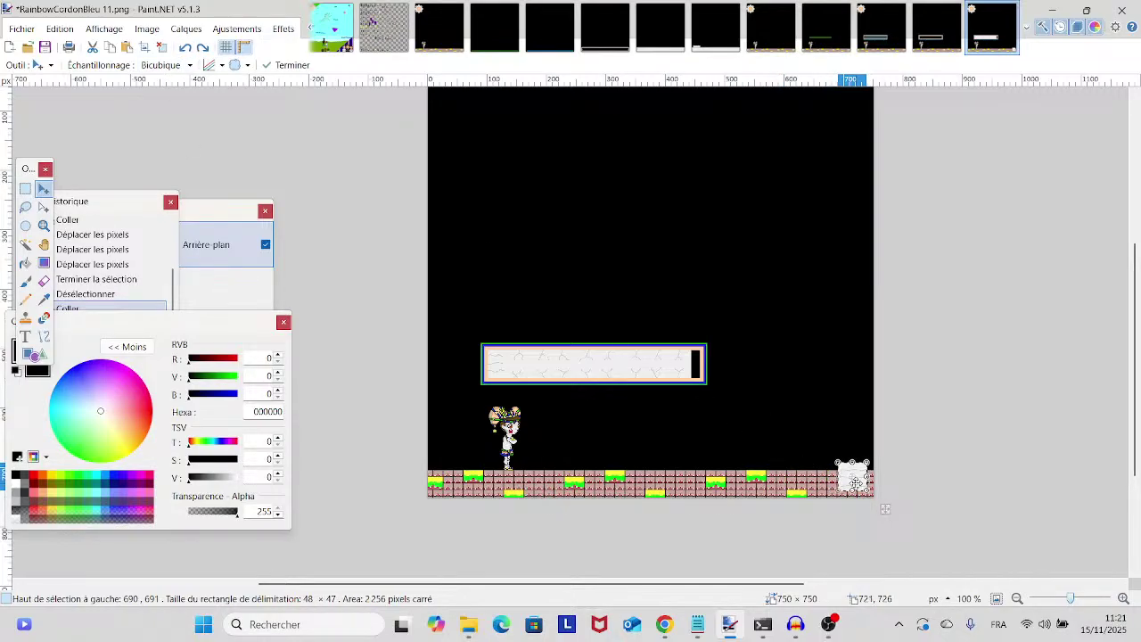
# - Move the wavy-cracked piece flush against the right inner border of the frame to cover the black gap, and deselect
pyautogui.moveTo(855, 483); pyautogui.dragTo(687, 369)
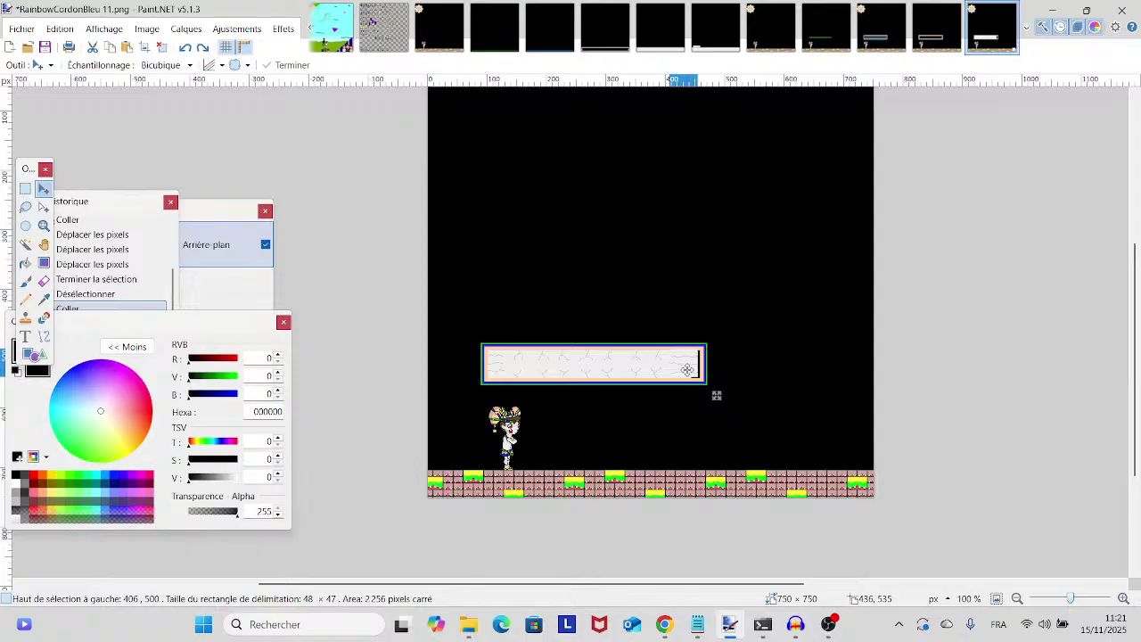
pyautogui.scroll(10, 660, 389)
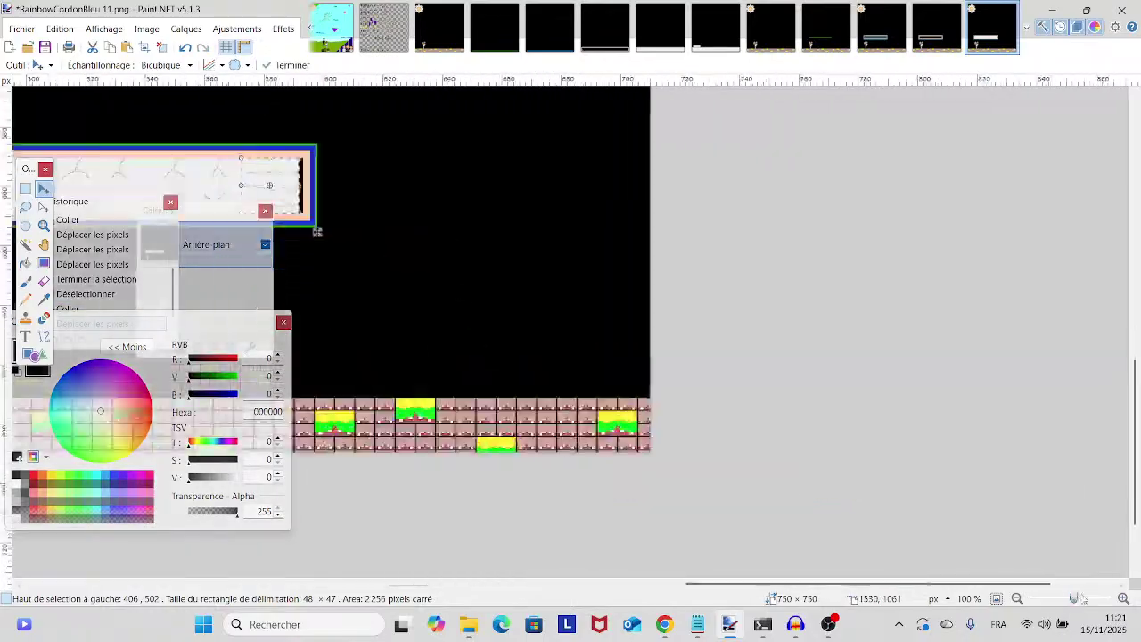
pyautogui.scroll(5, 710, 434)
pyautogui.hscroll(-10, 710, 433)
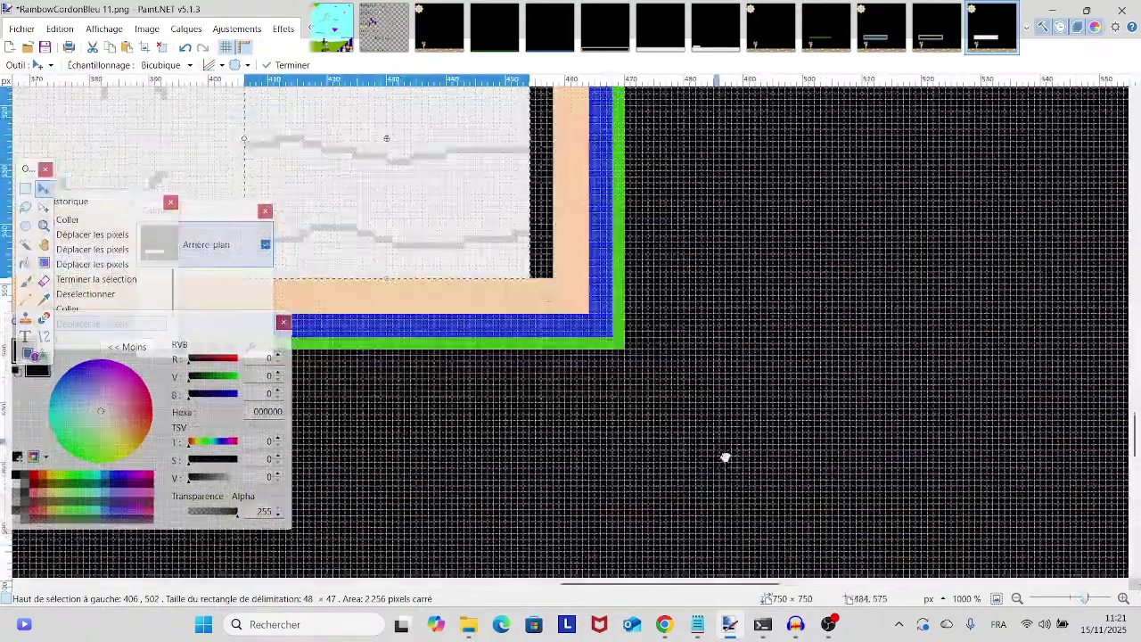
pyautogui.scroll(1, 763, 490)
pyautogui.hscroll(-1, 763, 490)
pyautogui.press('Right')
pyautogui.press('Right')
pyautogui.press('Right')
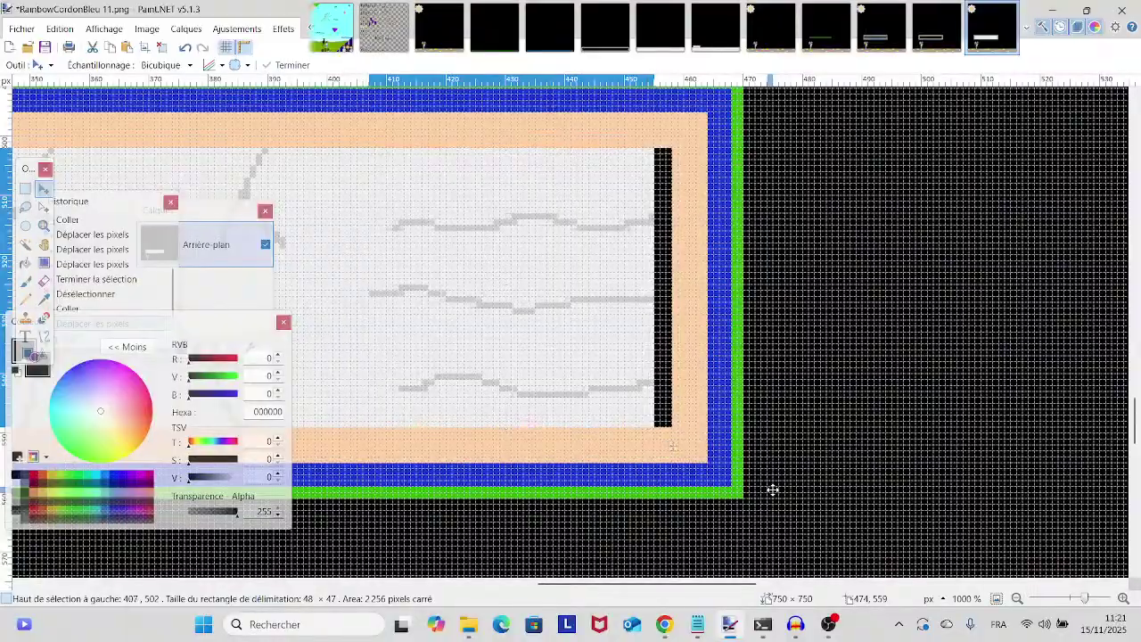
pyautogui.press('Right')
pyautogui.hotkey('ctrl', 'd')
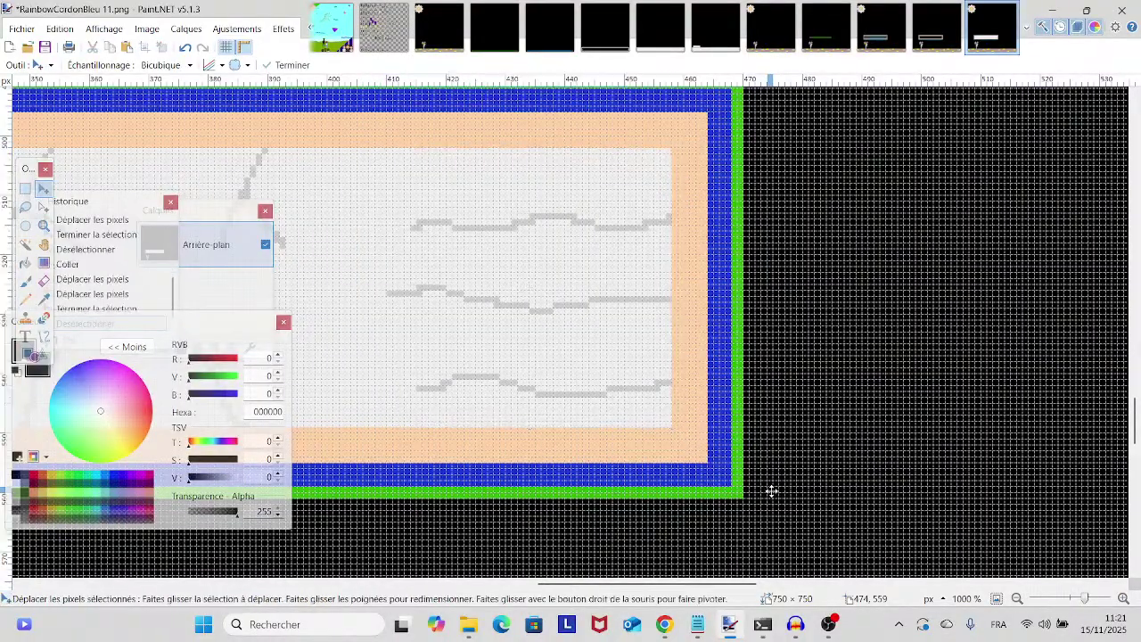
# - Examine the filled frame in RainbowCordonBleu 11.png up close and together with the character and brick floor
pyautogui.moveTo(534, 361); pyautogui.dragTo(987, 463)
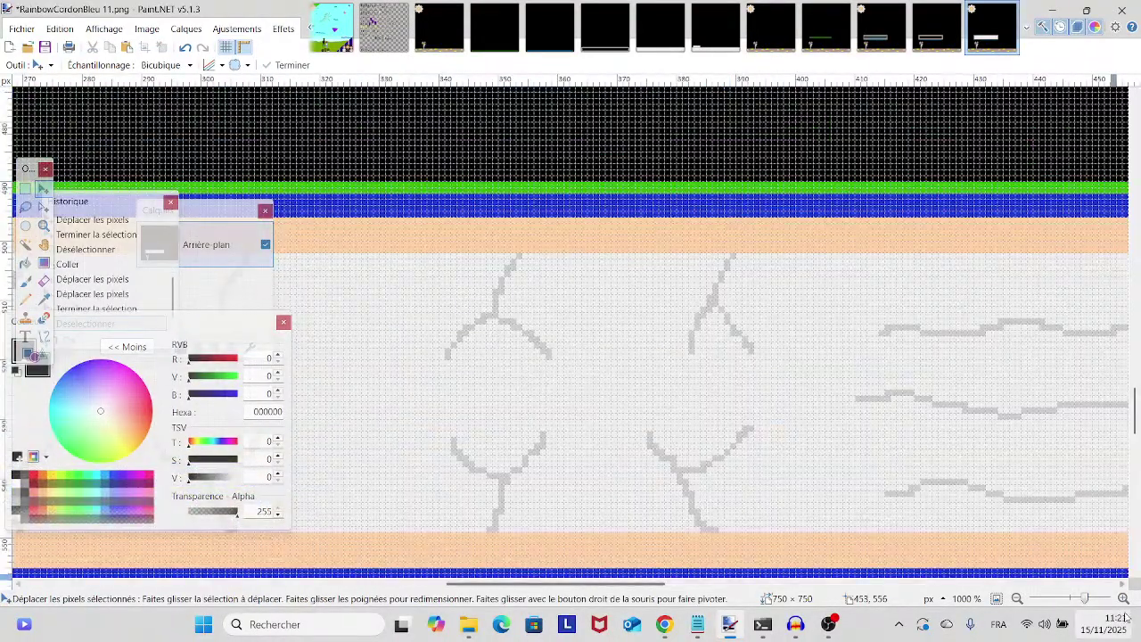
pyautogui.click(1081, 599)
pyautogui.moveTo(1081, 599); pyautogui.dragTo(1072, 599)
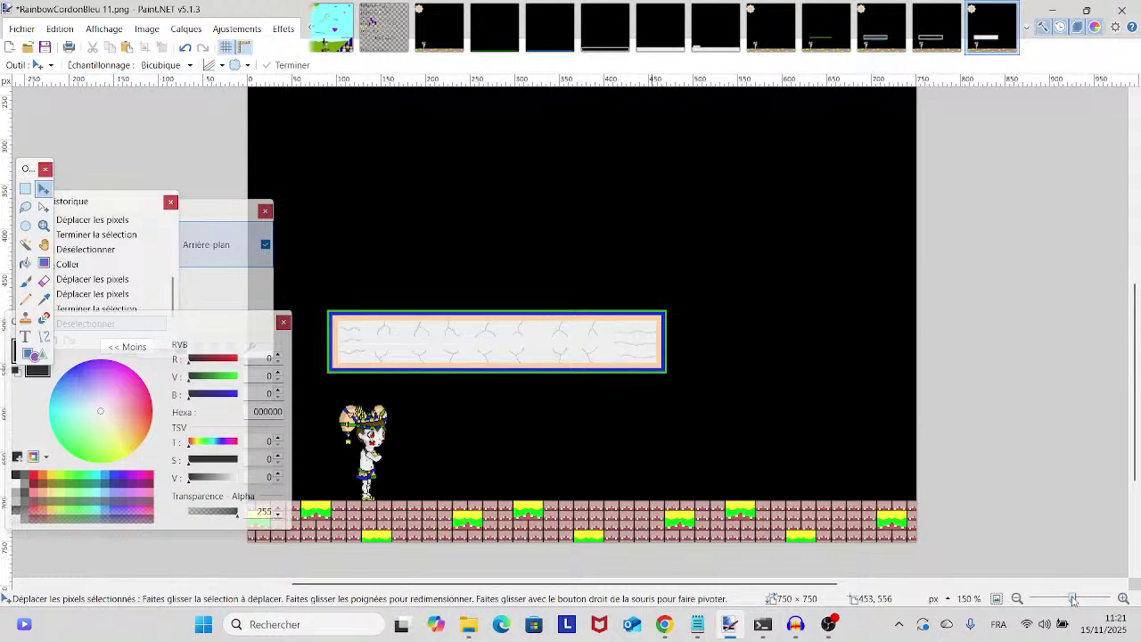
pyautogui.moveTo(642, 484); pyautogui.dragTo(847, 475)
pyautogui.scroll(-2, 848, 473)
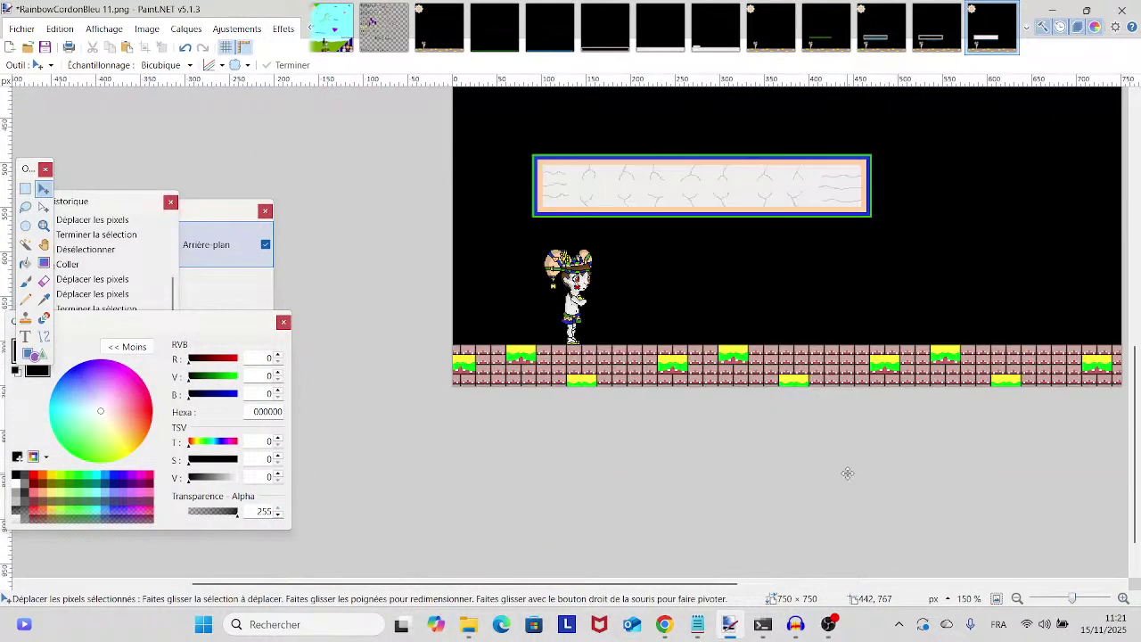
pyautogui.scroll(2, 847, 473)
pyautogui.scroll(-2, 847, 474)
pyautogui.scroll(1, 847, 474)
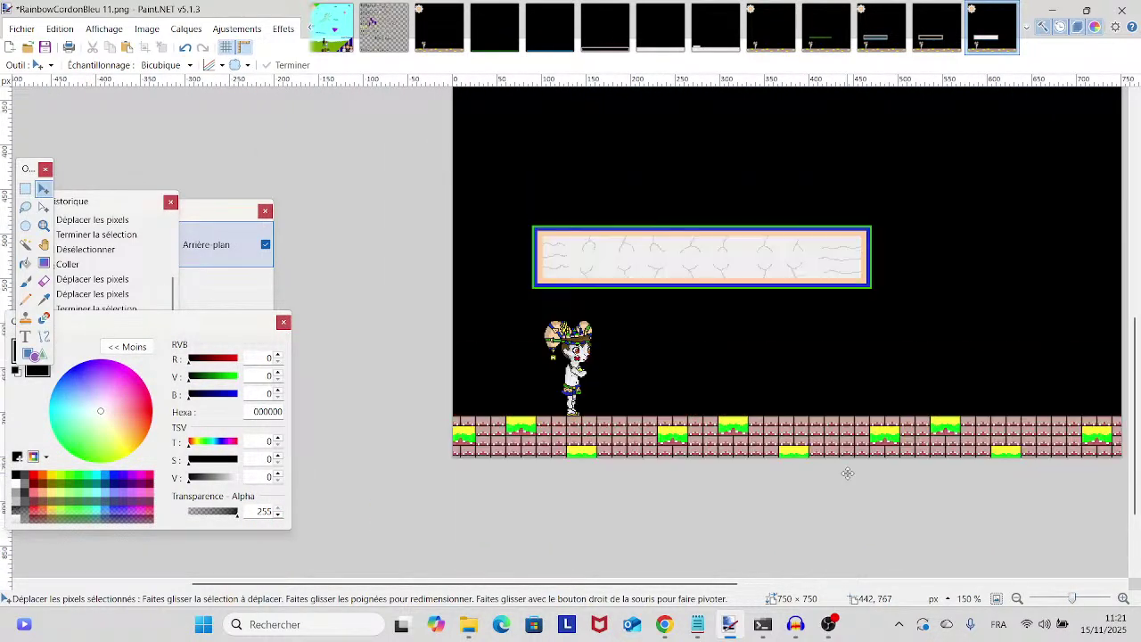
pyautogui.moveTo(668, 500); pyautogui.dragTo(616, 513)
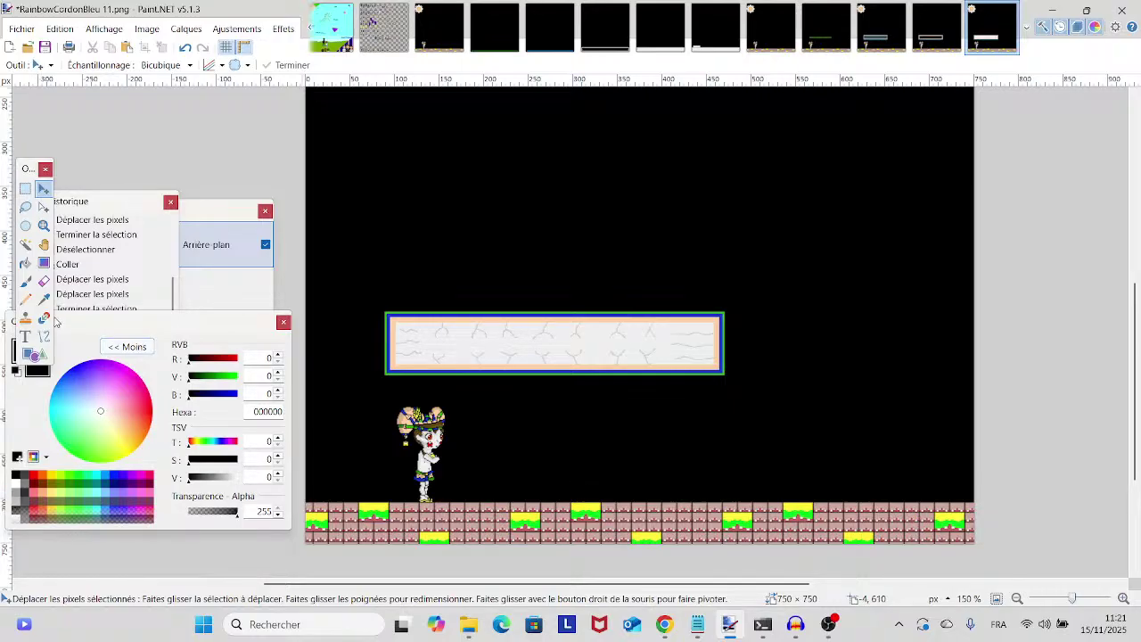
# - Try a freehand green (00FF21) pencil mark between the frame and the character, and undo it
pyautogui.click(25, 299)
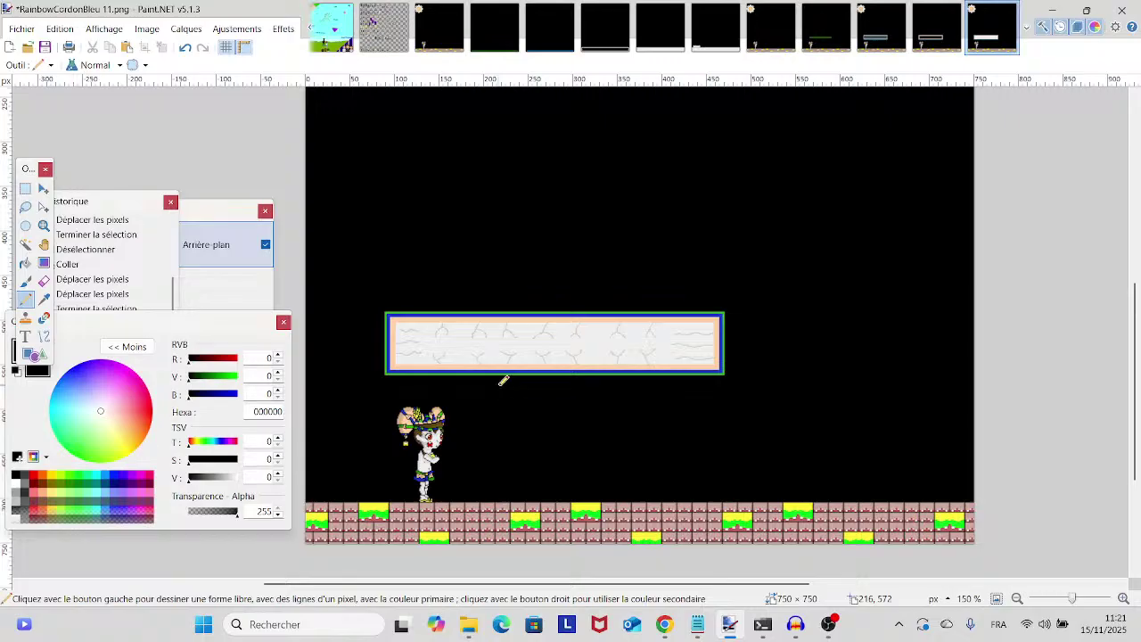
pyautogui.click(79, 479)
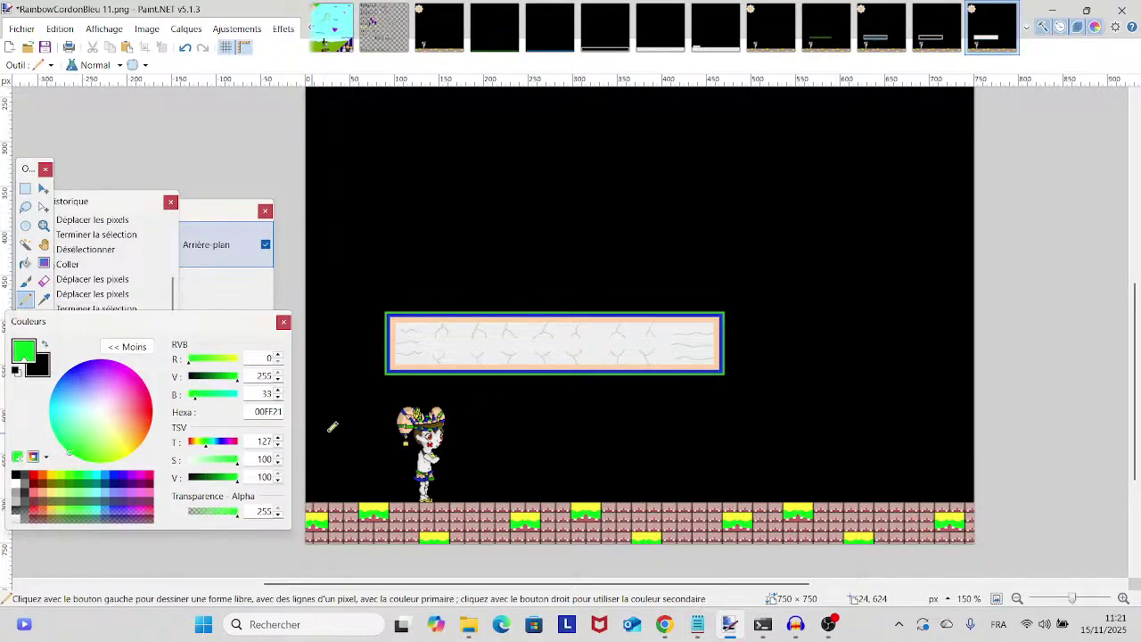
pyautogui.moveTo(472, 410); pyautogui.dragTo(521, 384)
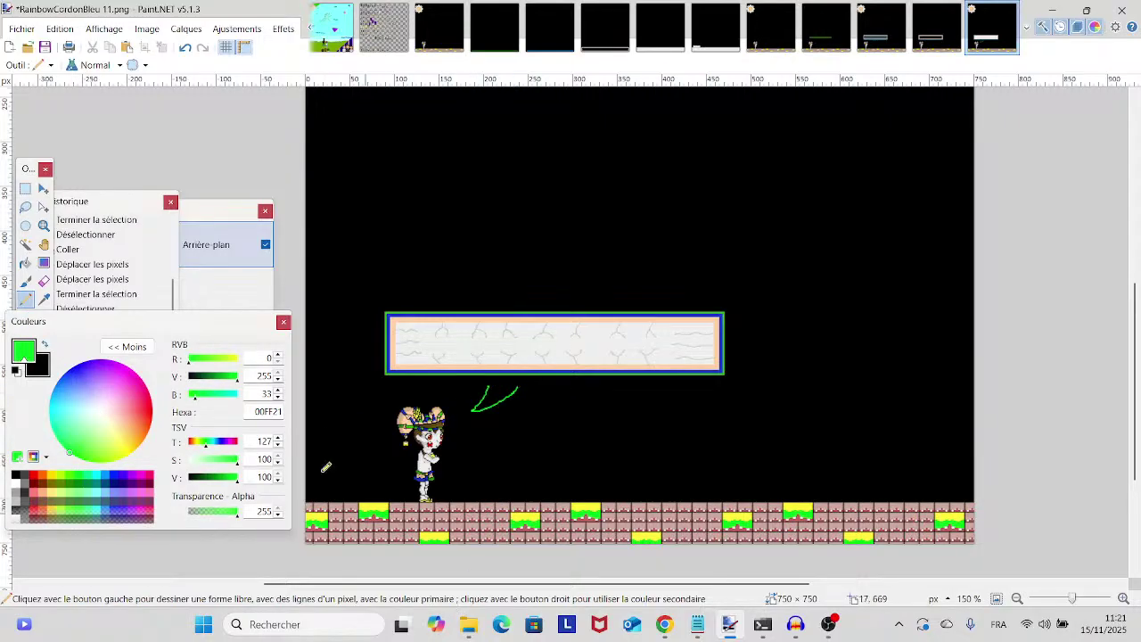
pyautogui.click(184, 48)
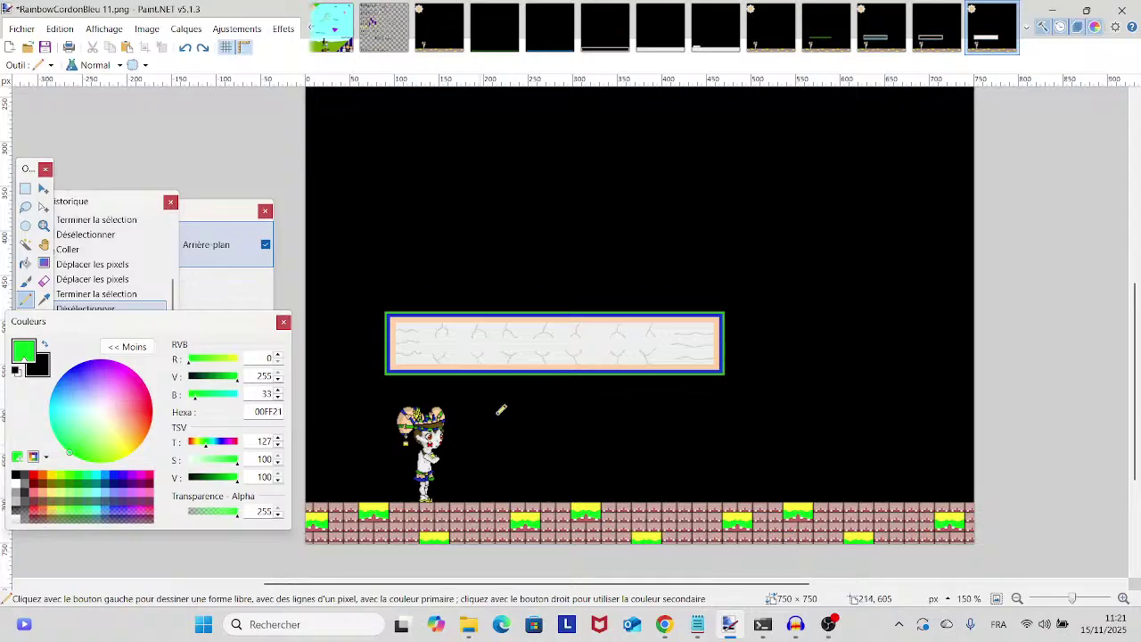
# - Check the small selected white block above the cracked bar in PreparingForWhat'sComing 6.png, and return to RainbowCordonBleu 11.png
pyautogui.moveTo(530, 485); pyautogui.dragTo(517, 530)
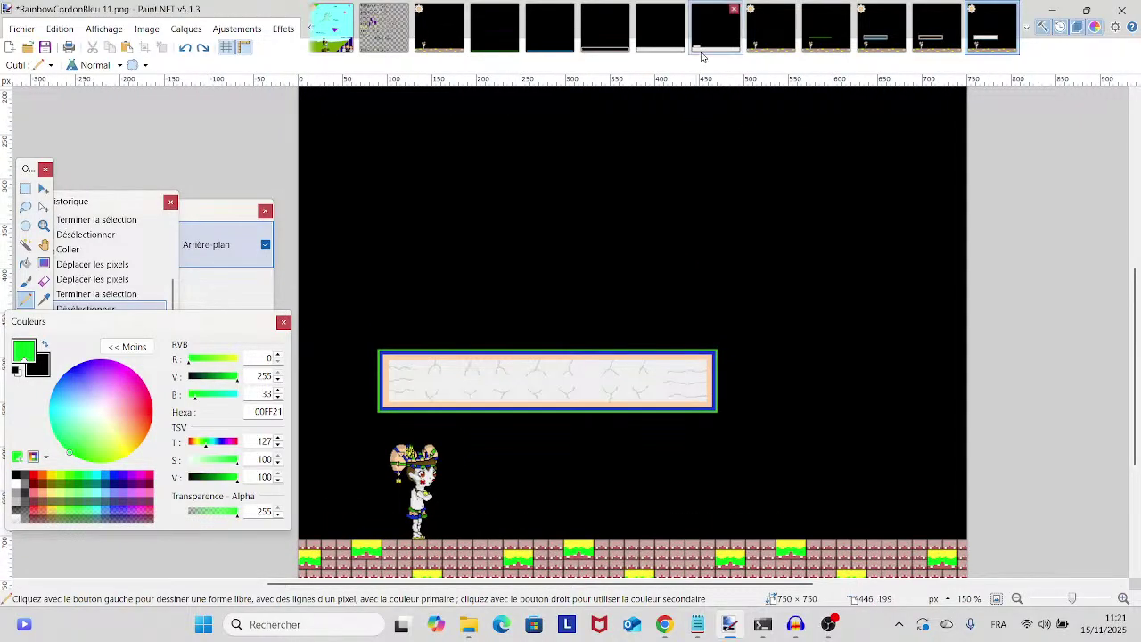
pyautogui.click(714, 27)
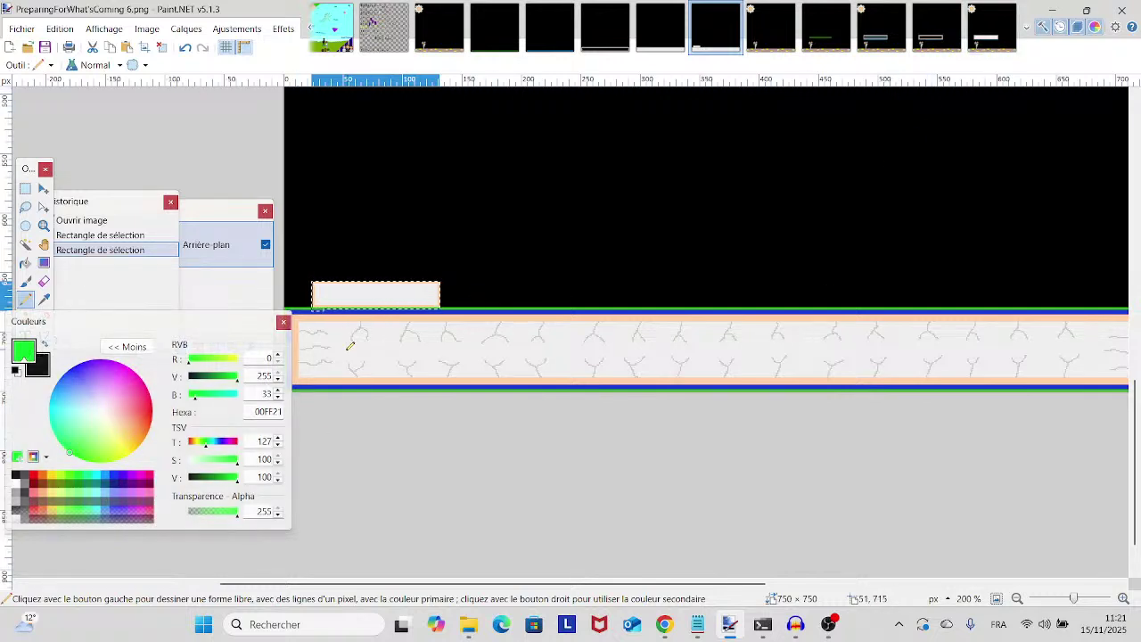
pyautogui.click(974, 28)
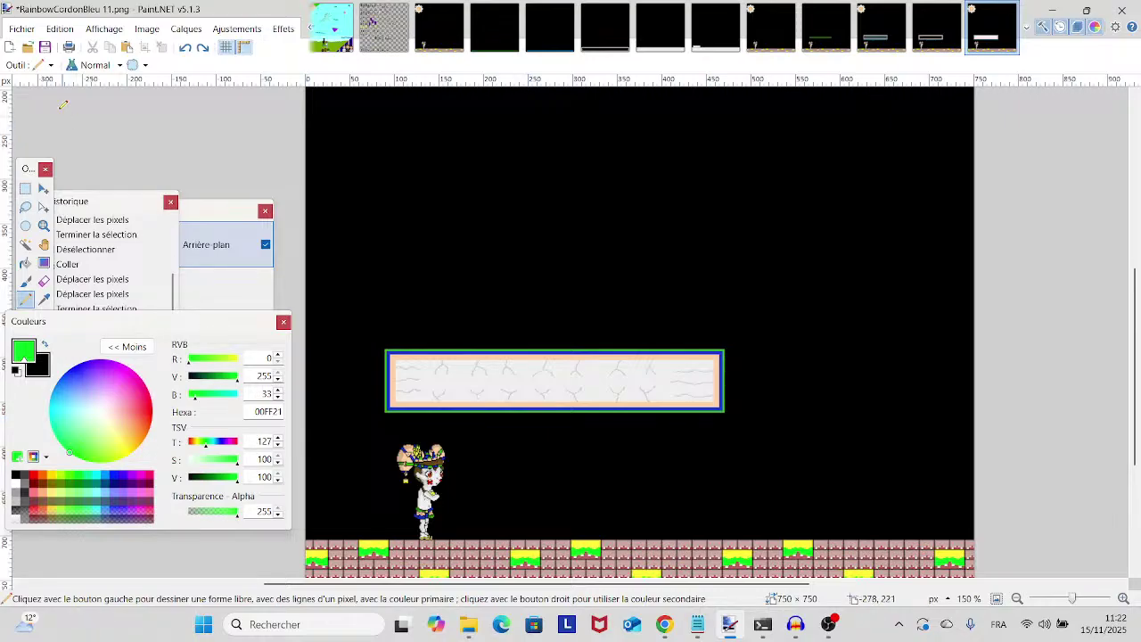
pyautogui.click(27, 28)
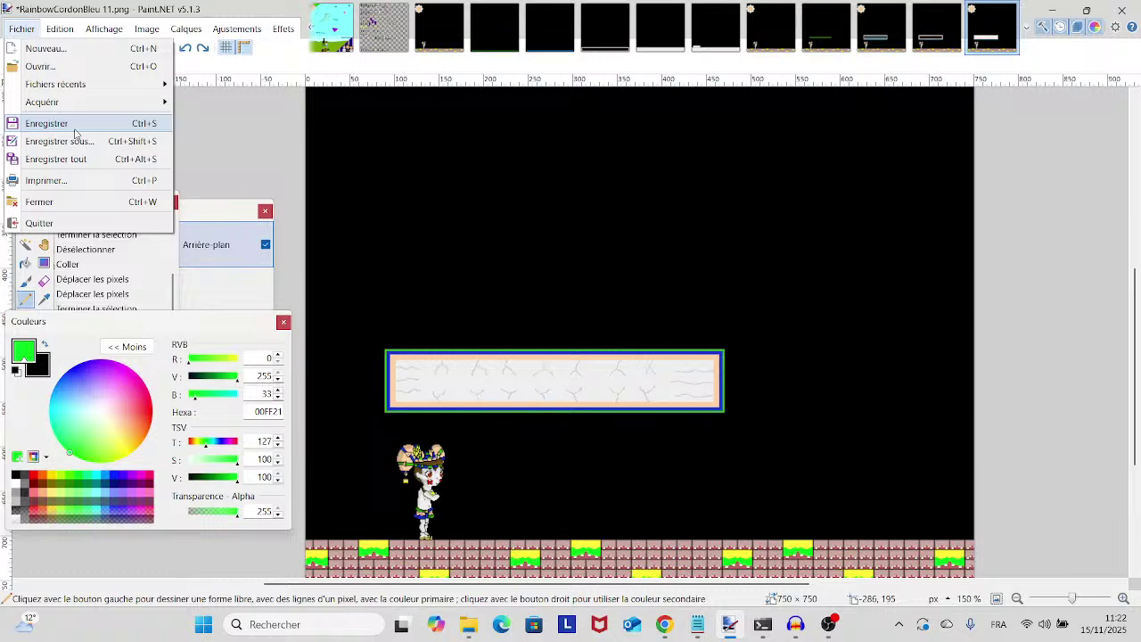
pyautogui.scroll(-5, 496, 446)
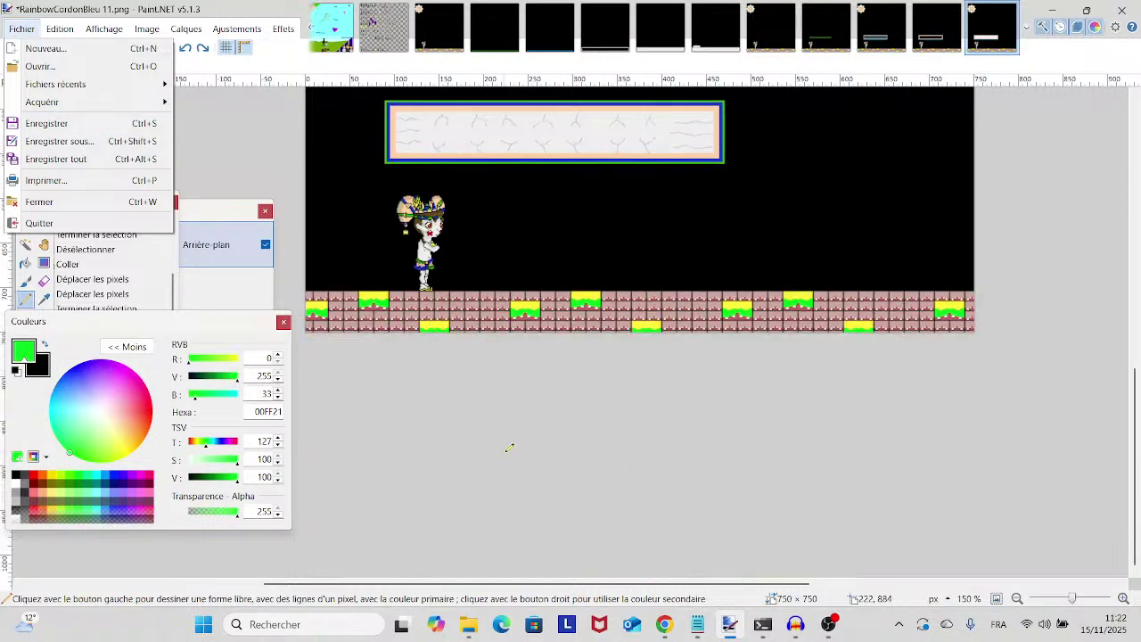
pyautogui.scroll(4, 497, 447)
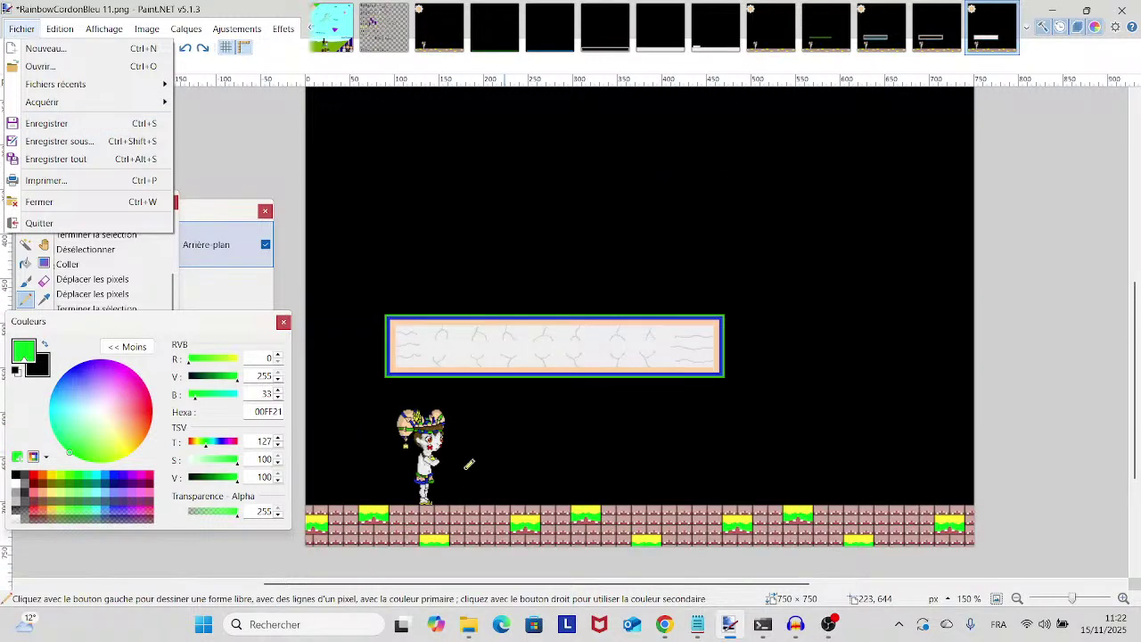
pyautogui.click(460, 512)
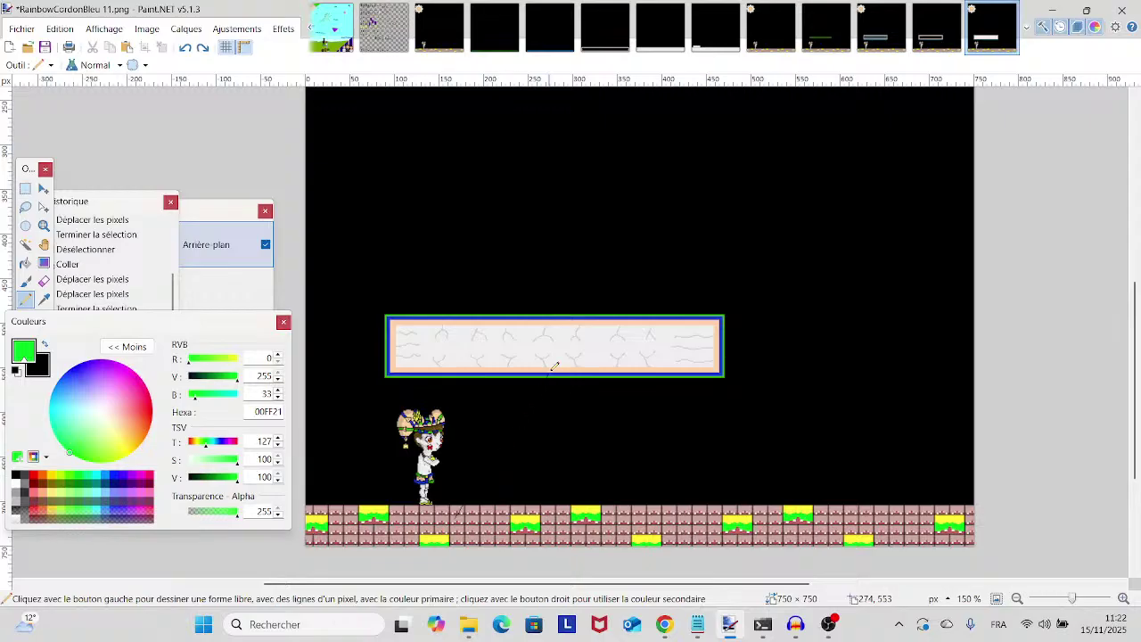
pyautogui.hotkey('ctrl', 'd')
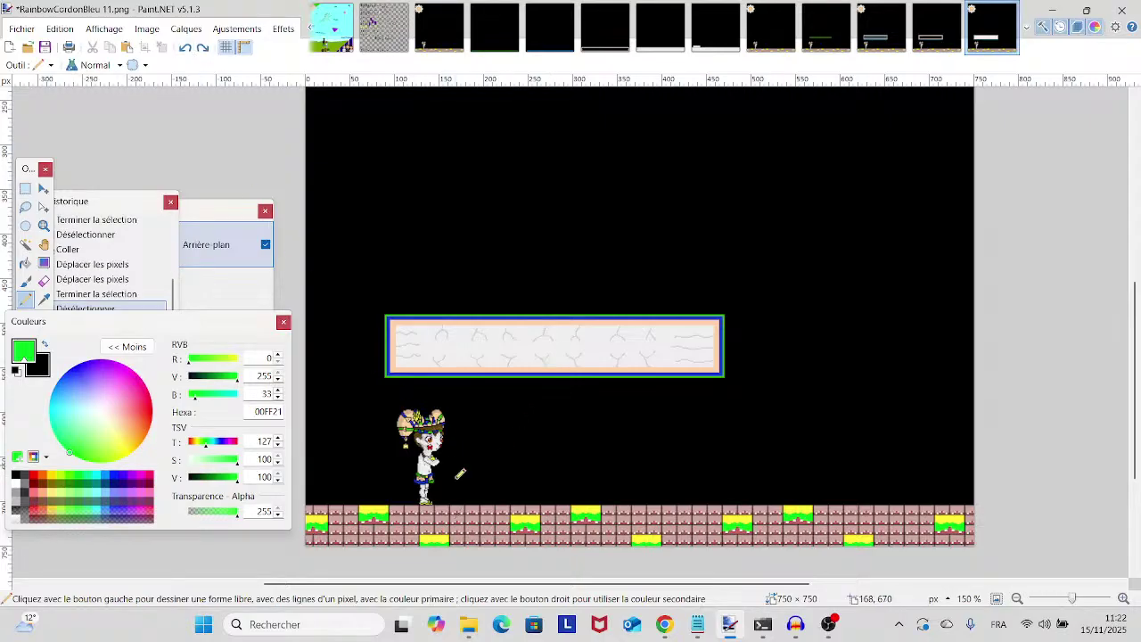
# - Try a green freehand pencil sketch of a large hand and forearm reaching over the frame, and undo all its strokes
pyautogui.moveTo(513, 494)
pyautogui.mouseDown()
pyautogui.moveTo(617, 385)
pyautogui.moveTo(656, 325)
pyautogui.moveTo(601, 257)
pyautogui.moveTo(620, 228)
pyautogui.moveTo(674, 252)
pyautogui.moveTo(685, 270)
pyautogui.moveTo(742, 186)
pyautogui.moveTo(759, 173)
pyautogui.moveTo(759, 226)
pyautogui.moveTo(738, 243)
pyautogui.moveTo(801, 182)
pyautogui.moveTo(821, 257)
pyautogui.moveTo(797, 264)
pyautogui.moveTo(851, 224)
pyautogui.moveTo(855, 282)
pyautogui.moveTo(845, 293)
pyautogui.moveTo(877, 270)
pyautogui.moveTo(889, 302)
pyautogui.moveTo(830, 354)
pyautogui.mouseUp()
pyautogui.moveTo(670, 313)
pyautogui.mouseDown()
pyautogui.moveTo(679, 287)
pyautogui.moveTo(788, 361)
pyautogui.moveTo(718, 357)
pyautogui.mouseUp()
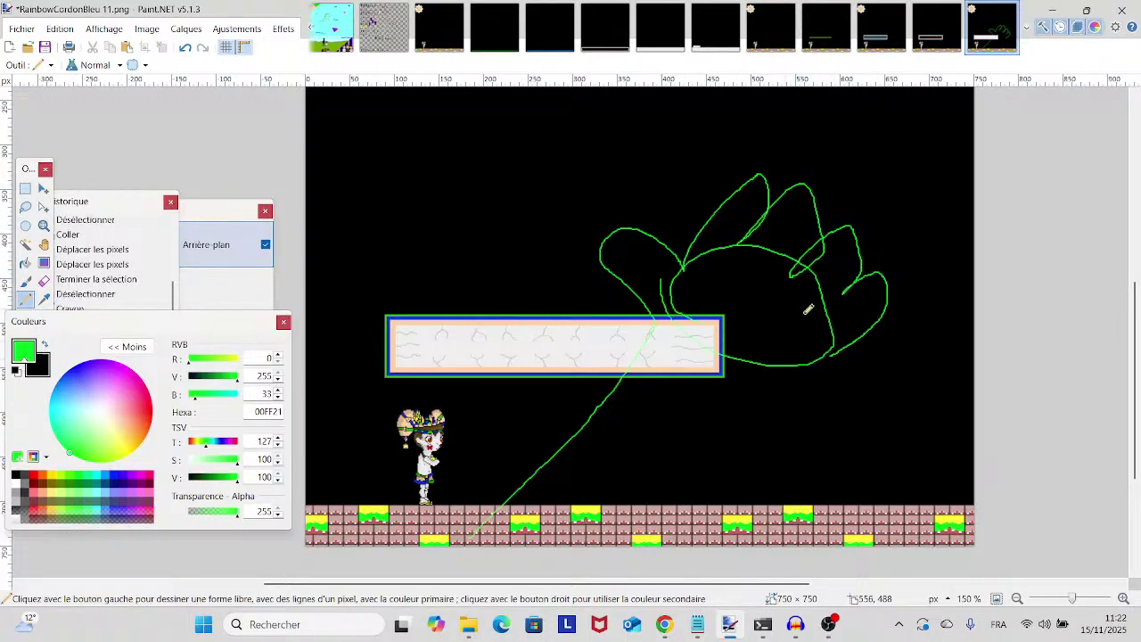
pyautogui.moveTo(851, 347); pyautogui.dragTo(591, 535)
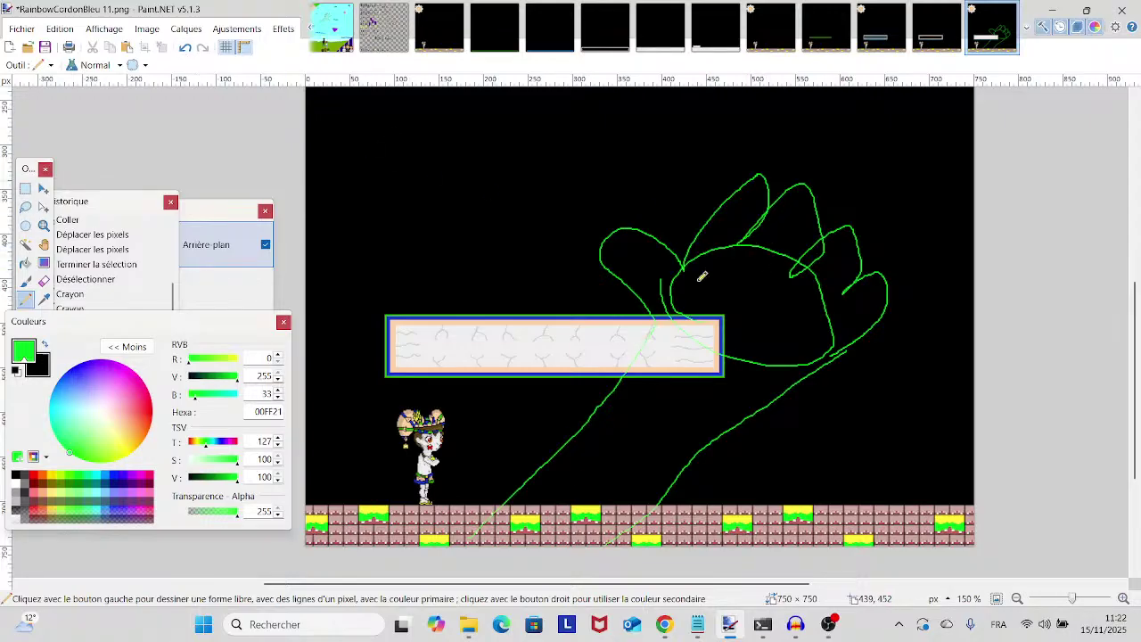
pyautogui.click(186, 49)
pyautogui.click(186, 49)
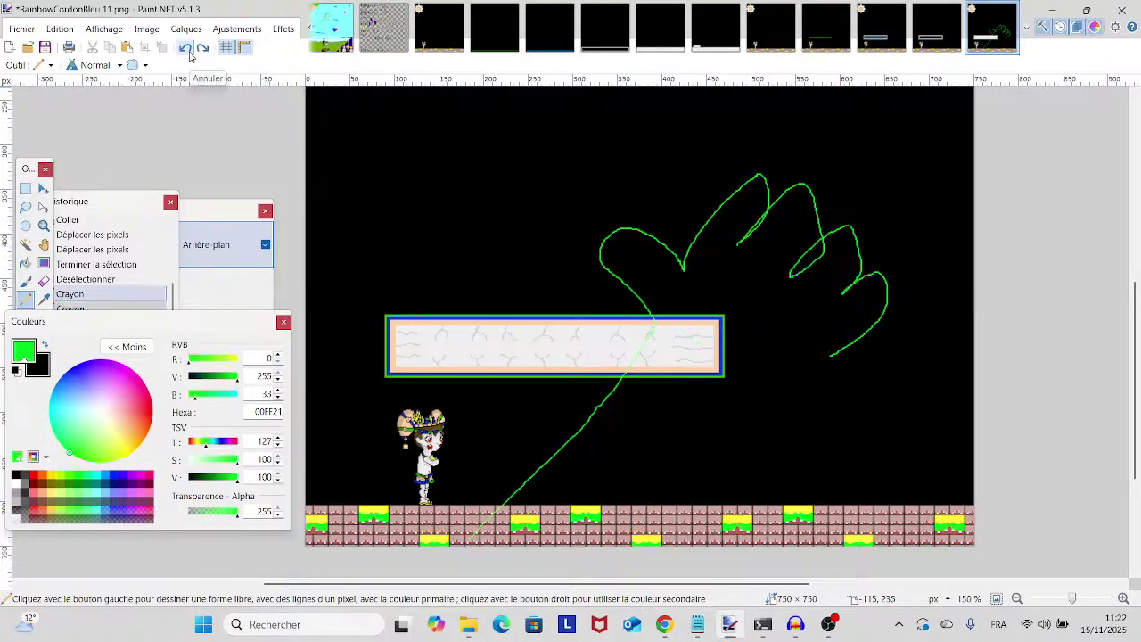
pyautogui.click(187, 49)
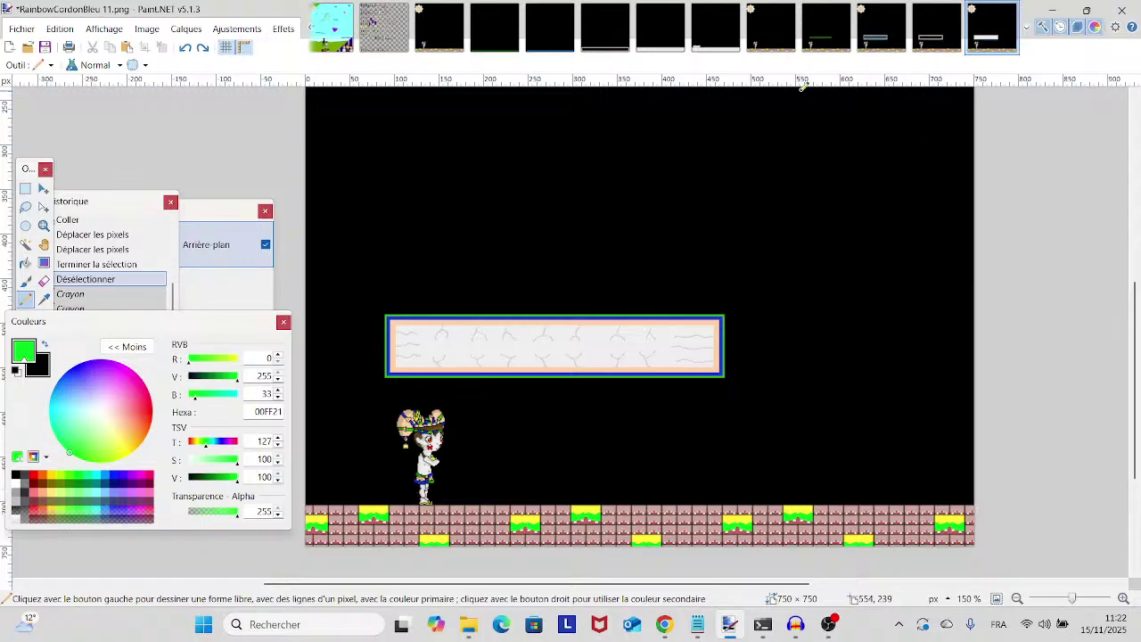
# - Check PreparingForWhat'sComing 6.png briefly, and save RainbowCordonBleu 11.png with automatic colour depth detection
pyautogui.click(716, 26)
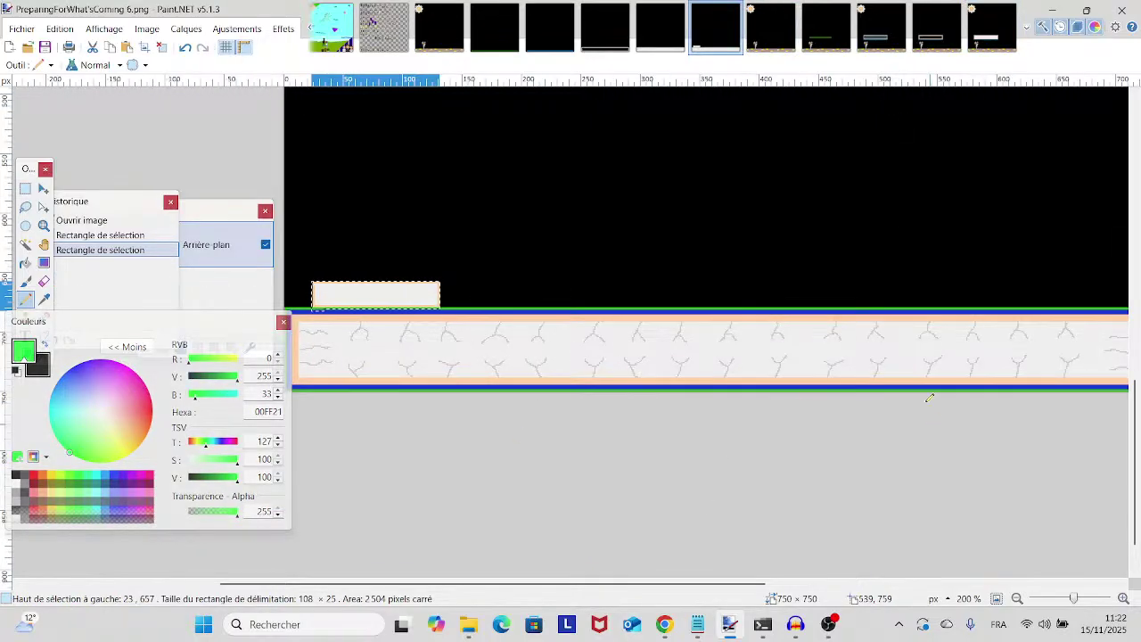
pyautogui.click(992, 27)
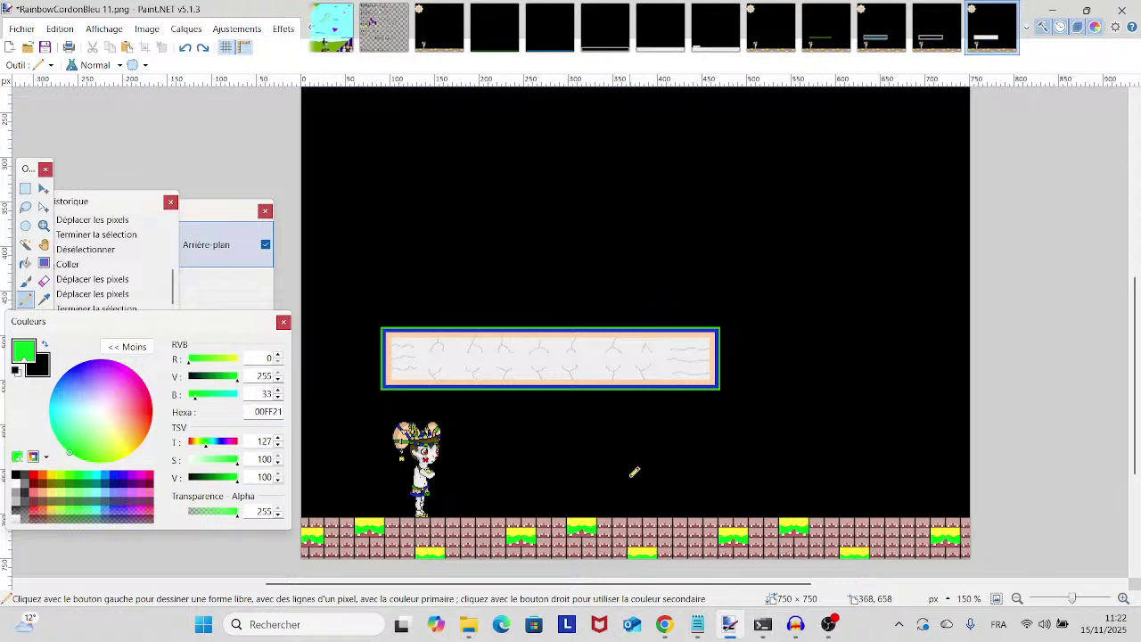
pyautogui.click(12, 32)
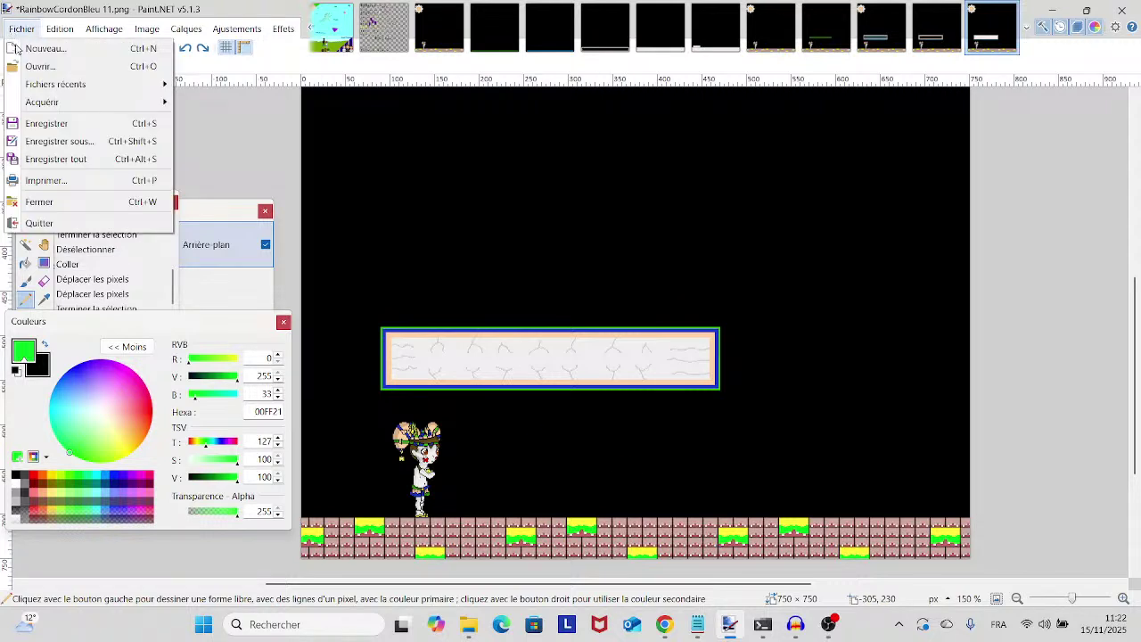
pyautogui.click(62, 125)
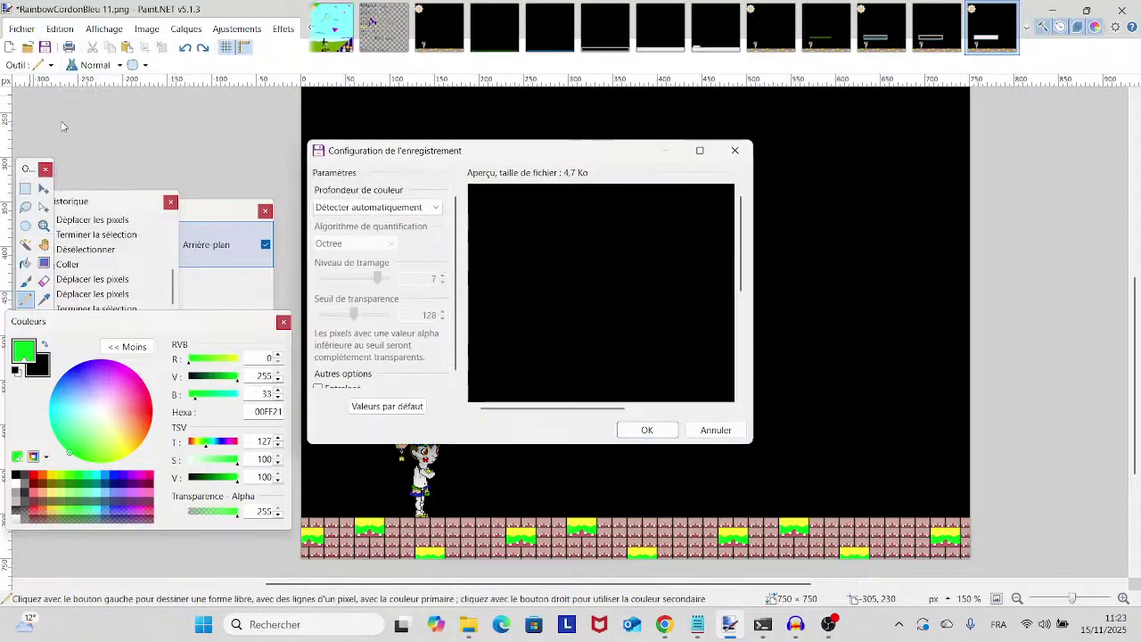
pyautogui.click(627, 430)
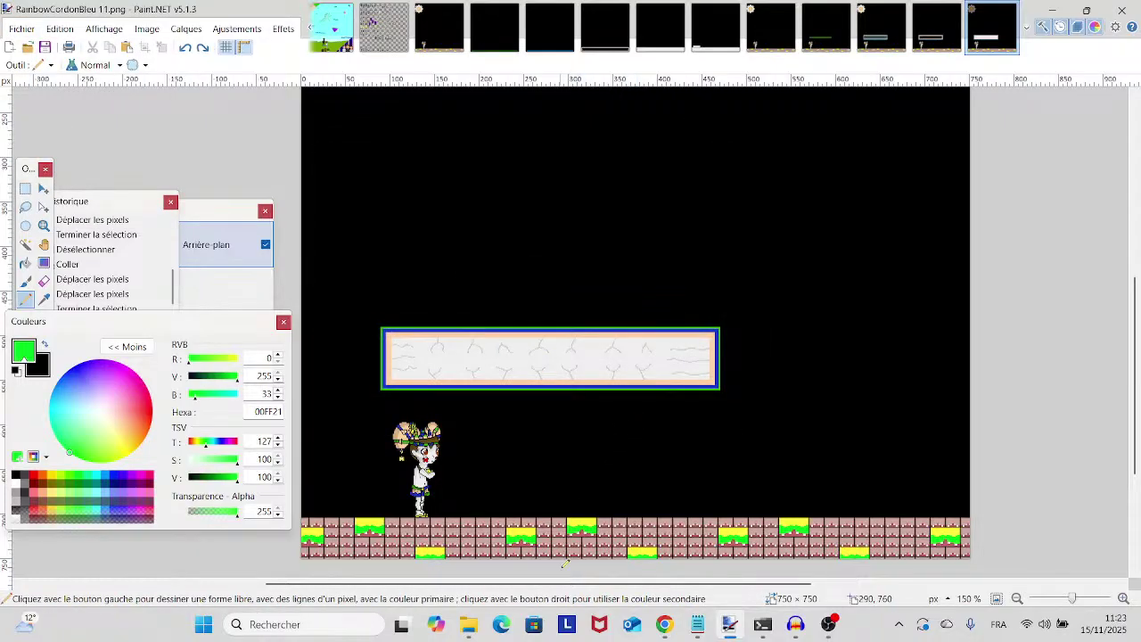
# - Check the frame files in the RainbowCordonBleu folder in File Explorer, and return to Paint.NET
pyautogui.moveTo(481, 627)
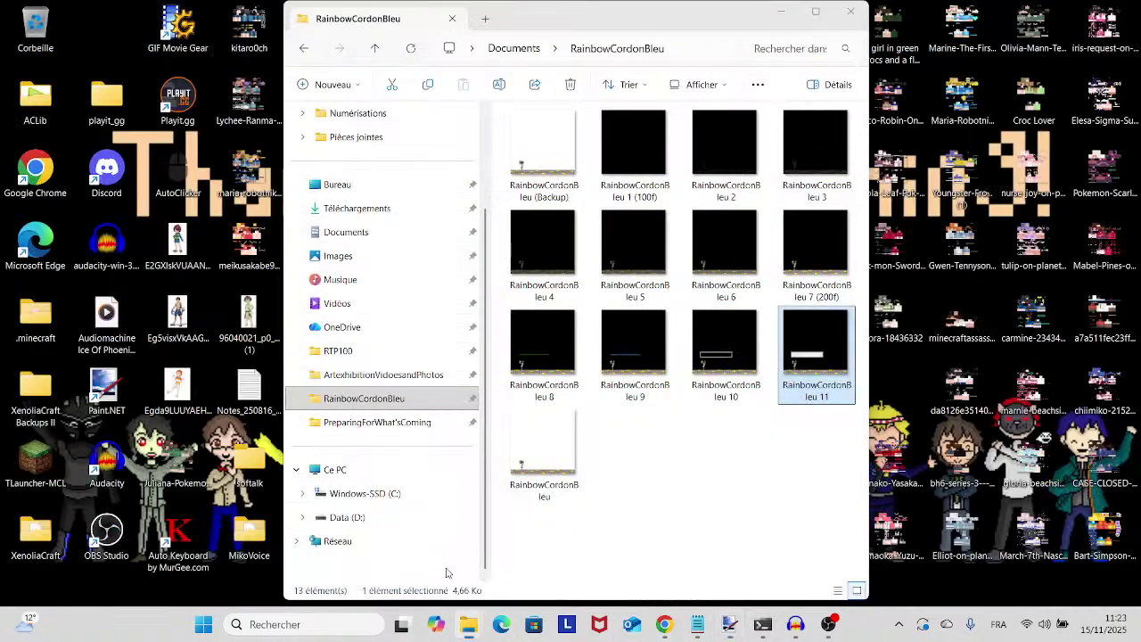
pyautogui.click(424, 540)
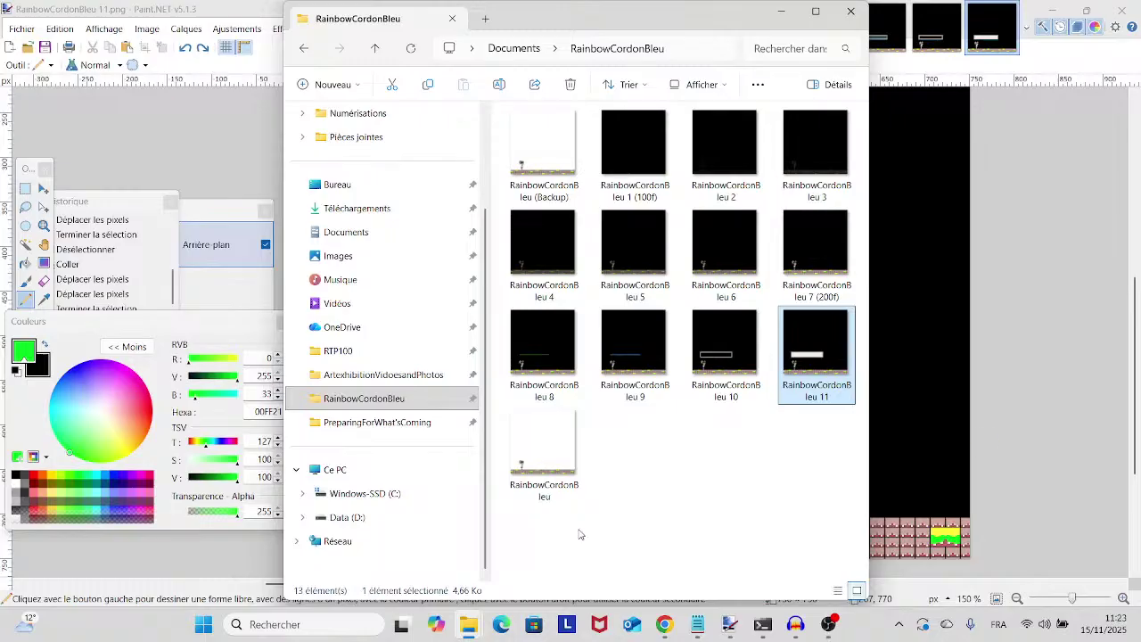
pyautogui.click(1005, 441)
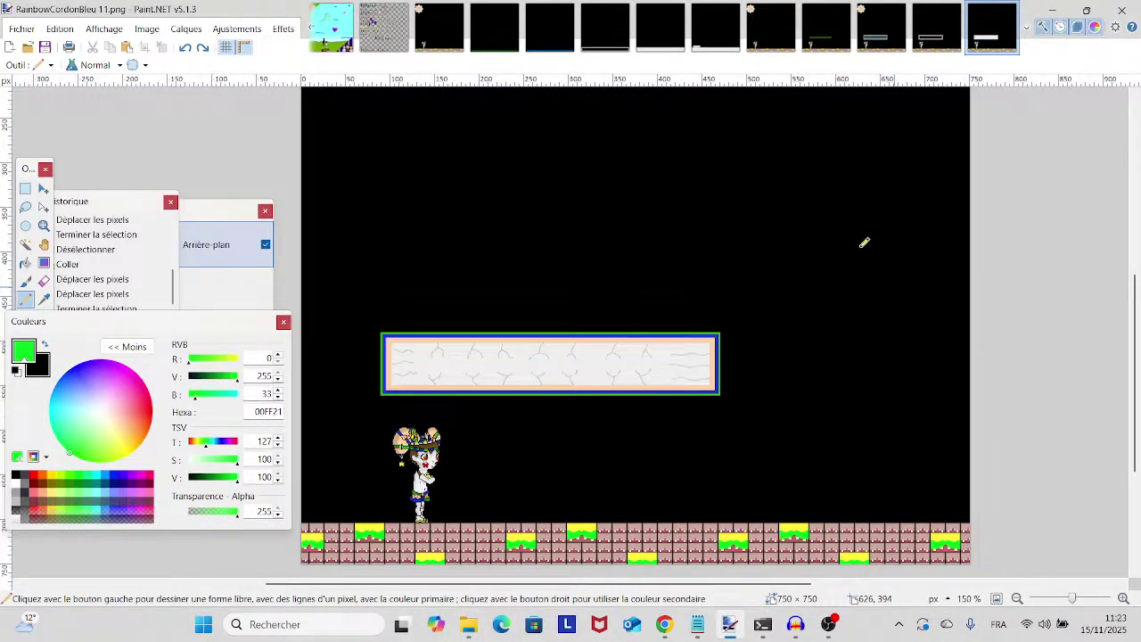
# - In PreparingForWhat'sComing 6.png, replace the selection with a 107 × 22 pixel rectangle exactly around the peach-bordered white block, and copy it
pyautogui.click(715, 27)
pyautogui.moveTo(618, 314); pyautogui.dragTo(827, 352)
pyautogui.moveTo(1073, 599); pyautogui.dragTo(1089, 598)
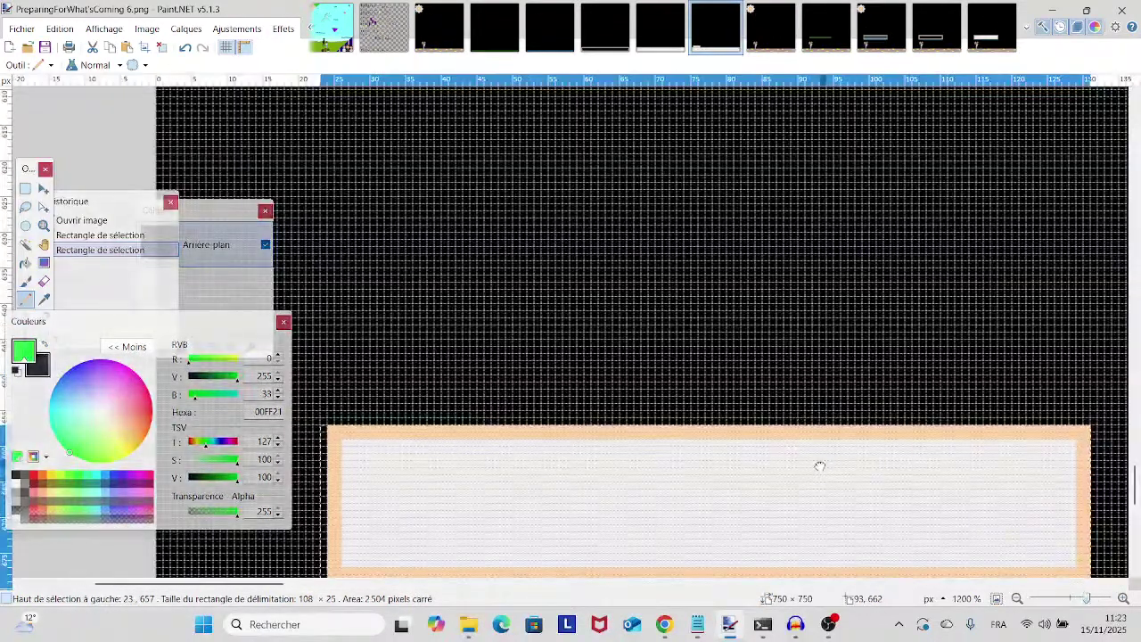
pyautogui.hotkey('ctrl', 'd')
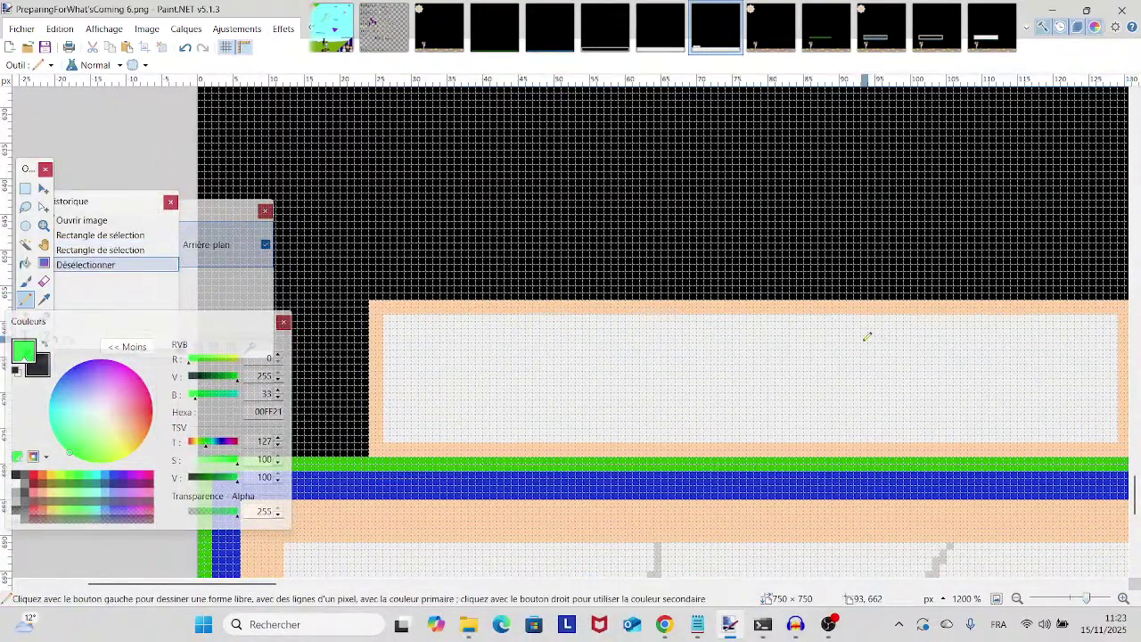
pyautogui.click(31, 190)
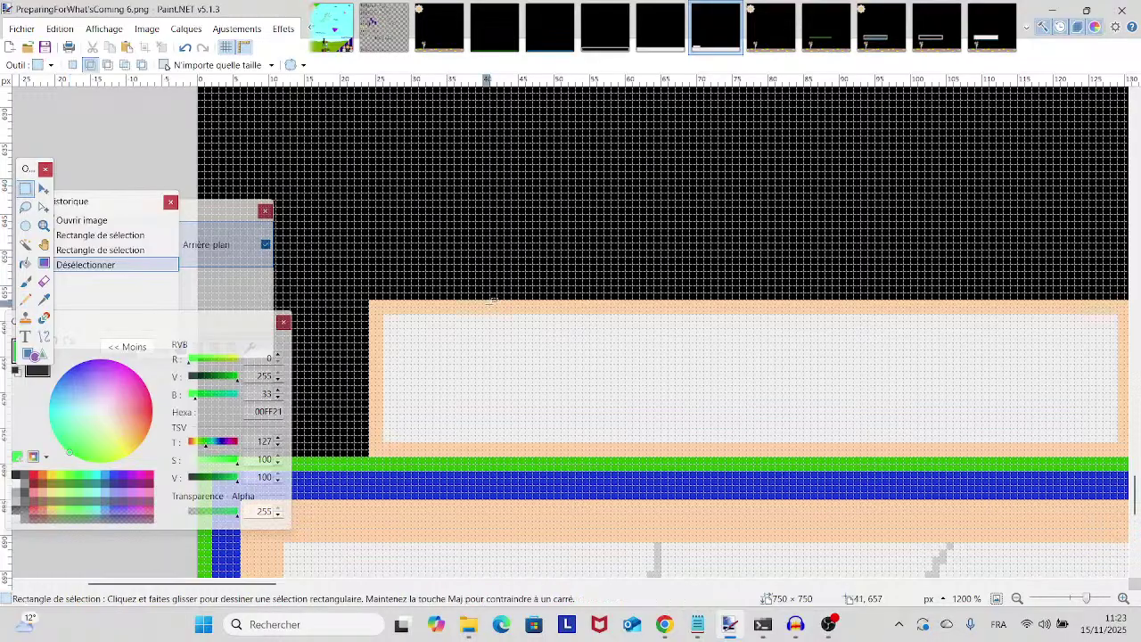
pyautogui.moveTo(369, 301); pyautogui.dragTo(695, 459)
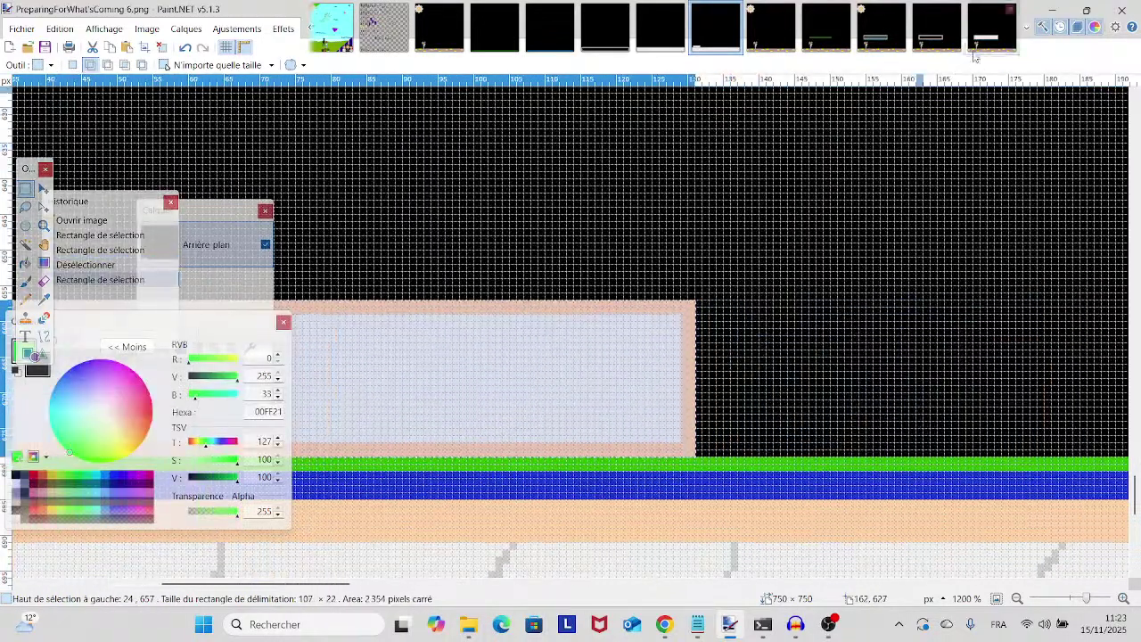
# - Compare the white block's horizontal offset with the left corner of the cracked bar in PreparingForWhat'sComing 6.png
pyautogui.click(992, 27)
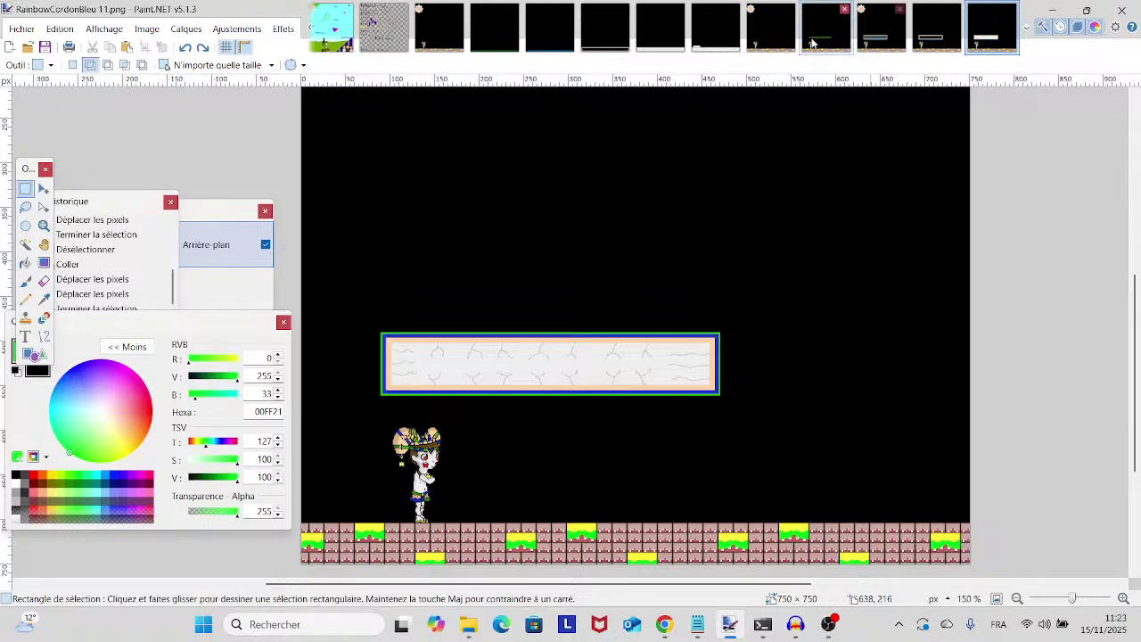
pyautogui.click(716, 26)
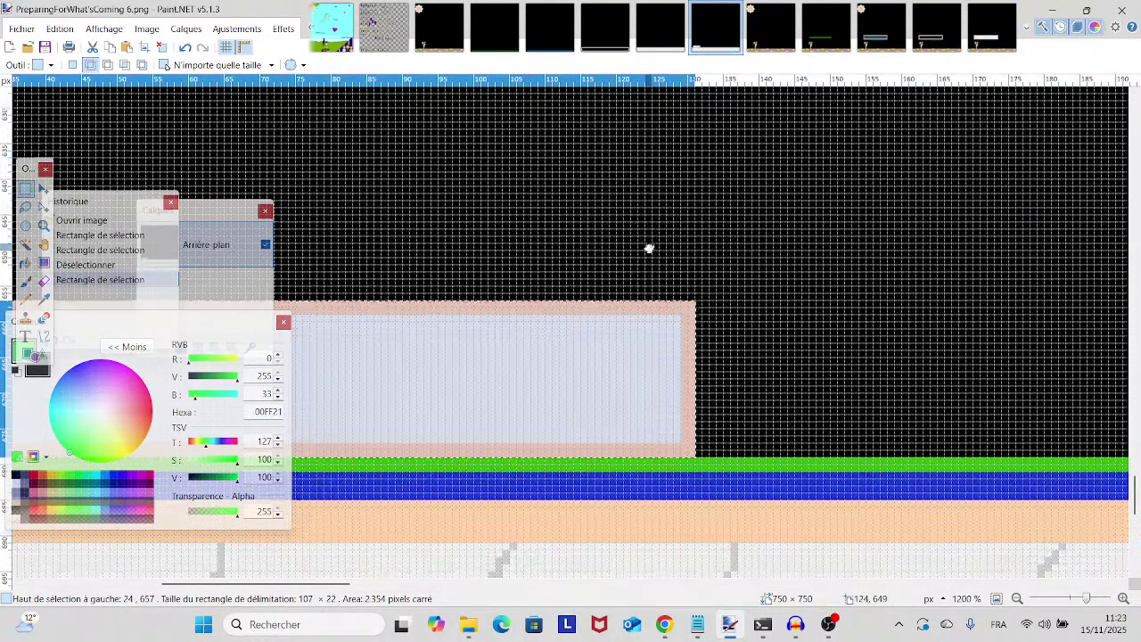
pyautogui.hscroll(-6, 650, 247)
pyautogui.scroll(-1, 726, 260)
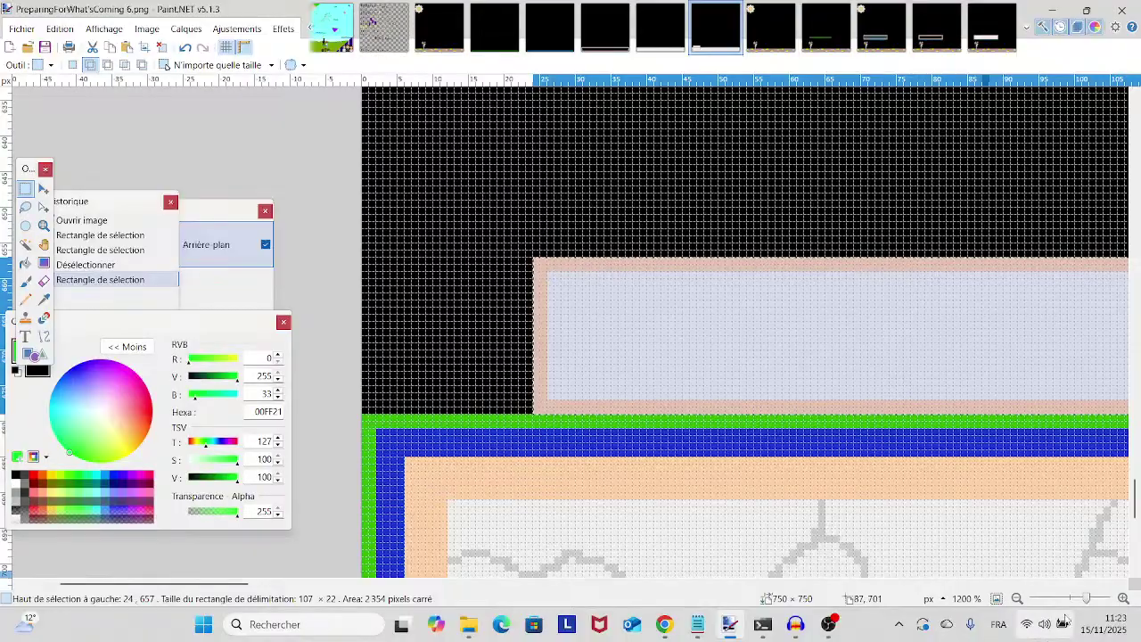
pyautogui.moveTo(1085, 598); pyautogui.dragTo(1093, 598)
pyautogui.scroll(-5, 503, 386)
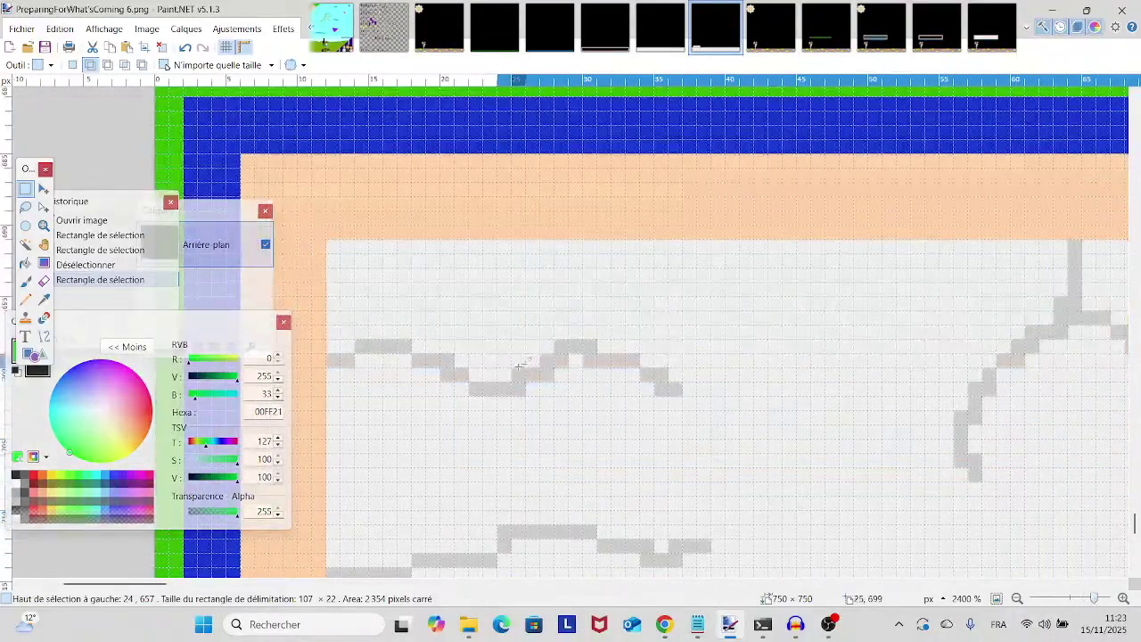
pyautogui.scroll(3, 504, 386)
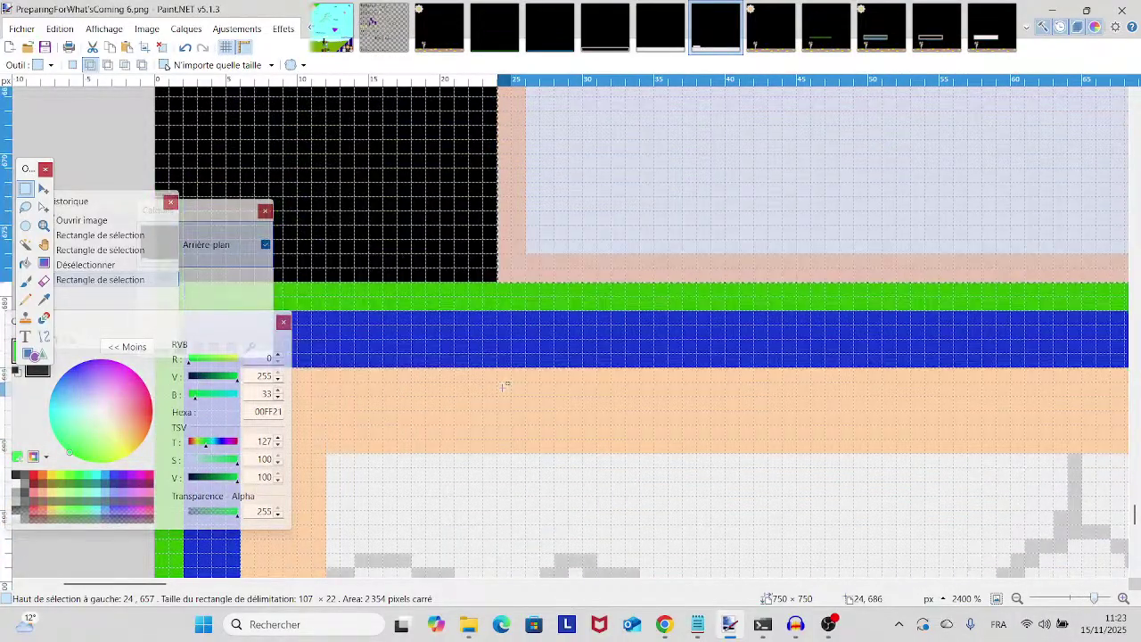
pyautogui.scroll(-2, 504, 386)
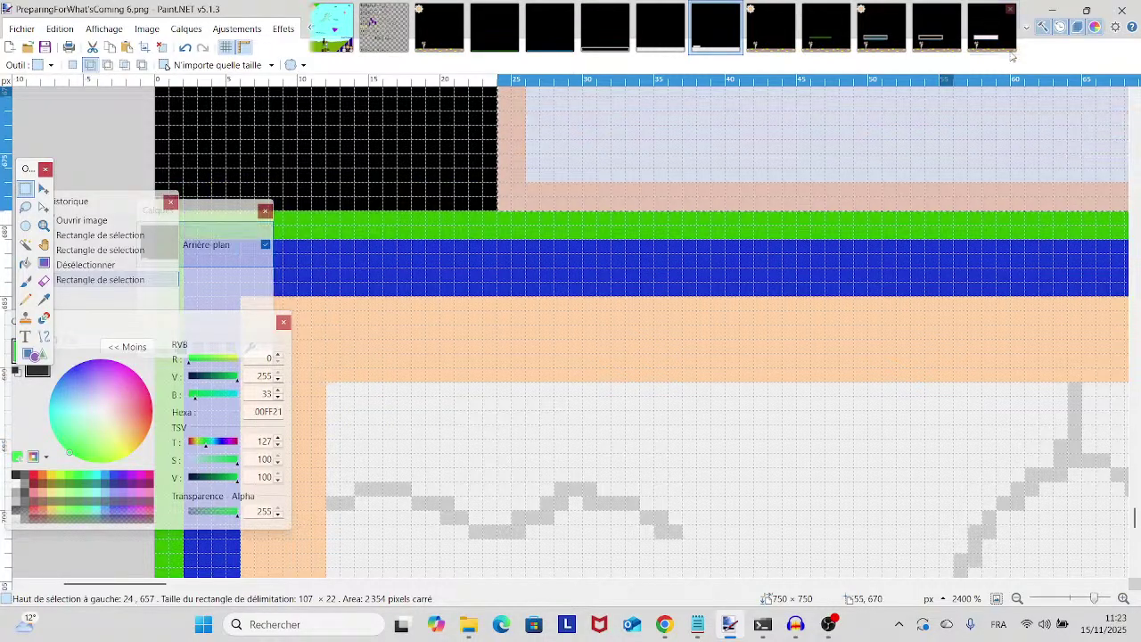
# - Paste the white block into RainbowCordonBleu 11.png and place it directly on the frame's green upper border at 112, 468
pyautogui.click(992, 27)
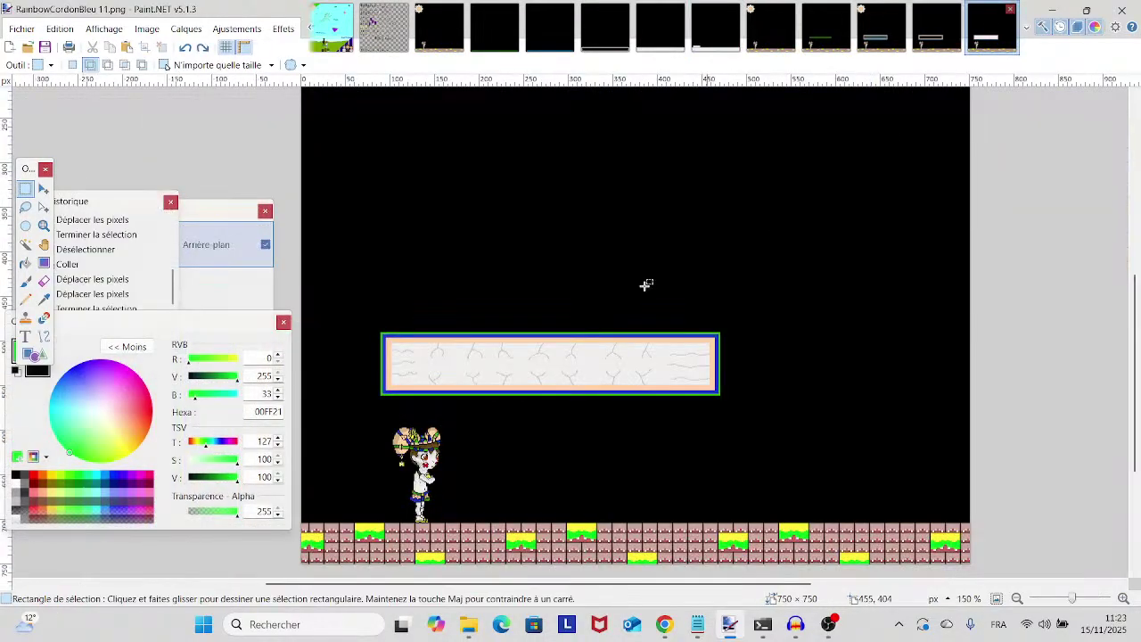
pyautogui.moveTo(623, 297); pyautogui.dragTo(752, 339)
pyautogui.moveTo(1073, 599); pyautogui.dragTo(1093, 602)
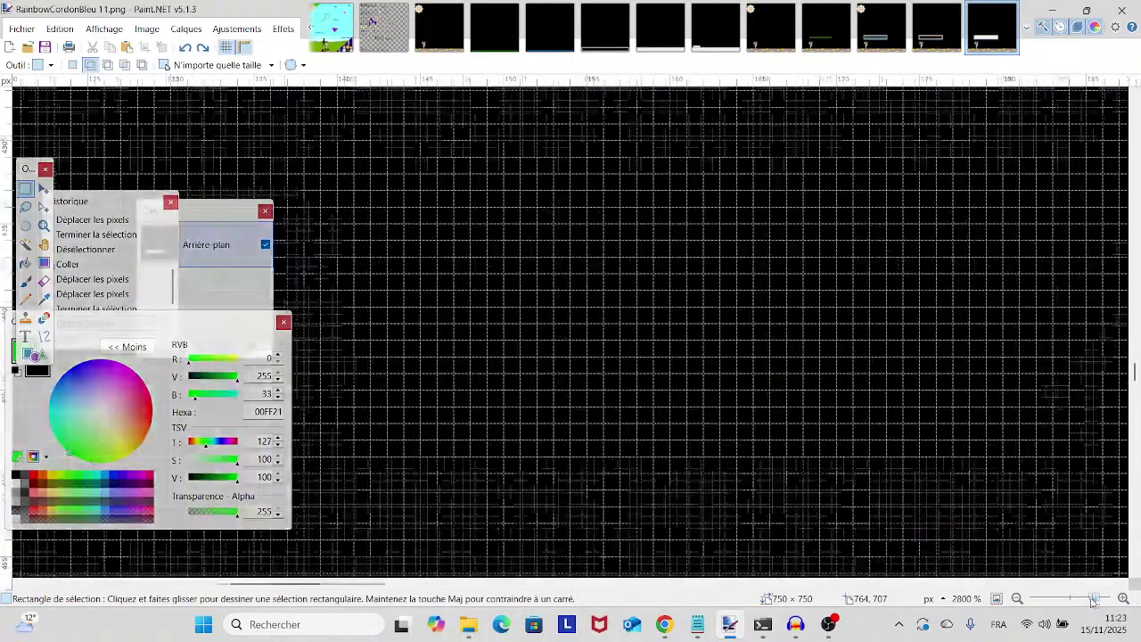
pyautogui.scroll(-5, 823, 458)
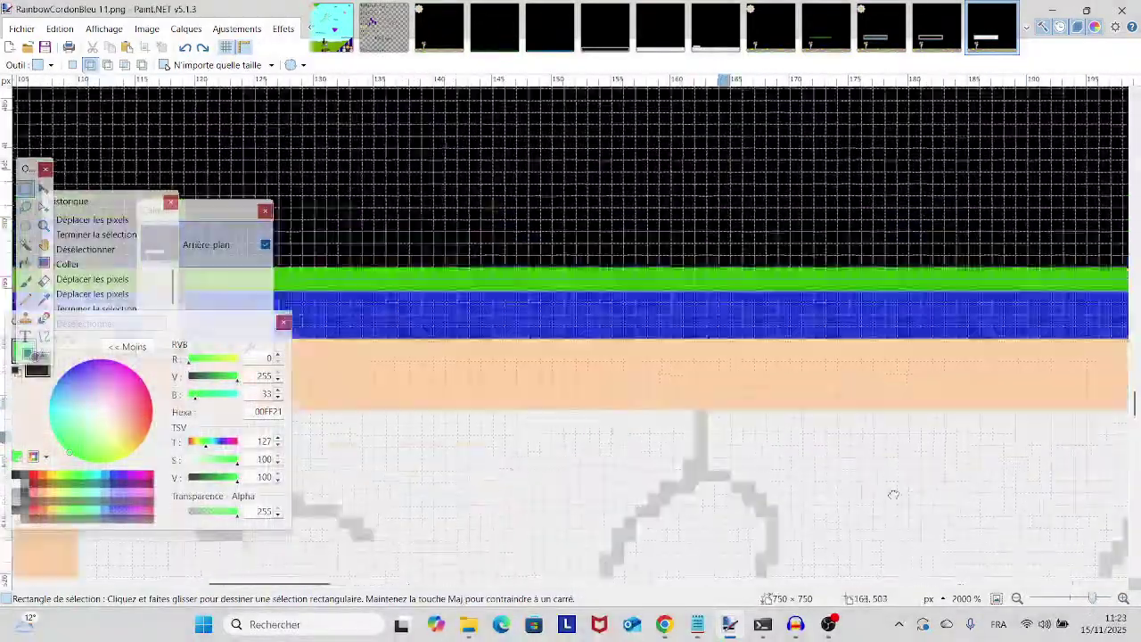
pyautogui.scroll(3, 894, 495)
pyautogui.hscroll(-5, 893, 495)
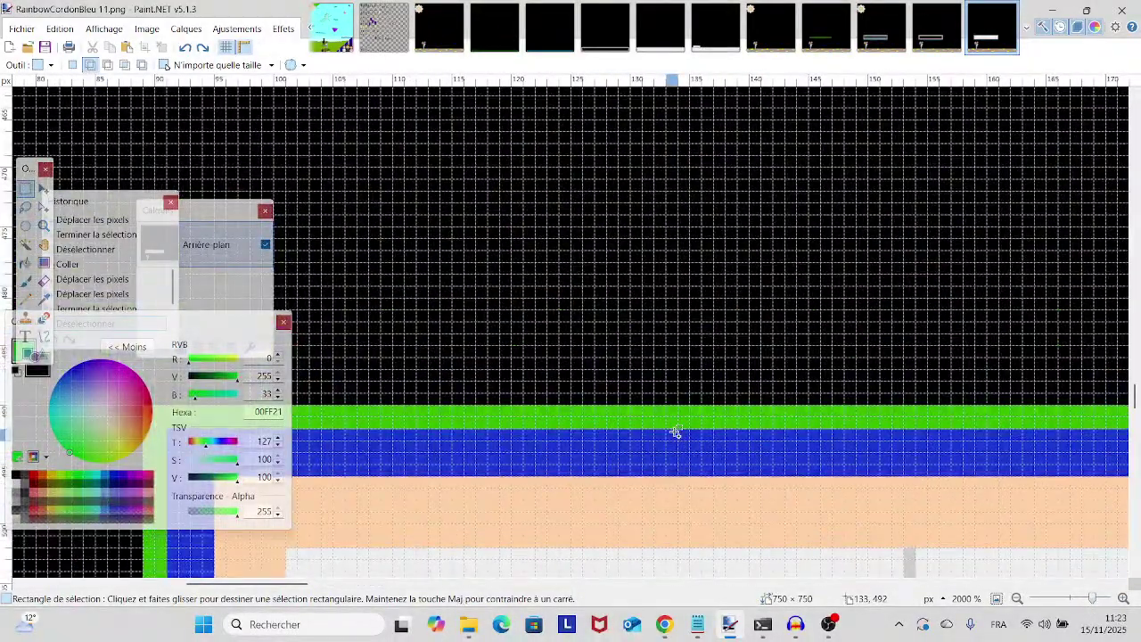
pyautogui.hotkey('ctrl', 'v')
pyautogui.moveTo(535, 484); pyautogui.dragTo(950, 311)
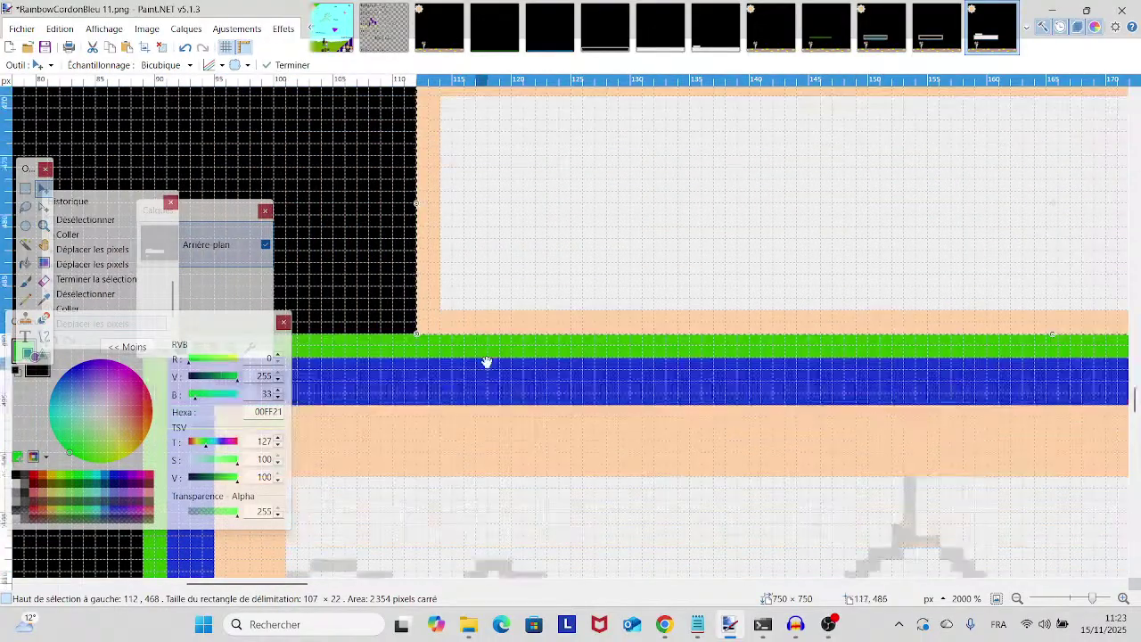
# - Compare the pasted block's alignment with the cracks and shift it one pixel to the right, to 113, 468
pyautogui.scroll(-2, 487, 362)
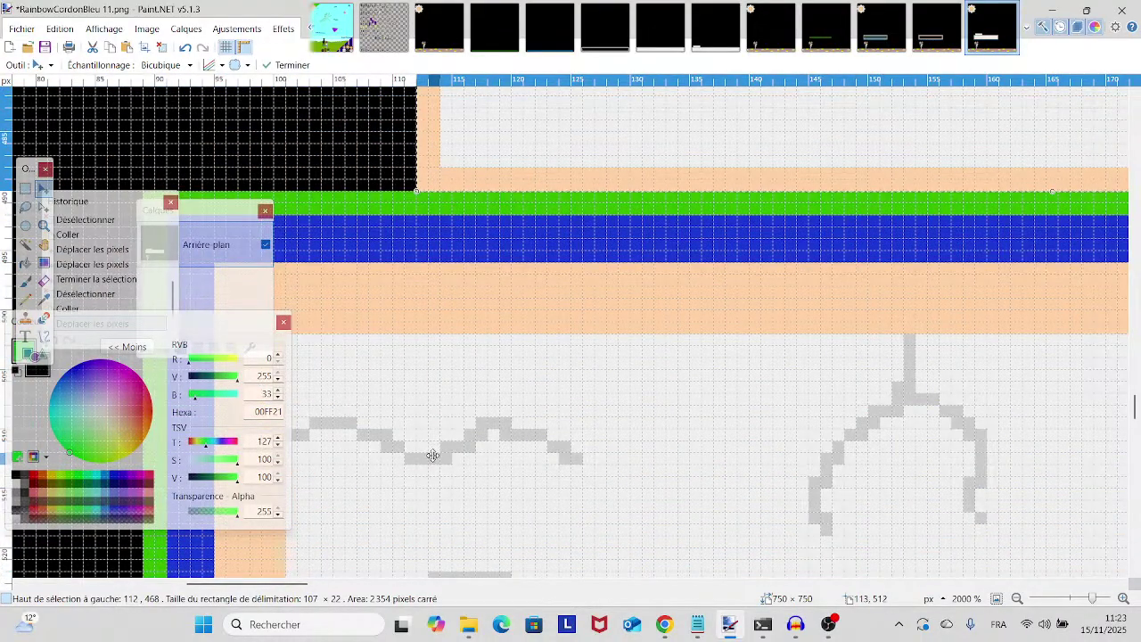
pyautogui.scroll(4, 434, 456)
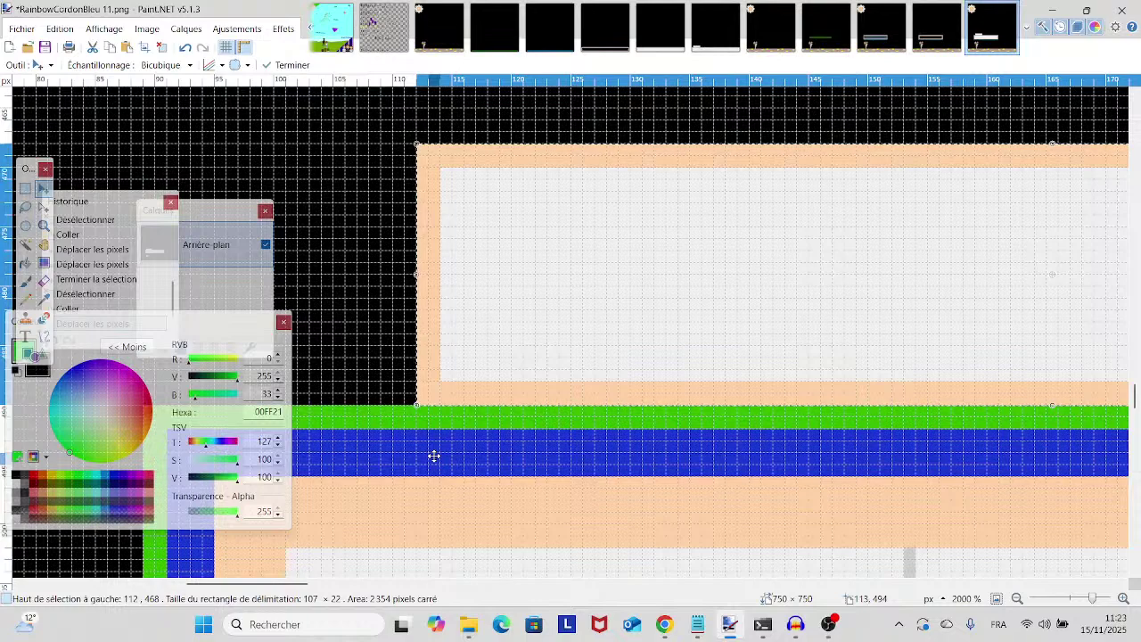
pyautogui.press('Right')
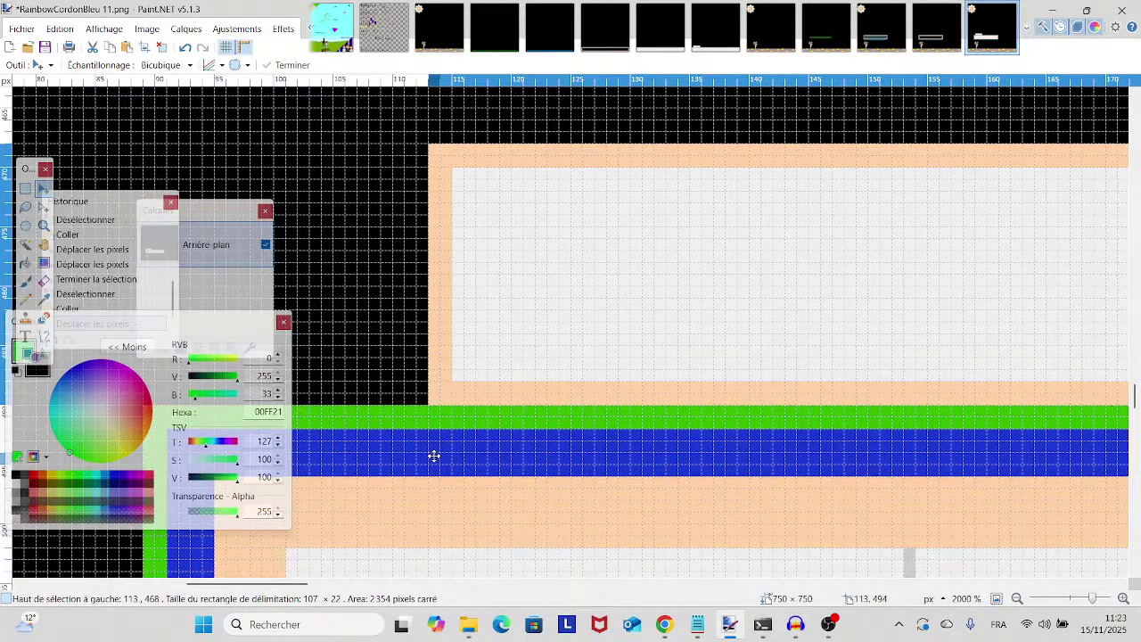
# - Compare the pasted white block's alignment with the frame's border and cracks against the original in PreparingForWhat'sComing 6.png
pyautogui.scroll(-4, 434, 455)
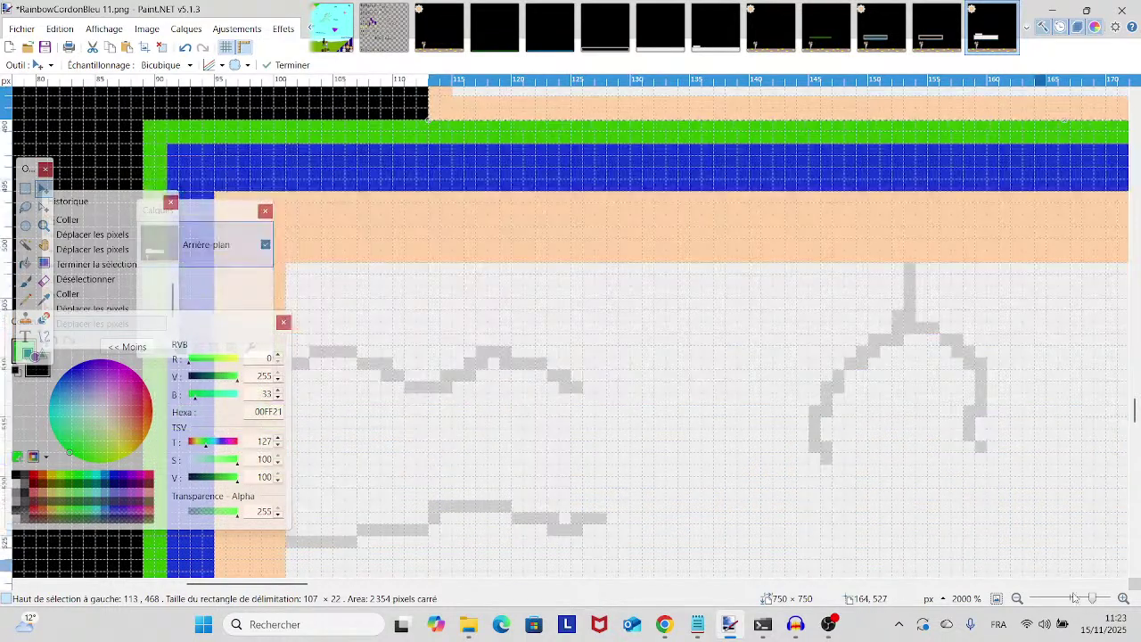
pyautogui.moveTo(1093, 598); pyautogui.dragTo(1071, 602)
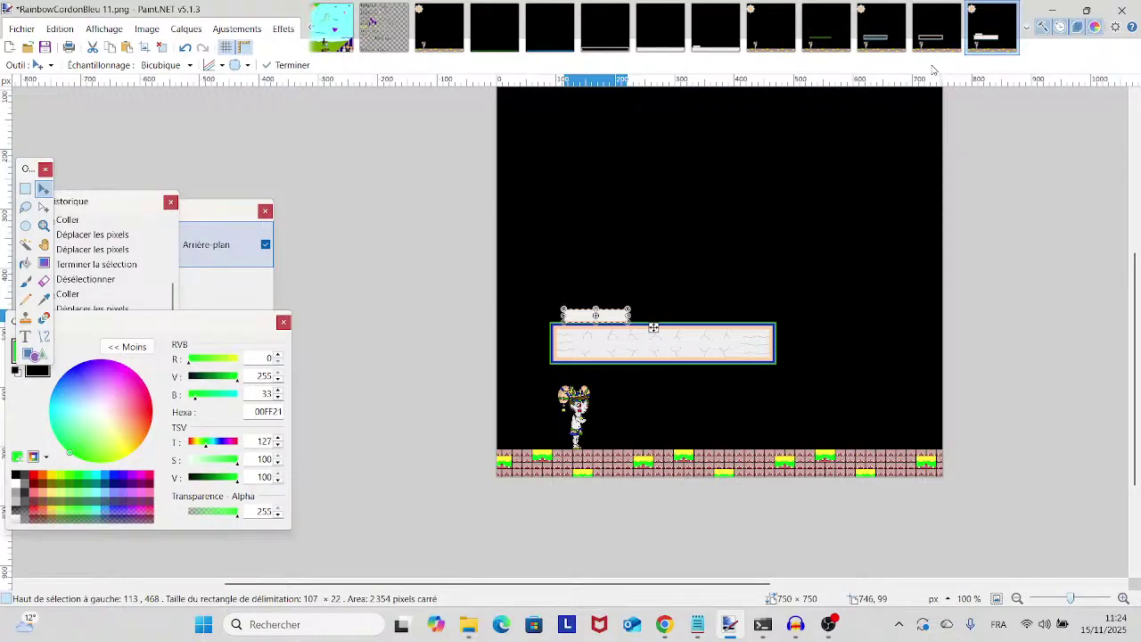
pyautogui.scroll(10, 651, 326)
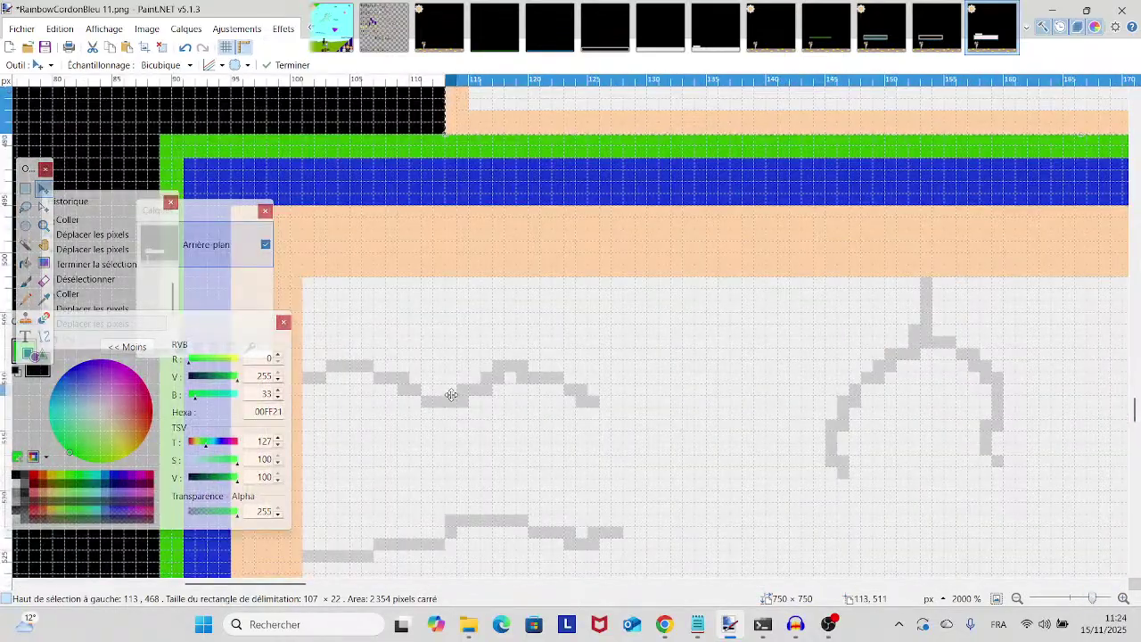
pyautogui.scroll(4, 452, 394)
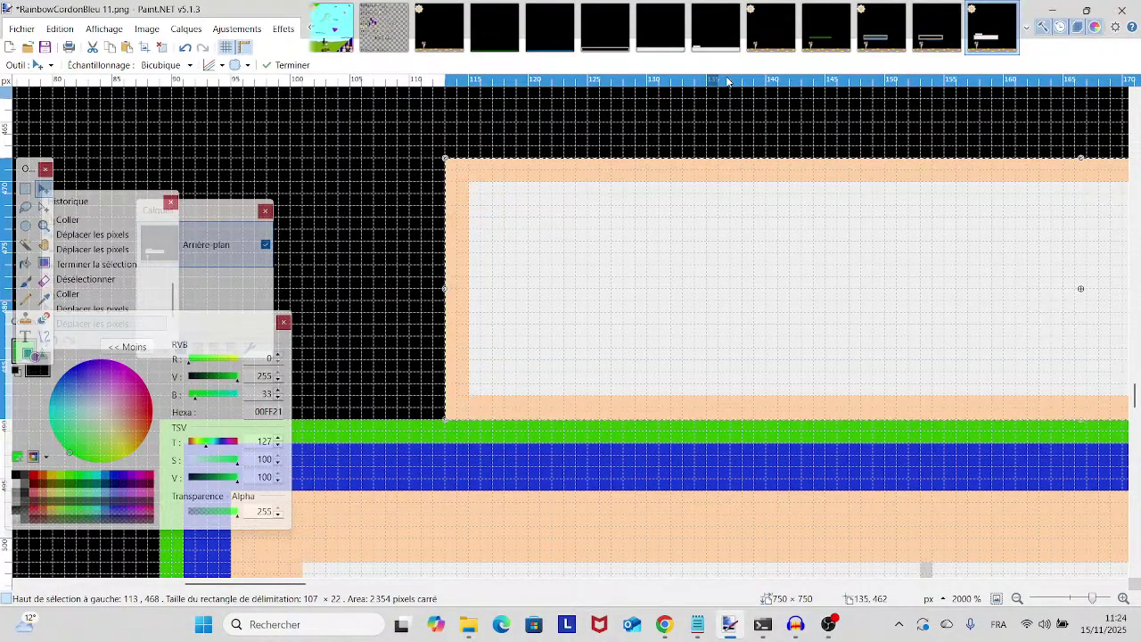
pyautogui.click(716, 31)
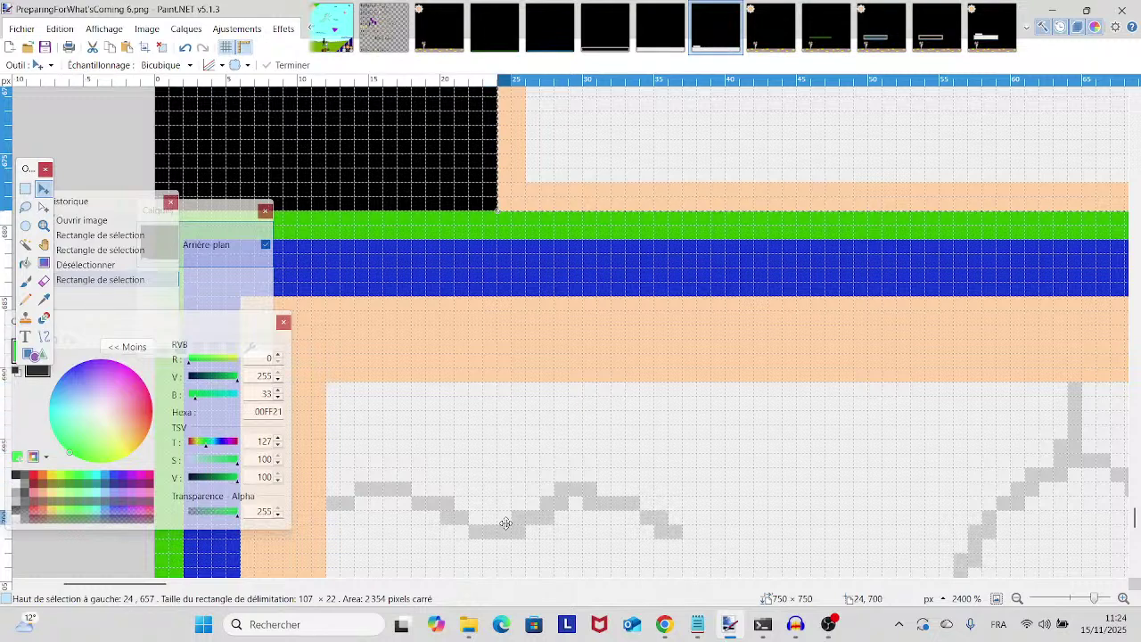
pyautogui.scroll(3, 506, 523)
pyautogui.scroll(-3, 506, 523)
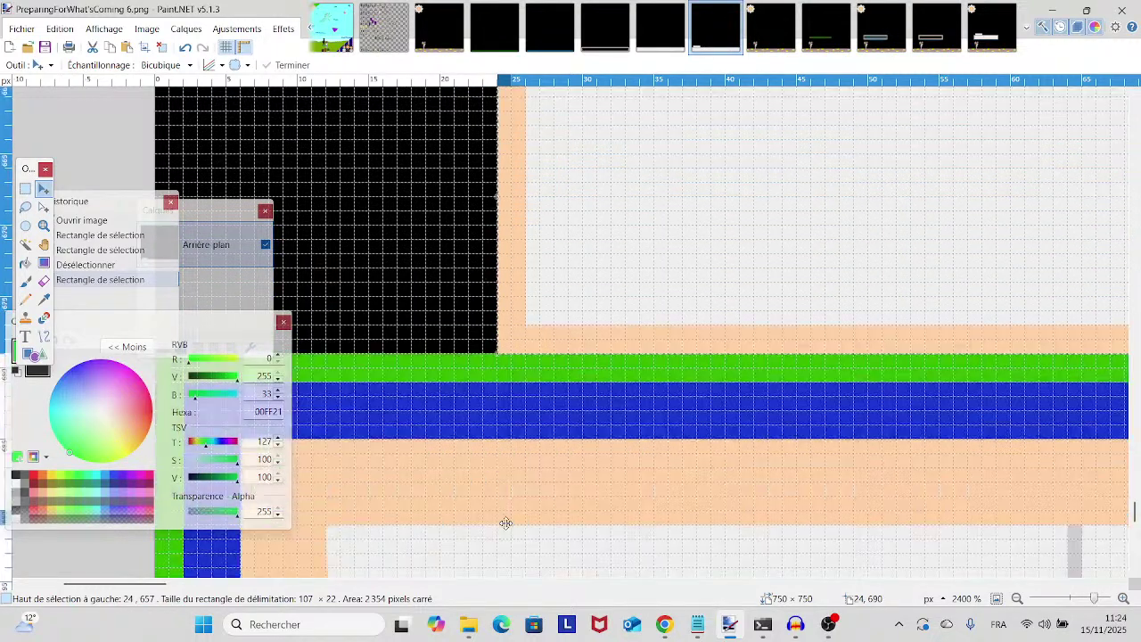
pyautogui.click(979, 45)
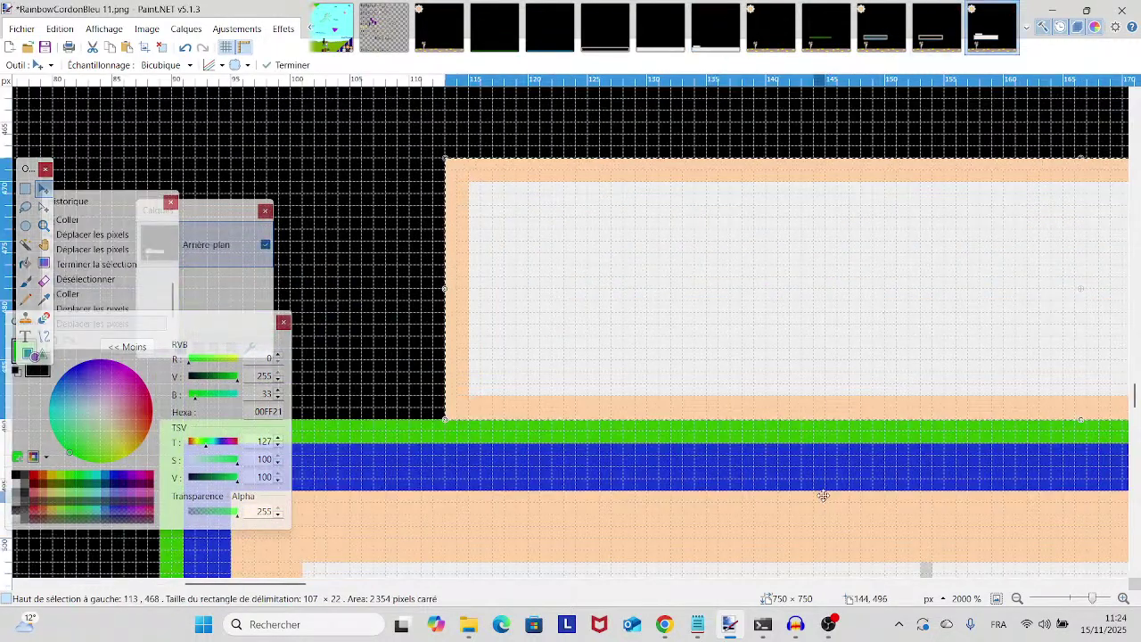
# - Switch to OBS and hide the screen capture source of the Digital Art scene
pyautogui.click(831, 617)
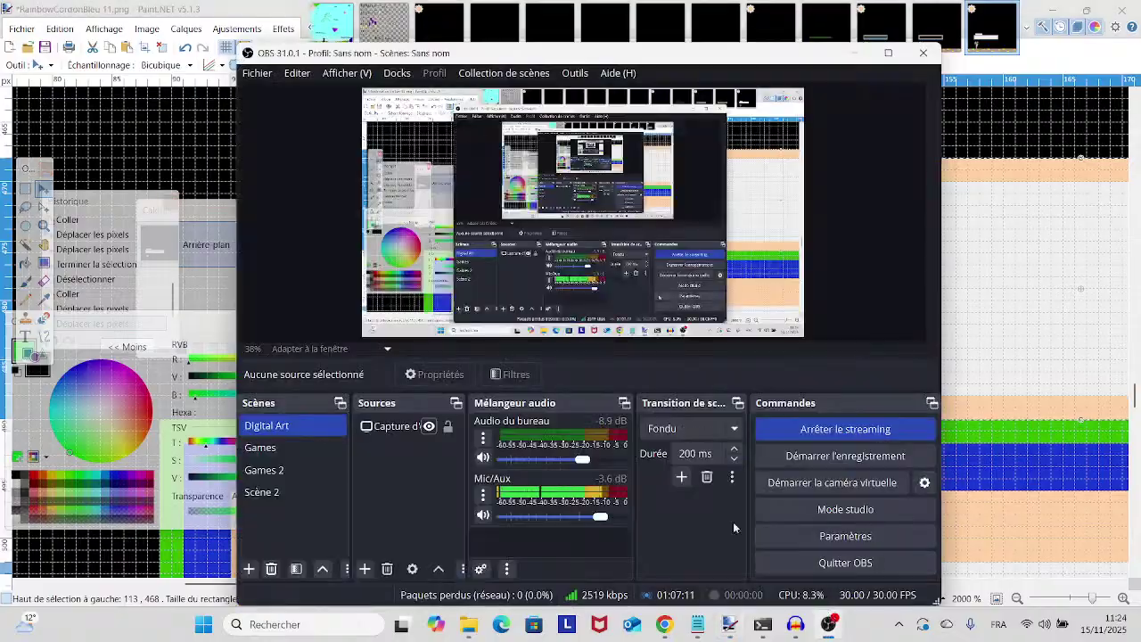
pyautogui.click(429, 426)
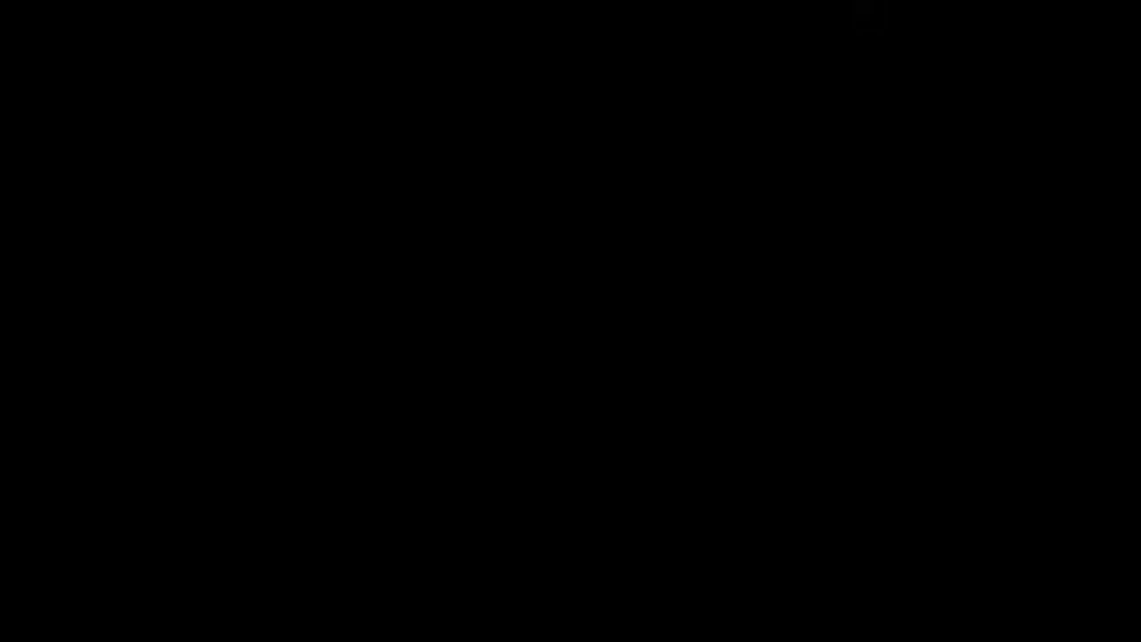
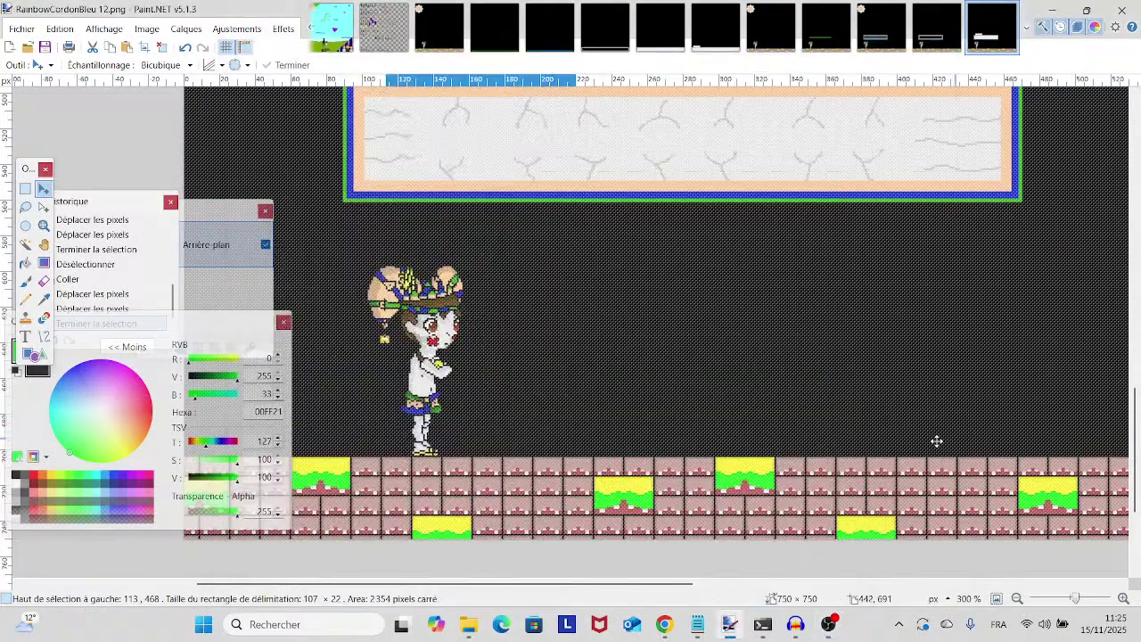
pyautogui.scroll(1, 837, 454)
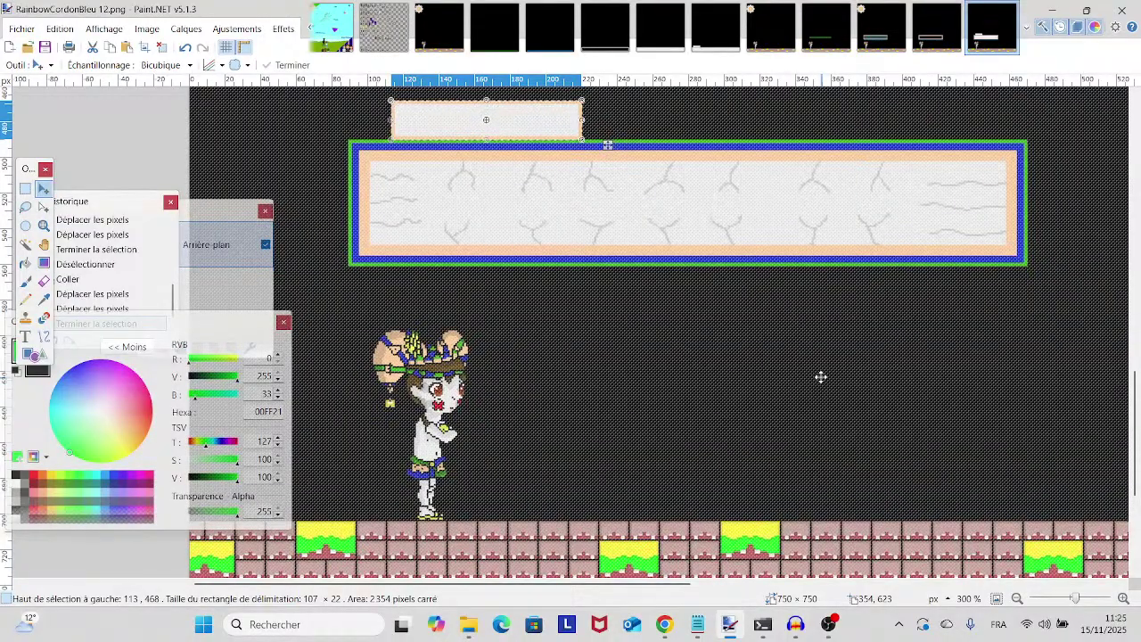
pyautogui.scroll(1, 616, 498)
pyautogui.scroll(1, 616, 497)
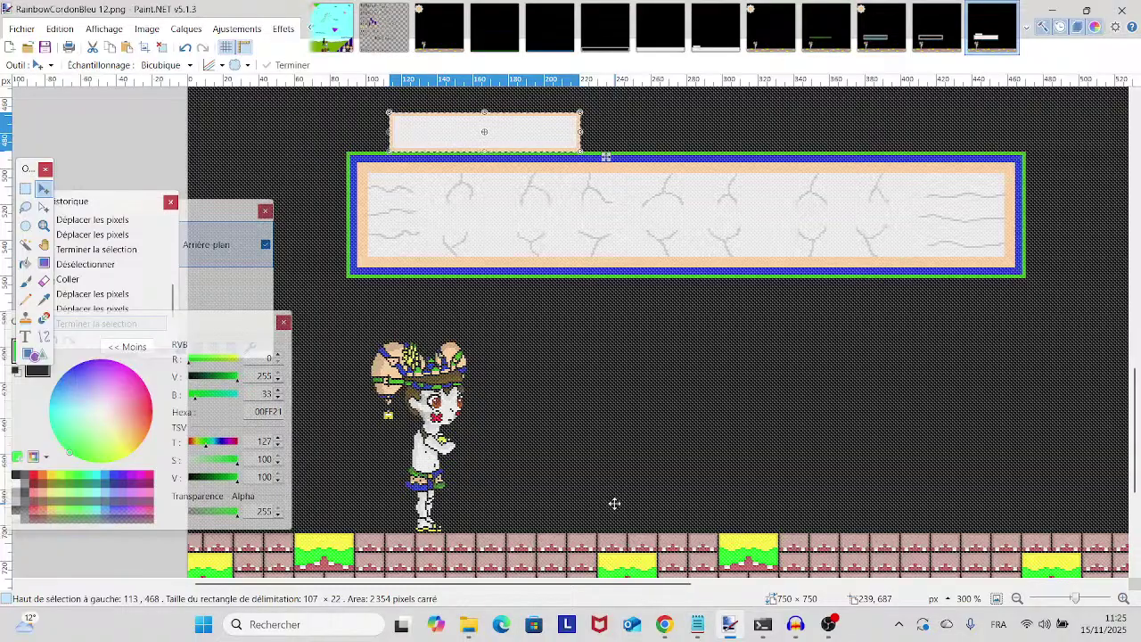
pyautogui.scroll(3, 606, 453)
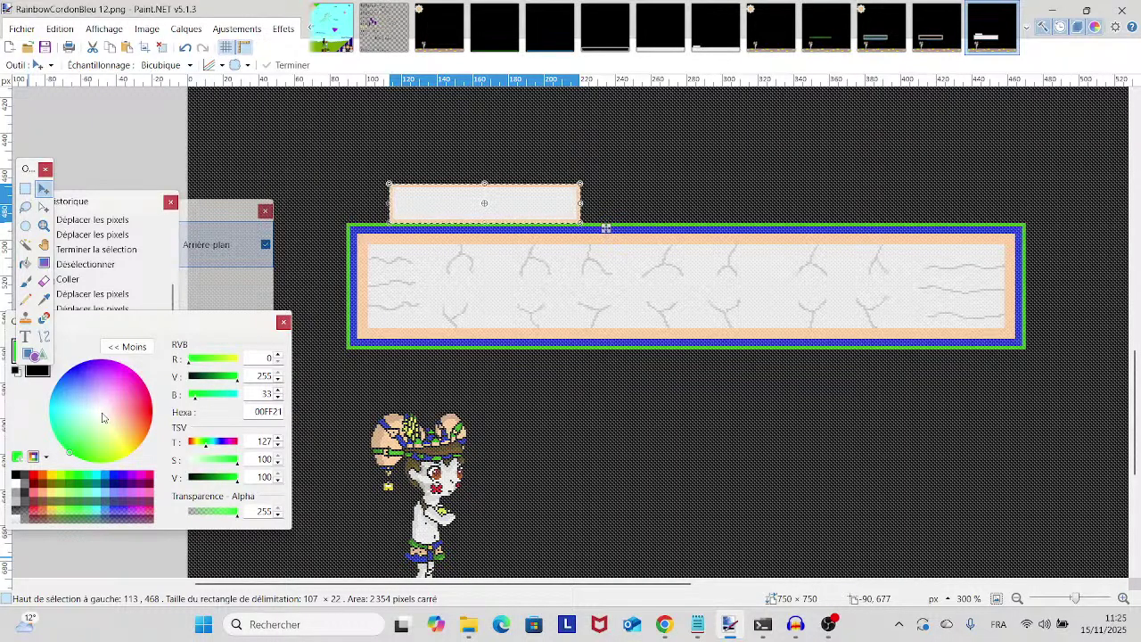
pyautogui.scroll(-1, 838, 425)
pyautogui.scroll(2, 833, 426)
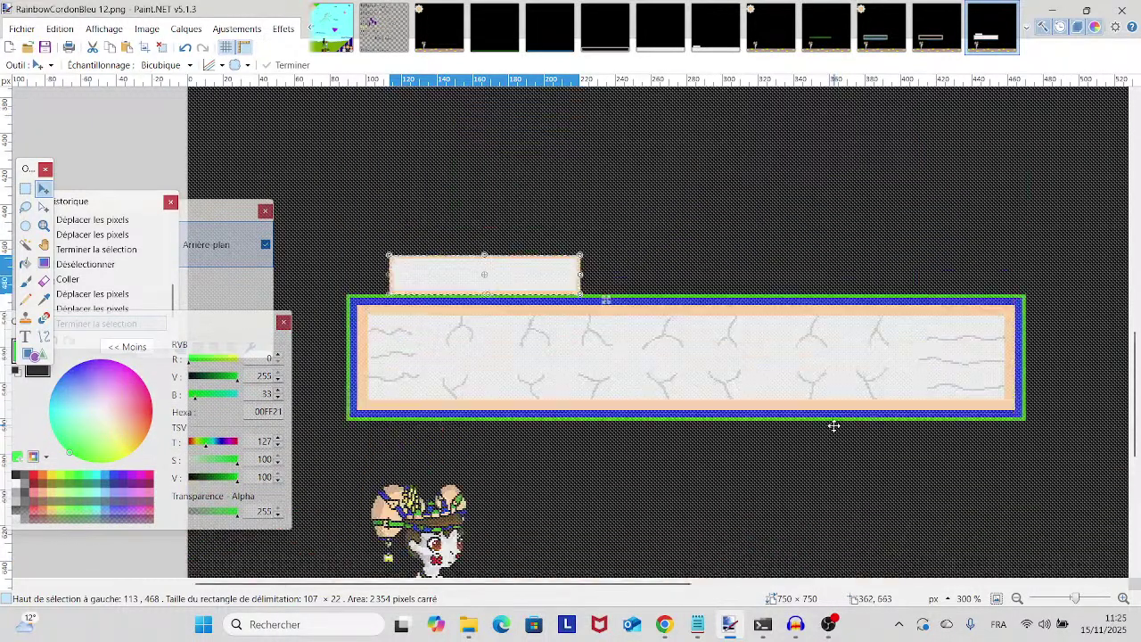
pyautogui.scroll(-2, 834, 425)
pyautogui.scroll(-1, 834, 425)
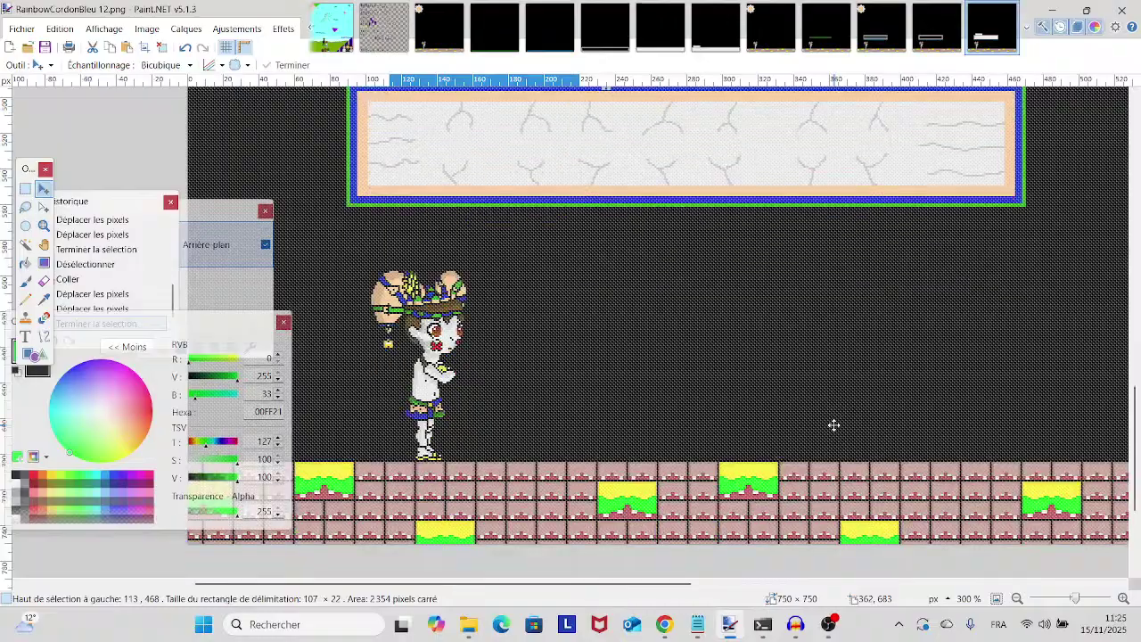
pyautogui.scroll(1, 834, 426)
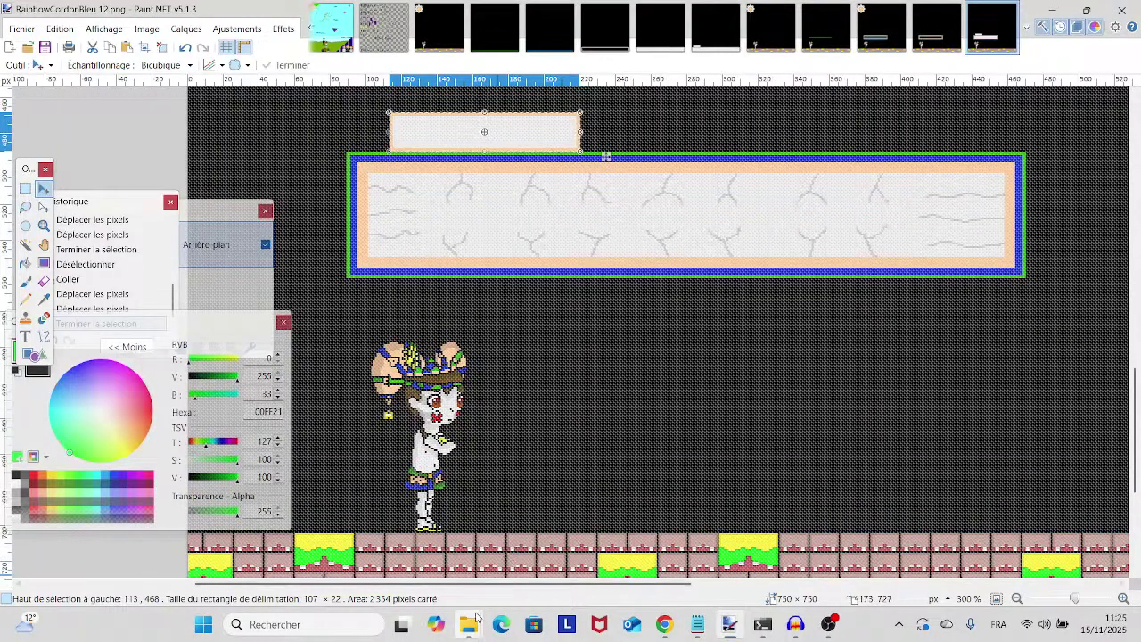
# - Find PreparingForWhat'sComing 306 in the PreparingForWhat'sComing folder and open it in Paint.NET as a separate image
pyautogui.moveTo(475, 617)
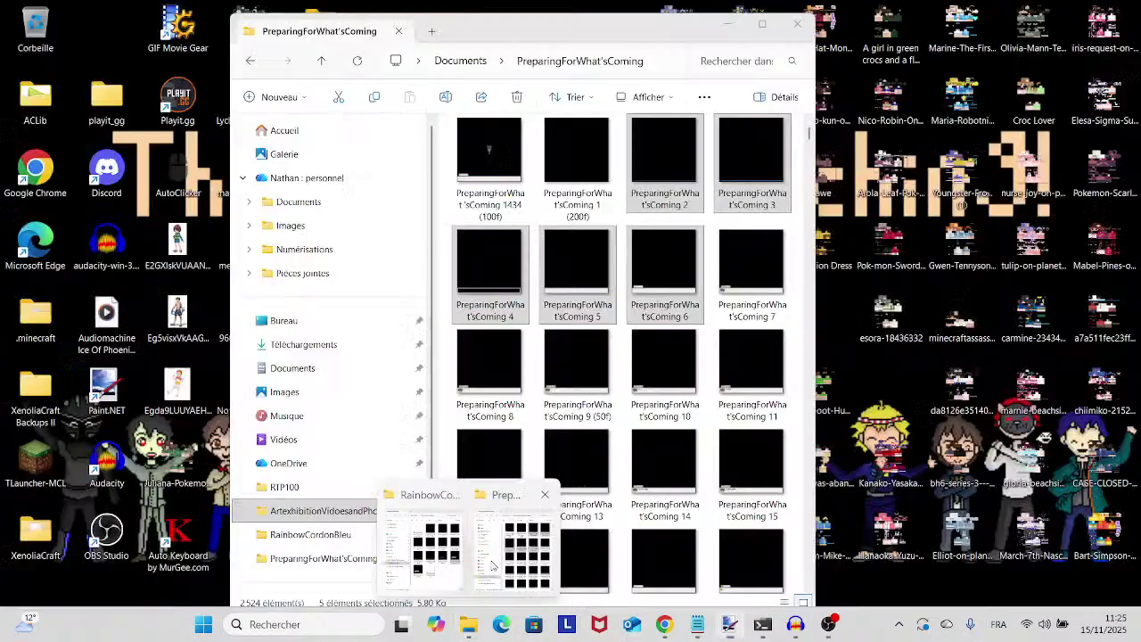
pyautogui.click(515, 544)
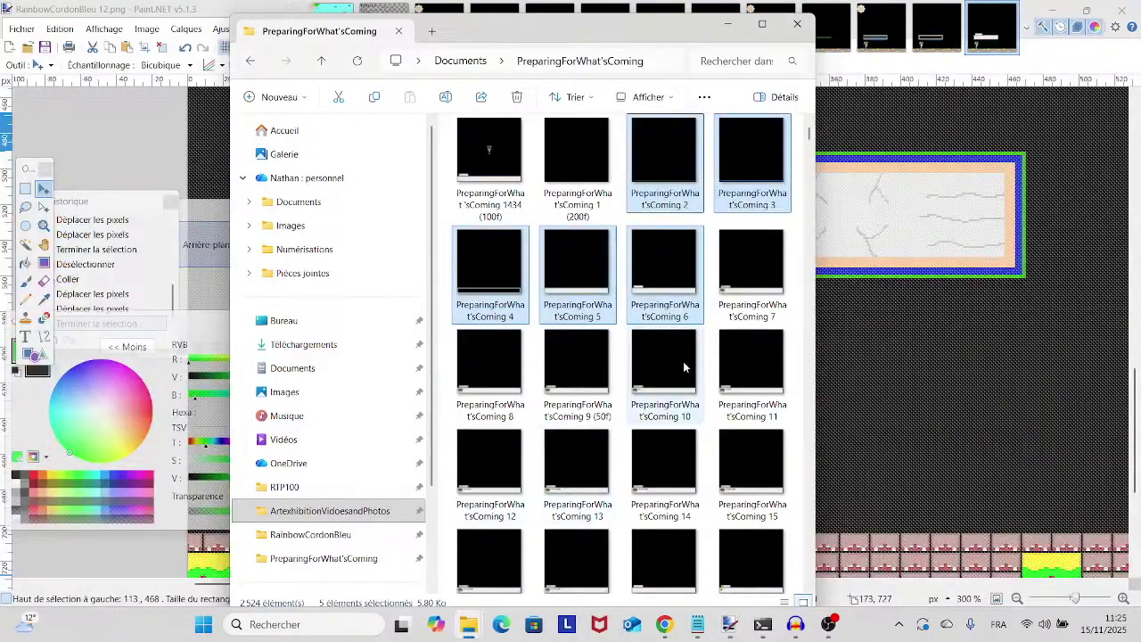
pyautogui.click(707, 337)
pyautogui.scroll(-10, 707, 337)
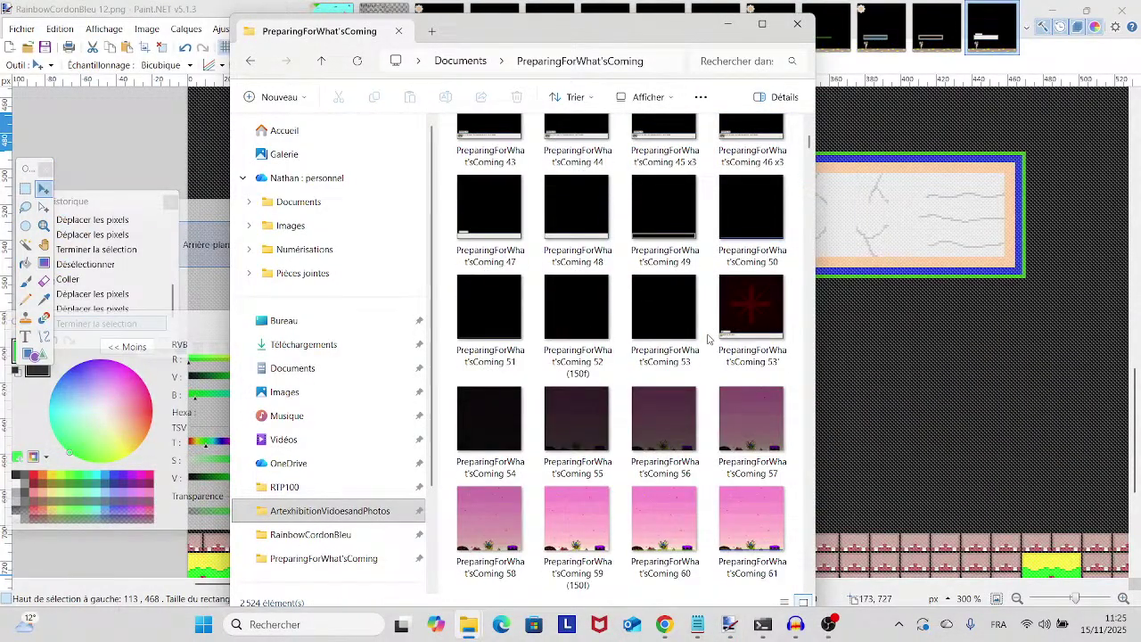
pyautogui.scroll(-9, 706, 337)
pyautogui.scroll(-20, 707, 337)
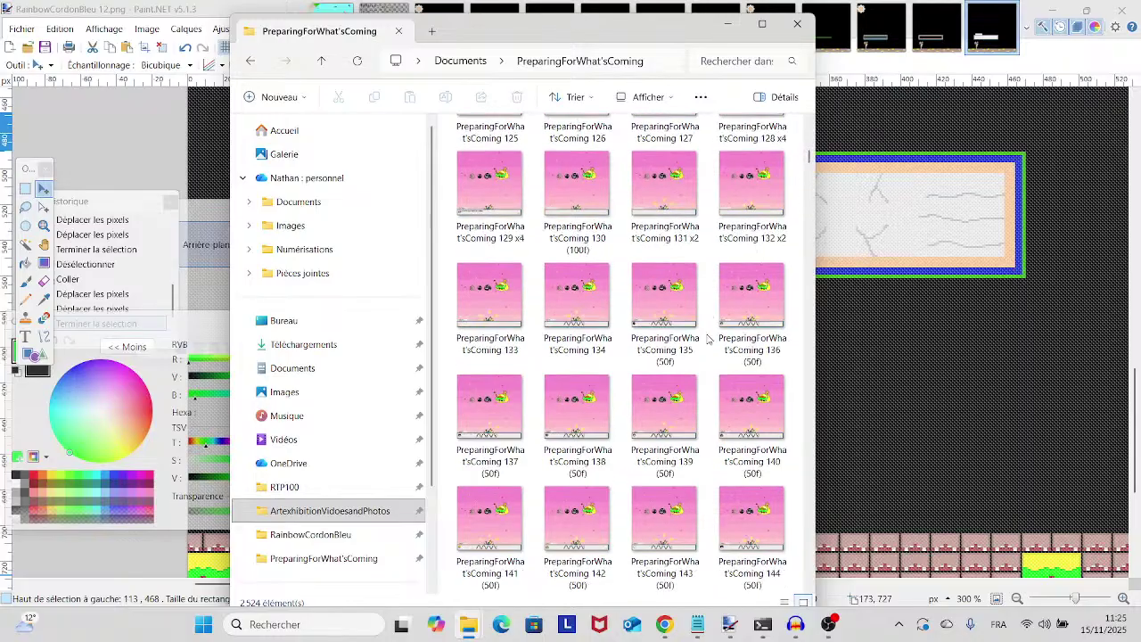
pyautogui.scroll(-20, 707, 337)
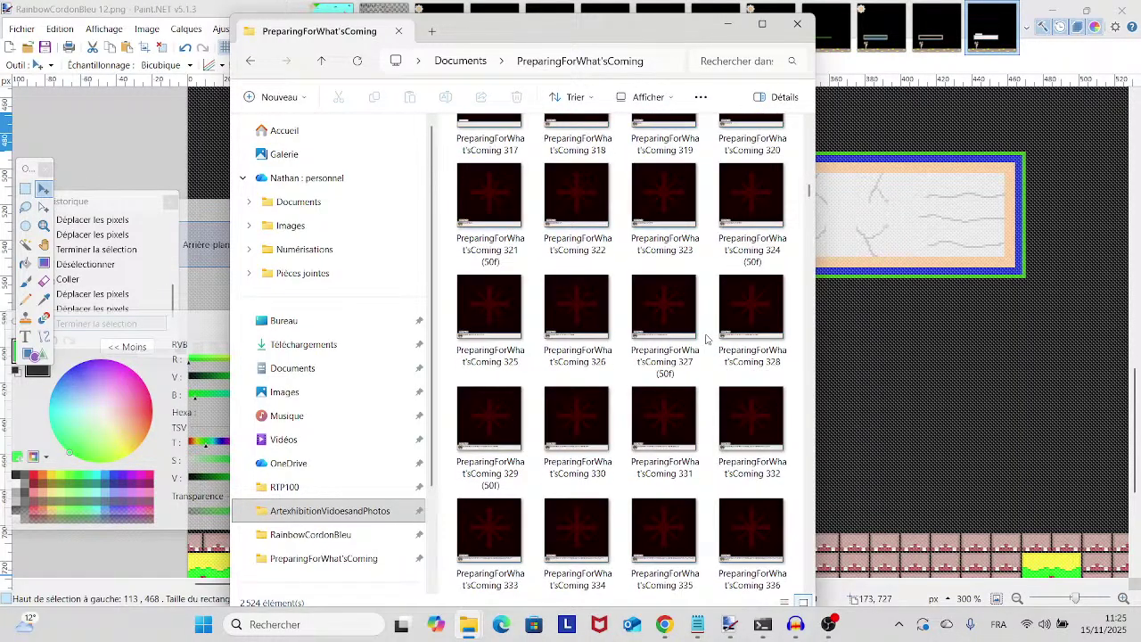
pyautogui.scroll(2, 703, 338)
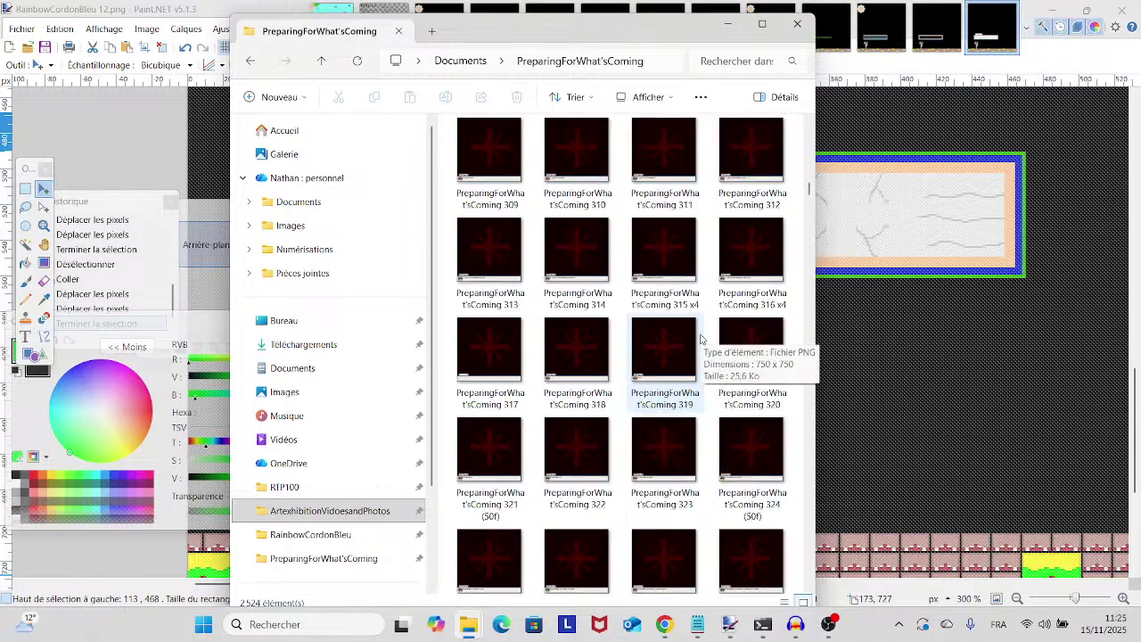
pyautogui.scroll(2, 701, 338)
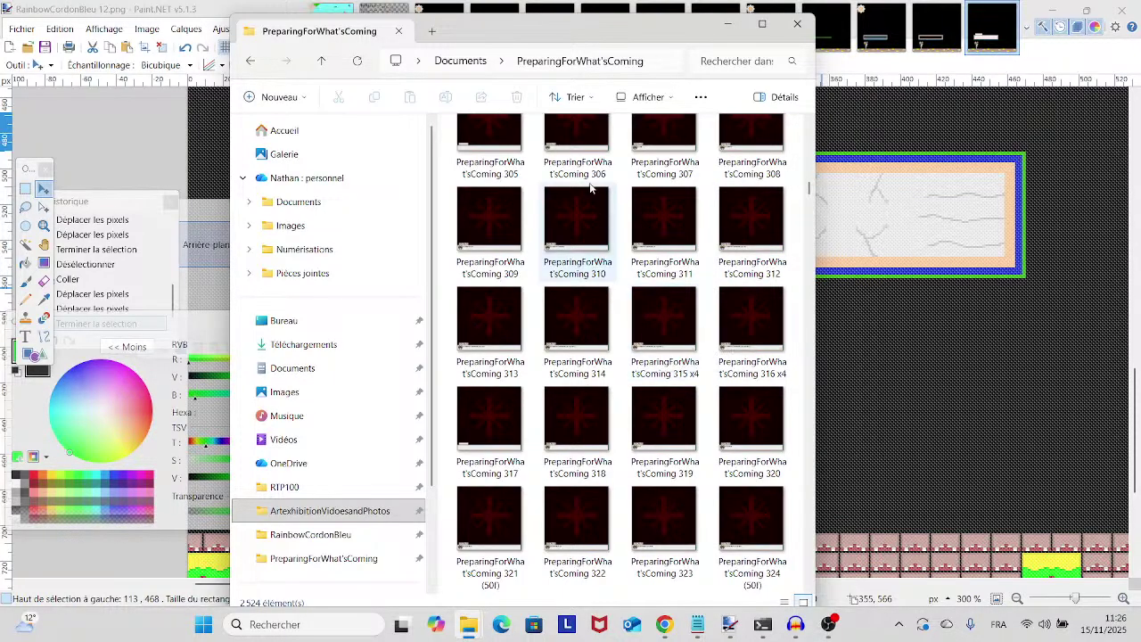
pyautogui.click(576, 159)
pyautogui.moveTo(567, 209)
pyautogui.mouseDown()
pyautogui.moveTo(813, 191)
pyautogui.moveTo(913, 220)
pyautogui.mouseUp()
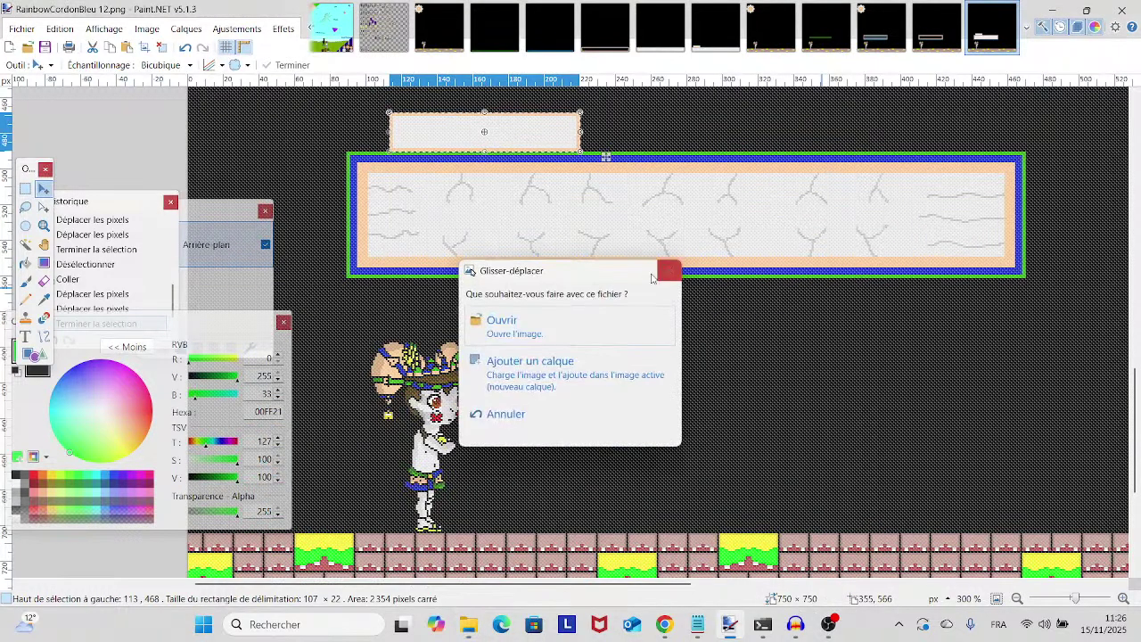
pyautogui.click(562, 323)
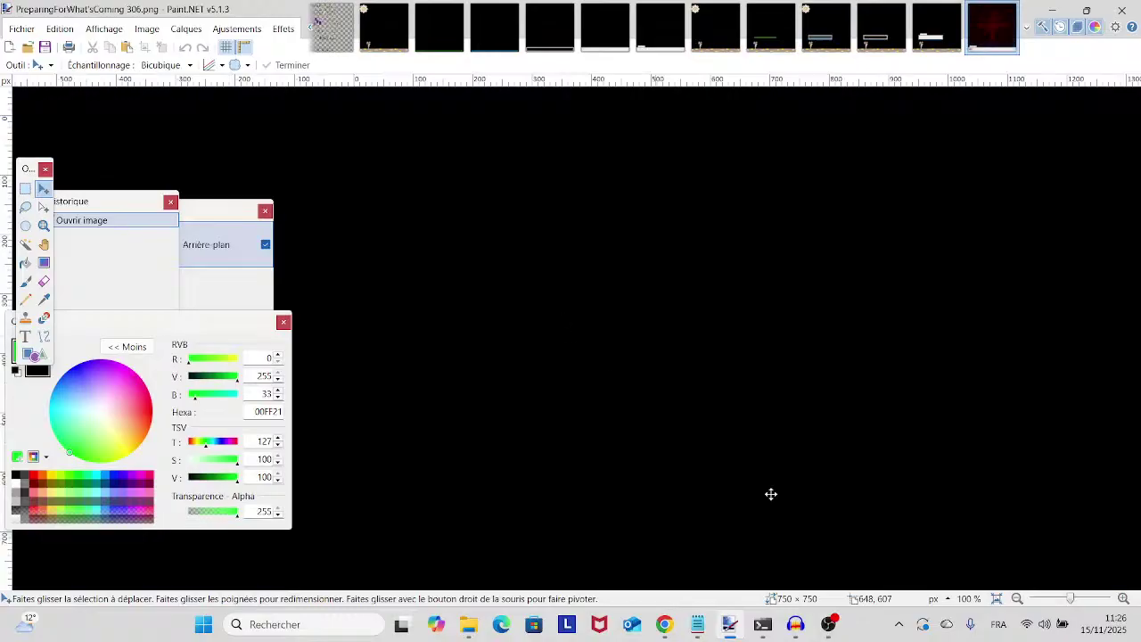
# - Select a 100 × 18 pixel rectangle at 27, 659 around the black Japanese lettering inside the peach-bordered label
pyautogui.click(1074, 600)
pyautogui.scroll(-5, 729, 510)
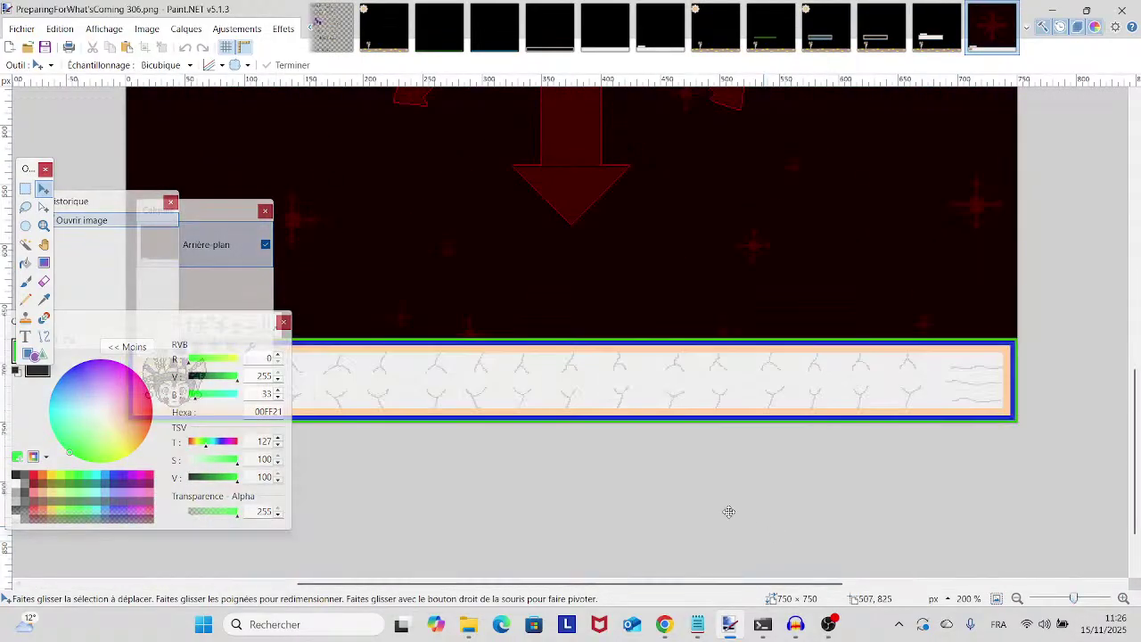
pyautogui.moveTo(728, 510); pyautogui.dragTo(936, 512)
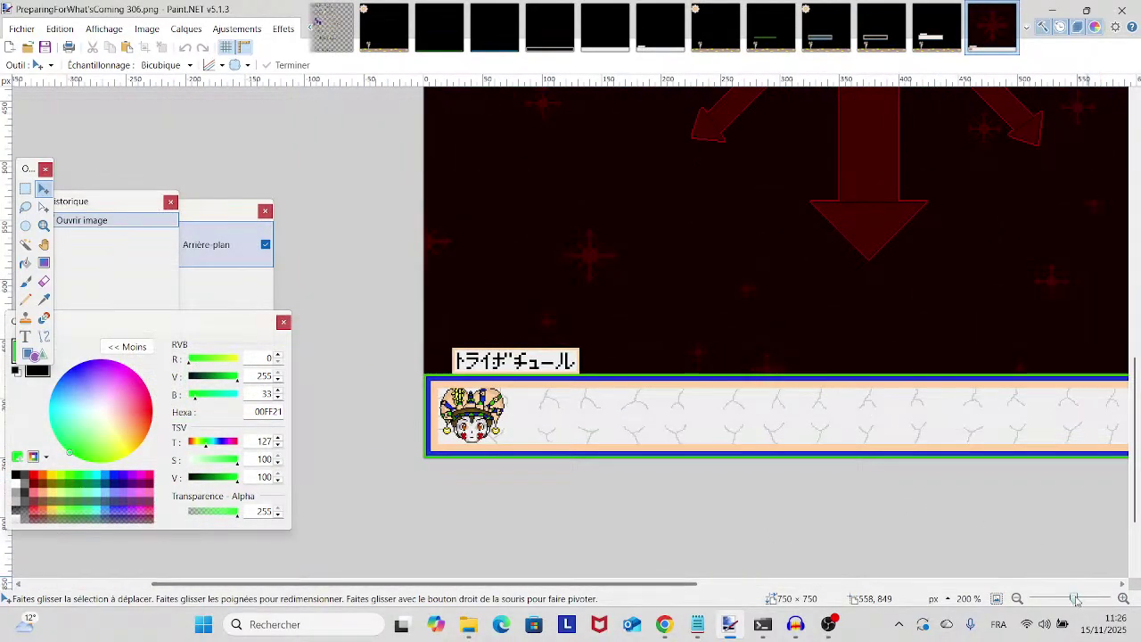
pyautogui.scroll(5, 607, 468)
pyautogui.hscroll(-6, 607, 468)
pyautogui.scroll(-3, 607, 468)
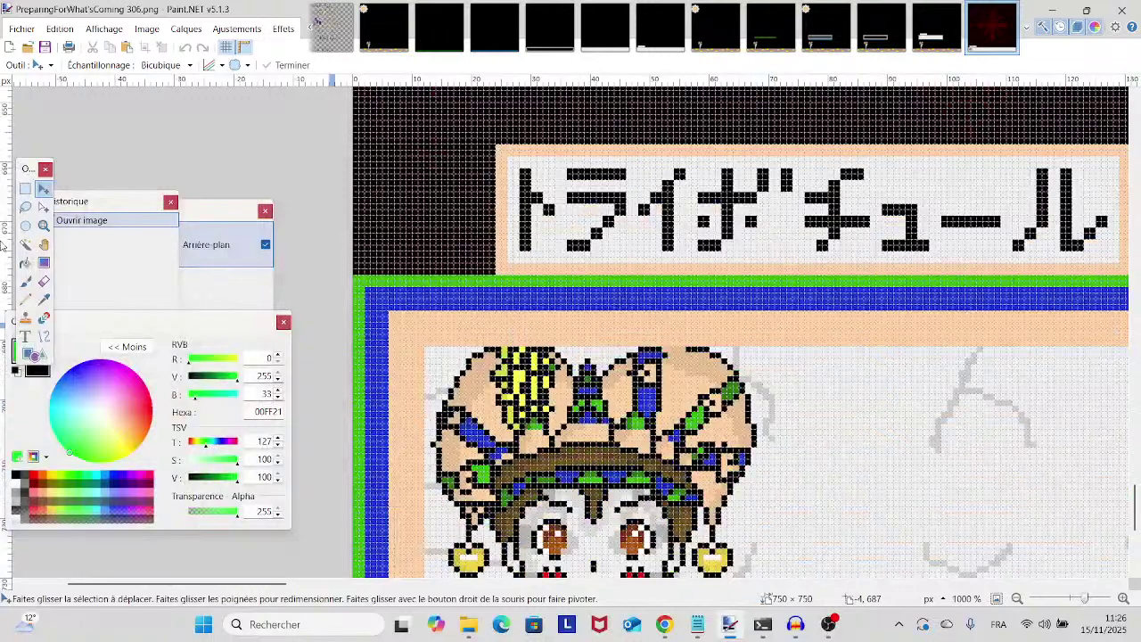
pyautogui.click(25, 189)
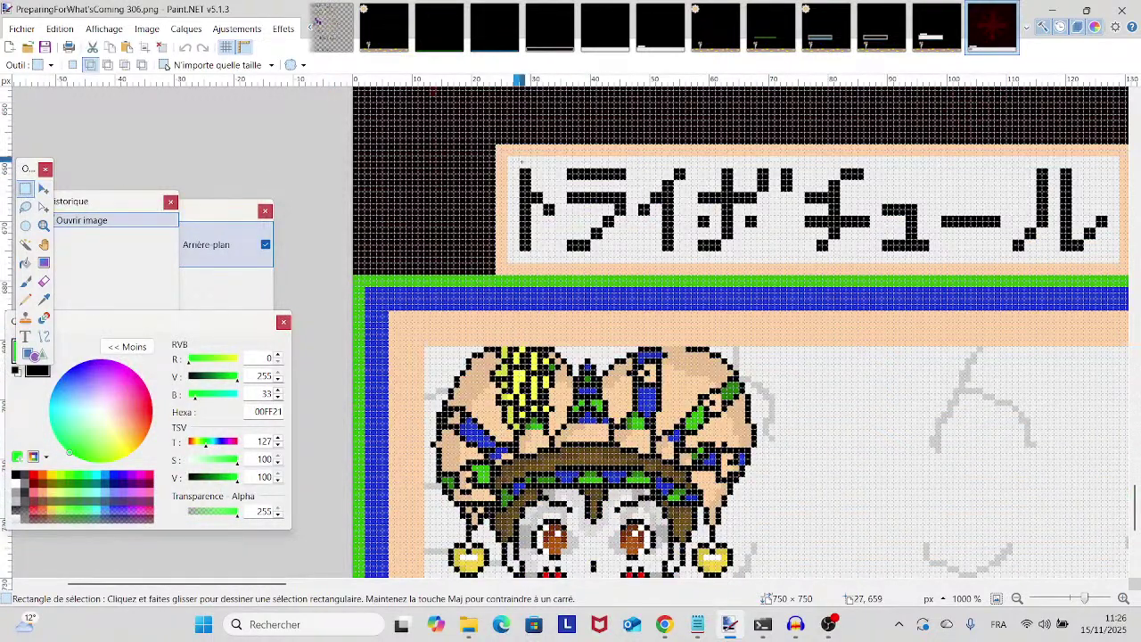
pyautogui.moveTo(516, 157); pyautogui.dragTo(1112, 266)
# - Add the jester face portrait in the cracked bar to the selection, extending its bounds to 115 × 79 pixels, and copy both
pyautogui.scroll(-3, 695, 348)
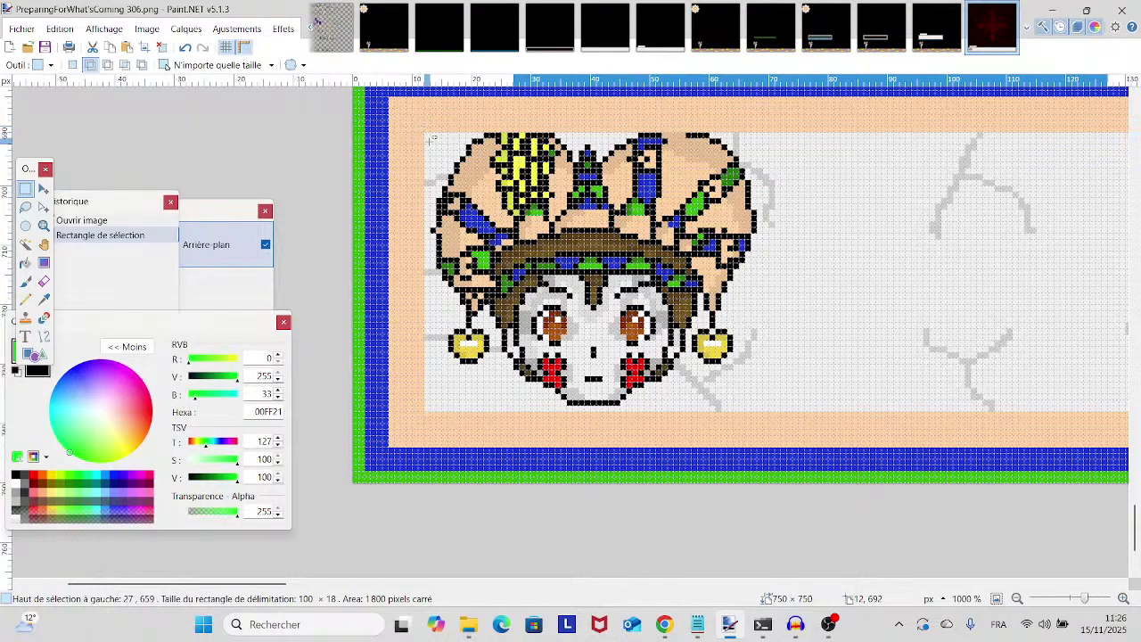
pyautogui.moveTo(428, 137); pyautogui.dragTo(745, 411)
pyautogui.moveTo(751, 218); pyautogui.dragTo(758, 221)
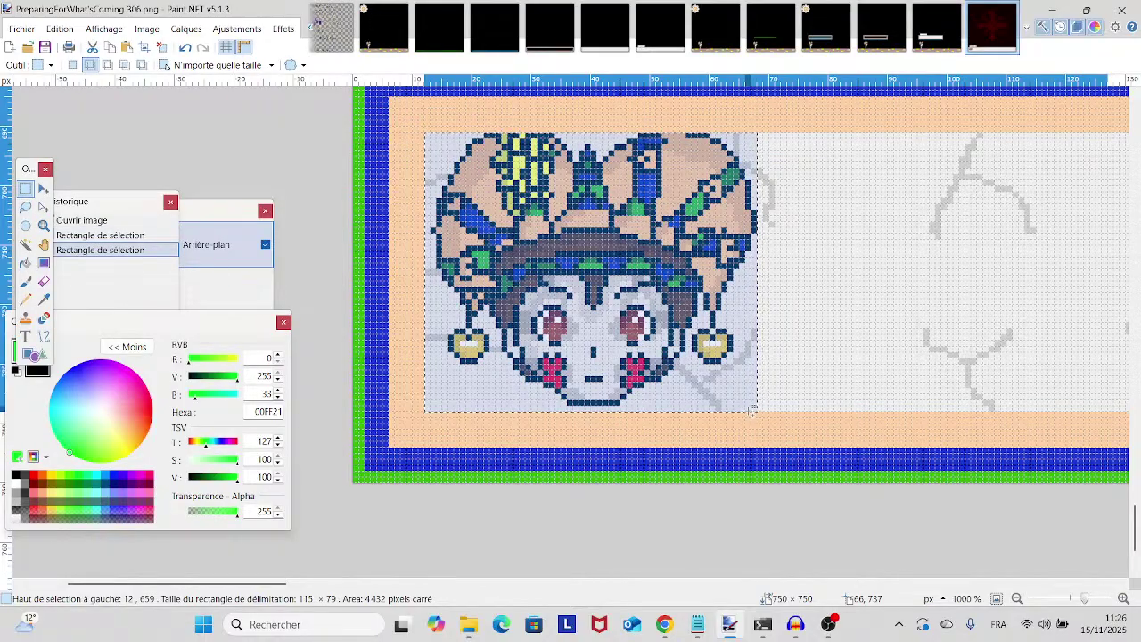
# - Paste the lettering and portrait into RainbowCordonBleu 12.png and place them at 101, 470, inside the white block and cracked frame
pyautogui.click(936, 26)
pyautogui.scroll(4, 913, 324)
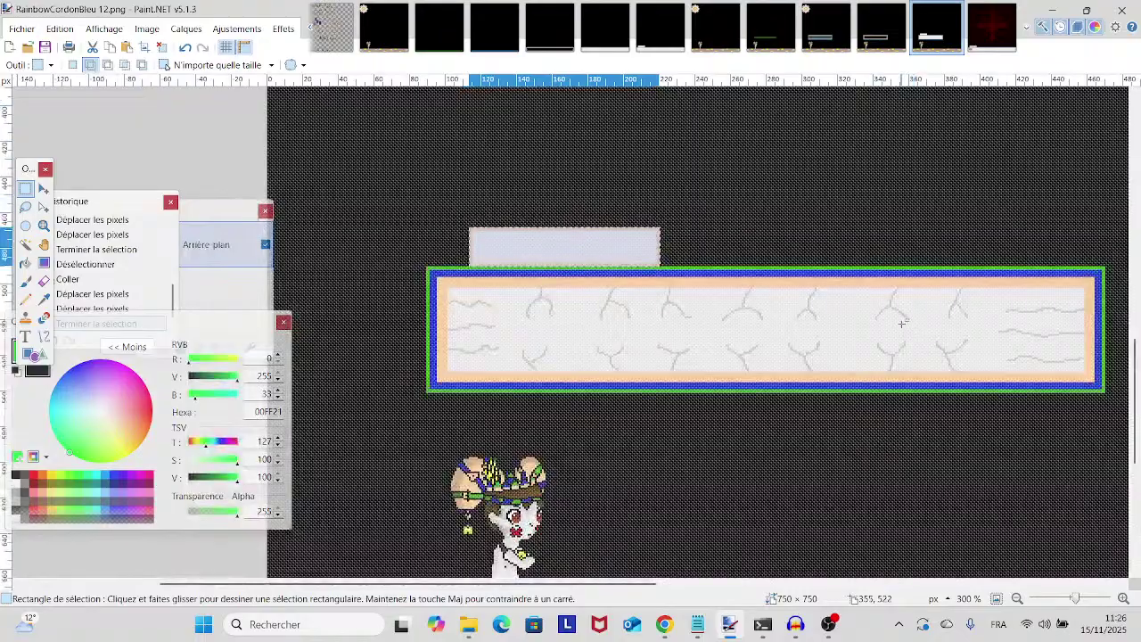
pyautogui.hotkey('ctrl', 'v')
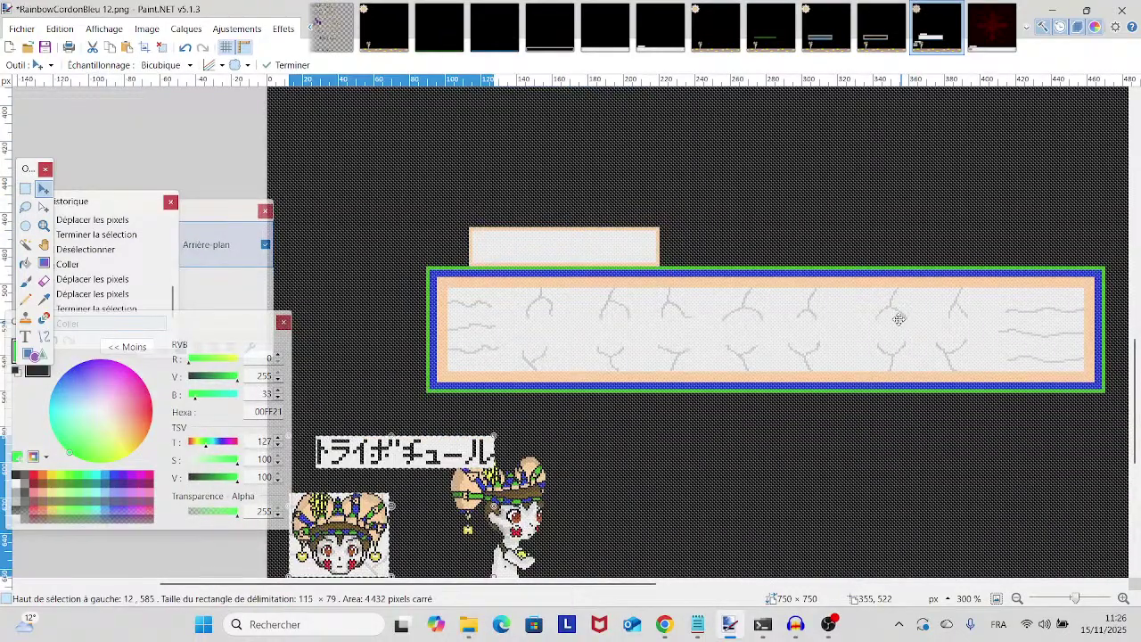
pyautogui.moveTo(458, 459); pyautogui.dragTo(619, 255)
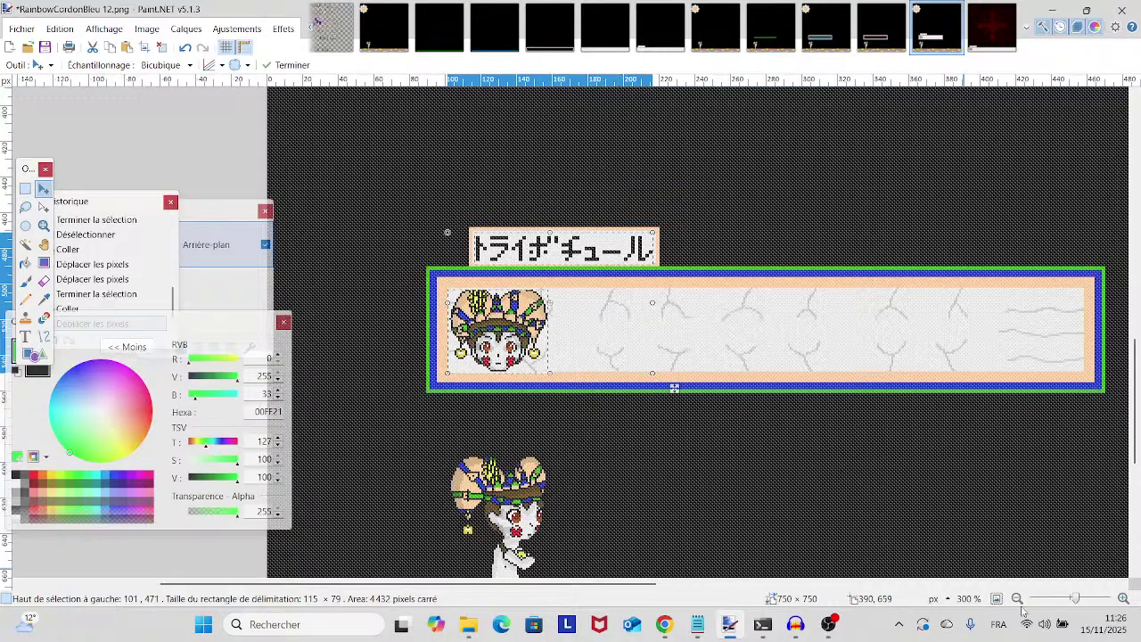
pyautogui.click(1083, 600)
pyautogui.click(1086, 601)
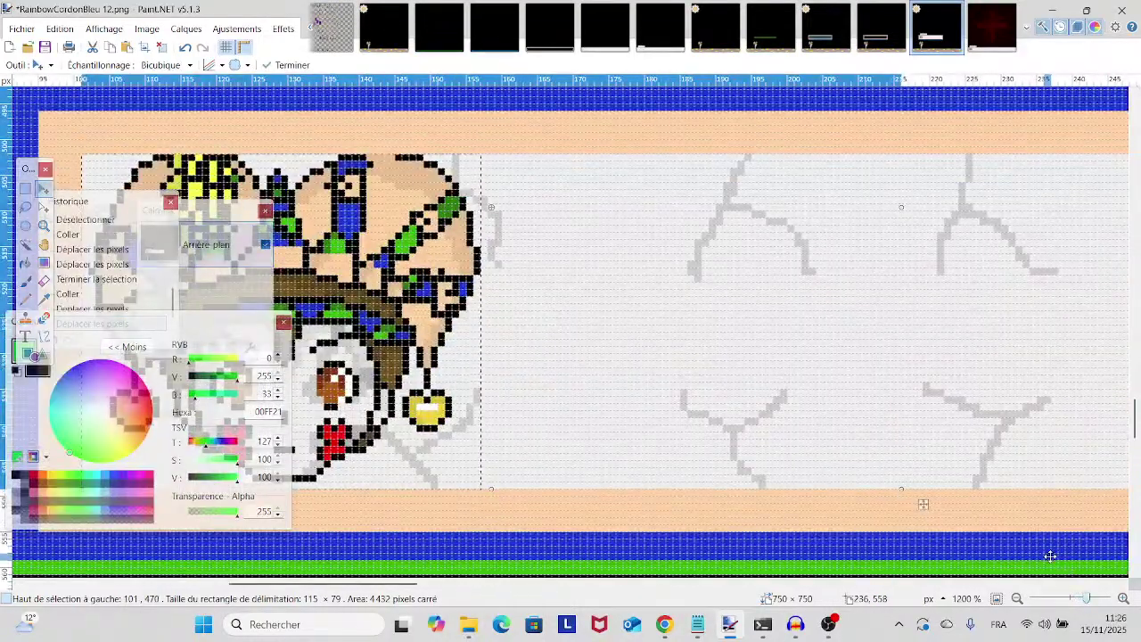
# - Compare the pasted lettering and jester portrait's alignment within their frames against the original layout in PreparingForWhat'sComing 306.png
pyautogui.press('Left')
pyautogui.press('Right')
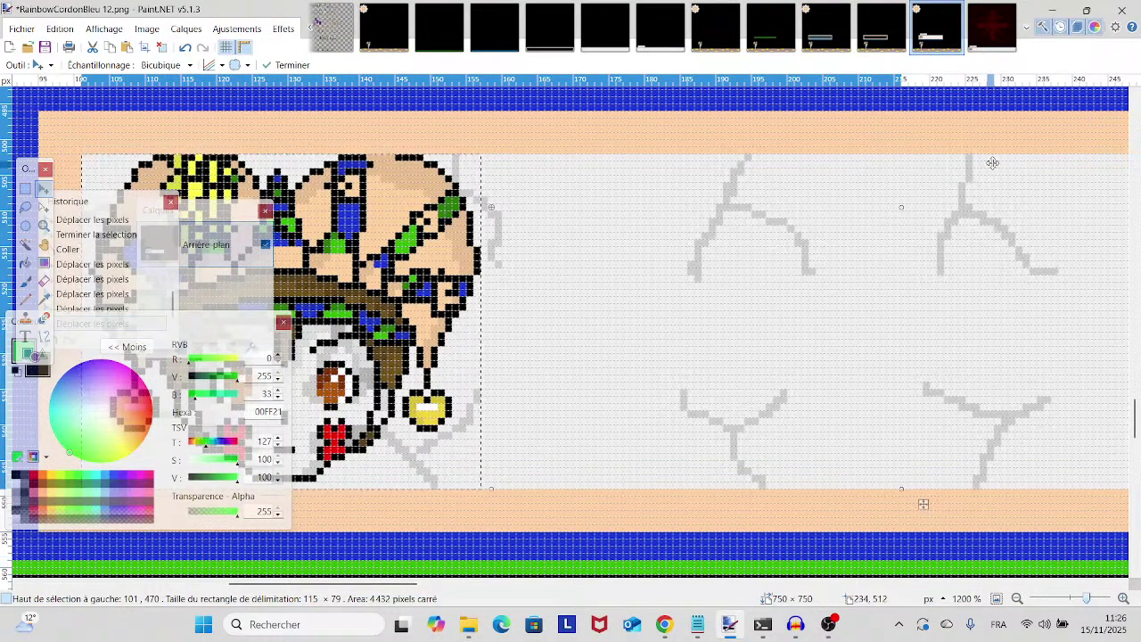
pyautogui.click(991, 26)
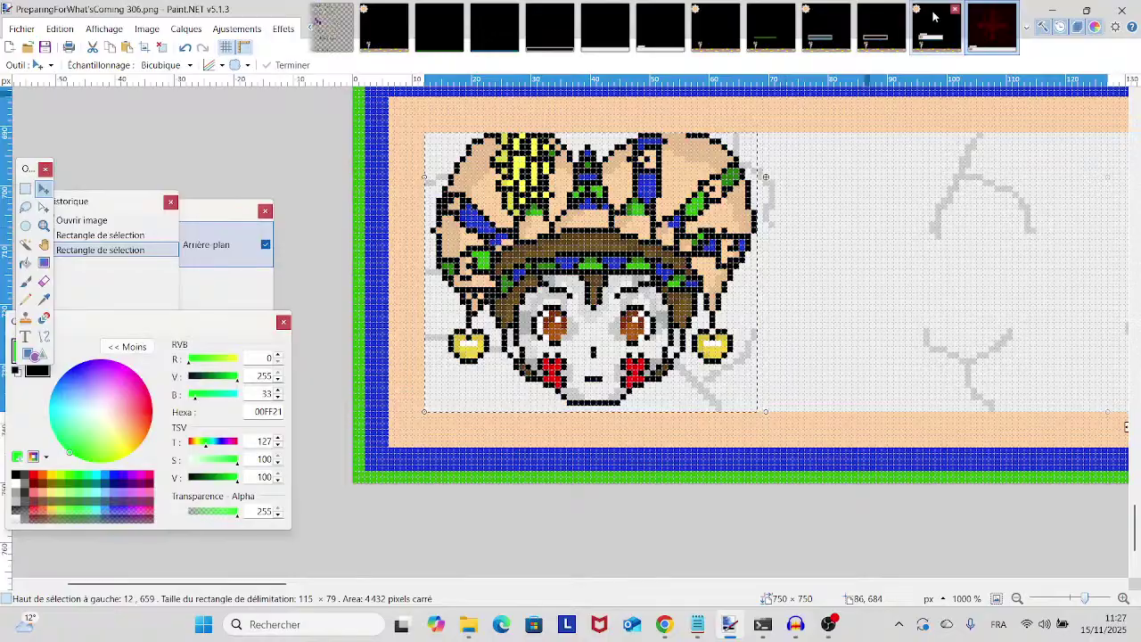
pyautogui.hotkey('ctrl', 'shift', 'Tab')
pyautogui.scroll(1, 733, 428)
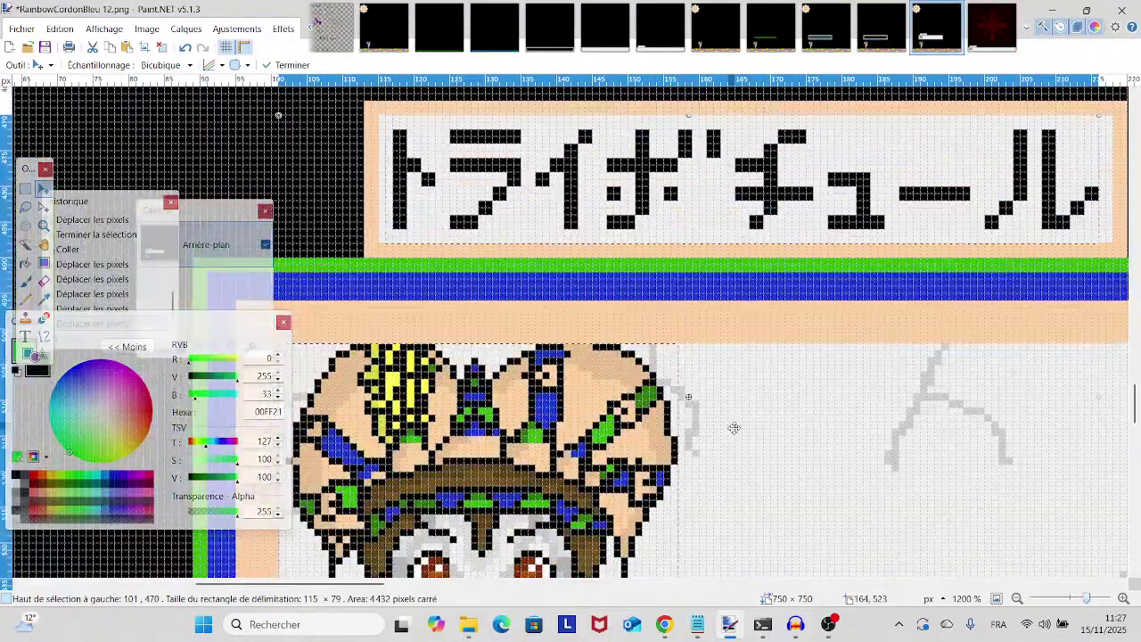
pyautogui.click(985, 36)
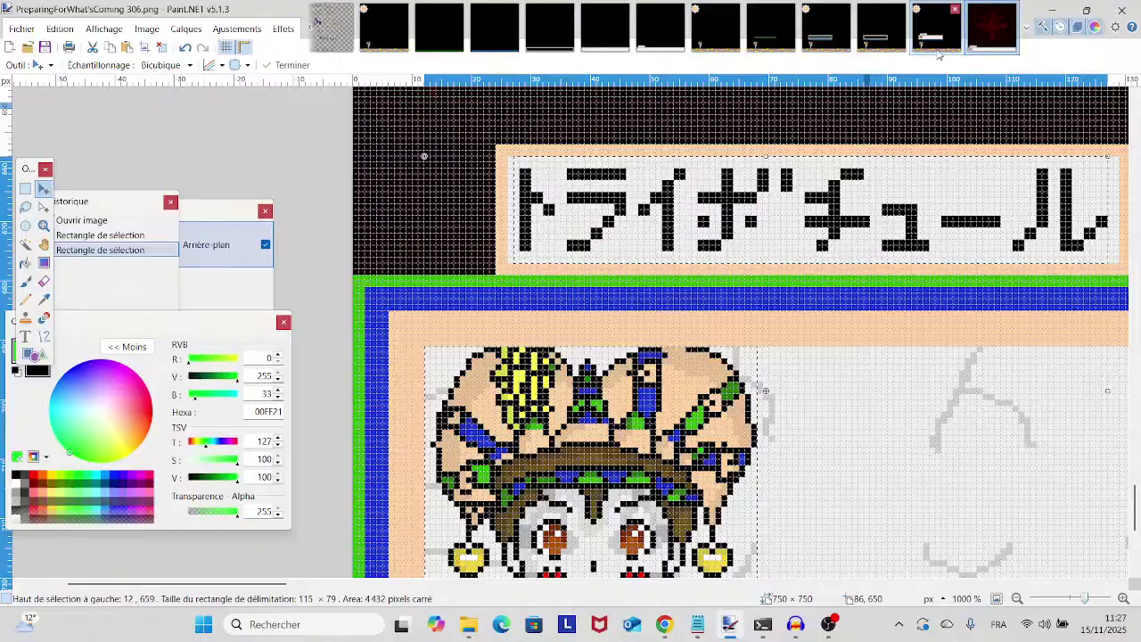
pyautogui.click(937, 52)
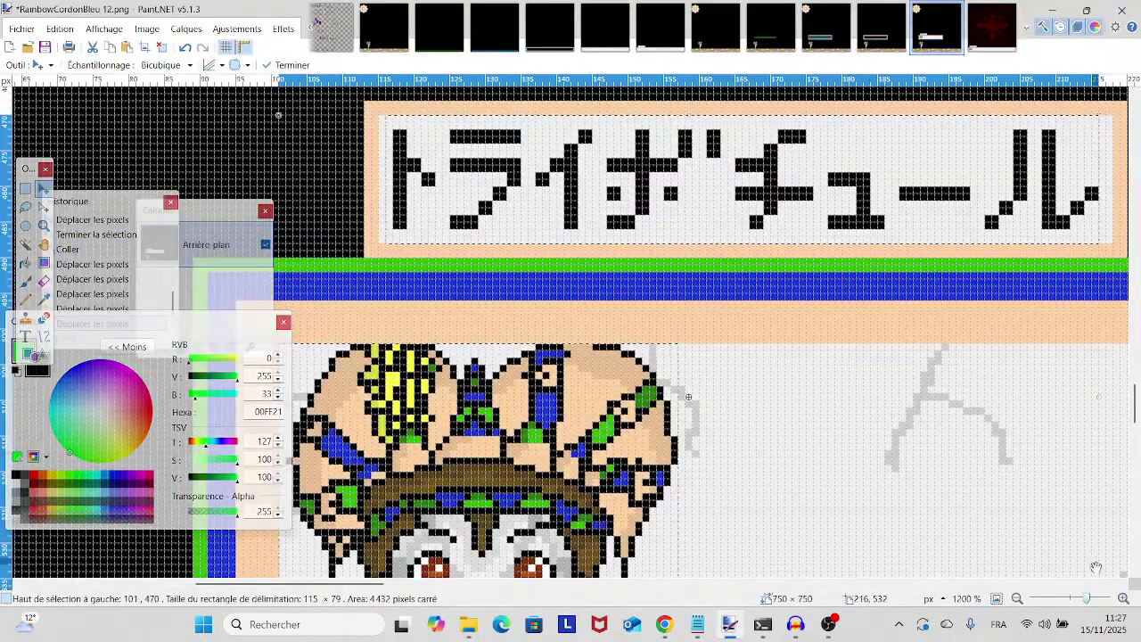
# - Review the whole RainbowCordonBleu 12.png frame at 150% and finish moving the pasted pixels by switching to the Pencil tool
pyautogui.moveTo(1085, 598); pyautogui.dragTo(1074, 600)
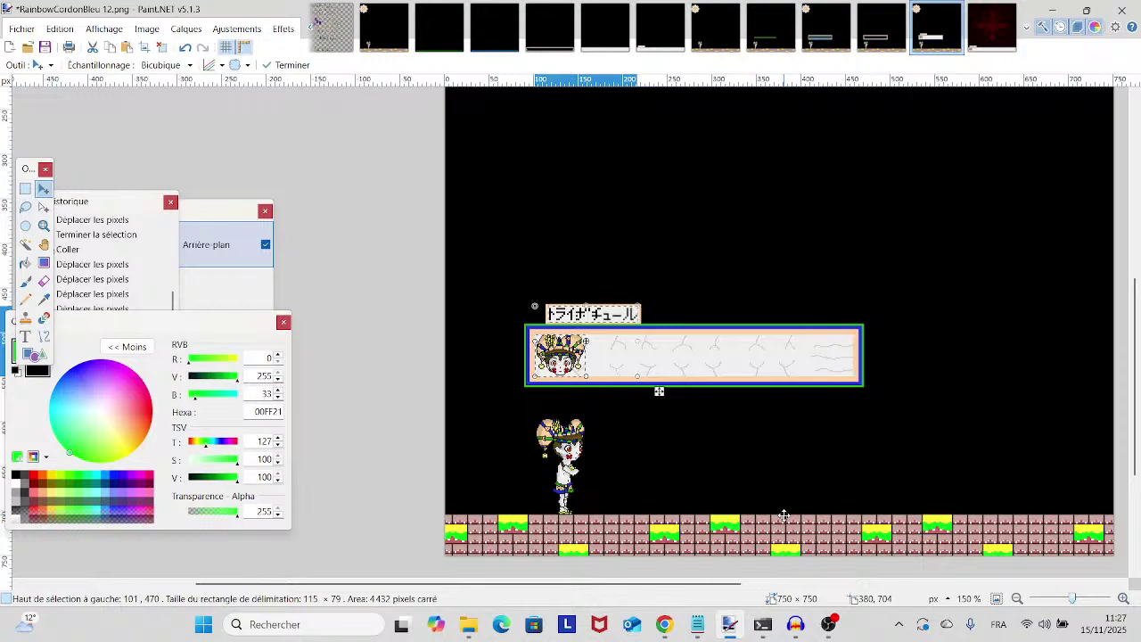
pyautogui.moveTo(1074, 598)
pyautogui.mouseDown()
pyautogui.moveTo(1088, 595)
pyautogui.moveTo(1073, 597)
pyautogui.mouseUp()
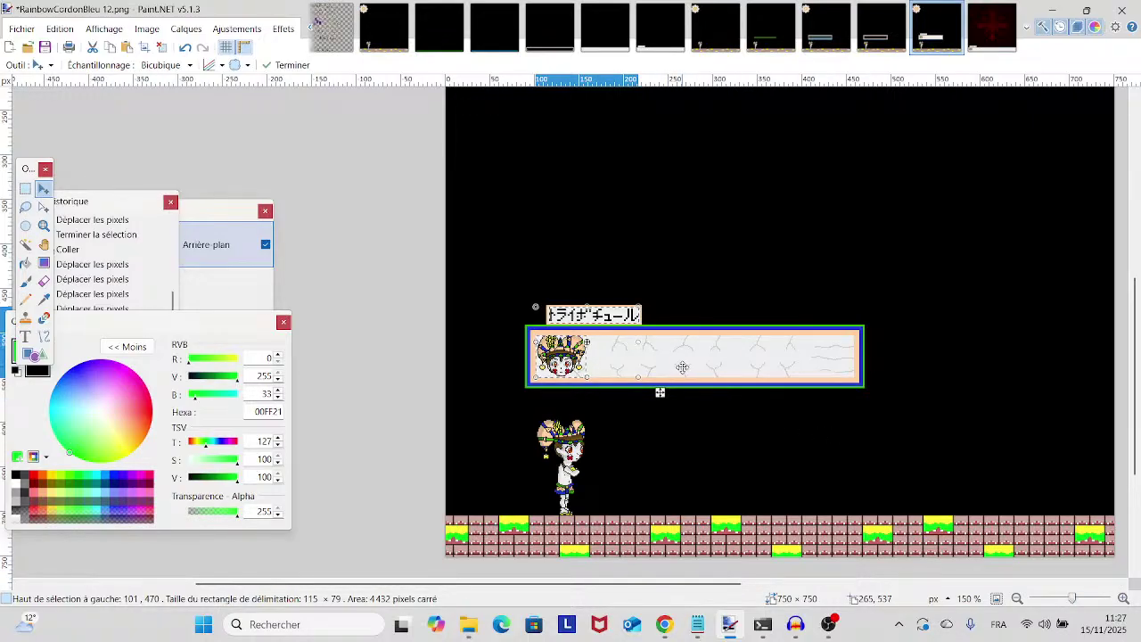
pyautogui.scroll(2, 637, 502)
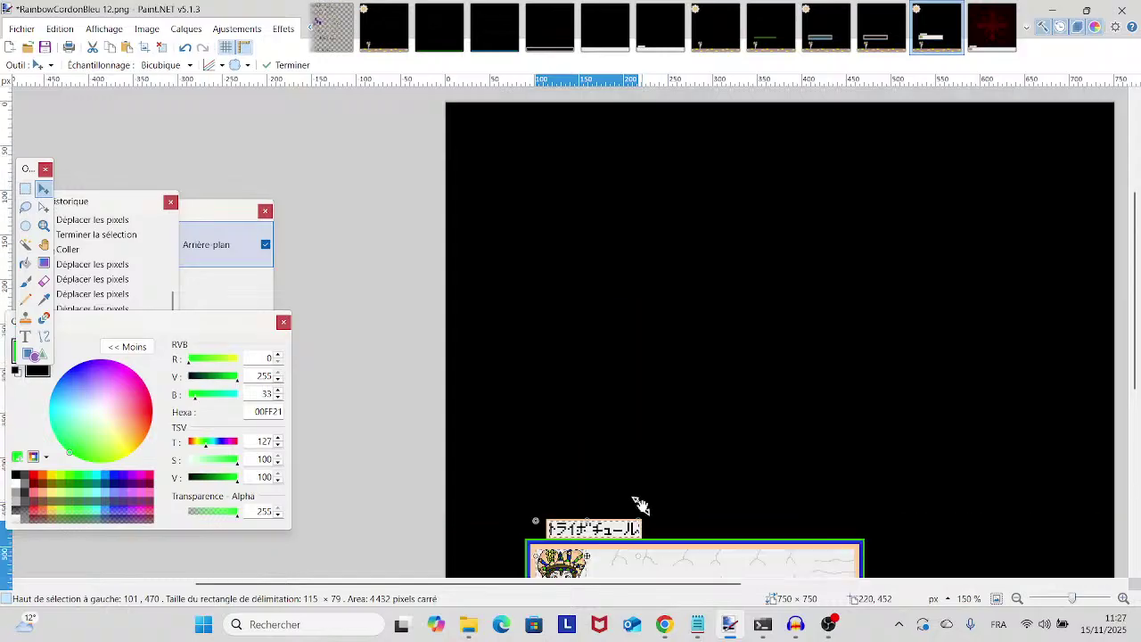
pyautogui.scroll(-6, 642, 506)
pyautogui.scroll(9, 636, 502)
pyautogui.scroll(-5, 629, 501)
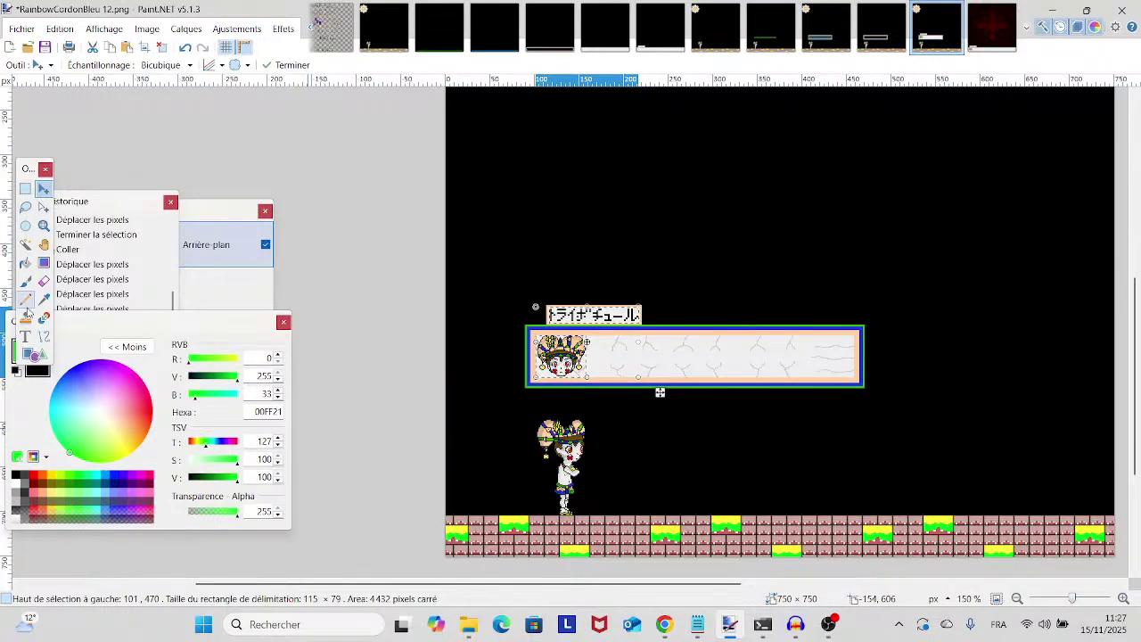
pyautogui.click(26, 301)
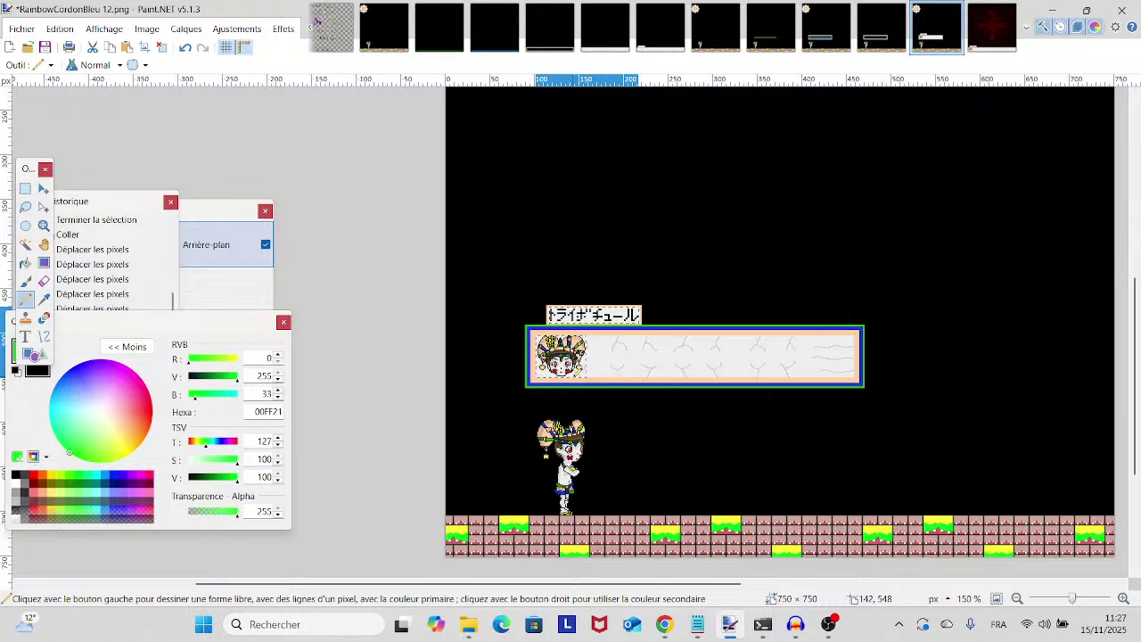
# - Deselect the pasted portrait and name label, discard the stray pencil stroke and save the image as RainbowCordonBleu 13.png
pyautogui.hotkey('ctrl', 'd')
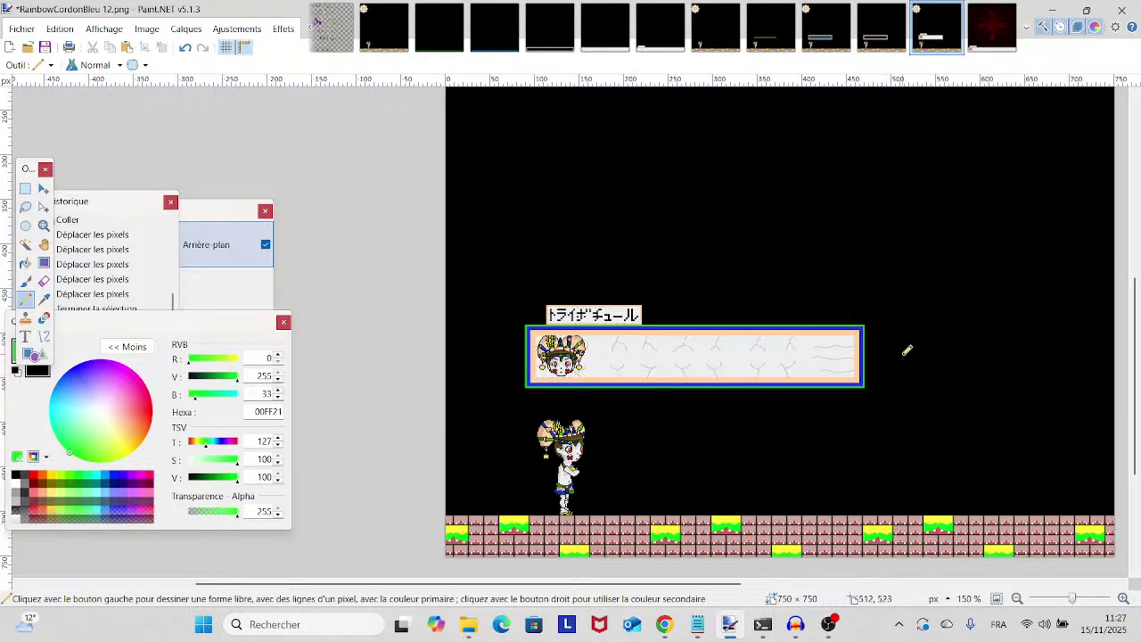
pyautogui.moveTo(890, 364)
pyautogui.mouseDown()
pyautogui.moveTo(933, 355)
pyautogui.moveTo(984, 368)
pyautogui.moveTo(1121, 353)
pyautogui.mouseUp()
pyautogui.click(185, 48)
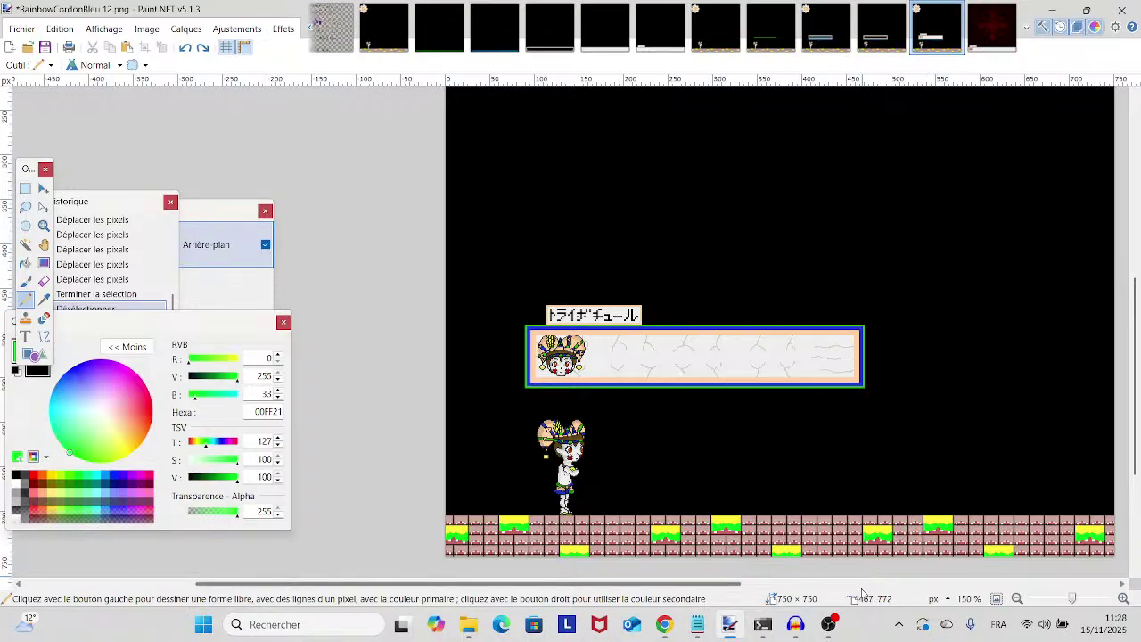
pyautogui.click(842, 620)
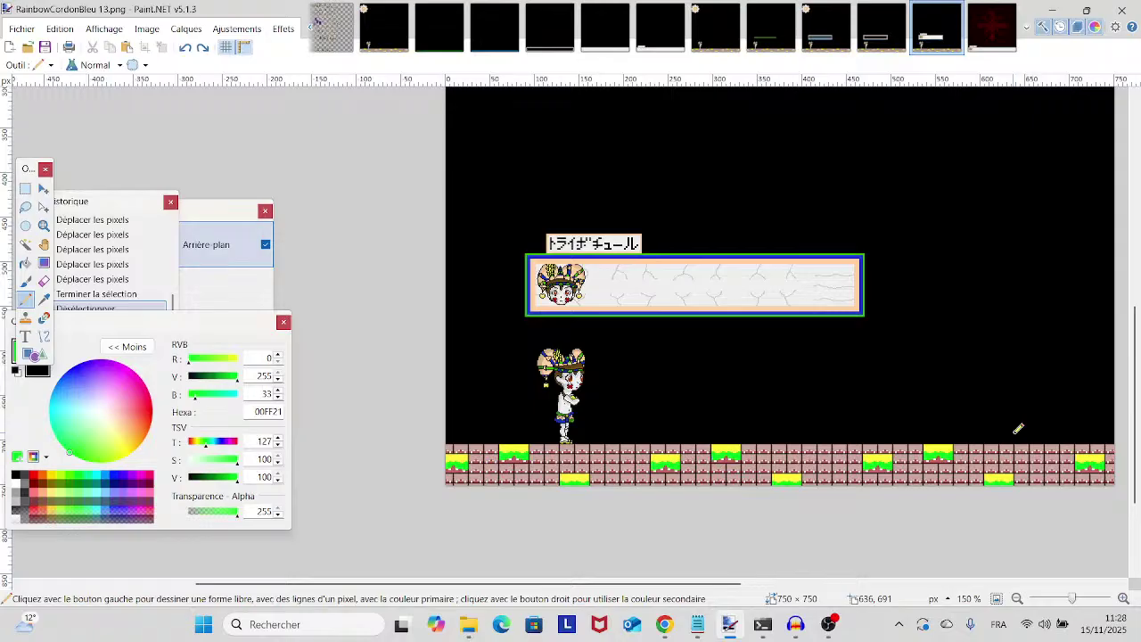
pyautogui.hscroll(2, 1018, 429)
pyautogui.scroll(2, 935, 540)
pyautogui.scroll(-5, 891, 527)
pyautogui.scroll(3, 894, 526)
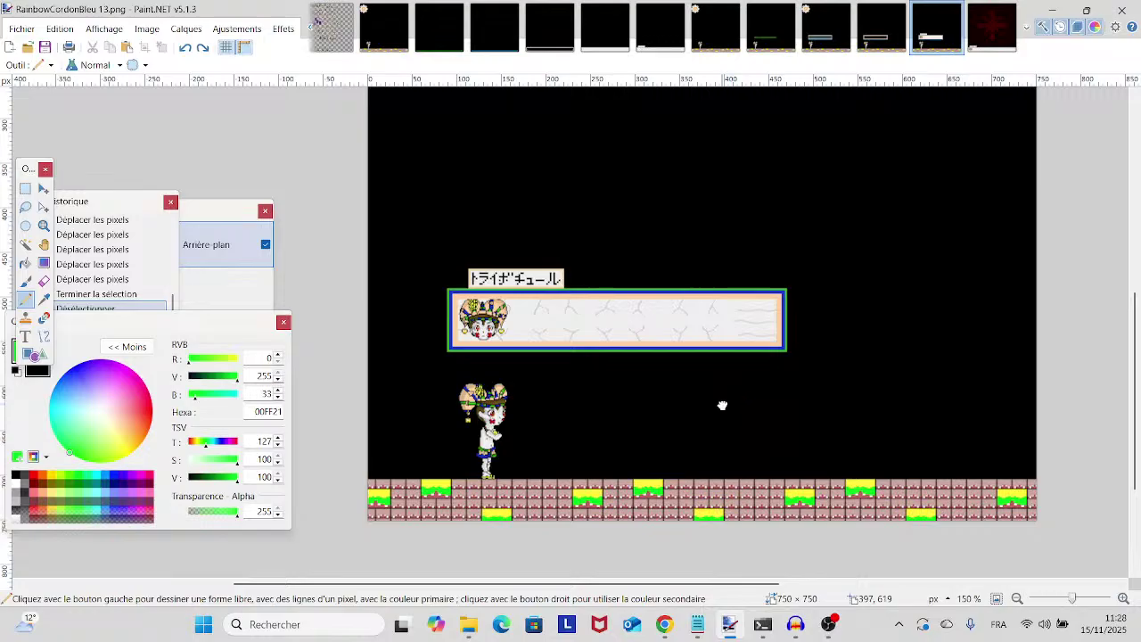
pyautogui.moveTo(723, 405); pyautogui.dragTo(667, 429)
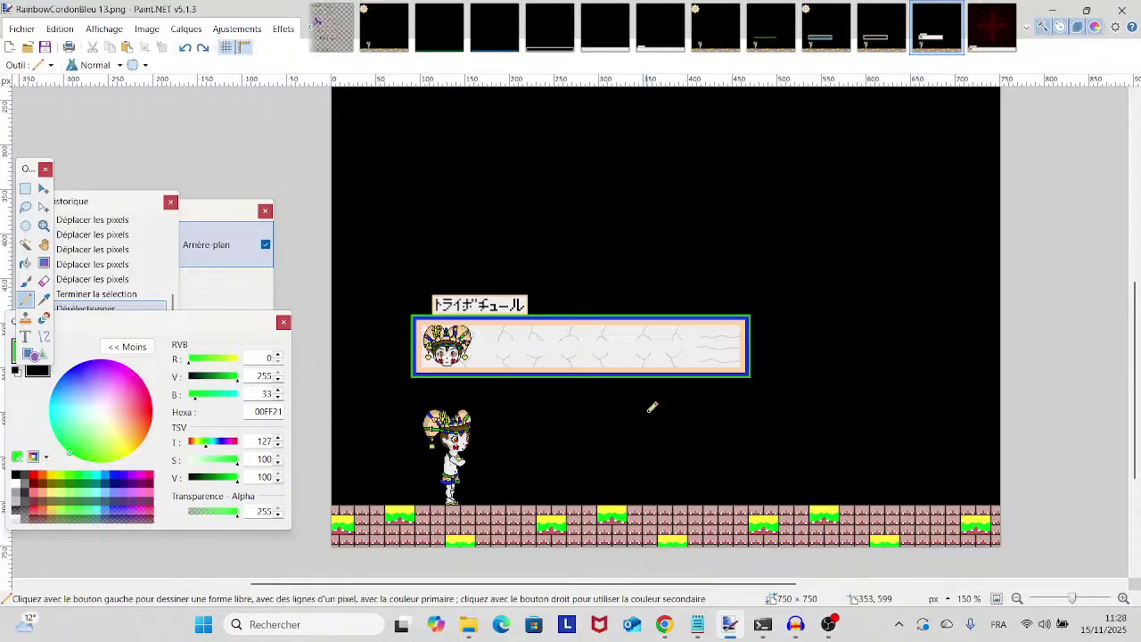
pyautogui.moveTo(652, 407); pyautogui.dragTo(679, 435)
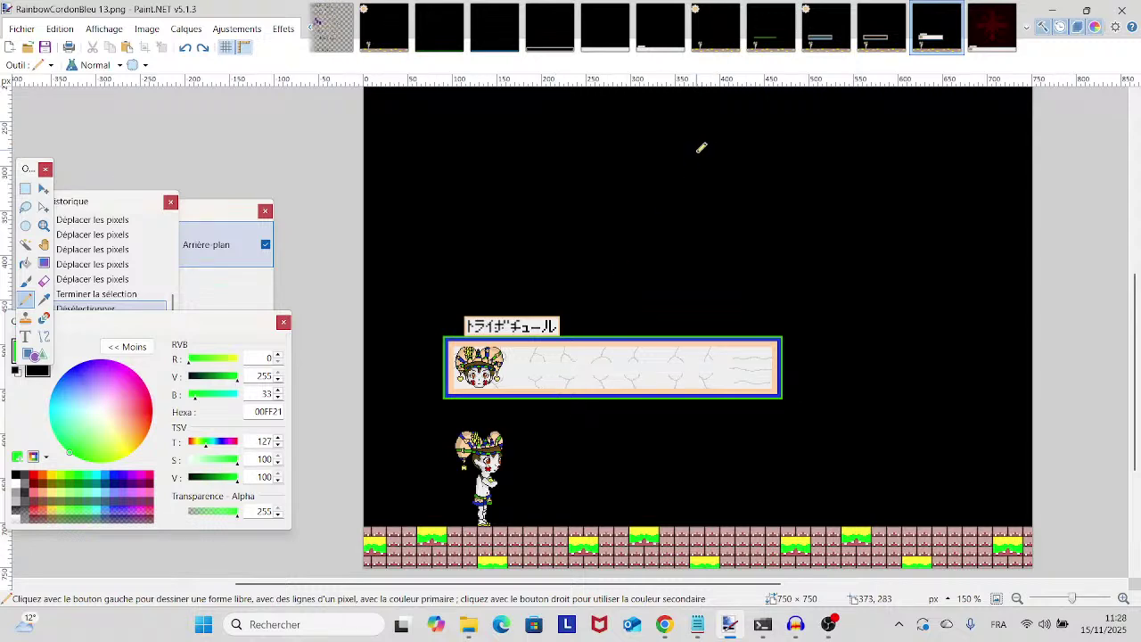
# - Open PreparingForWhat'sComing 339 (x5).png from the PreparingForWhat'sComing folder as another image in the editor
pyautogui.moveTo(468, 624)
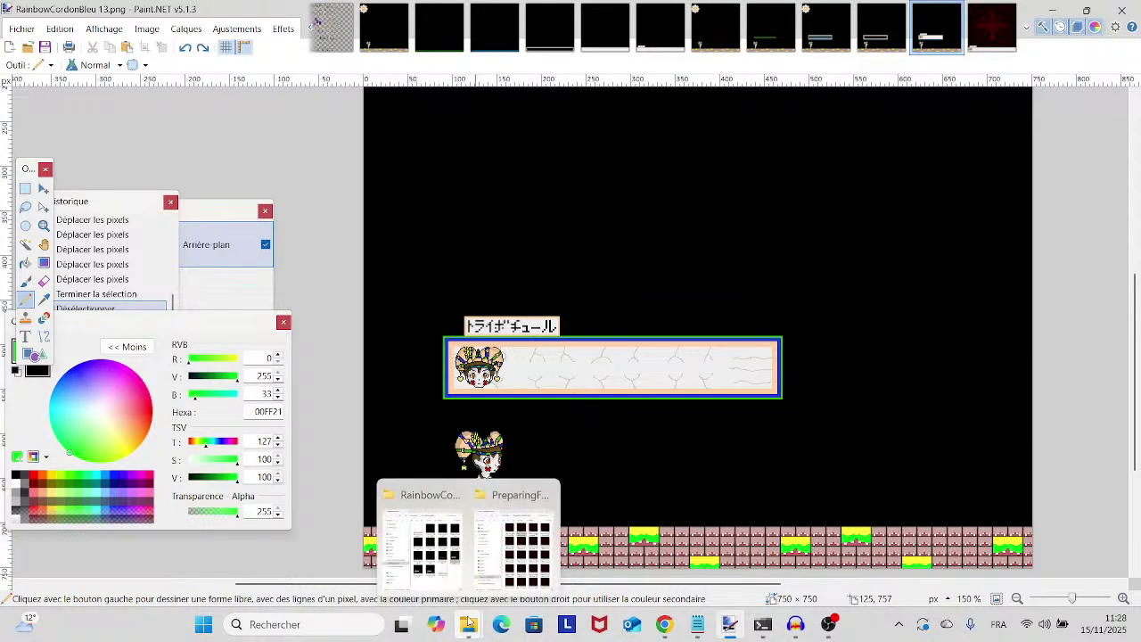
pyautogui.click(487, 586)
pyautogui.scroll(-5, 597, 461)
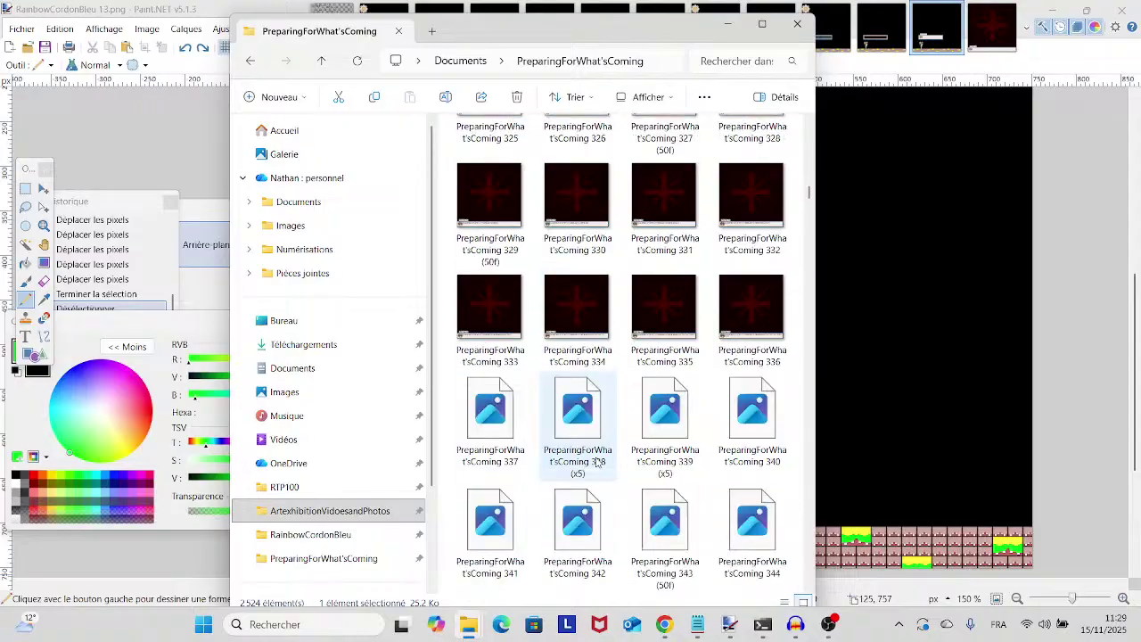
pyautogui.click(648, 337)
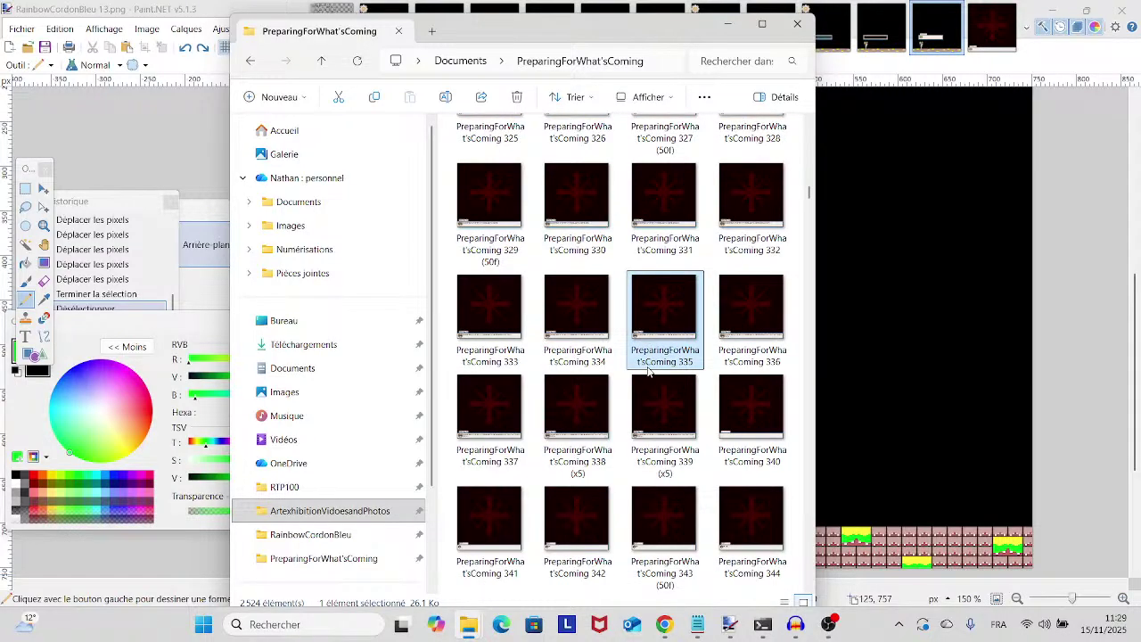
pyautogui.click(665, 424)
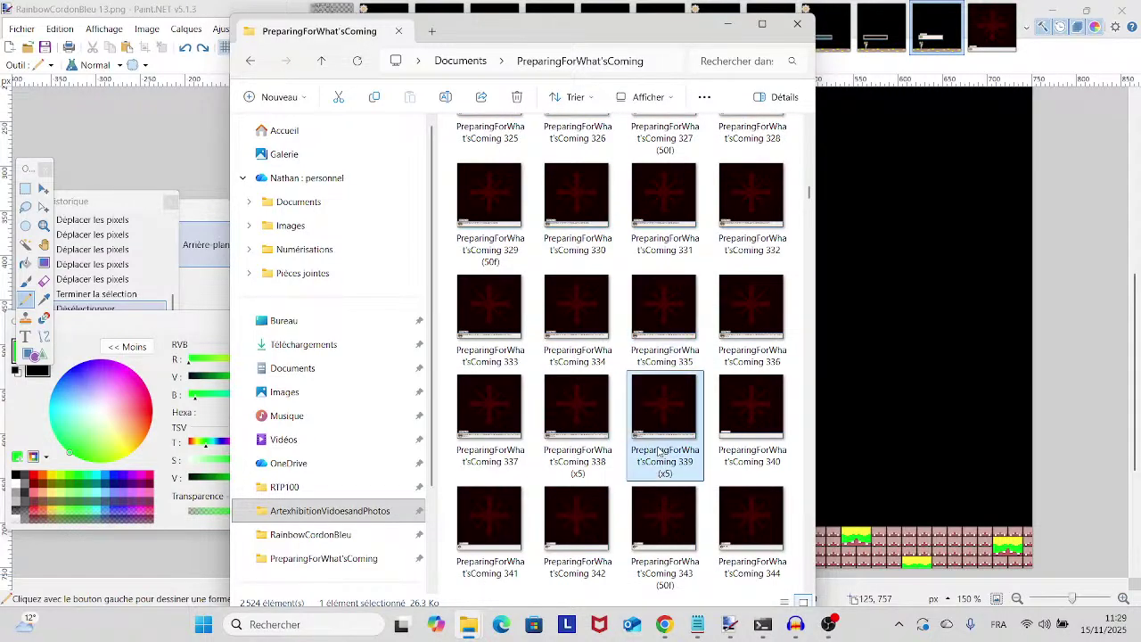
pyautogui.moveTo(660, 452); pyautogui.dragTo(865, 369)
pyautogui.click(576, 399)
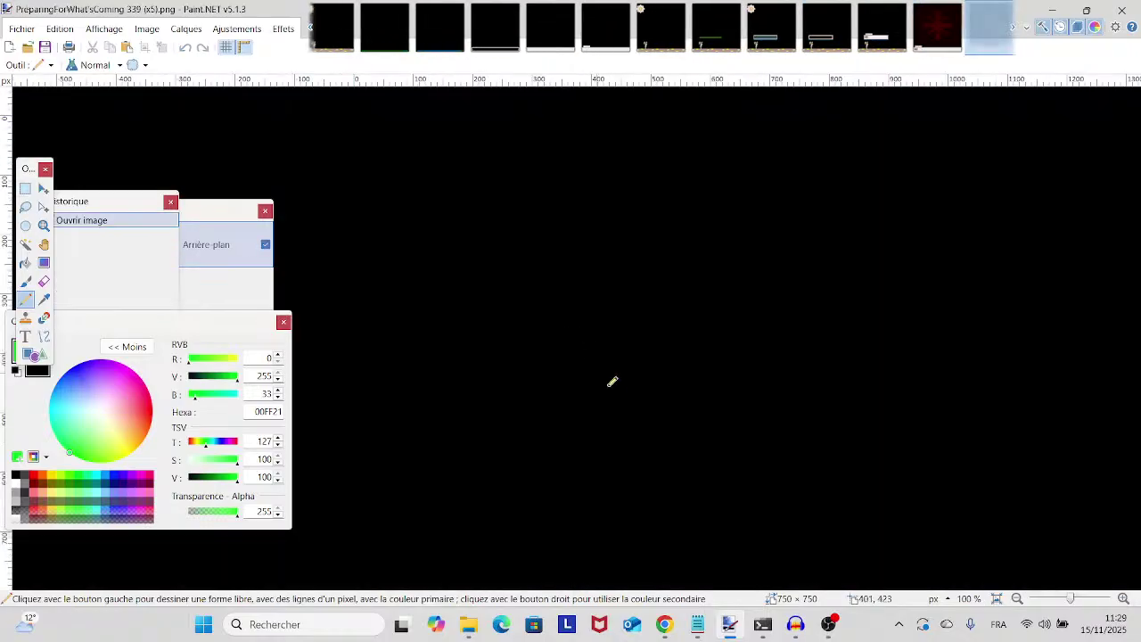
# - Select all black pixel segments of the つ character in the dialogue's first line with the Magic Wand and copy them
pyautogui.scroll(5, 615, 388)
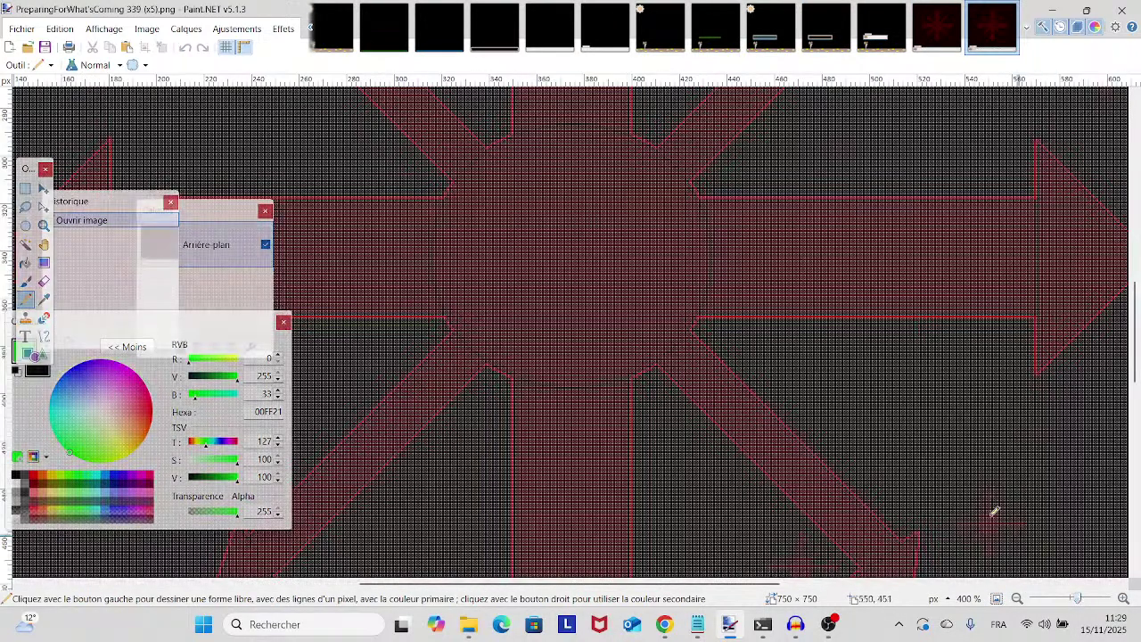
pyautogui.scroll(-10, 639, 387)
pyautogui.hscroll(-5, 744, 349)
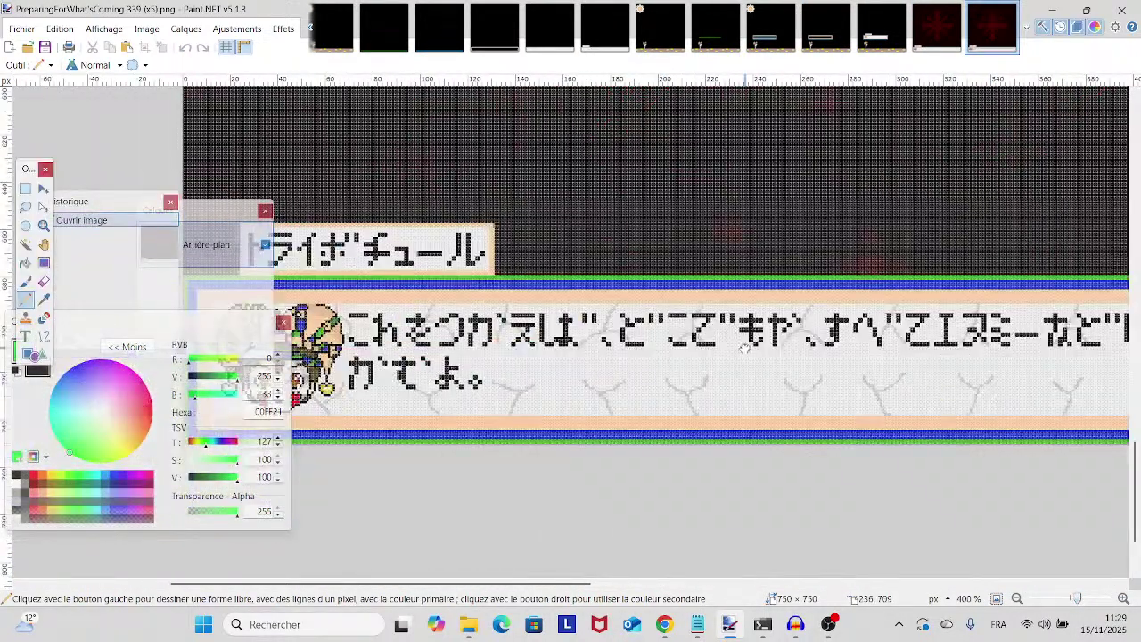
pyautogui.hscroll(-3, 744, 349)
pyautogui.scroll(1, 909, 365)
pyautogui.moveTo(1075, 598); pyautogui.dragTo(1085, 599)
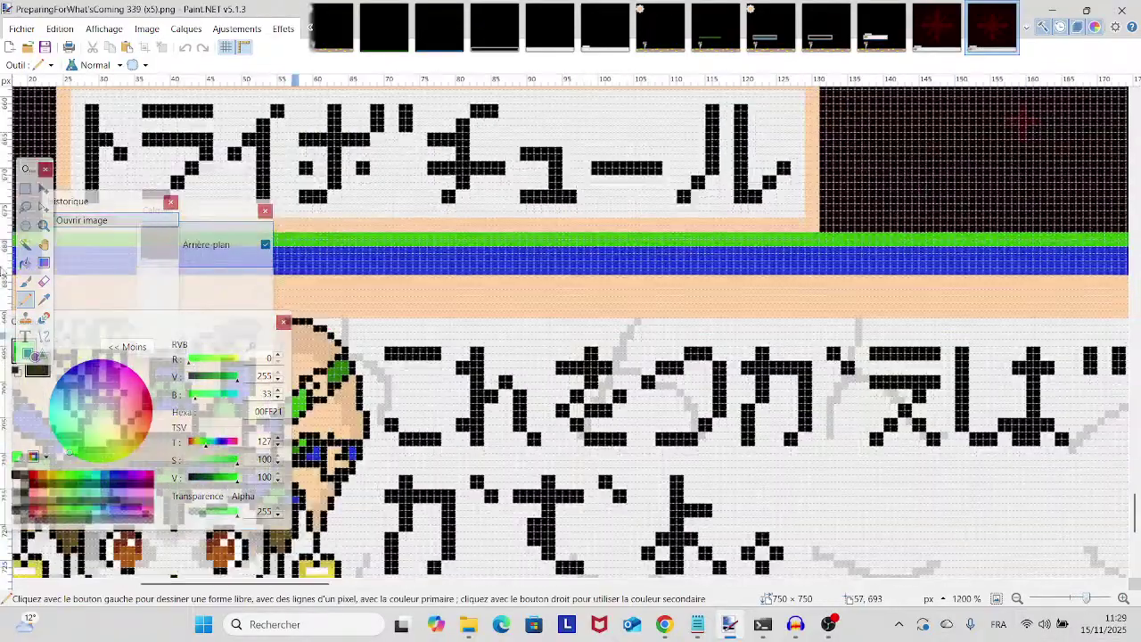
pyautogui.press('s')
pyautogui.press('s')
pyautogui.press('s')
pyautogui.press('s')
pyautogui.keyDown('ctrl'); pyautogui.click(674, 437); pyautogui.keyUp('ctrl')
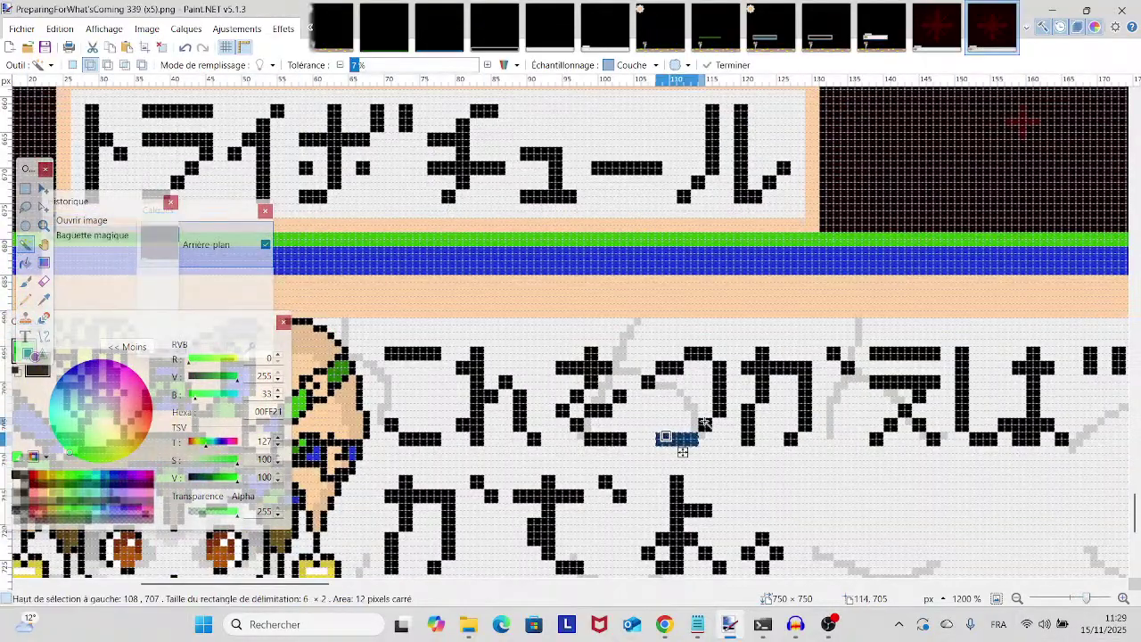
pyautogui.keyDown('ctrl'); pyautogui.click(706, 426); pyautogui.keyUp('ctrl')
pyautogui.keyDown('ctrl'); pyautogui.click(719, 378); pyautogui.keyUp('ctrl')
pyautogui.keyDown('ctrl'); pyautogui.click(694, 357); pyautogui.keyUp('ctrl')
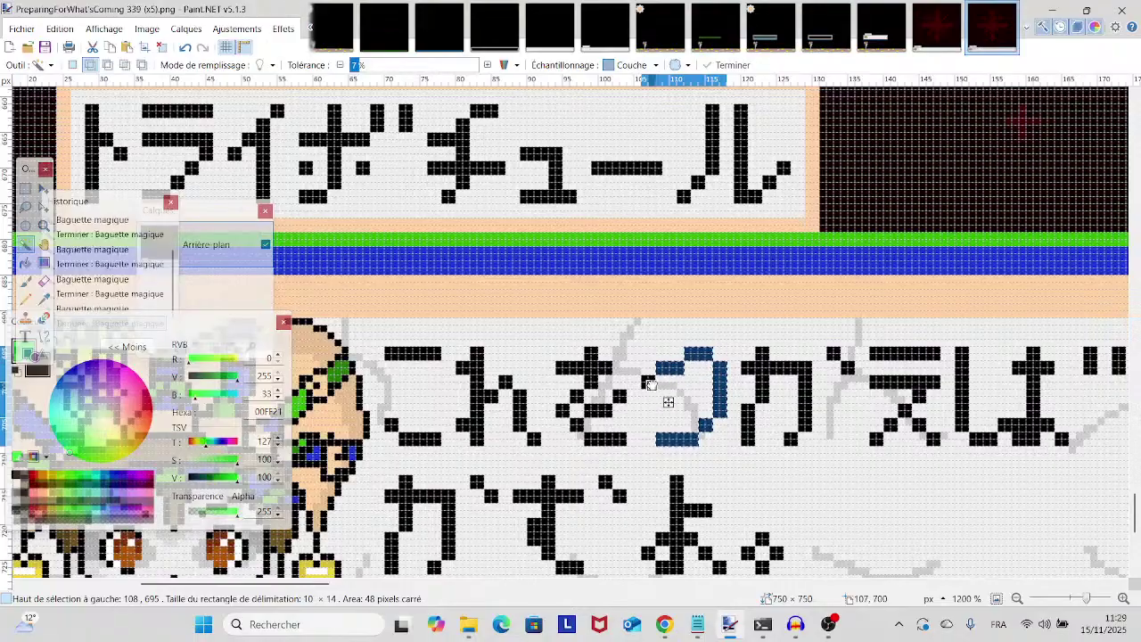
pyautogui.keyDown('ctrl'); pyautogui.click(648, 376); pyautogui.keyUp('ctrl')
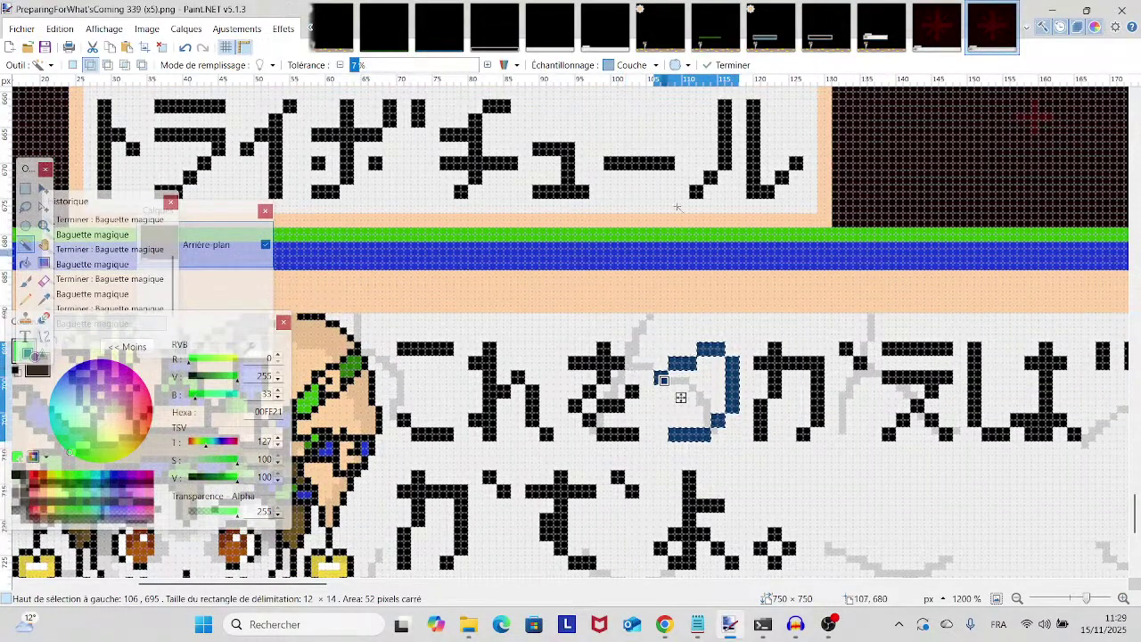
pyautogui.click(944, 47)
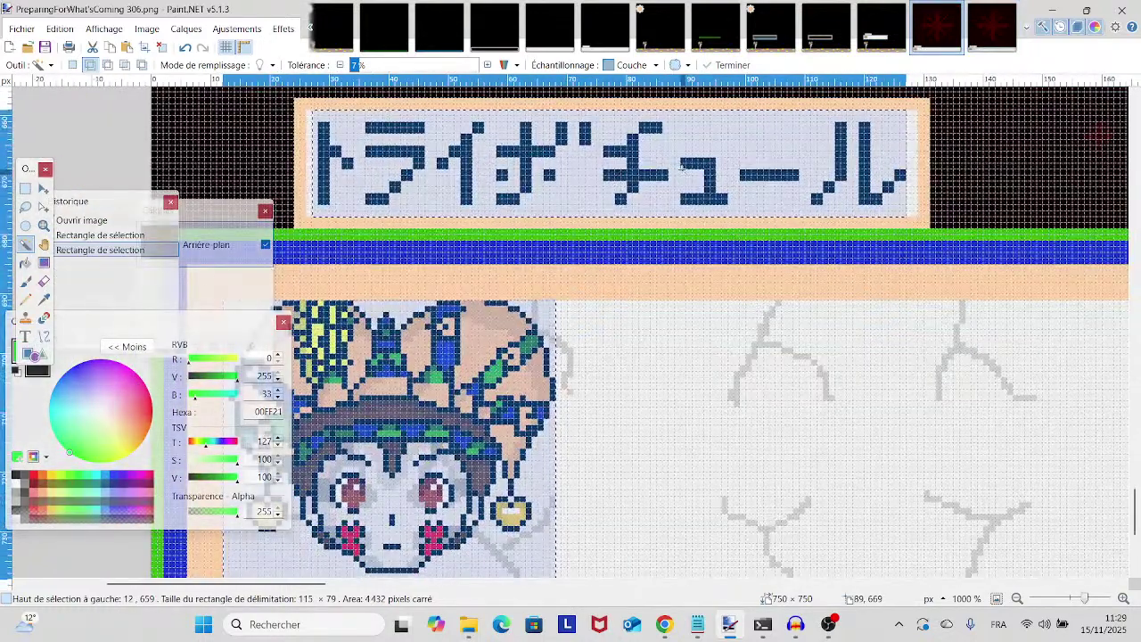
pyautogui.hotkey('ctrl', 'v')
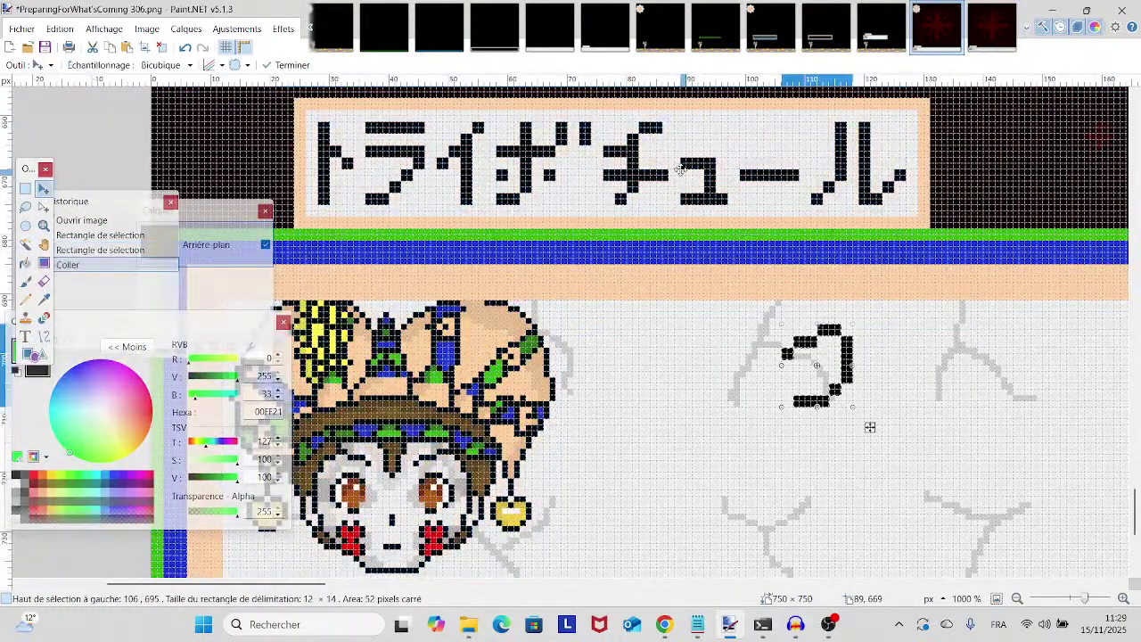
pyautogui.moveTo(869, 428); pyautogui.dragTo(656, 427)
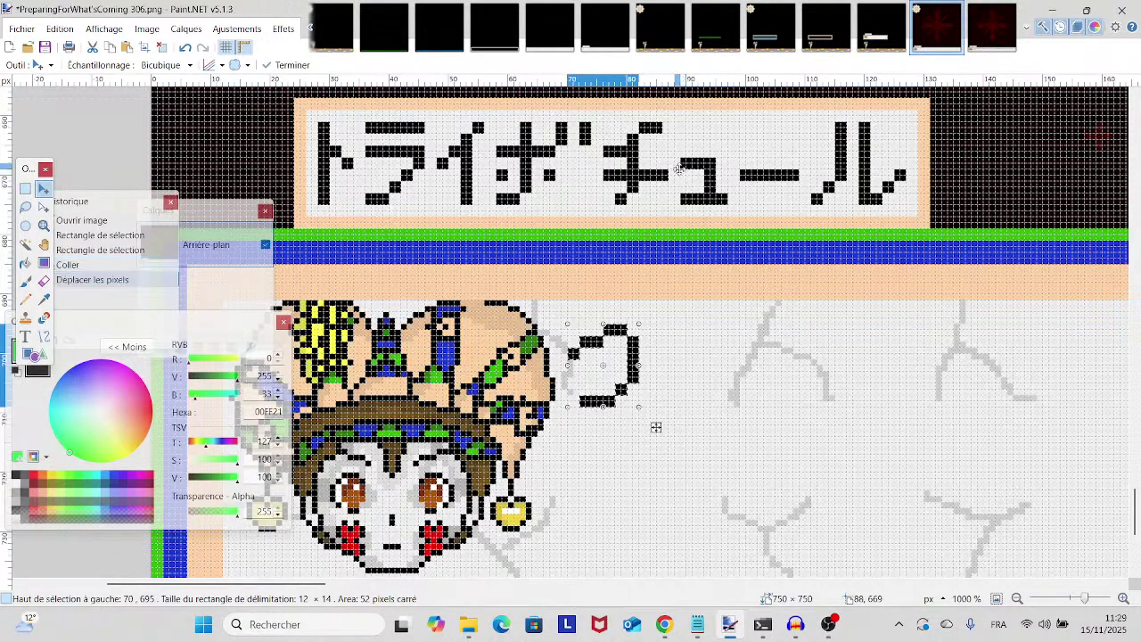
pyautogui.click(989, 36)
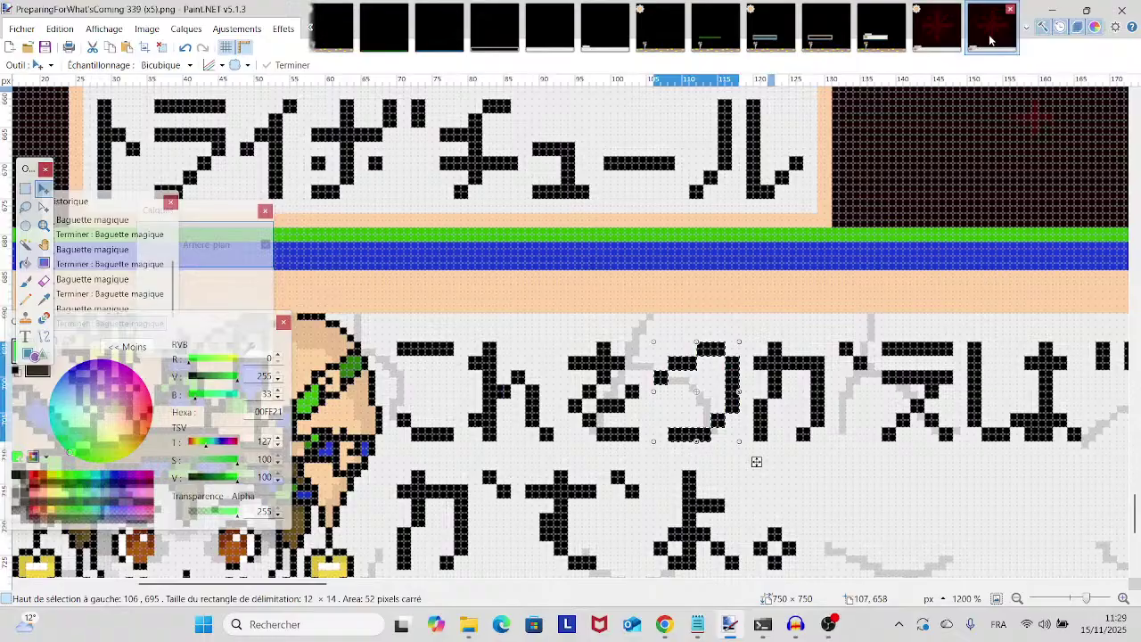
pyautogui.click(936, 31)
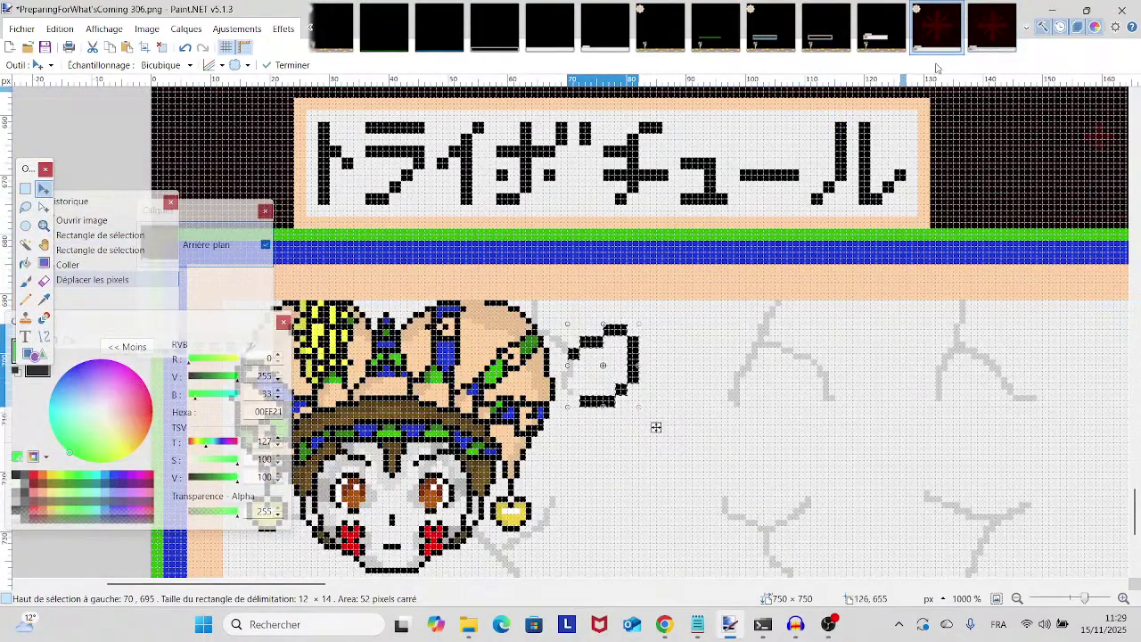
pyautogui.click(989, 36)
pyautogui.click(952, 44)
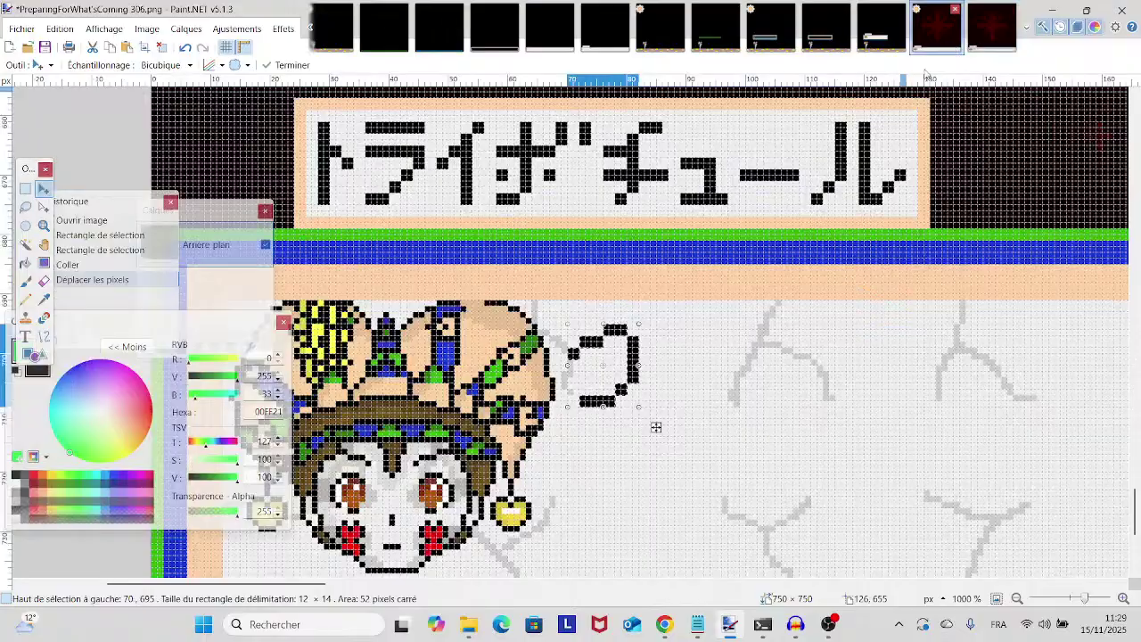
pyautogui.click(184, 48)
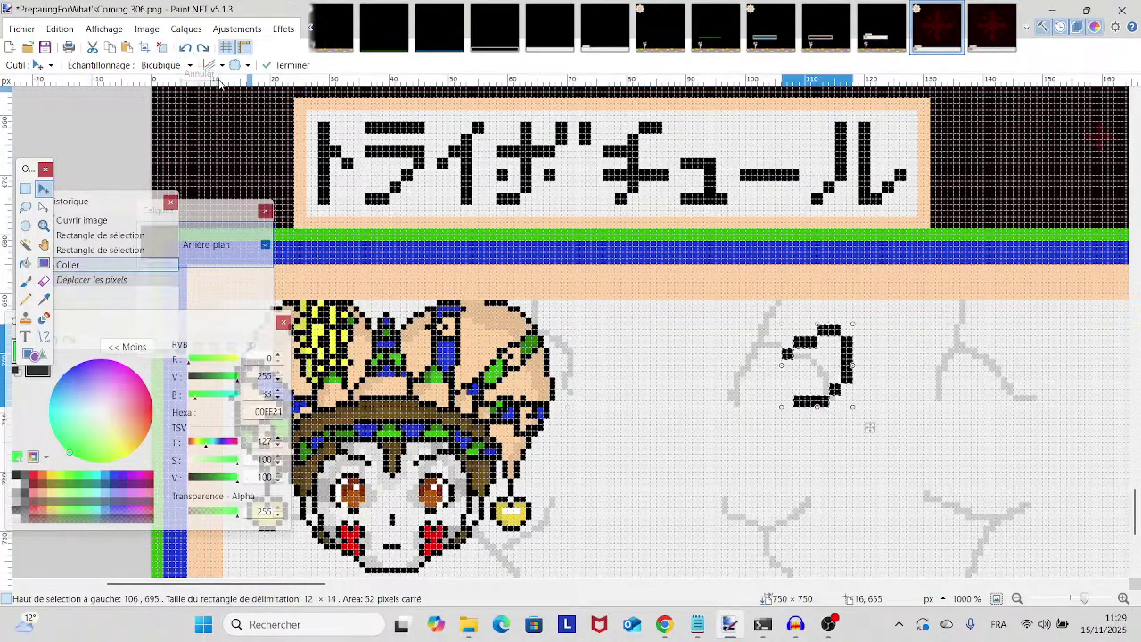
pyautogui.click(183, 48)
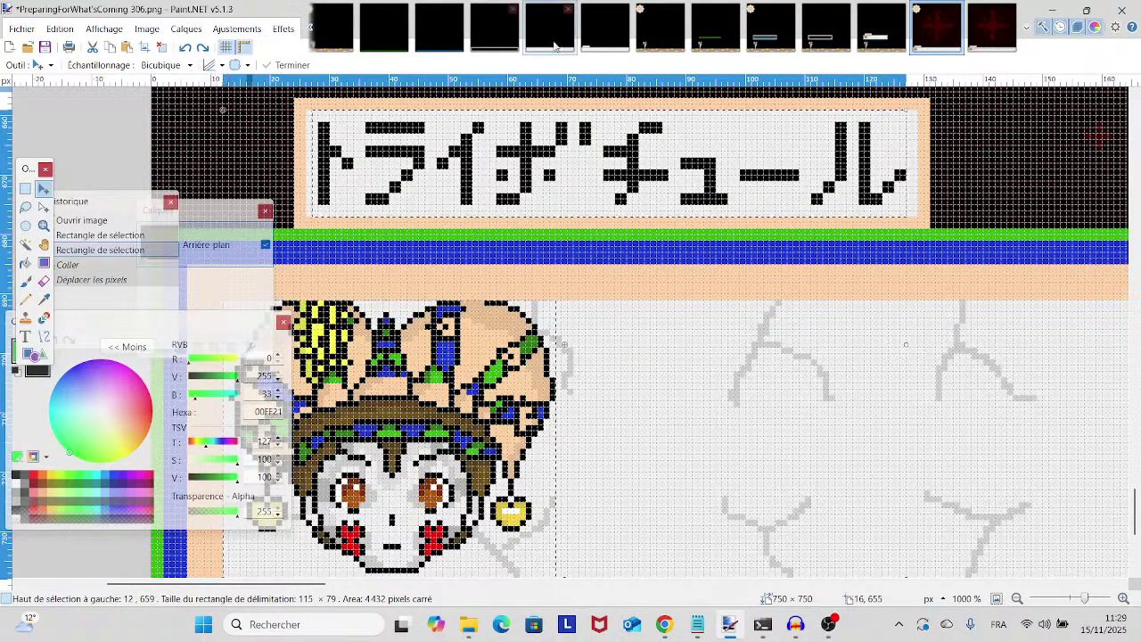
# - Paste the つ character into RainbowCordonBleu 13.png and place it just right of the portrait in the dialogue box, at 159, 506
pyautogui.click(880, 27)
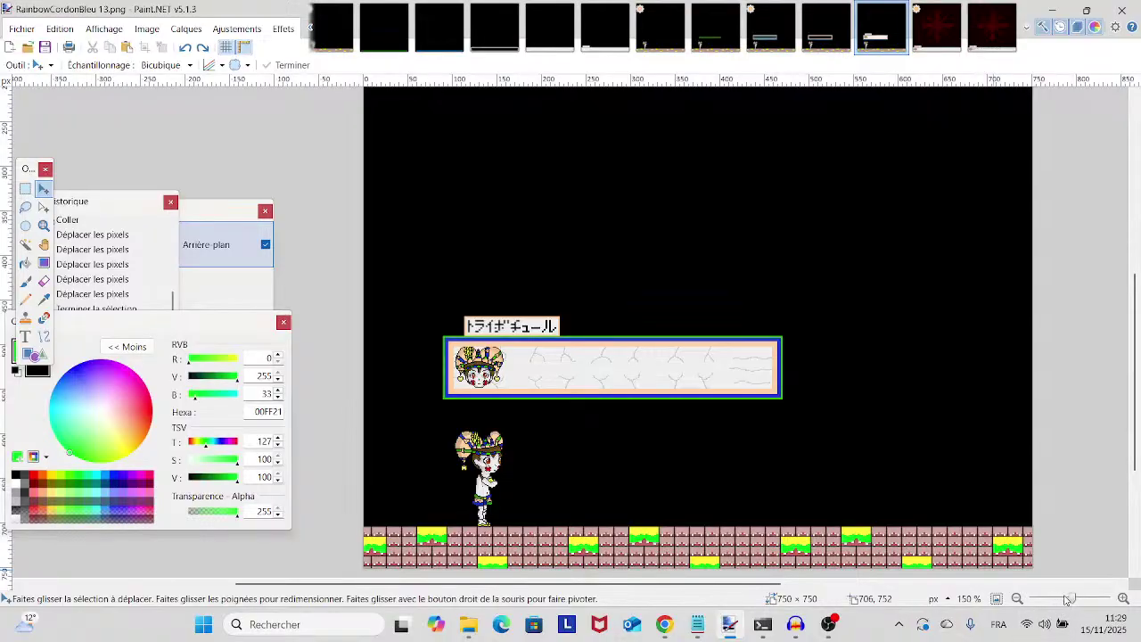
pyautogui.scroll(10, 523, 354)
pyautogui.scroll(-3, 936, 192)
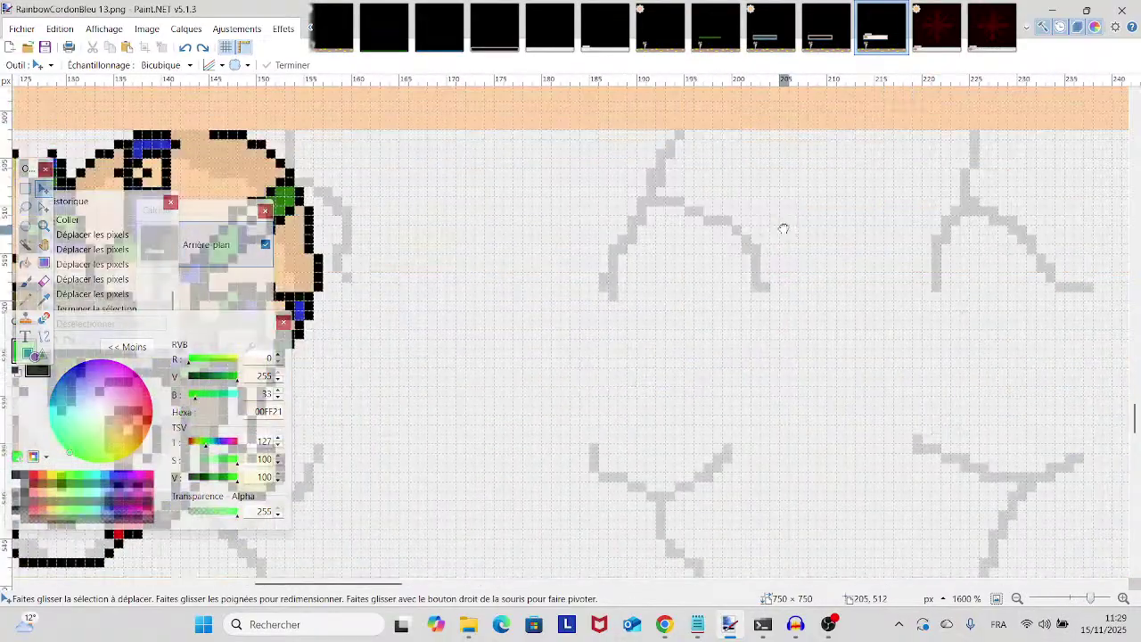
pyautogui.hscroll(-3, 829, 254)
pyautogui.hotkey('ctrl', 'v')
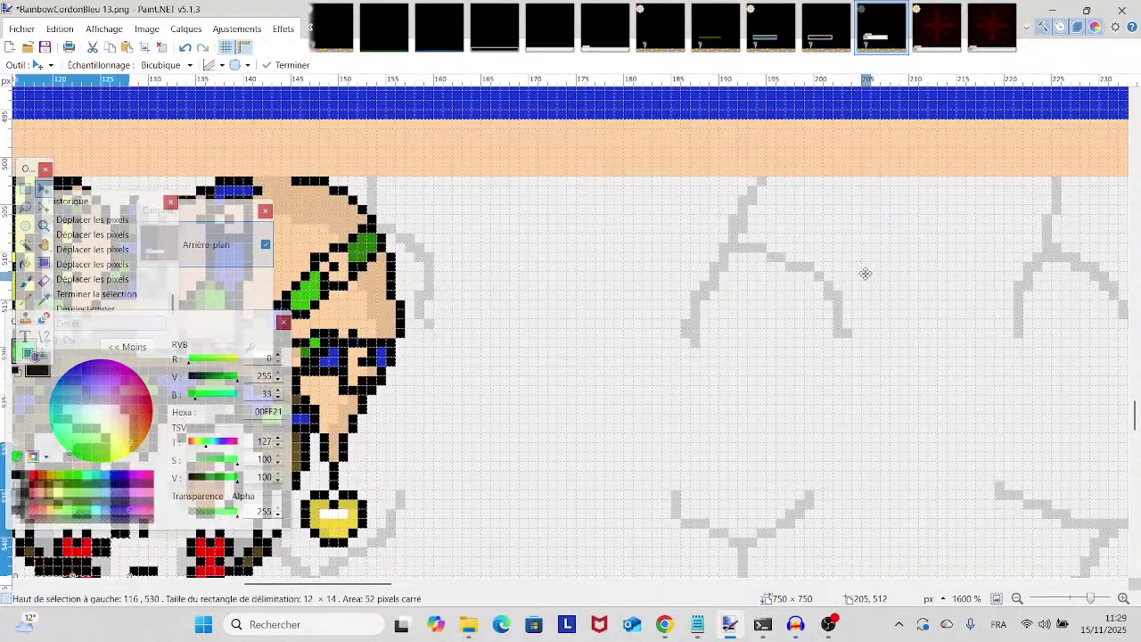
pyautogui.press('Up')
pyautogui.press('Up')
pyautogui.press('Up')
pyautogui.press('Up')
pyautogui.press('Up')
pyautogui.press('Up')
pyautogui.press('Up')
pyautogui.press('Up')
pyautogui.press('Up')
pyautogui.press('Up')
pyautogui.press('Up')
pyautogui.press('Up')
pyautogui.press('Up')
pyautogui.press('Up')
pyautogui.press('Up')
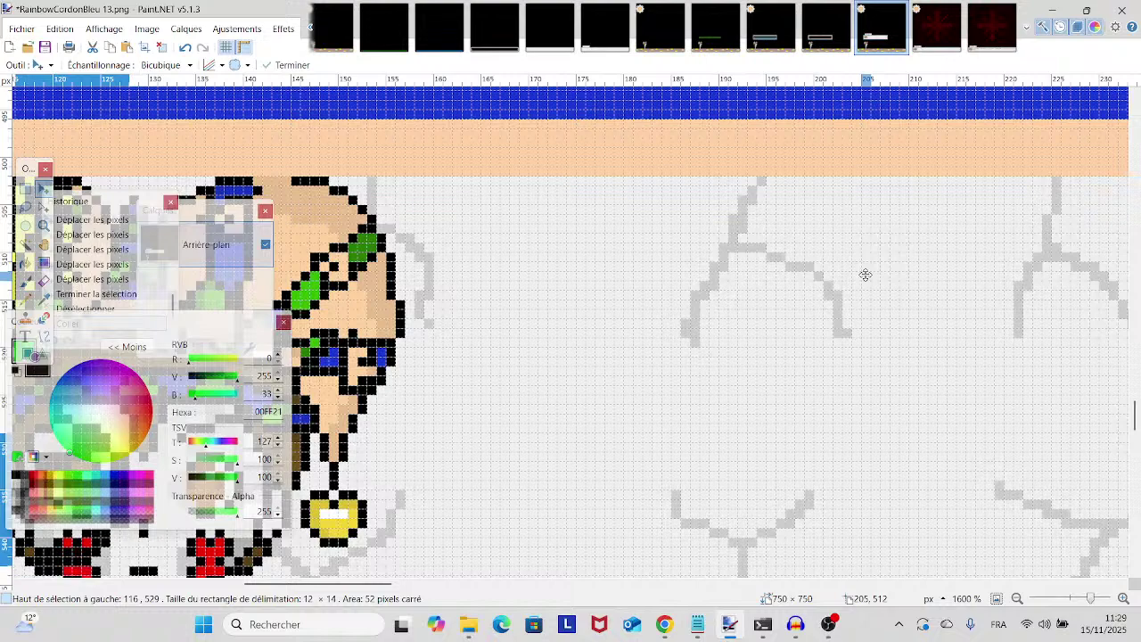
pyautogui.press('Right')
pyautogui.press('Up')
pyautogui.press('Up')
pyautogui.press('Right')
pyautogui.press('Right')
pyautogui.press('Right')
pyautogui.press('Right')
pyautogui.press('Right')
pyautogui.press('Right')
pyautogui.press('Right')
pyautogui.press('Right')
pyautogui.press('Right')
pyautogui.press('Right')
pyautogui.press('Right')
pyautogui.press('Right')
pyautogui.press('Right')
pyautogui.press('Right')
pyautogui.press('Right')
pyautogui.press('Right')
pyautogui.press('Right')
pyautogui.press('Right')
pyautogui.press('Right')
pyautogui.press('Right')
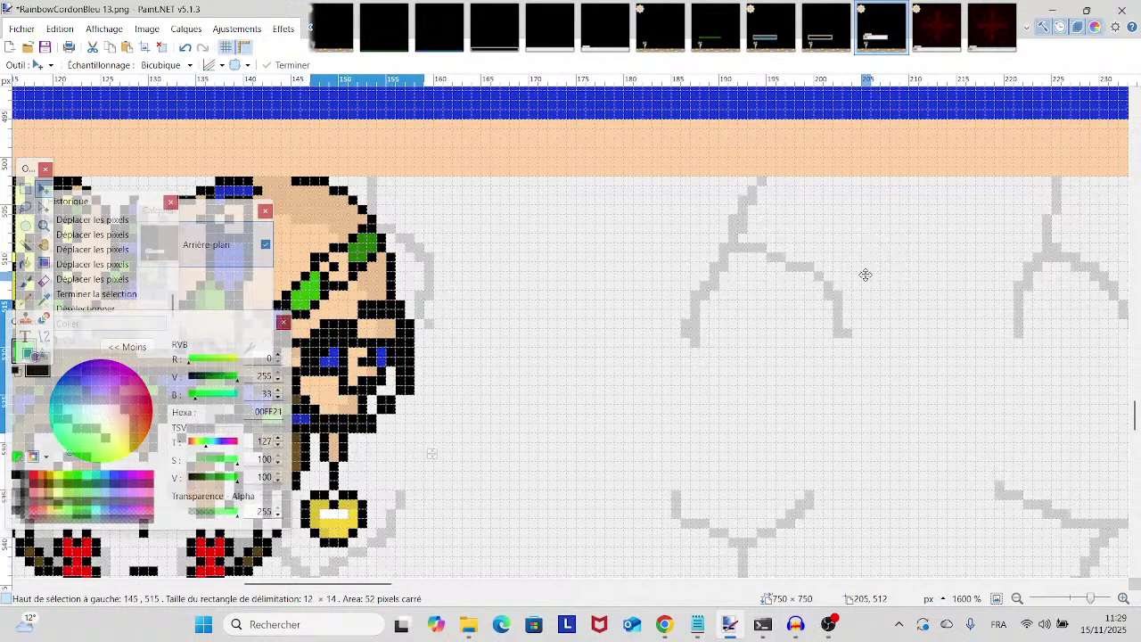
pyautogui.press('Up')
pyautogui.press('Up')
pyautogui.press('Up')
pyautogui.press('Up')
pyautogui.press('Up')
pyautogui.press('Up')
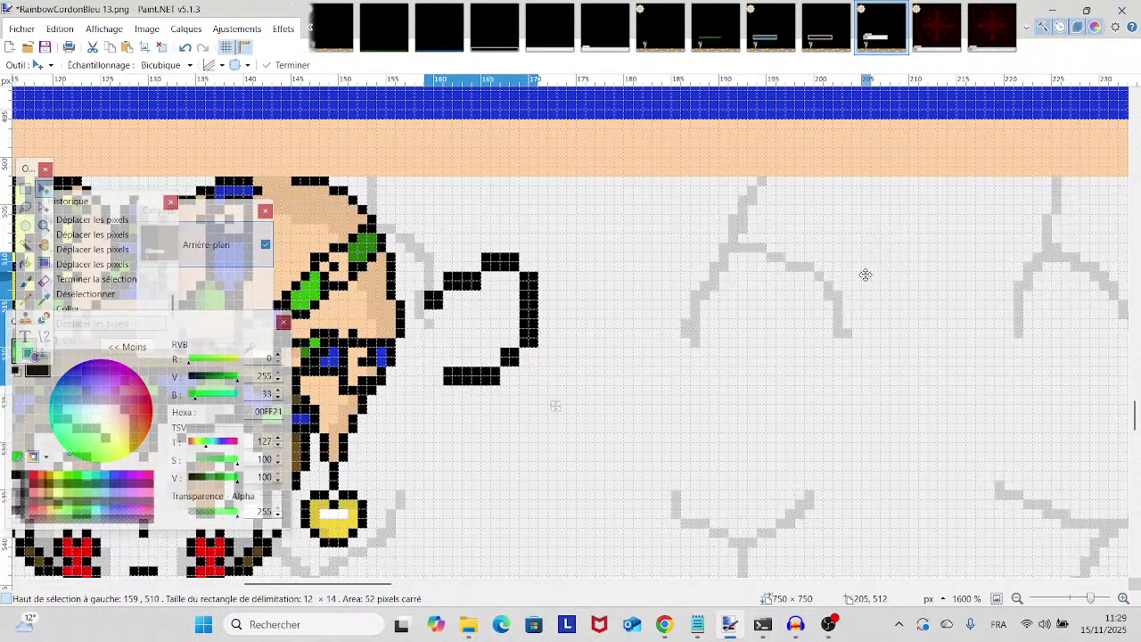
pyautogui.press('Up')
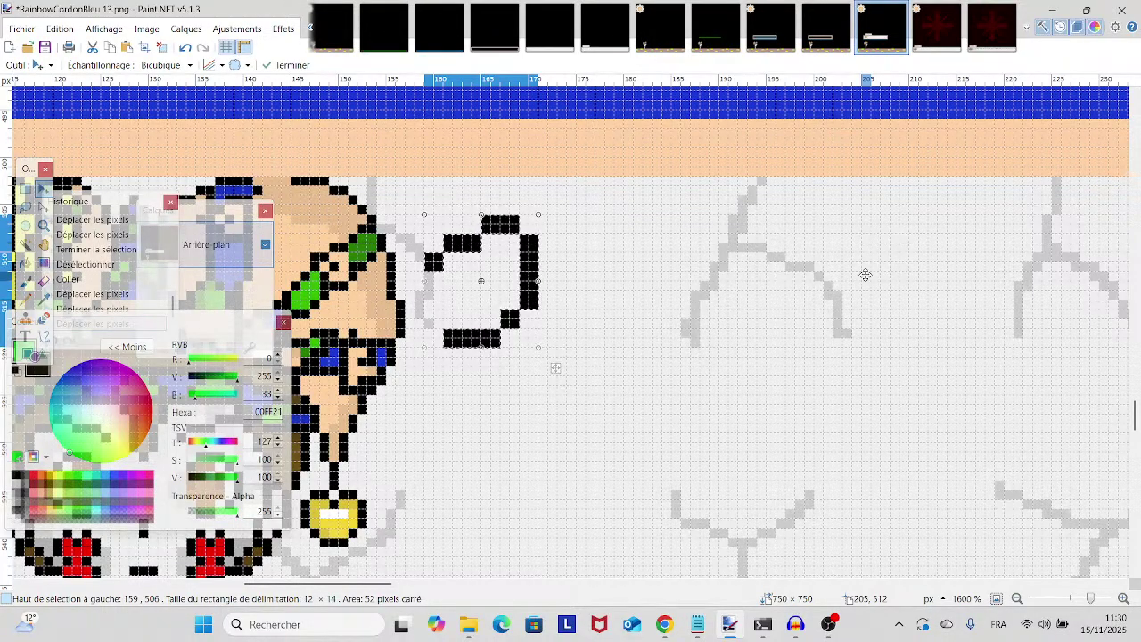
pyautogui.click(933, 45)
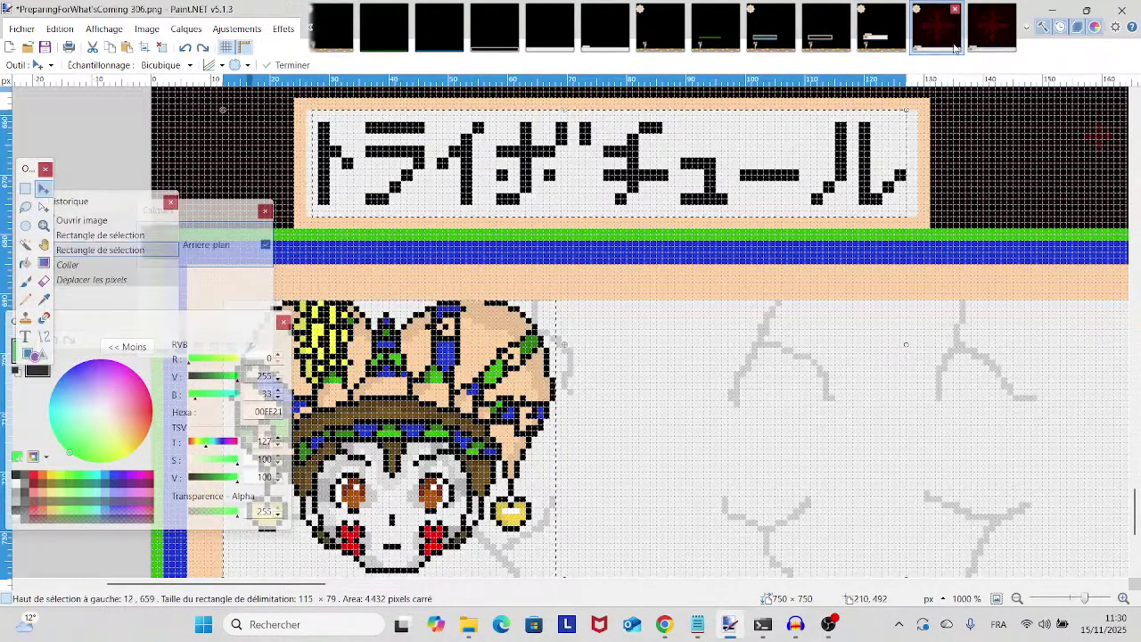
pyautogui.click(985, 45)
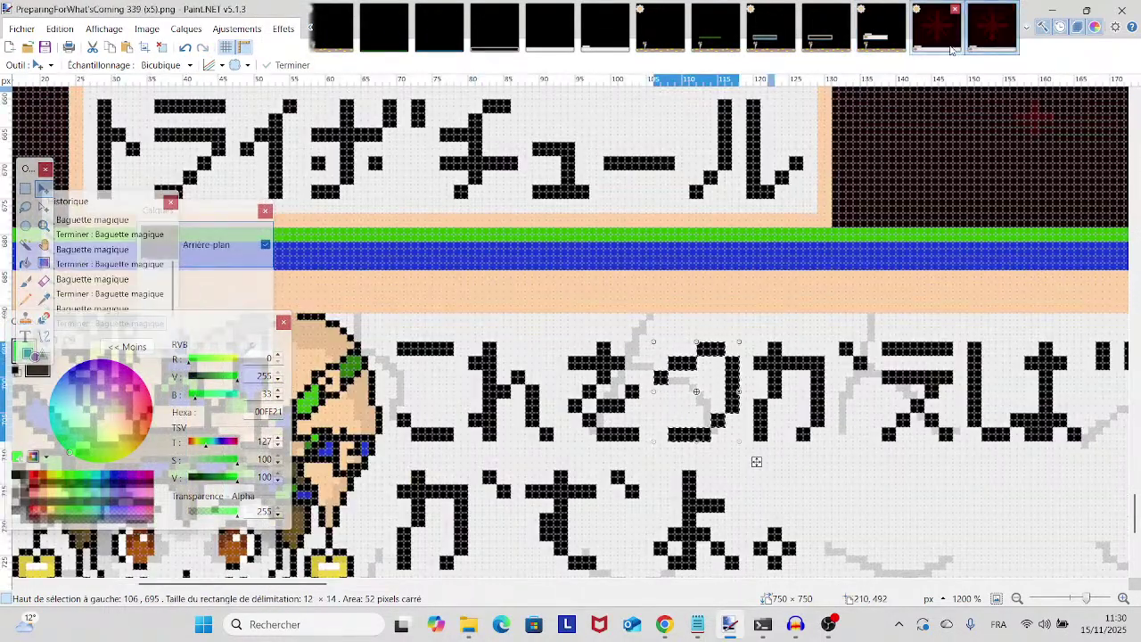
pyautogui.click(881, 27)
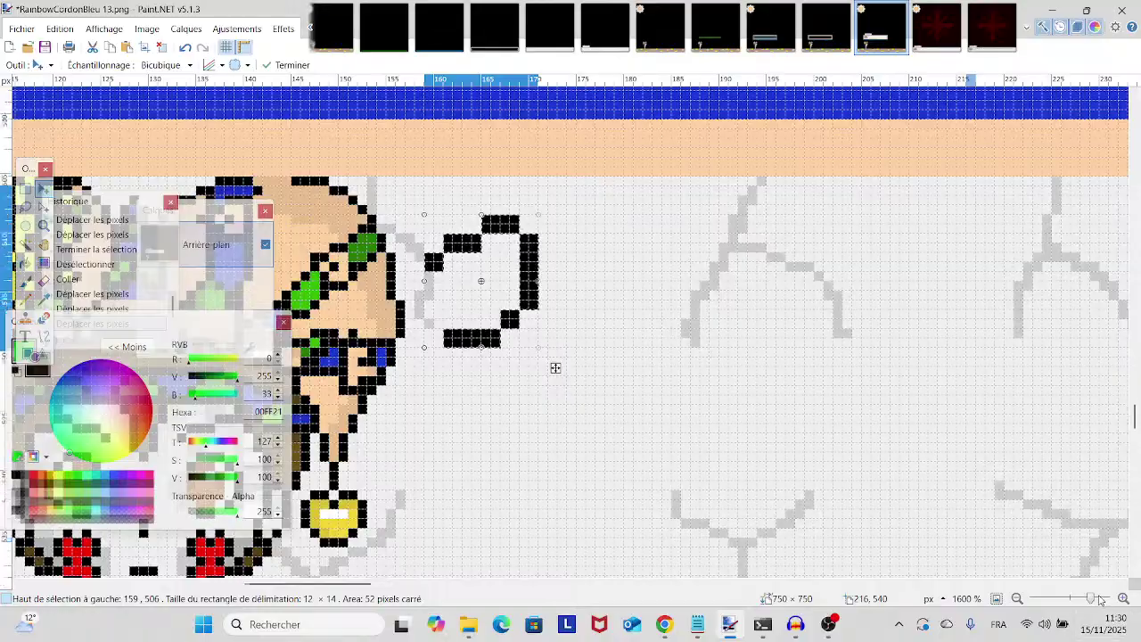
# - Paste further copies of the つ character along the dialogue's first line, spaced 14 pixels apart, up to 271, 506
pyautogui.moveTo(1089, 598); pyautogui.dragTo(1077, 600)
pyautogui.scroll(6, 576, 362)
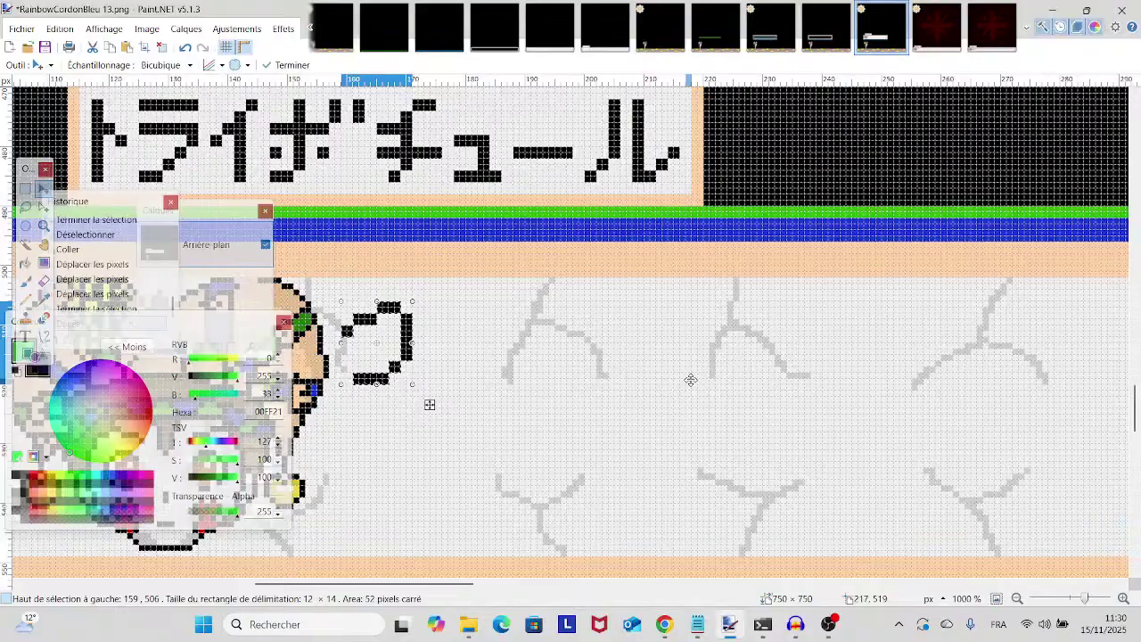
pyautogui.moveTo(429, 405); pyautogui.dragTo(1095, 405)
pyautogui.hotkey('ctrl', 'v')
pyautogui.hotkey('ctrl', 'v')
pyautogui.hotkey('ctrl', 'v')
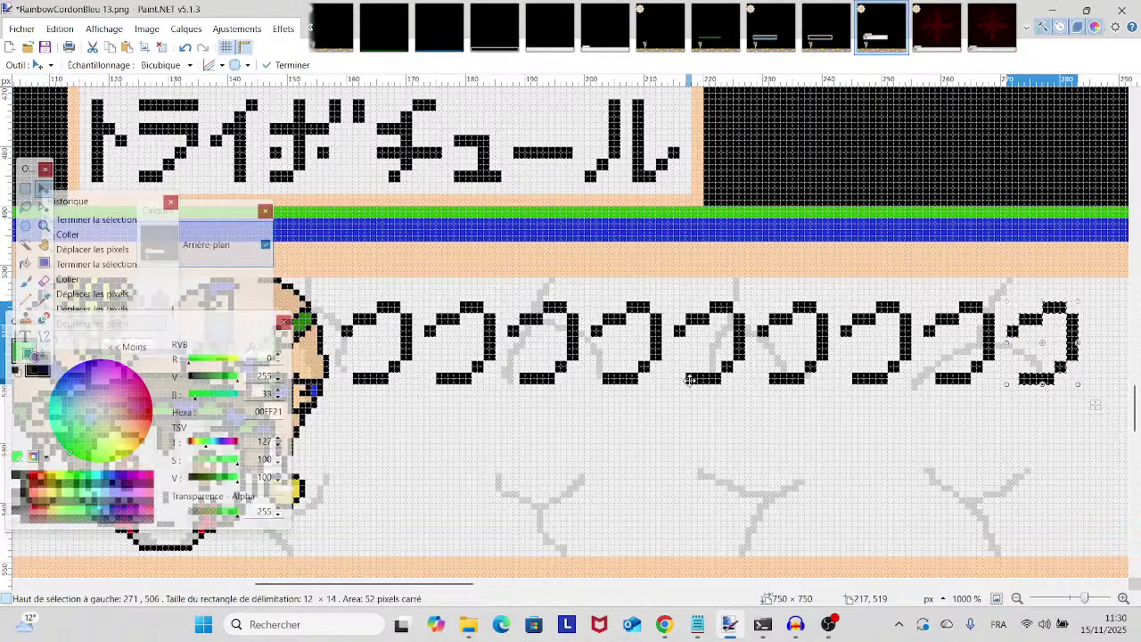
# - Place the next pasted つ copy 14 pixels after the previous one, at 285, 506 in the dialogue's first line
pyautogui.press('Right')
pyautogui.press('Right')
pyautogui.press('Right')
pyautogui.press('Right')
pyautogui.press('Right')
pyautogui.press('Right')
pyautogui.press('Right')
pyautogui.press('Right')
pyautogui.press('Right')
pyautogui.press('Right')
pyautogui.press('Right')
pyautogui.press('Right')
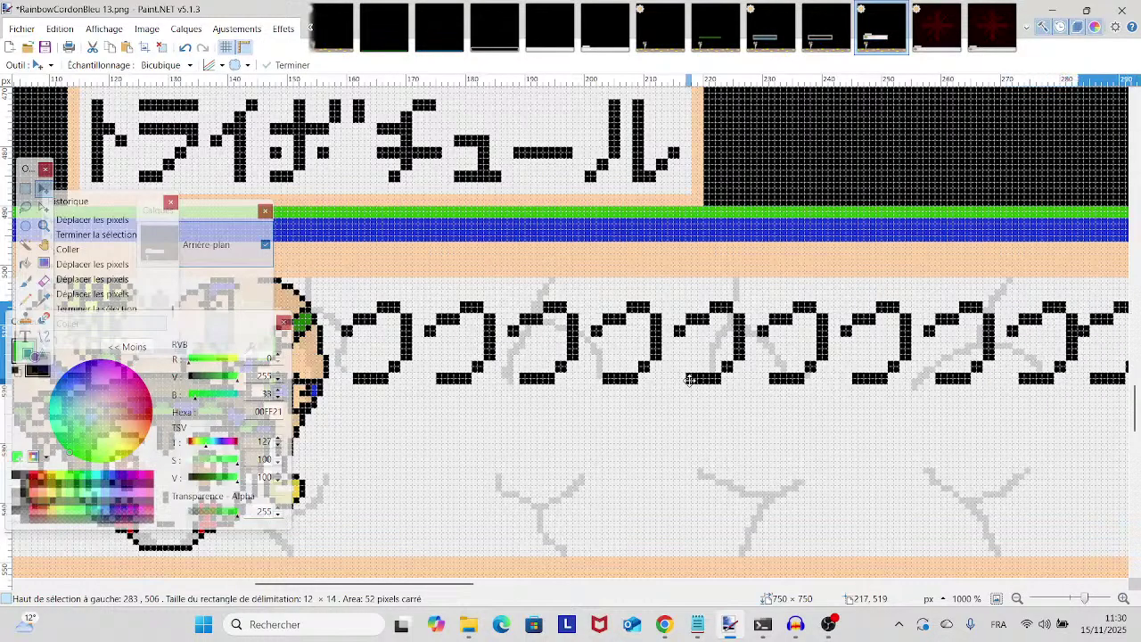
pyautogui.press('Right')
pyautogui.press('Right')
pyautogui.hscroll(3, 1018, 426)
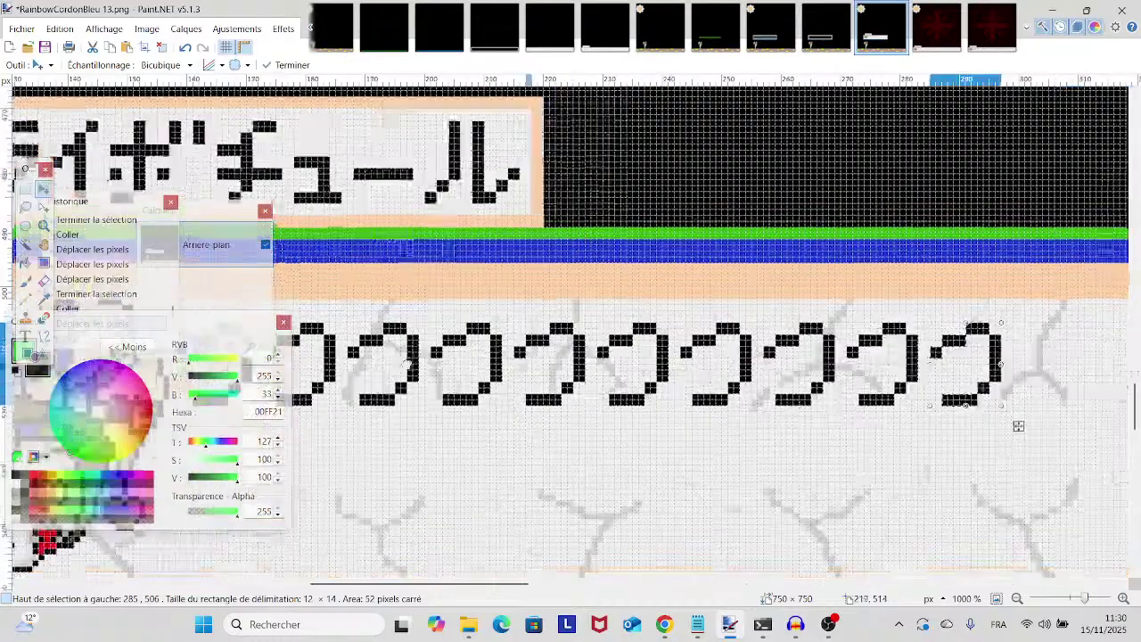
pyautogui.hscroll(5, 1018, 427)
pyautogui.scroll(-1, 845, 299)
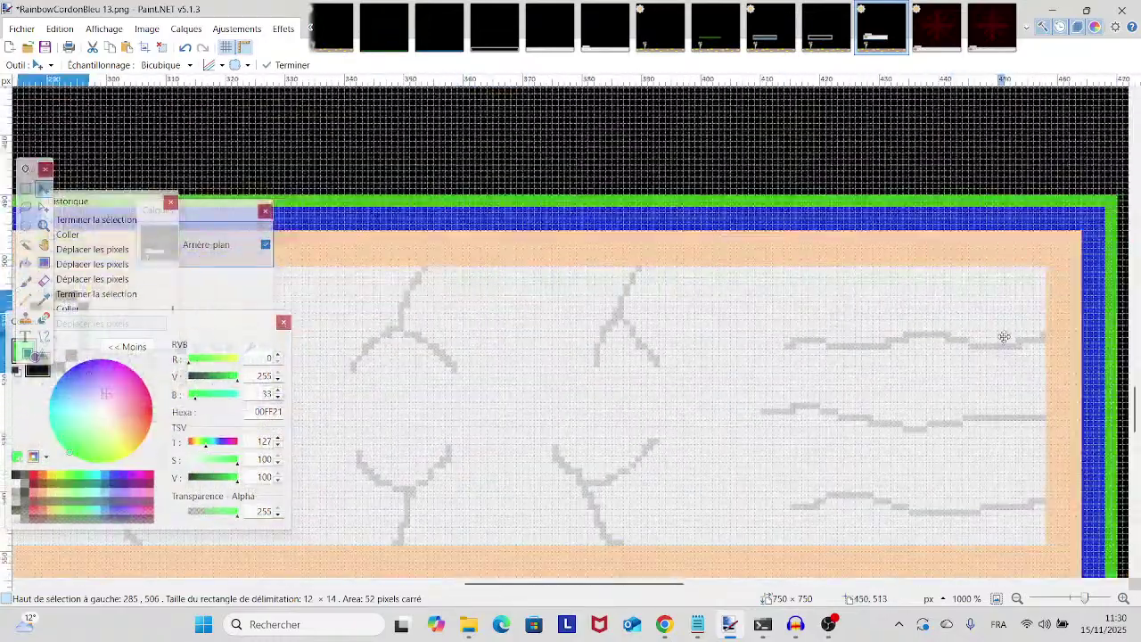
pyautogui.hscroll(-4, 980, 326)
pyautogui.scroll(1, 882, 285)
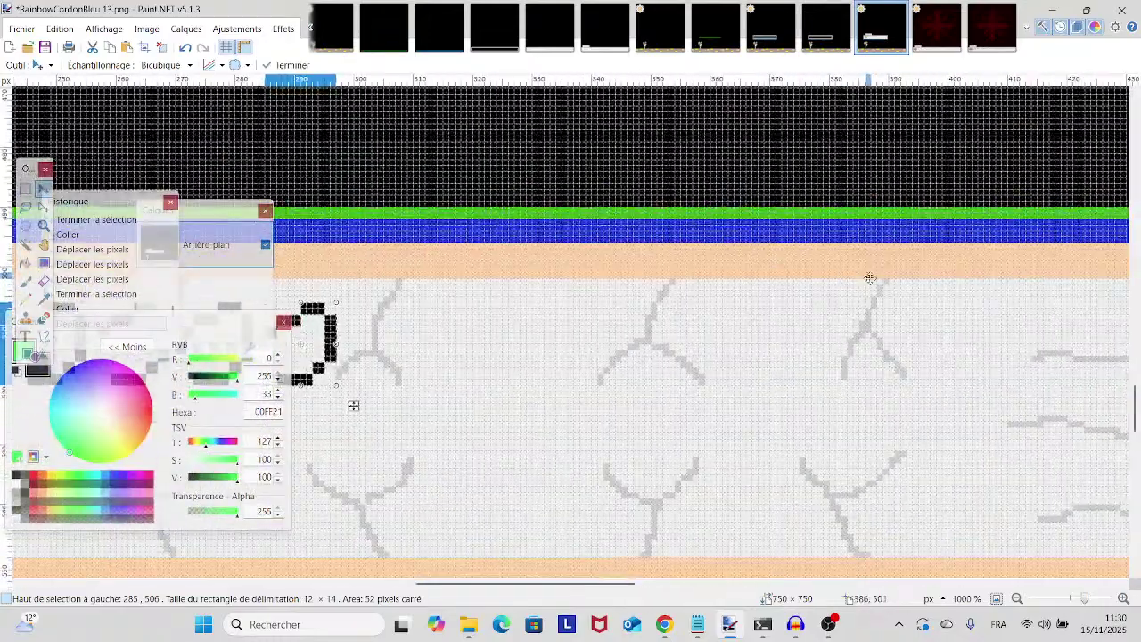
pyautogui.press('Down')
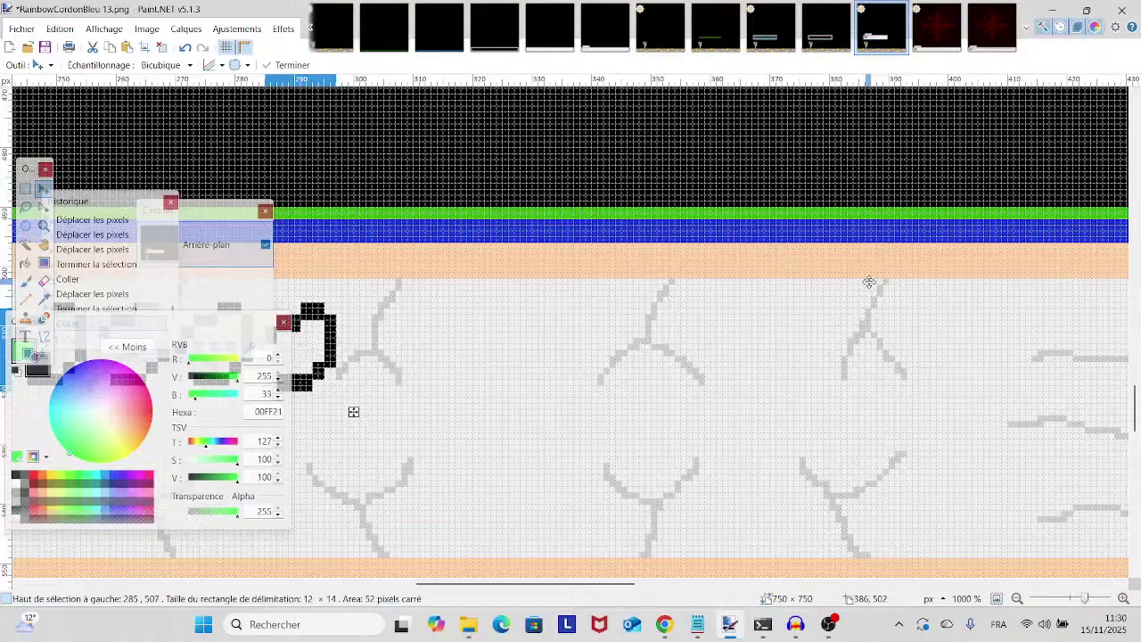
# - Continue the first line with six more つ copies at the same 14-pixel spacing, ending at 369, 506
pyautogui.hotkey('ctrl', 'v')
pyautogui.moveTo(353, 411); pyautogui.dragTo(853, 406)
pyautogui.hotkey('ctrl', 'v')
pyautogui.hotkey('ctrl', 'v')
pyautogui.hotkey('ctrl', 'v')
pyautogui.hotkey('ctrl', 'v')
pyautogui.hotkey('ctrl', 'v')
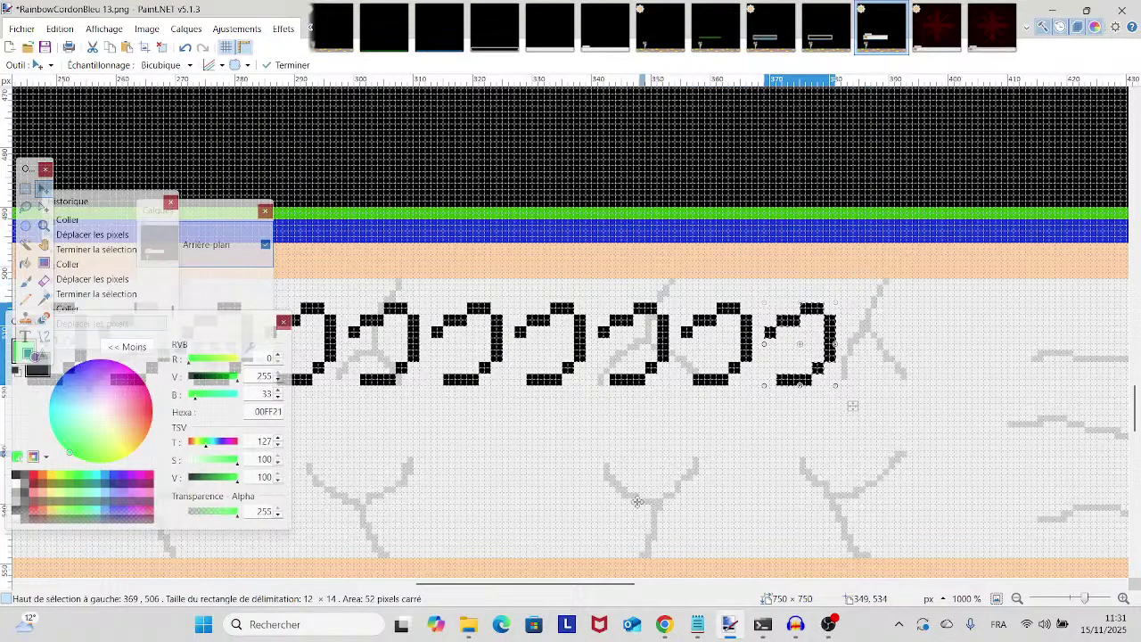
pyautogui.moveTo(473, 618)
pyautogui.click(513, 539)
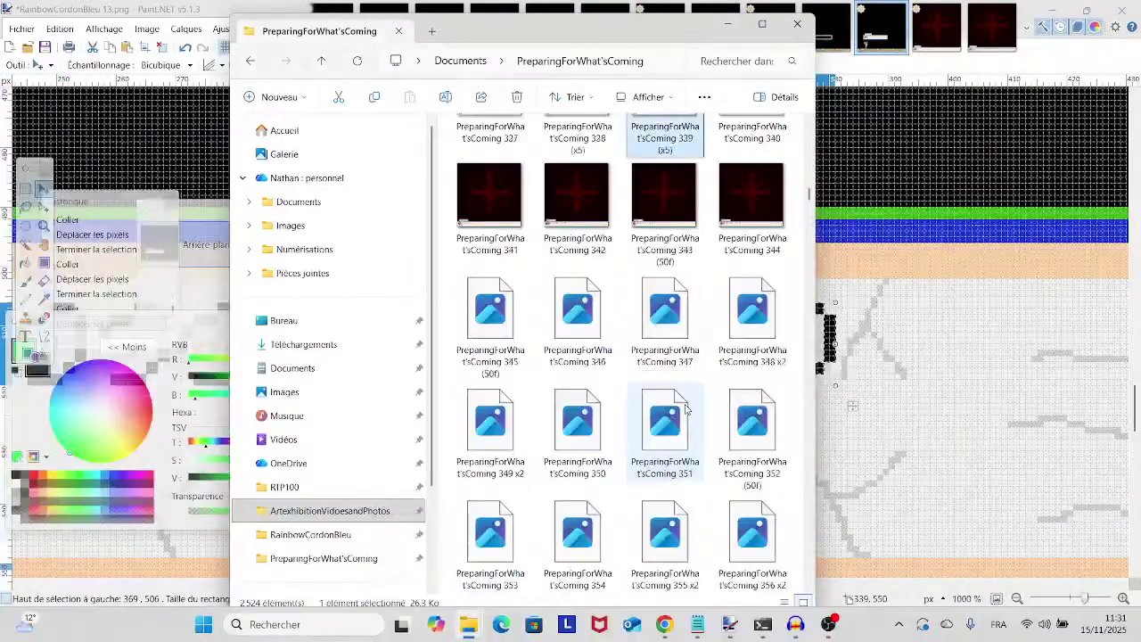
pyautogui.click(914, 328)
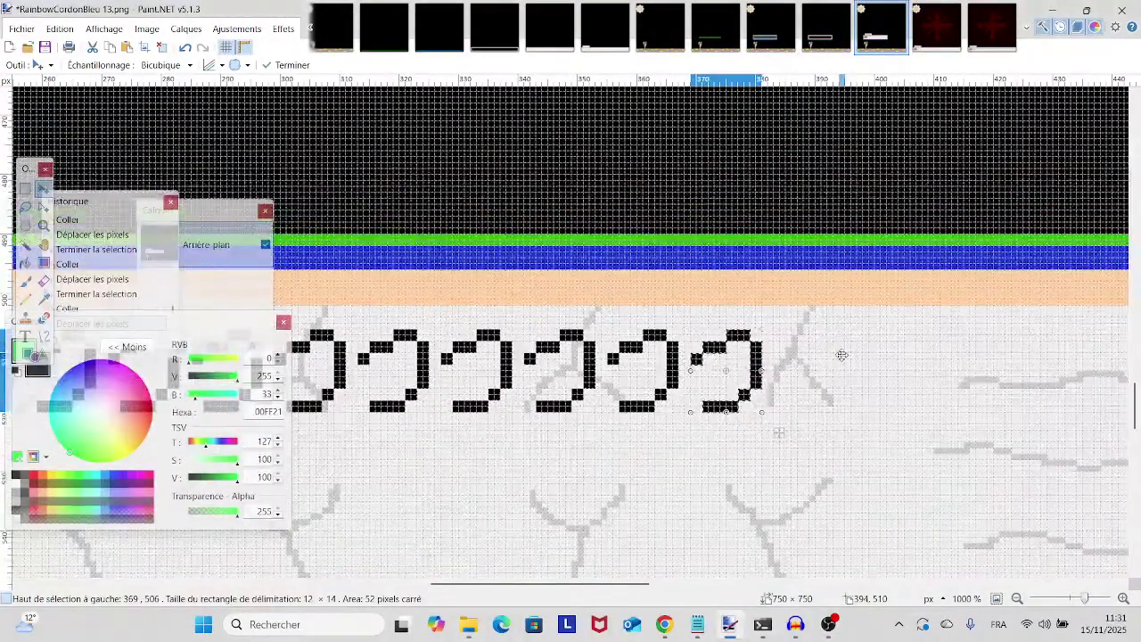
# - Paste another つ character and adjust its horizontal position until it sits at 383, 506
pyautogui.hotkey('ctrl', 'v')
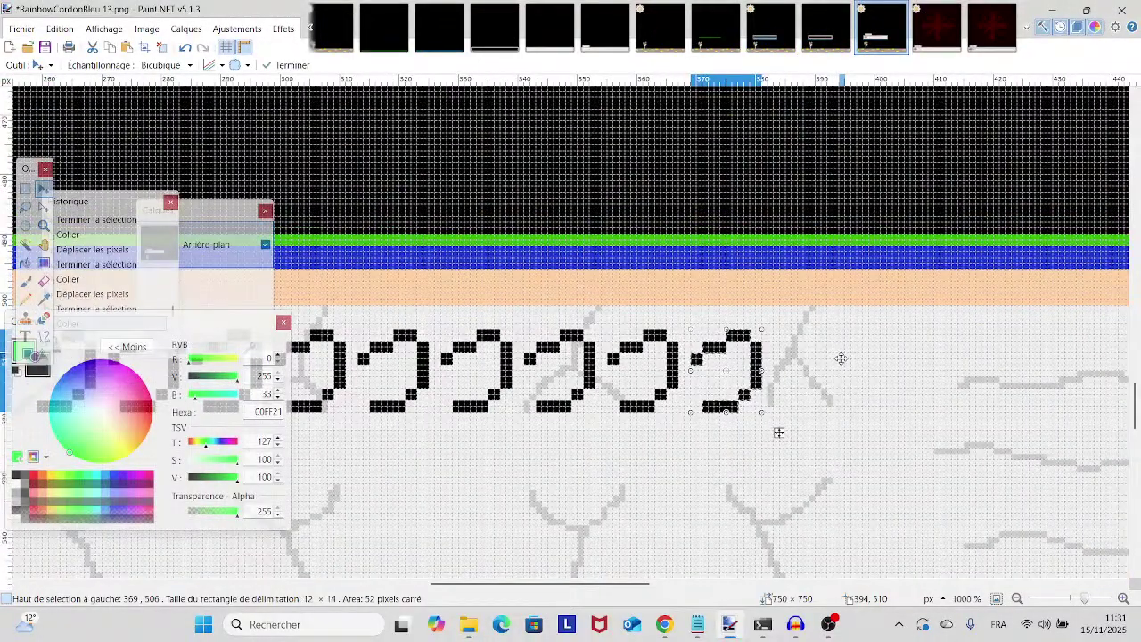
pyautogui.moveTo(779, 432); pyautogui.dragTo(867, 433)
pyautogui.press('Right')
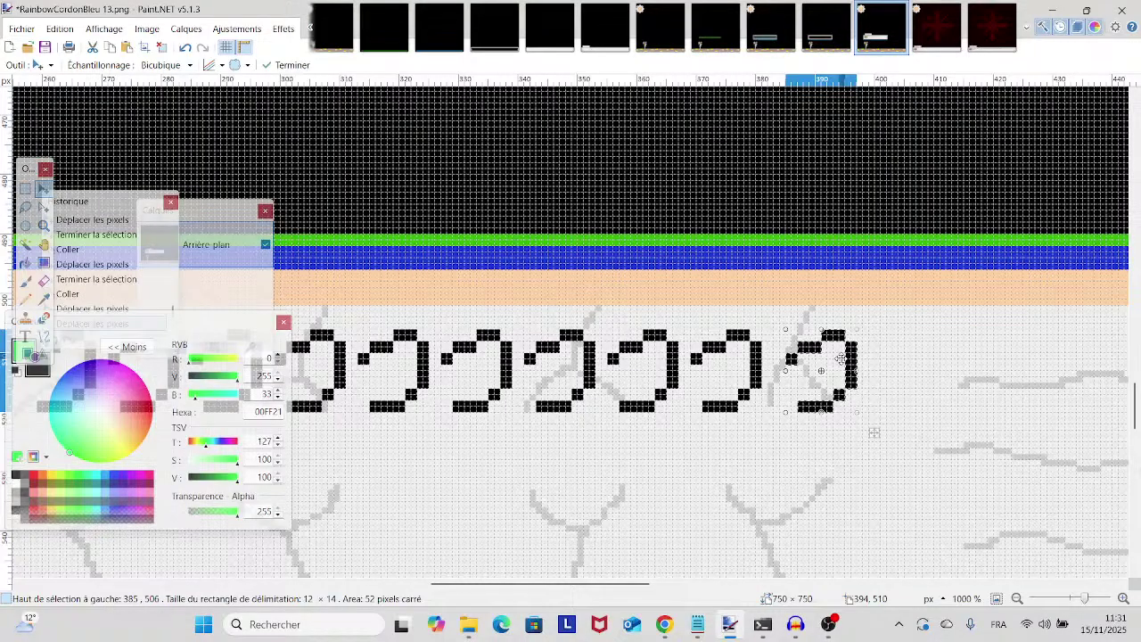
pyautogui.press('Left')
pyautogui.press('Right')
pyautogui.press('Right')
pyautogui.press('Right')
pyautogui.press('Right')
pyautogui.press('Right')
pyautogui.press('Right')
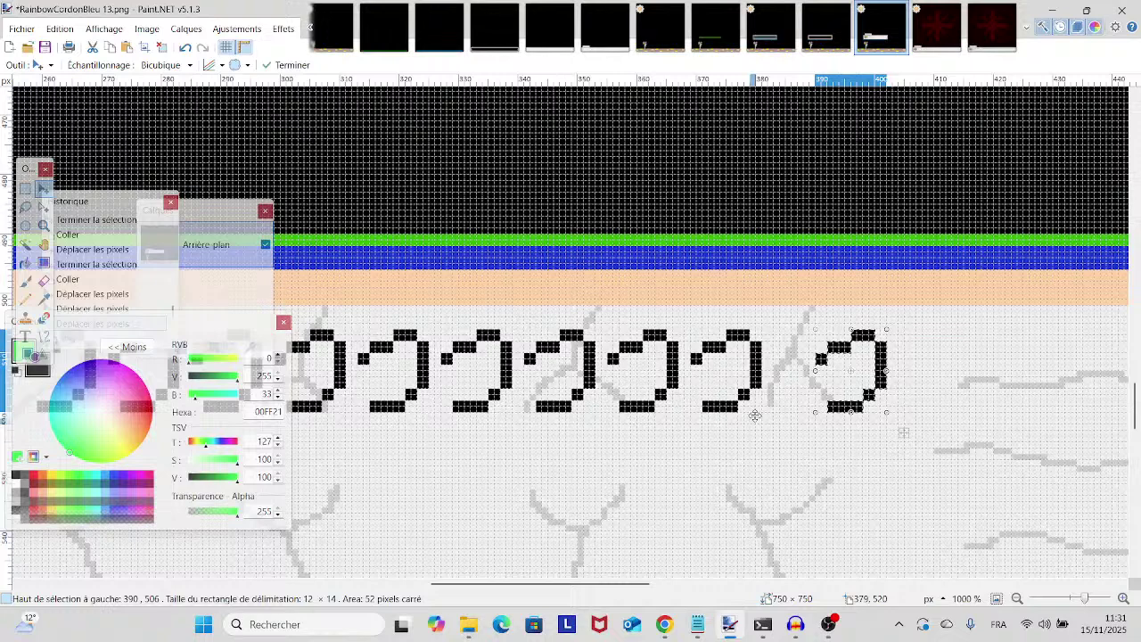
pyautogui.press('Left')
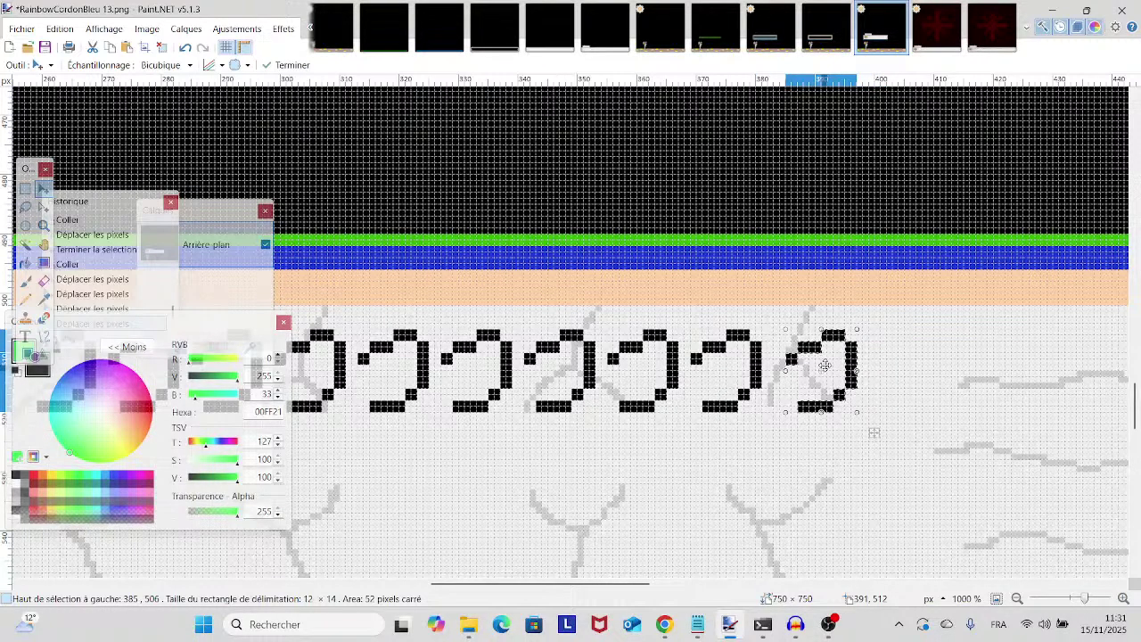
pyautogui.click(825, 365)
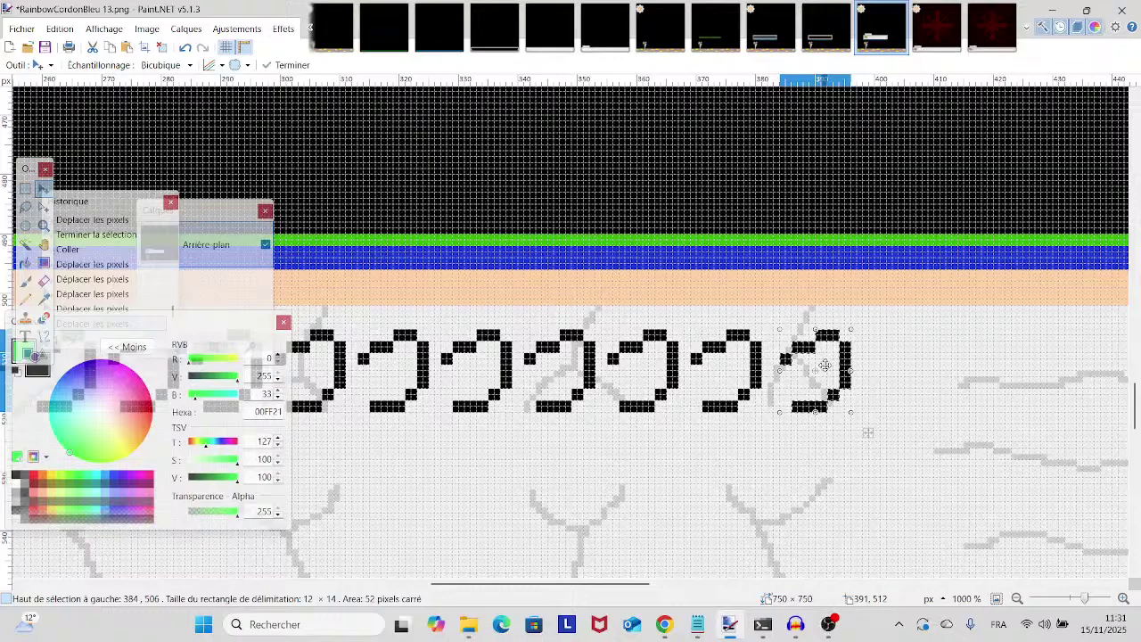
pyautogui.press('Left')
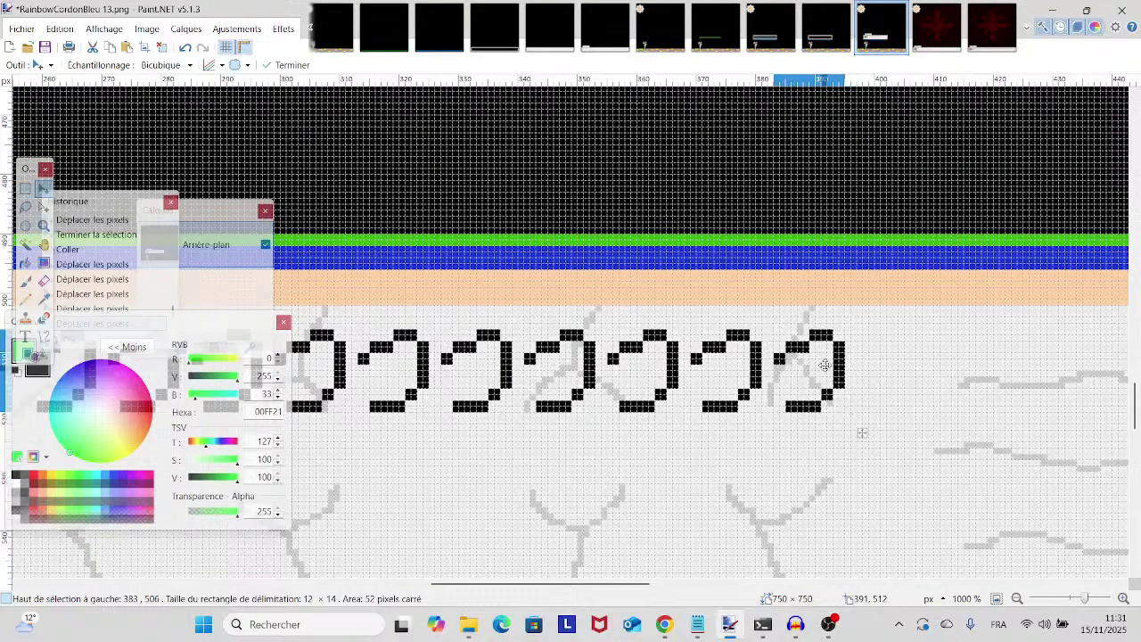
# - Add one more つ copy and shift it pixel by pixel to about 397, 506
pyautogui.press('Right')
pyautogui.press('Right')
pyautogui.press('Right')
pyautogui.press('Right')
pyautogui.press('Right')
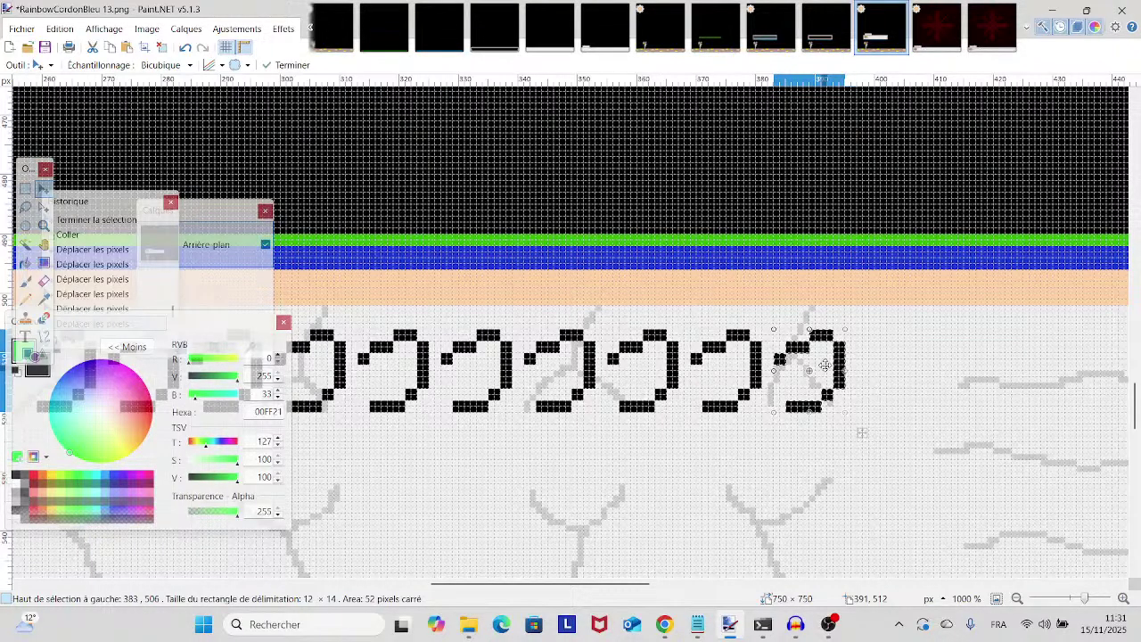
pyautogui.press('Right')
pyautogui.press('Right')
pyautogui.press('Right')
pyautogui.press('Right')
pyautogui.press('Right')
pyautogui.press('Right')
pyautogui.press('Right')
pyautogui.press('Right')
pyautogui.press('Right')
pyautogui.press('Right')
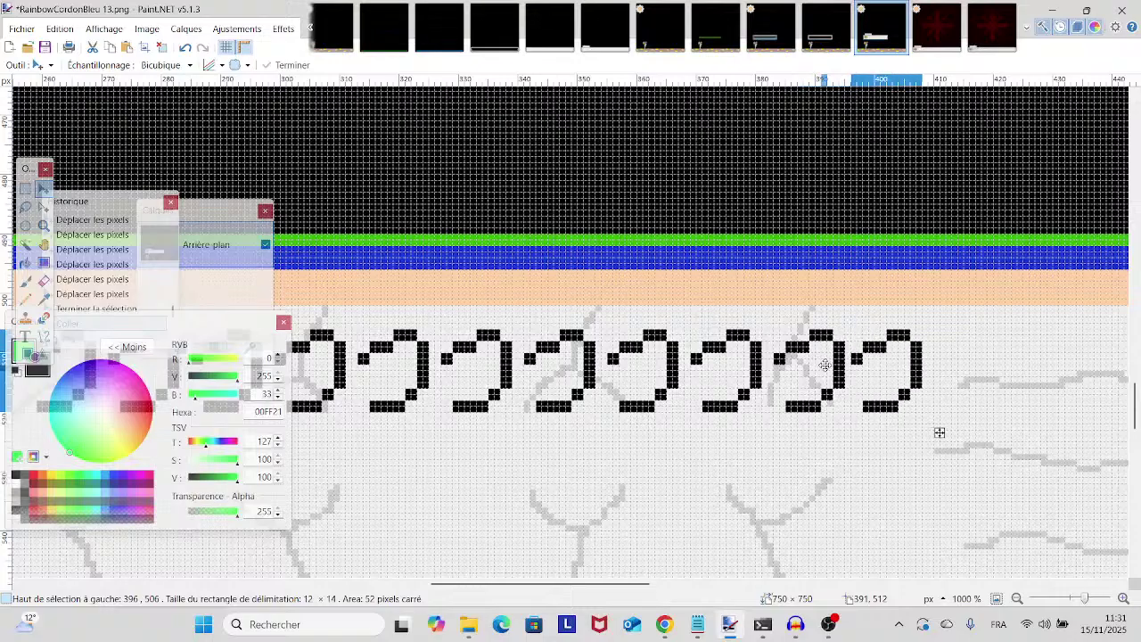
# - Fill the rest of the dialogue's first line with three more evenly spaced つ copies, ending at 439, 506
pyautogui.moveTo(951, 433); pyautogui.dragTo(1029, 433)
pyautogui.press('Right')
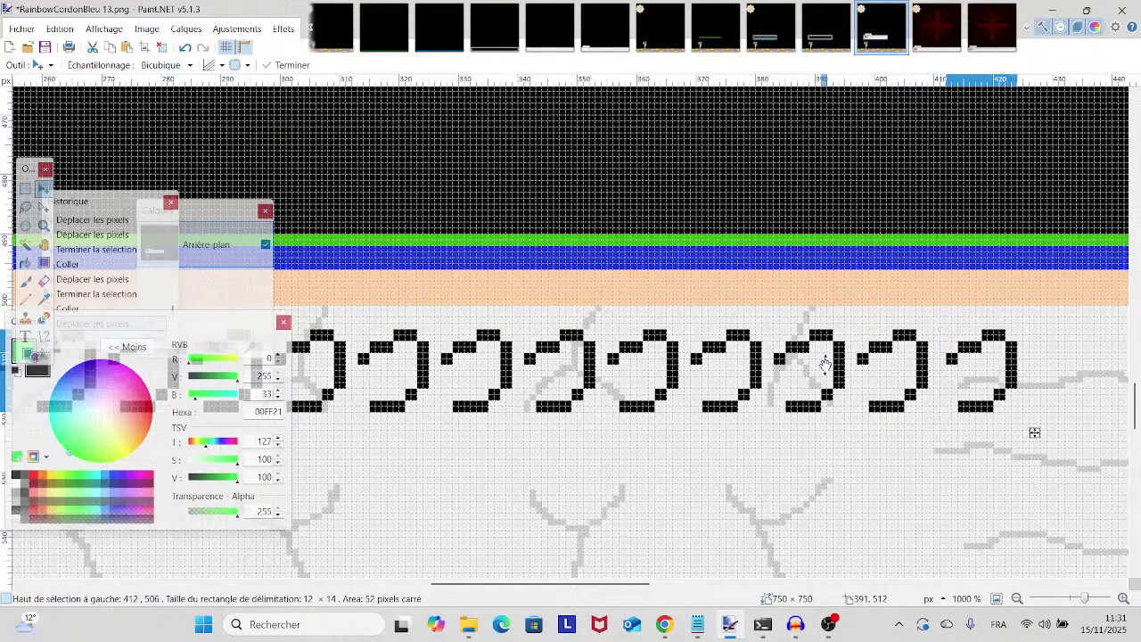
pyautogui.hotkey('ctrl', 'v')
pyautogui.moveTo(1028, 432); pyautogui.dragTo(1112, 432)
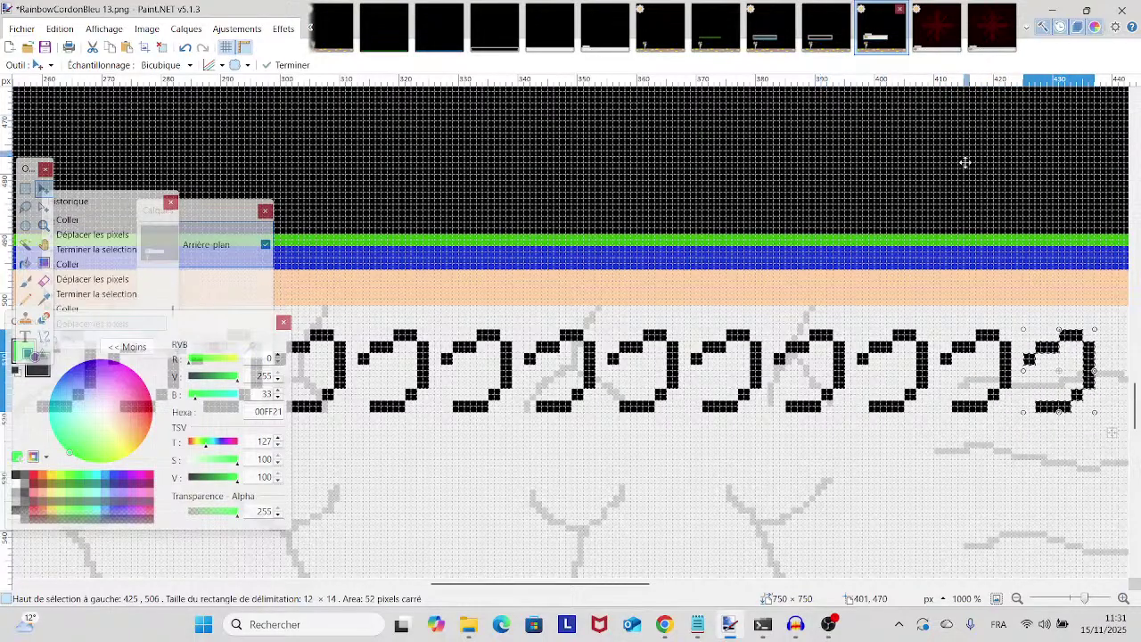
pyautogui.hscroll(5, 529, 357)
pyautogui.hotkey('ctrl', 'v')
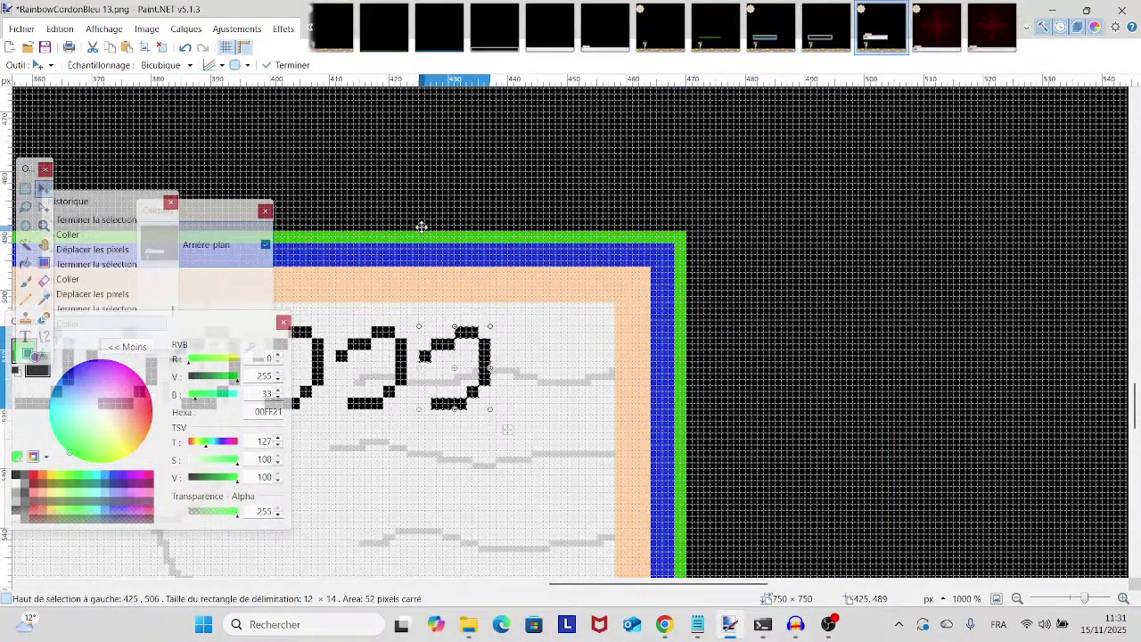
pyautogui.moveTo(507, 430); pyautogui.dragTo(579, 429)
pyautogui.press('Right')
pyautogui.press('Right')
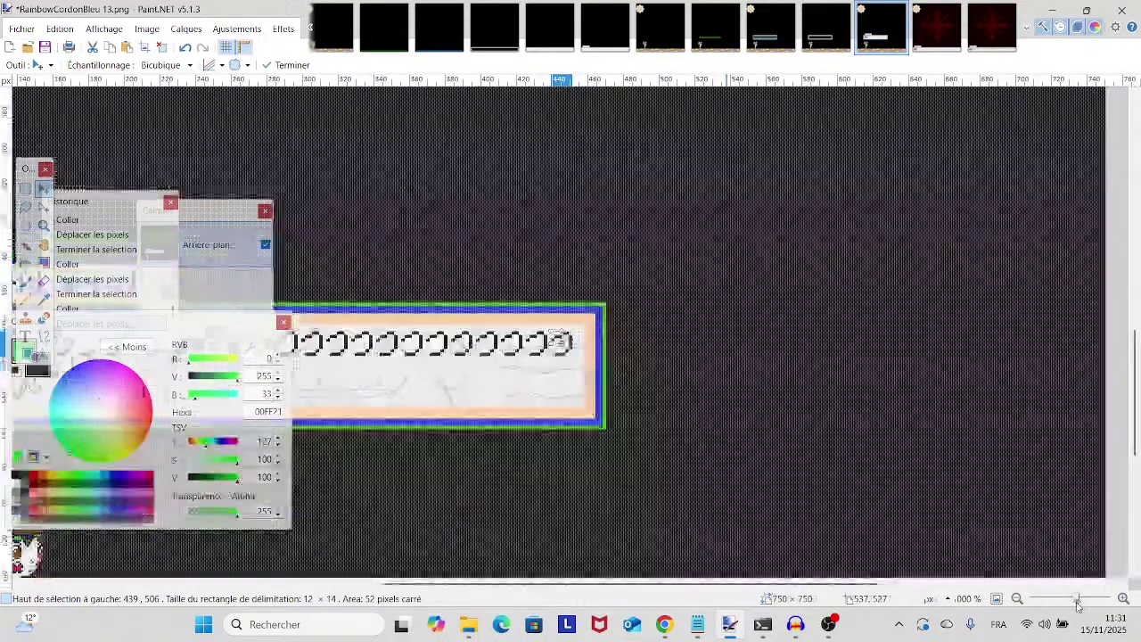
pyautogui.scroll(-5, 570, 361)
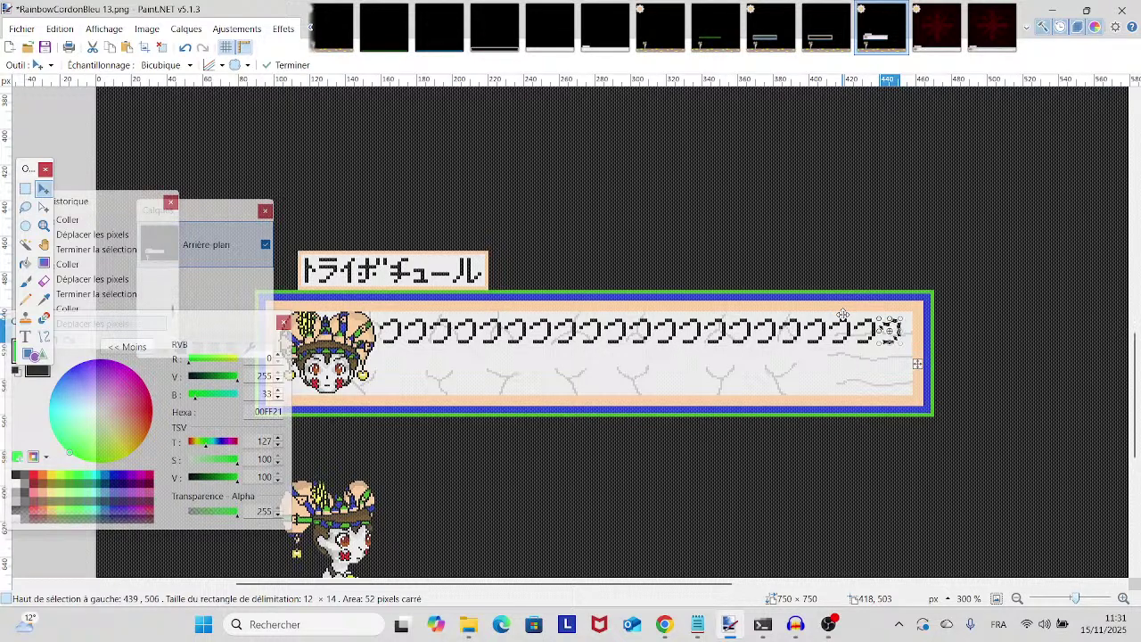
# - Undo the latest つ placements one after another, back to the copy at 285, 506
pyautogui.click(182, 49)
pyautogui.click(182, 50)
pyautogui.click(182, 49)
pyautogui.click(182, 50)
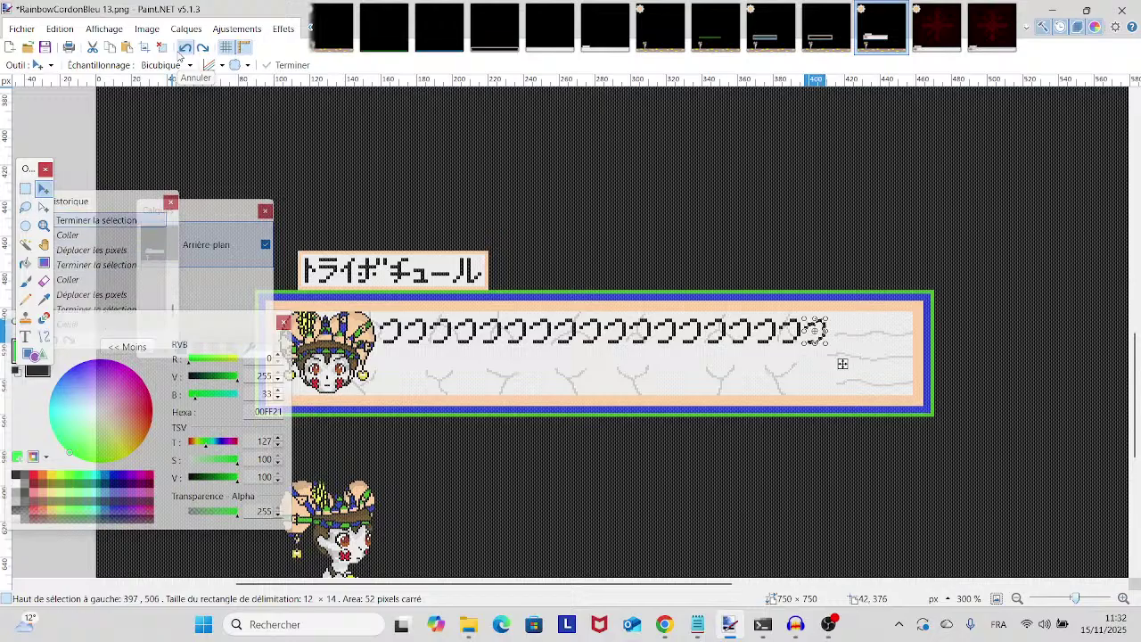
pyautogui.click(182, 50)
pyautogui.click(182, 50)
pyautogui.click(181, 50)
pyautogui.click(182, 49)
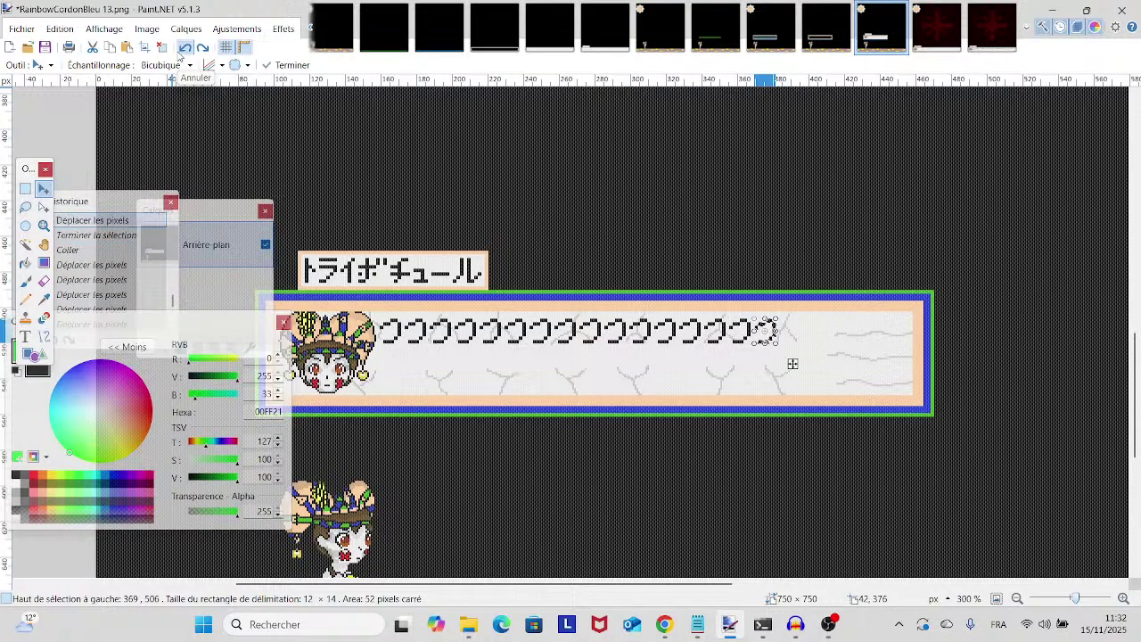
pyautogui.click(182, 50)
pyautogui.click(182, 50)
pyautogui.click(182, 50)
pyautogui.click(182, 50)
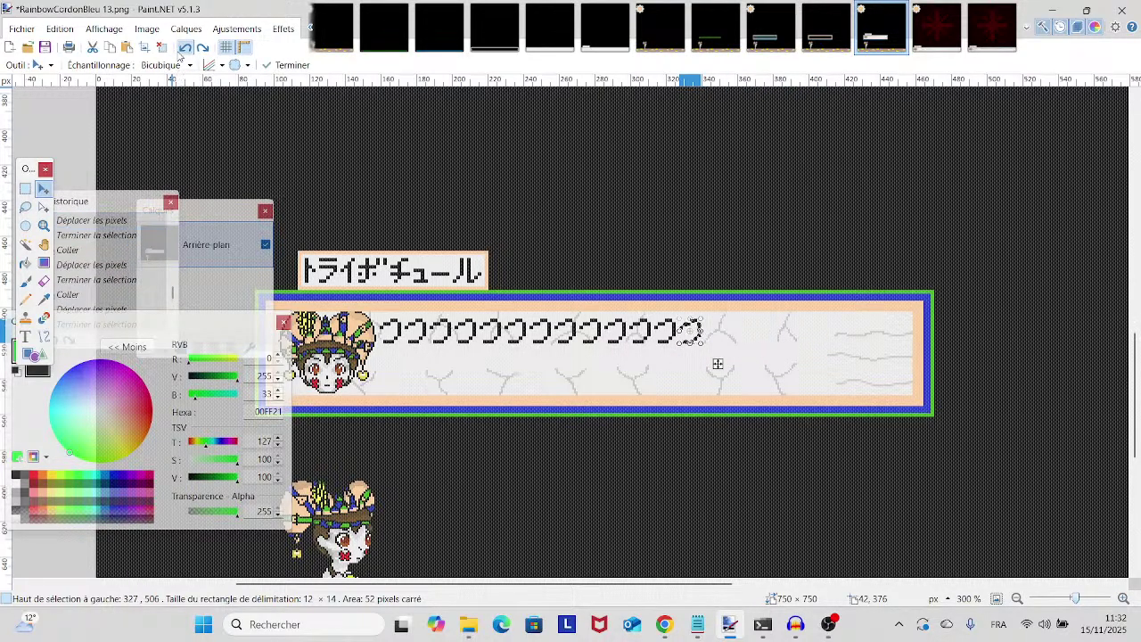
pyautogui.click(181, 50)
pyautogui.click(181, 50)
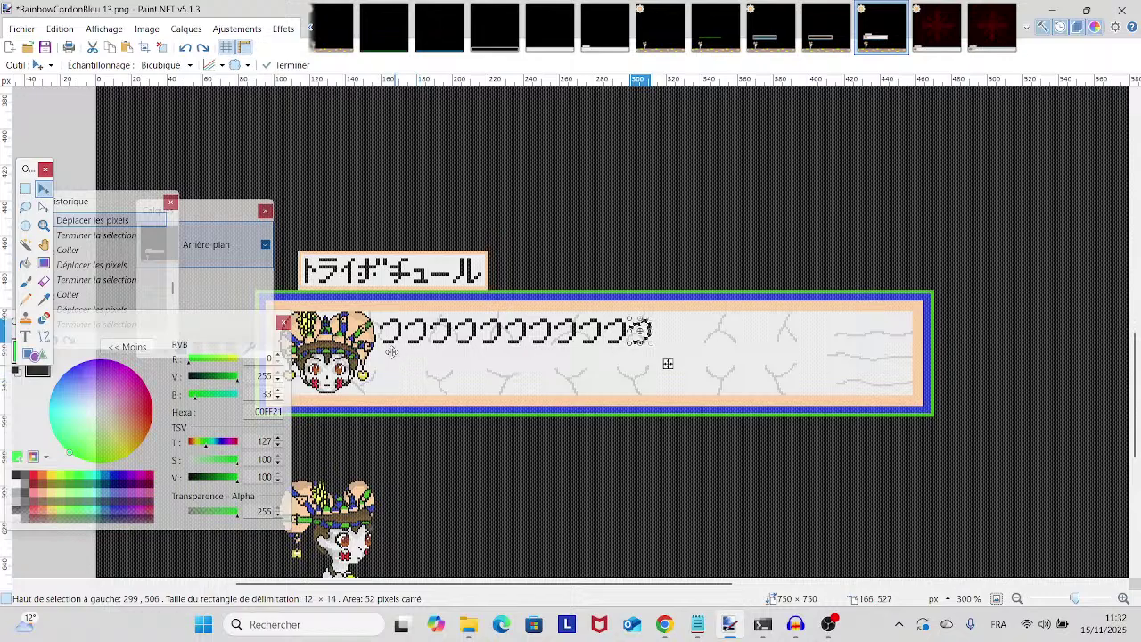
pyautogui.click(182, 50)
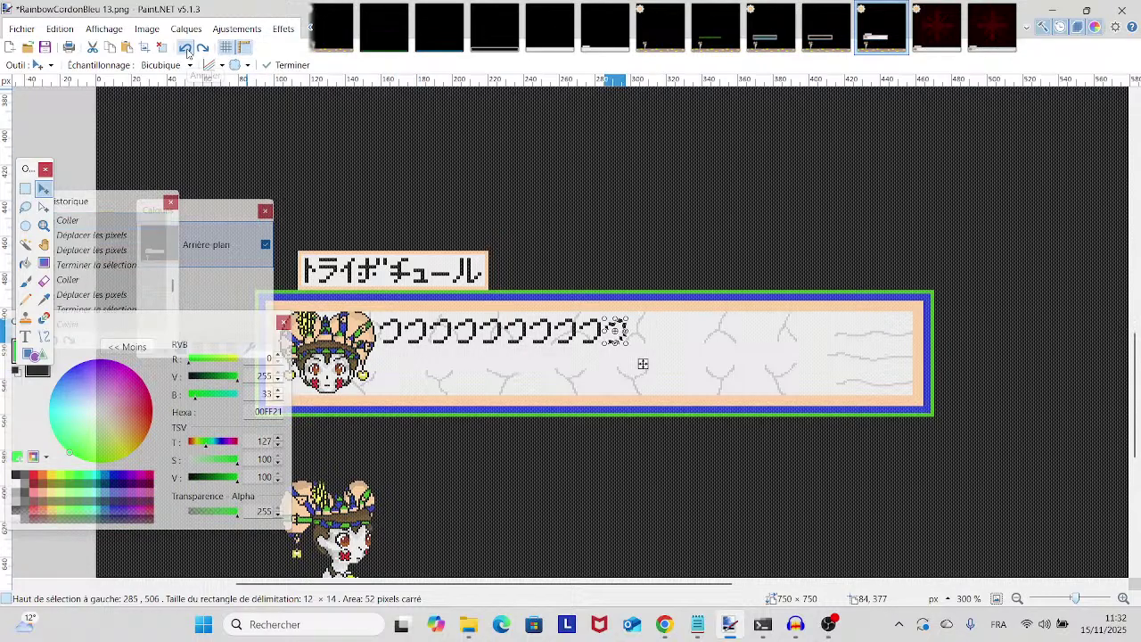
pyautogui.click(182, 50)
# - Redo the undone つ placements up to the last copy at 439, 506
pyautogui.click(203, 49)
pyautogui.click(203, 49)
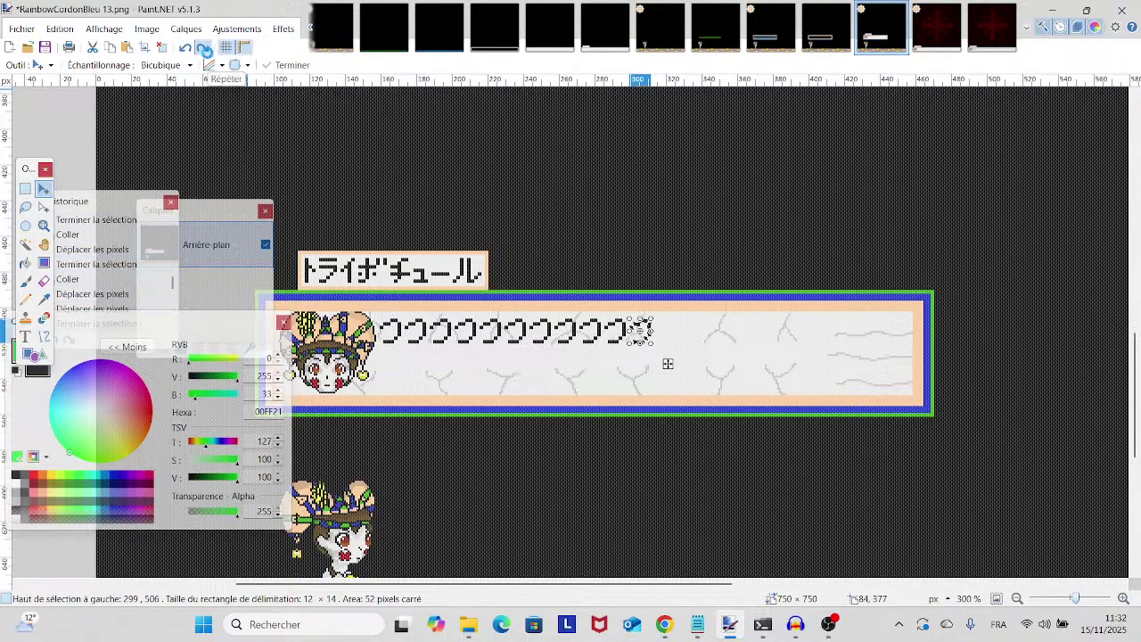
pyautogui.click(204, 49)
pyautogui.click(203, 49)
pyautogui.click(203, 49)
pyautogui.click(203, 49)
pyautogui.click(203, 49)
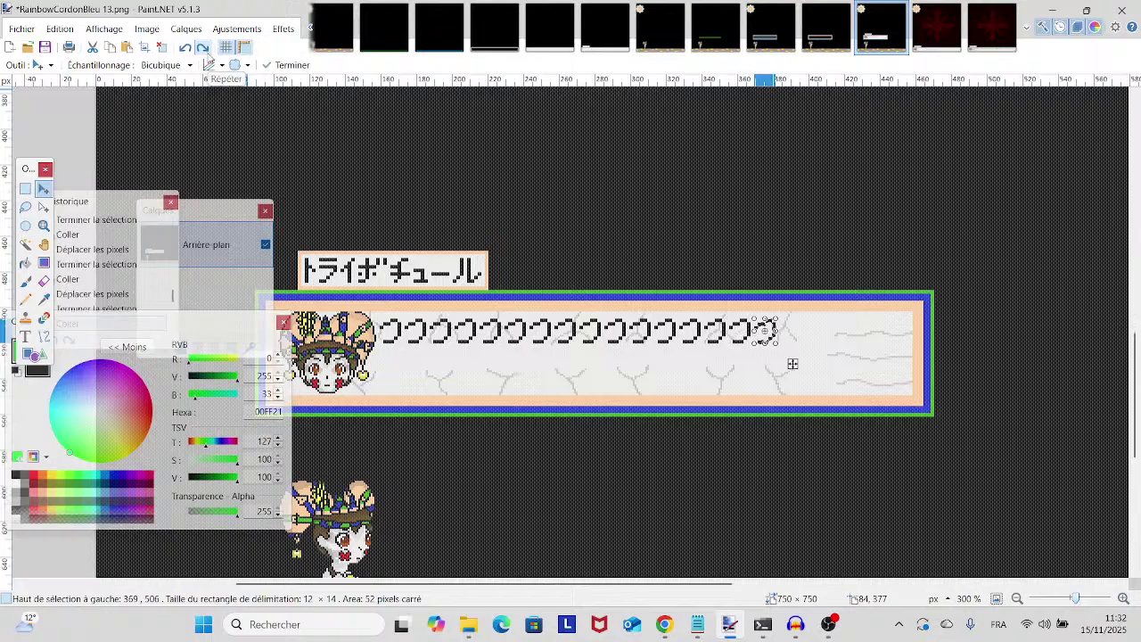
pyautogui.click(203, 49)
pyautogui.click(204, 49)
pyautogui.click(203, 49)
pyautogui.click(204, 49)
pyautogui.click(204, 49)
pyautogui.click(204, 49)
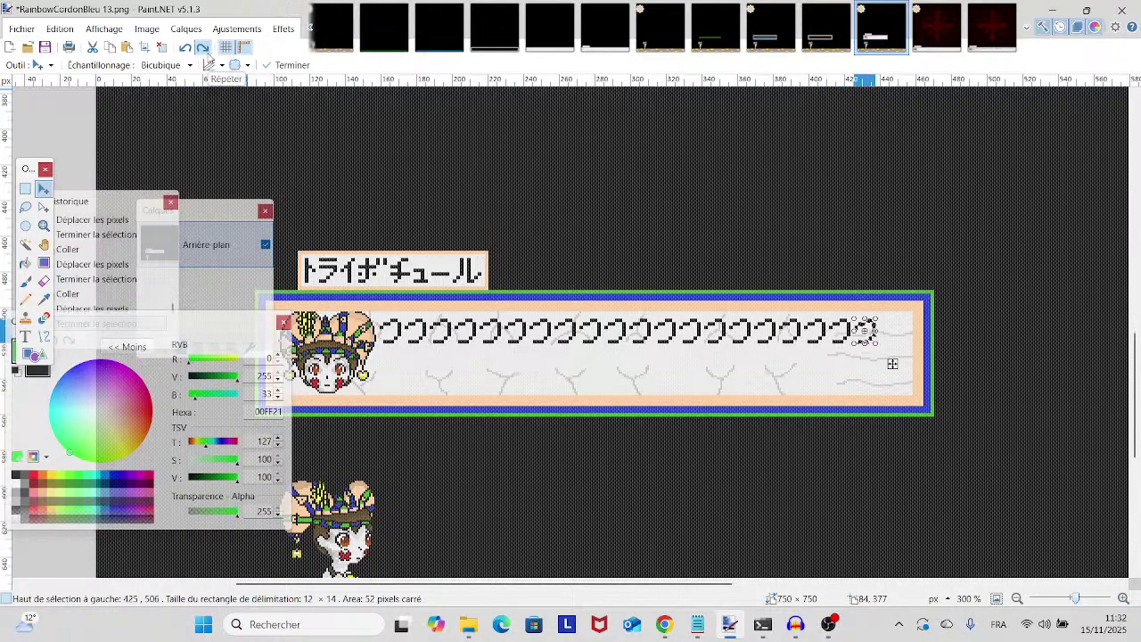
pyautogui.click(203, 49)
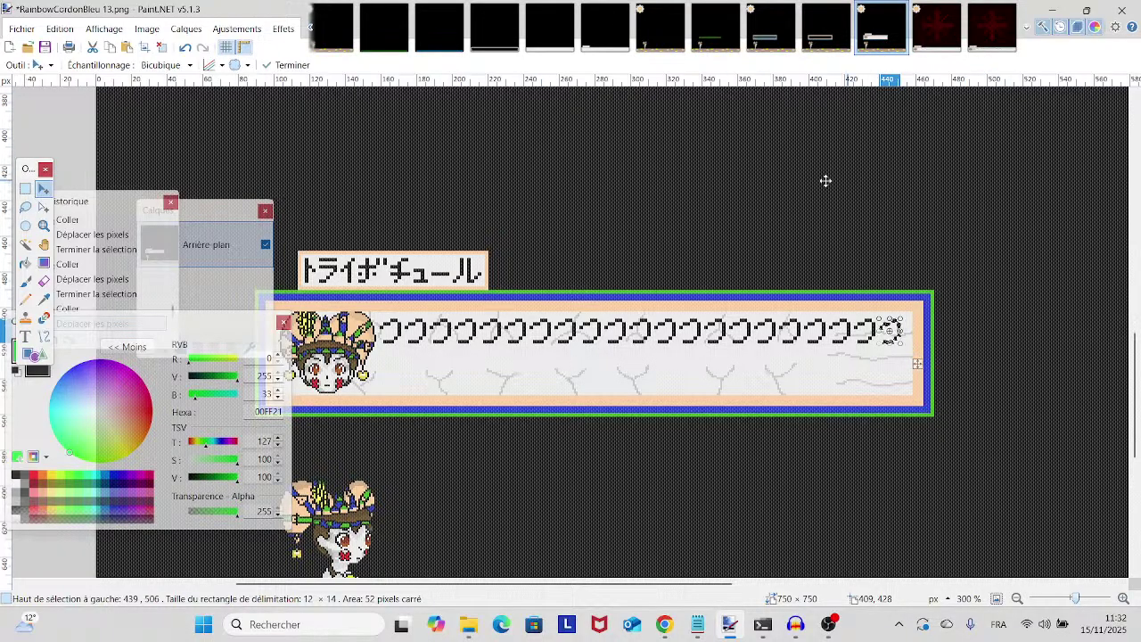
# - Compare the text spacing at the dialogue box's right end in PreparingForWhat'sComing 339 (x5) with RainbowCordonBleu 13
pyautogui.scroll(1, 502, 234)
pyautogui.hscroll(1, 501, 235)
pyautogui.click(938, 36)
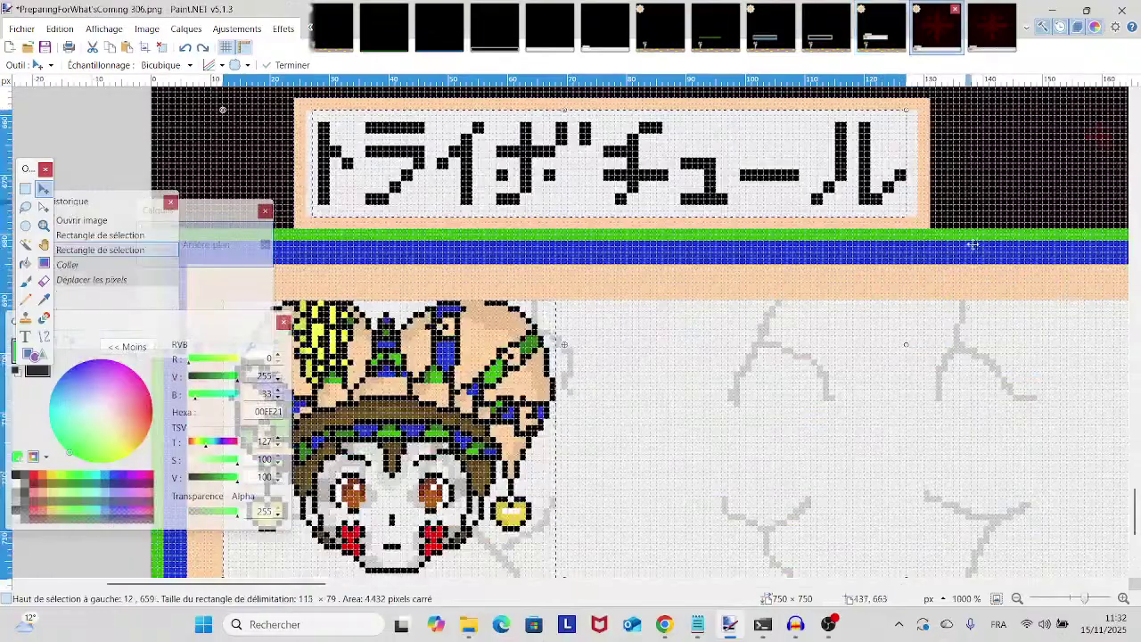
pyautogui.click(991, 32)
pyautogui.hscroll(20, 1014, 456)
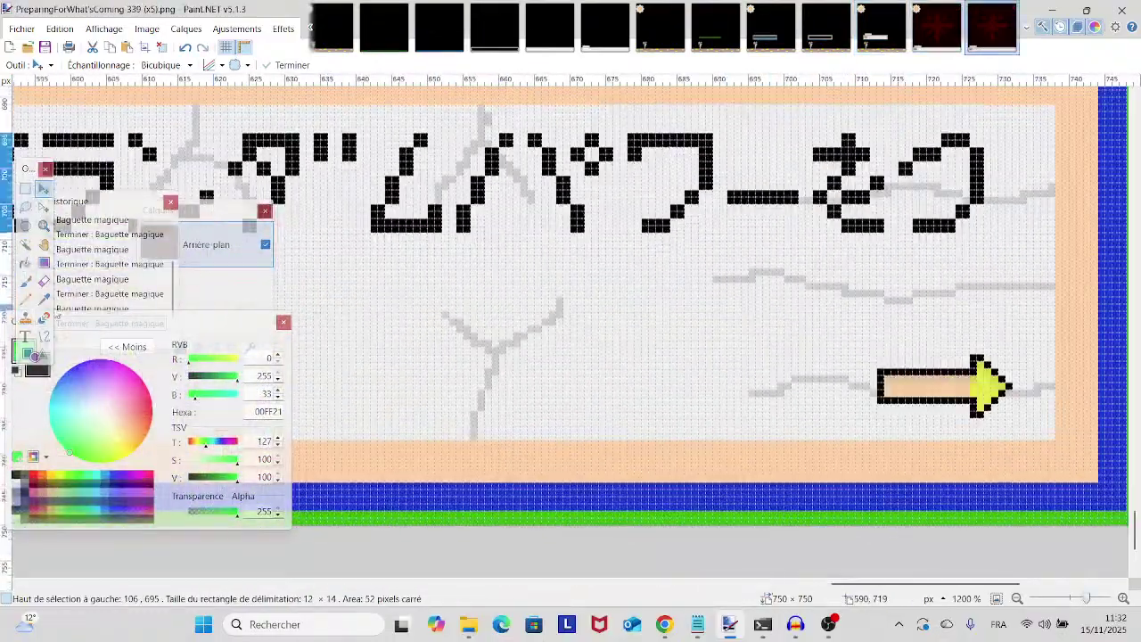
pyautogui.moveTo(841, 329); pyautogui.dragTo(696, 298)
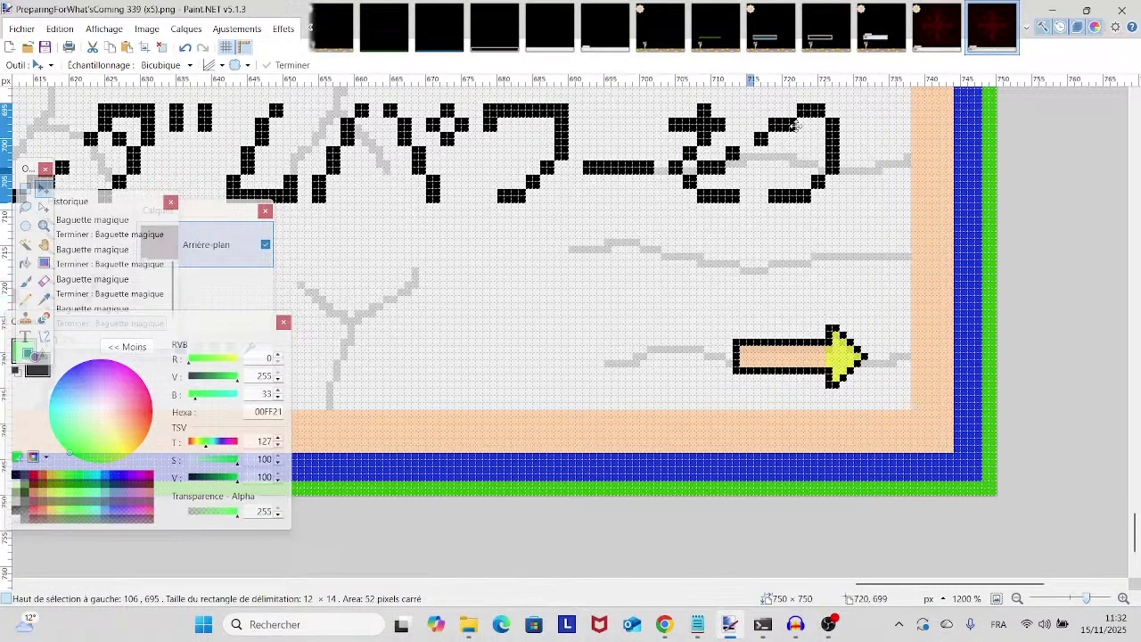
pyautogui.click(882, 27)
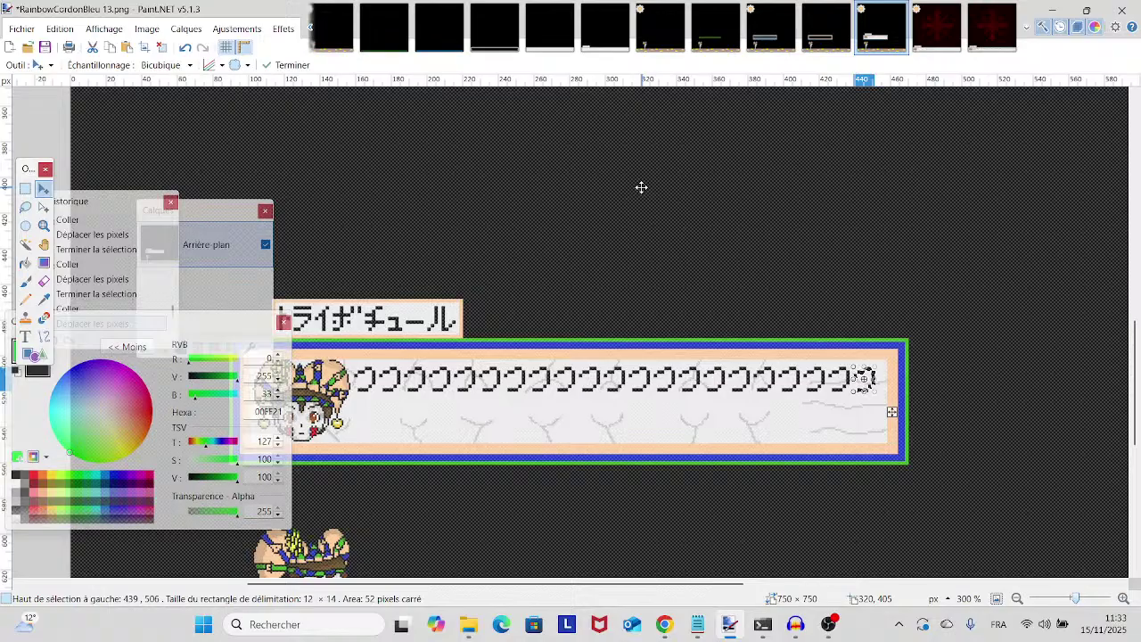
# - Undo all the つ placements one after another, back to the empty dialogue box beside the jester's face
pyautogui.click(191, 48)
pyautogui.click(190, 47)
pyautogui.click(191, 48)
pyautogui.click(191, 49)
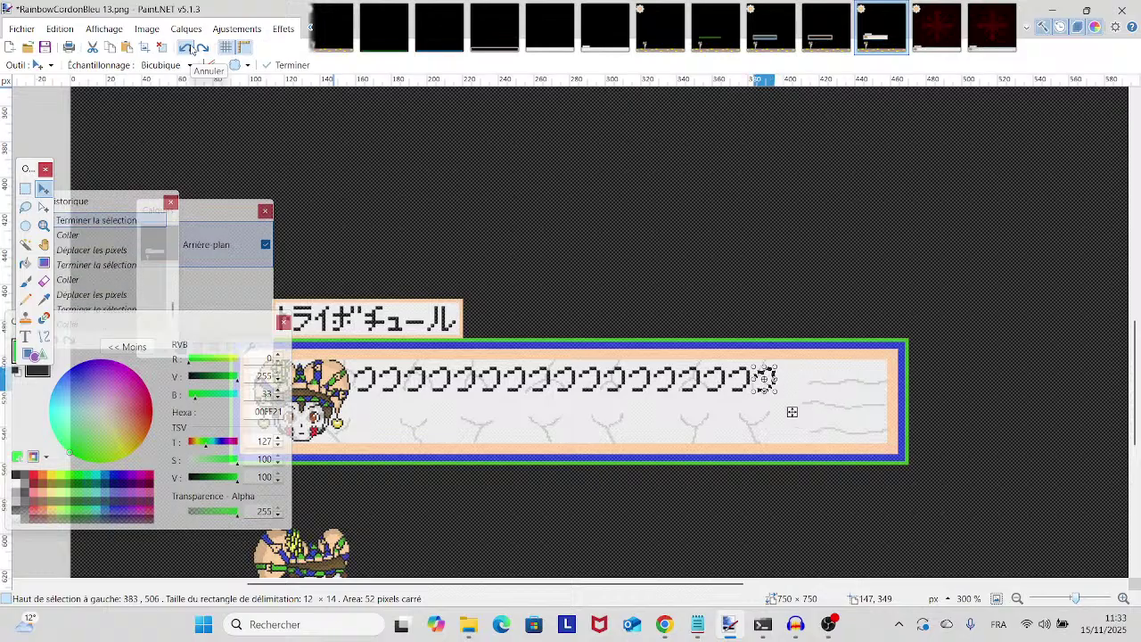
pyautogui.click(191, 48)
pyautogui.click(189, 48)
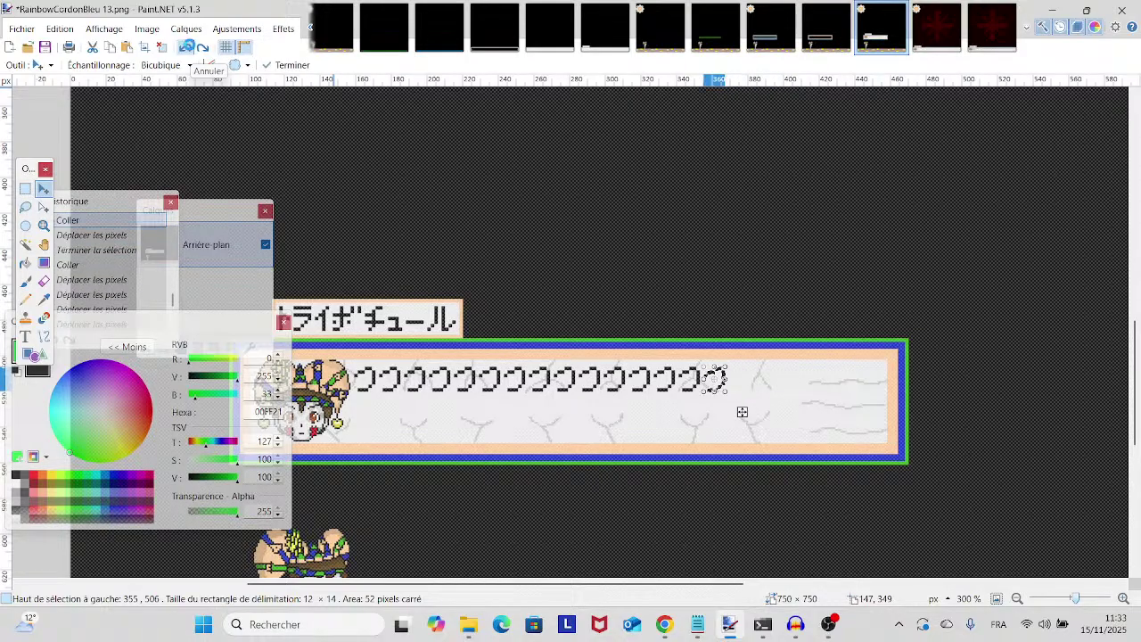
pyautogui.click(189, 48)
pyautogui.click(190, 49)
pyautogui.click(190, 48)
pyautogui.click(191, 49)
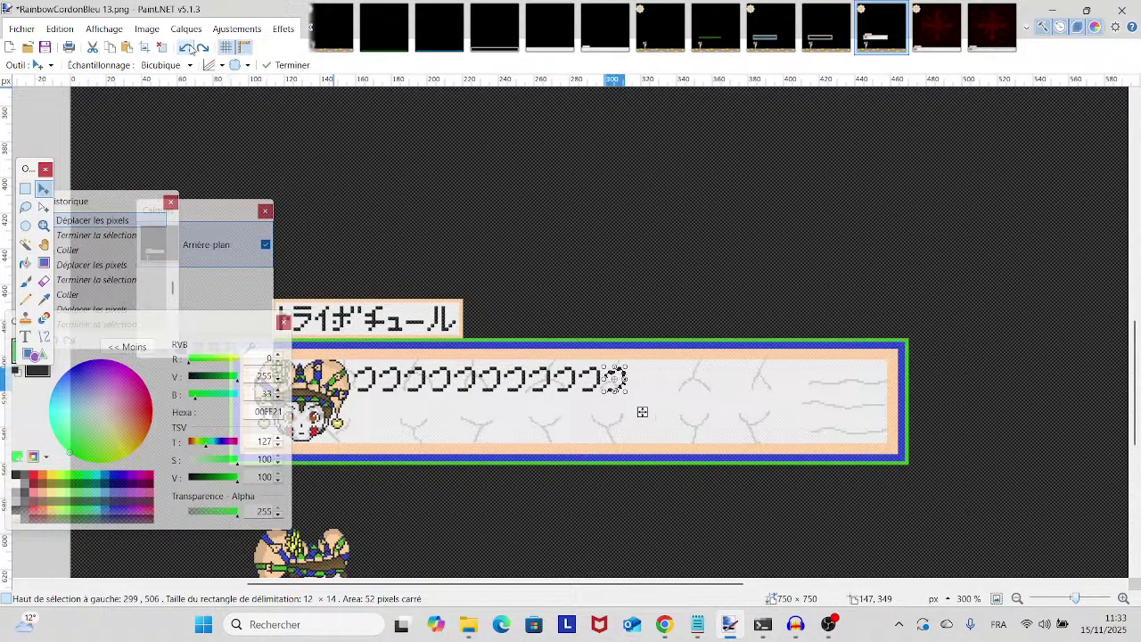
pyautogui.click(191, 48)
pyautogui.click(191, 48)
pyautogui.click(191, 48)
pyautogui.click(191, 48)
pyautogui.click(190, 48)
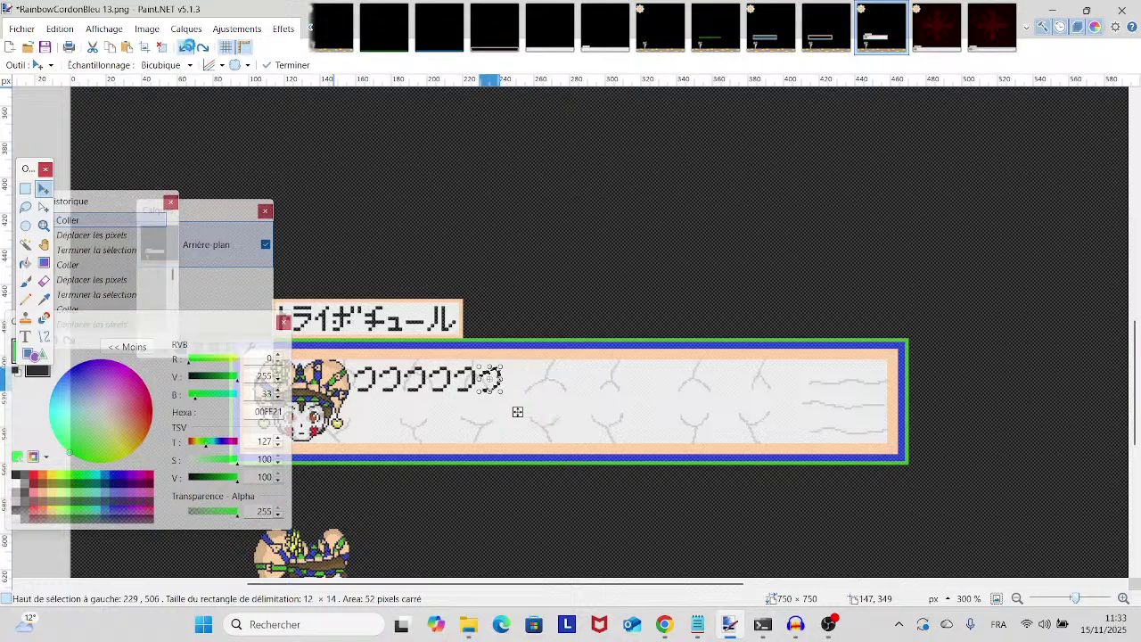
pyautogui.click(191, 48)
pyautogui.click(191, 48)
pyautogui.click(191, 48)
pyautogui.click(190, 49)
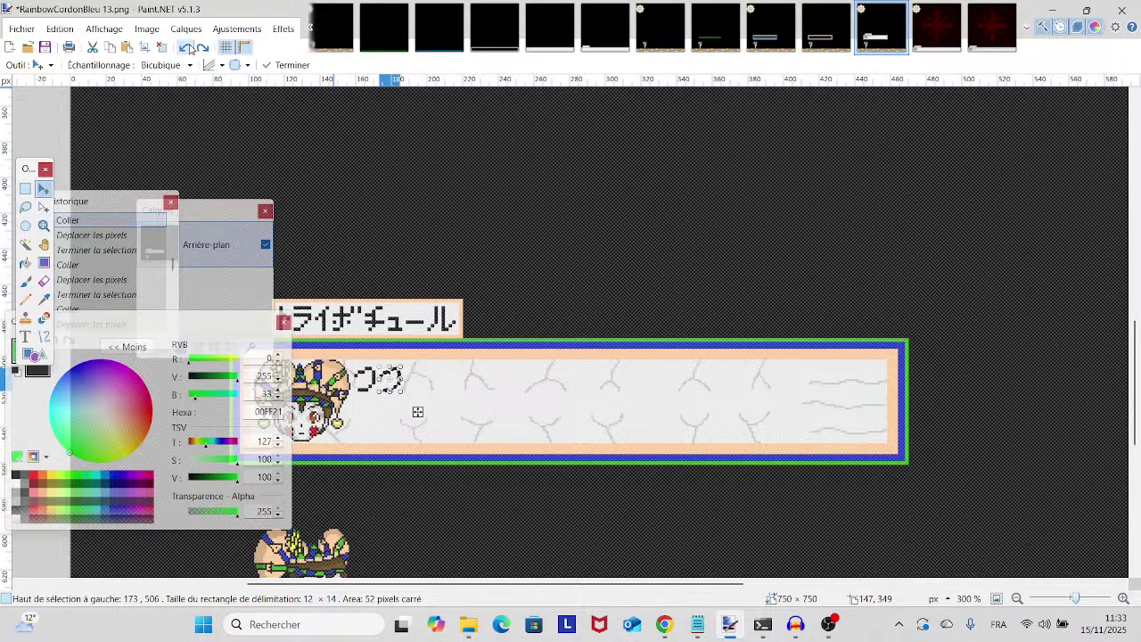
pyautogui.click(190, 48)
pyautogui.click(190, 48)
pyautogui.click(190, 48)
pyautogui.click(190, 49)
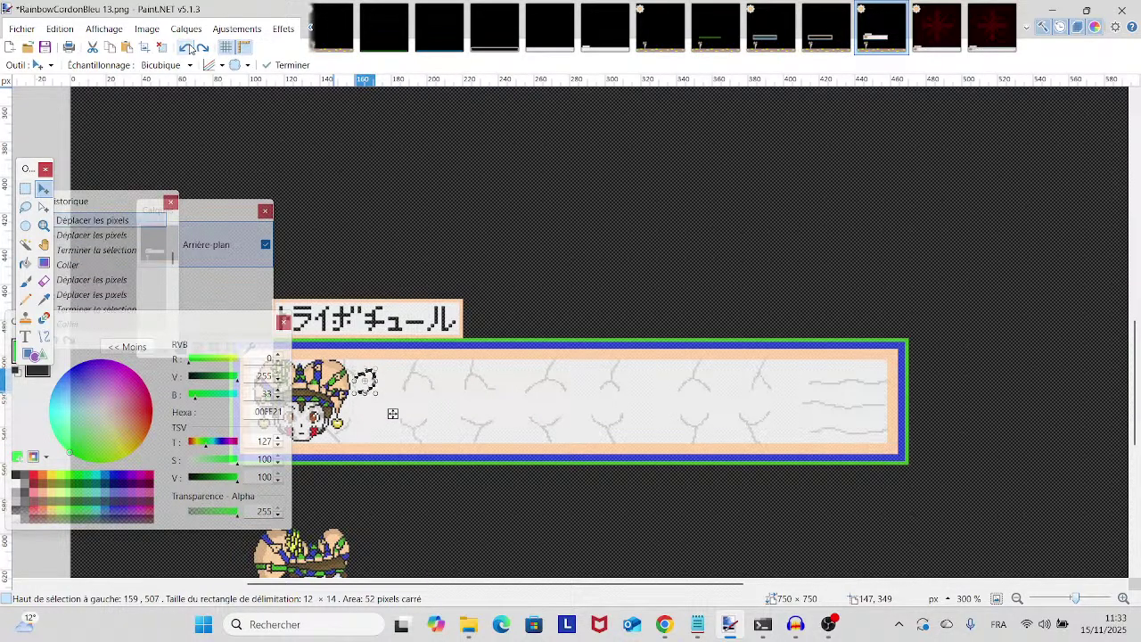
pyautogui.click(190, 48)
pyautogui.click(190, 48)
pyautogui.click(189, 48)
pyautogui.click(190, 48)
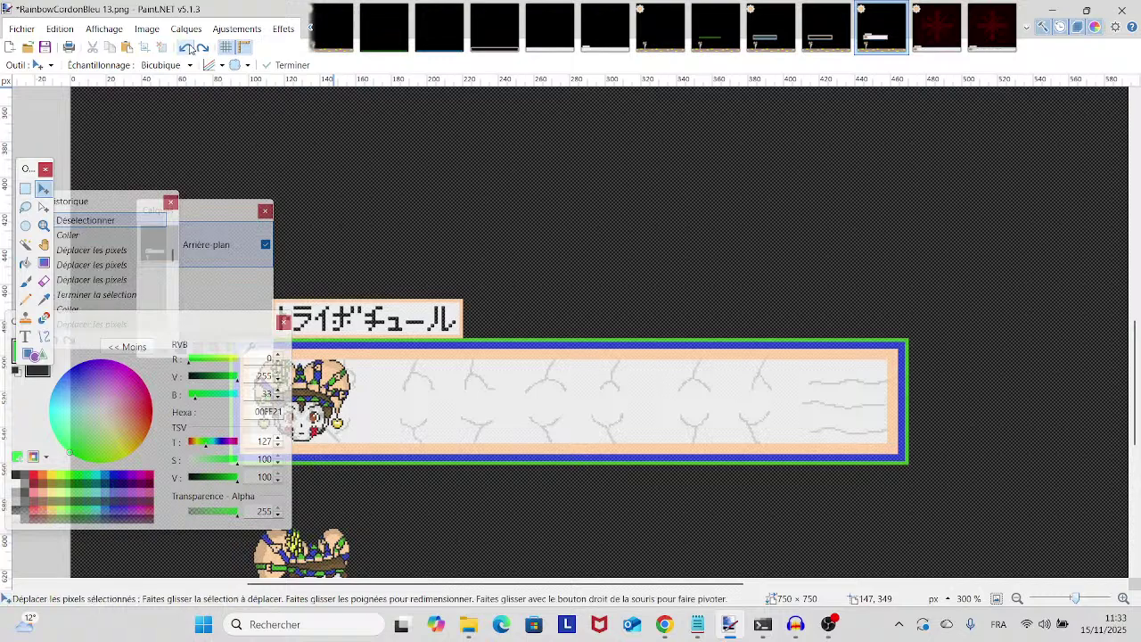
pyautogui.hscroll(-2, 463, 187)
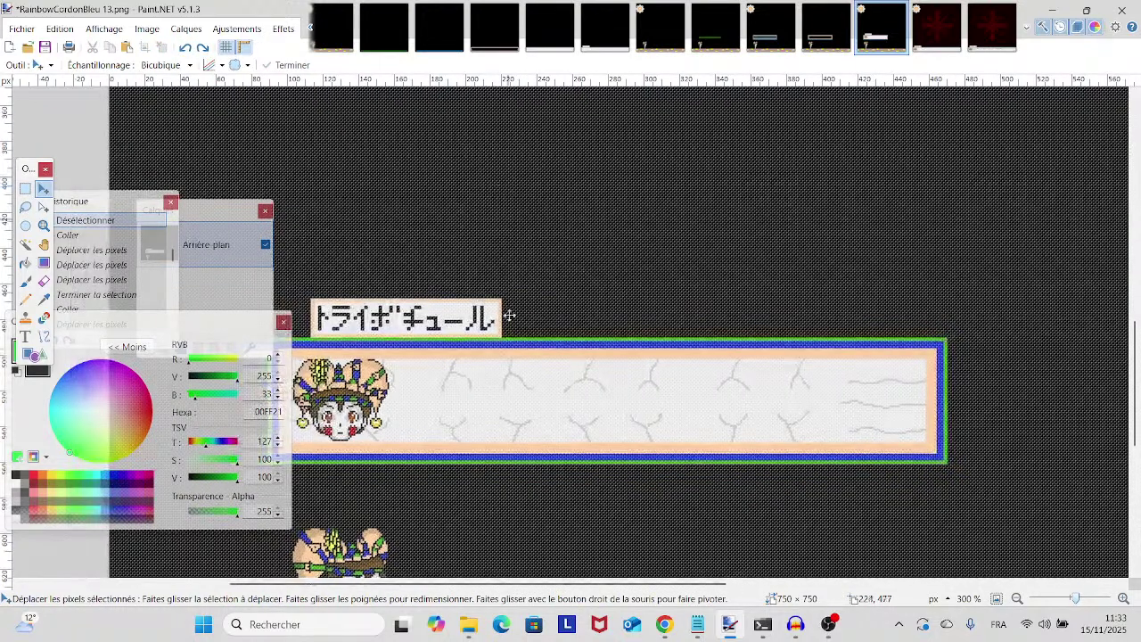
# - View the saved RainbowCordonBleu 13.png from the RainbowCordonBleu folder in the photo viewer, then close it
pyautogui.moveTo(473, 626)
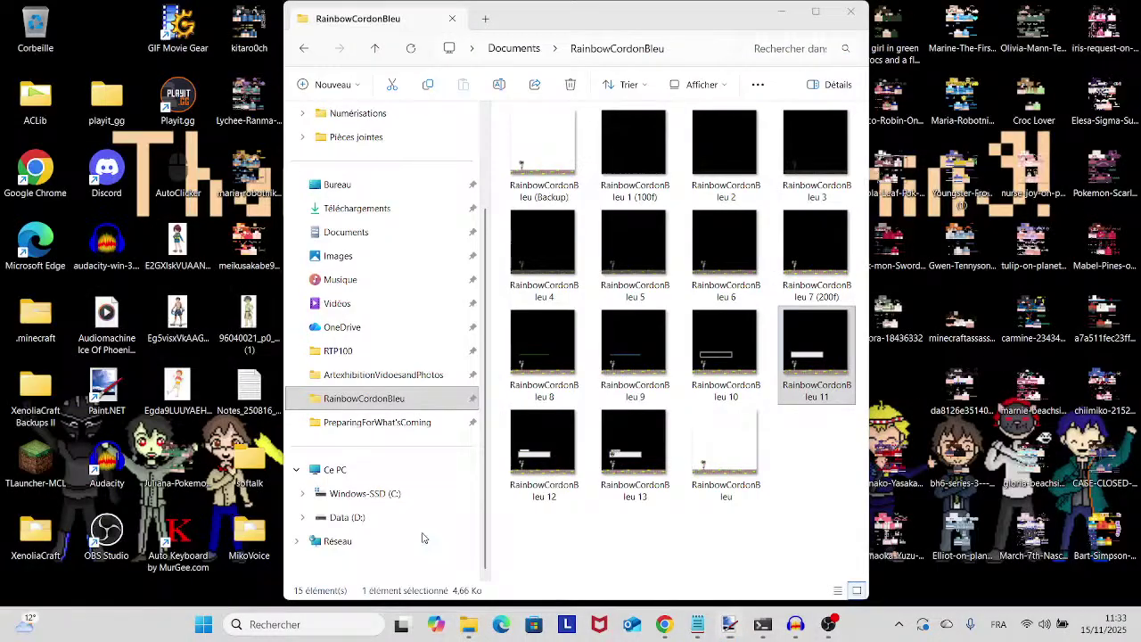
pyautogui.click(420, 535)
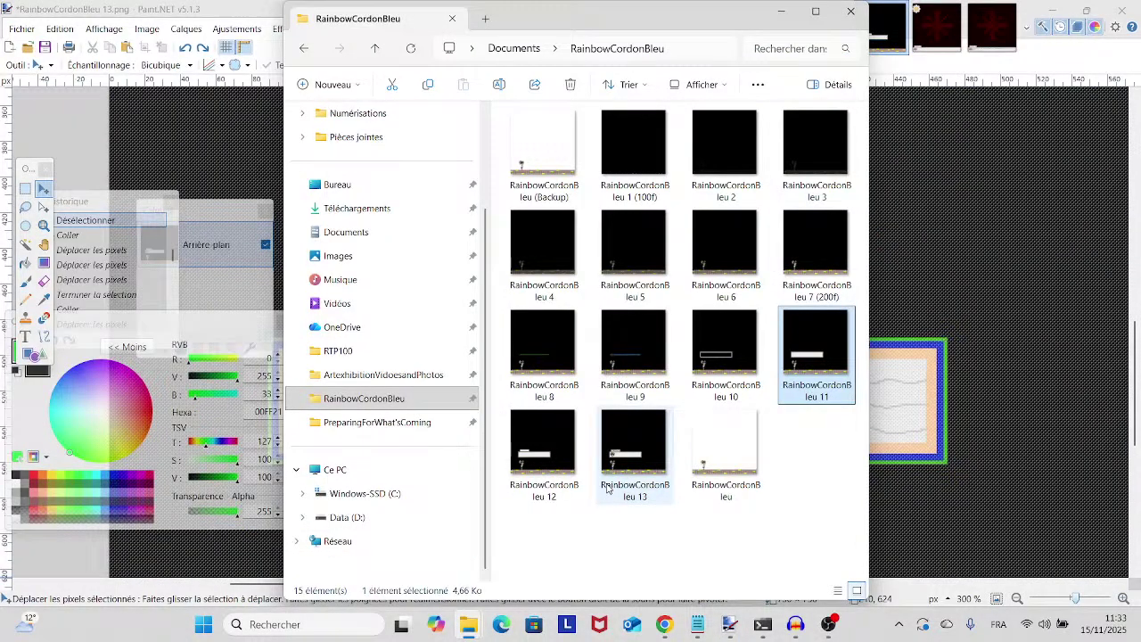
pyautogui.click(607, 488)
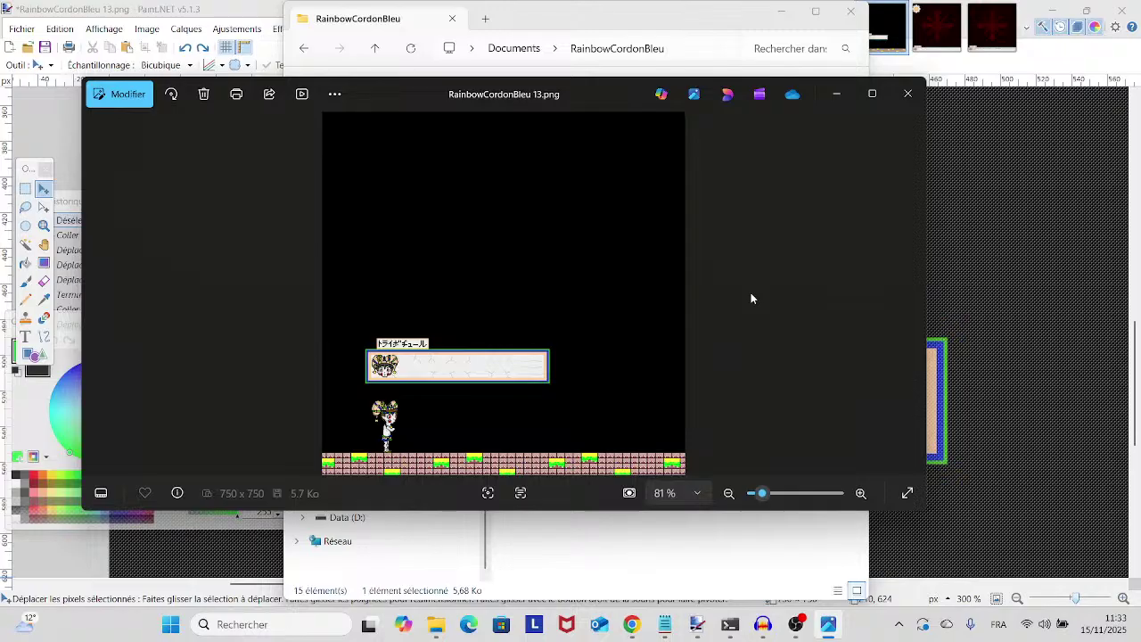
pyautogui.click(910, 98)
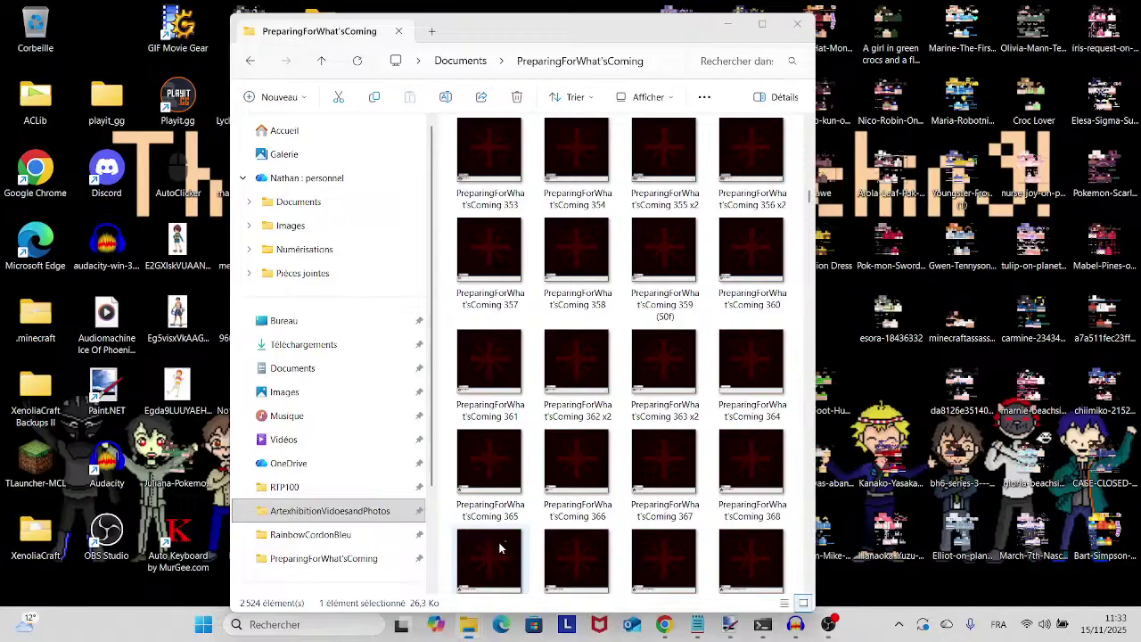
# - Look through the PreparingForWhat'sComing folder for an earlier dialogue frame and open PreparingForWhat'sComing 575
pyautogui.click(522, 545)
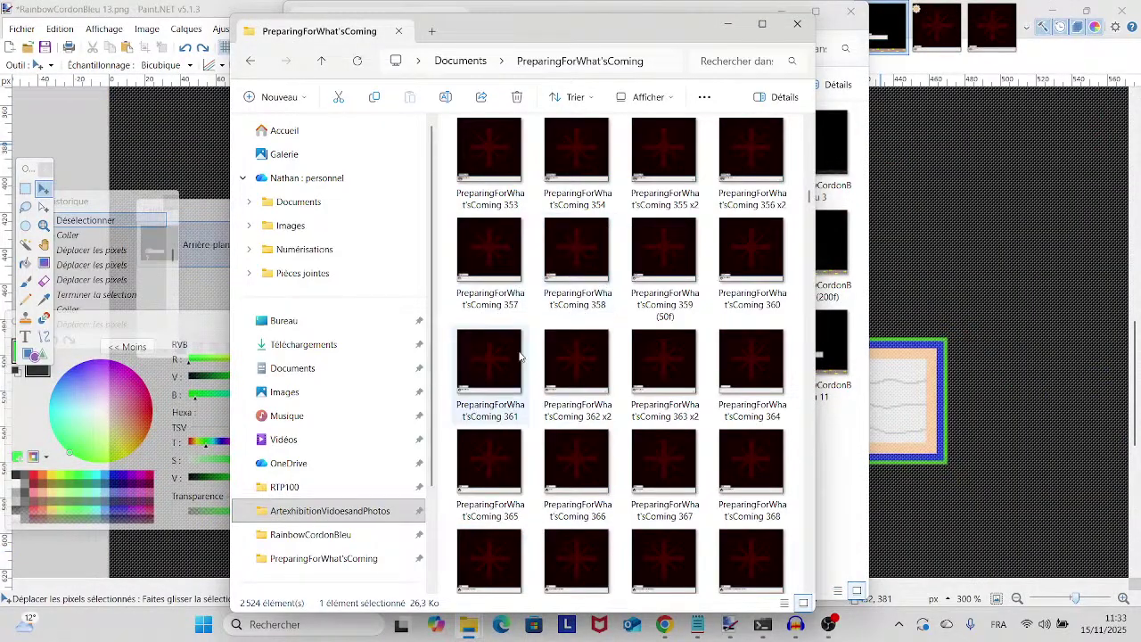
pyautogui.scroll(-20, 544, 392)
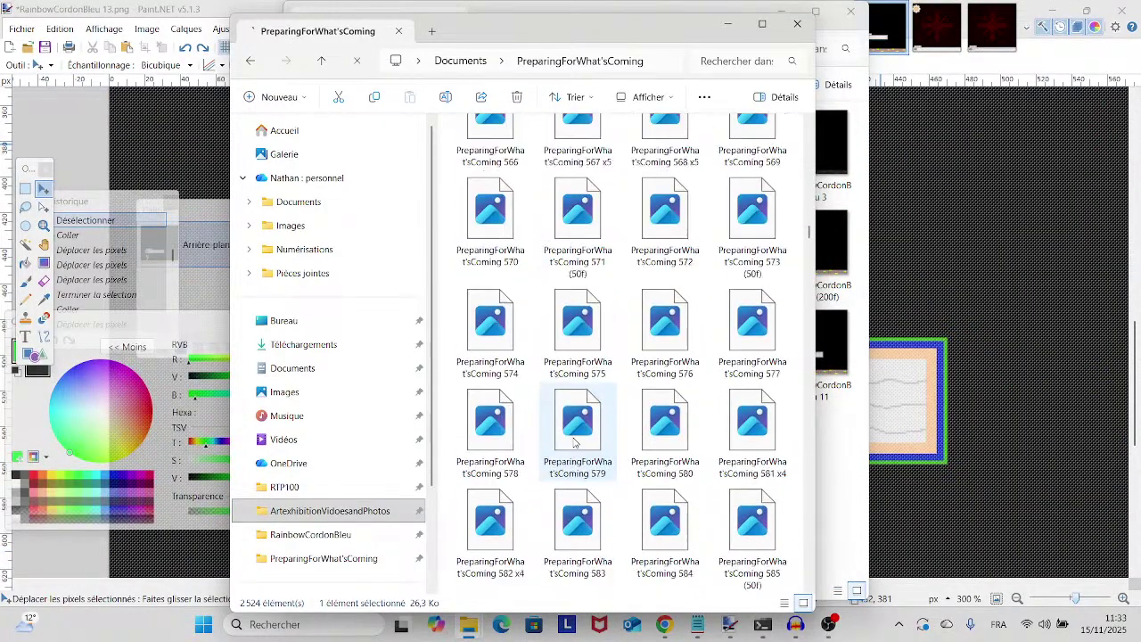
pyautogui.scroll(-2, 575, 441)
pyautogui.scroll(-7, 573, 441)
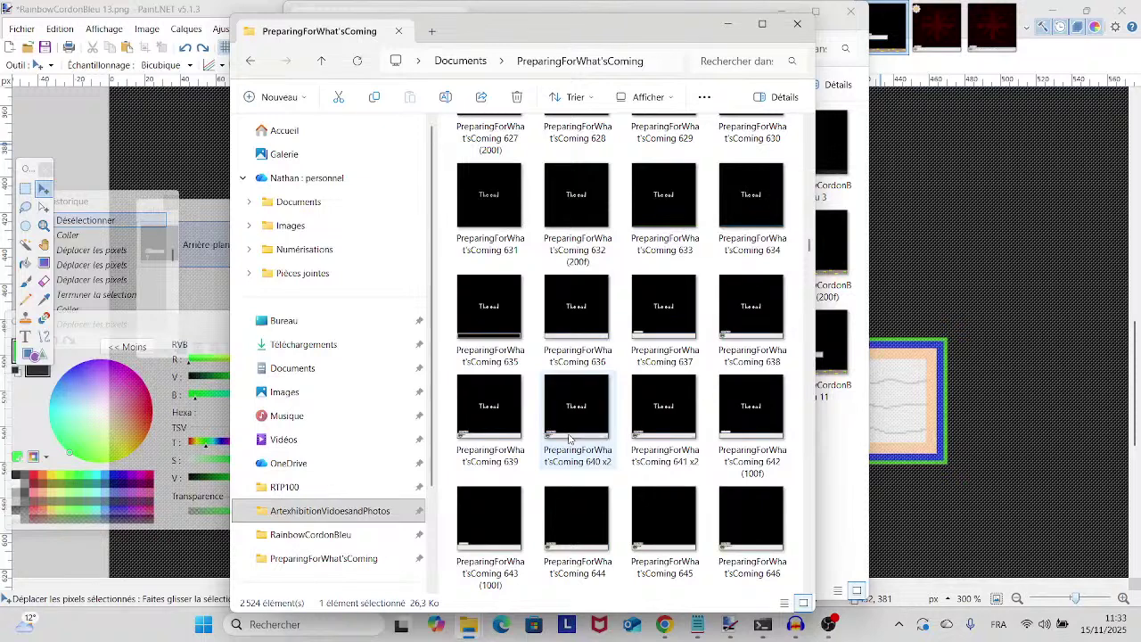
pyautogui.scroll(8, 567, 437)
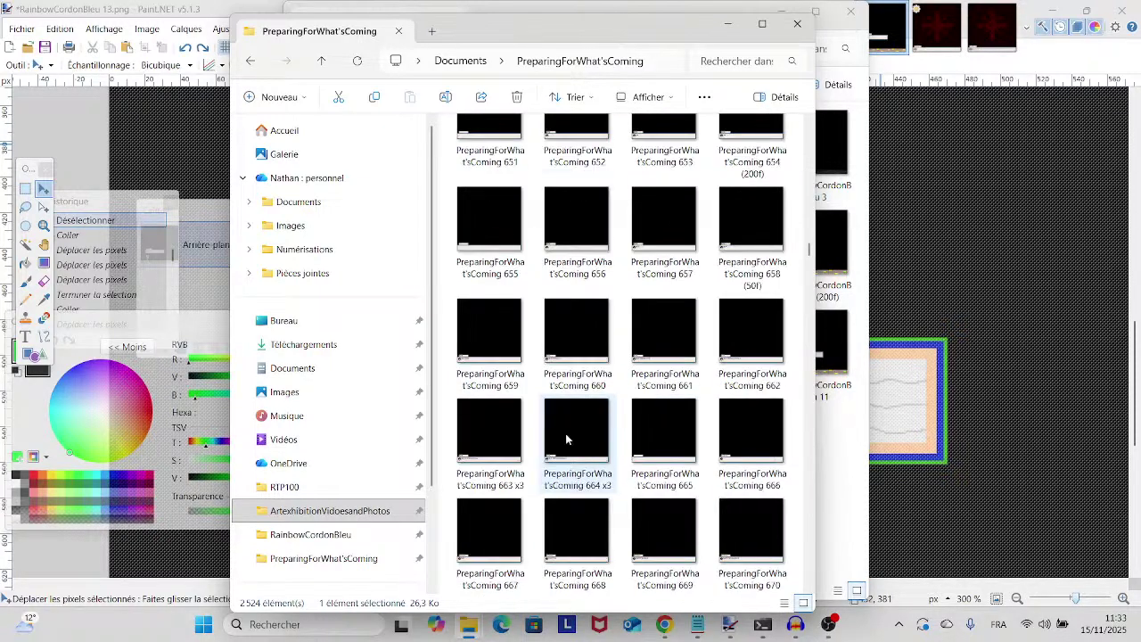
pyautogui.doubleClick(546, 373)
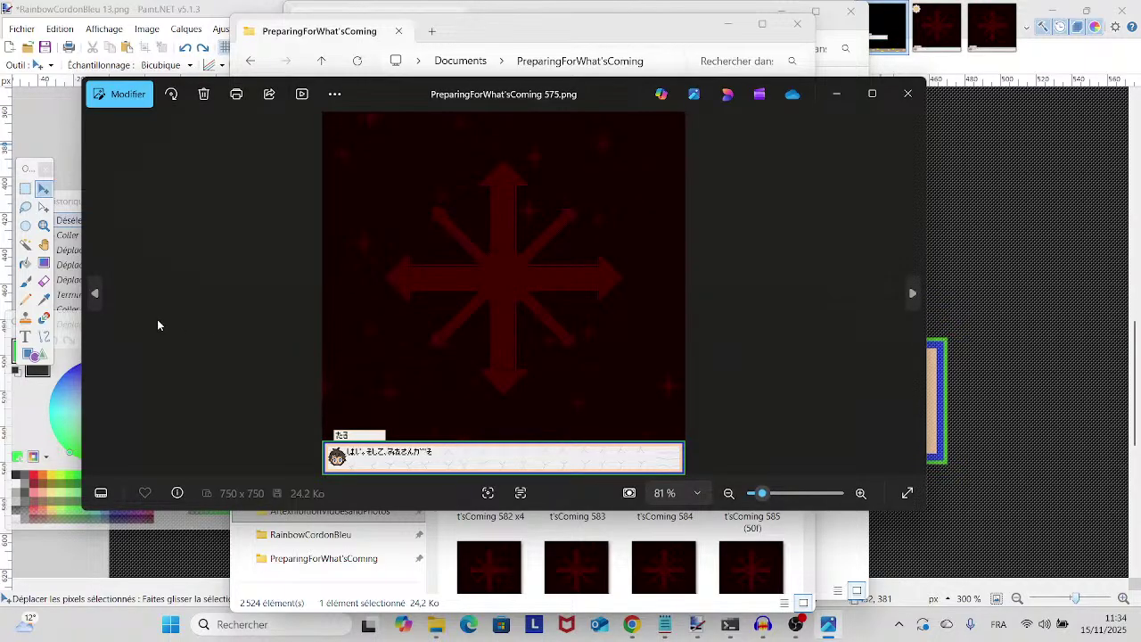
# - Compare how the dialogue text grows across PreparingForWhat'sComing frames 573 (50f) to 575, then return to the RainbowCordonBleu 13 image in Paint.NET
pyautogui.click(94, 293)
pyautogui.press('Right')
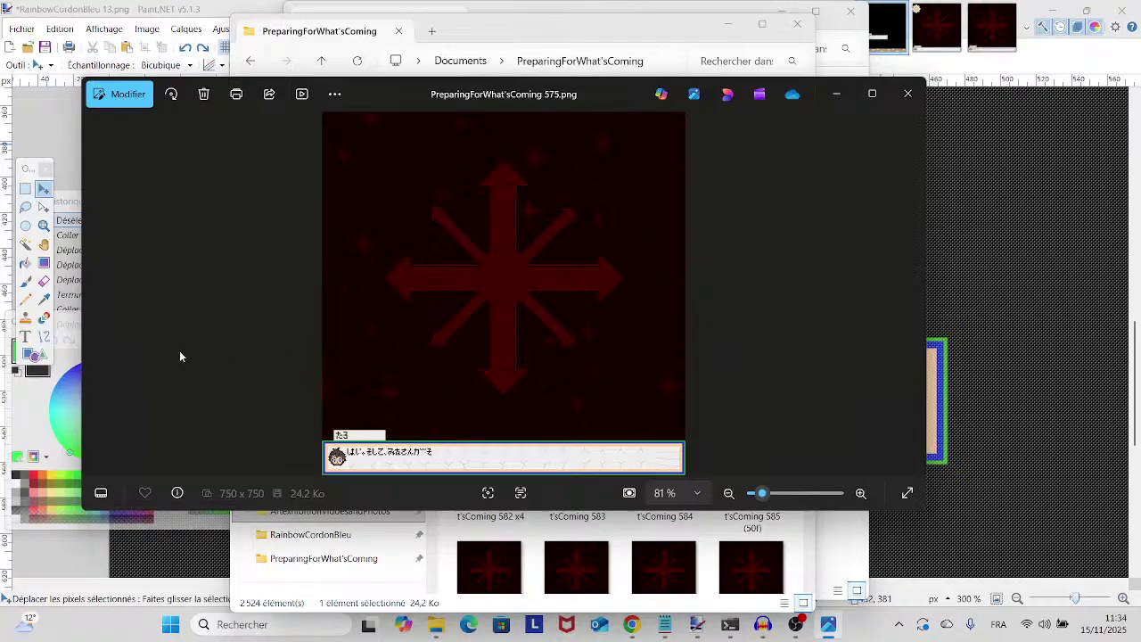
pyautogui.press('Left')
pyautogui.press('Left')
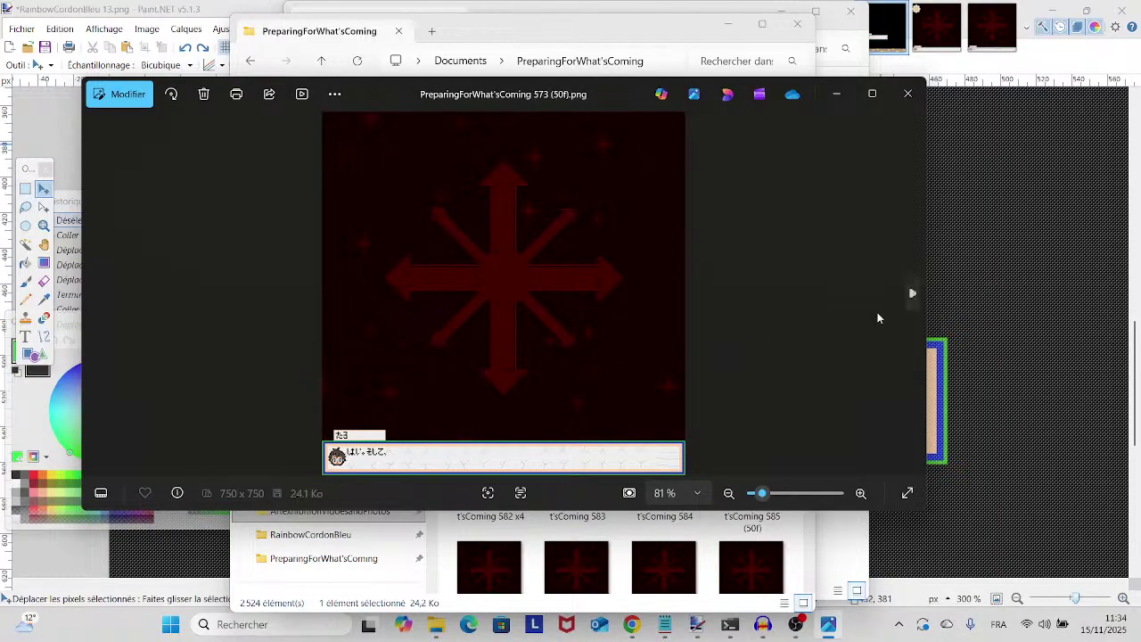
pyautogui.press('Right')
pyautogui.press('Right')
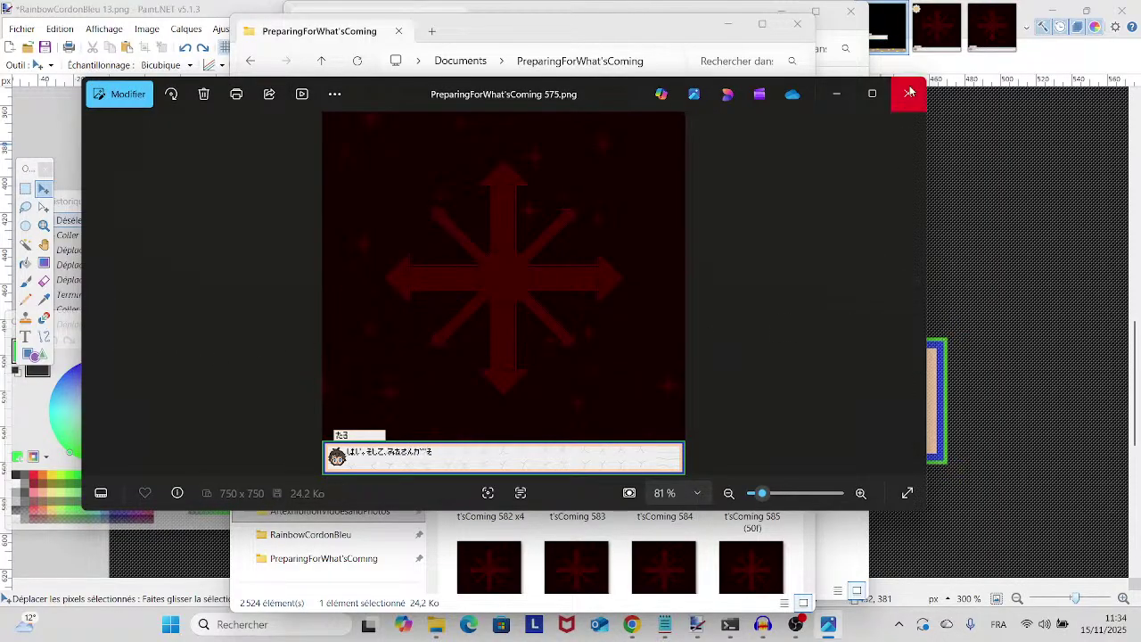
pyautogui.click(908, 94)
pyautogui.click(914, 270)
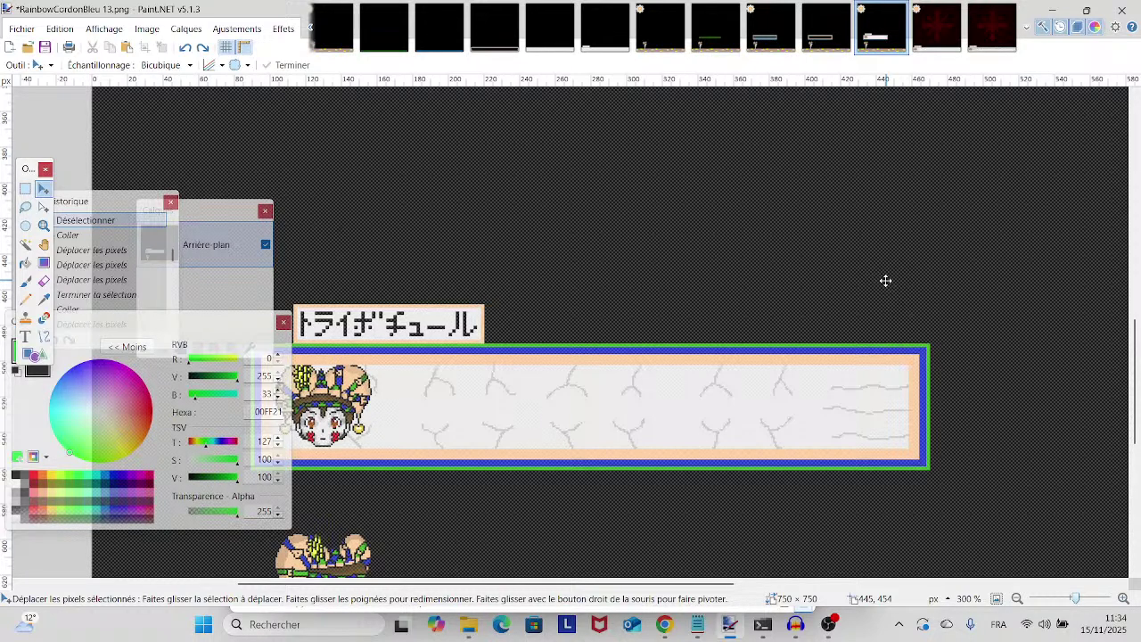
pyautogui.scroll(-5, 957, 232)
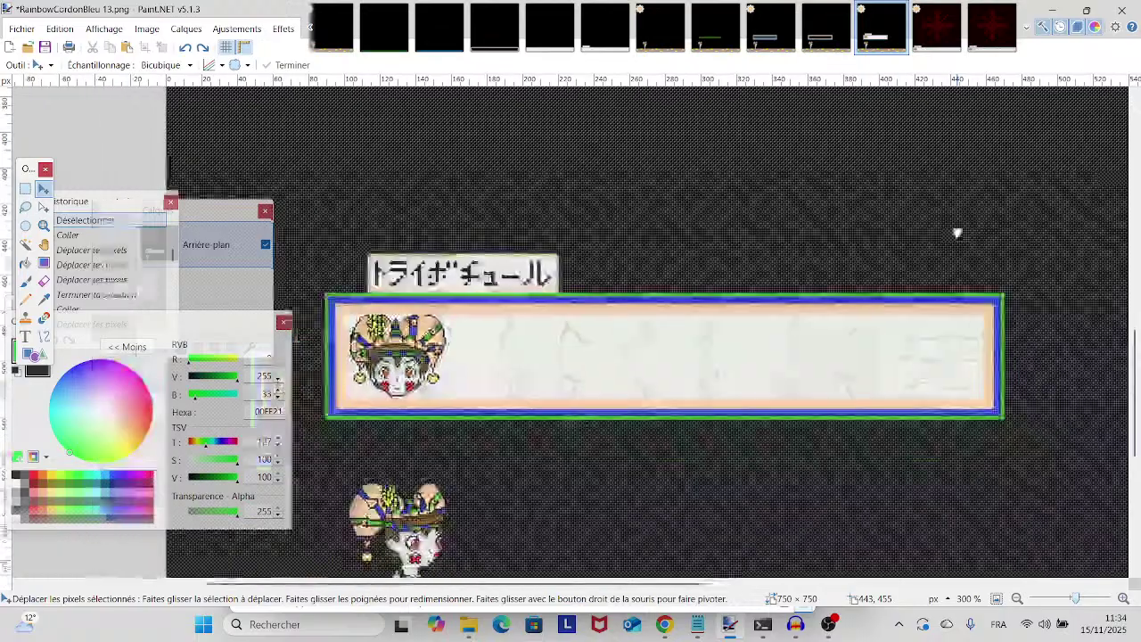
pyautogui.scroll(3, 952, 227)
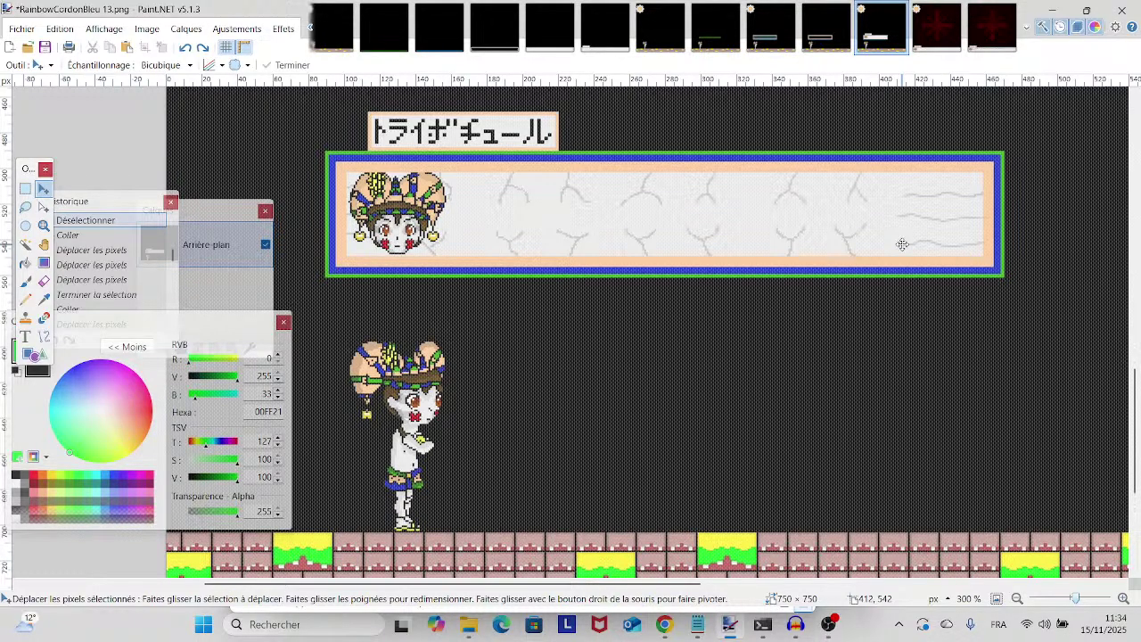
pyautogui.scroll(-2, 902, 244)
pyautogui.scroll(2, 902, 244)
pyautogui.scroll(-1, 903, 244)
pyautogui.moveTo(897, 270); pyautogui.dragTo(828, 294)
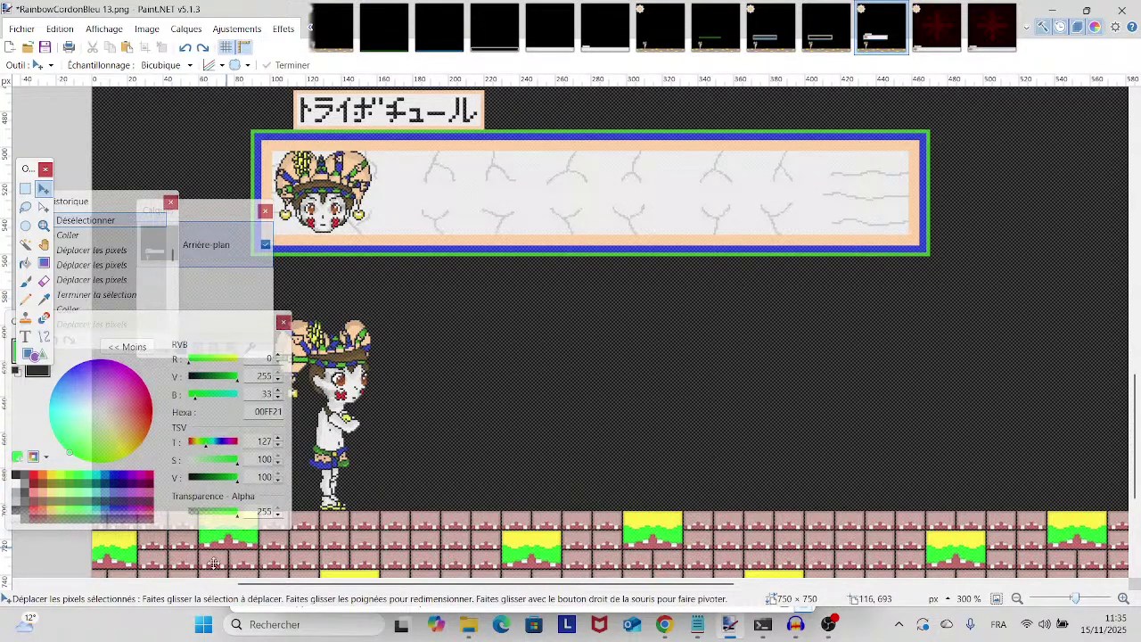
pyautogui.scroll(-1, 399, 343)
pyautogui.scroll(-3, 399, 343)
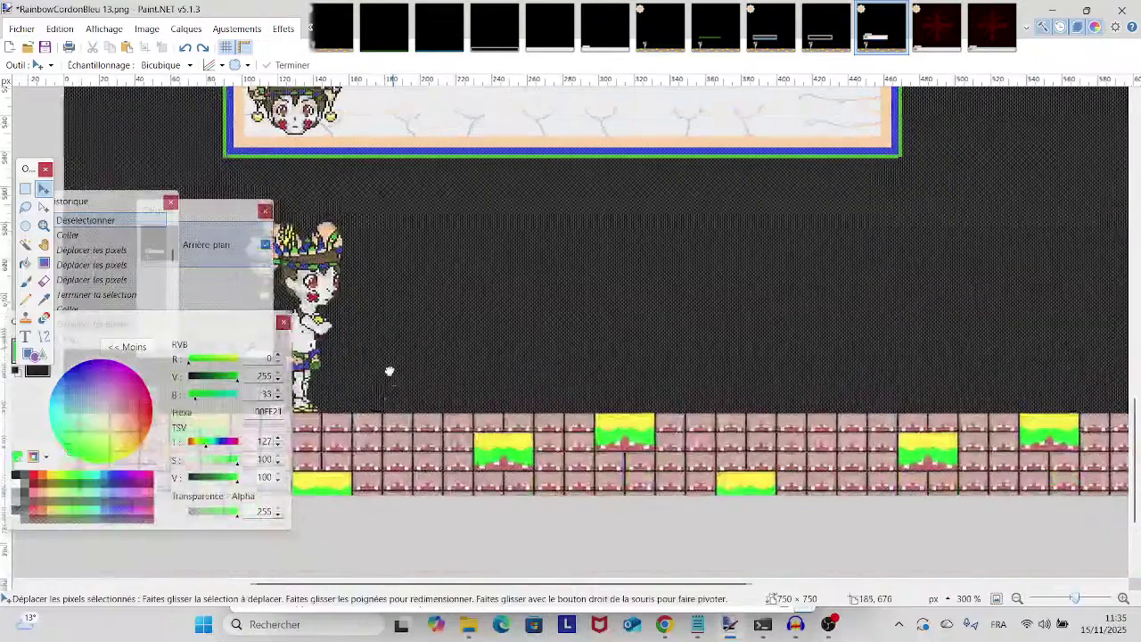
pyautogui.scroll(3, 389, 372)
pyautogui.hscroll(2, 389, 372)
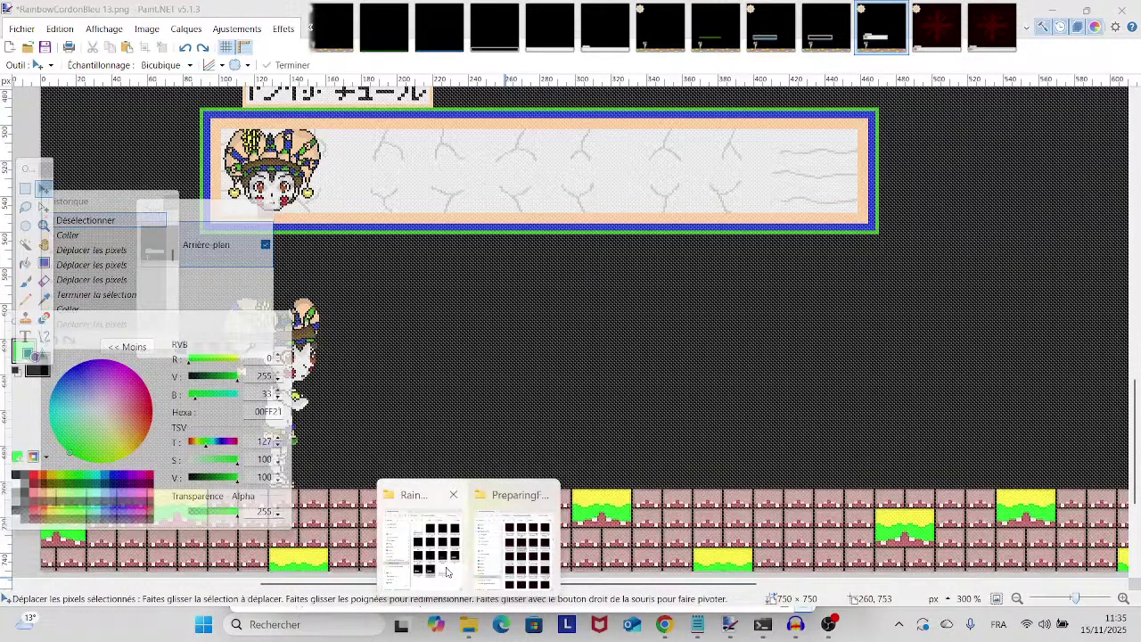
# - Find PreparingForWhat'sComing 45 x3 among the early dialogue frames in the PreparingForWhat'sComing folder and open it in Paint.NET
pyautogui.click(424, 535)
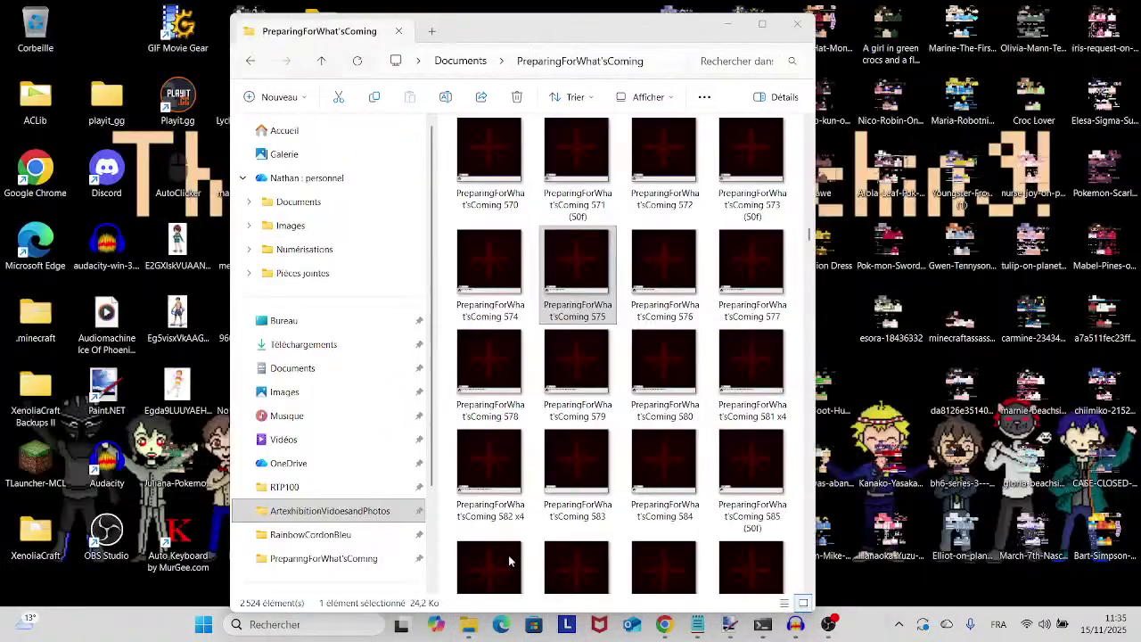
pyautogui.click(504, 580)
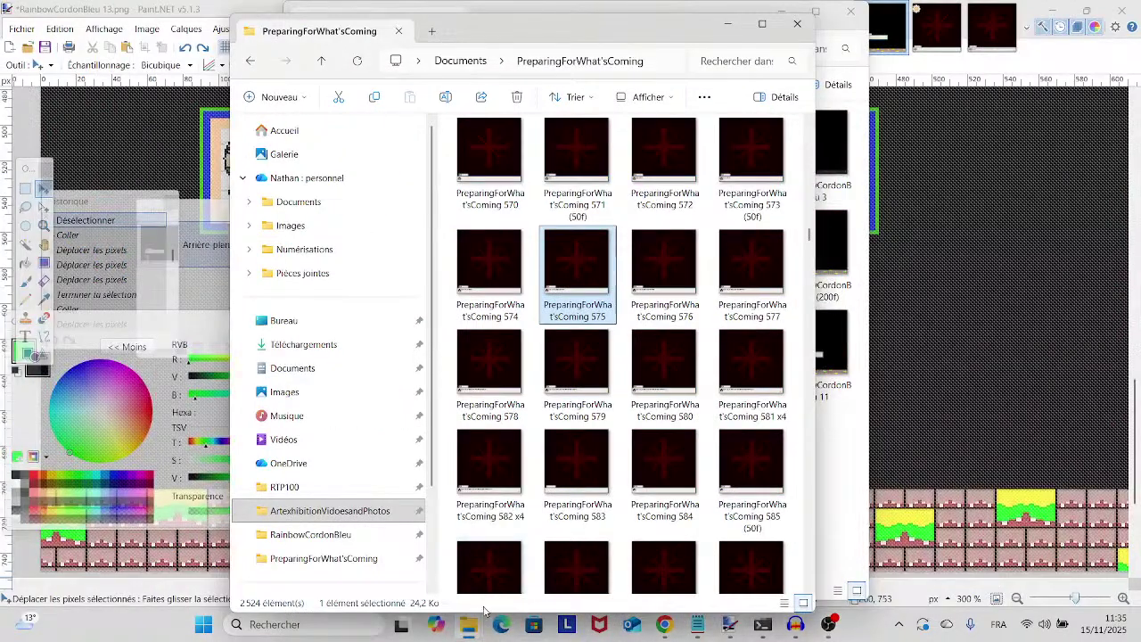
pyautogui.moveTo(511, 29); pyautogui.dragTo(477, 19)
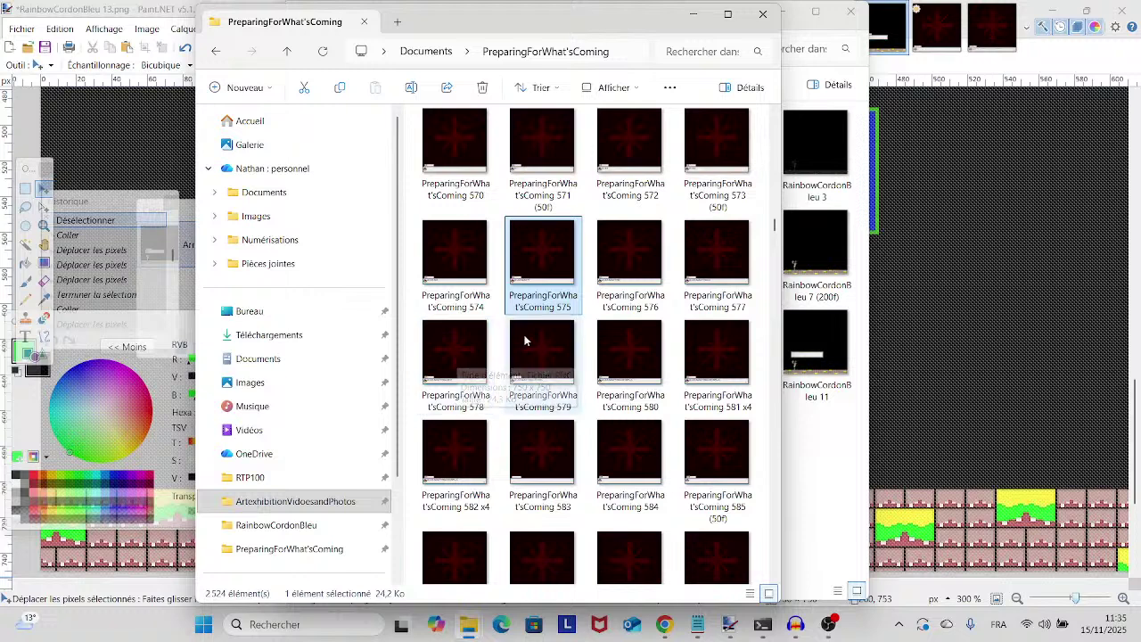
pyautogui.scroll(-3, 364, 476)
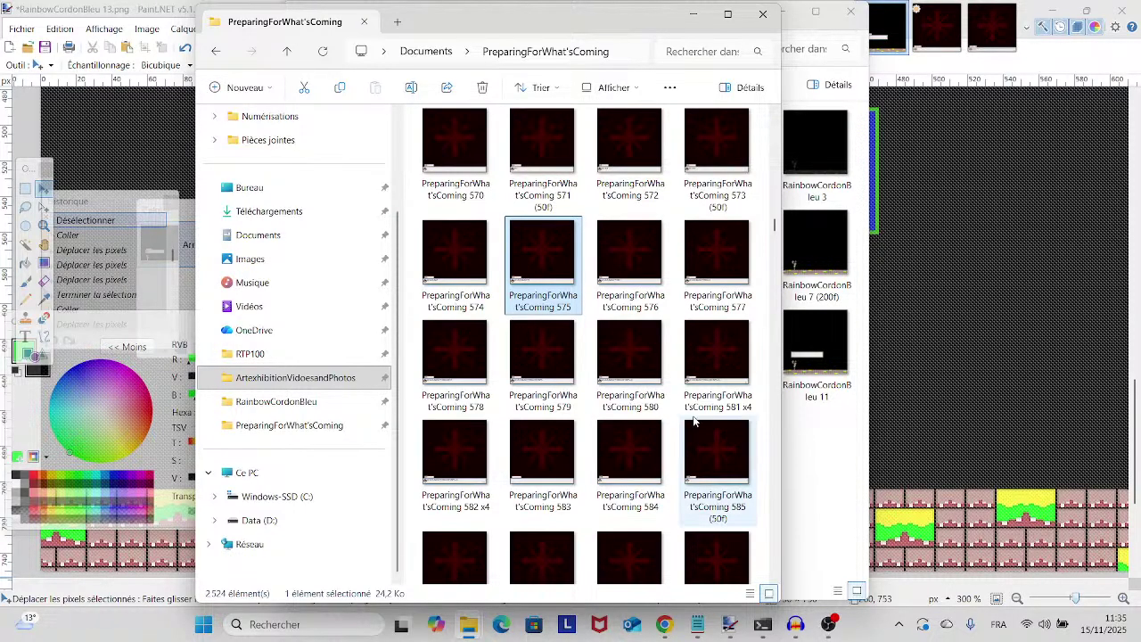
pyautogui.scroll(10, 686, 417)
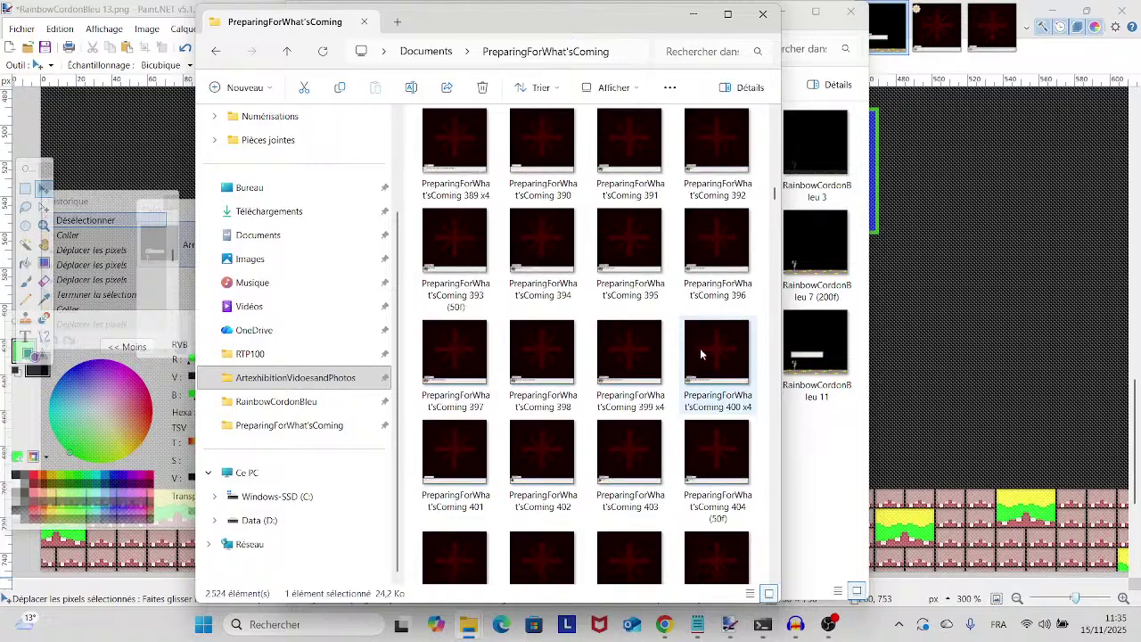
pyautogui.moveTo(773, 205); pyautogui.dragTo(778, 132)
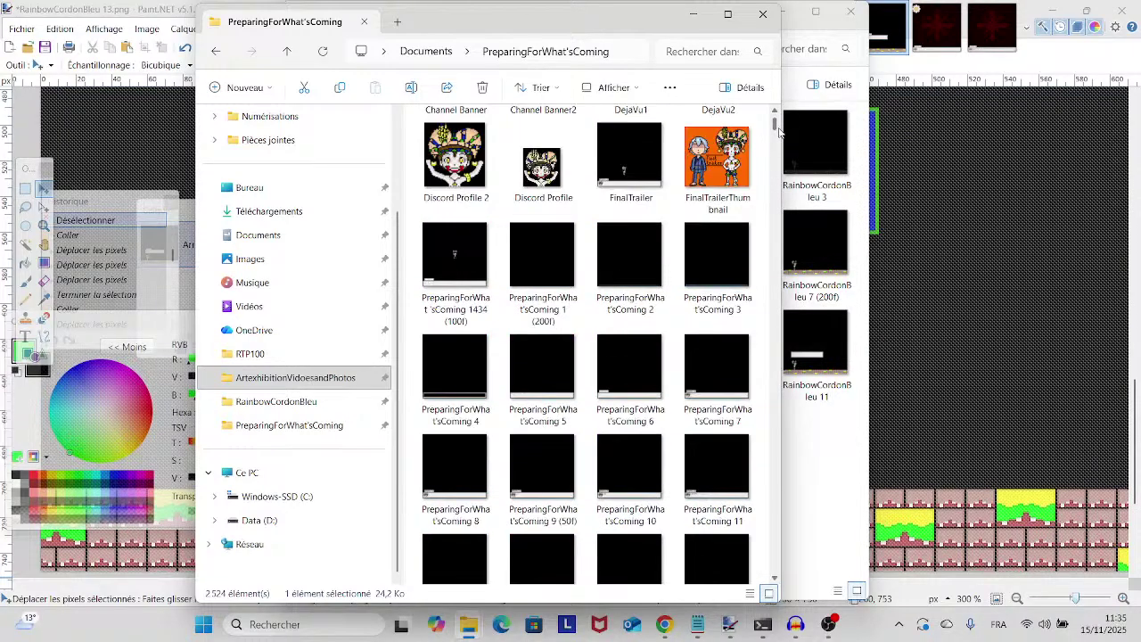
pyautogui.scroll(-3, 778, 132)
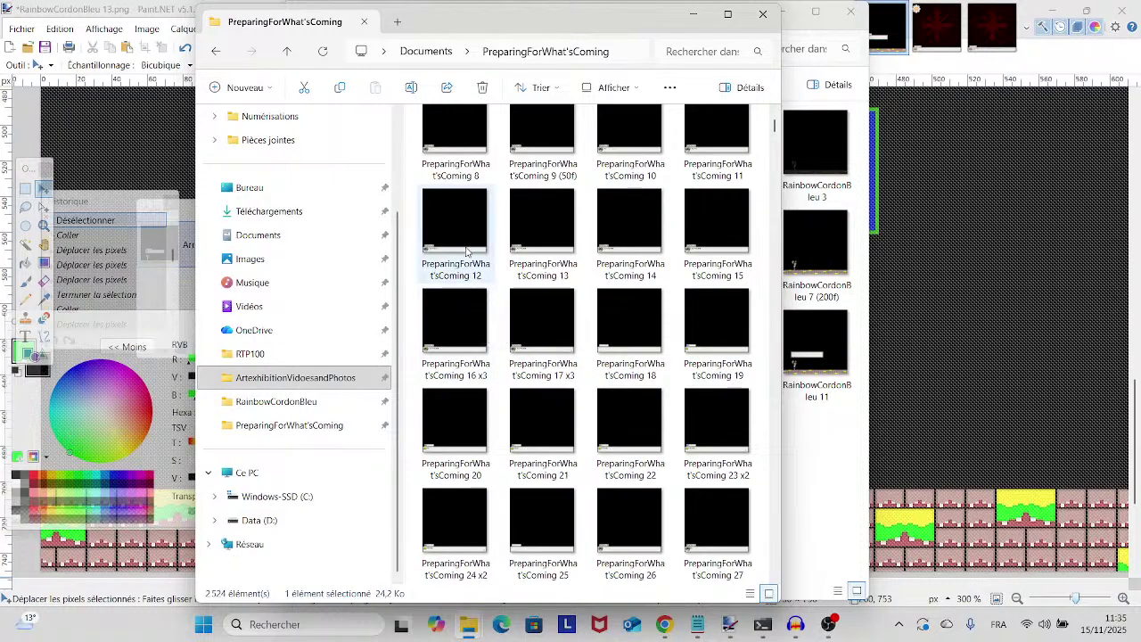
pyautogui.scroll(-3, 719, 510)
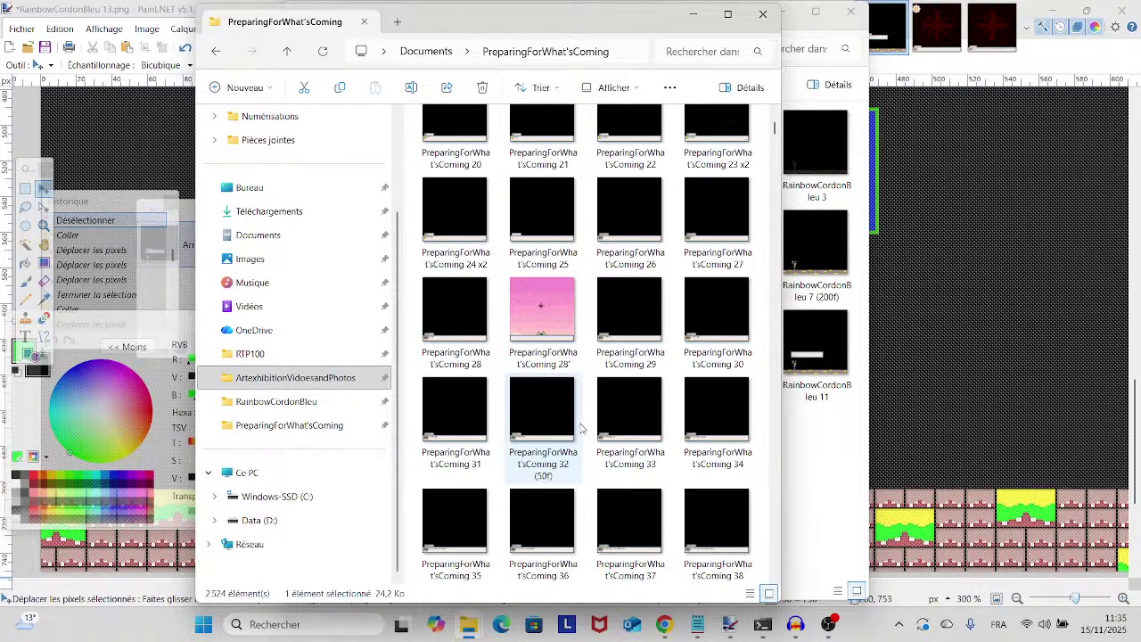
pyautogui.scroll(-3, 581, 429)
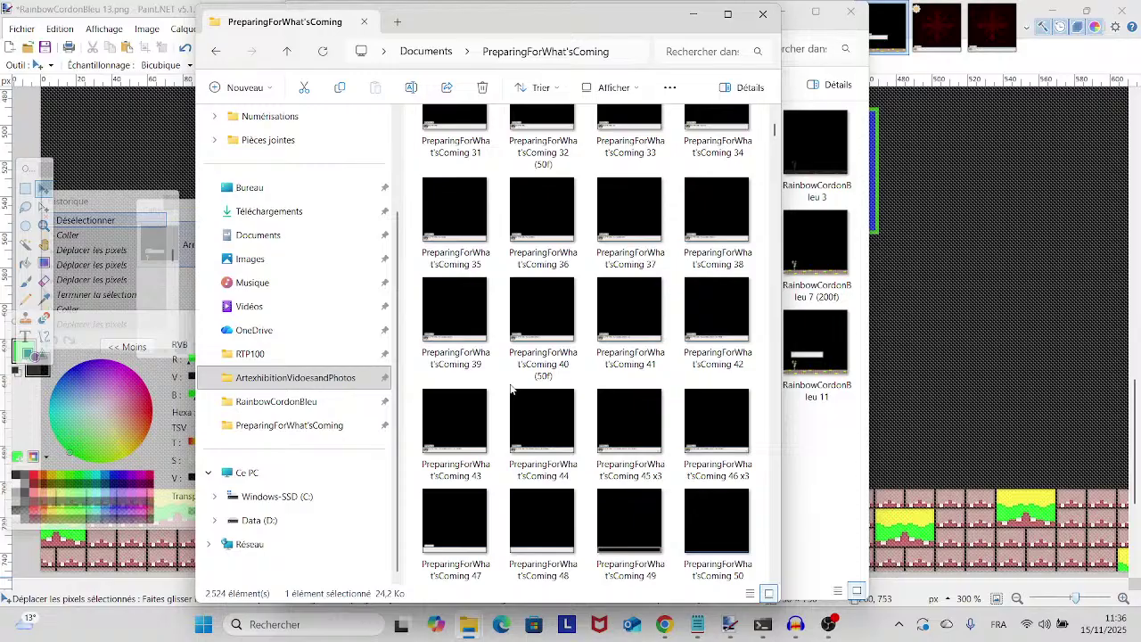
pyautogui.click(646, 451)
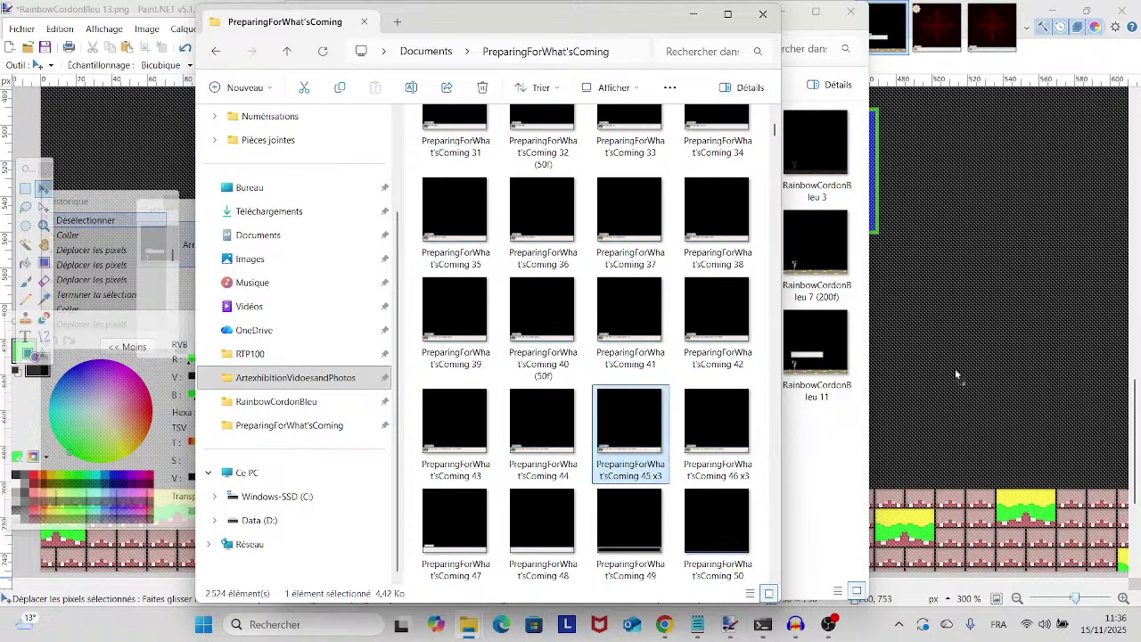
pyautogui.moveTo(956, 374); pyautogui.dragTo(956, 374)
pyautogui.click(609, 328)
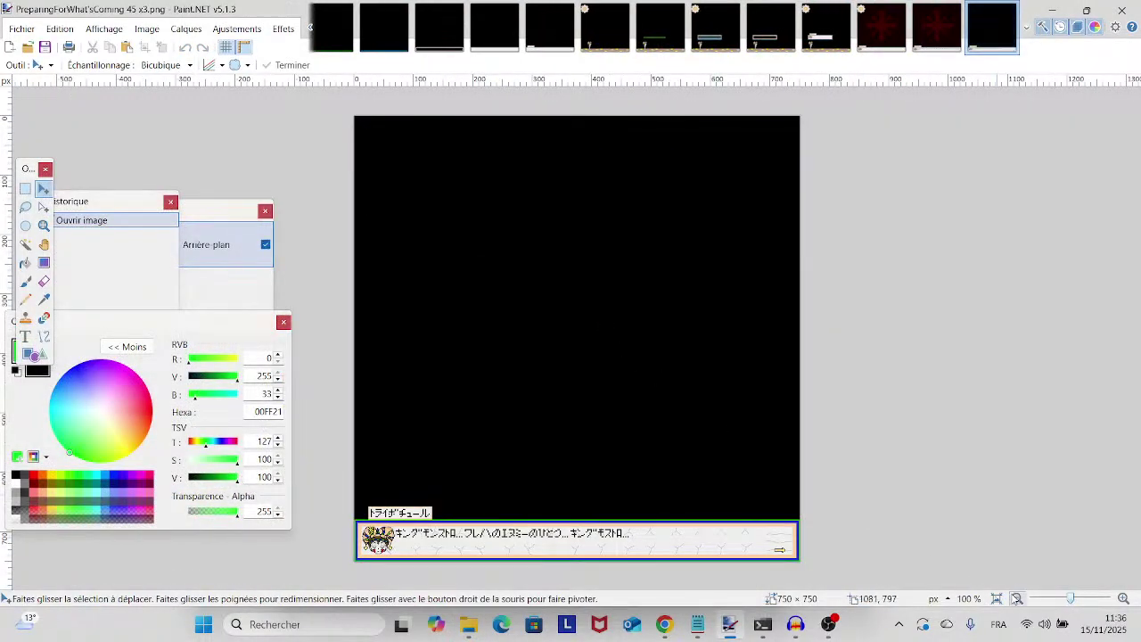
# - Examine the full dialogue line in PreparingForWhat'sComing 45 x3 for reusable characters
pyautogui.moveTo(1069, 598); pyautogui.dragTo(1079, 598)
pyautogui.scroll(-10, 612, 415)
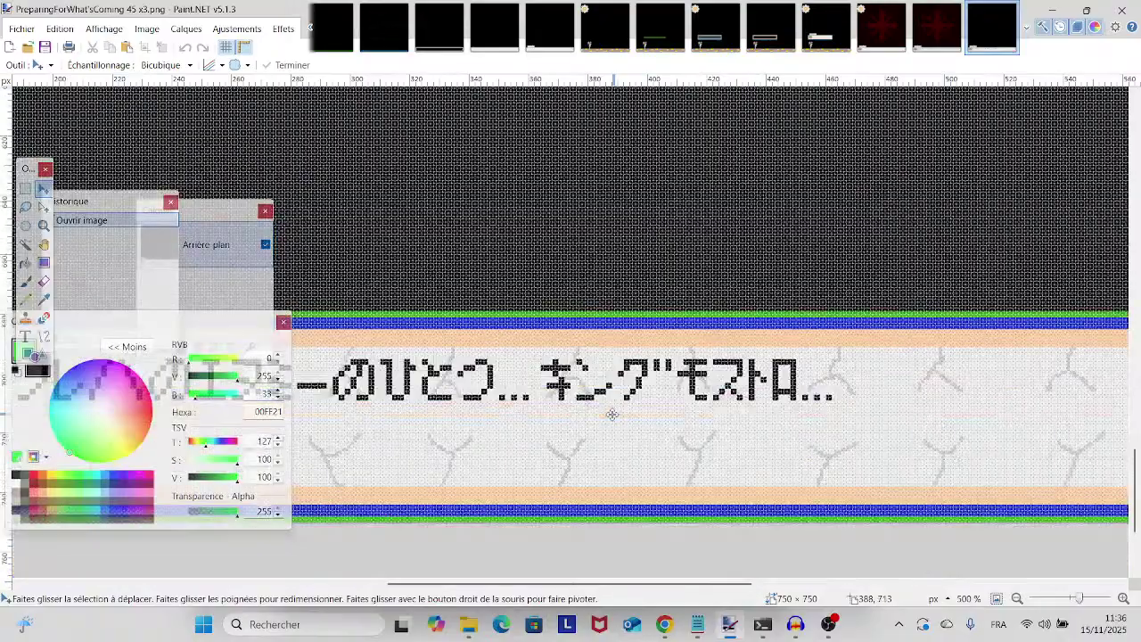
pyautogui.scroll(2, 546, 361)
pyautogui.hscroll(-6, 546, 361)
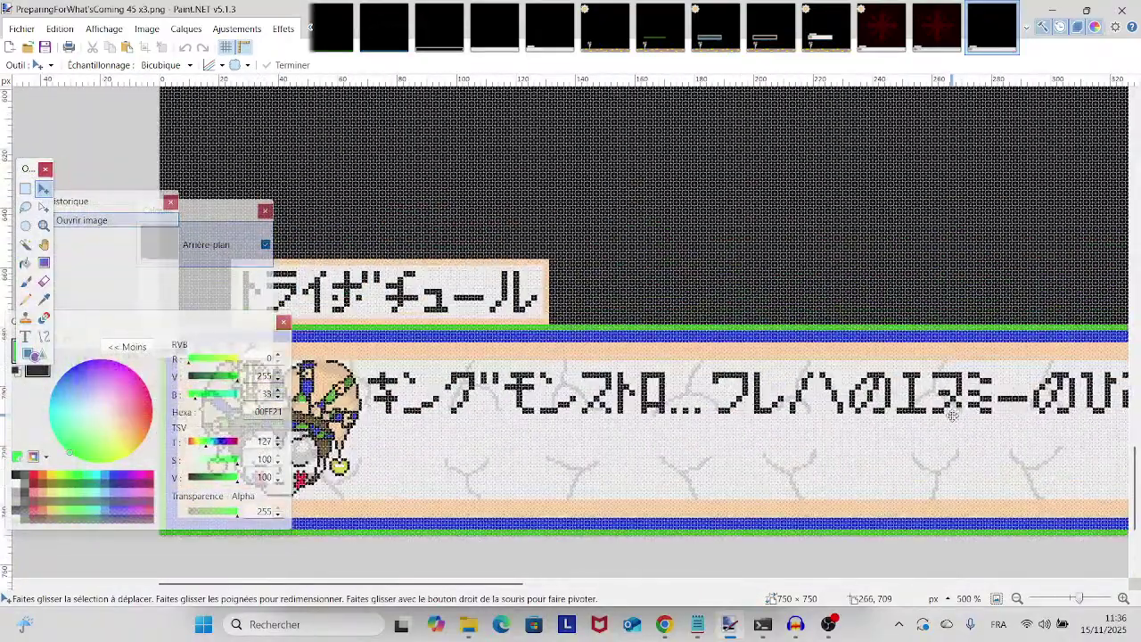
pyautogui.hscroll(6, 904, 381)
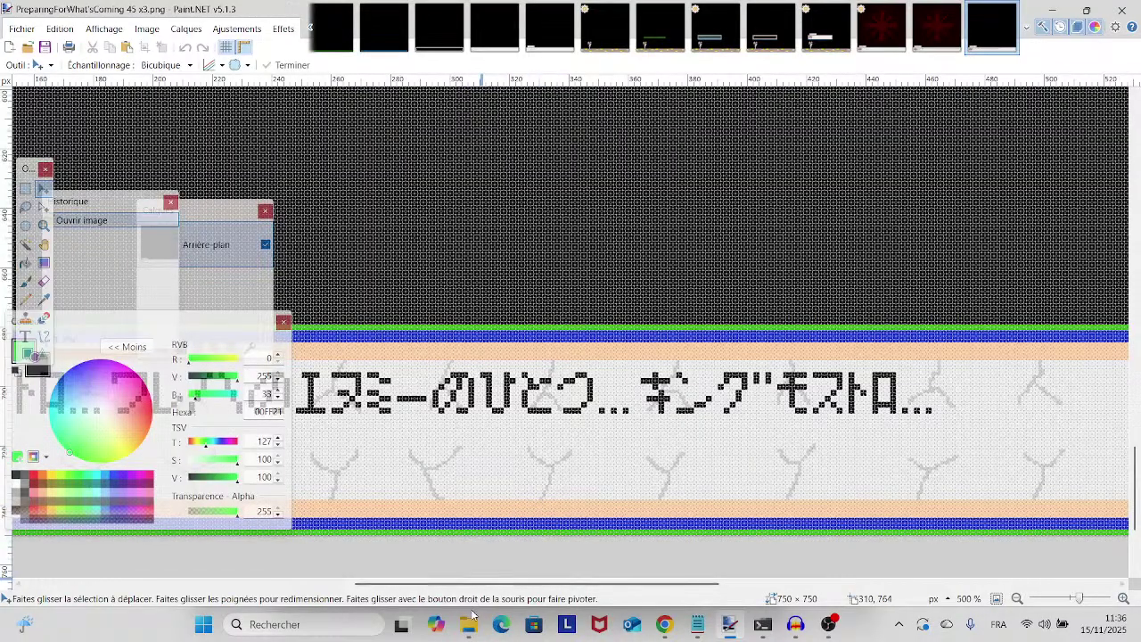
# - Look through the frames following PreparingForWhat'sComing 45 x3 in the folder for another dialogue to copy characters from
pyautogui.moveTo(469, 624)
pyautogui.moveTo(483, 566)
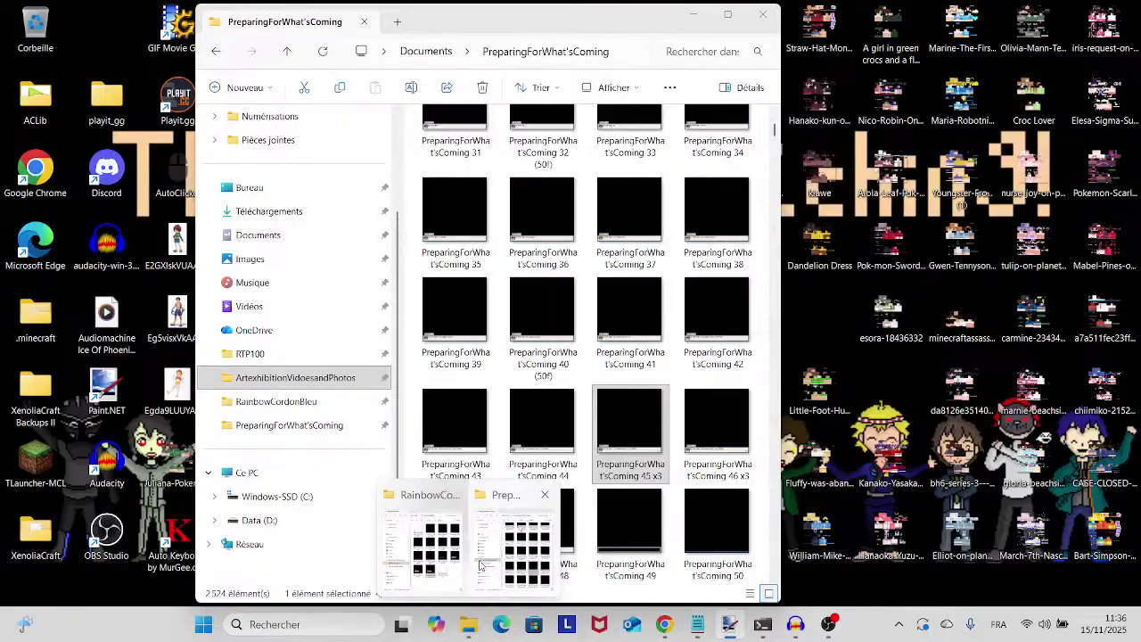
pyautogui.click(483, 566)
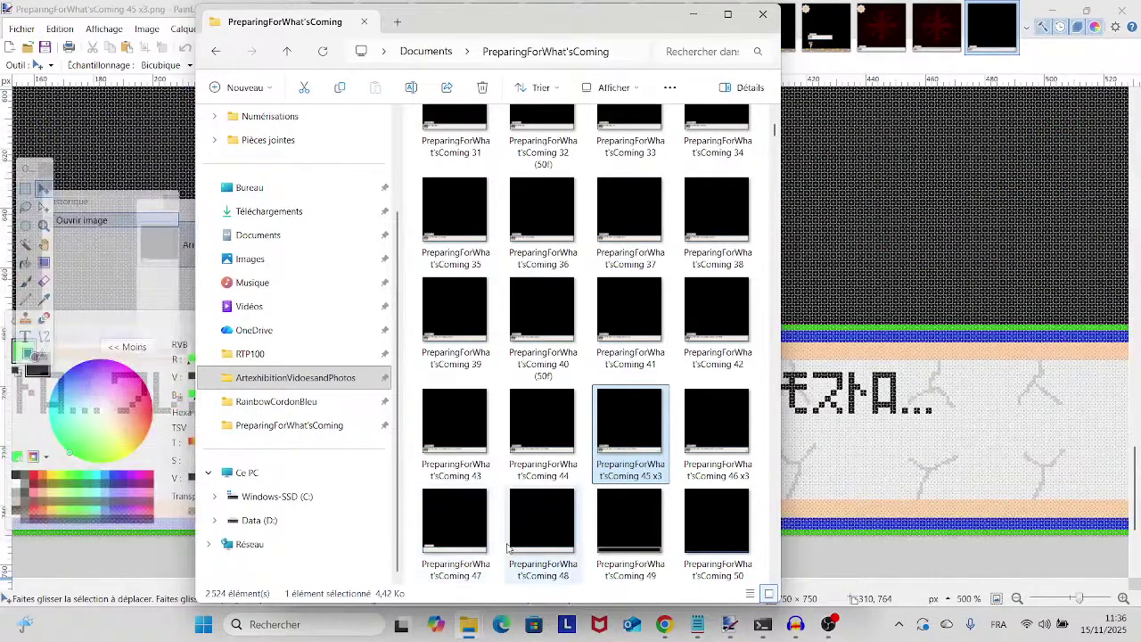
pyautogui.scroll(-8, 507, 547)
pyautogui.scroll(5, 507, 547)
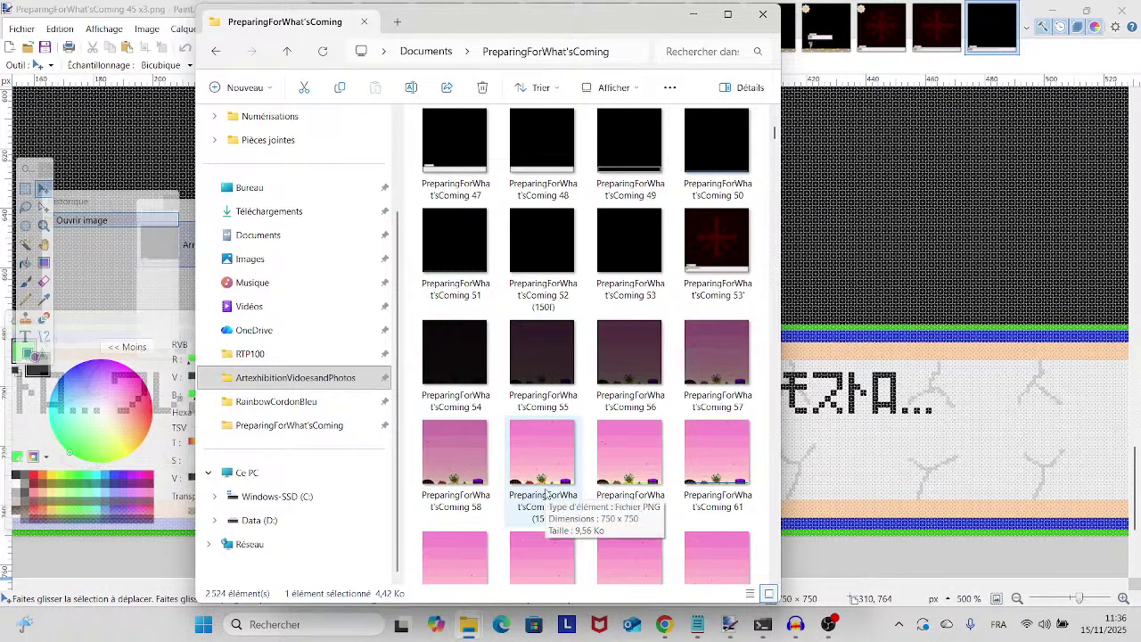
pyautogui.scroll(-8, 546, 495)
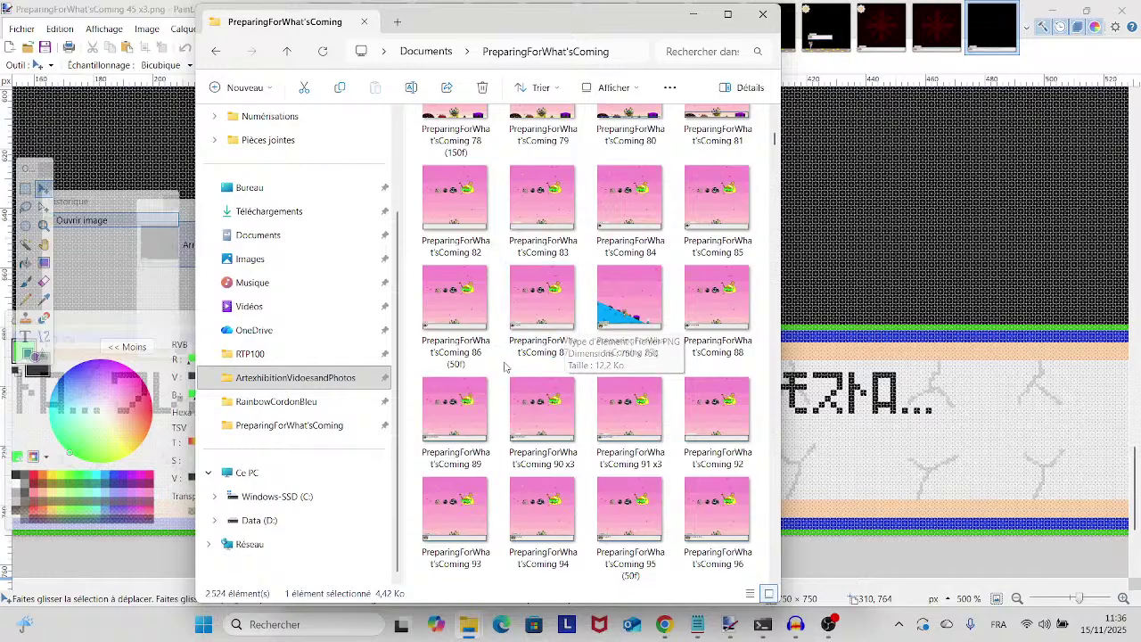
pyautogui.scroll(-6, 672, 404)
pyautogui.scroll(-6, 672, 404)
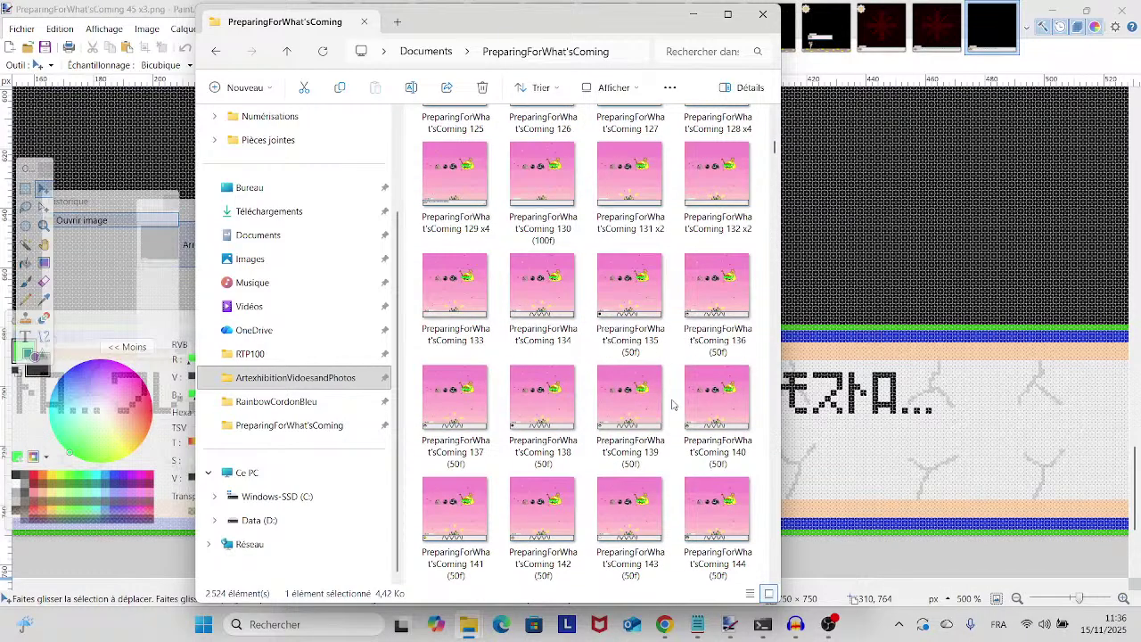
pyautogui.scroll(5, 672, 404)
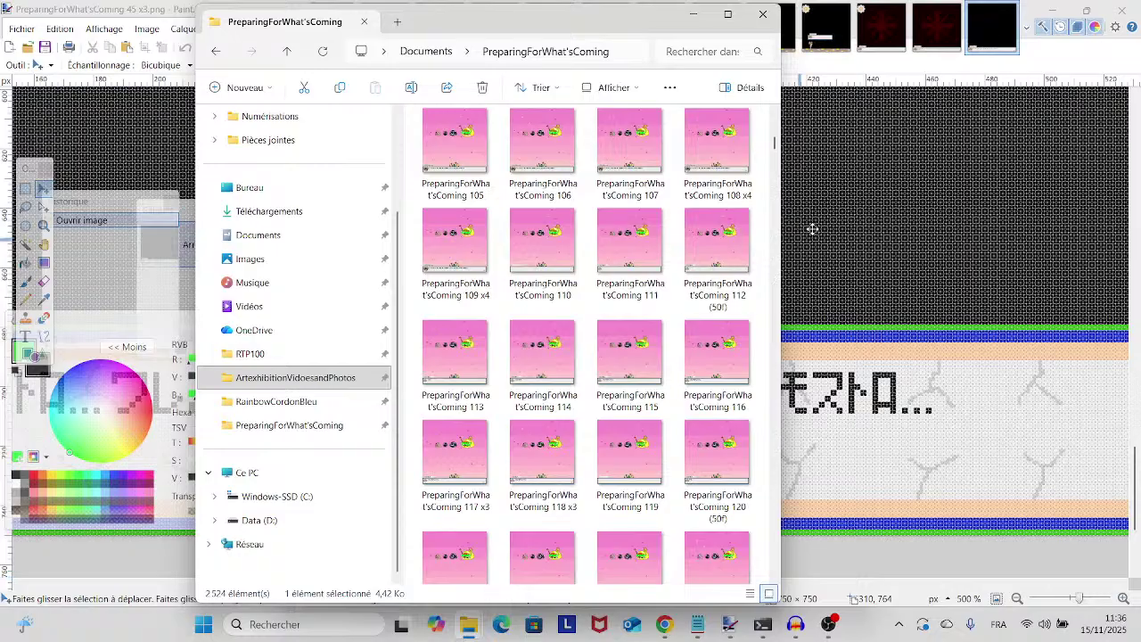
# - Switch to the PreparingForWhat'sComing 339 (x5) image, go to the start of its dialogue and clear the selection on つ
pyautogui.click(906, 71)
pyautogui.click(936, 28)
pyautogui.moveTo(682, 342); pyautogui.dragTo(836, 410)
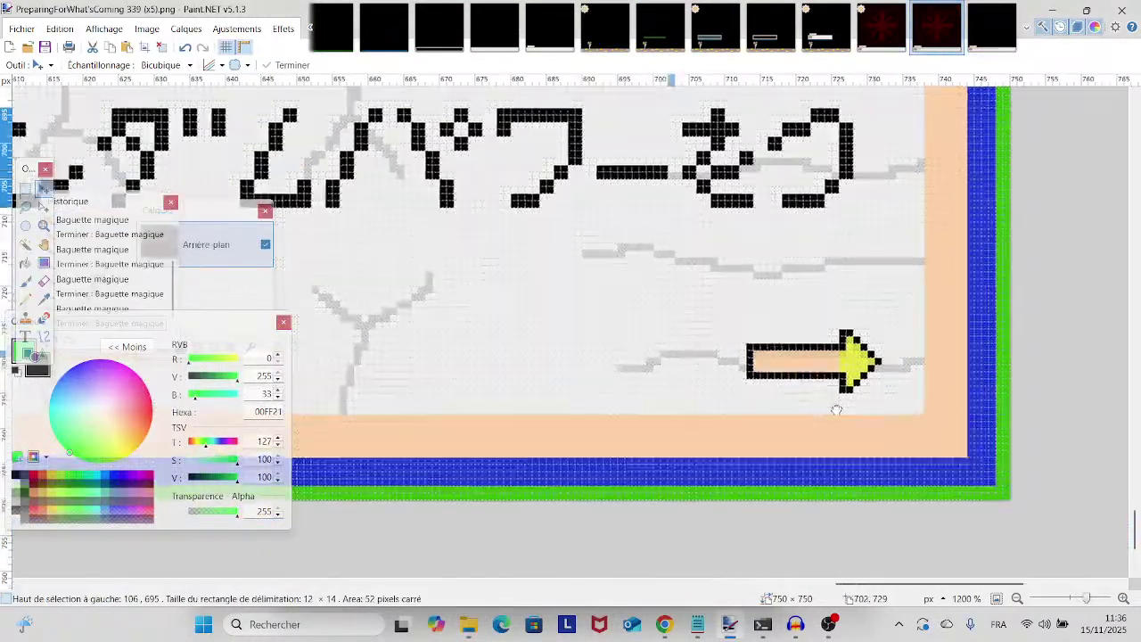
pyautogui.scroll(3, 836, 410)
pyautogui.hscroll(-10, 829, 408)
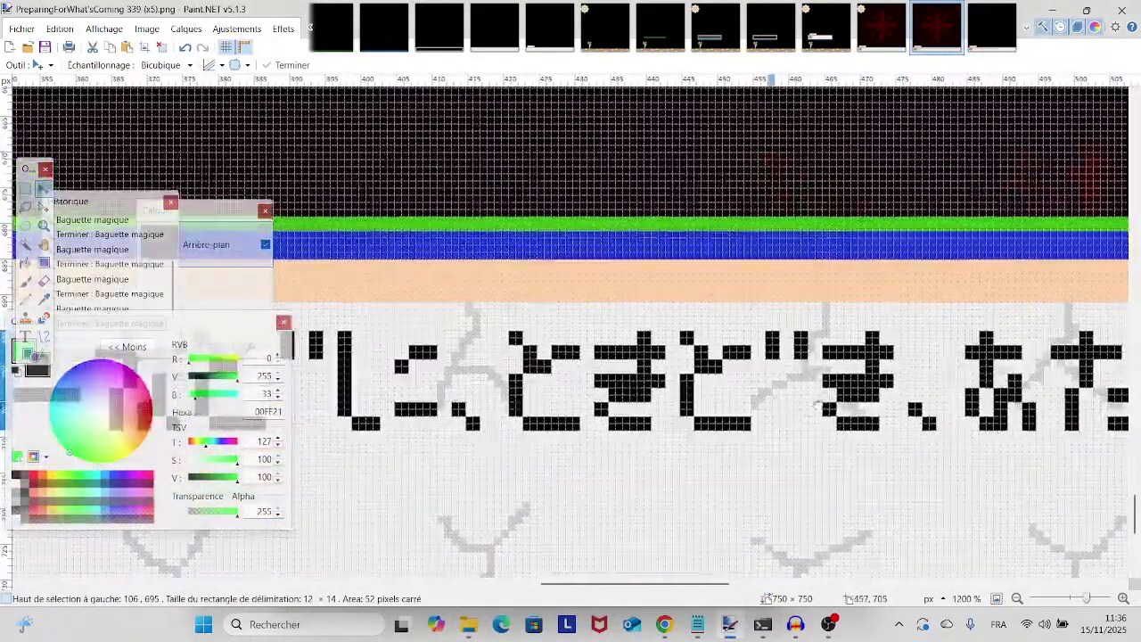
pyautogui.hscroll(-15, 817, 406)
pyautogui.scroll(1, 816, 406)
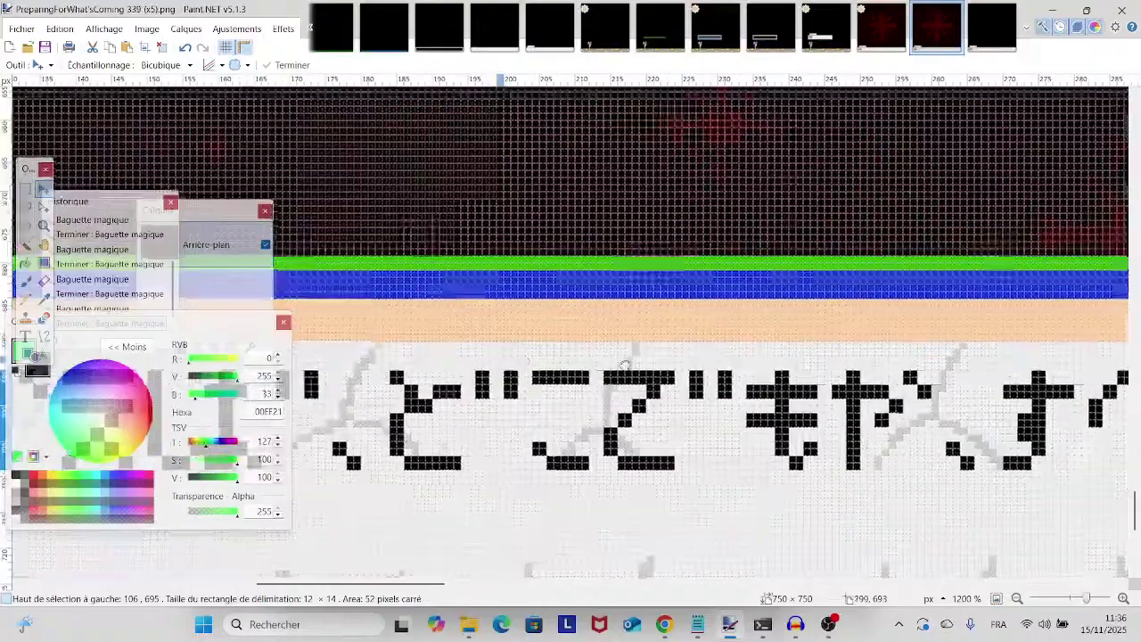
pyautogui.hscroll(-10, 624, 364)
pyautogui.scroll(-1, 642, 339)
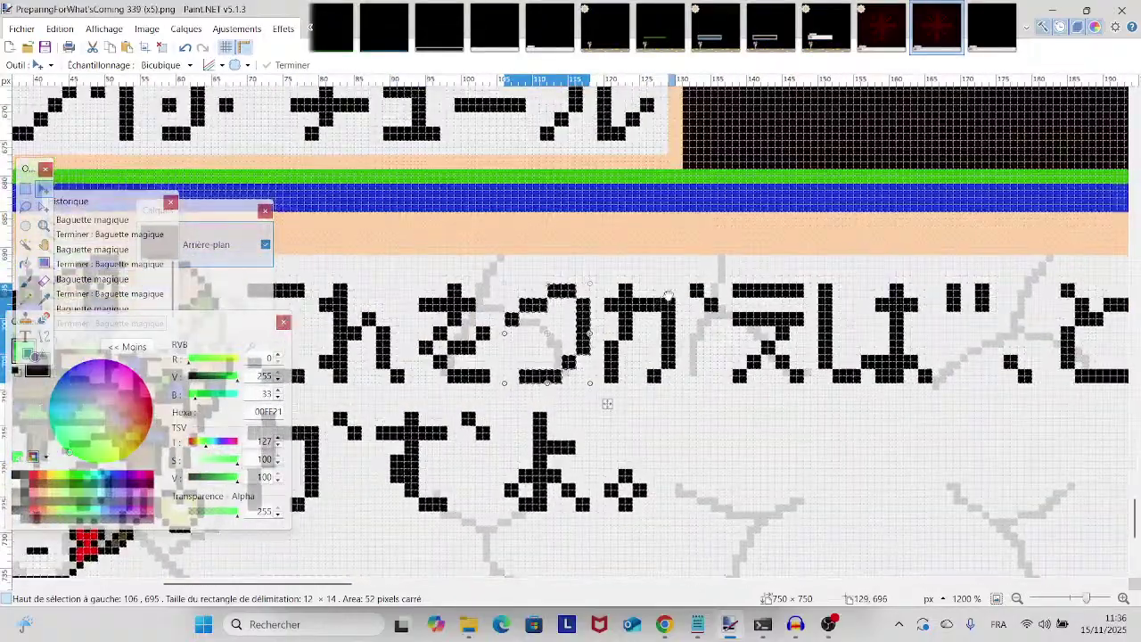
pyautogui.hscroll(3, 669, 295)
pyautogui.hotkey('ctrl', 'd')
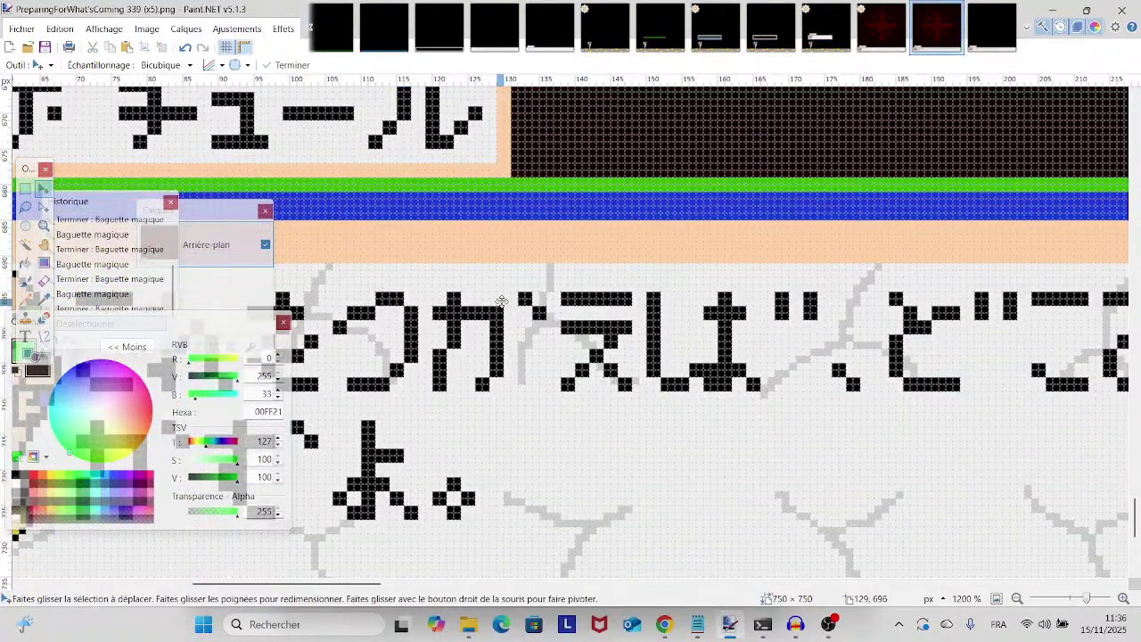
pyautogui.hscroll(-4, 502, 302)
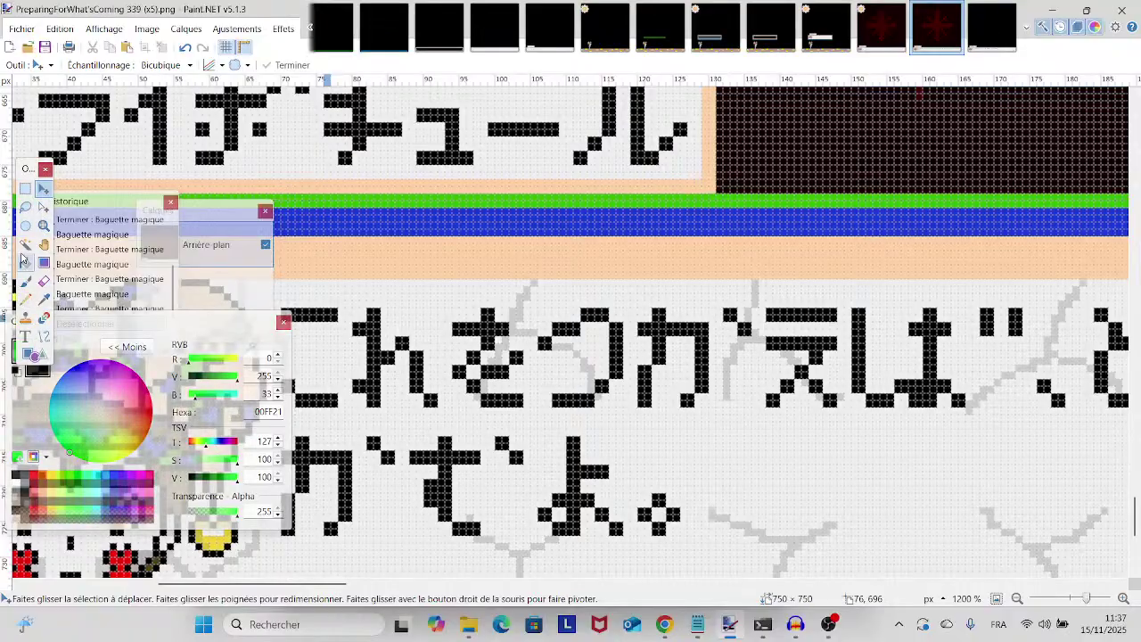
# - Select both characters of これ at the start of the dialogue's first line with the Magic Wand and copy them
pyautogui.click(25, 243)
pyautogui.hscroll(-1, 437, 357)
pyautogui.click(443, 379)
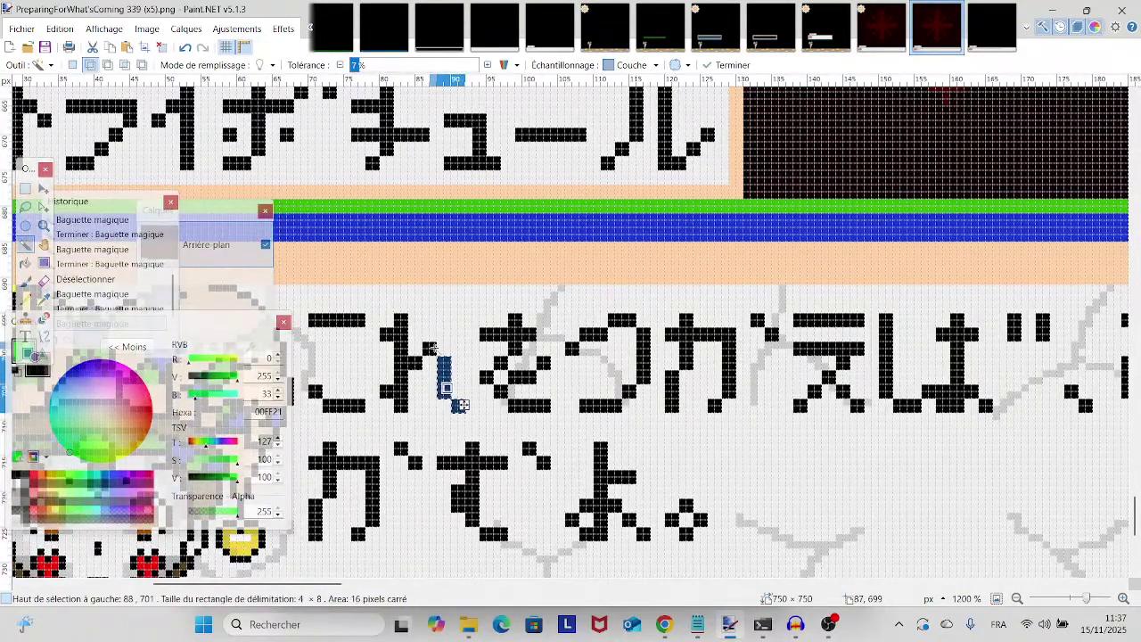
pyautogui.keyDown('ctrl'); pyautogui.click(389, 389); pyautogui.keyUp('ctrl')
pyautogui.keyDown('ctrl'); pyautogui.click(349, 406); pyautogui.keyUp('ctrl')
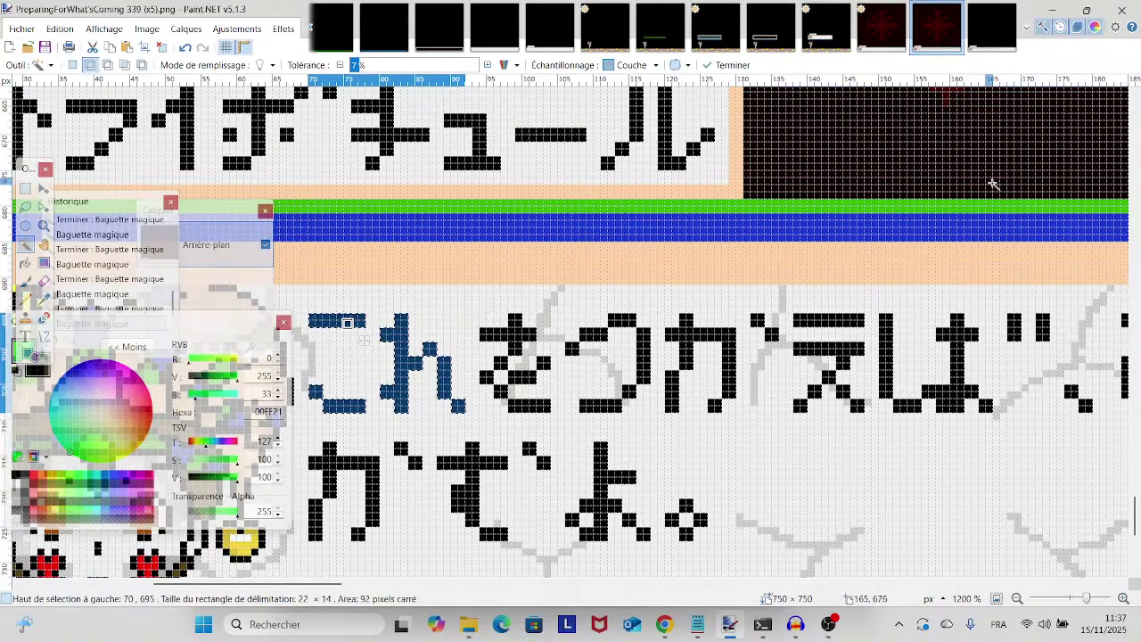
pyautogui.click(988, 31)
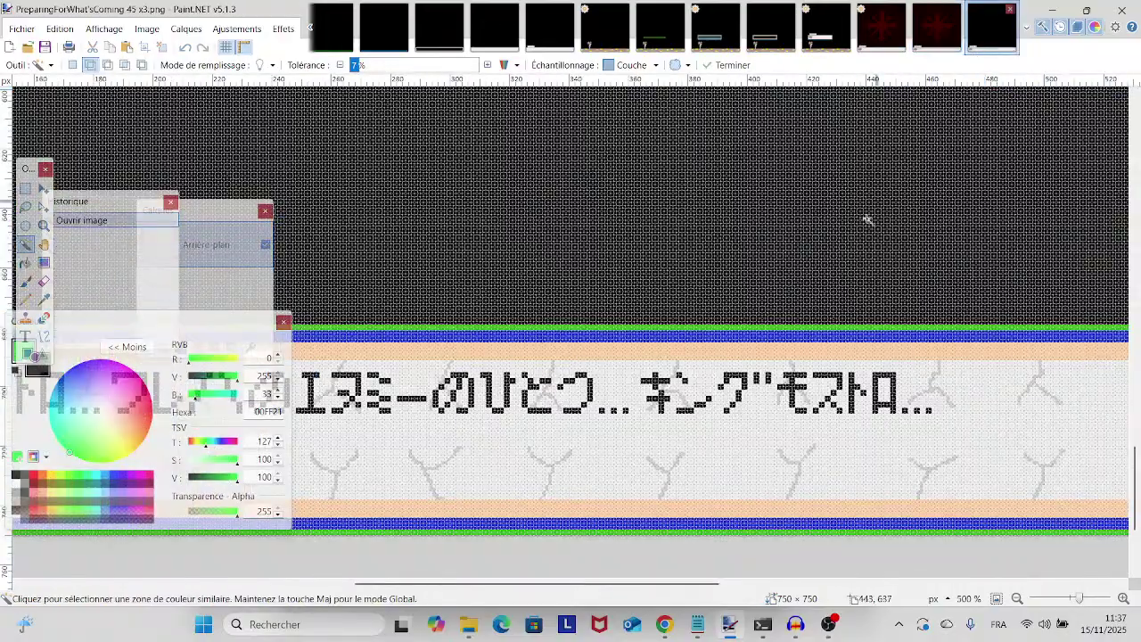
# - Switch to RainbowCordonBleu 13 and paste the copied これ characters into it
pyautogui.click(826, 29)
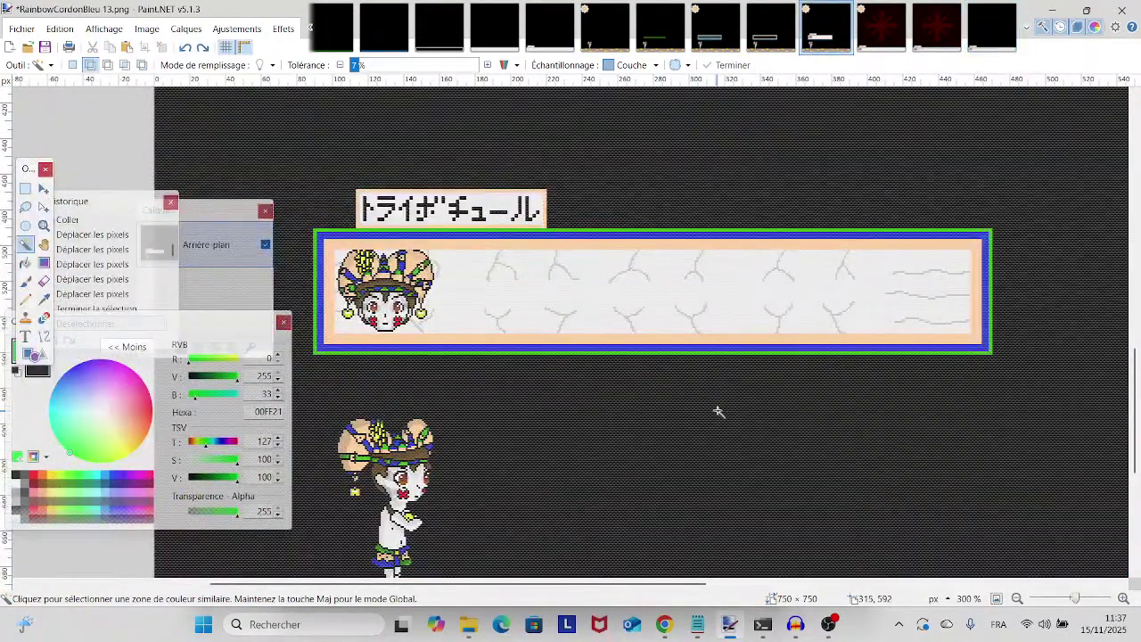
pyautogui.moveTo(719, 408); pyautogui.dragTo(790, 479)
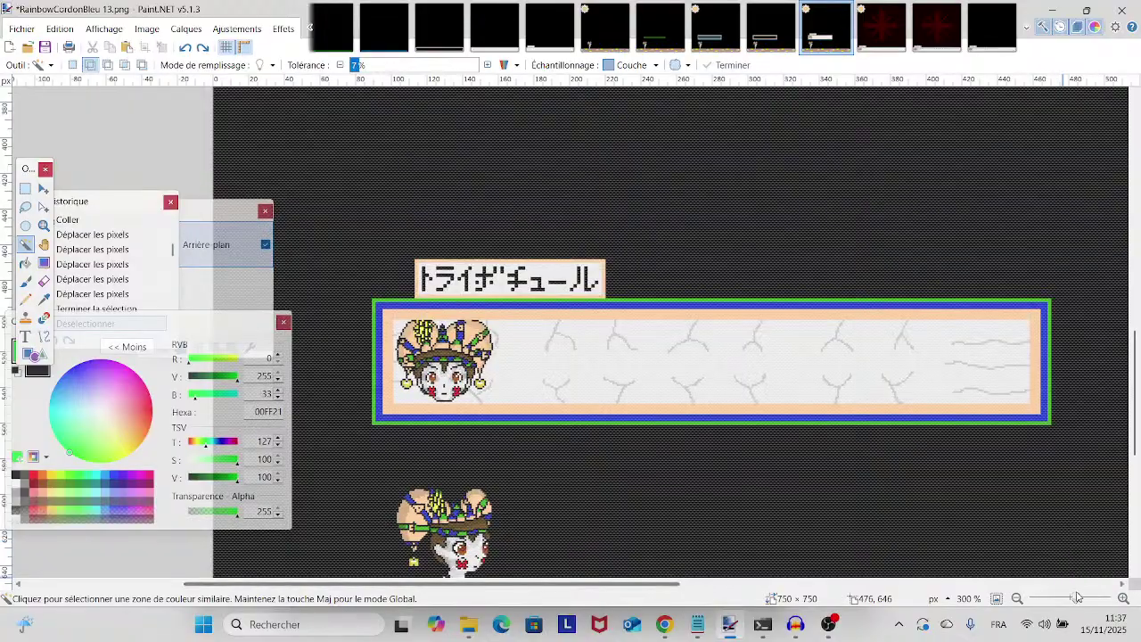
pyautogui.moveTo(1075, 599); pyautogui.dragTo(1080, 603)
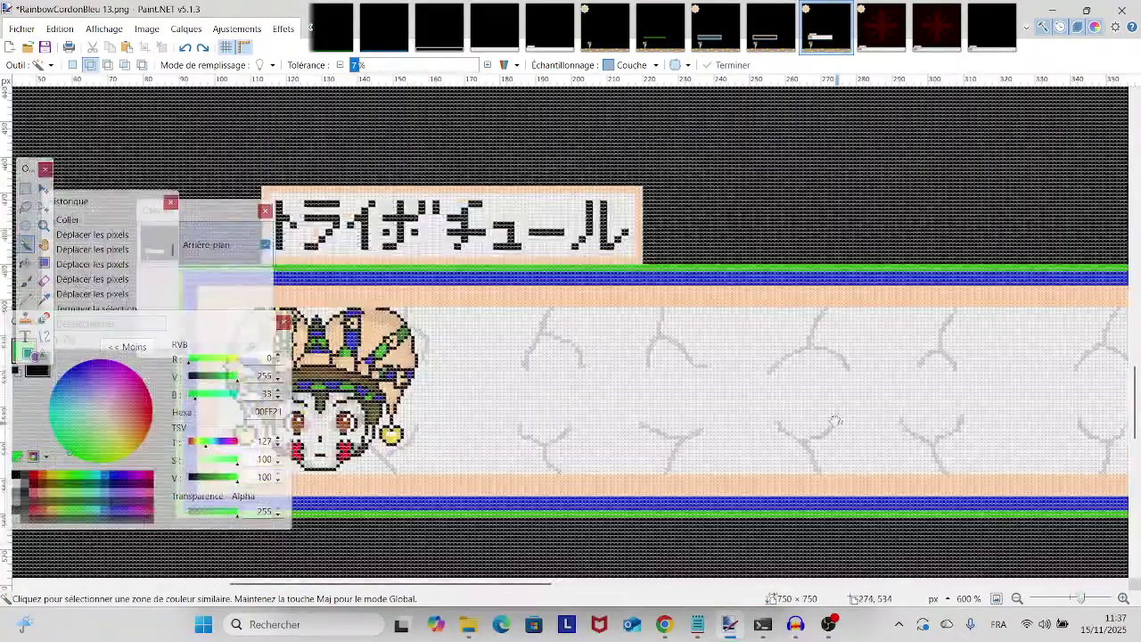
pyautogui.moveTo(609, 375); pyautogui.dragTo(805, 311)
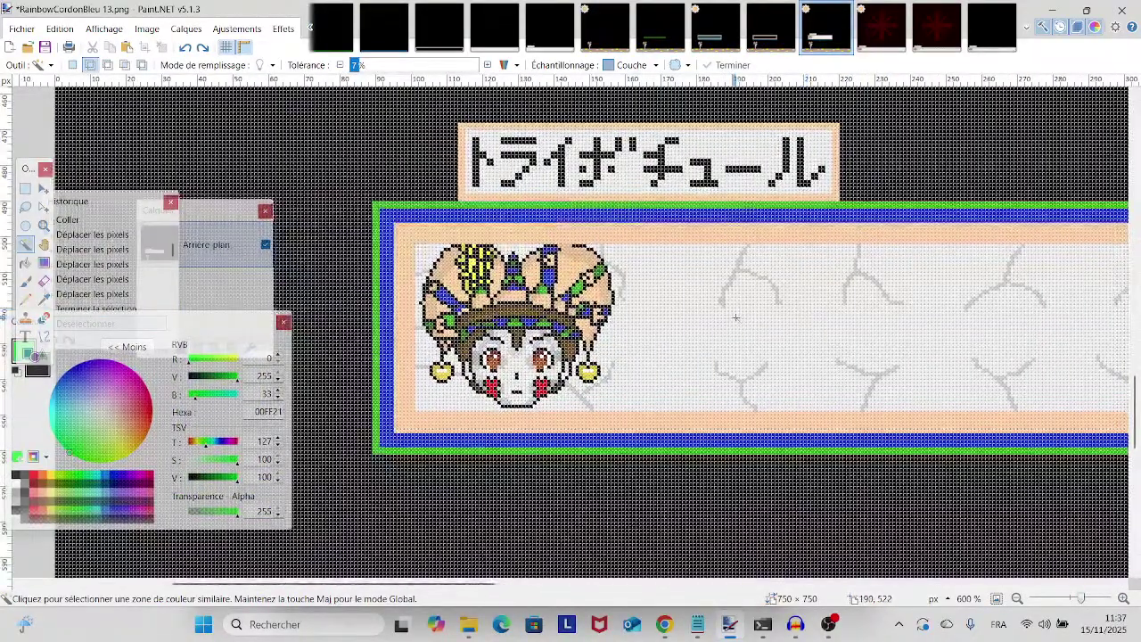
pyautogui.hotkey('ctrl', 'z')
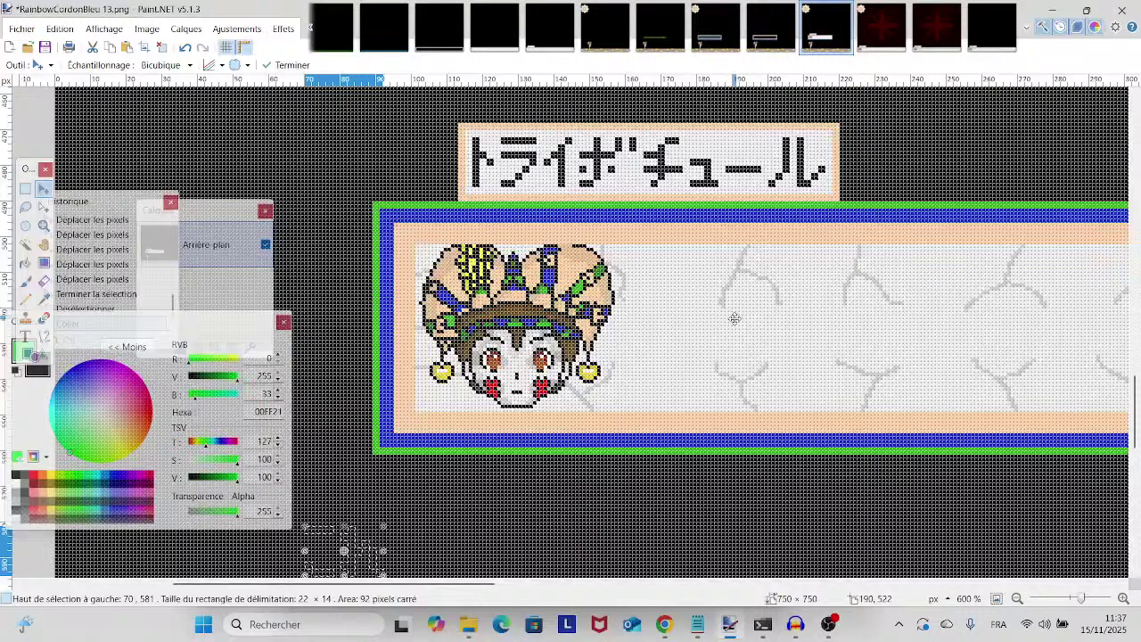
# - Move the pasted これ into the dialogue box just beside the jester's portrait, with its top-left corner at 159, 506, and deselect it
pyautogui.press('Up')
pyautogui.press('Up')
pyautogui.press('Up')
pyautogui.press('Up')
pyautogui.press('Up')
pyautogui.press('Up')
pyautogui.press('Up')
pyautogui.press('Up')
pyautogui.press('Up')
pyautogui.press('Up')
pyautogui.press('Up')
pyautogui.press('Up')
pyautogui.press('Up')
pyautogui.press('Up')
pyautogui.press('Up')
pyautogui.press('Up')
pyautogui.press('Up')
pyautogui.press('Up')
pyautogui.press('Up')
pyautogui.press('Up')
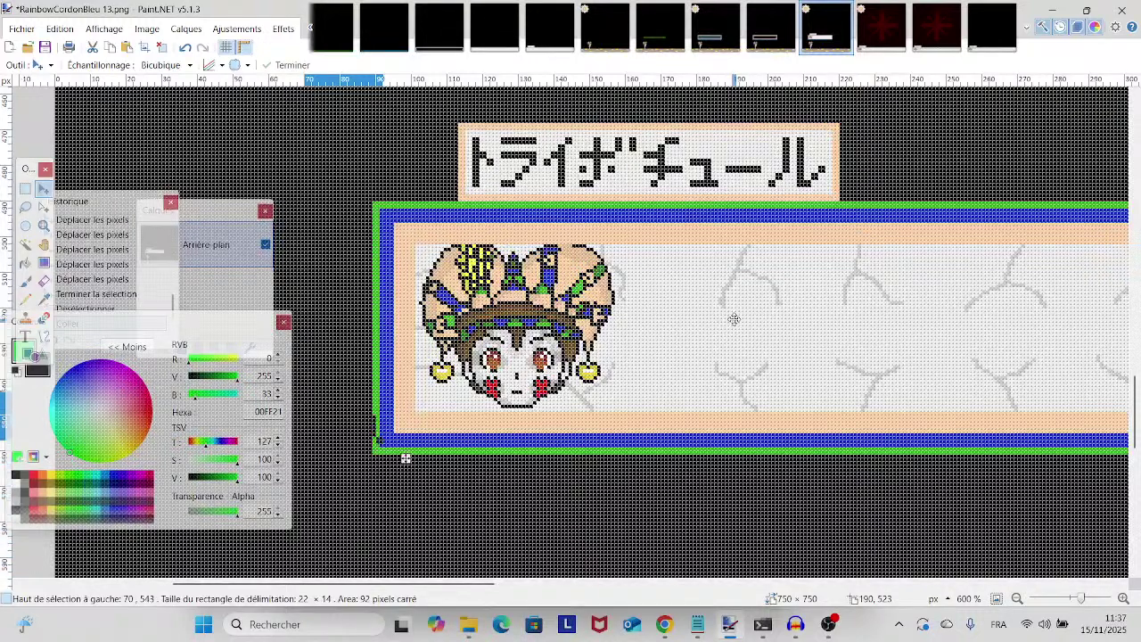
pyautogui.press('Right')
pyautogui.press('Right')
pyautogui.press('Right')
pyautogui.press('Right')
pyautogui.press('Right')
pyautogui.press('Right')
pyautogui.press('Right')
pyautogui.press('Right')
pyautogui.press('Right')
pyautogui.press('Right')
pyautogui.press('Right')
pyautogui.press('Right')
pyautogui.press('Right')
pyautogui.press('Right')
pyautogui.press('Right')
pyautogui.press('Right')
pyautogui.press('Right')
pyautogui.press('Right')
pyautogui.press('Right')
pyautogui.press('Right')
pyautogui.press('Right')
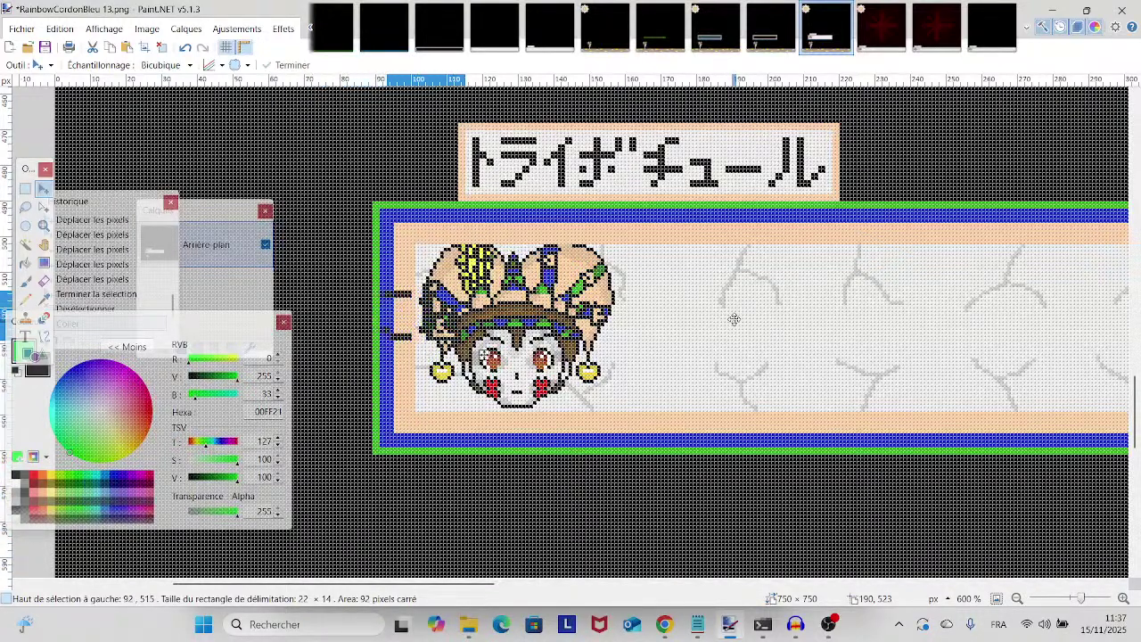
pyautogui.press('Right')
pyautogui.press('Right')
pyautogui.press('Right')
pyautogui.press('Right')
pyautogui.press('Right')
pyautogui.press('Right')
pyautogui.press('Right')
pyautogui.press('Right')
pyautogui.press('Right')
pyautogui.press('Right')
pyautogui.press('Right')
pyautogui.press('Right')
pyautogui.press('Right')
pyautogui.press('Right')
pyautogui.press('Right')
pyautogui.press('Right')
pyautogui.press('Right')
pyautogui.press('Right')
pyautogui.press('Right')
pyautogui.press('Right')
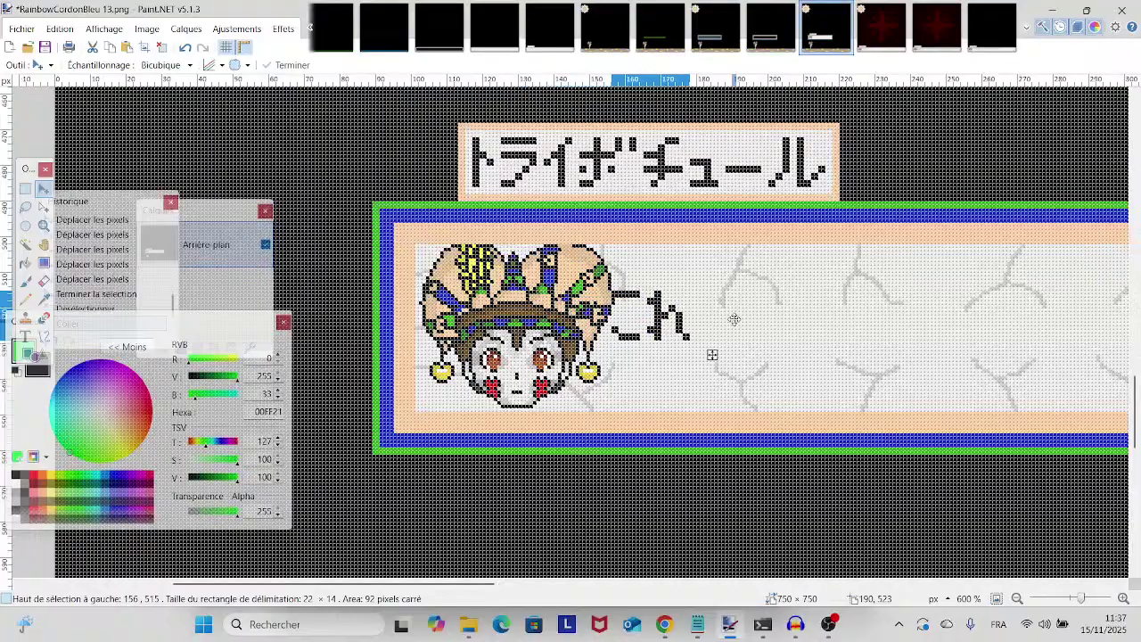
pyautogui.press('Right')
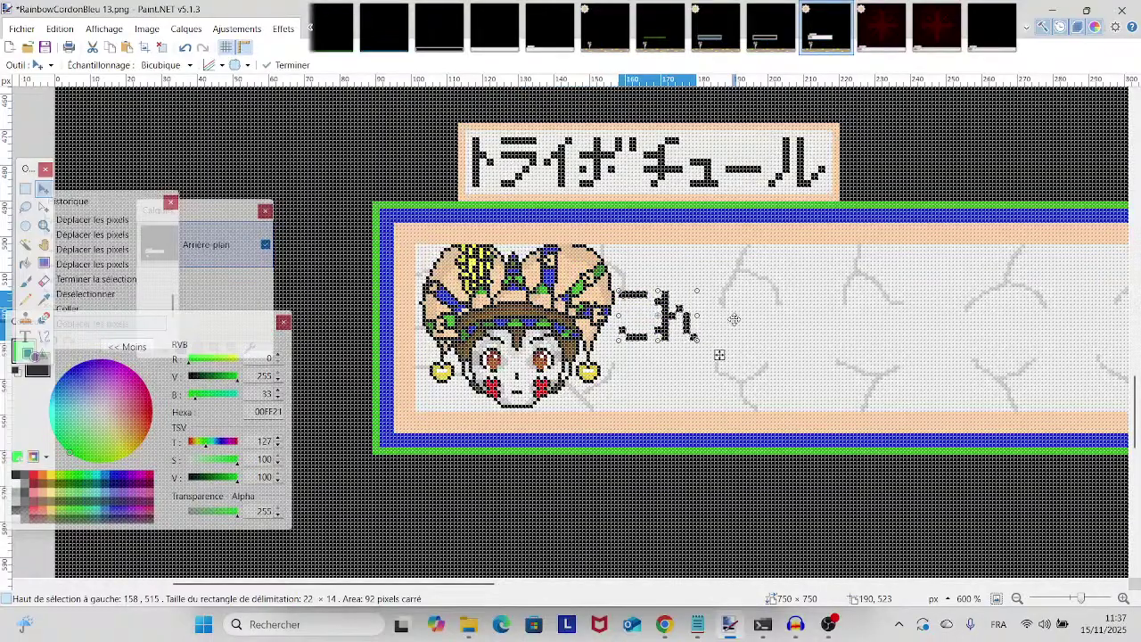
pyautogui.press('Right')
pyautogui.press('Up')
pyautogui.press('Up')
pyautogui.press('Up')
pyautogui.press('Up')
pyautogui.press('Up')
pyautogui.press('Up')
pyautogui.press('Up')
pyautogui.press('Up')
pyautogui.press('Up')
pyautogui.press('Up')
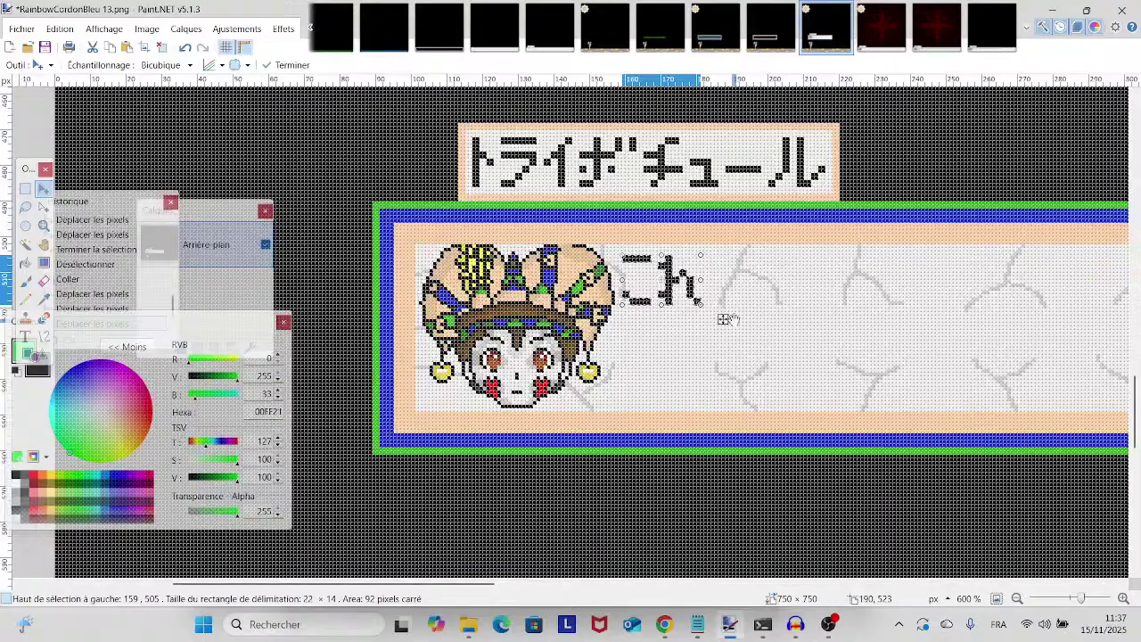
pyautogui.keyDown('ctrl'); pyautogui.scroll(7, 664, 285); pyautogui.keyUp('ctrl')
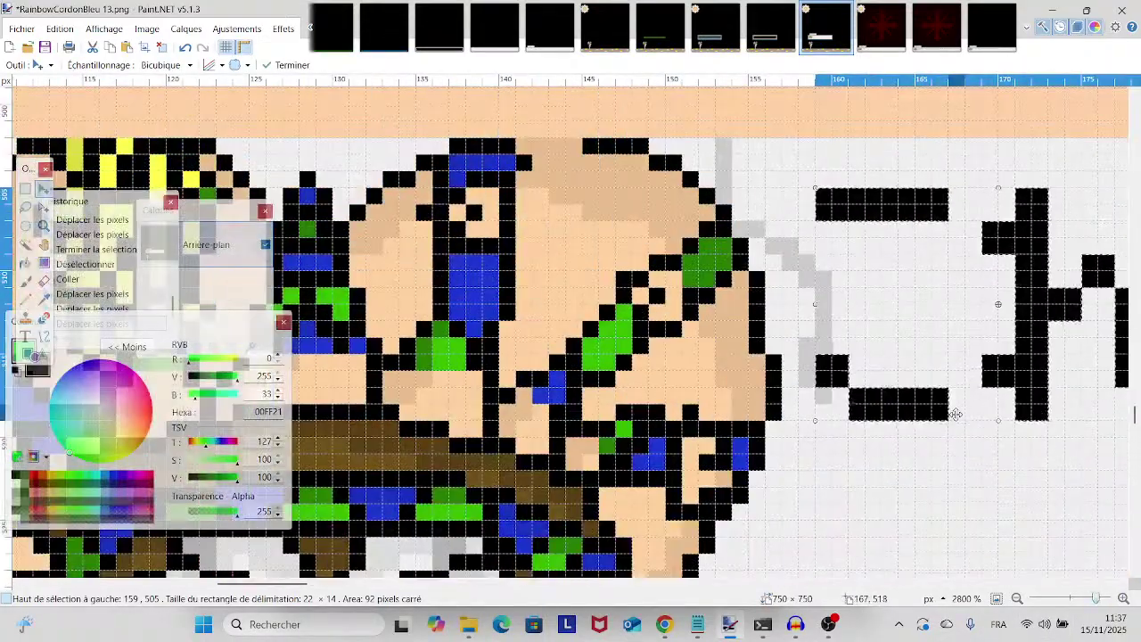
pyautogui.moveTo(955, 413); pyautogui.dragTo(798, 459)
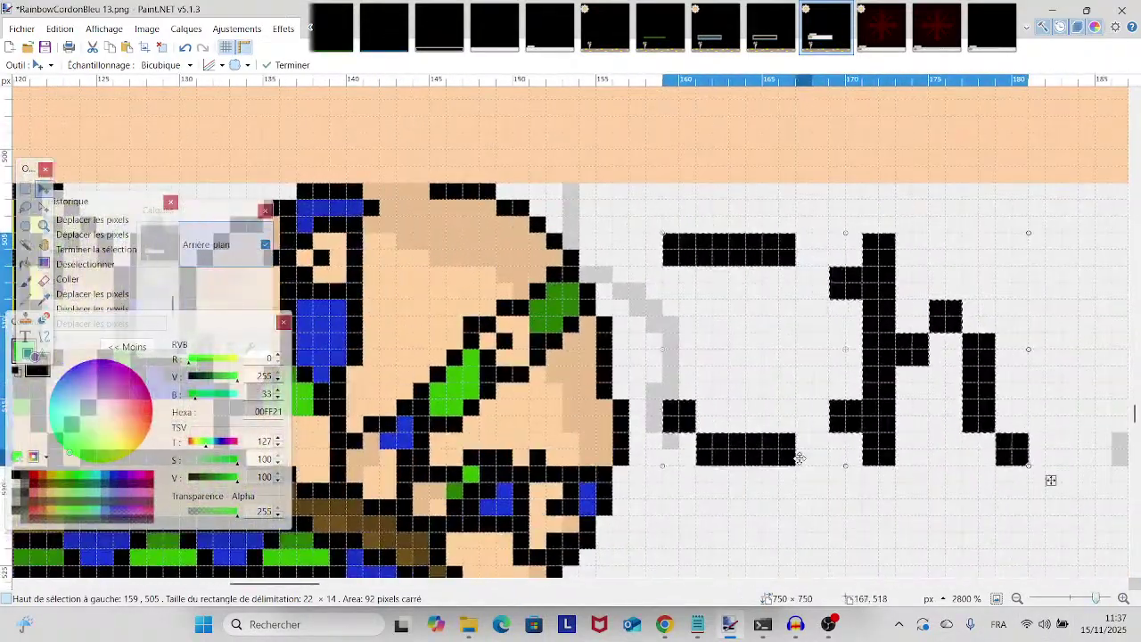
pyautogui.press('Down')
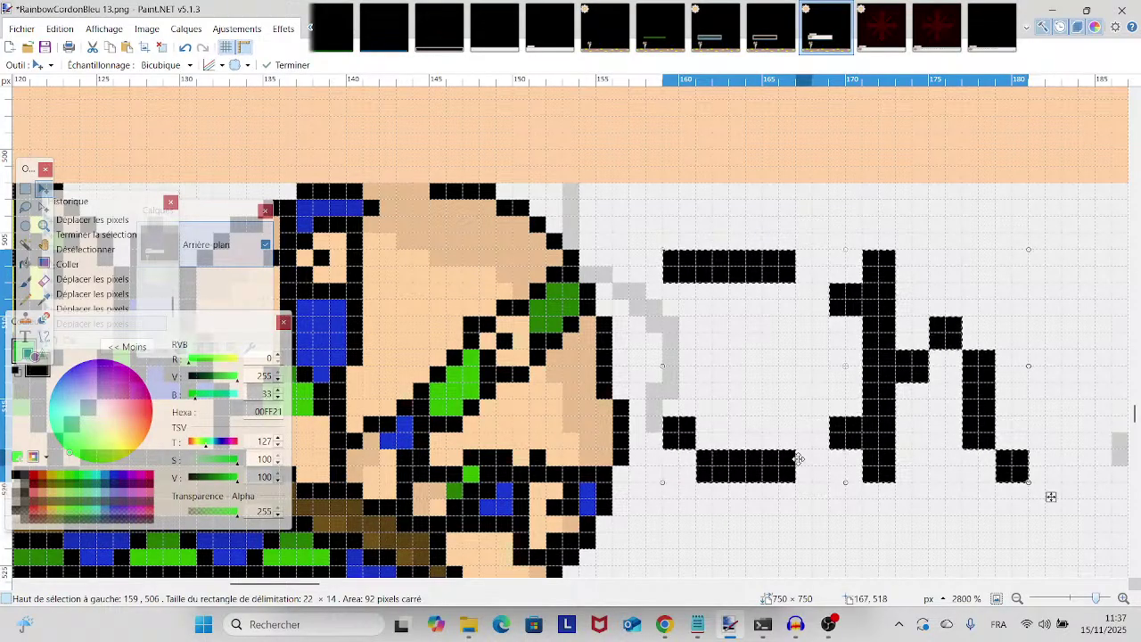
pyautogui.hotkey('ctrl', 'd')
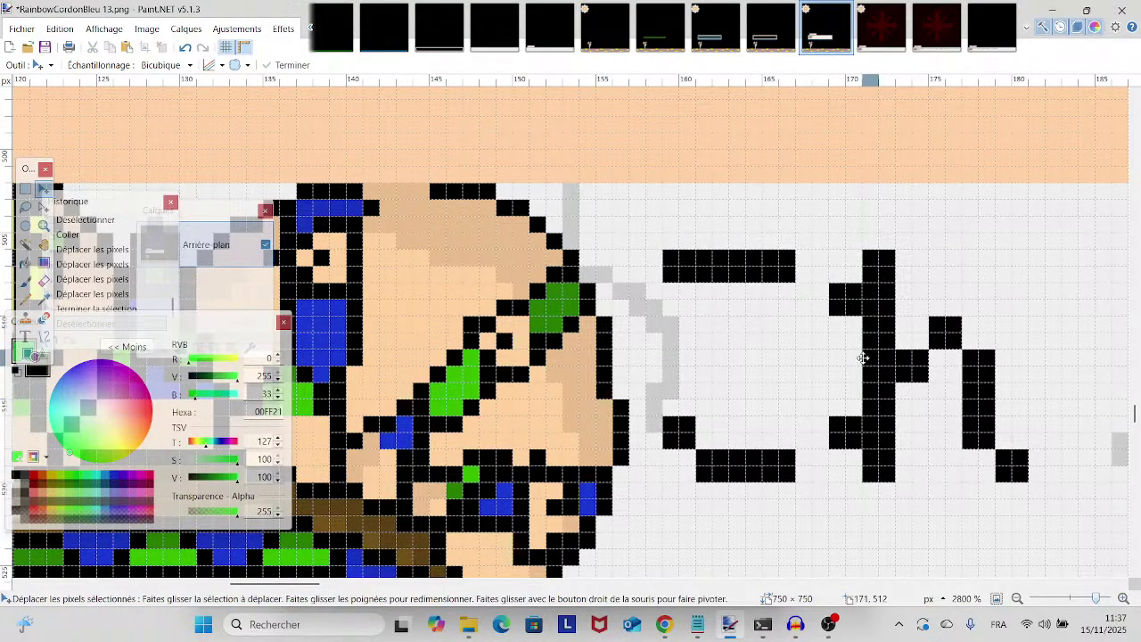
# - Switch to PreparingForWhat'sComing 339 (x5), clear the selection on これ, then select all parts of は with the Magic Wand and copy them
pyautogui.click(943, 42)
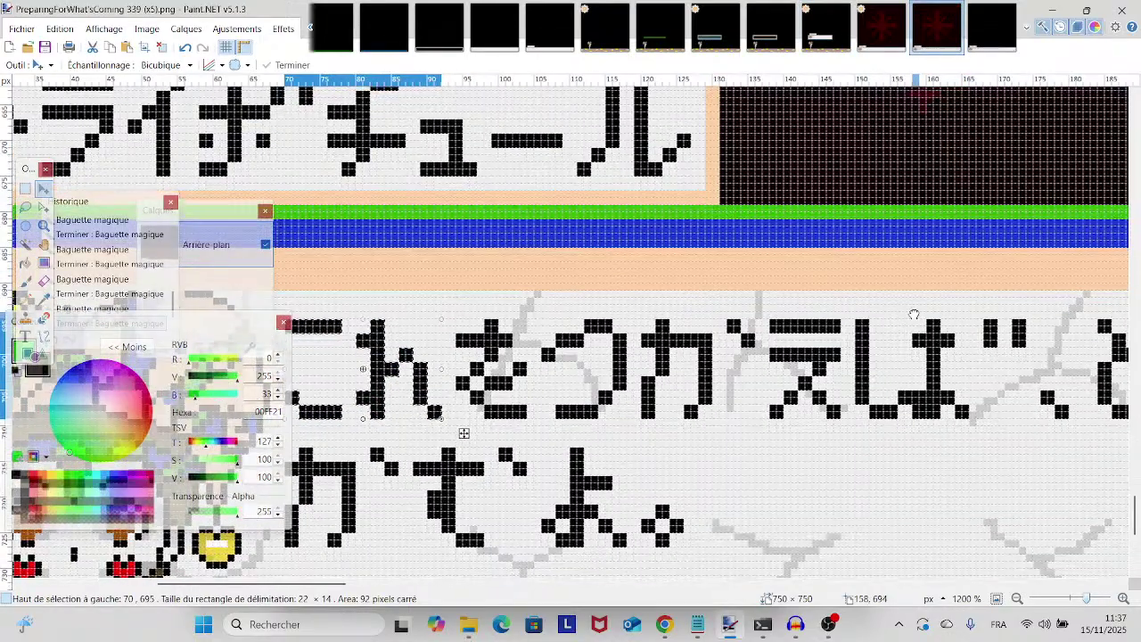
pyautogui.hscroll(3, 573, 282)
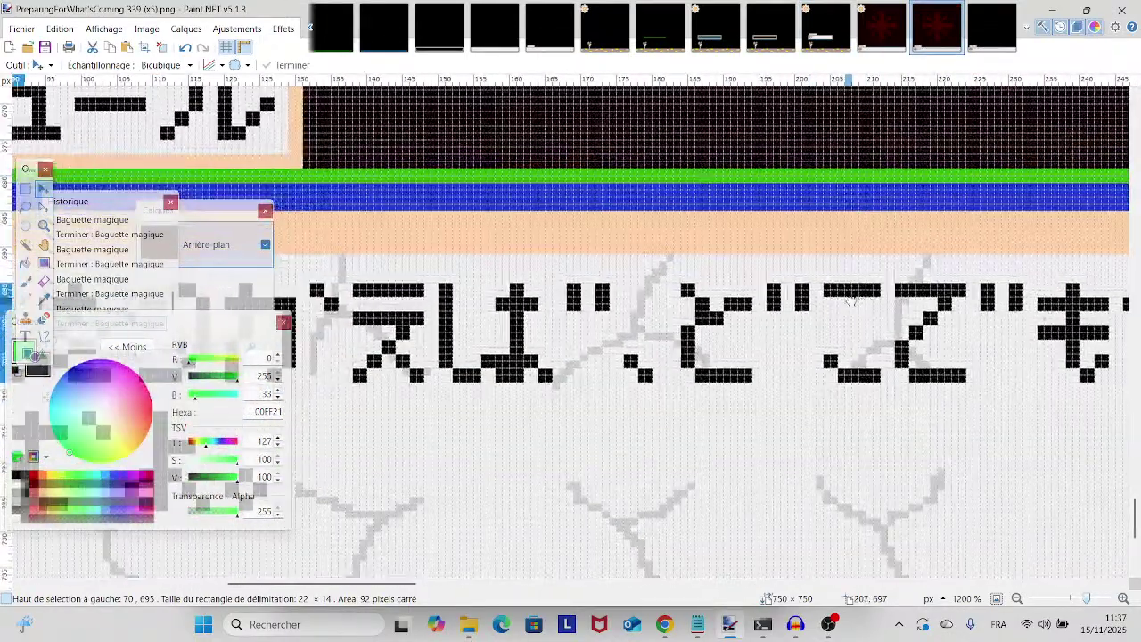
pyautogui.hotkey('ctrl', 'd')
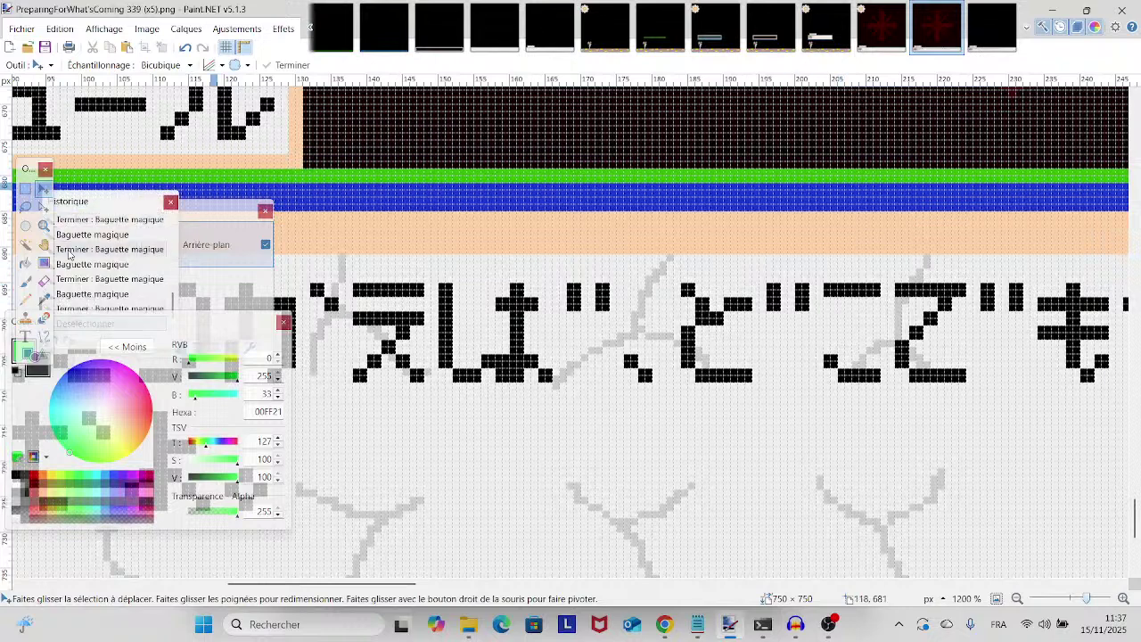
pyautogui.click(25, 243)
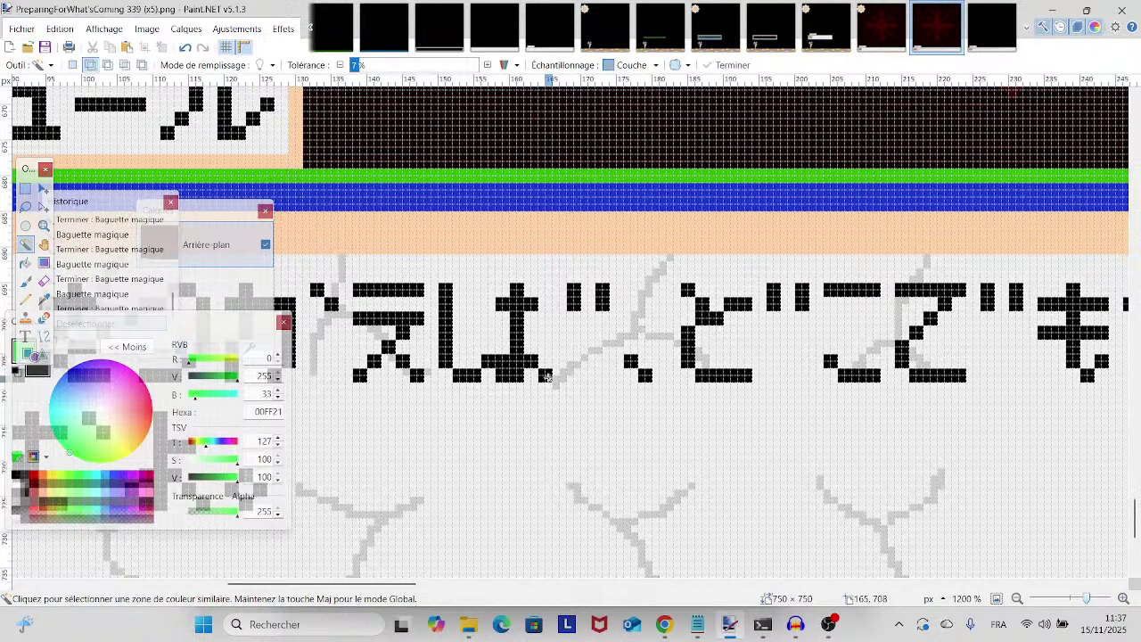
pyautogui.click(546, 374)
pyautogui.keyDown('ctrl'); pyautogui.click(514, 338); pyautogui.keyUp('ctrl')
pyautogui.keyDown('ctrl'); pyautogui.click(467, 374); pyautogui.keyUp('ctrl')
pyautogui.keyDown('ctrl'); pyautogui.click(442, 342); pyautogui.keyUp('ctrl')
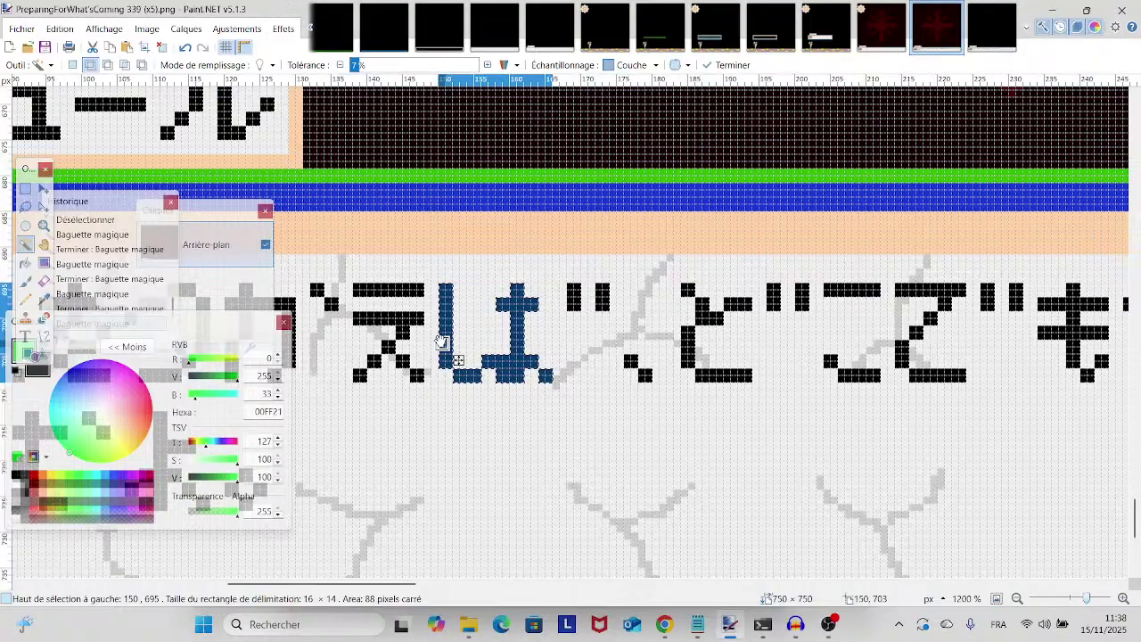
# - Return to RainbowCordonBleu 13 at the end of これ and paste the copied は character
pyautogui.click(987, 45)
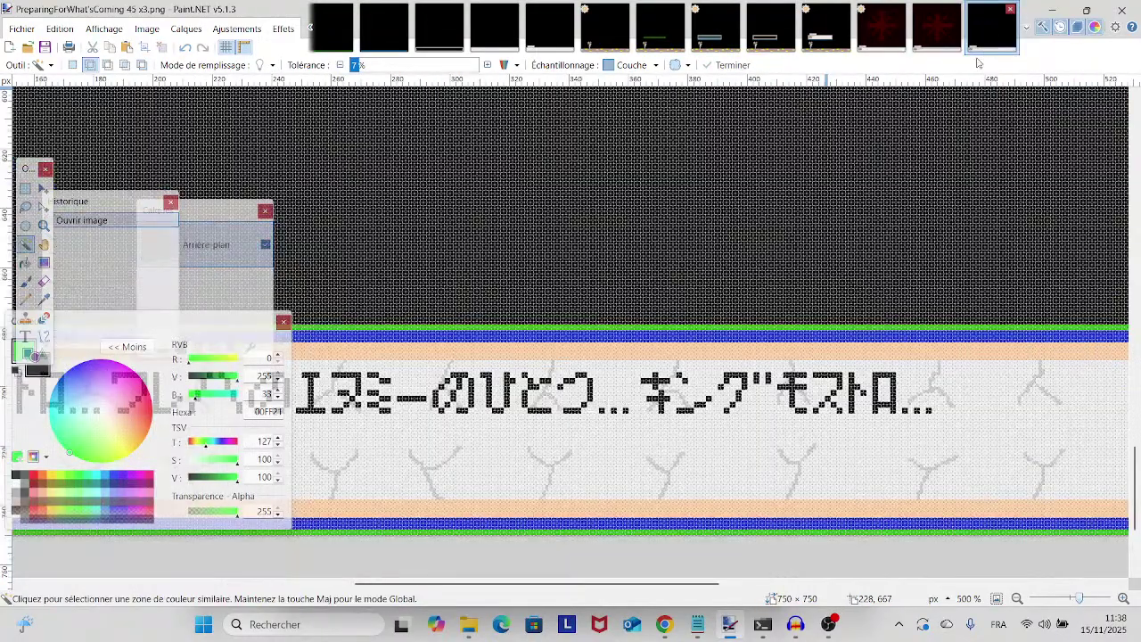
pyautogui.click(826, 31)
pyautogui.hscroll(5, 806, 187)
pyautogui.scroll(-1, 552, 202)
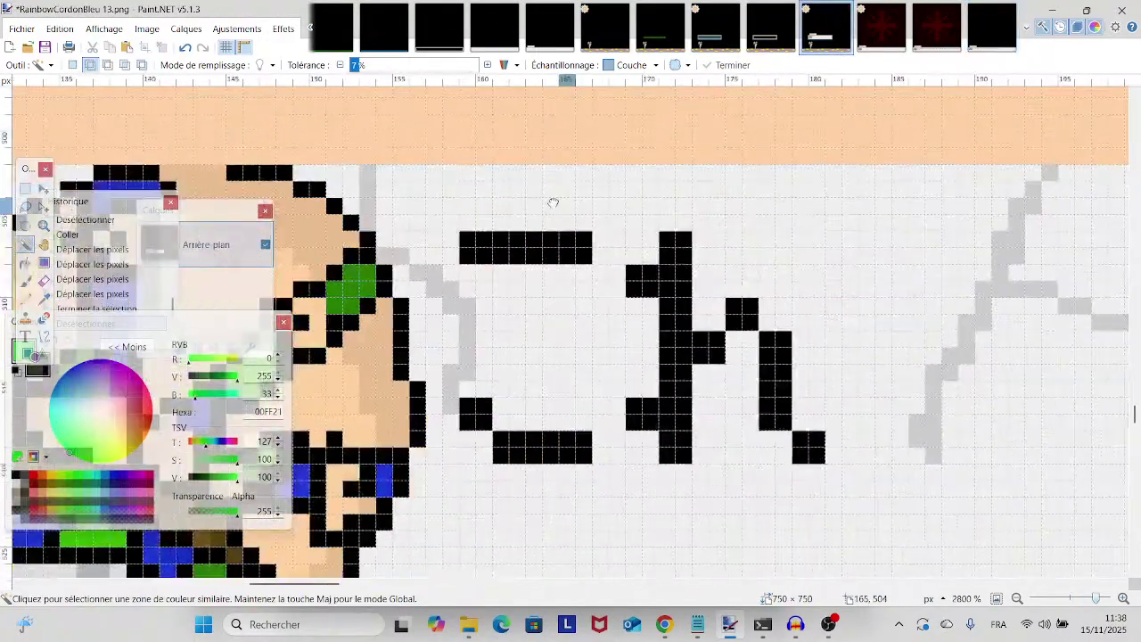
pyautogui.hotkey('ctrl', 'v')
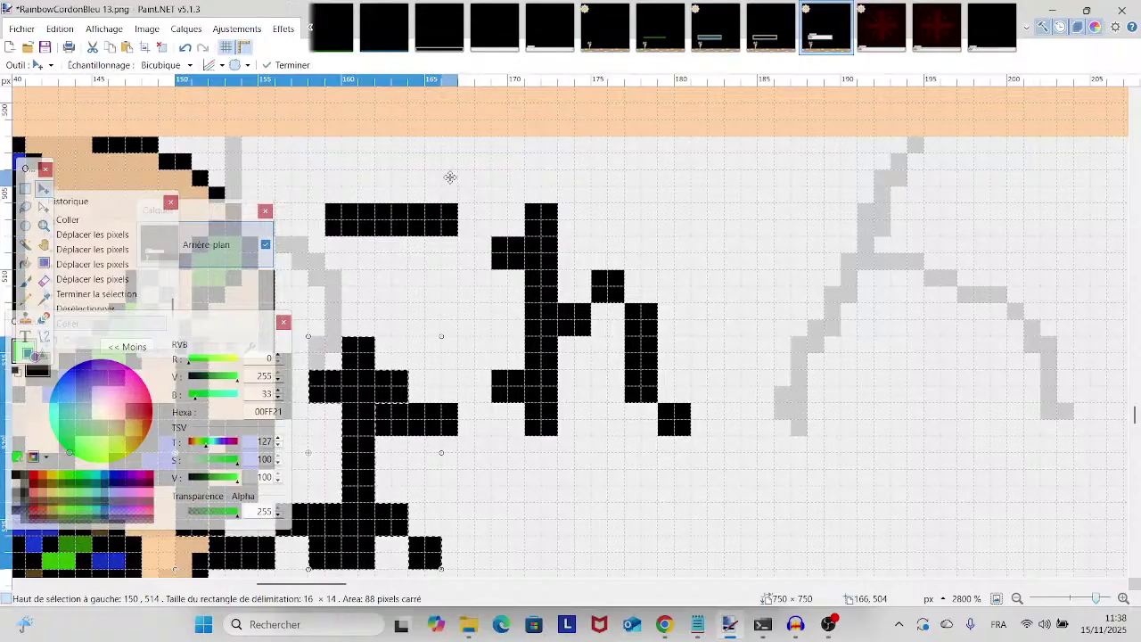
# - Move the pasted は directly after これ on the same line, with its top edge at 506, and deselect it
pyautogui.press('Up')
pyautogui.press('Up')
pyautogui.press('Up')
pyautogui.press('Up')
pyautogui.press('Up')
pyautogui.press('Up')
pyautogui.press('Up')
pyautogui.press('Up')
pyautogui.press('Up')
pyautogui.press('Right')
pyautogui.press('Right')
pyautogui.press('Right')
pyautogui.press('Right')
pyautogui.press('Right')
pyautogui.press('Right')
pyautogui.press('Right')
pyautogui.press('Right')
pyautogui.press('Right')
pyautogui.press('Right')
pyautogui.press('Right')
pyautogui.press('Right')
pyautogui.press('Right')
pyautogui.press('Right')
pyautogui.press('Right')
pyautogui.press('Right')
pyautogui.press('Right')
pyautogui.press('Right')
pyautogui.press('Right')
pyautogui.press('Right')
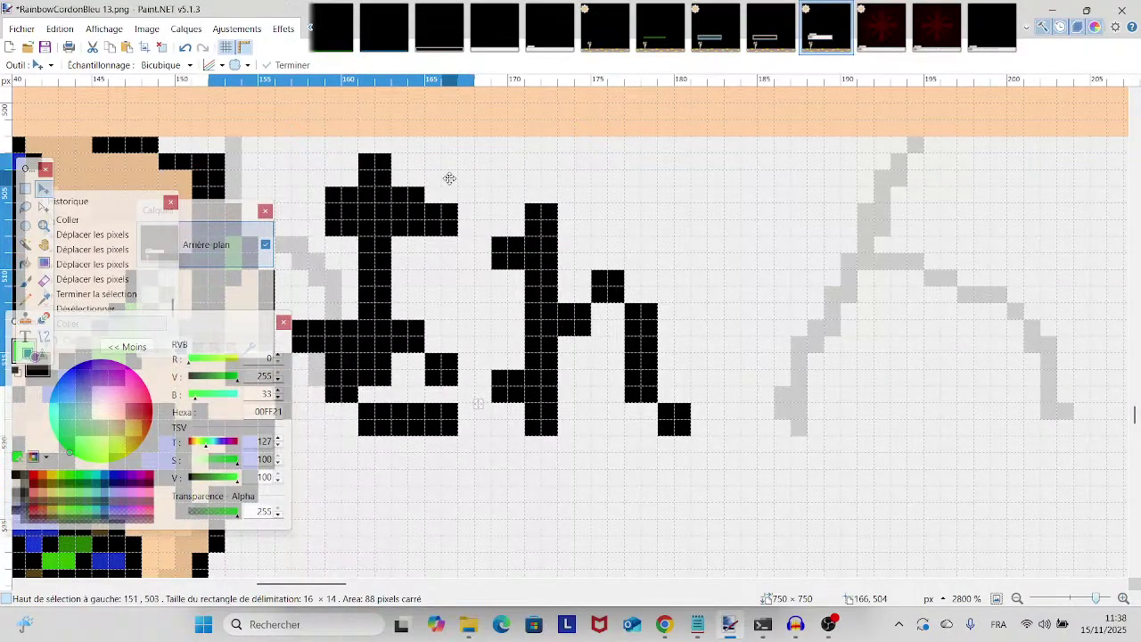
pyautogui.press('Right')
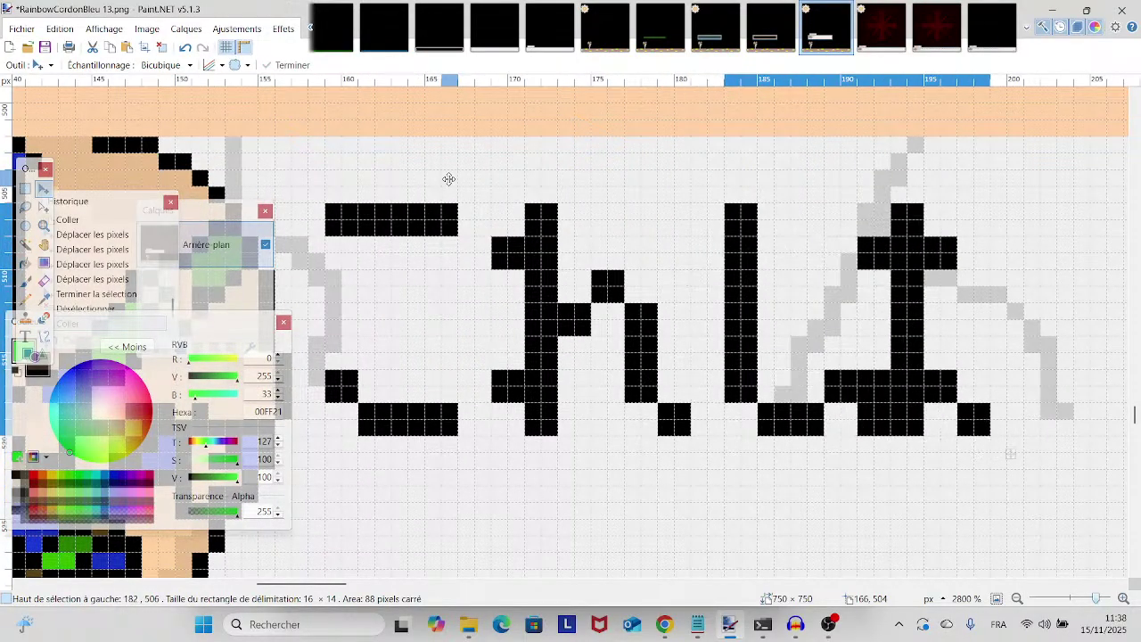
pyautogui.hotkey('ctrl', 'd')
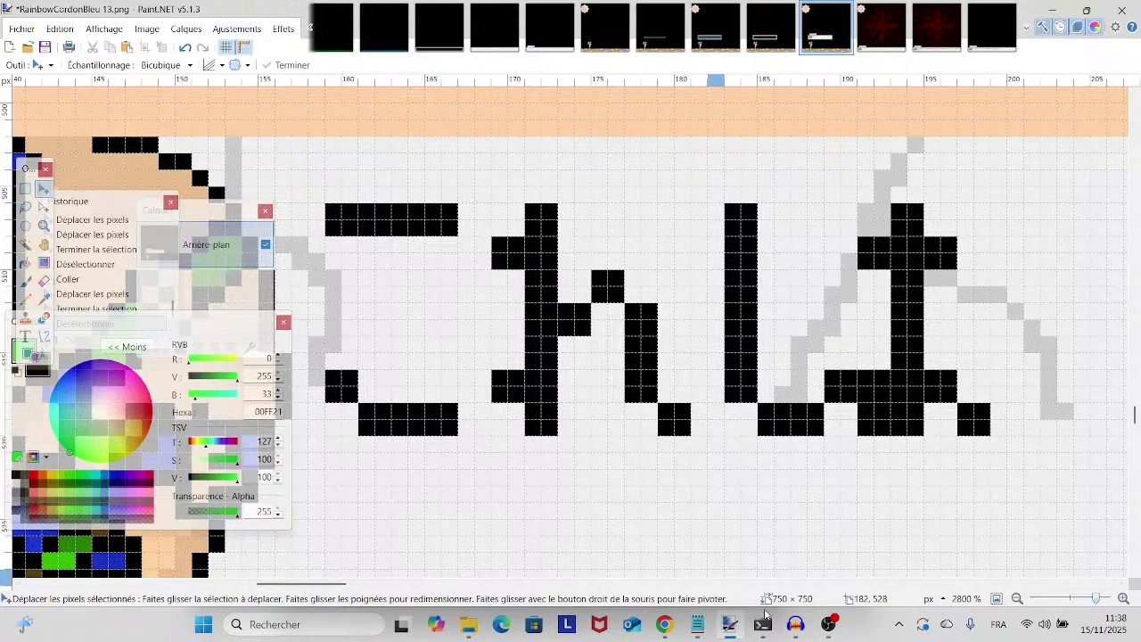
# - Save the frame with これは in the dialogue box as RainbowCordonBleu 14.png
pyautogui.click(827, 624)
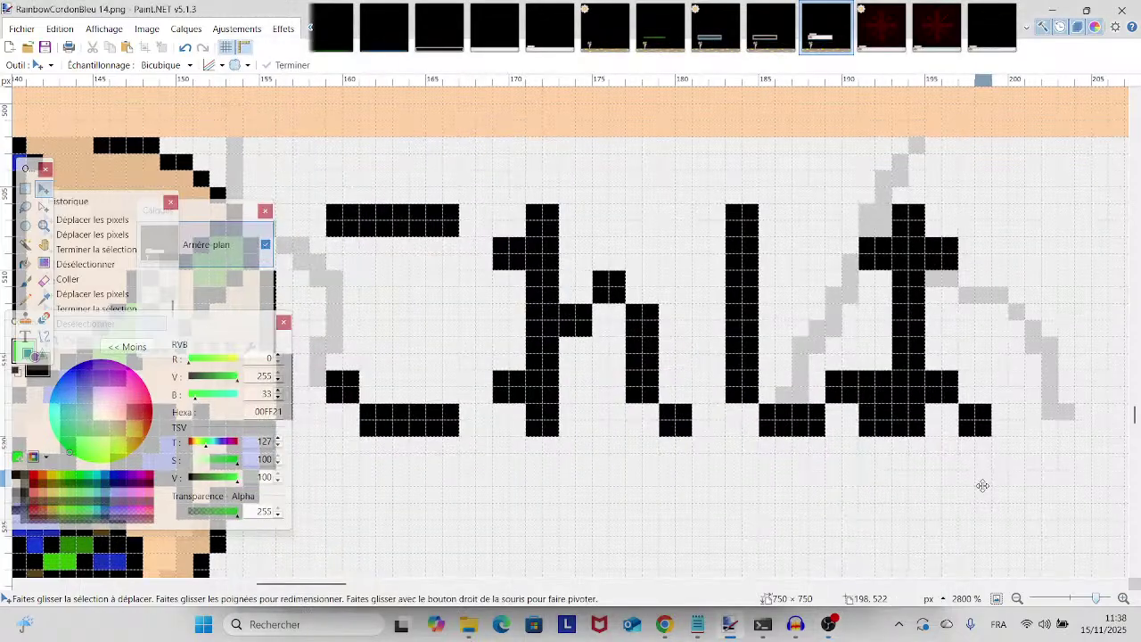
pyautogui.moveTo(1092, 599); pyautogui.dragTo(1082, 600)
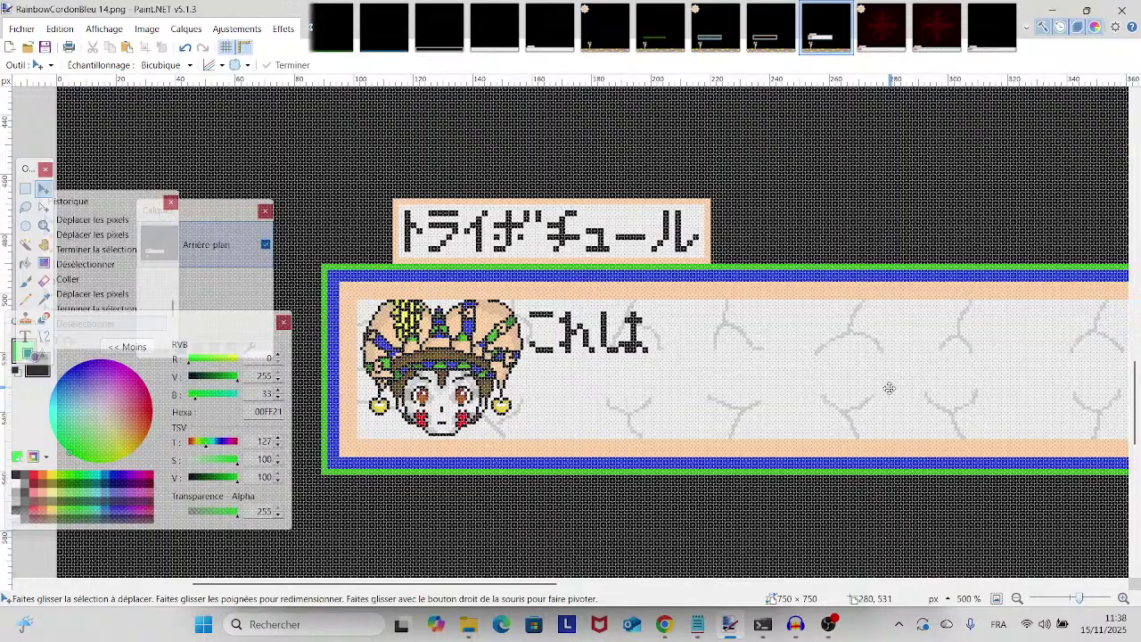
pyautogui.moveTo(879, 387); pyautogui.dragTo(874, 411)
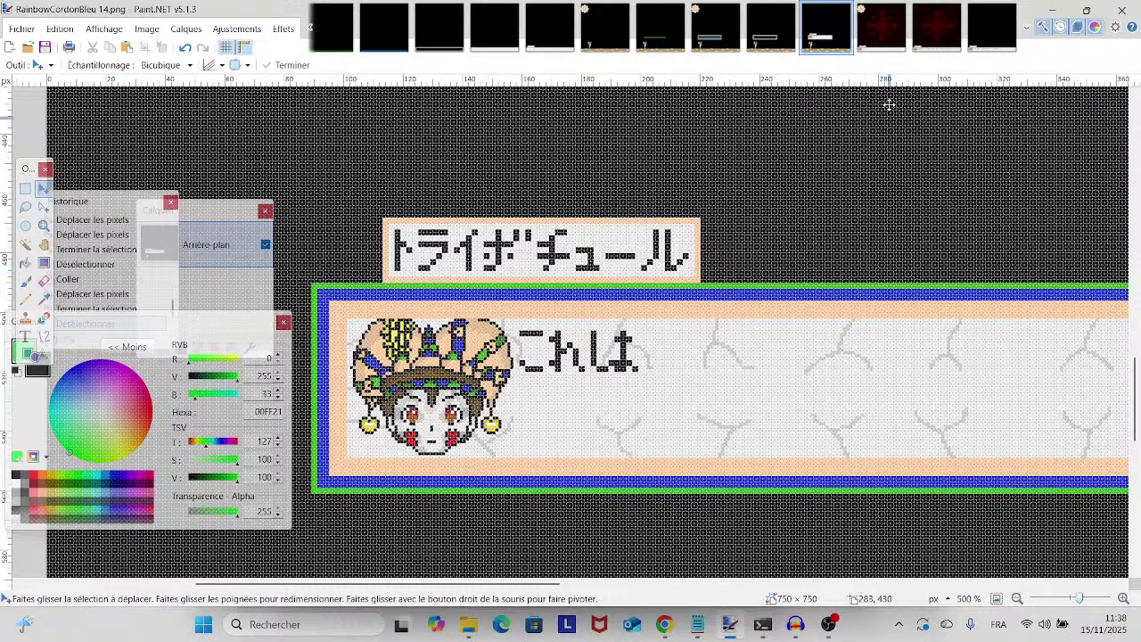
# - Look through the open PreparingForWhat'sComing images and switch to 45 x3, at キング at the start of its dialogue line
pyautogui.click(873, 37)
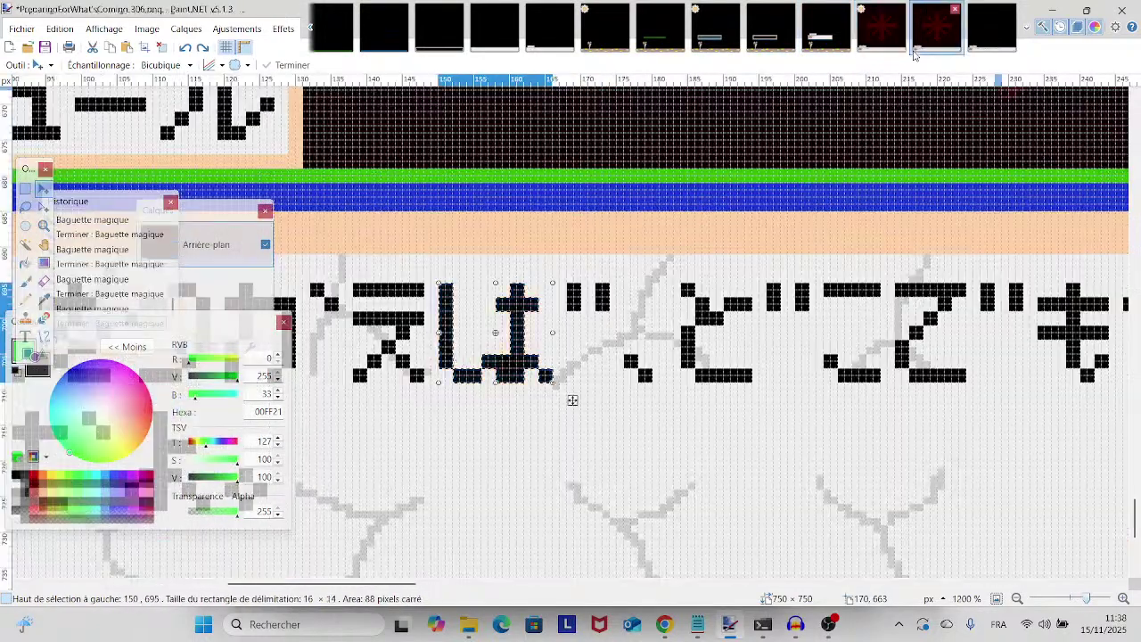
pyautogui.click(918, 41)
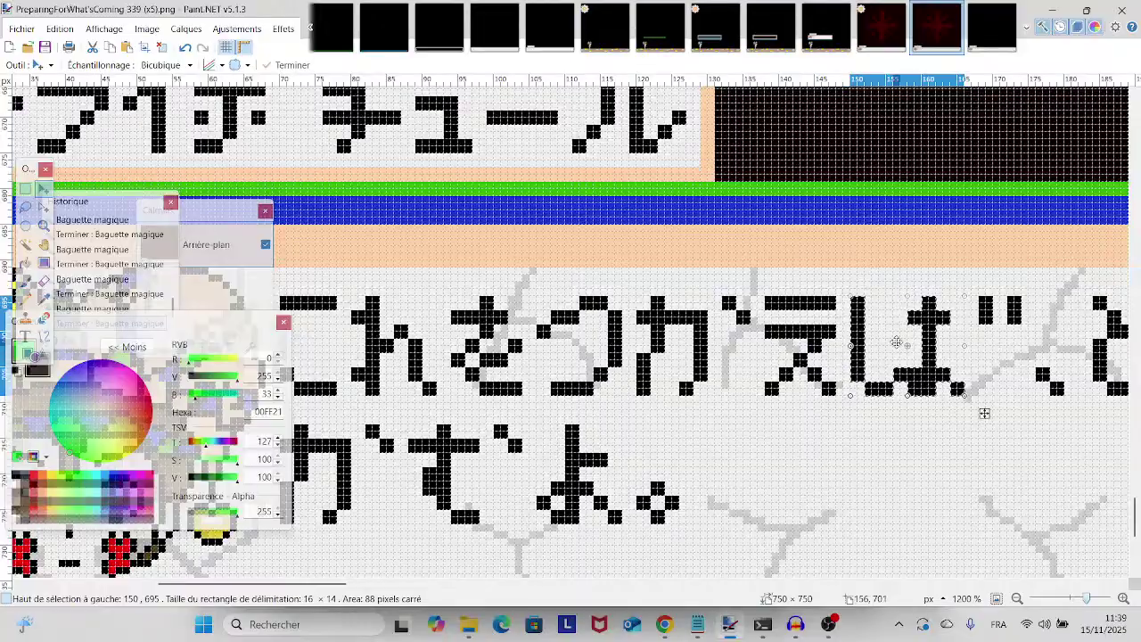
pyautogui.hscroll(5, 876, 300)
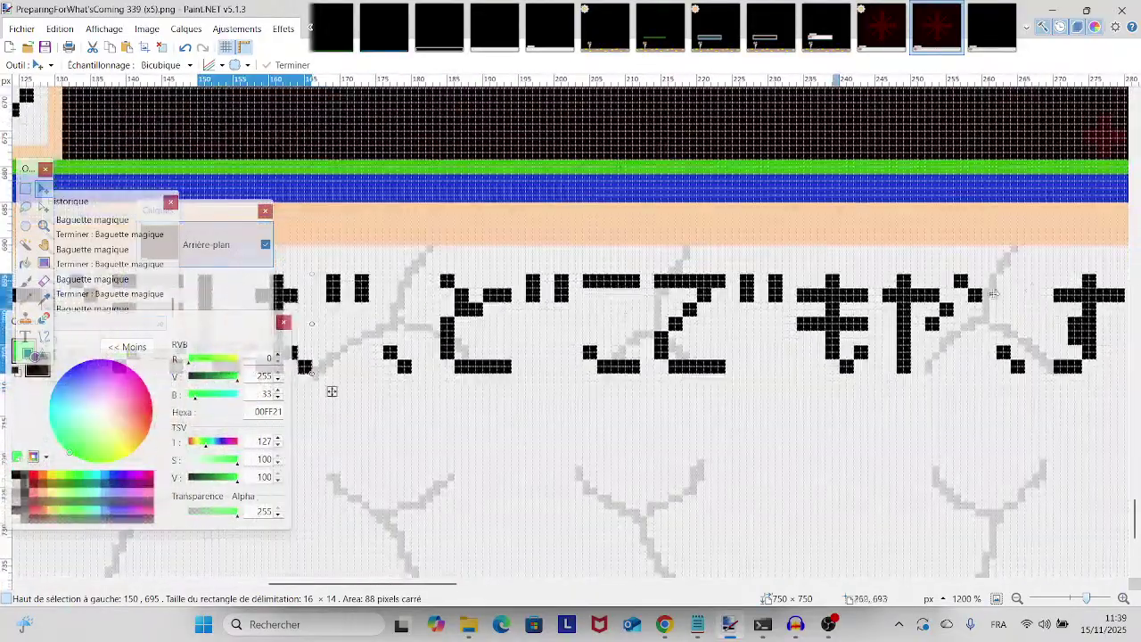
pyautogui.click(980, 41)
pyautogui.hscroll(-5, 866, 370)
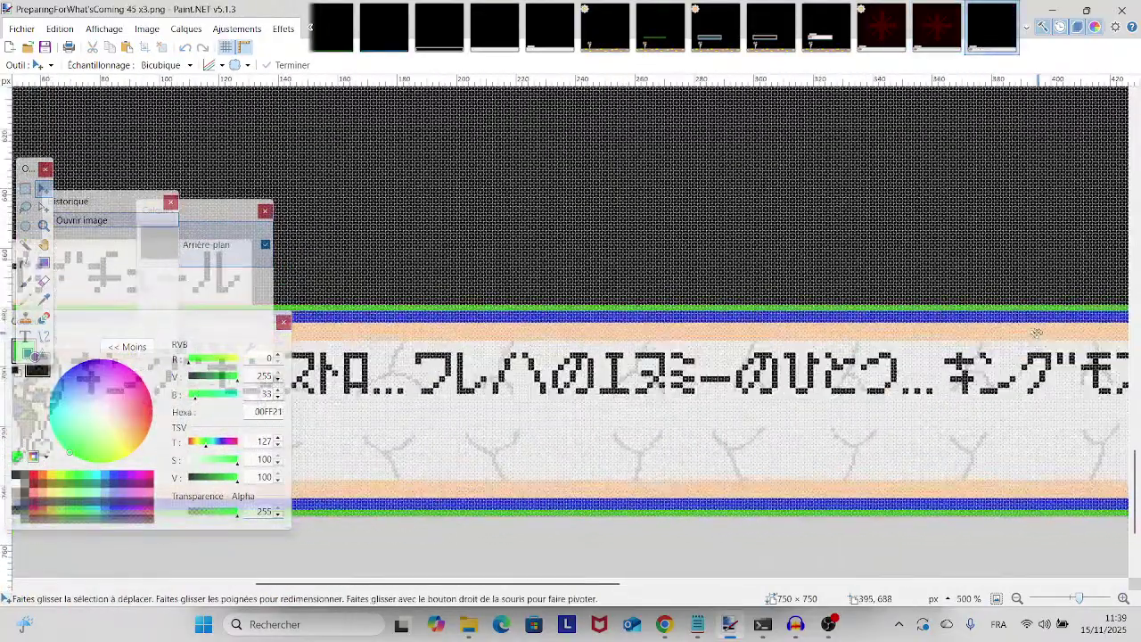
pyautogui.hscroll(-3, 866, 370)
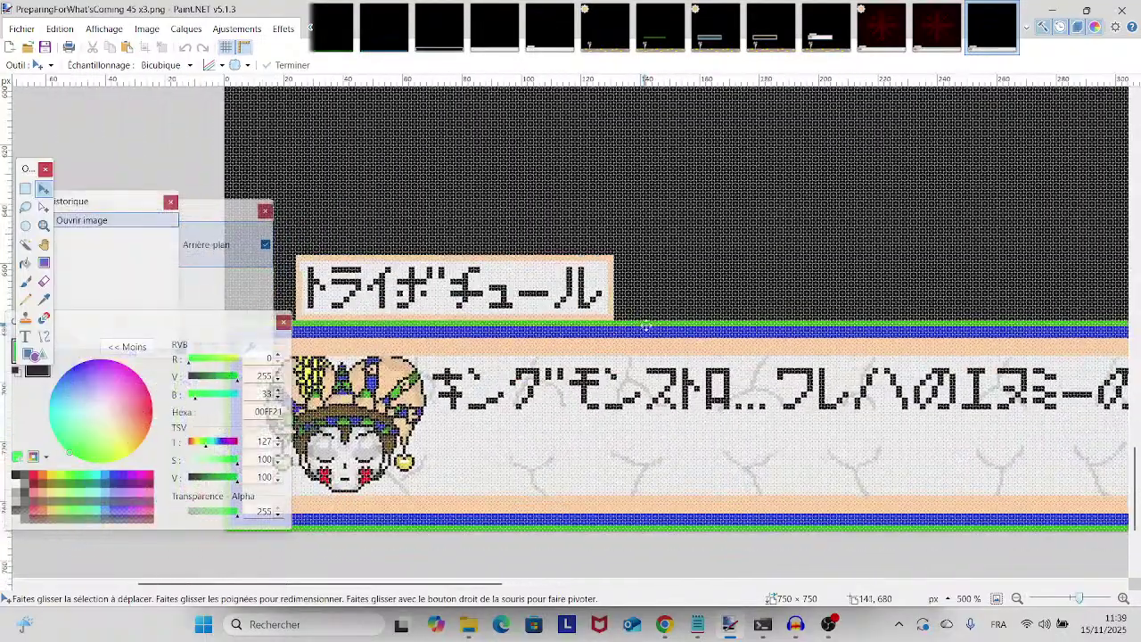
pyautogui.moveTo(1083, 600); pyautogui.dragTo(1094, 600)
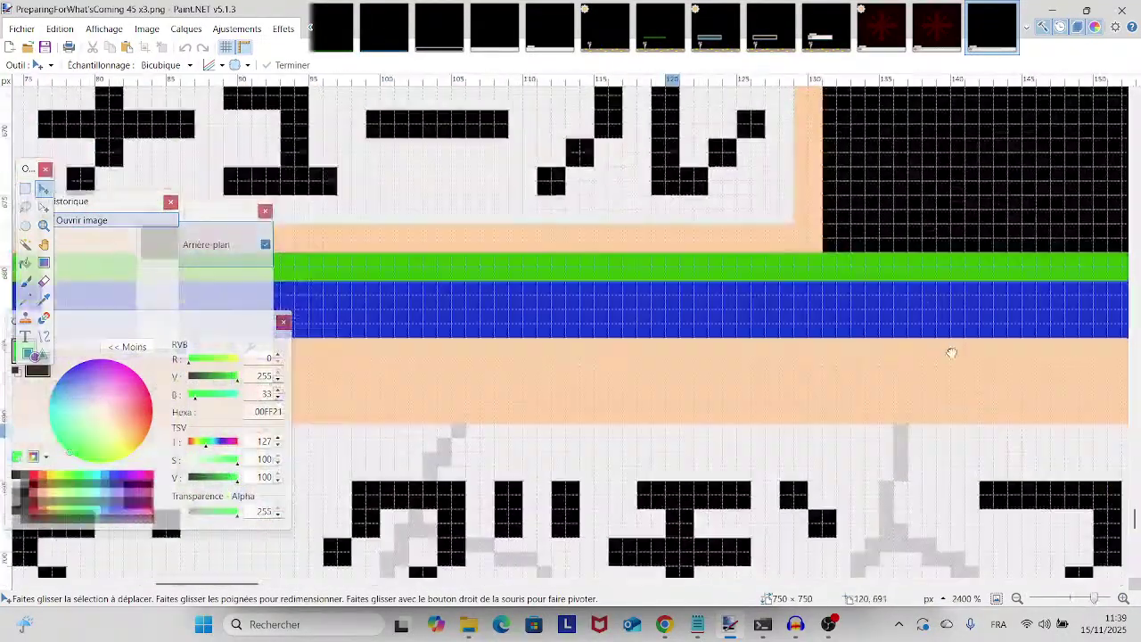
# - Select all parts of the キ and ン characters with the Magic Wand
pyautogui.click(25, 243)
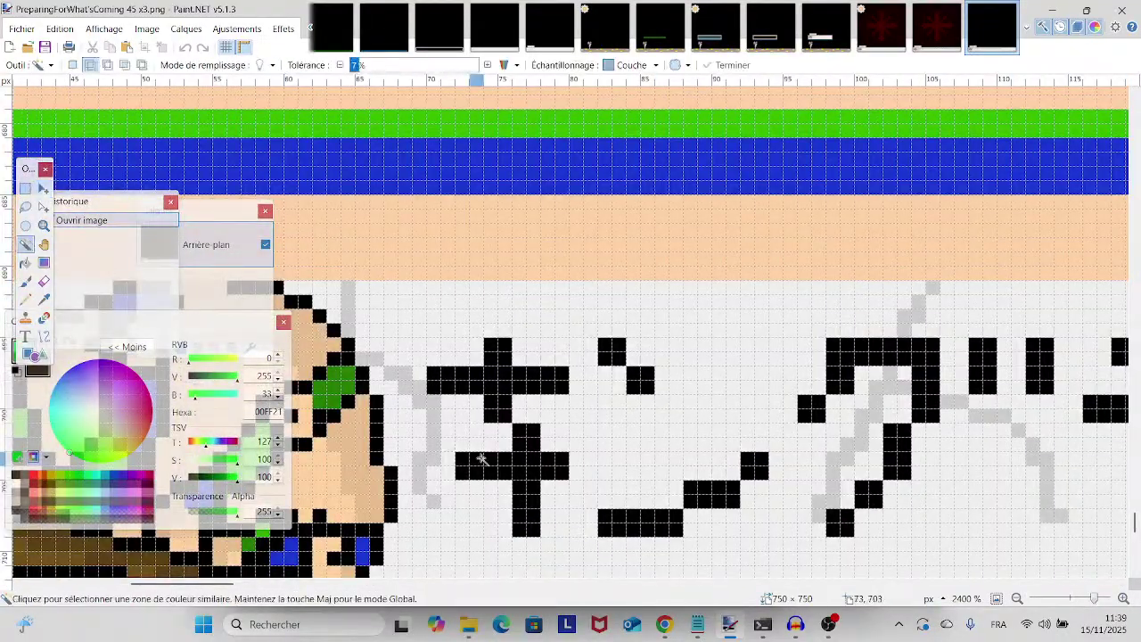
pyautogui.click(517, 473)
pyautogui.keyDown('ctrl'); pyautogui.click(490, 361); pyautogui.keyUp('ctrl')
pyautogui.keyDown('ctrl'); pyautogui.click(615, 520); pyautogui.keyUp('ctrl')
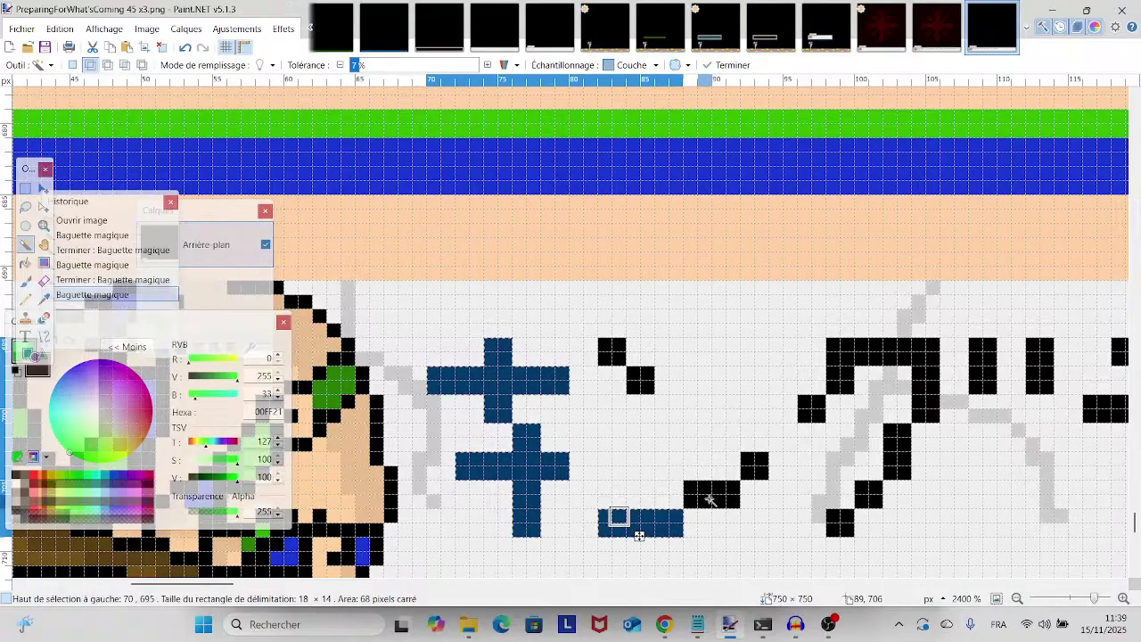
pyautogui.keyDown('ctrl'); pyautogui.click(717, 500); pyautogui.keyUp('ctrl')
pyautogui.keyDown('ctrl'); pyautogui.click(747, 459); pyautogui.keyUp('ctrl')
pyautogui.keyDown('ctrl'); pyautogui.click(640, 381); pyautogui.keyUp('ctrl')
pyautogui.keyDown('ctrl'); pyautogui.click(612, 352); pyautogui.keyUp('ctrl')
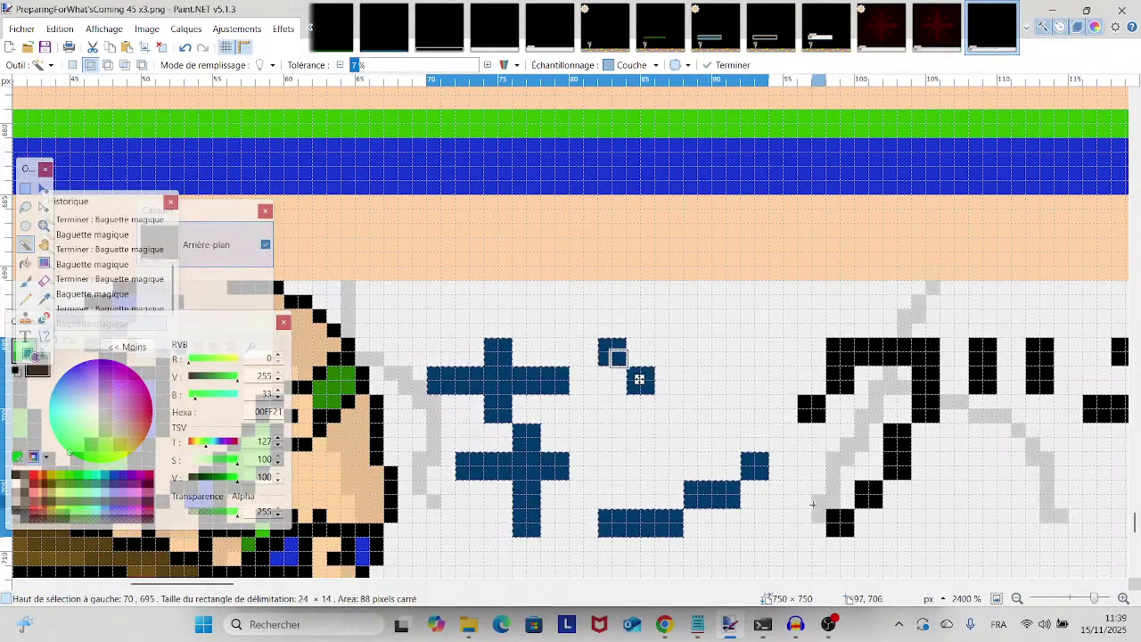
# - Add all parts of グ, including its two voicing marks, to the selection and copy キング
pyautogui.keyDown('ctrl'); pyautogui.click(870, 493); pyautogui.keyUp('ctrl')
pyautogui.keyDown('ctrl'); pyautogui.click(896, 452); pyautogui.keyUp('ctrl')
pyautogui.keyDown('ctrl'); pyautogui.click(918, 385); pyautogui.keyUp('ctrl')
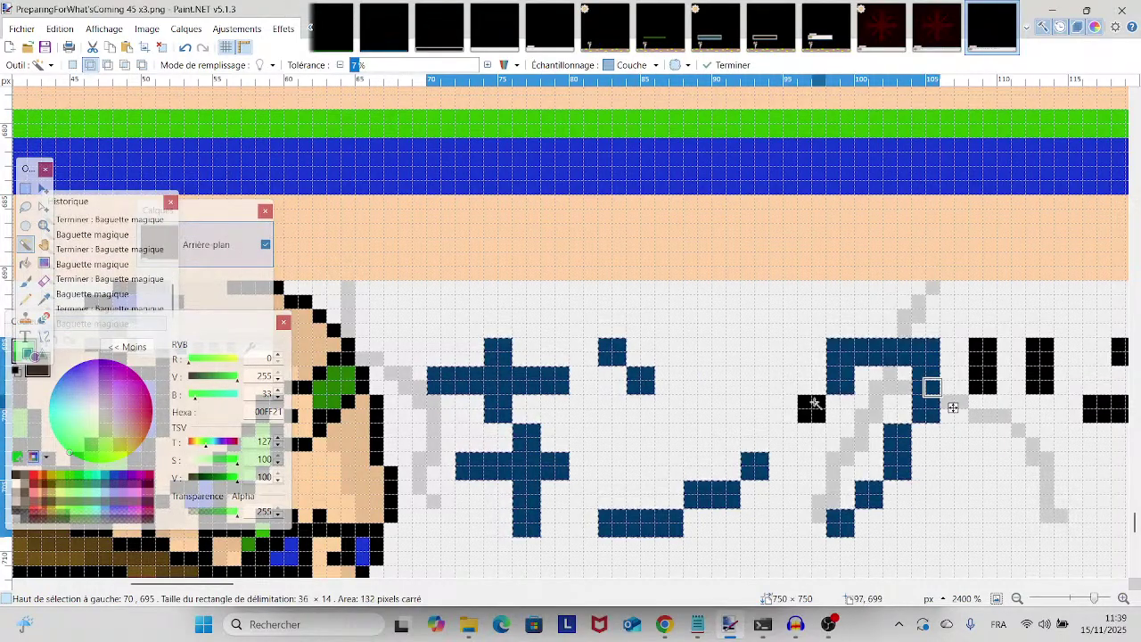
pyautogui.keyDown('ctrl'); pyautogui.click(811, 407); pyautogui.keyUp('ctrl')
pyautogui.keyDown('ctrl'); pyautogui.click(982, 366); pyautogui.keyUp('ctrl')
pyautogui.keyDown('ctrl'); pyautogui.click(1047, 373); pyautogui.keyUp('ctrl')
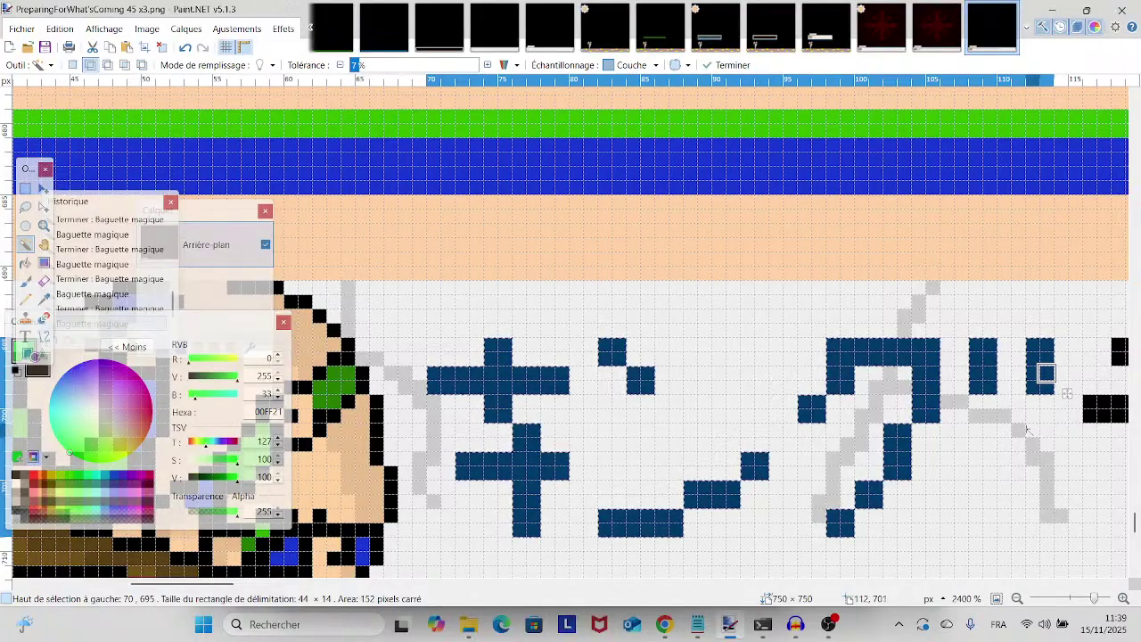
# - Return to RainbowCordonBleu 14 at the end of これは and paste the copied キング characters
pyautogui.click(825, 26)
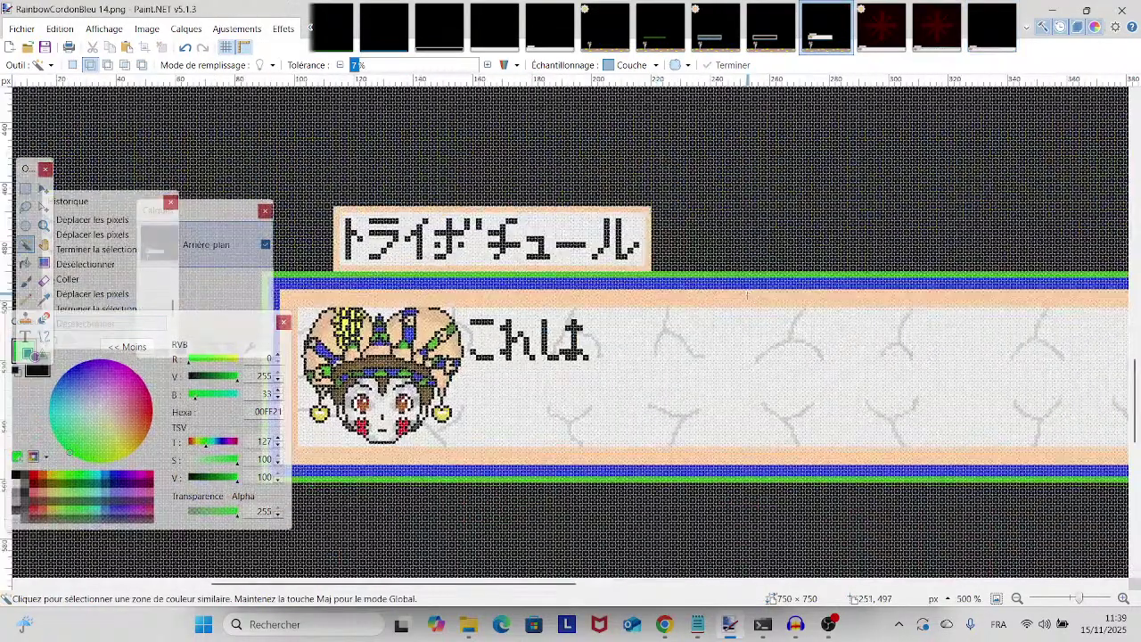
pyautogui.moveTo(1079, 598); pyautogui.dragTo(1098, 604)
pyautogui.scroll(1, 669, 287)
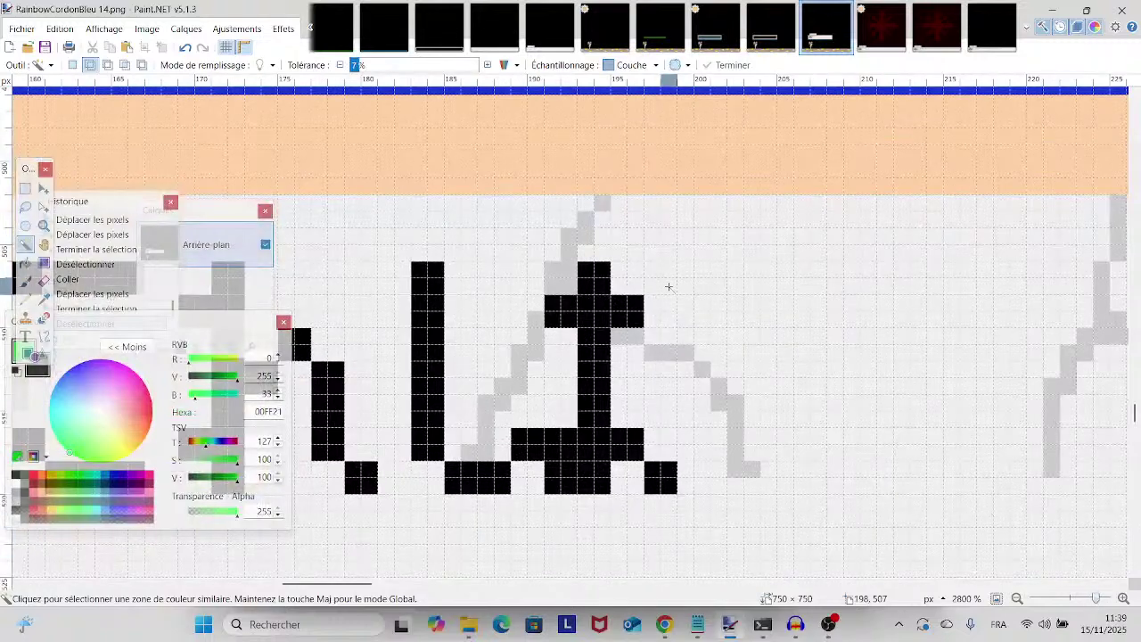
pyautogui.hotkey('ctrl', 'v')
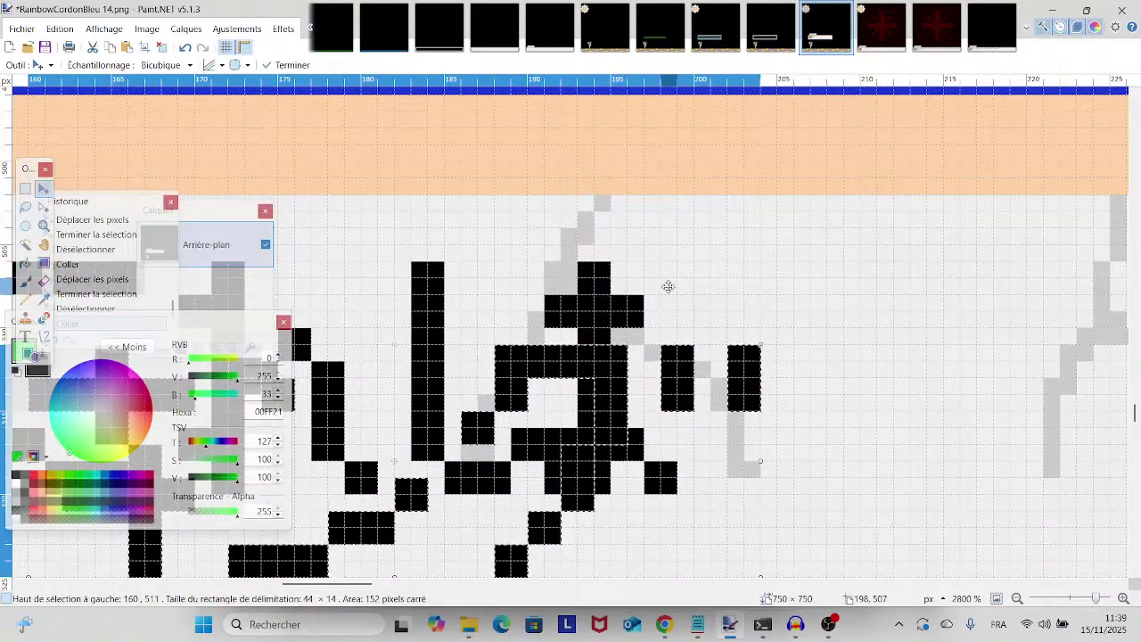
# - Move the pasted キング after これは on the same line, with its upper-left corner at 201, 506, and deselect it
pyautogui.press('Up')
pyautogui.press('Up')
pyautogui.press('Right')
pyautogui.press('Right')
pyautogui.press('Right')
pyautogui.press('Right')
pyautogui.press('Right')
pyautogui.press('Right')
pyautogui.press('Right')
pyautogui.press('Right')
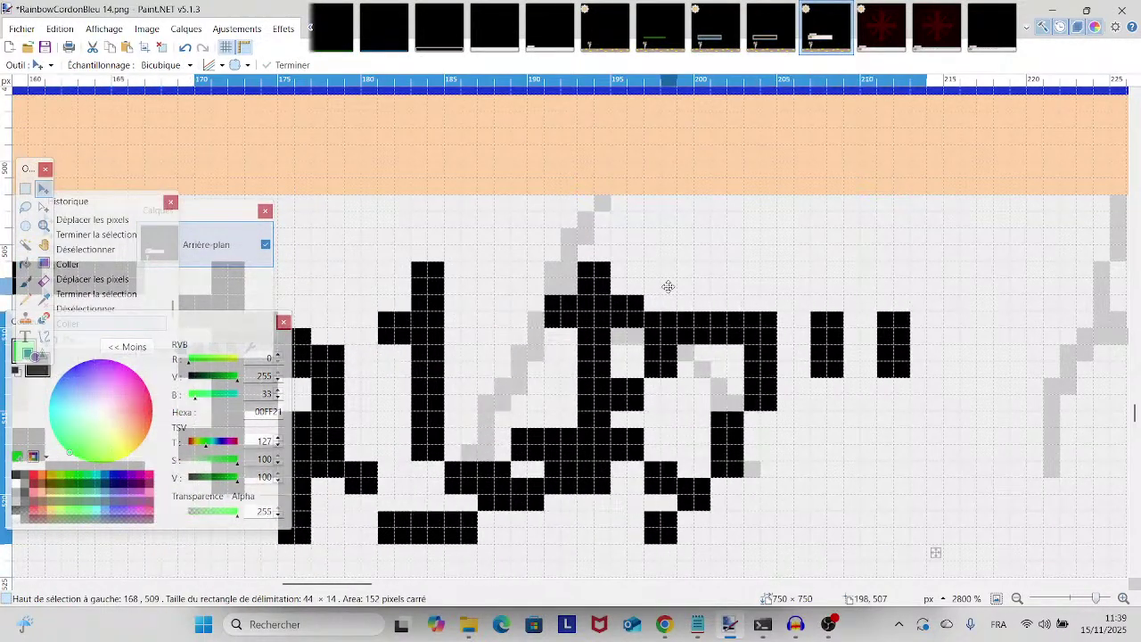
pyautogui.press('Right')
pyautogui.press('Right')
pyautogui.press('Right')
pyautogui.press('Right')
pyautogui.press('Right')
pyautogui.press('Right')
pyautogui.press('Right')
pyautogui.press('Right')
pyautogui.press('Right')
pyautogui.press('Right')
pyautogui.press('Right')
pyautogui.press('Right')
pyautogui.press('Right')
pyautogui.press('Right')
pyautogui.press('Right')
pyautogui.press('Right')
pyautogui.press('Right')
pyautogui.press('Right')
pyautogui.press('Right')
pyautogui.press('Right')
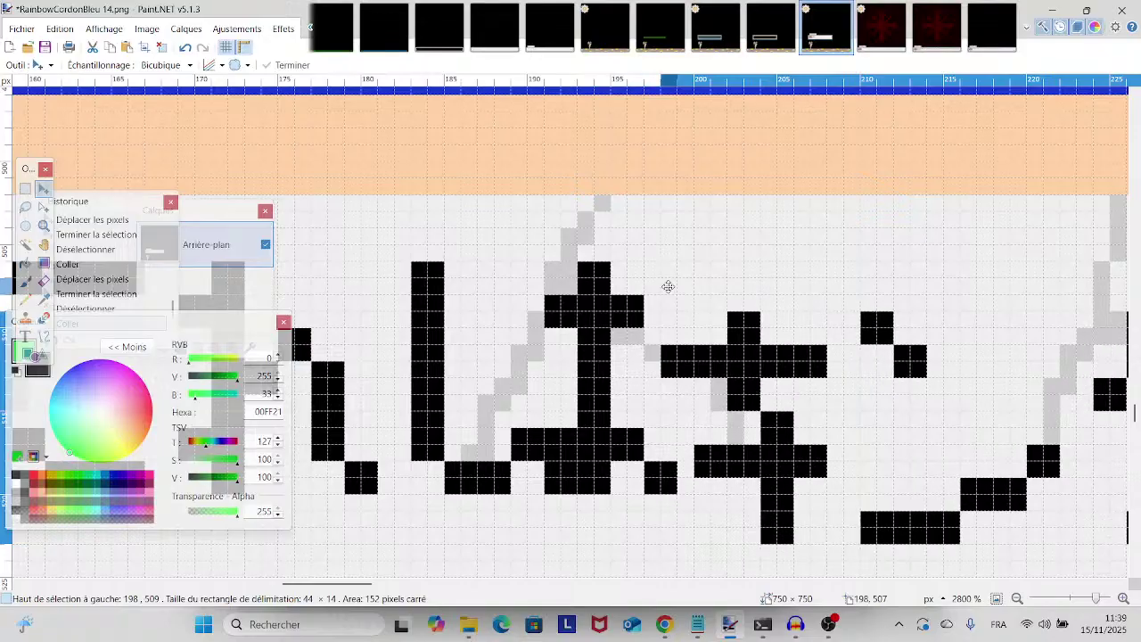
pyautogui.press('Right')
pyautogui.press('Up')
pyautogui.press('Up')
pyautogui.press('Up')
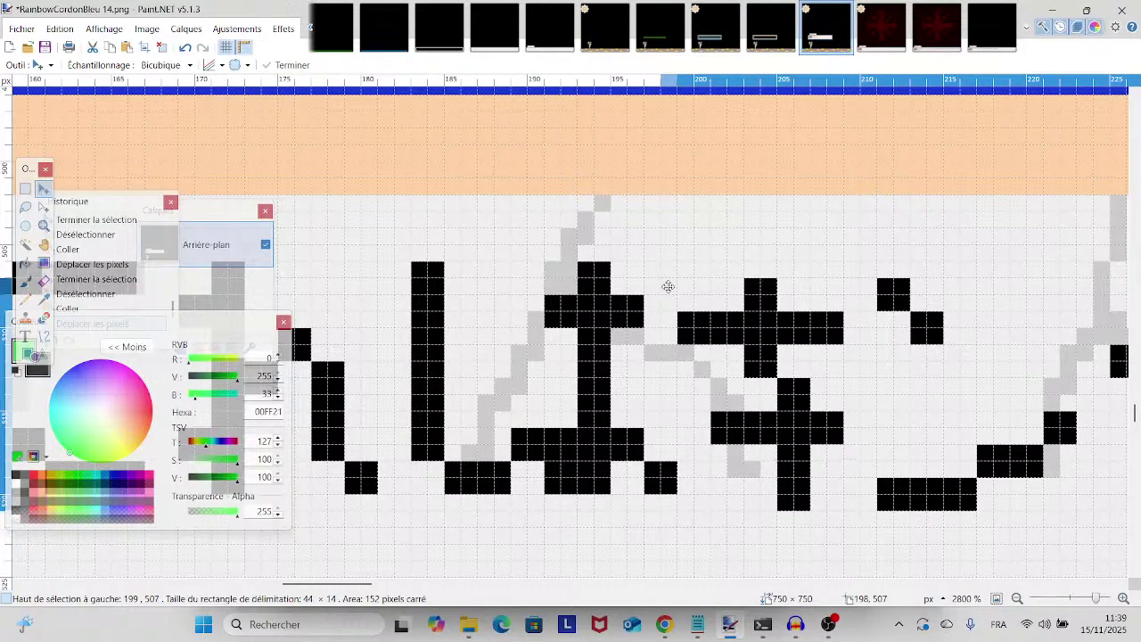
pyautogui.press('Right')
pyautogui.press('Right')
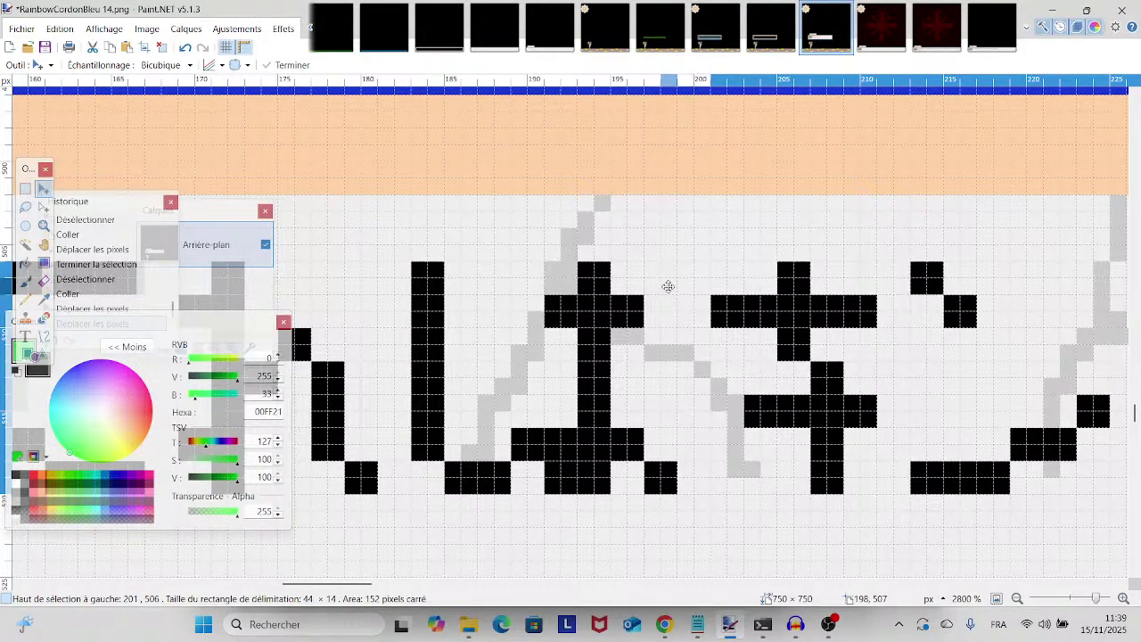
pyautogui.hscroll(4, 666, 356)
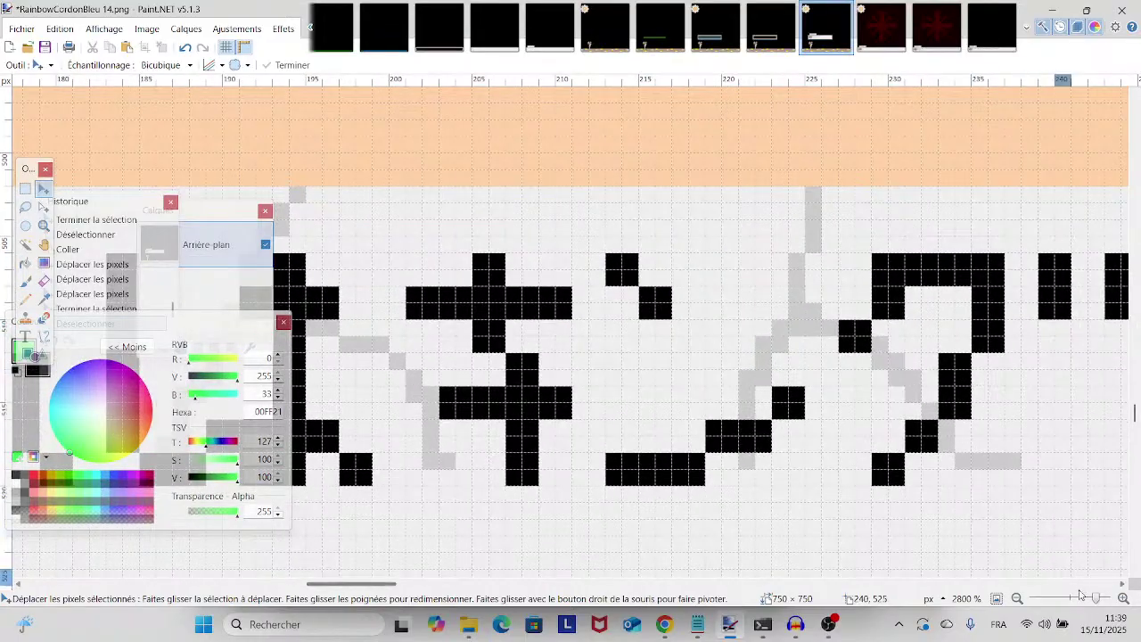
pyautogui.moveTo(1093, 598); pyautogui.dragTo(1085, 600)
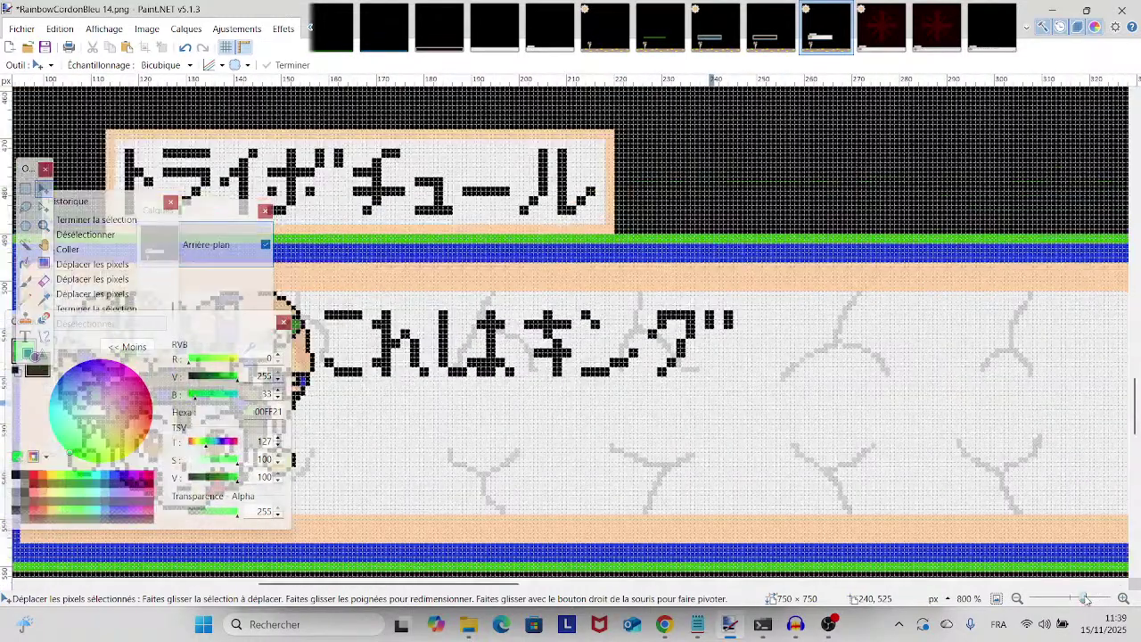
pyautogui.moveTo(930, 434)
pyautogui.mouseDown()
pyautogui.moveTo(884, 433)
pyautogui.moveTo(918, 431)
pyautogui.mouseUp()
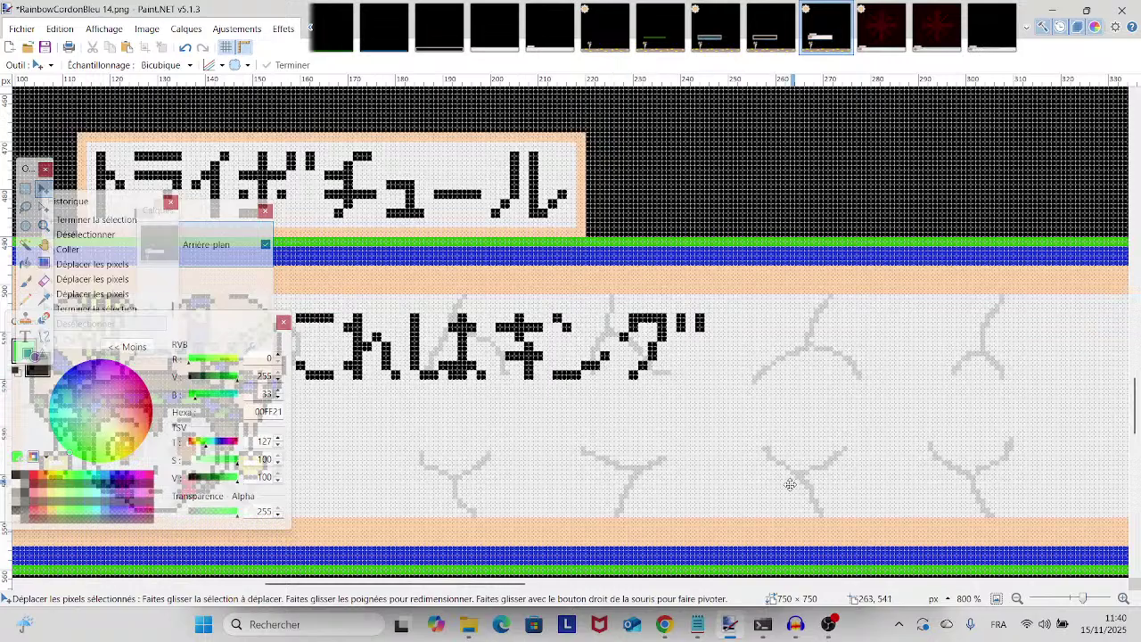
# - Toggle the screen capture source's visibility in OBS and save the frame with これはキング as RainbowCordonBleu 15.png
pyautogui.click(829, 624)
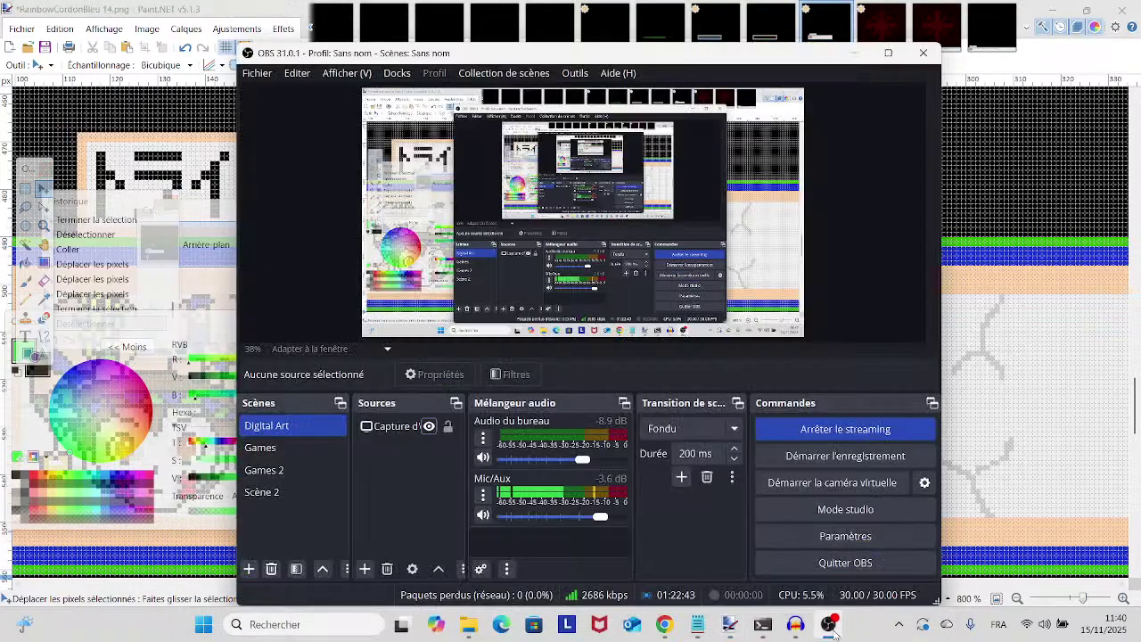
pyautogui.click(428, 426)
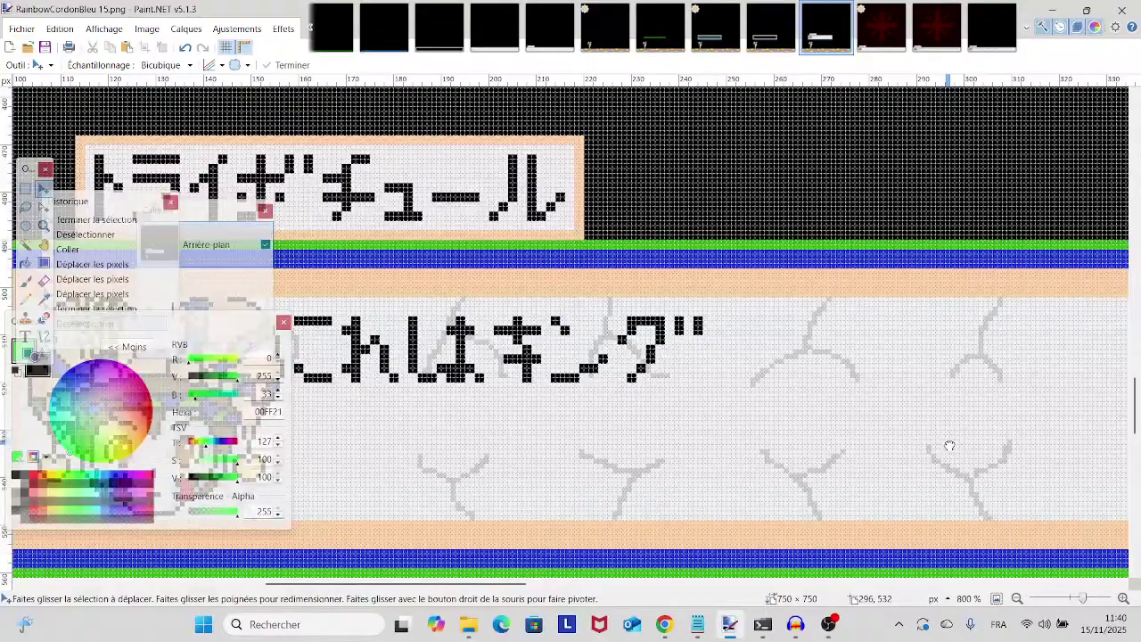
pyautogui.moveTo(771, 389); pyautogui.dragTo(897, 387)
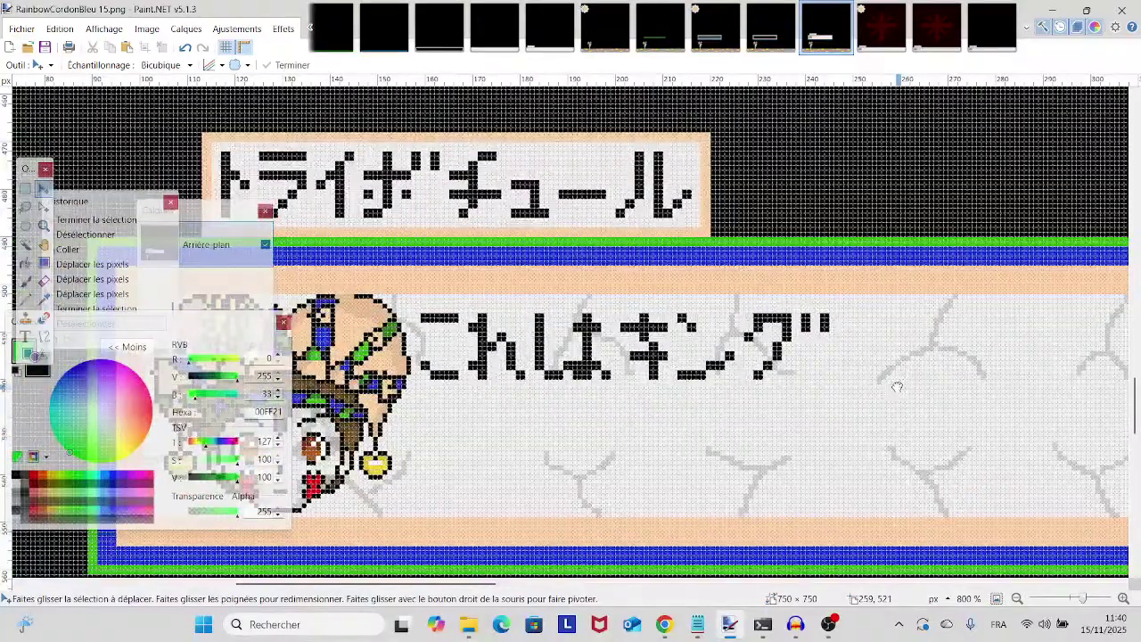
pyautogui.moveTo(780, 362); pyautogui.dragTo(726, 363)
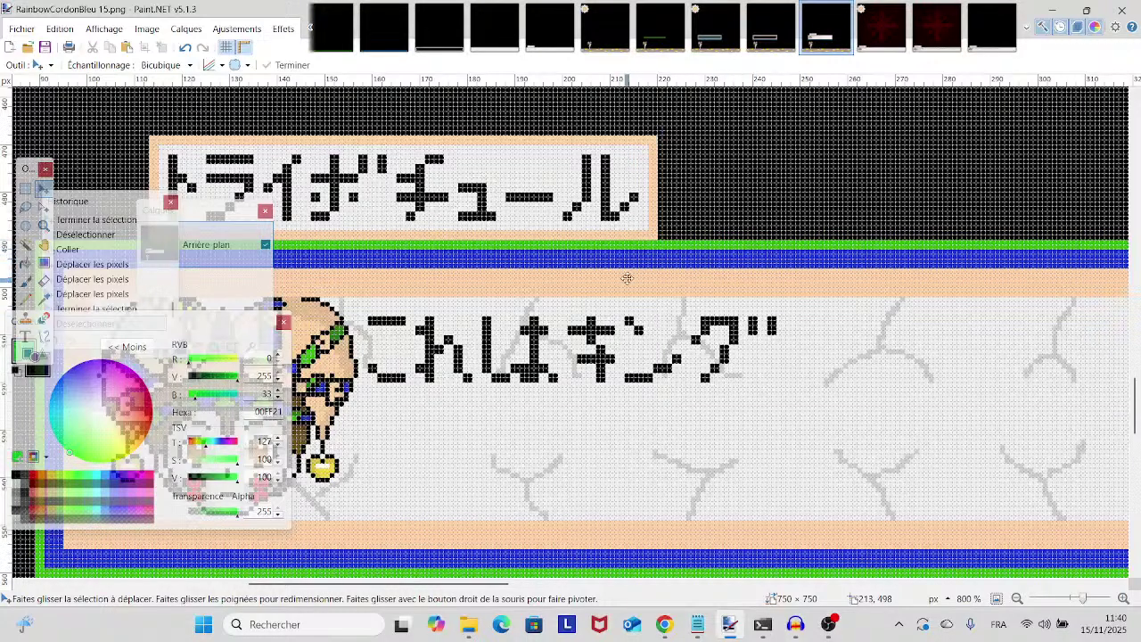
# - Switch back to PreparingForWhat'sComing 45 x3 at the characters following キング and clear the selection on キング
pyautogui.click(922, 50)
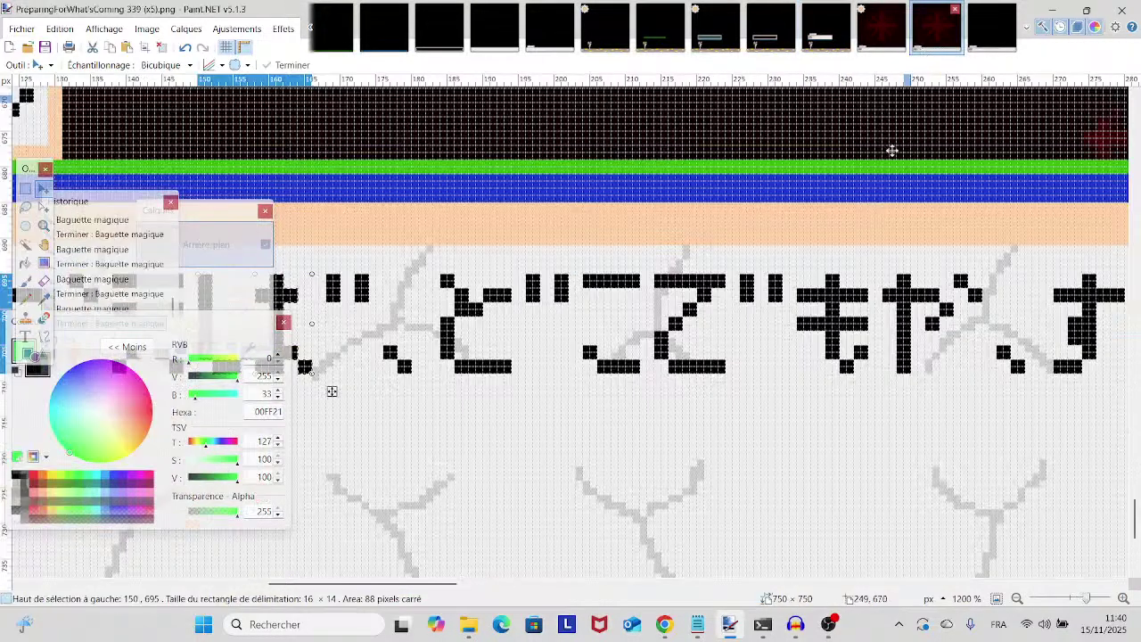
pyautogui.click(873, 40)
pyautogui.click(981, 51)
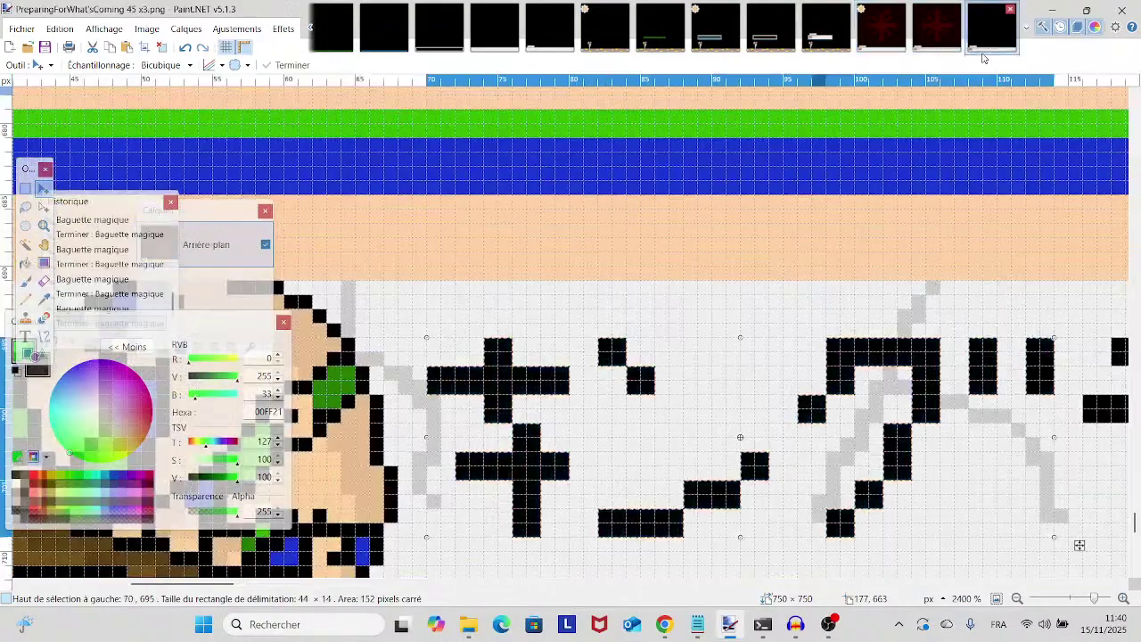
pyautogui.click(826, 41)
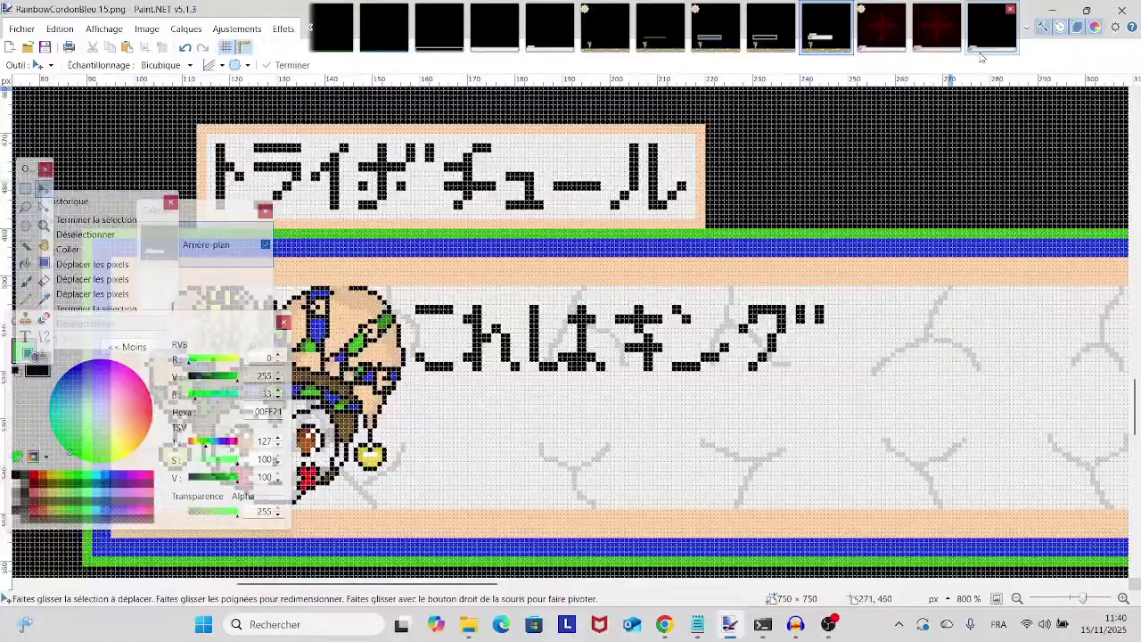
pyautogui.click(980, 51)
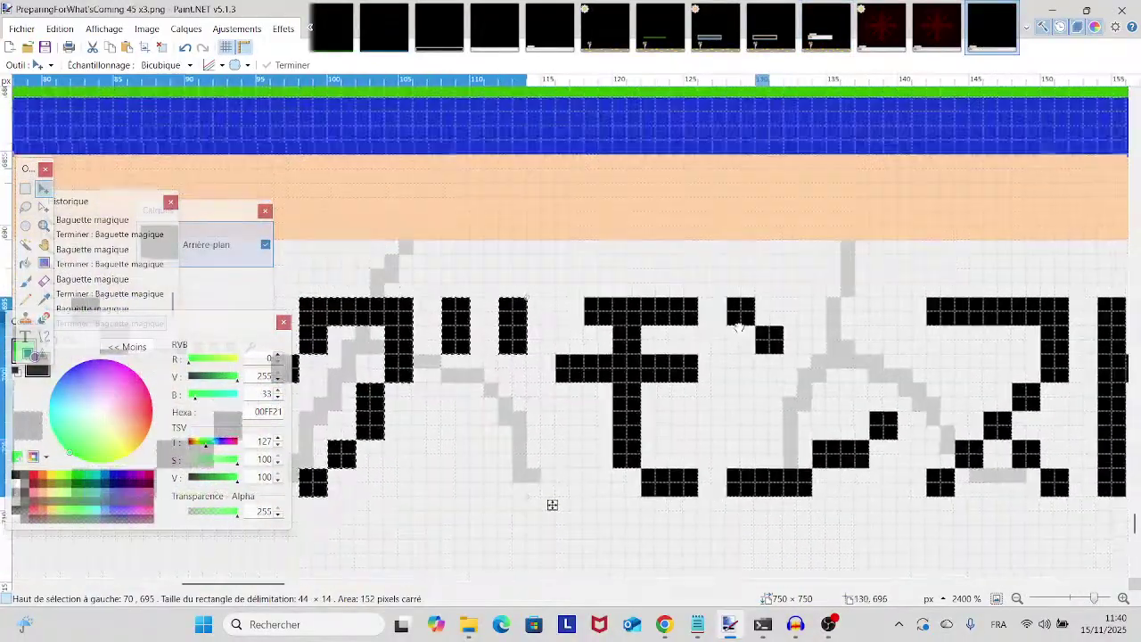
pyautogui.hotkey('ctrl', 'd')
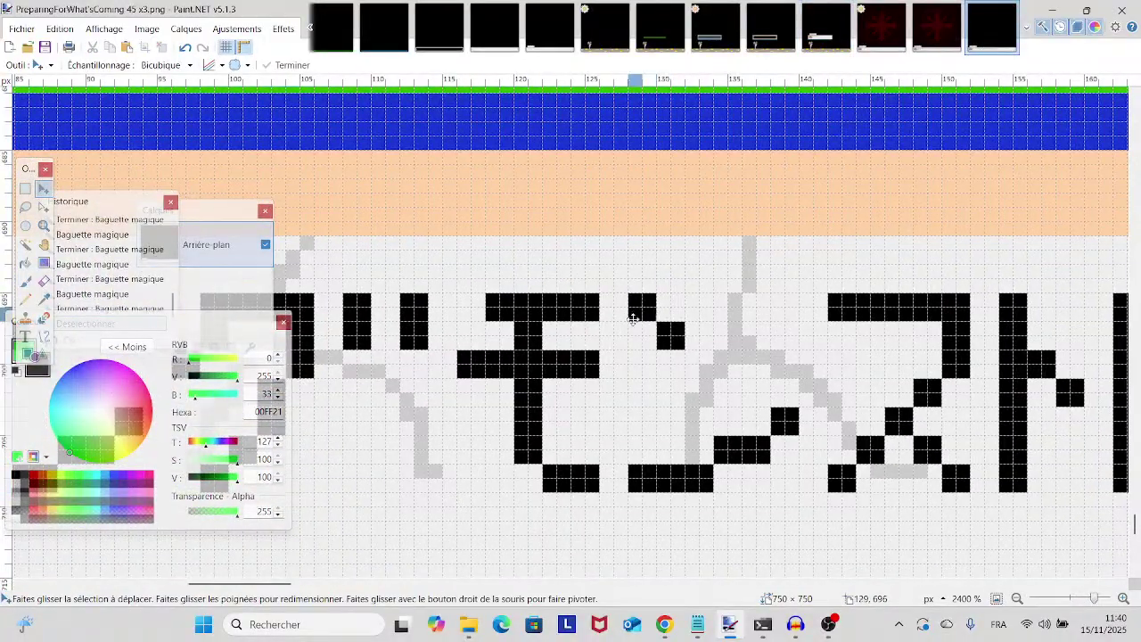
# - Select all parts of the モ and ン characters with the Magic Wand, undoing the stray background selection
pyautogui.click(25, 247)
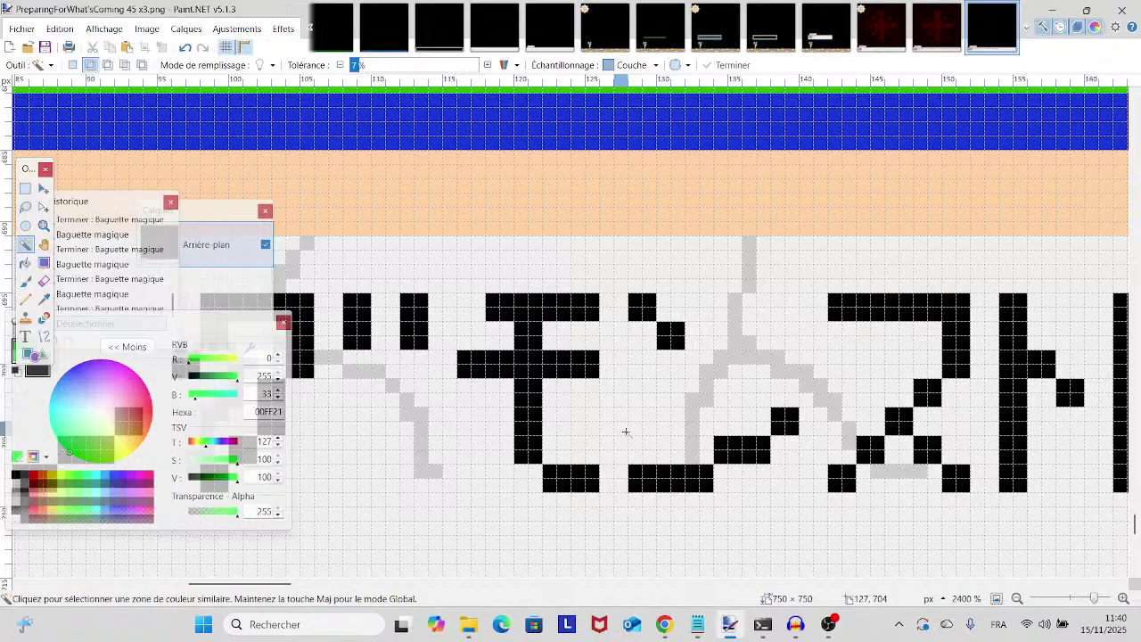
pyautogui.click(683, 515)
pyautogui.click(184, 47)
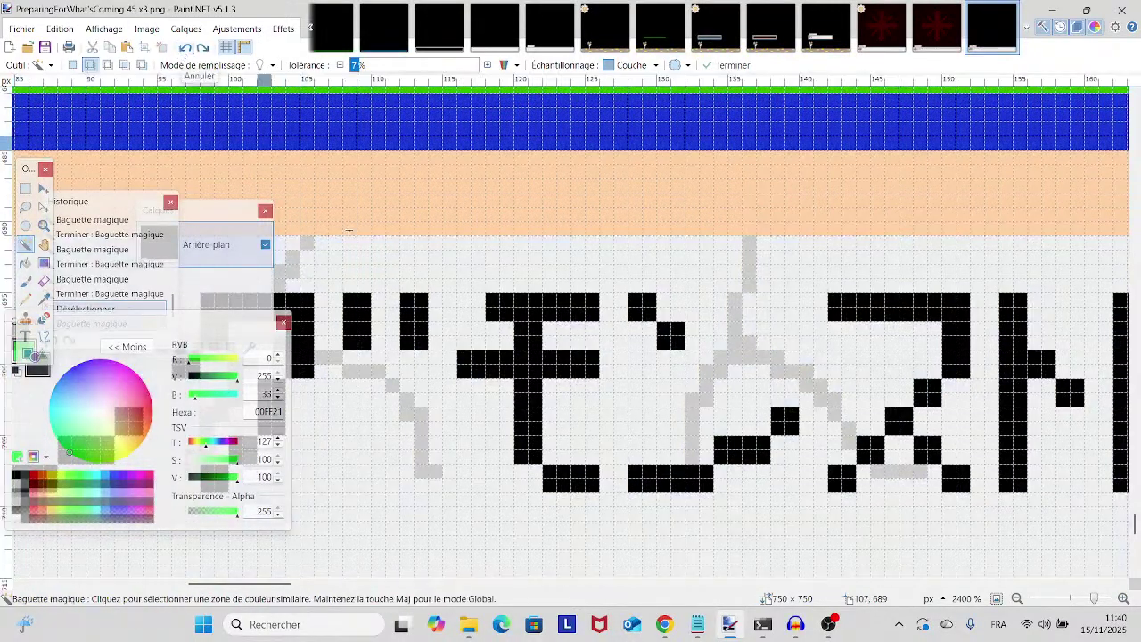
pyautogui.click(521, 426)
pyautogui.keyDown('ctrl'); pyautogui.click(571, 478); pyautogui.keyUp('ctrl')
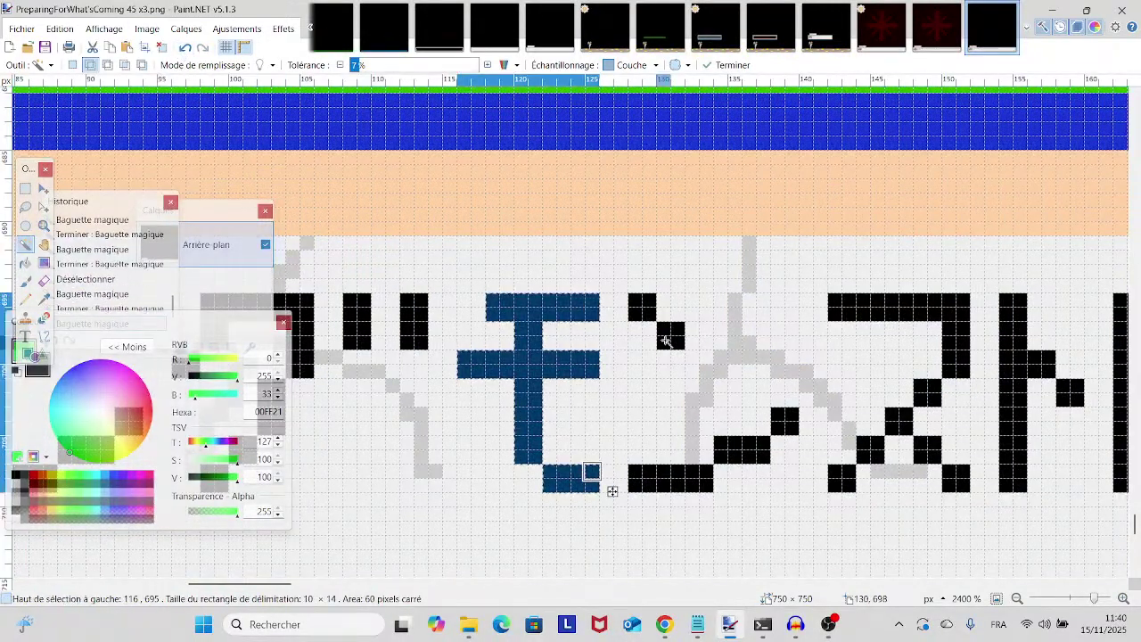
pyautogui.keyDown('ctrl'); pyautogui.click(635, 314); pyautogui.keyUp('ctrl')
pyautogui.keyDown('ctrl'); pyautogui.click(664, 479); pyautogui.keyUp('ctrl')
pyautogui.keyDown('ctrl'); pyautogui.click(731, 450); pyautogui.keyUp('ctrl')
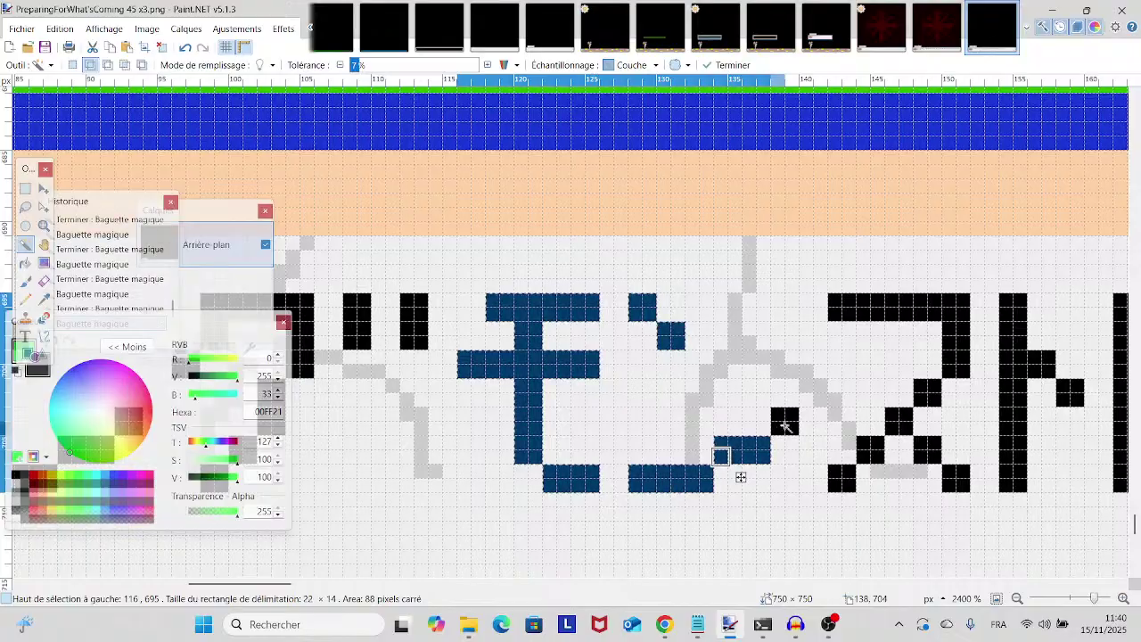
pyautogui.keyDown('ctrl'); pyautogui.click(784, 421); pyautogui.keyUp('ctrl')
# - Add all parts of the ス character to the Magic Wand selection holding モ and ン
pyautogui.keyDown('ctrl'); pyautogui.click(842, 479); pyautogui.keyUp('ctrl')
pyautogui.keyDown('ctrl'); pyautogui.click(869, 451); pyautogui.keyUp('ctrl')
pyautogui.keyDown('ctrl'); pyautogui.click(899, 421); pyautogui.keyUp('ctrl')
pyautogui.keyDown('ctrl'); pyautogui.click(928, 451); pyautogui.keyUp('ctrl')
pyautogui.keyDown('ctrl'); pyautogui.click(957, 479); pyautogui.keyUp('ctrl')
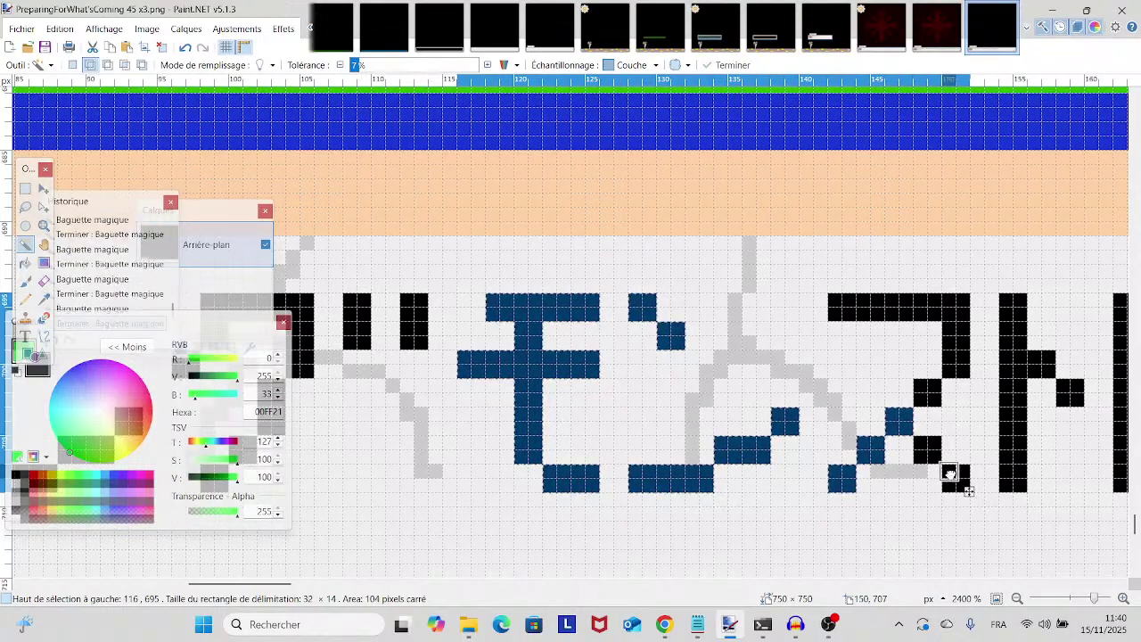
pyautogui.keyDown('ctrl'); pyautogui.click(929, 394); pyautogui.keyUp('ctrl')
pyautogui.keyDown('ctrl'); pyautogui.click(950, 357); pyautogui.keyUp('ctrl')
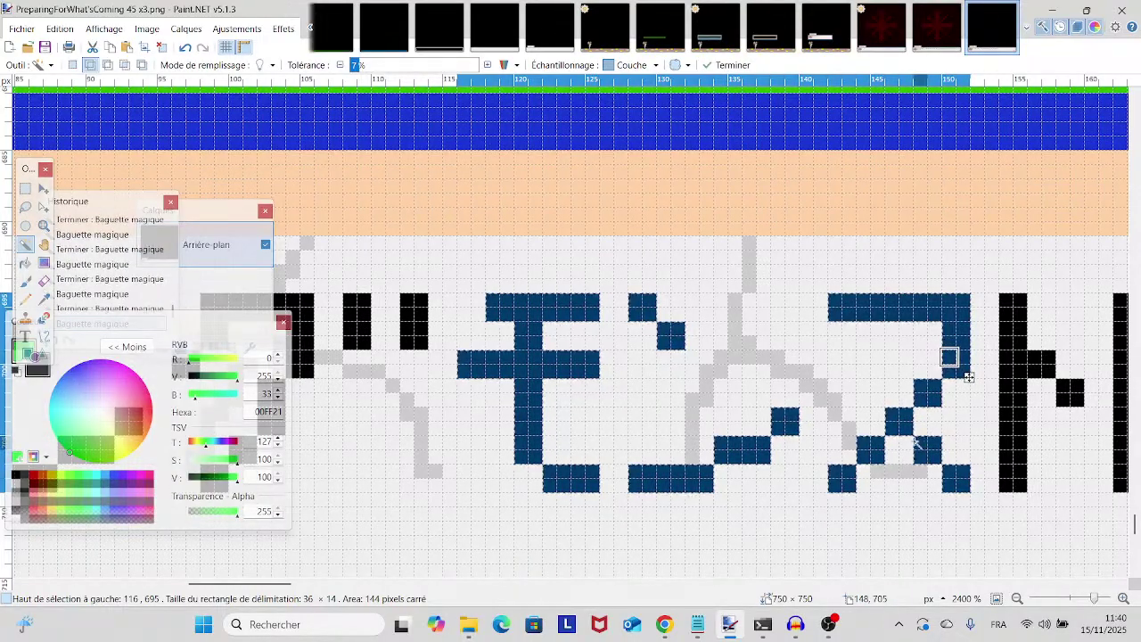
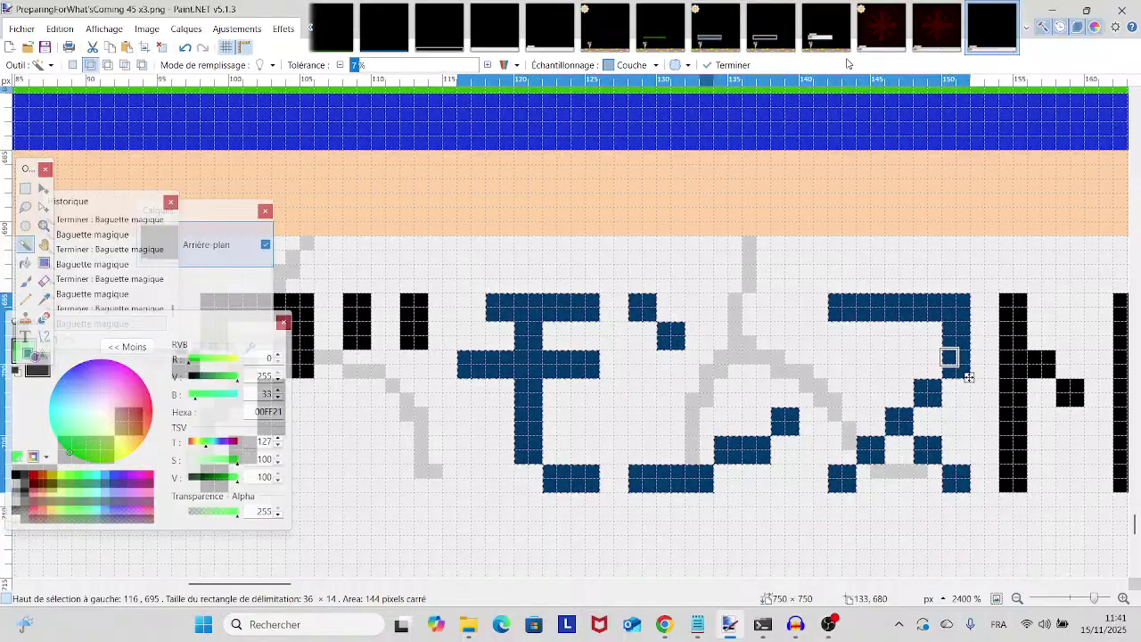
# - Paste モンス into RainbowCordonBleu 15.png, place it after これはキング on the same line, and deselect it
pyautogui.click(825, 27)
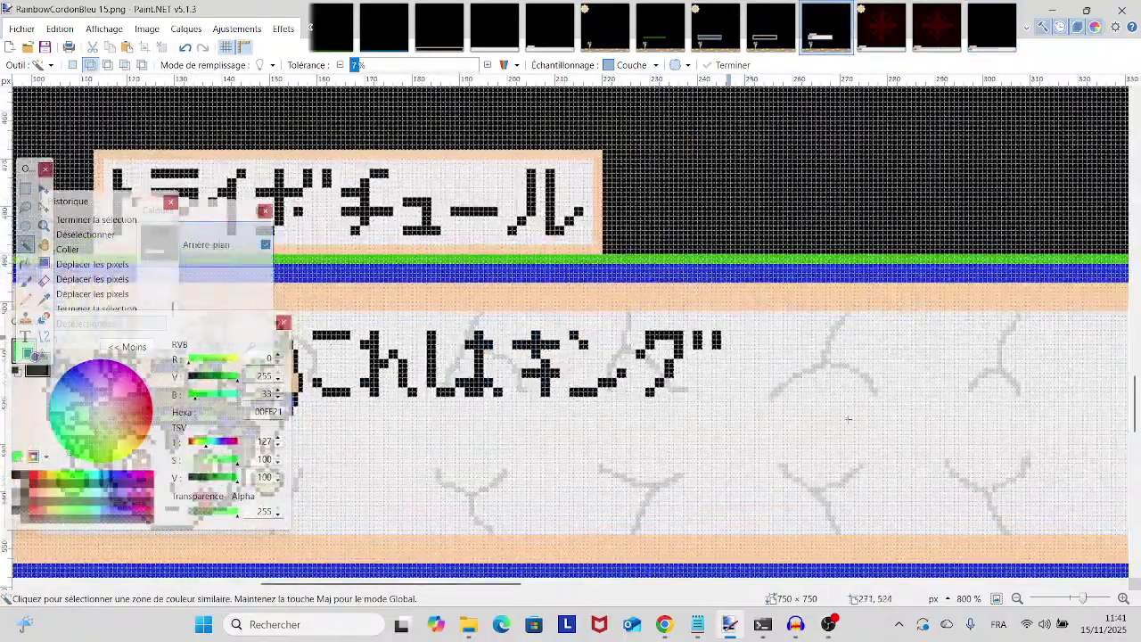
pyautogui.scroll(5, 820, 452)
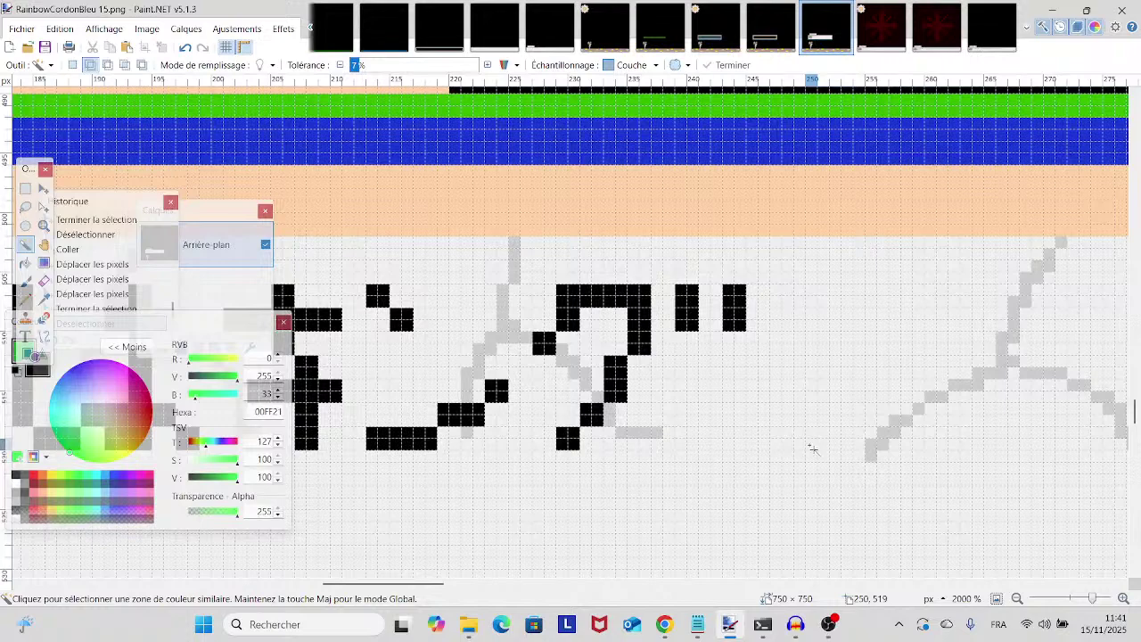
pyautogui.hotkey('ctrl', 'v')
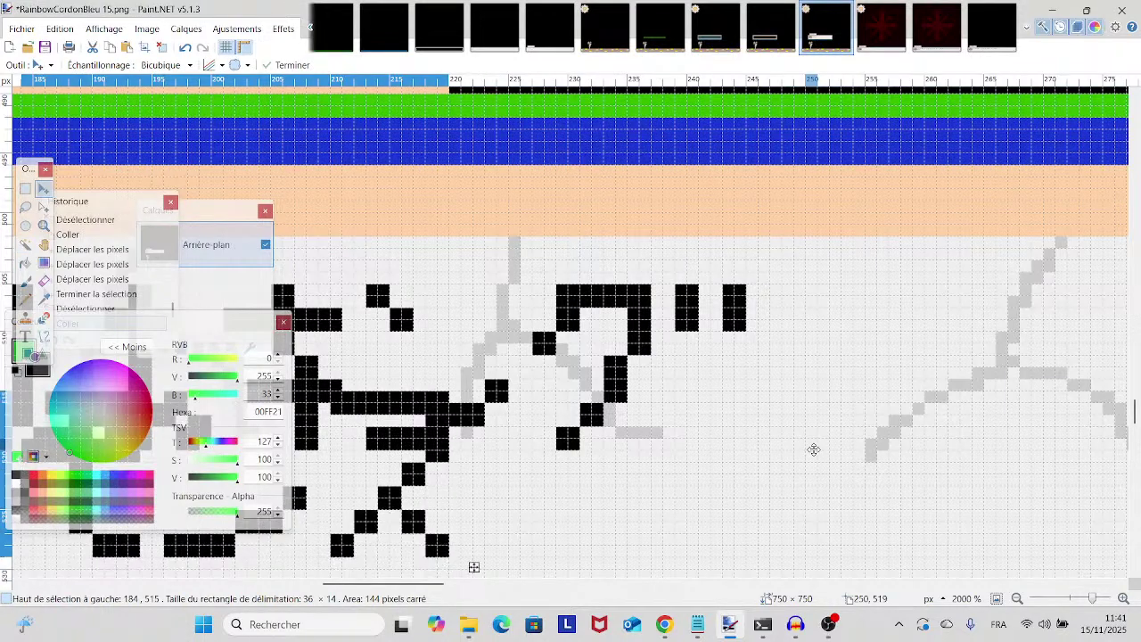
pyautogui.press('Up')
pyautogui.press('Up')
pyautogui.press('Up')
pyautogui.press('Up')
pyautogui.press('Right')
pyautogui.press('Right')
pyautogui.press('Right')
pyautogui.press('Right')
pyautogui.press('Right')
pyautogui.press('Right')
pyautogui.press('Right')
pyautogui.press('Right')
pyautogui.press('Right')
pyautogui.press('Right')
pyautogui.press('Right')
pyautogui.press('Right')
pyautogui.press('Right')
pyautogui.press('Right')
pyautogui.press('Right')
pyautogui.press('Right')
pyautogui.press('Right')
pyautogui.press('Right')
pyautogui.press('Right')
pyautogui.press('Right')
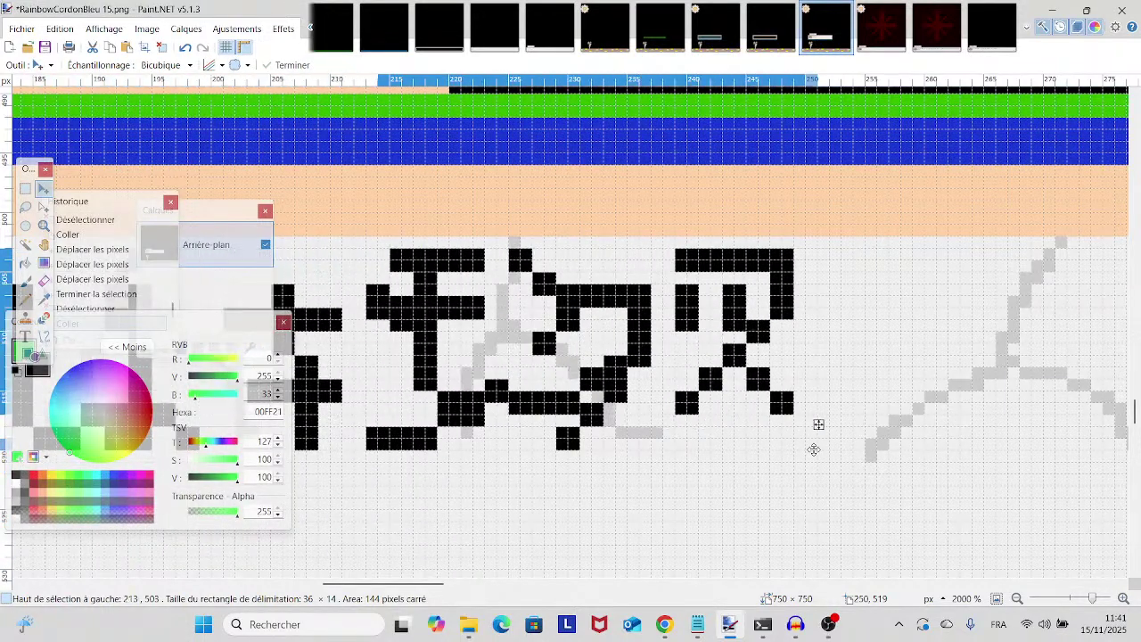
pyautogui.press('Right')
pyautogui.press('Right')
pyautogui.press('Right')
pyautogui.press('Right')
pyautogui.press('Right')
pyautogui.press('Right')
pyautogui.press('Right')
pyautogui.press('Right')
pyautogui.press('Right')
pyautogui.press('Right')
pyautogui.press('Right')
pyautogui.press('Right')
pyautogui.press('Right')
pyautogui.press('Right')
pyautogui.press('Right')
pyautogui.press('Right')
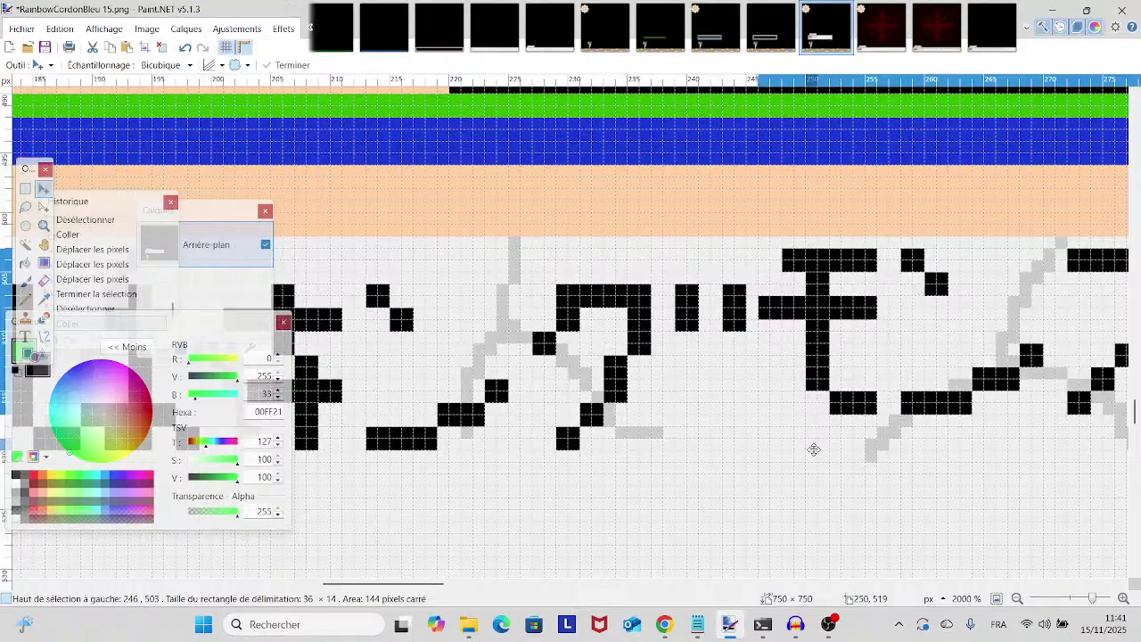
pyautogui.press('Down')
pyautogui.press('Down')
pyautogui.press('Down')
pyautogui.hotkey('ctrl', 'd')
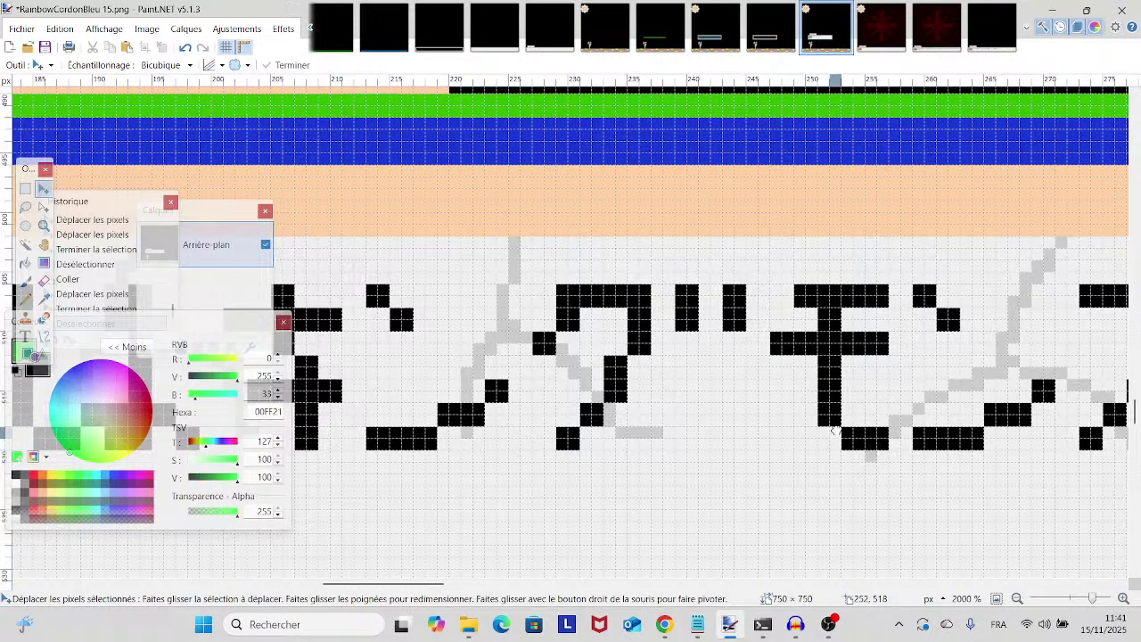
# - Switch to OBS briefly and save the frame with これはキングモンス as RainbowCordonBleu 16.png
pyautogui.hscroll(5, 813, 449)
pyautogui.scroll(1, 843, 323)
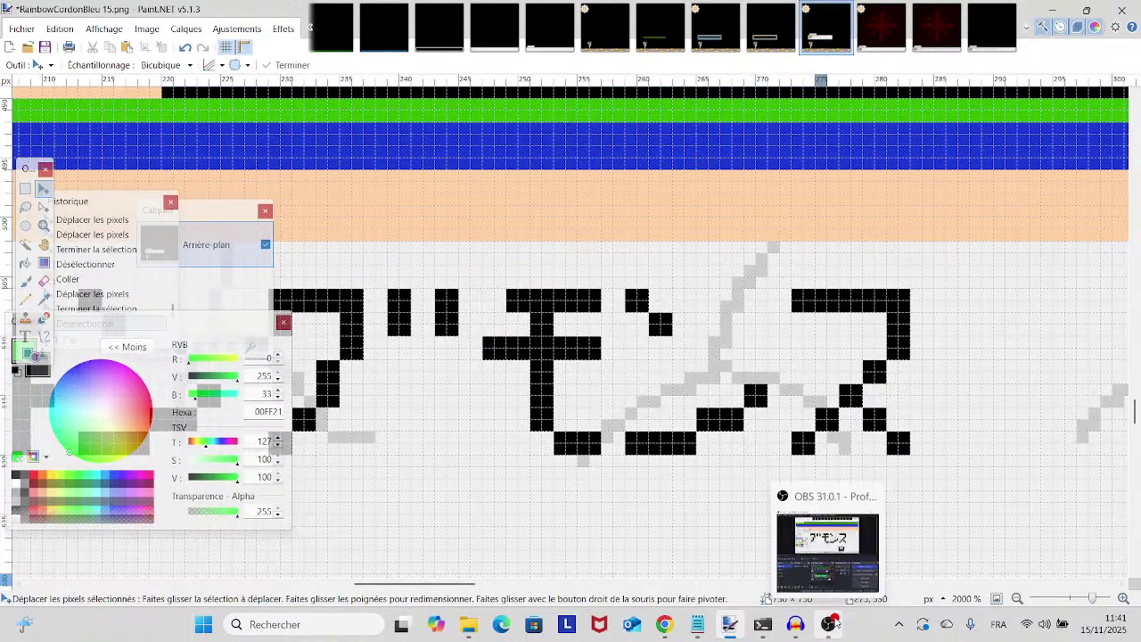
pyautogui.click(831, 624)
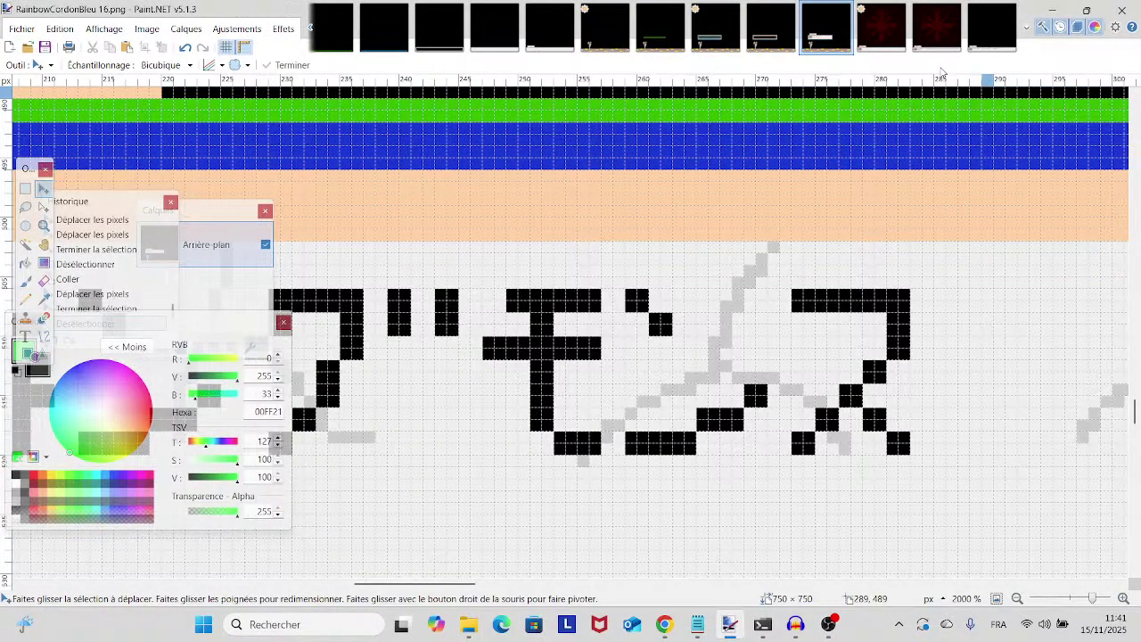
# - In PreparingForWhat'sComing 45 x3, clear the old selection and select all parts of ト and ロ with the Magic Wand
pyautogui.click(976, 39)
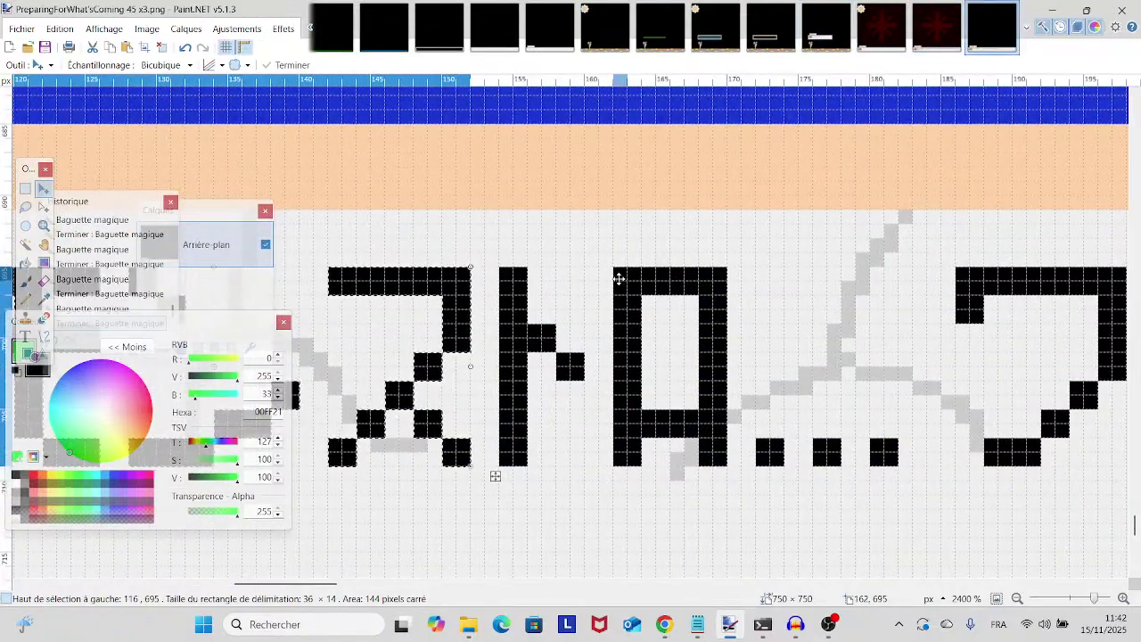
pyautogui.hotkey('ctrl', 'd')
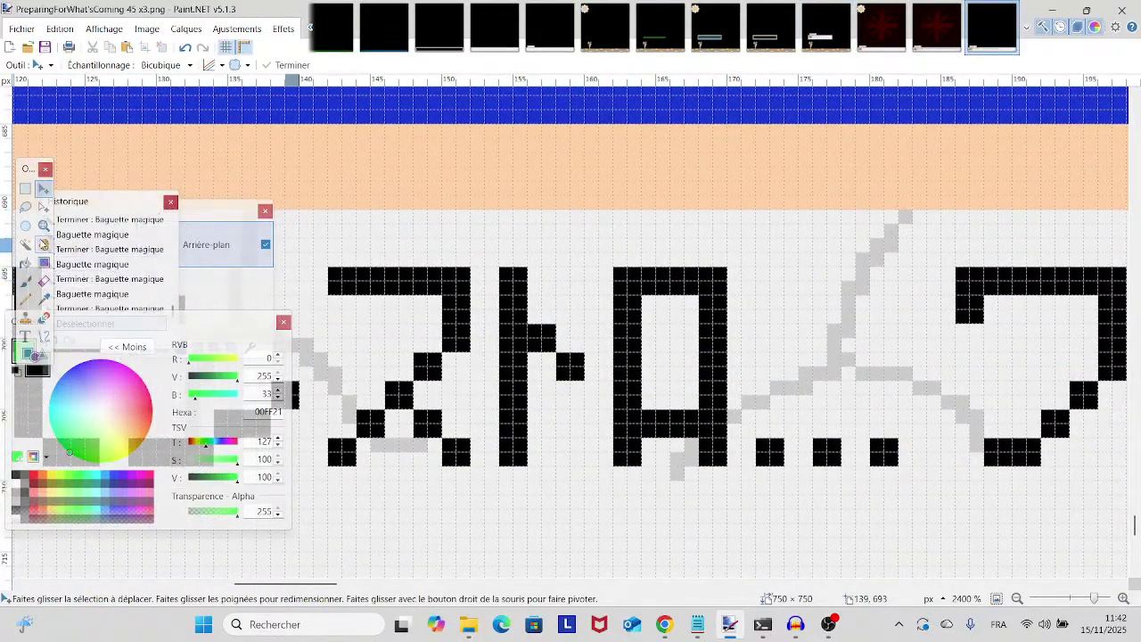
pyautogui.click(25, 243)
pyautogui.click(508, 361)
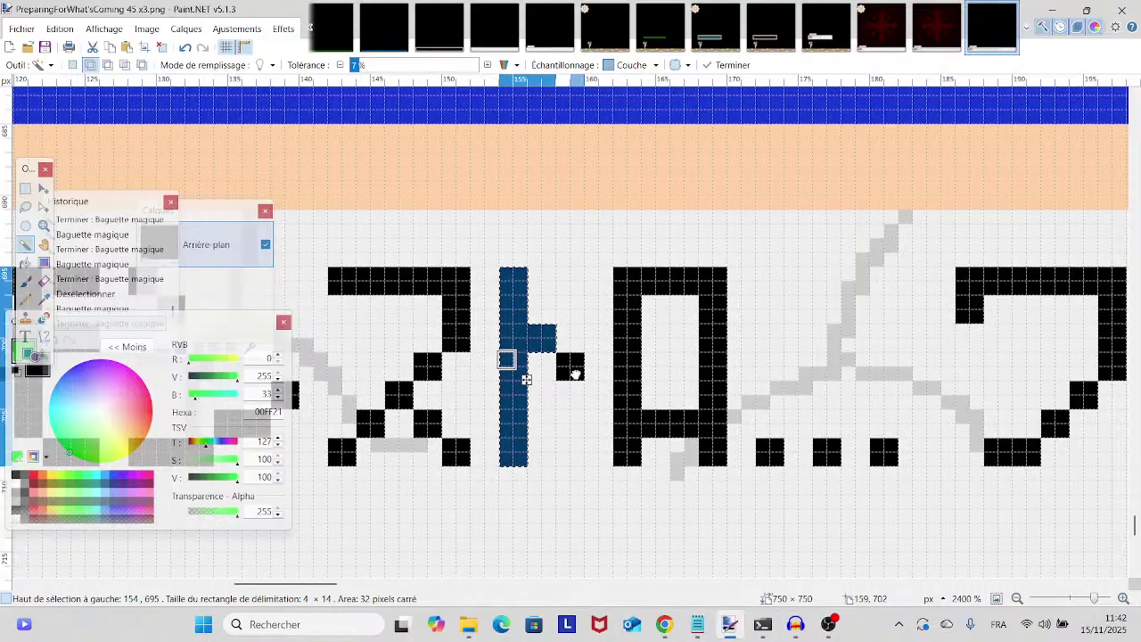
pyautogui.keyDown('ctrl'); pyautogui.click(572, 369); pyautogui.keyUp('ctrl')
pyautogui.keyDown('ctrl'); pyautogui.click(634, 416); pyautogui.keyUp('ctrl')
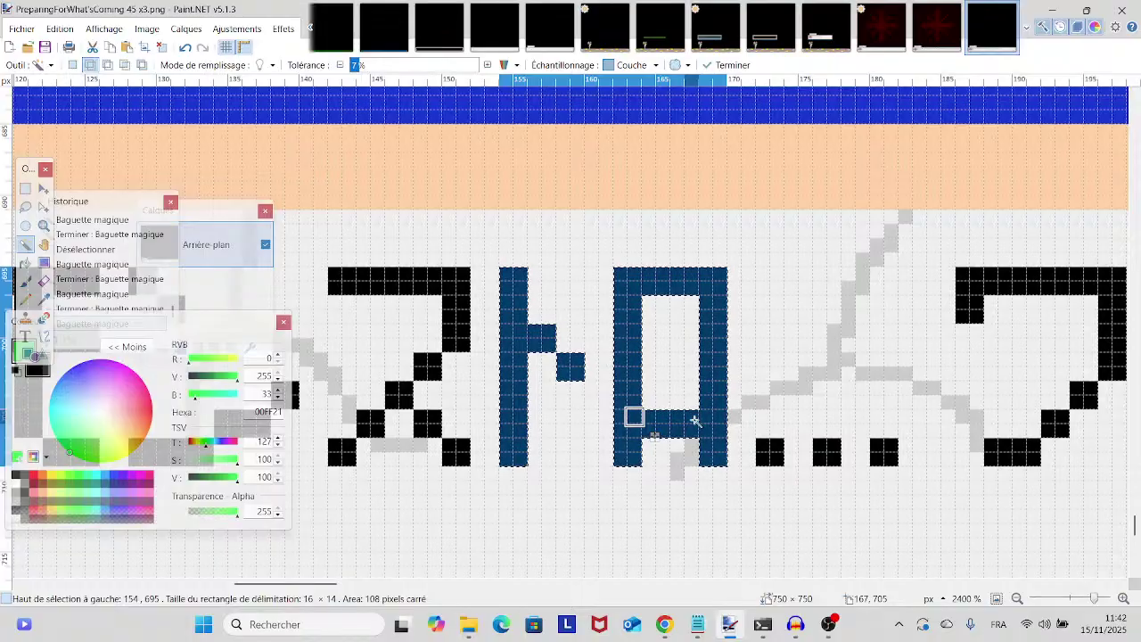
# - Undo the pixel move and the paste in PreparingForWhat'sComing 306.png
pyautogui.click(881, 27)
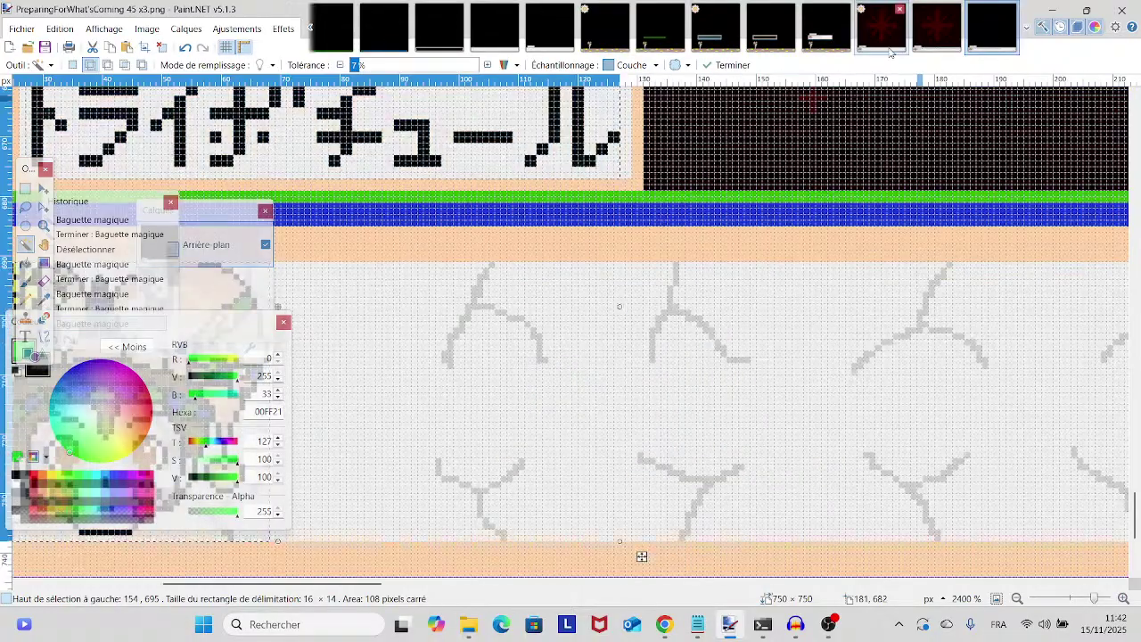
pyautogui.hotkey('ctrl', 'z')
pyautogui.hotkey('ctrl', 'z')
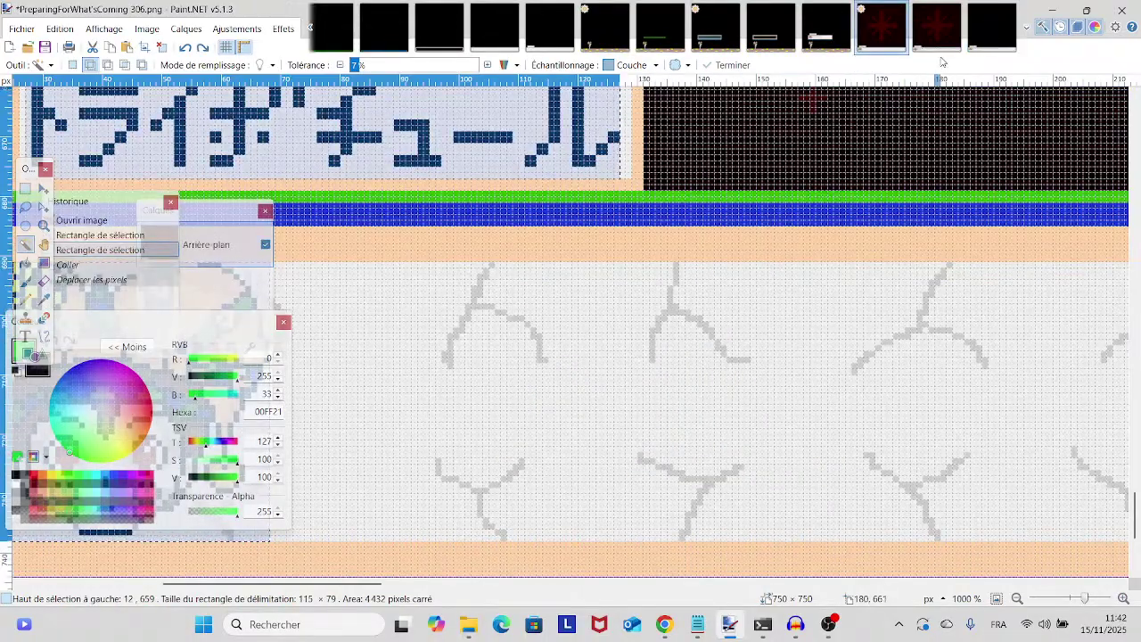
# - Paste トロ into RainbowCordonBleu 16.png, move it after モンス with its upper-left corner at 285, 506, and deselect it
pyautogui.click(827, 26)
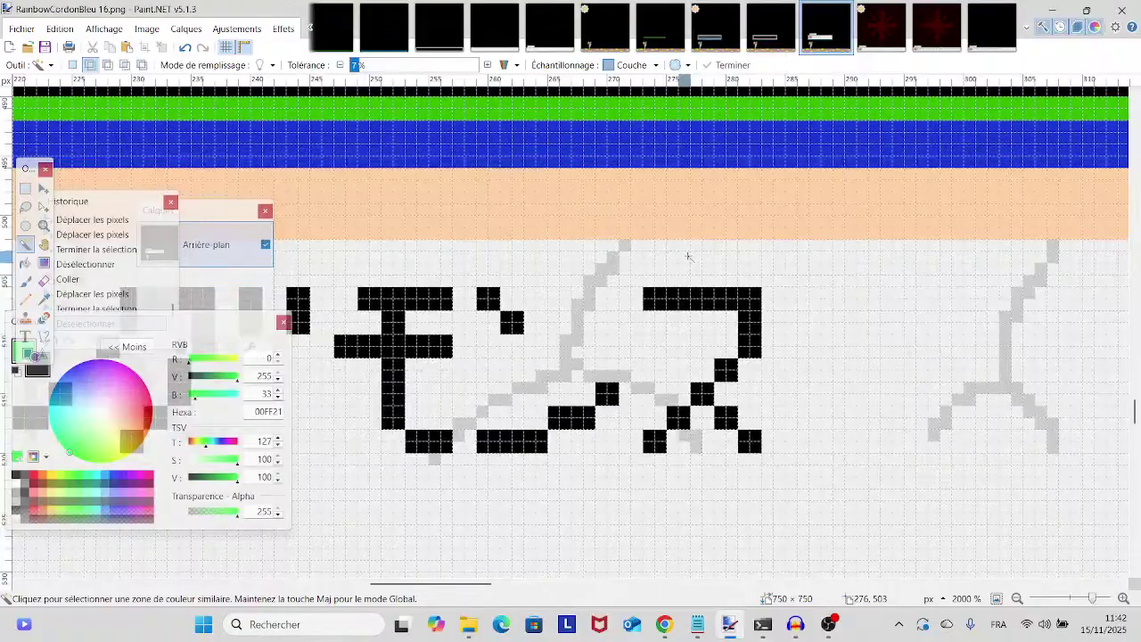
pyautogui.hotkey('ctrl', 'v')
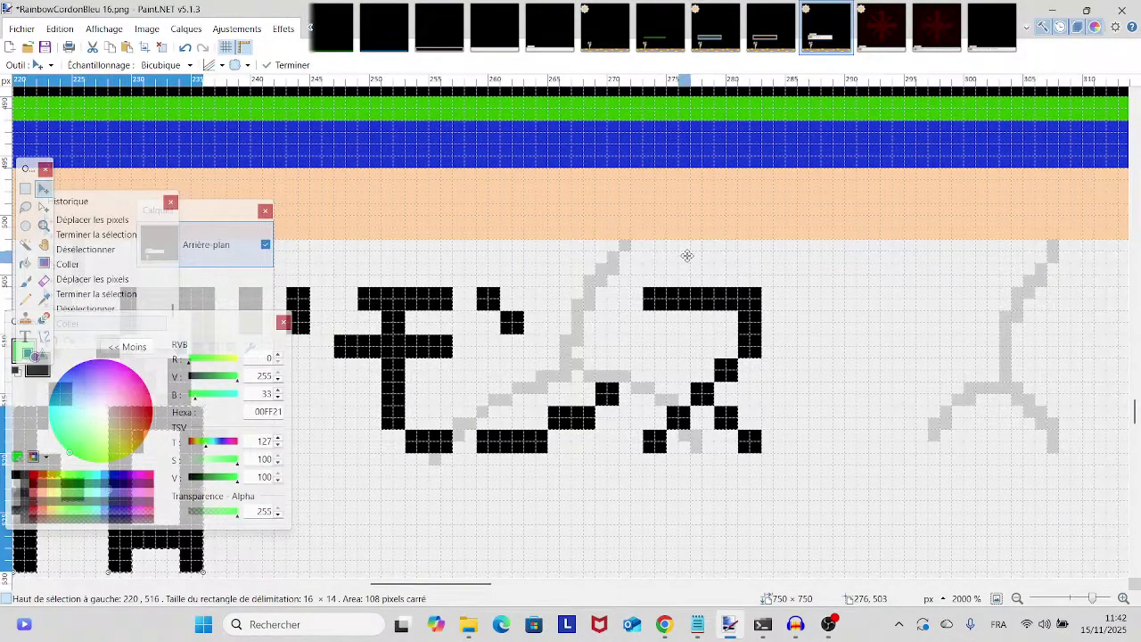
pyautogui.press('Up')
pyautogui.press('Up')
pyautogui.press('Up')
pyautogui.press('Up')
pyautogui.press('Up')
pyautogui.press('Up')
pyautogui.press('Up')
pyautogui.press('Up')
pyautogui.press('Up')
pyautogui.press('Up')
pyautogui.press('Right')
pyautogui.press('Right')
pyautogui.press('Right')
pyautogui.press('Right')
pyautogui.press('Right')
pyautogui.press('Right')
pyautogui.press('Right')
pyautogui.press('Right')
pyautogui.press('Right')
pyautogui.press('Right')
pyautogui.press('Right')
pyautogui.press('Right')
pyautogui.press('Right')
pyautogui.press('Right')
pyautogui.press('Right')
pyautogui.press('Right')
pyautogui.press('Right')
pyautogui.press('Right')
pyautogui.press('Right')
pyautogui.press('Right')
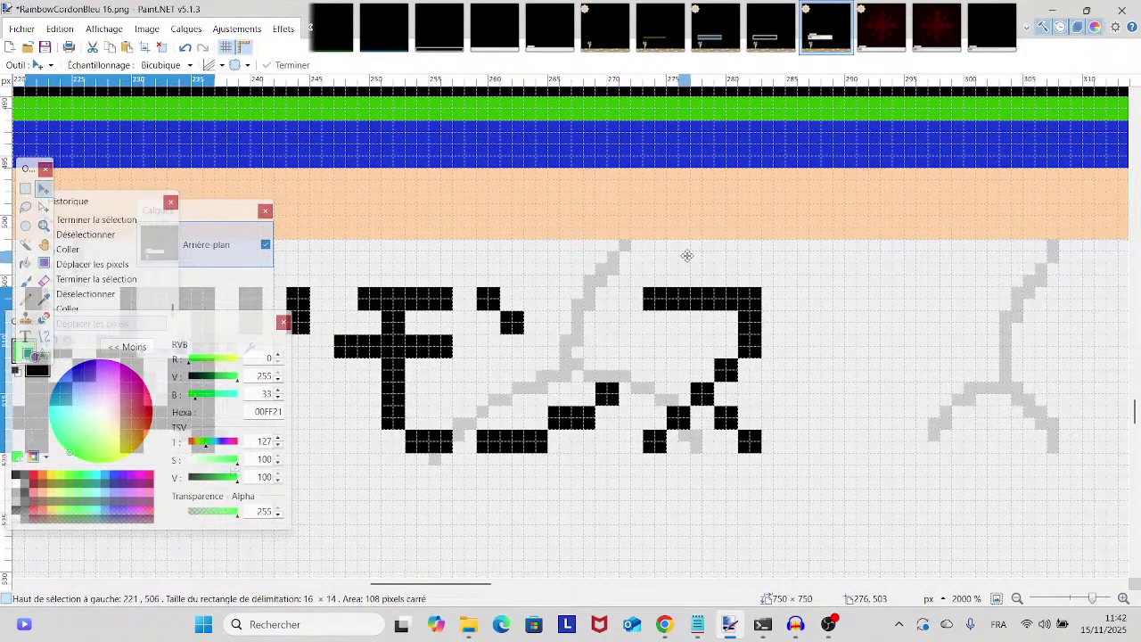
pyautogui.press('Right')
pyautogui.press('Right')
pyautogui.press('Right')
pyautogui.press('Right')
pyautogui.press('Right')
pyautogui.press('Right')
pyautogui.press('Right')
pyautogui.press('Right')
pyautogui.press('Right')
pyautogui.press('Right')
pyautogui.press('Right')
pyautogui.press('Right')
pyautogui.press('Right')
pyautogui.press('Right')
pyautogui.press('Right')
pyautogui.press('Right')
pyautogui.press('Right')
pyautogui.press('Right')
pyautogui.press('Right')
pyautogui.press('Right')
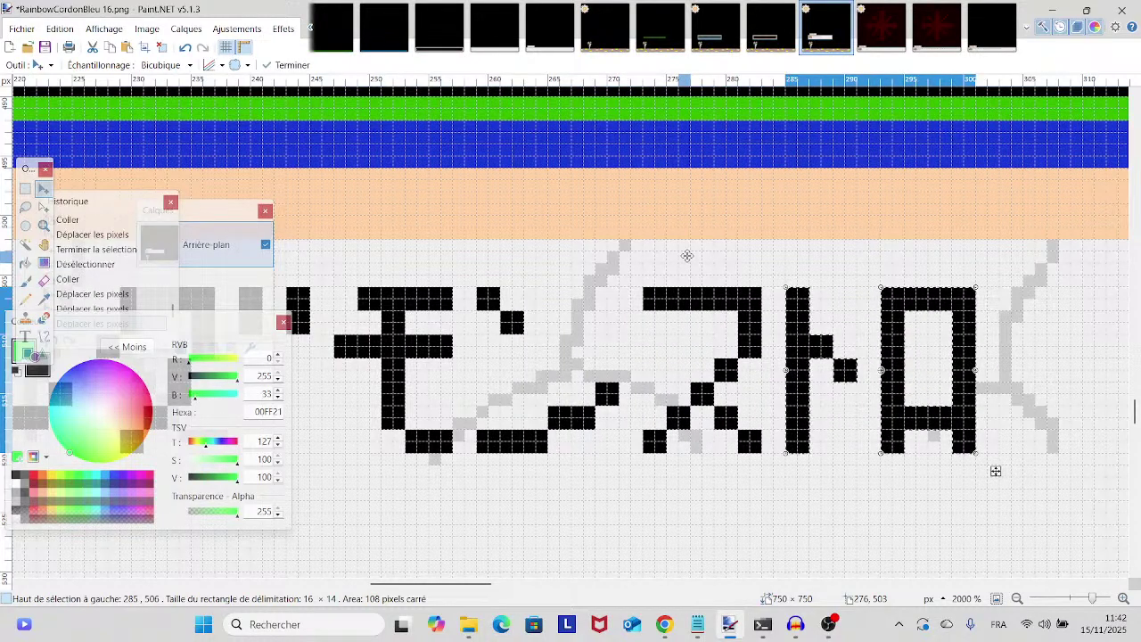
pyautogui.press('Return')
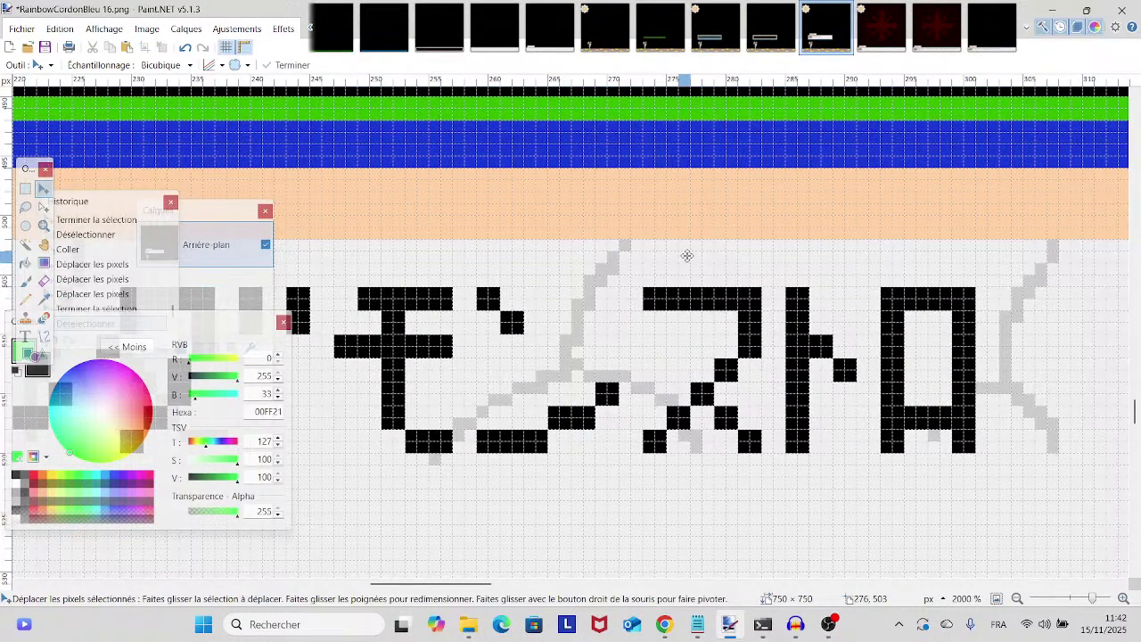
# - Switch back to PreparingForWhat'sComing 45 x3 and select all parts of the の character with the Magic Wand
pyautogui.click(992, 26)
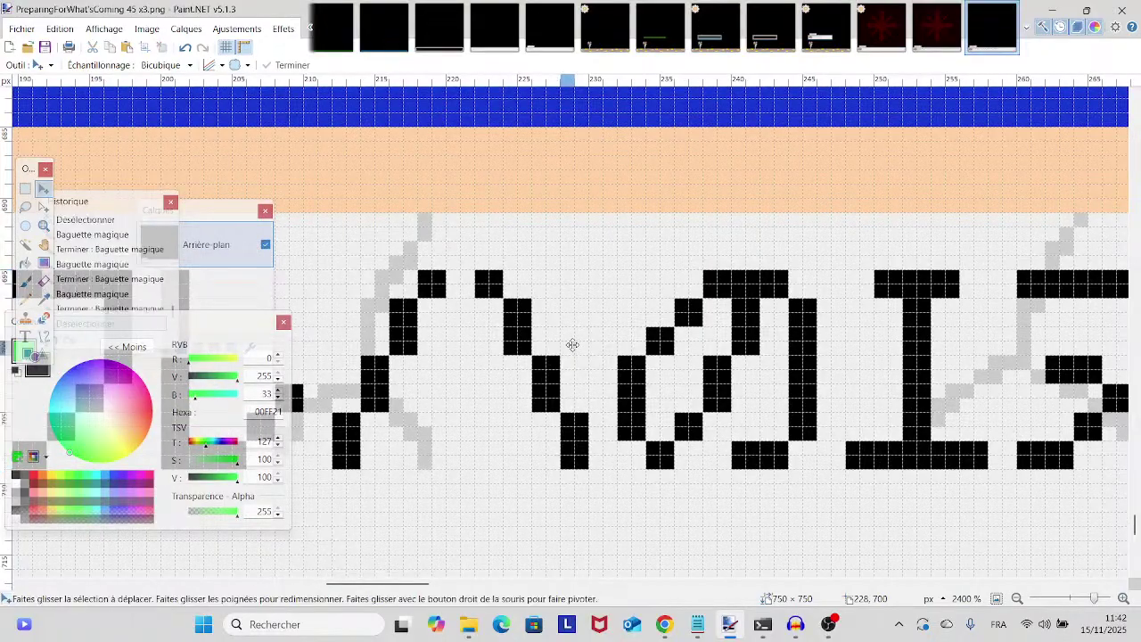
pyautogui.click(24, 247)
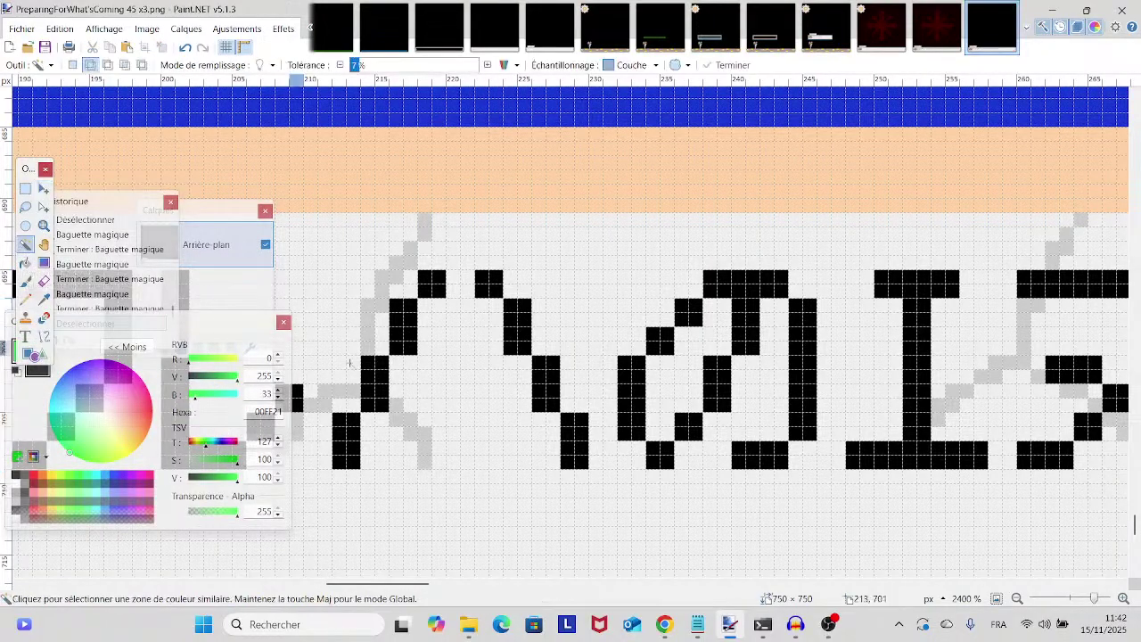
pyautogui.click(753, 452)
pyautogui.keyDown('ctrl'); pyautogui.click(718, 381); pyautogui.keyUp('ctrl')
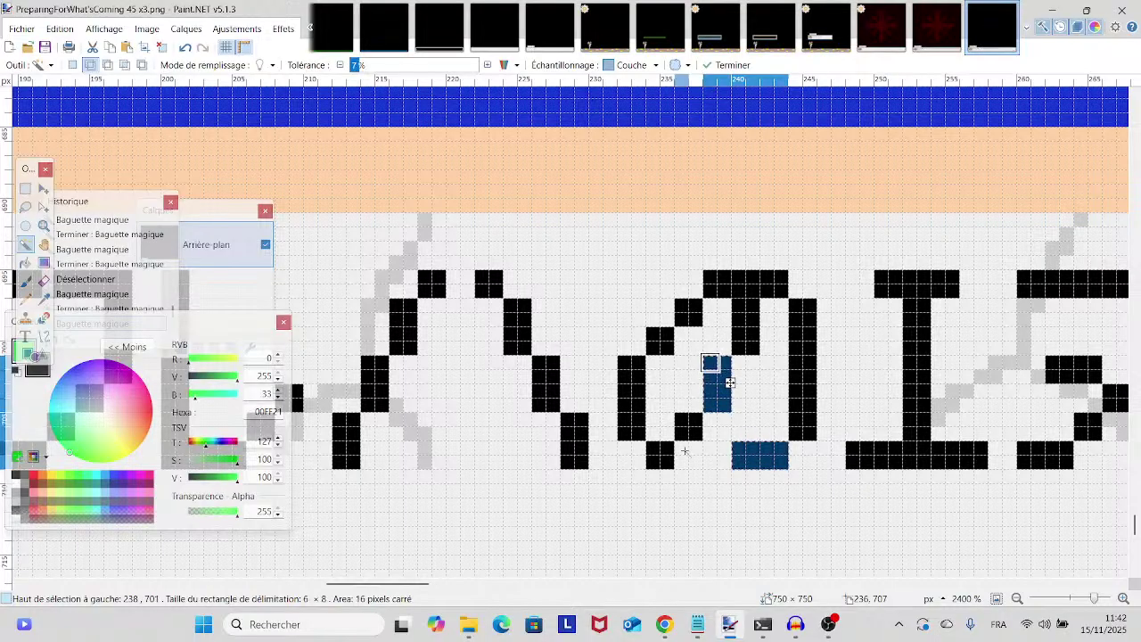
pyautogui.keyDown('ctrl'); pyautogui.click(688, 426); pyautogui.keyUp('ctrl')
pyautogui.keyDown('ctrl'); pyautogui.click(662, 454); pyautogui.keyUp('ctrl')
pyautogui.keyDown('ctrl'); pyautogui.click(634, 396); pyautogui.keyUp('ctrl')
pyautogui.keyDown('ctrl'); pyautogui.click(659, 341); pyautogui.keyUp('ctrl')
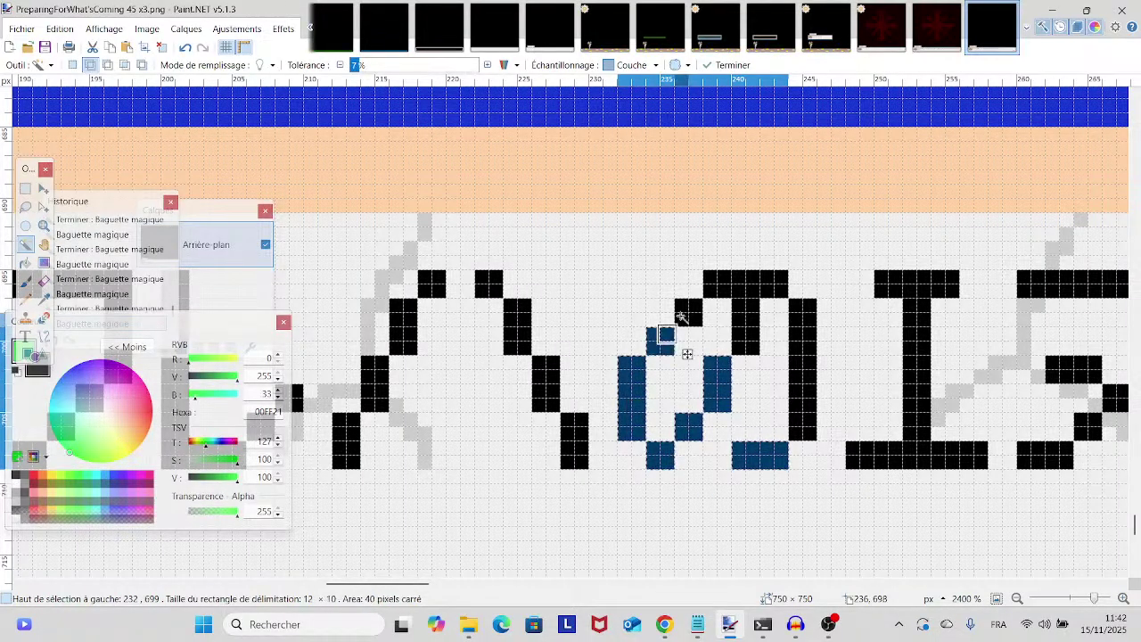
pyautogui.keyDown('ctrl'); pyautogui.click(688, 312); pyautogui.keyUp('ctrl')
pyautogui.keyDown('ctrl'); pyautogui.click(746, 313); pyautogui.keyUp('ctrl')
pyautogui.keyDown('ctrl'); pyautogui.click(808, 362); pyautogui.keyUp('ctrl')
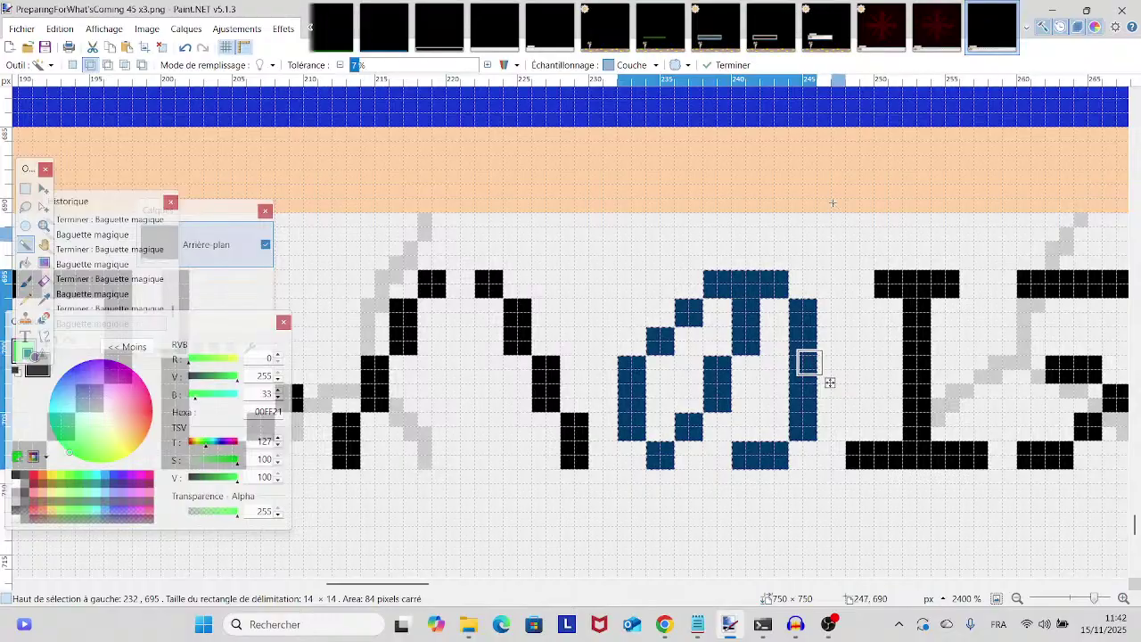
# - Paste の into RainbowCordonBleu 16.png, move it after トロ with its upper-left corner at 303, 506, and deselect it
pyautogui.click(838, 44)
pyautogui.click(987, 40)
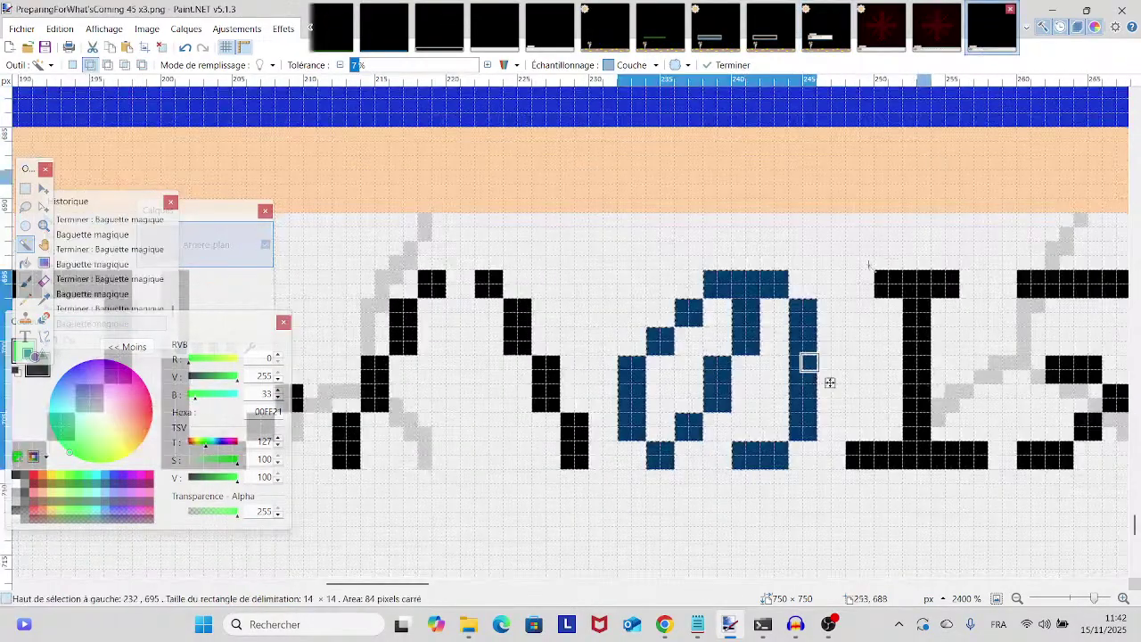
pyautogui.hscroll(3, 972, 107)
pyautogui.click(927, 42)
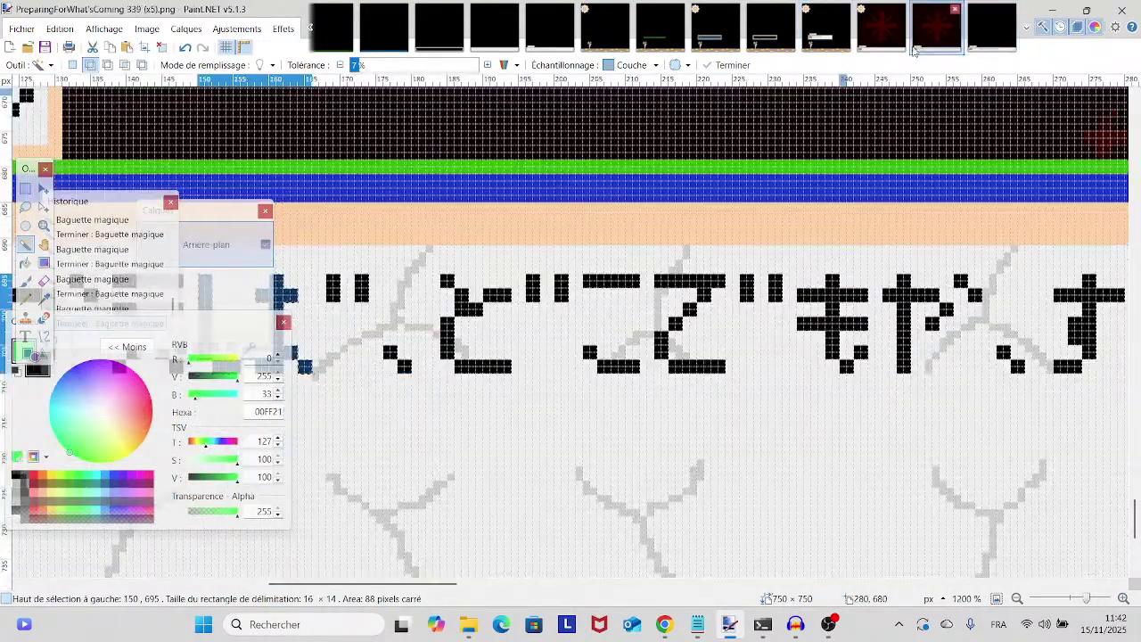
pyautogui.click(826, 36)
pyautogui.hscroll(-5, 670, 257)
pyautogui.scroll(-1, 671, 257)
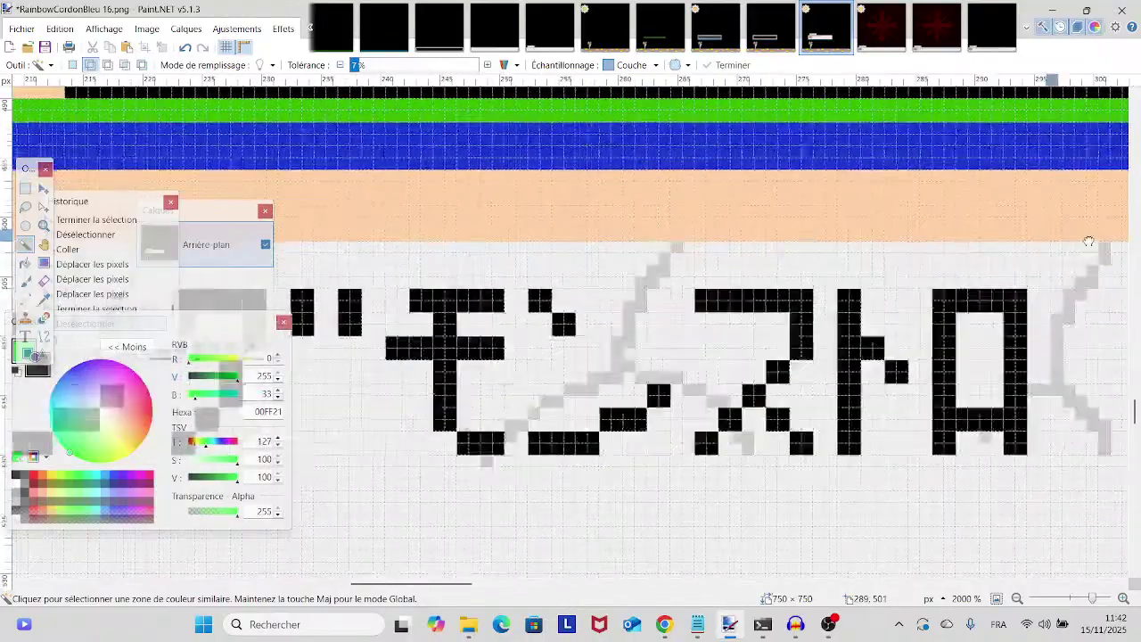
pyautogui.hscroll(4, 758, 255)
pyautogui.moveTo(810, 255); pyautogui.dragTo(688, 275)
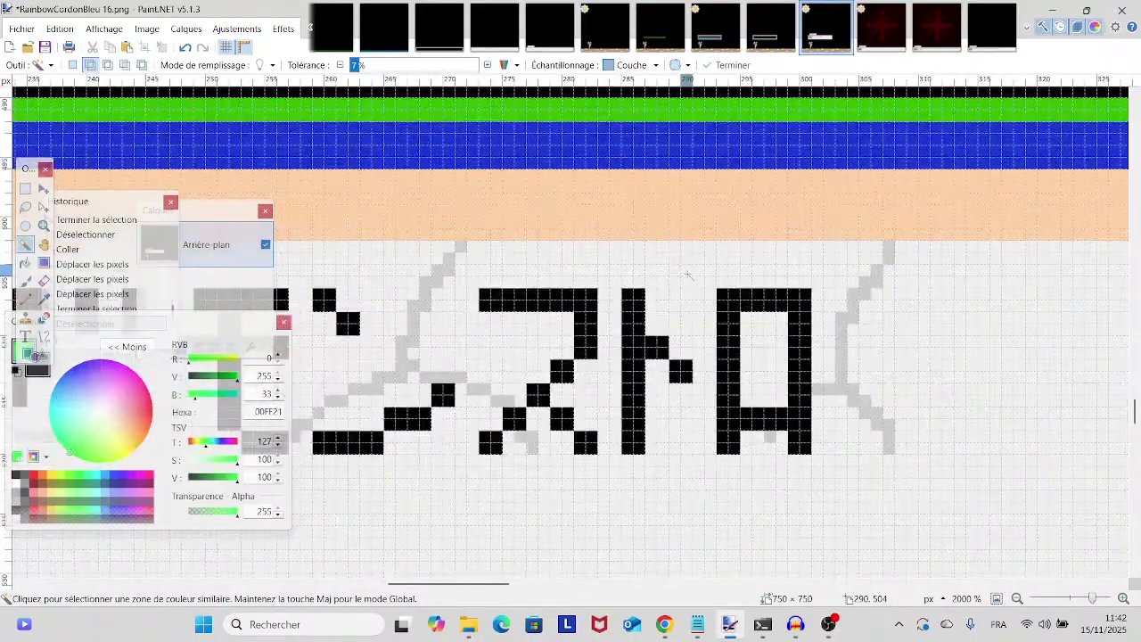
pyautogui.hotkey('ctrl', 'v')
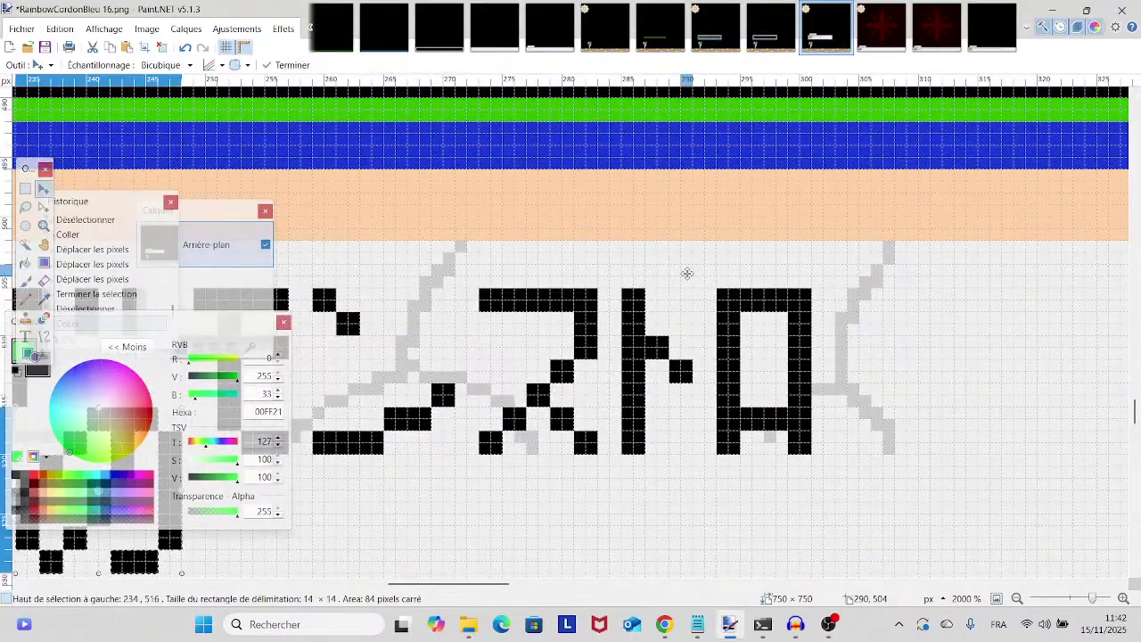
pyautogui.moveTo(199, 588); pyautogui.dragTo(1021, 474)
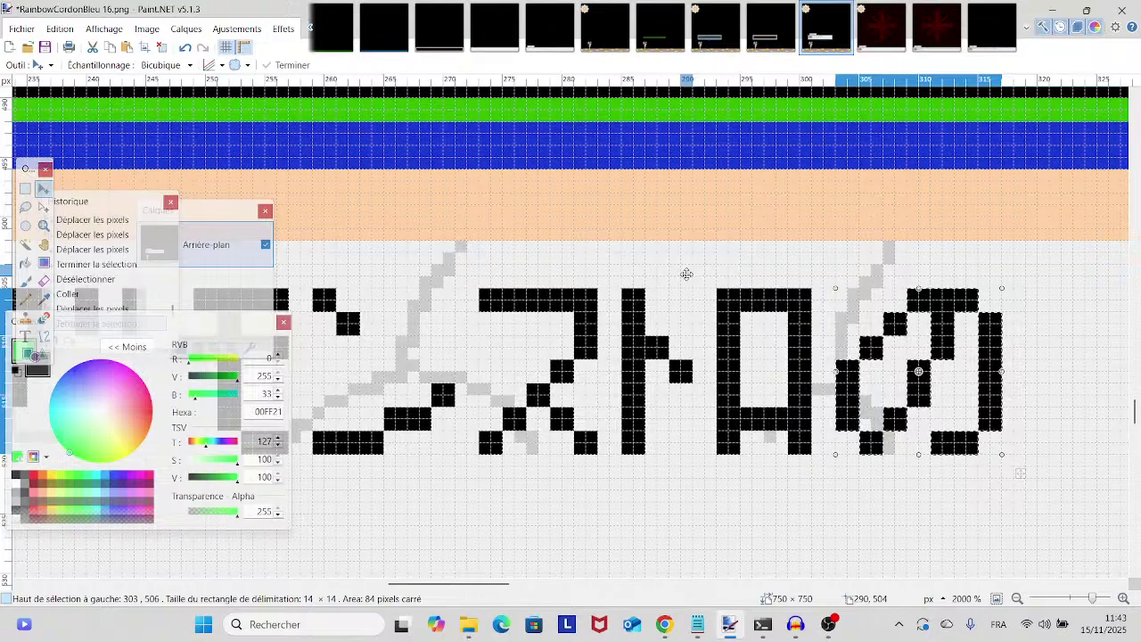
pyautogui.hotkey('ctrl', 'd')
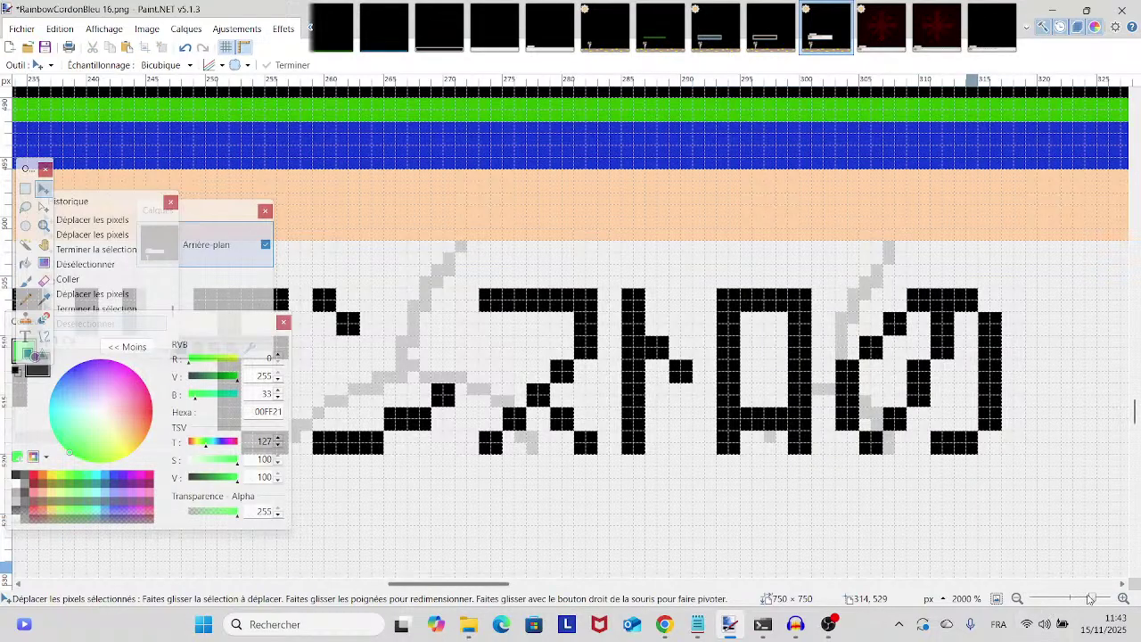
pyautogui.moveTo(1091, 598); pyautogui.dragTo(1082, 599)
pyautogui.hscroll(-3, 1034, 473)
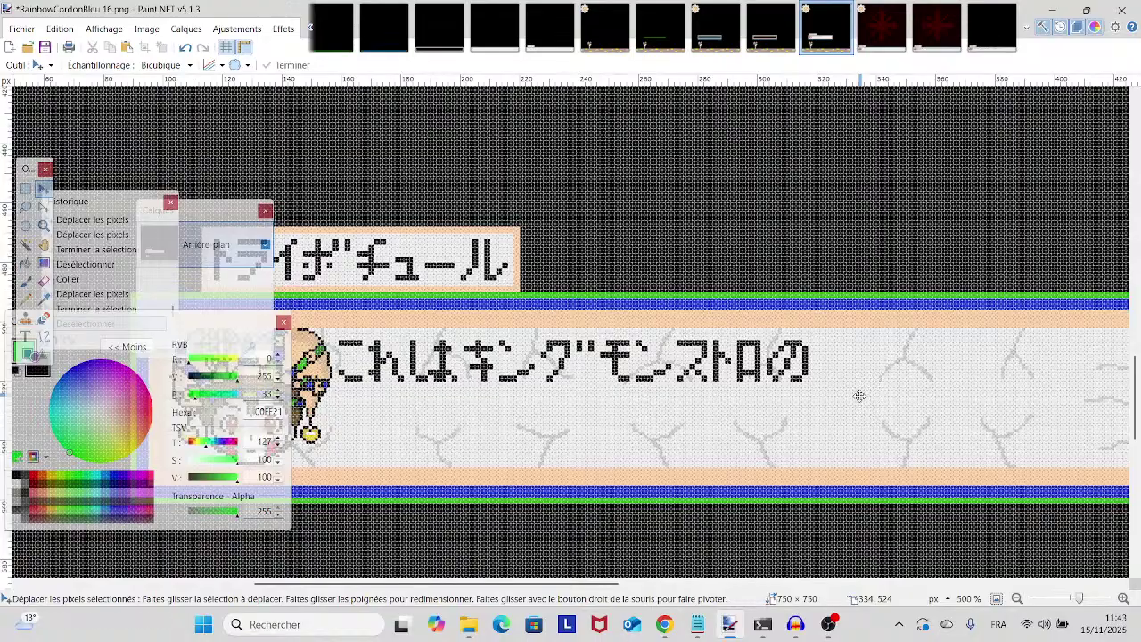
# - Switch to PreparingForWhat'sComing 45 x3, clear the の selection, and select all parts of the ワ character with the Magic Wand
pyautogui.click(828, 624)
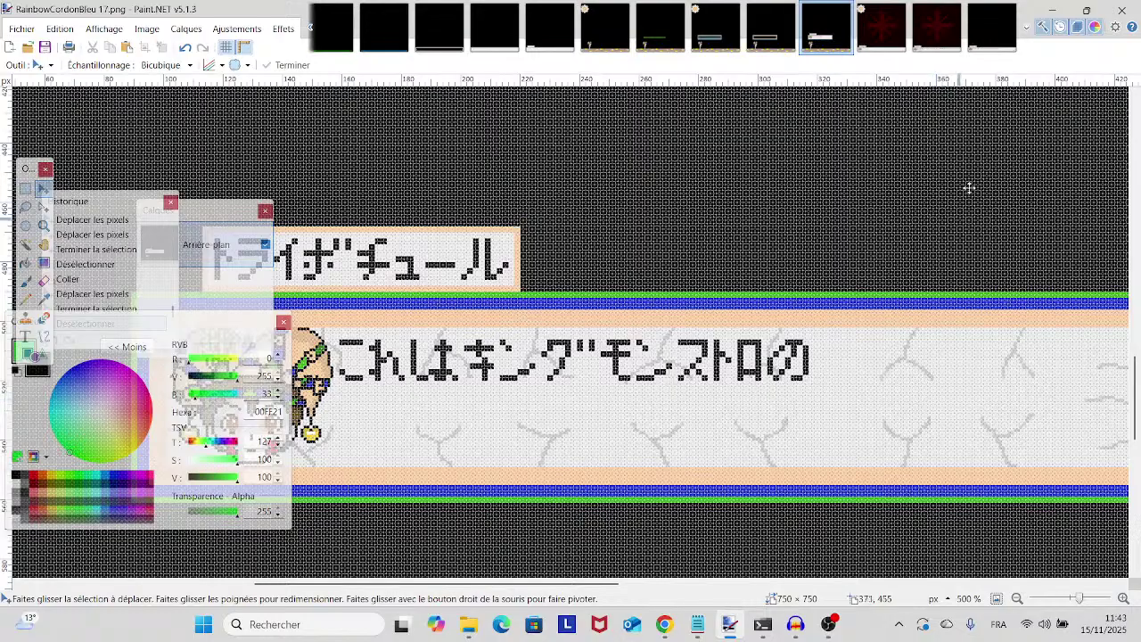
pyautogui.click(989, 28)
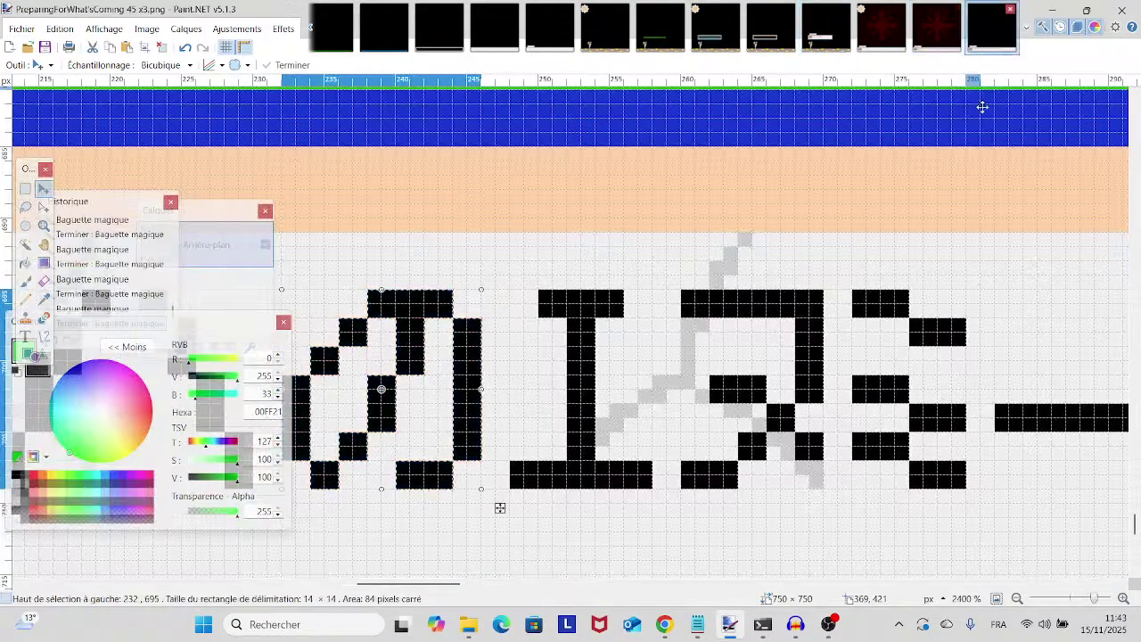
pyautogui.hscroll(3, 479, 515)
pyautogui.hscroll(-3, 401, 499)
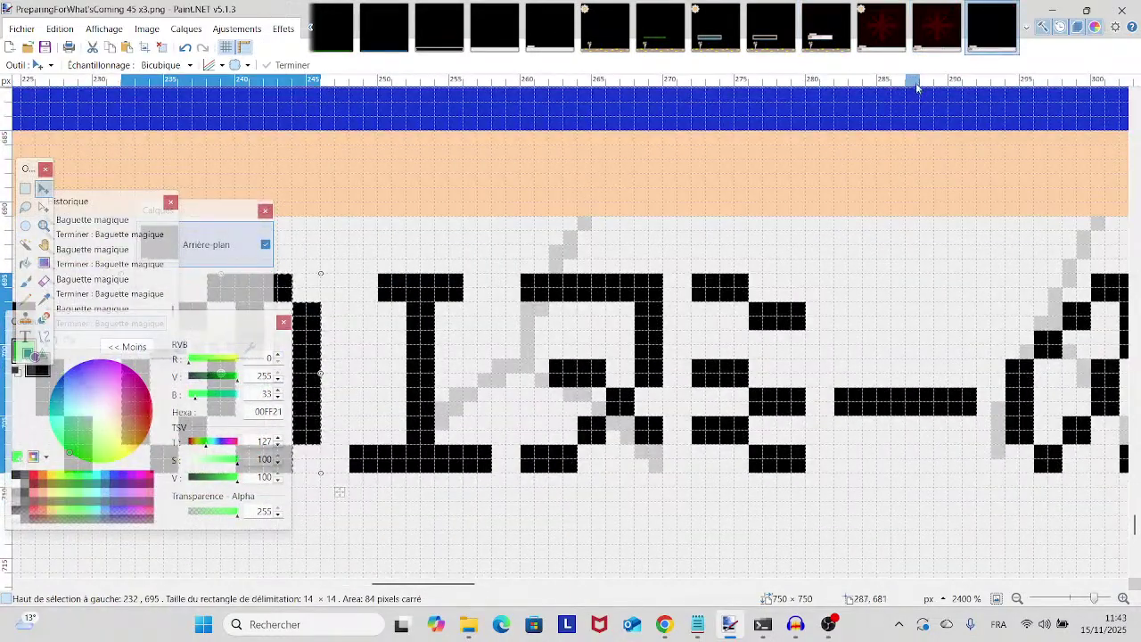
pyautogui.scroll(1, 909, 339)
pyautogui.hscroll(-5, 909, 338)
pyautogui.hotkey('ctrl', 'd')
pyautogui.hscroll(-4, 910, 339)
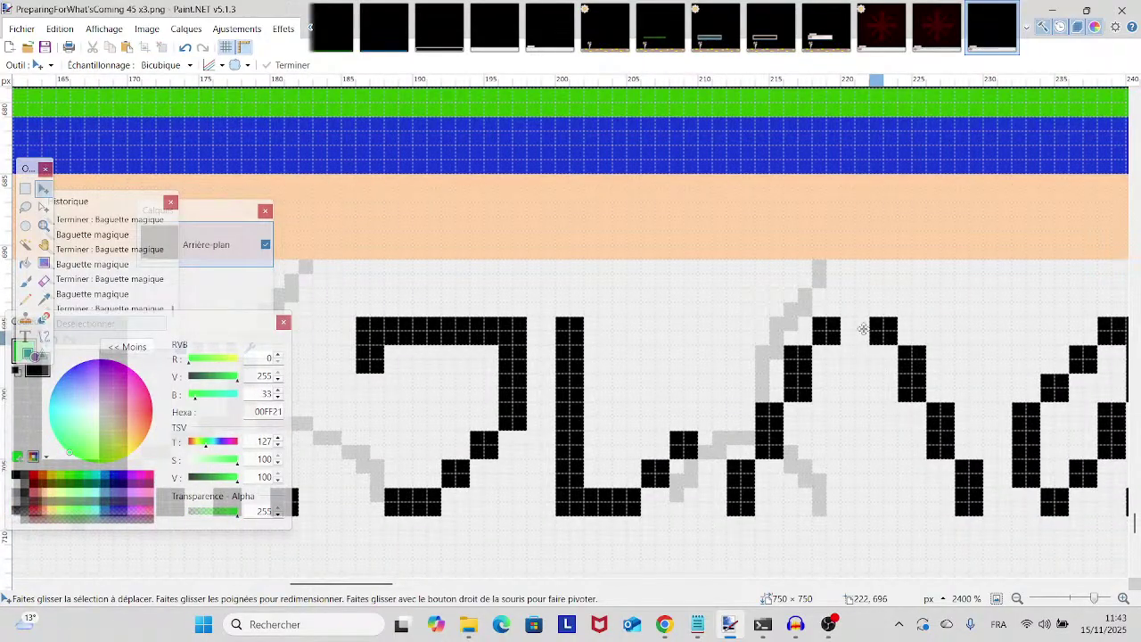
pyautogui.click(25, 244)
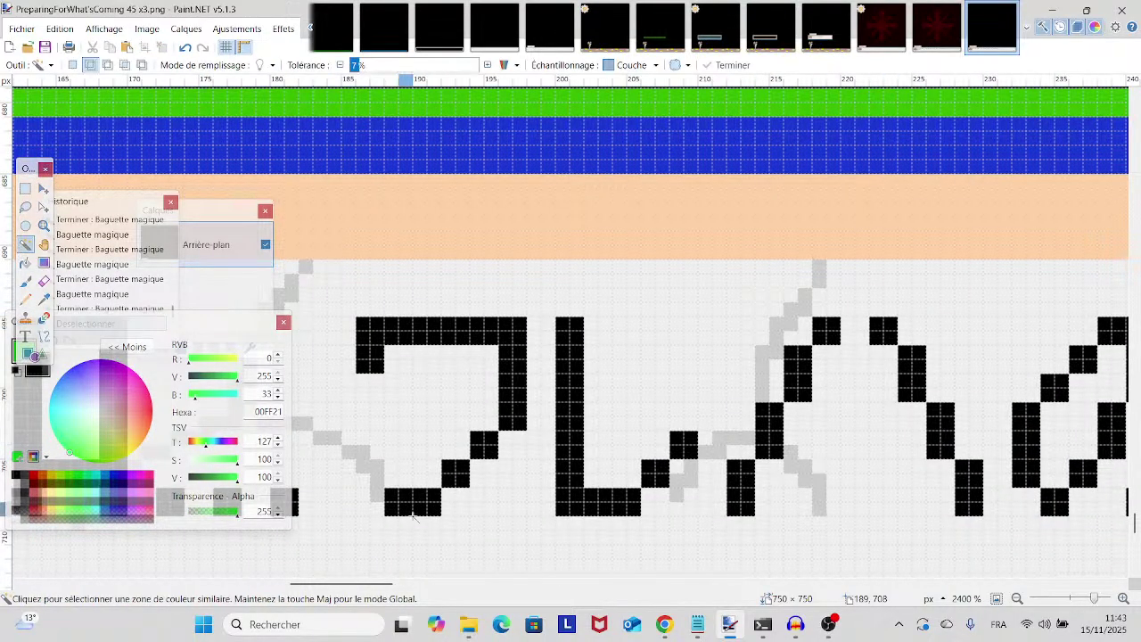
pyautogui.keyDown('ctrl'); pyautogui.click(410, 505); pyautogui.keyUp('ctrl')
pyautogui.keyDown('ctrl'); pyautogui.click(456, 472); pyautogui.keyUp('ctrl')
pyautogui.keyDown('ctrl'); pyautogui.click(482, 446); pyautogui.keyUp('ctrl')
pyautogui.keyDown('ctrl'); pyautogui.click(509, 397); pyautogui.keyUp('ctrl')
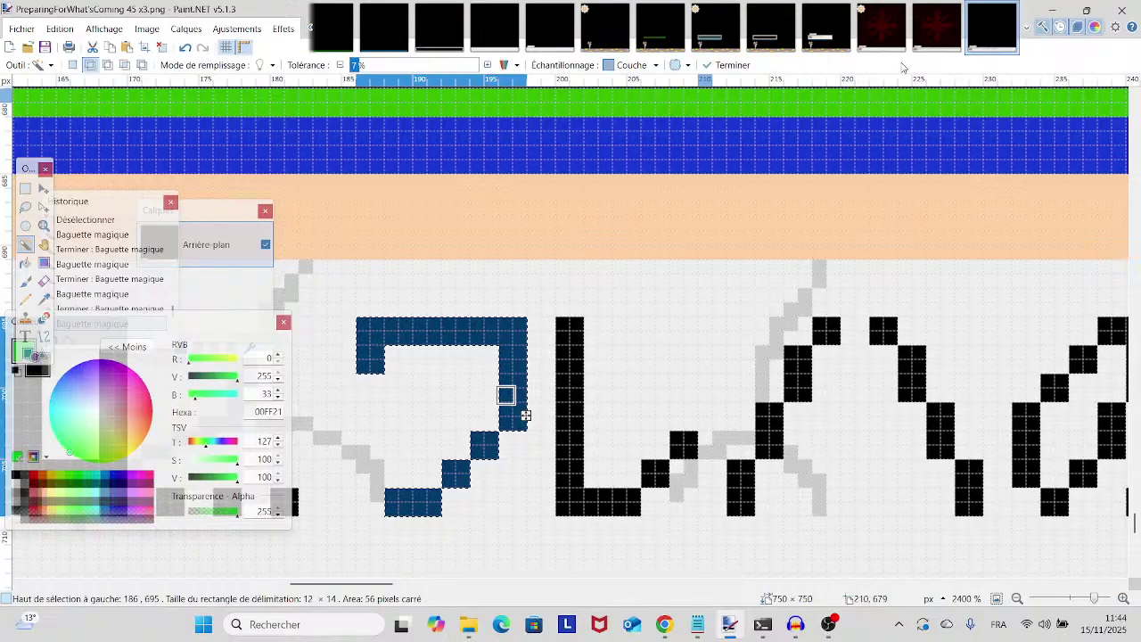
# - Paste ワ into RainbowCordonBleu 17.png, move it after の with its upper-left corner at 319, 506, and deselect it
pyautogui.click(826, 27)
pyautogui.hscroll(3, 841, 318)
pyautogui.scroll(-1, 841, 317)
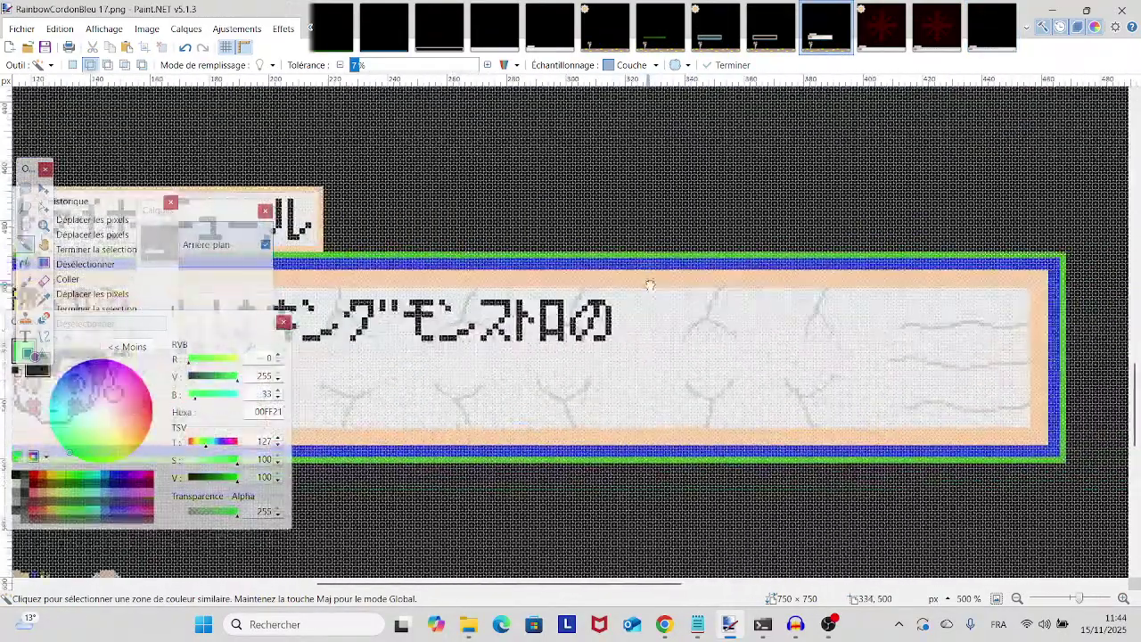
pyautogui.scroll(10, 543, 434)
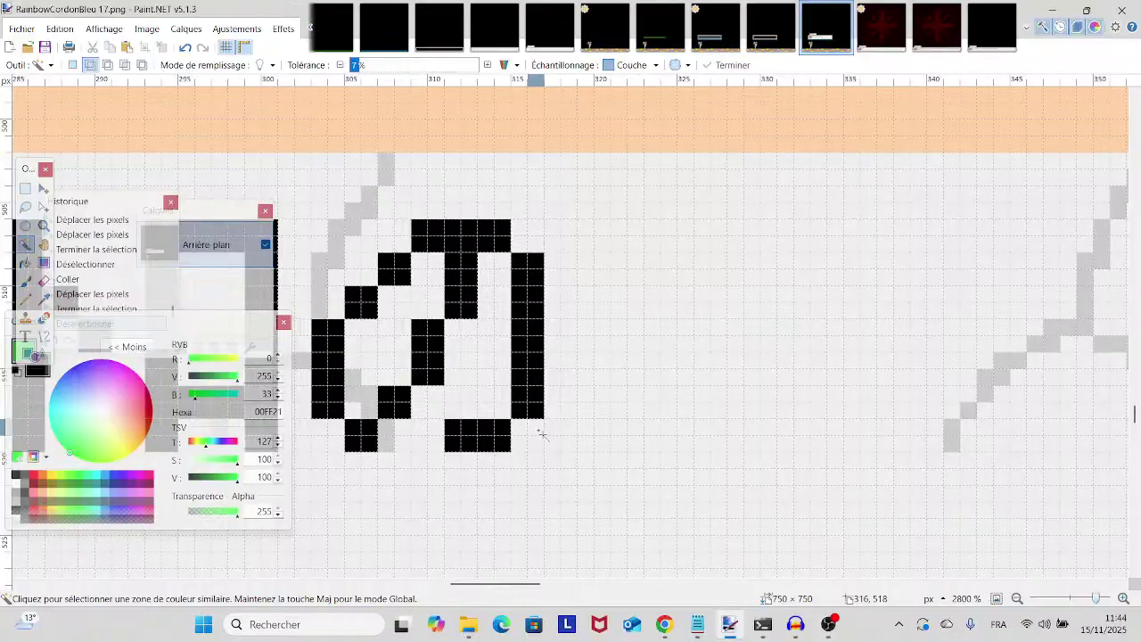
pyautogui.hotkey('ctrl', 'v')
pyautogui.press('Up')
pyautogui.press('Up')
pyautogui.press('Up')
pyautogui.press('Up')
pyautogui.press('Up')
pyautogui.press('Up')
pyautogui.press('Up')
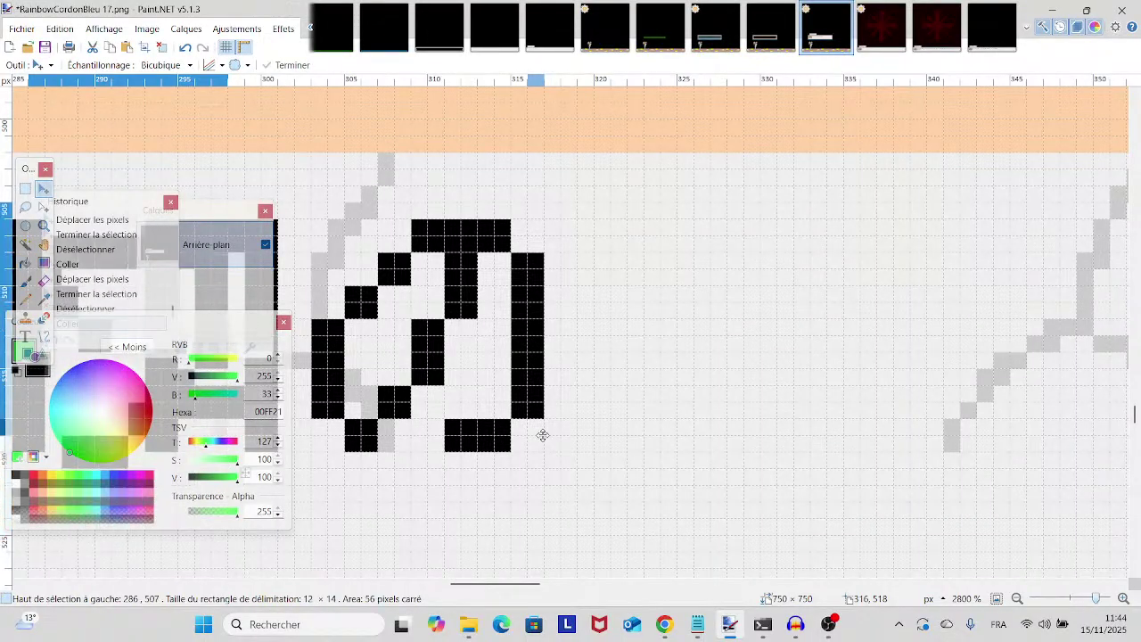
pyautogui.press('Right')
pyautogui.press('Right')
pyautogui.press('Right')
pyautogui.press('Right')
pyautogui.press('Right')
pyautogui.press('Right')
pyautogui.press('Right')
pyautogui.press('Right')
pyautogui.press('Right')
pyautogui.press('Right')
pyautogui.press('Right')
pyautogui.press('Right')
pyautogui.press('Right')
pyautogui.press('Right')
pyautogui.press('Right')
pyautogui.press('Right')
pyautogui.press('Right')
pyautogui.press('Right')
pyautogui.press('Right')
pyautogui.press('Right')
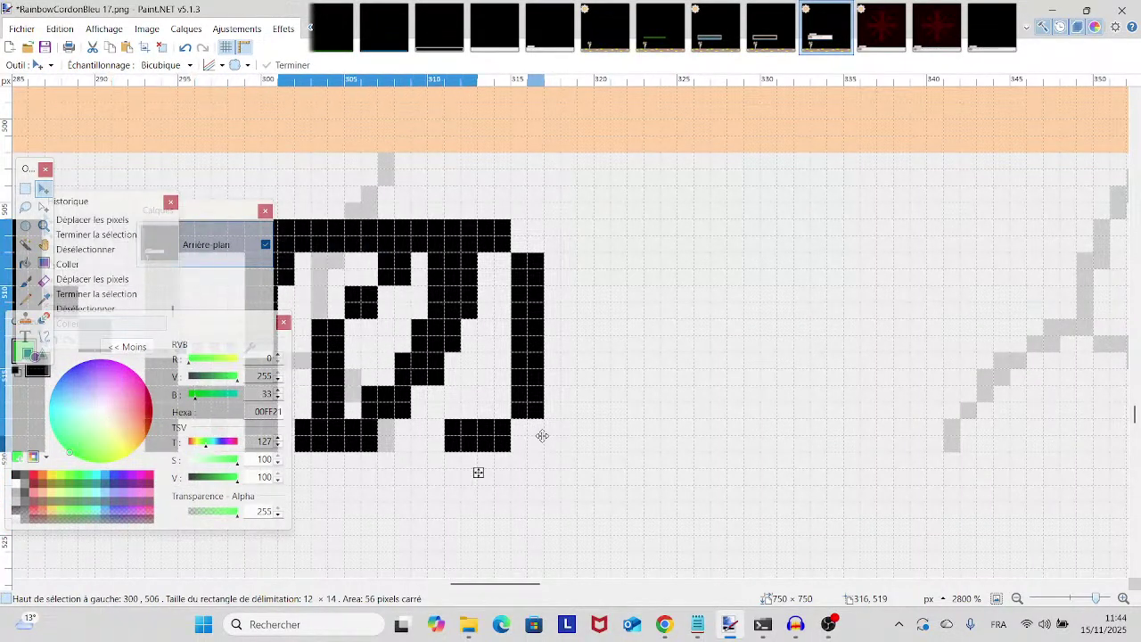
pyautogui.press('Right')
pyautogui.press('Right')
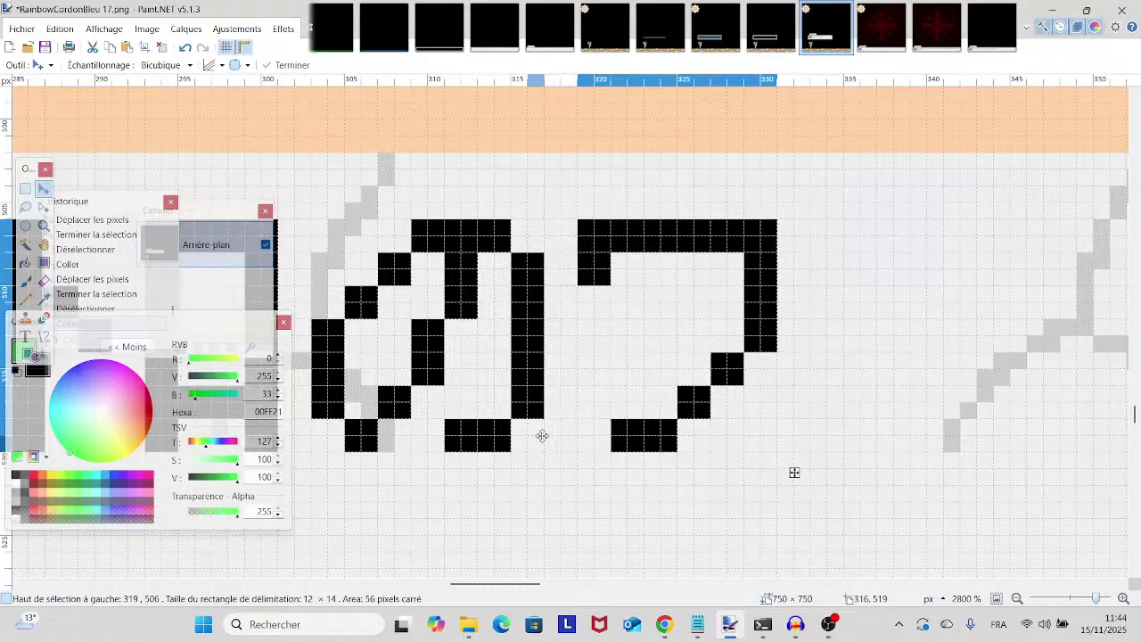
pyautogui.hotkey('ctrl', 'd')
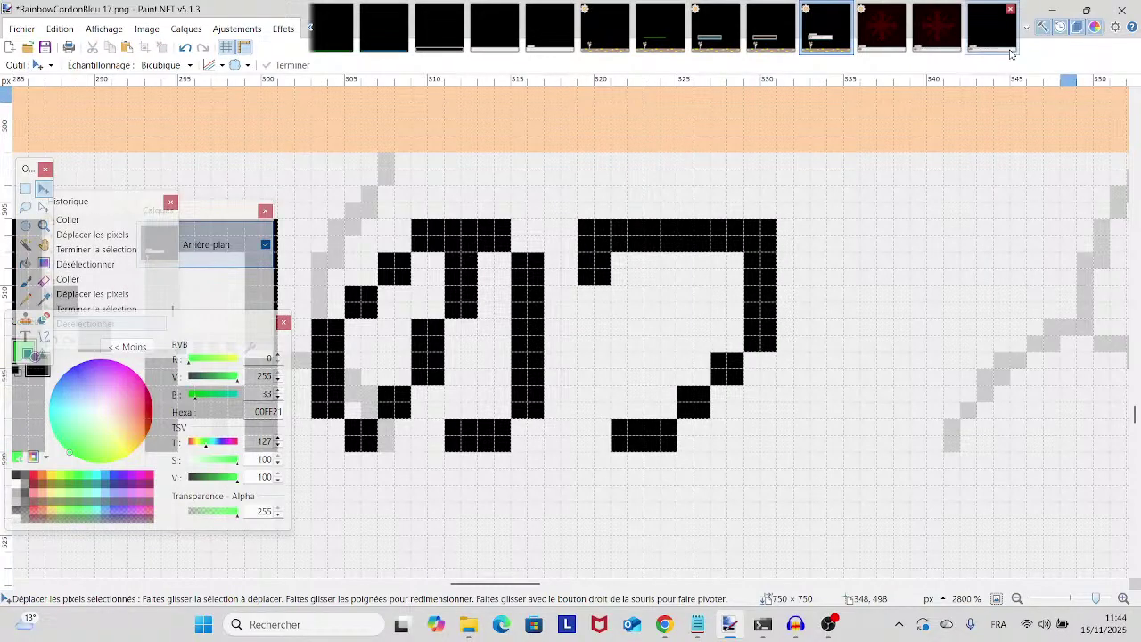
# - Switch back to PreparingForWhat'sComing 45 x3 and select the long vowel mark ー with the Magic Wand
pyautogui.click(991, 26)
pyautogui.hscroll(3, 758, 323)
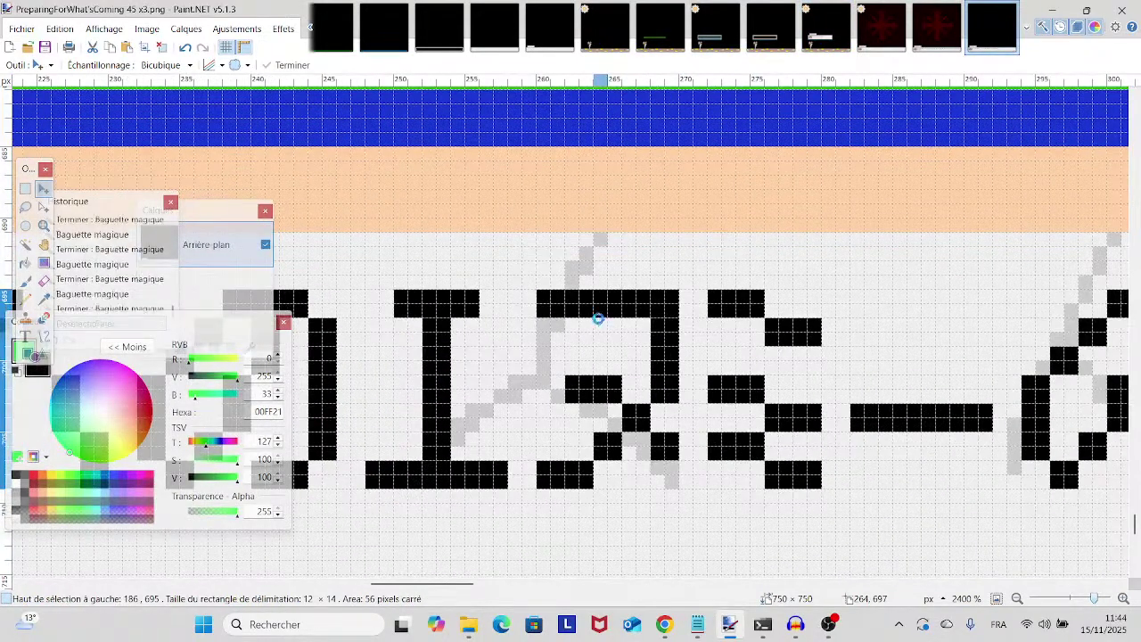
pyautogui.click(25, 244)
pyautogui.click(857, 422)
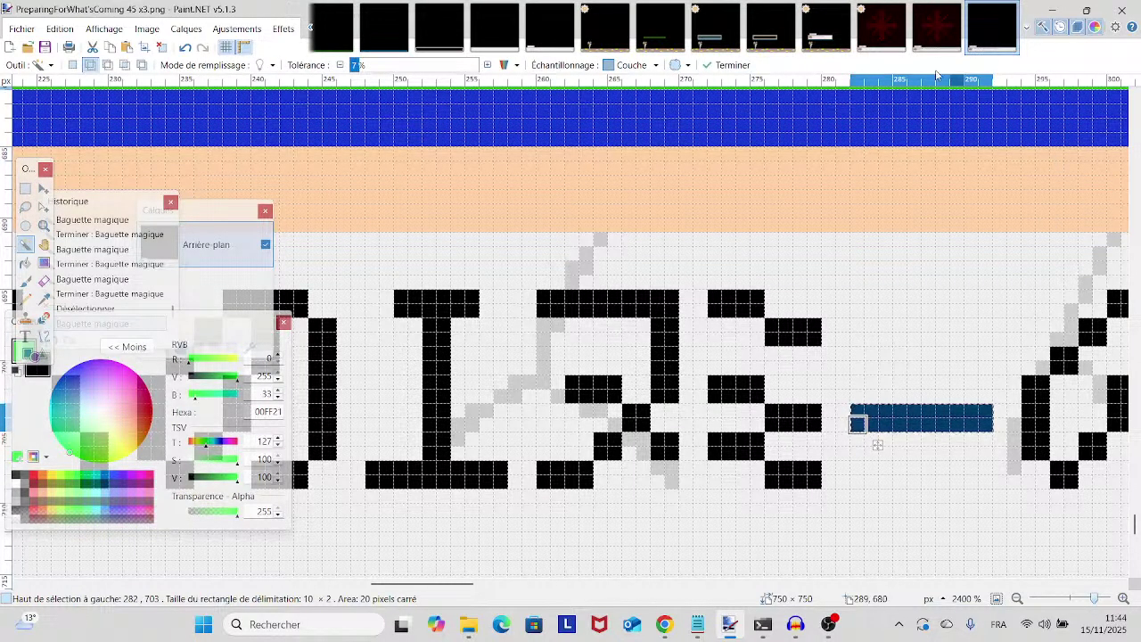
# - Paste ー into RainbowCordonBleu 17.png and move it after ワ with its upper-left corner at 333, 514
pyautogui.click(816, 50)
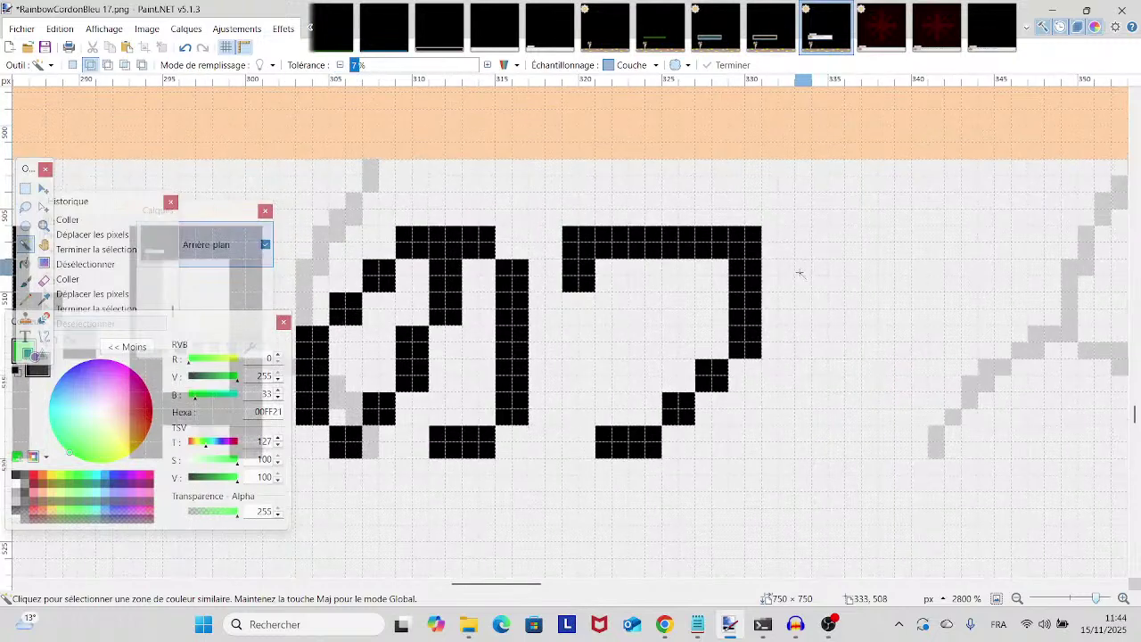
pyautogui.hotkey('ctrl', 'v')
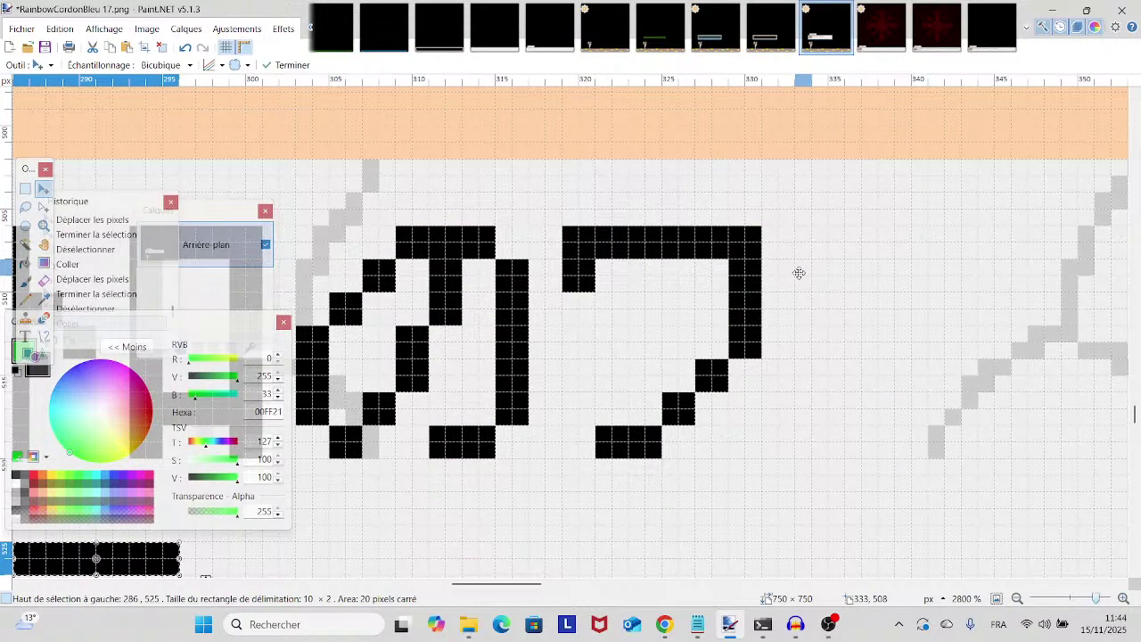
pyautogui.moveTo(206, 575)
pyautogui.mouseDown()
pyautogui.moveTo(206, 429)
pyautogui.moveTo(1003, 430)
pyautogui.moveTo(1003, 395)
pyautogui.moveTo(988, 396)
pyautogui.mouseUp()
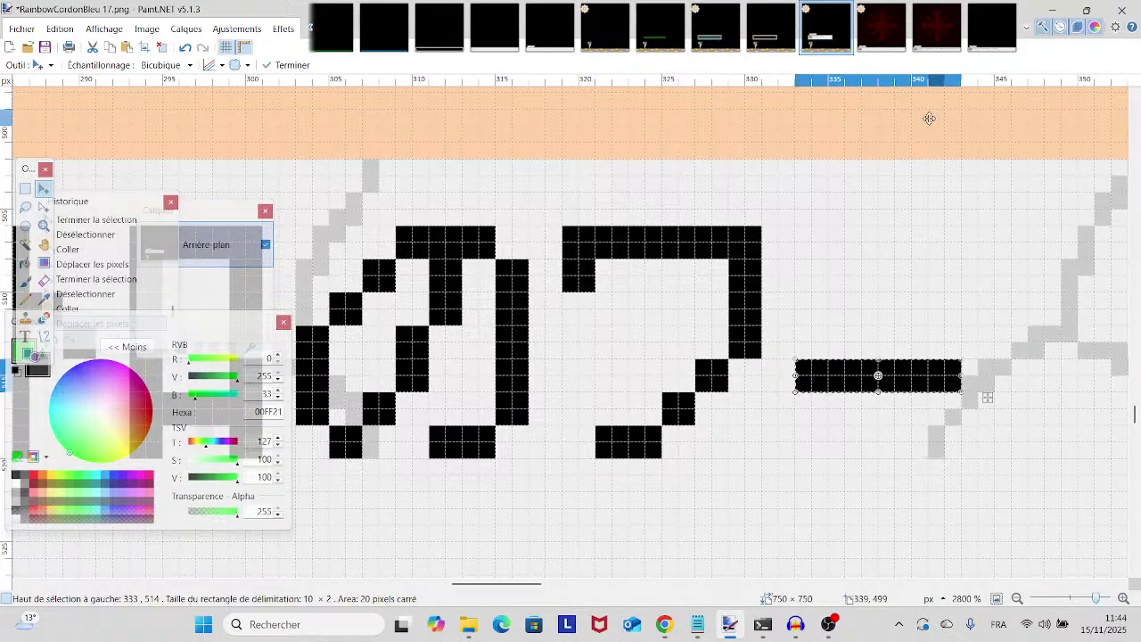
# - Look through the dialogue text in the open PreparingForWhat'sComing 45 x3, 306 and 339 (x5) images for the next character
pyautogui.click(980, 51)
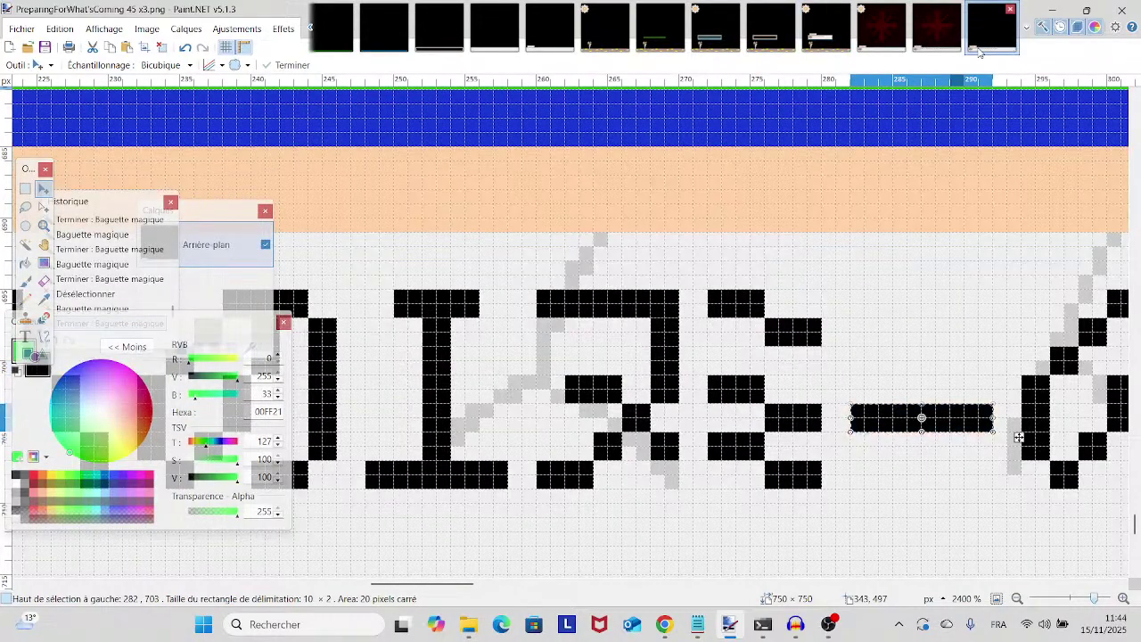
pyautogui.click(838, 46)
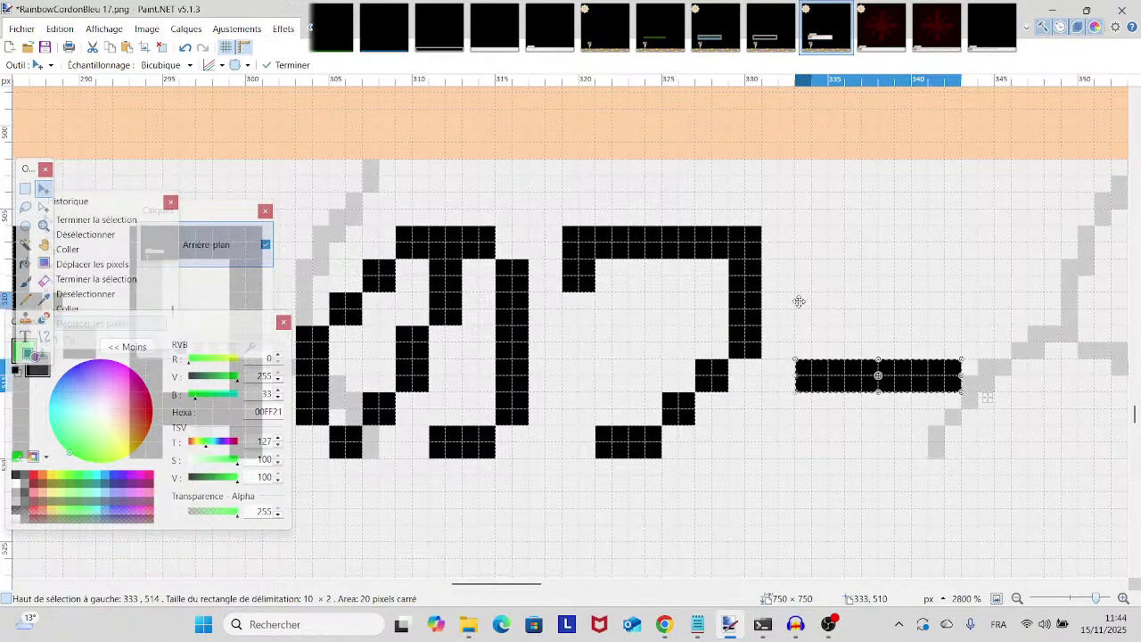
pyautogui.hscroll(2, 713, 295)
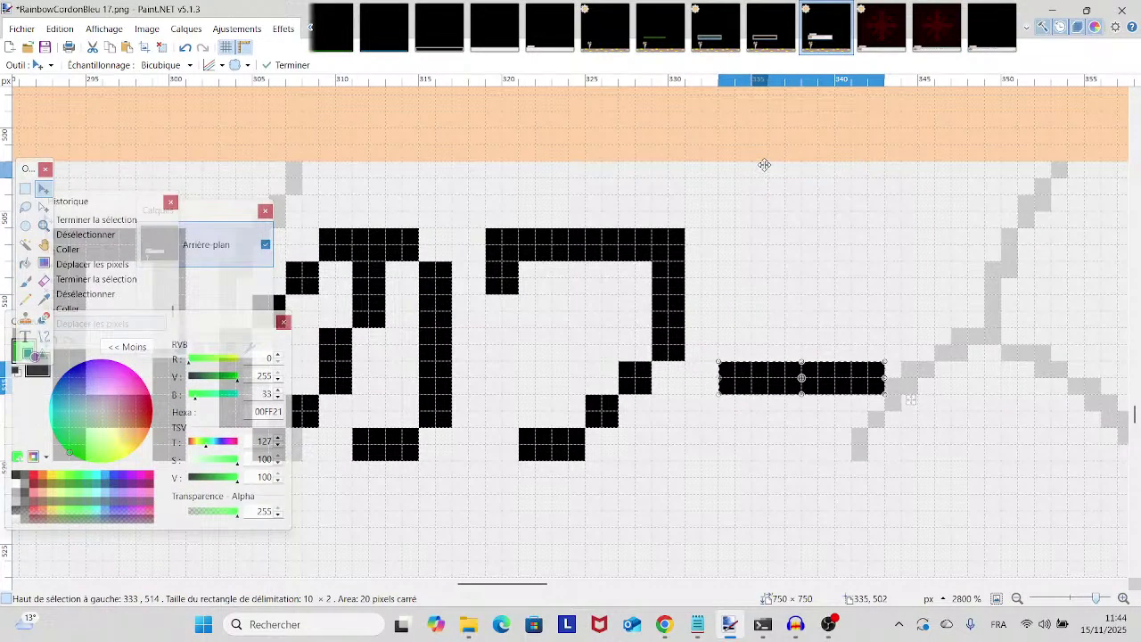
pyautogui.click(881, 26)
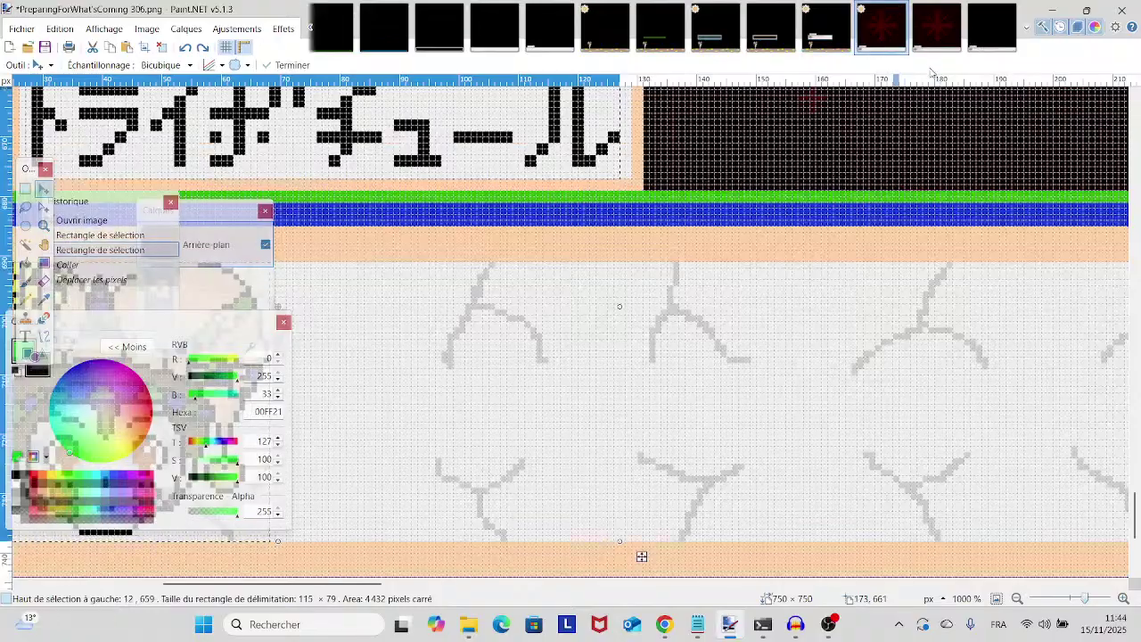
pyautogui.click(936, 27)
pyautogui.scroll(1, 1052, 335)
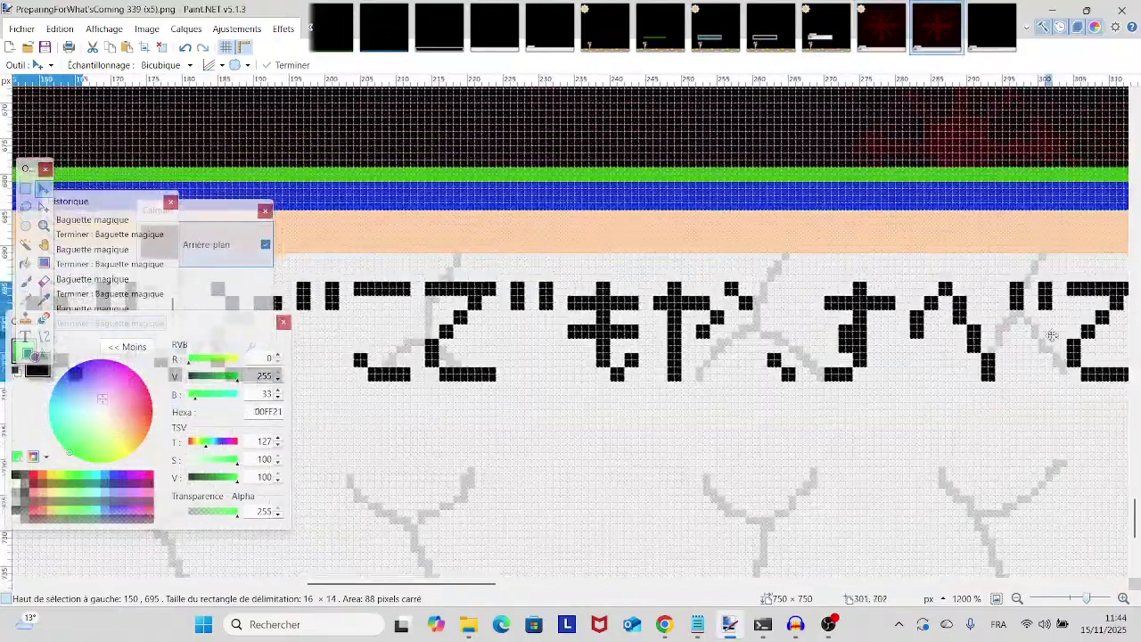
pyautogui.hscroll(15, 1052, 335)
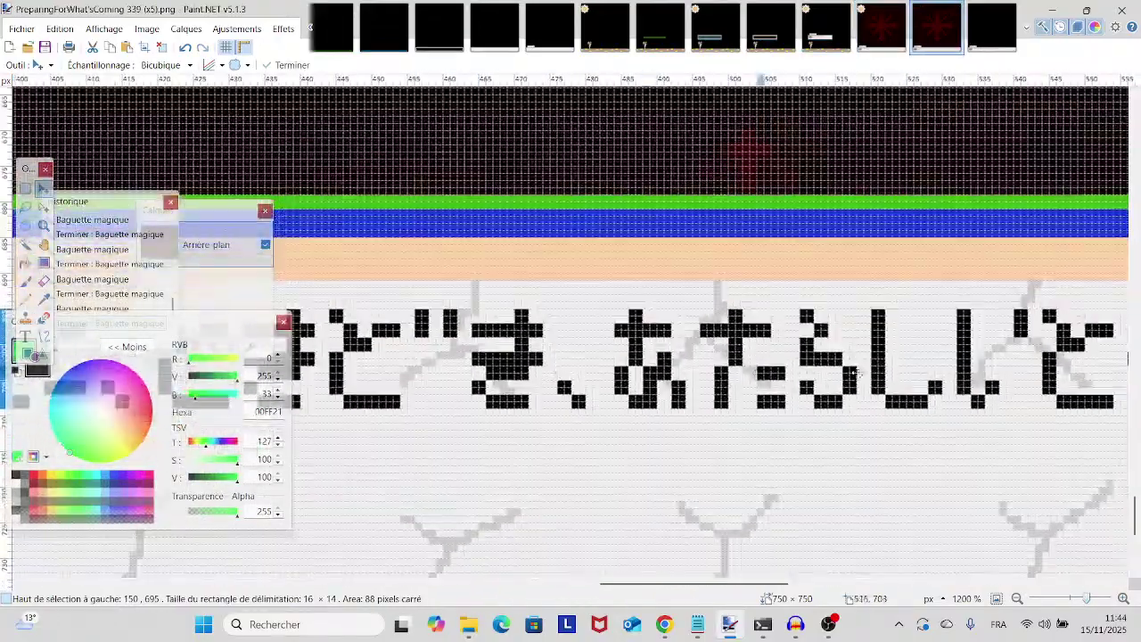
pyautogui.hscroll(15, 856, 373)
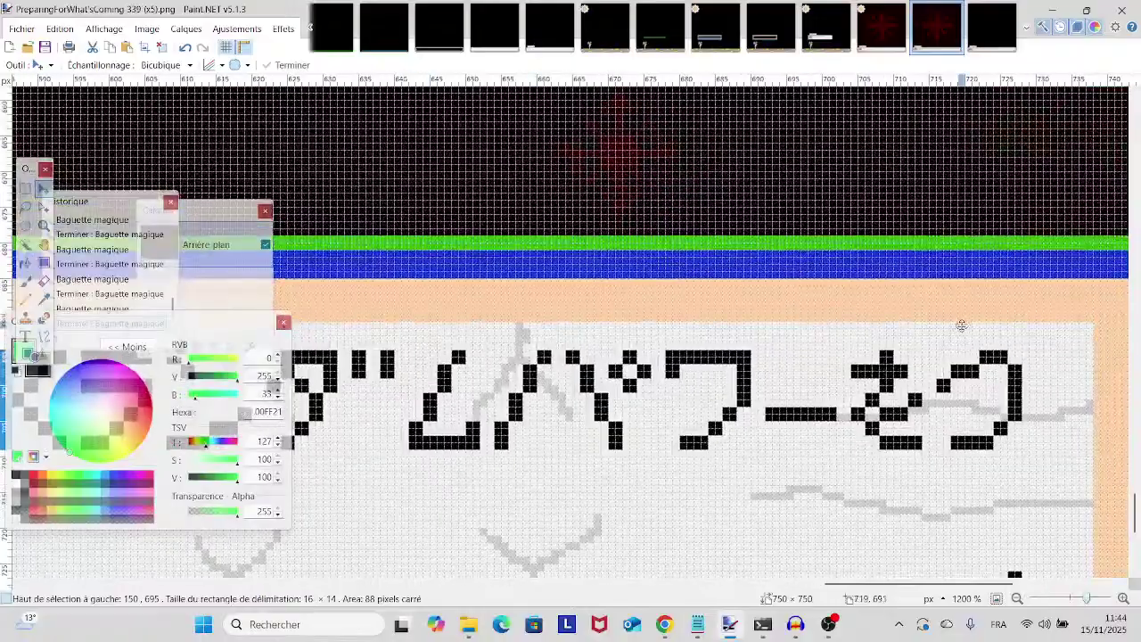
pyautogui.hscroll(-8, 961, 326)
pyautogui.scroll(-2, 1070, 268)
pyautogui.click(991, 47)
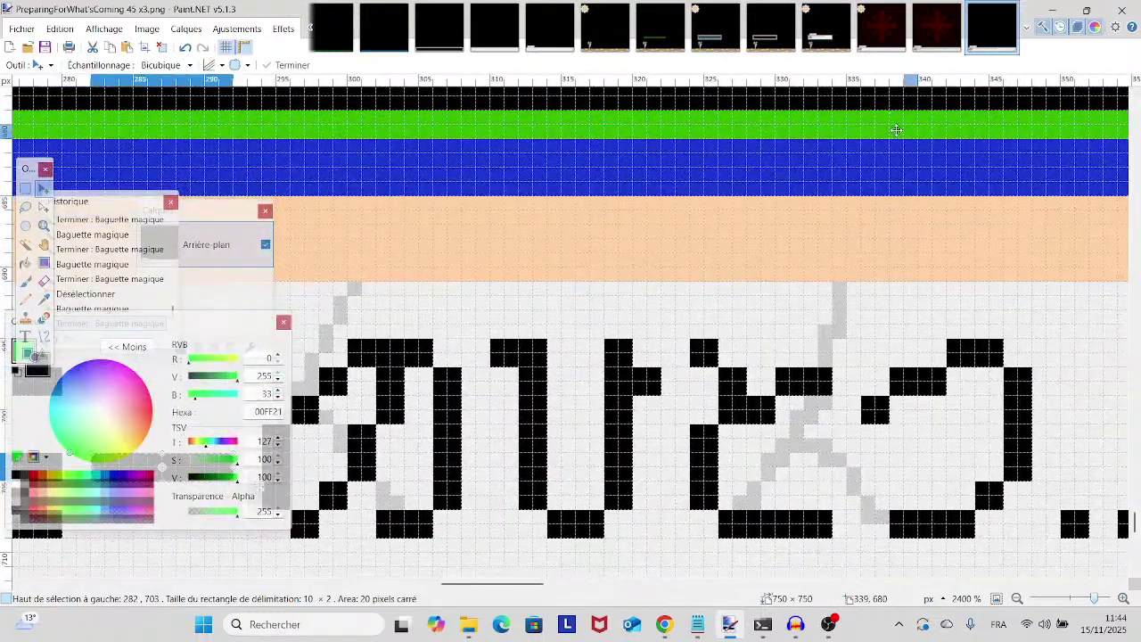
pyautogui.click(871, 50)
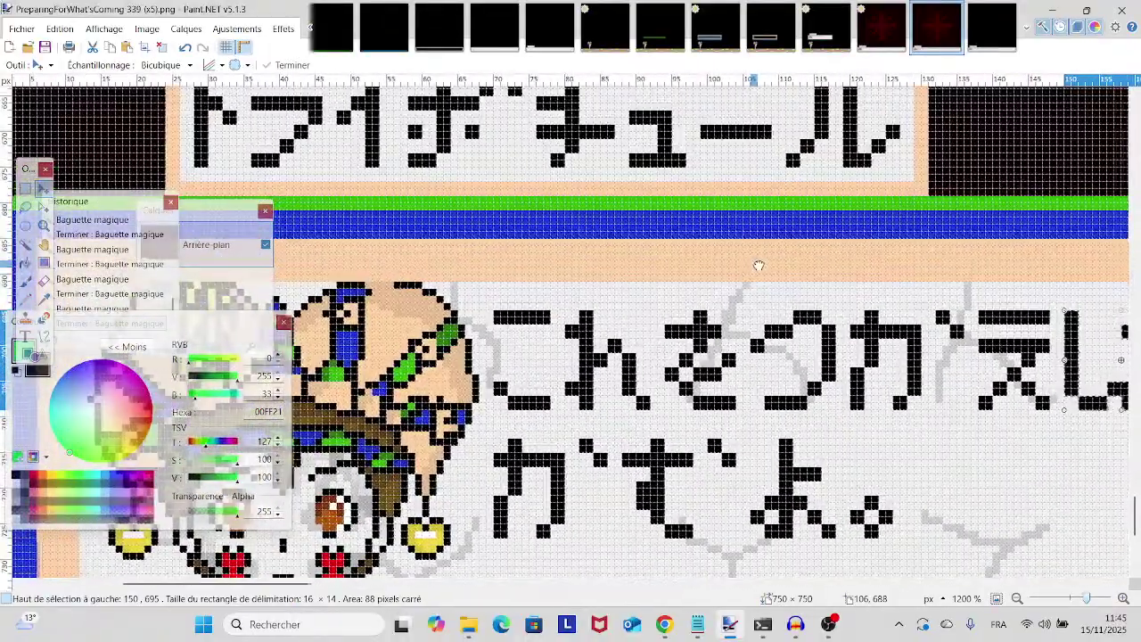
pyautogui.moveTo(758, 266); pyautogui.dragTo(772, 250)
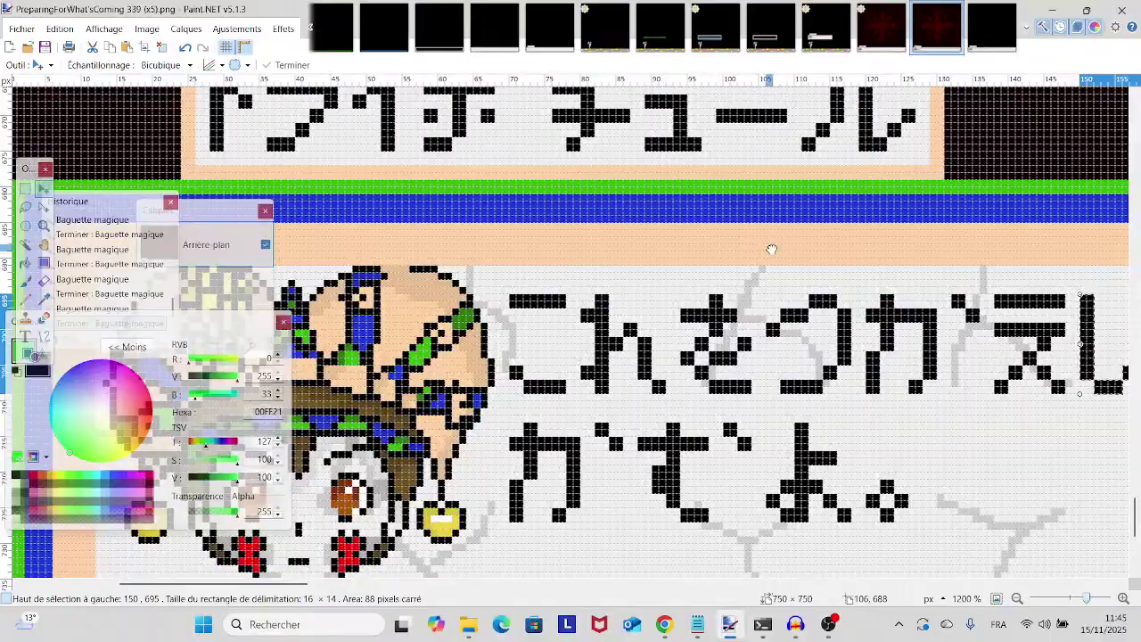
pyautogui.hscroll(5, 772, 249)
pyautogui.scroll(-1, 772, 250)
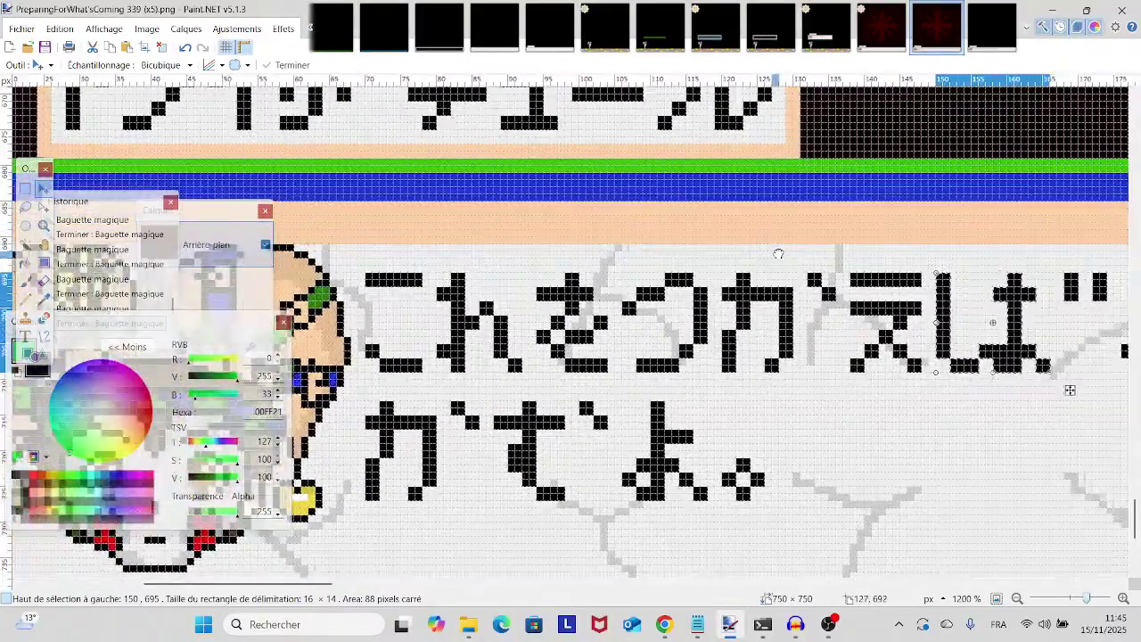
pyautogui.scroll(-1, 784, 255)
pyautogui.hscroll(4, 784, 256)
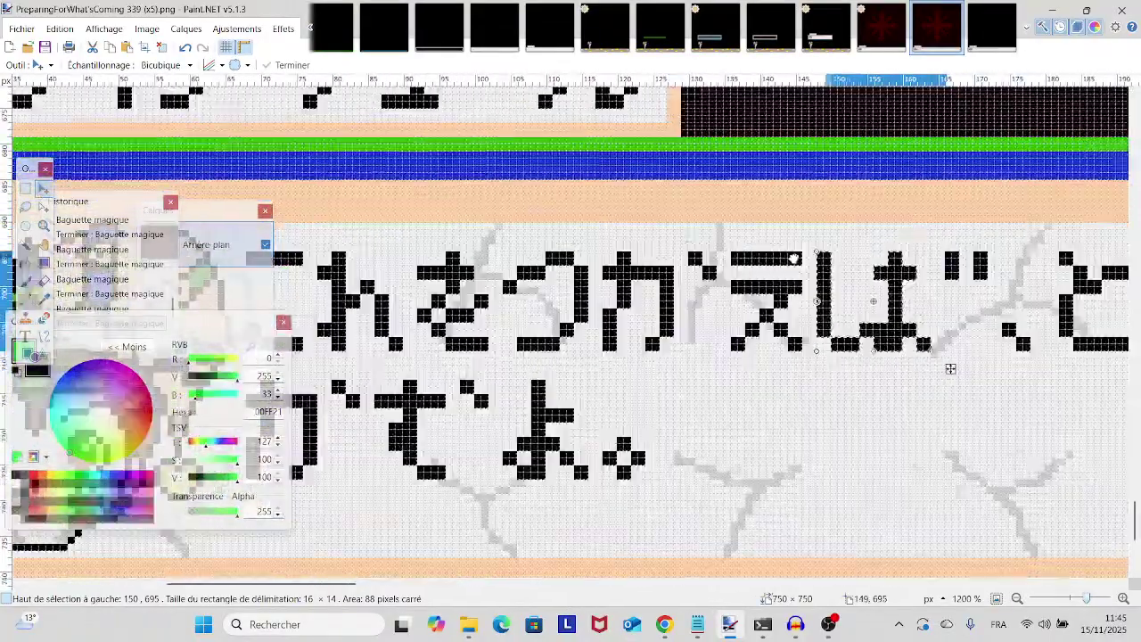
pyautogui.hscroll(5, 793, 259)
pyautogui.scroll(-1, 793, 258)
pyautogui.hscroll(5, 793, 259)
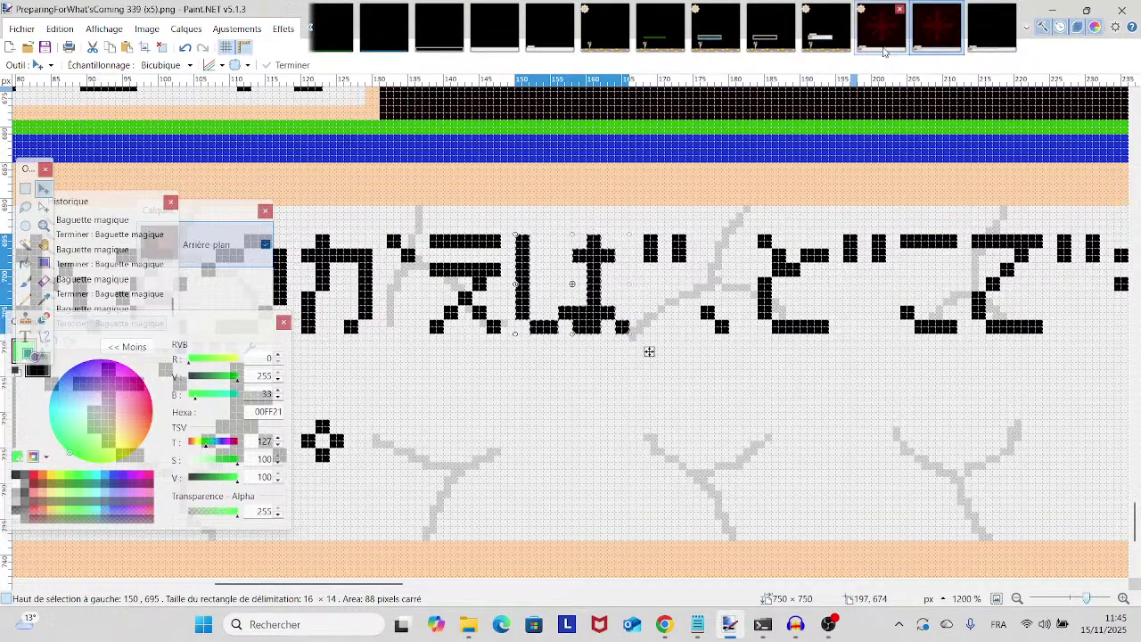
pyautogui.click(982, 51)
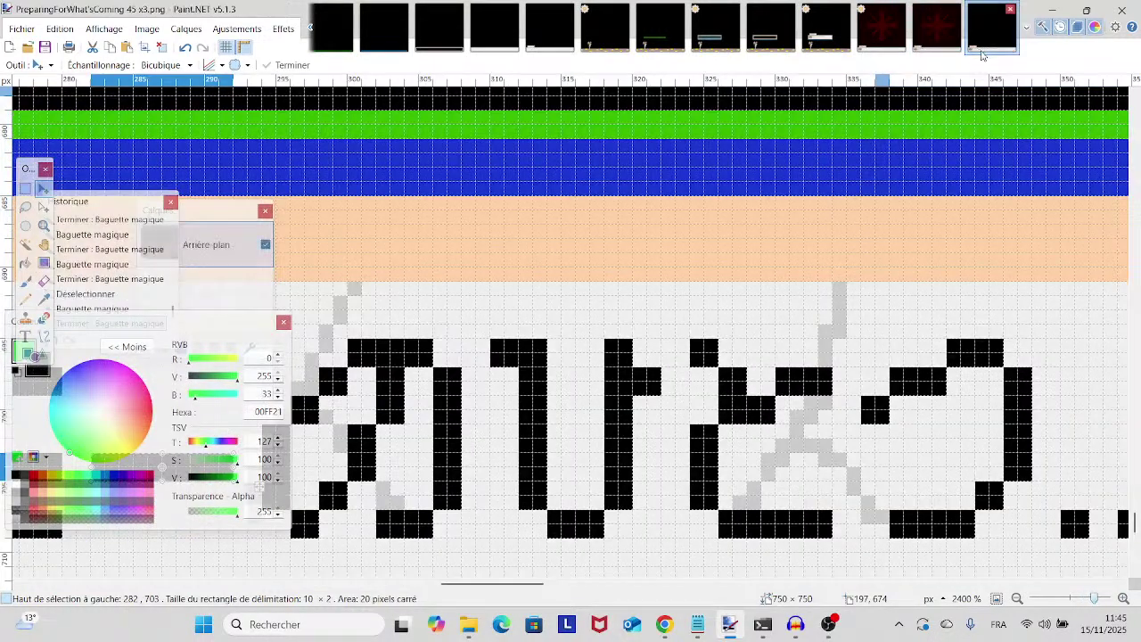
pyautogui.click(827, 46)
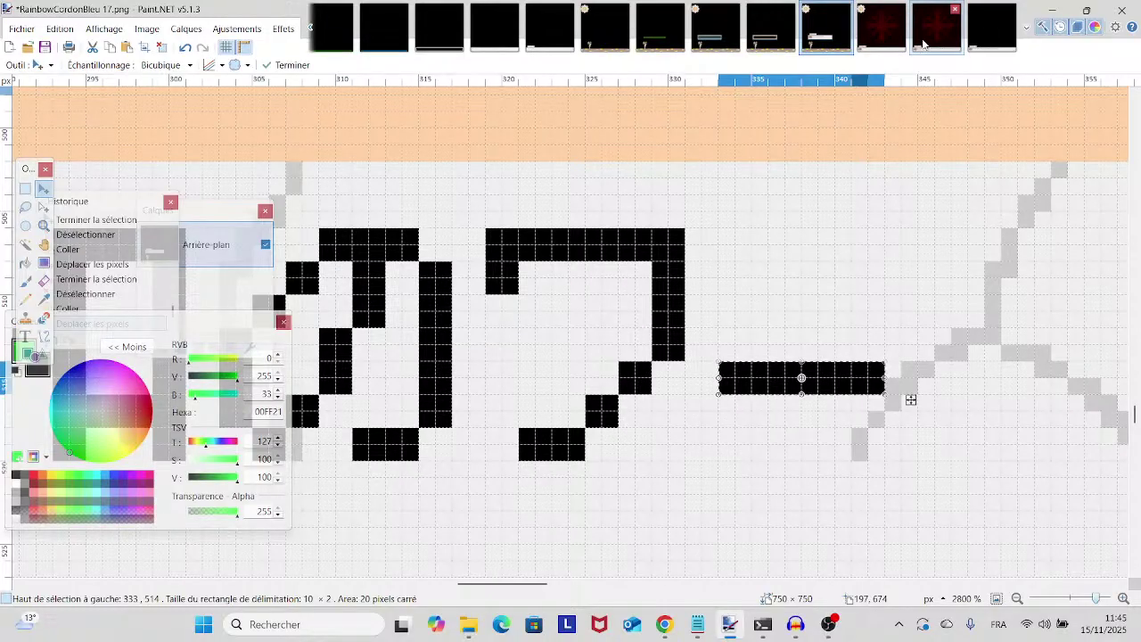
# - Look through the frame thumbnails in the PreparingForWhat'sComing folder for an image containing the next dialogue character
pyautogui.moveTo(469, 624)
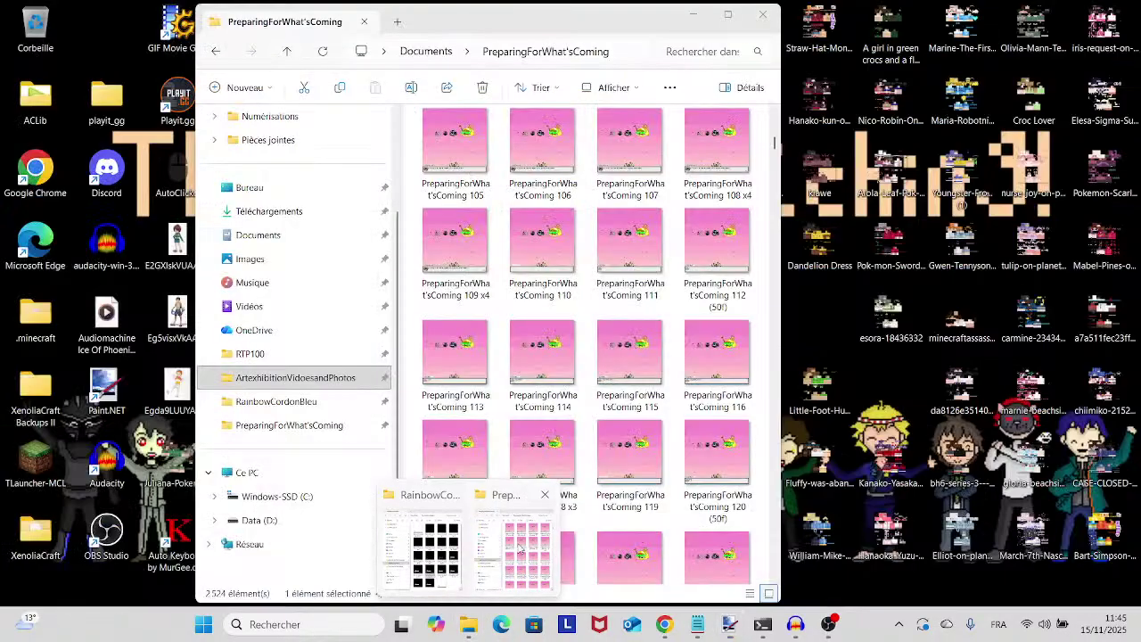
pyautogui.click(519, 545)
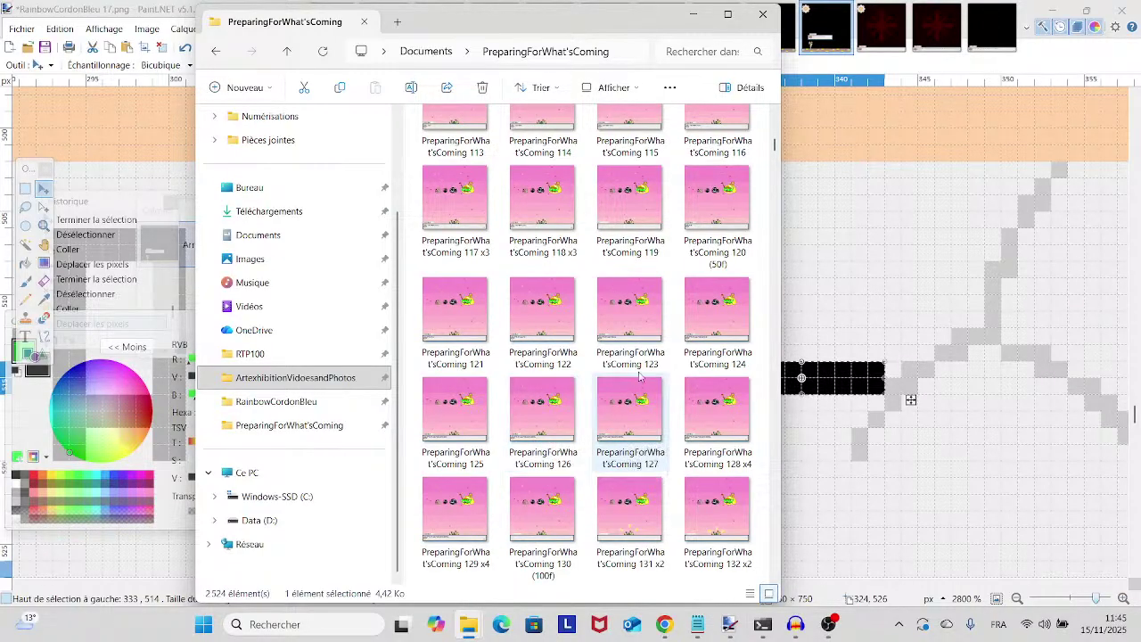
pyautogui.scroll(-6, 624, 339)
pyautogui.scroll(3, 624, 340)
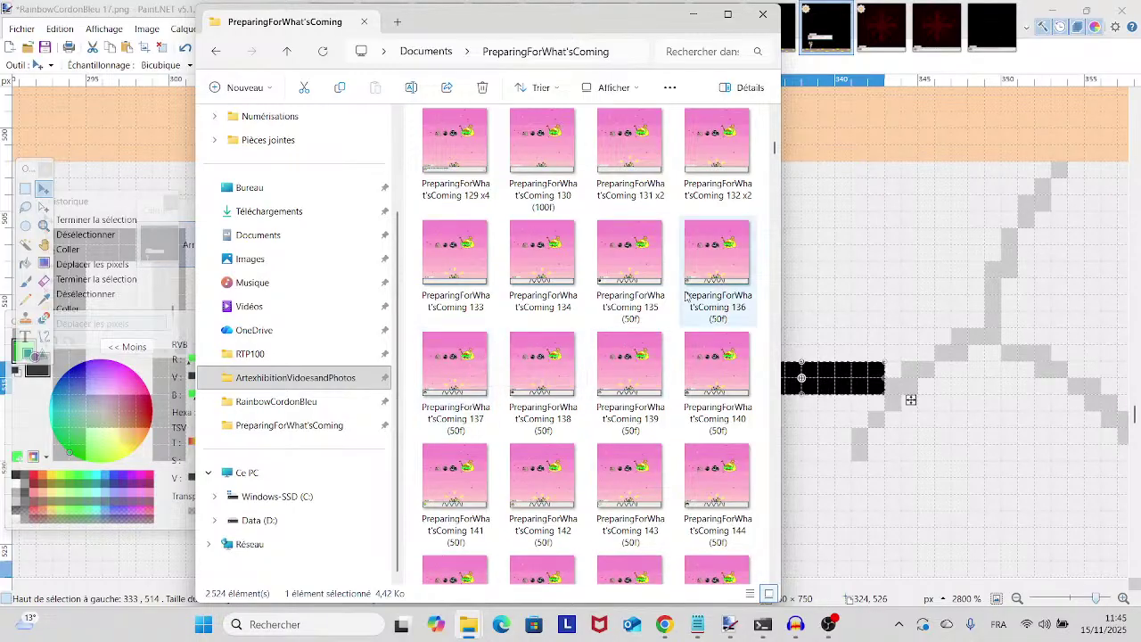
pyautogui.scroll(2, 481, 366)
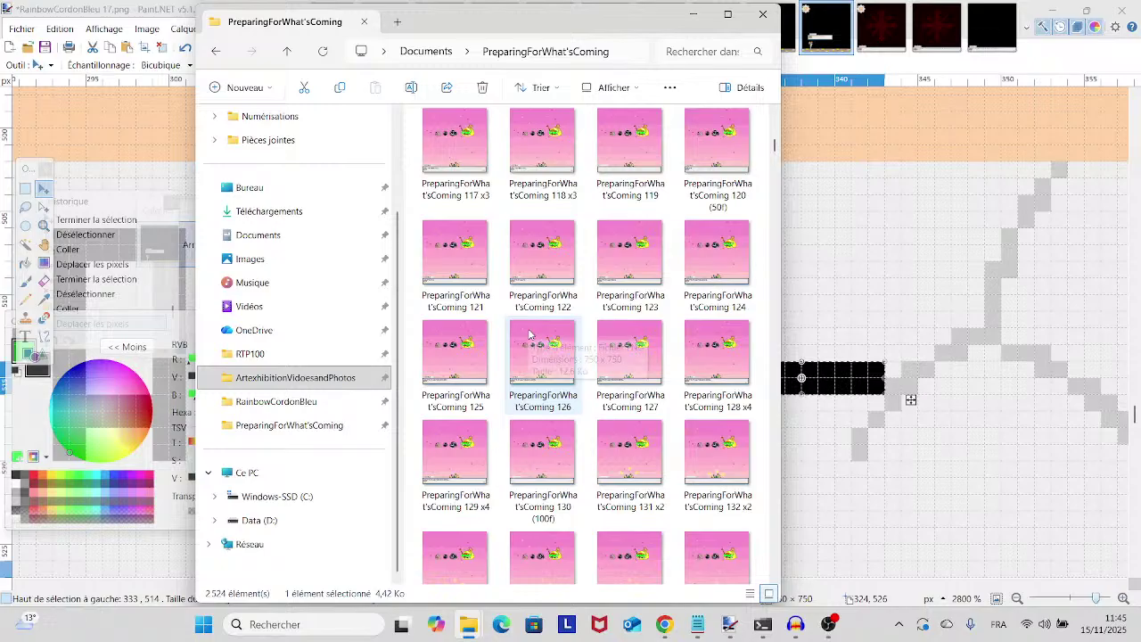
pyautogui.scroll(-5, 530, 333)
pyautogui.scroll(-9, 530, 333)
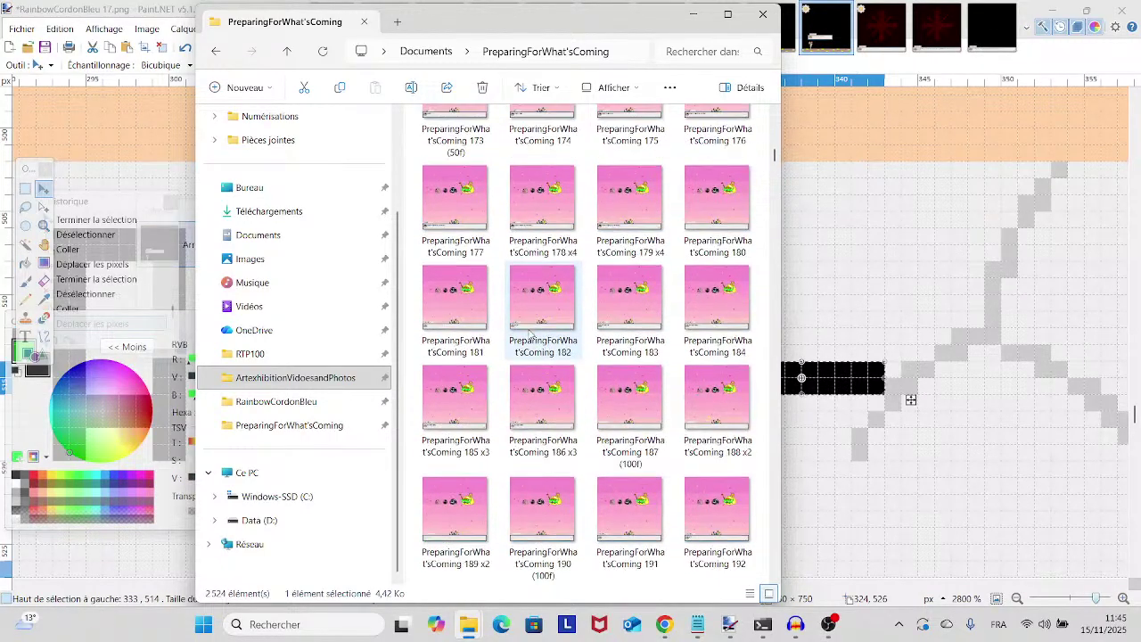
pyautogui.scroll(-5, 529, 333)
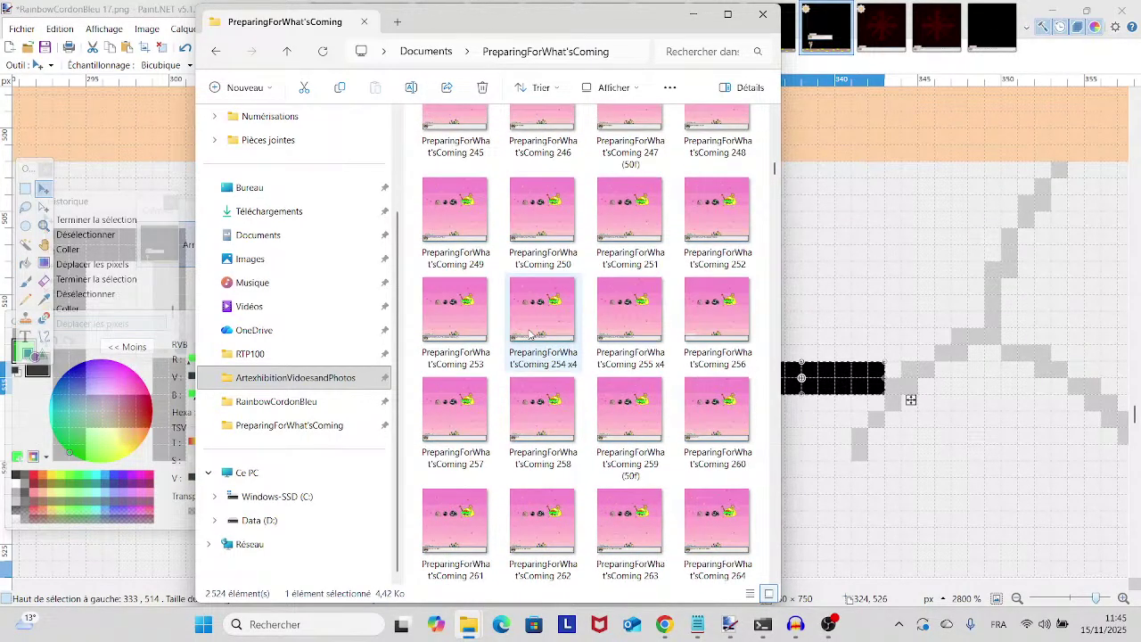
# - Back in RainbowCordonBleu 17.png, deselect the long vowel mark and select all parts of ル in the jester's name tag with the Magic Wand
pyautogui.click(794, 312)
pyautogui.scroll(10, 770, 311)
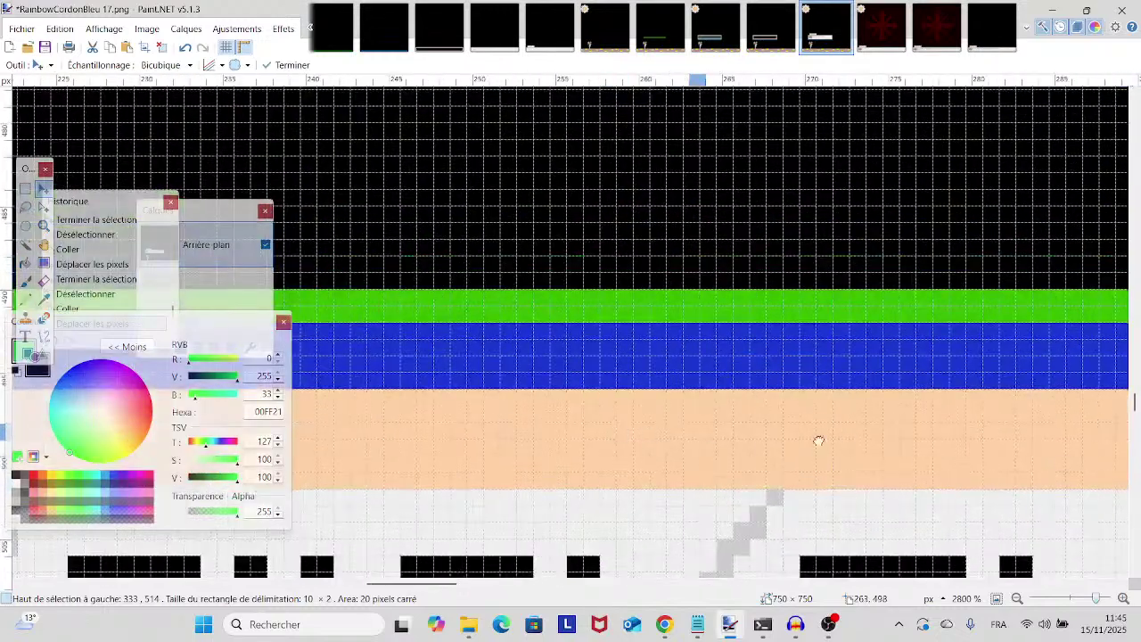
pyautogui.scroll(3, 818, 440)
pyautogui.hscroll(-10, 818, 441)
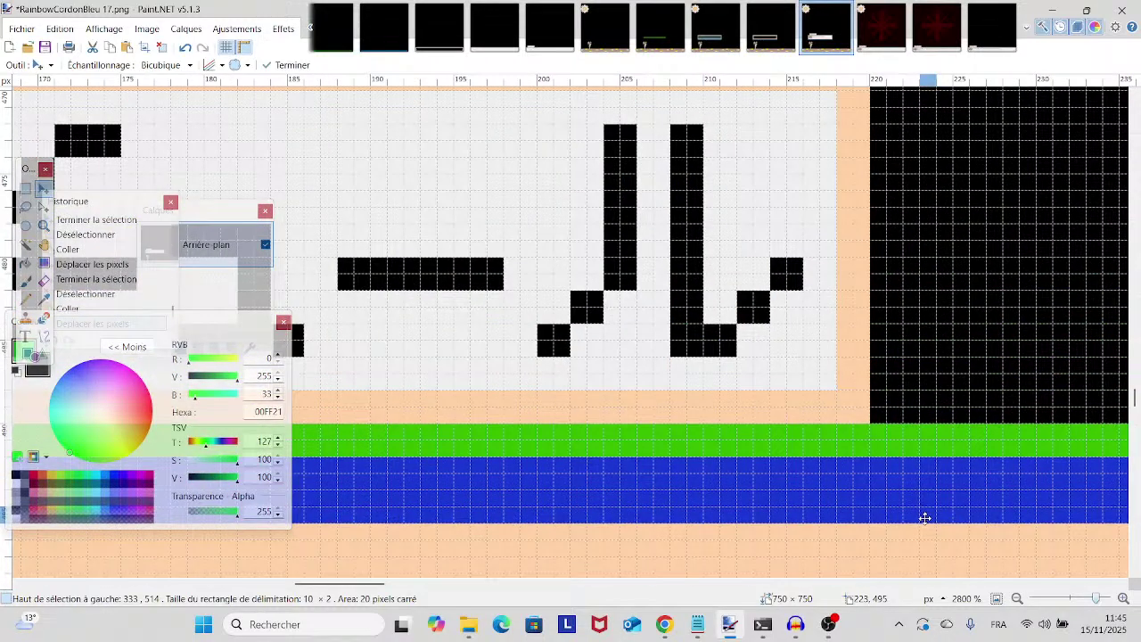
pyautogui.hotkey('ctrl', 'd')
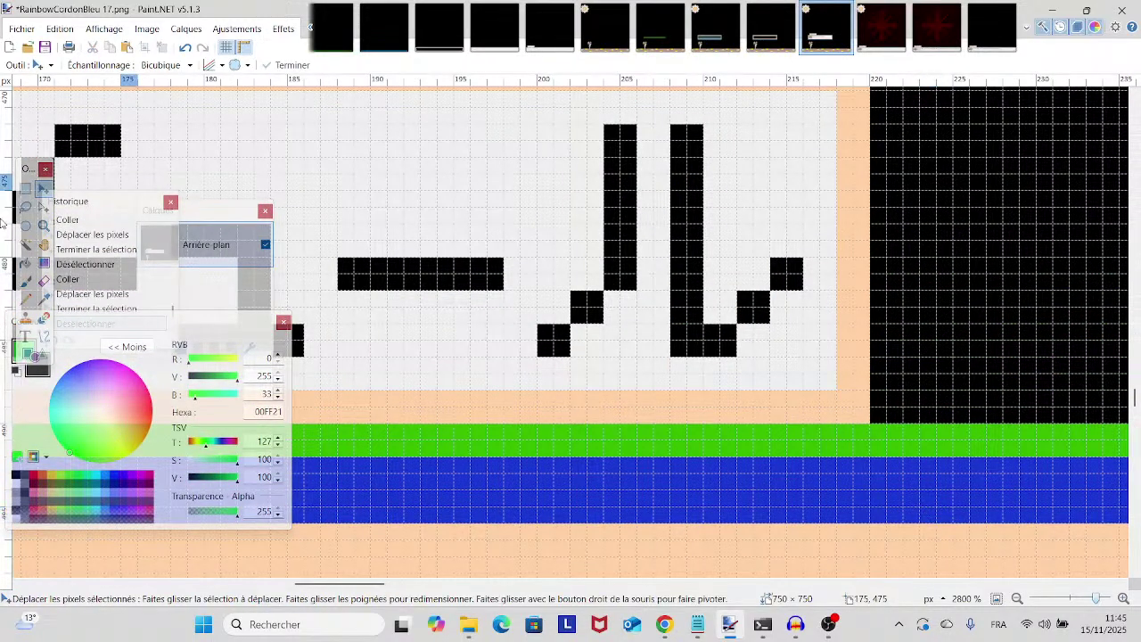
pyautogui.click(26, 244)
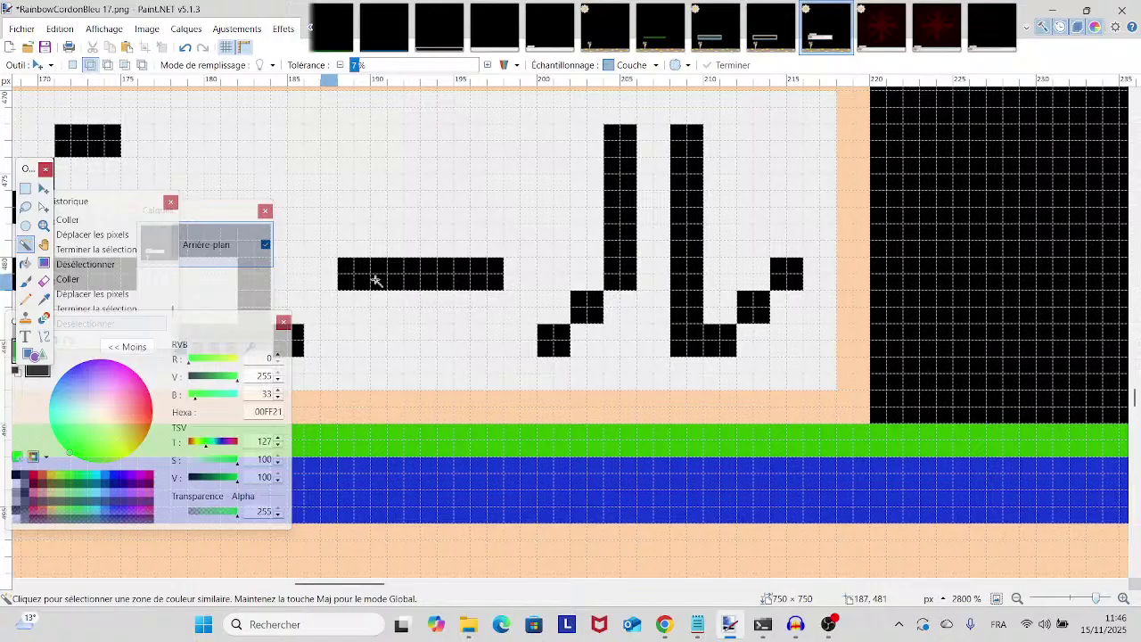
pyautogui.click(688, 323)
pyautogui.keyDown('ctrl'); pyautogui.click(753, 307); pyautogui.keyUp('ctrl')
pyautogui.keyDown('ctrl'); pyautogui.click(786, 274); pyautogui.keyUp('ctrl')
pyautogui.keyDown('ctrl'); pyautogui.click(627, 266); pyautogui.keyUp('ctrl')
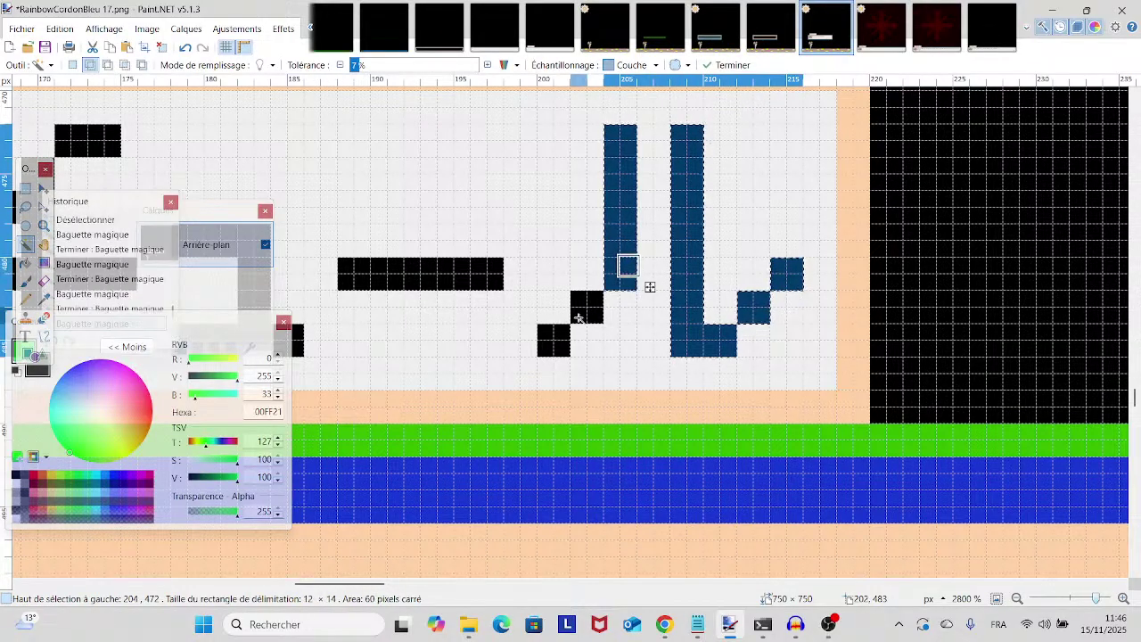
pyautogui.keyDown('ctrl'); pyautogui.click(578, 318); pyautogui.keyUp('ctrl')
pyautogui.keyDown('ctrl'); pyautogui.click(559, 335); pyautogui.keyUp('ctrl')
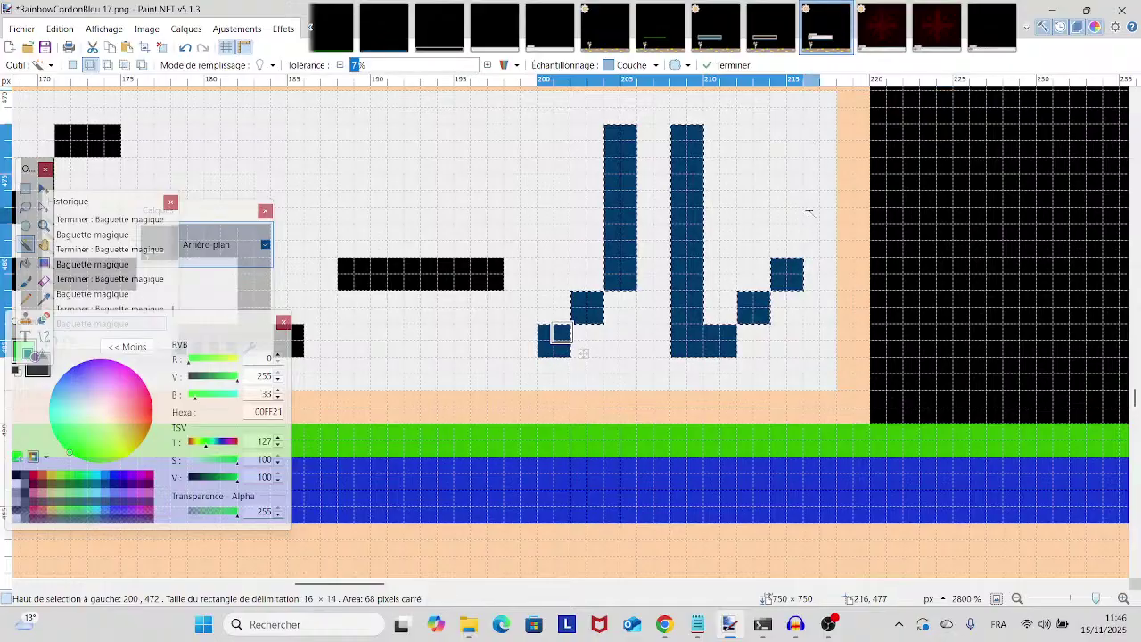
# - Paste the copied ル into the dialogue box after ー, with its upper-left corner at 345, 506
pyautogui.scroll(-5, 838, 108)
pyautogui.hscroll(10, 805, 303)
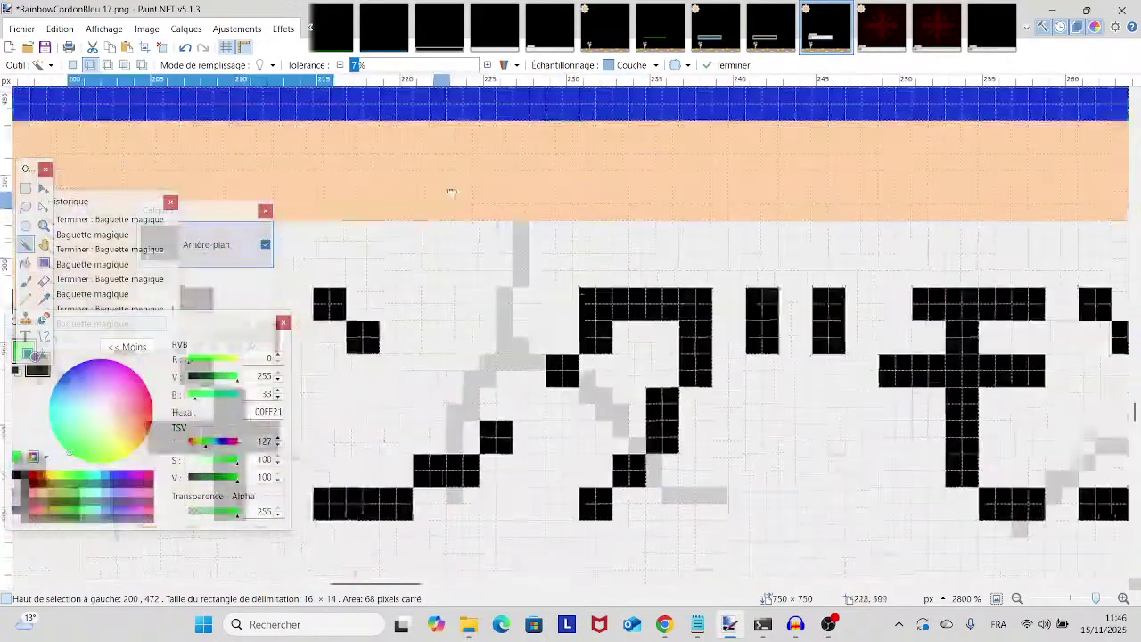
pyautogui.hscroll(15, 804, 303)
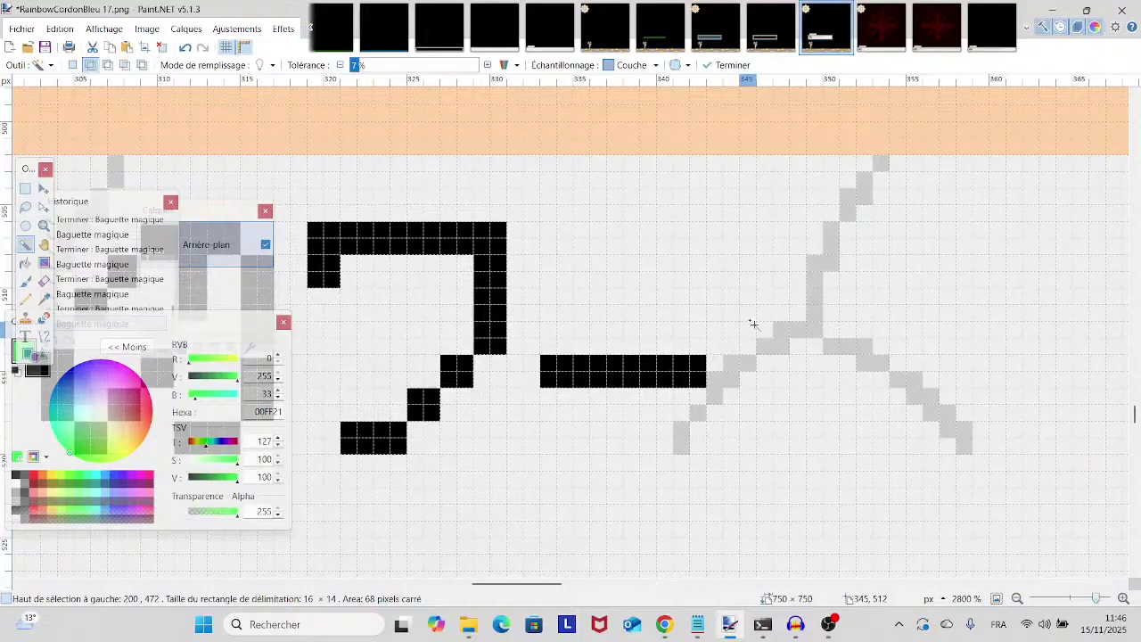
pyautogui.hotkey('ctrl', 'v')
pyautogui.moveTo(180, 179); pyautogui.dragTo(882, 311)
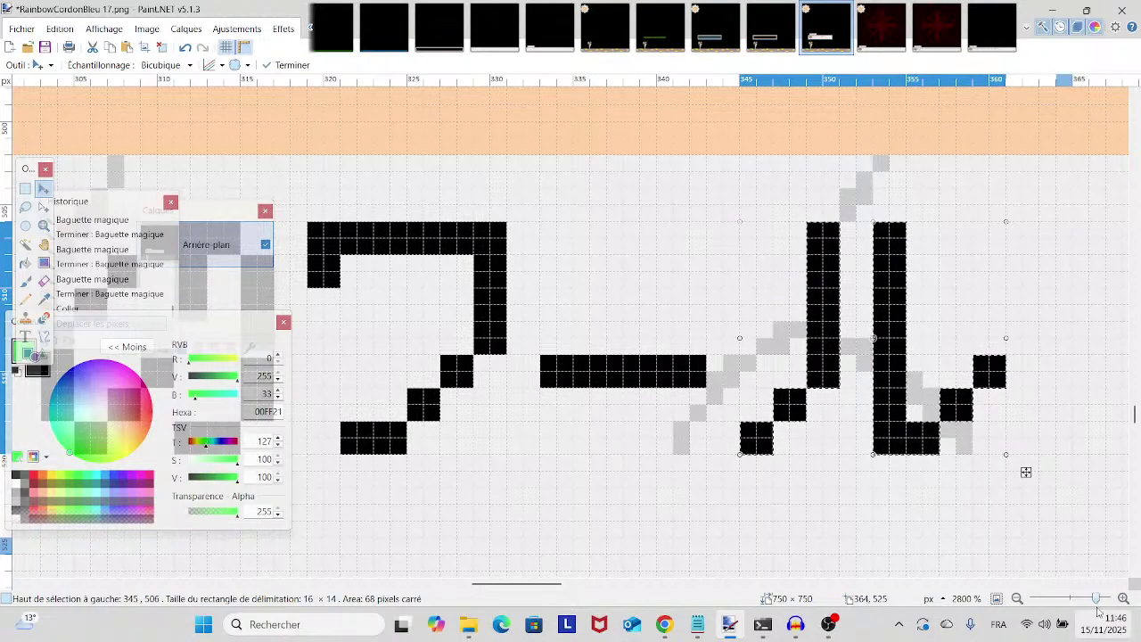
# - Review the whole dialogue line at 300 % and compare it with the saved RainbowCordonBleu 17.png from the RainbowCordonBleu folder
pyautogui.moveTo(1096, 600); pyautogui.dragTo(1078, 603)
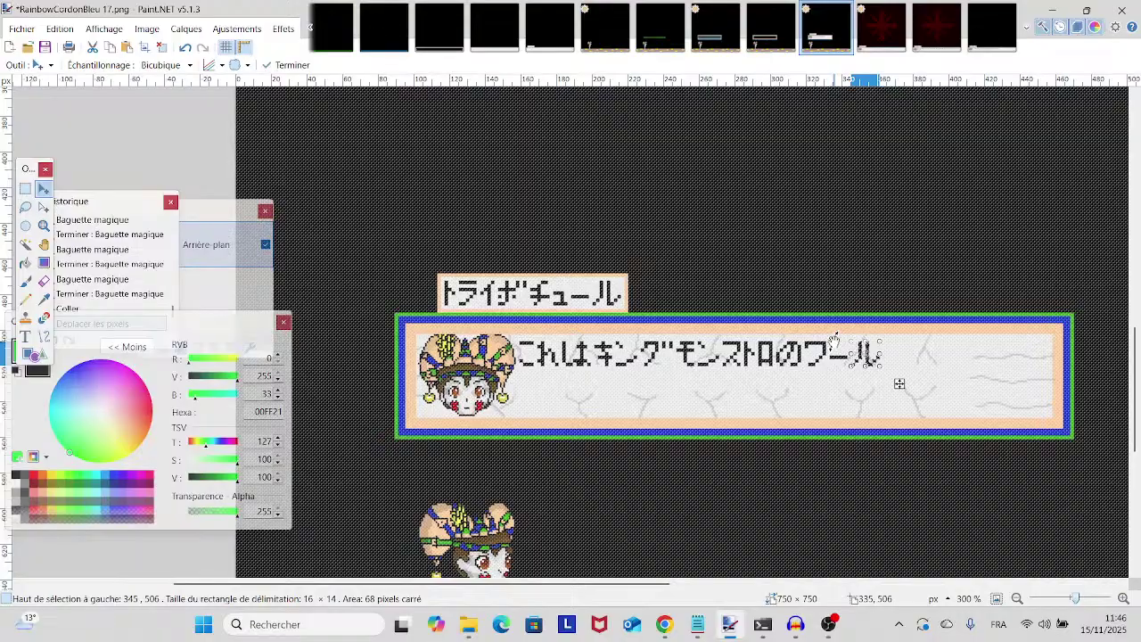
pyautogui.moveTo(821, 351); pyautogui.dragTo(601, 298)
pyautogui.scroll(-3, 743, 246)
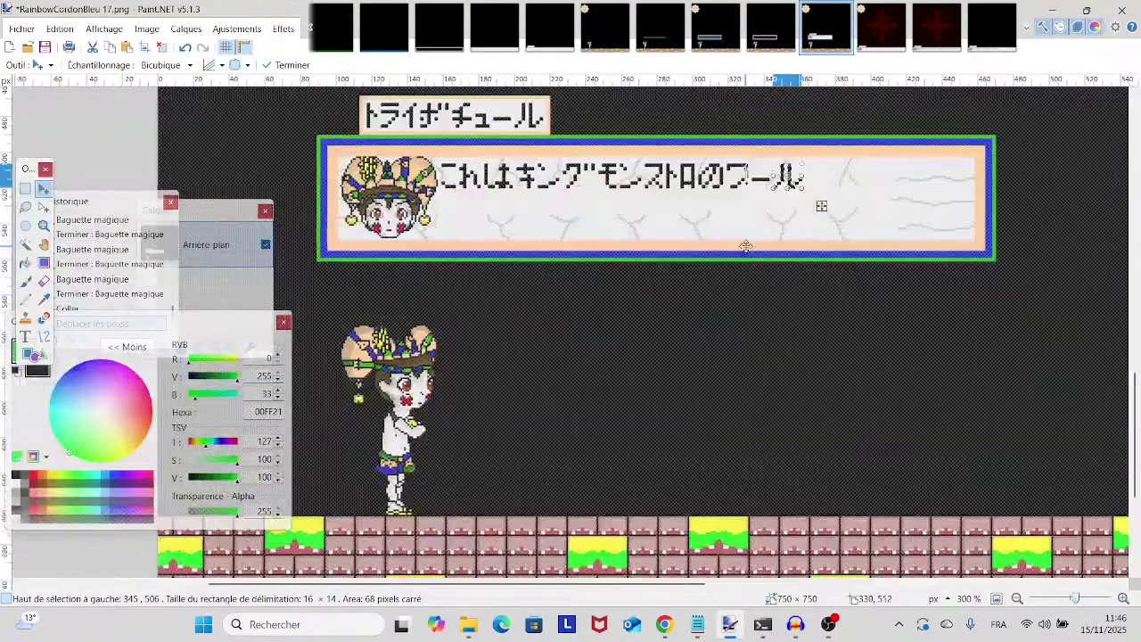
pyautogui.scroll(2, 743, 246)
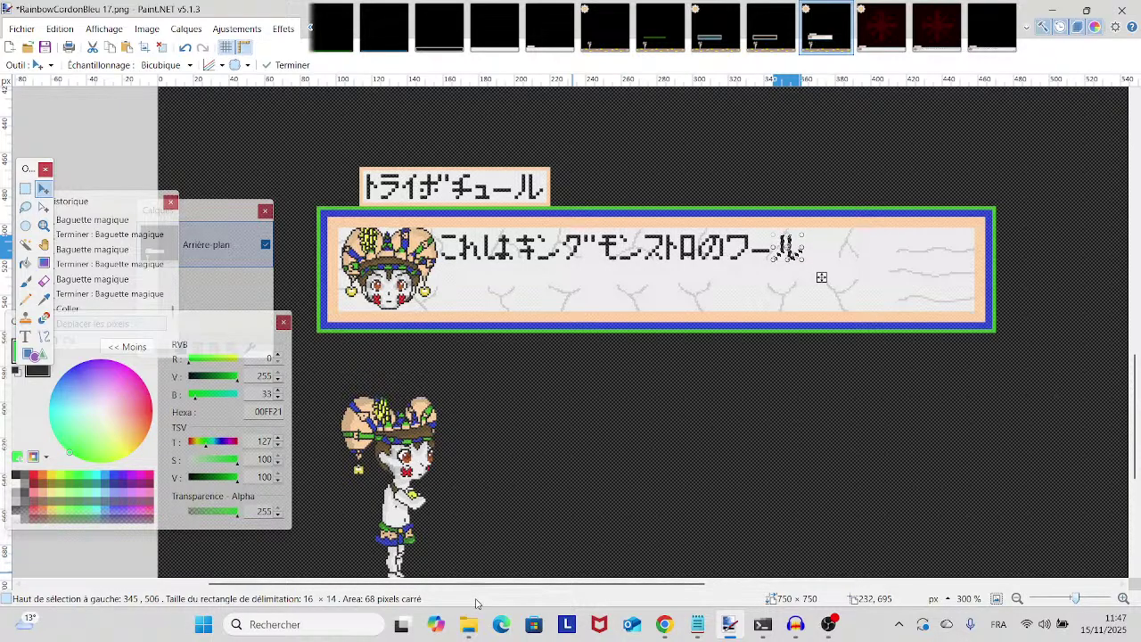
pyautogui.moveTo(472, 629)
pyautogui.click(422, 535)
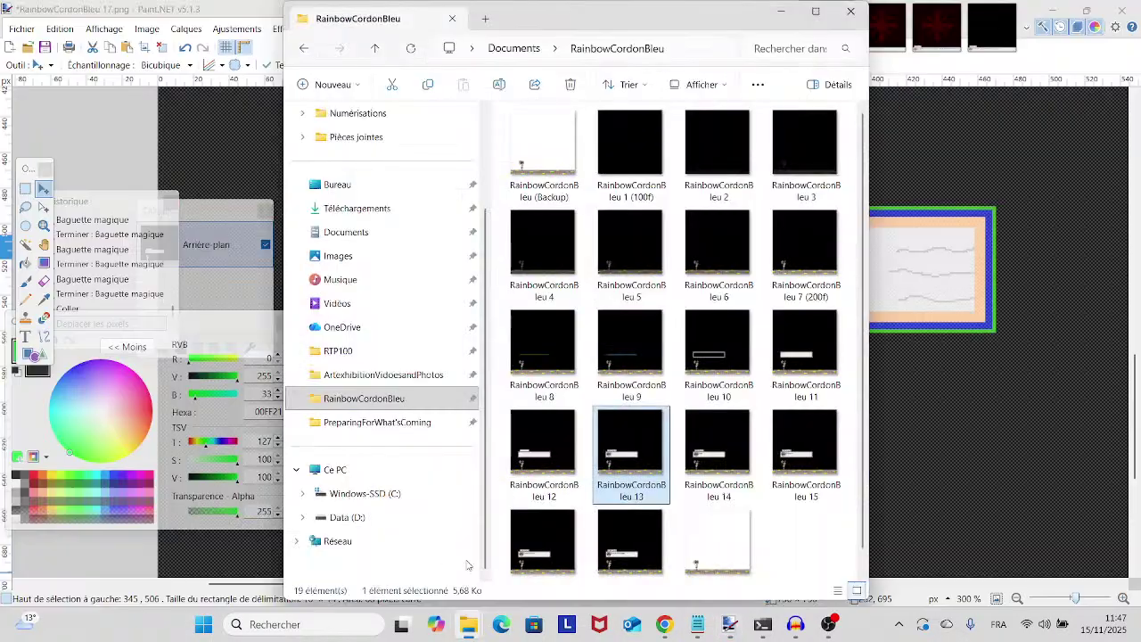
pyautogui.scroll(-1, 656, 557)
pyautogui.doubleClick(639, 550)
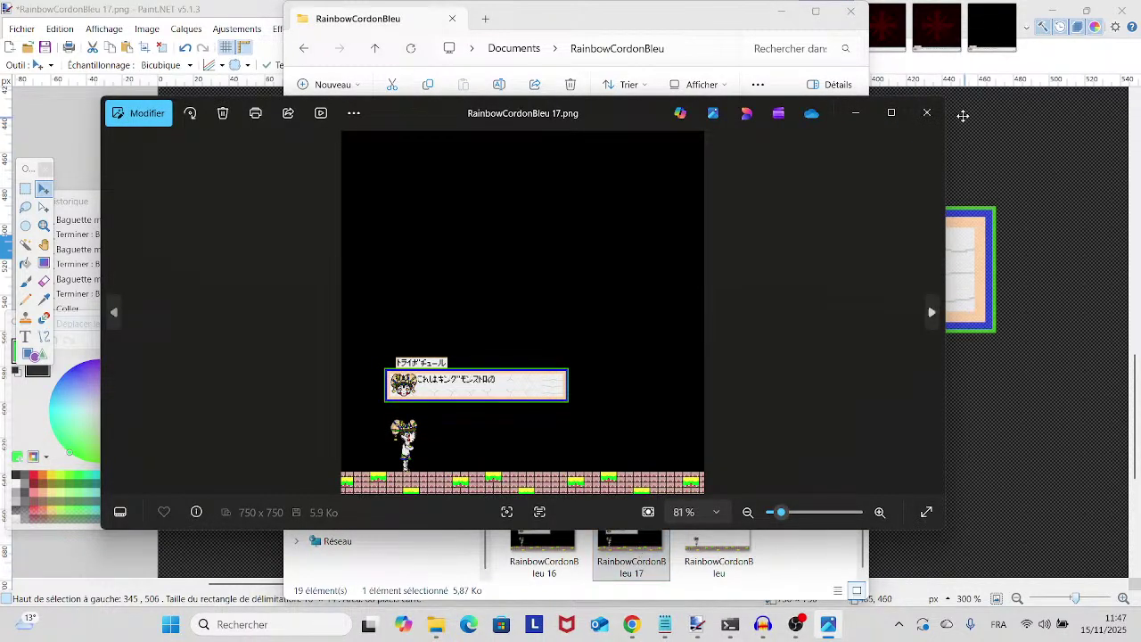
pyautogui.click(927, 112)
pyautogui.click(949, 73)
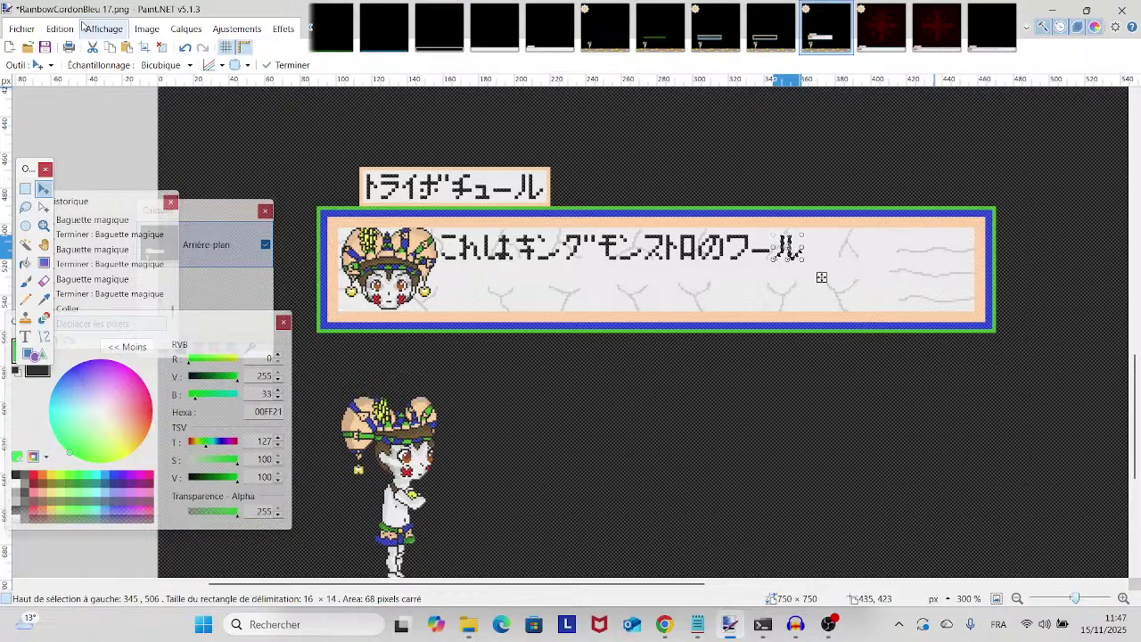
# - Switch to OBS and hide the screen capture source of the Digital Art scene
pyautogui.click(828, 624)
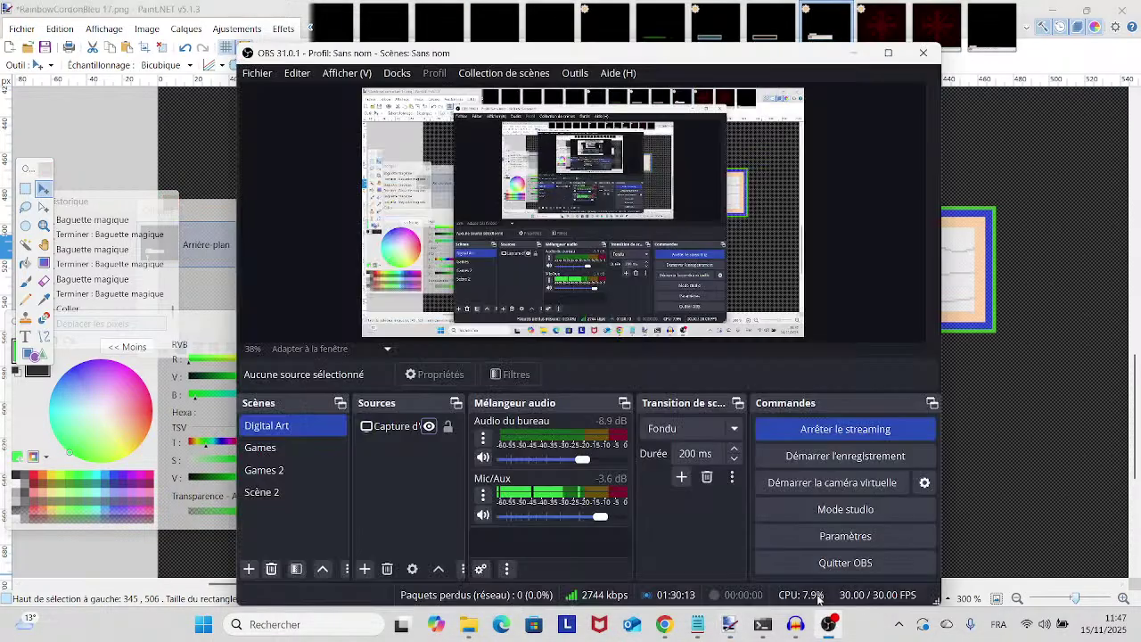
pyautogui.click(430, 426)
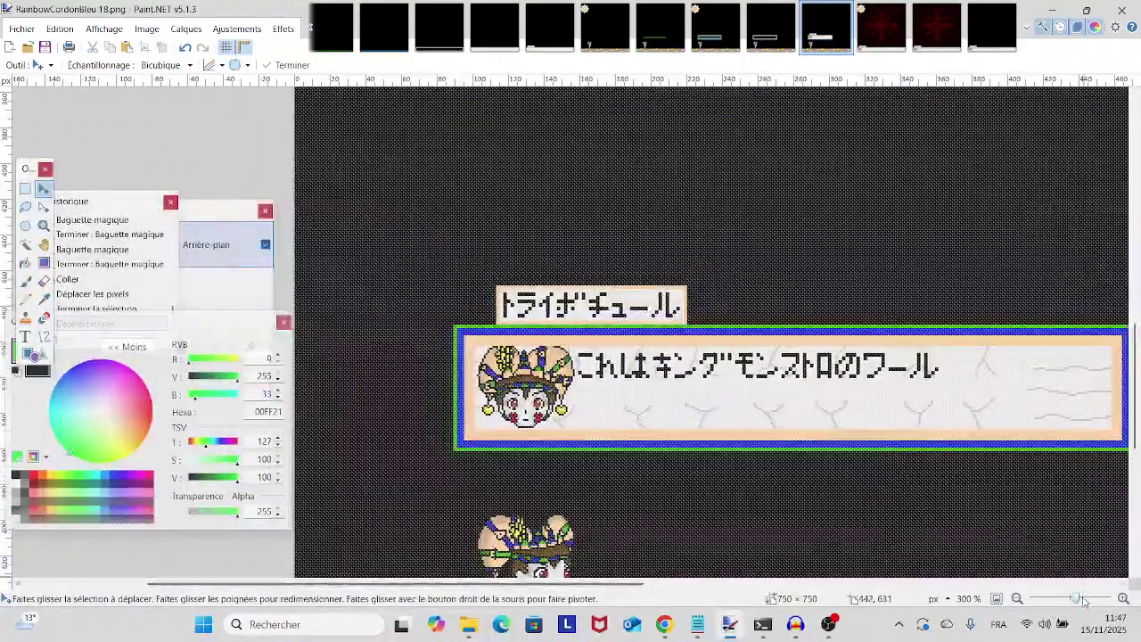
# - In RainbowCordonBleu 18.png, select both parts of ト at the start of the jester's name tag with the Magic Wand
pyautogui.scroll(7, 739, 408)
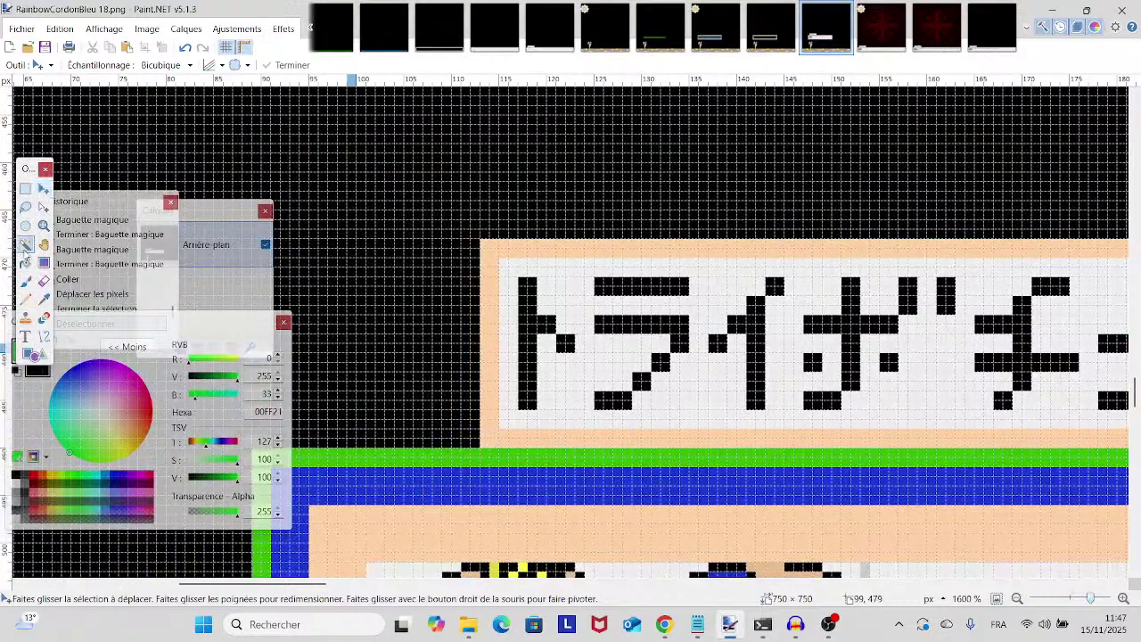
pyautogui.click(25, 244)
pyautogui.click(521, 347)
pyautogui.keyDown('ctrl'); pyautogui.click(561, 344); pyautogui.keyUp('ctrl')
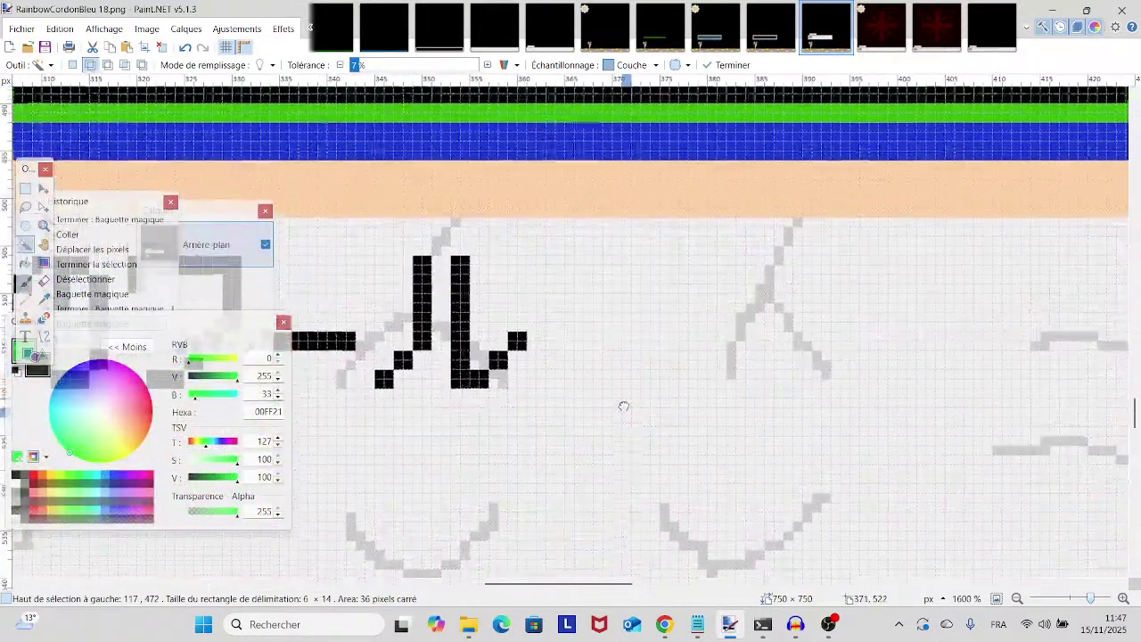
# - Paste the old clipboard character ル into RainbowCordonBleu 18.png and undo the paste
pyautogui.hotkey('ctrl', 'v')
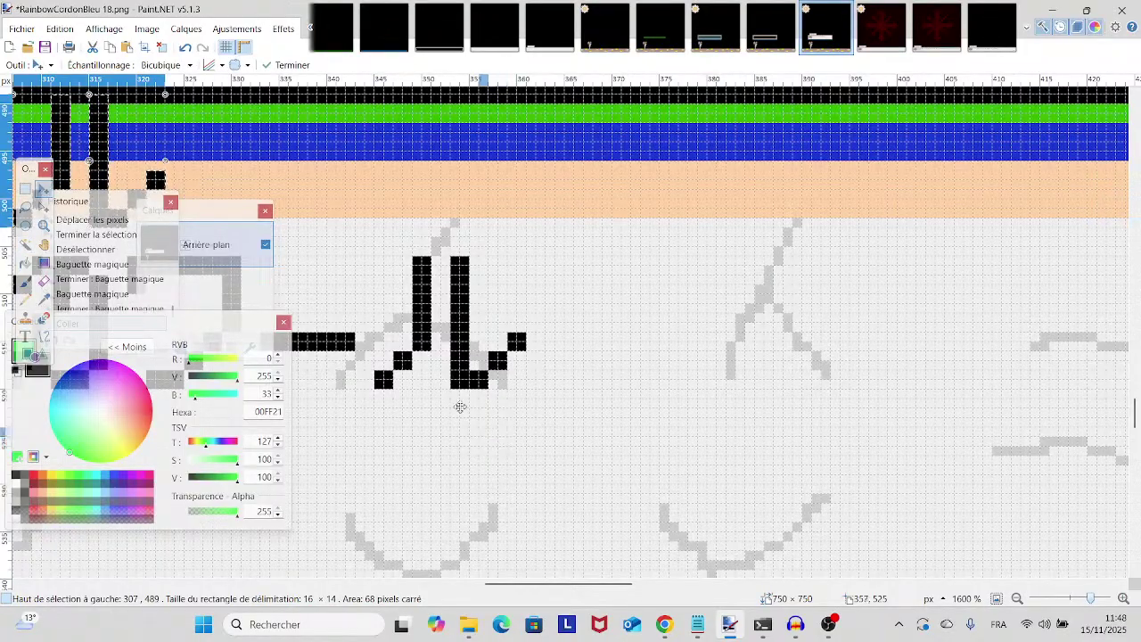
pyautogui.click(185, 47)
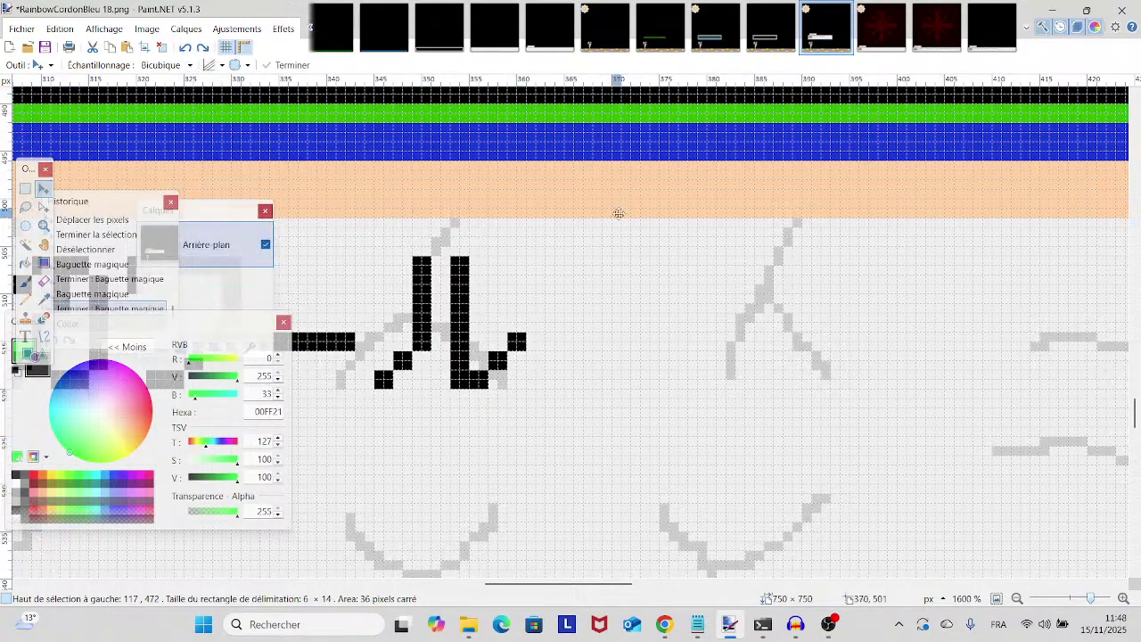
# - Copy the selected ト from the name tag, paste it after ル with its upper-left corner at 363, 506, and deselect it
pyautogui.hscroll(-5, 968, 344)
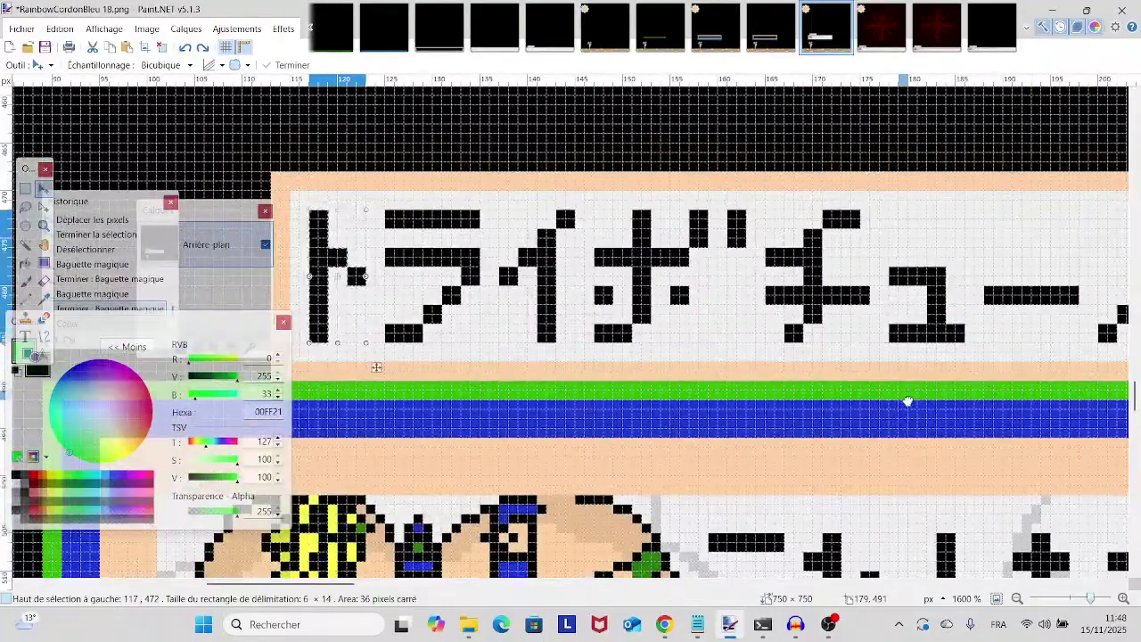
pyautogui.hscroll(3, 705, 383)
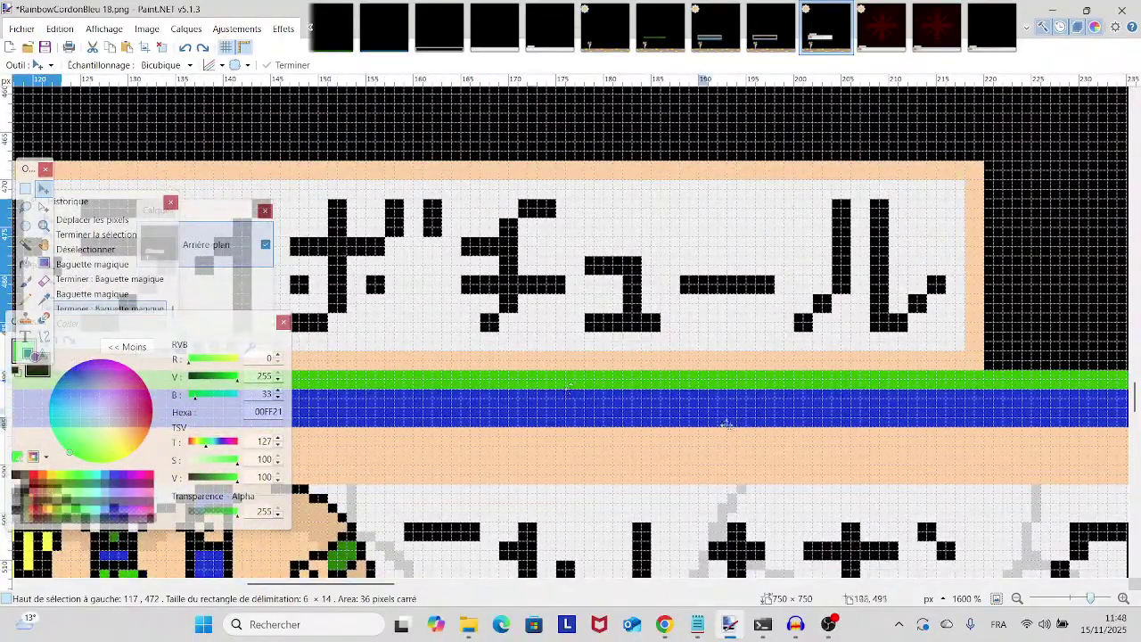
pyautogui.scroll(-3, 335, 362)
pyautogui.hscroll(15, 335, 362)
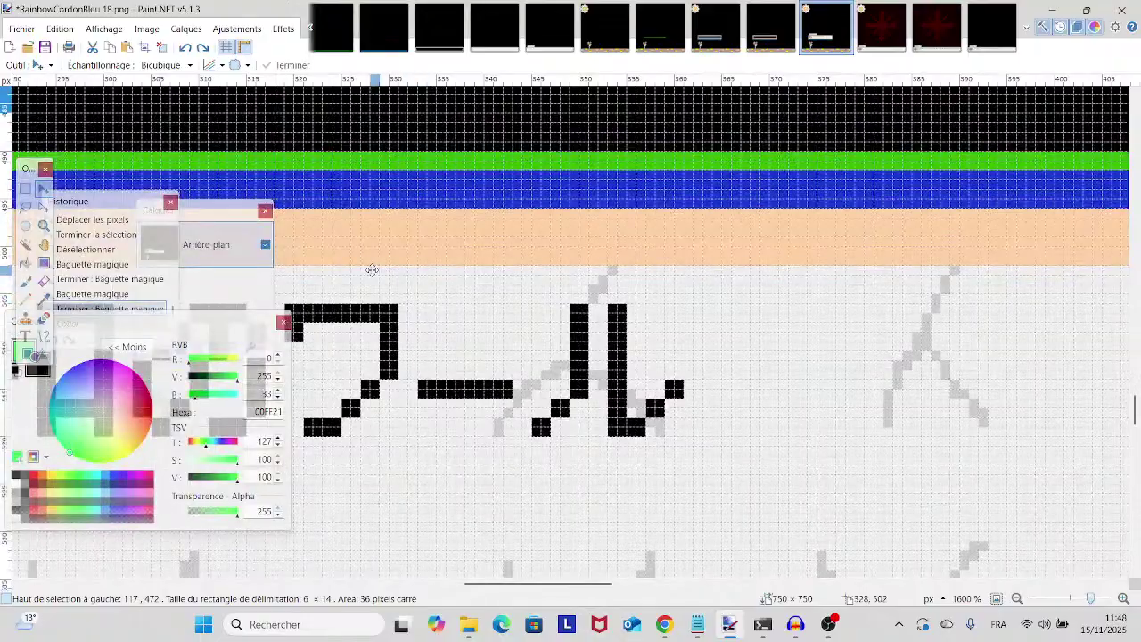
pyautogui.hotkey('ctrl', 'z')
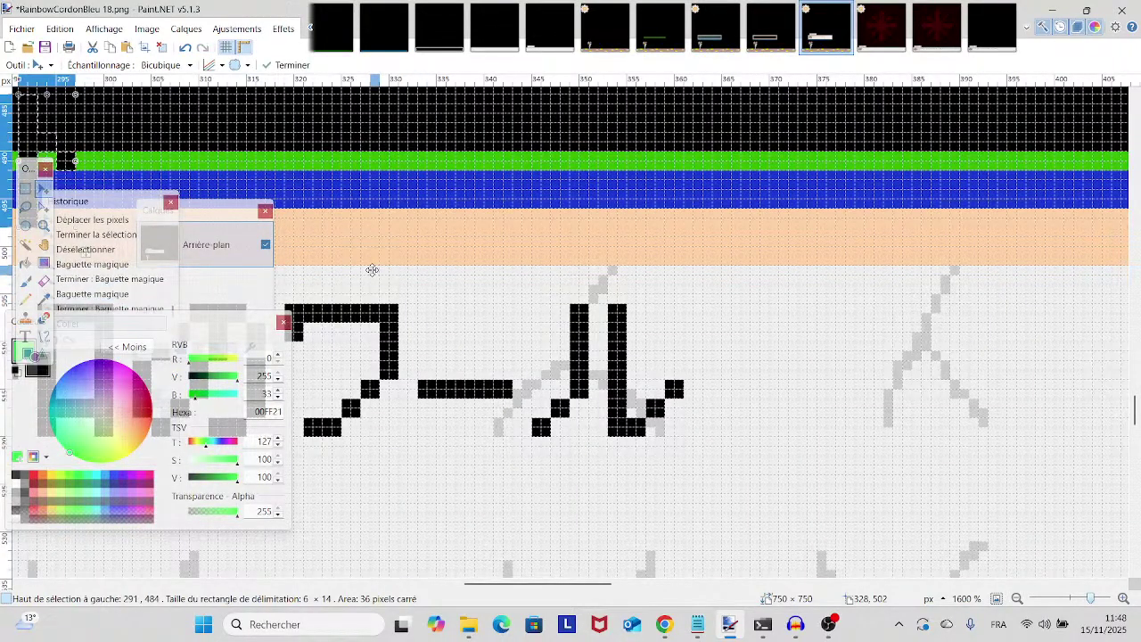
pyautogui.moveTo(45, 144)
pyautogui.mouseDown()
pyautogui.moveTo(143, 151)
pyautogui.moveTo(693, 316)
pyautogui.moveTo(703, 348)
pyautogui.mouseUp()
pyautogui.press('Right')
pyautogui.press('Right')
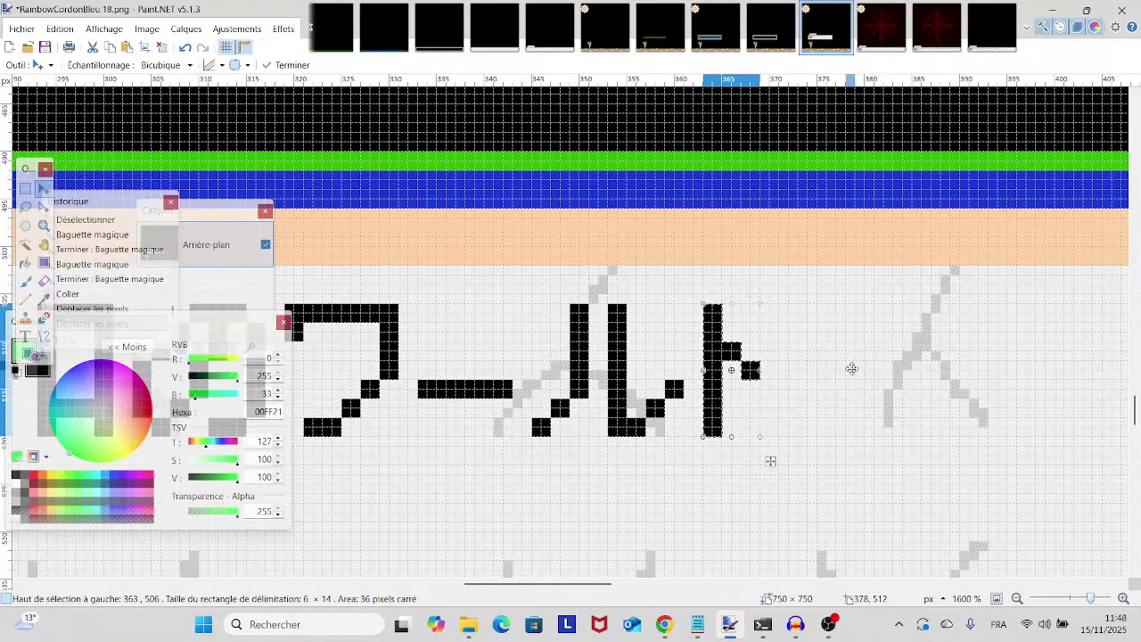
pyautogui.press('Return')
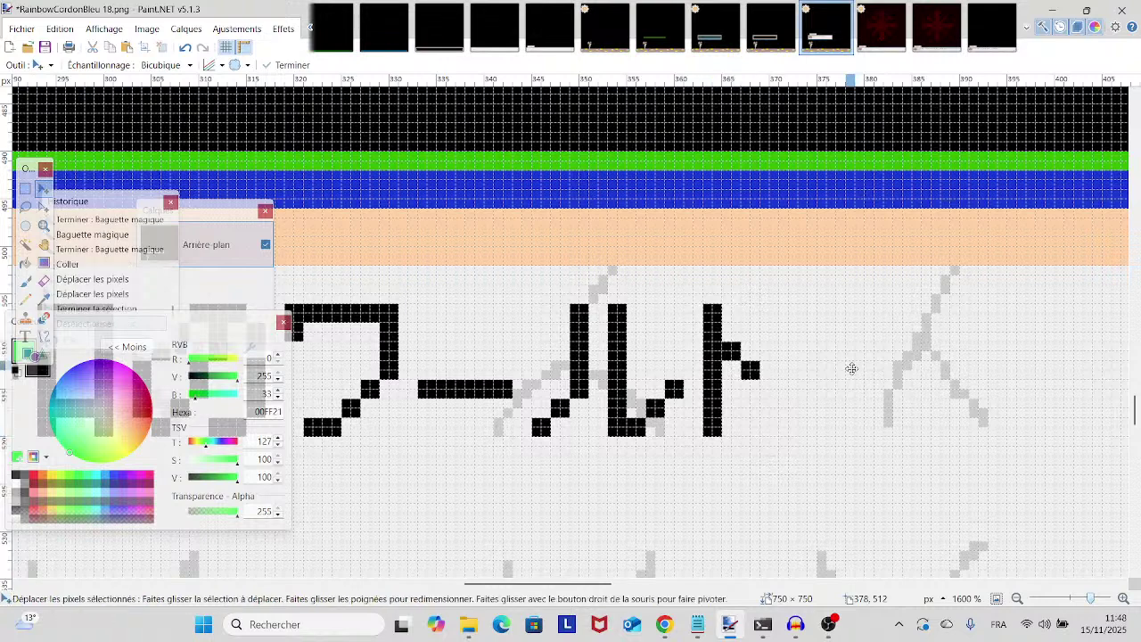
# - With the Pencil in black, draw two short vertical dakuten marks, each 2 pixels high, at the upper right of ト to make ド
pyautogui.click(25, 298)
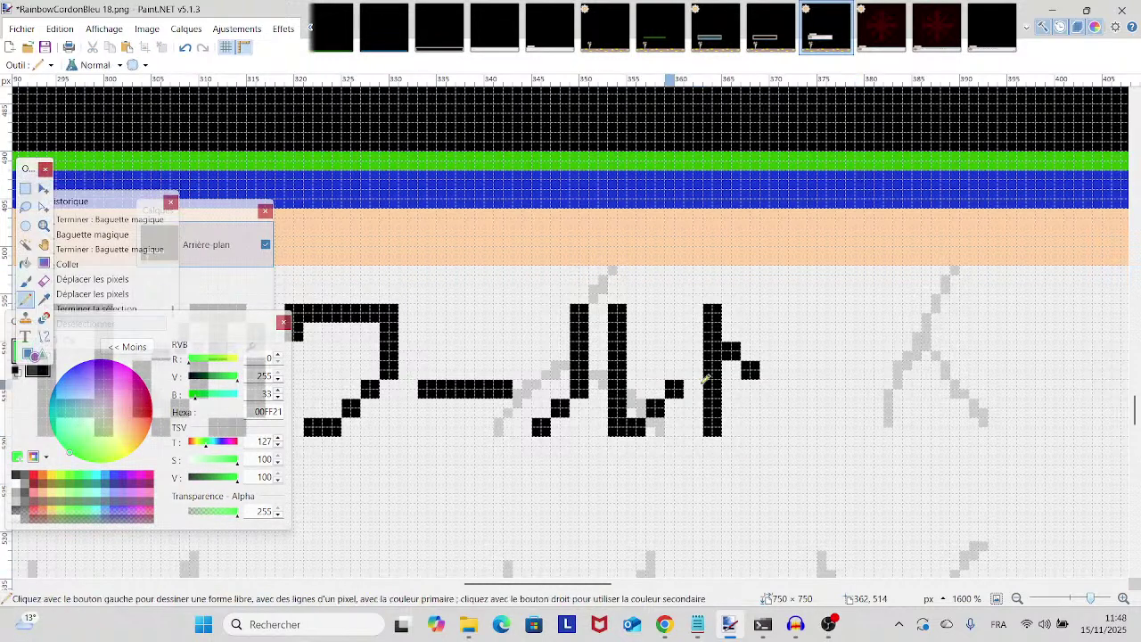
pyautogui.click(784, 315)
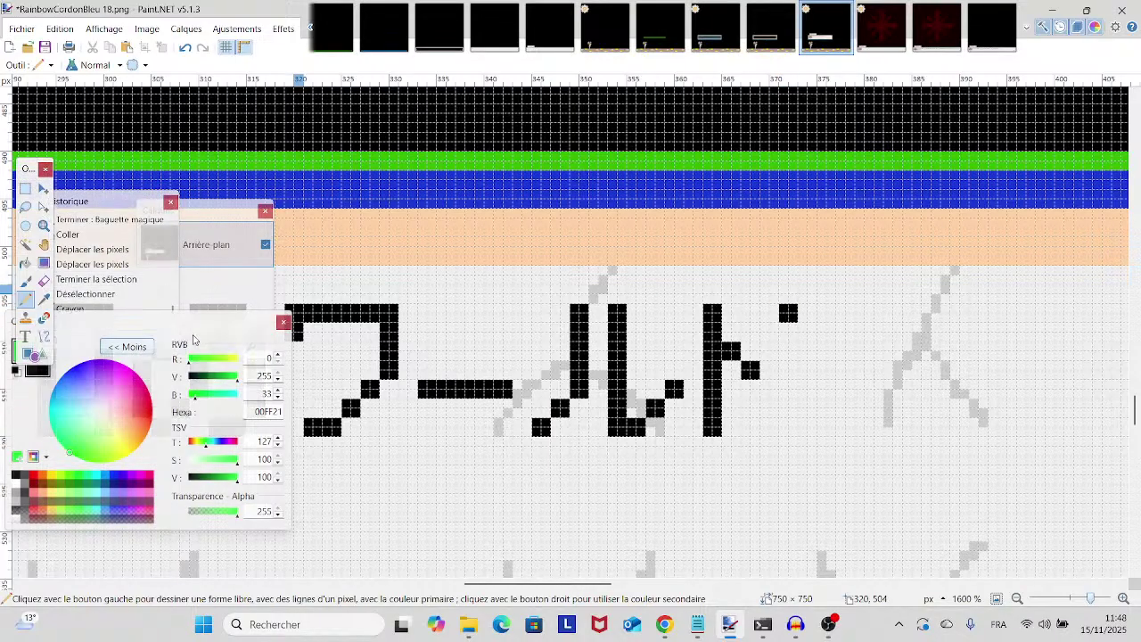
pyautogui.click(47, 345)
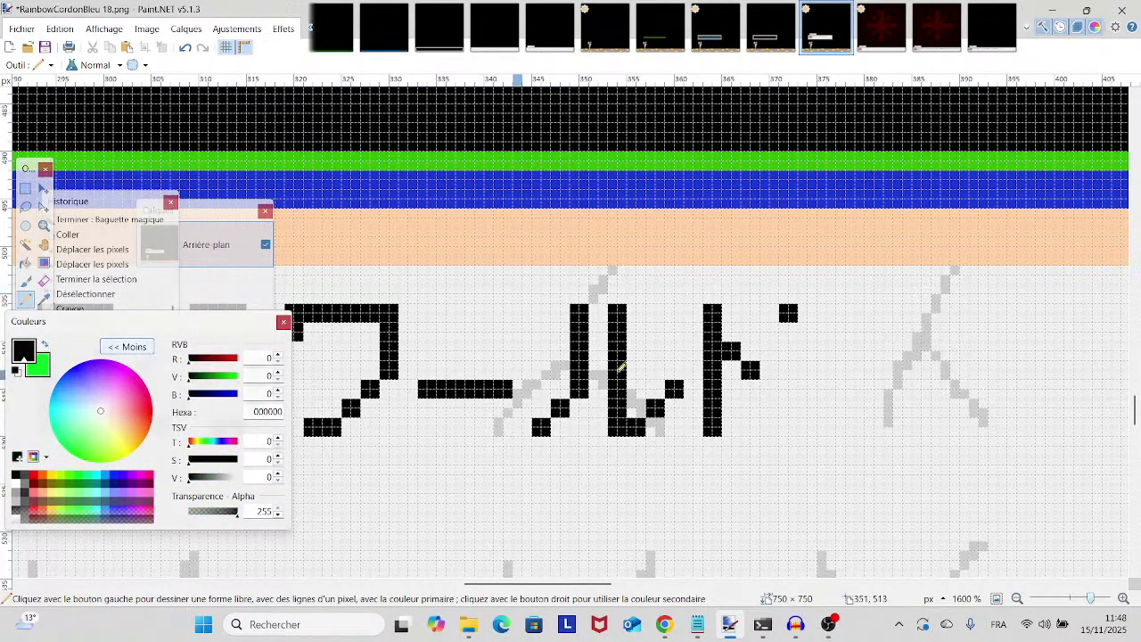
pyautogui.click(788, 326)
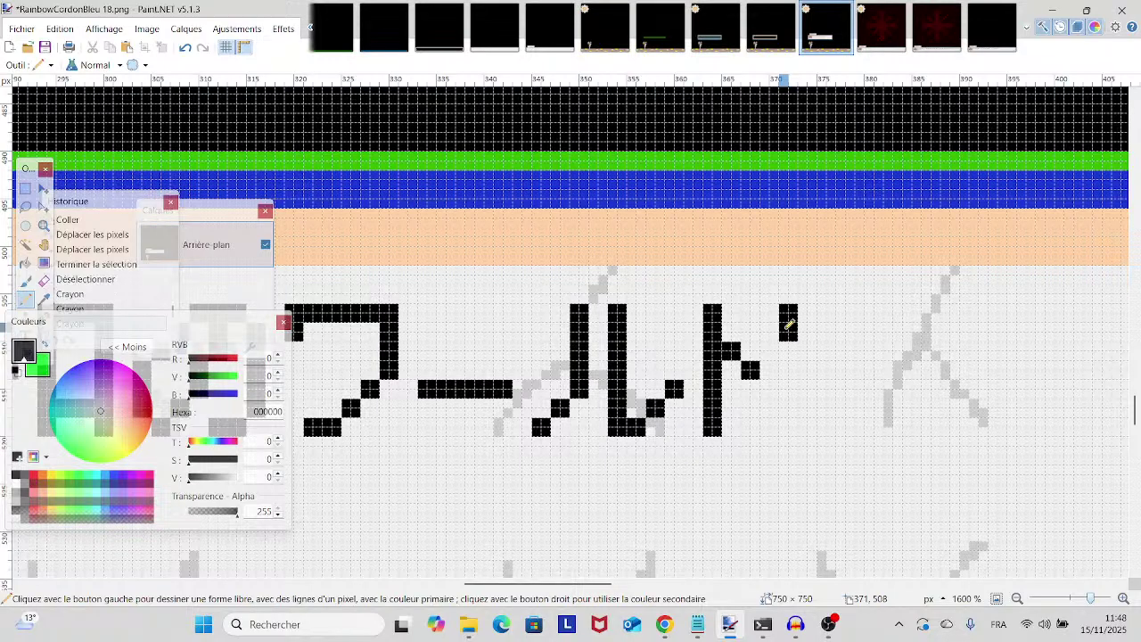
pyautogui.click(833, 330)
# - Switch to PreparingForWhat'sComing 339 (x5).png and examine both lines of its dialogue text for reusable characters
pyautogui.hotkey('ctrl', 'Tab')
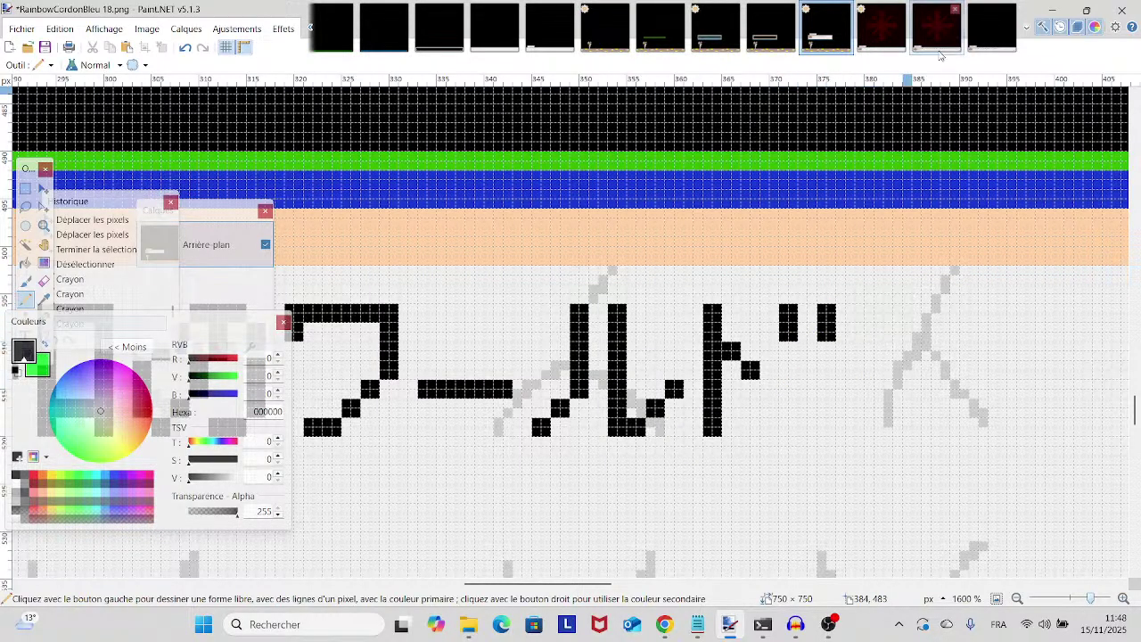
pyautogui.hscroll(10, 880, 315)
pyautogui.hscroll(5, 879, 315)
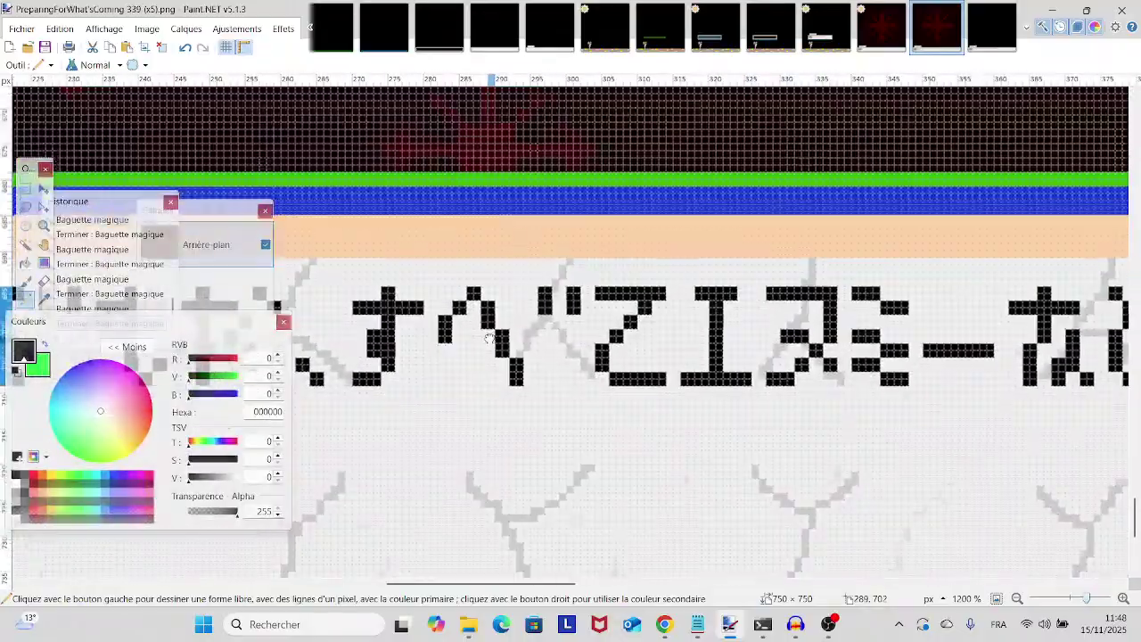
pyautogui.hscroll(8, 477, 367)
pyautogui.hscroll(15, 476, 367)
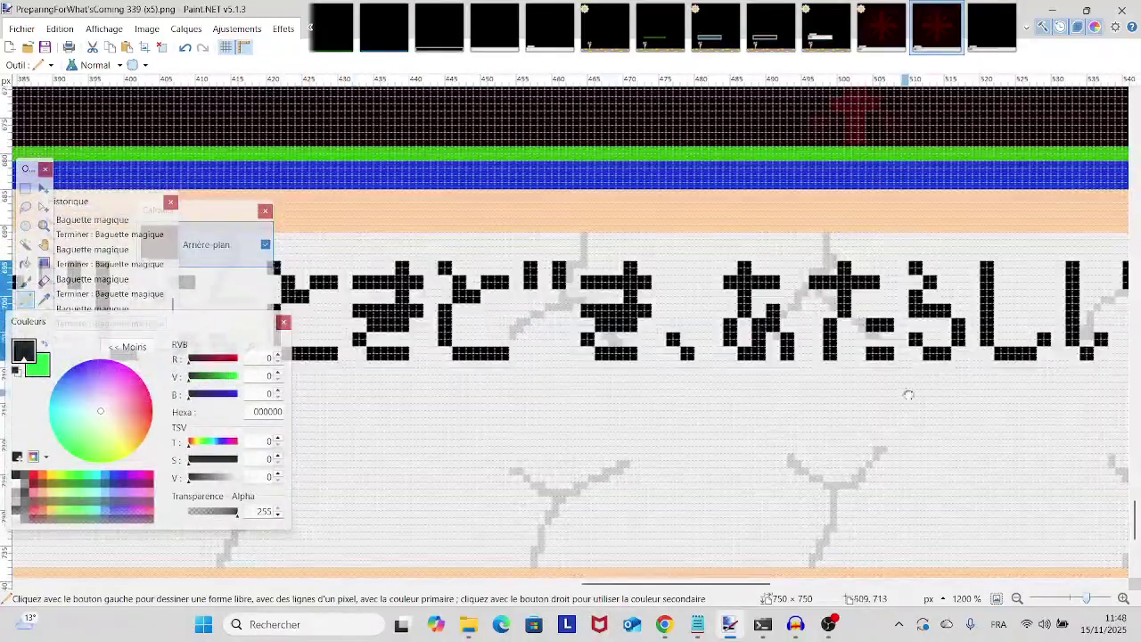
pyautogui.scroll(-1, 473, 402)
pyautogui.hscroll(5, 473, 402)
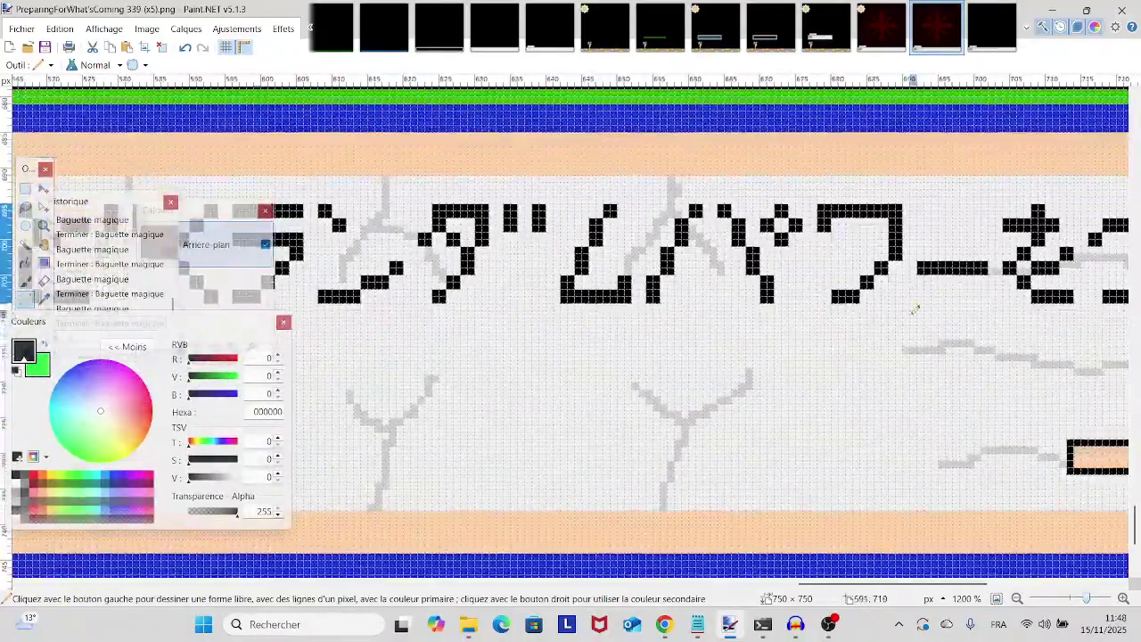
pyautogui.hscroll(-15, 473, 402)
pyautogui.scroll(1, 1137, 426)
pyautogui.hscroll(-20, 1137, 427)
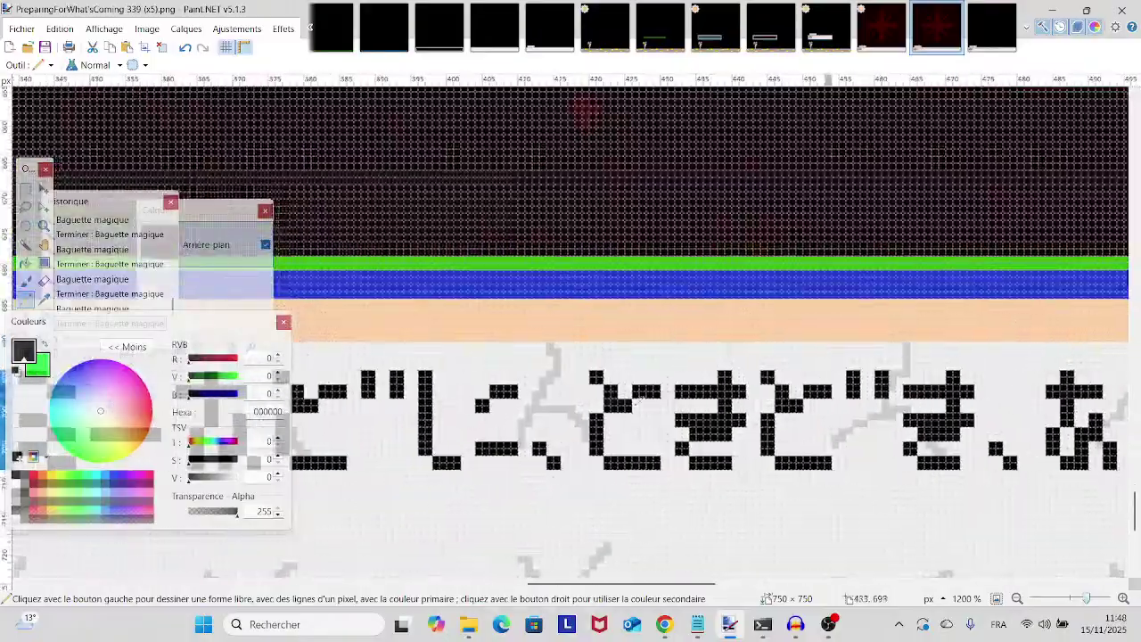
pyautogui.scroll(-1, 1039, 419)
pyautogui.hscroll(-10, 1039, 419)
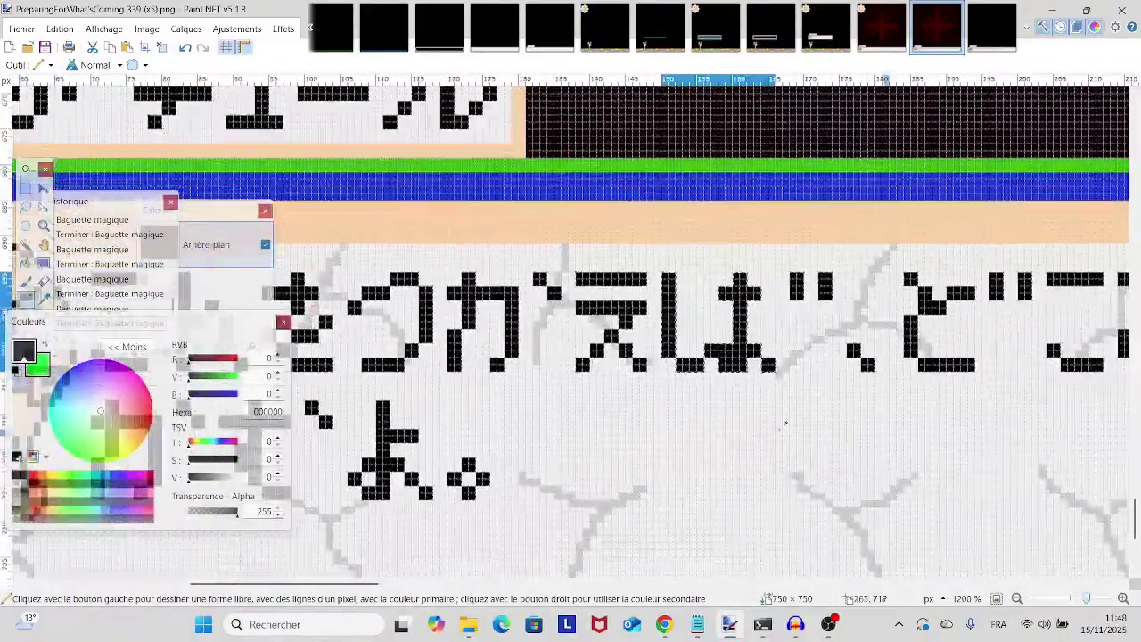
pyautogui.scroll(-1, 1039, 419)
pyautogui.hscroll(1, 987, 394)
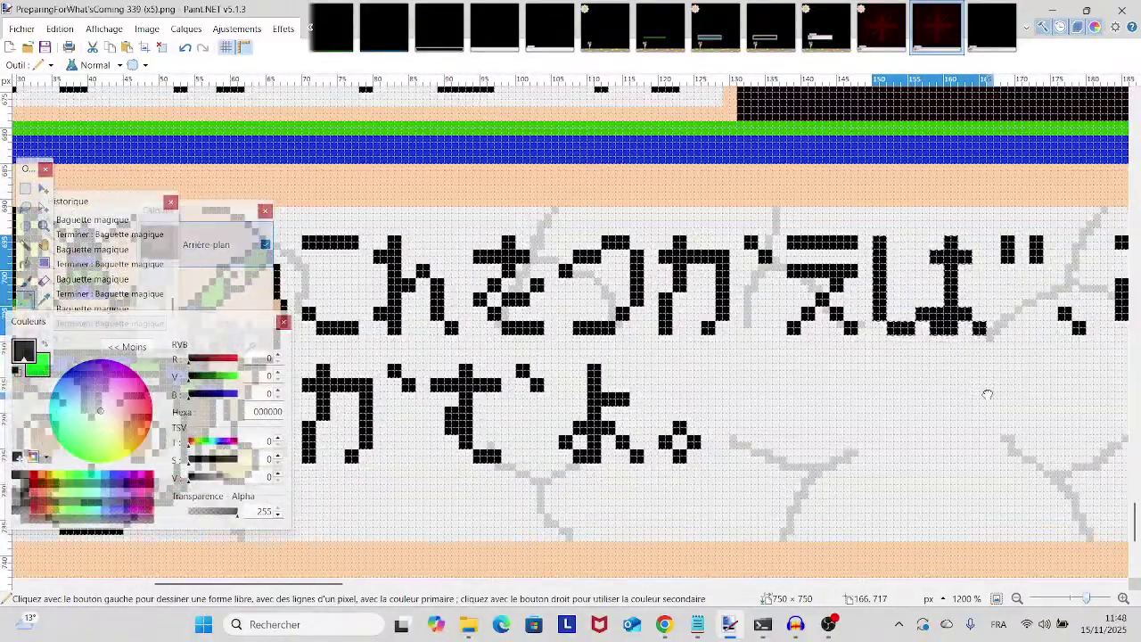
# - Switch to the PreparingForWhat'sComing folder in File Explorer and look through the frame thumbnails for another dialogue frame
pyautogui.moveTo(474, 627)
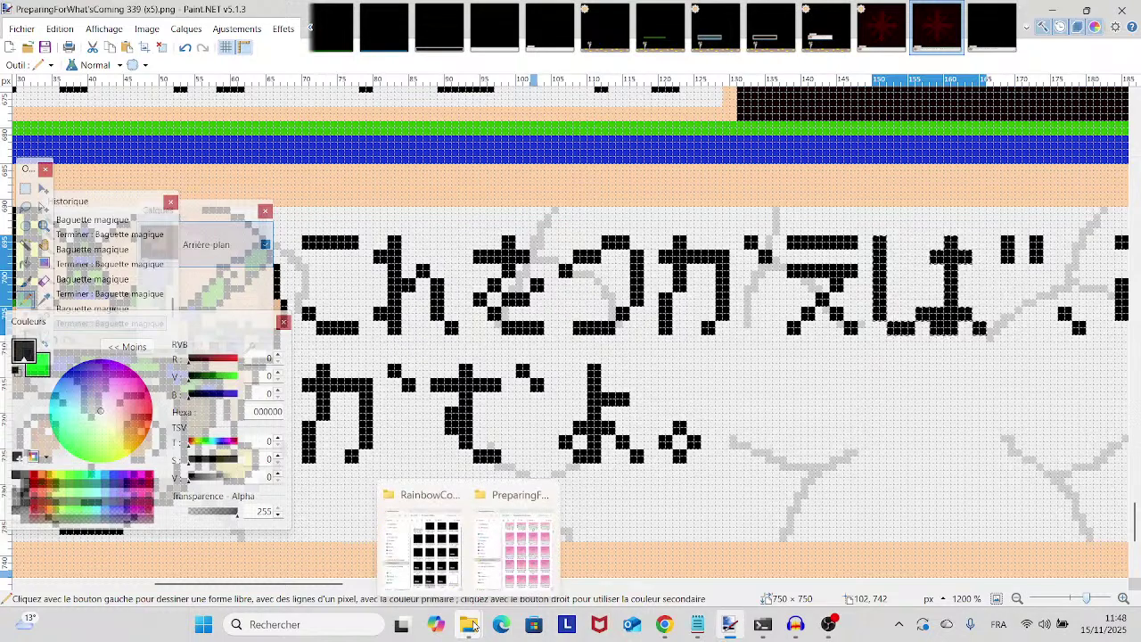
pyautogui.click(535, 535)
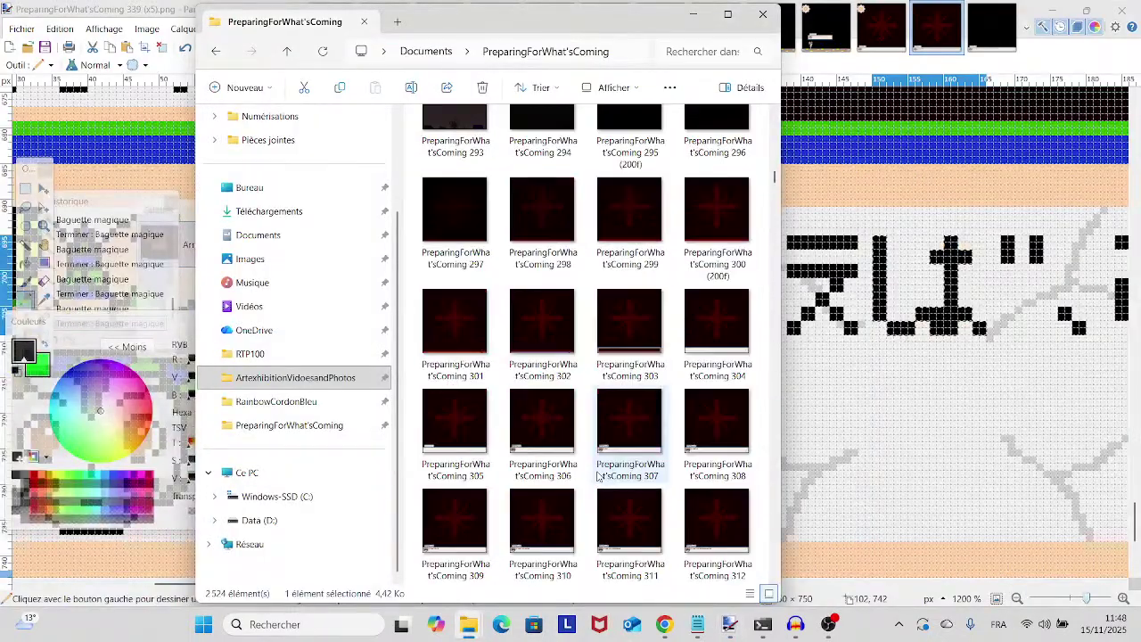
pyautogui.scroll(-7, 598, 477)
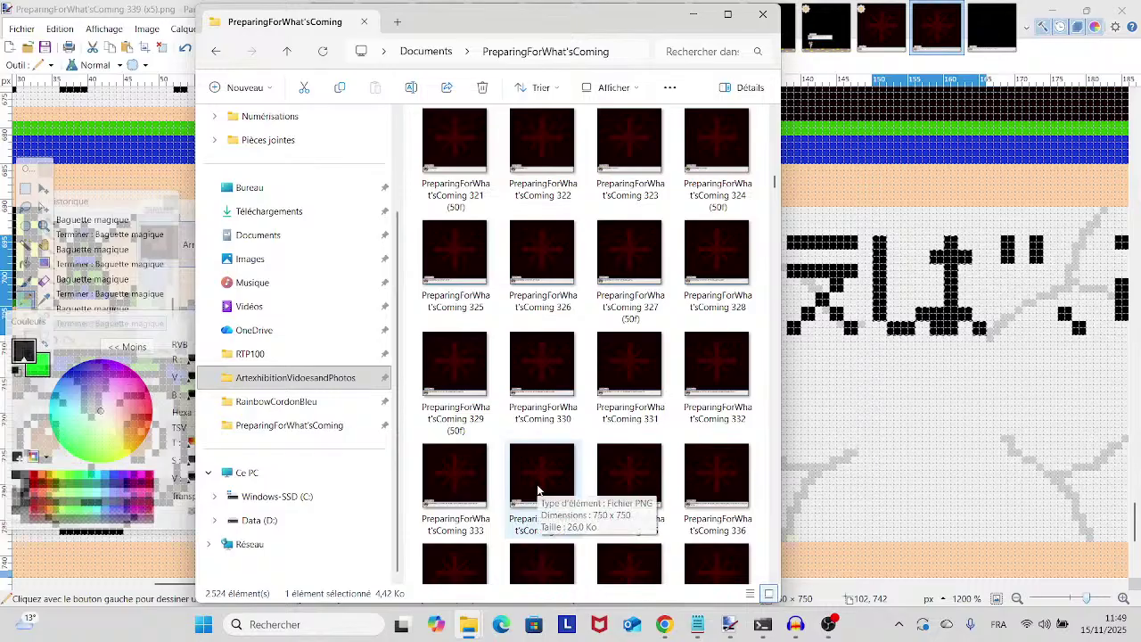
pyautogui.scroll(-5, 538, 489)
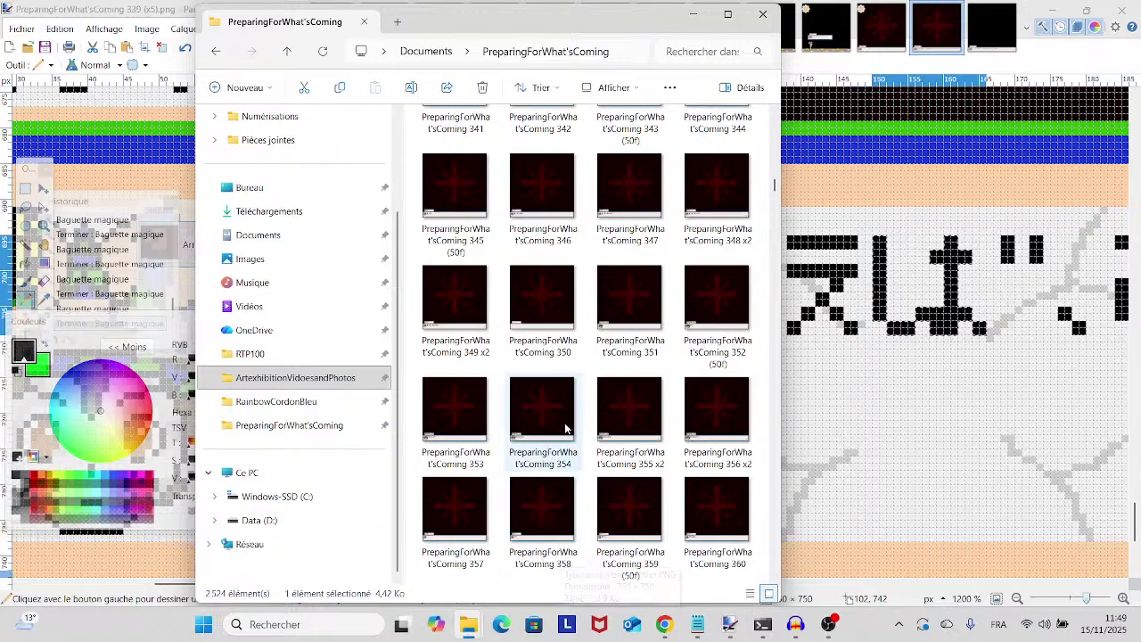
pyautogui.scroll(-3, 658, 463)
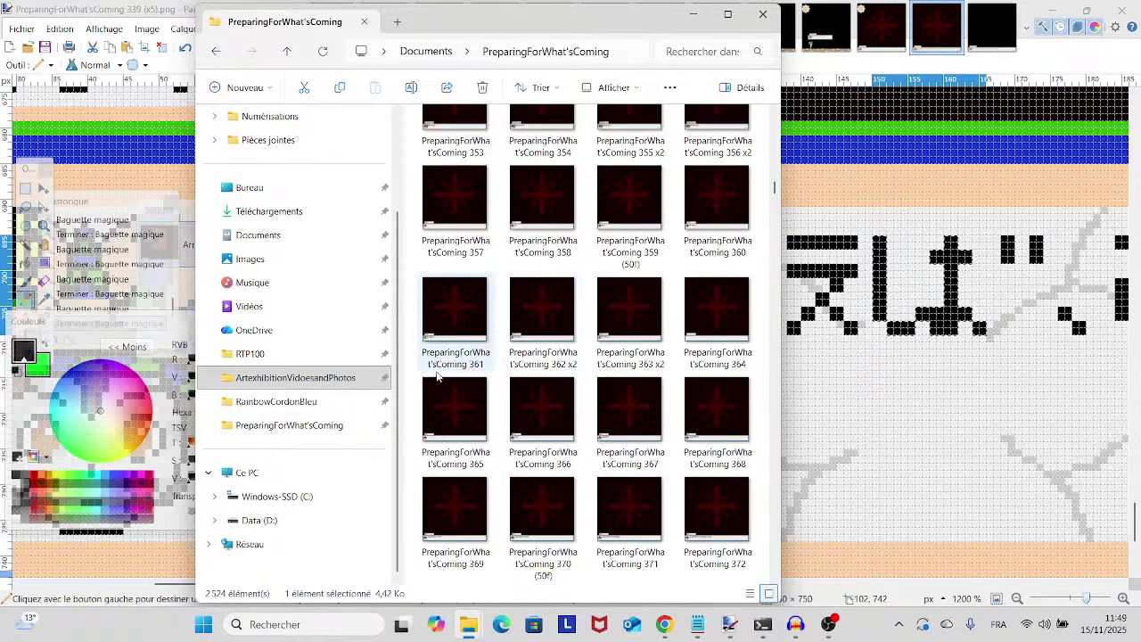
pyautogui.scroll(3, 544, 303)
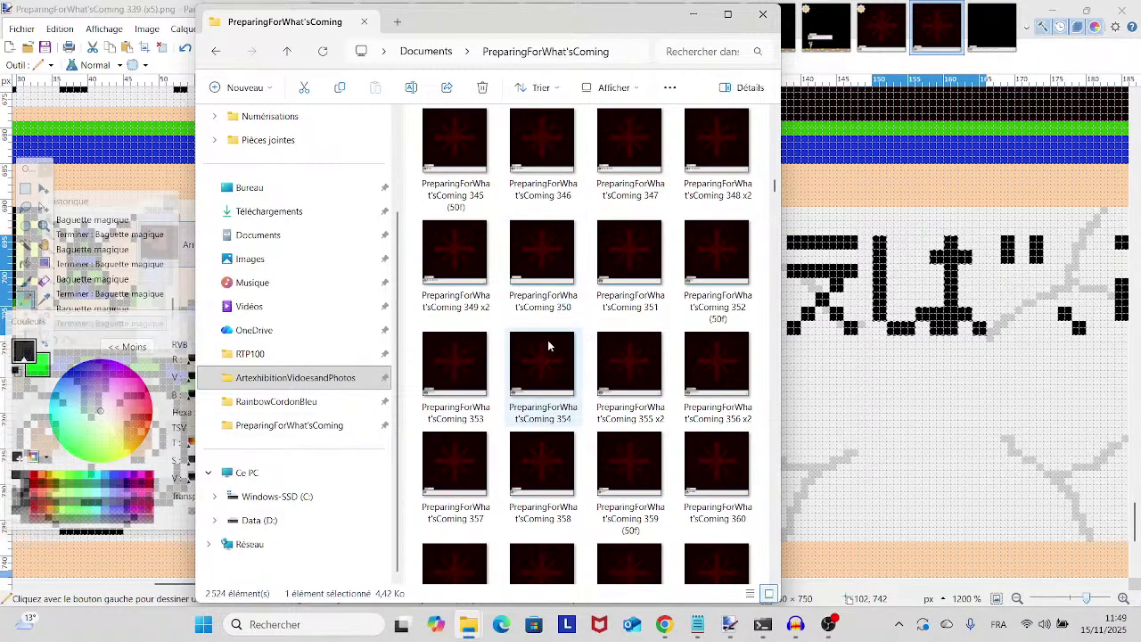
pyautogui.click(718, 312)
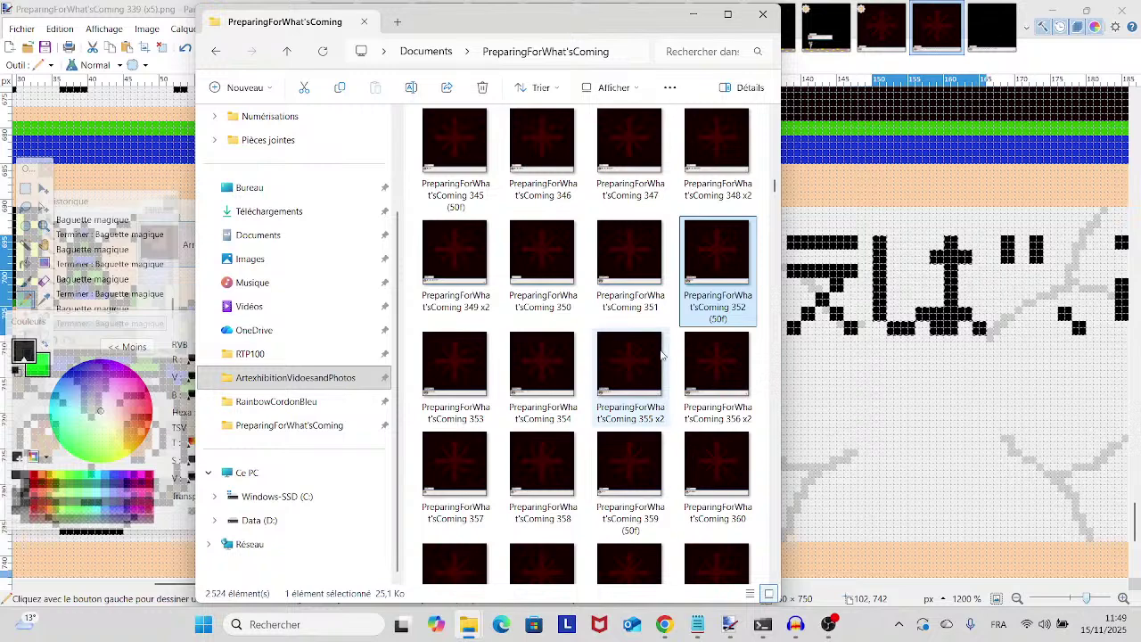
pyautogui.scroll(-10, 655, 357)
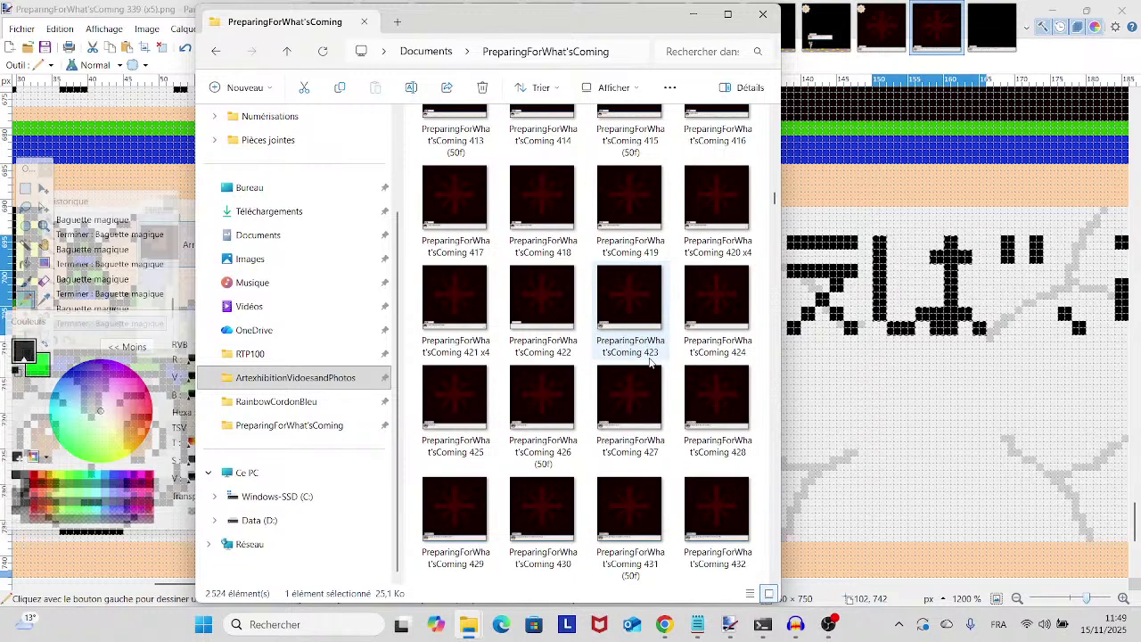
pyautogui.scroll(-2, 637, 401)
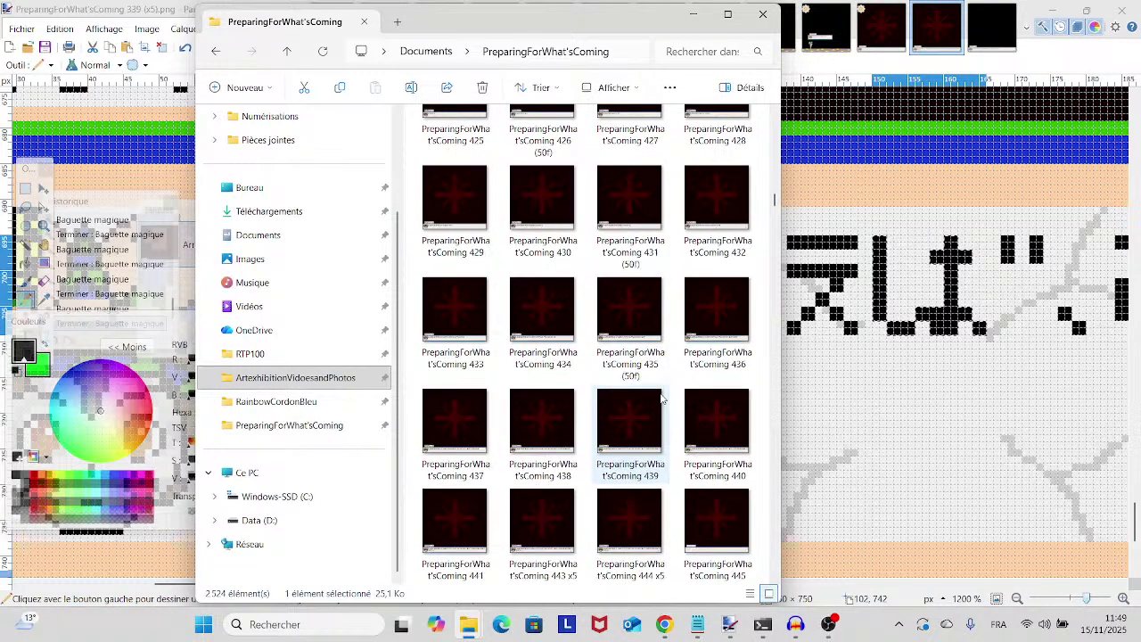
# - Open PreparingForWhat'sComing 444 x5.png as a separate image in Paint.NET, check its dialogue text, and close it
pyautogui.click(628, 533)
pyautogui.moveTo(628, 532)
pyautogui.mouseDown()
pyautogui.moveTo(674, 472)
pyautogui.moveTo(896, 442)
pyautogui.mouseUp()
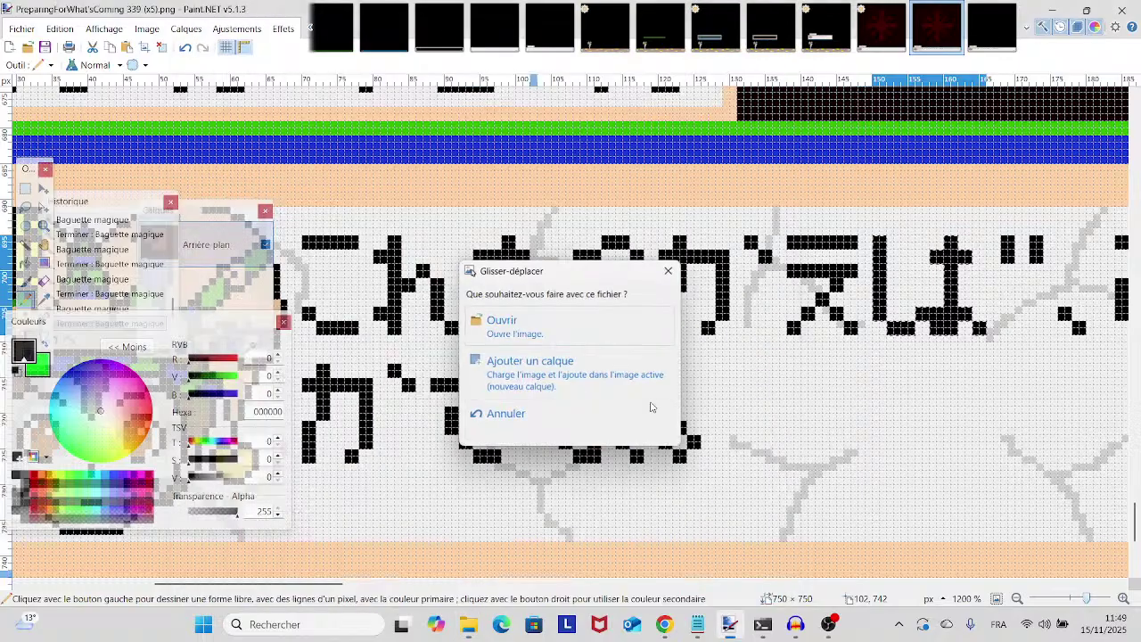
pyautogui.click(495, 327)
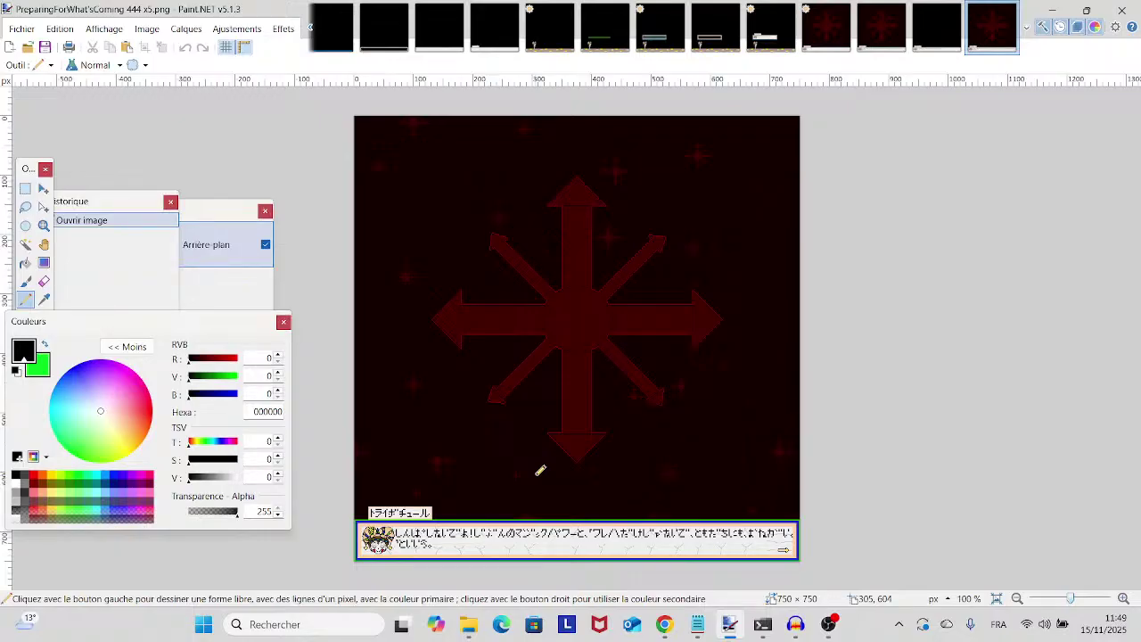
pyautogui.click(1012, 9)
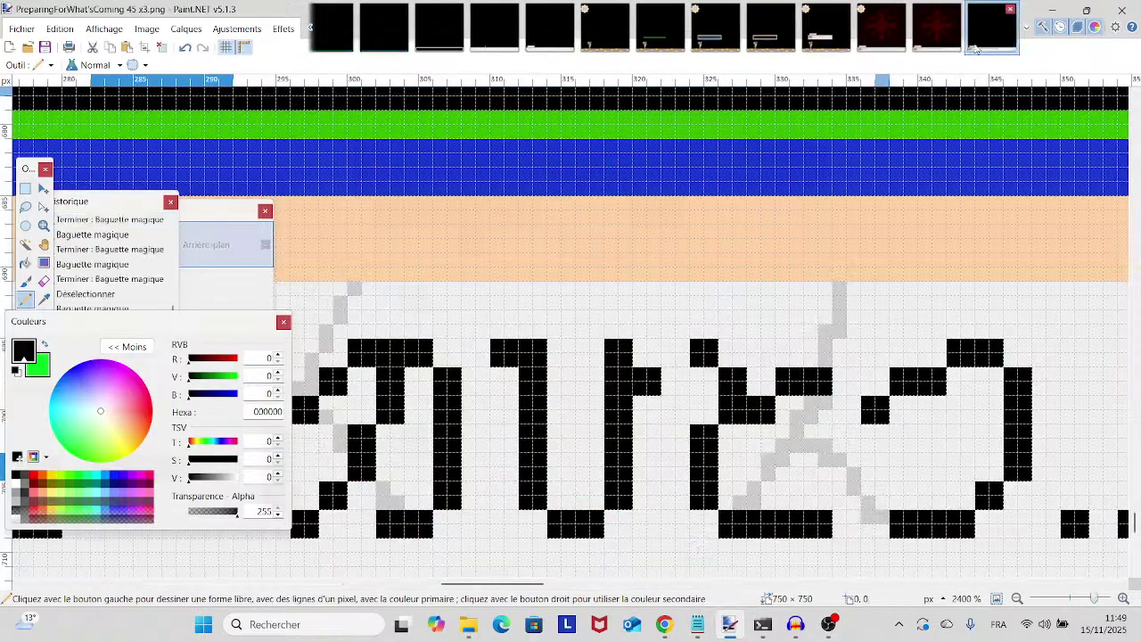
# - Preview the dialogue frames from PreparingForWhat'sComing 475 x3.png up to 503 (100f).png, step back to 502 x3.png, and close the viewer
pyautogui.moveTo(469, 624)
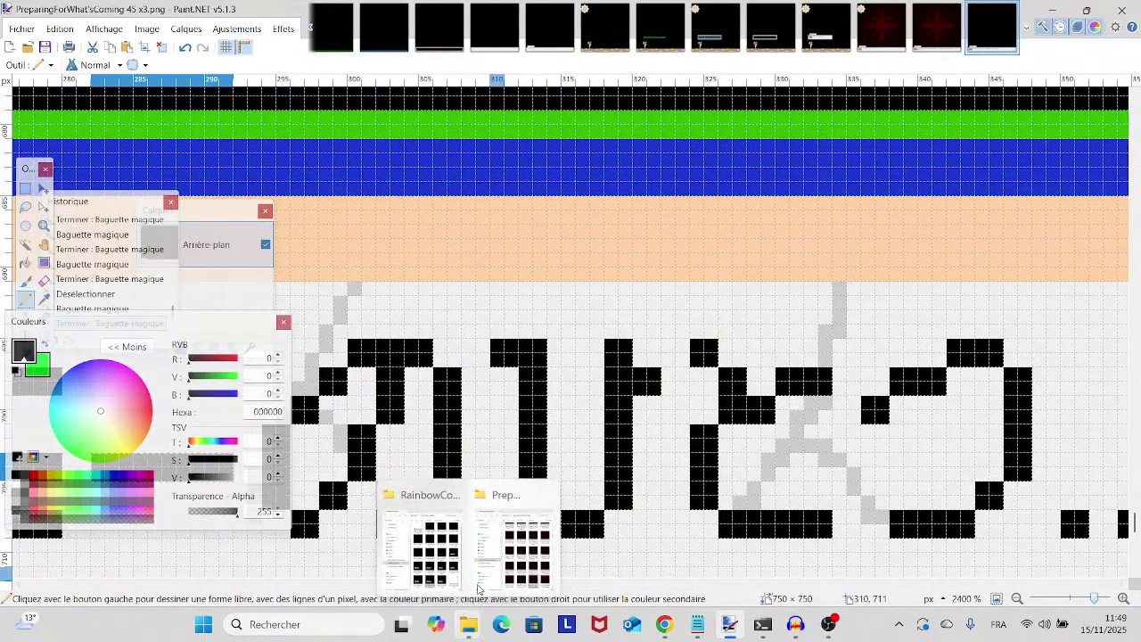
pyautogui.click(489, 575)
pyautogui.scroll(-5, 552, 482)
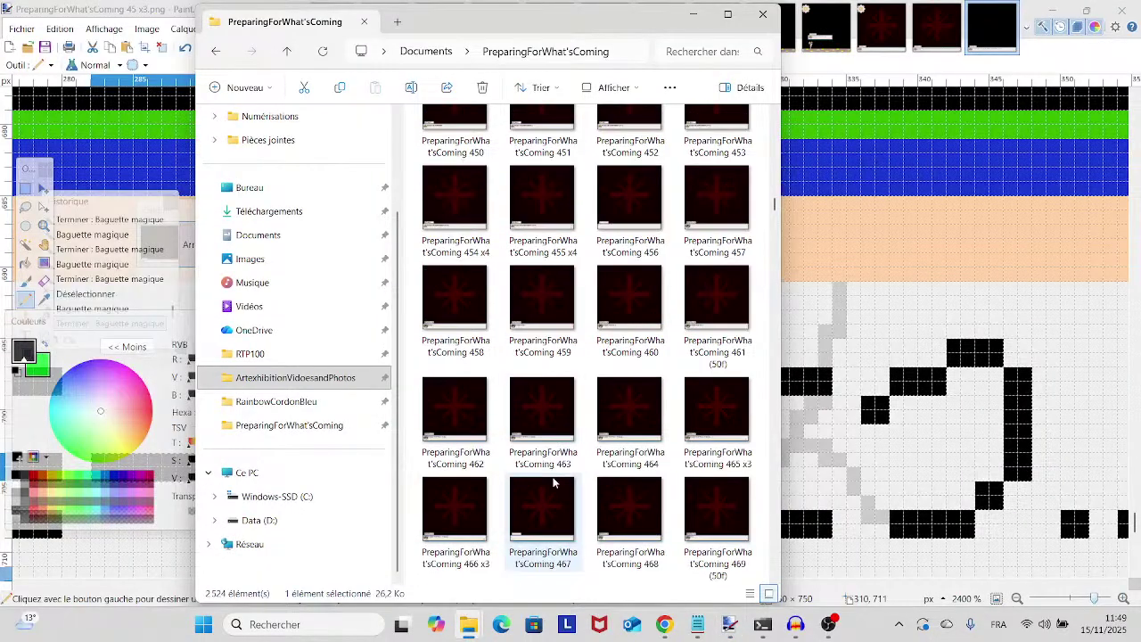
pyautogui.scroll(-3, 553, 483)
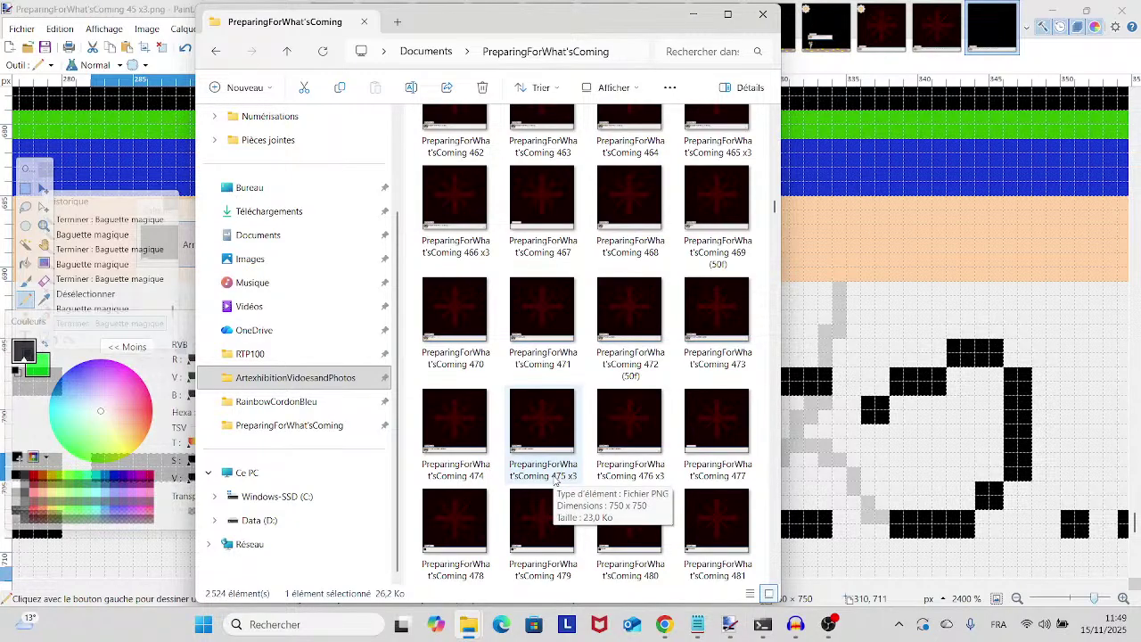
pyautogui.doubleClick(554, 481)
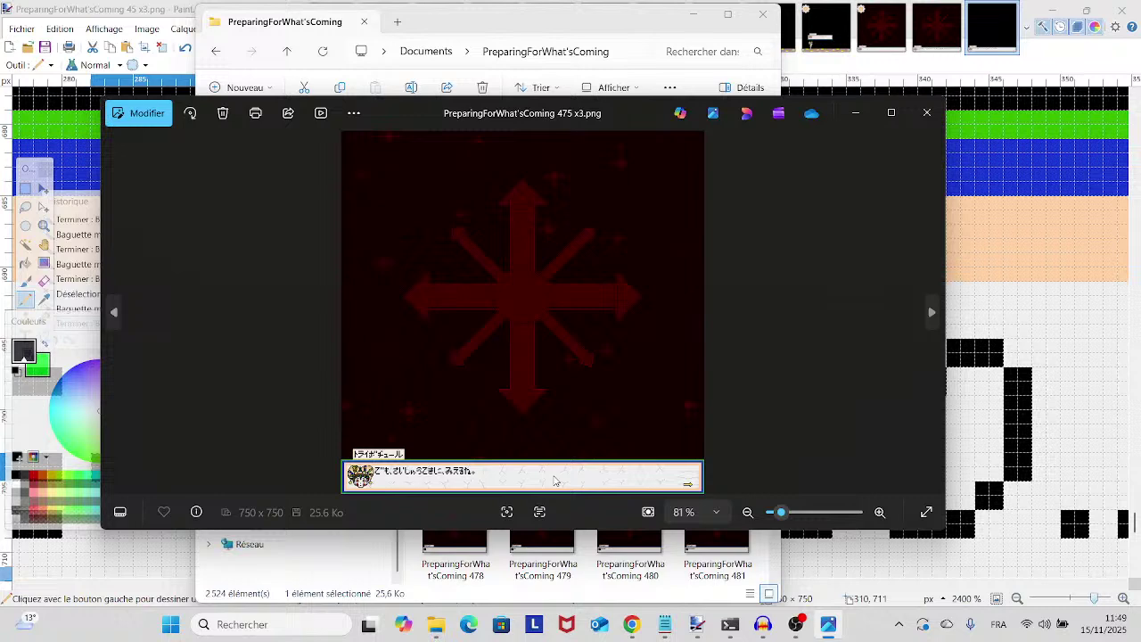
pyautogui.press('Right')
pyautogui.press('Right')
pyautogui.press('Right')
pyautogui.press('Right')
pyautogui.press('Right')
pyautogui.press('Right')
pyautogui.press('Right')
pyautogui.press('Right')
pyautogui.press('Right')
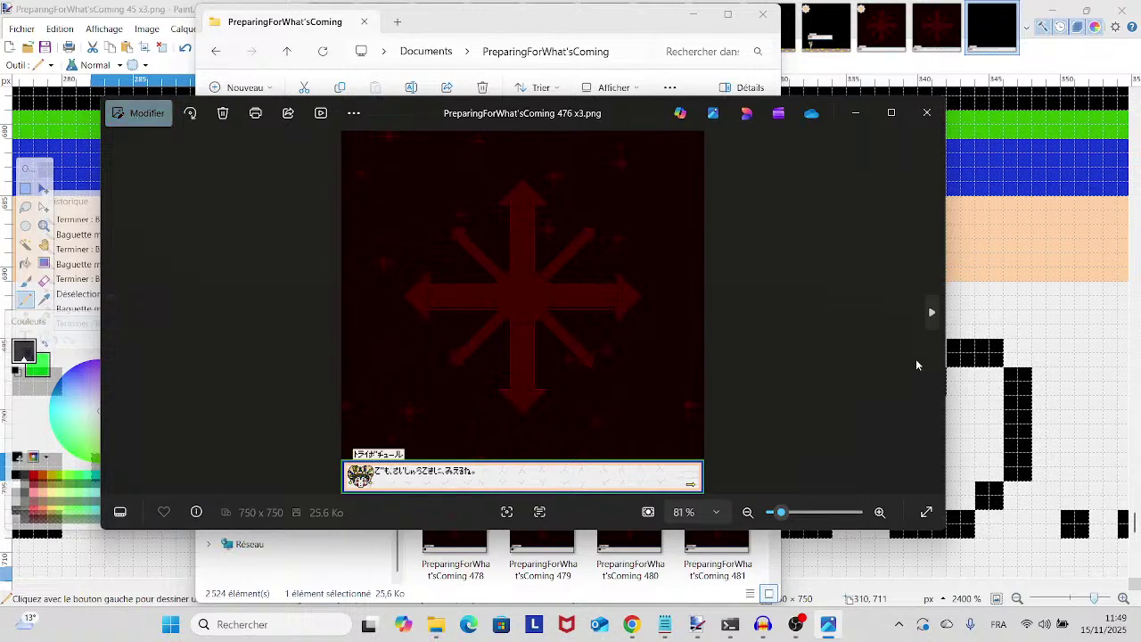
pyautogui.press('Right')
pyautogui.press('Right')
pyautogui.press('Right')
pyautogui.press('Right')
pyautogui.press('Right')
pyautogui.press('Right')
pyautogui.press('Right')
pyautogui.press('Right')
pyautogui.press('Right')
pyautogui.press('Right')
pyautogui.press('Right')
pyautogui.press('Right')
pyautogui.press('Right')
pyautogui.press('Right')
pyautogui.press('Right')
pyautogui.press('Right')
pyautogui.press('Right')
pyautogui.press('Right')
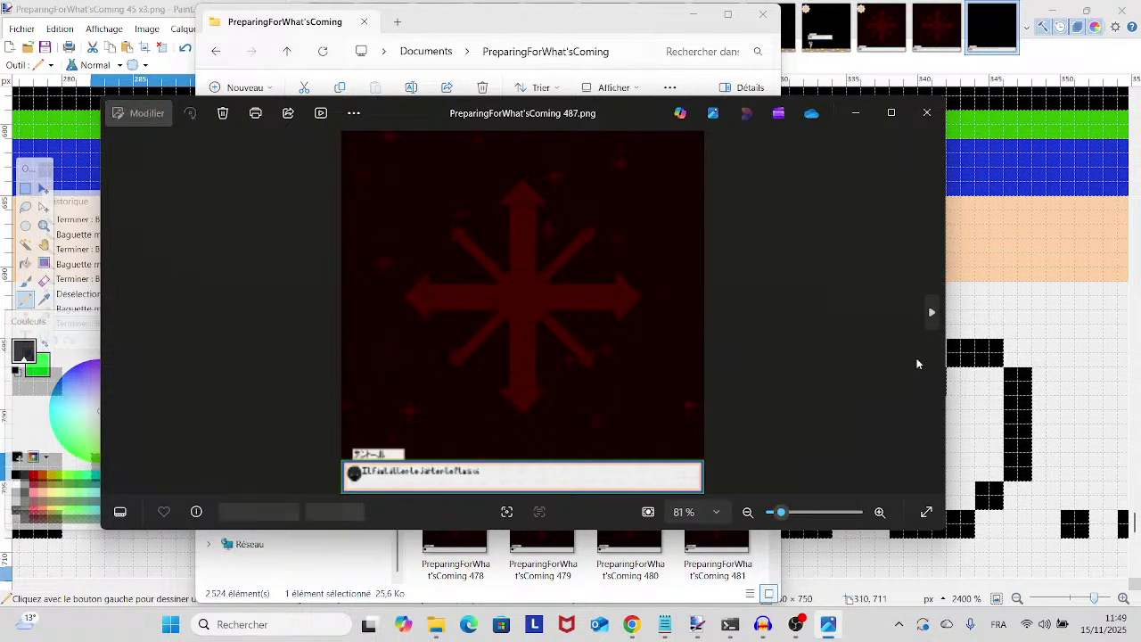
pyautogui.press('Right')
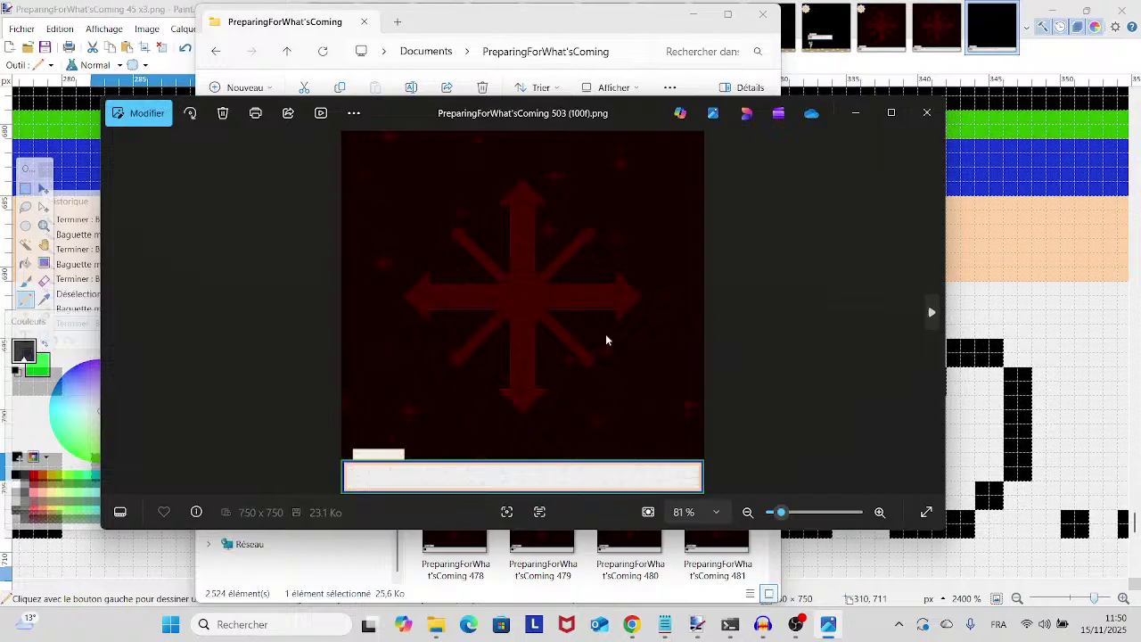
pyautogui.press('Left')
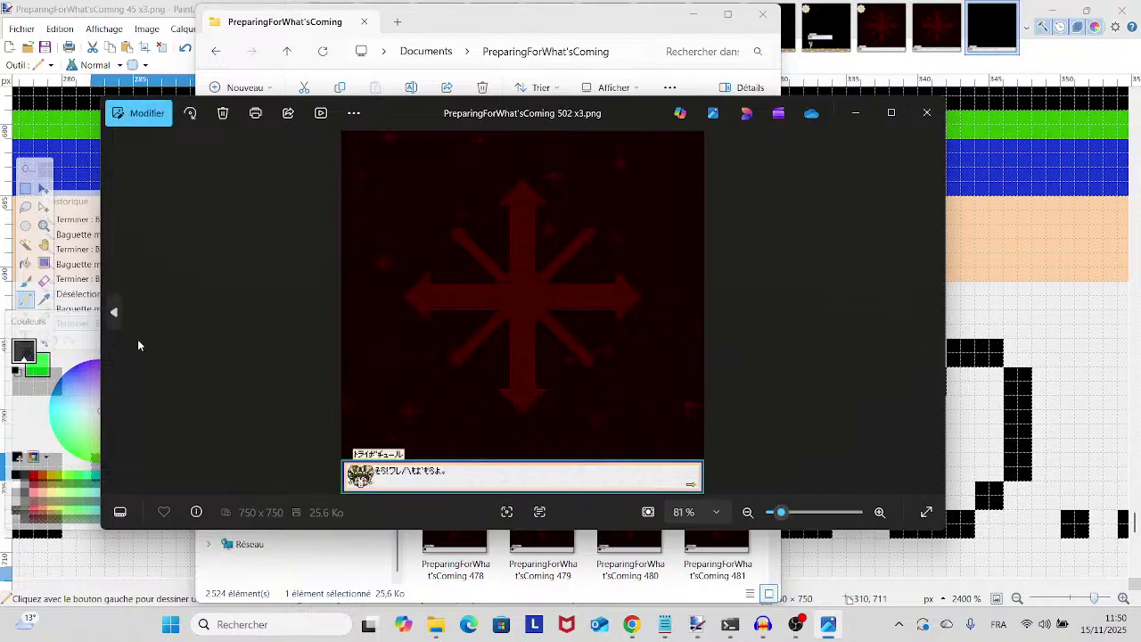
pyautogui.click(927, 113)
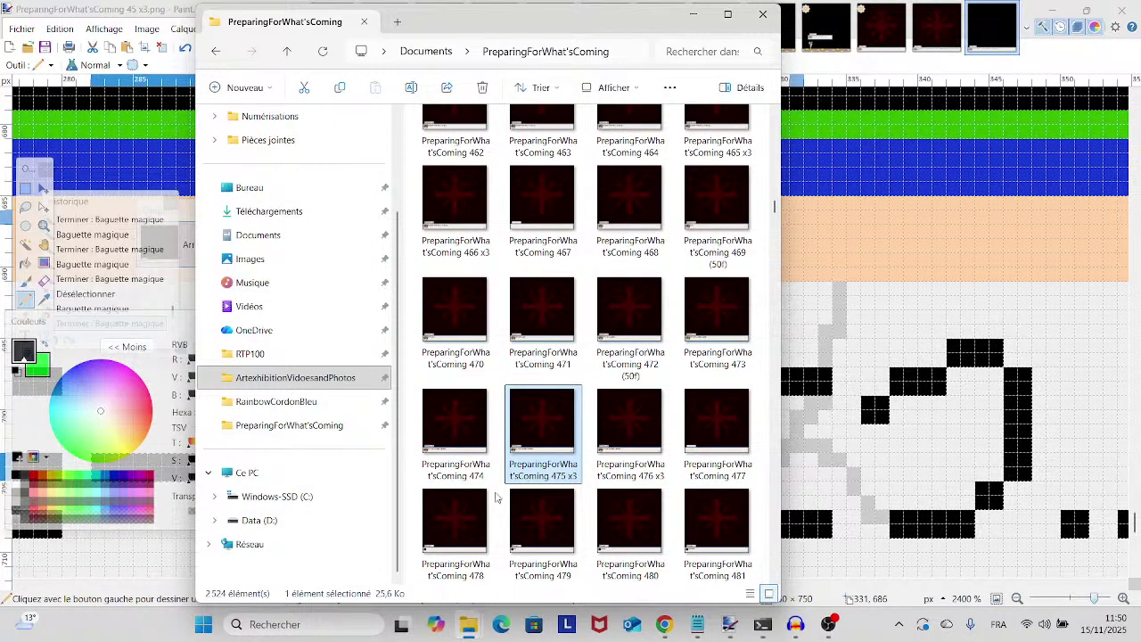
# - Look through the PreparingForWhat'sComing thumbnails and preview the dialogue text of frames 509 x2, 506 (50f), 496 and 497 (50f)
pyautogui.scroll(-3, 590, 419)
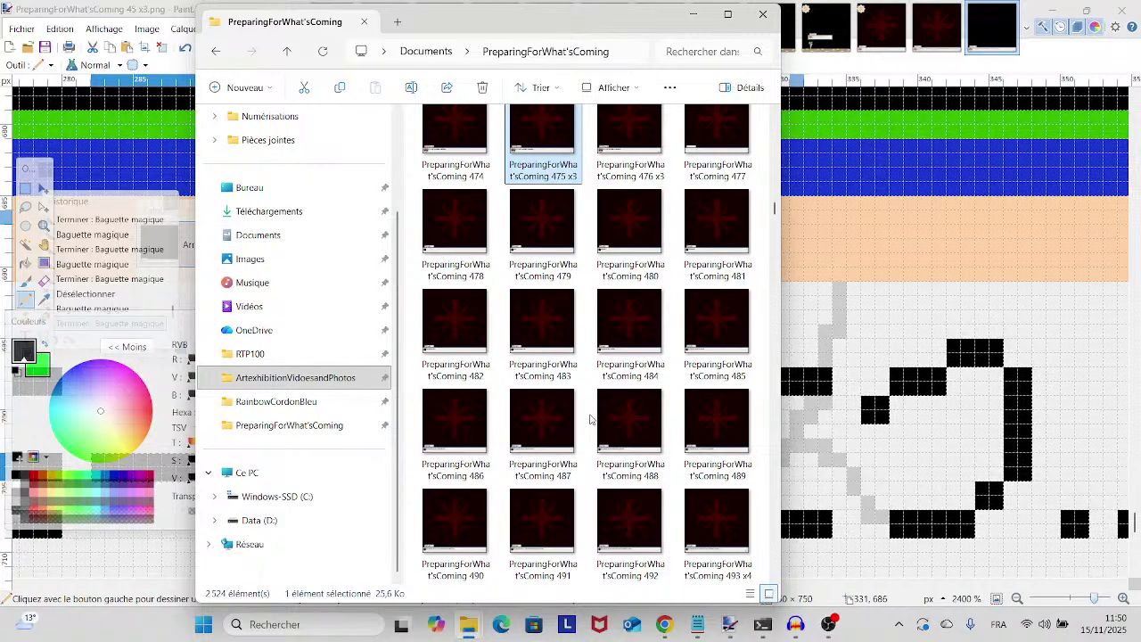
pyautogui.scroll(-9, 590, 419)
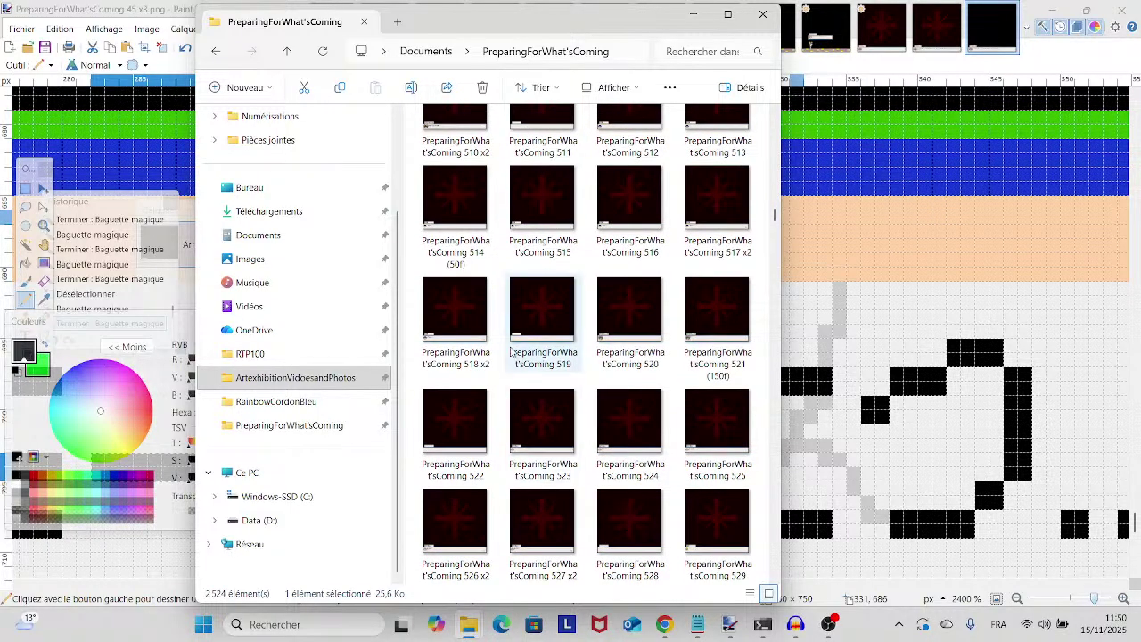
pyautogui.scroll(3, 622, 403)
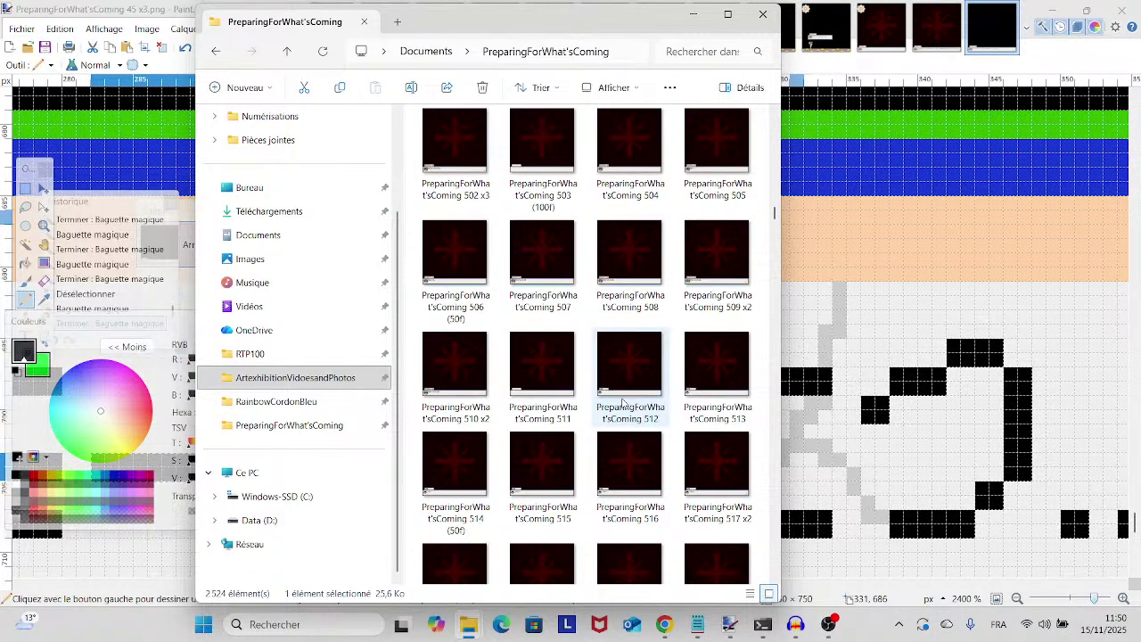
pyautogui.doubleClick(717, 257)
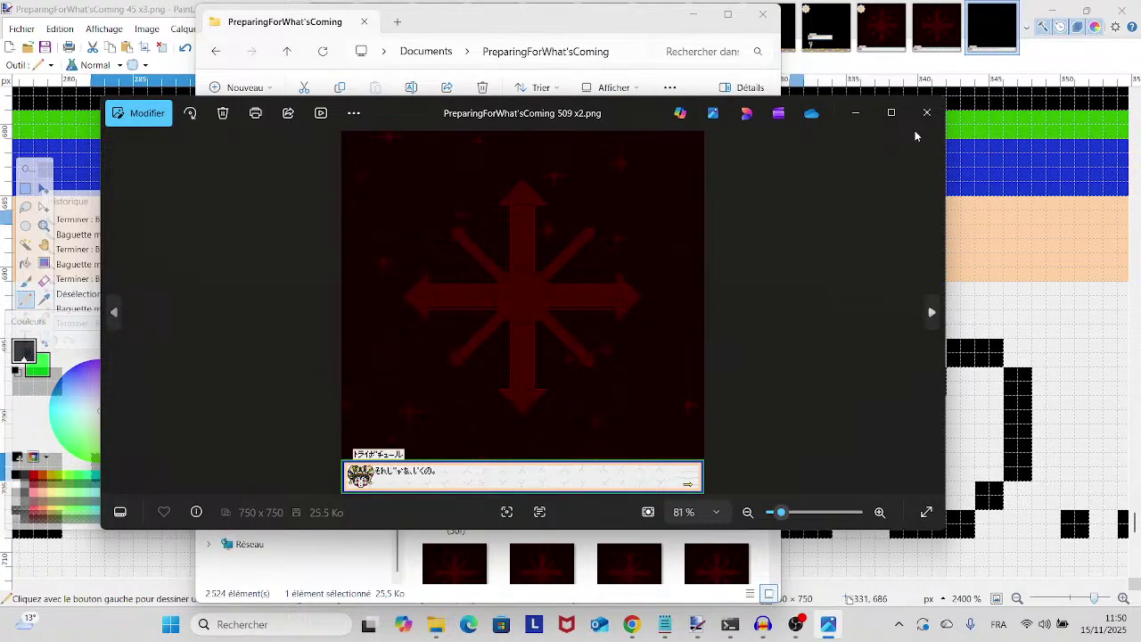
pyautogui.click(925, 114)
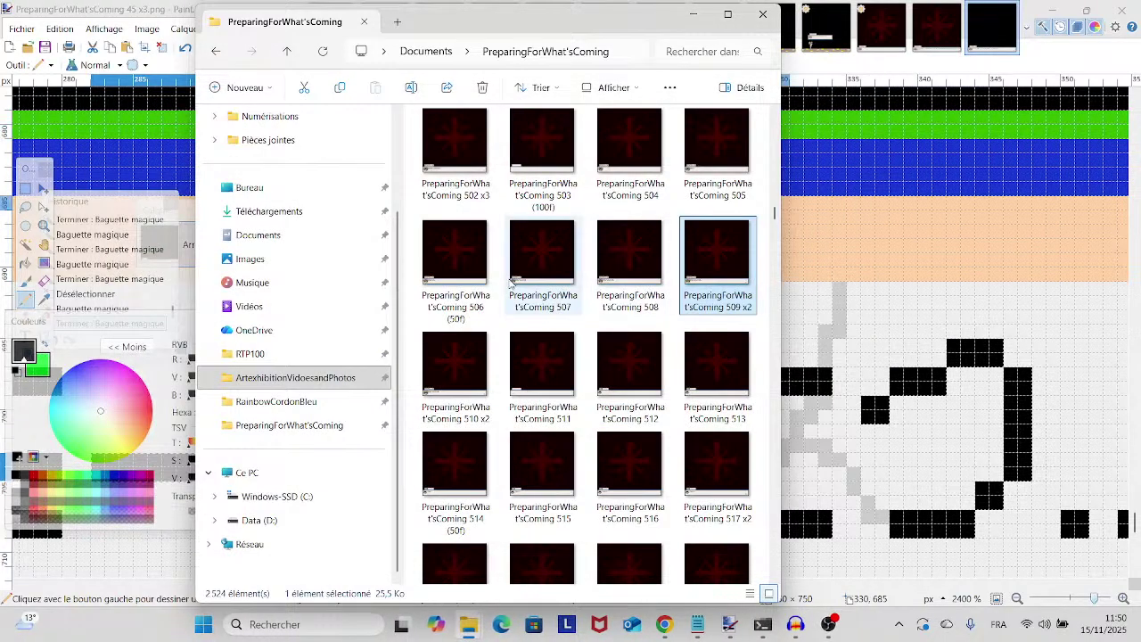
pyautogui.click(485, 290)
pyautogui.doubleClick(485, 291)
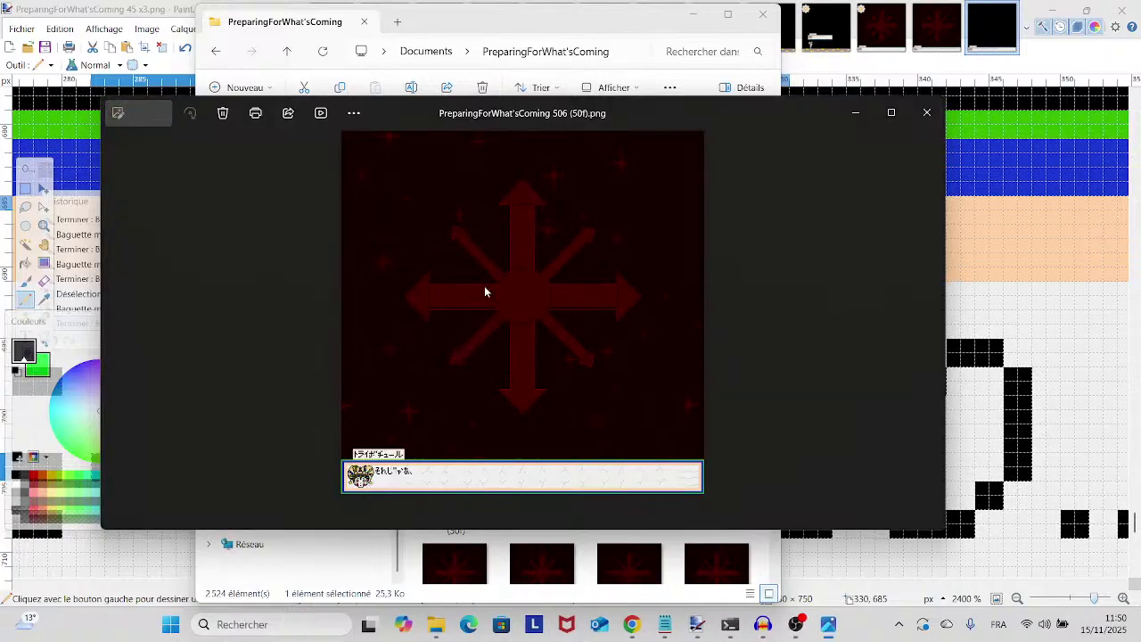
pyautogui.click(928, 114)
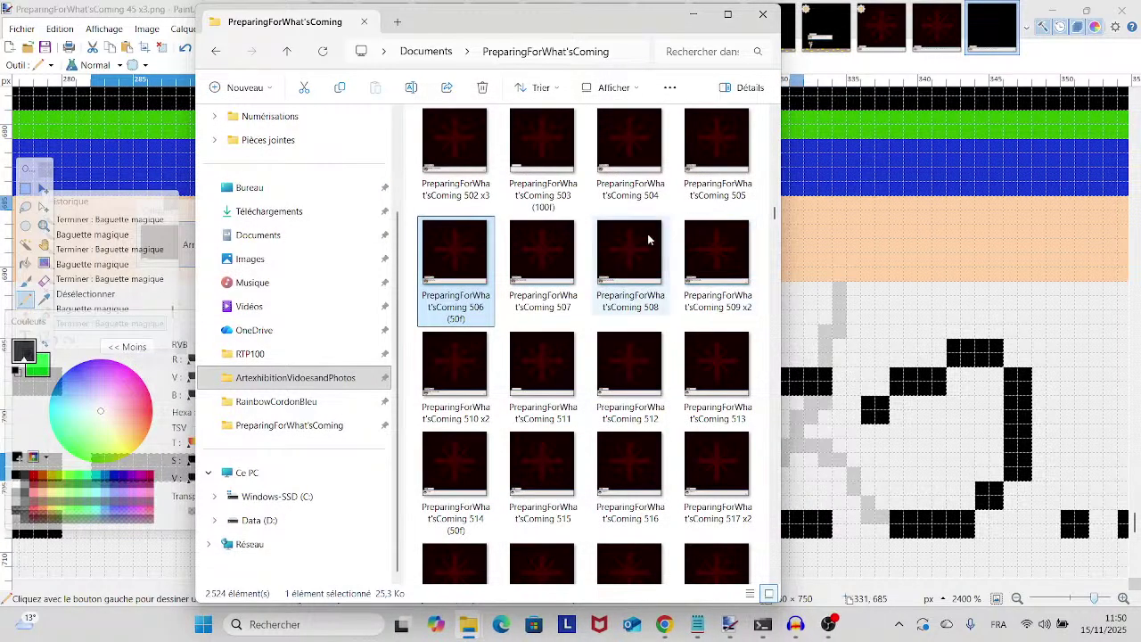
pyautogui.scroll(3, 571, 294)
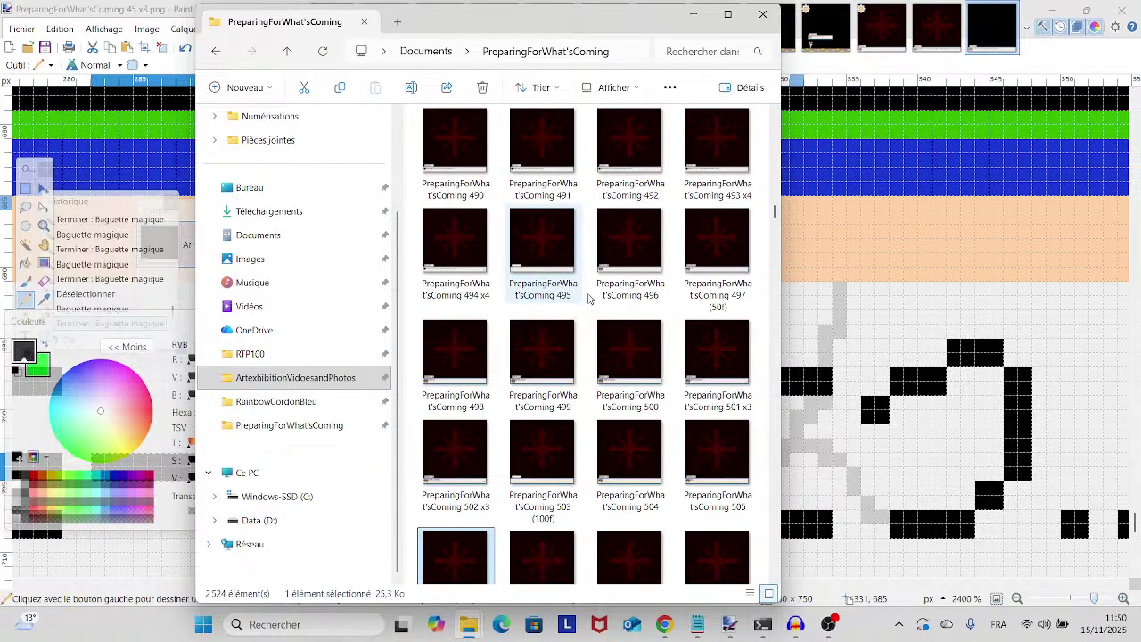
pyautogui.doubleClick(628, 284)
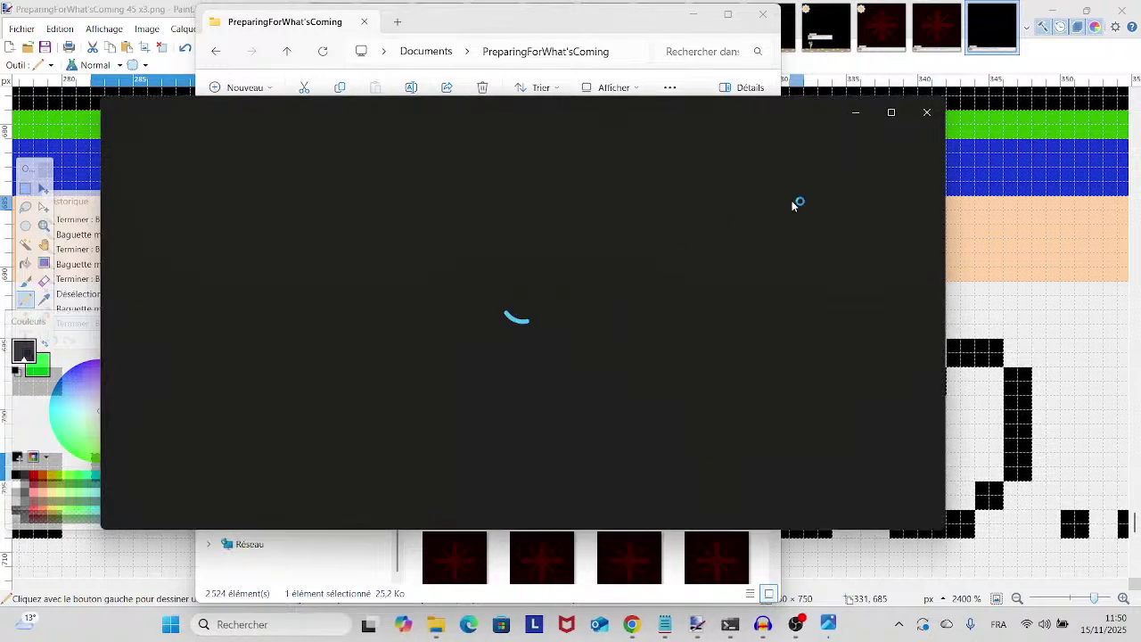
pyautogui.click(927, 112)
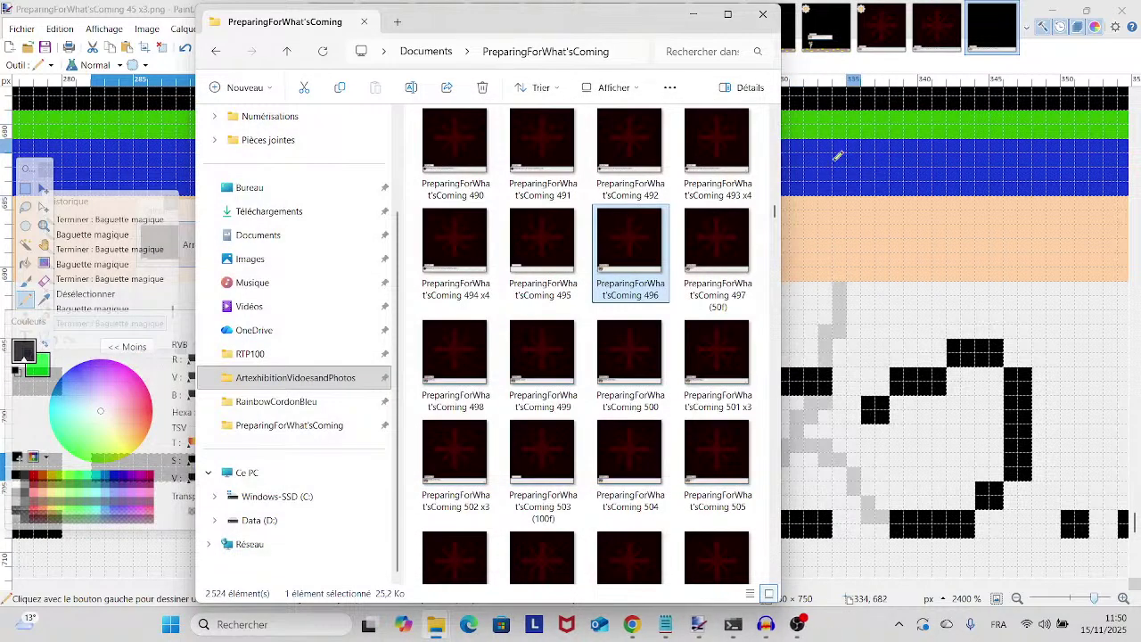
pyautogui.doubleClick(722, 250)
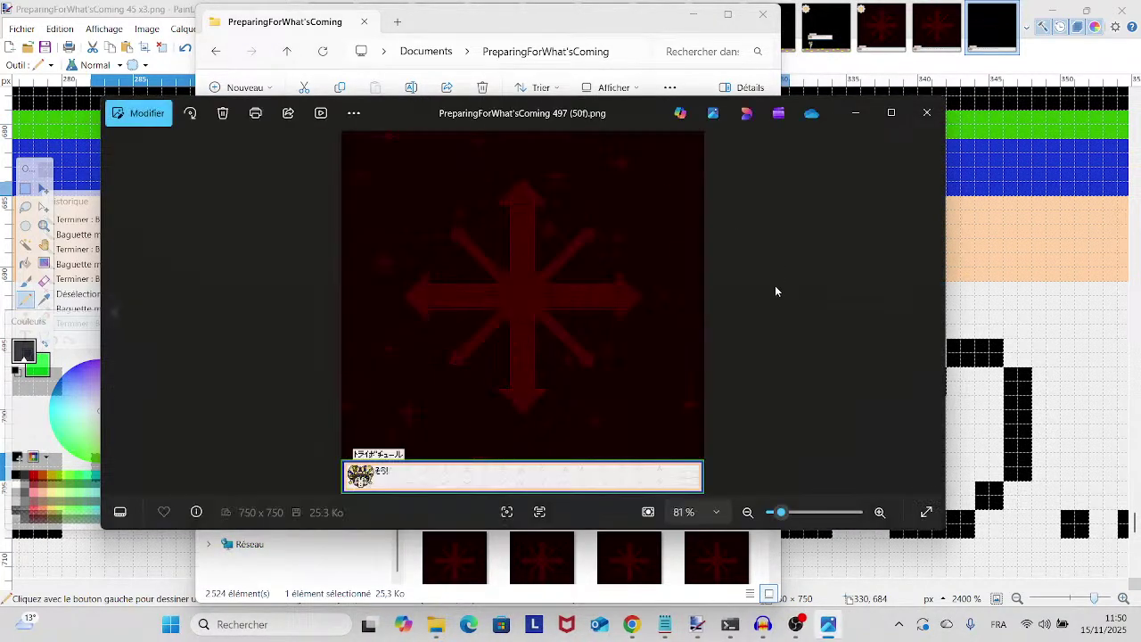
pyautogui.click(927, 111)
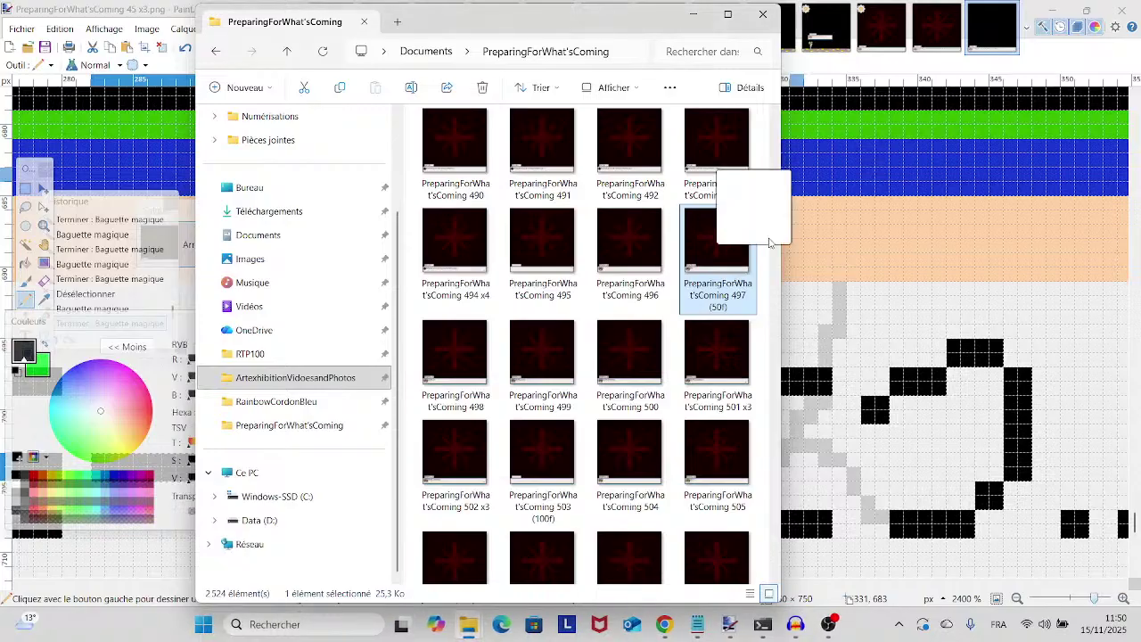
# - Open PreparingForWhat'sComing 497 (50f).png as a separate image in Paint.NET and bring it into view
pyautogui.moveTo(770, 243); pyautogui.dragTo(811, 259)
pyautogui.click(516, 330)
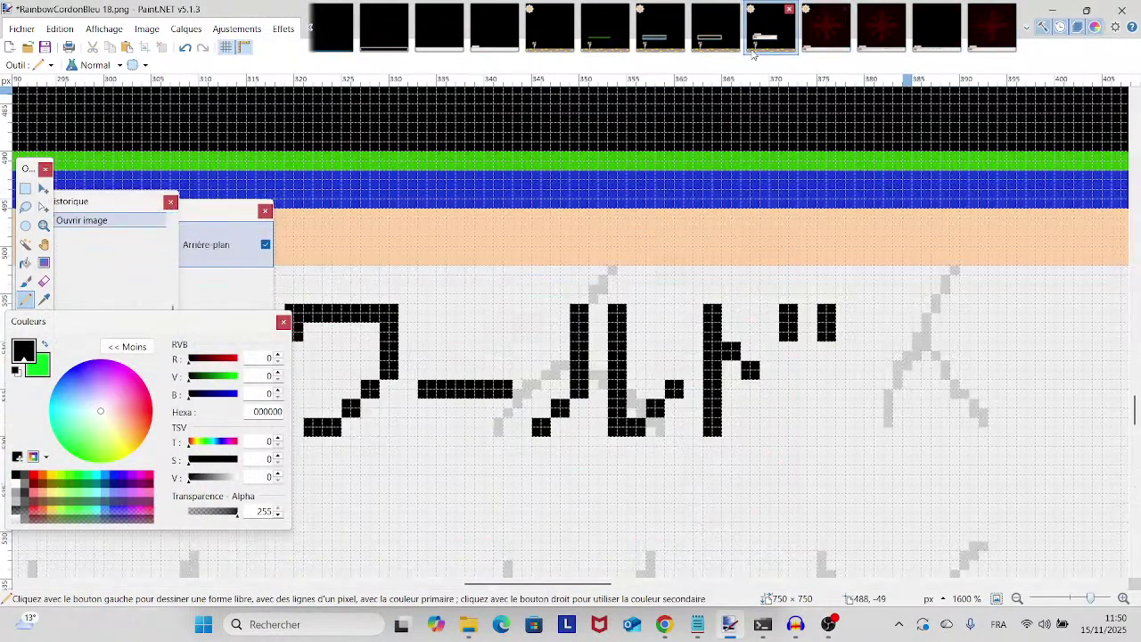
pyautogui.click(762, 22)
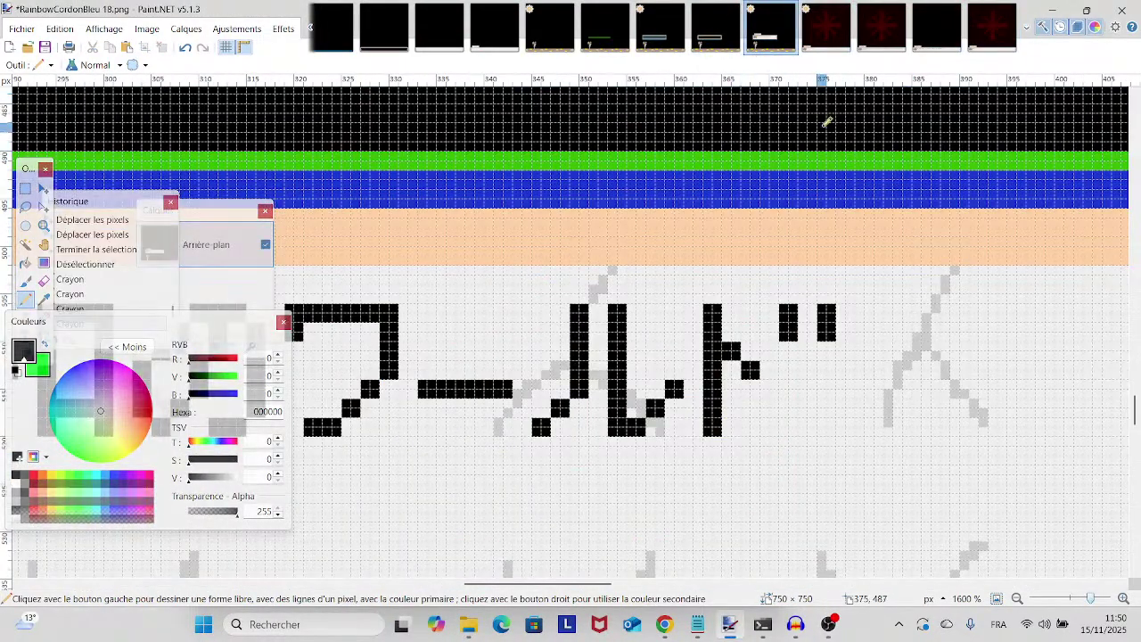
pyautogui.click(992, 26)
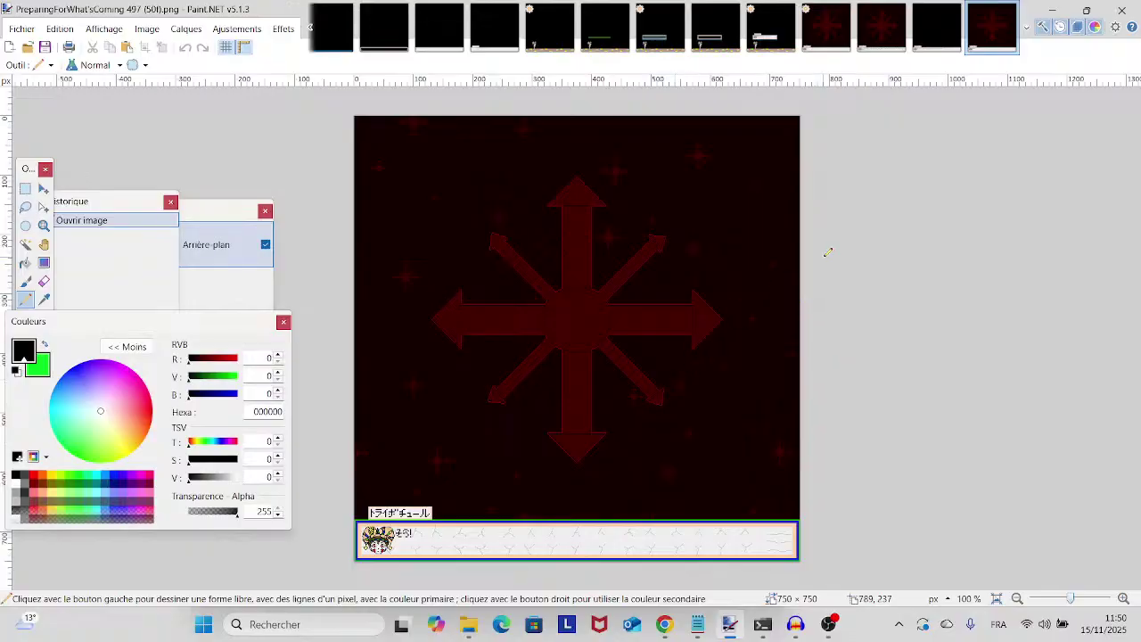
# - Select every black stroke of the そ character in the dialogue text with the Magic Wand
pyautogui.scroll(6, 807, 479)
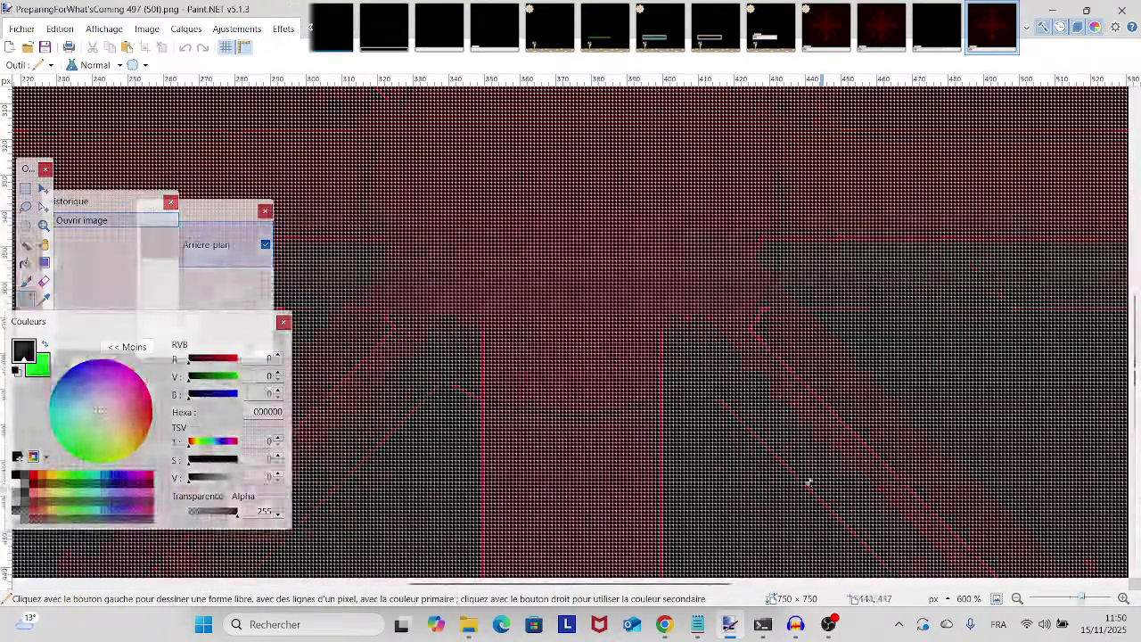
pyautogui.hscroll(-10, 1015, 357)
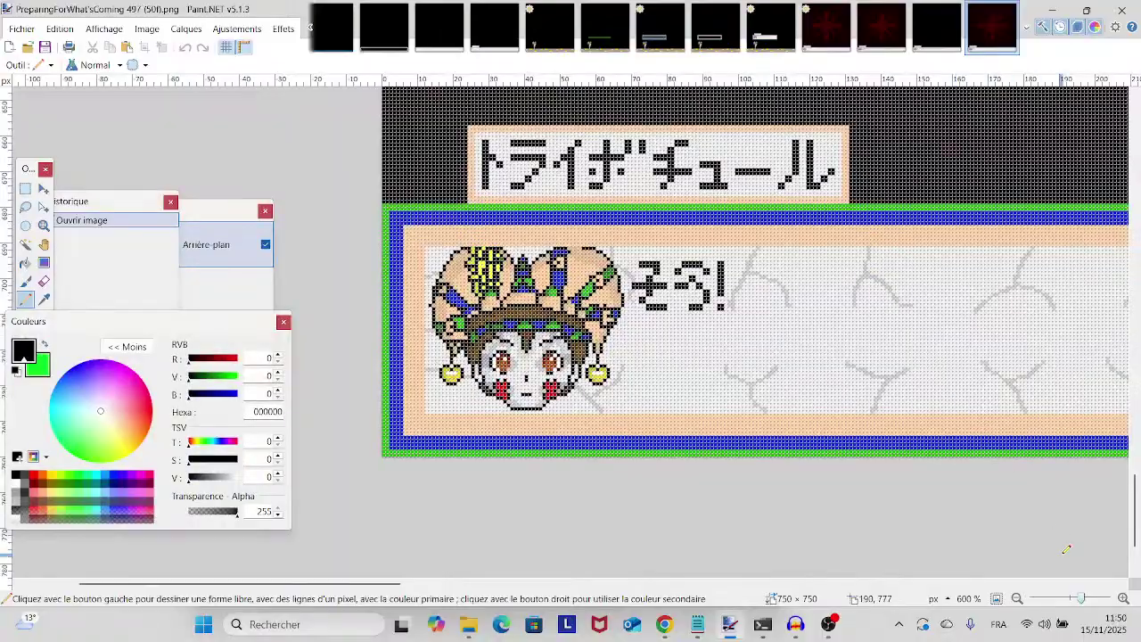
pyautogui.scroll(4, 650, 296)
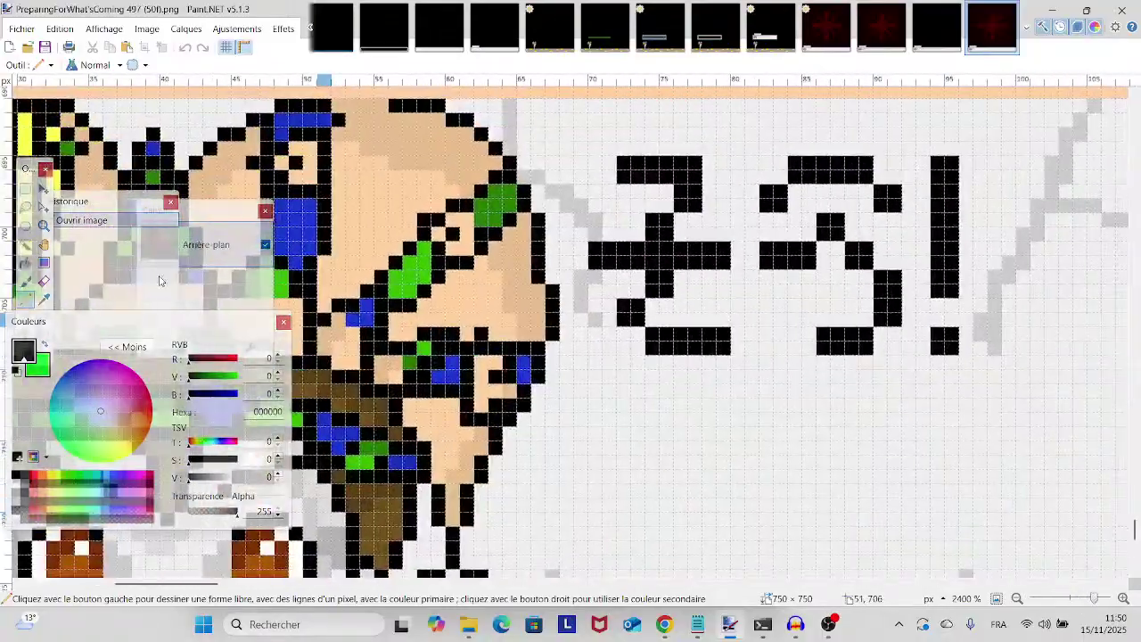
pyautogui.click(25, 243)
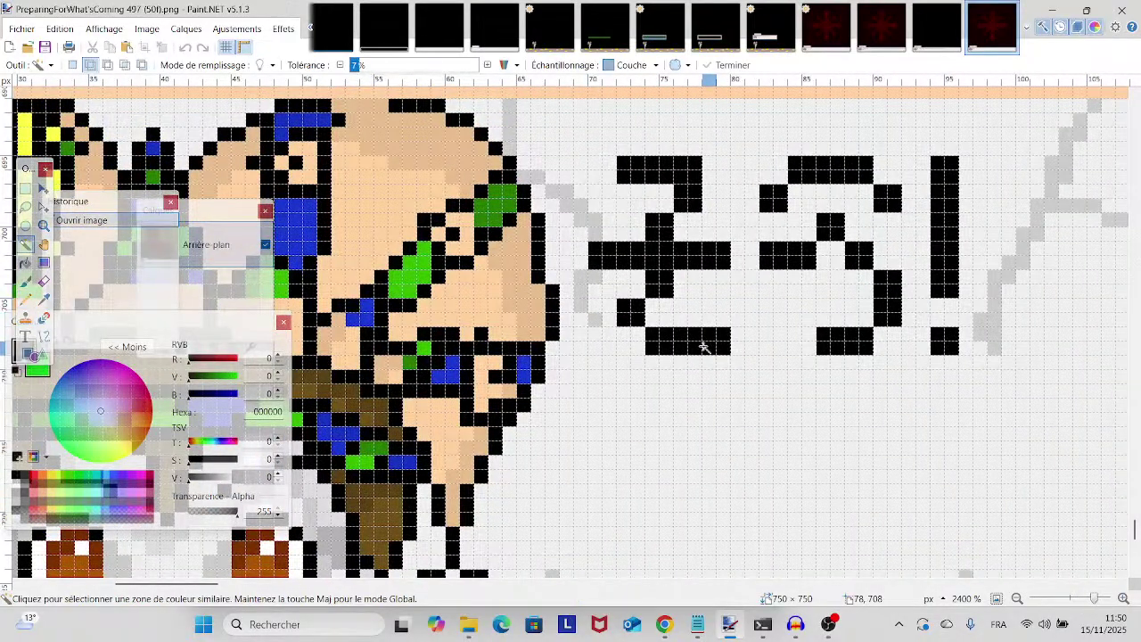
pyautogui.click(703, 345)
pyautogui.keyDown('ctrl'); pyautogui.click(632, 316); pyautogui.keyUp('ctrl')
pyautogui.keyDown('ctrl'); pyautogui.click(668, 257); pyautogui.keyUp('ctrl')
pyautogui.keyDown('ctrl'); pyautogui.click(696, 192); pyautogui.keyUp('ctrl')
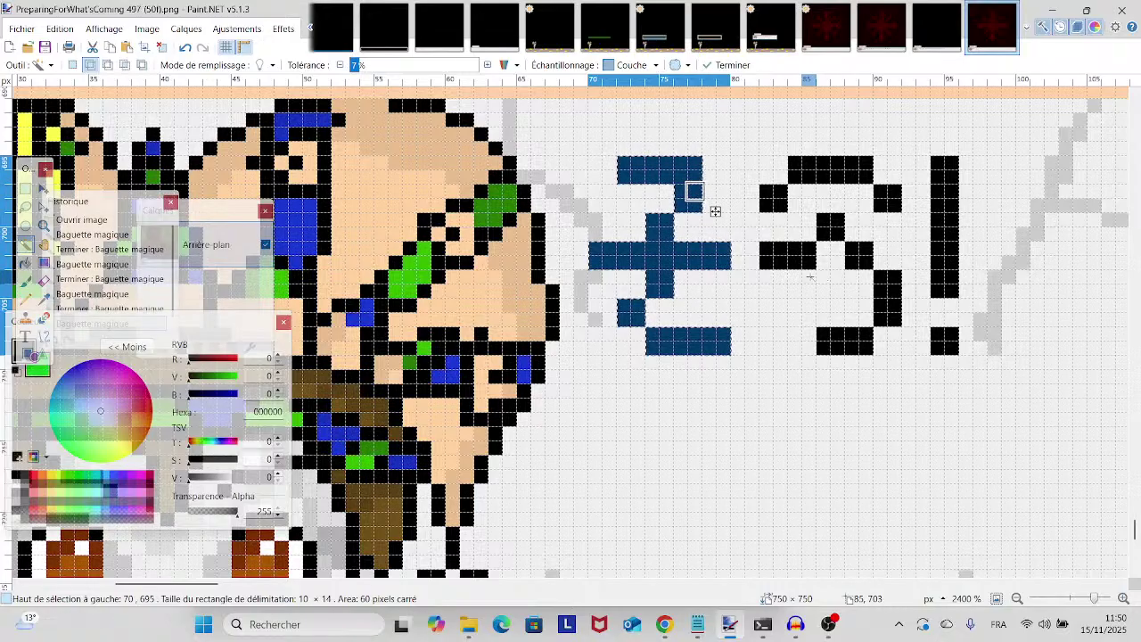
# - Add all the black strokes of the neighbouring う character to the selection, leaving out the exclamation mark
pyautogui.keyDown('ctrl'); pyautogui.click(797, 255); pyautogui.keyUp('ctrl')
pyautogui.keyDown('ctrl'); pyautogui.click(772, 196); pyautogui.keyUp('ctrl')
pyautogui.keyDown('ctrl'); pyautogui.click(829, 170); pyautogui.keyUp('ctrl')
pyautogui.keyDown('ctrl'); pyautogui.click(888, 198); pyautogui.keyUp('ctrl')
pyautogui.keyDown('ctrl'); pyautogui.click(894, 291); pyautogui.keyUp('ctrl')
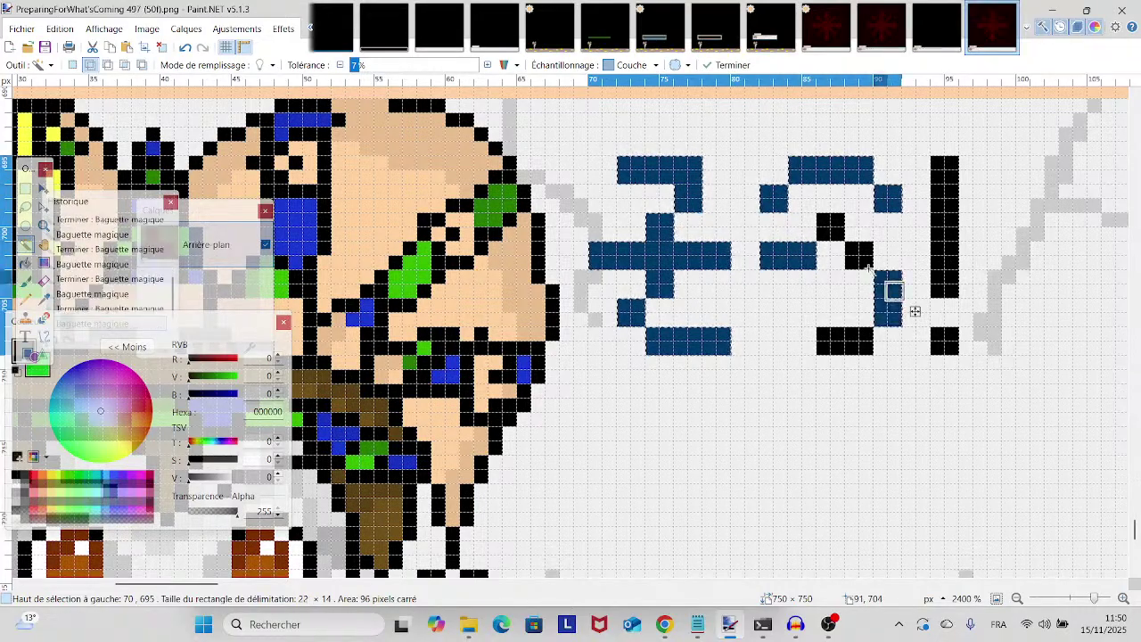
pyautogui.keyDown('ctrl'); pyautogui.click(859, 255); pyautogui.keyUp('ctrl')
pyautogui.keyDown('ctrl'); pyautogui.click(830, 227); pyautogui.keyUp('ctrl')
pyautogui.keyDown('ctrl'); pyautogui.click(859, 337); pyautogui.keyUp('ctrl')
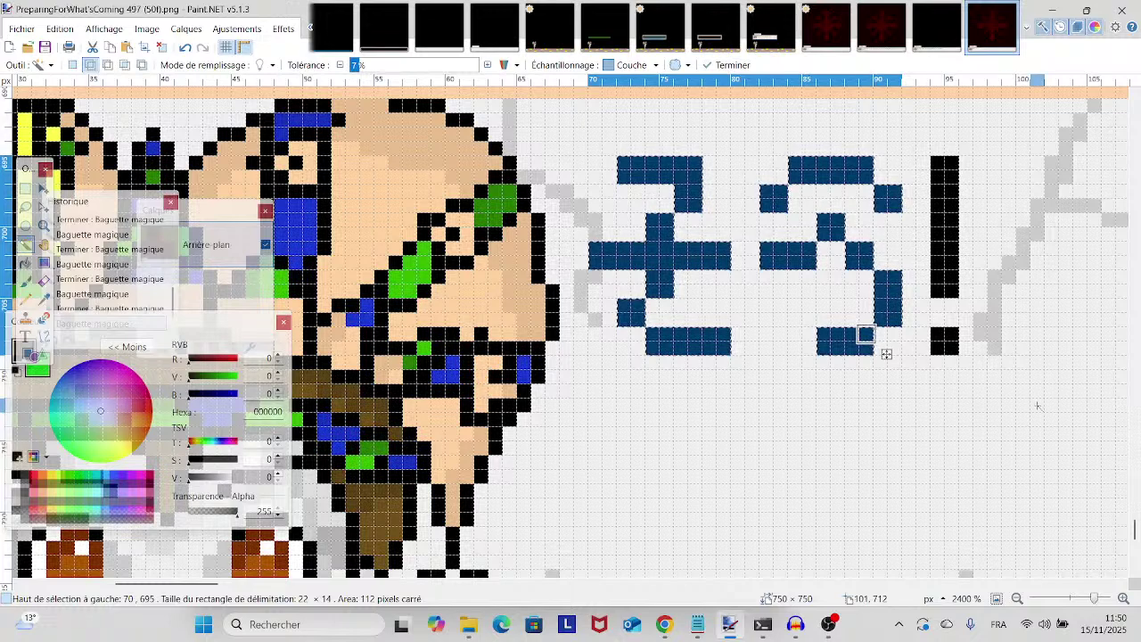
# - Copy the selected そう into RainbowCordonBleu 18.png, place it just after ワールド on the first dialogue line, and deselect it
pyautogui.hotkey('ctrl', 'shift', 'Tab')
pyautogui.hotkey('ctrl', 'shift', 'Tab')
pyautogui.hotkey('ctrl', 'shift', 'Tab')
pyautogui.hotkey('ctrl', 'shift', 'Tab')
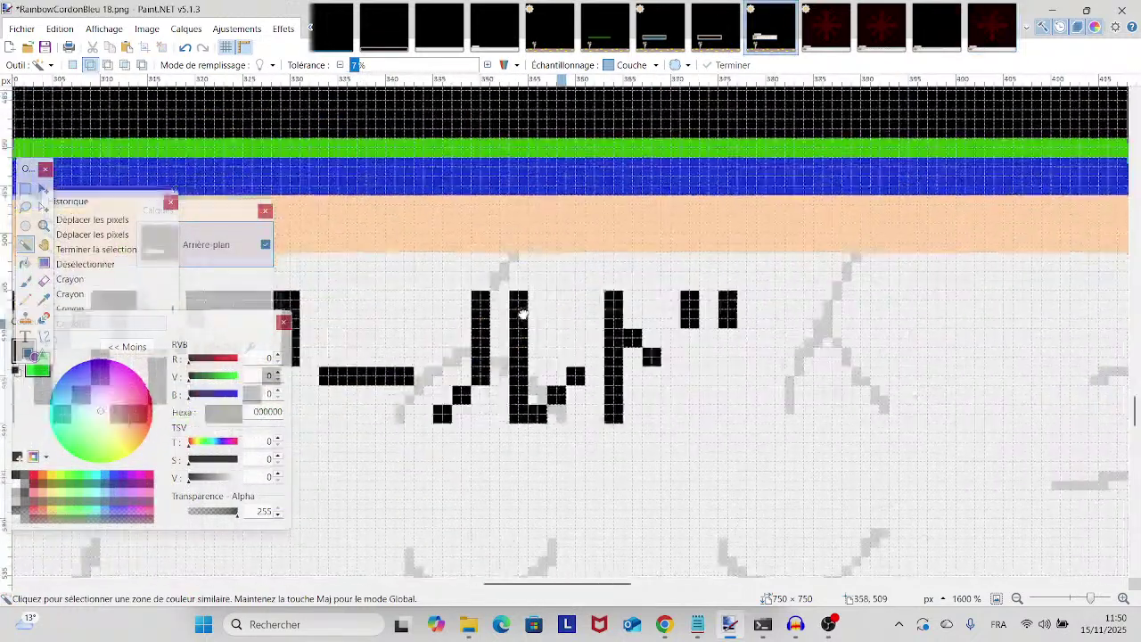
pyautogui.hotkey('ctrl', 'v')
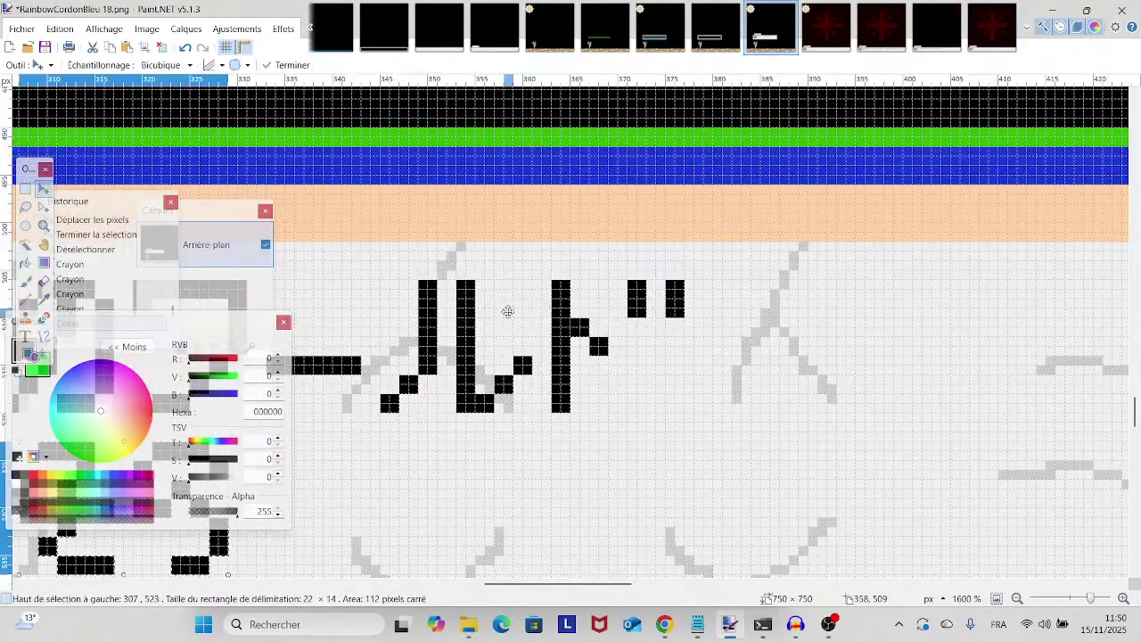
pyautogui.press('Up')
pyautogui.press('Up')
pyautogui.press('Up')
pyautogui.press('Up')
pyautogui.press('Up')
pyautogui.press('Up')
pyautogui.press('Up')
pyautogui.press('Up')
pyautogui.press('Up')
pyautogui.press('Up')
pyautogui.press('Up')
pyautogui.press('Up')
pyautogui.press('Up')
pyautogui.press('Up')
pyautogui.press('Up')
pyautogui.press('Up')
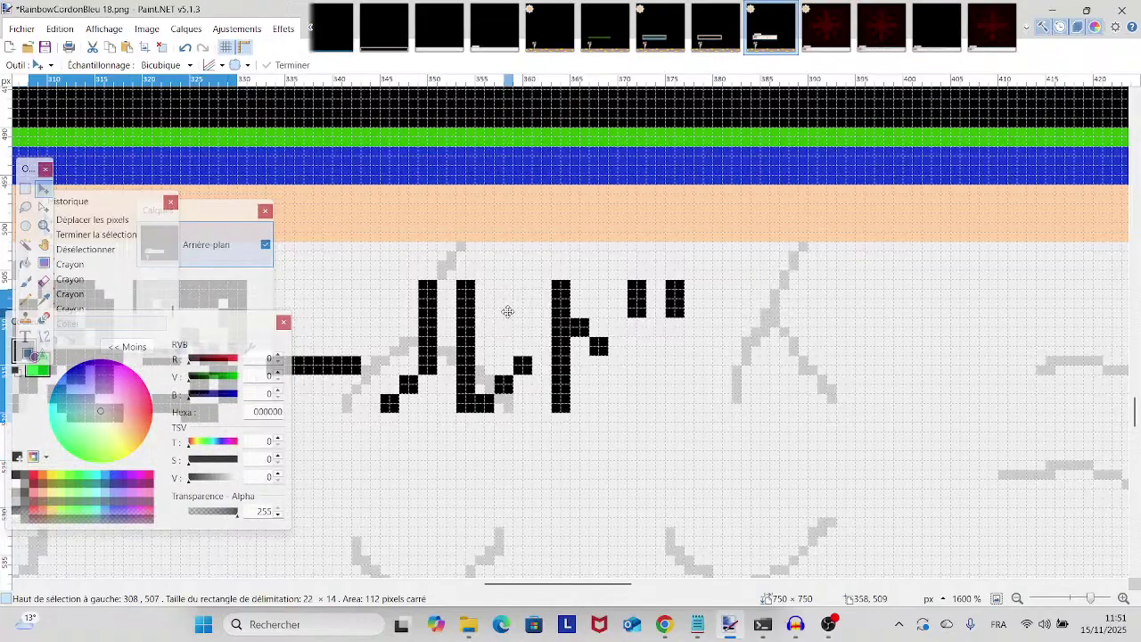
pyautogui.press('Right')
pyautogui.press('Right')
pyautogui.press('Right')
pyautogui.press('Right')
pyautogui.press('Right')
pyautogui.press('Right')
pyautogui.press('Right')
pyautogui.press('Right')
pyautogui.press('Right')
pyautogui.press('Right')
pyautogui.press('Right')
pyautogui.press('Right')
pyautogui.press('Right')
pyautogui.press('Right')
pyautogui.press('Right')
pyautogui.press('Right')
pyautogui.press('Right')
pyautogui.press('Right')
pyautogui.press('Right')
pyautogui.press('Right')
pyautogui.press('Right')
pyautogui.press('Right')
pyautogui.press('Right')
pyautogui.press('Right')
pyautogui.press('Right')
pyautogui.press('Right')
pyautogui.press('Right')
pyautogui.press('Right')
pyautogui.press('Right')
pyautogui.press('Right')
pyautogui.press('Right')
pyautogui.press('Up')
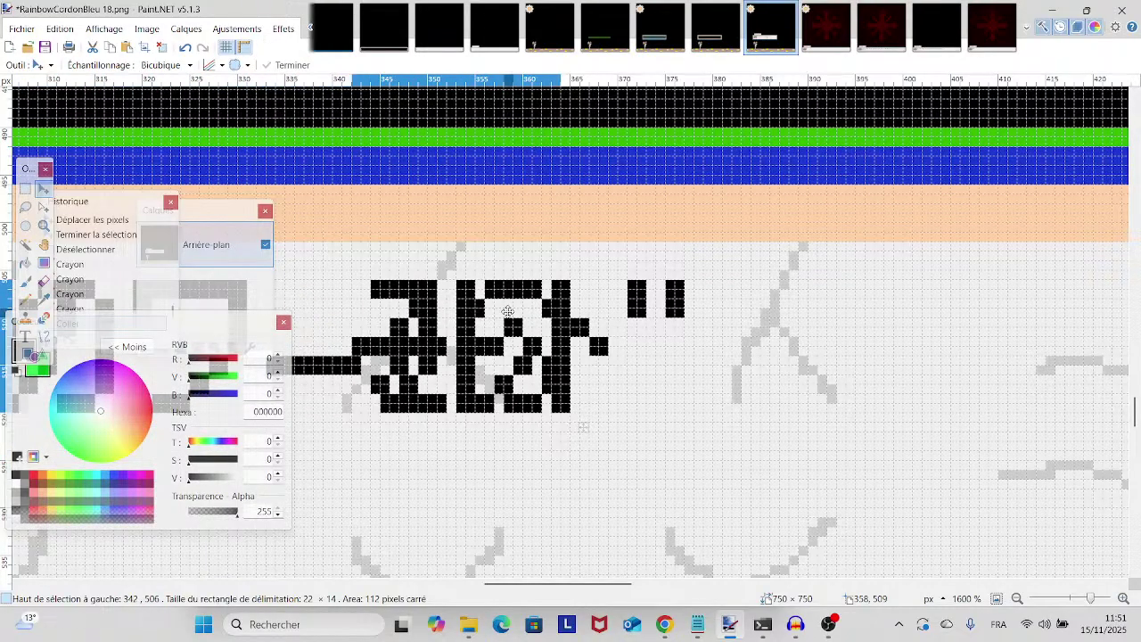
pyautogui.press('Right')
pyautogui.press('Right')
pyautogui.press('Right')
pyautogui.press('Right')
pyautogui.press('Right')
pyautogui.press('Right')
pyautogui.press('Right')
pyautogui.press('Right')
pyautogui.press('Right')
pyautogui.press('Right')
pyautogui.press('Right')
pyautogui.press('Right')
pyautogui.press('Right')
pyautogui.press('Right')
pyautogui.press('Right')
pyautogui.press('Right')
pyautogui.press('Right')
pyautogui.press('Right')
pyautogui.press('Right')
pyautogui.press('Right')
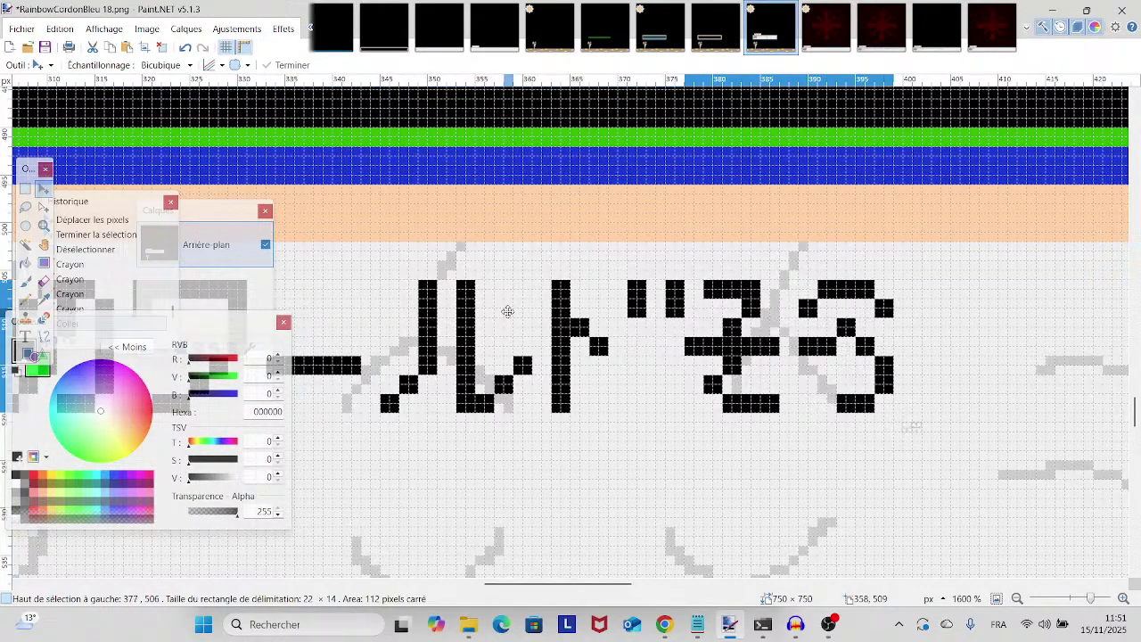
pyautogui.press('Right')
pyautogui.hotkey('ctrl', 'd')
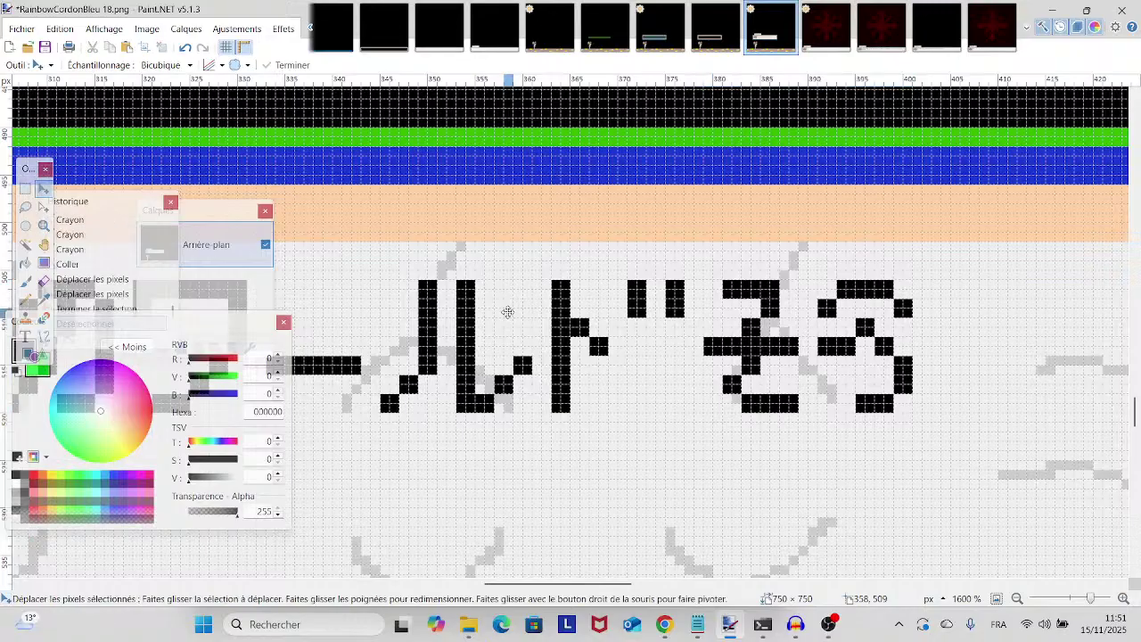
# - Save the frame as RainbowCordonBleu 19.png and view the whole dialogue box at 200% zoom
pyautogui.click(830, 623)
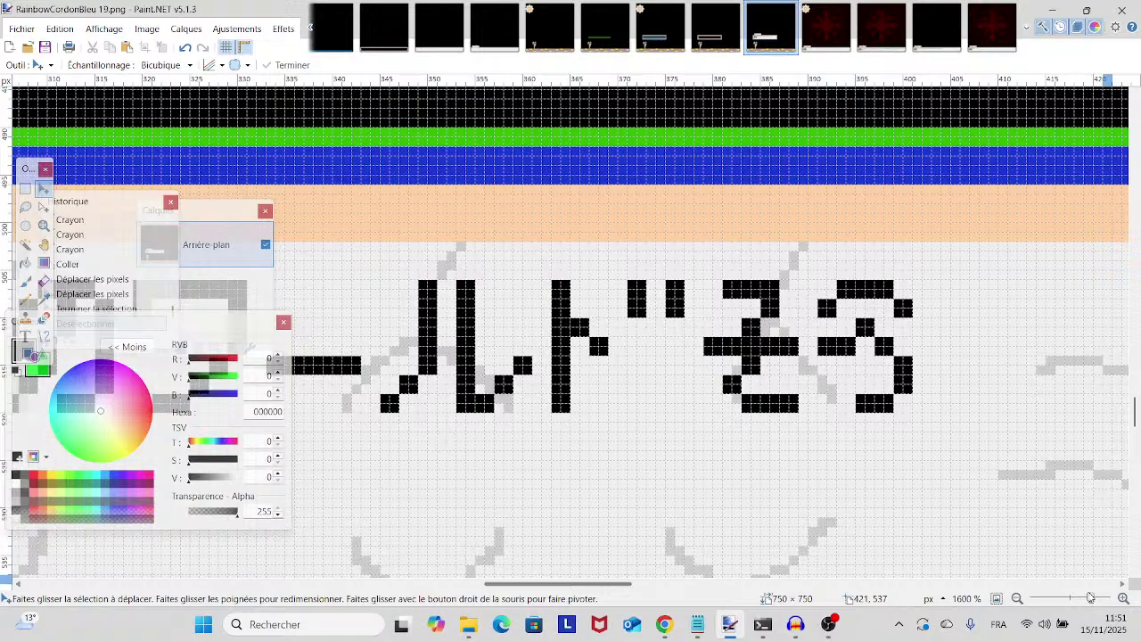
pyautogui.moveTo(1105, 596); pyautogui.dragTo(1074, 598)
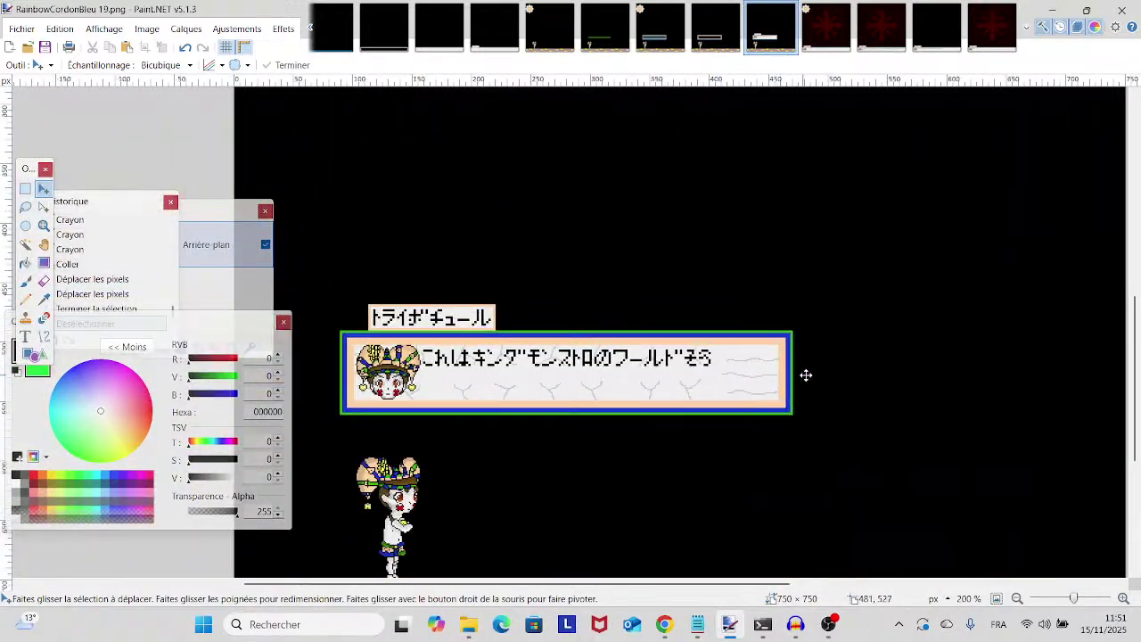